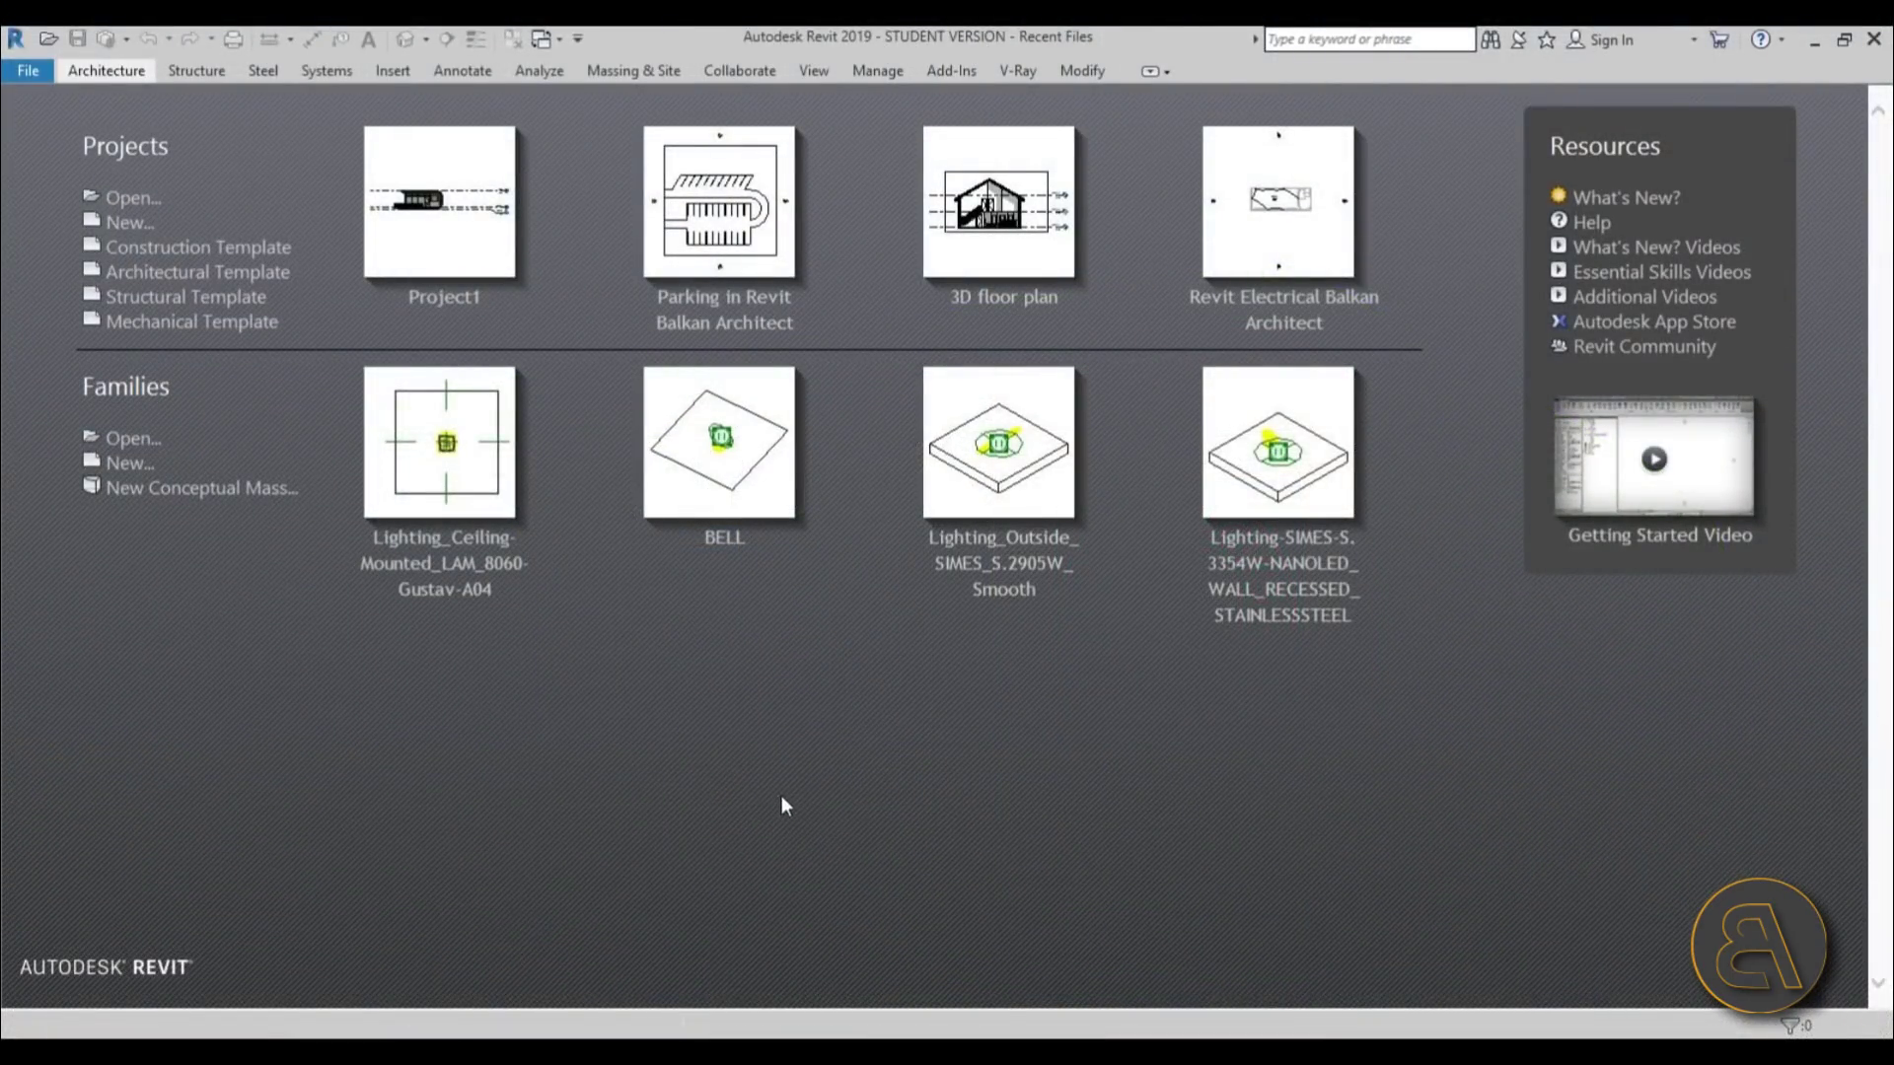
# - Create a new project from the Architectural Template, showing the empty Level 1 plan
pyautogui.click(272, 275)
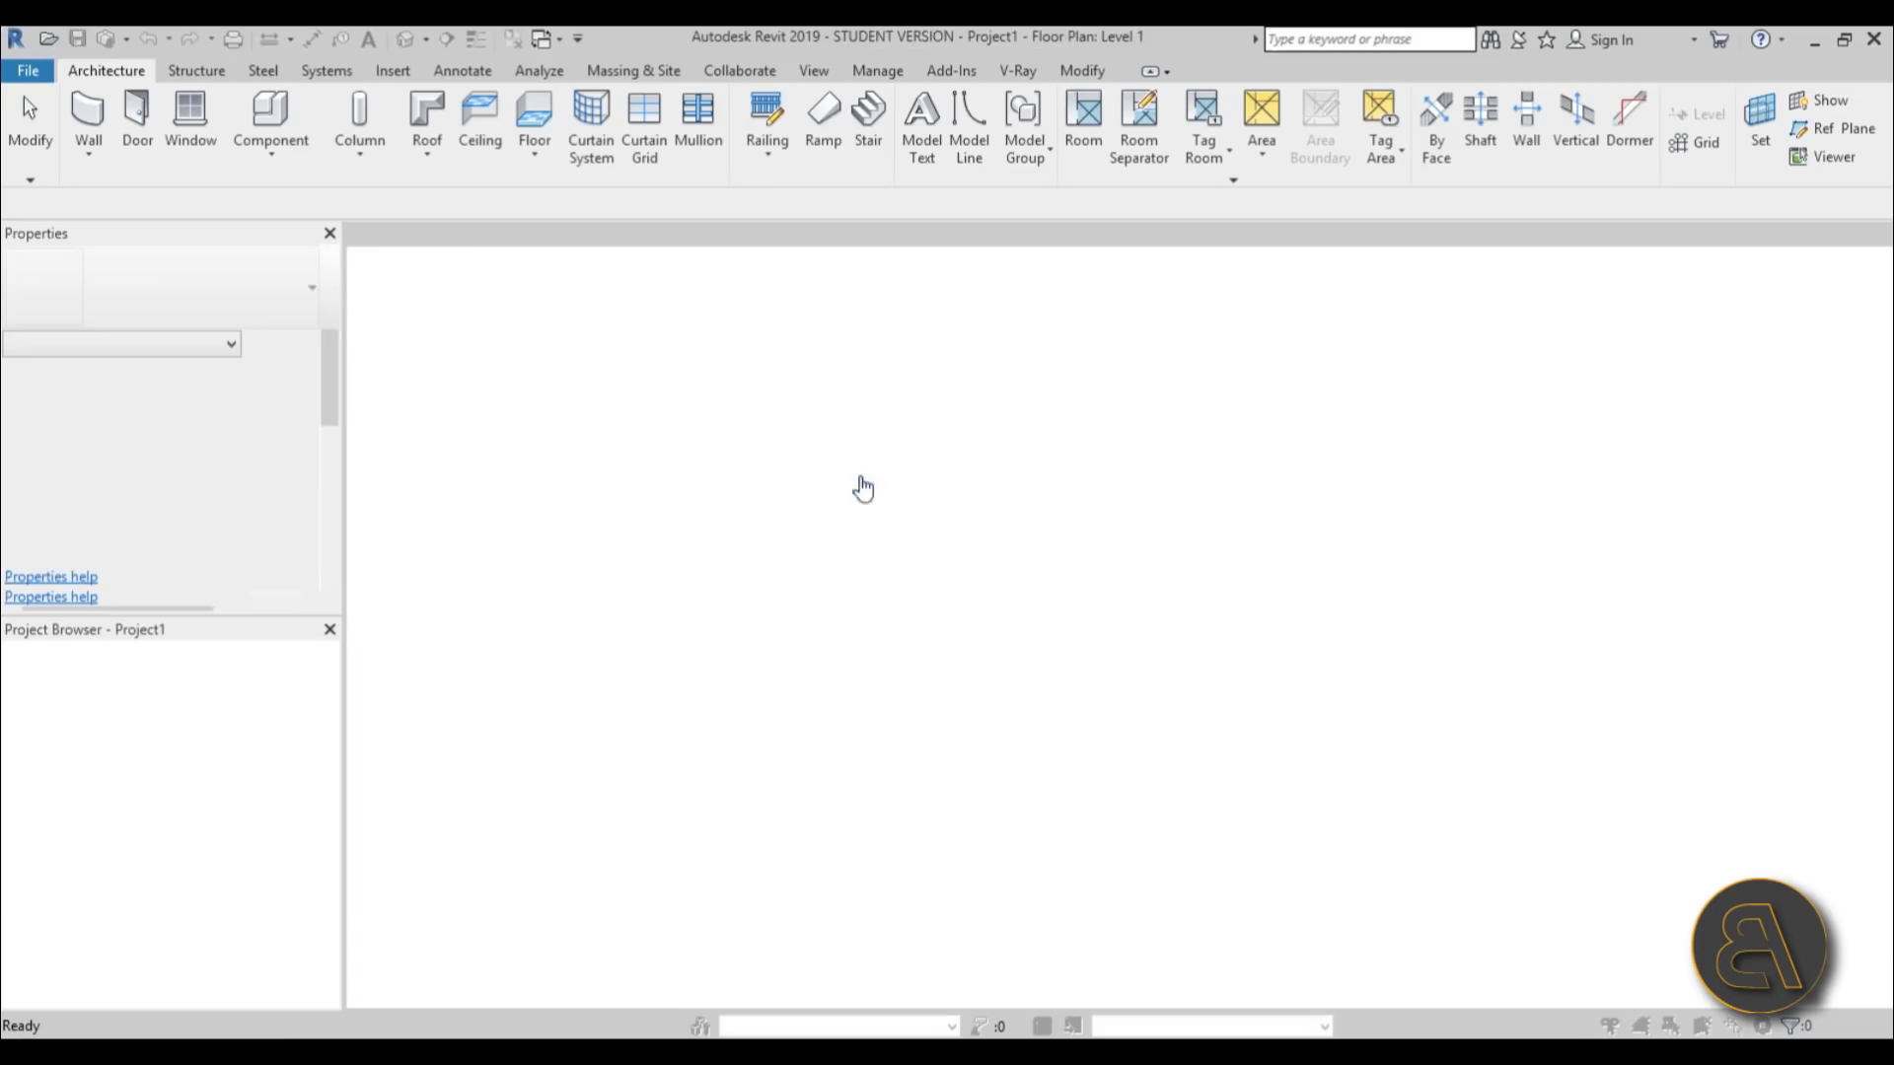
# - Change the project length units from millimetres to centimetres in Project Units (UN)
pyautogui.press('u')
pyautogui.press('n')
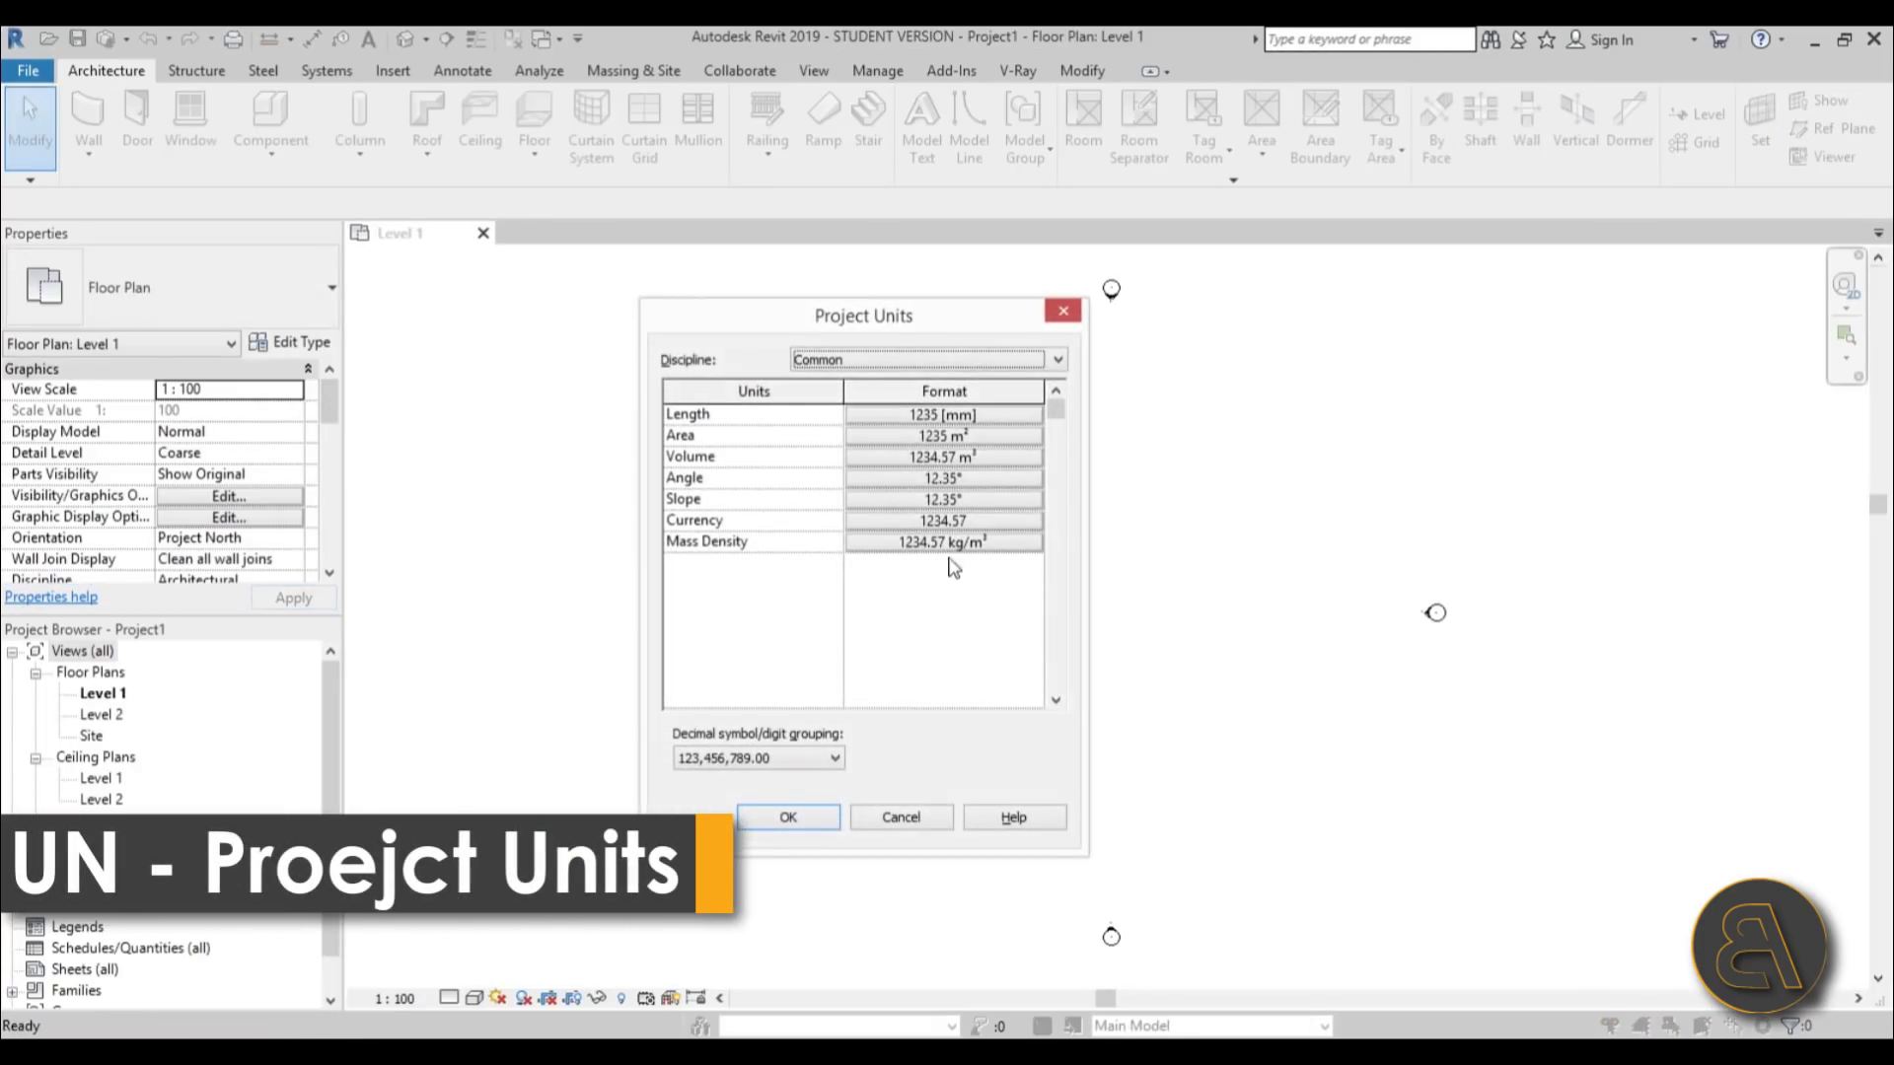
pyautogui.click(923, 415)
pyautogui.click(927, 548)
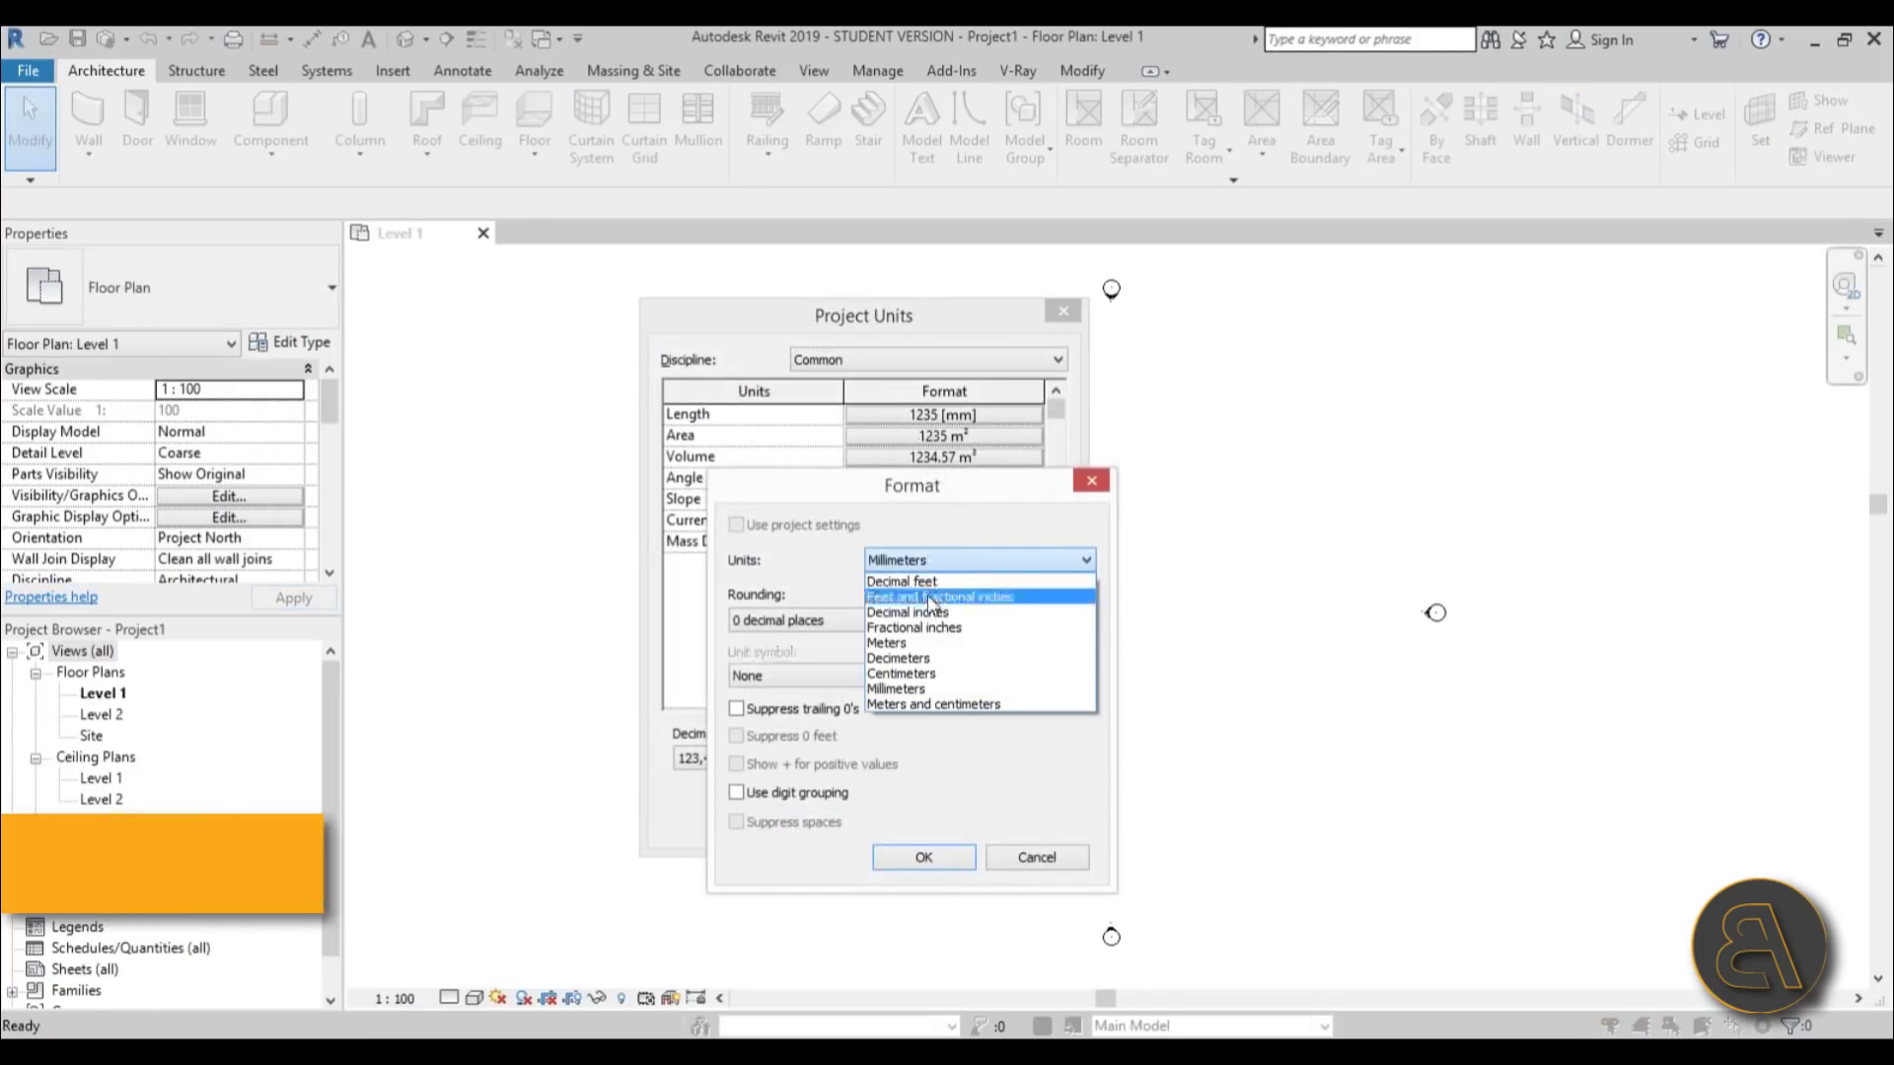
pyautogui.click(932, 677)
pyautogui.click(935, 859)
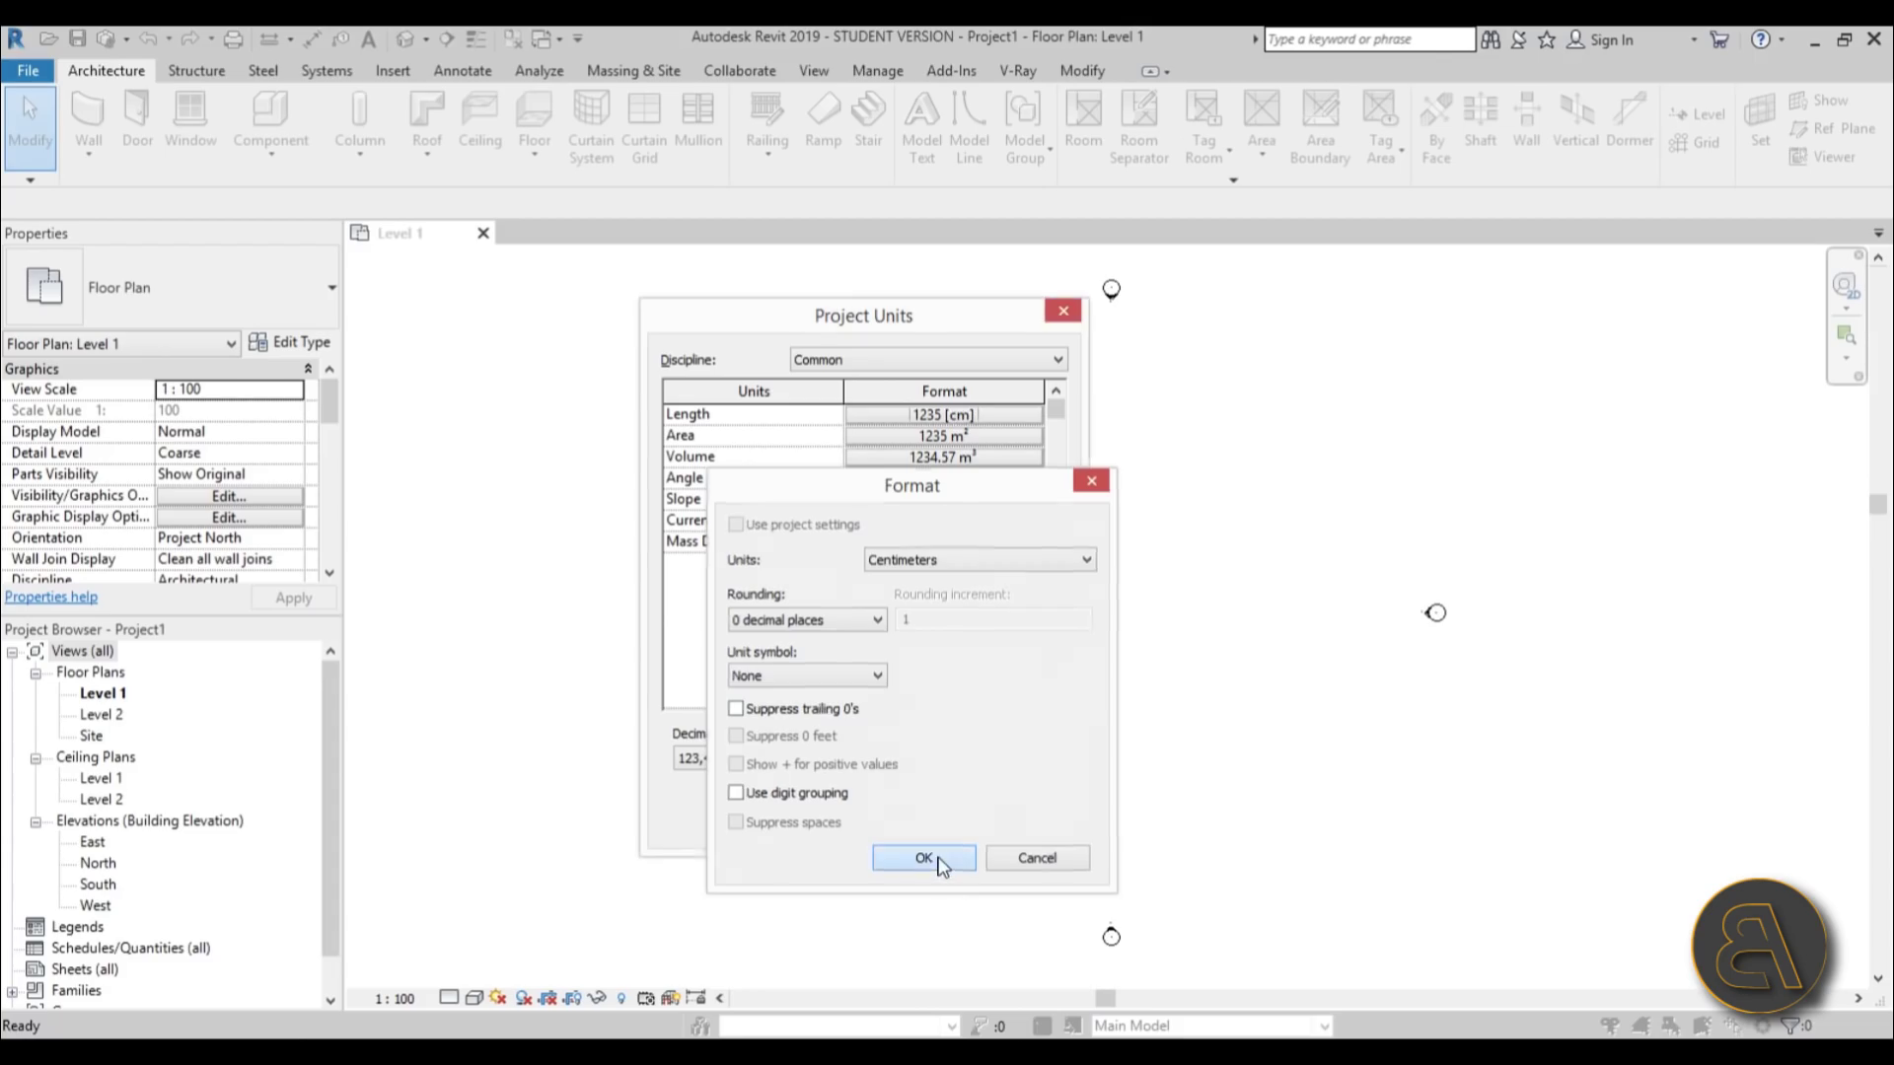
pyautogui.click(788, 817)
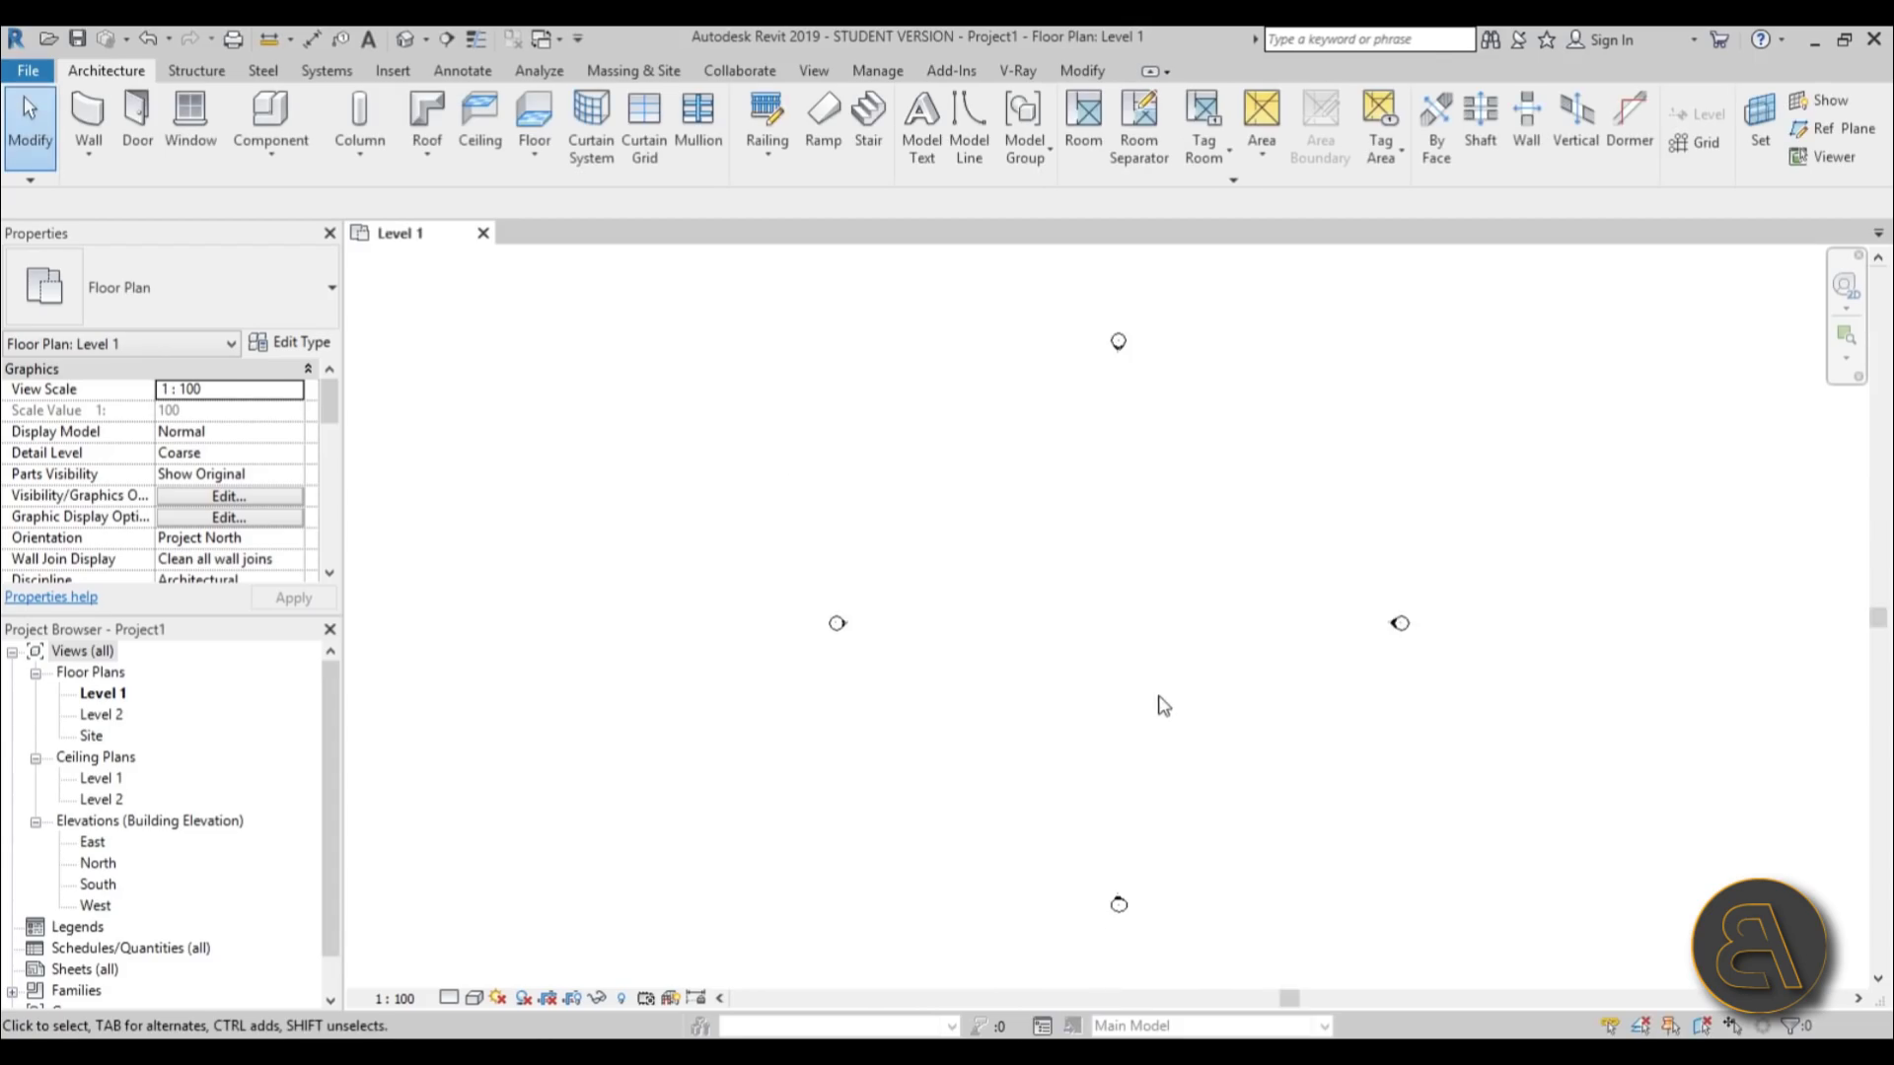
# - In the South elevation, change Level 2's elevation from 400 to 350
pyautogui.moveTo(1163, 702); pyautogui.dragTo(1038, 712, button='middle')
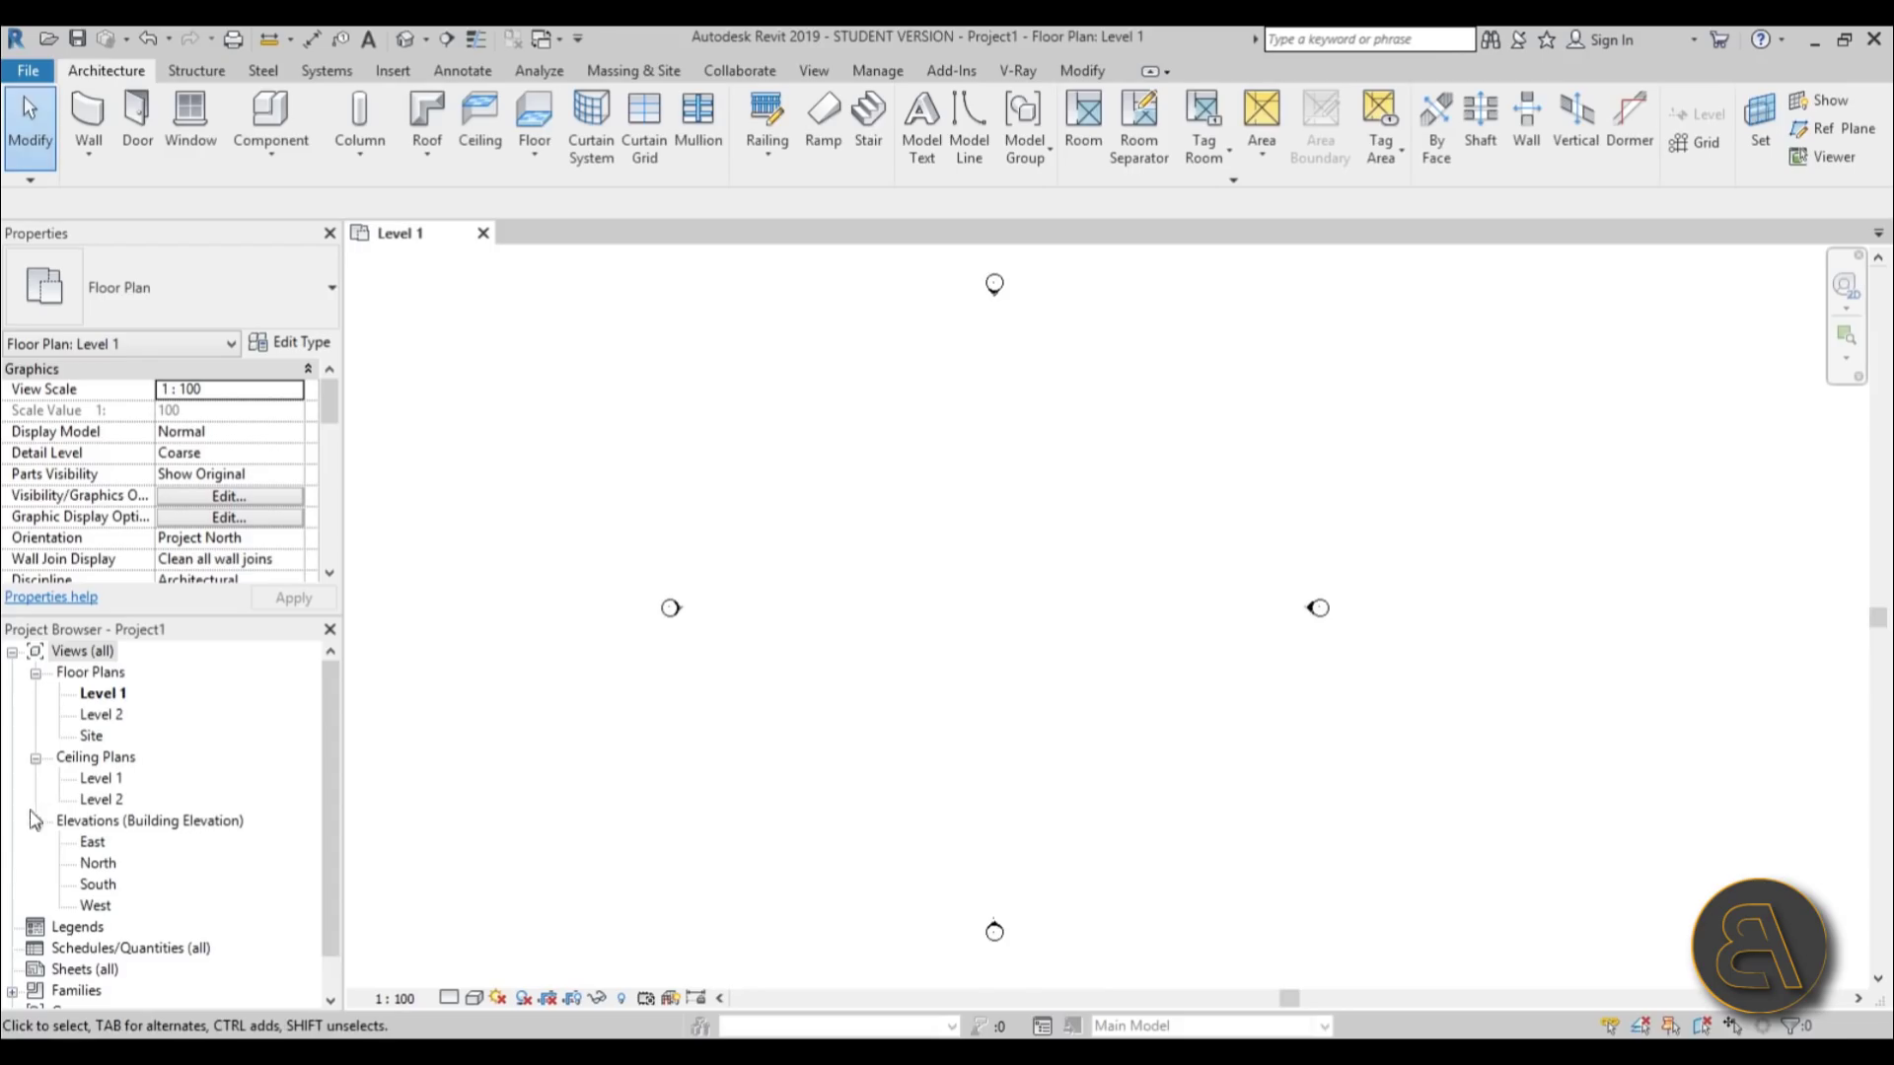
pyautogui.doubleClick(96, 885)
pyautogui.scroll(-2, 1147, 670)
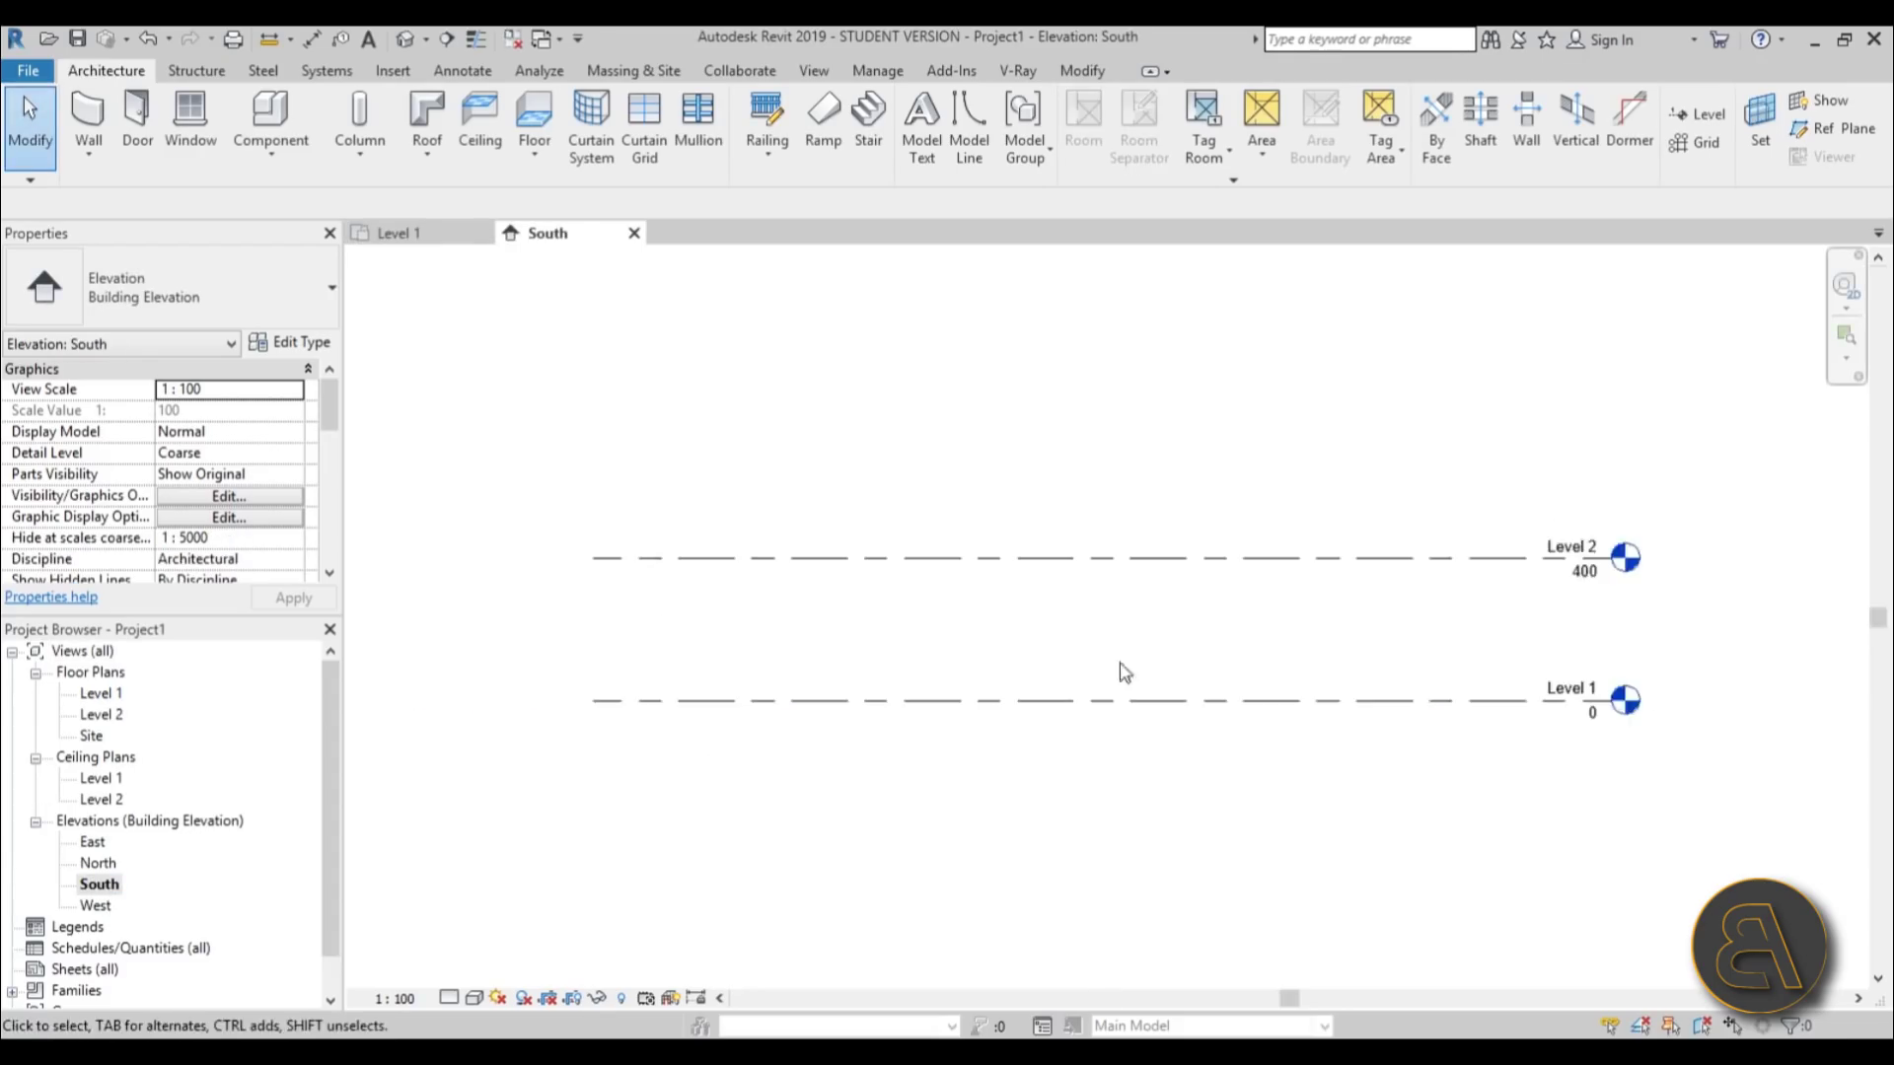
pyautogui.moveTo(1117, 662); pyautogui.dragTo(1042, 641, button='middle')
pyautogui.scroll(1, 1408, 584)
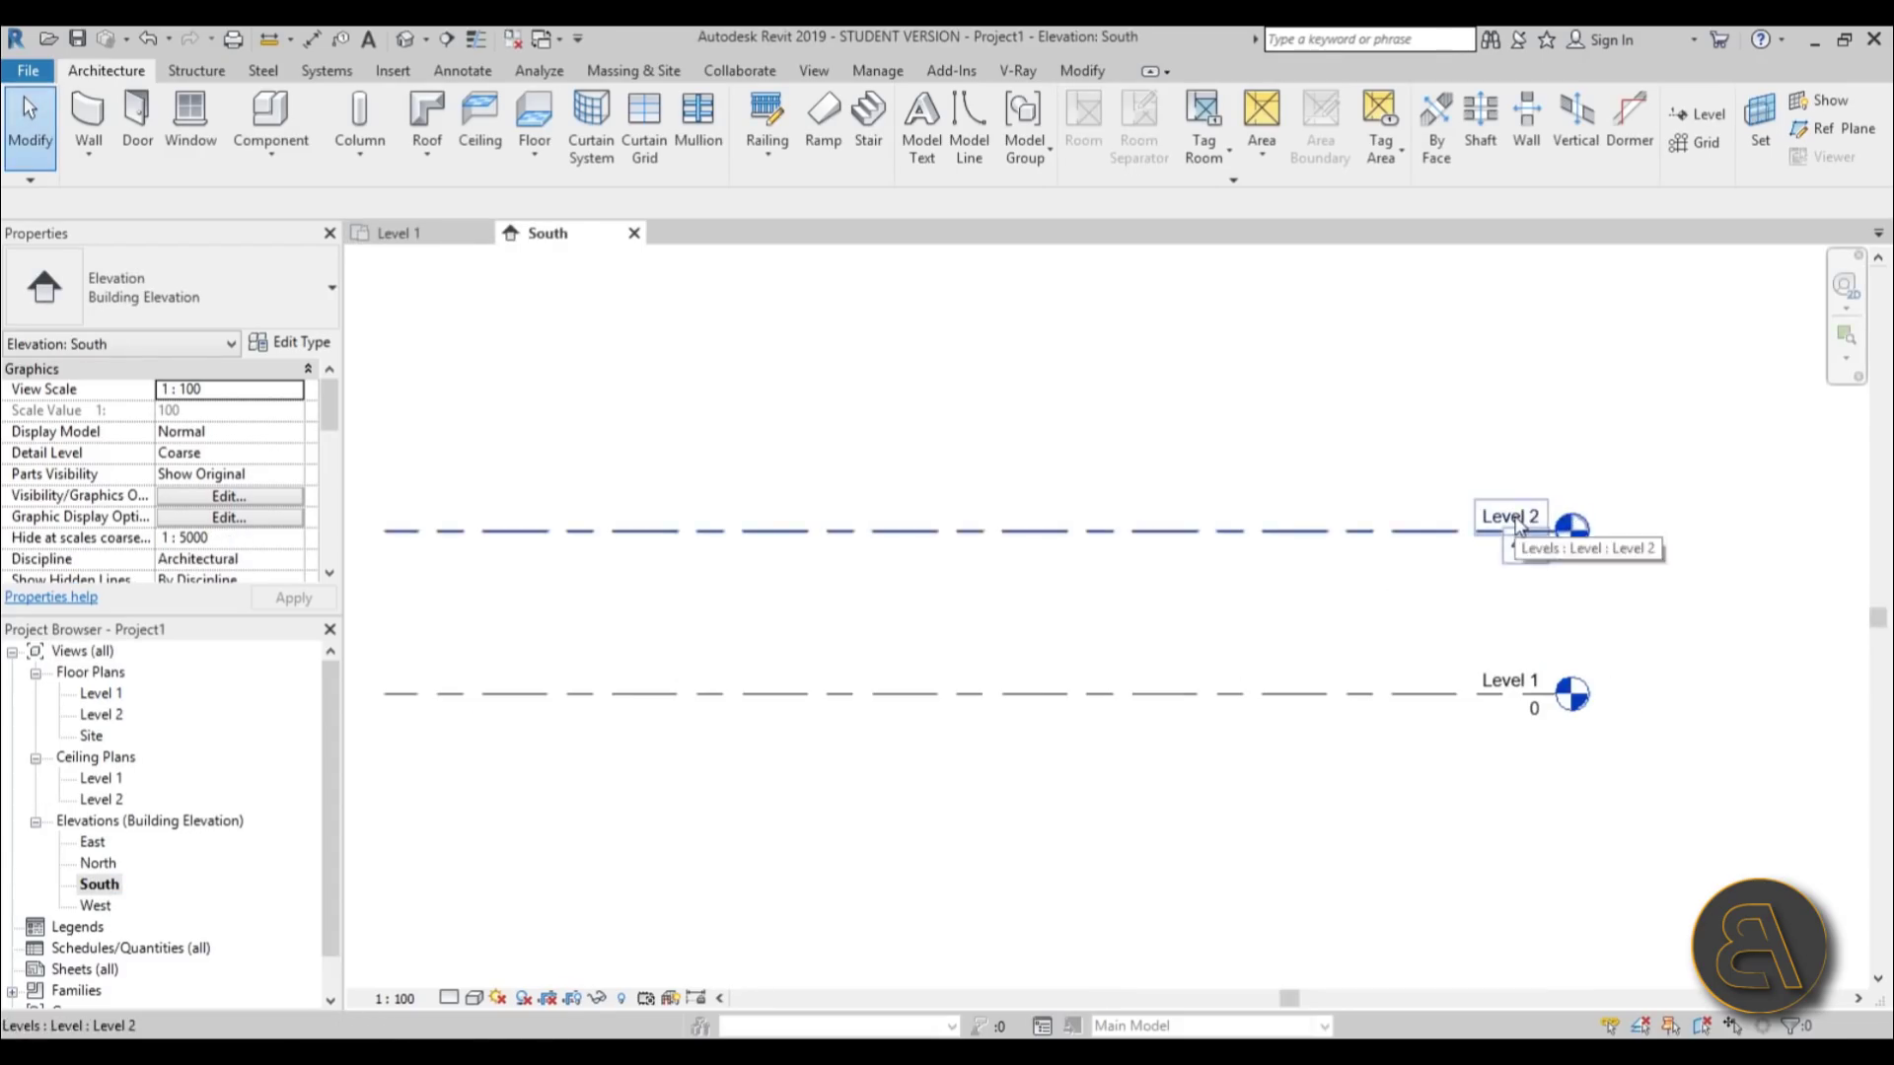
pyautogui.click(1518, 547)
pyautogui.click(1524, 554)
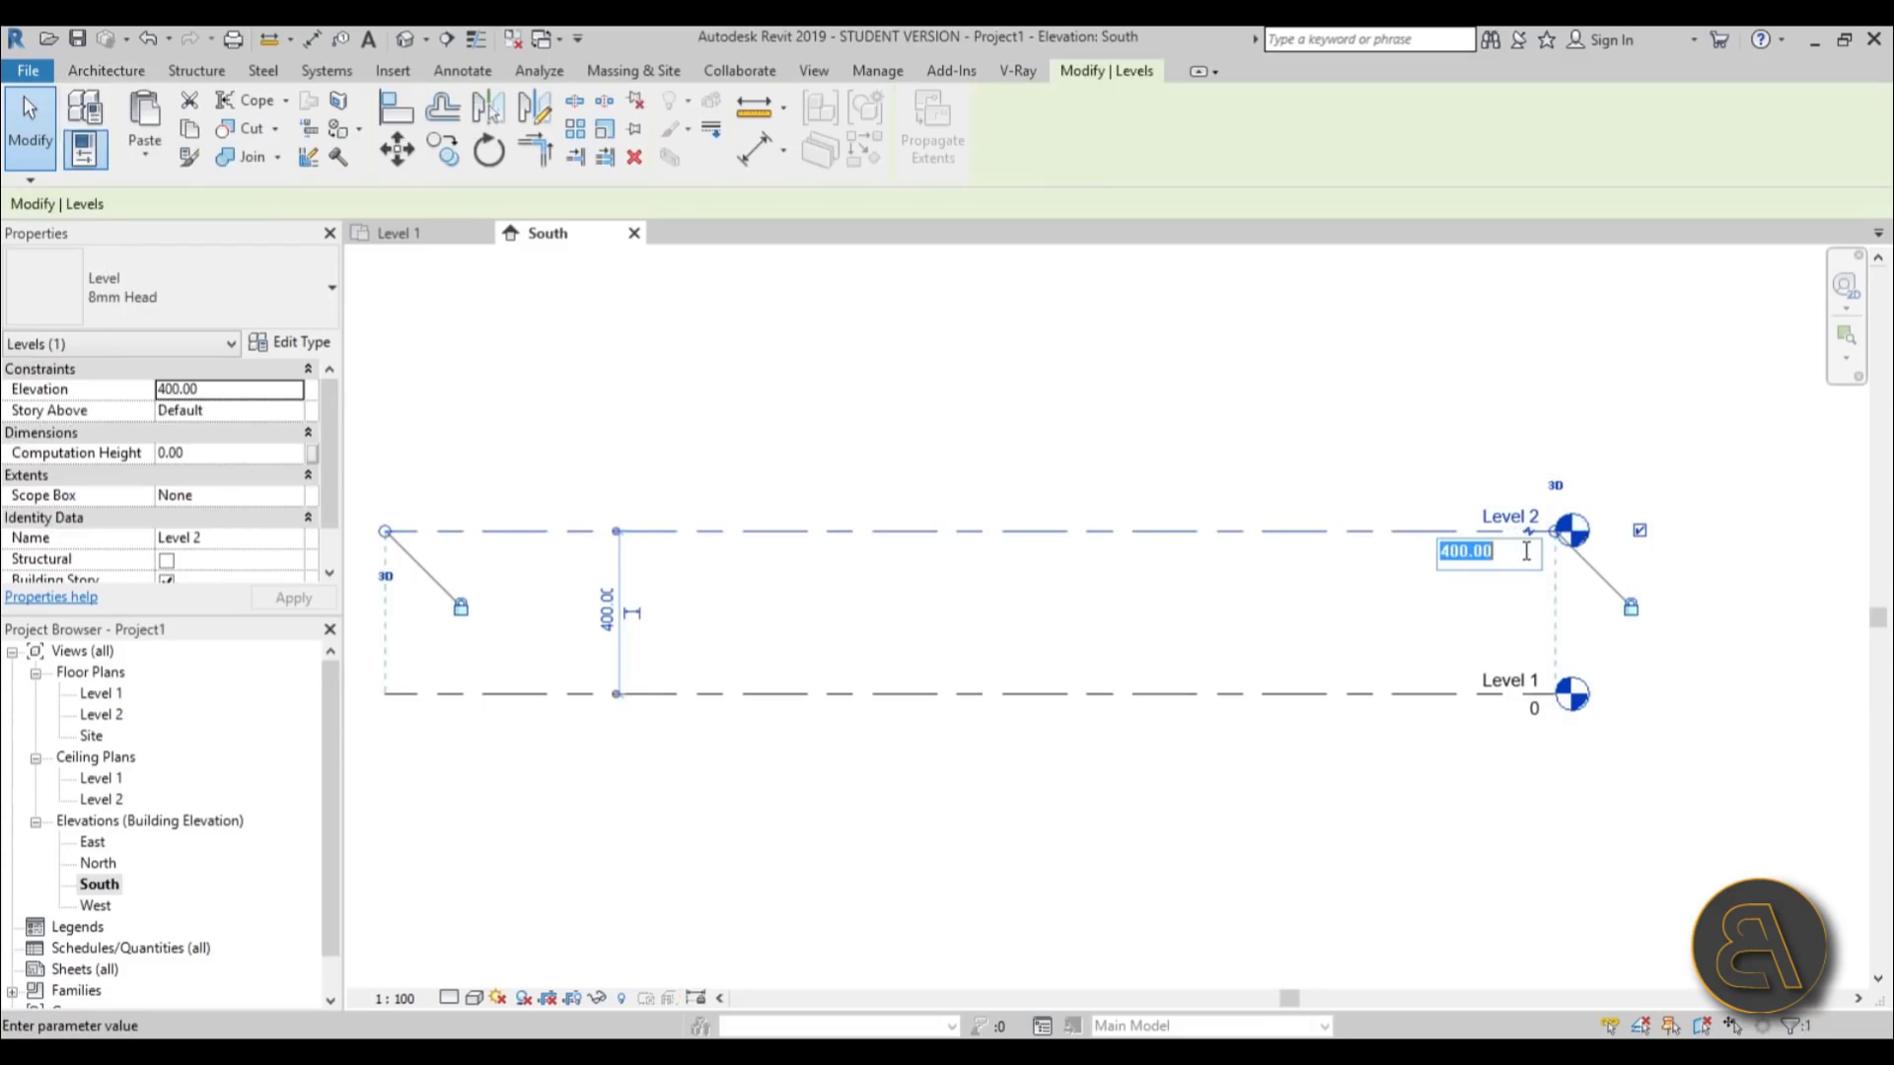
pyautogui.write('350')
pyautogui.press('Return')
# - Rename Level 2 to 'roof' and rename its matching views too
pyautogui.click(1509, 537)
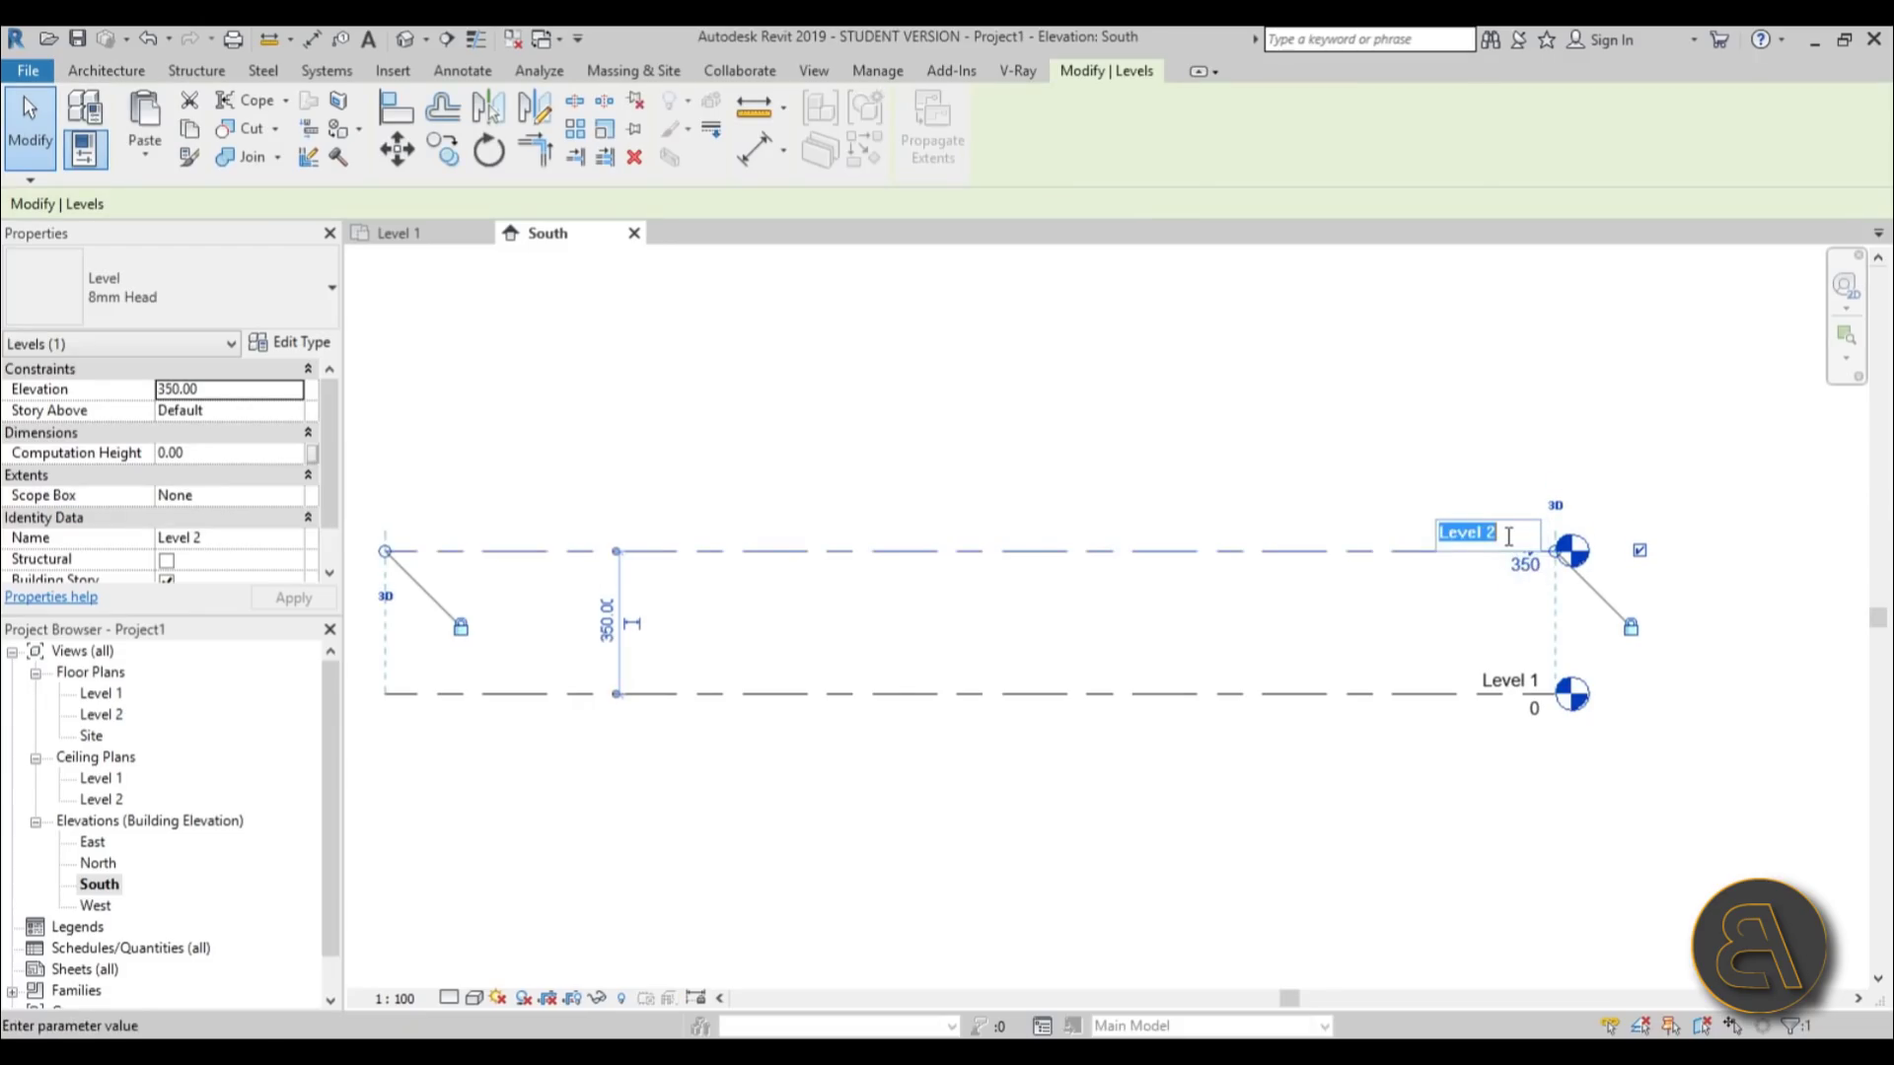
pyautogui.write('roof')
pyautogui.press('Return')
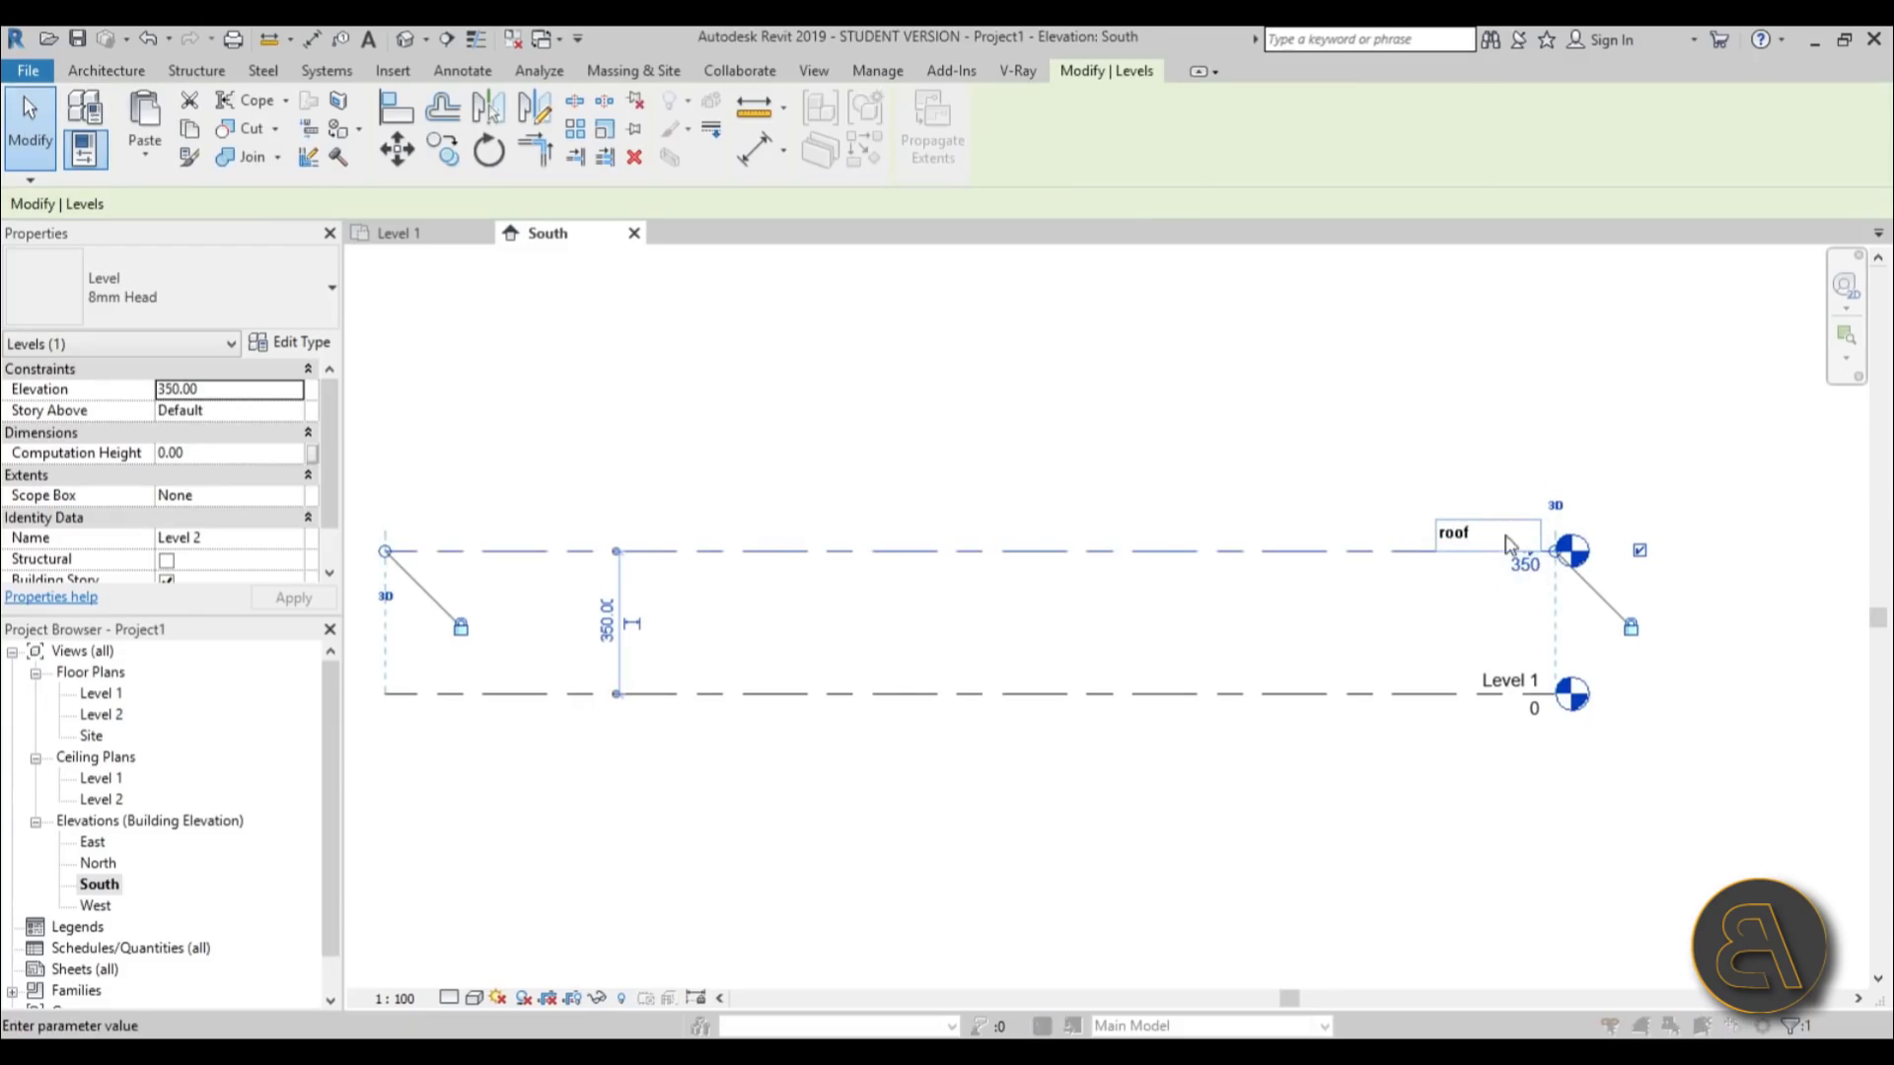
pyautogui.click(1044, 550)
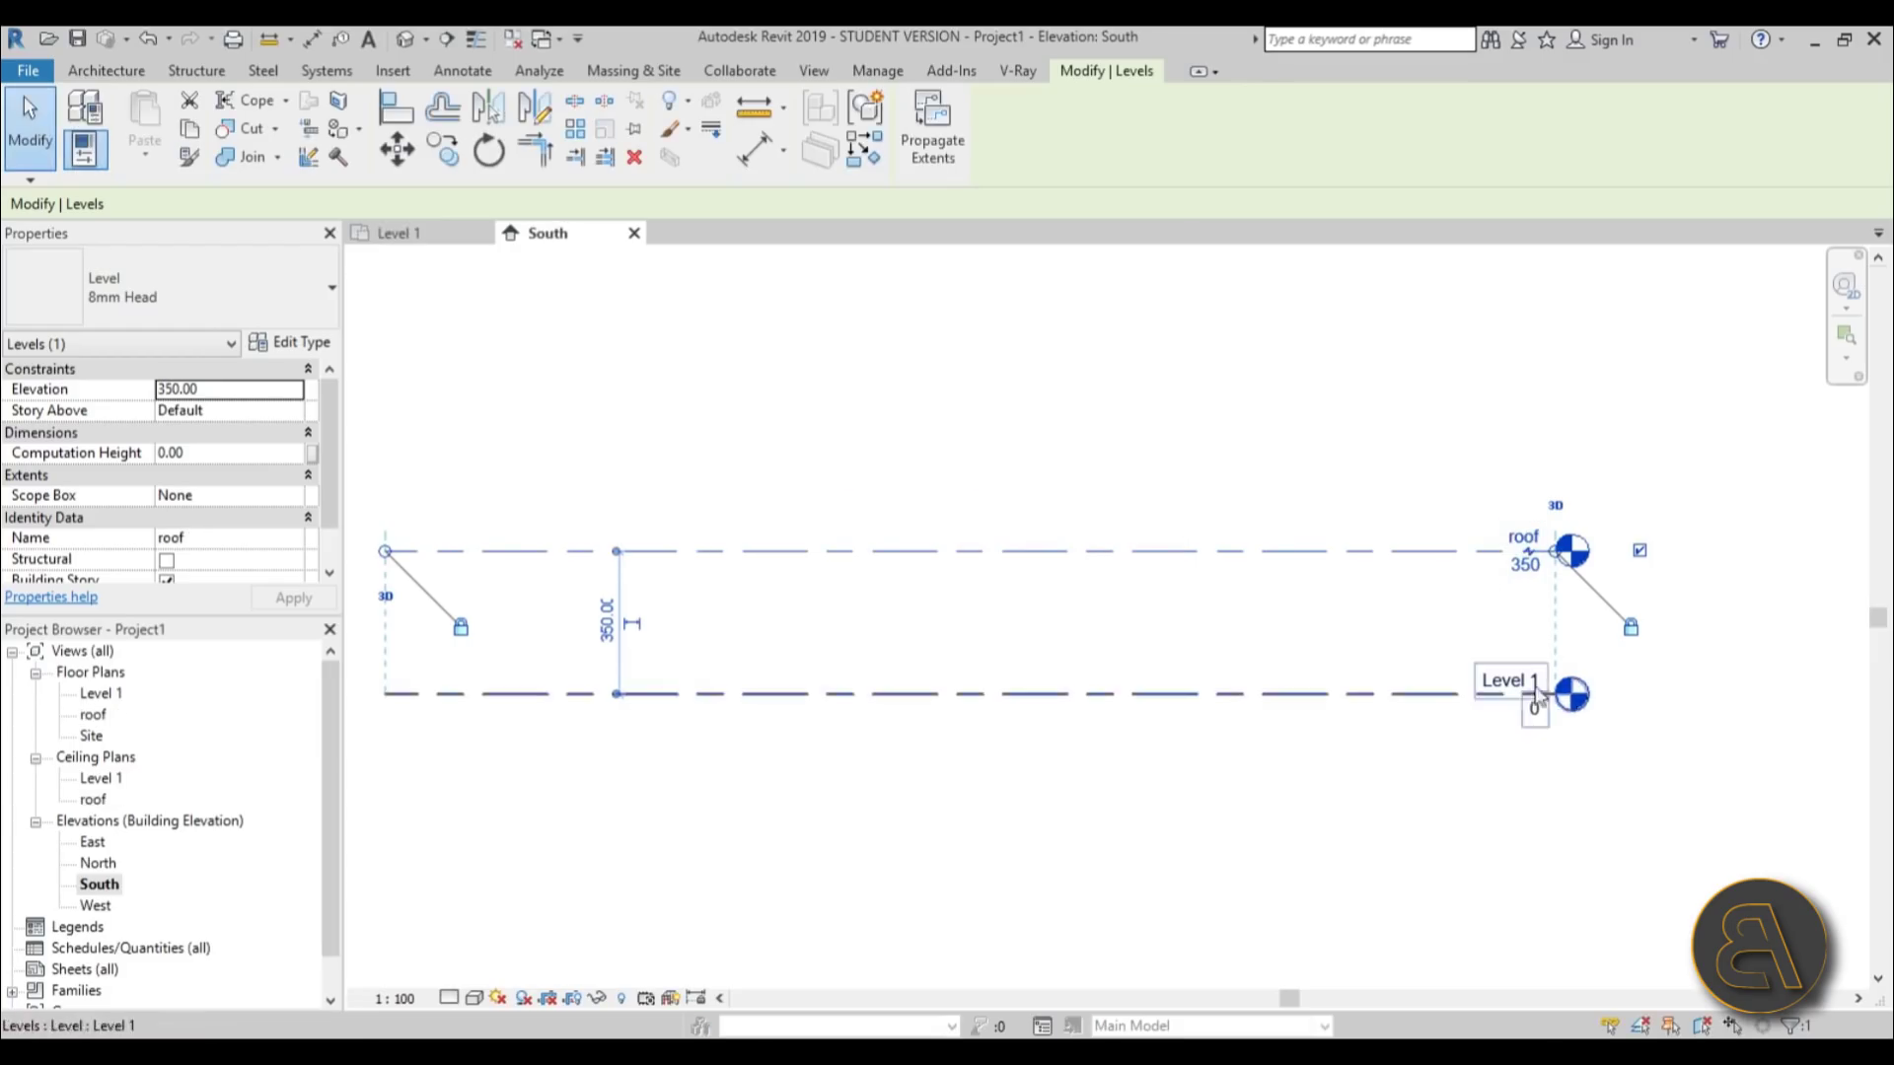
pyautogui.scroll(-1, 1579, 767)
pyautogui.moveTo(1410, 801); pyautogui.dragTo(1407, 769, button='middle')
pyautogui.scroll(1, 1408, 770)
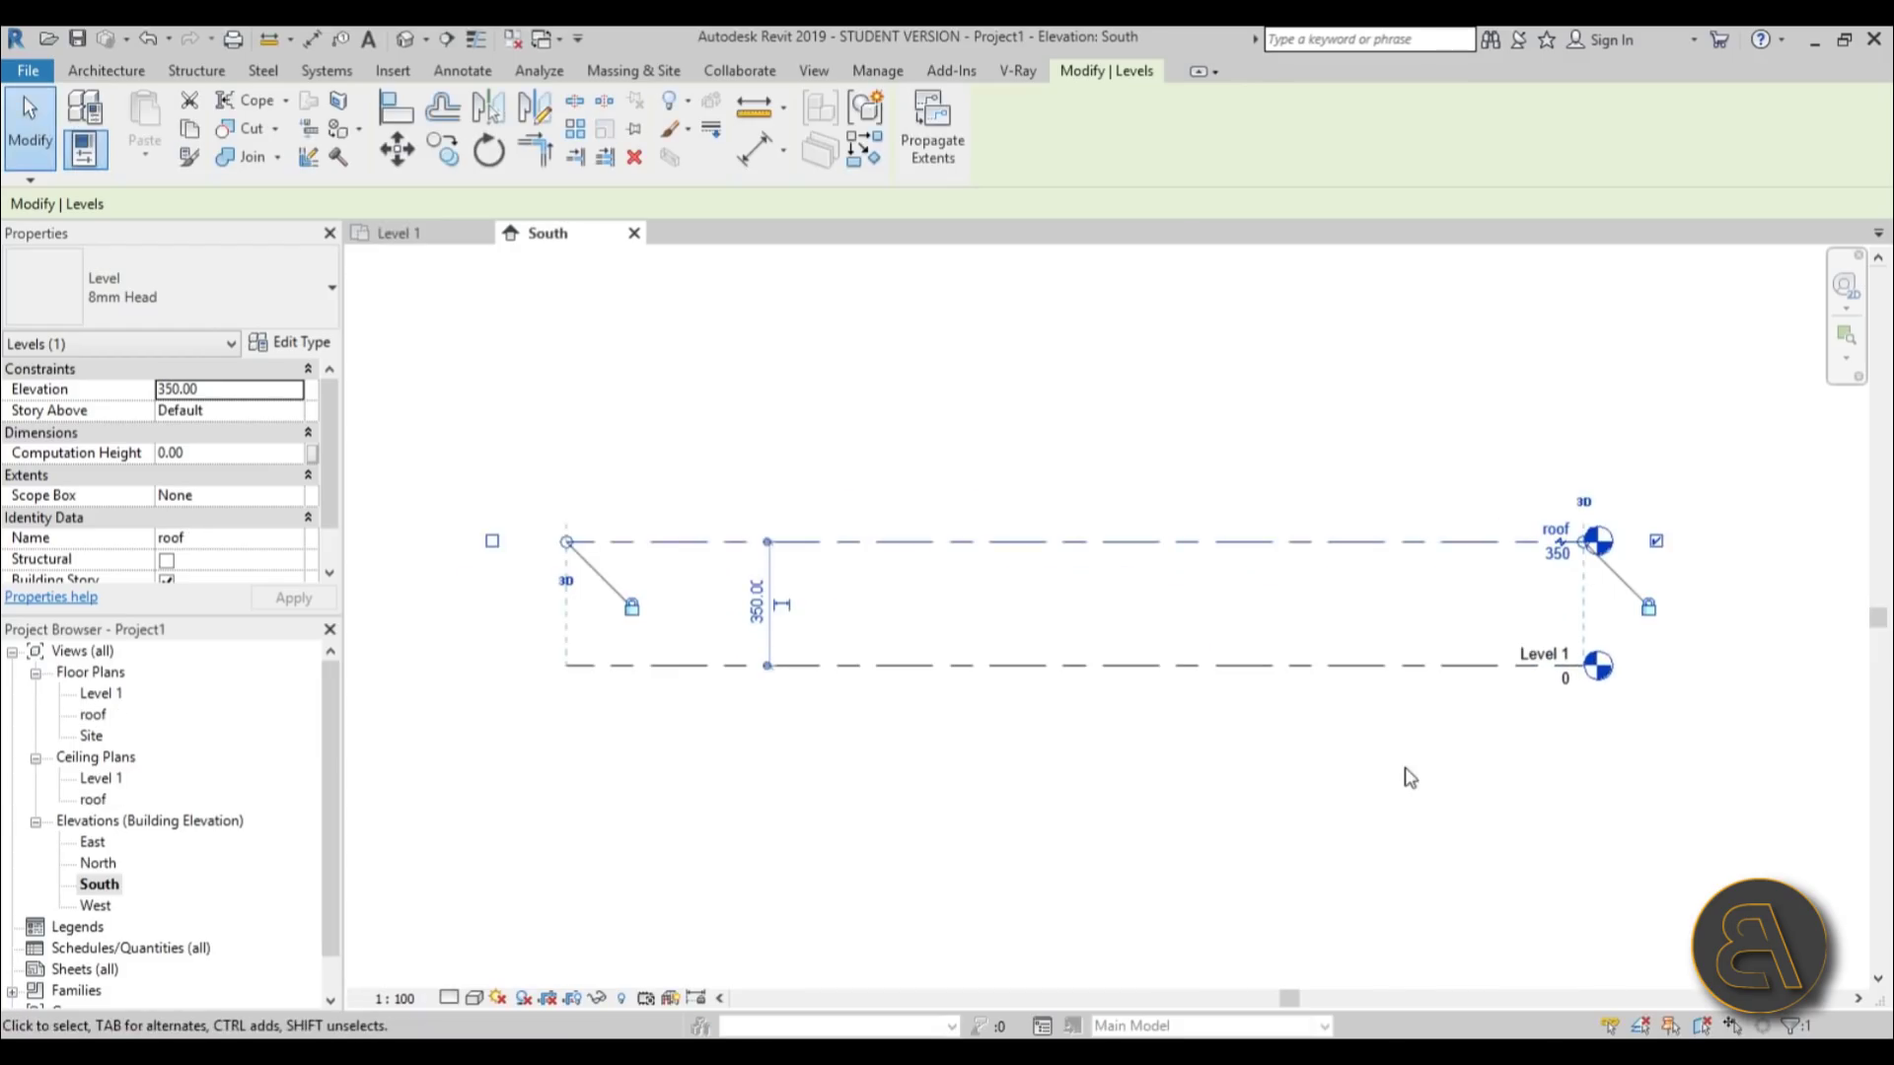
pyautogui.scroll(-1, 1461, 706)
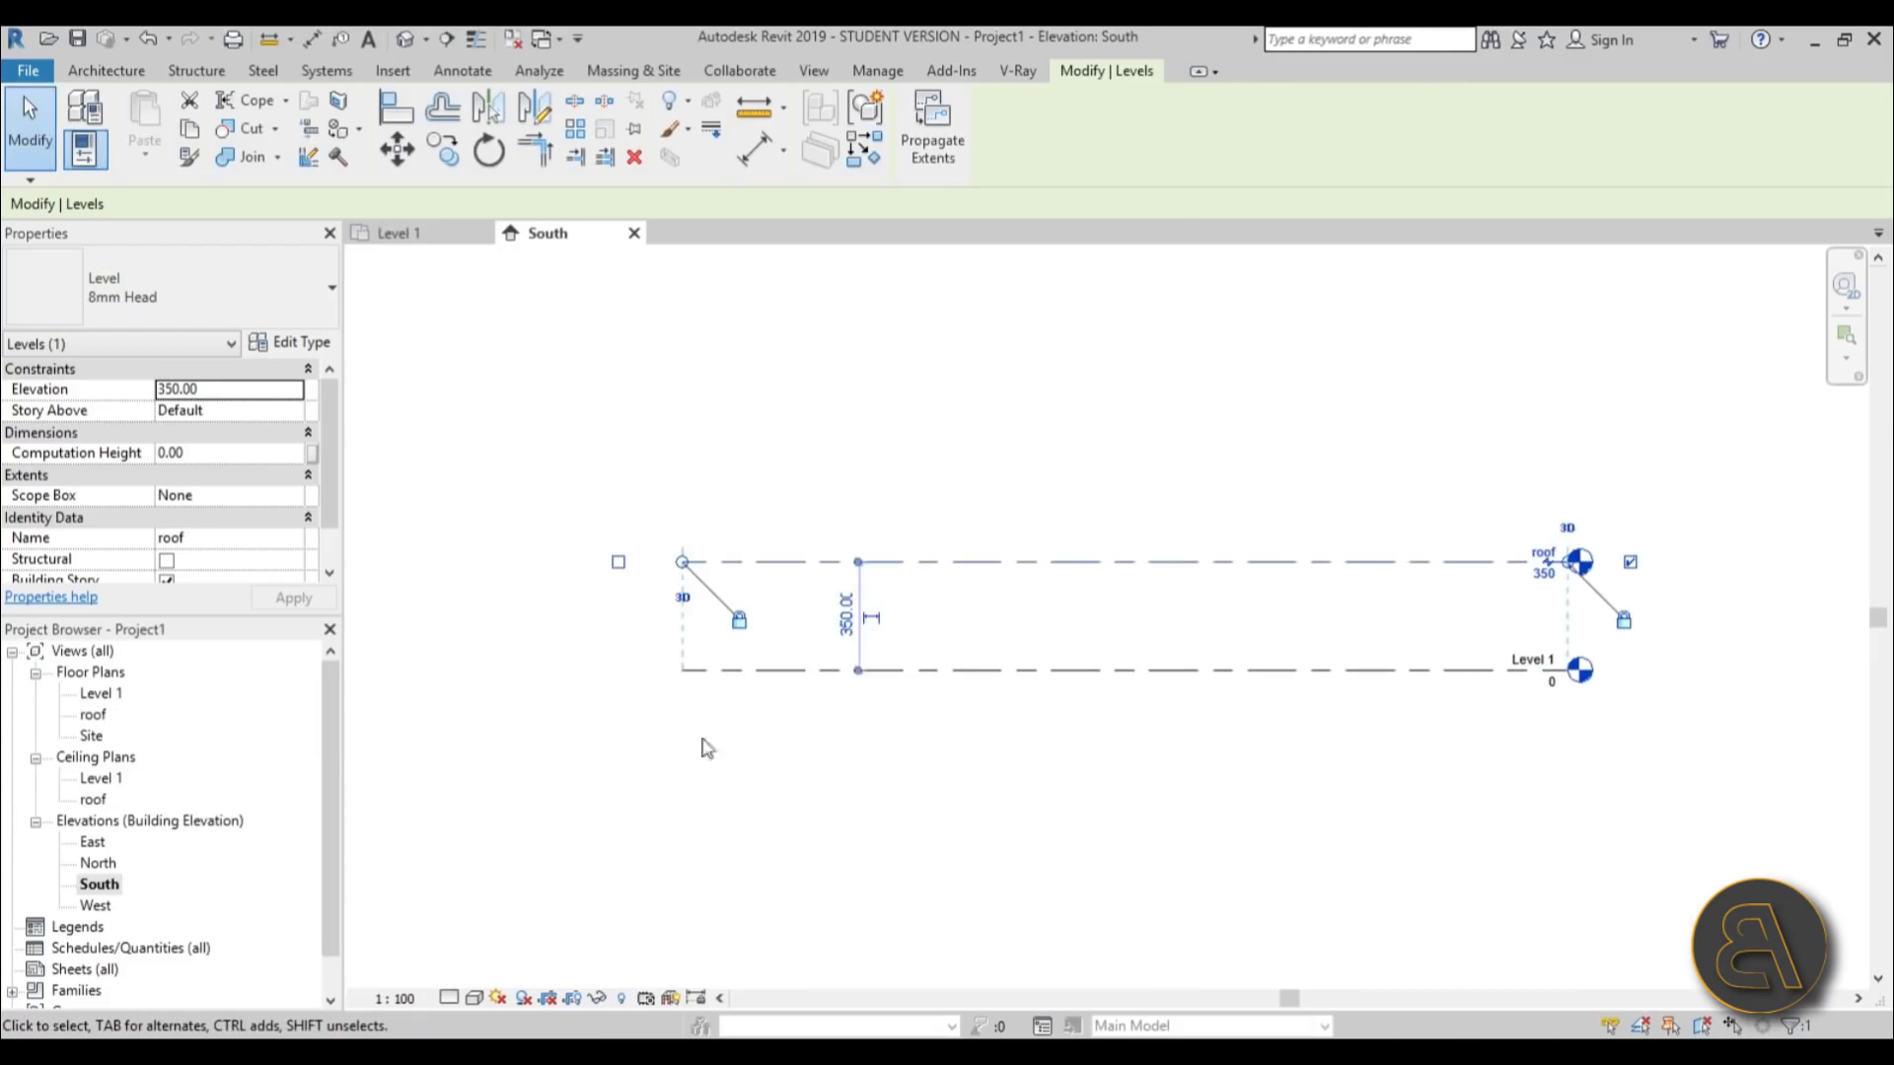
pyautogui.click(532, 332)
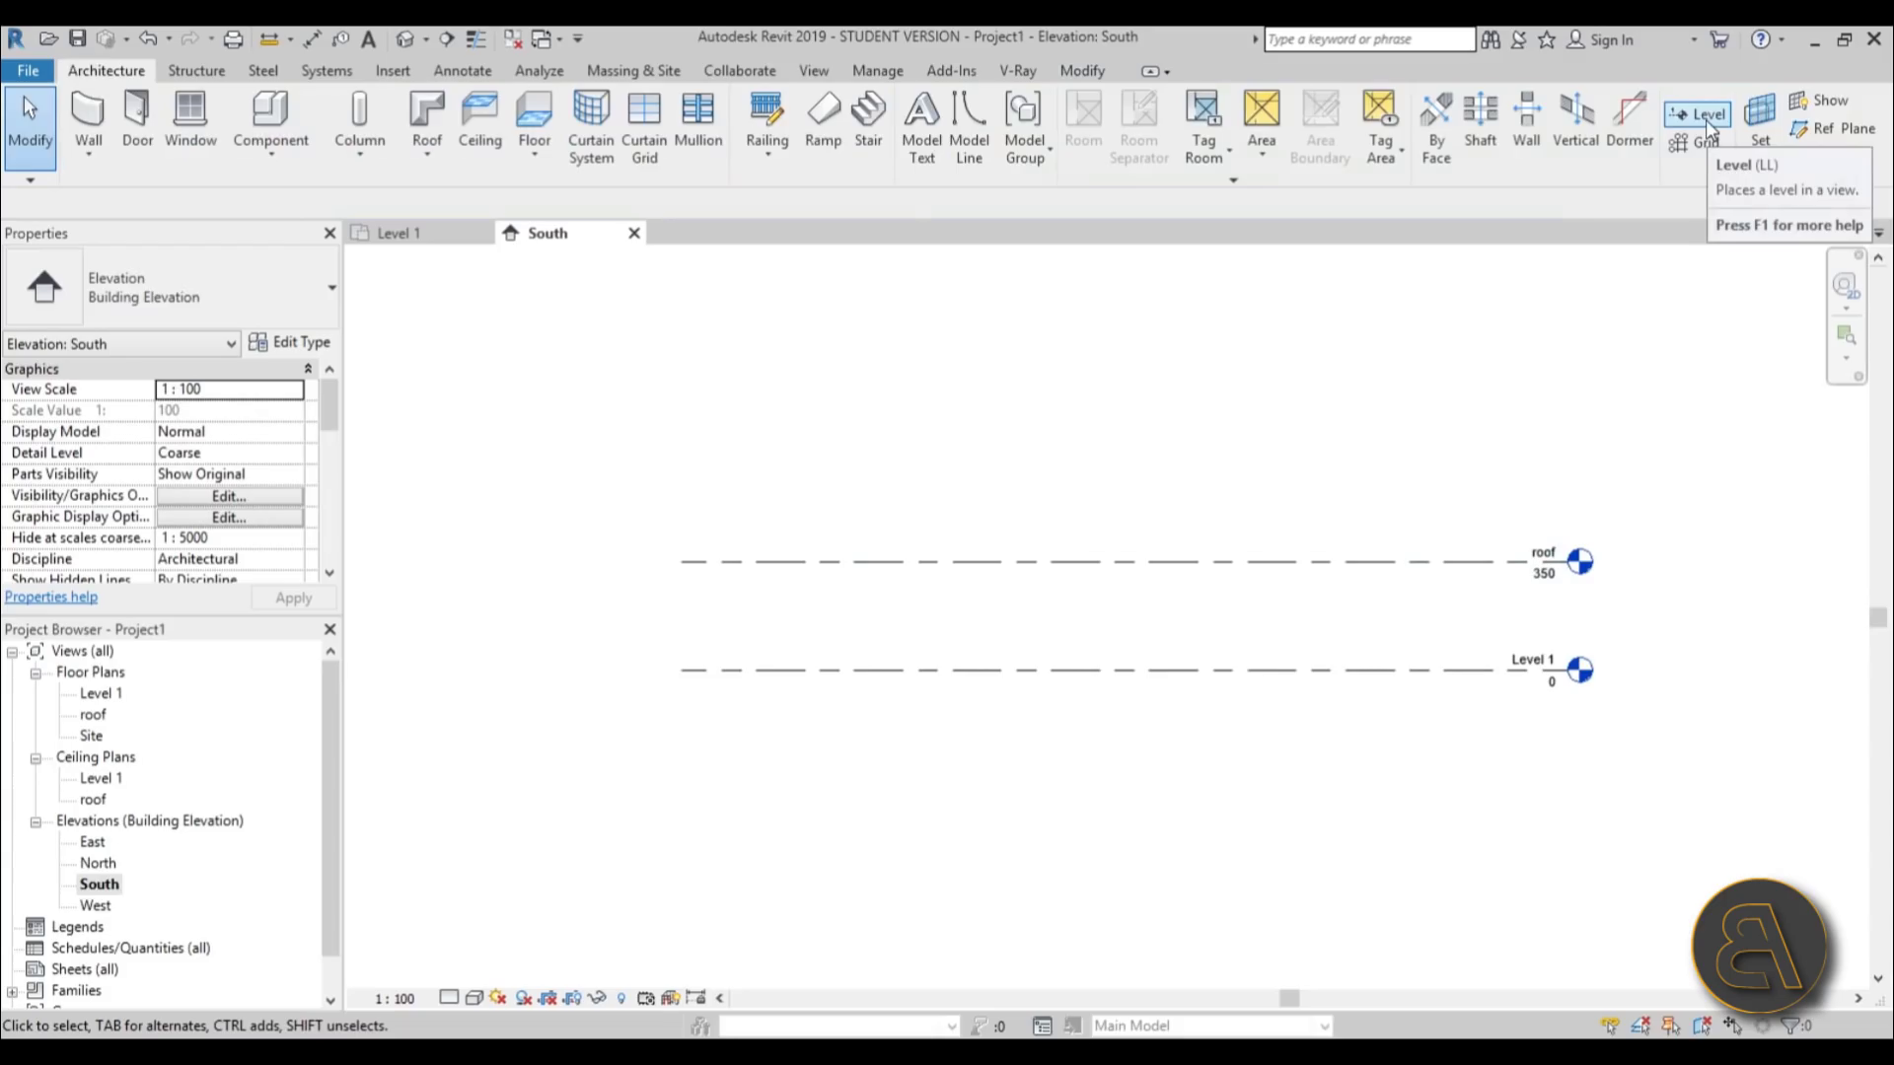
# - Draw a new level below Level 1 and set its elevation to -50
pyautogui.press('l')
pyautogui.press('l')
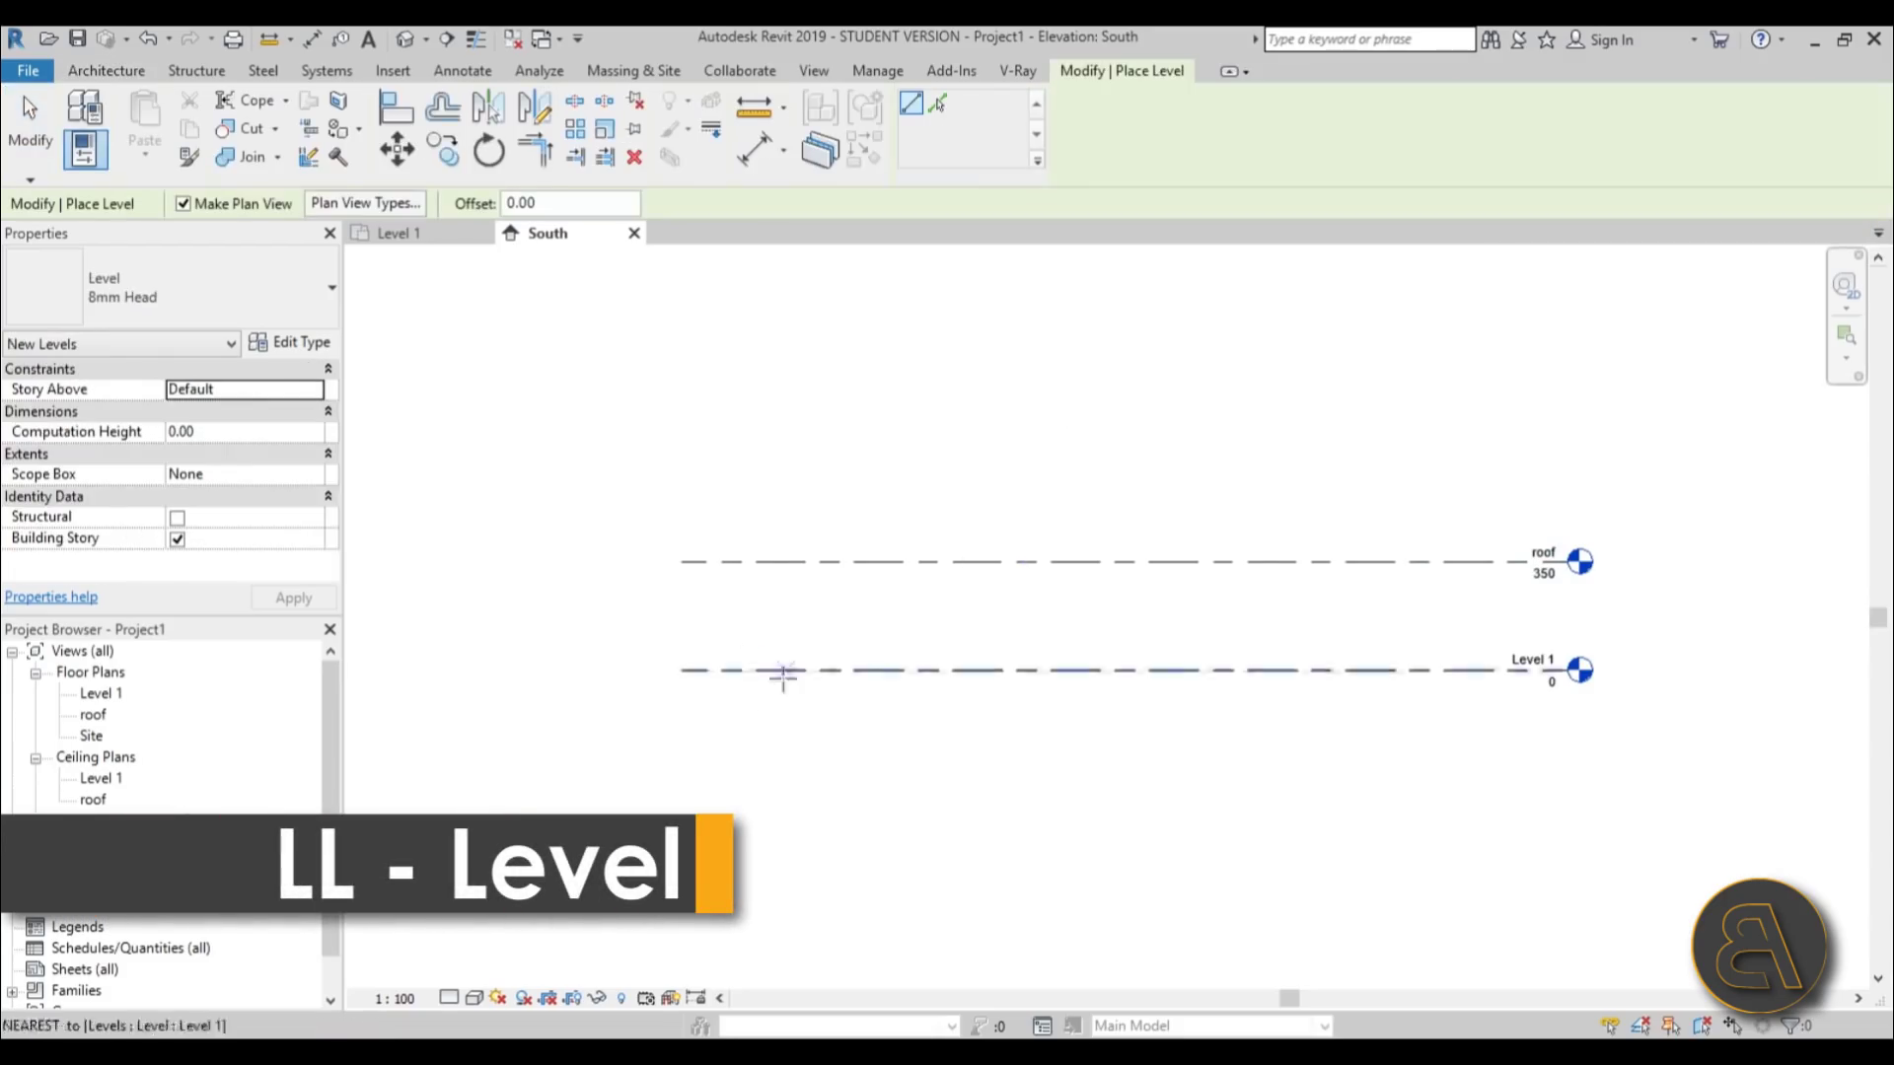
pyautogui.click(680, 701)
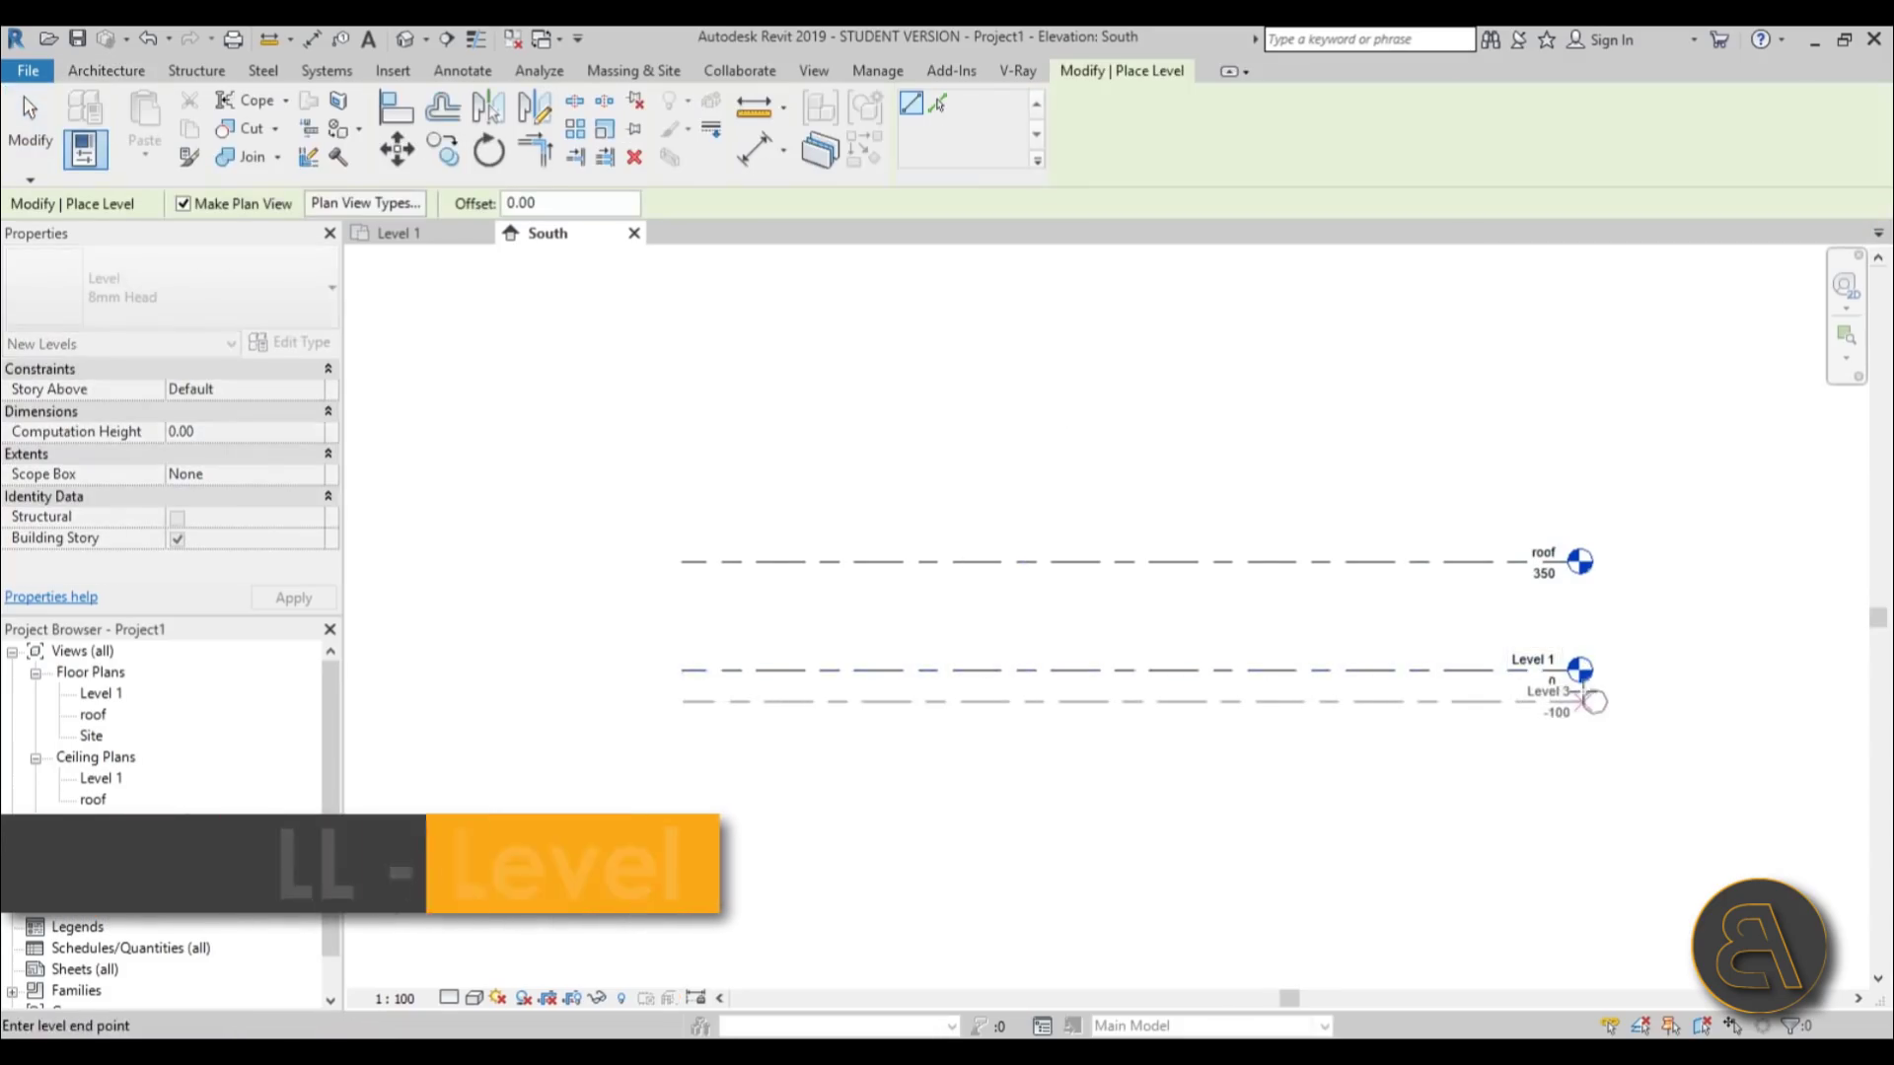
pyautogui.click(1590, 701)
pyautogui.press('Escape')
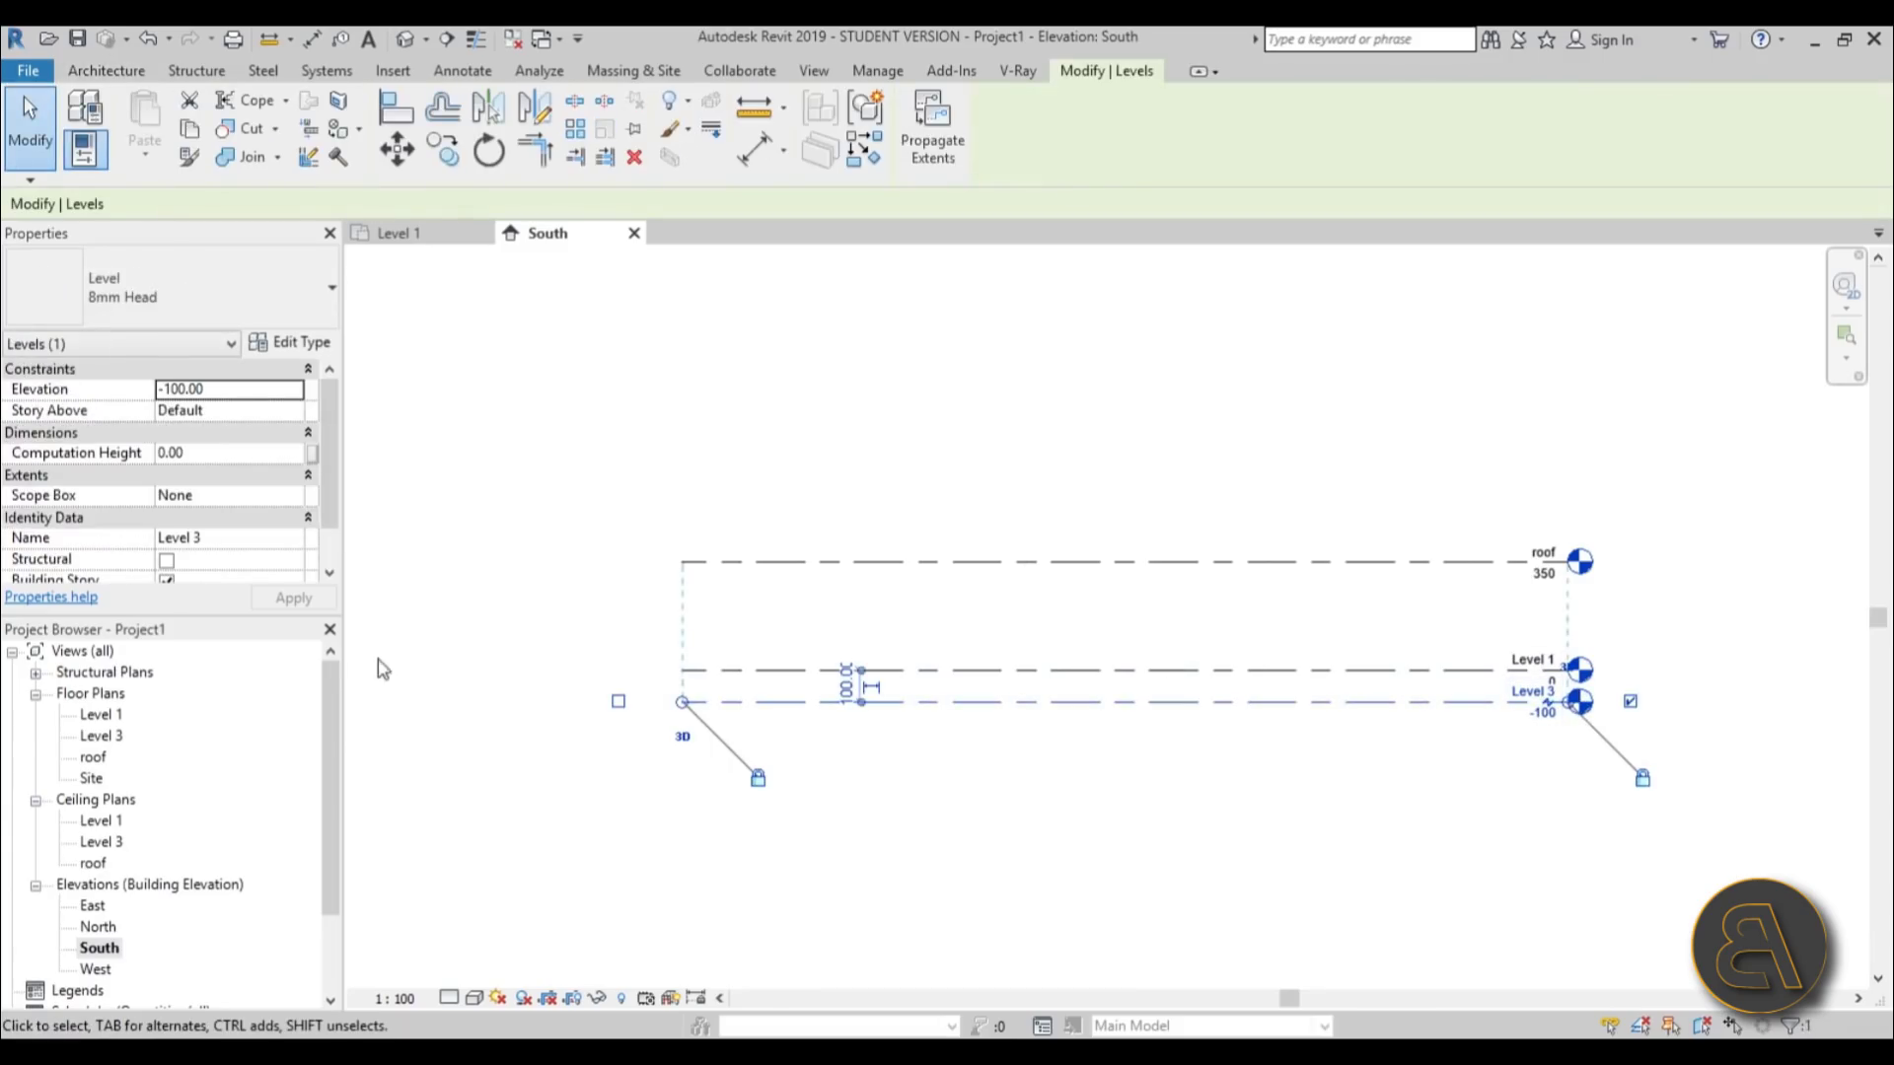
pyautogui.click(244, 390)
pyautogui.write('-50')
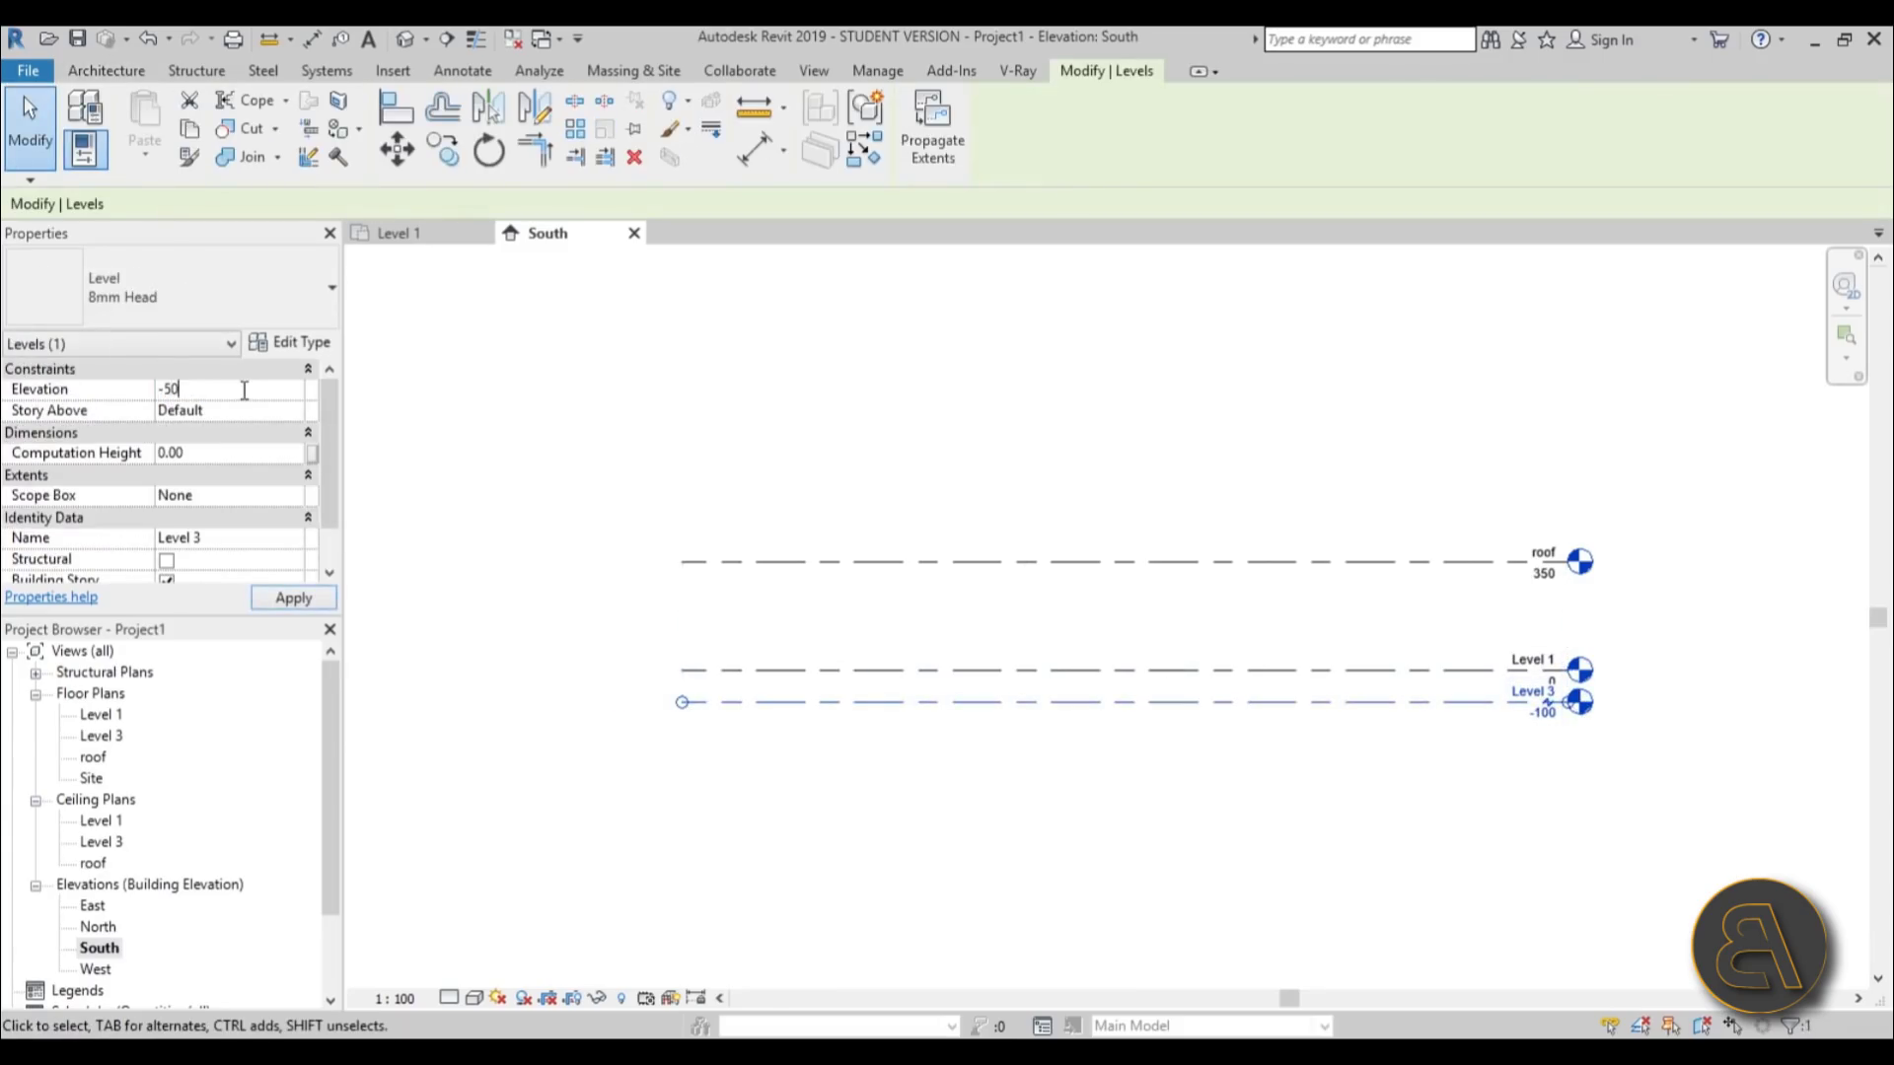
pyautogui.press('Return')
pyautogui.click(1351, 769)
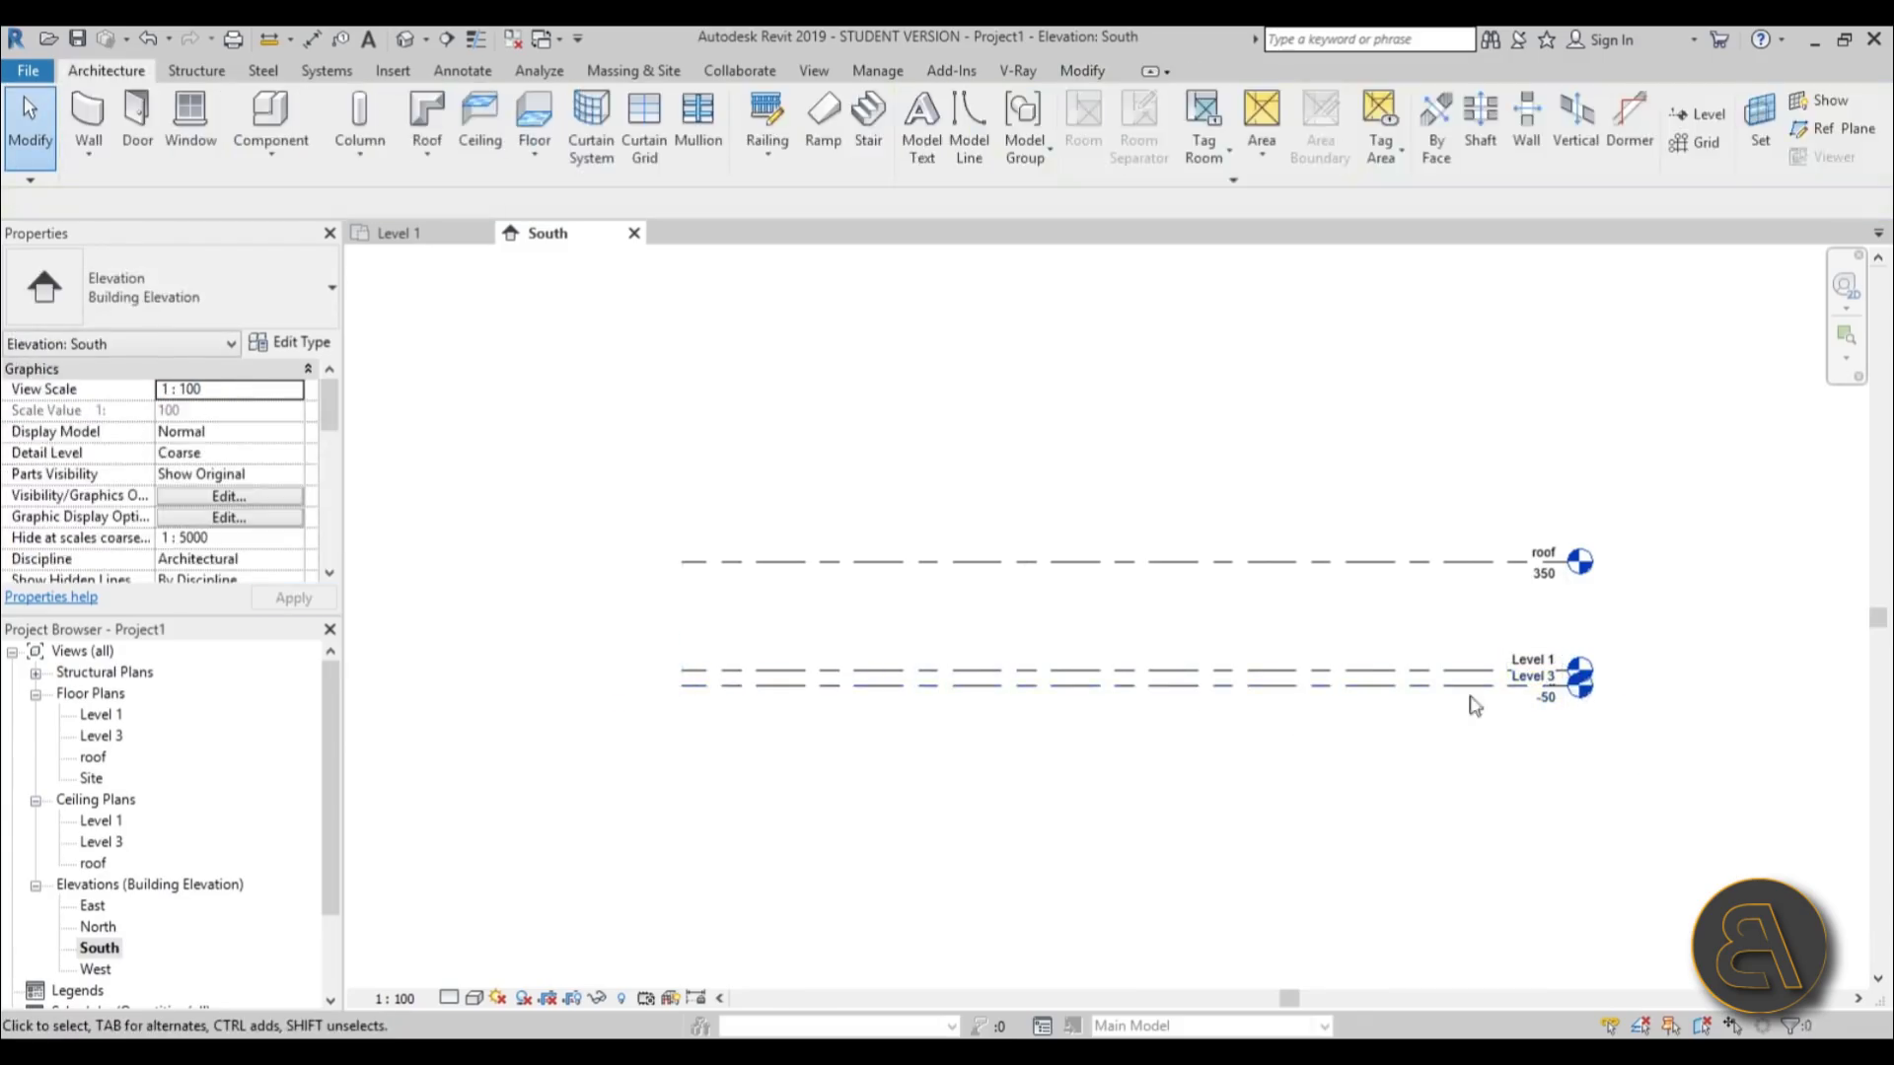
# - Add an elbow to the new level's head and drop the head below Level 1
pyautogui.scroll(3, 1627, 694)
pyautogui.click(1313, 678)
pyautogui.scroll(5, 1454, 712)
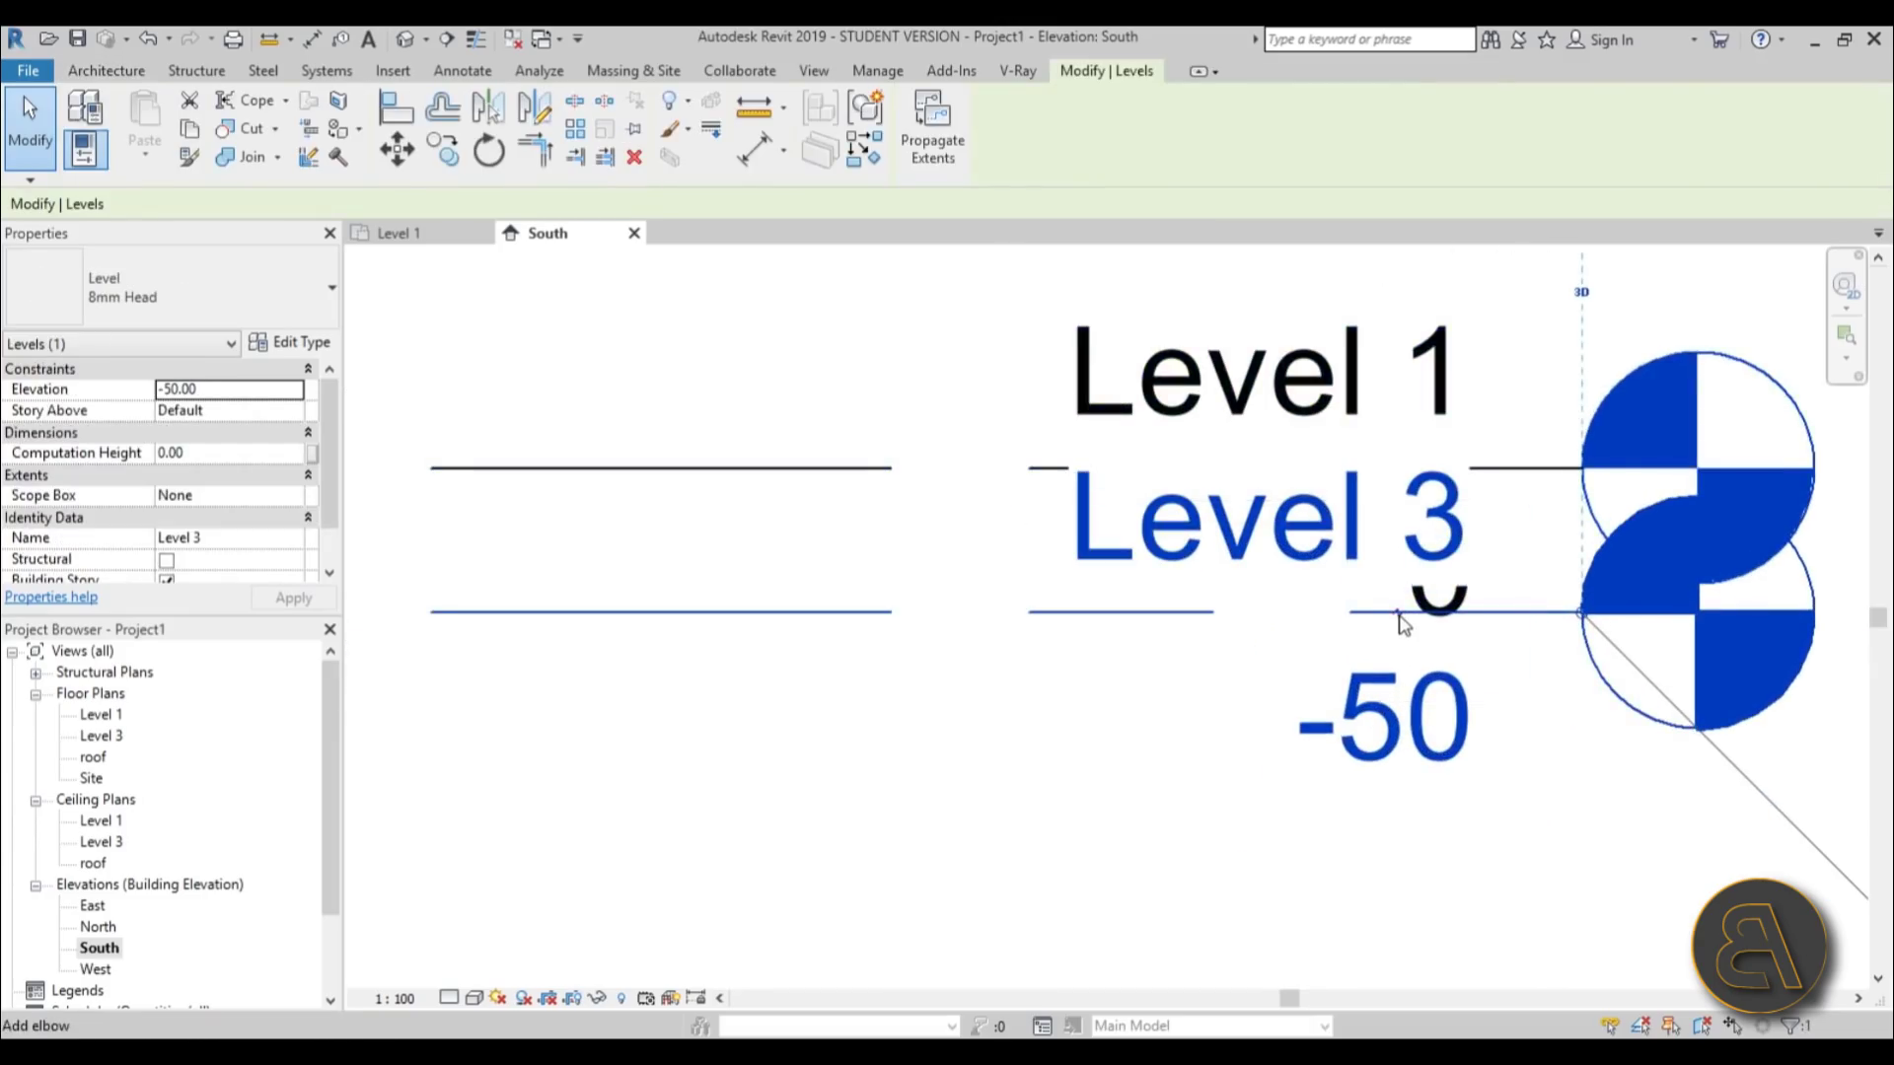
pyautogui.click(1403, 625)
pyautogui.scroll(-3, 1381, 642)
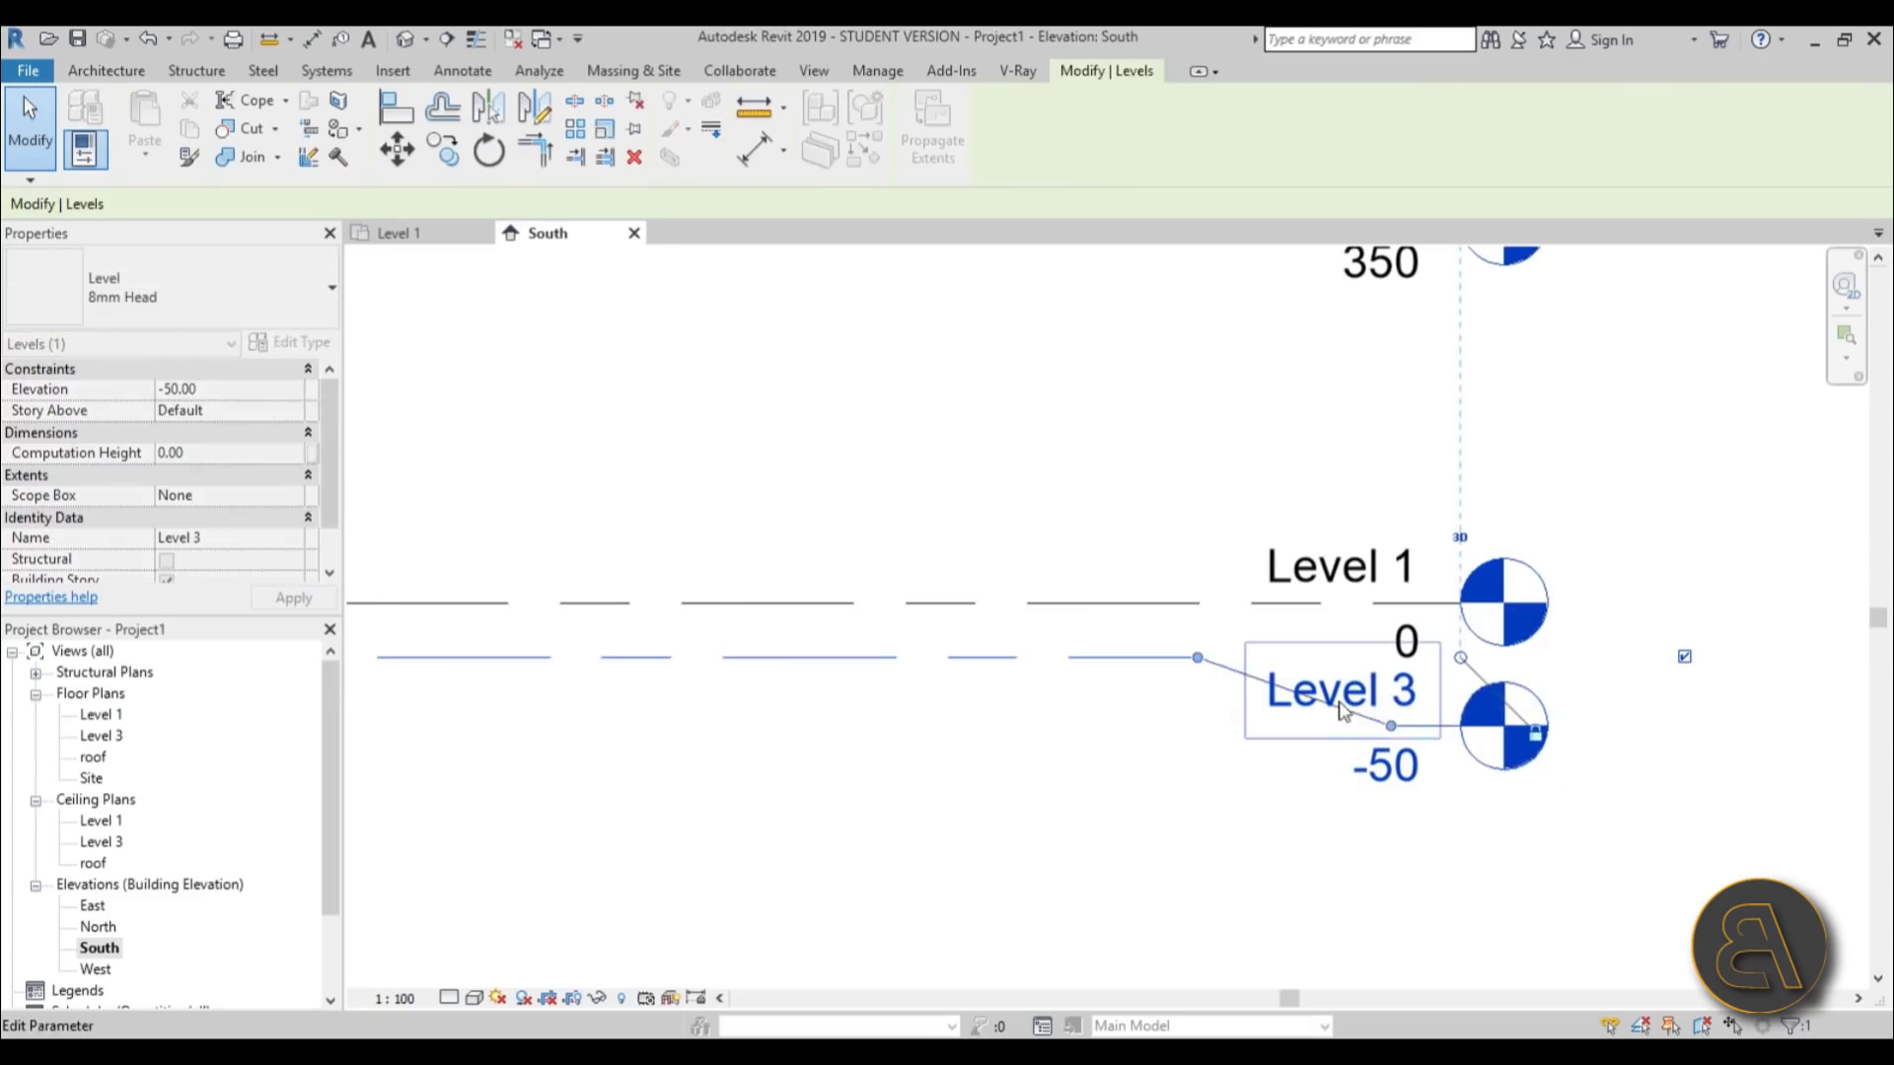
pyautogui.moveTo(1390, 727); pyautogui.dragTo(1239, 745)
pyautogui.scroll(-1, 1279, 700)
pyautogui.scroll(-1, 1282, 692)
pyautogui.click(1301, 763)
pyautogui.click(1311, 746)
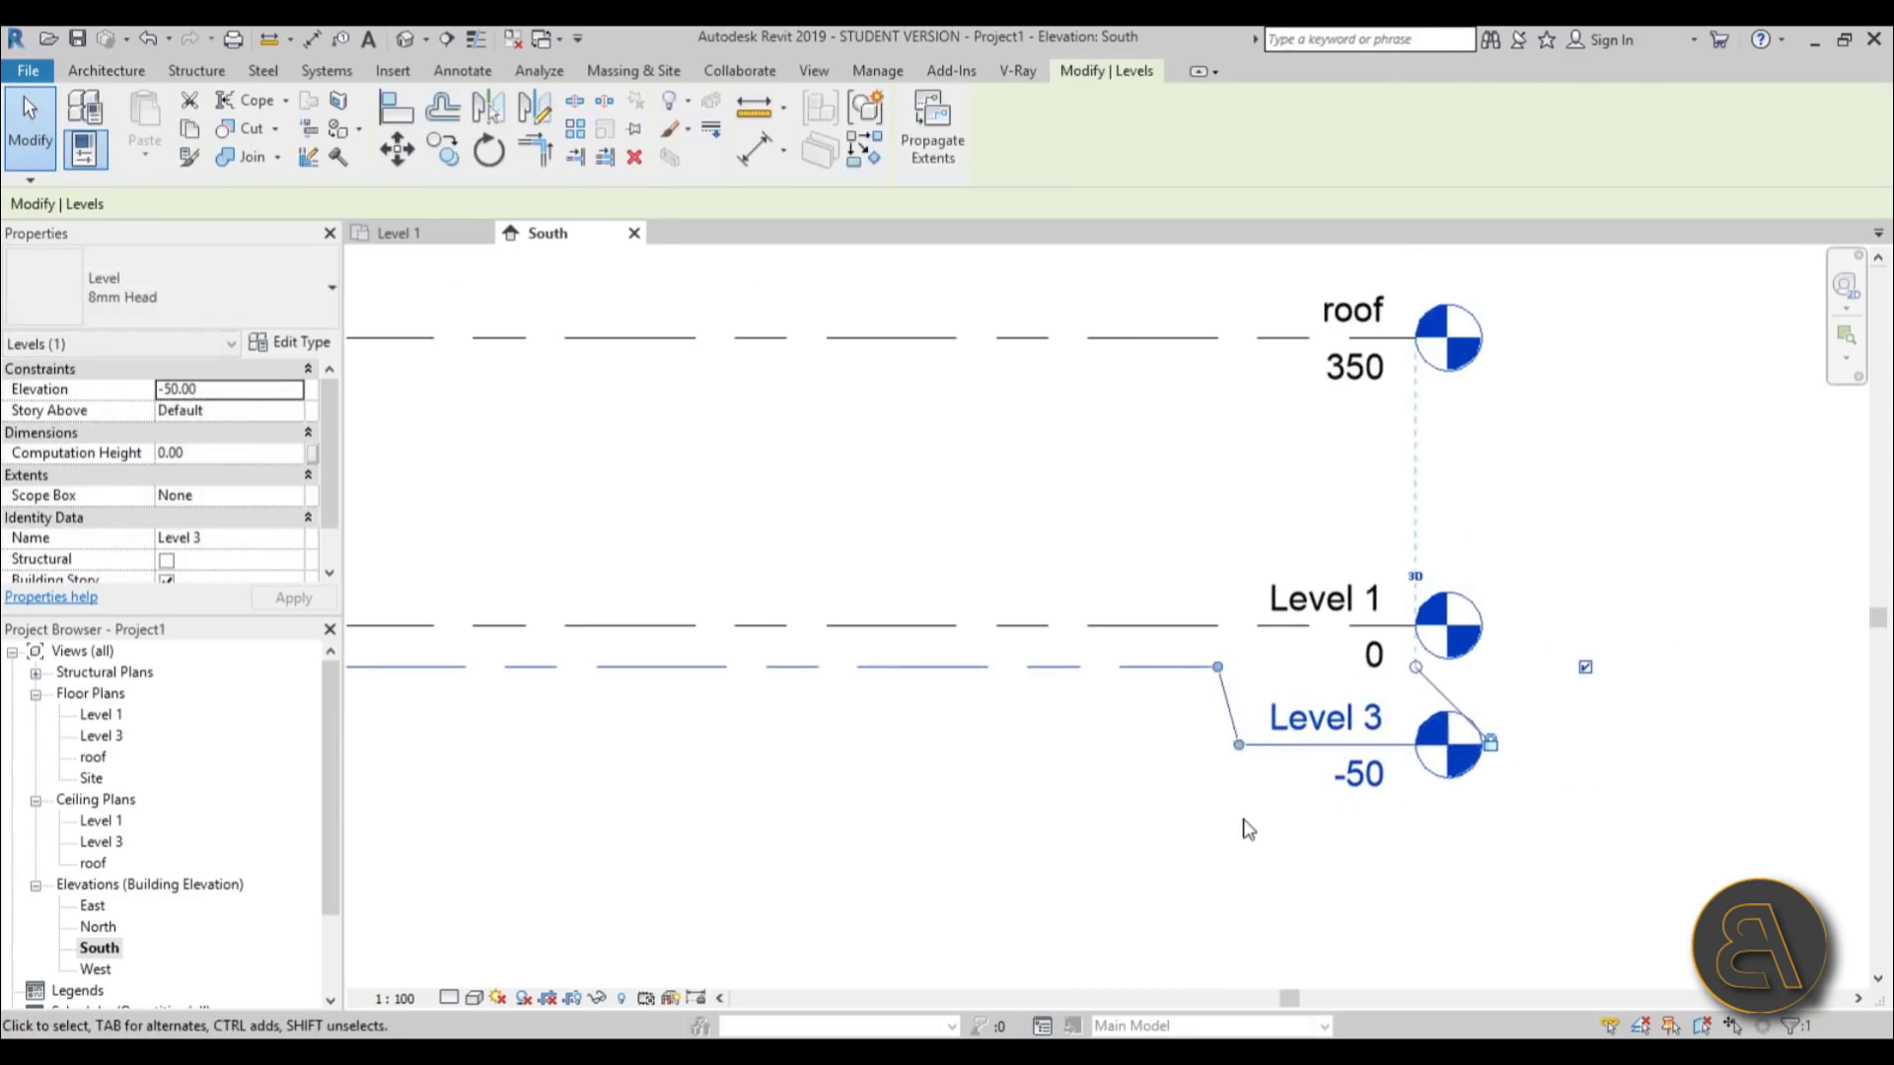
pyautogui.click(1248, 830)
pyautogui.scroll(-2, 1389, 779)
pyautogui.moveTo(1328, 778); pyautogui.dragTo(1339, 723, button='middle')
# - Rename the new level to 'ground' and rename its matching views too
pyautogui.click(1344, 692)
pyautogui.scroll(1, 1343, 683)
pyautogui.click(1365, 682)
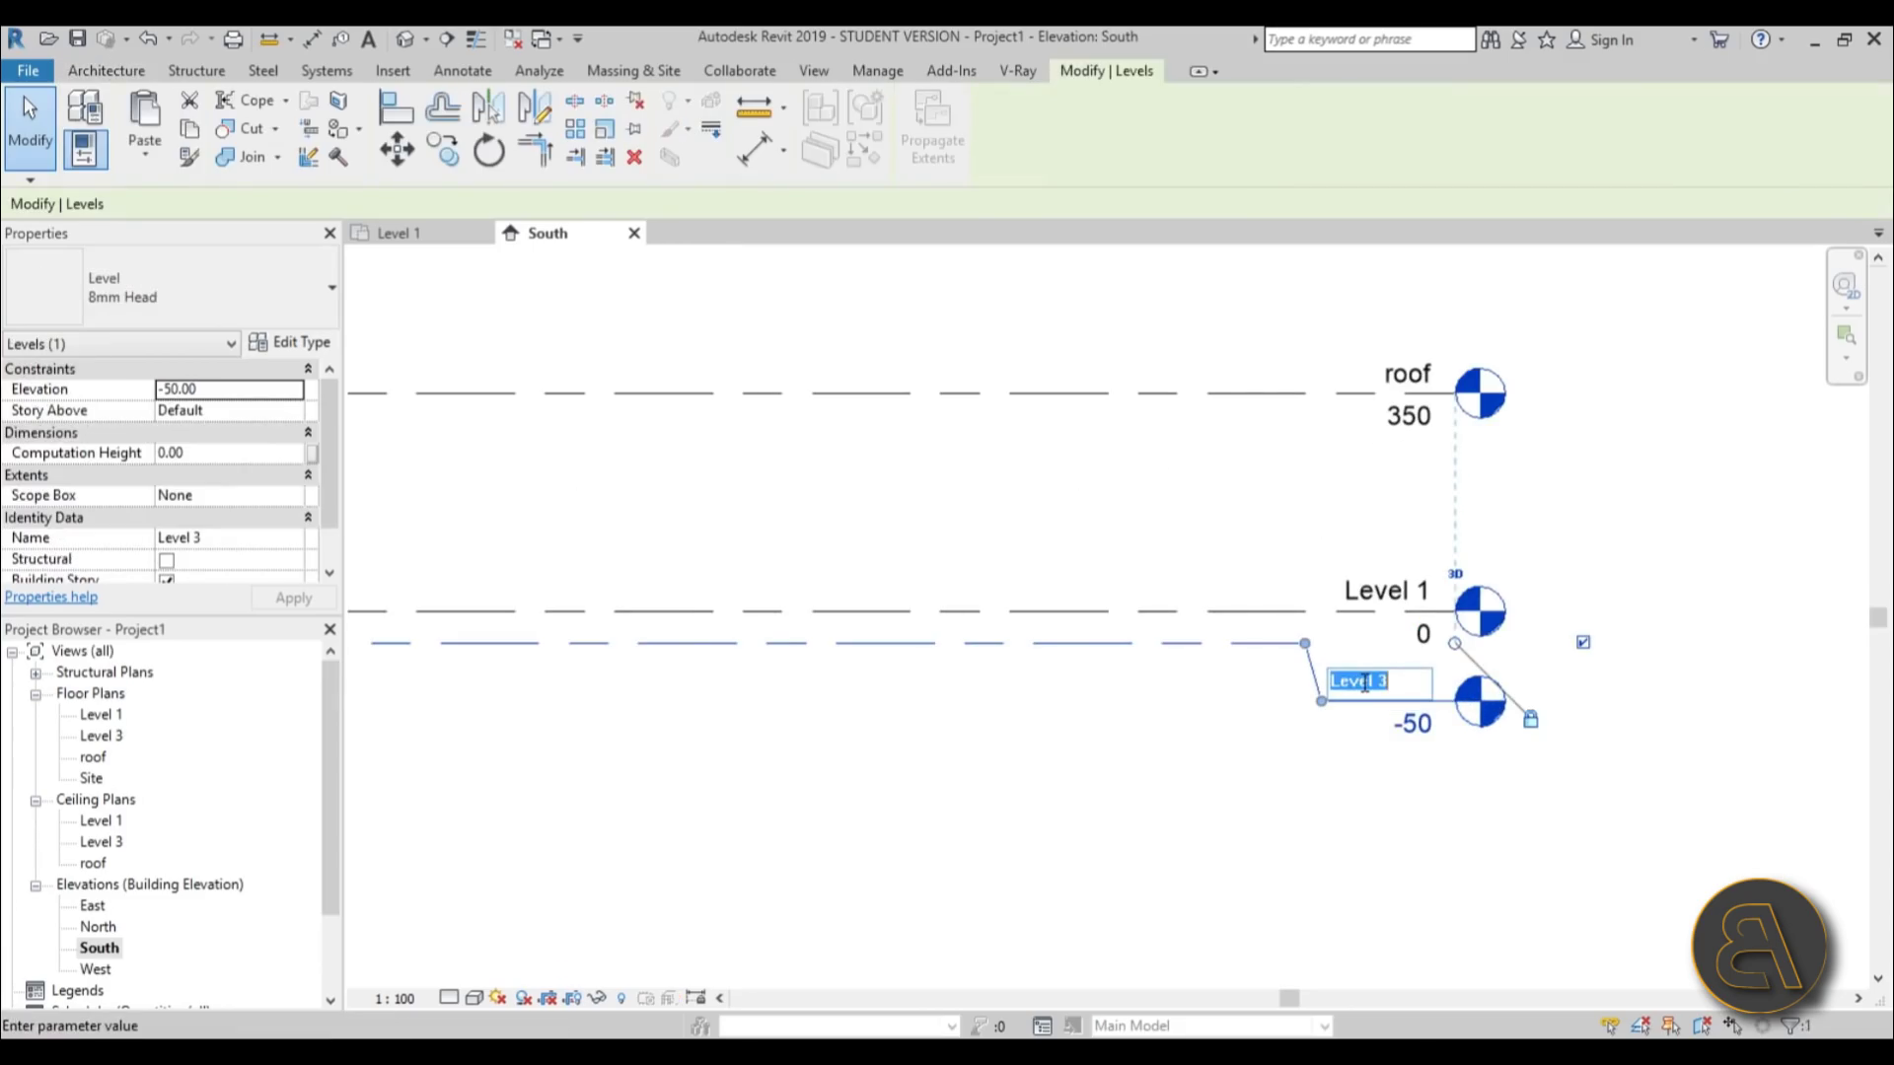
pyautogui.write('go')
pyautogui.write('ound')
pyautogui.press('Return')
pyautogui.click(1033, 549)
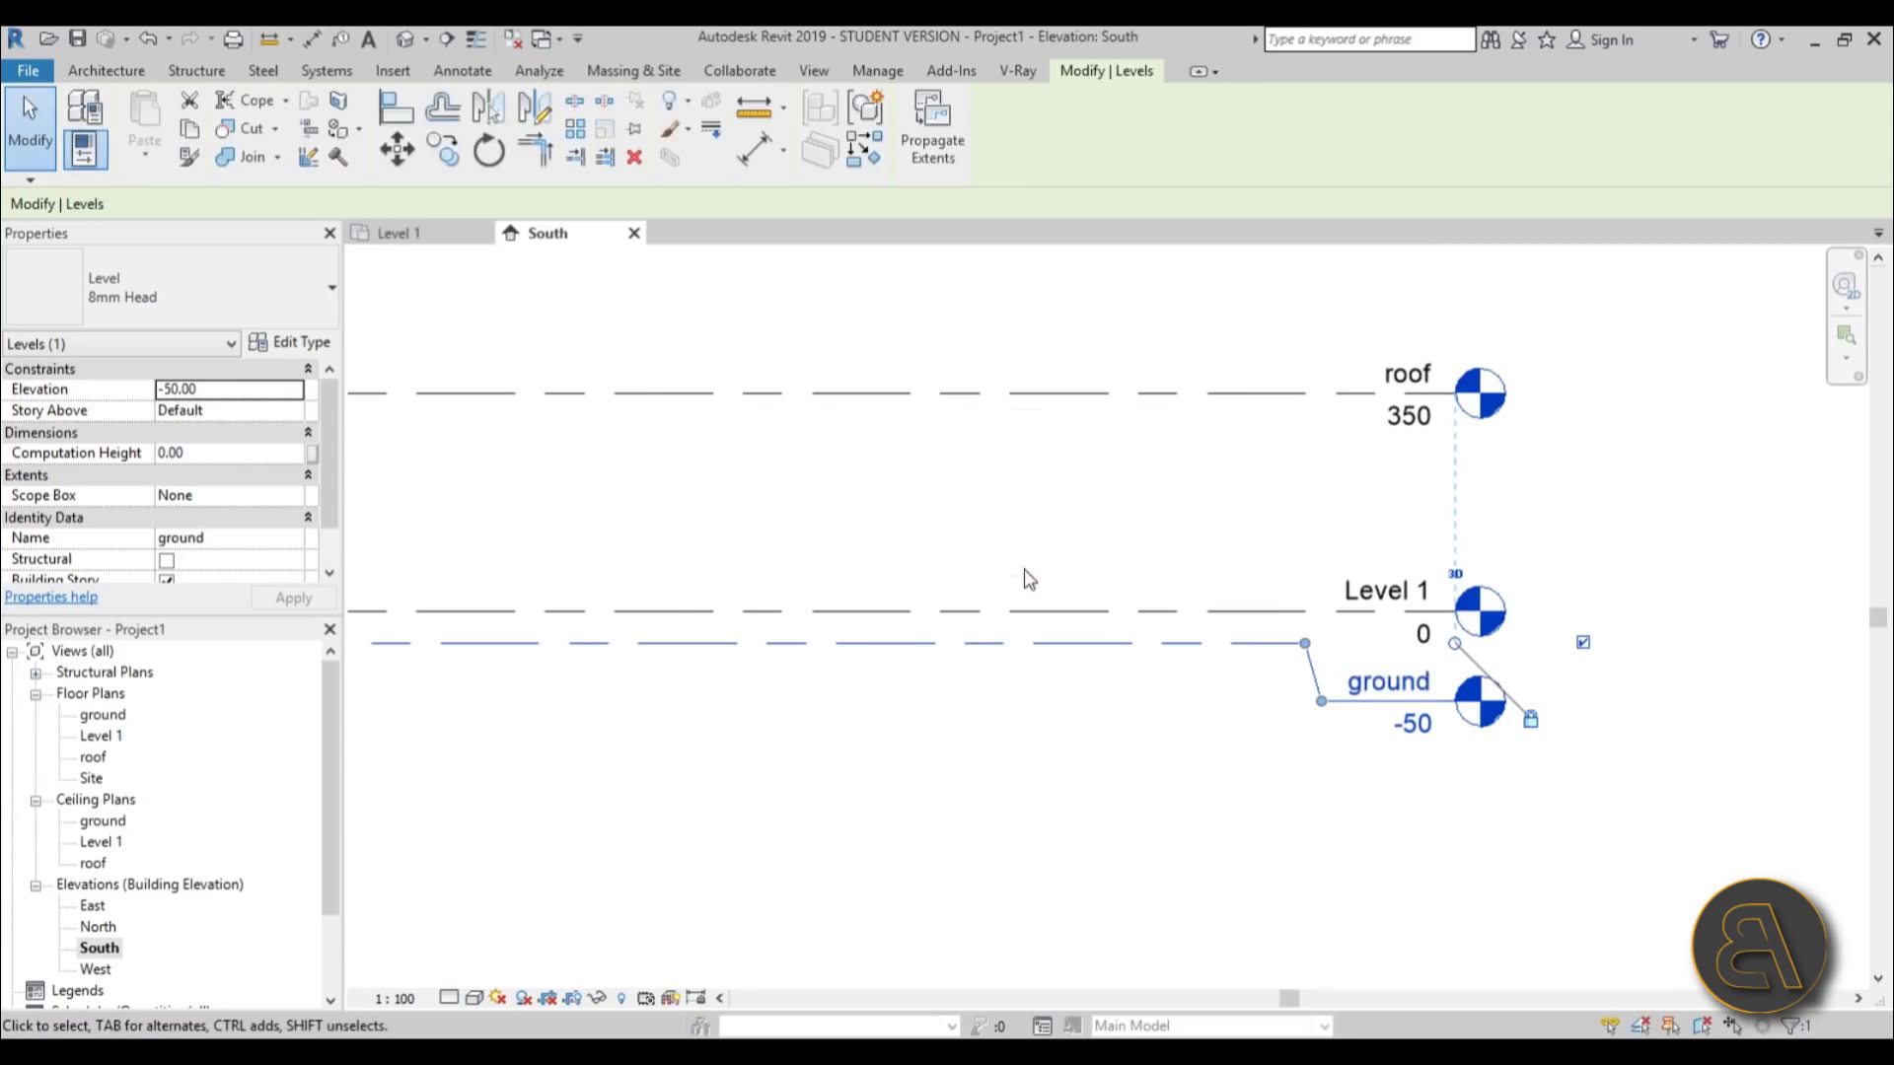
pyautogui.click(1026, 577)
pyautogui.scroll(-3, 1395, 730)
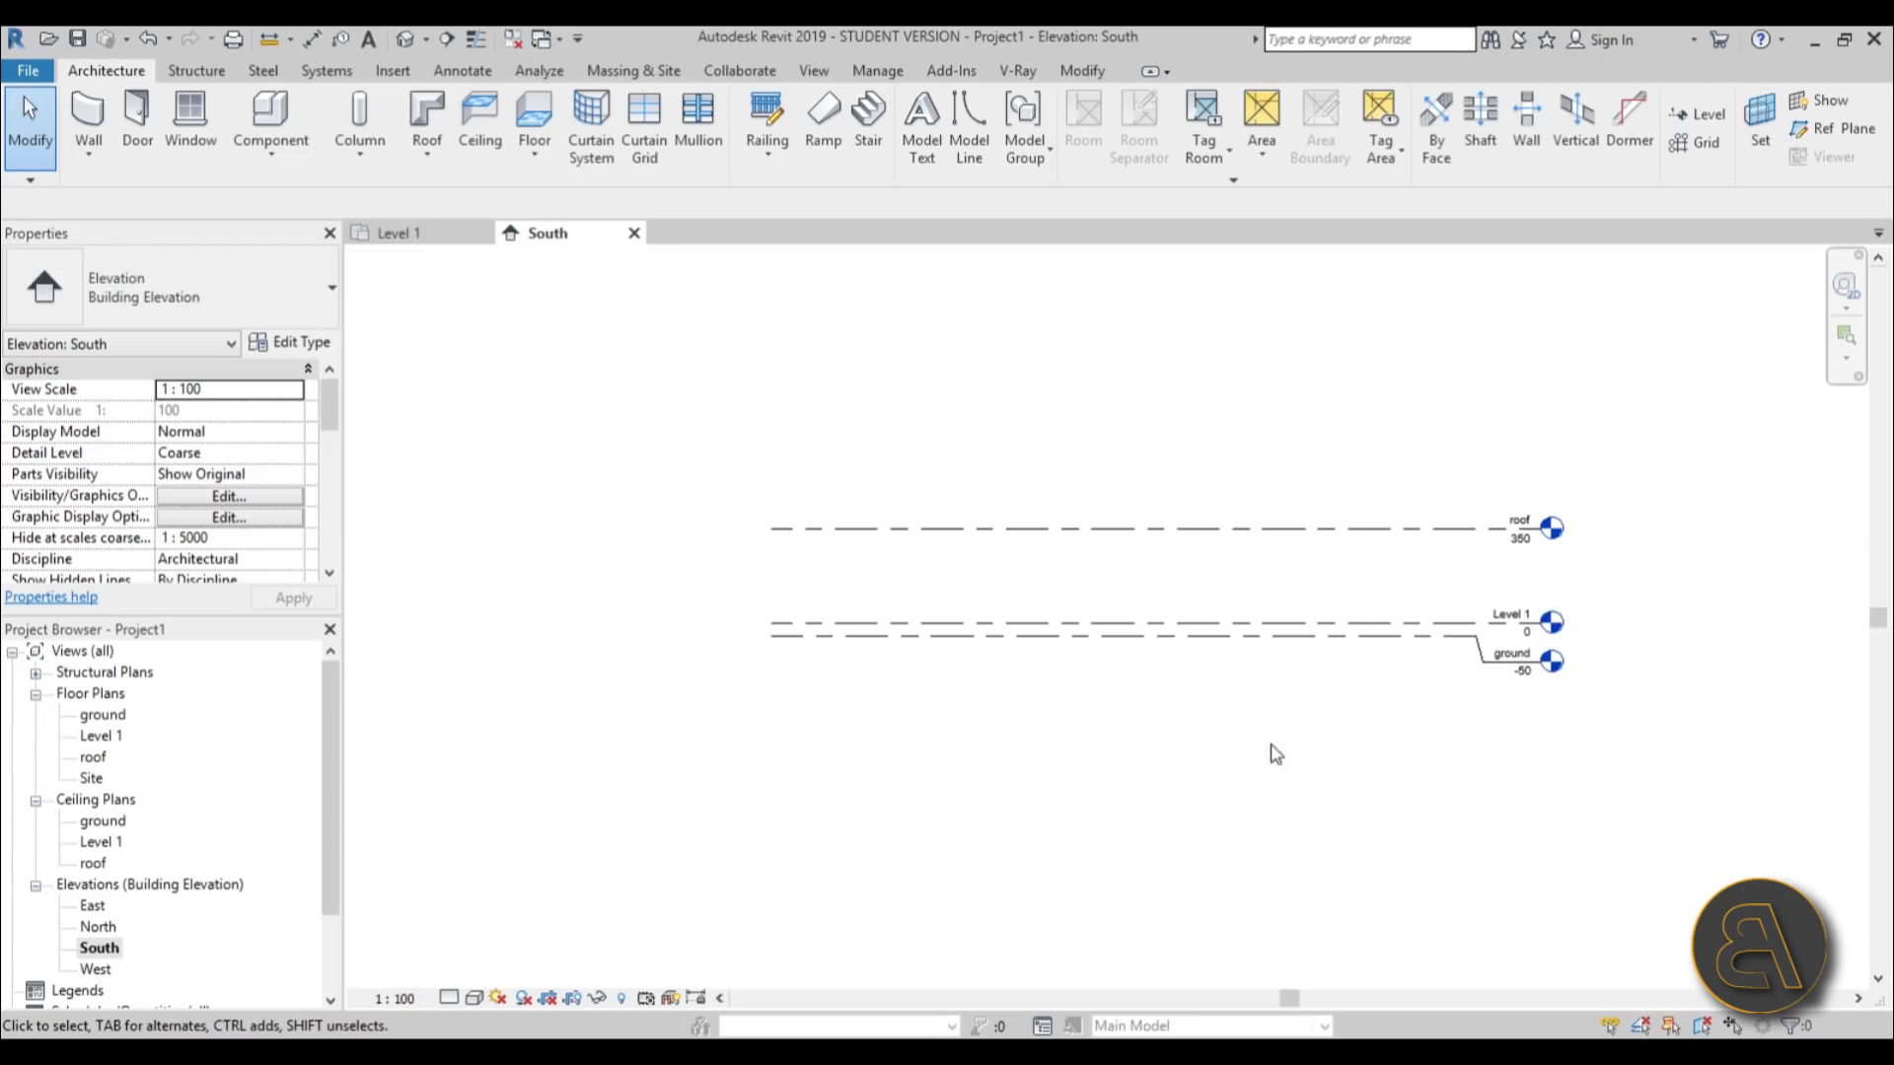
pyautogui.moveTo(1274, 754); pyautogui.dragTo(1260, 789, button='middle')
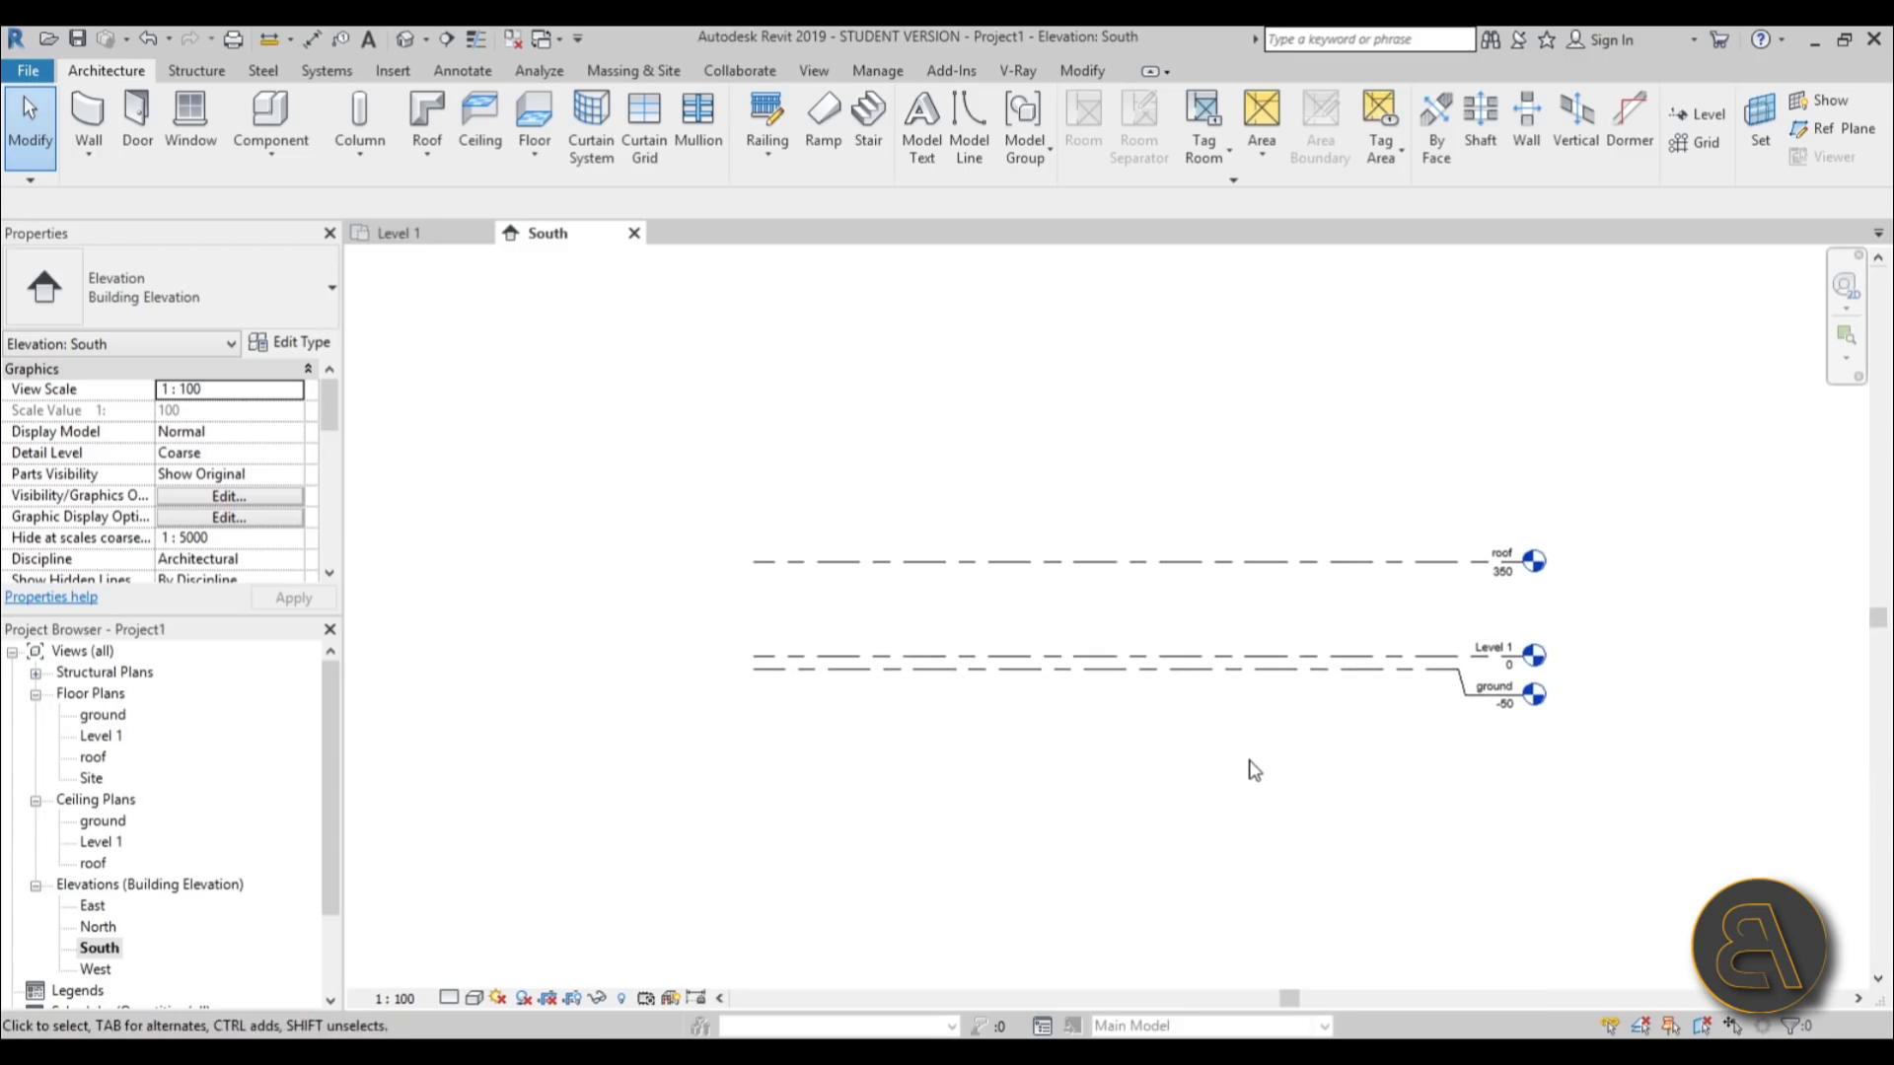
pyautogui.doubleClick(129, 740)
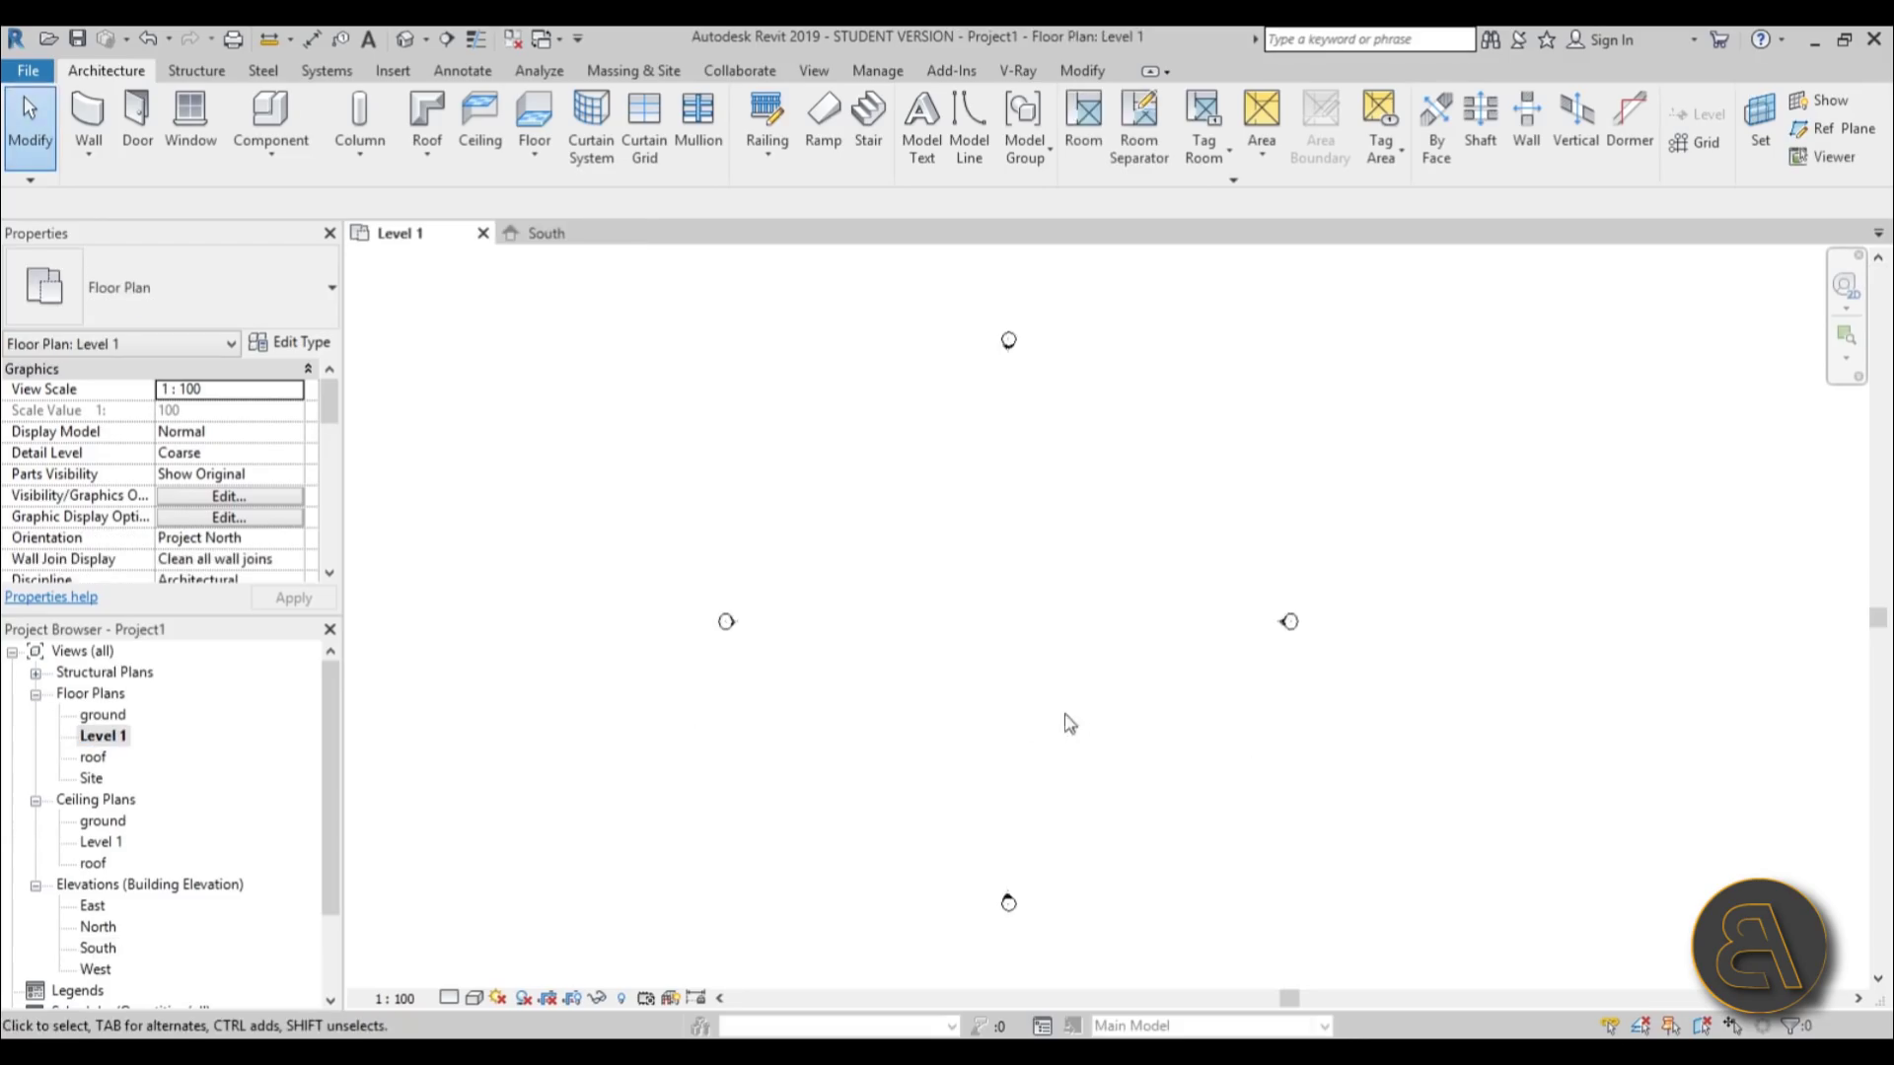
pyautogui.scroll(2, 1004, 631)
pyautogui.scroll(-1, 1006, 634)
pyautogui.moveTo(1017, 644); pyautogui.dragTo(983, 623, button='middle')
pyautogui.scroll(1, 997, 643)
pyautogui.scroll(-1, 998, 646)
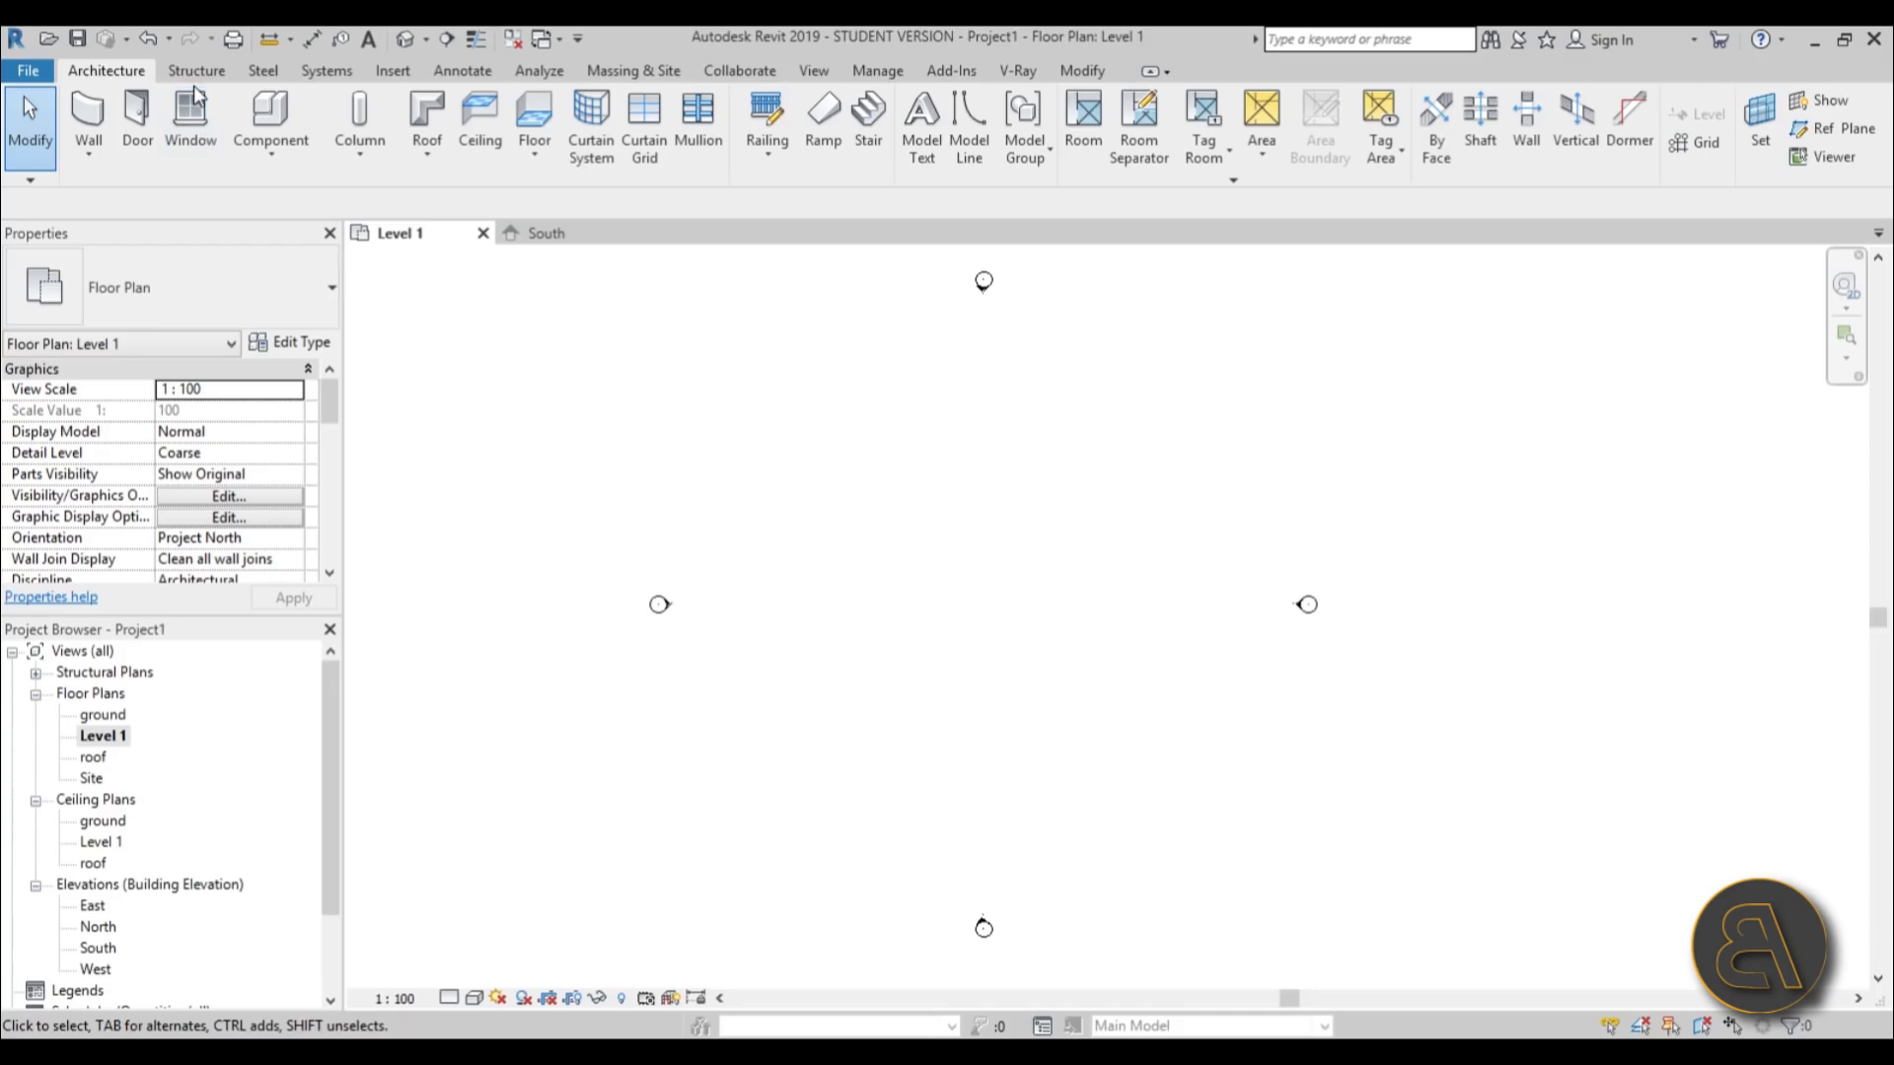
# - Load the M_Table-Dining Round w Chairs family from US Metric > Furniture > Tables
pyautogui.click(392, 70)
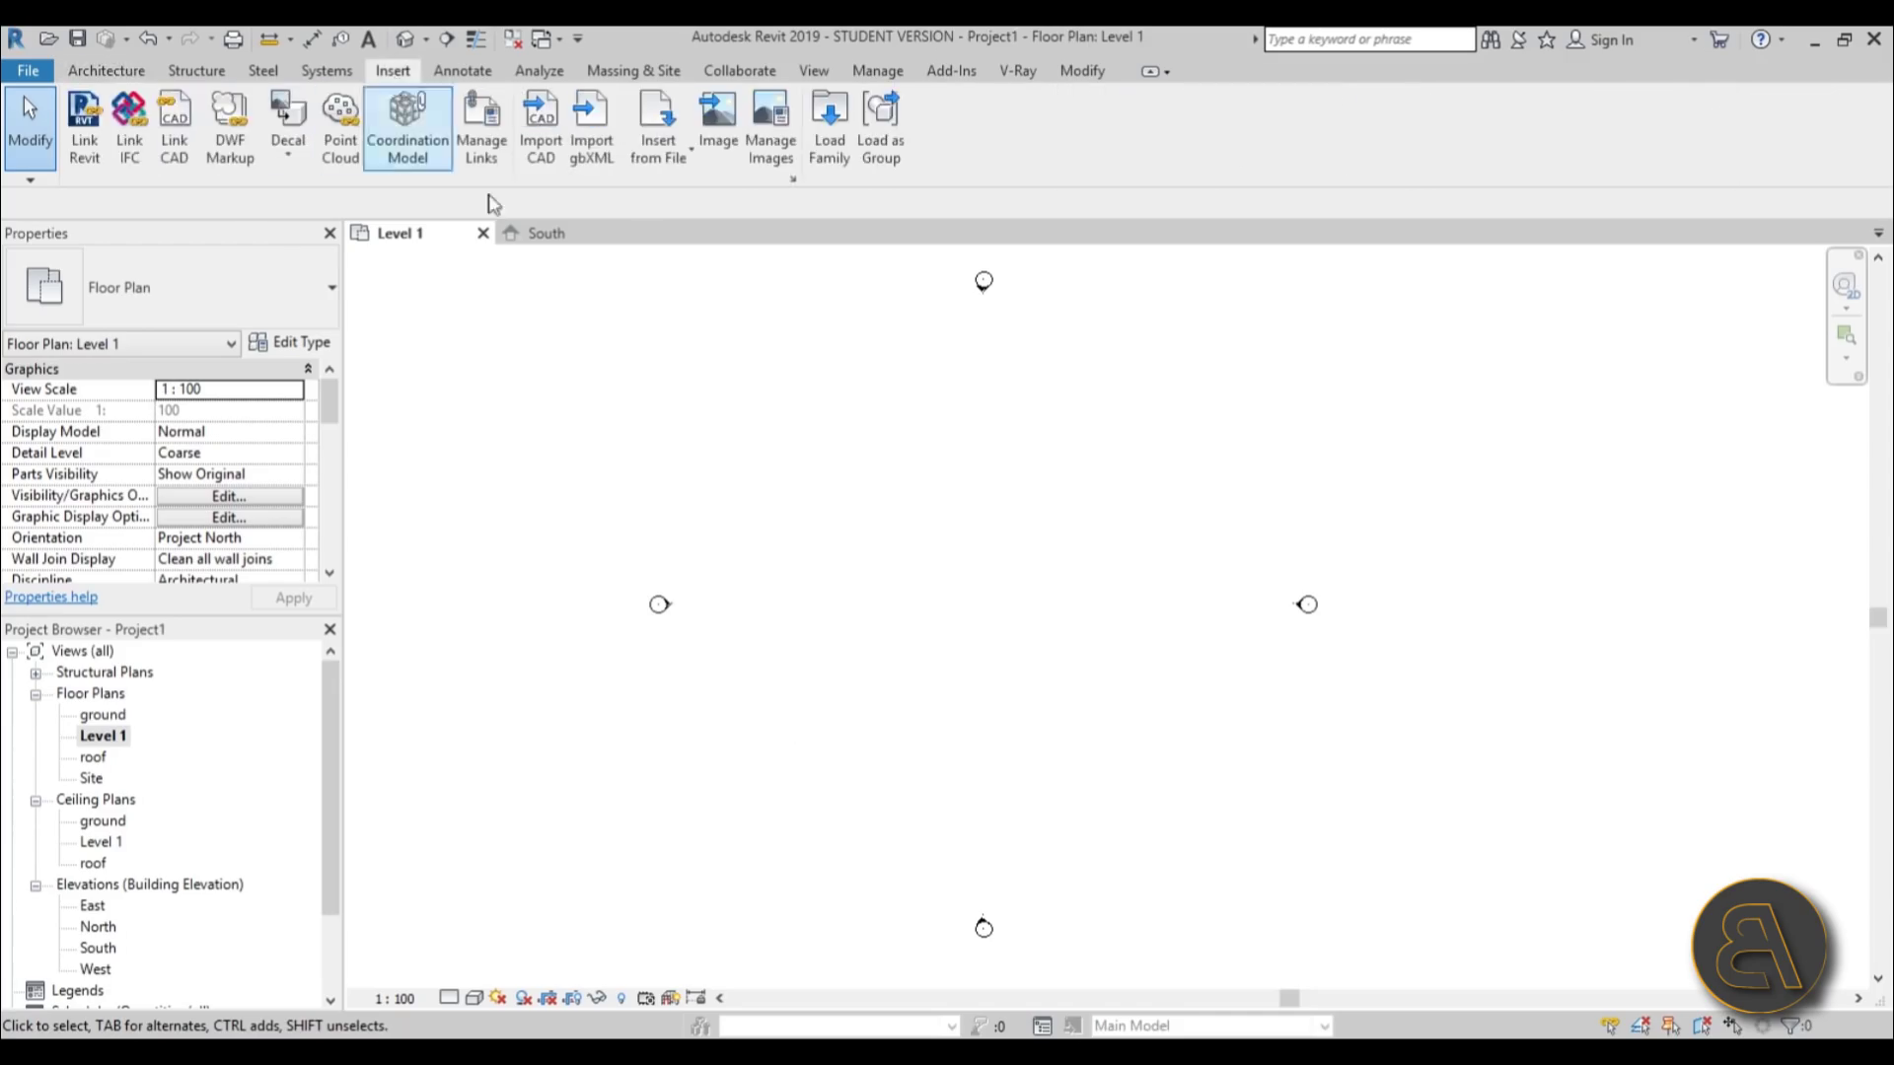
pyautogui.click(828, 158)
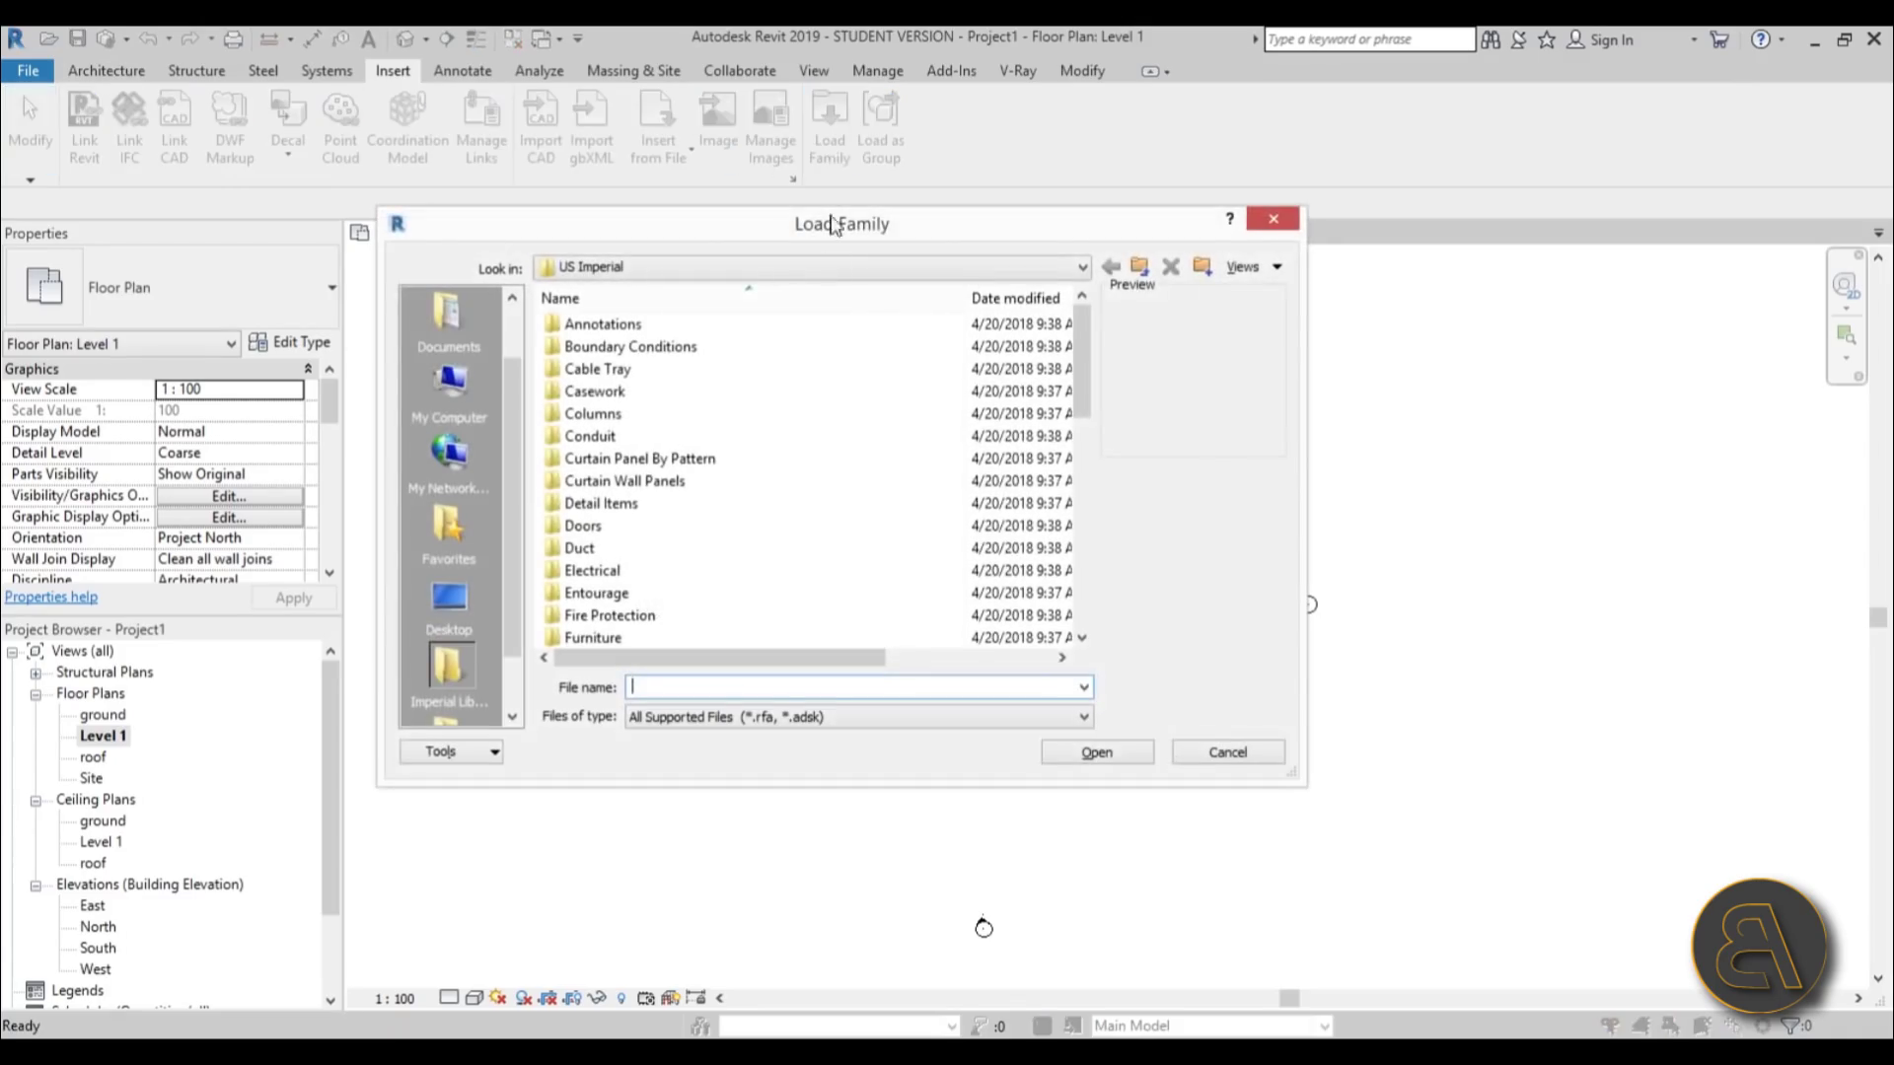
pyautogui.click(1139, 266)
pyautogui.doubleClick(708, 369)
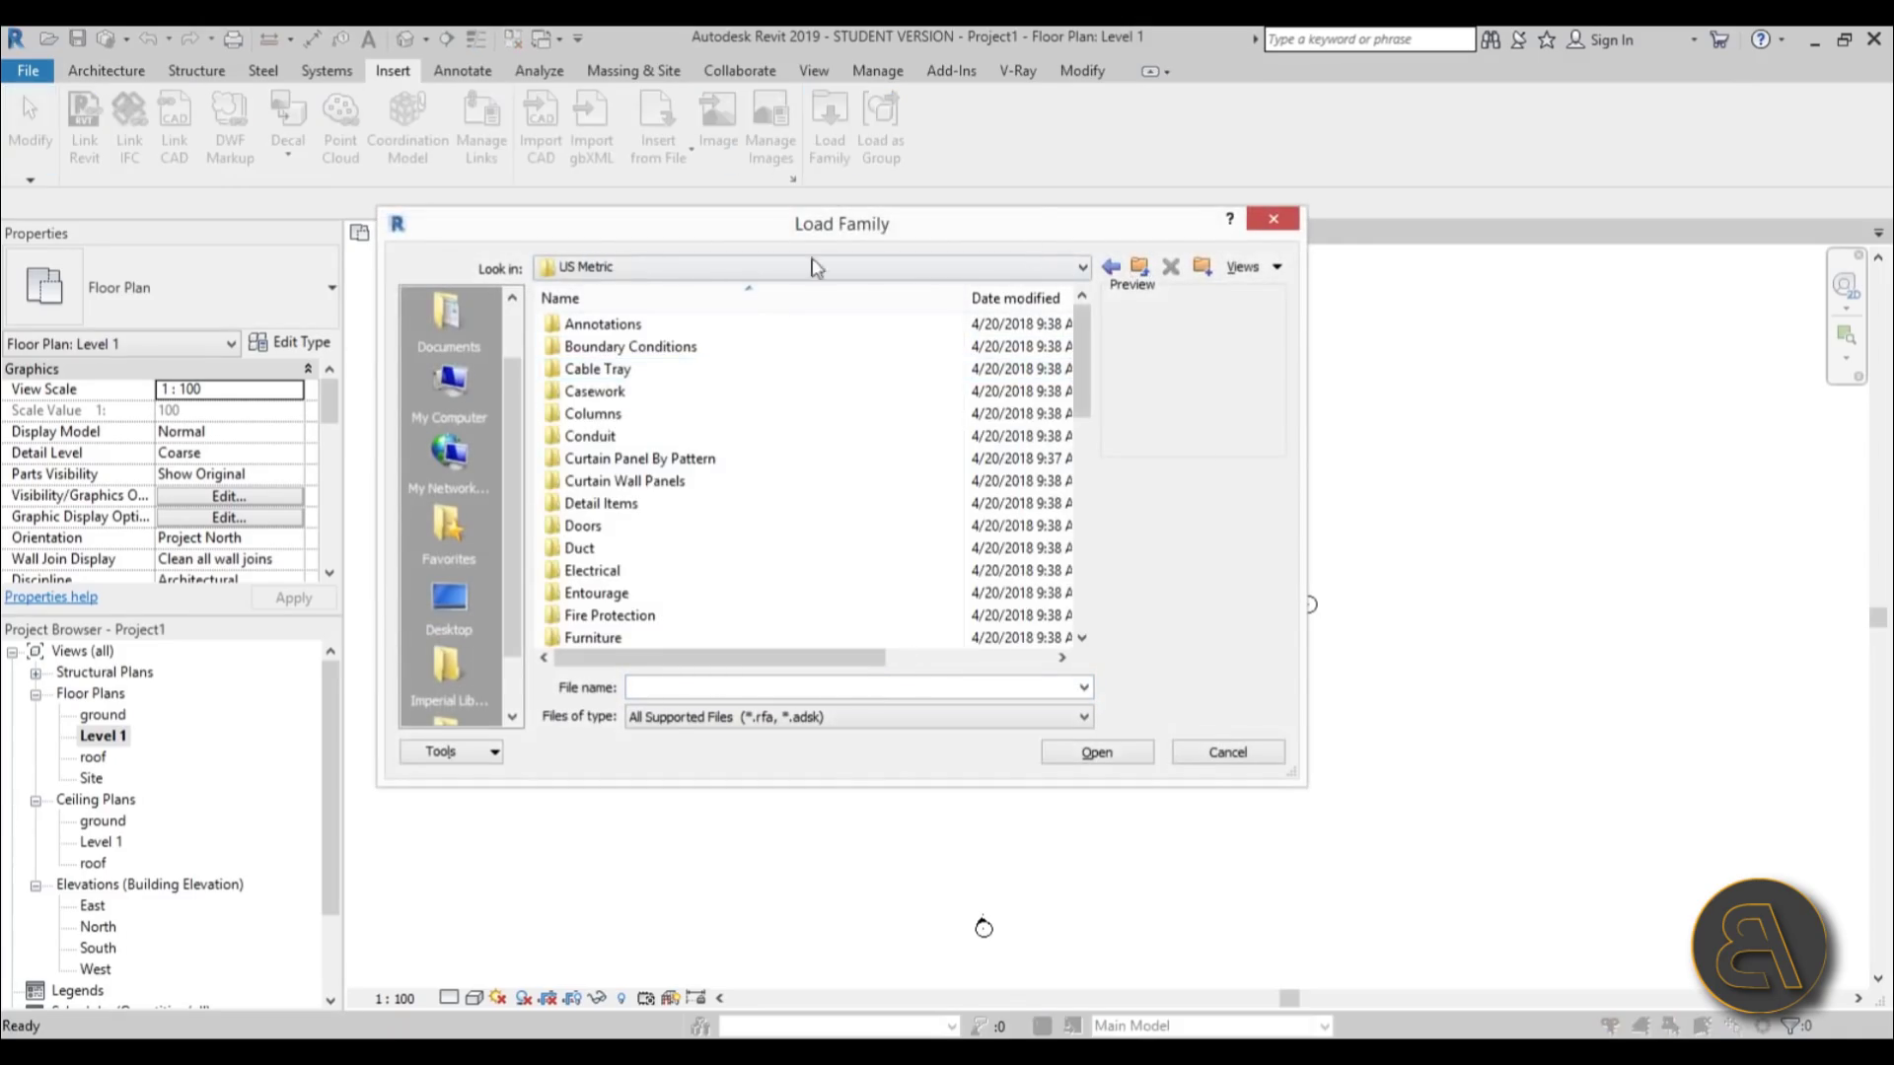
pyautogui.moveTo(1089, 351); pyautogui.dragTo(1089, 414)
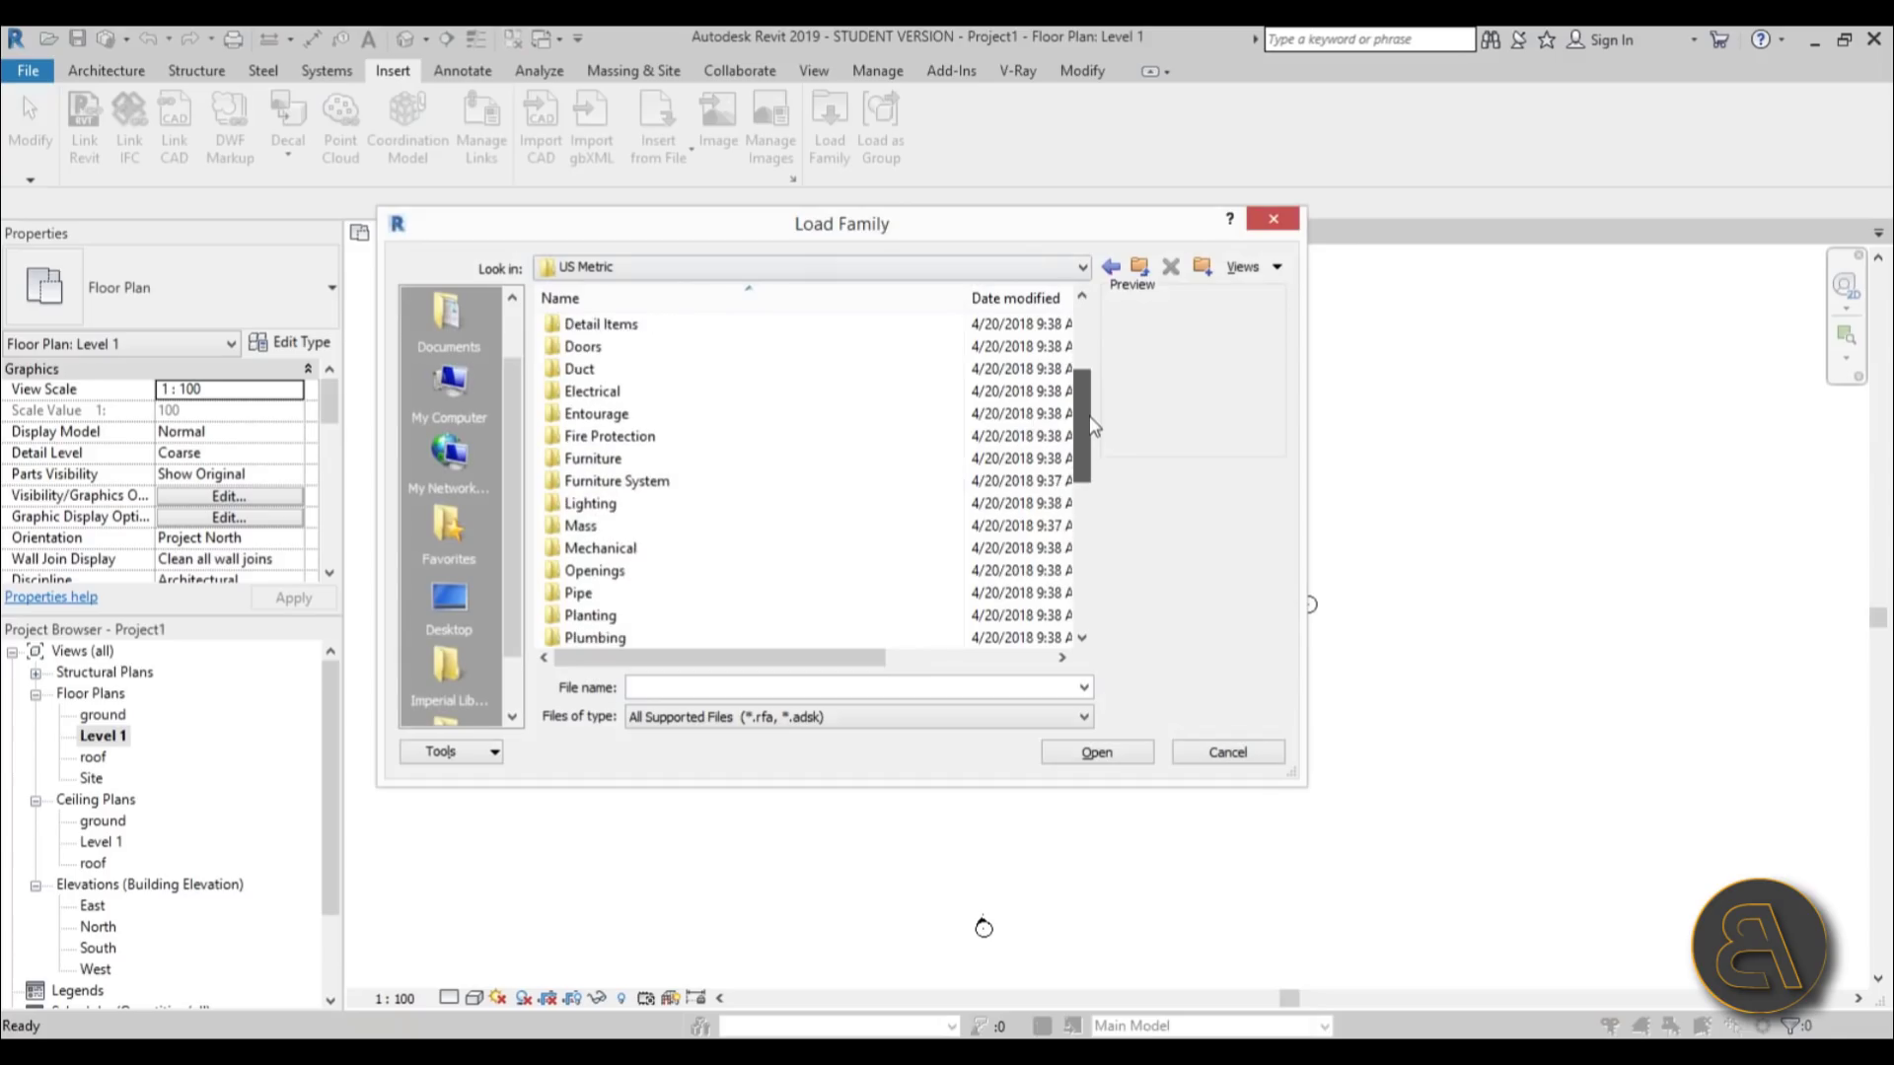
pyautogui.doubleClick(641, 460)
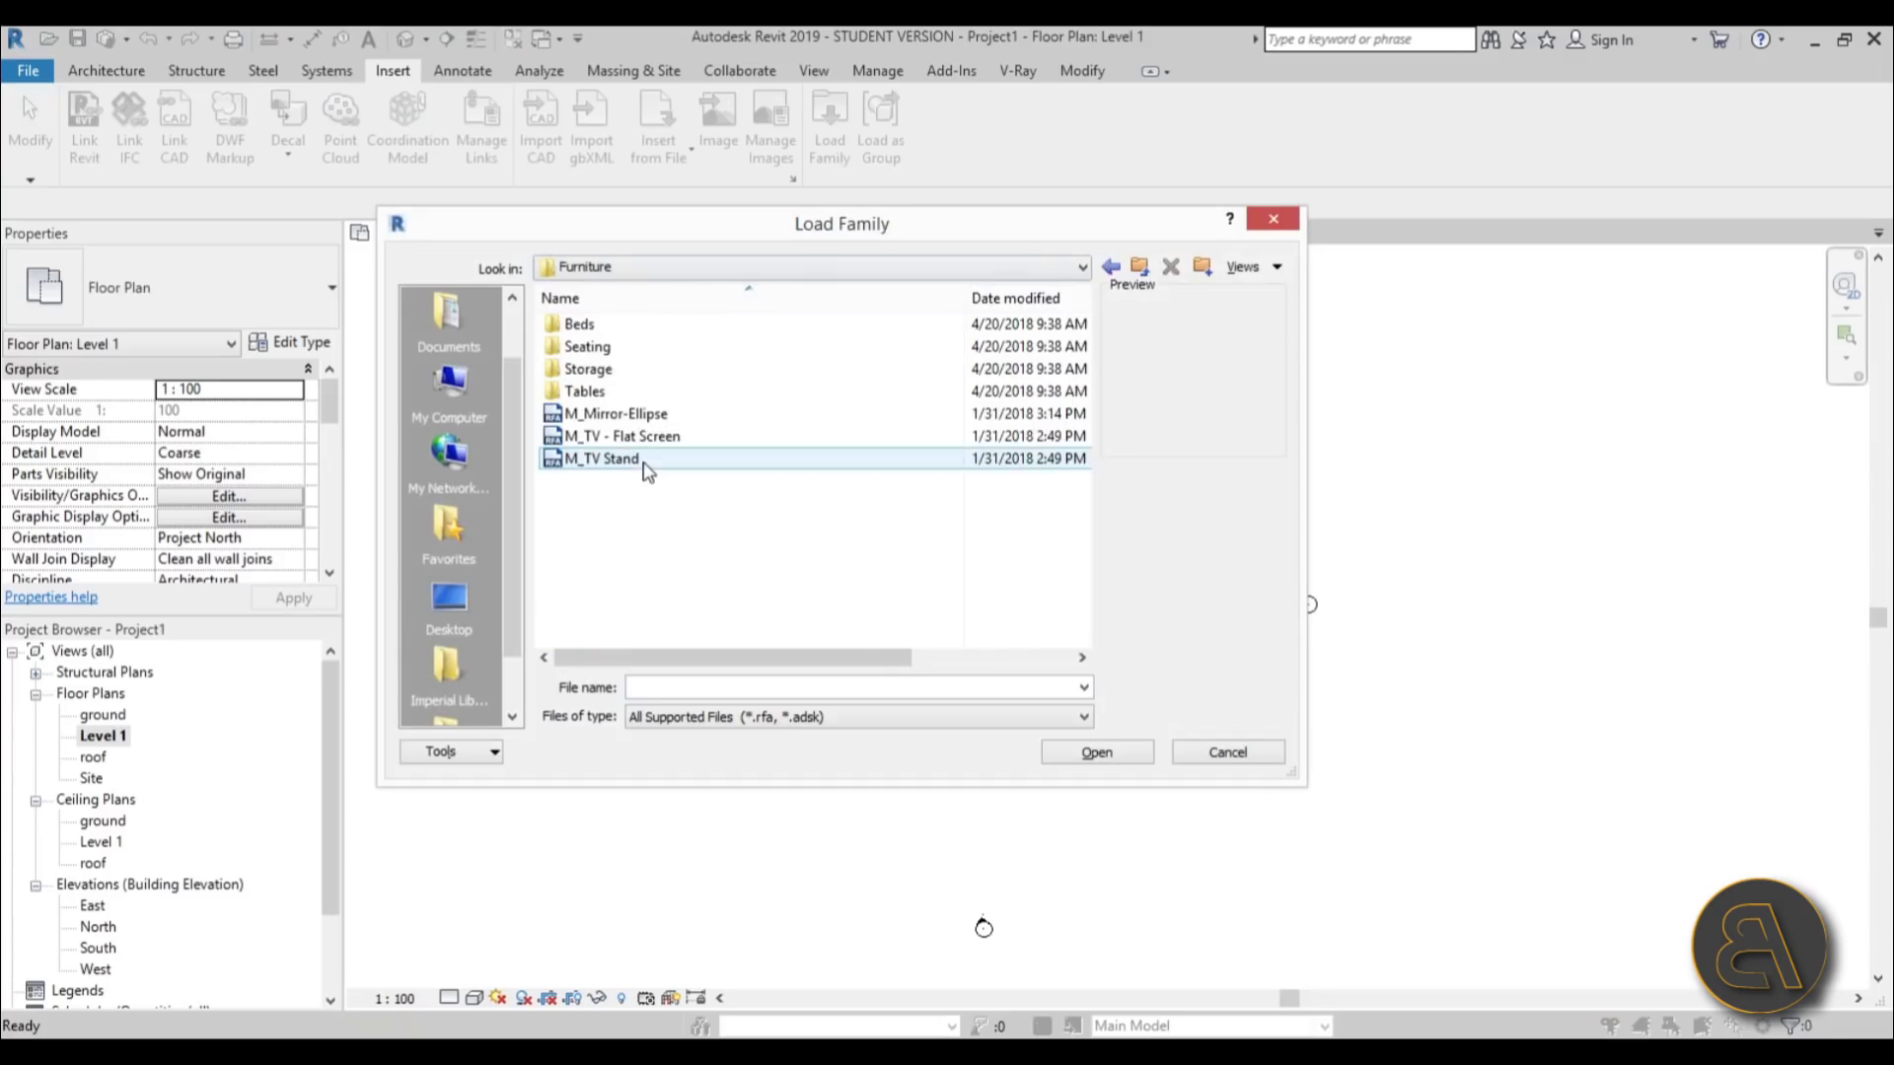
pyautogui.click(629, 391)
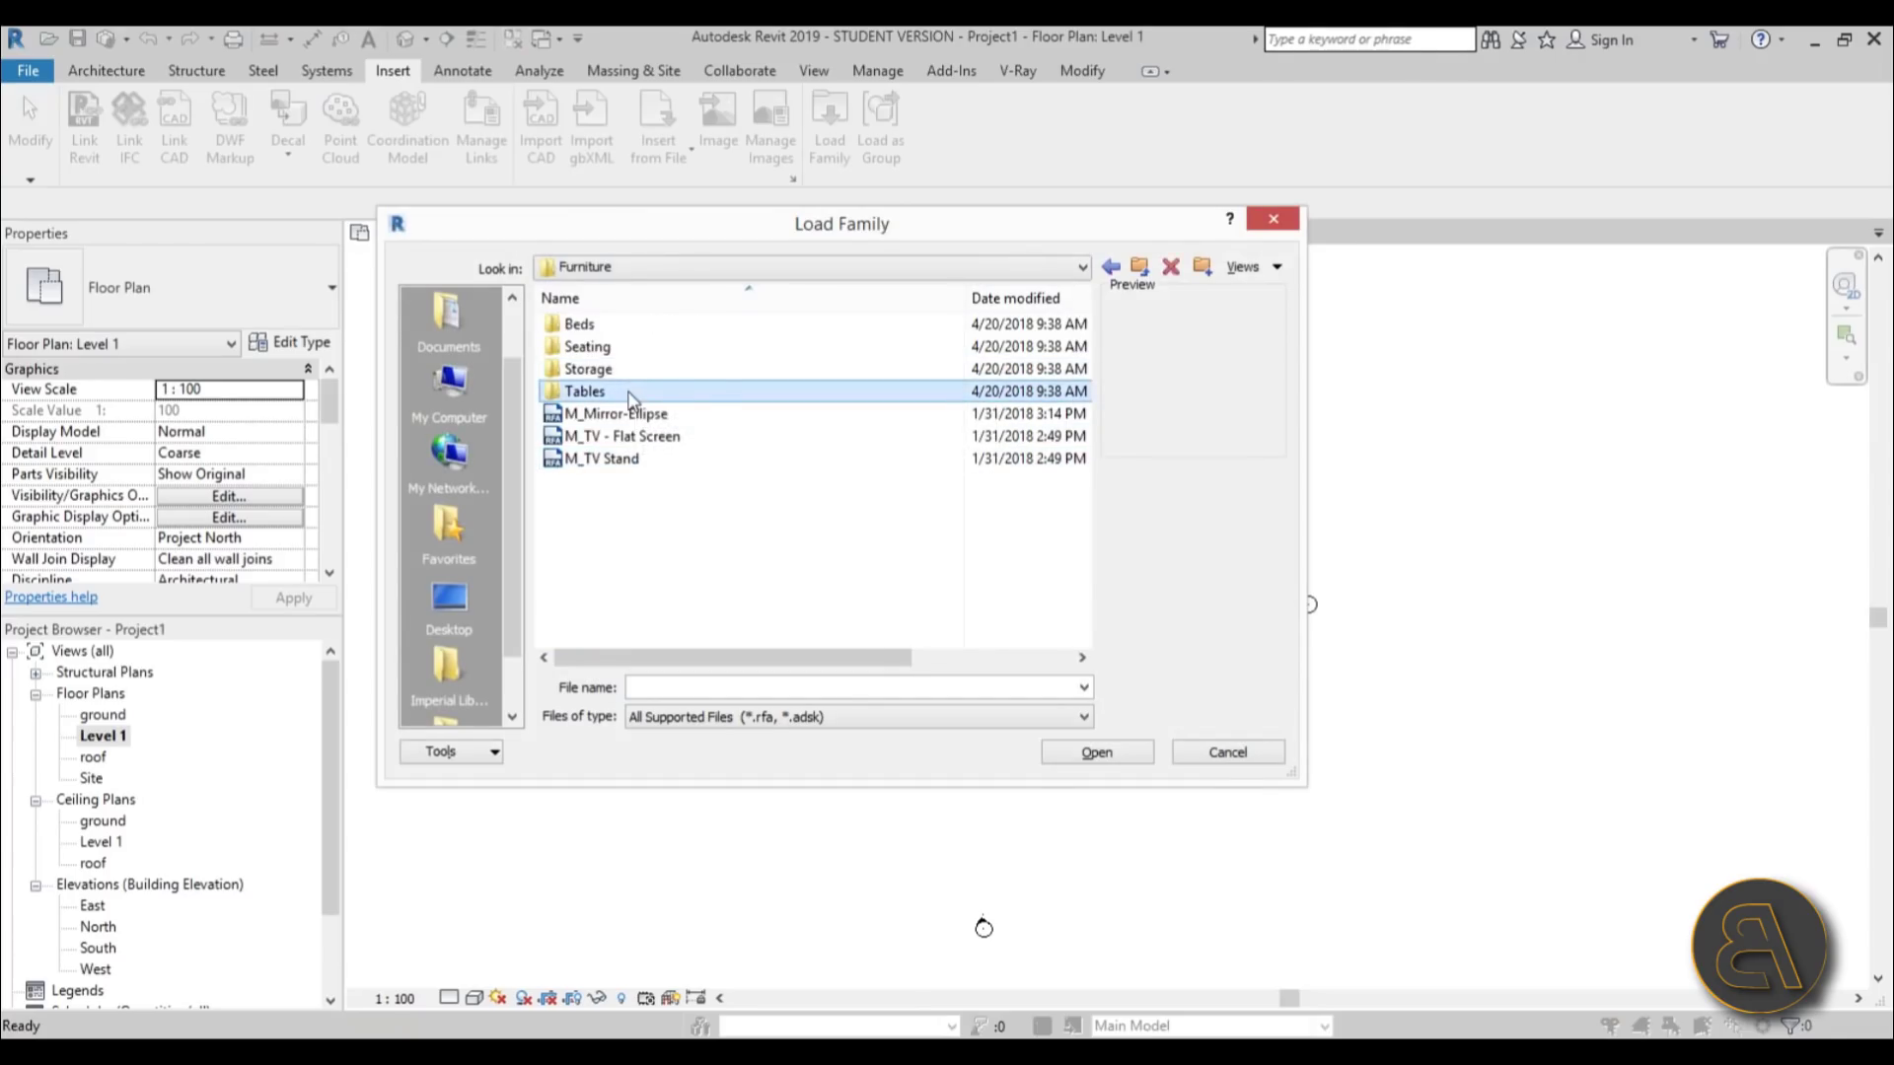
pyautogui.doubleClick(629, 392)
pyautogui.click(633, 392)
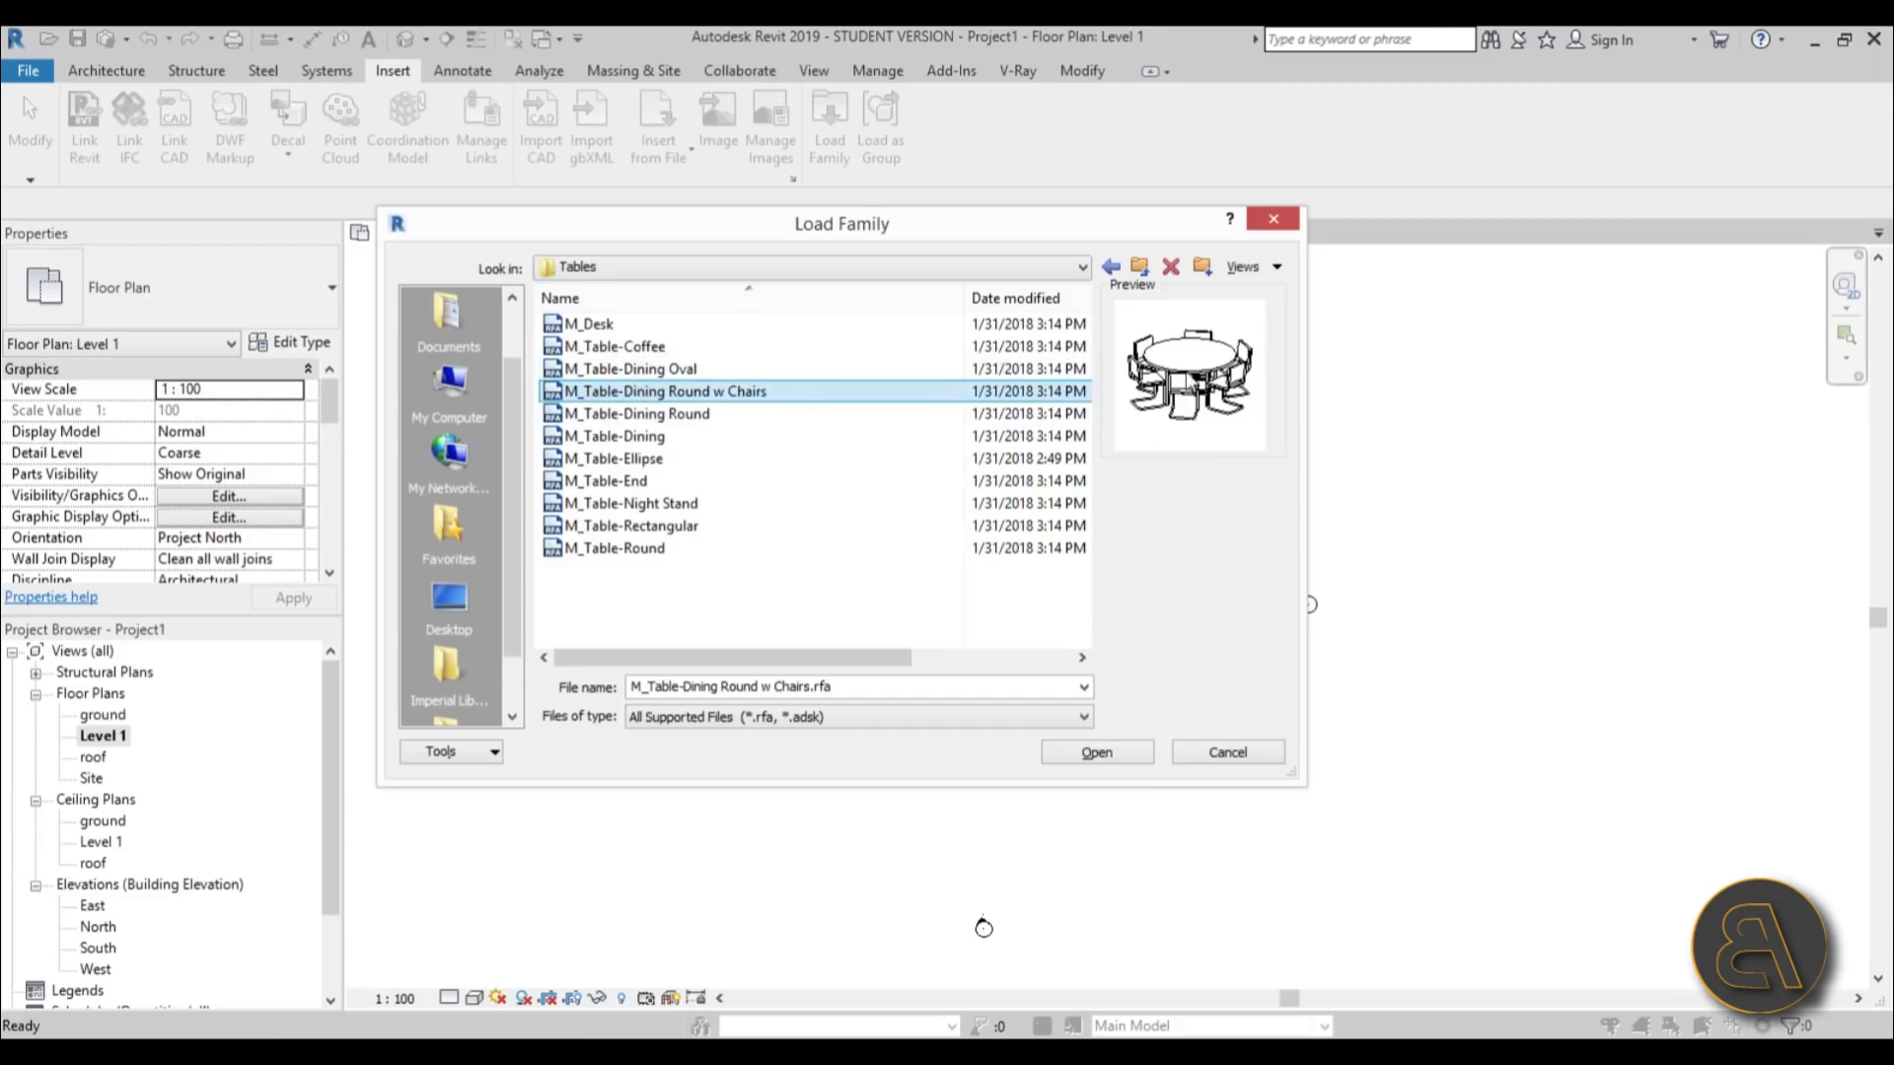
pyautogui.click(1097, 752)
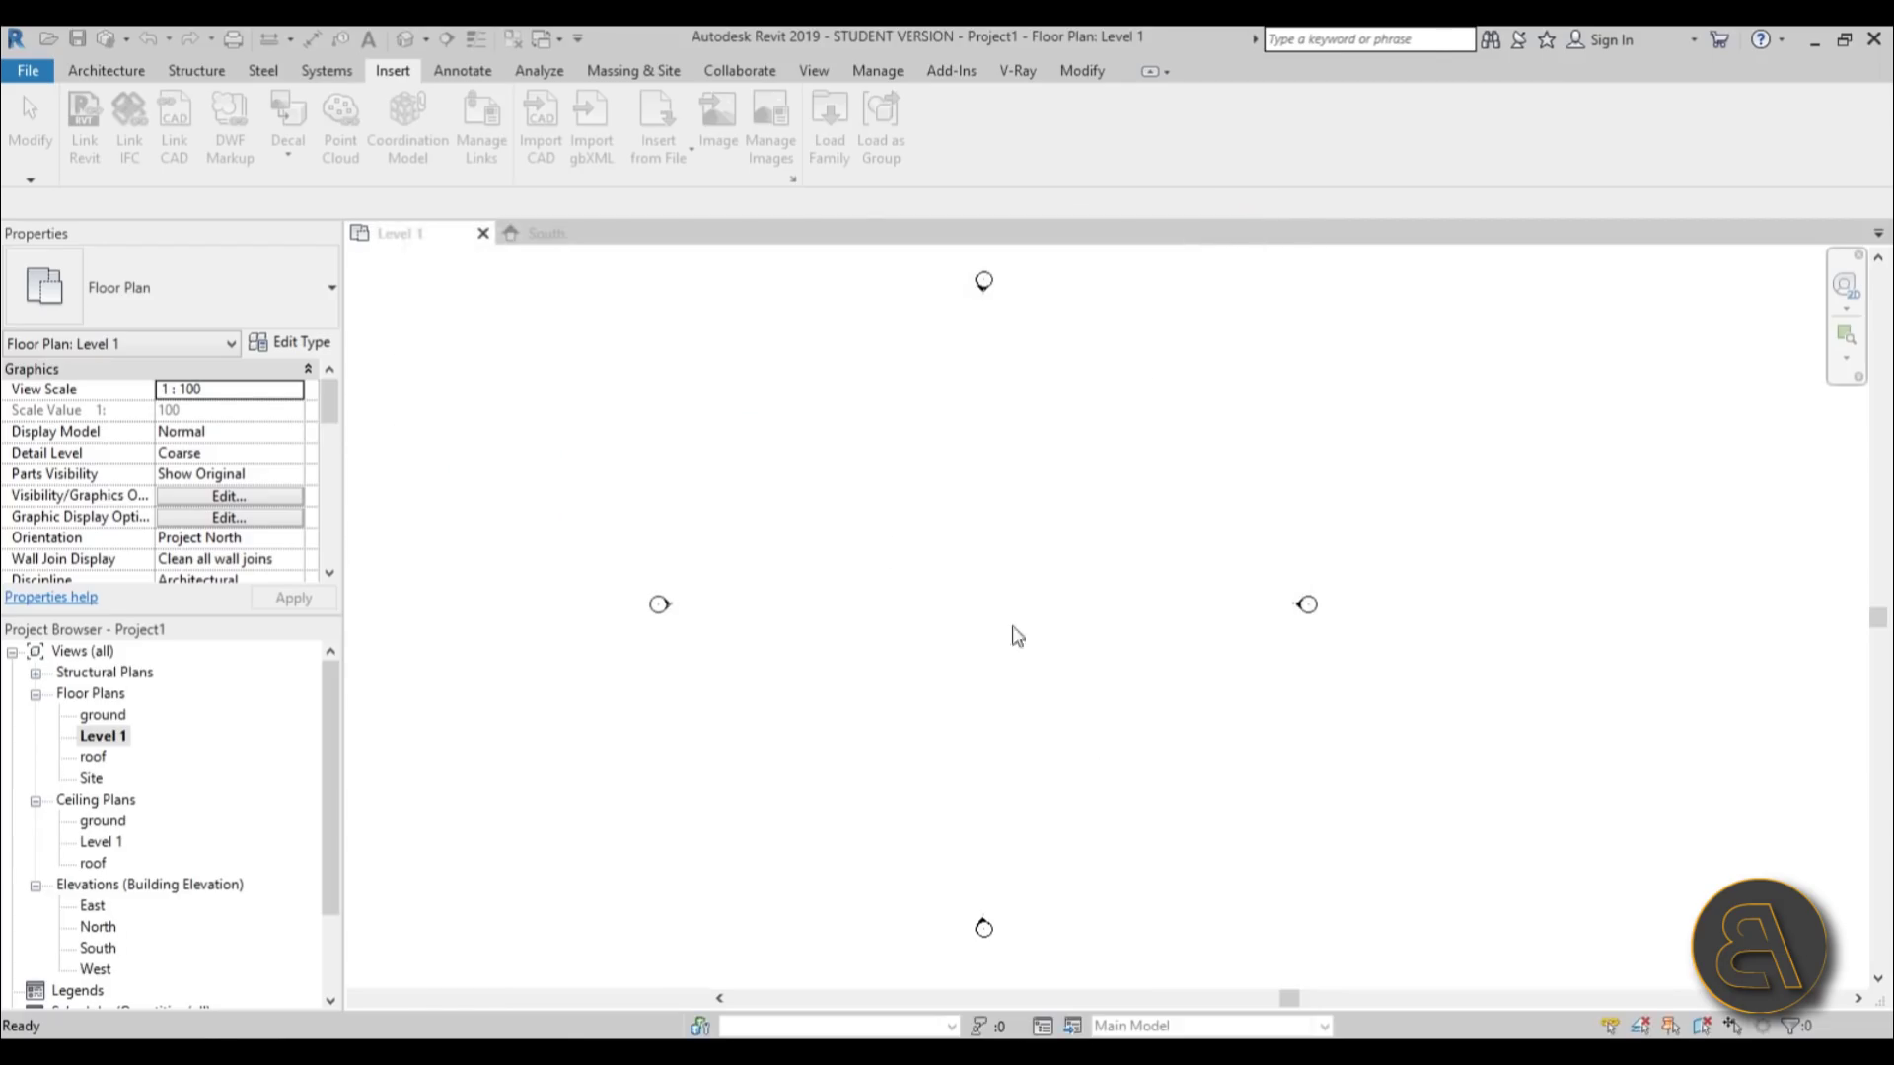
# - Place one 0915mm Diameter dining table on the Level 1 plan and select it
pyautogui.click(106, 70)
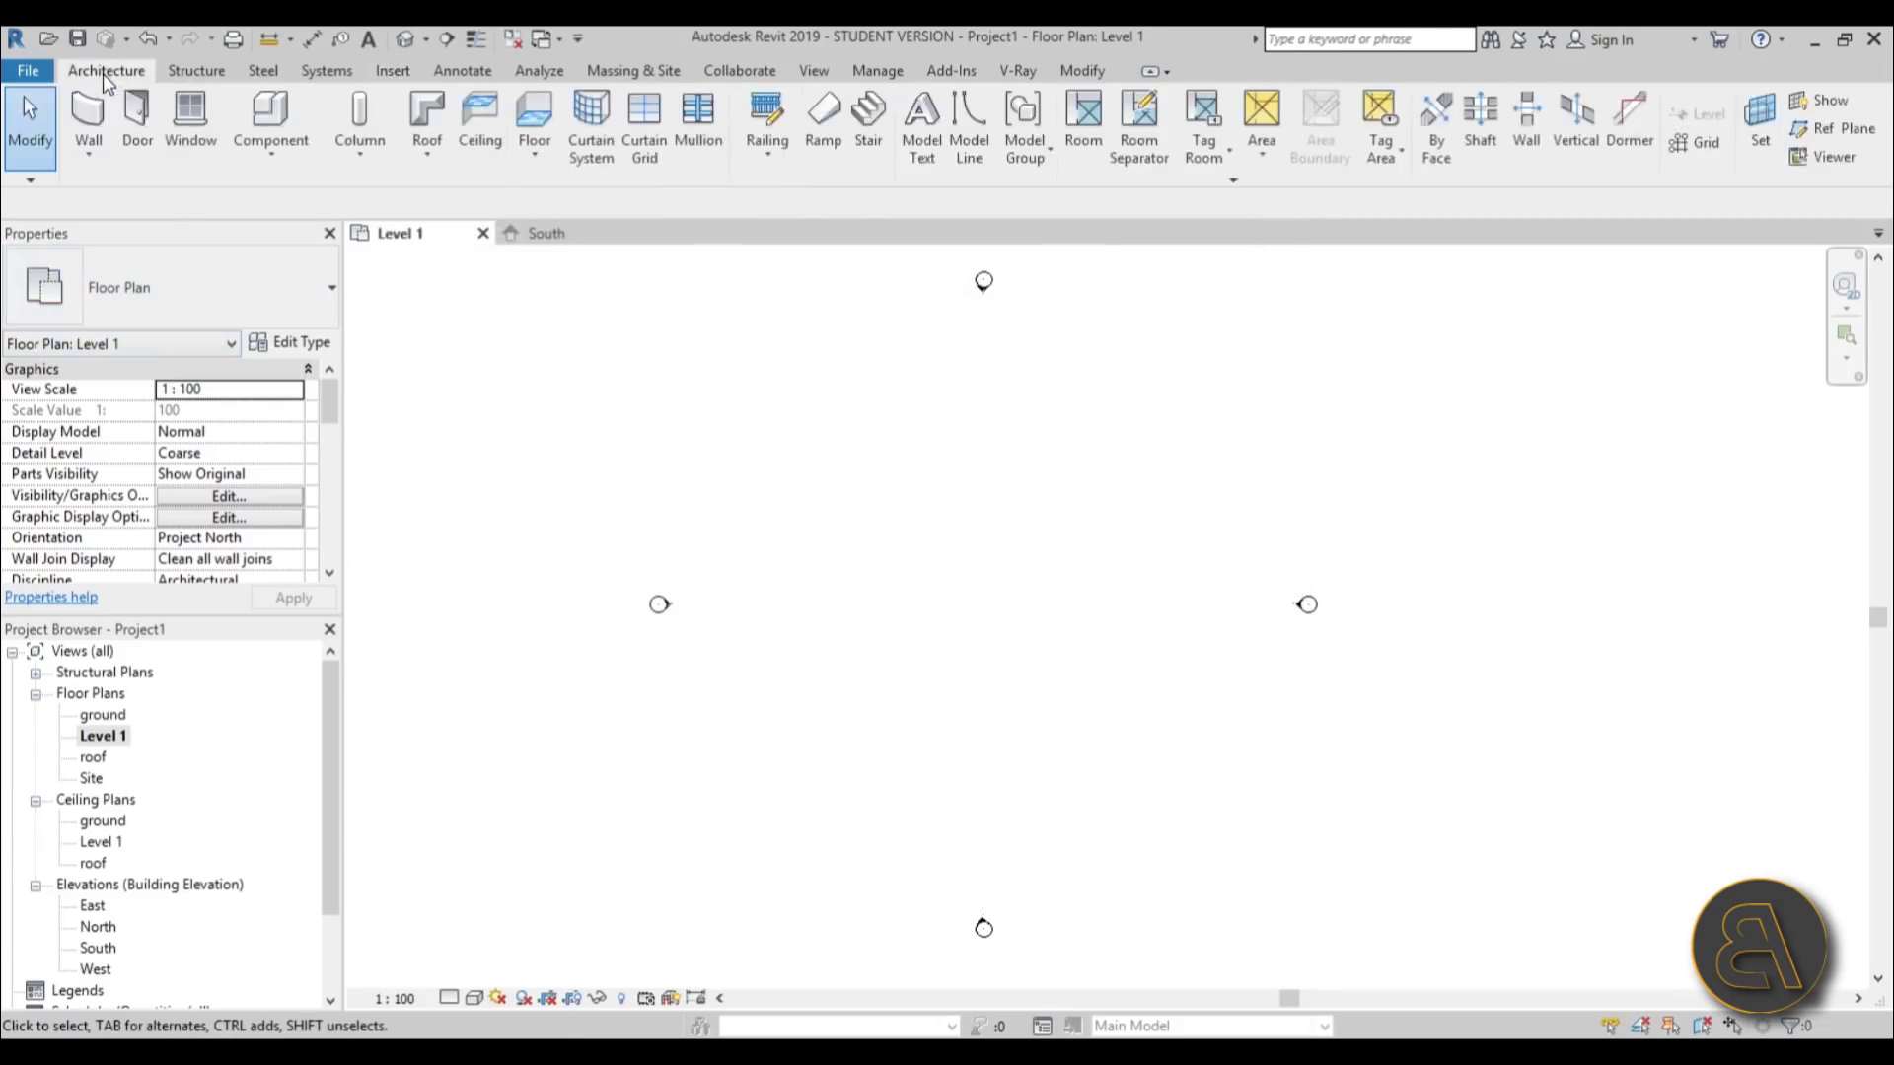
pyautogui.click(267, 119)
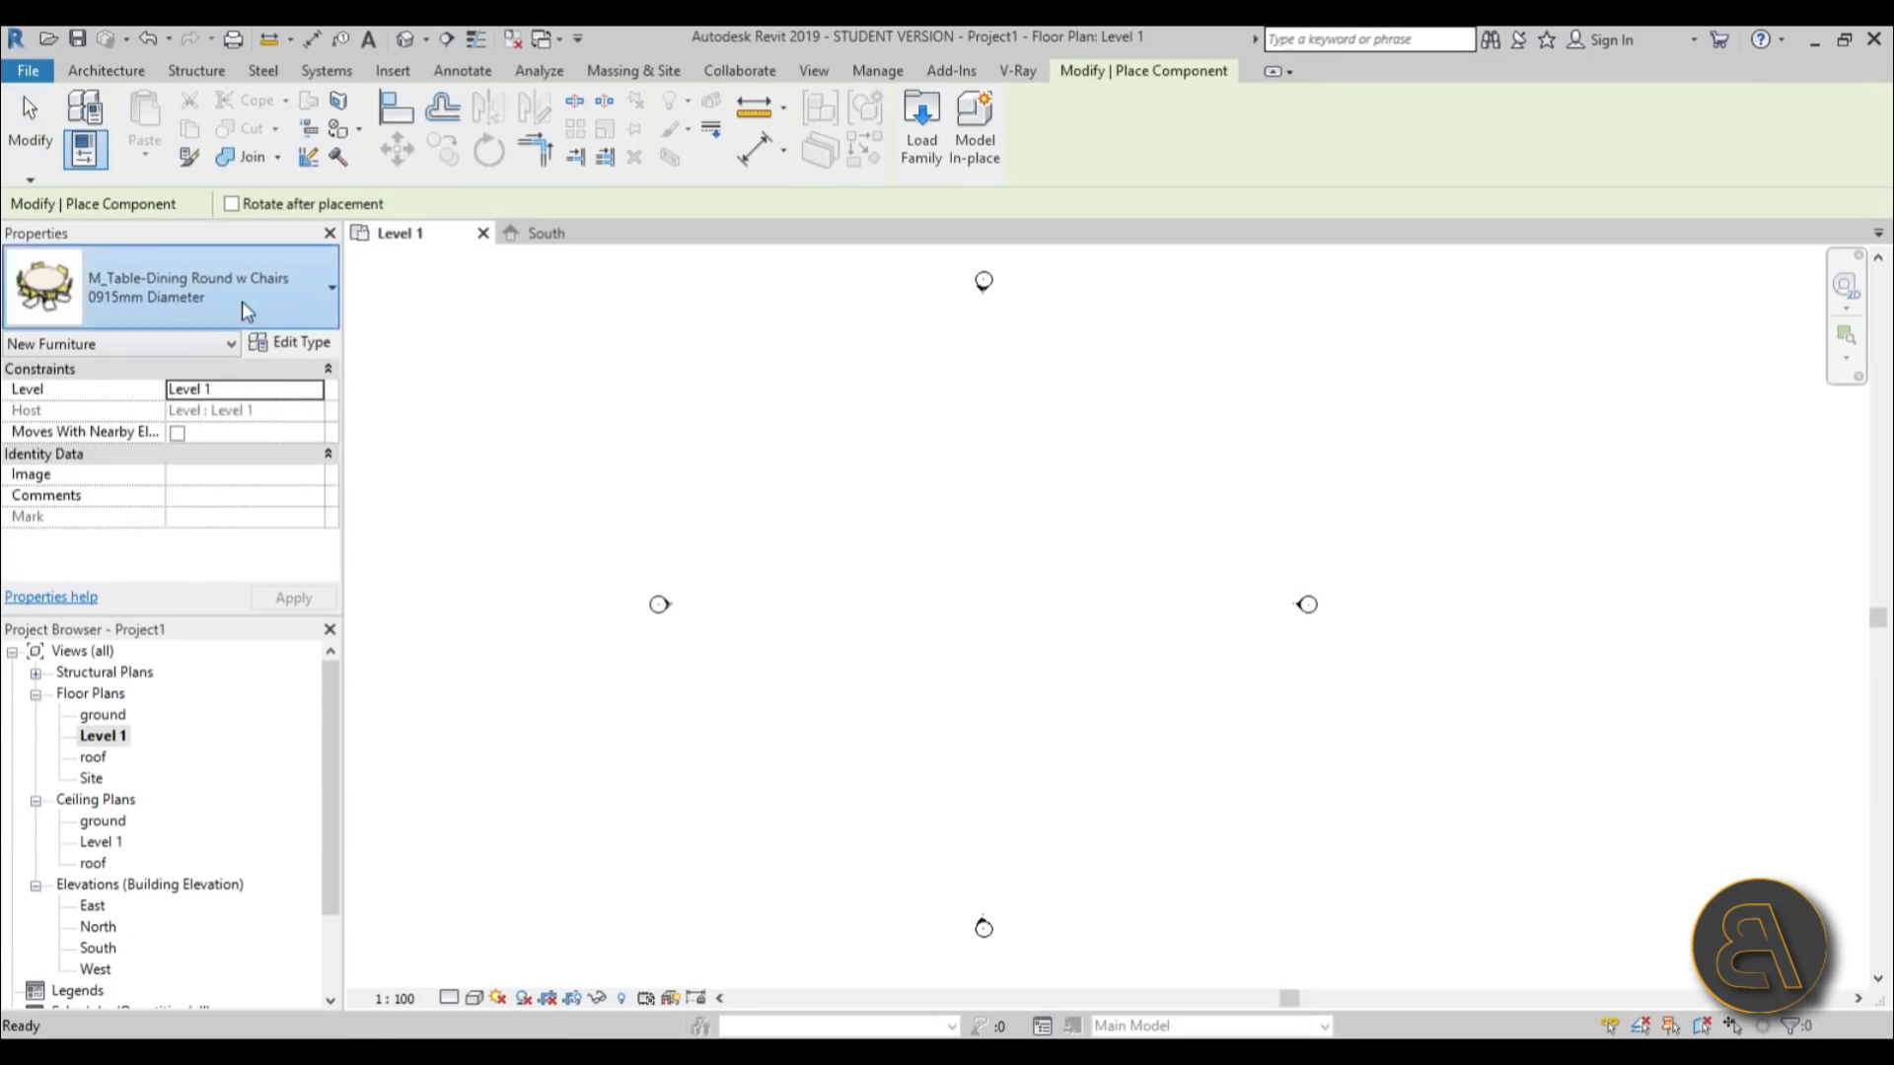
pyautogui.click(188, 288)
pyautogui.click(152, 600)
pyautogui.scroll(5, 873, 515)
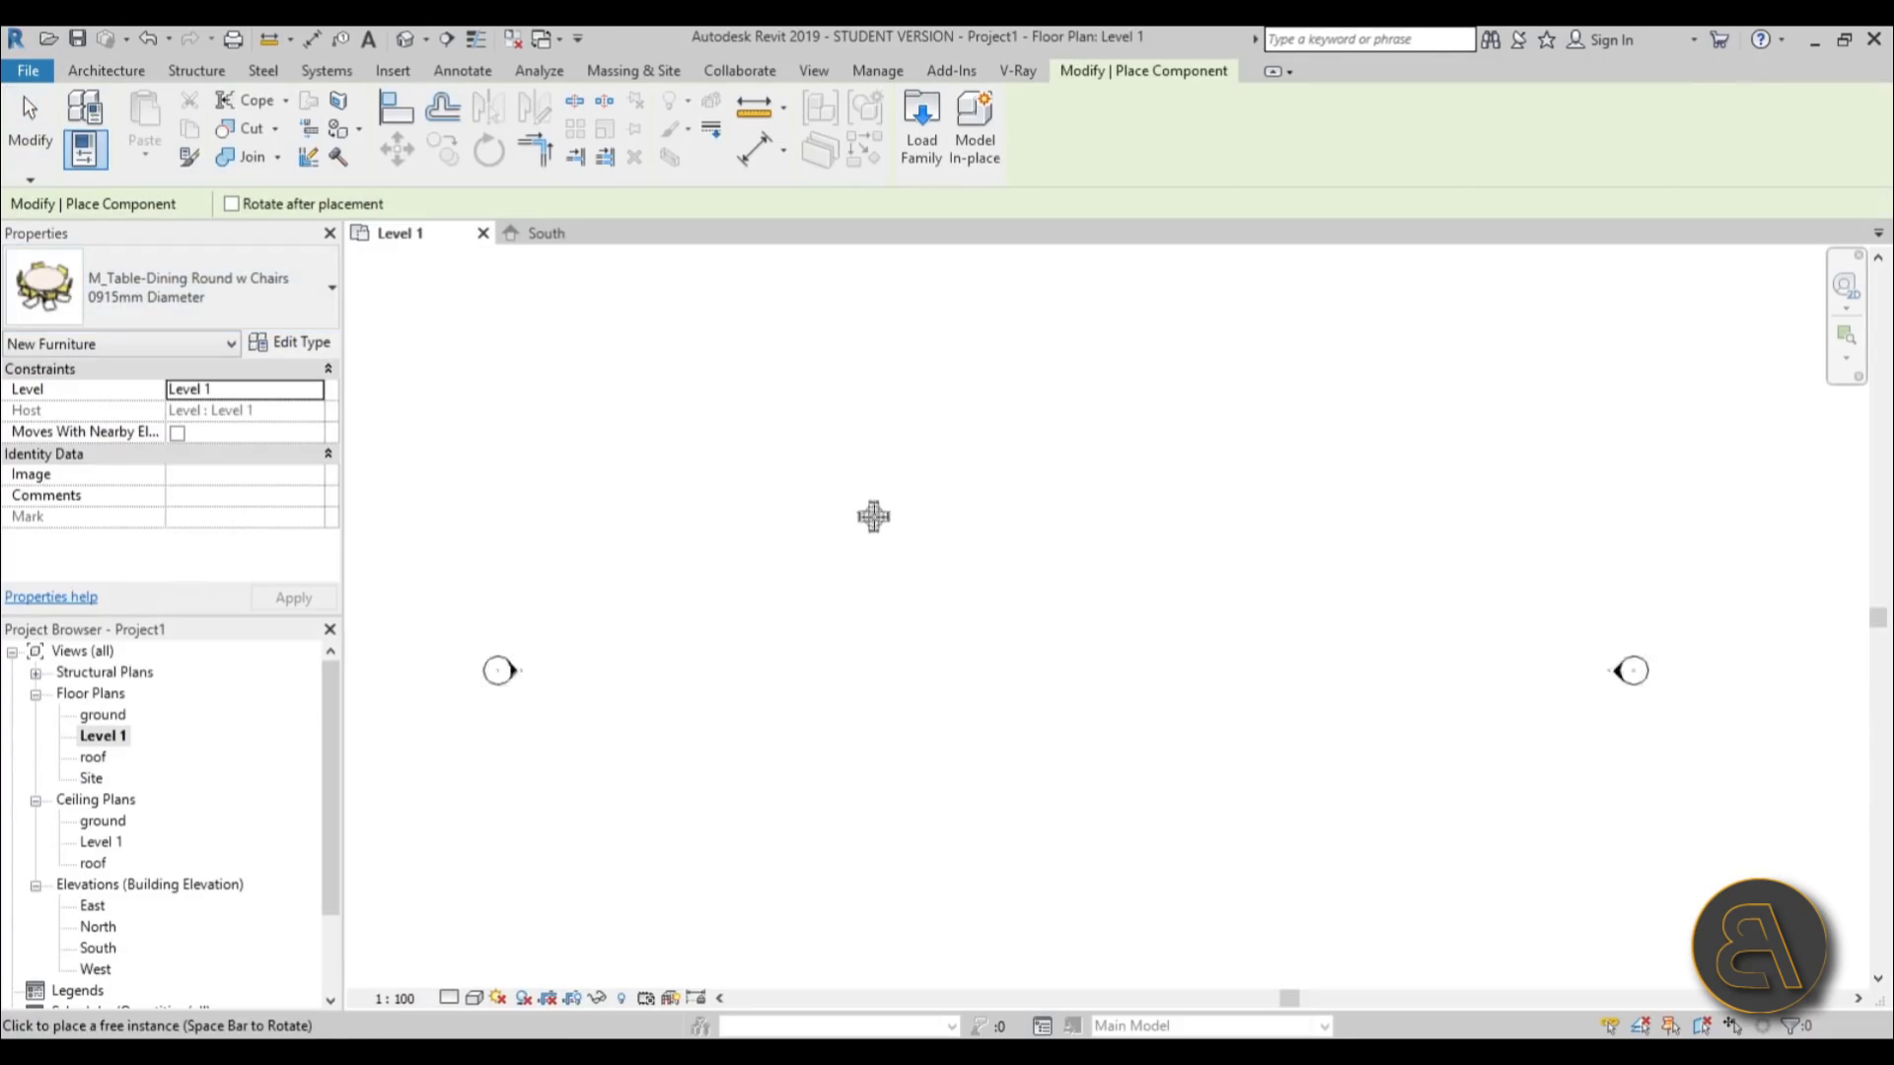
pyautogui.click(953, 522)
pyautogui.scroll(-4, 819, 768)
pyautogui.moveTo(973, 776); pyautogui.dragTo(1002, 573, button='middle')
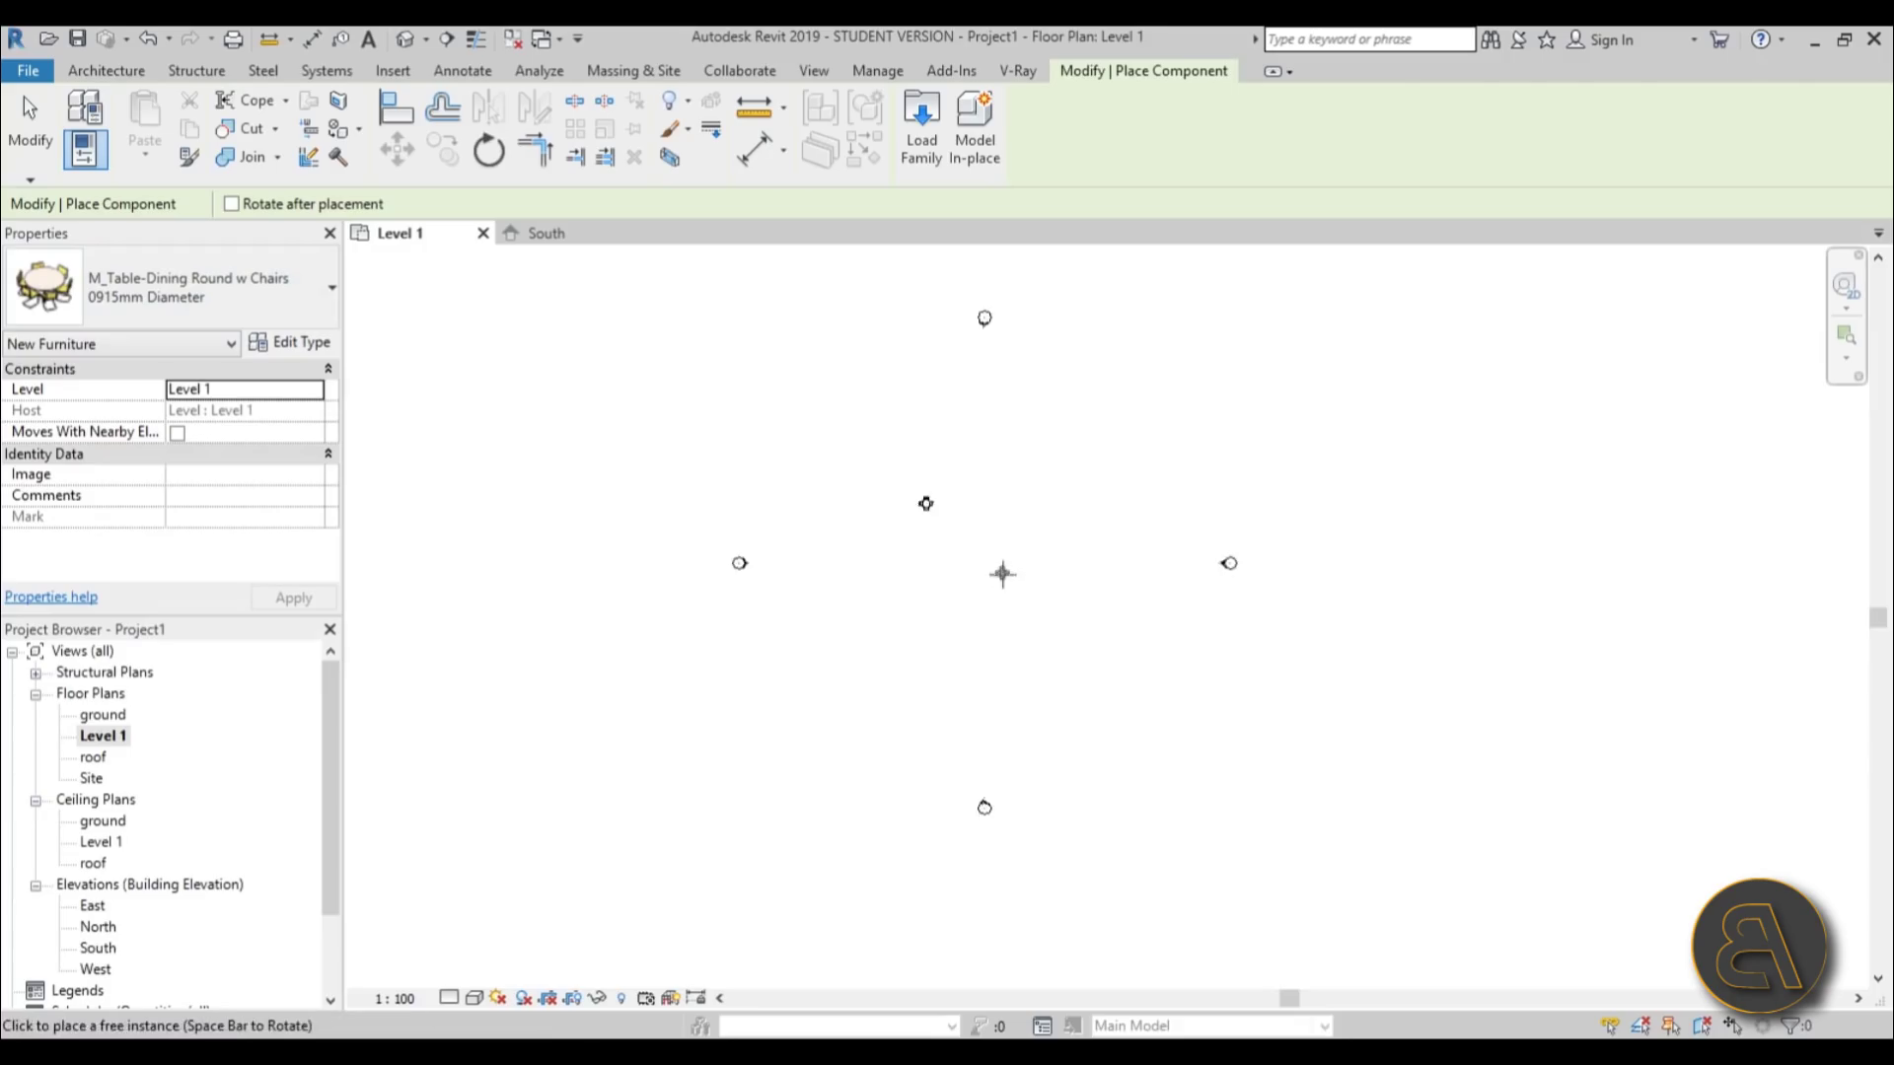
pyautogui.scroll(4, 948, 508)
pyautogui.press('Escape')
pyautogui.scroll(3, 846, 477)
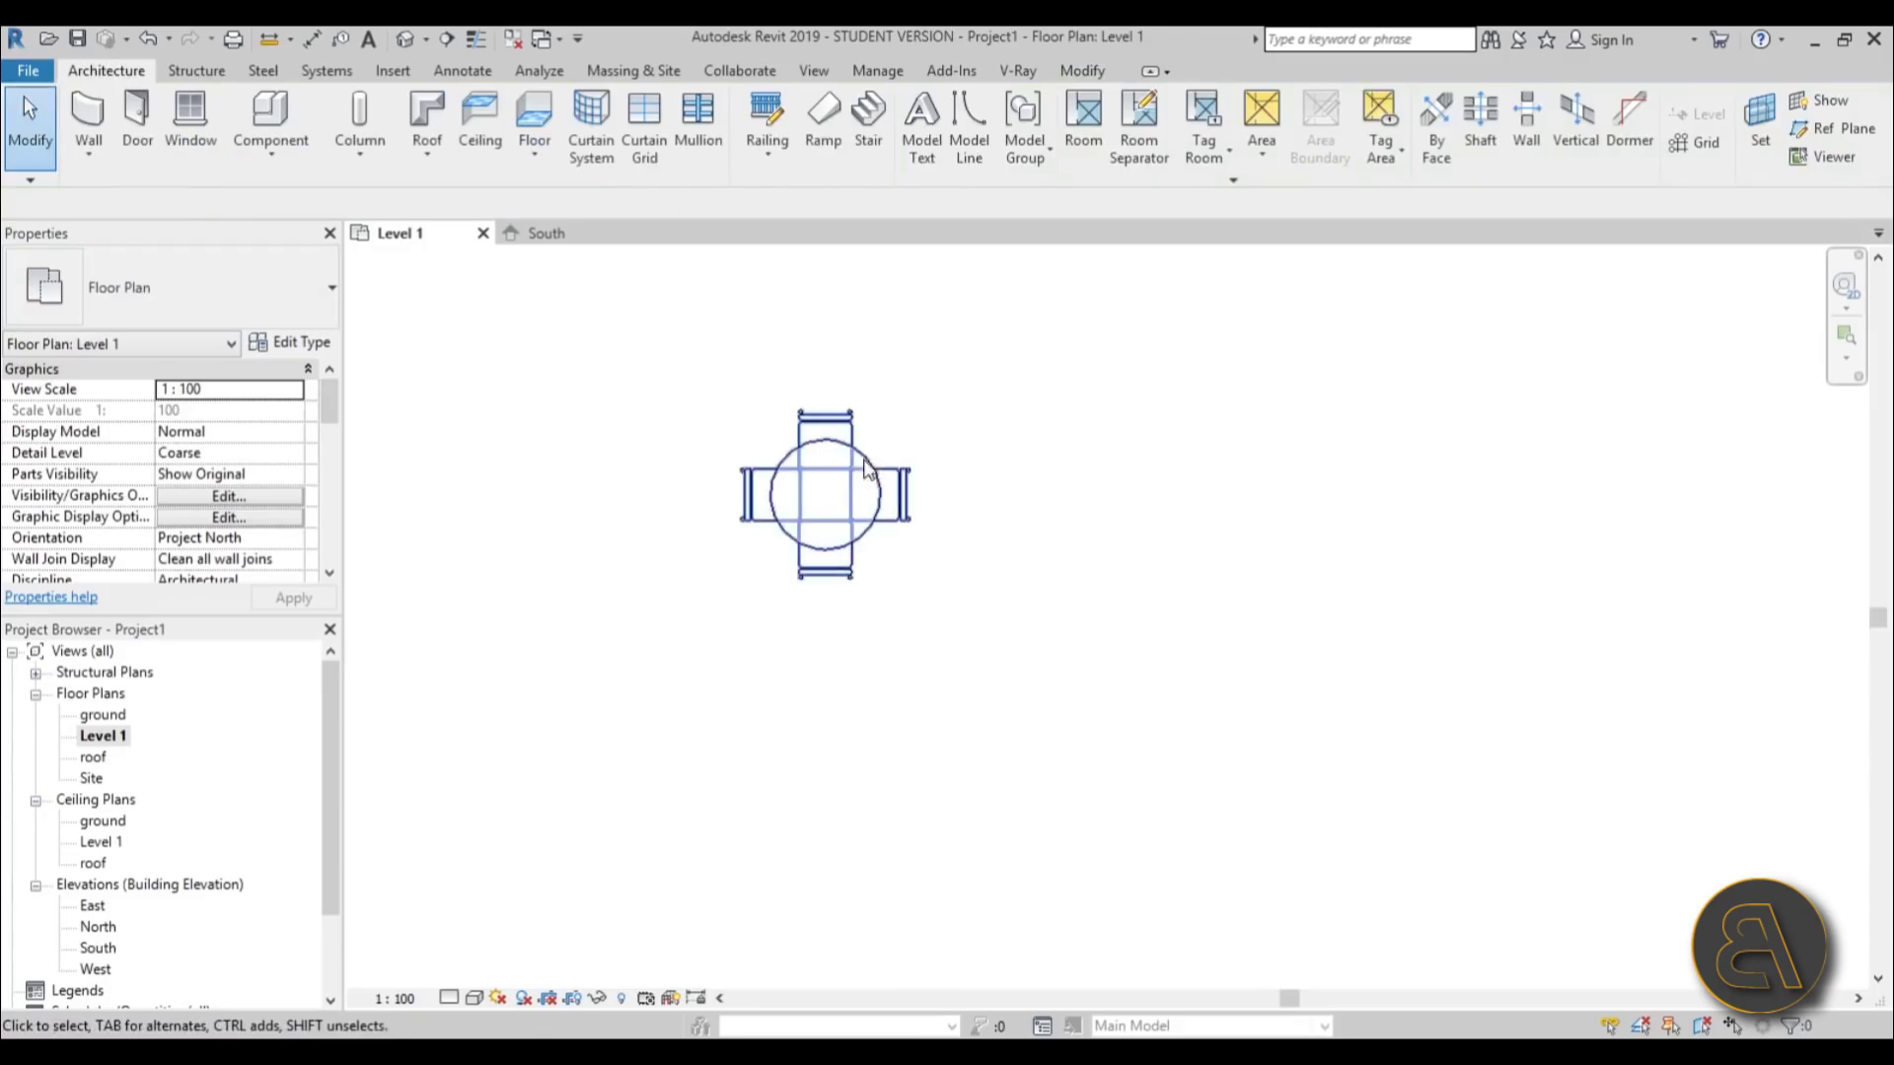
pyautogui.click(858, 475)
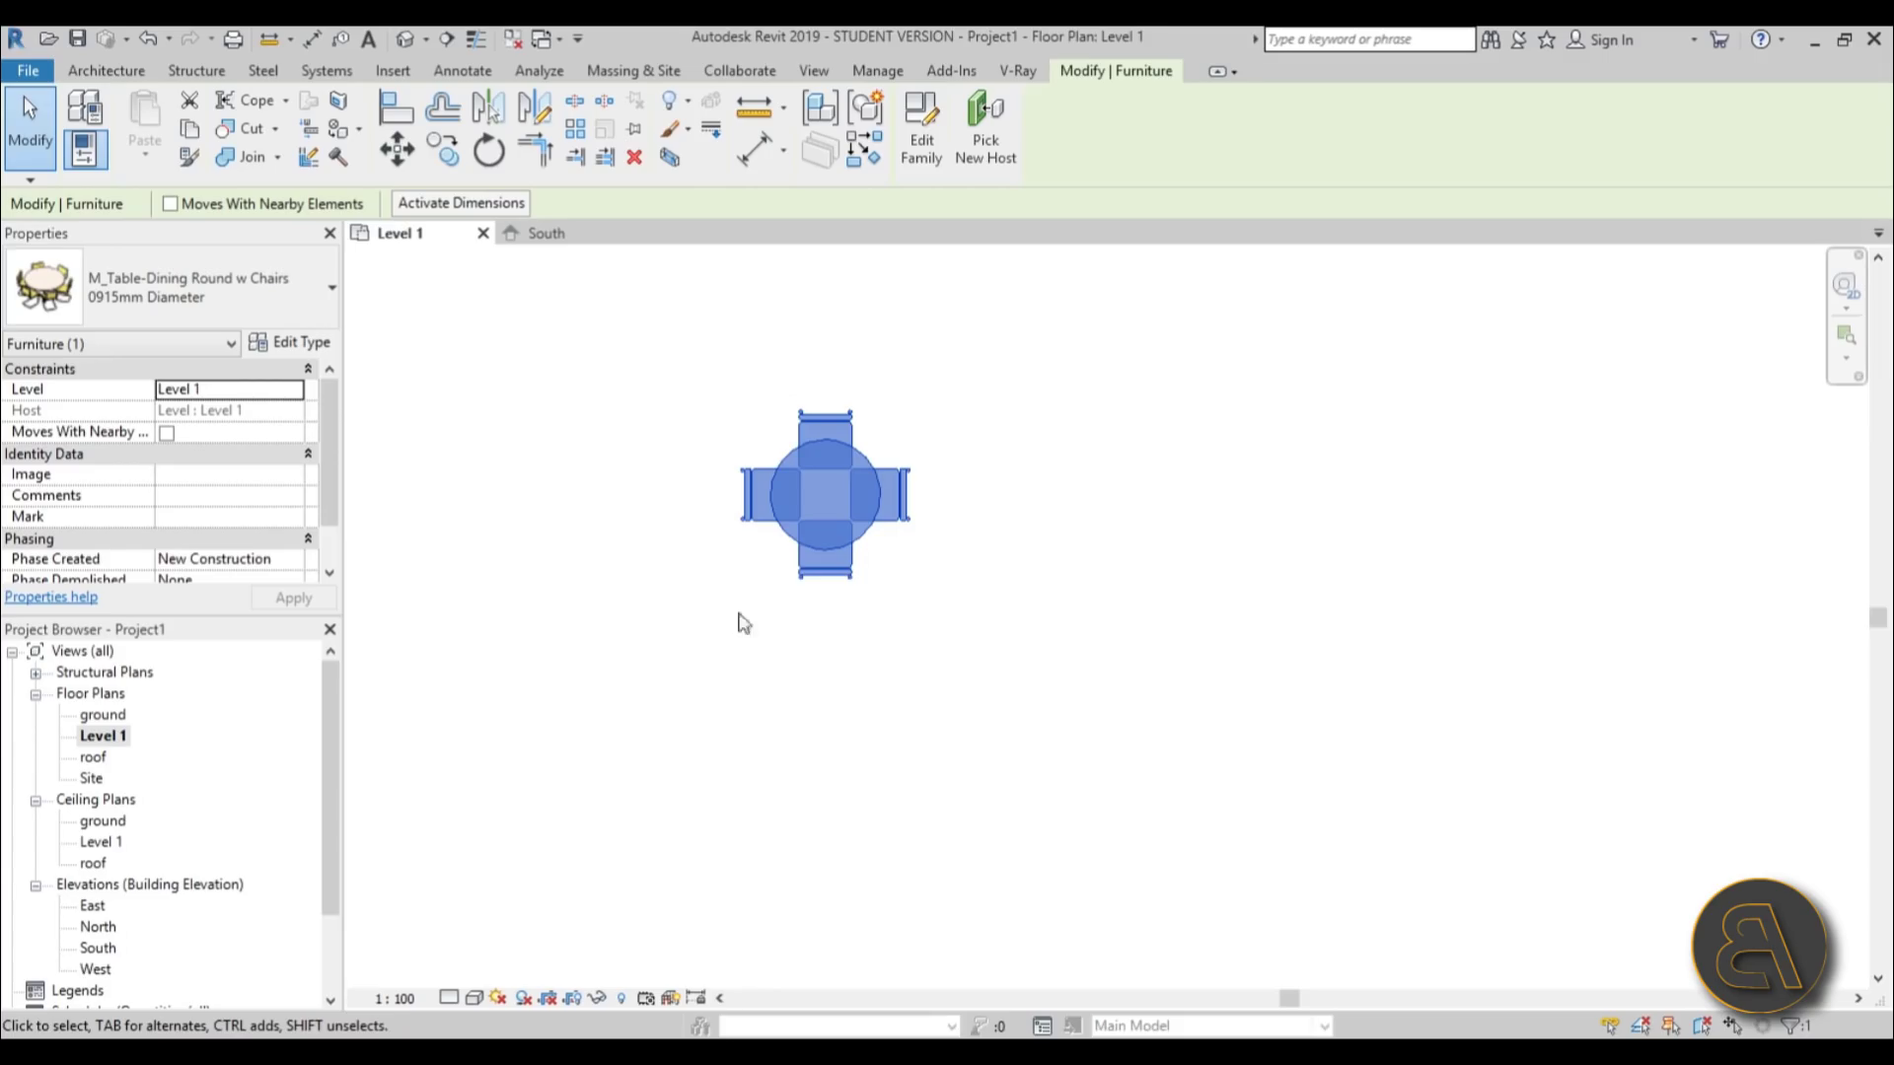
# - Rotate the selected dining table by 45 degrees
pyautogui.click(488, 150)
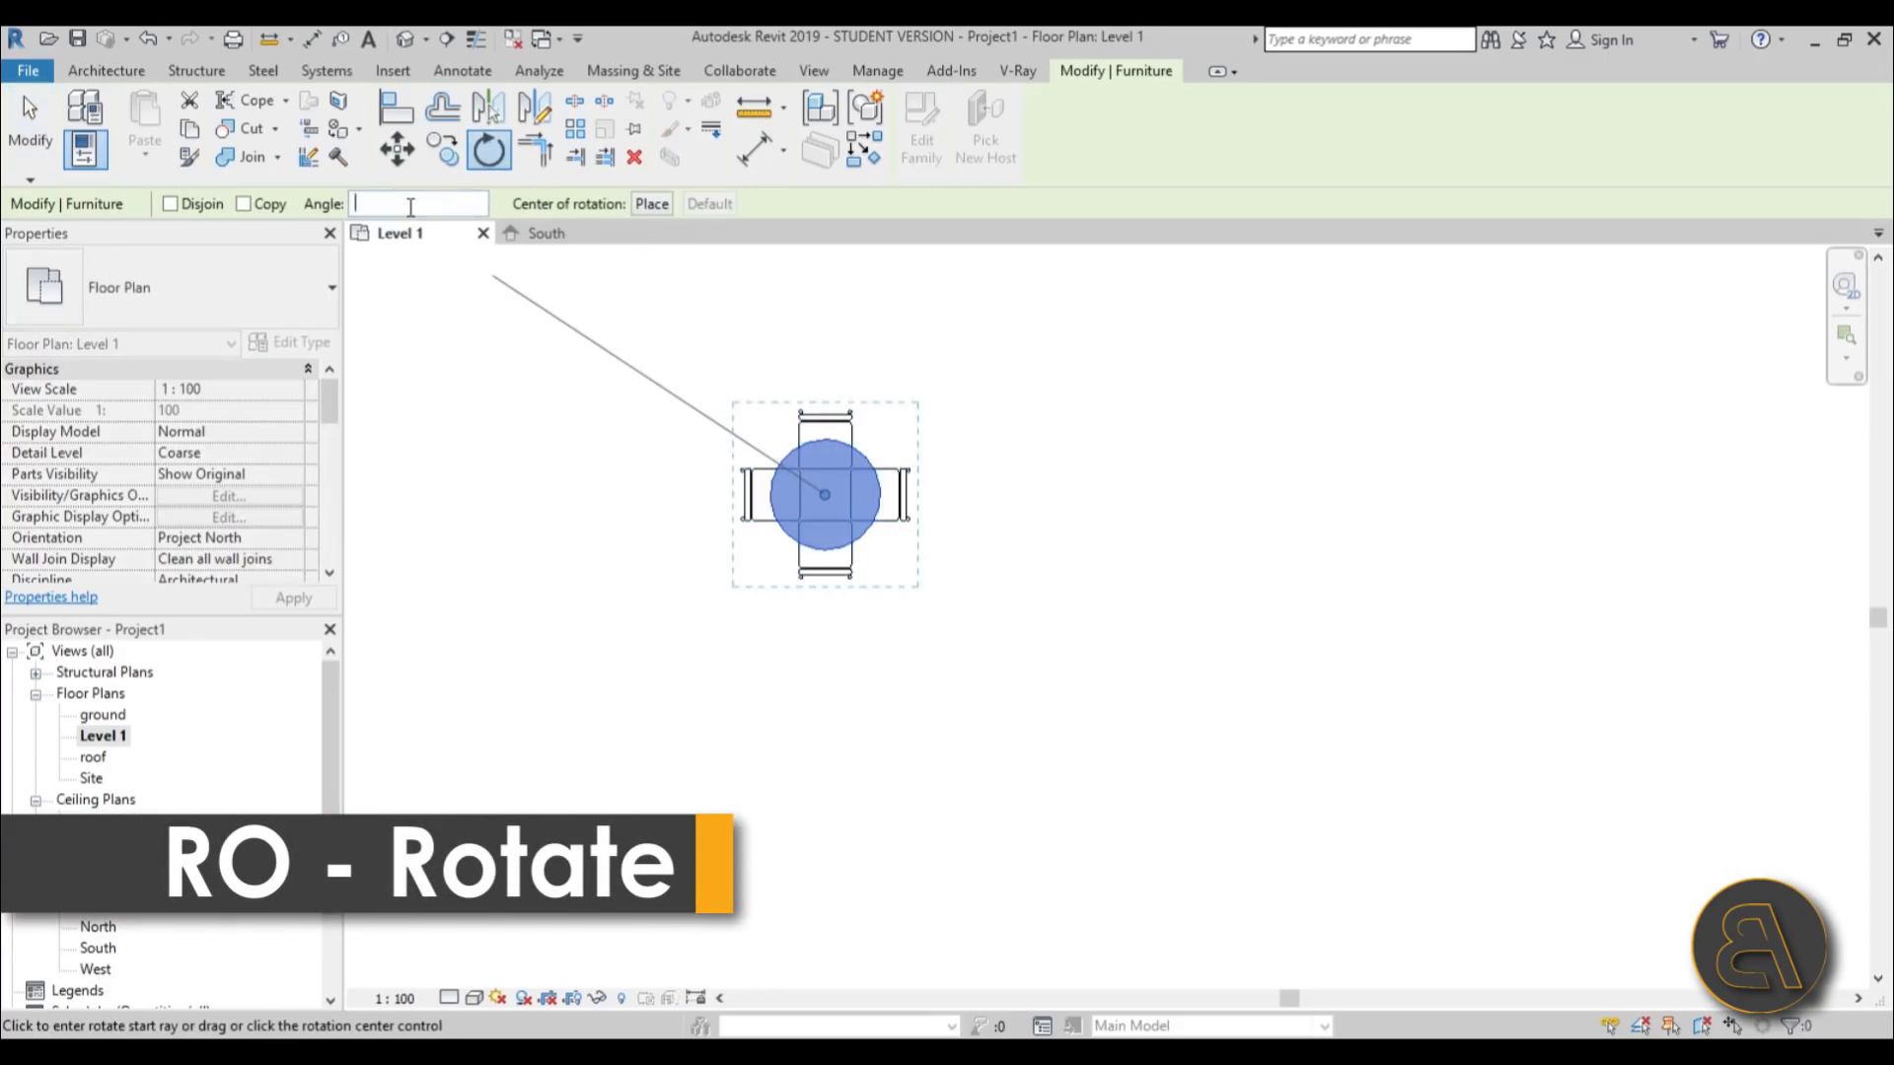
pyautogui.write('45')
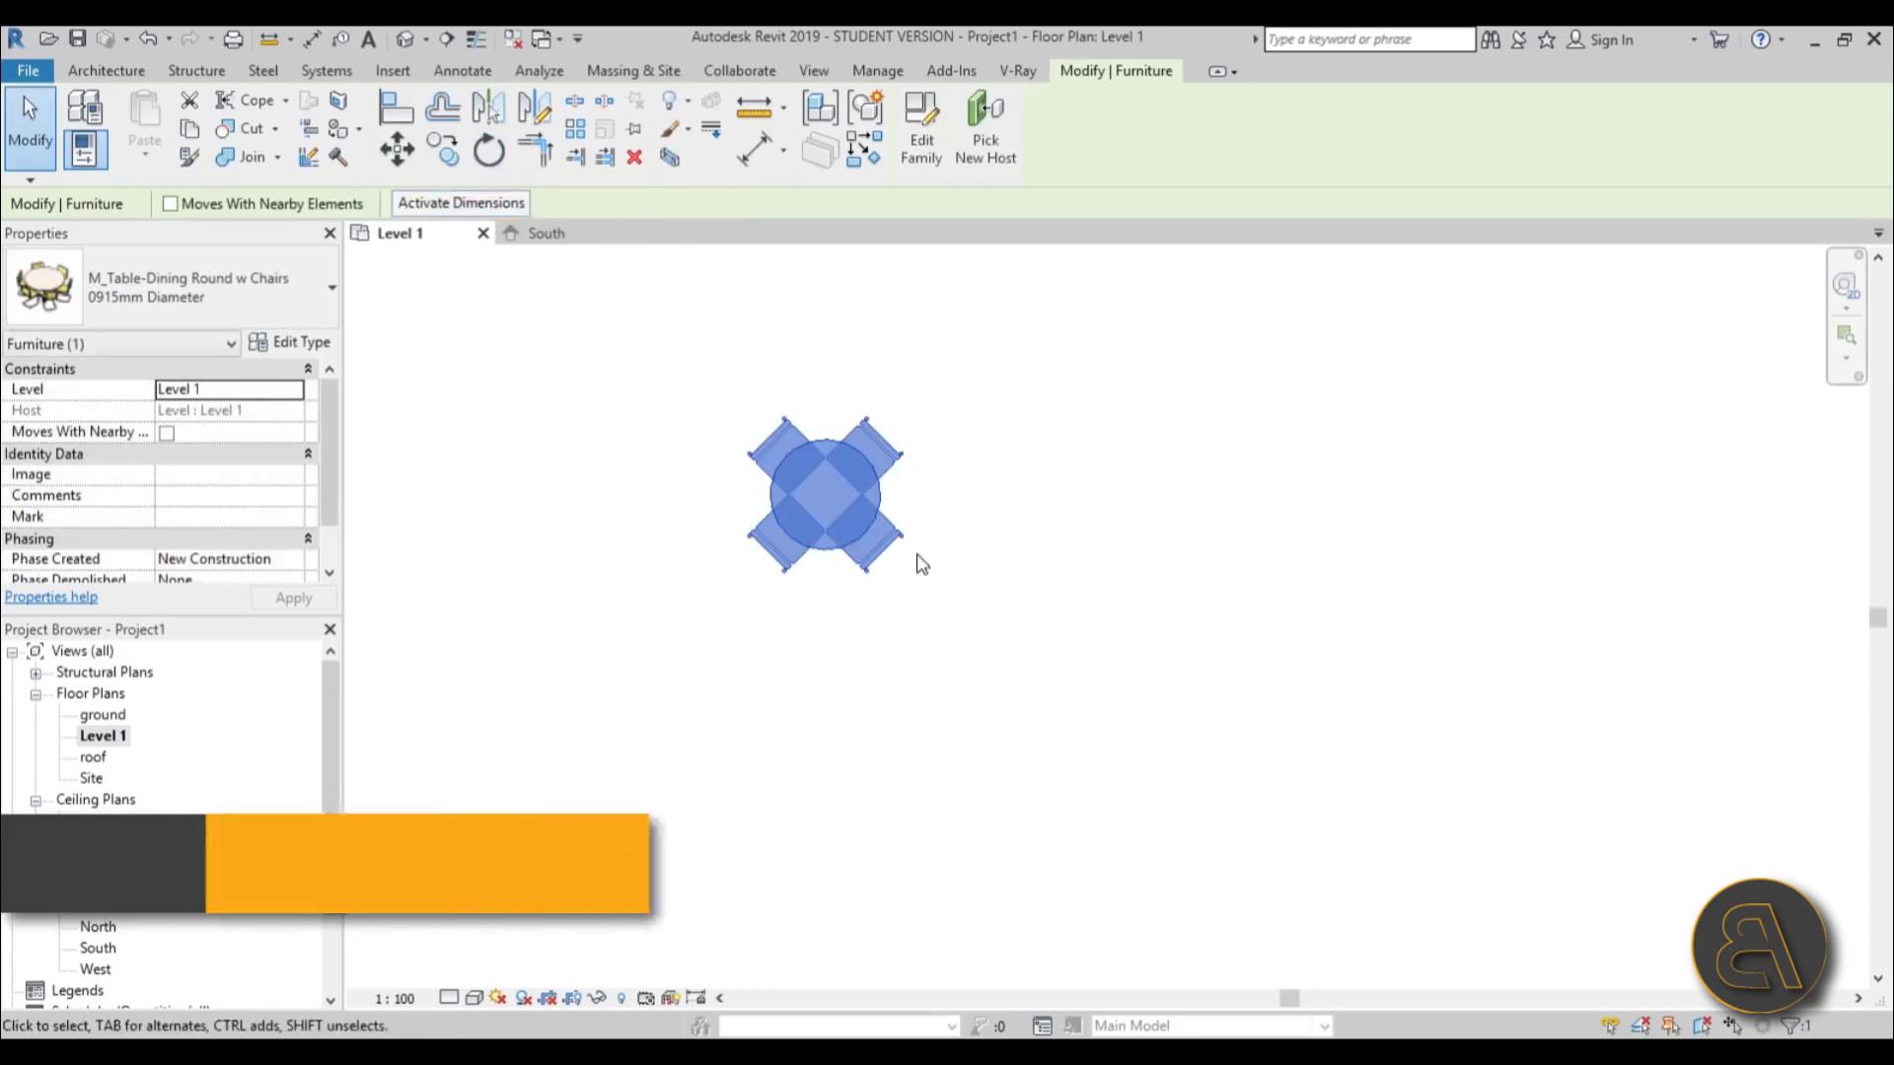
pyautogui.scroll(-4, 963, 473)
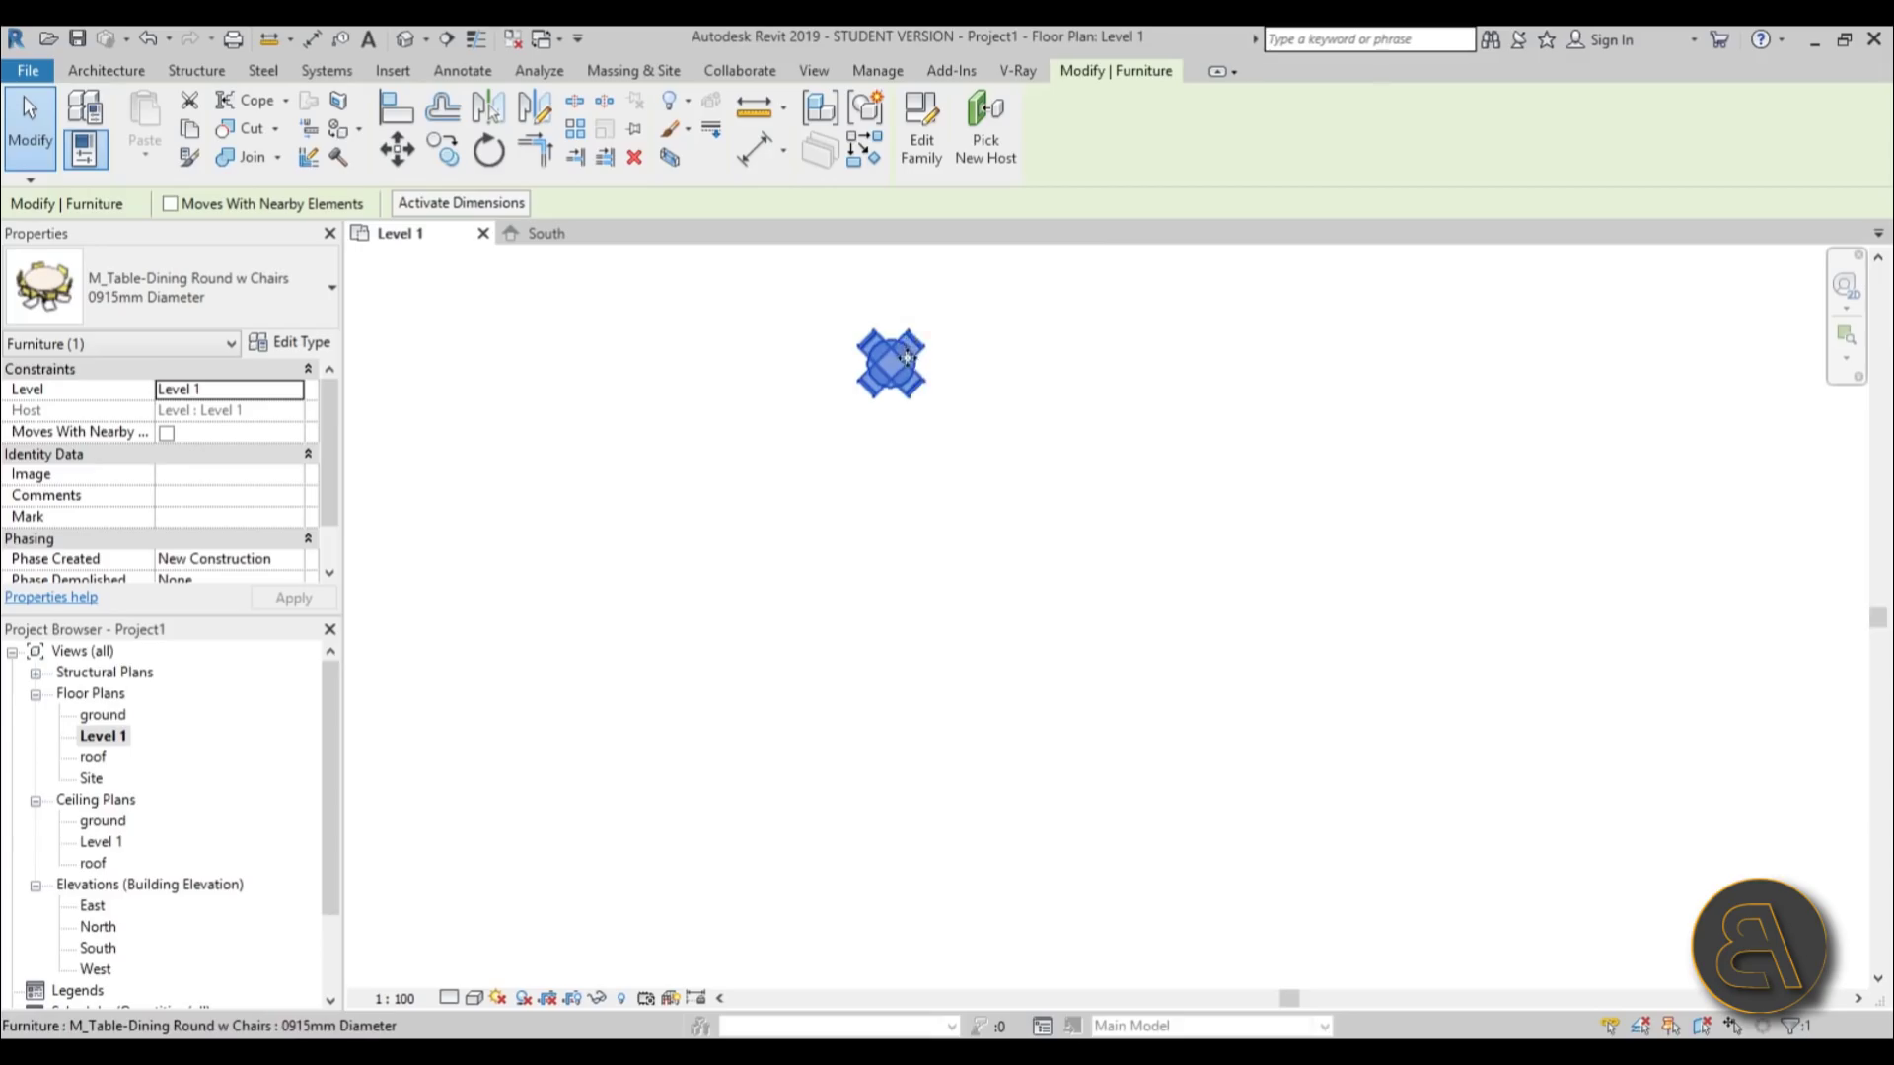
# - Array the table into 5 copies straight downward with Move To Last
pyautogui.press('a')
pyautogui.press('r')
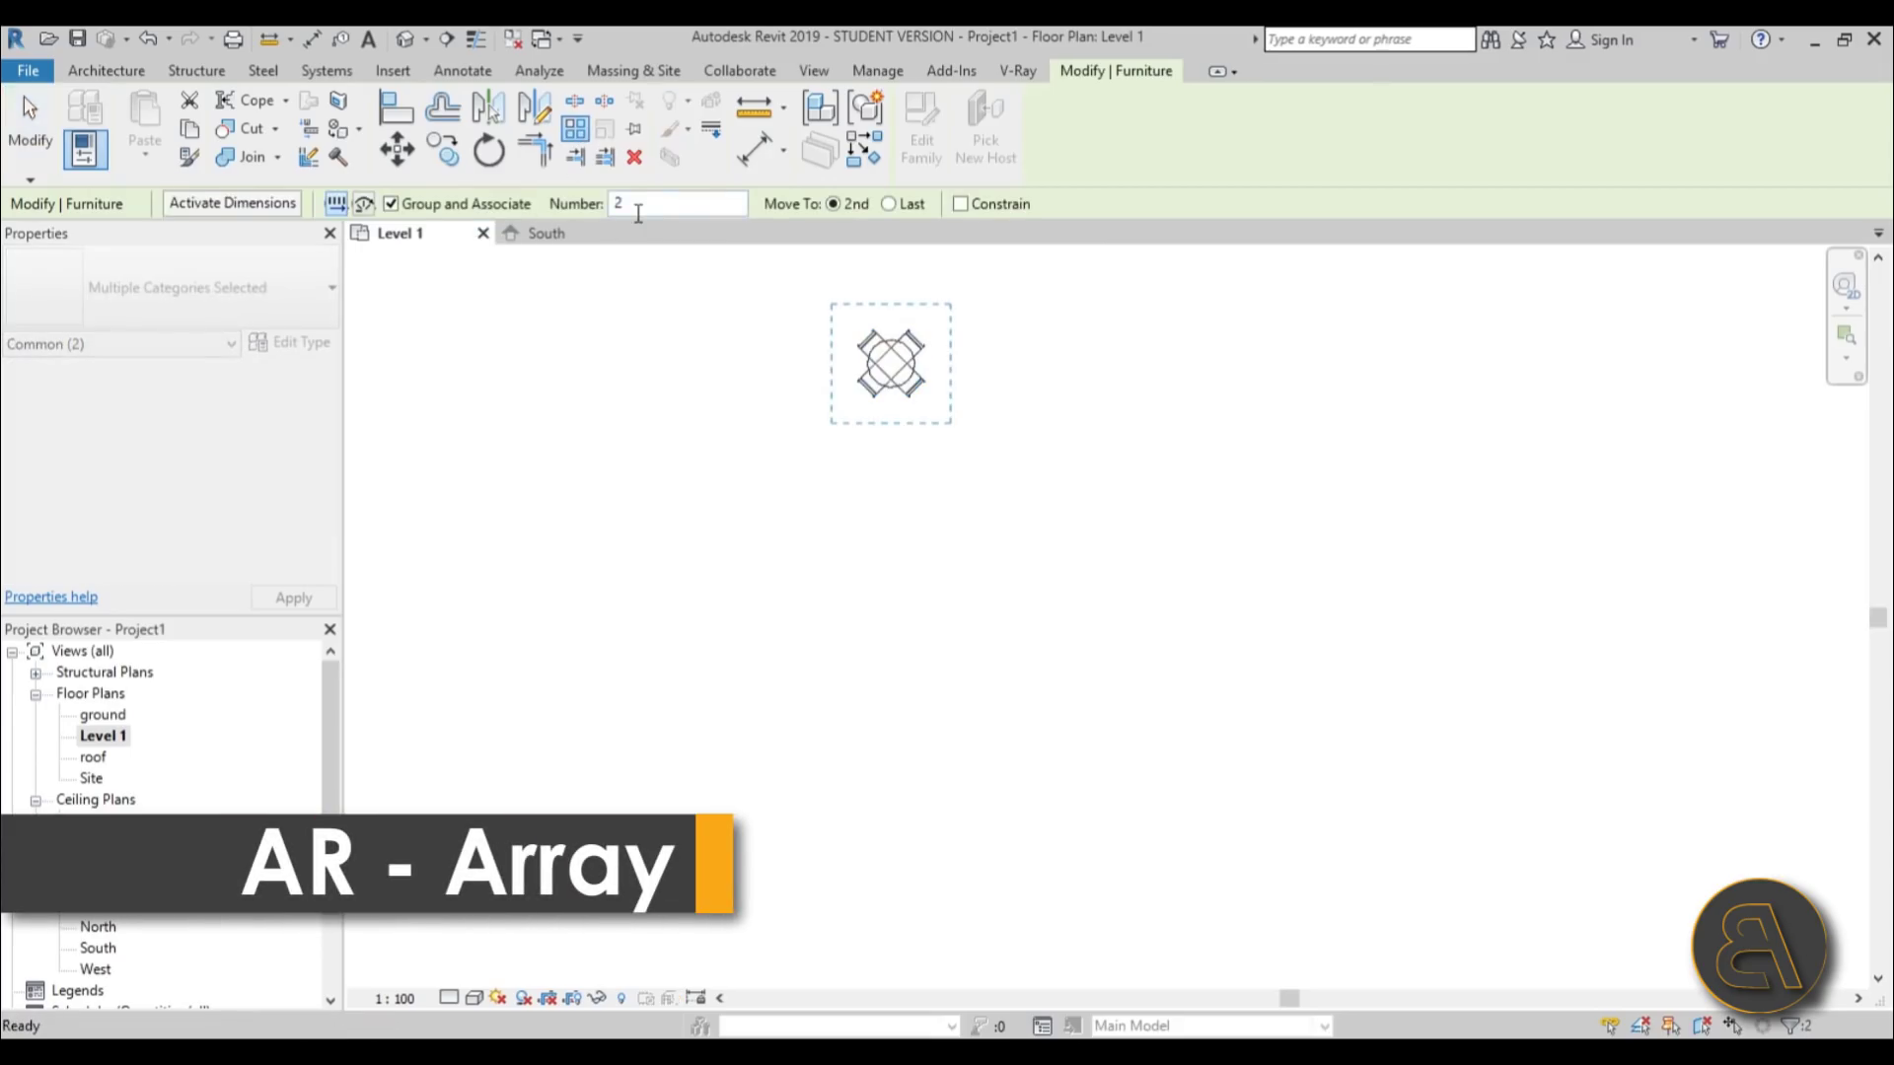
pyautogui.write('5')
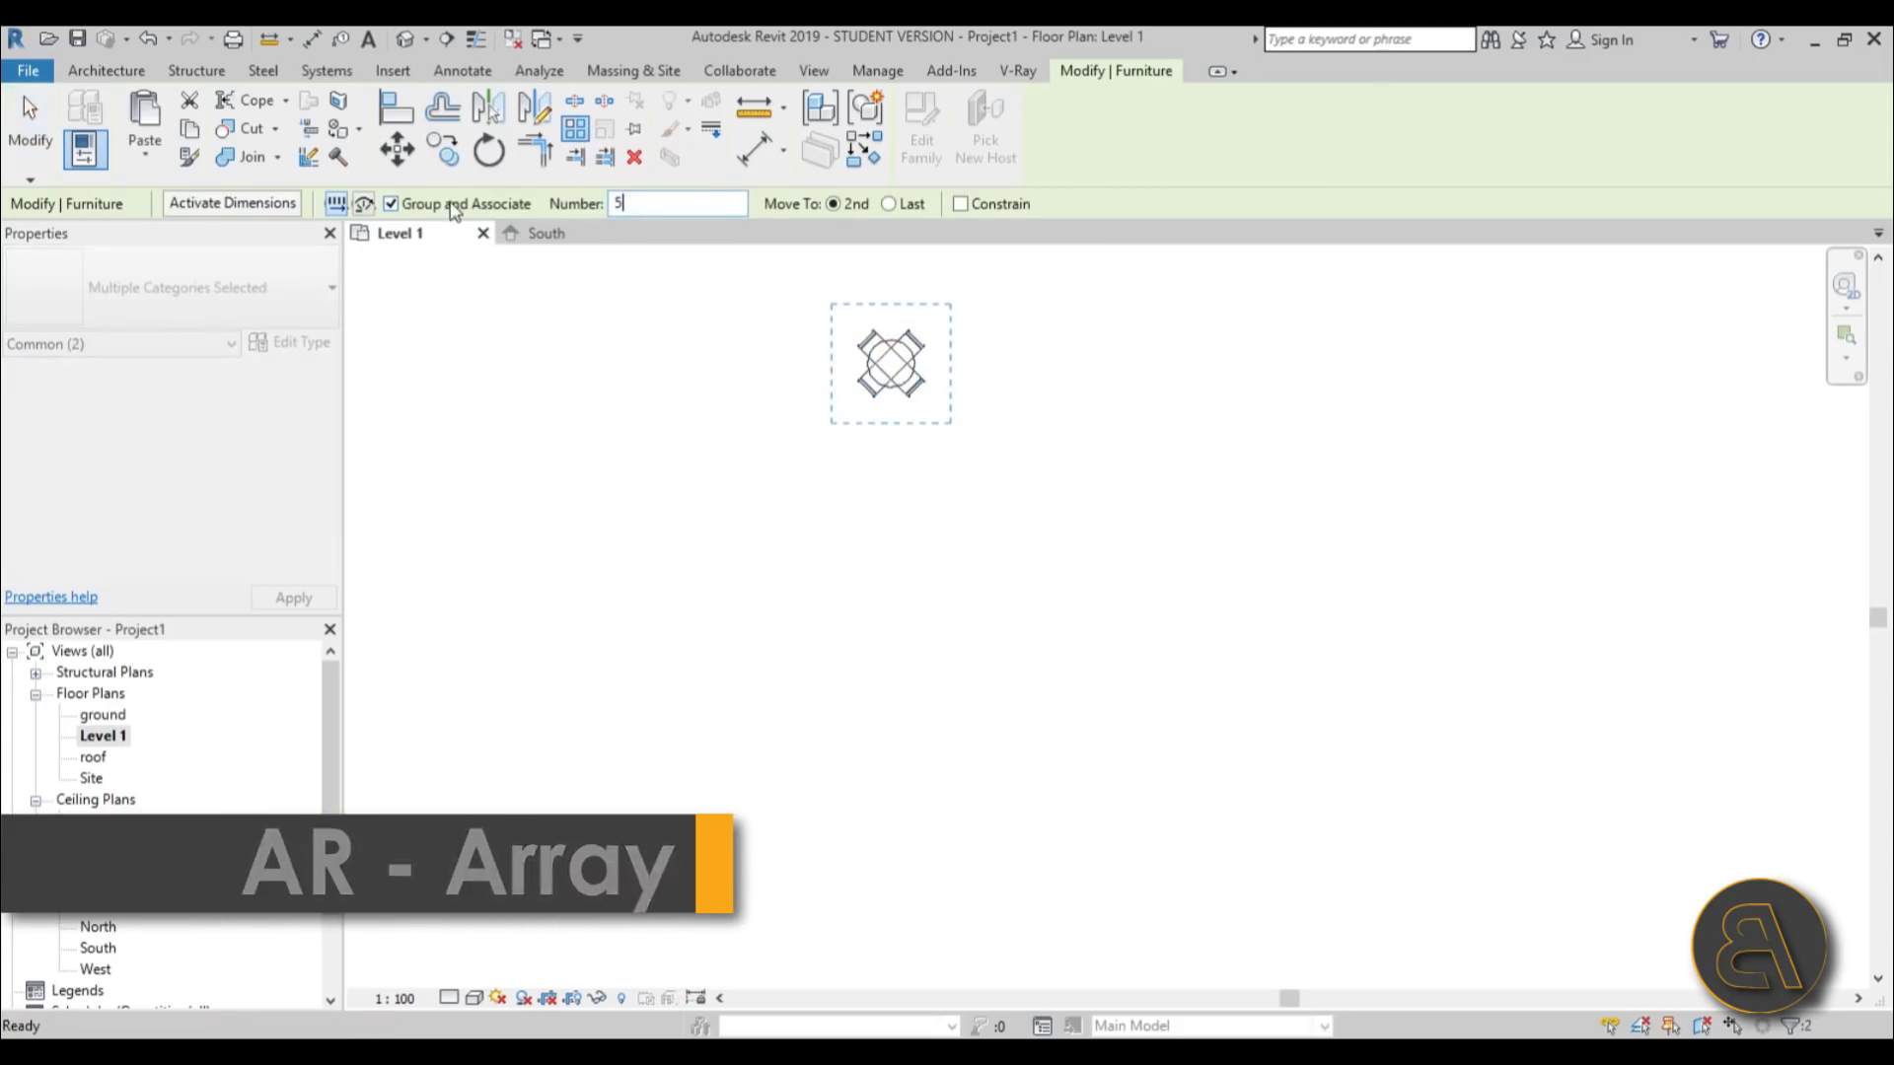
pyautogui.click(922, 207)
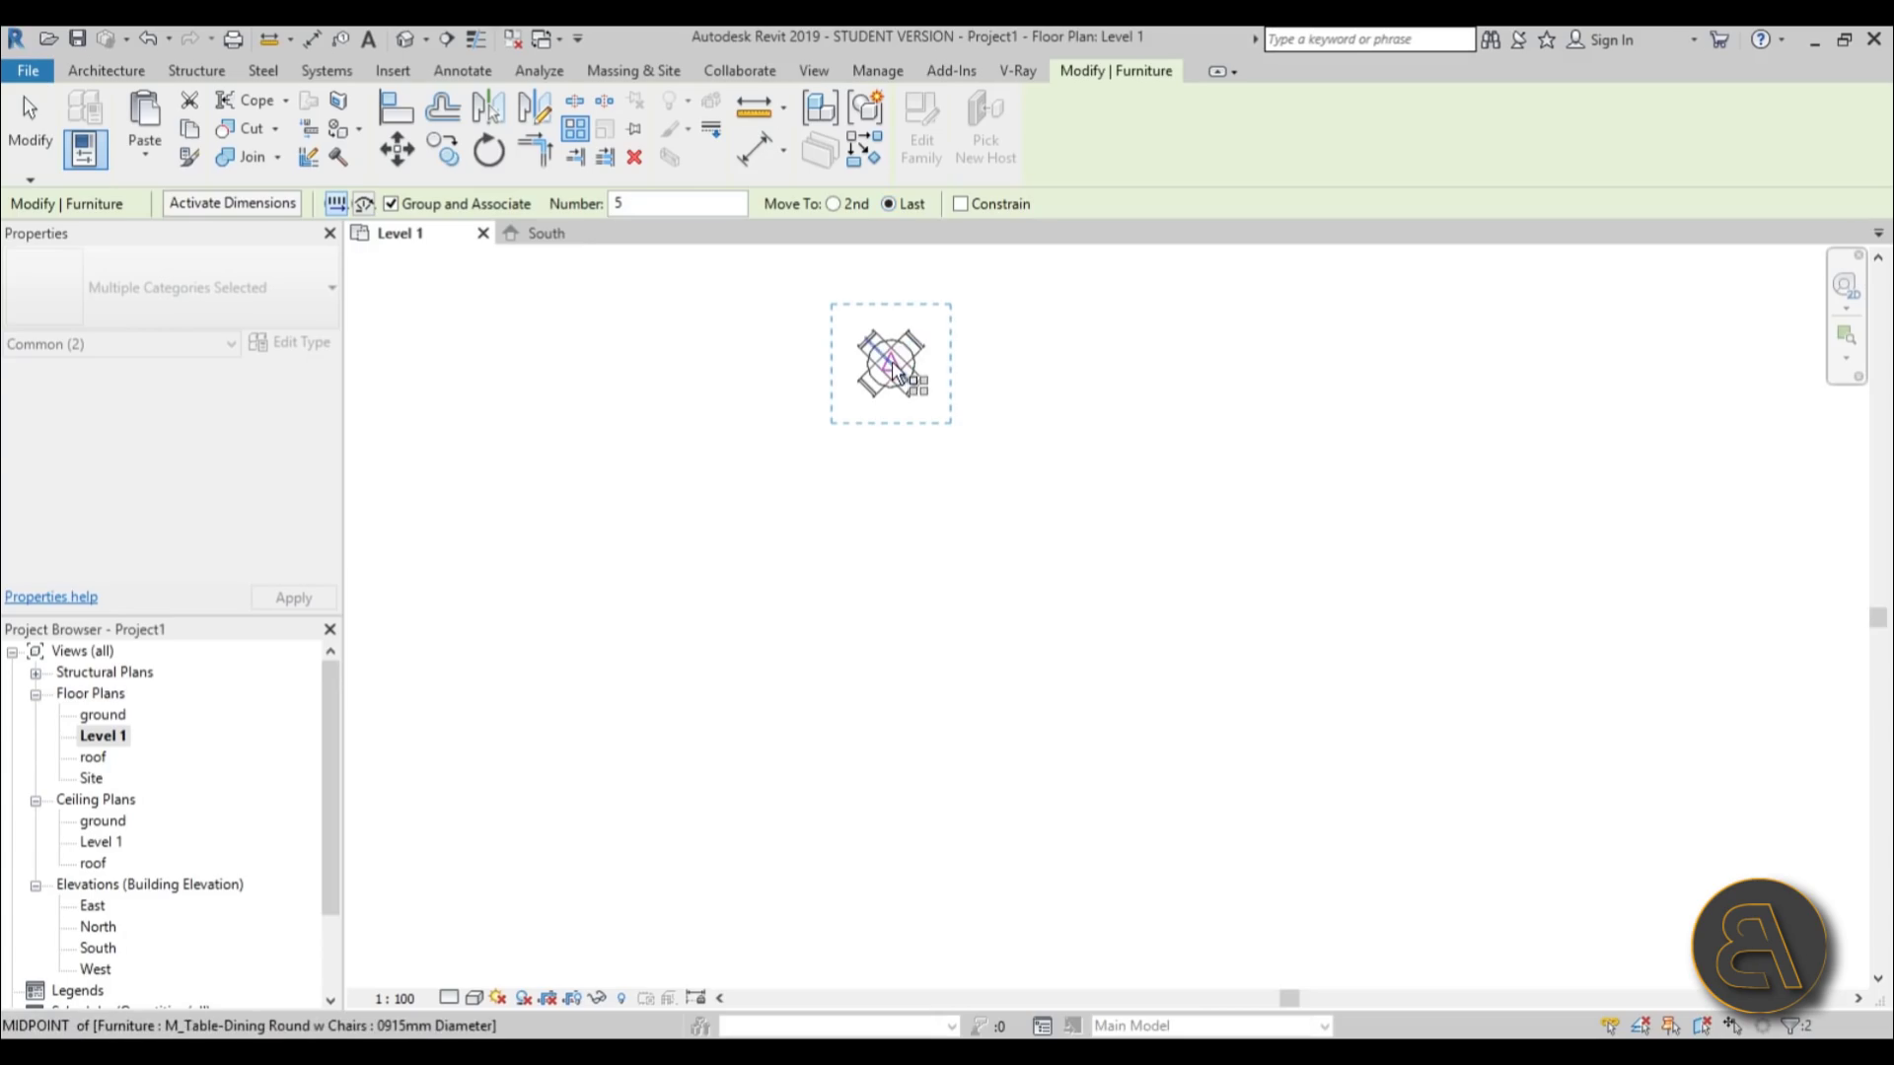
pyautogui.click(891, 363)
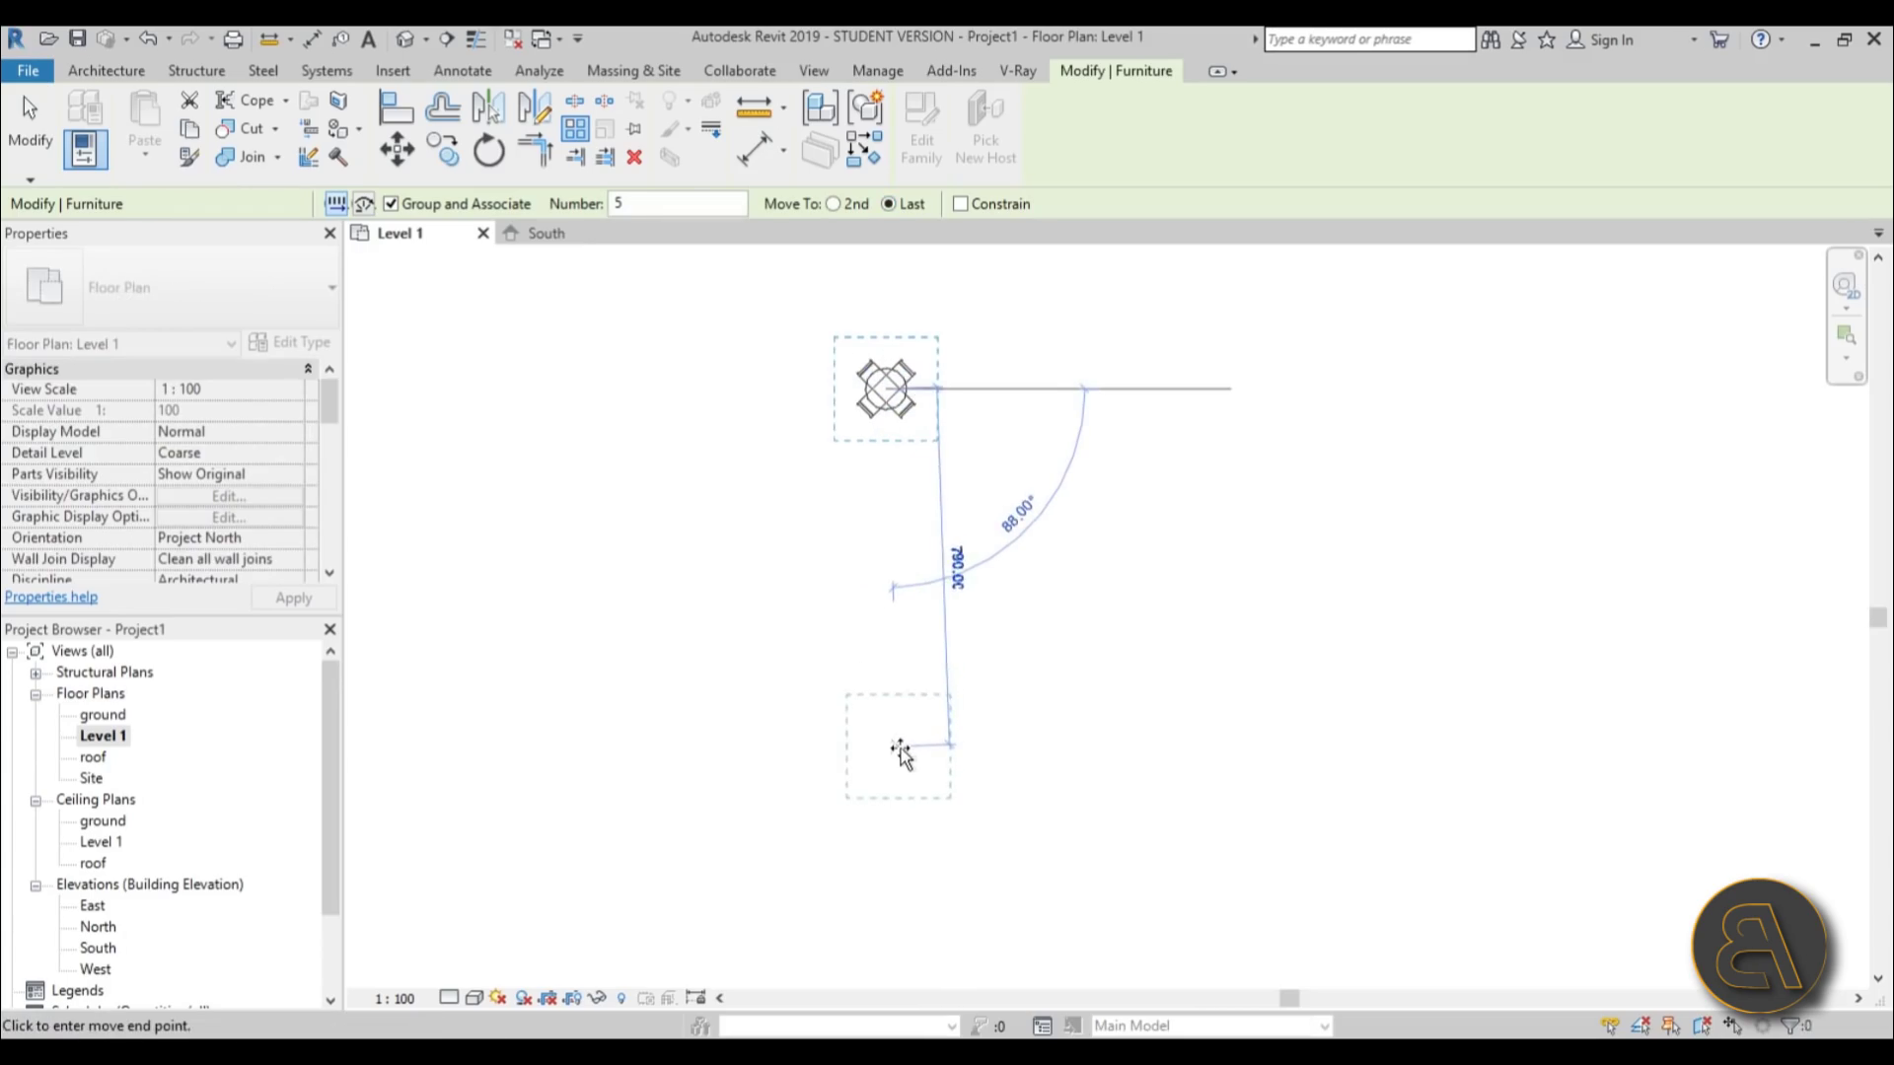
pyautogui.click(886, 758)
pyautogui.press('Return')
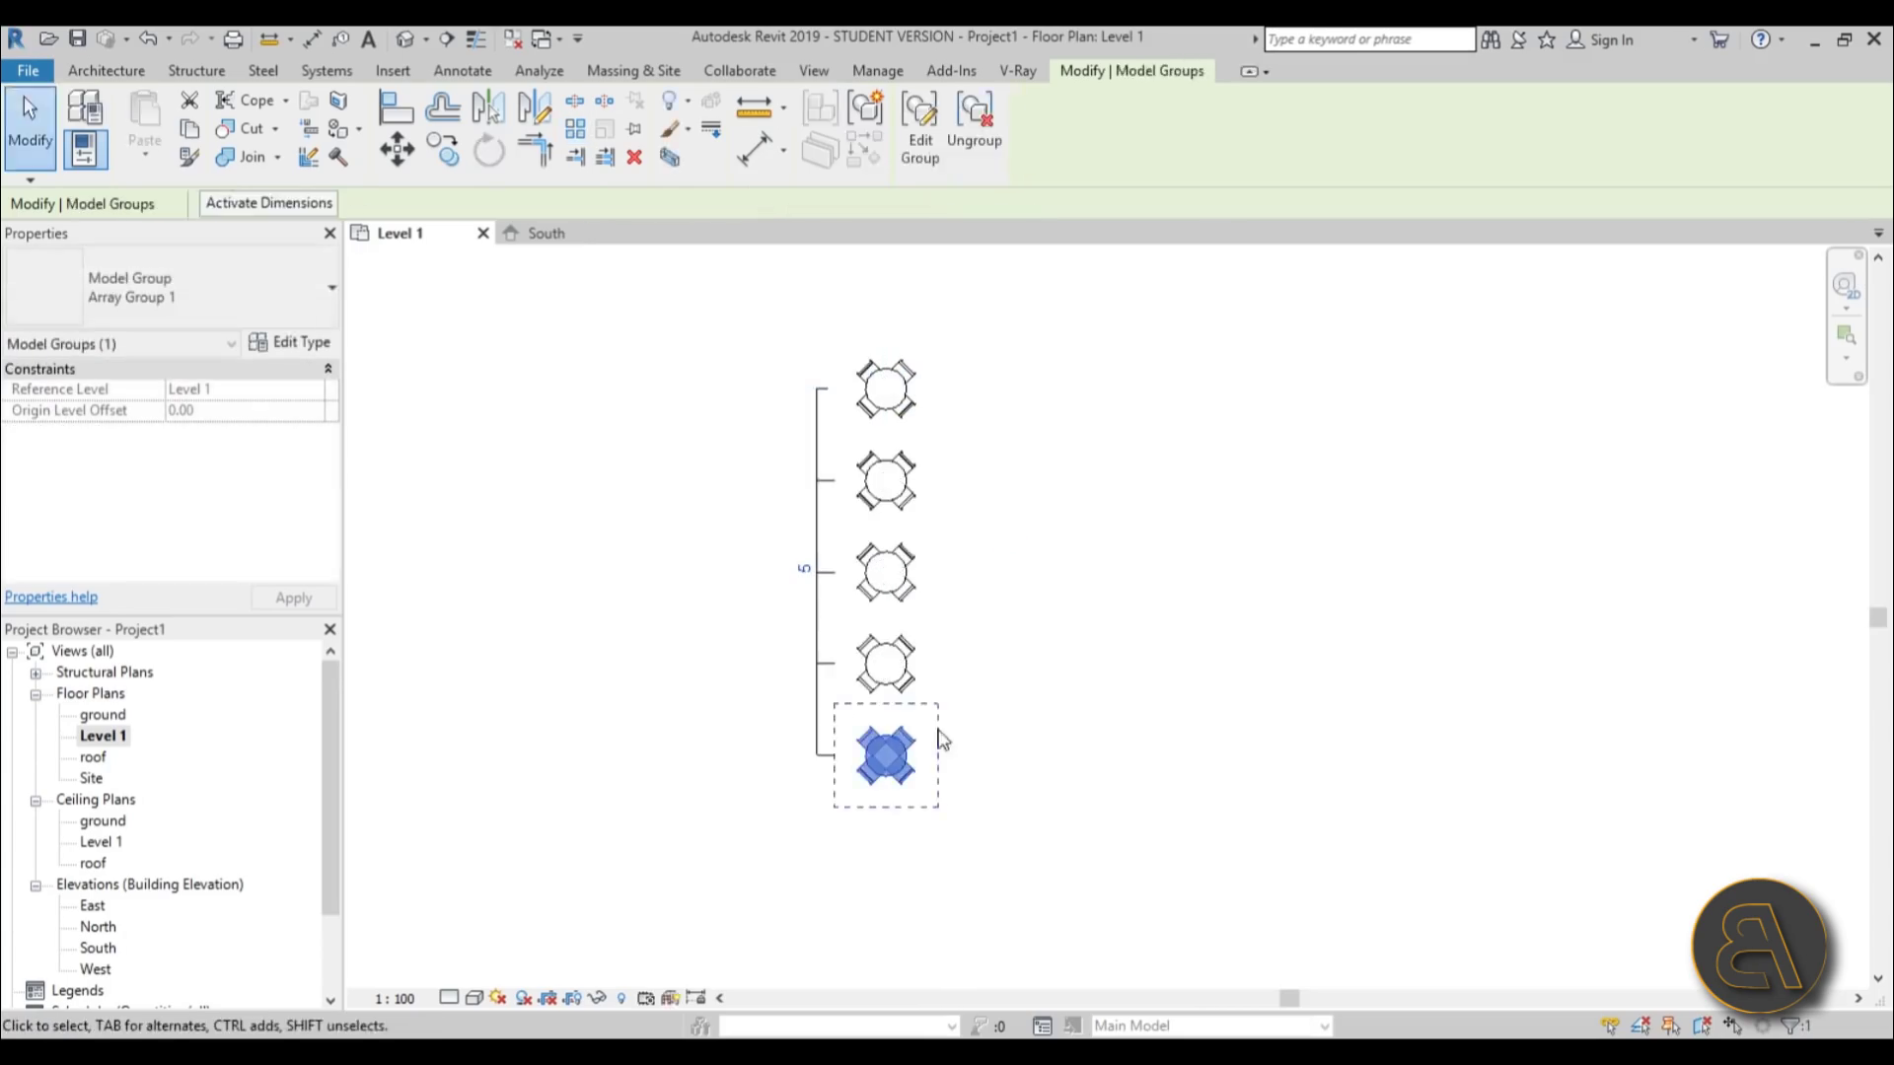
# - Fine-tune the spacing between the five arrayed tables
pyautogui.press('Up')
pyautogui.press('Up')
pyautogui.press('Up')
pyautogui.press('Up')
pyautogui.press('Up')
pyautogui.press('Up')
pyautogui.press('Up')
pyautogui.press('Up')
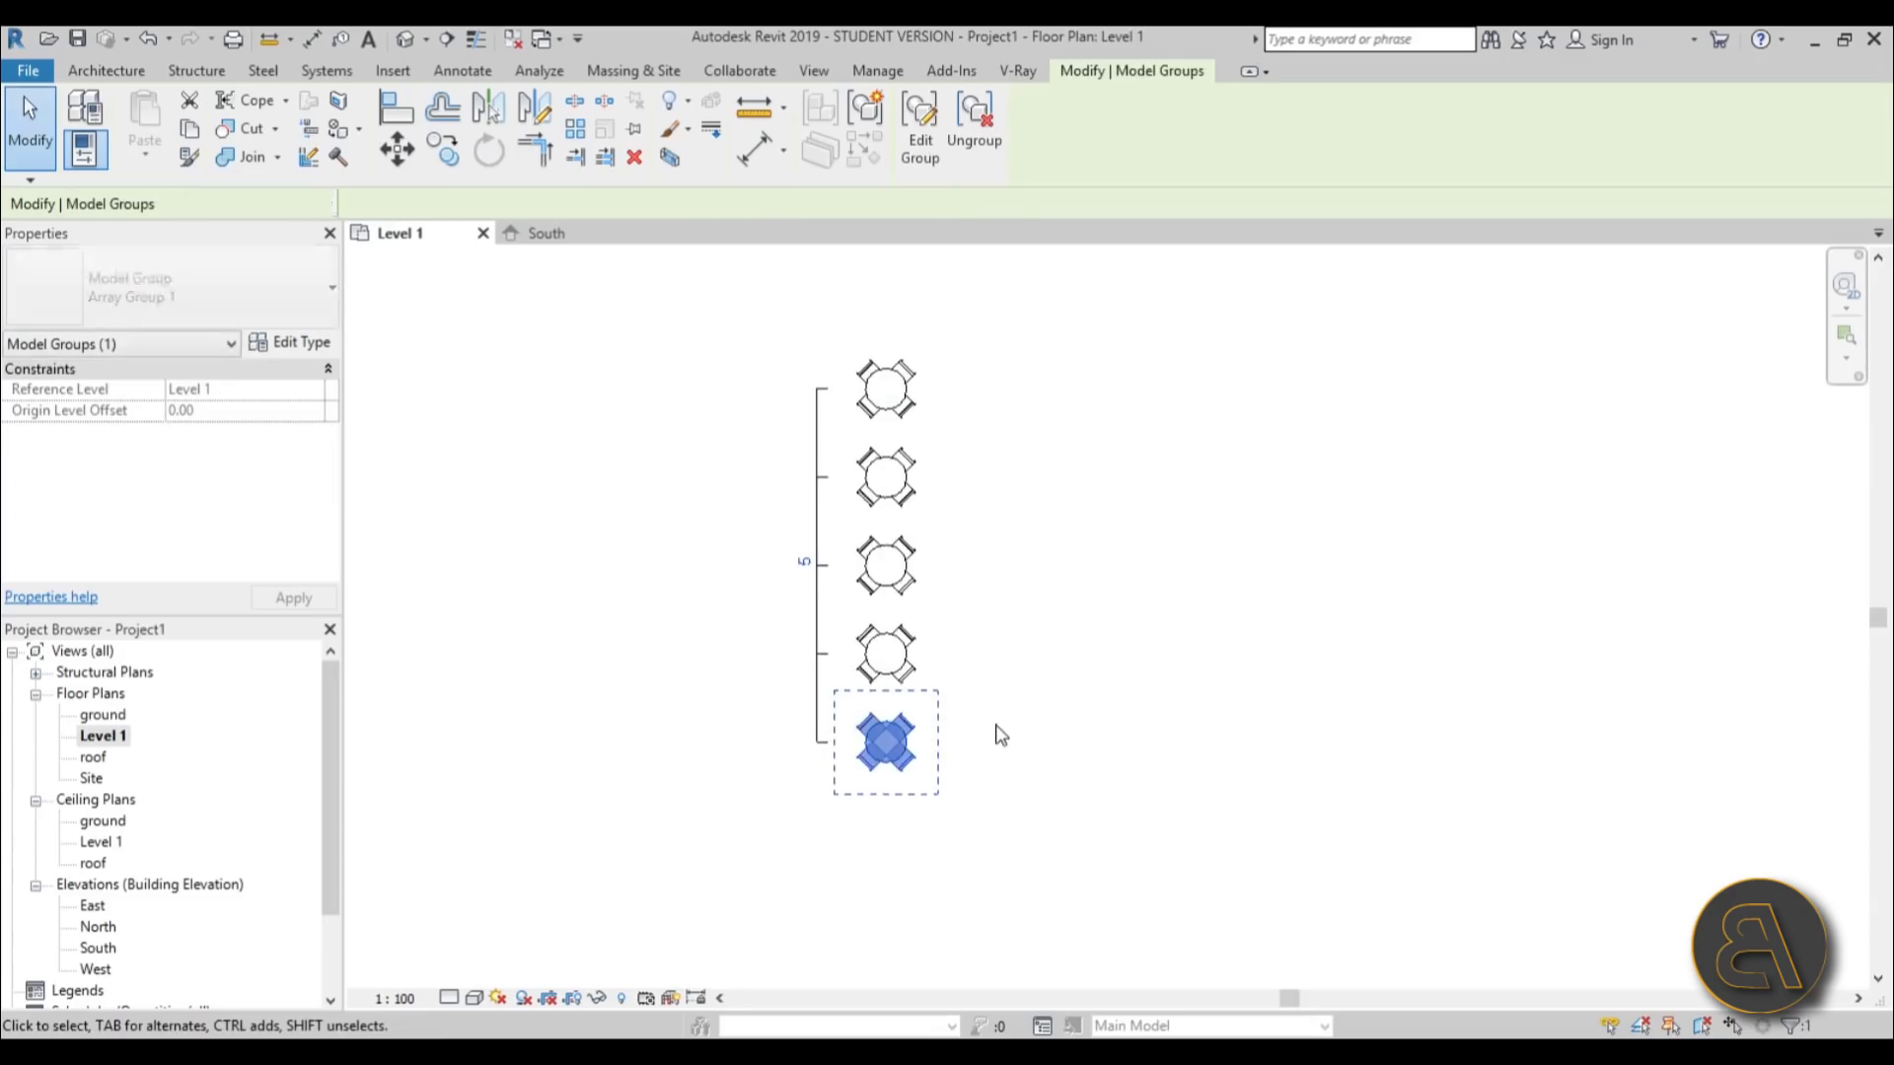
pyautogui.press('Up')
pyautogui.press('Up')
pyautogui.press('Up')
pyautogui.press('Up')
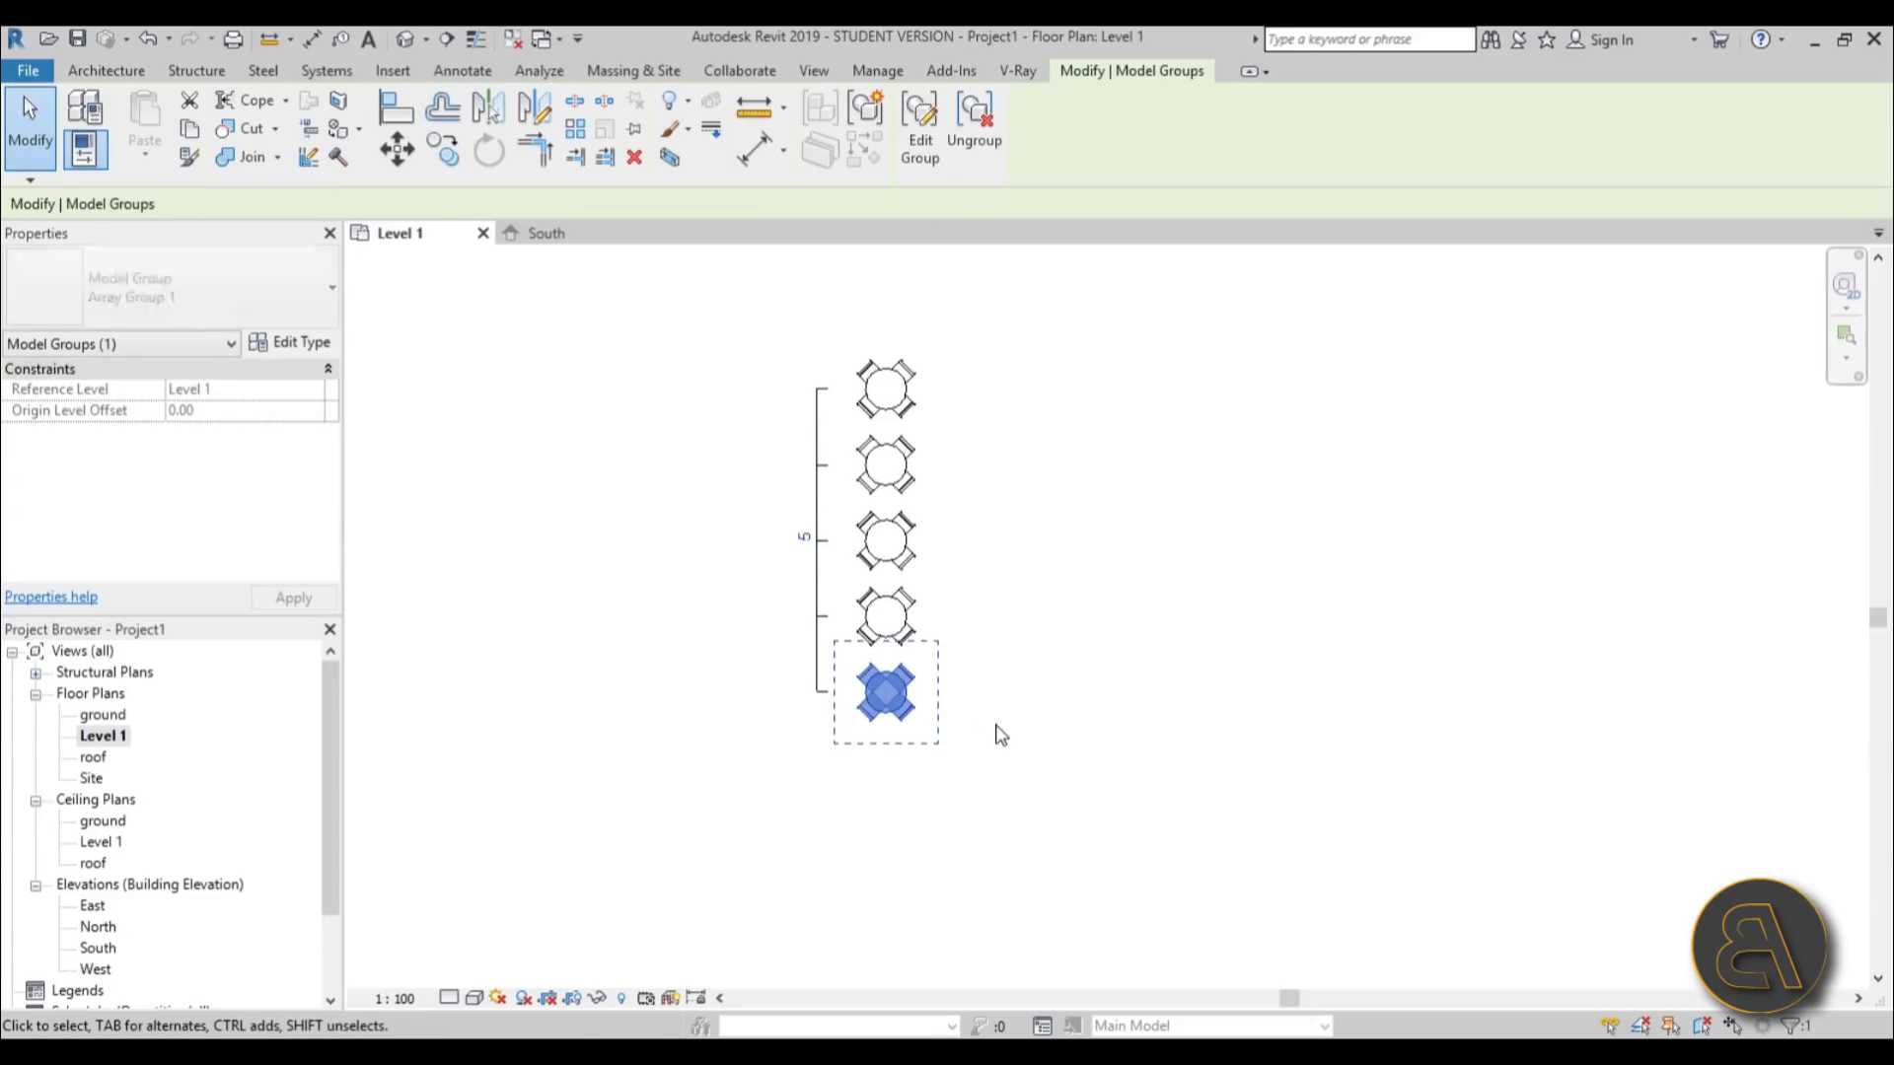
pyautogui.press('Down')
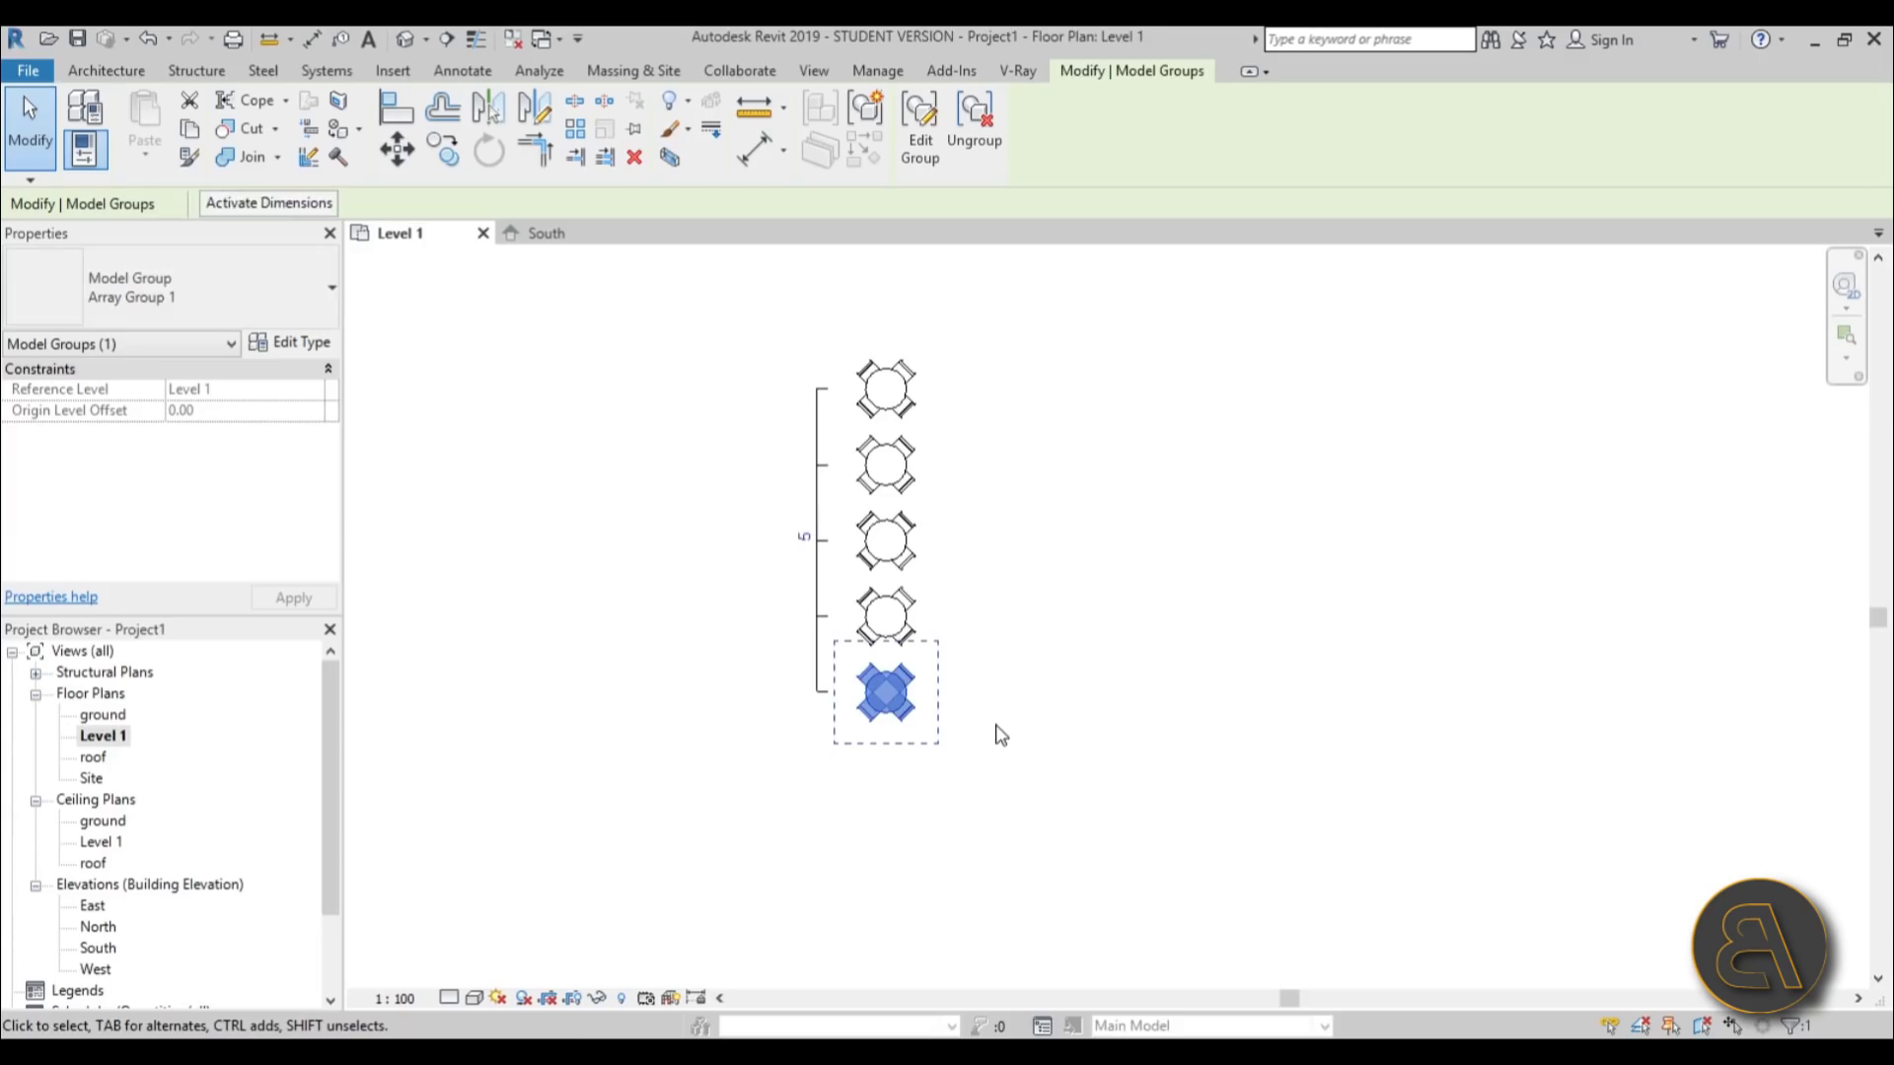
pyautogui.click(1047, 572)
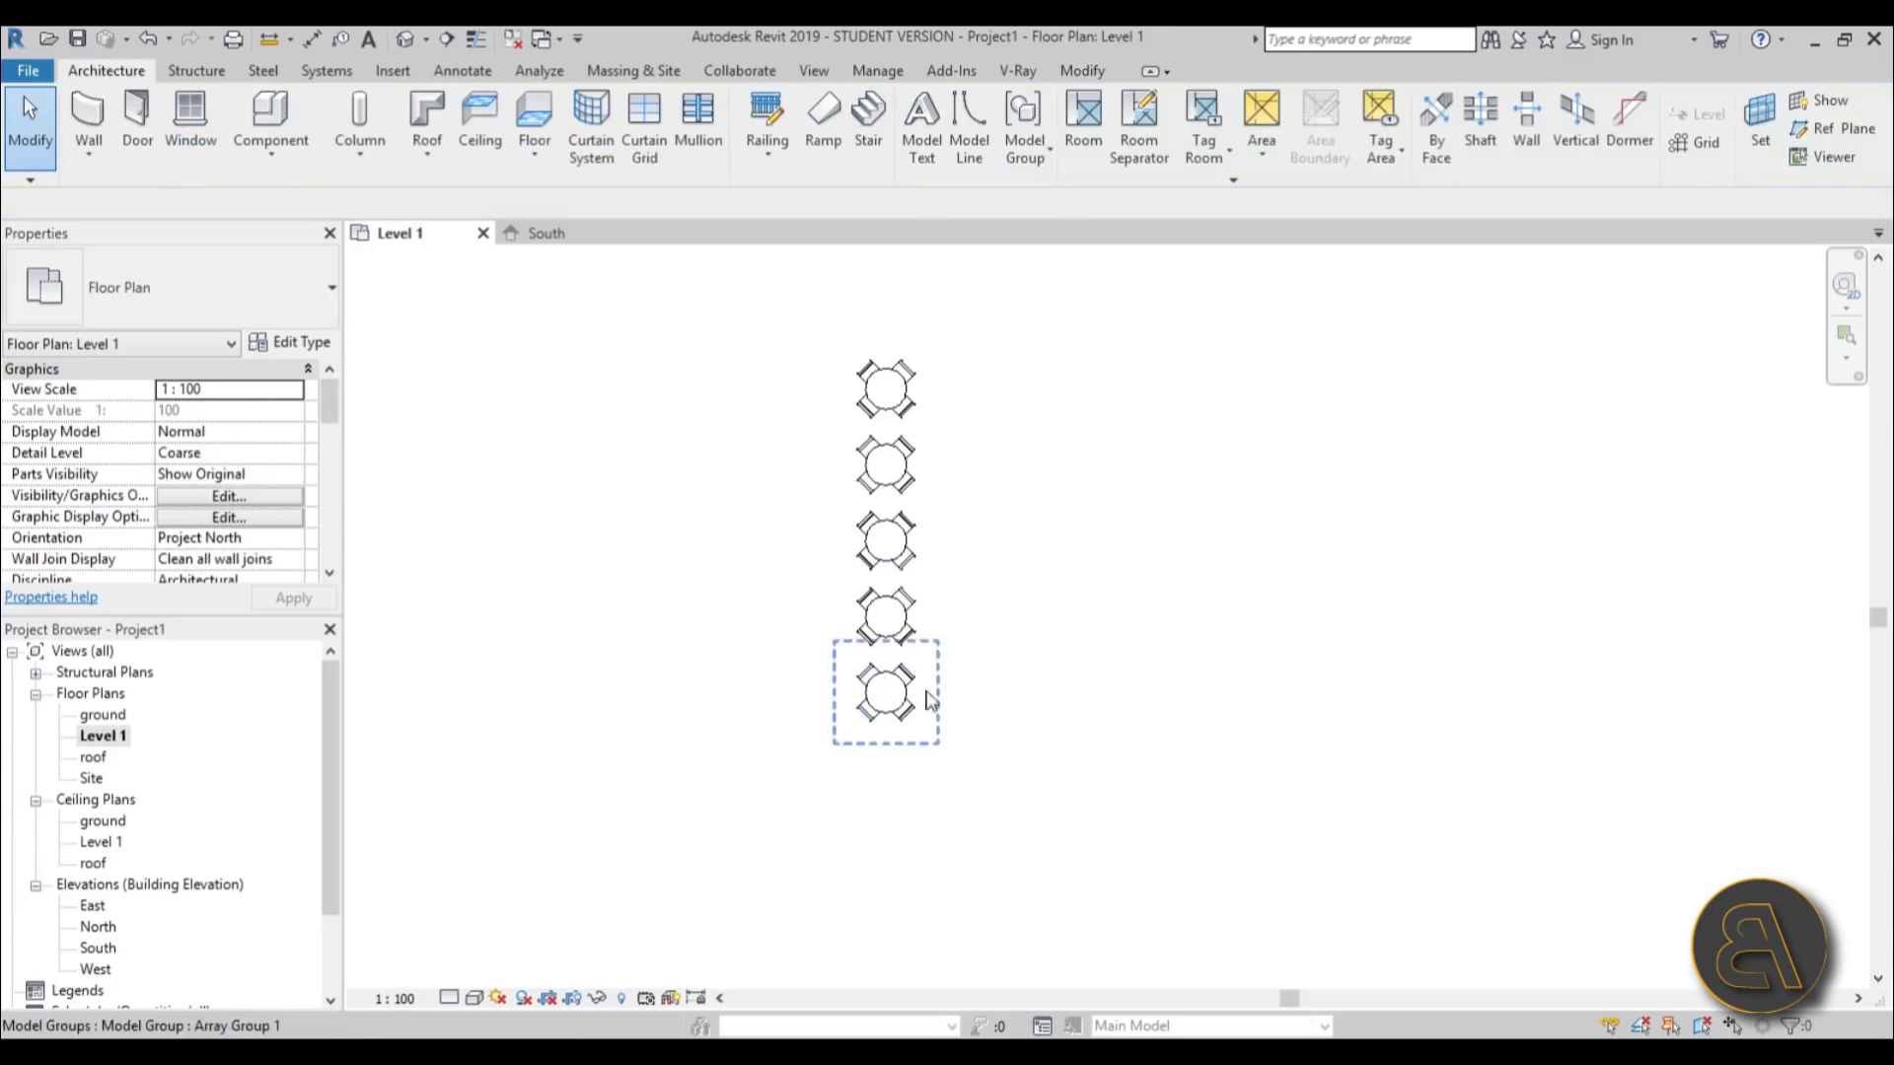
pyautogui.scroll(-1, 1073, 641)
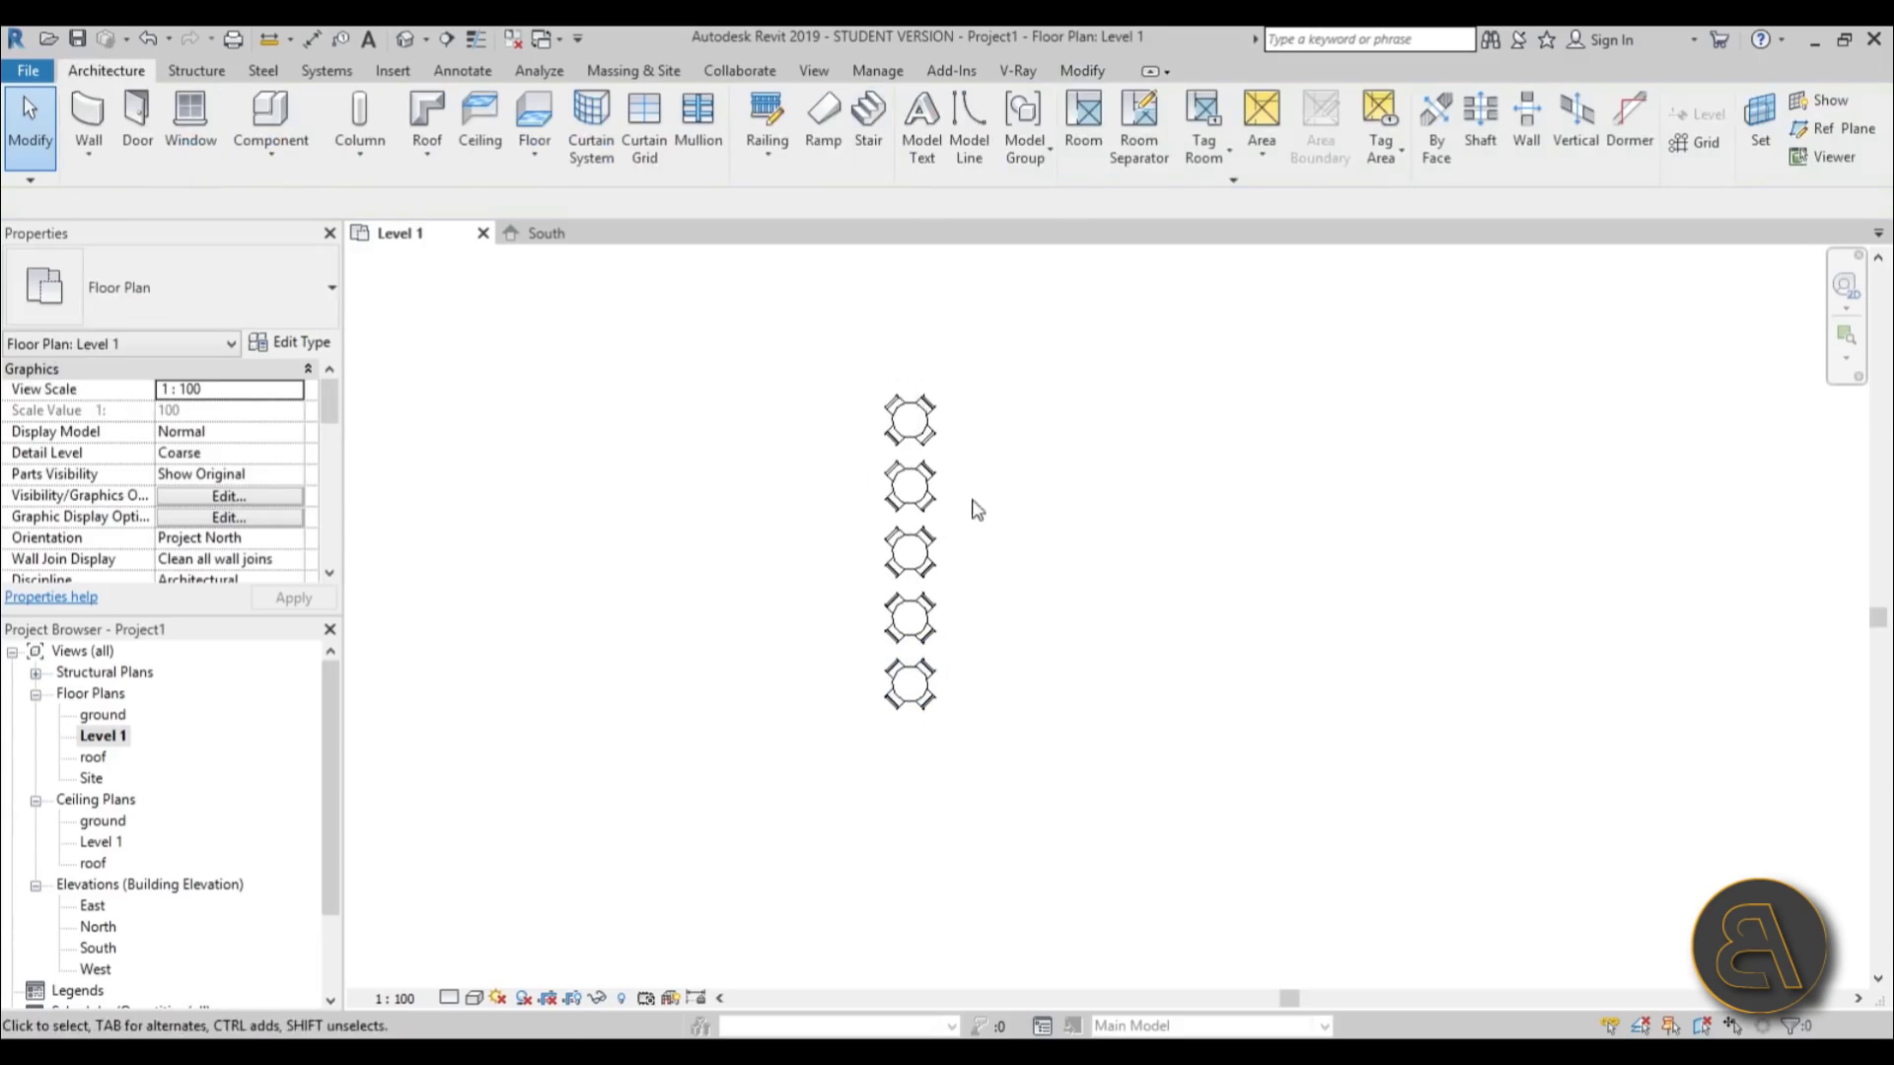
pyautogui.scroll(3, 962, 532)
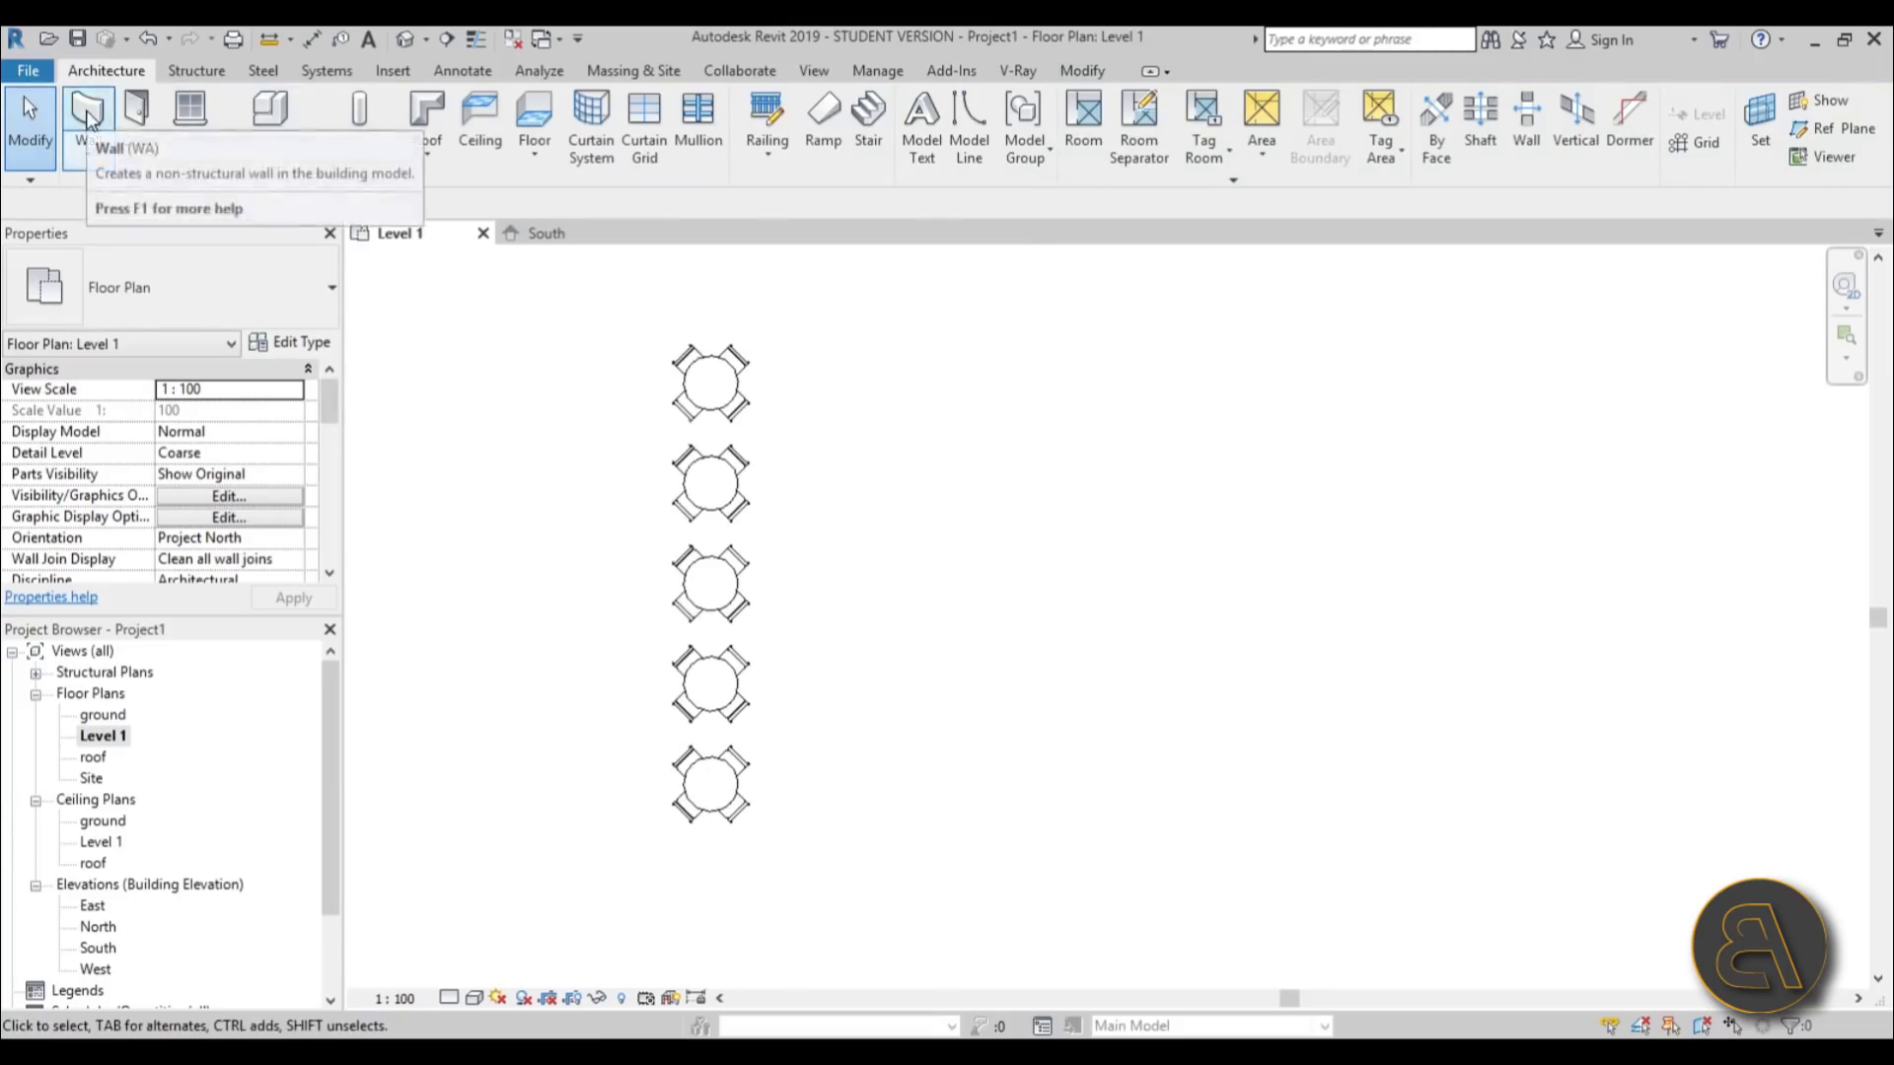
# - Draw a rectangle of Generic - 90mm Brick walls around the five tables
pyautogui.press('w')
pyautogui.press('a')
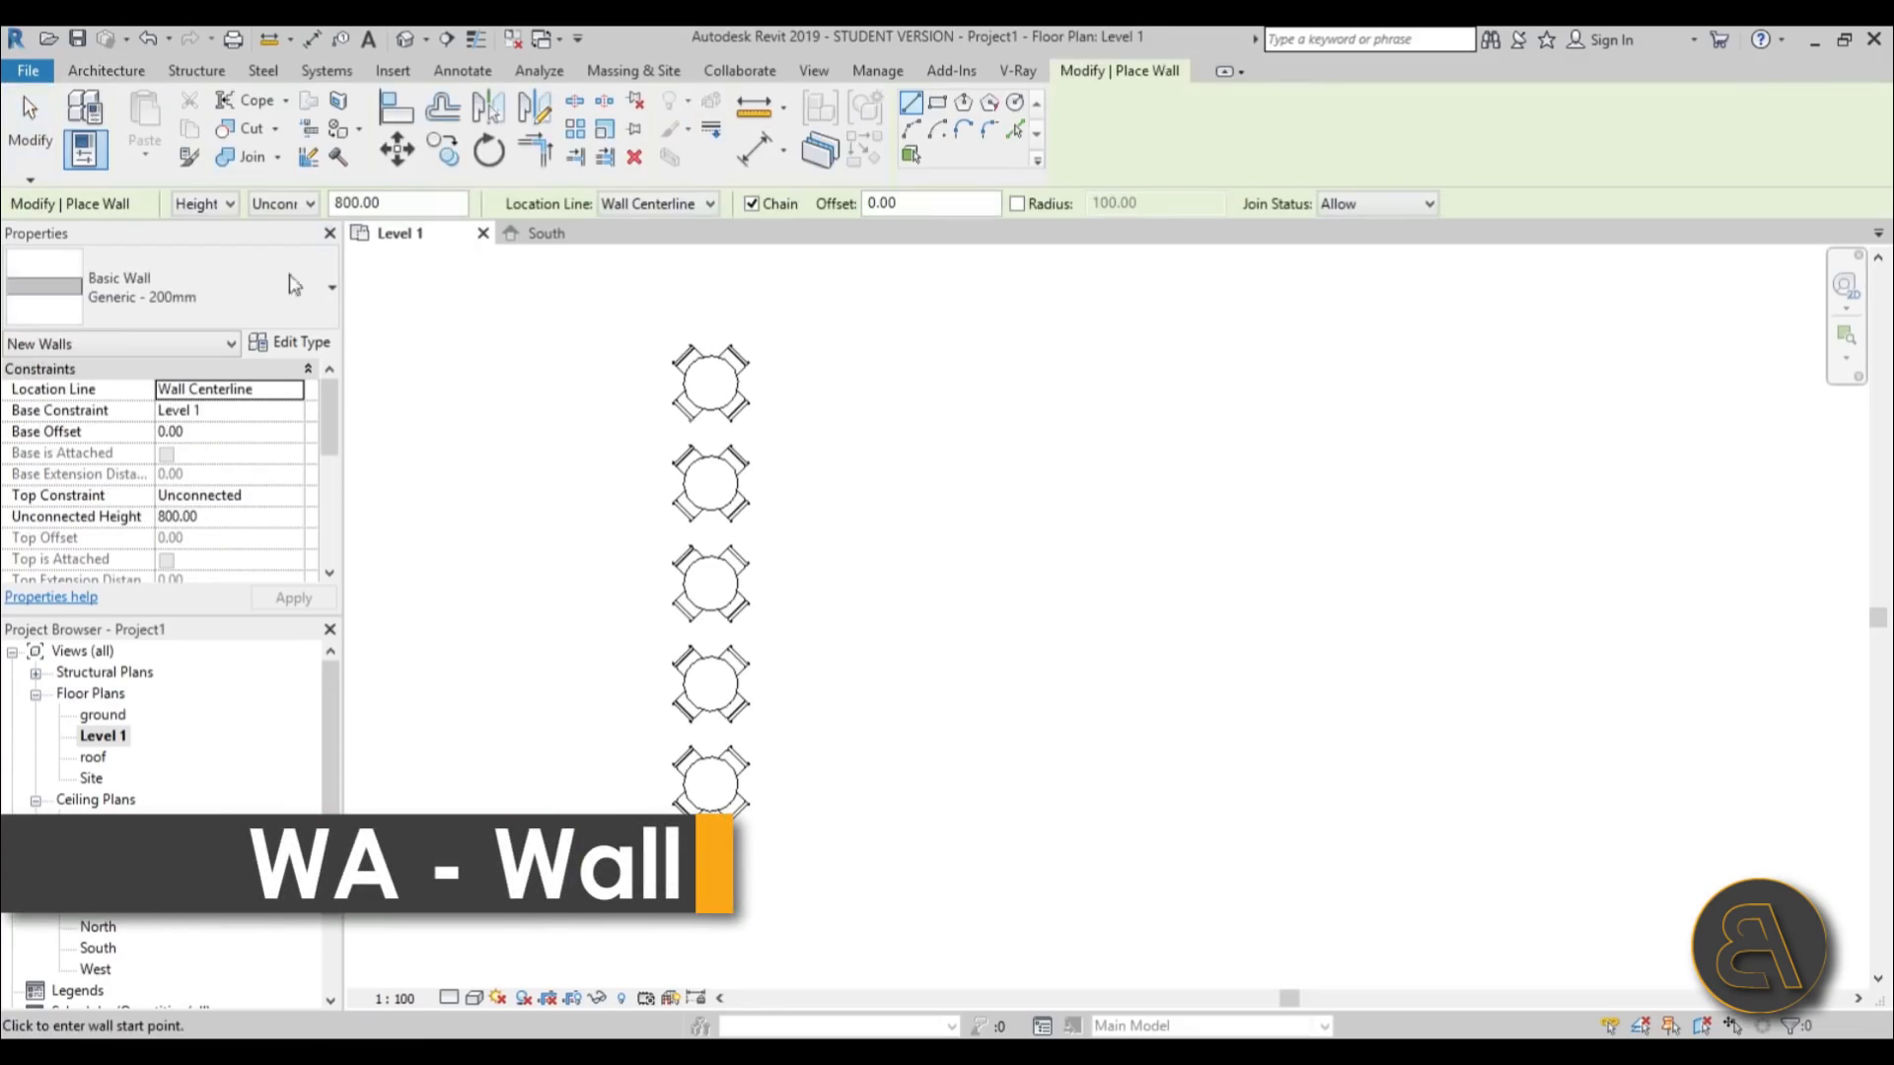
pyautogui.click(127, 298)
pyautogui.scroll(3, 210, 549)
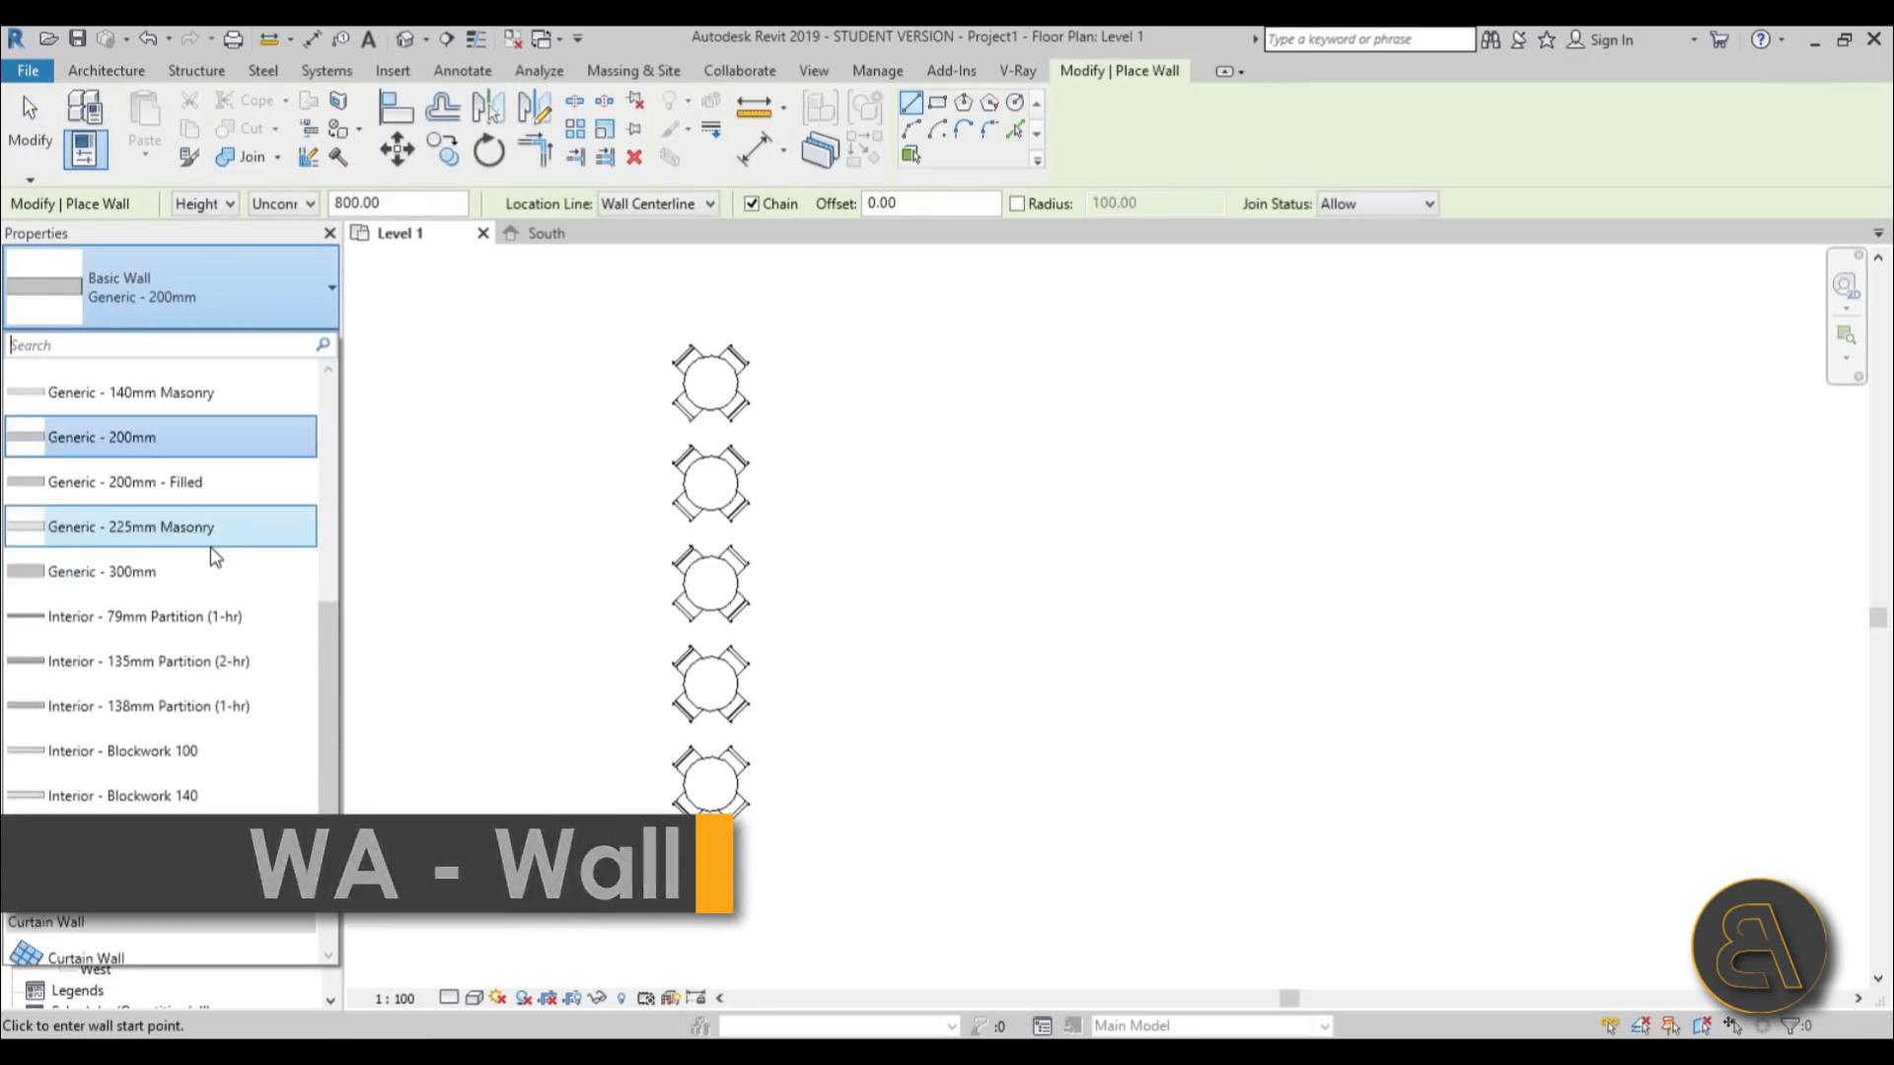
pyautogui.click(68, 409)
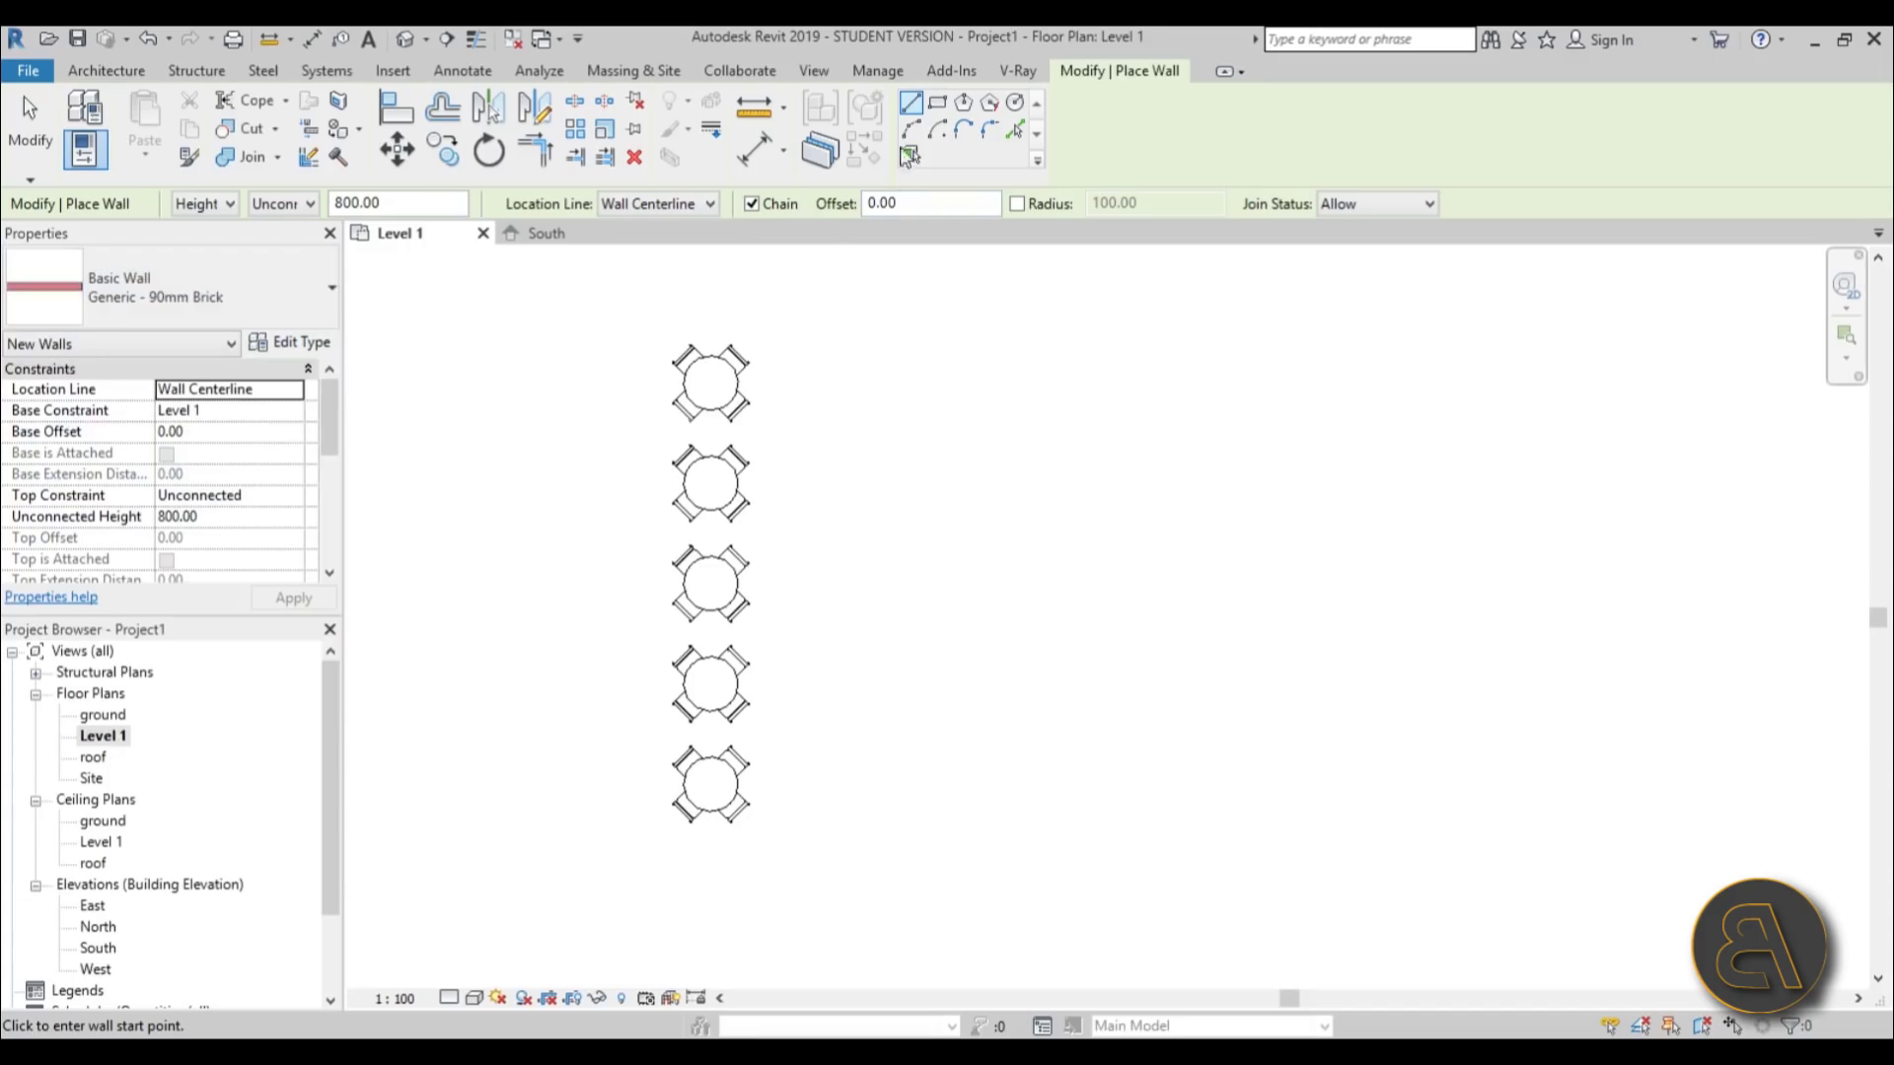
pyautogui.click(937, 102)
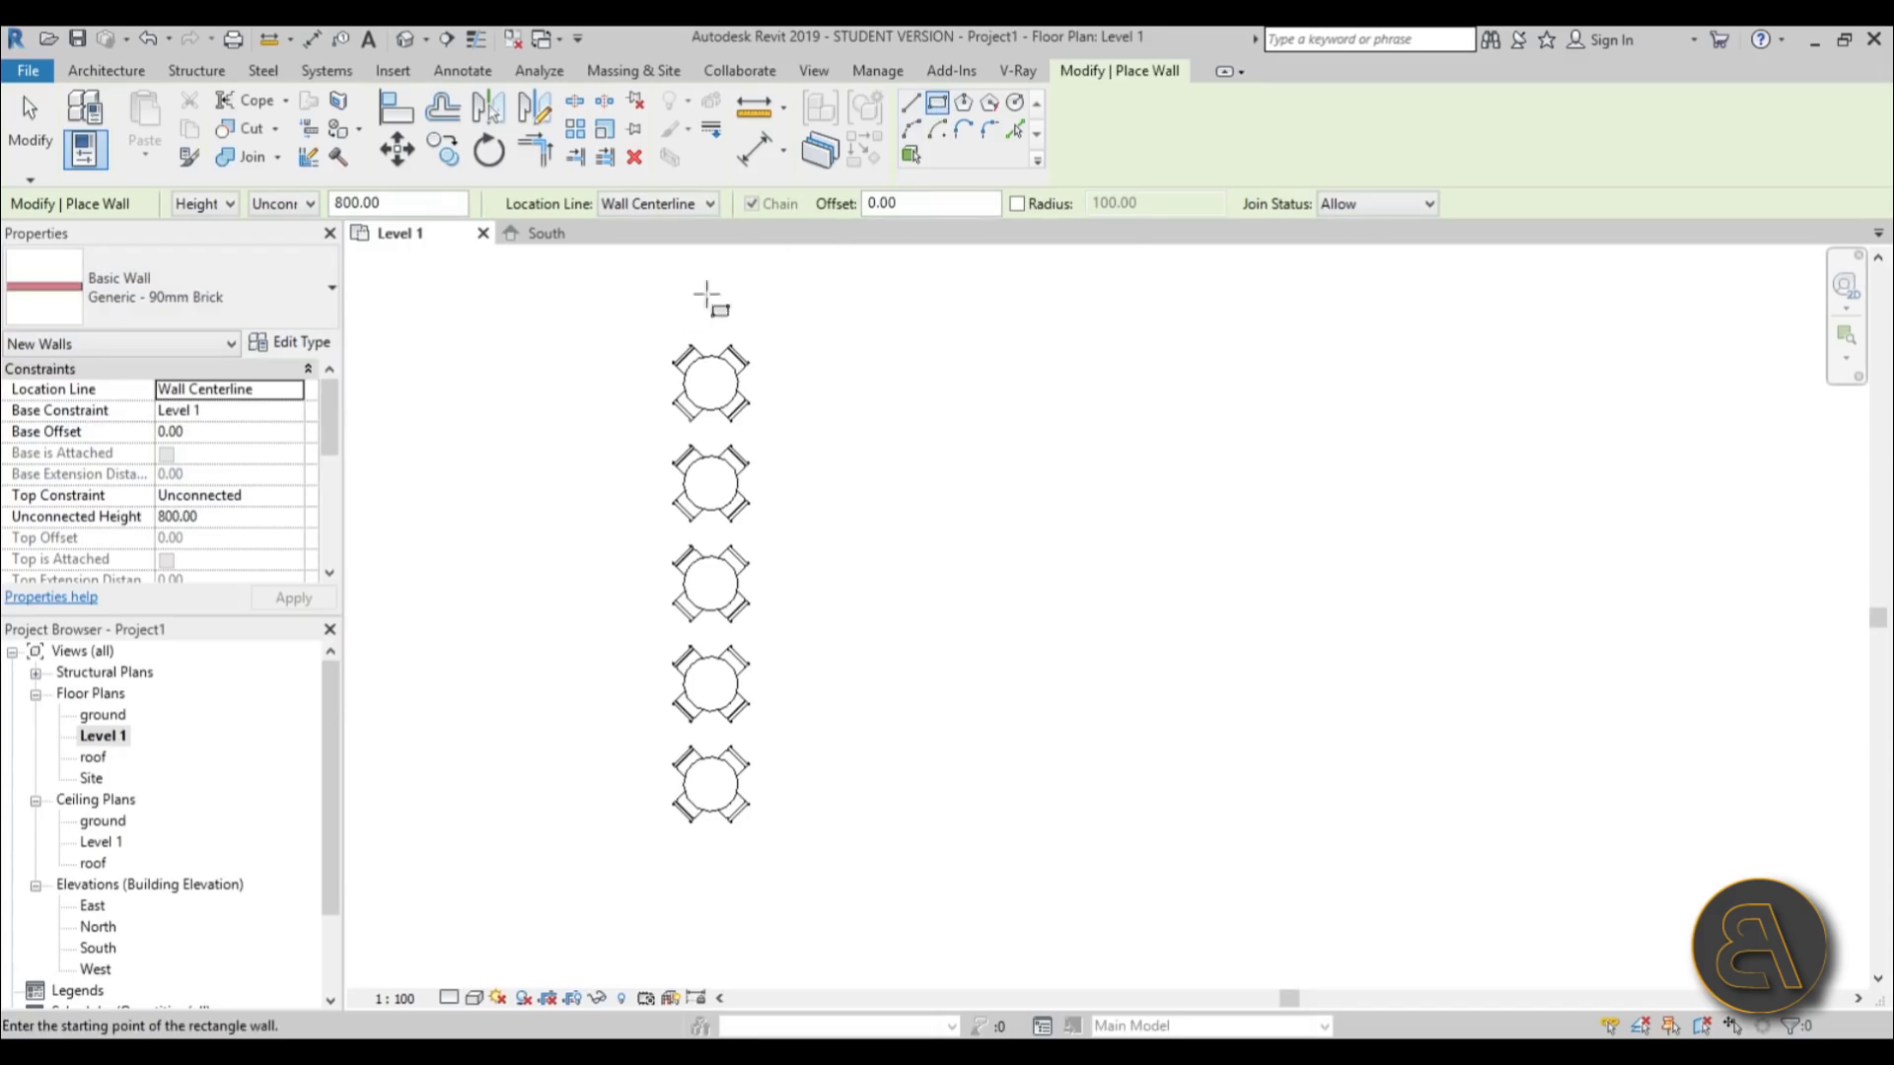
pyautogui.click(651, 335)
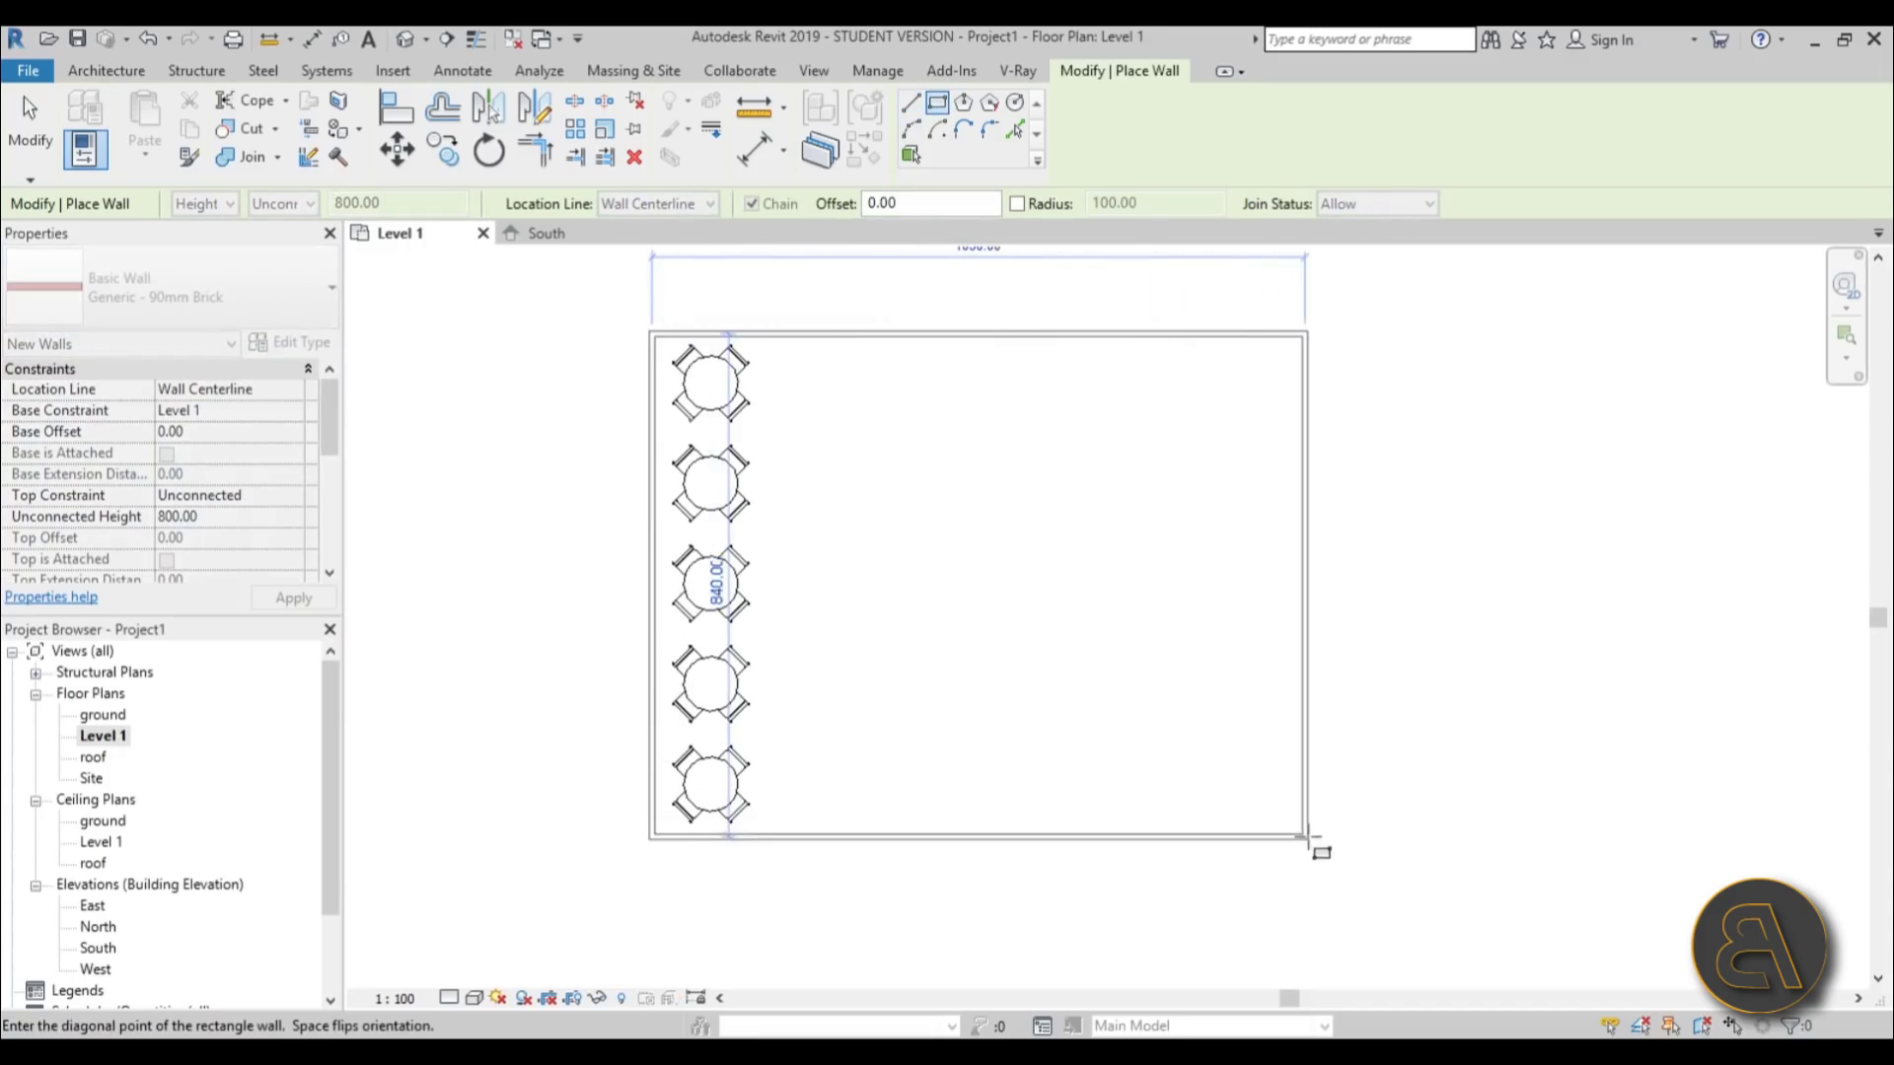
pyautogui.click(1309, 845)
pyautogui.press('Escape')
# - Nudge the top wall upward and the left wall leftward to widen the room
pyautogui.click(838, 329)
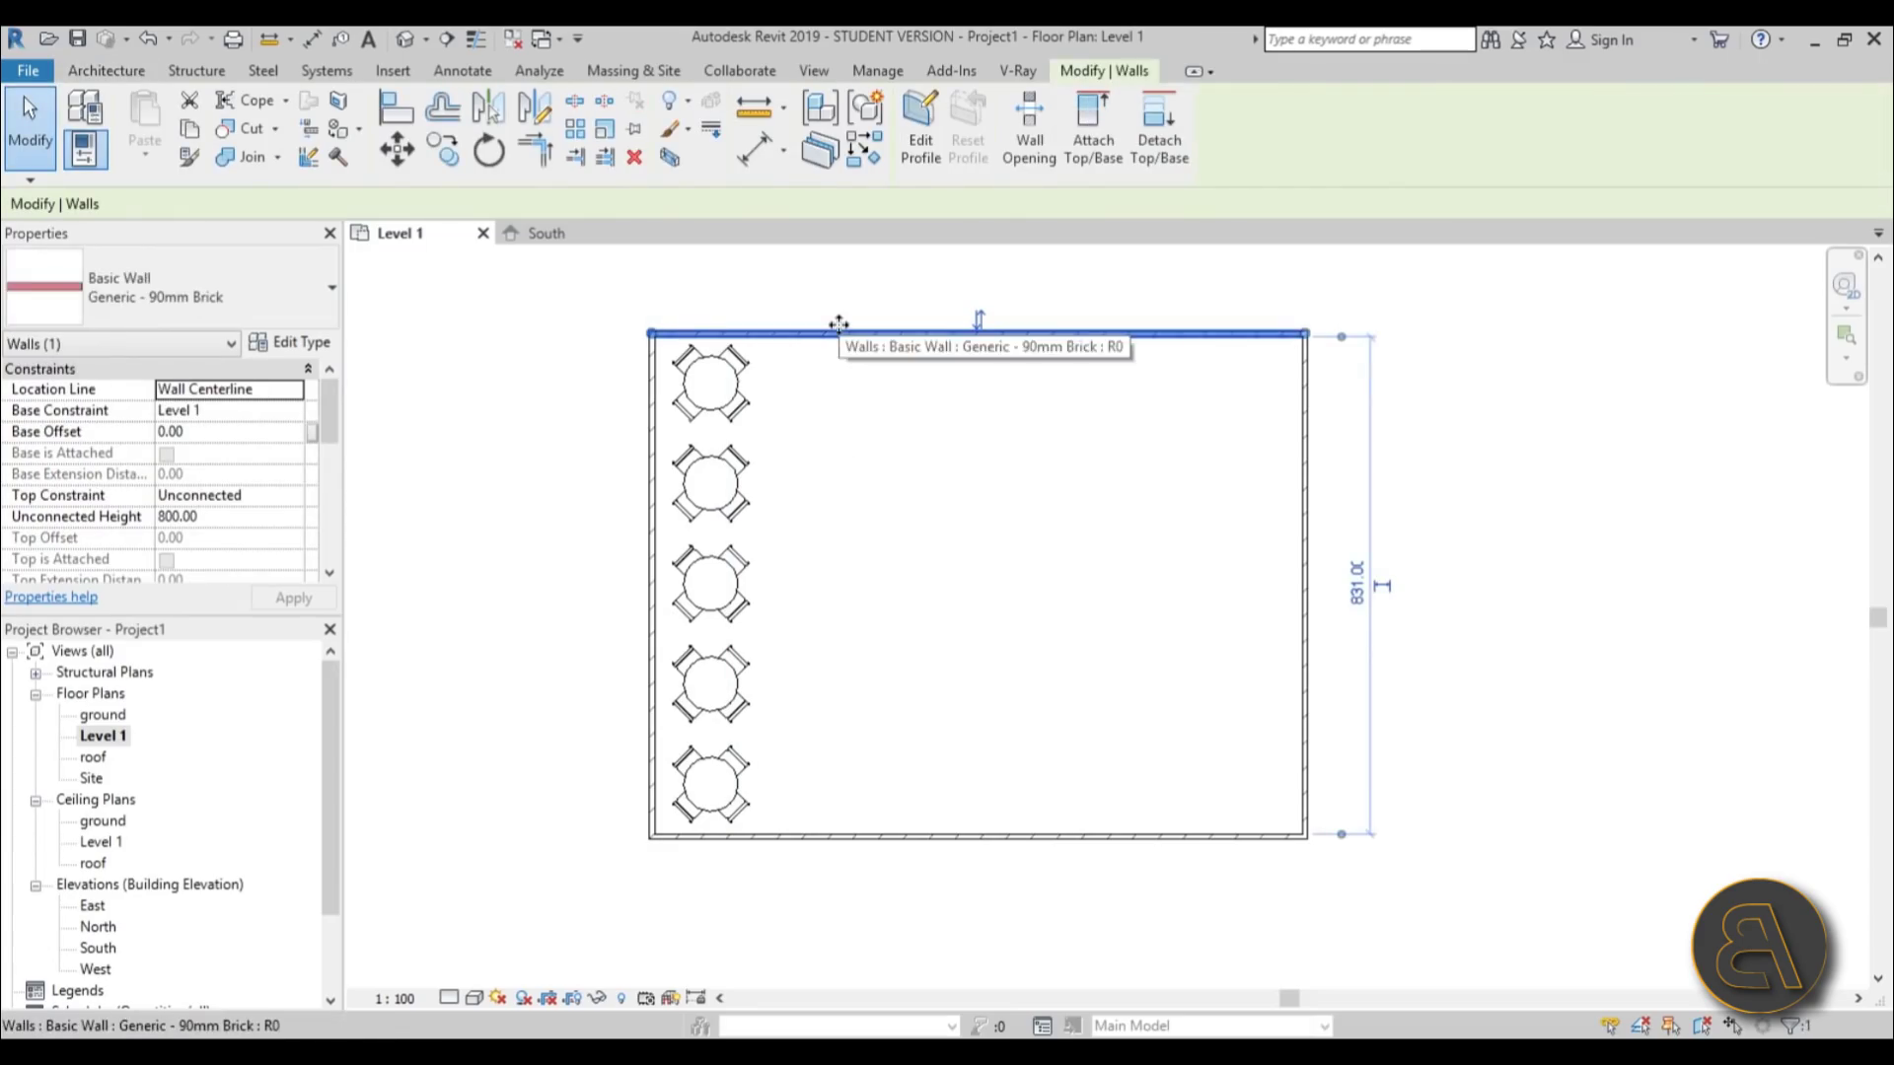
pyautogui.press('Up')
pyautogui.click(963, 827)
pyautogui.click(964, 840)
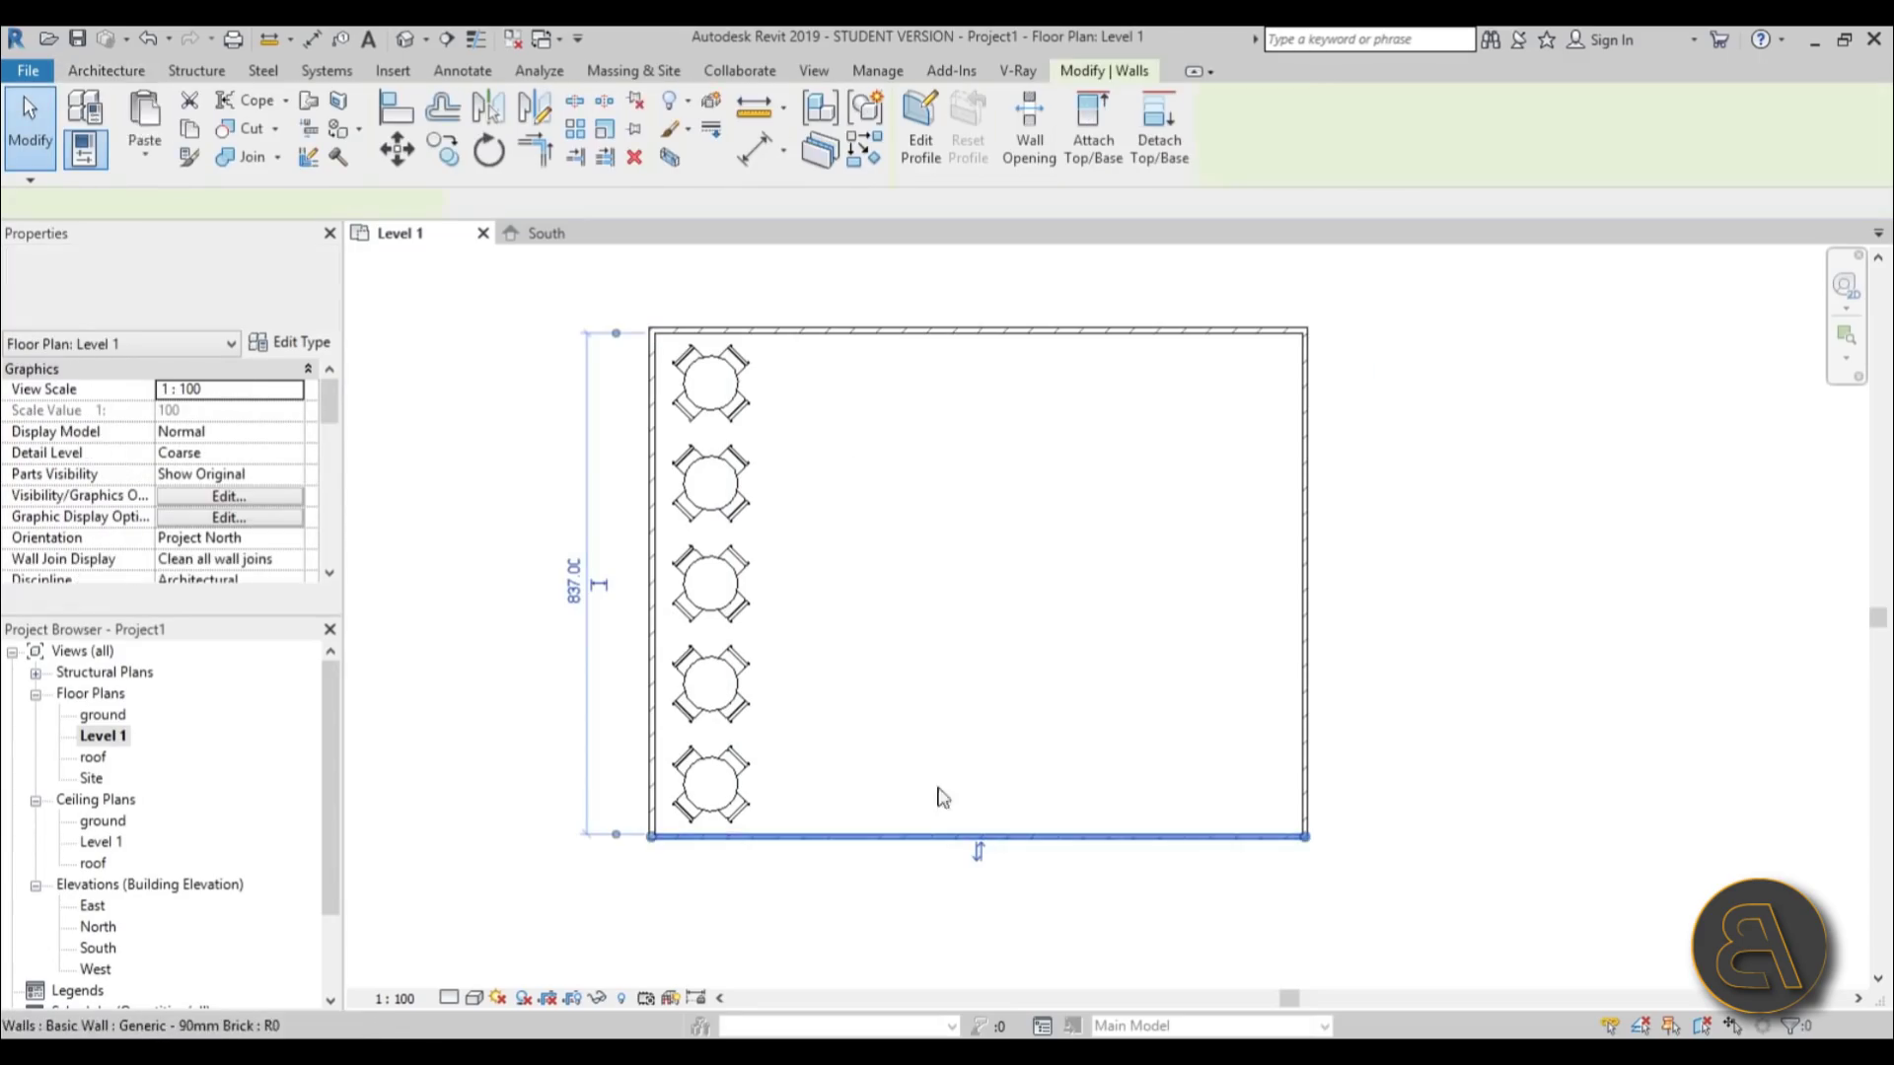
pyautogui.press('Escape')
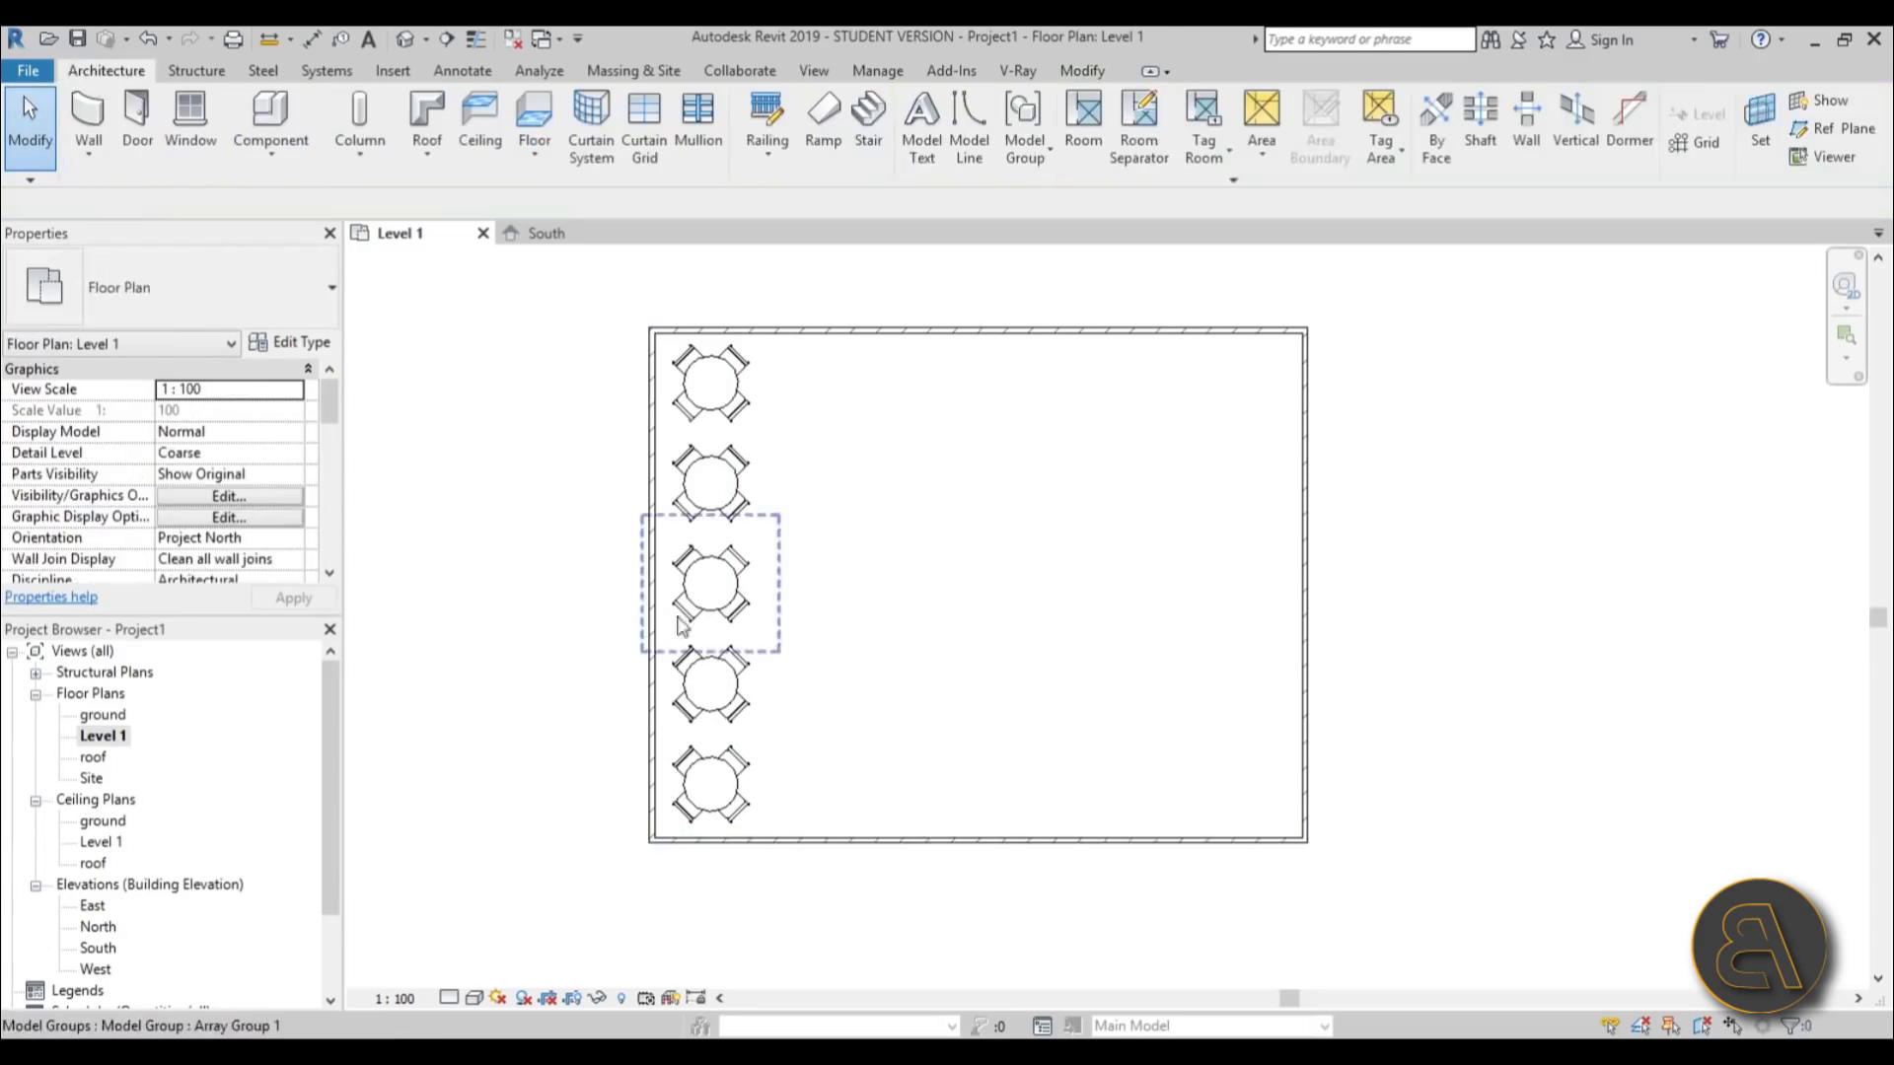
pyautogui.click(654, 592)
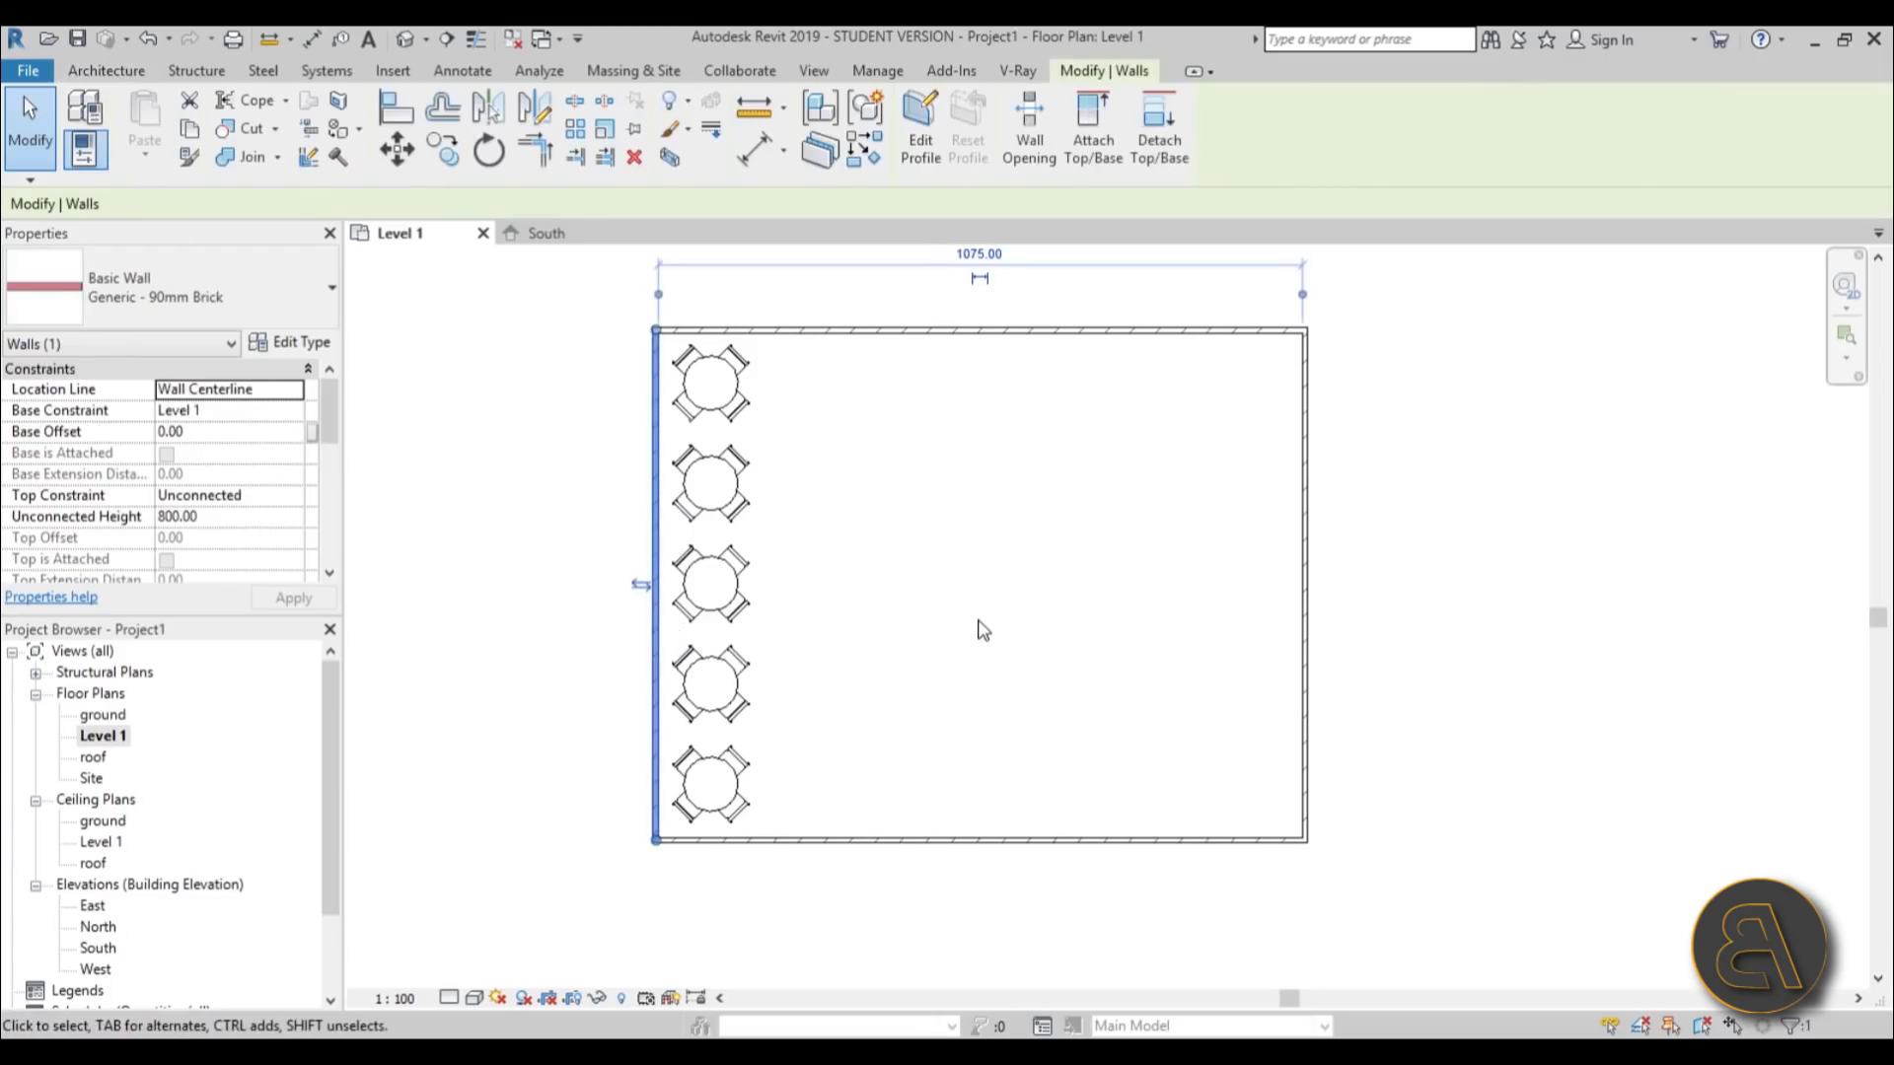
pyautogui.press('Left')
pyautogui.press('Left')
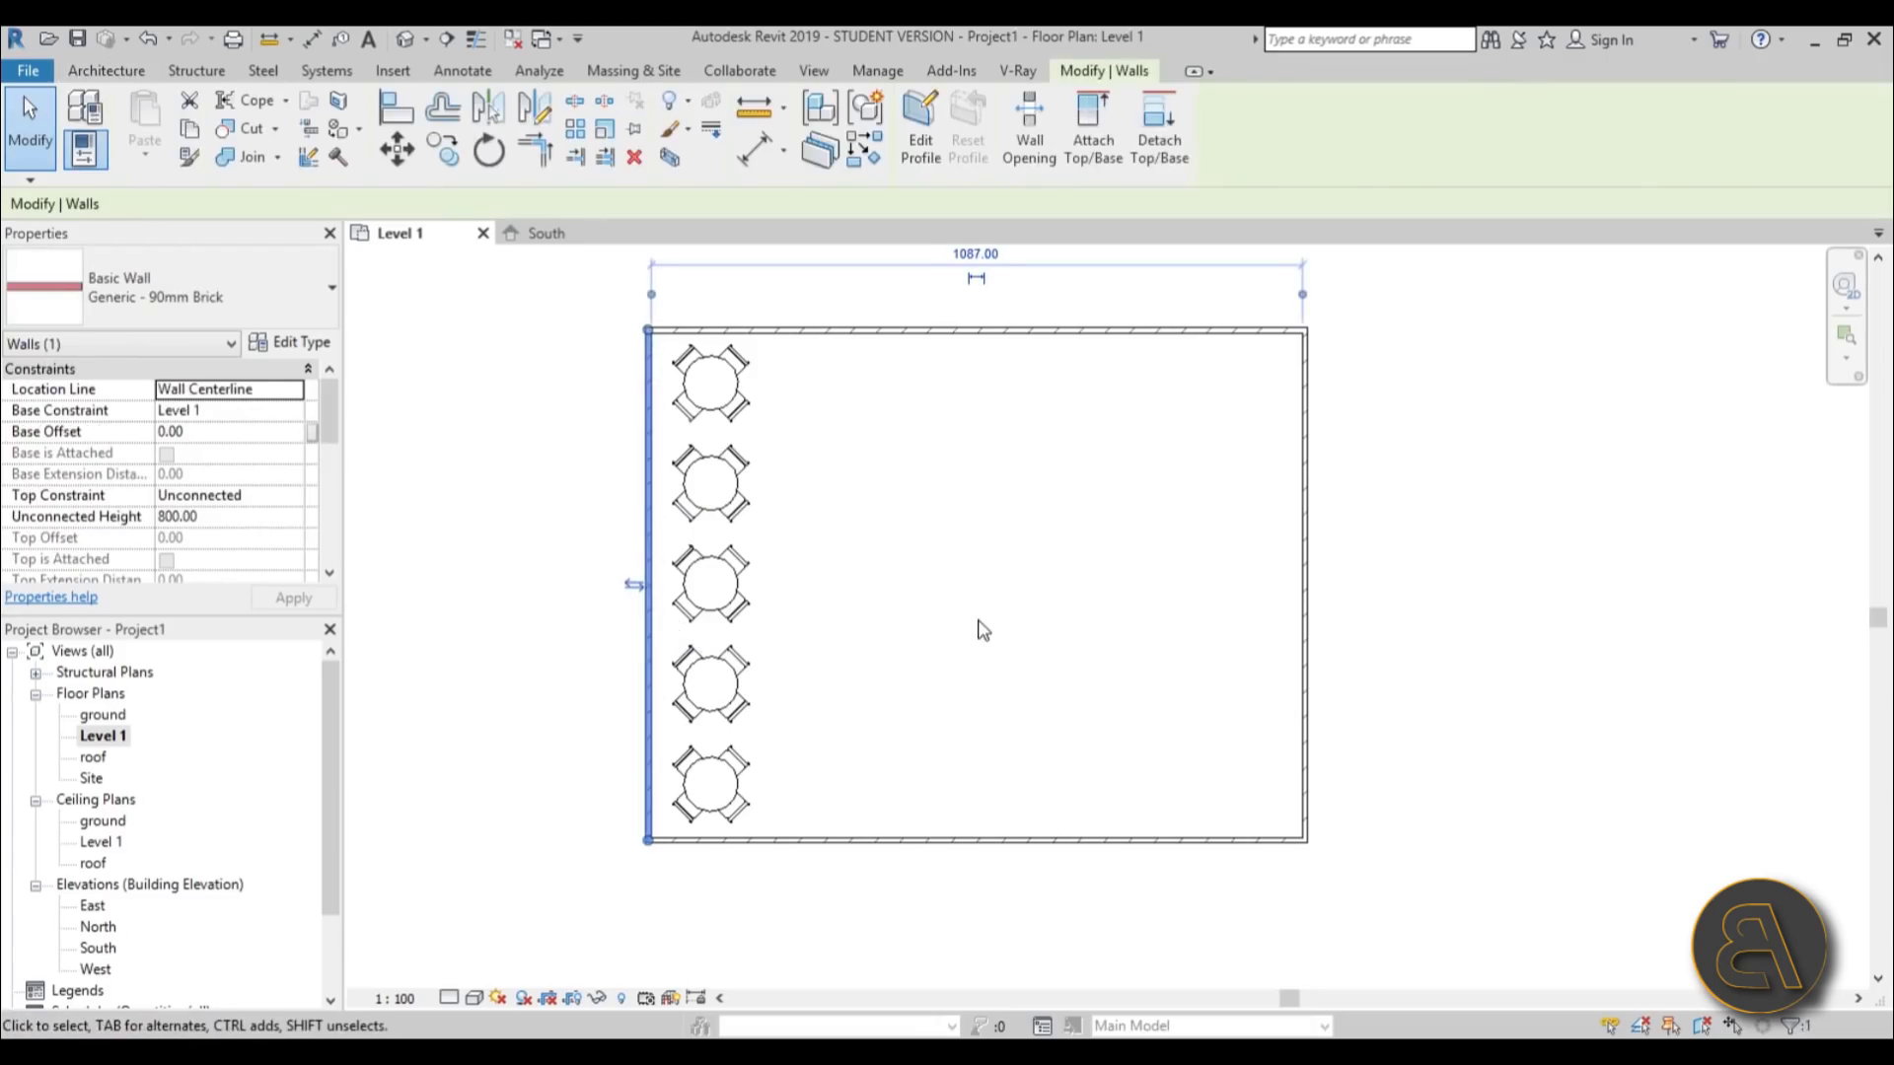
pyautogui.click(1002, 614)
pyautogui.scroll(-3, 1060, 597)
pyautogui.moveTo(1062, 598); pyautogui.dragTo(1032, 521, button='middle')
pyautogui.scroll(1, 996, 511)
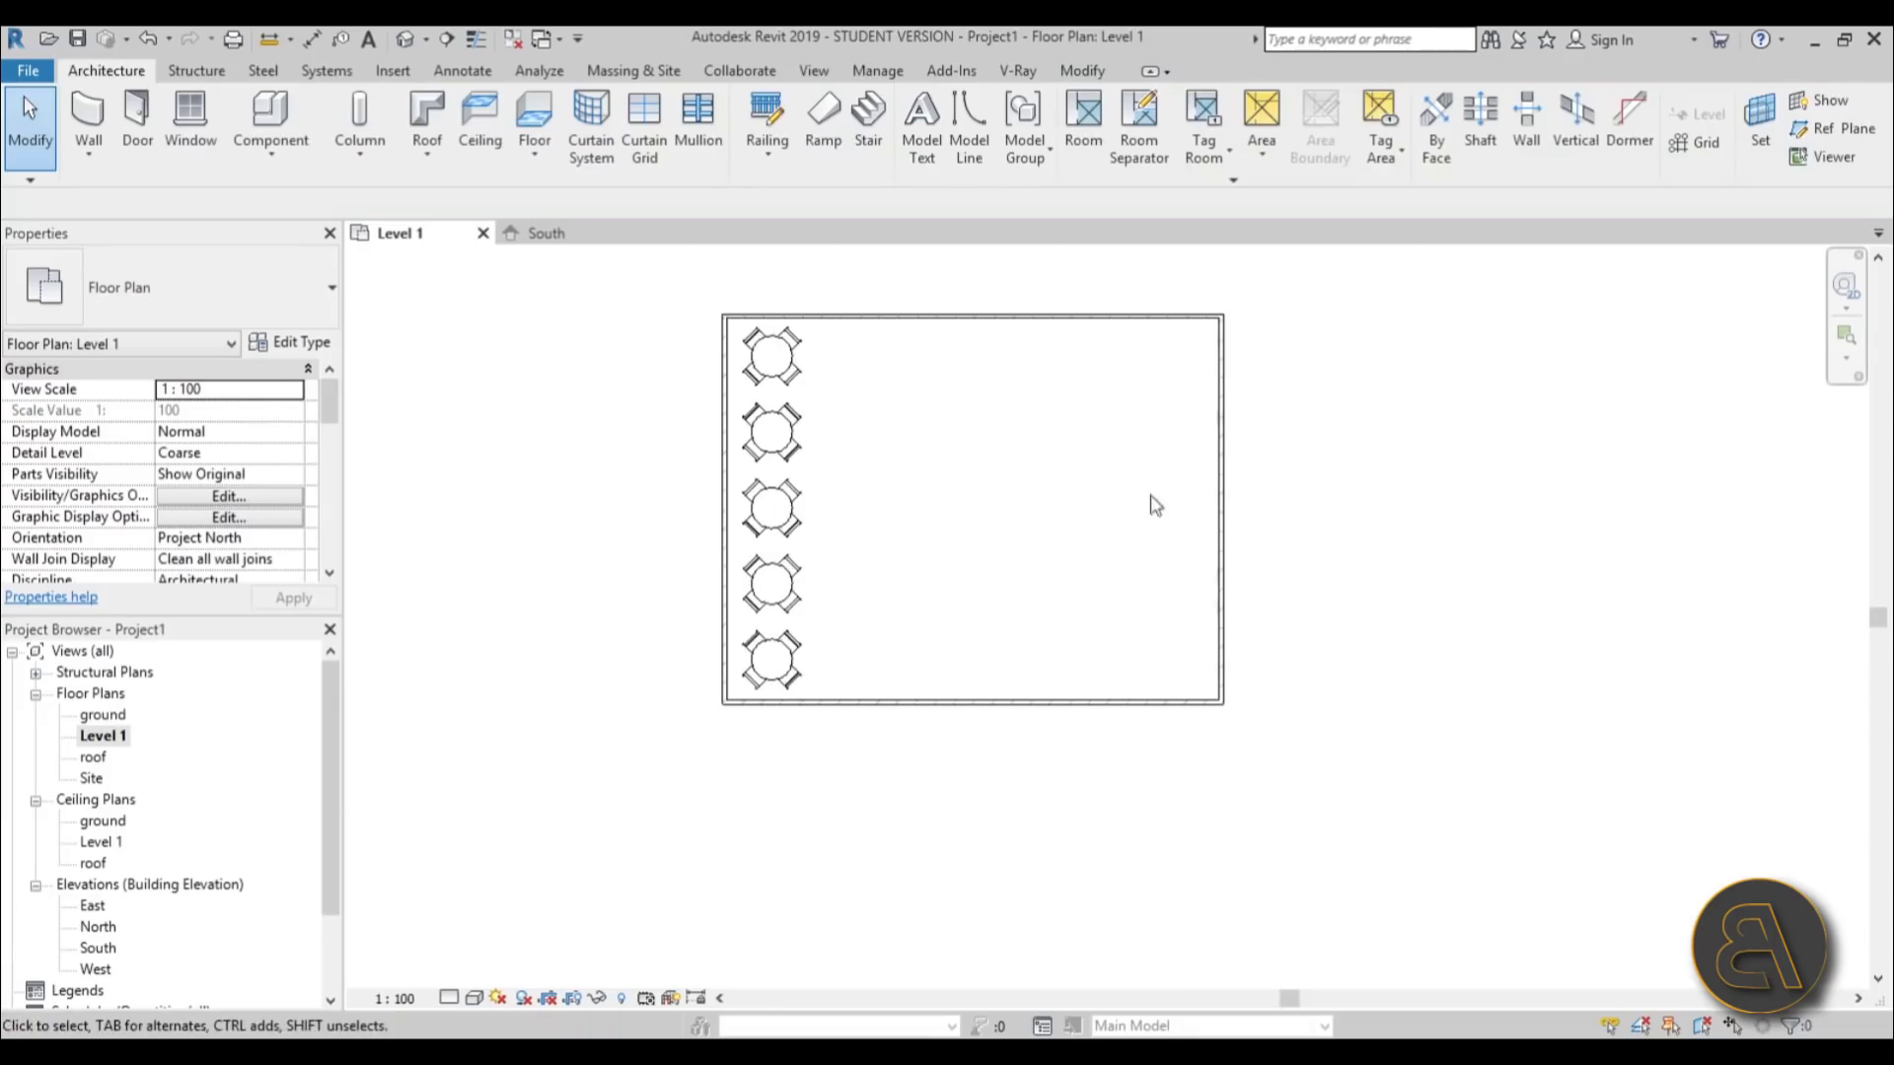
pyautogui.click(1221, 494)
pyautogui.scroll(2, 824, 372)
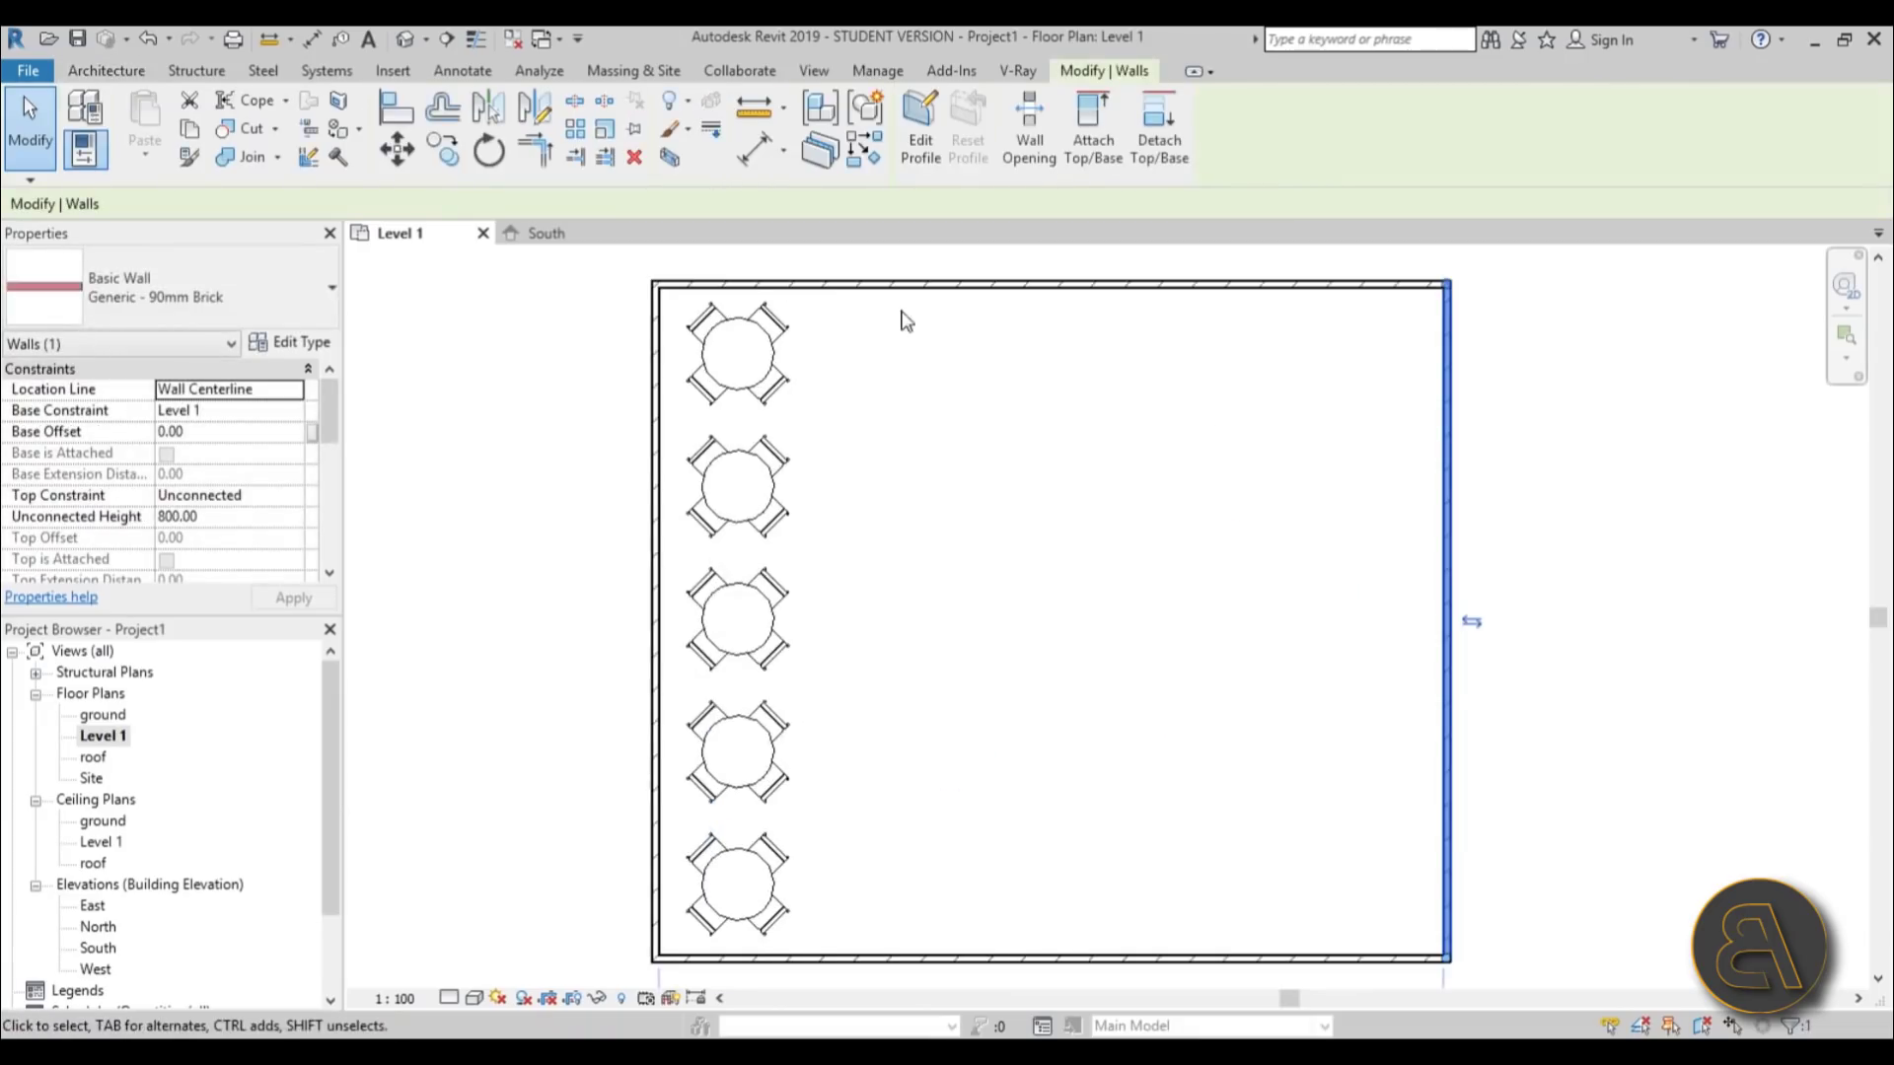
pyautogui.press('Escape')
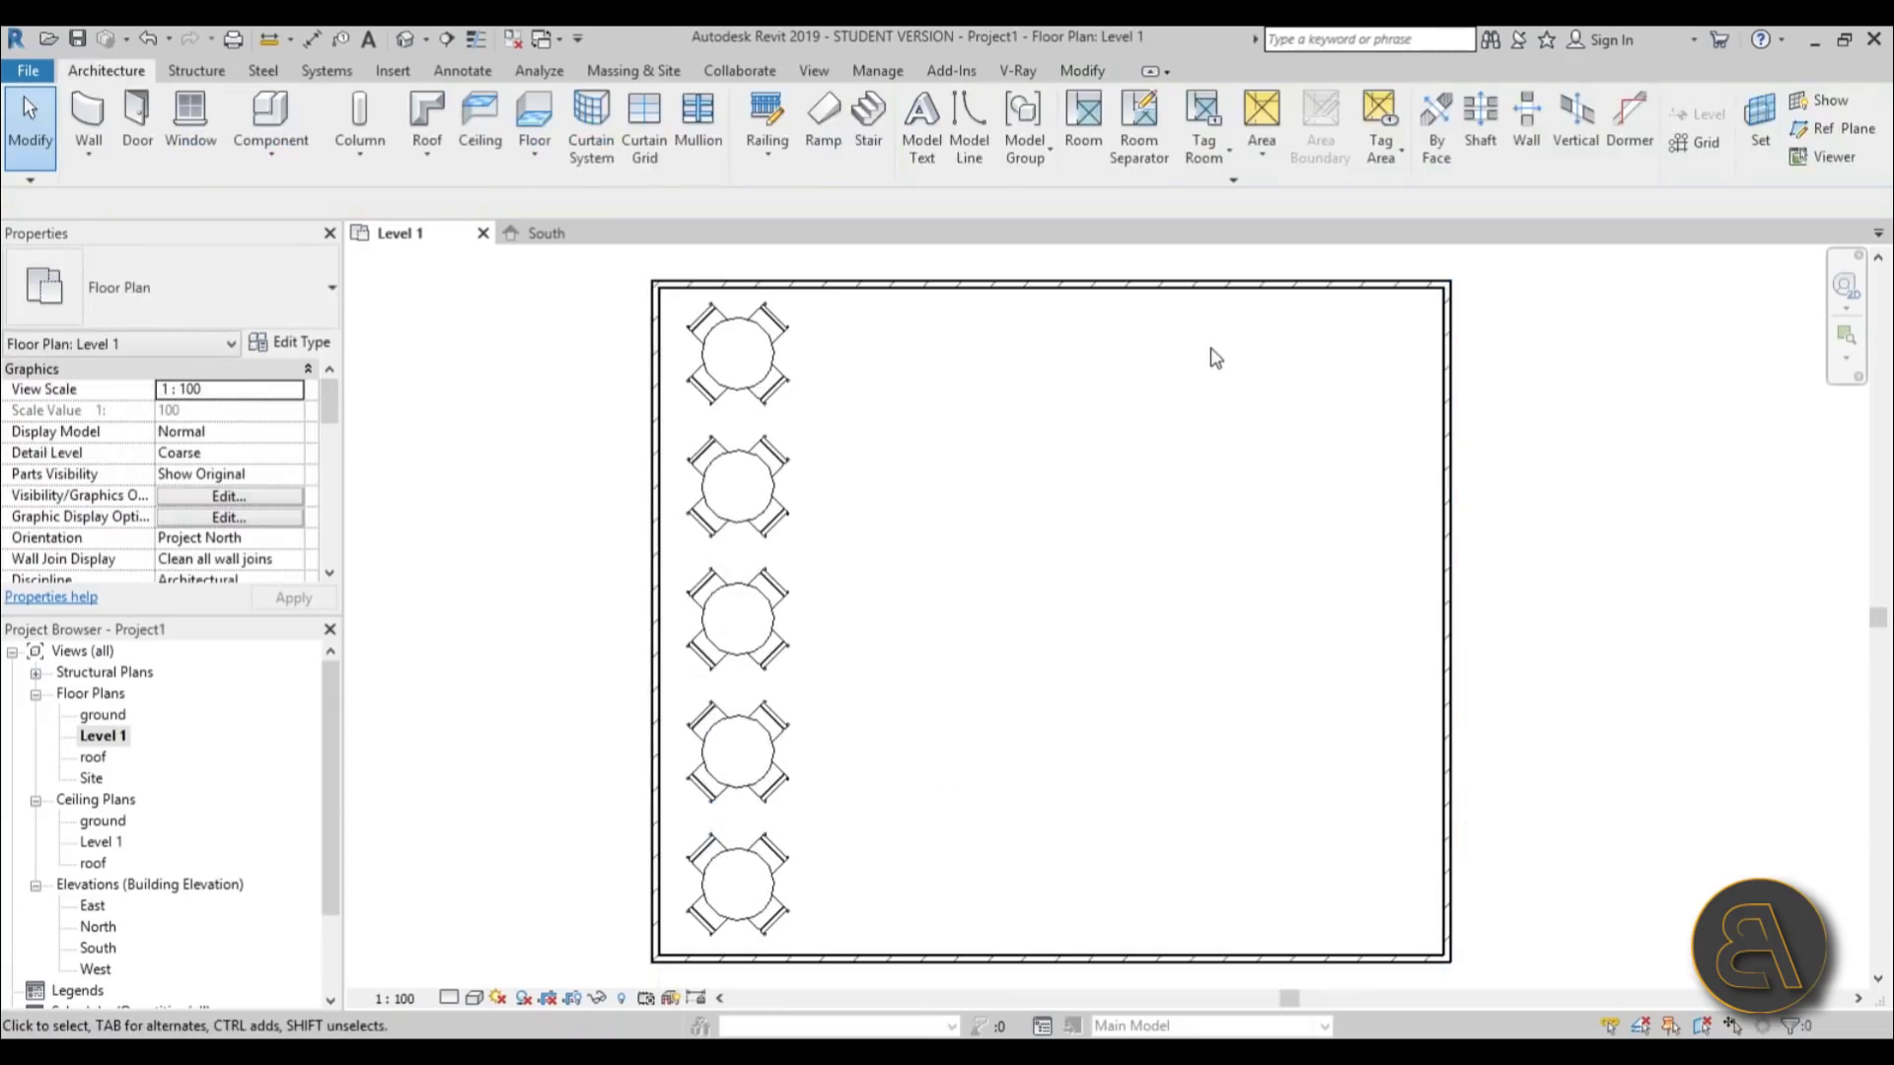
pyautogui.press('w')
pyautogui.press('a')
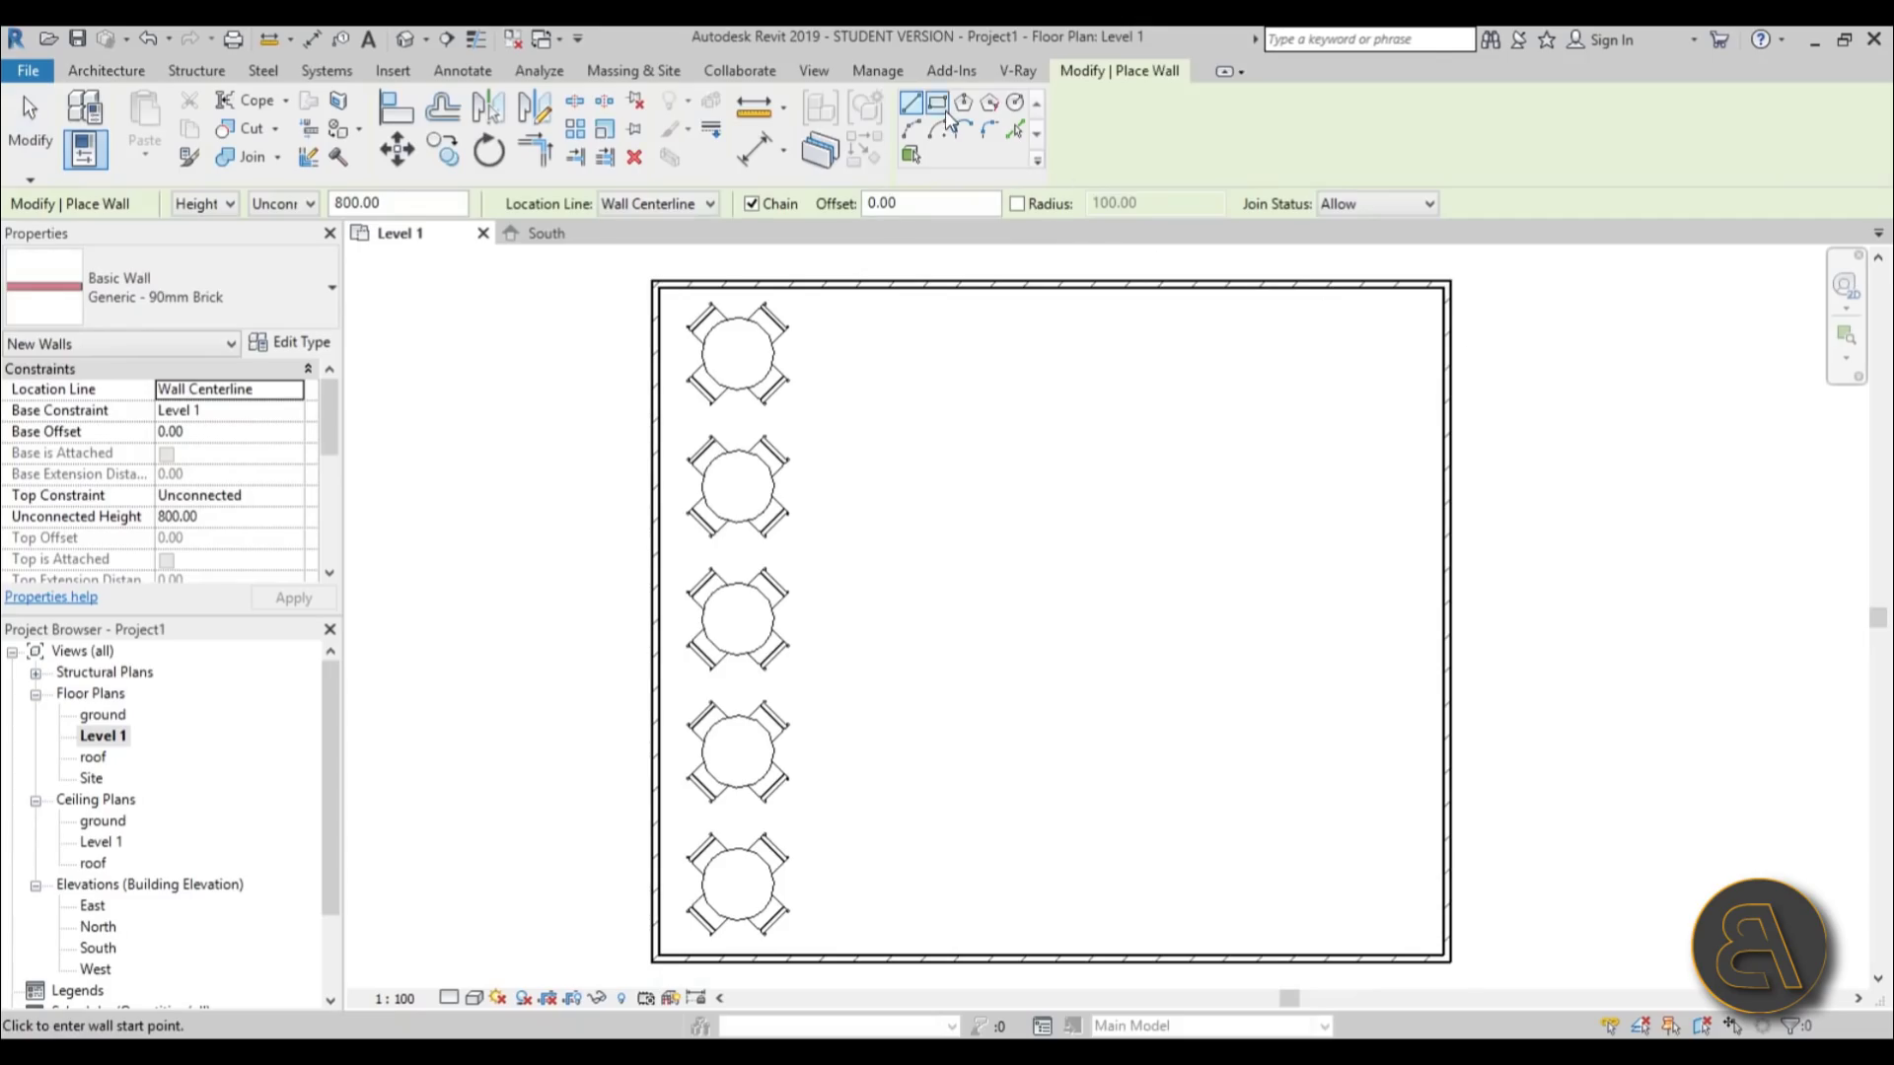
# - Draw a U-shaped inner wall chain from the right wall, across, down and back
pyautogui.click(1438, 392)
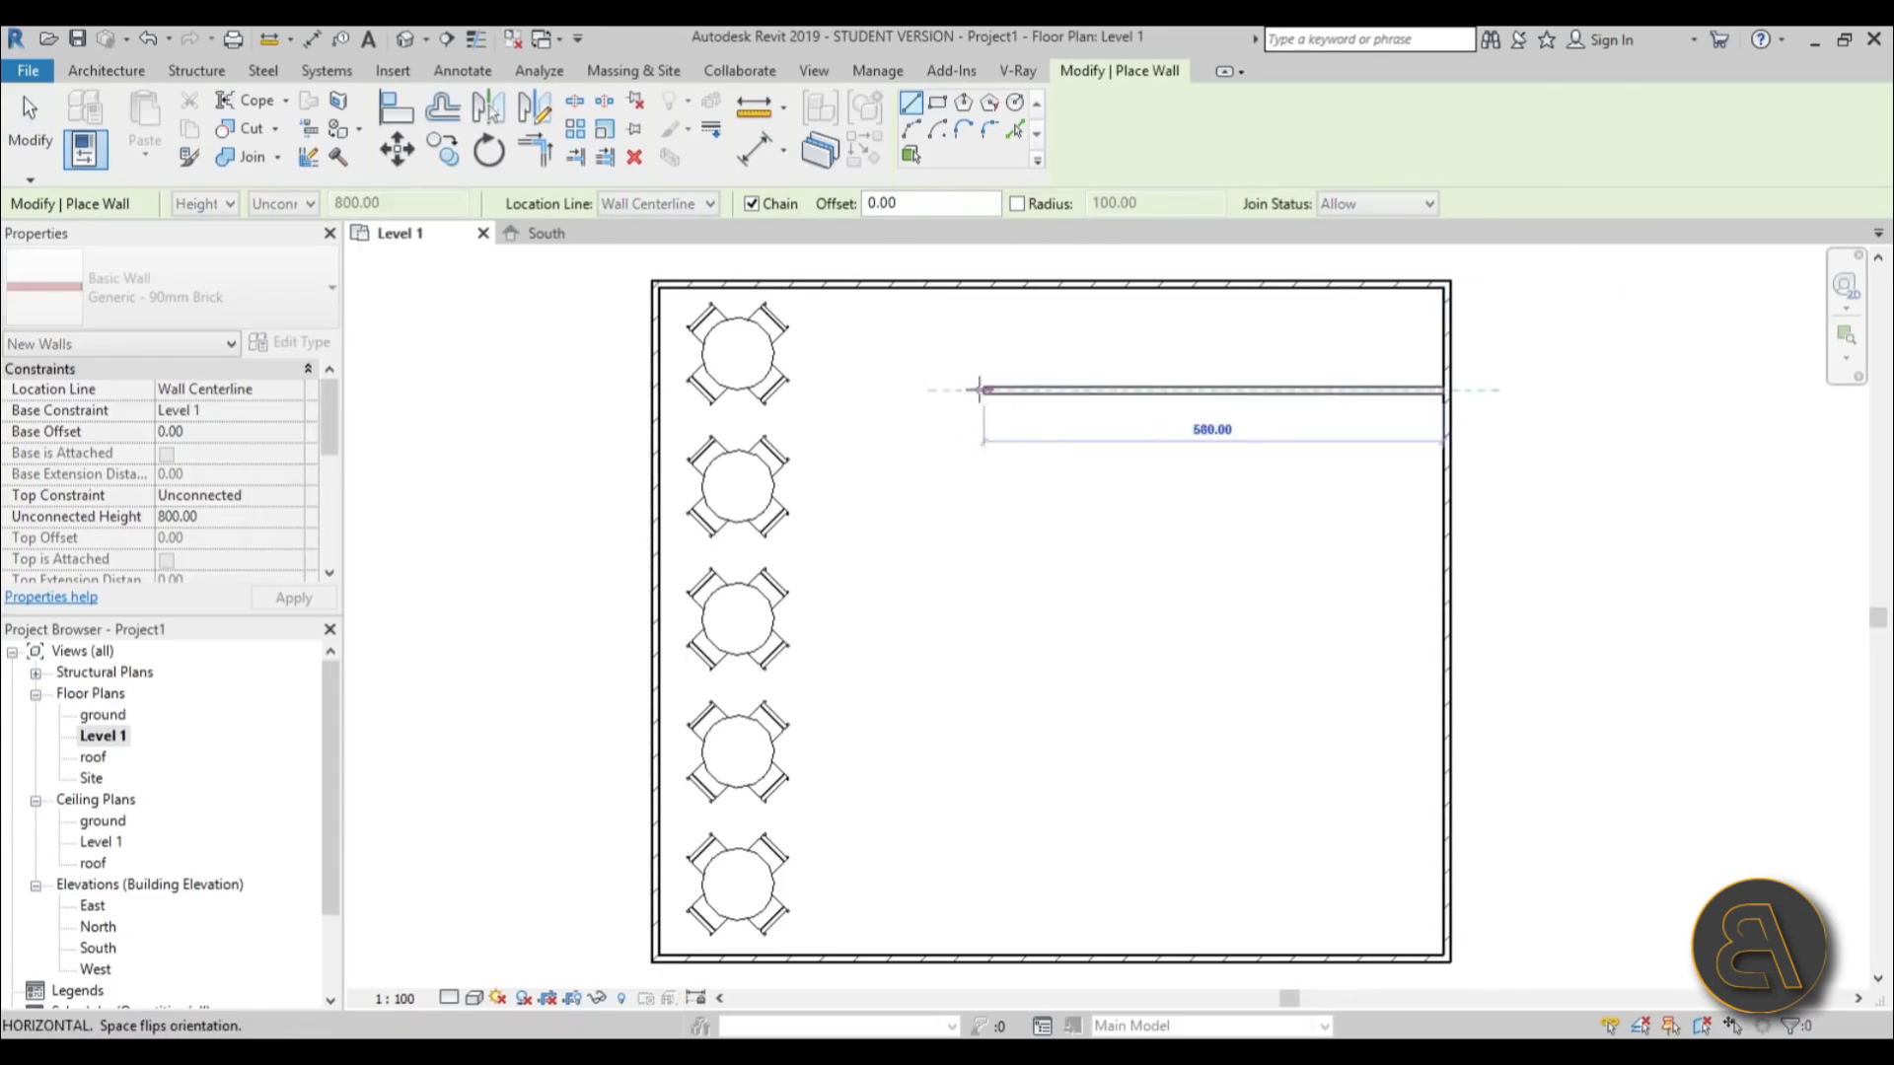
pyautogui.click(864, 393)
pyautogui.click(864, 865)
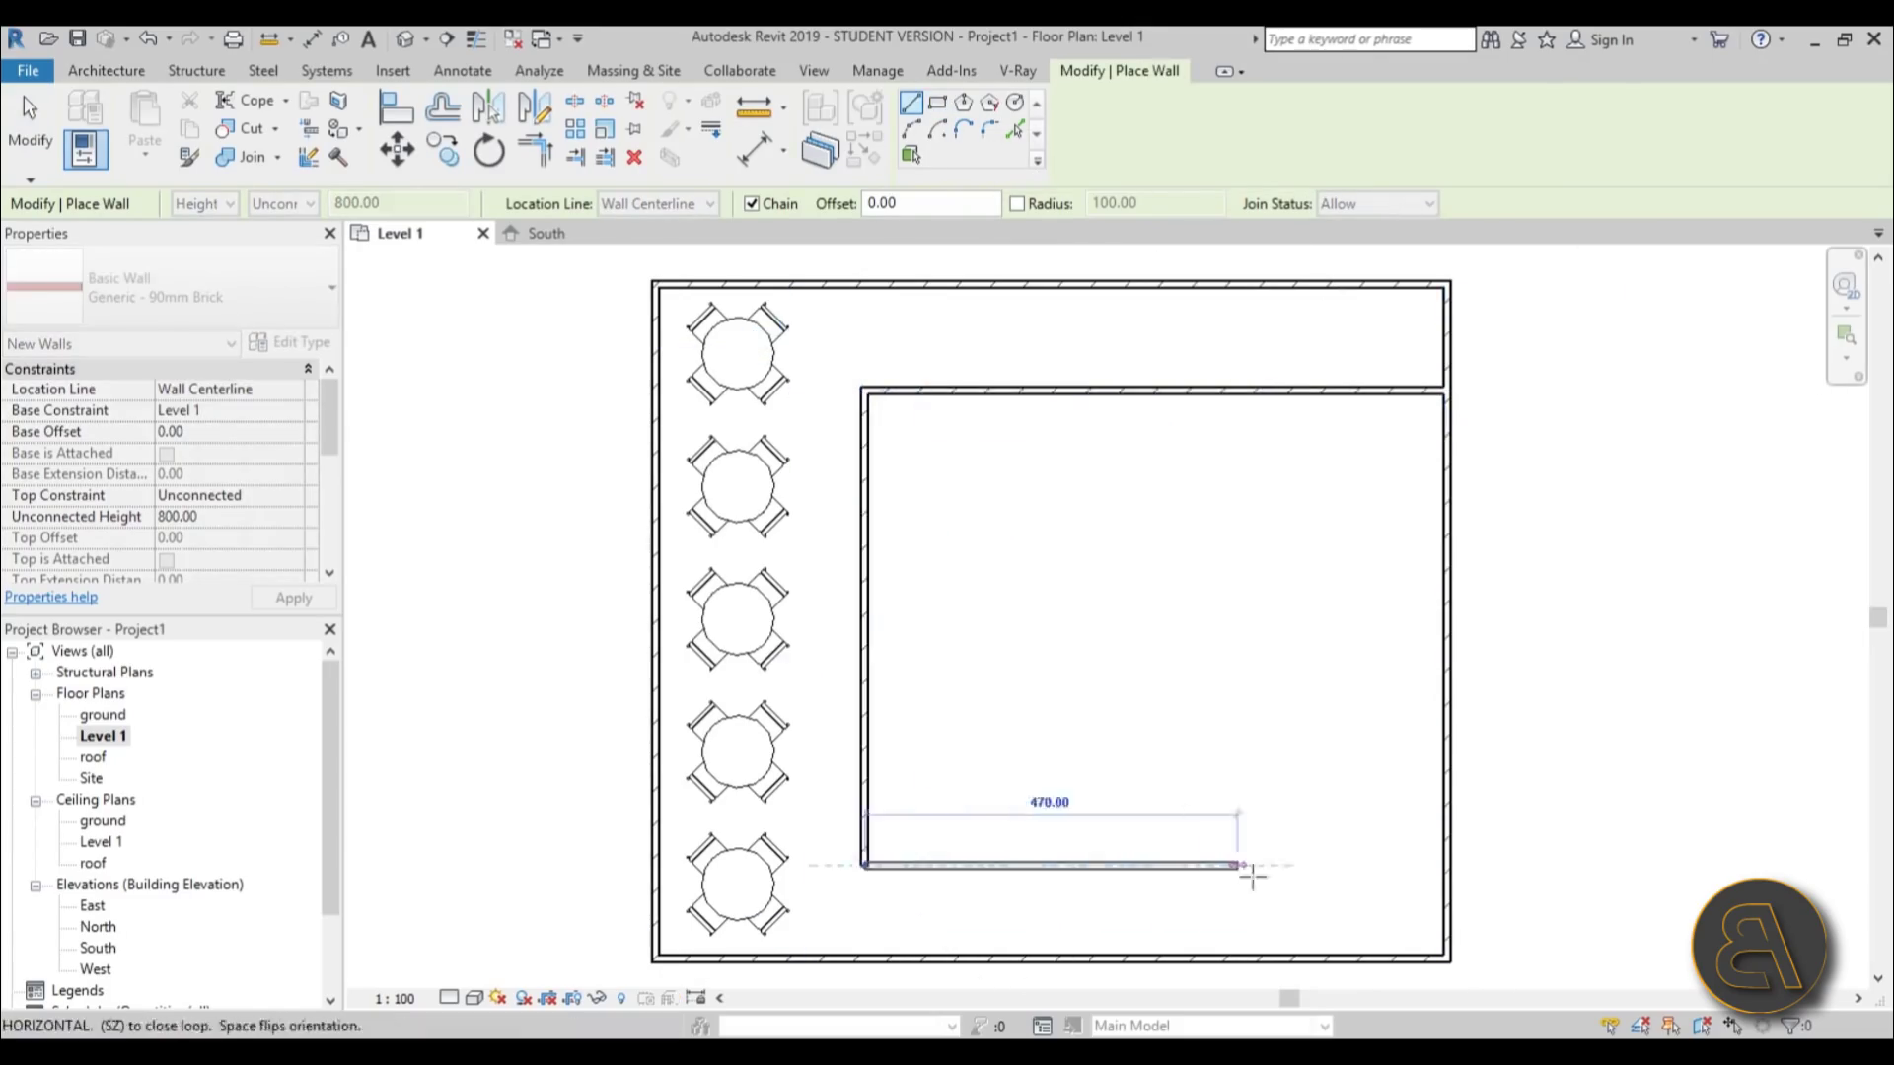
pyautogui.click(1446, 867)
pyautogui.press('Escape')
# - Draw a second, narrower U-shaped wall chain near the right wall for the partitioned strip
pyautogui.click(1443, 348)
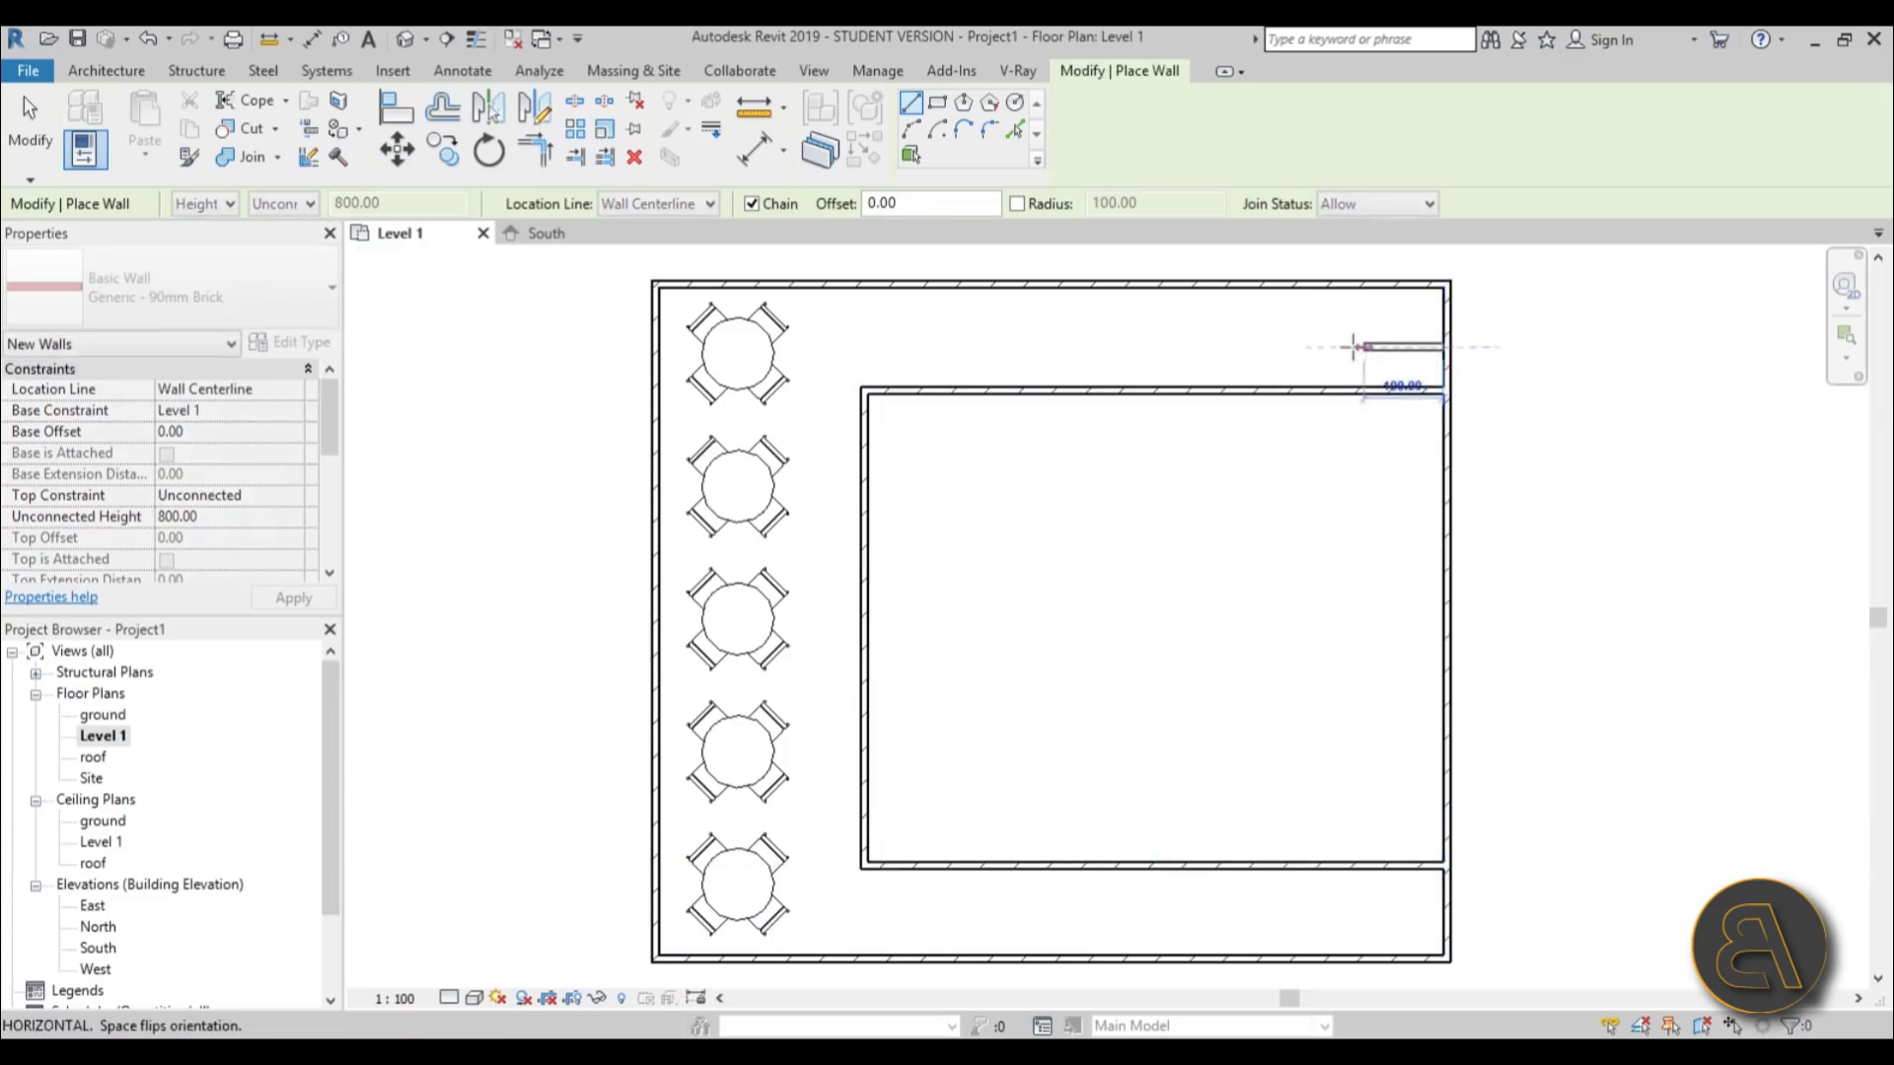
pyautogui.click(1277, 347)
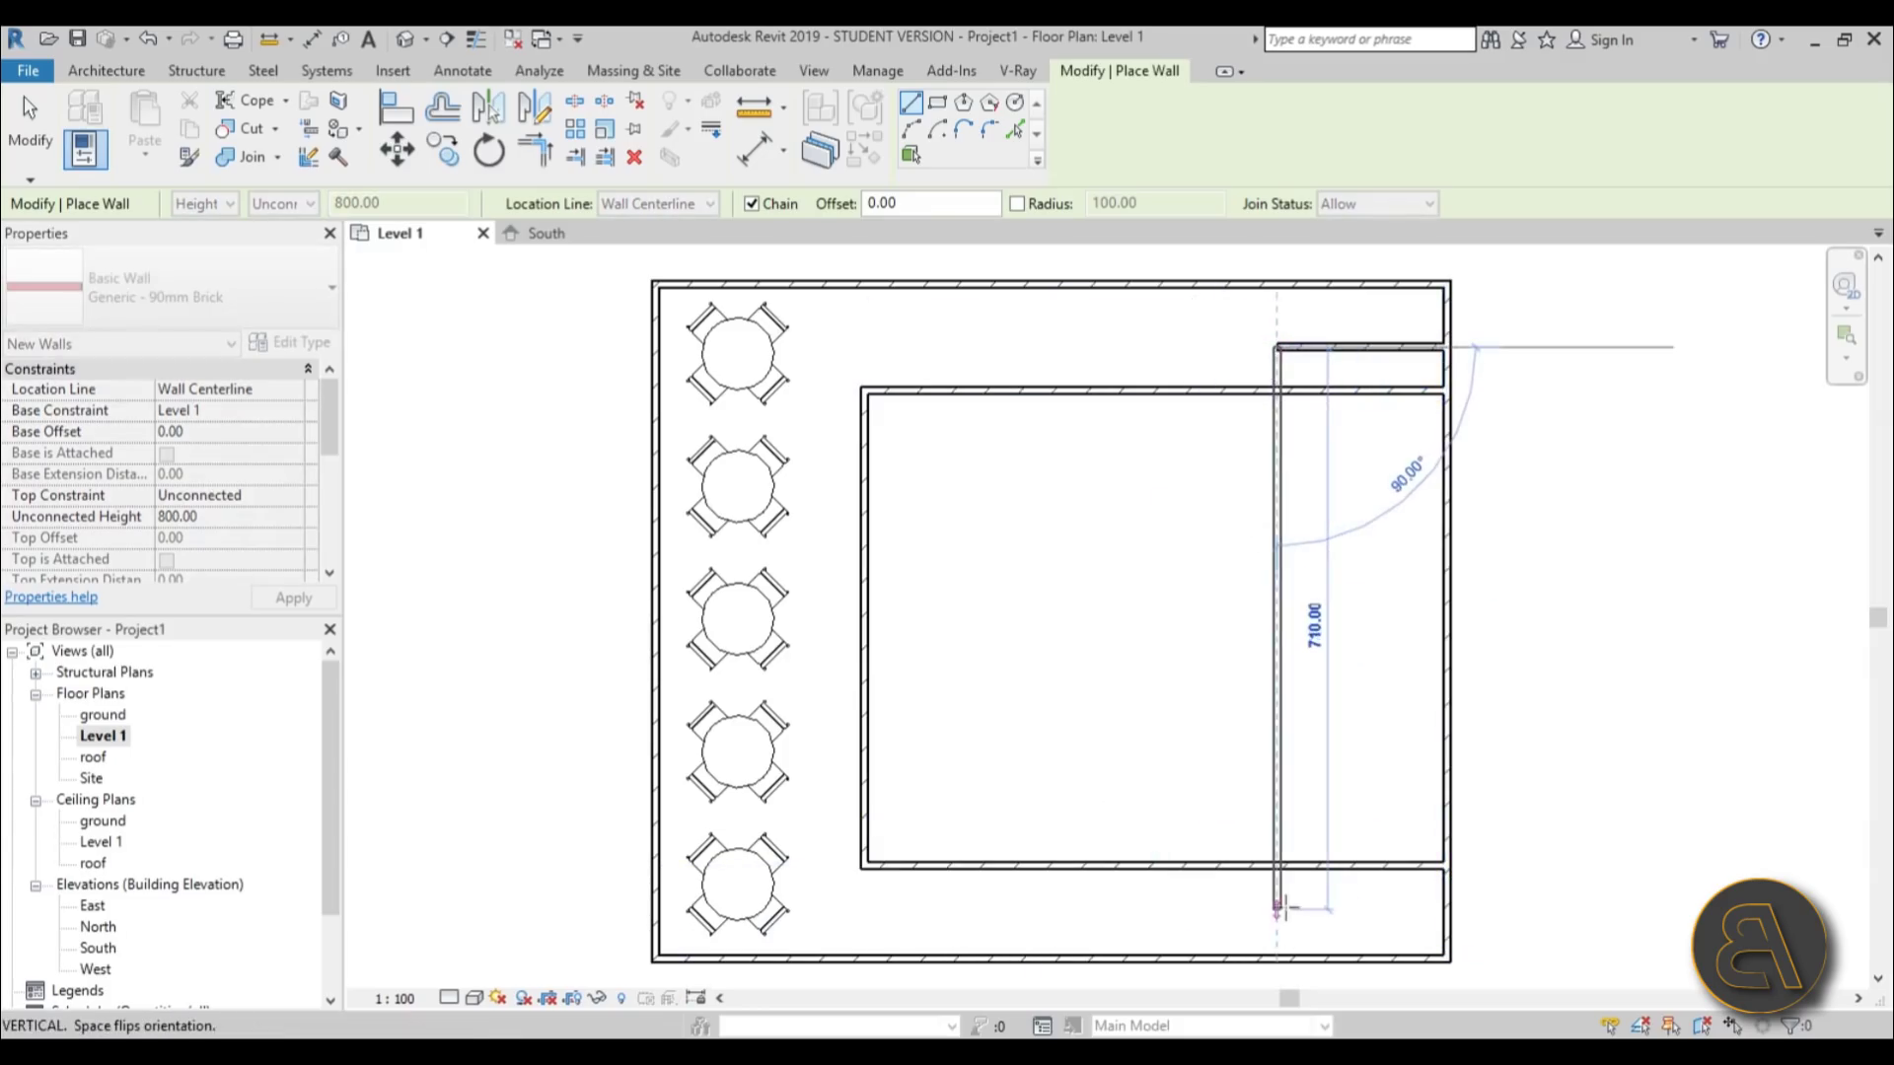
pyautogui.click(1277, 908)
pyautogui.click(1445, 907)
pyautogui.press('Escape')
pyautogui.press('Escape')
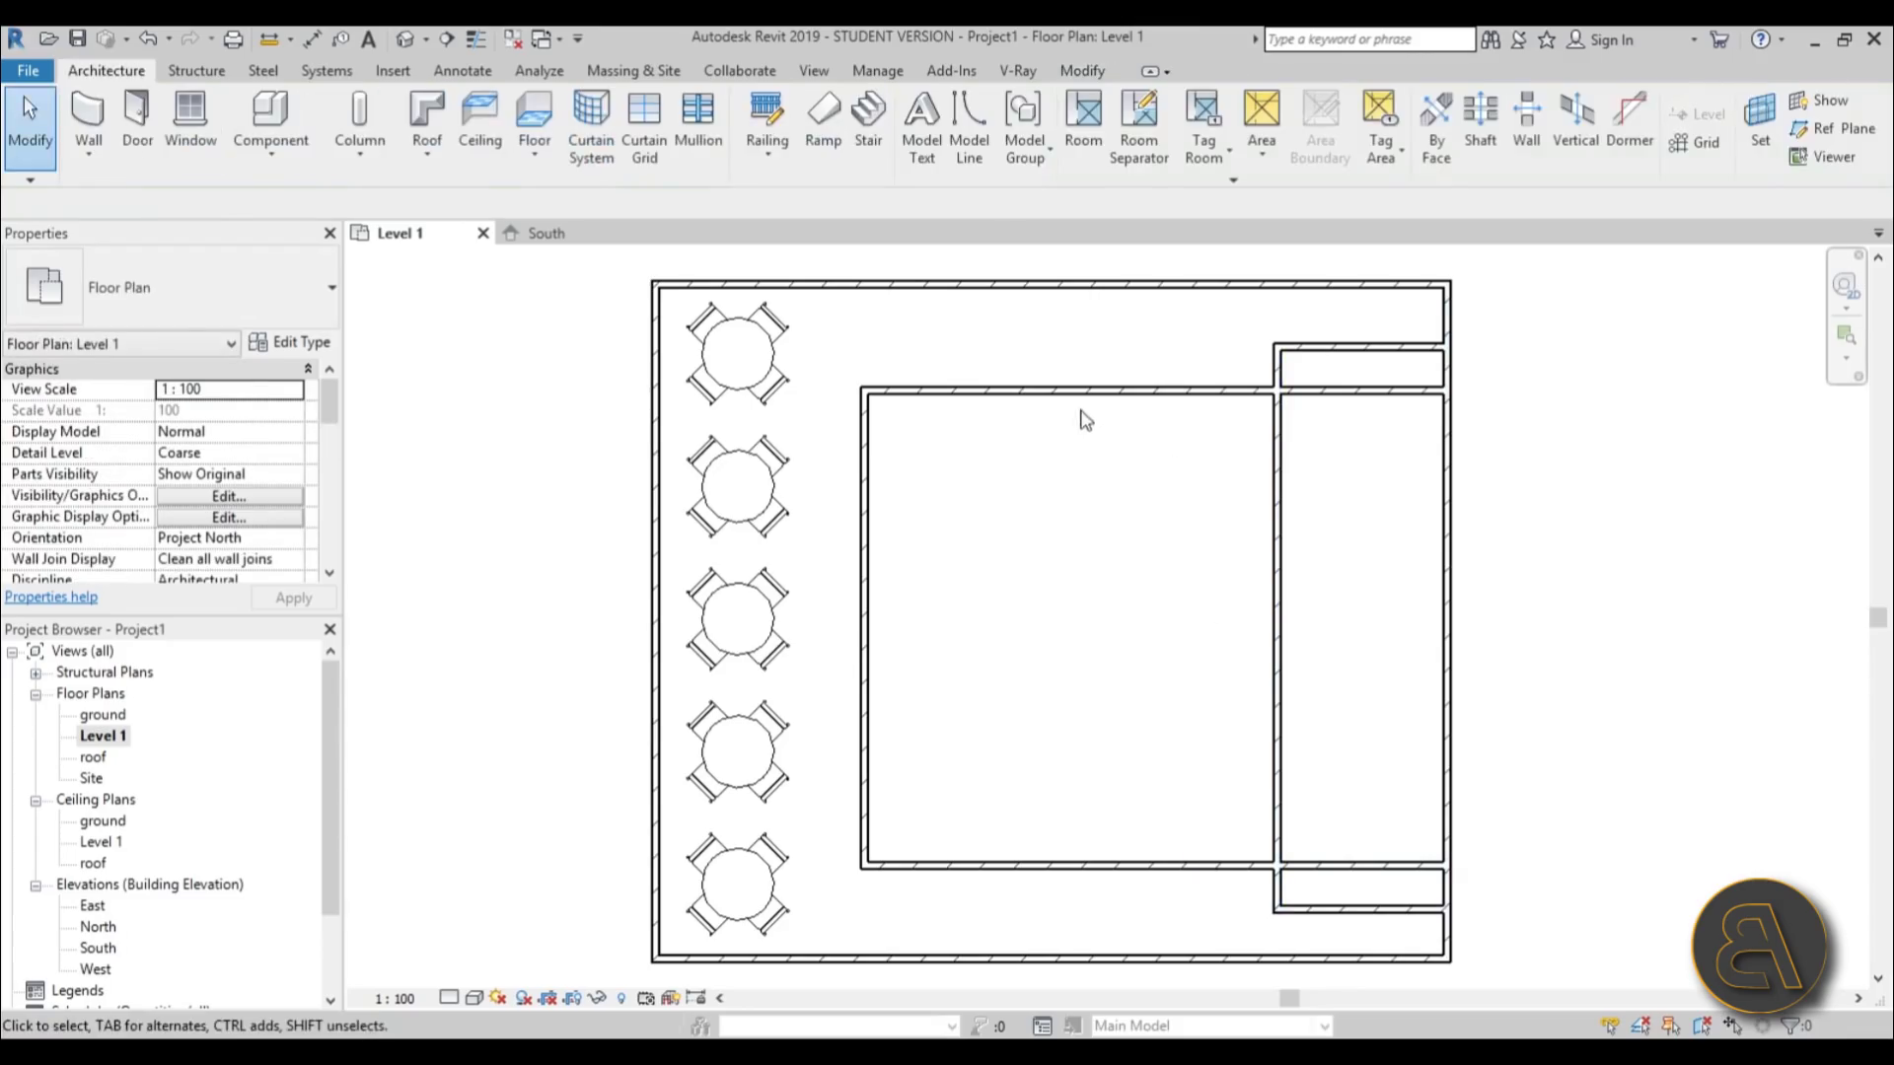
# - Set the upper inner horizontal wall's spacing to 120
pyautogui.click(1080, 392)
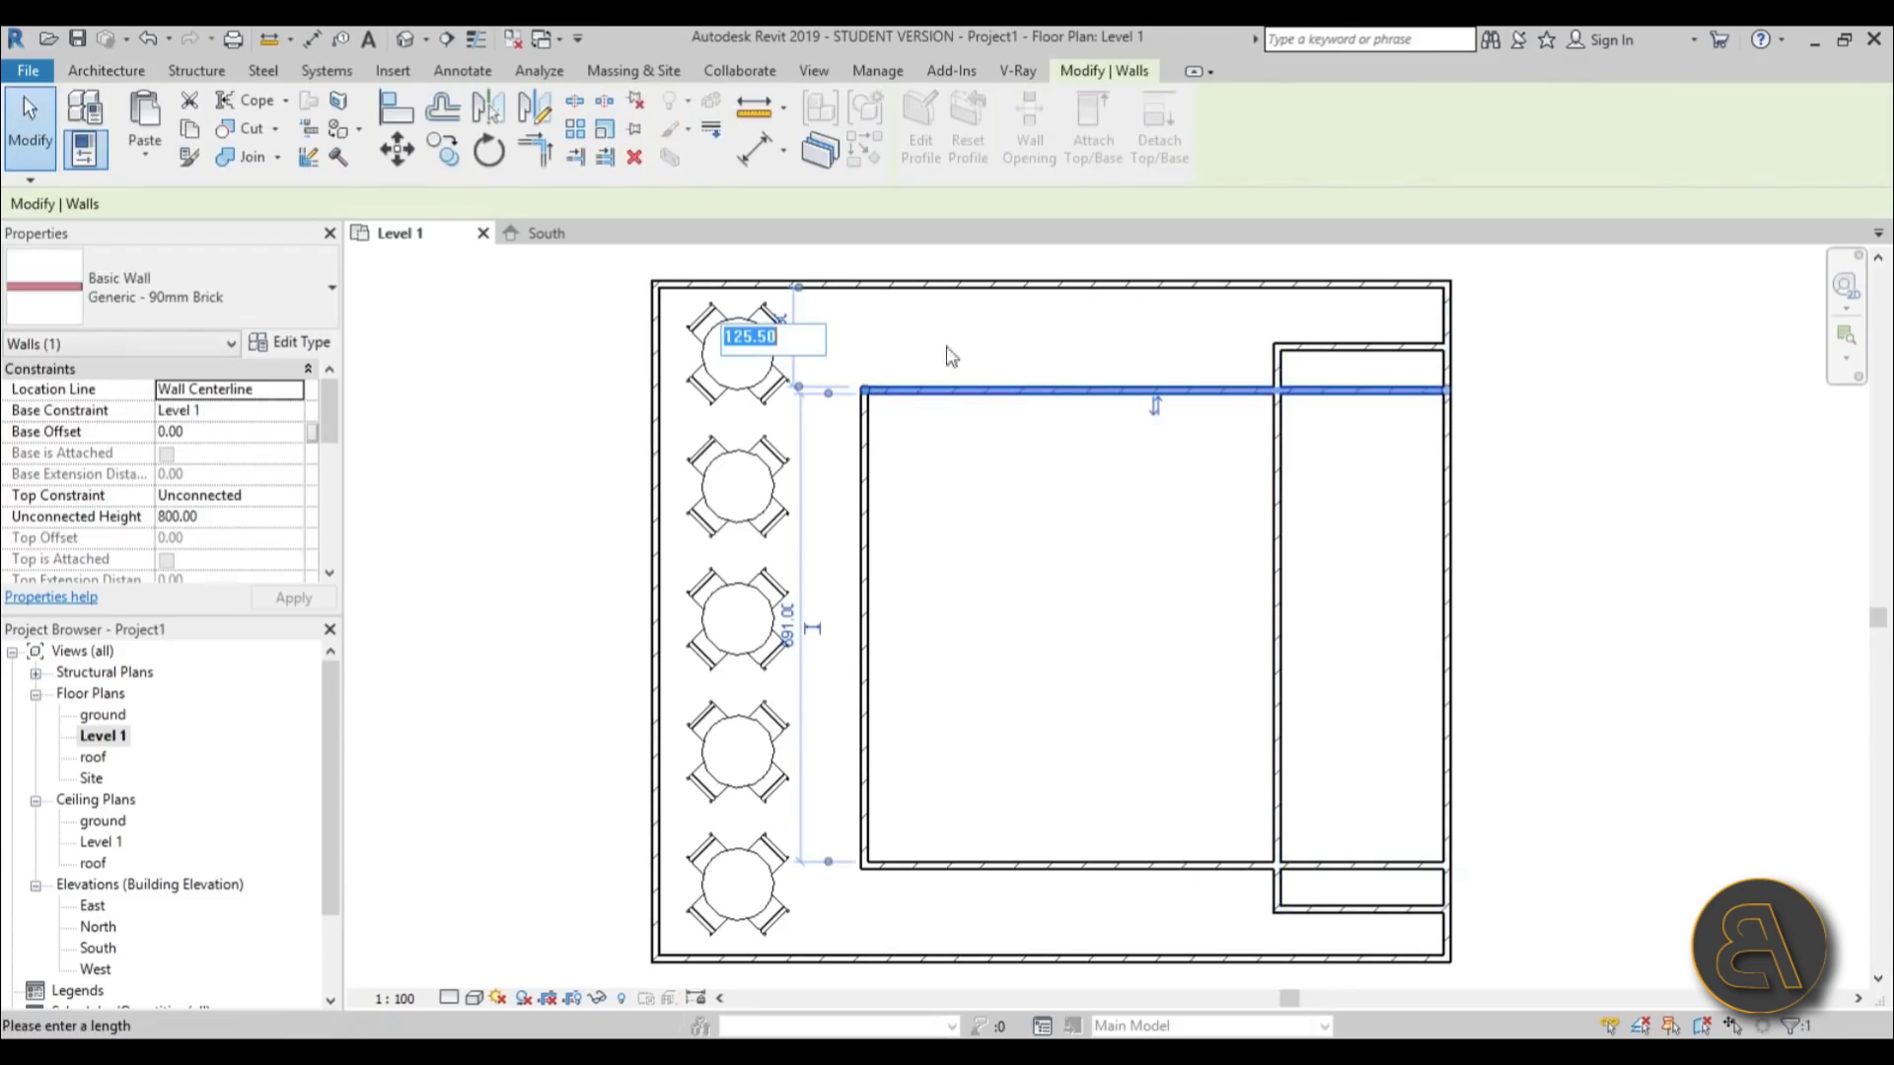
pyautogui.write('120')
pyautogui.press('Return')
pyautogui.press('Escape')
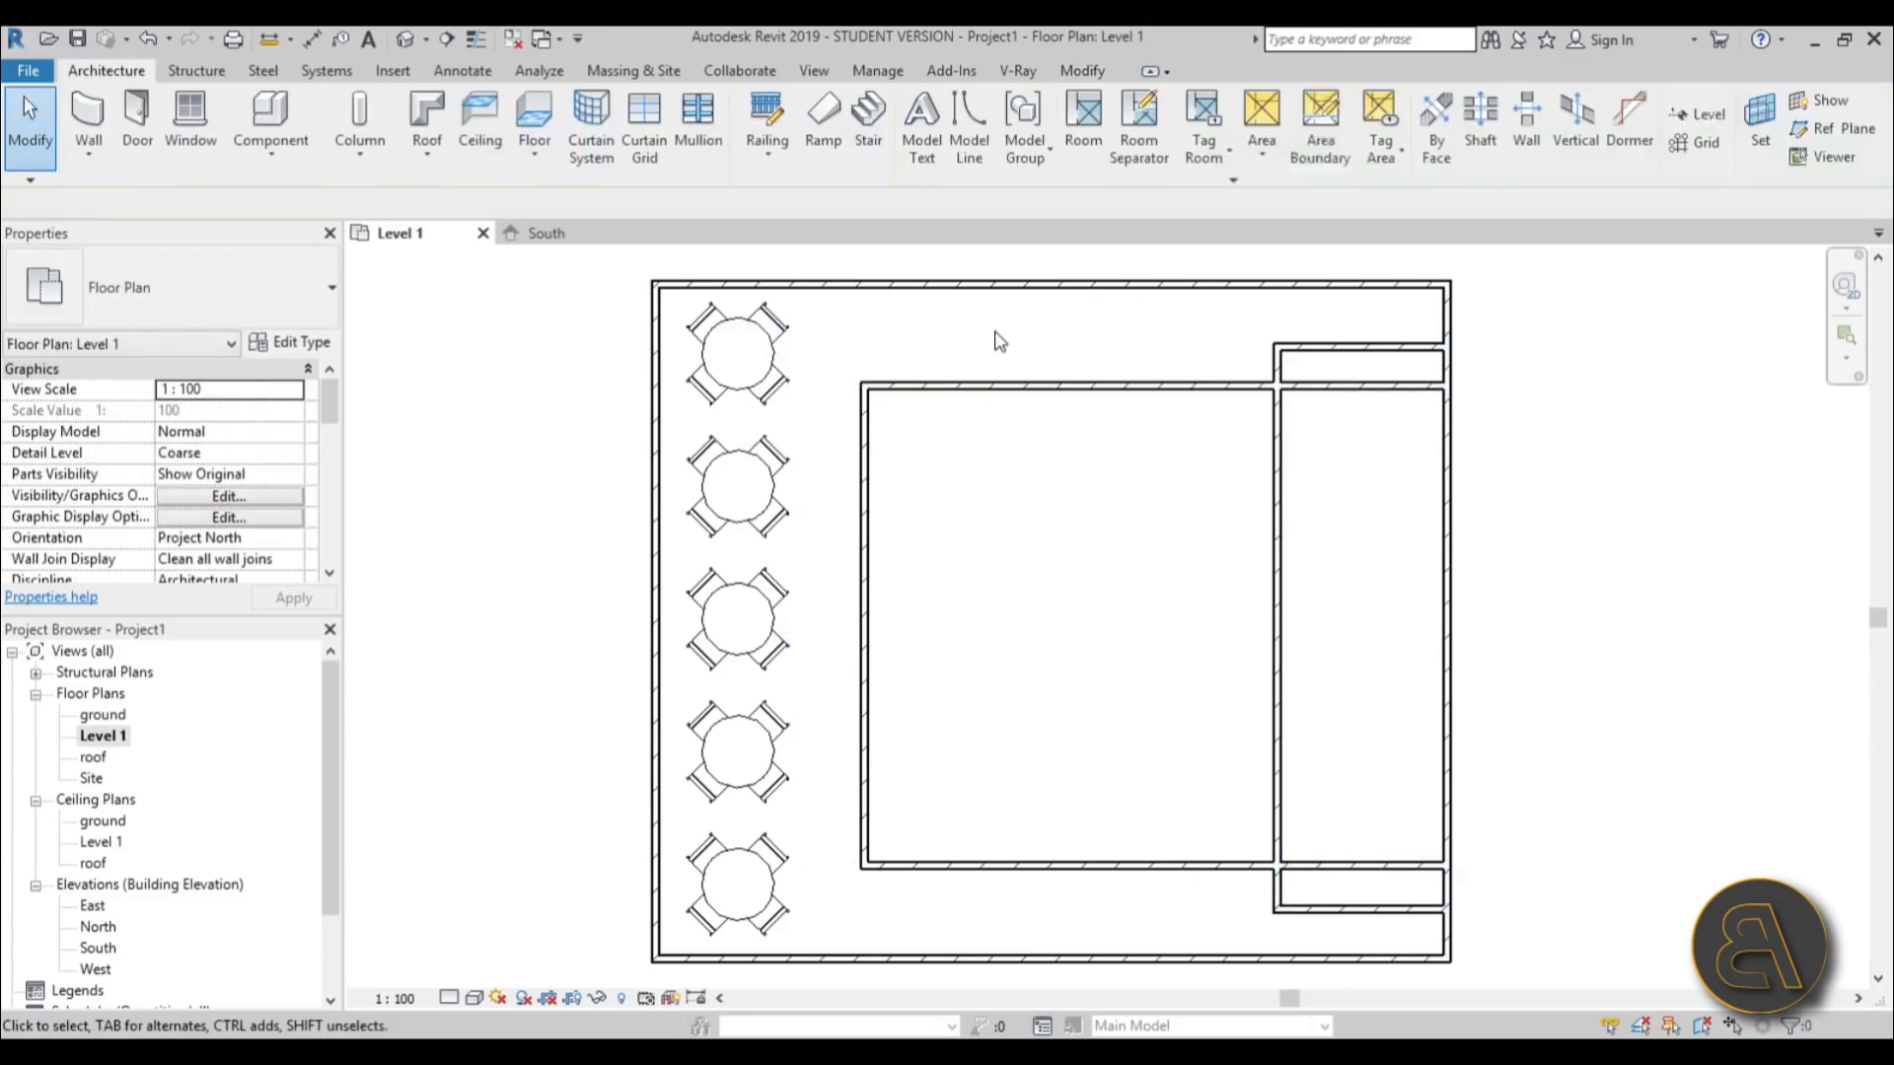
# - Set the lower inner horizontal wall's gap to 120
pyautogui.click(997, 874)
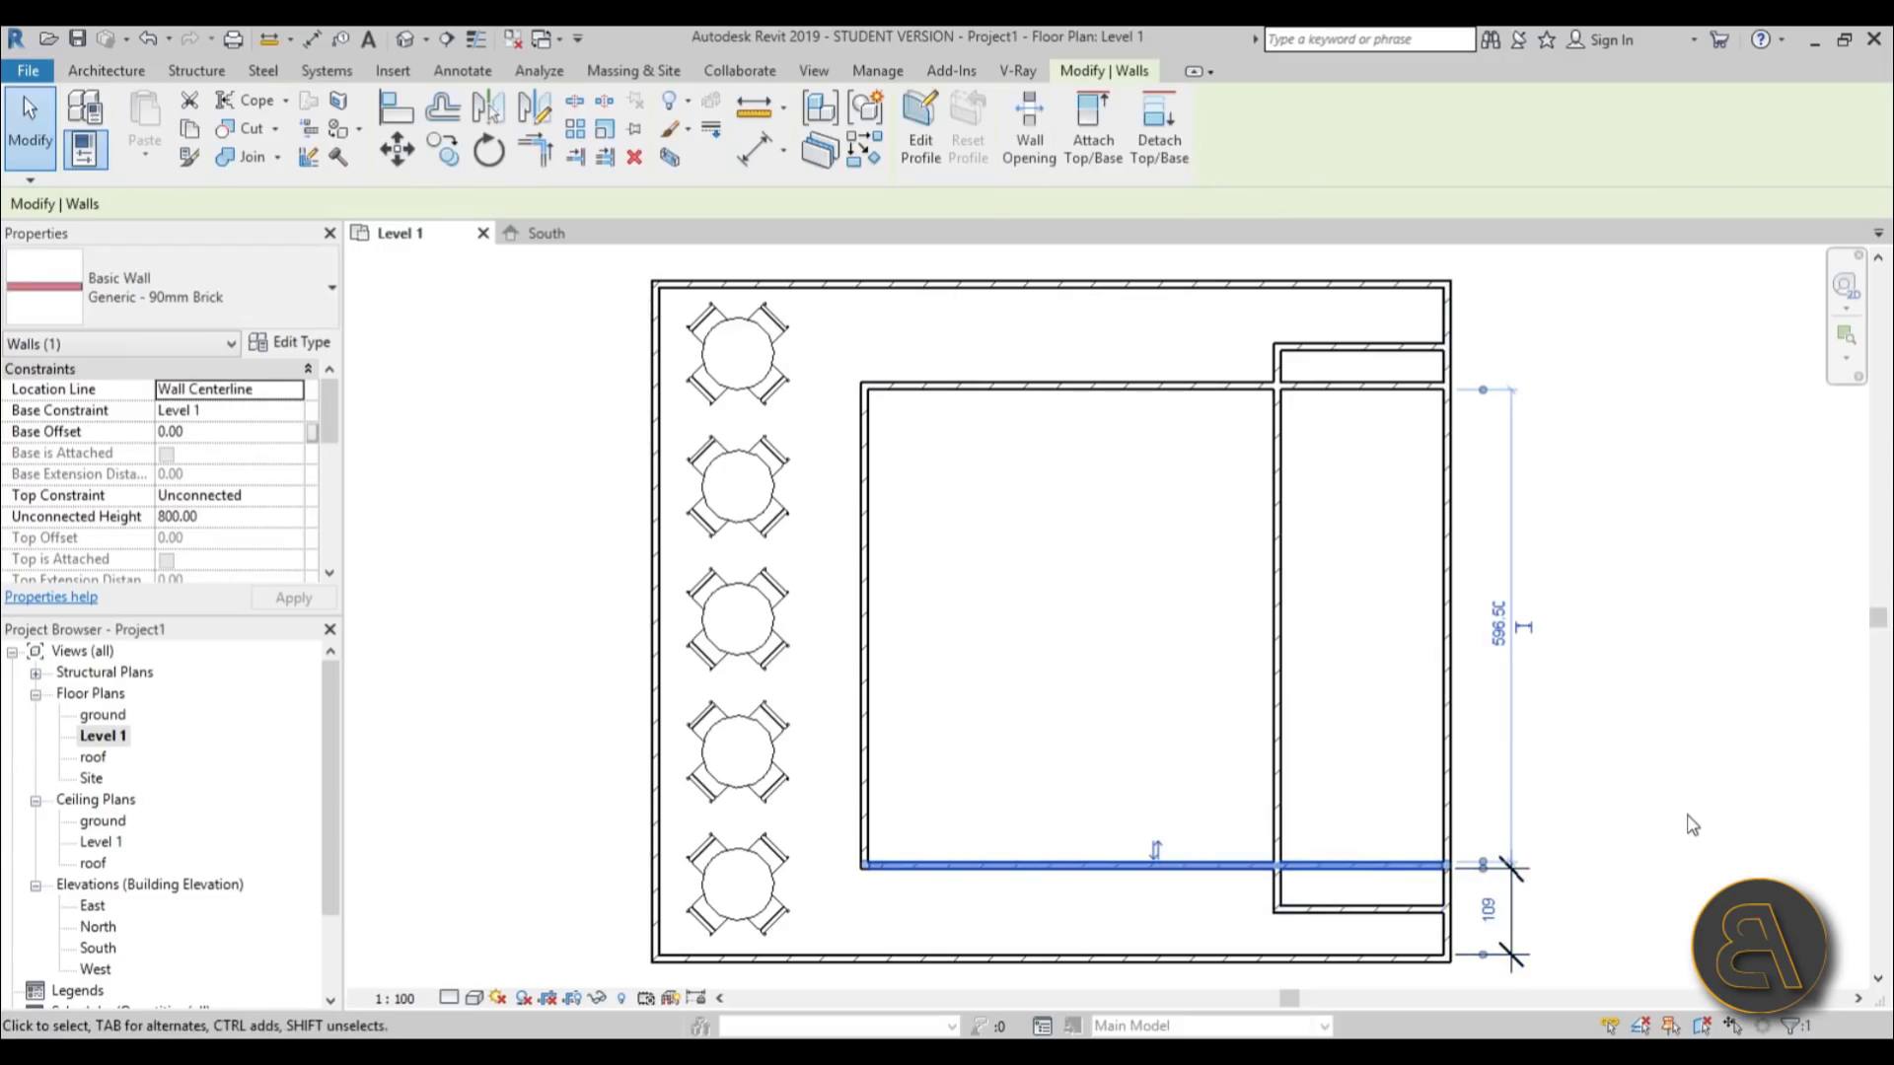
pyautogui.press('Escape')
pyautogui.click(1505, 907)
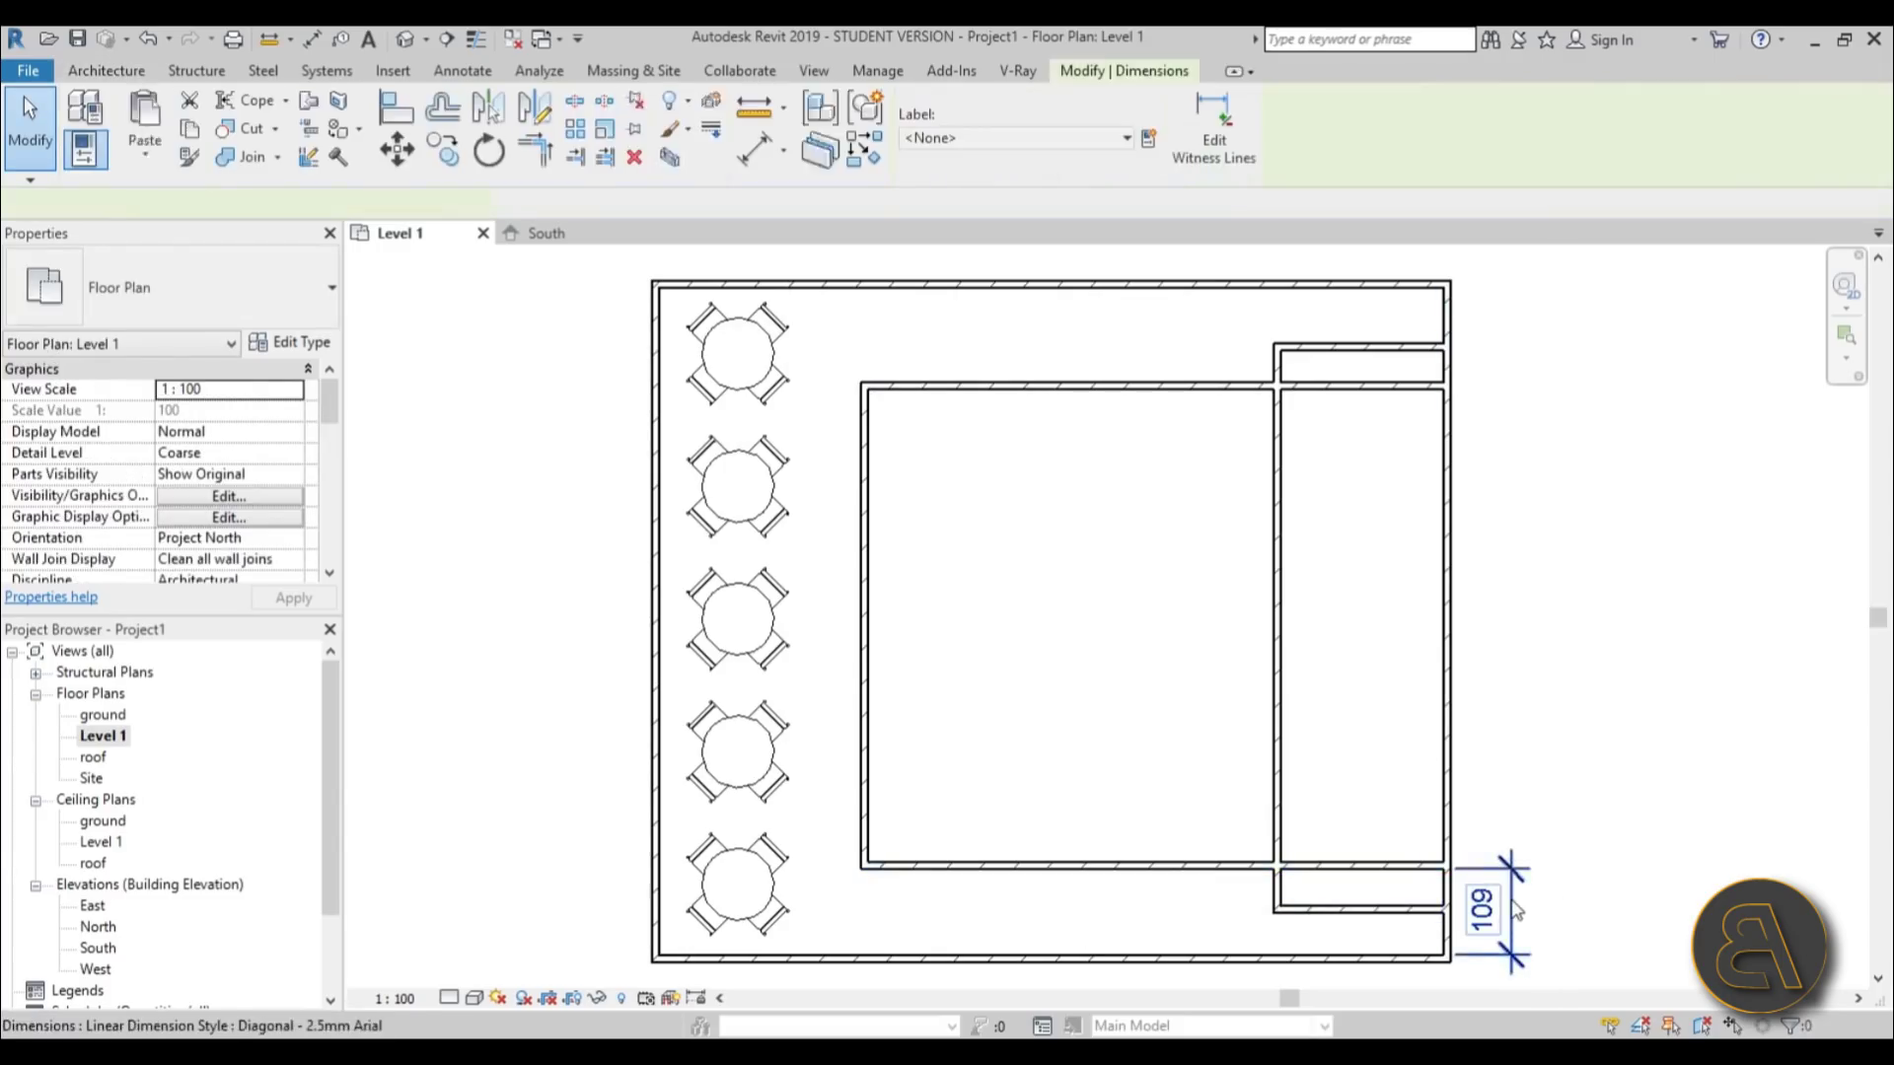
pyautogui.press('Escape')
pyautogui.click(1150, 868)
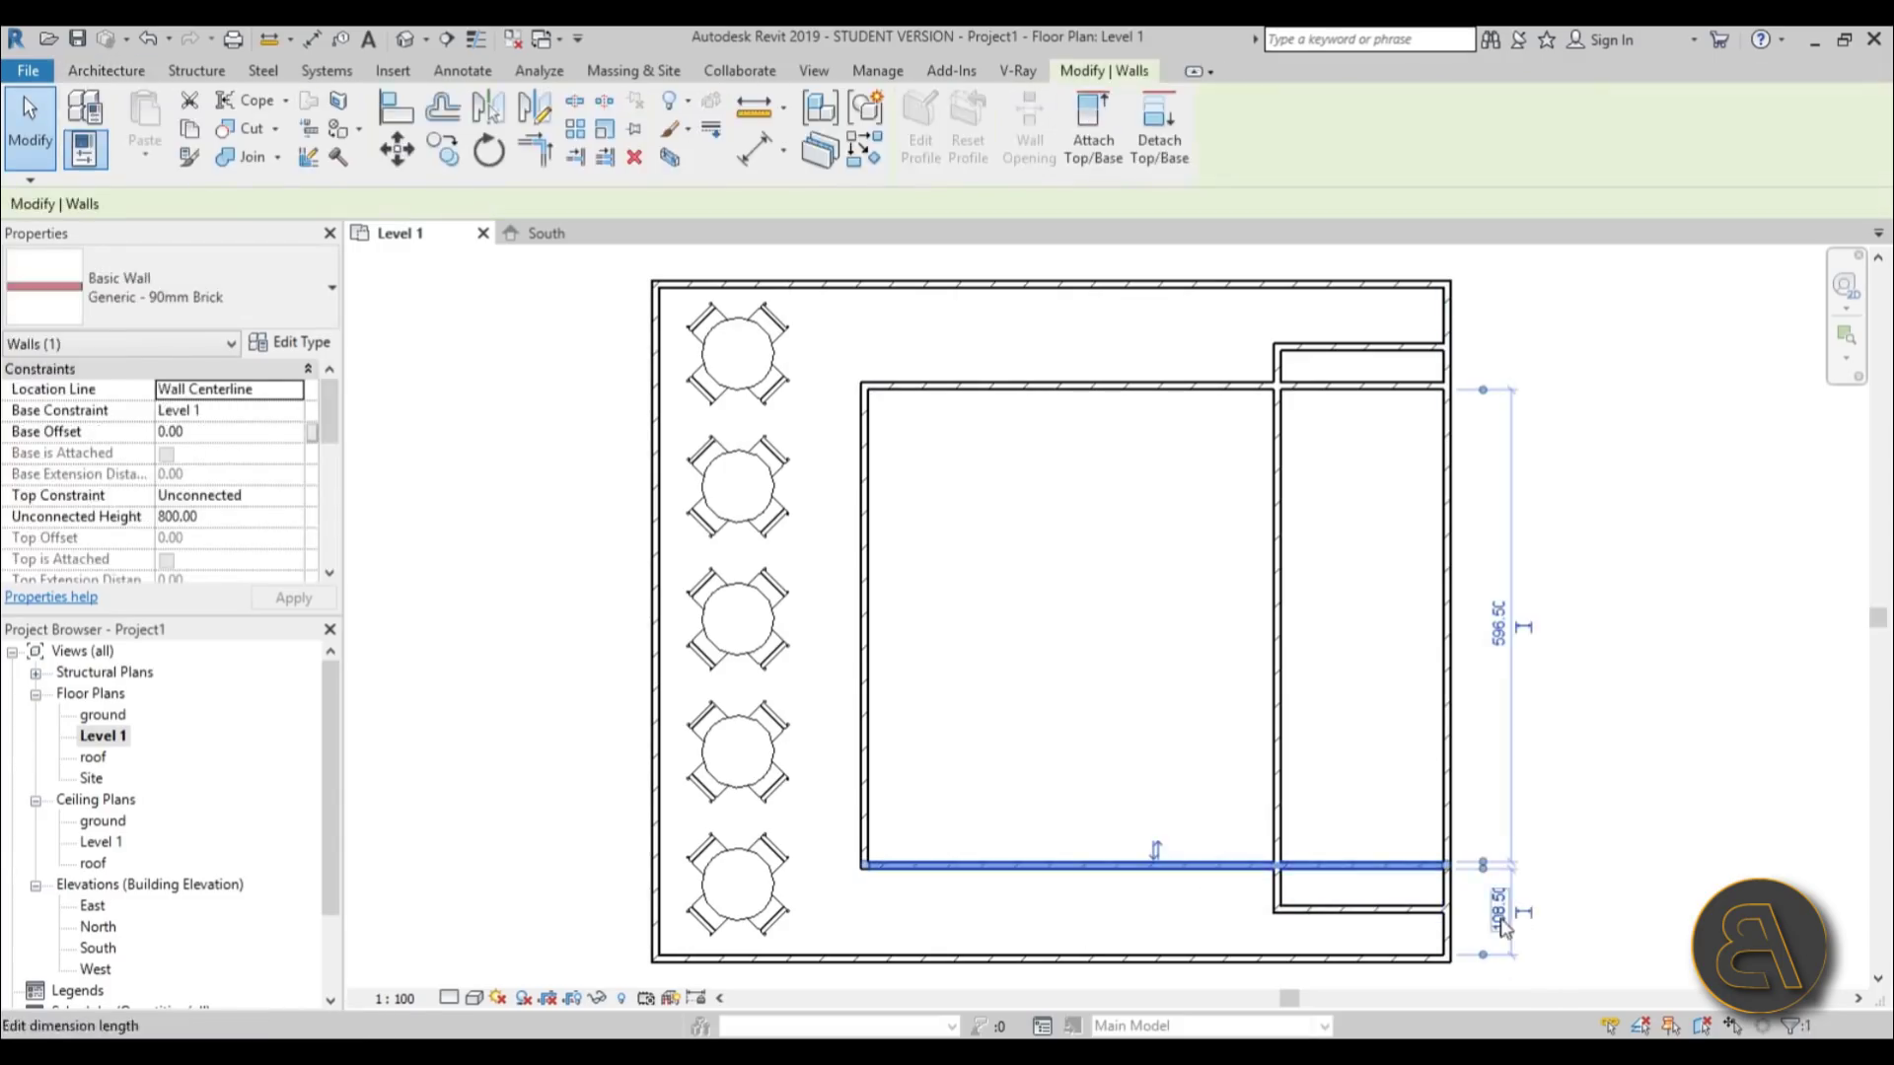
pyautogui.click(1498, 913)
pyautogui.write('120')
pyautogui.press('Return')
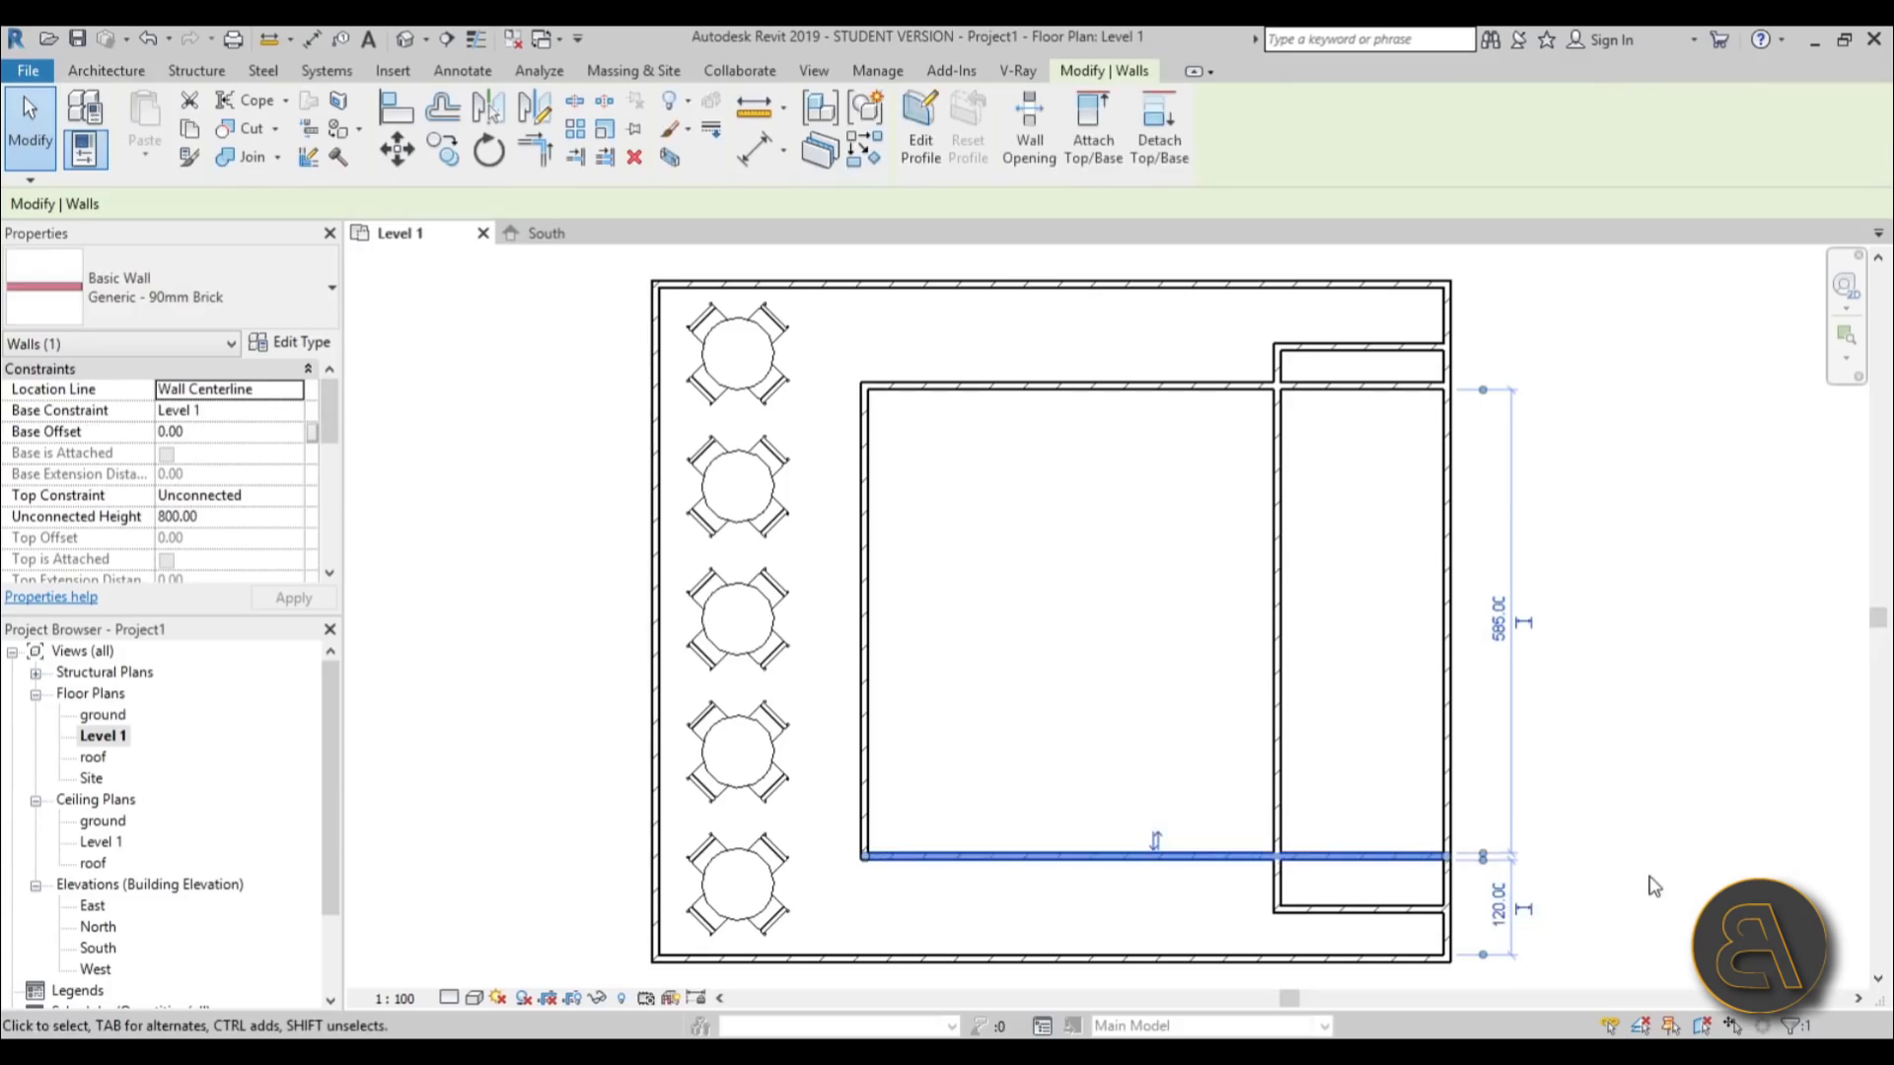
pyautogui.press('Escape')
# - Set both short right-hand partition walls to 60, replacing the 71.00 and 53.00 distances
pyautogui.click(1360, 351)
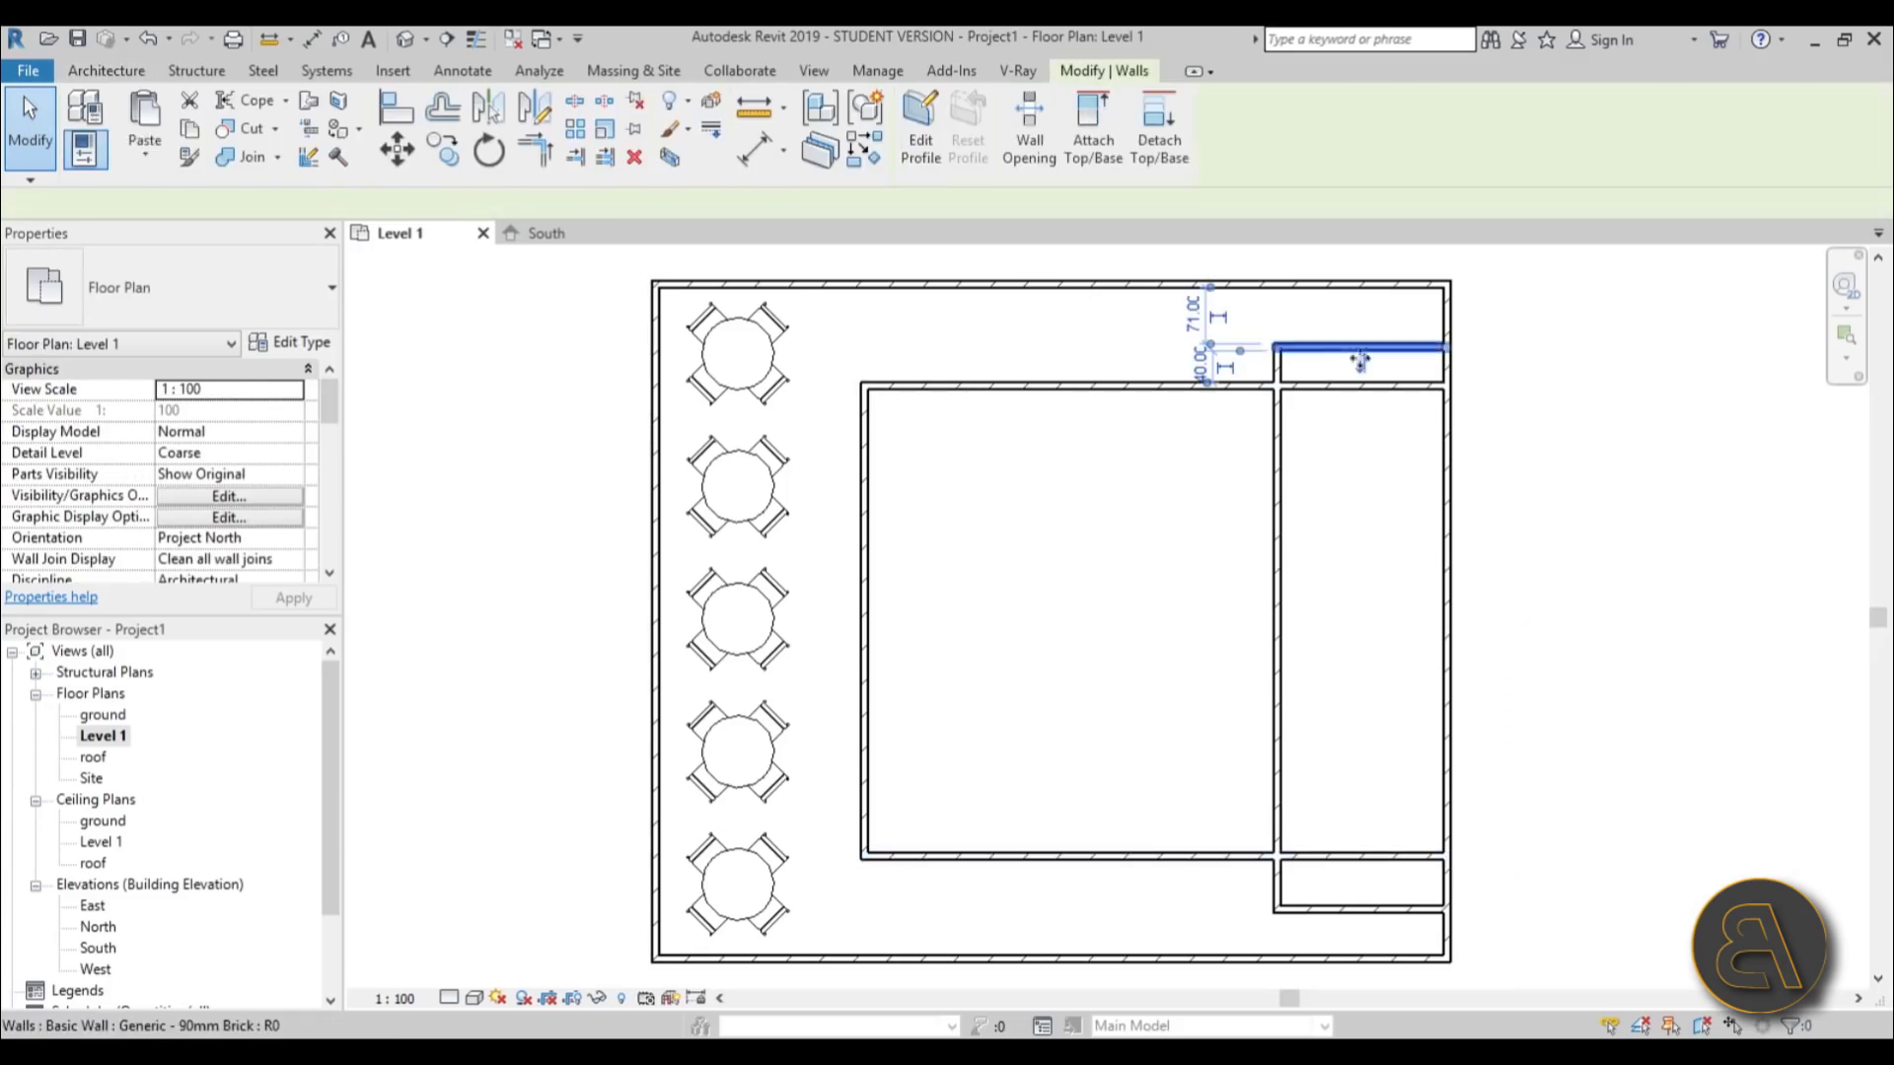
pyautogui.click(1193, 313)
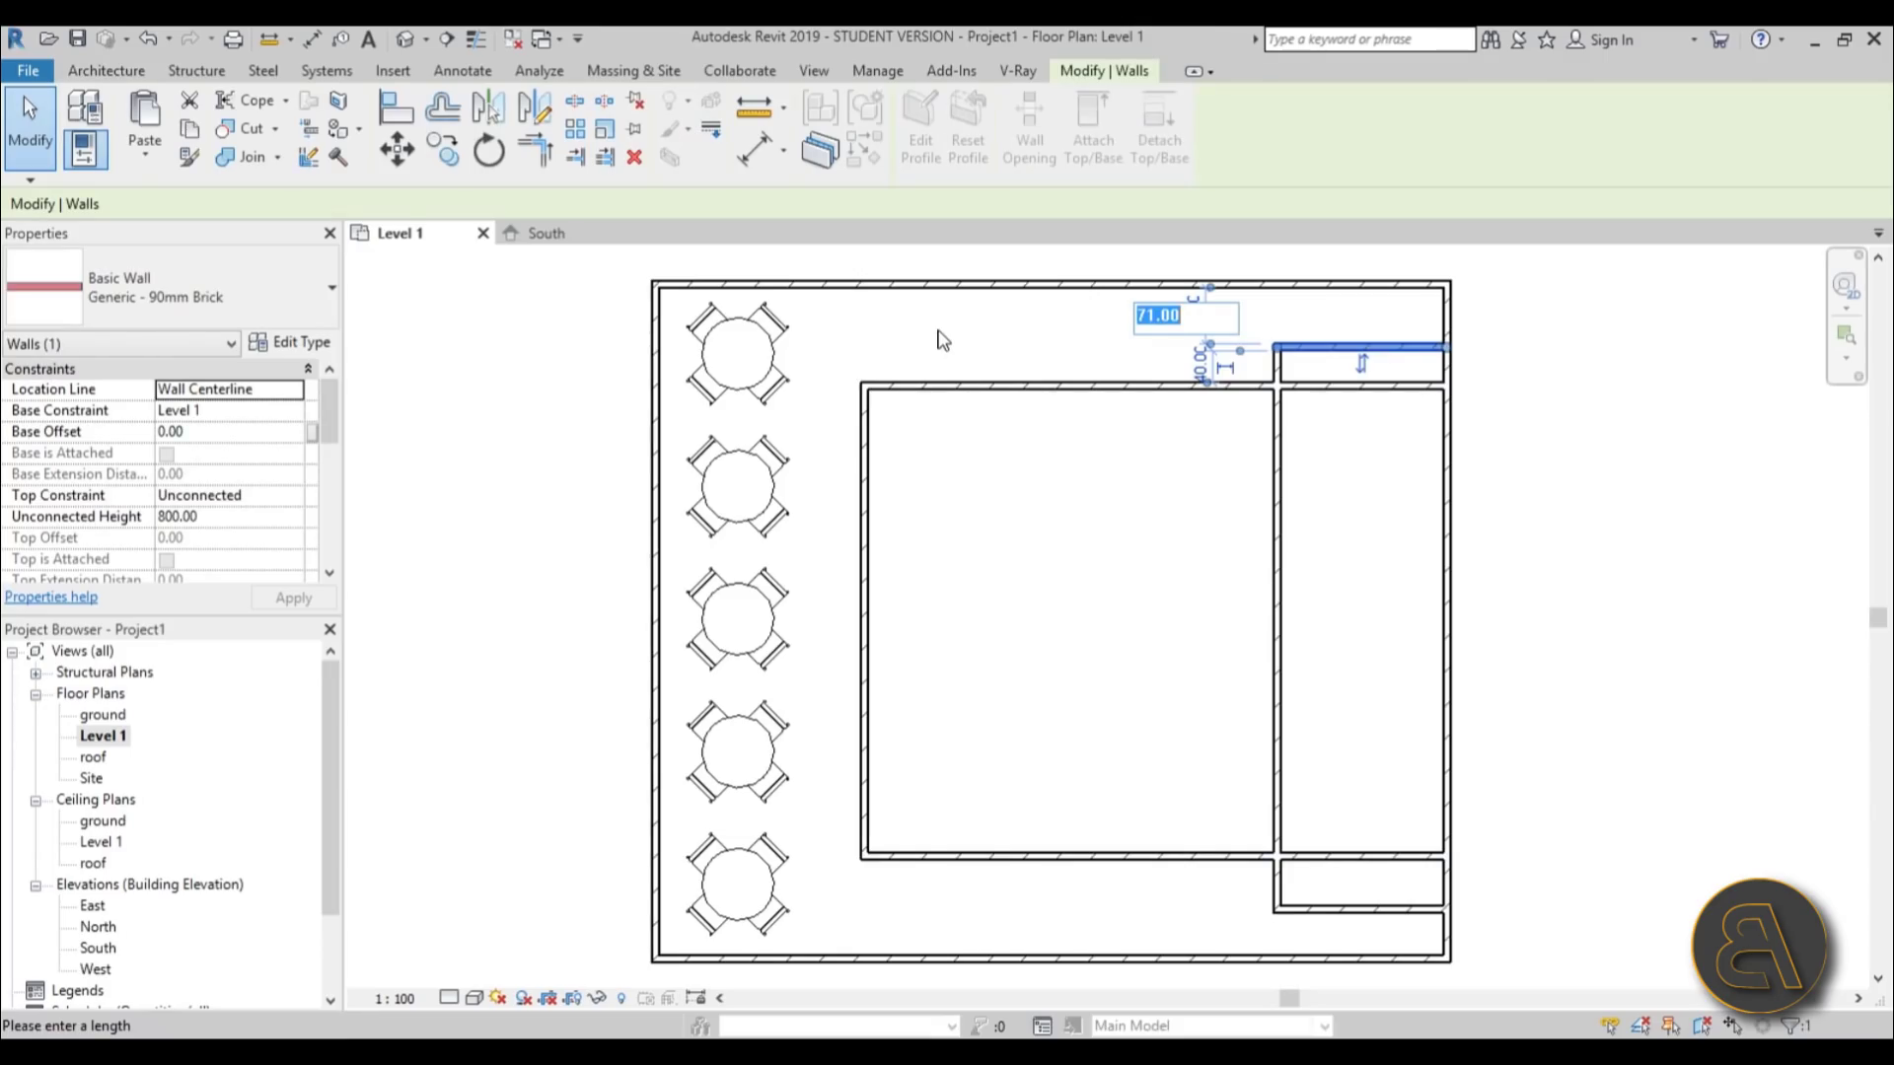
pyautogui.write('60')
pyautogui.press('Return')
pyautogui.press('Escape')
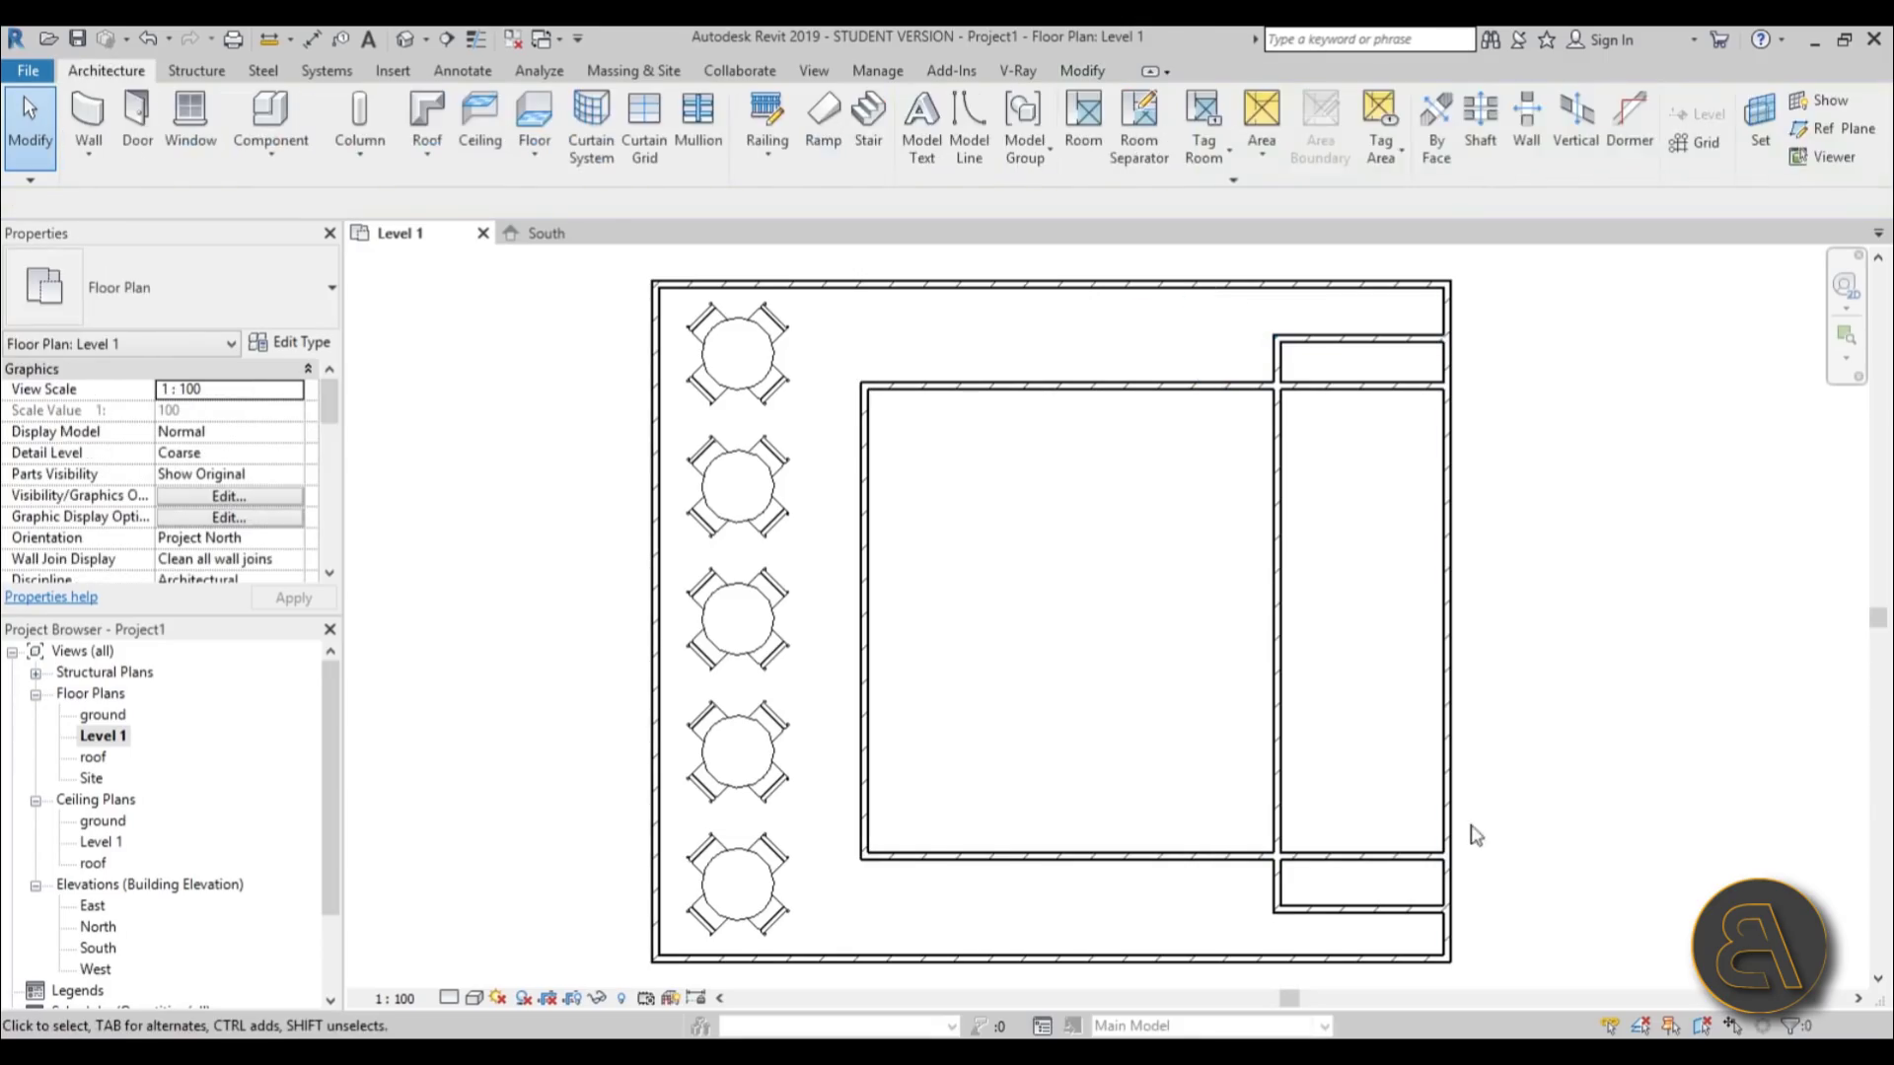
pyautogui.click(1420, 908)
pyautogui.click(1497, 931)
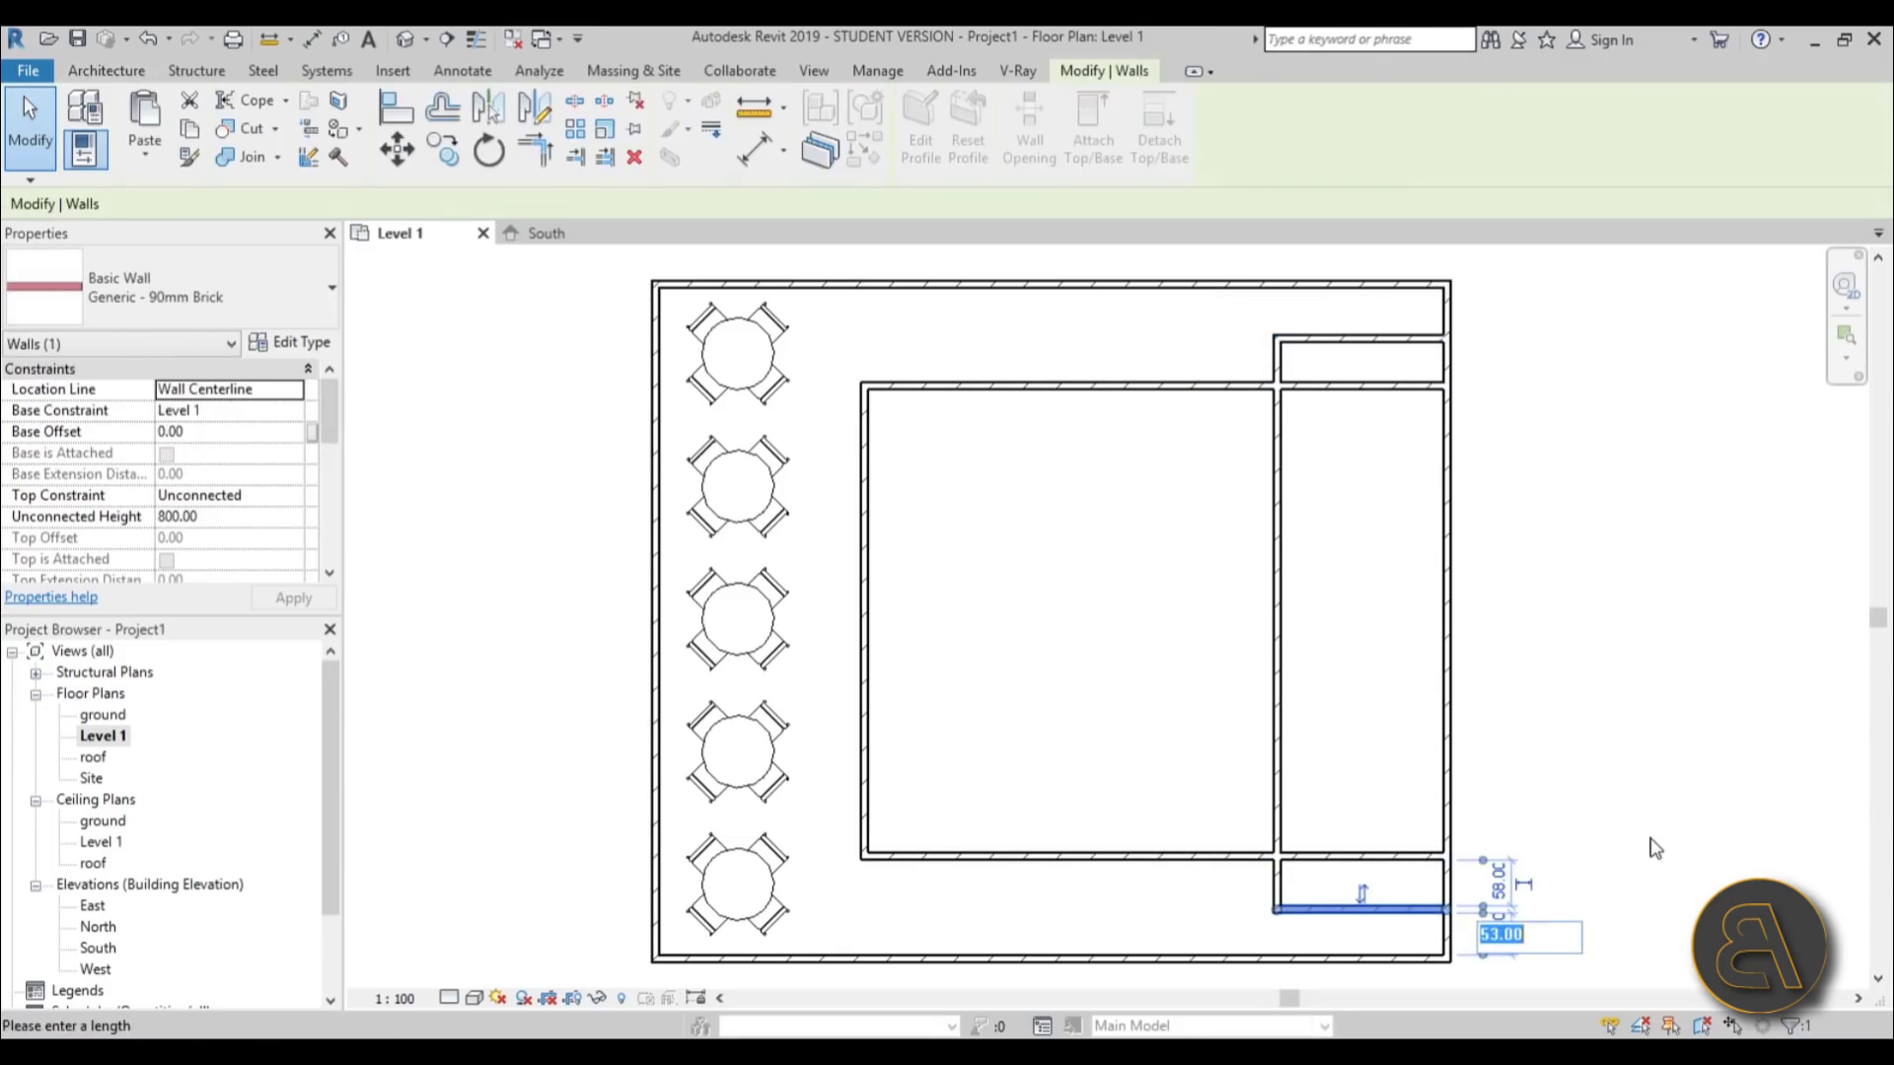
pyautogui.write('60')
pyautogui.press('Return')
pyautogui.press('Escape')
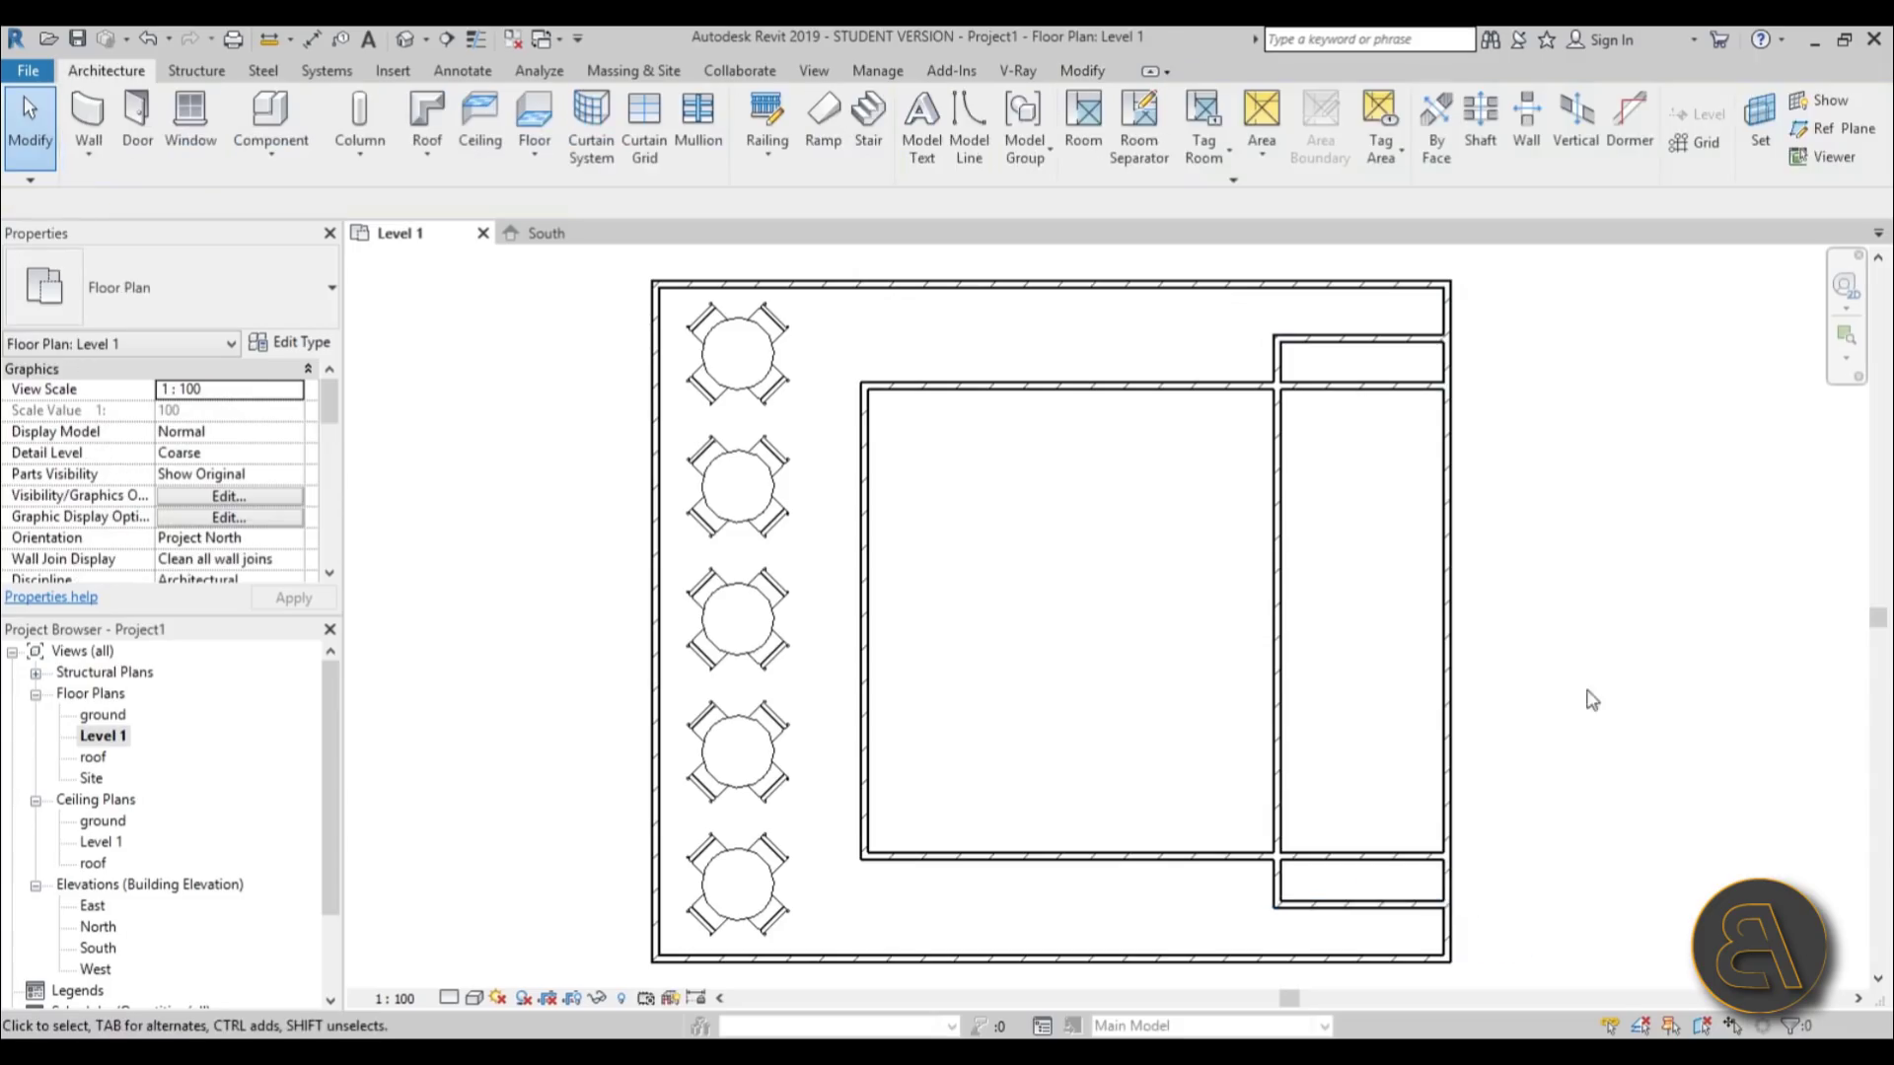
# - Pull the inner room's bottom wall end back so it stops at the partition
pyautogui.click(1150, 387)
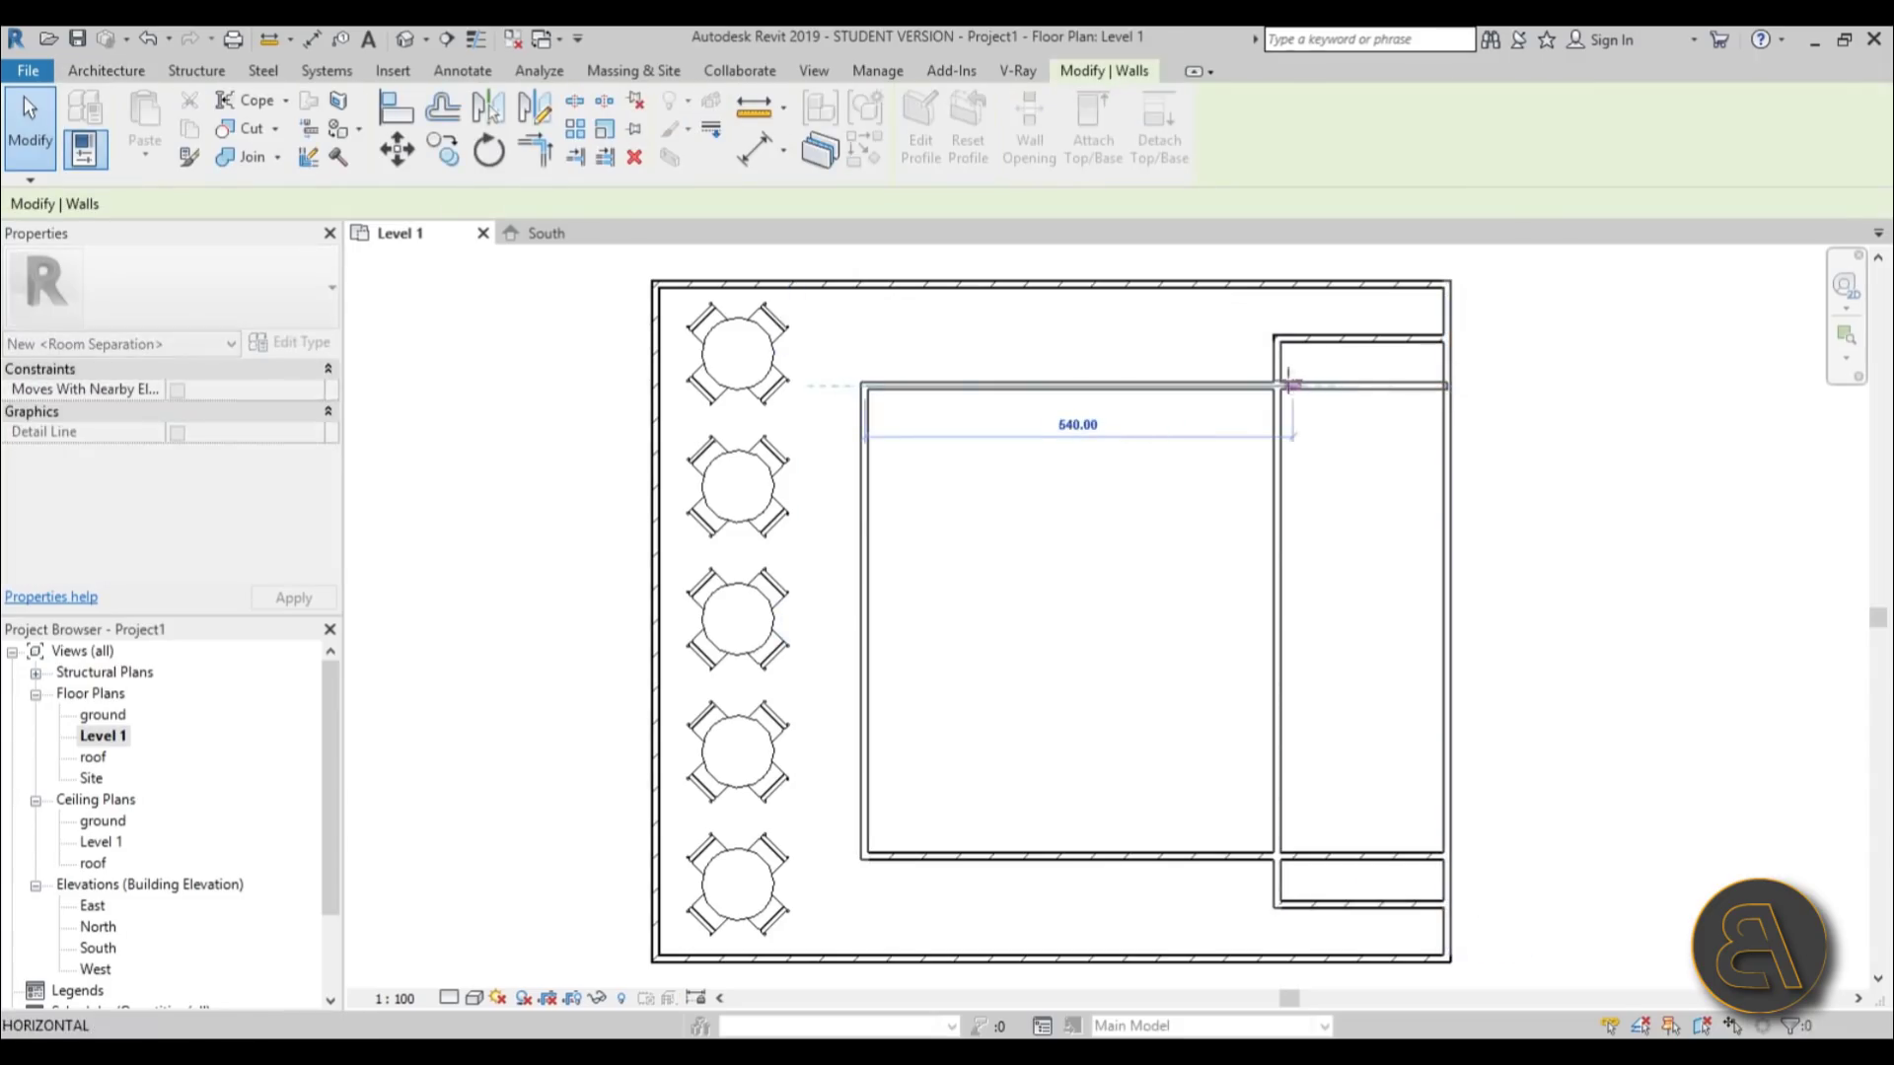
pyautogui.click(1389, 857)
pyautogui.moveTo(1446, 857); pyautogui.dragTo(1278, 856)
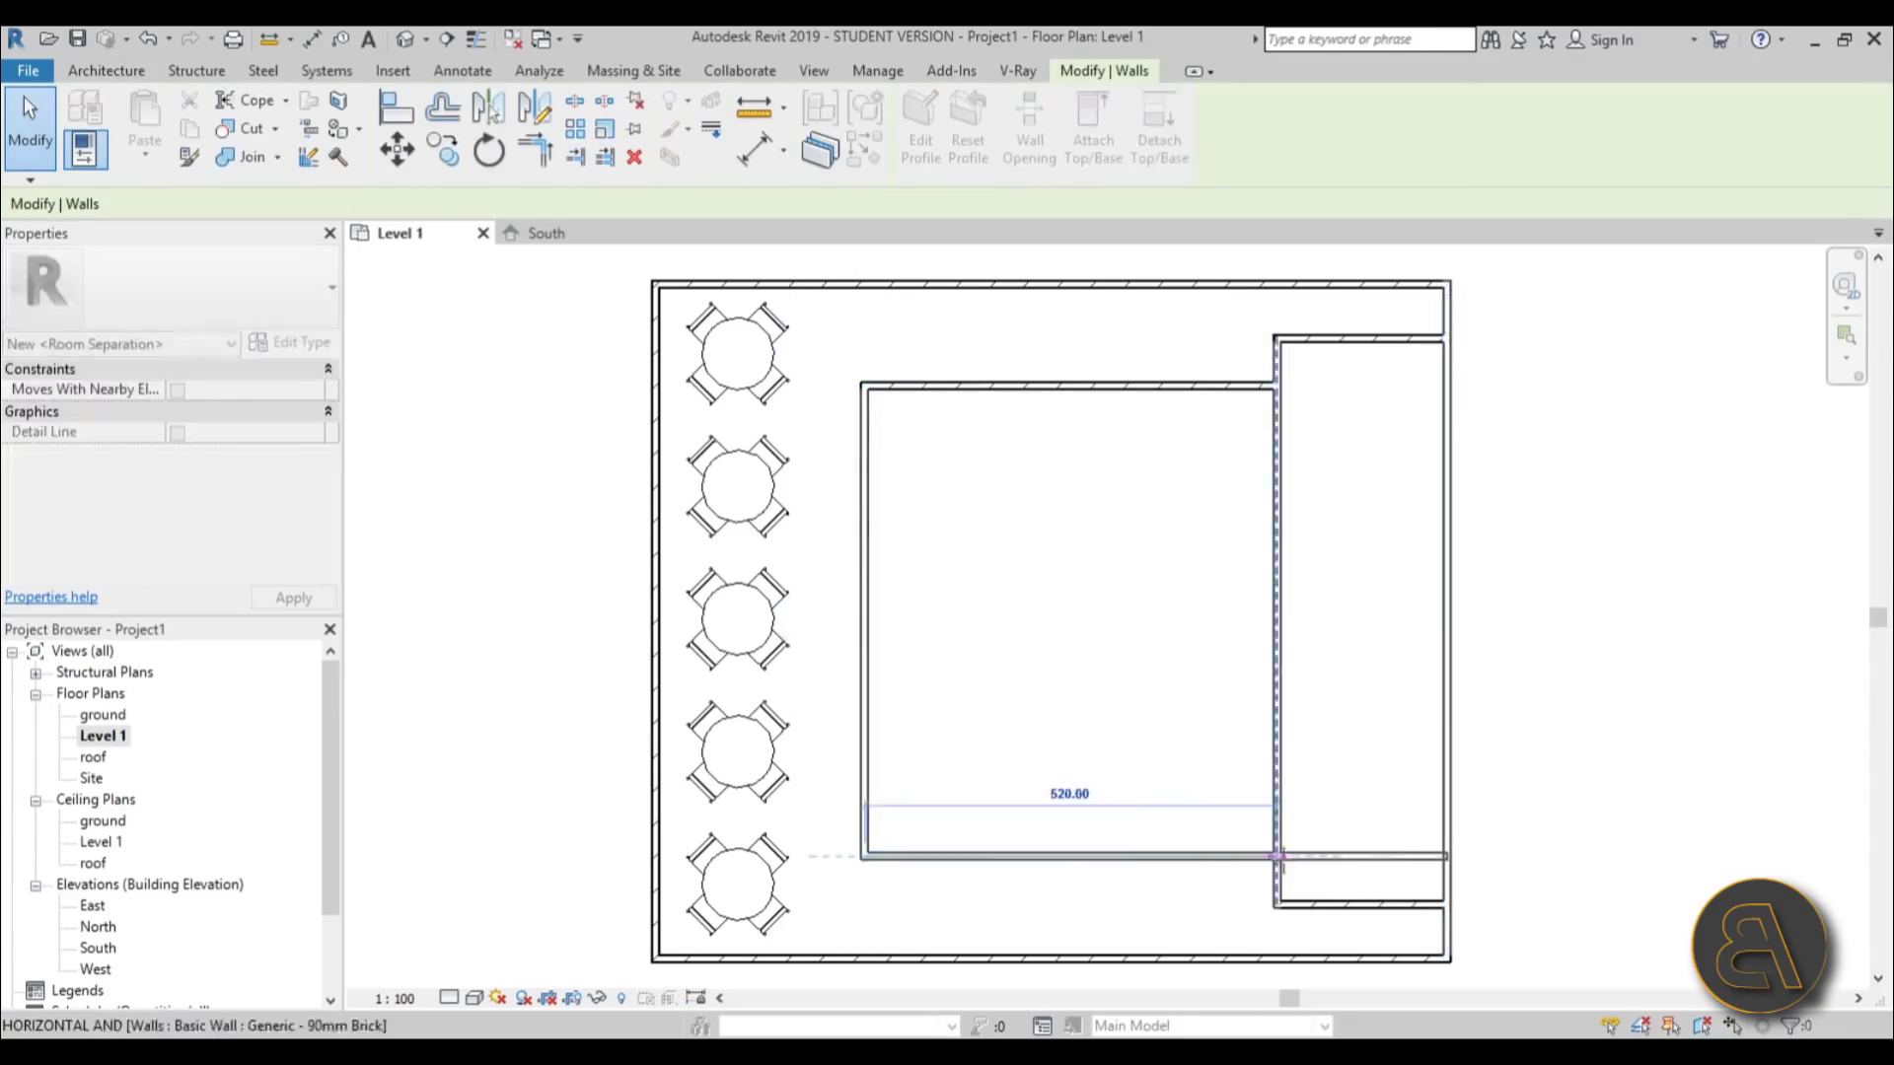
pyautogui.press('Escape')
# - Move the inner room's left wall until it sits 500 from the outer wall face
pyautogui.scroll(-2, 1377, 631)
pyautogui.scroll(2, 1124, 634)
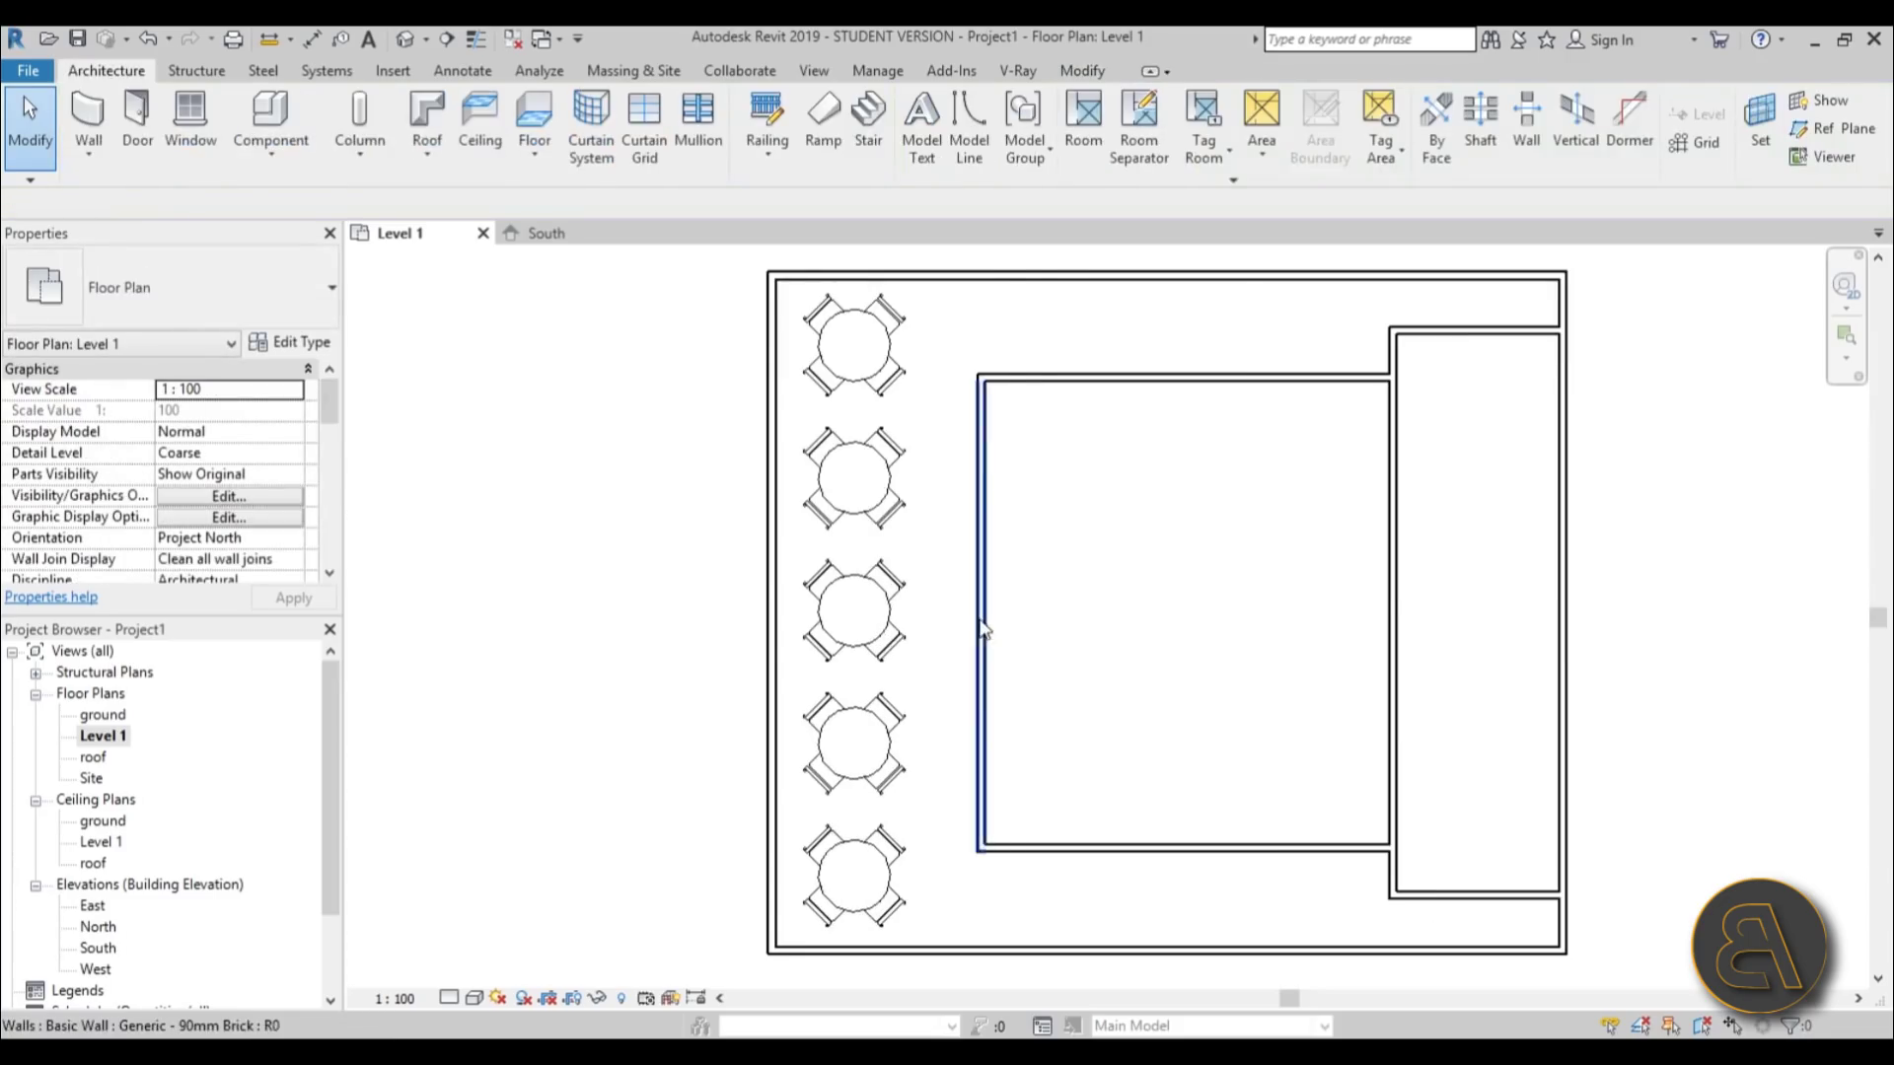
pyautogui.click(981, 634)
pyautogui.moveTo(956, 628); pyautogui.dragTo(973, 632)
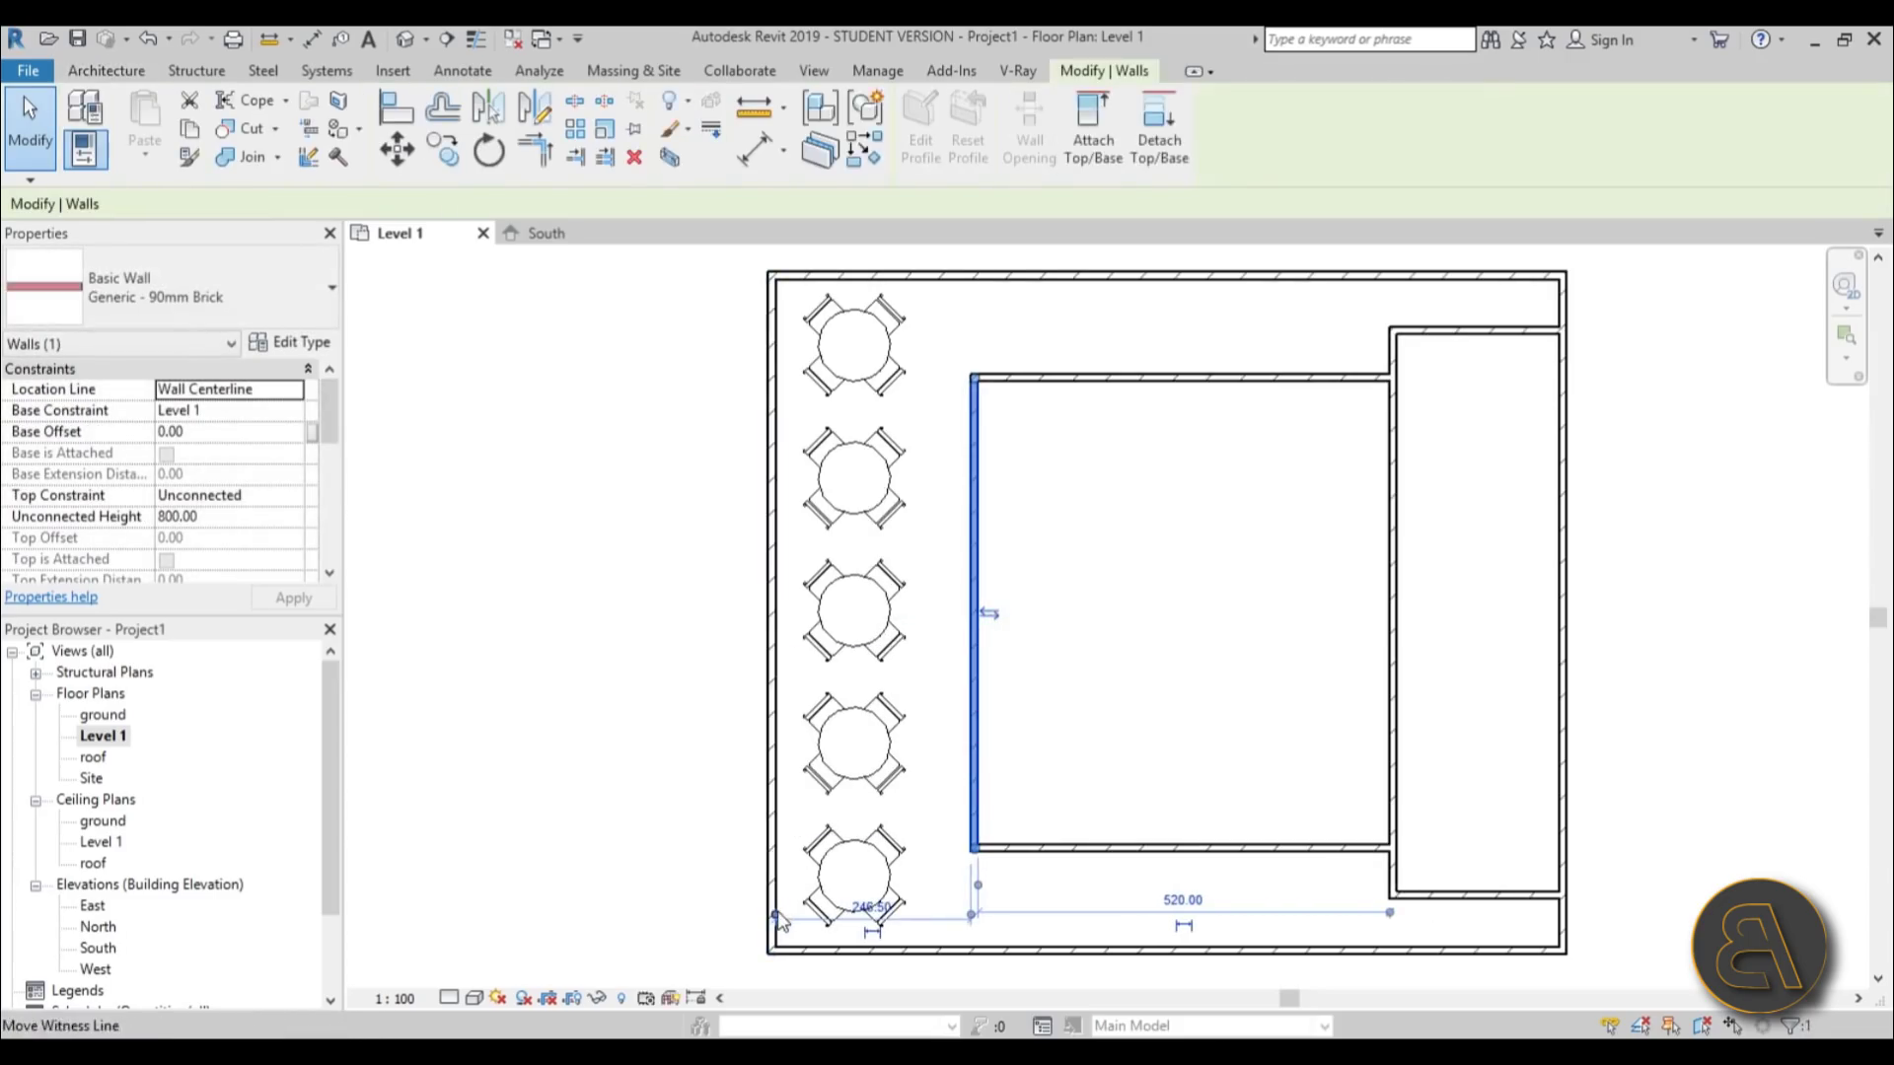
pyautogui.moveTo(775, 914); pyautogui.dragTo(777, 913)
pyautogui.press('Escape')
pyautogui.moveTo(980, 766); pyautogui.dragTo(993, 771)
pyautogui.press('Escape')
pyautogui.scroll(-4, 1141, 673)
pyautogui.moveTo(1179, 628); pyautogui.dragTo(1110, 564, button='middle')
pyautogui.scroll(3, 1109, 563)
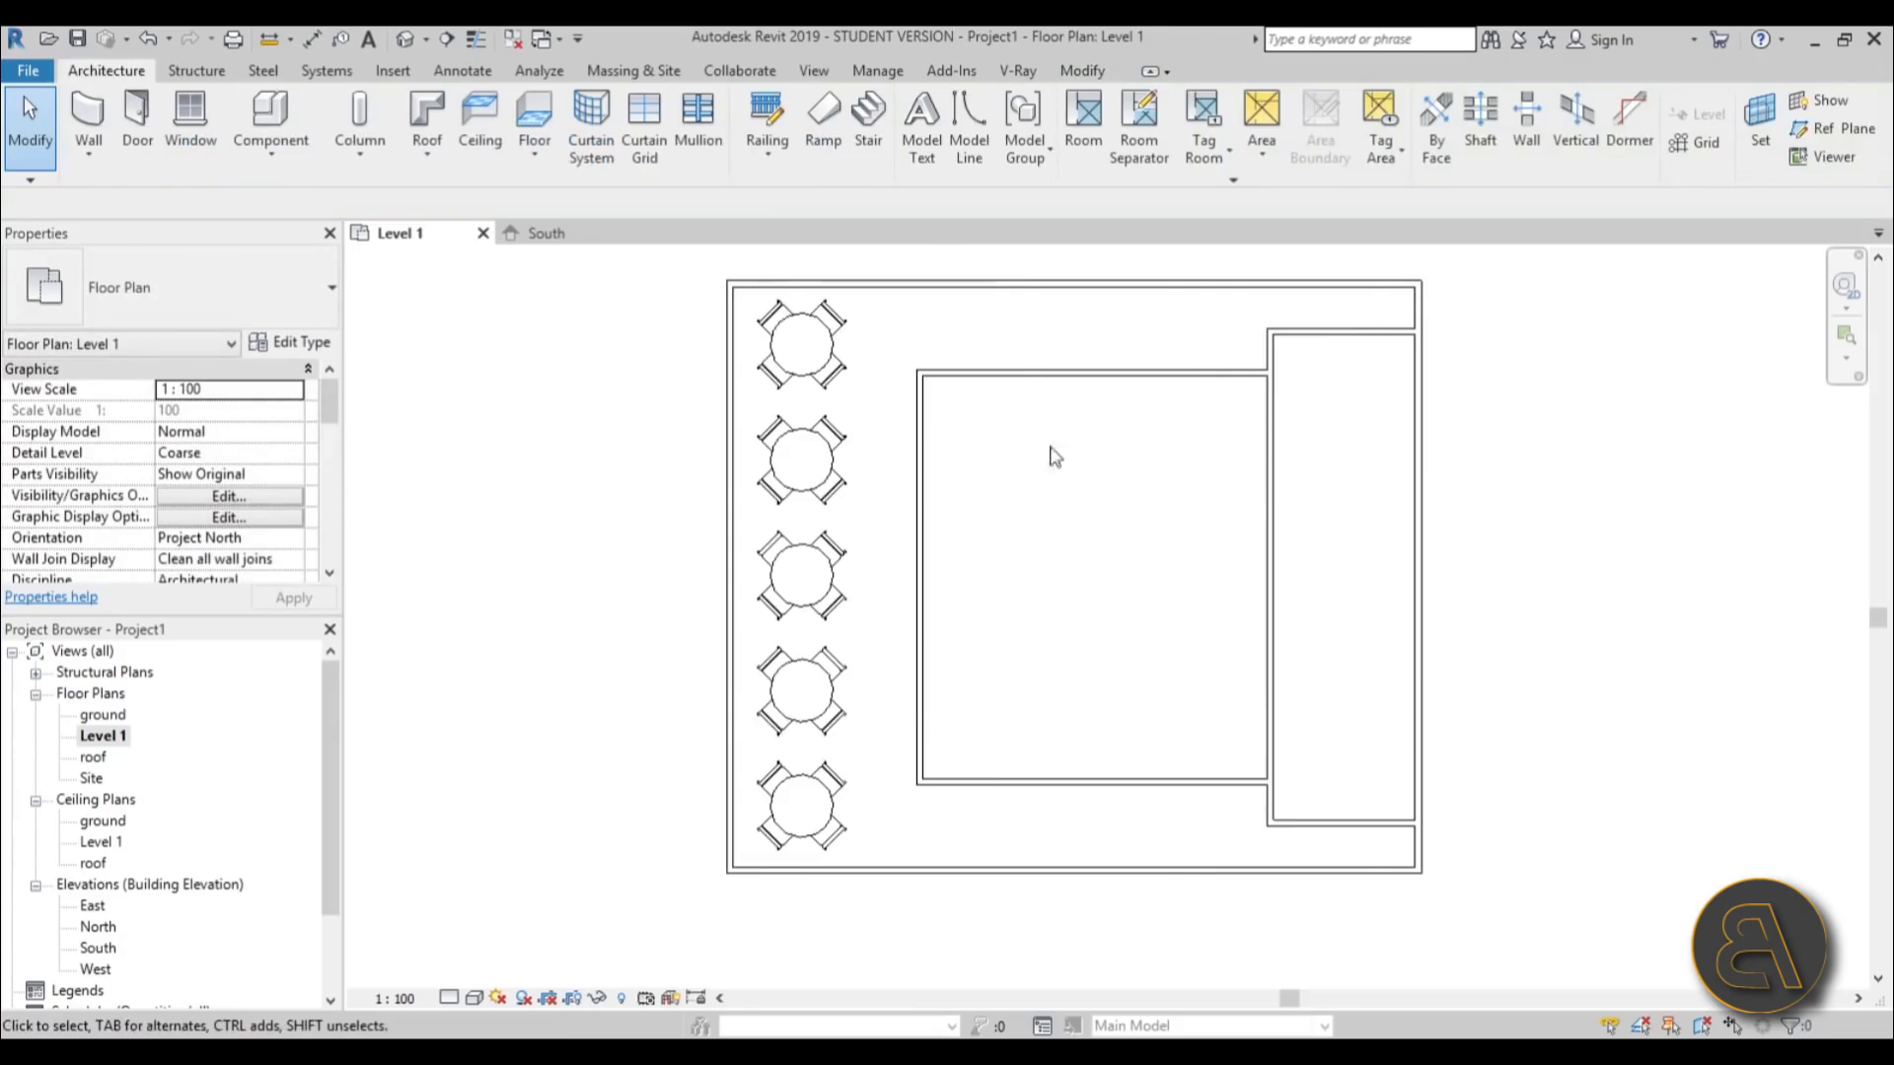
# - Place an M_Table-Dining Round w Chairs in the inner room's top-left corner
pyautogui.click(296, 113)
pyautogui.scroll(1, 983, 432)
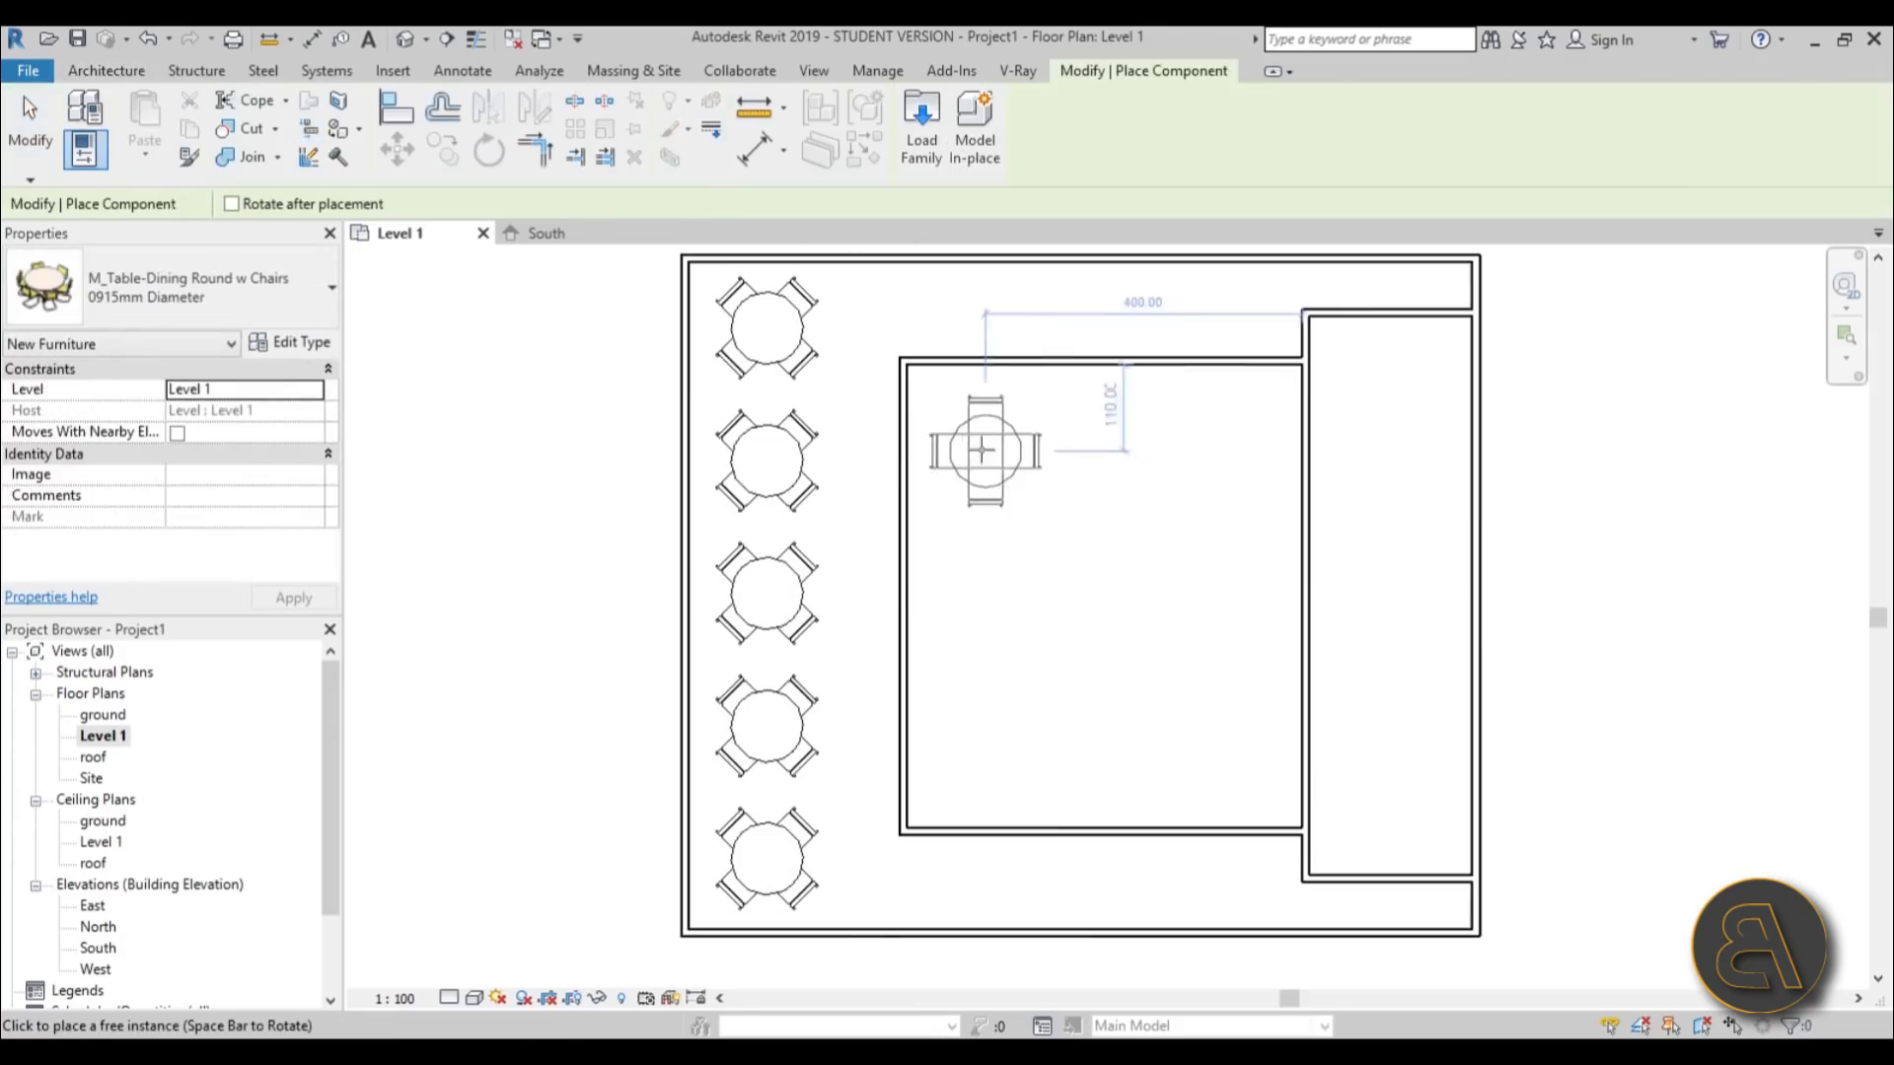
pyautogui.click(1001, 435)
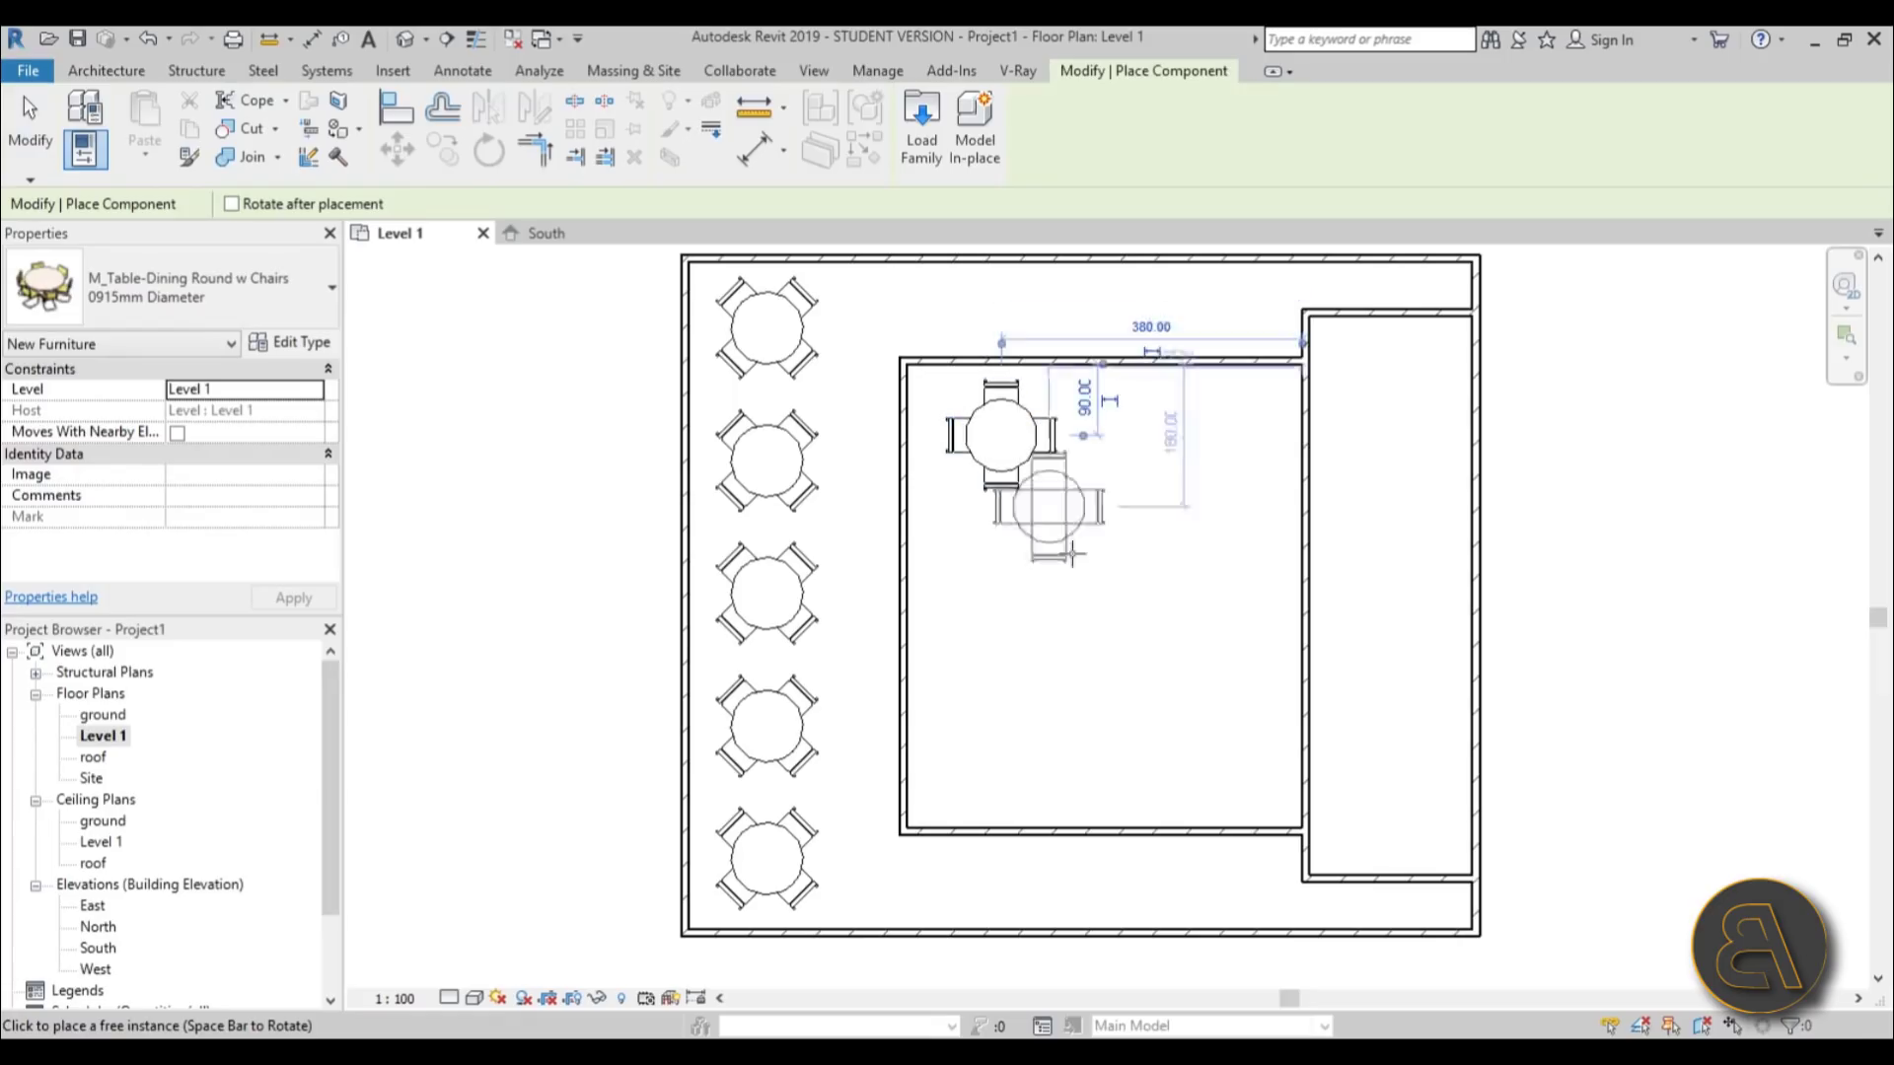
pyautogui.press('Escape')
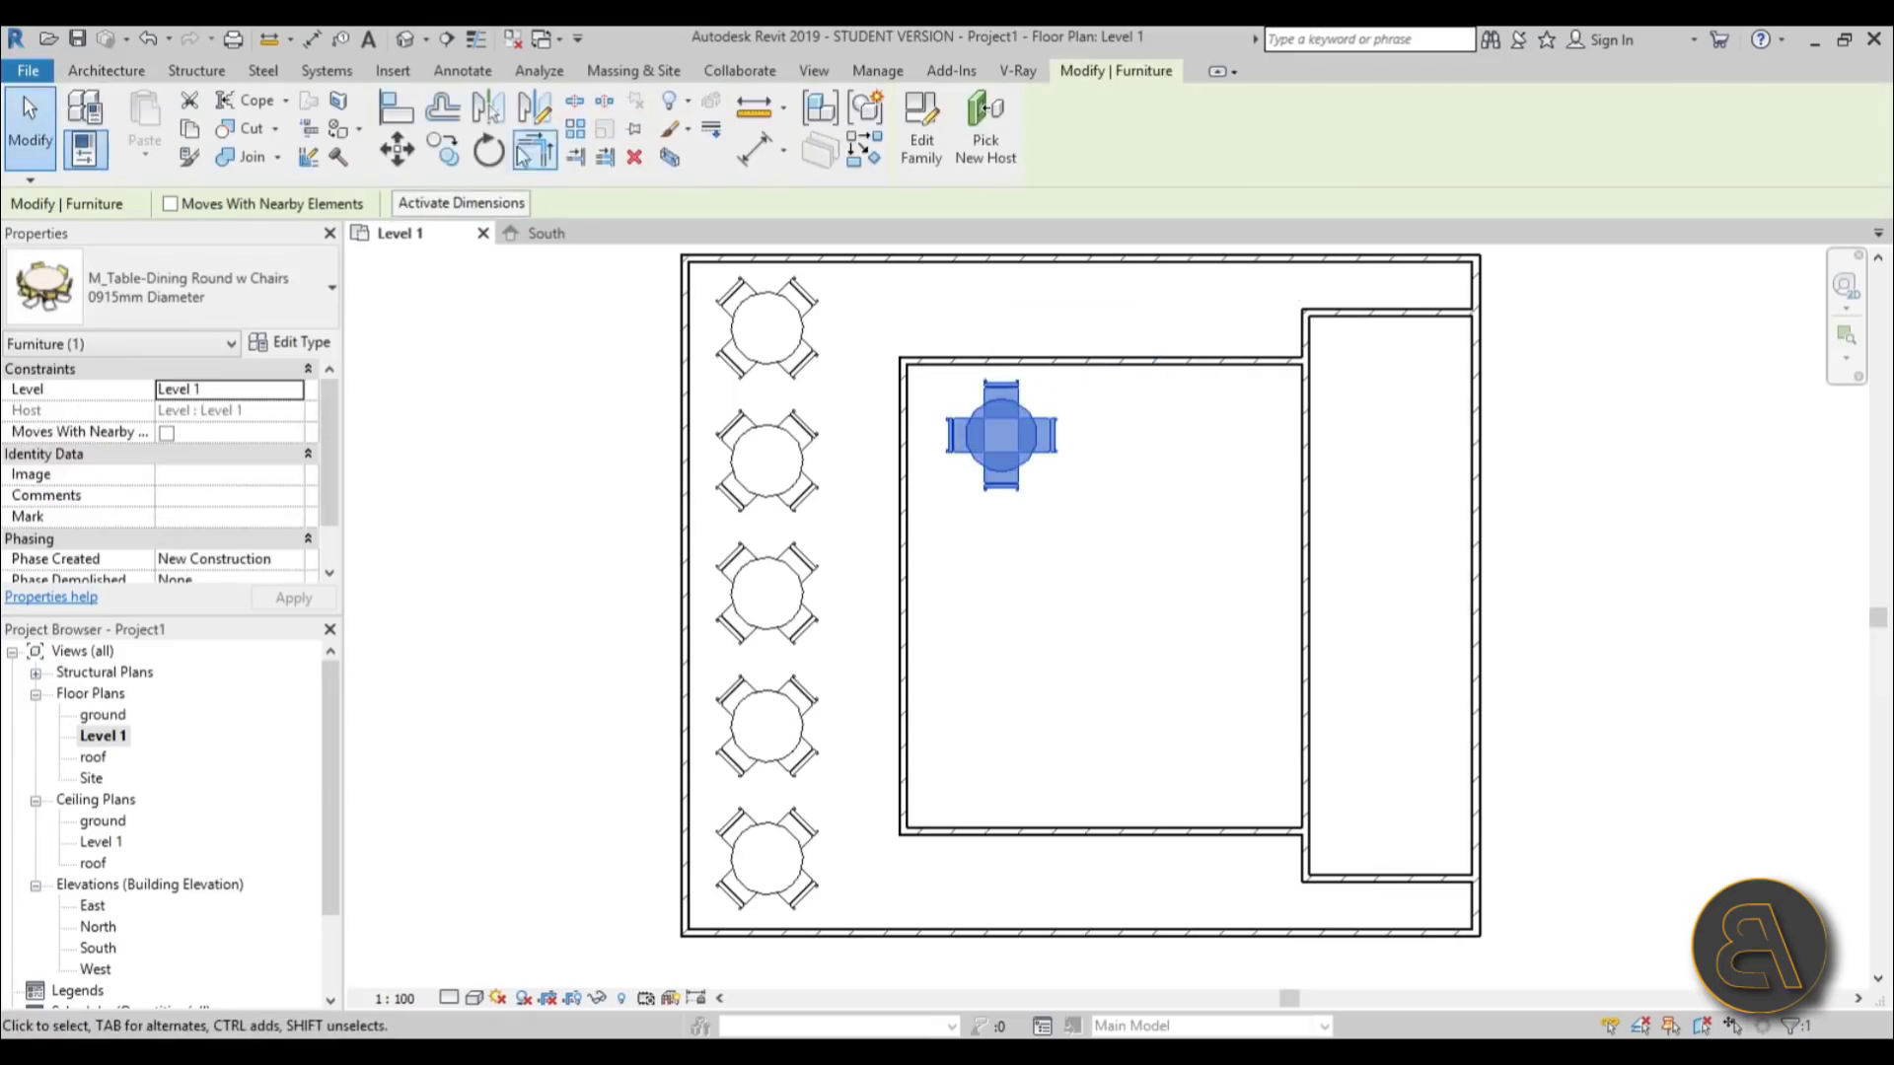
# - Rotate the table 45° and nudge it down and left
pyautogui.click(488, 150)
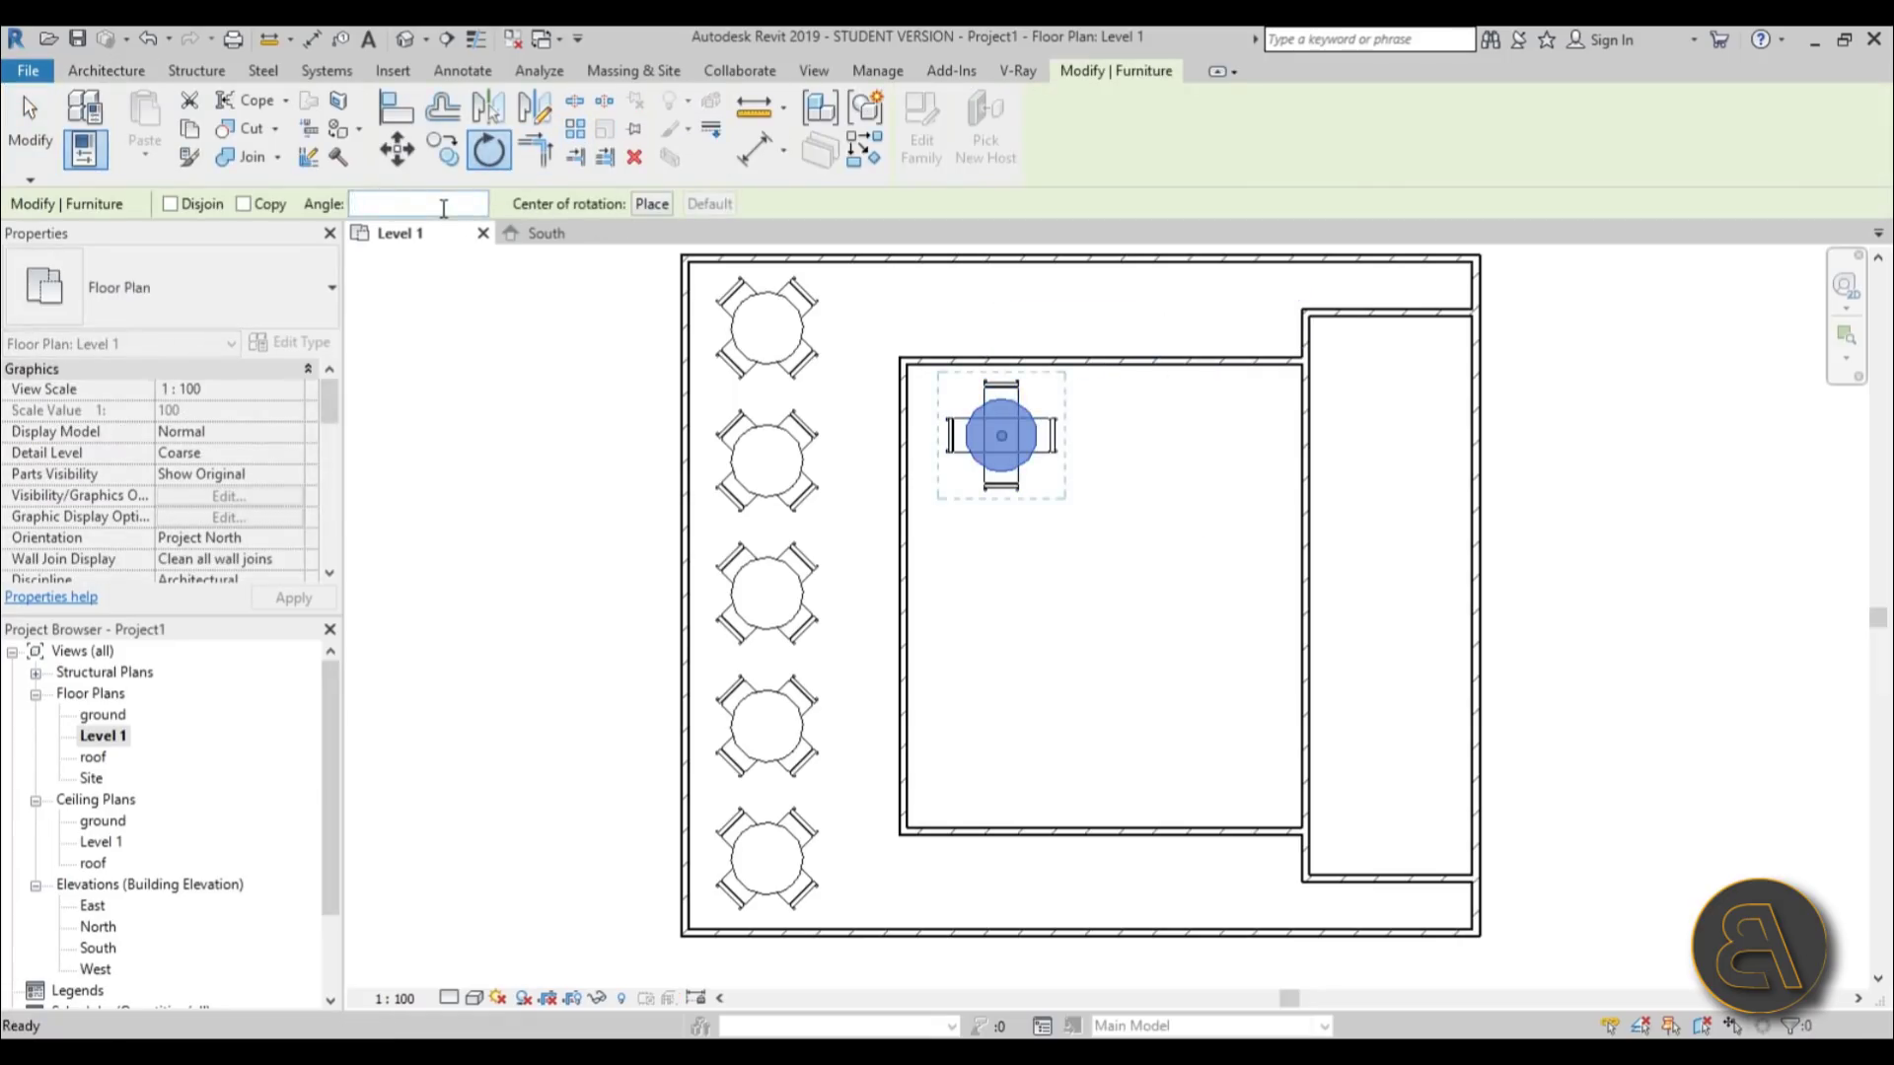
pyautogui.press('Return')
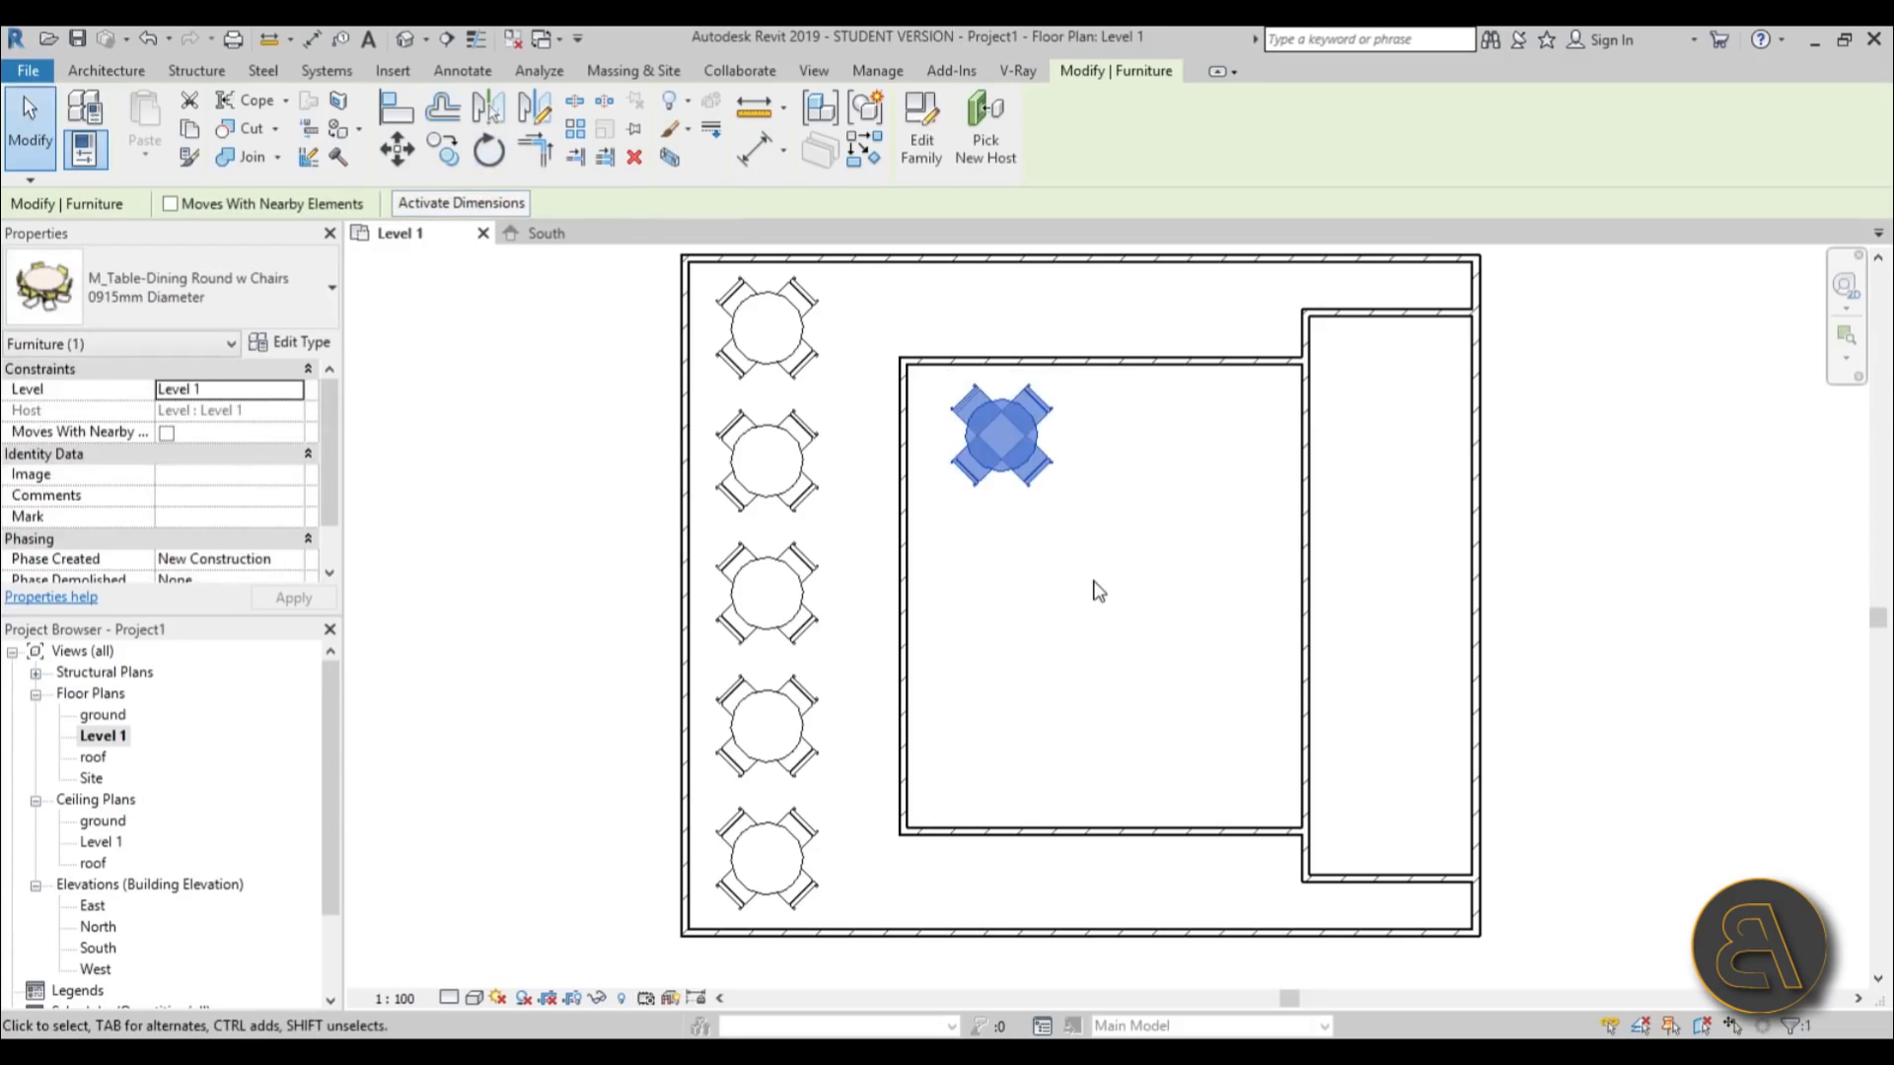
pyautogui.press('Down')
pyautogui.press('Left')
pyautogui.press('Left')
pyautogui.press('Down')
pyautogui.press('Down')
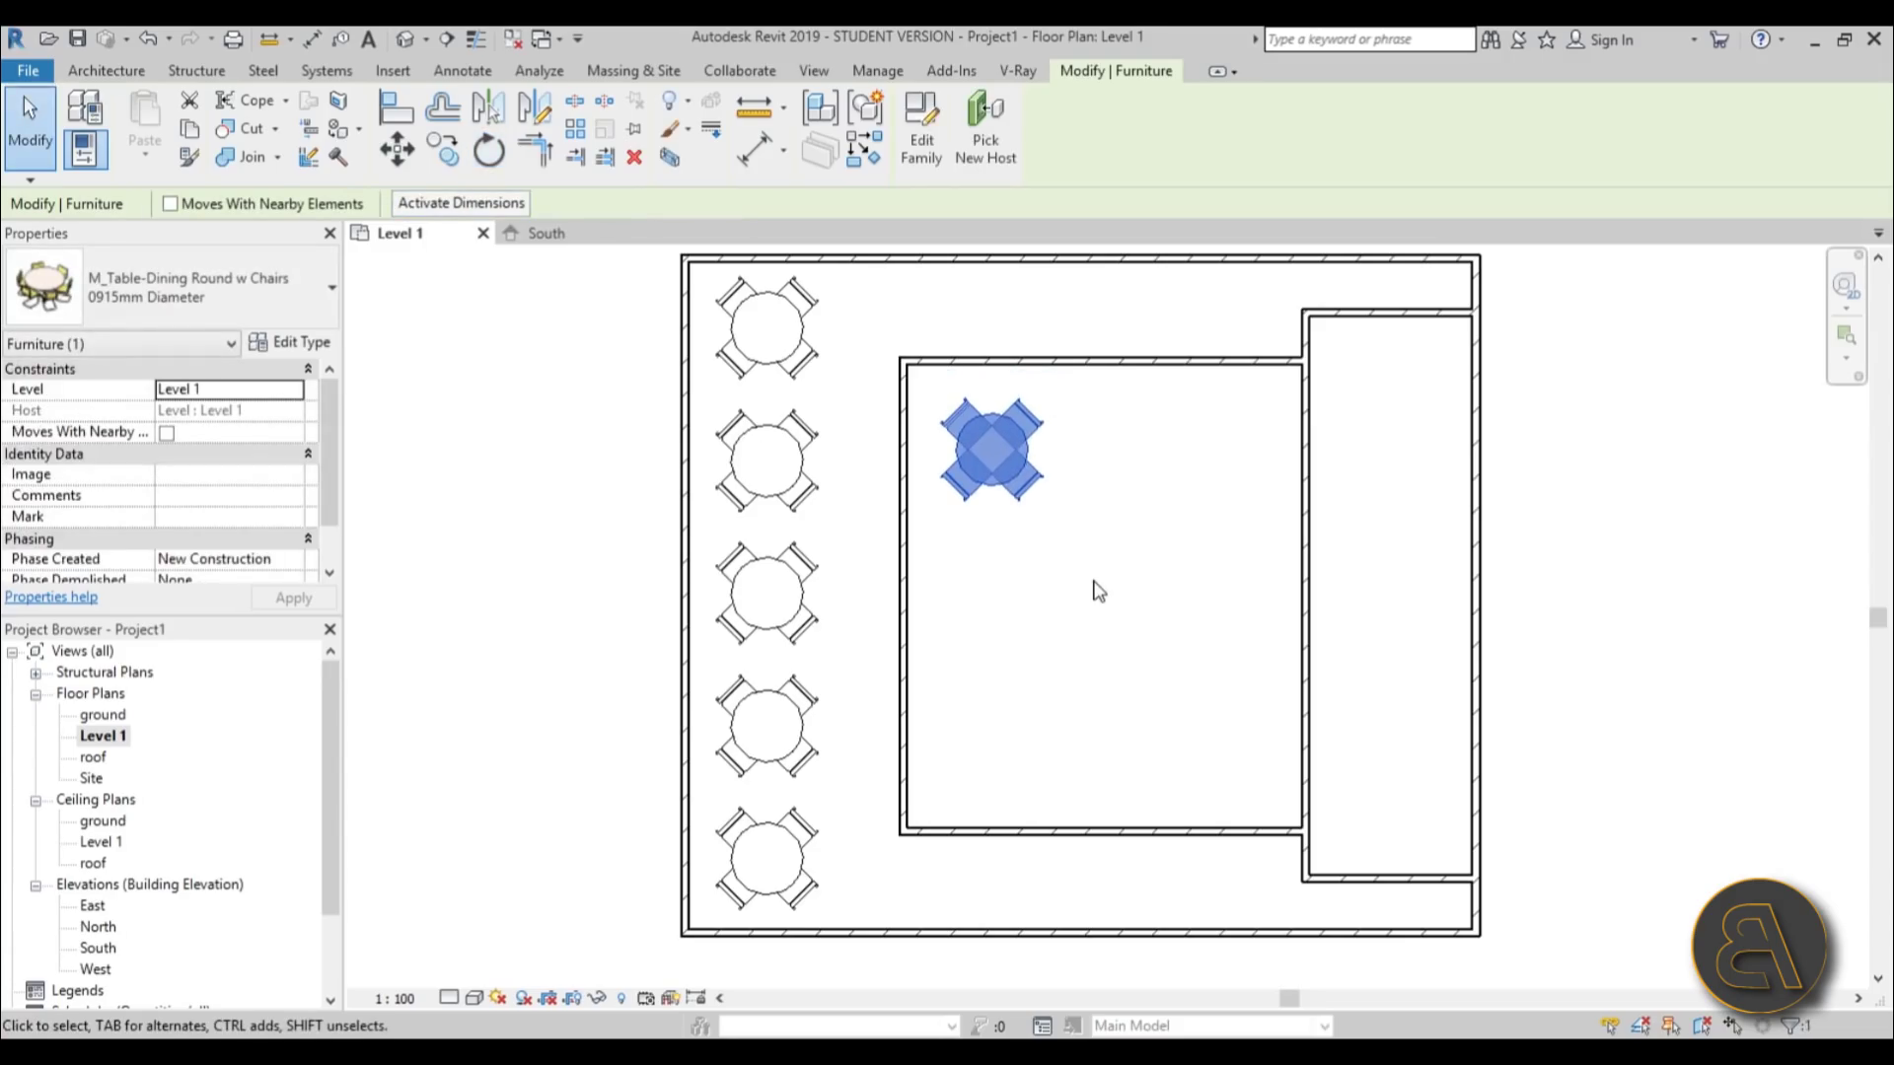
pyautogui.click(1098, 591)
pyautogui.click(991, 448)
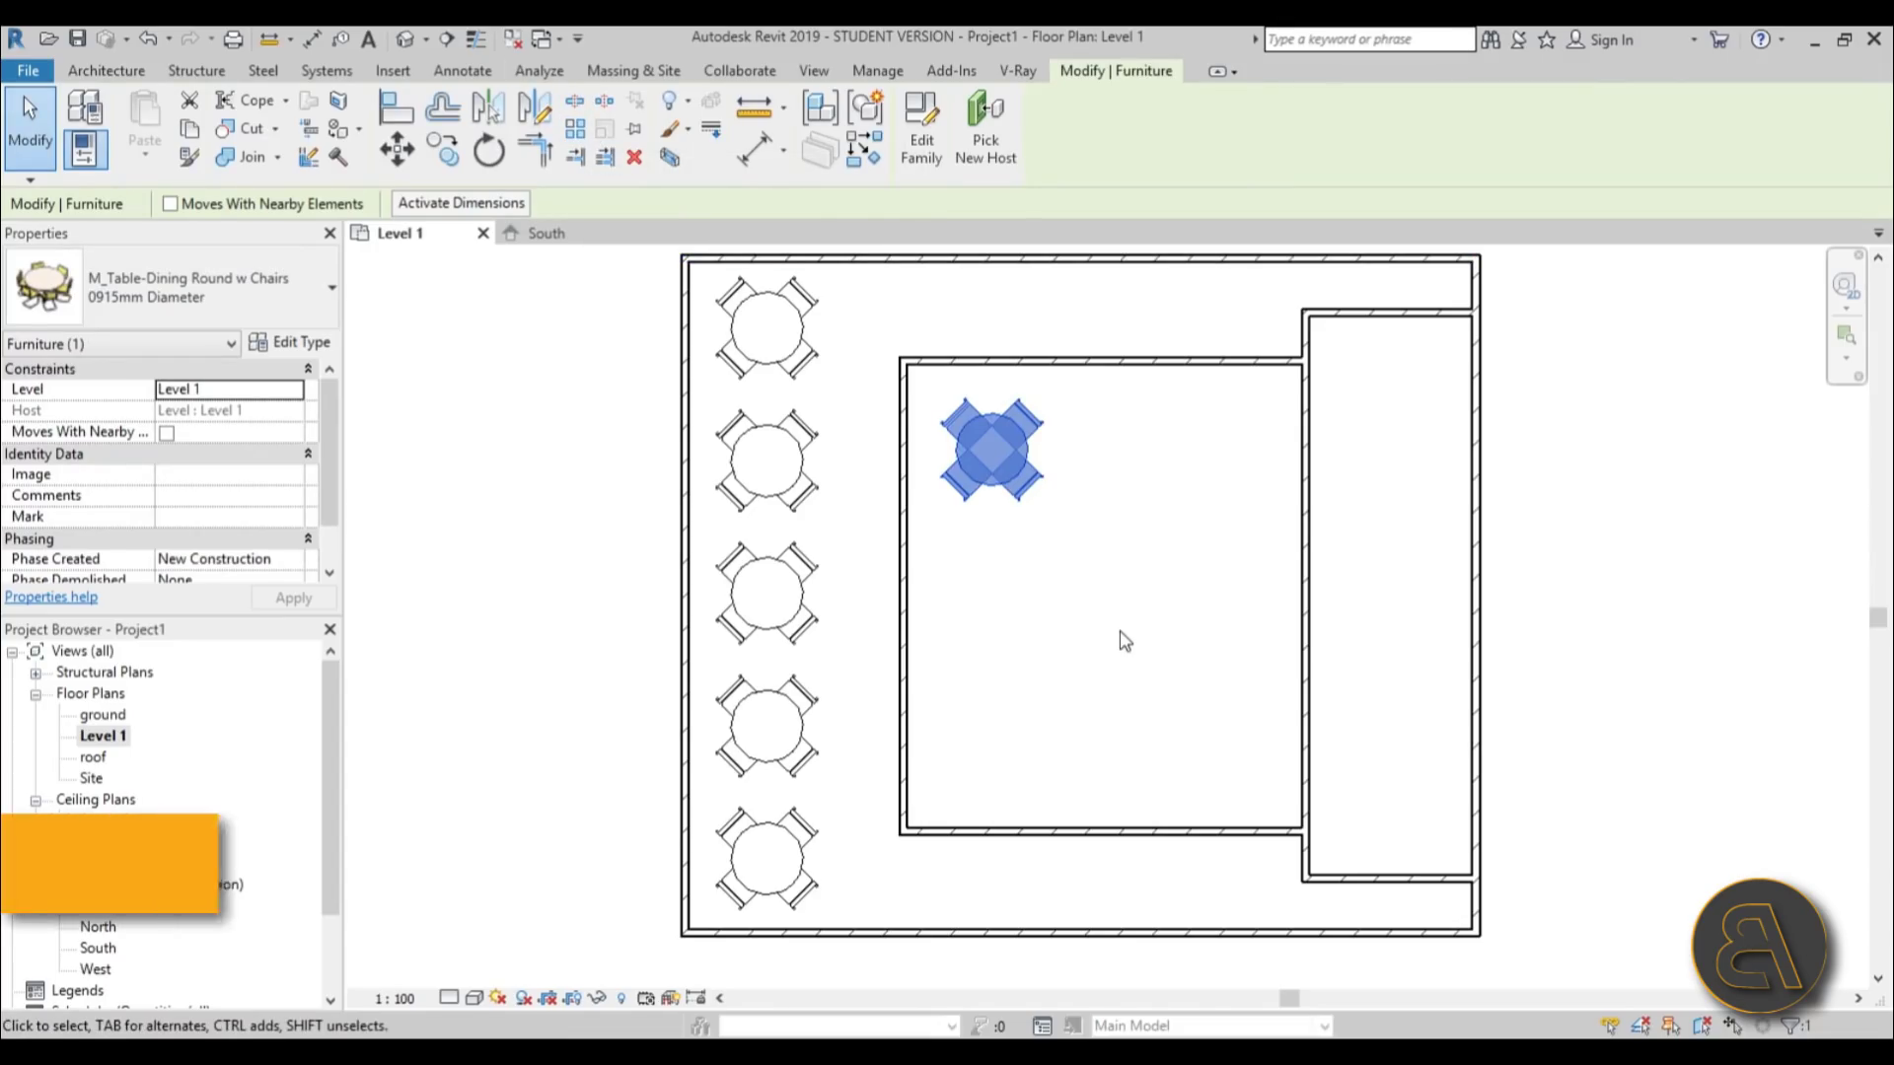
# - Array the rotated table with AR into a column of 3 running downward
pyautogui.press('a')
pyautogui.press('r')
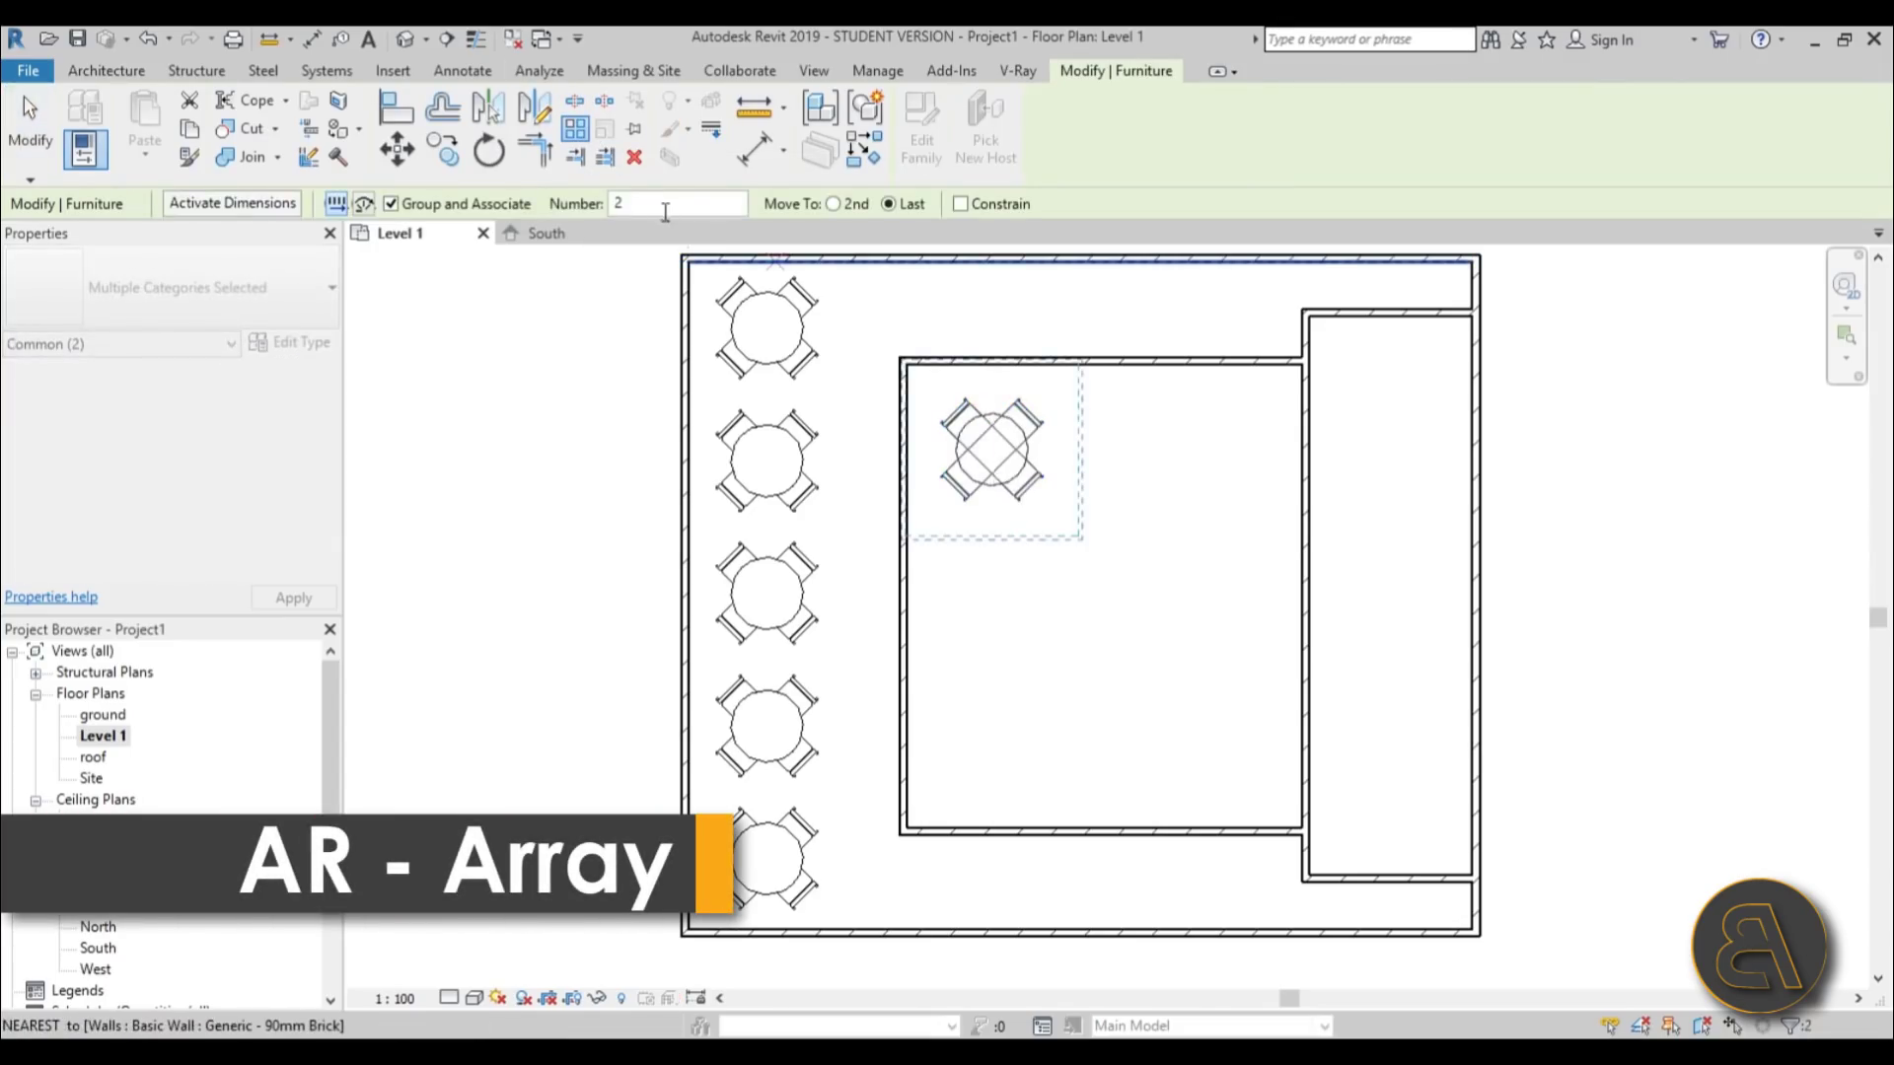
pyautogui.write('3')
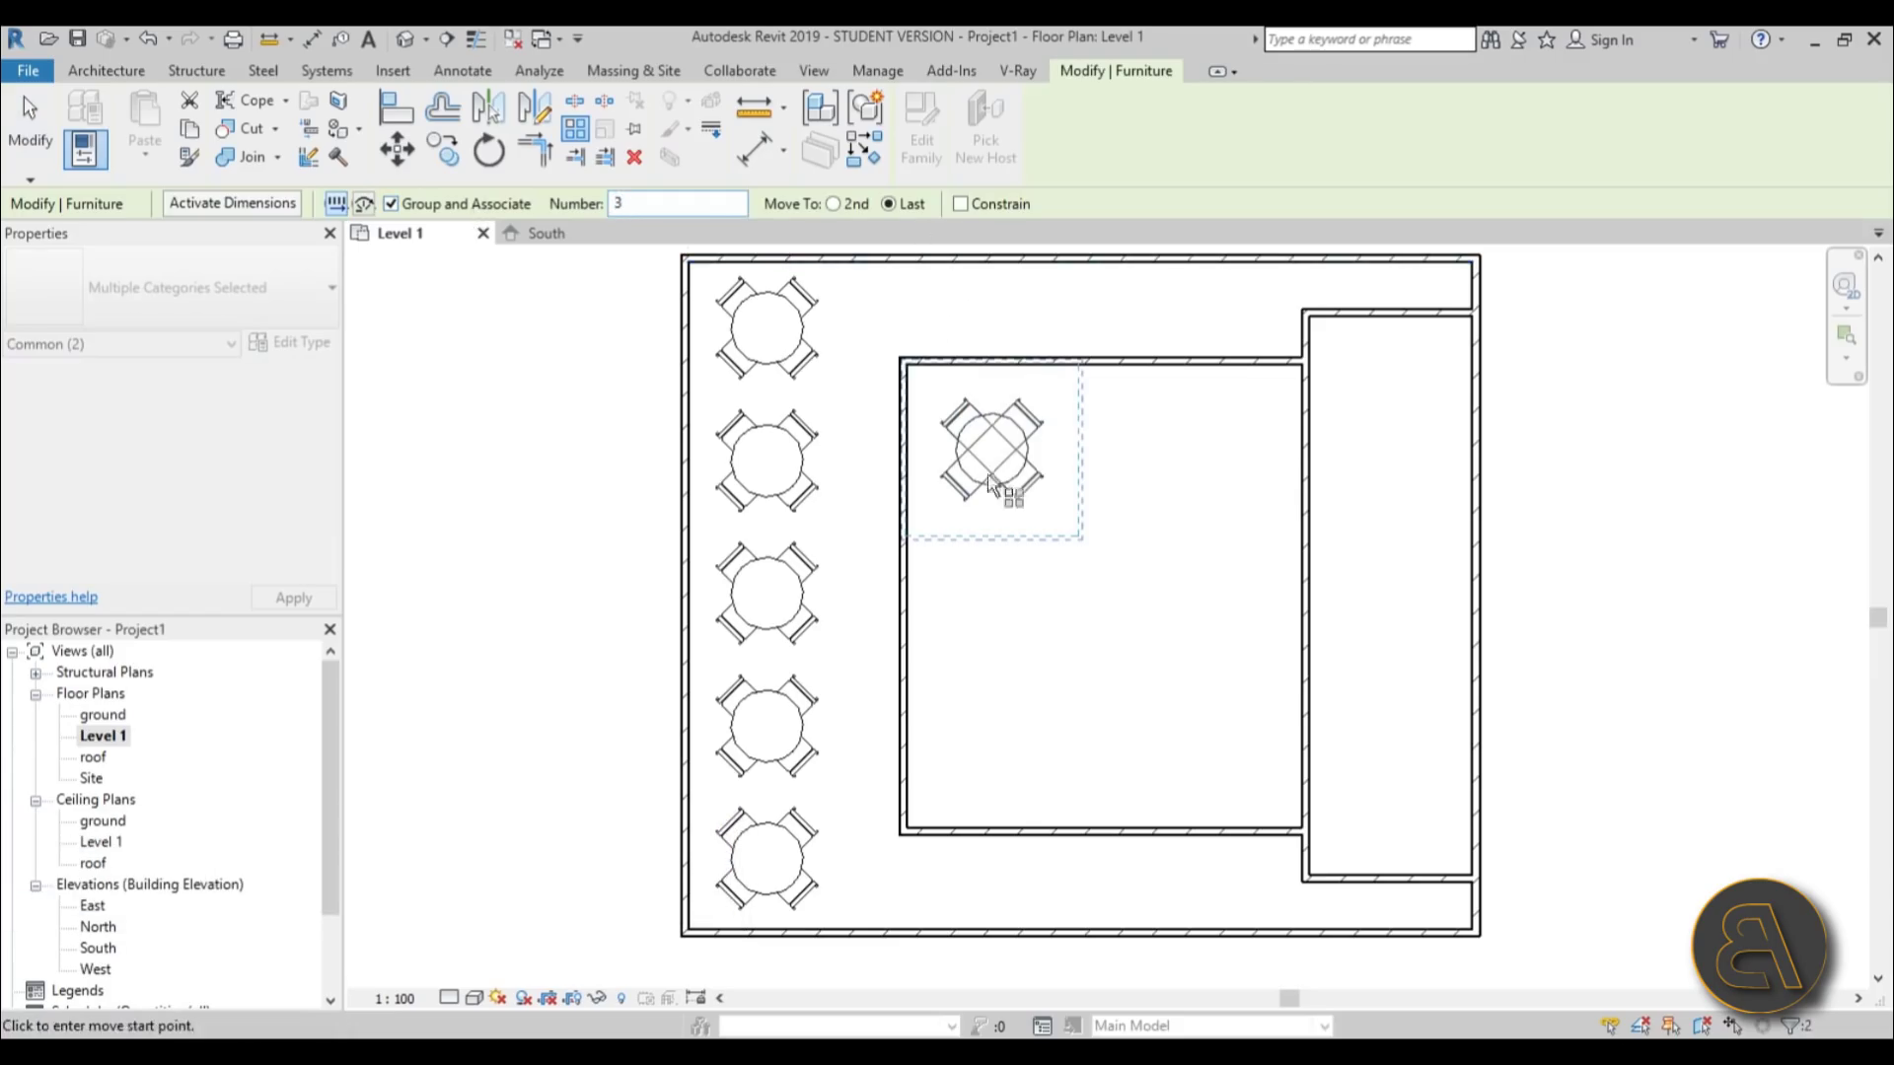
pyautogui.click(988, 454)
pyautogui.click(990, 761)
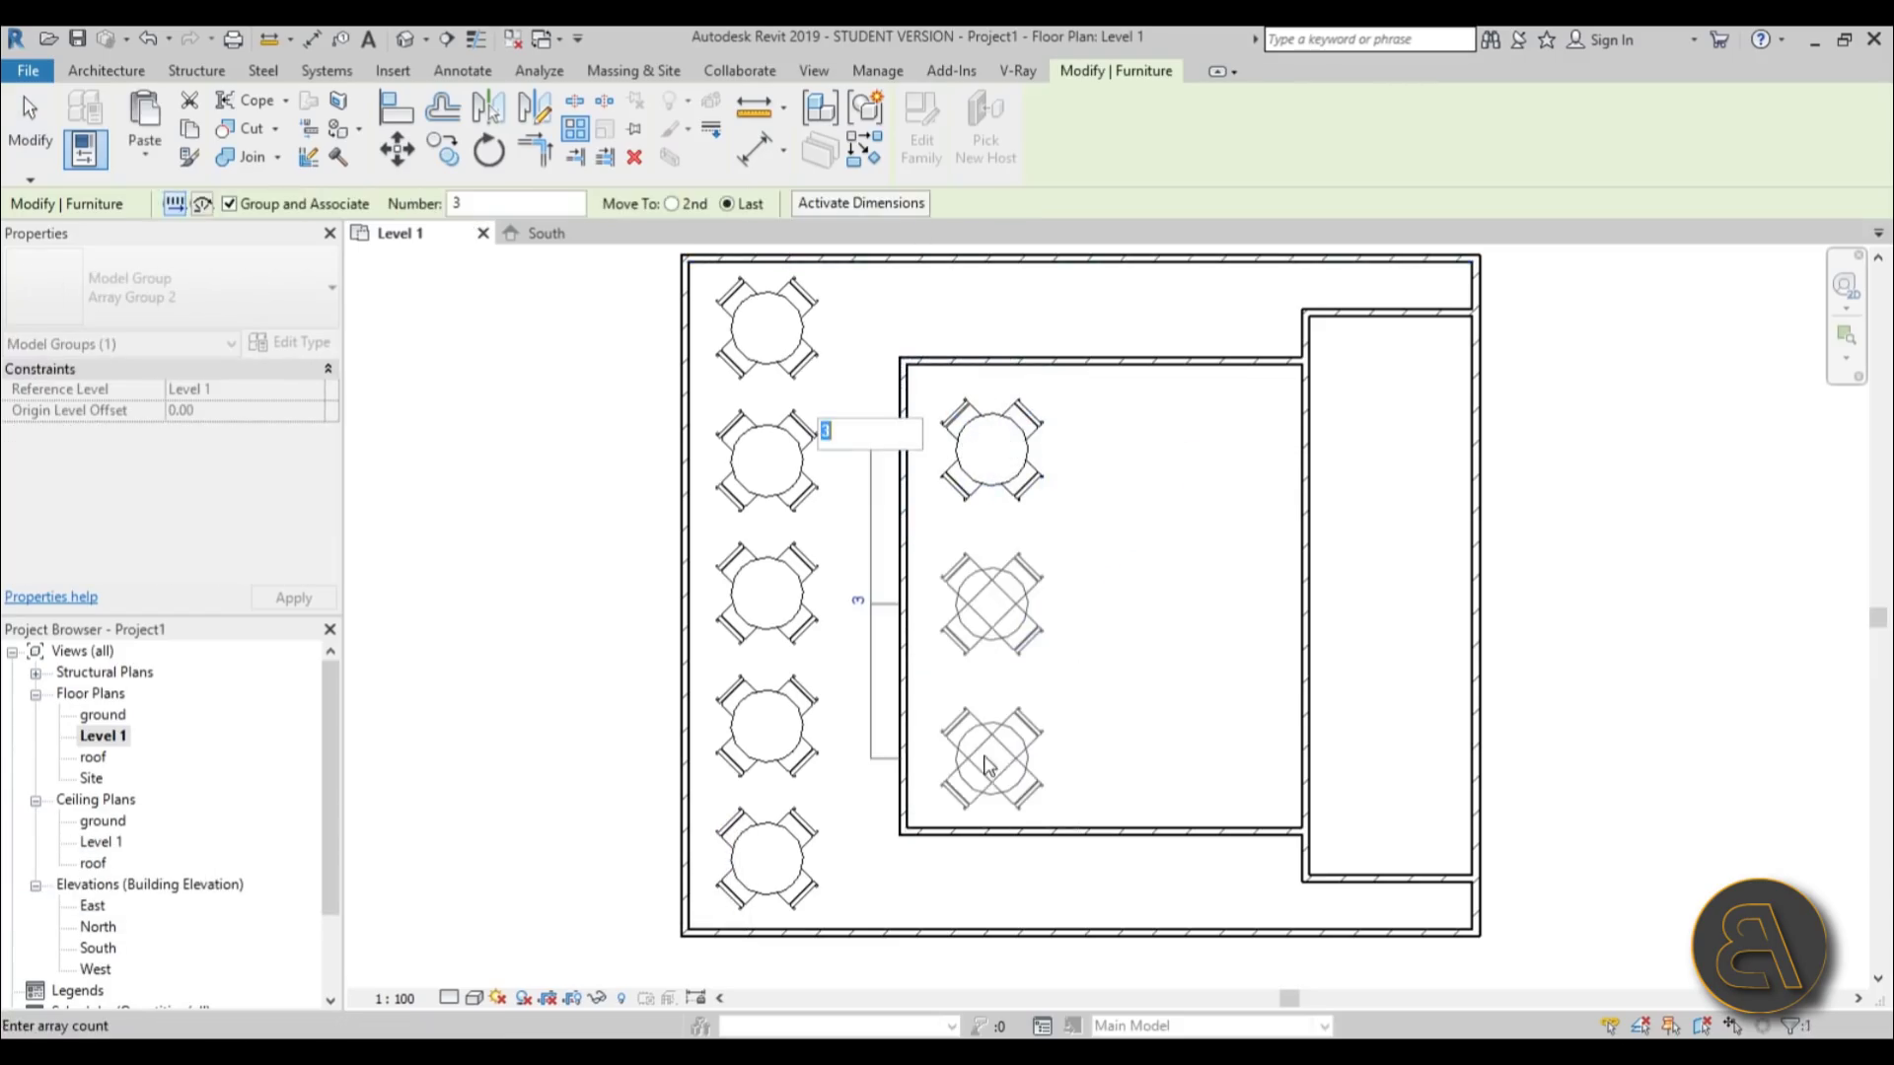
pyautogui.press('Return')
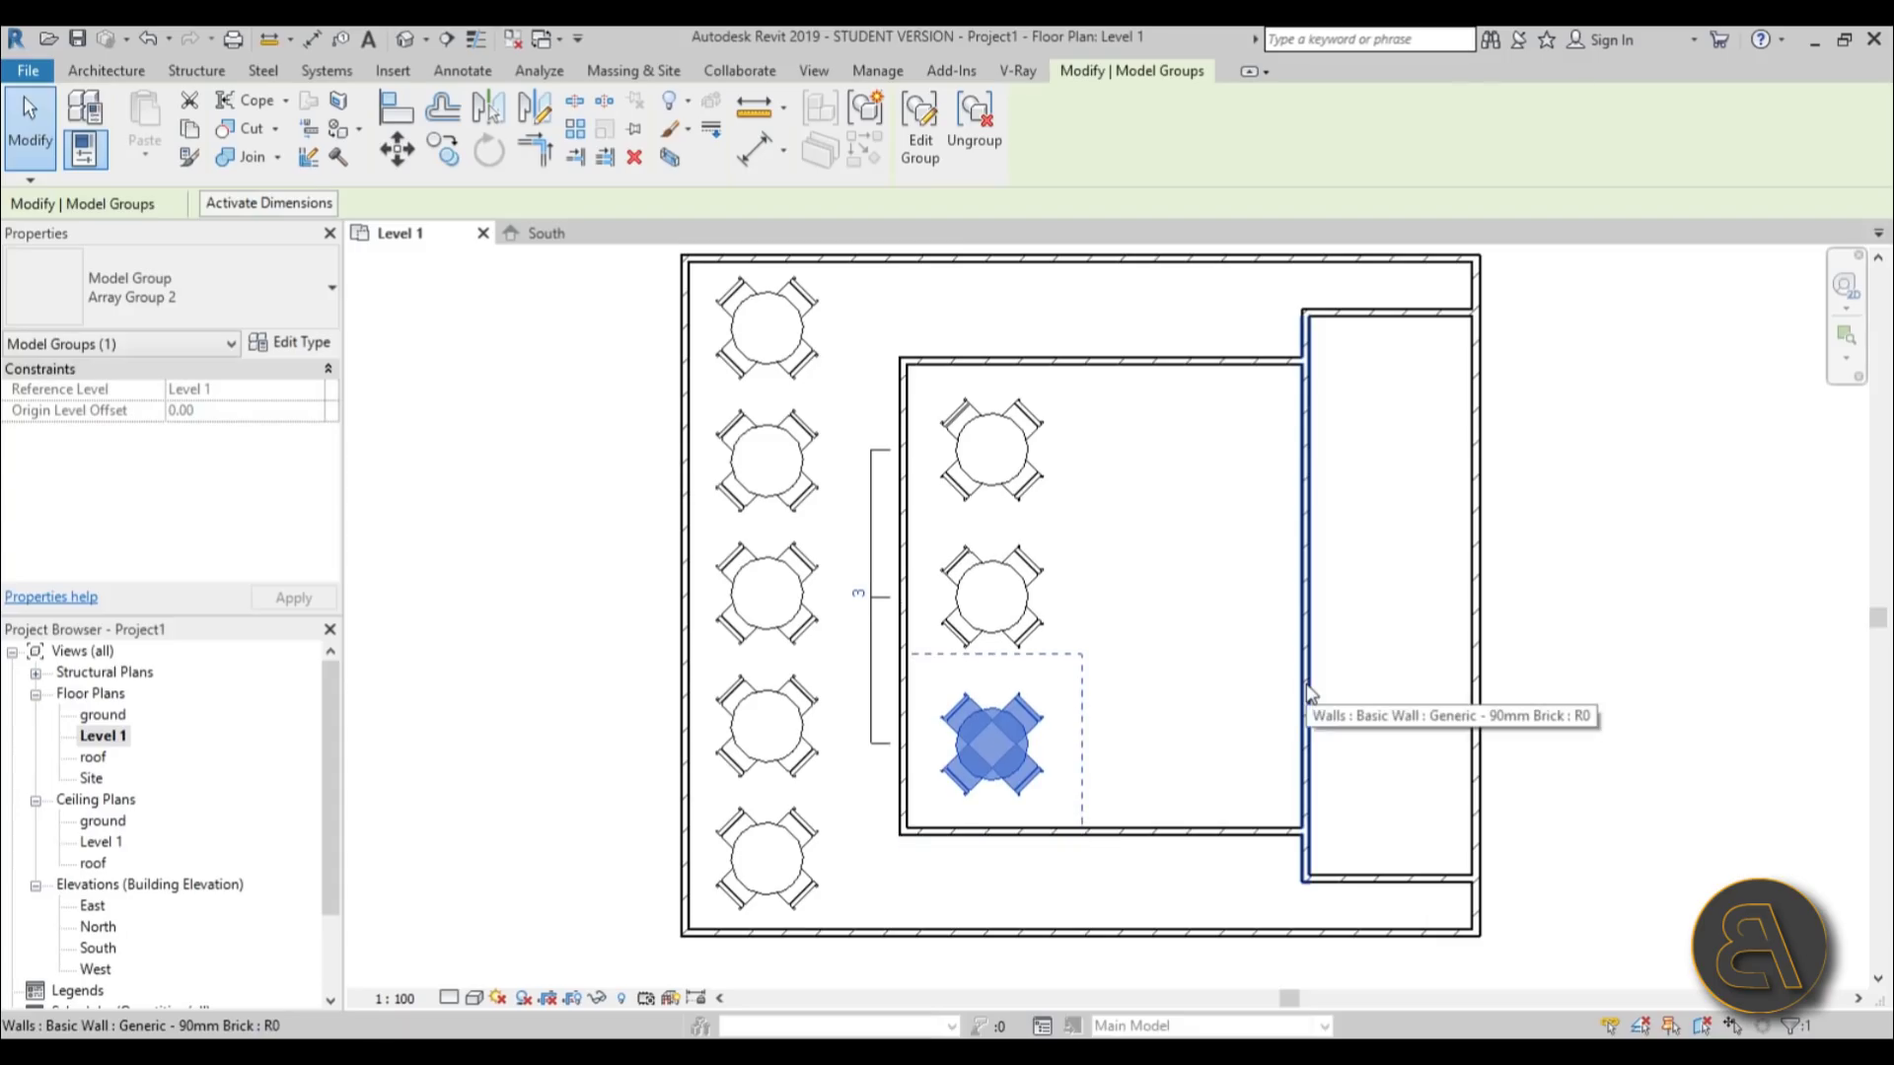
pyautogui.press('Escape')
# - Place two more dining tables, one above the other, to the right of the column
pyautogui.click(271, 116)
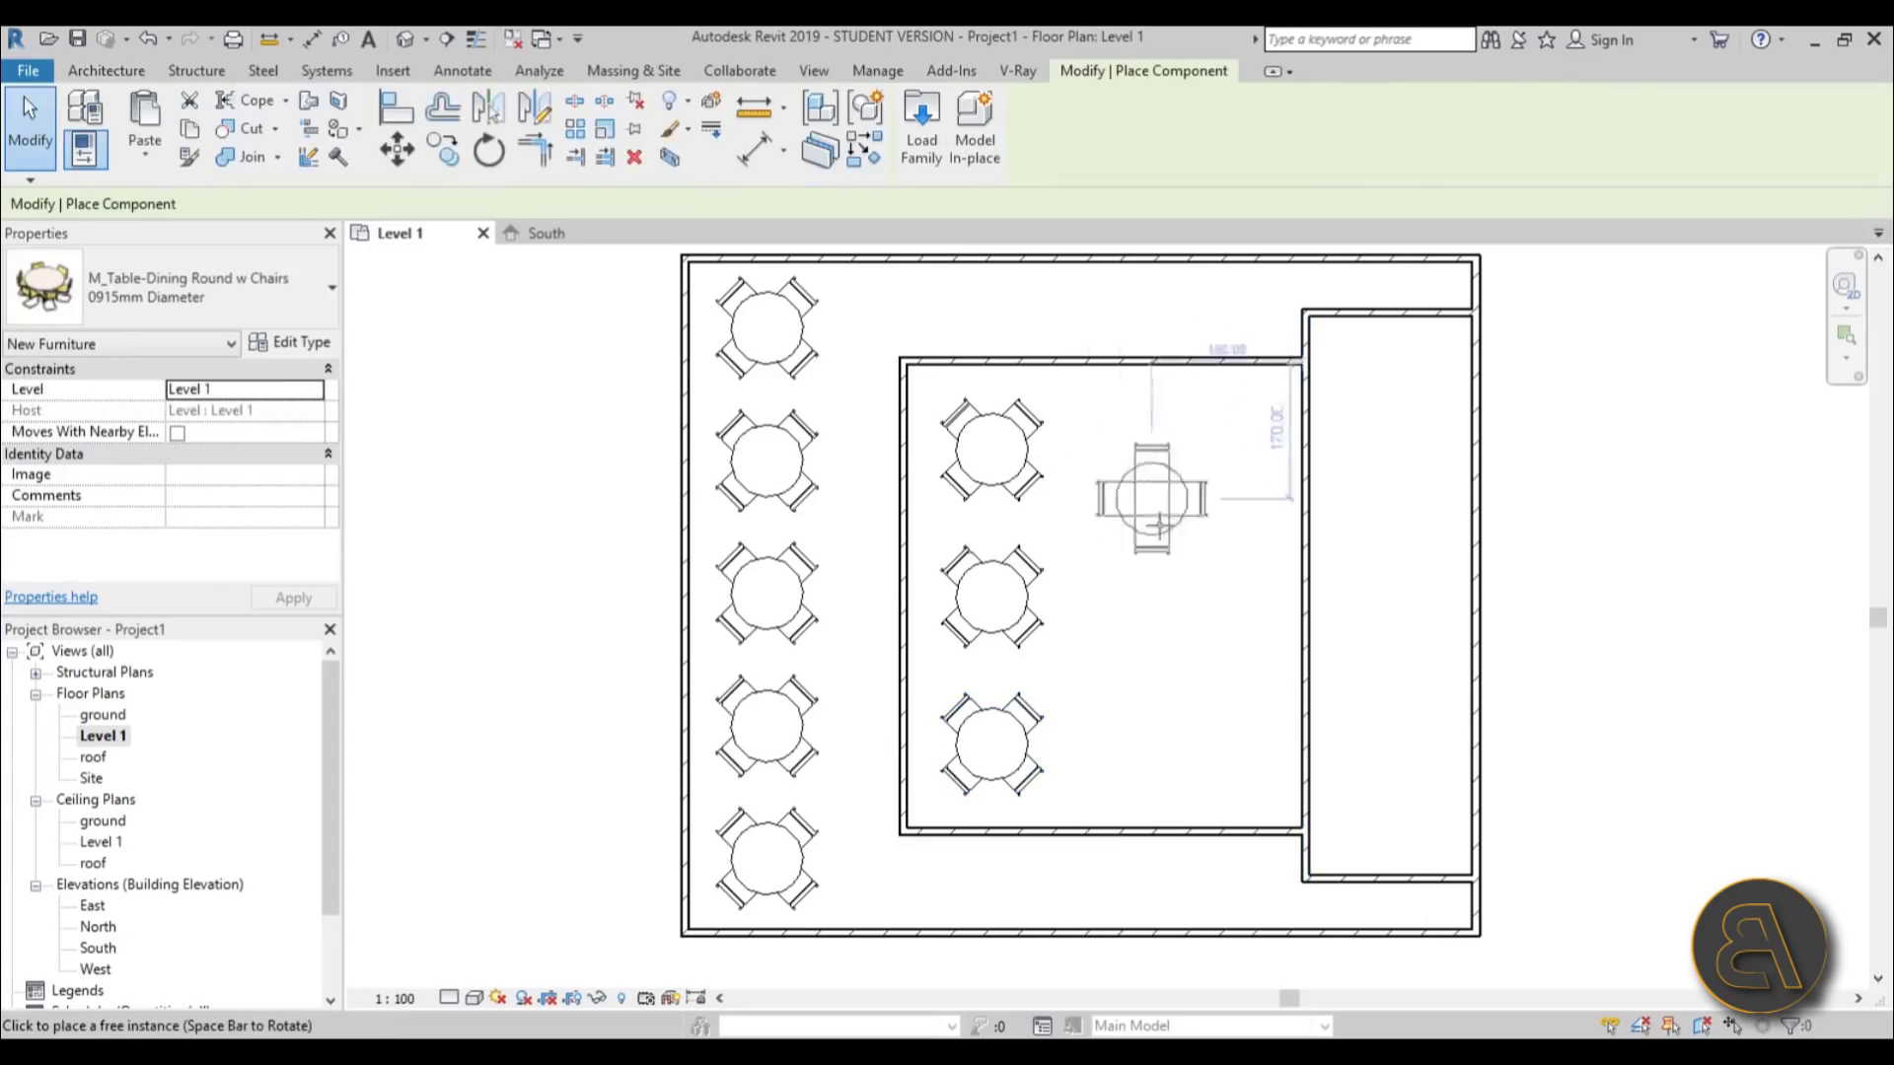
pyautogui.click(1132, 525)
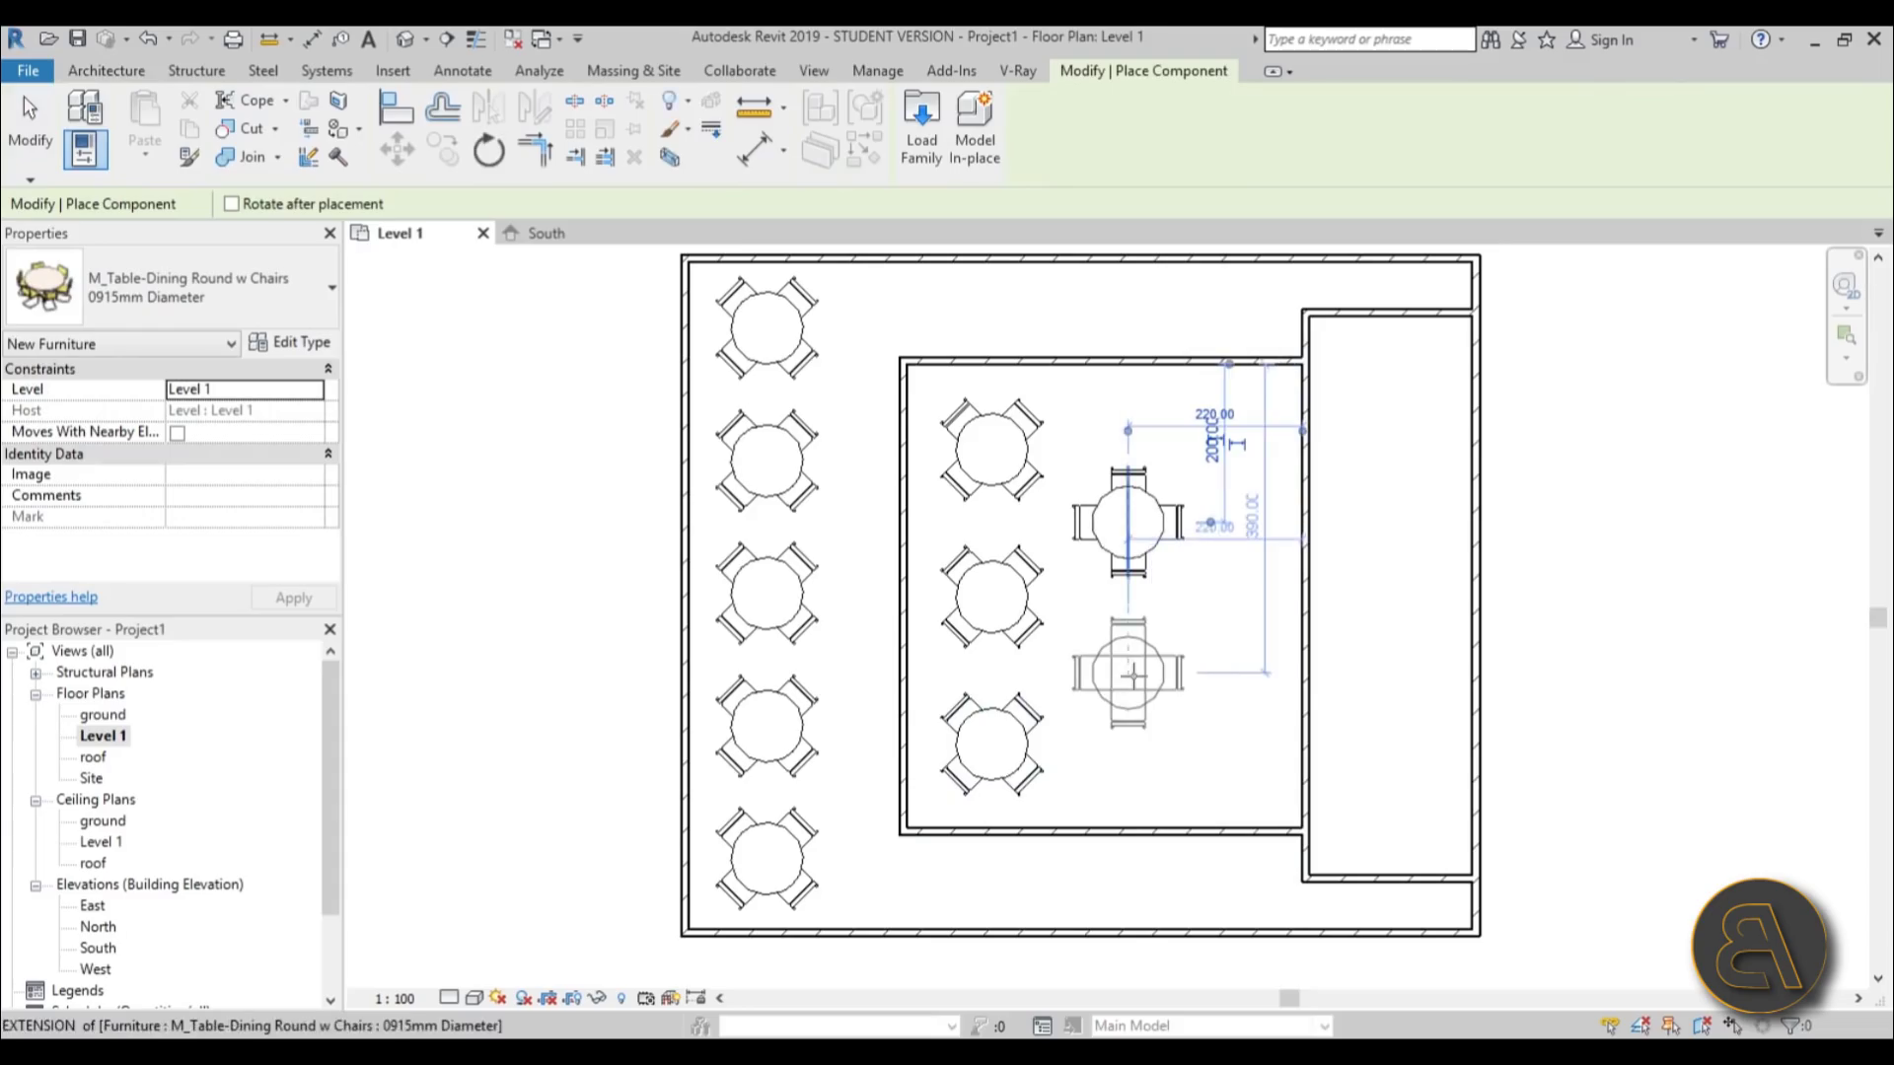
pyautogui.click(1132, 676)
pyautogui.scroll(-1, 1300, 608)
pyautogui.press('Escape')
pyautogui.press('Escape')
pyautogui.click(1197, 548)
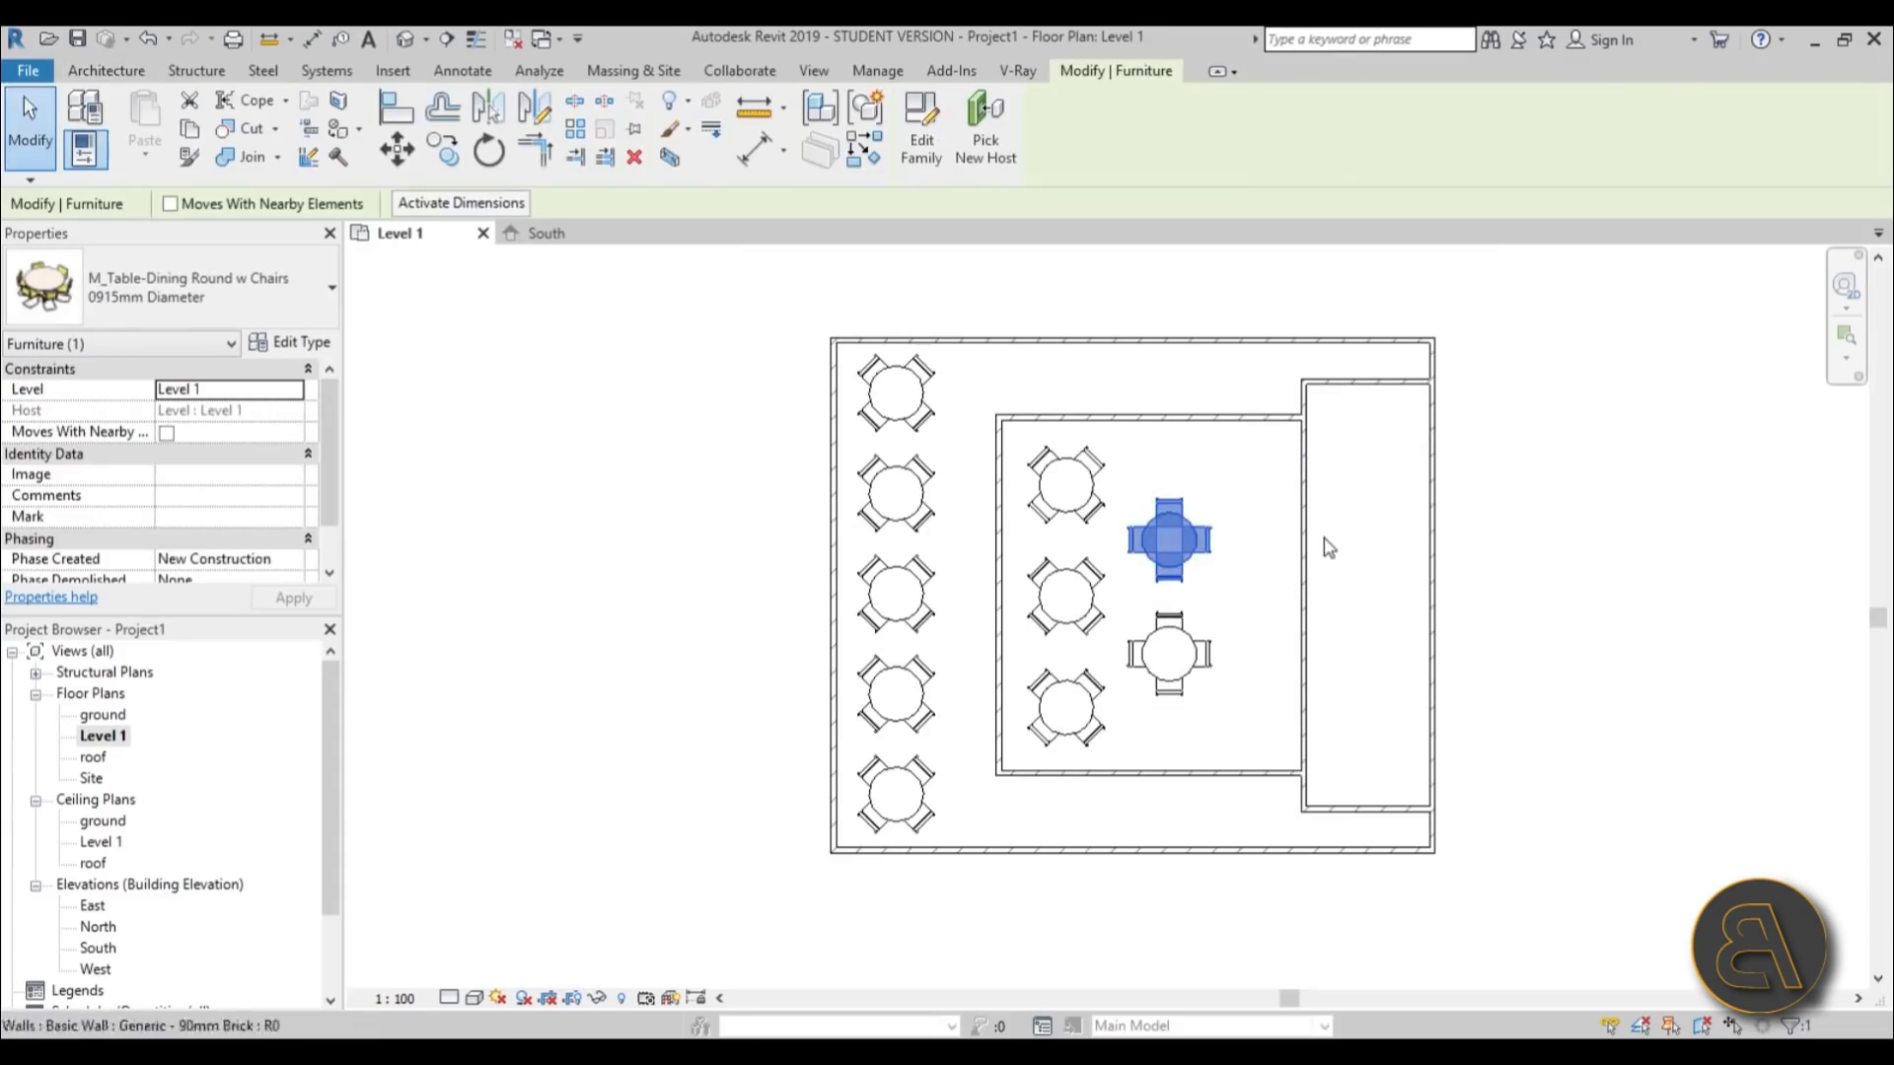
pyautogui.click(1206, 651)
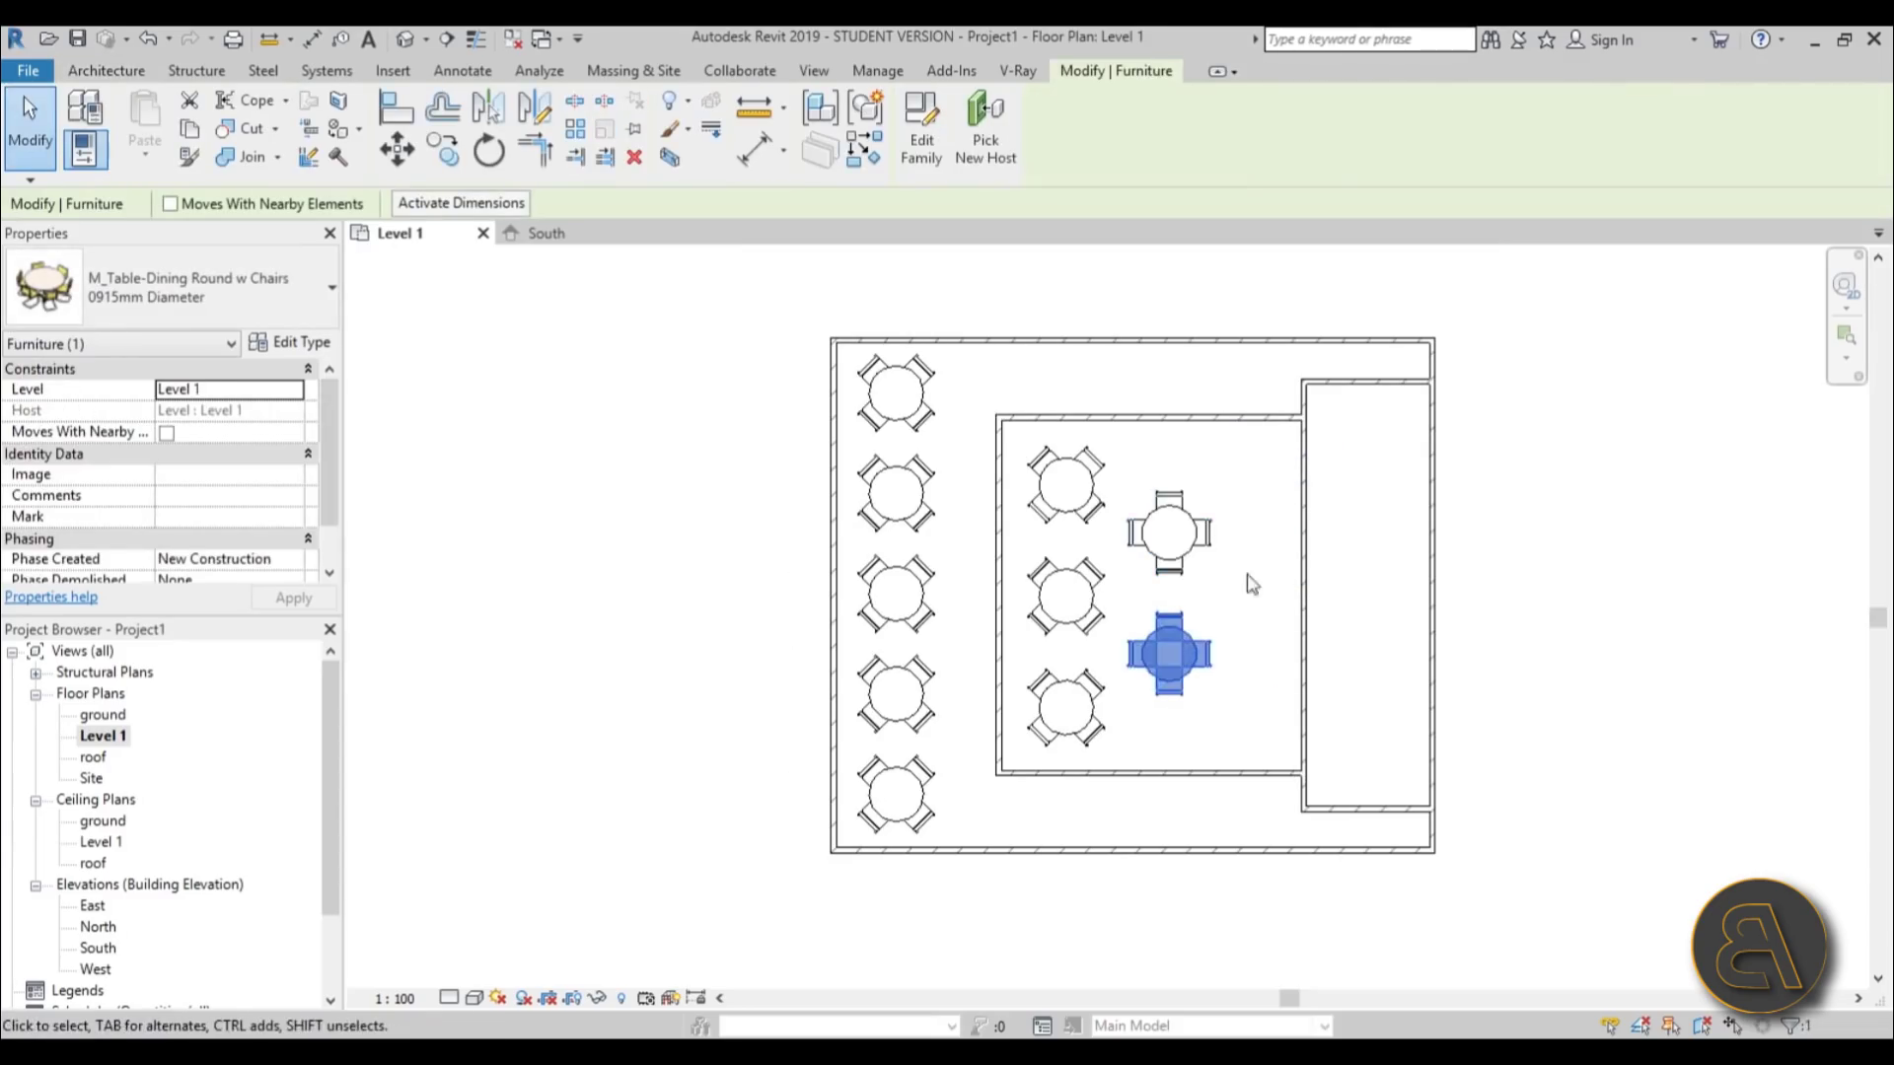
pyautogui.press('Escape')
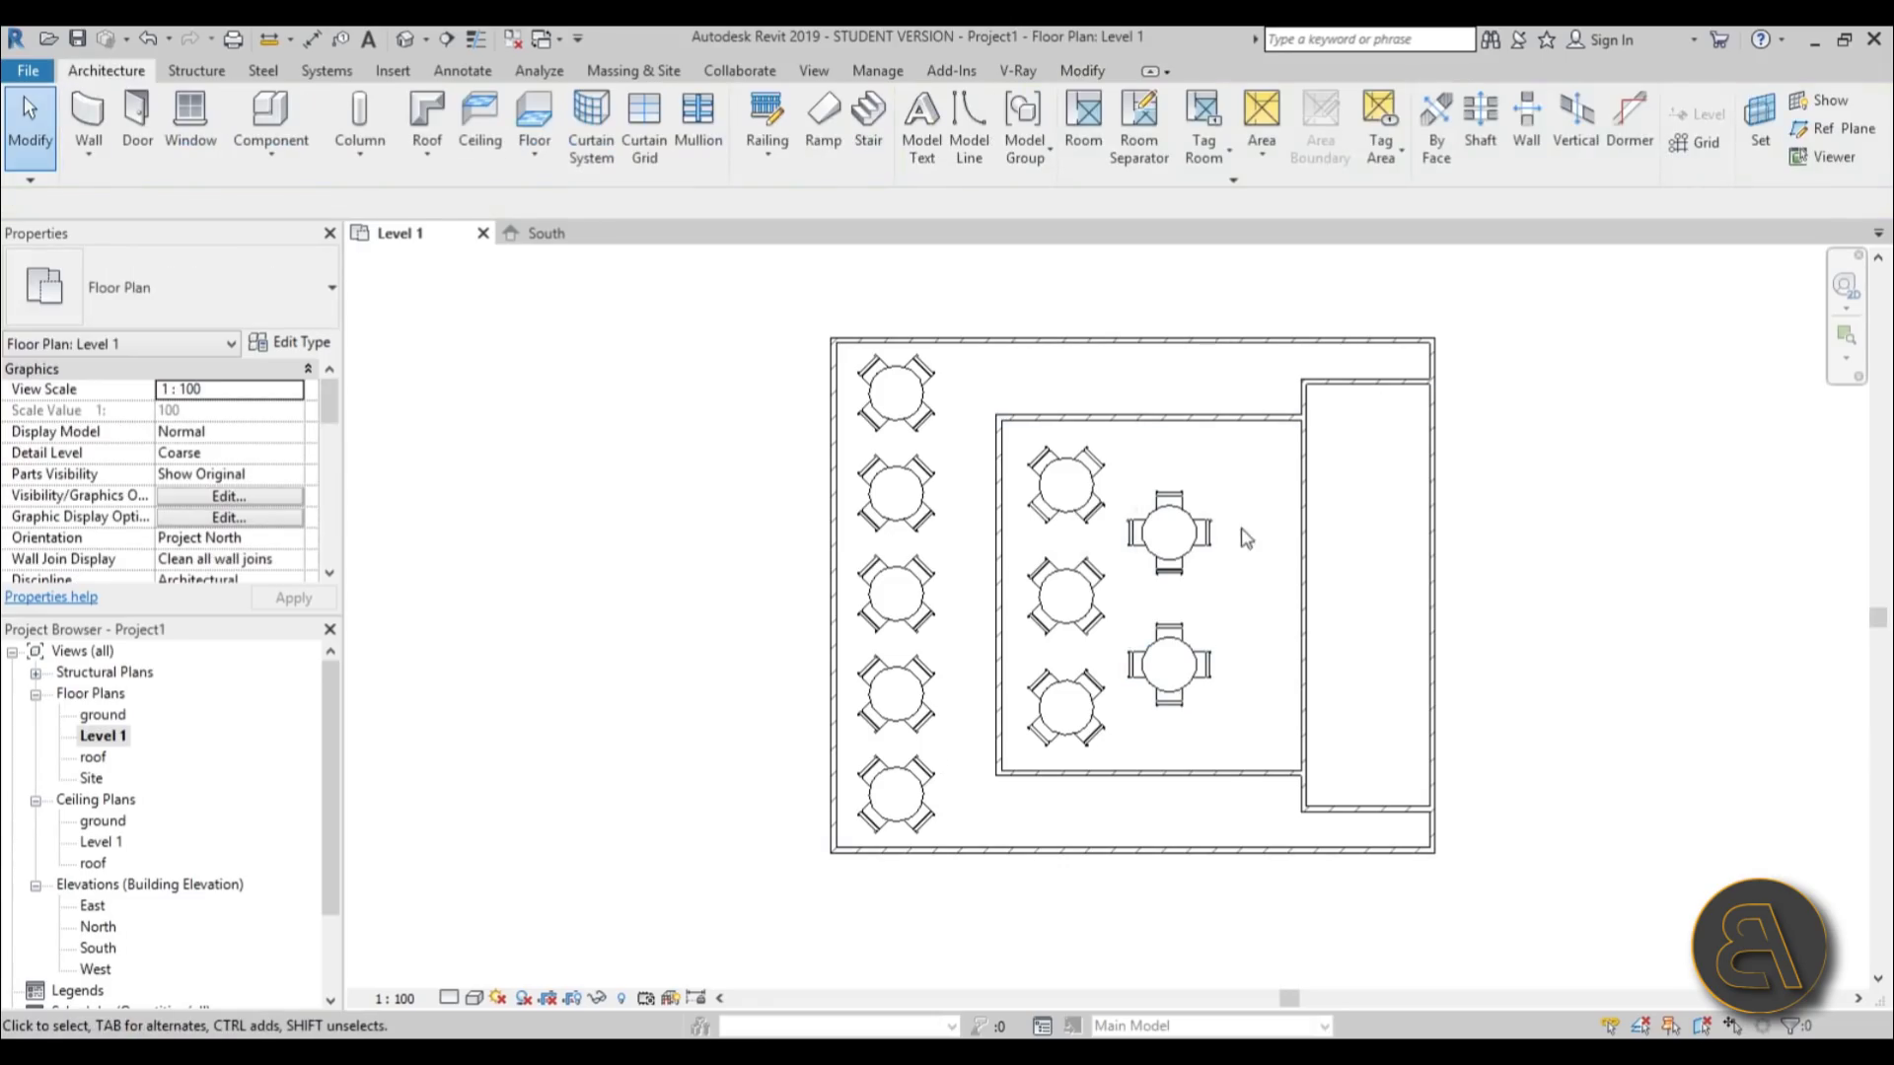
pyautogui.moveTo(1257, 546); pyautogui.dragTo(1252, 536, button='middle')
pyautogui.scroll(3, 1067, 727)
pyautogui.scroll(-3, 957, 694)
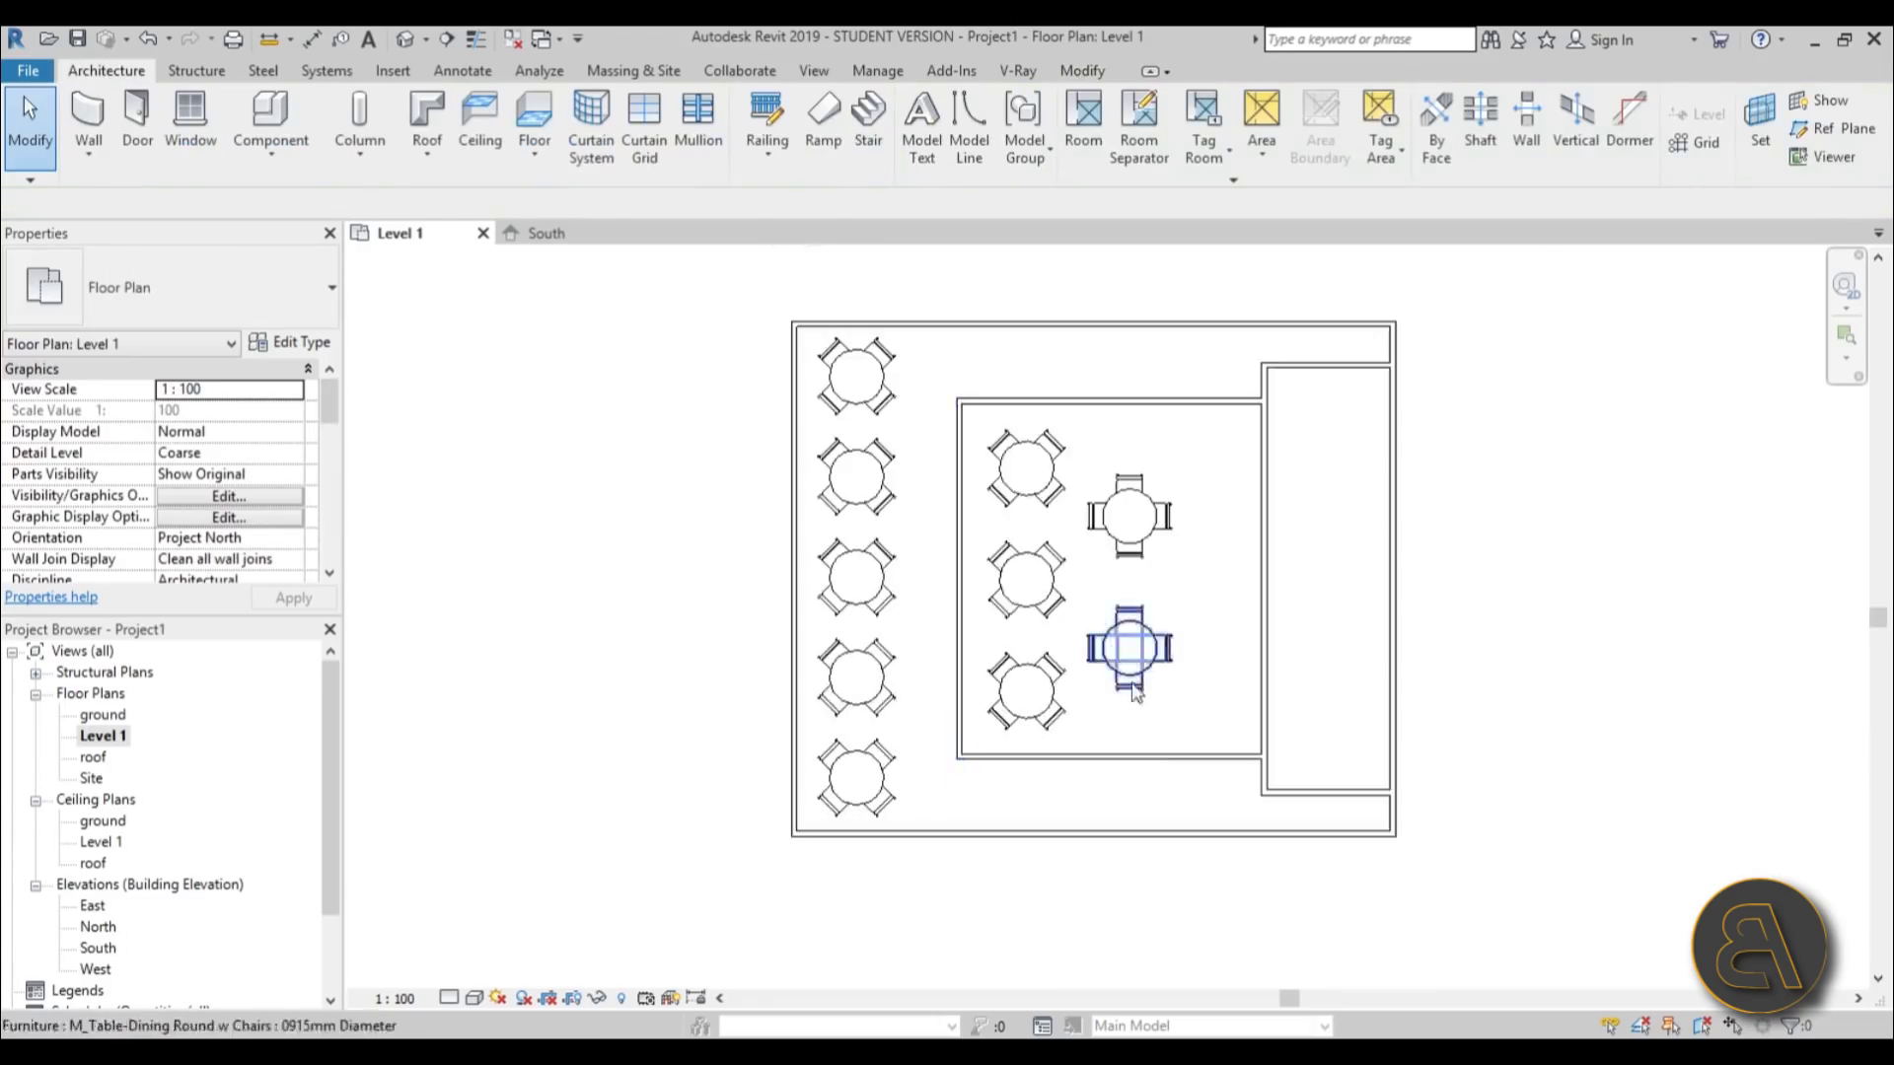
pyautogui.moveTo(1131, 684); pyautogui.dragTo(1041, 673, button='middle')
pyautogui.scroll(1, 1132, 692)
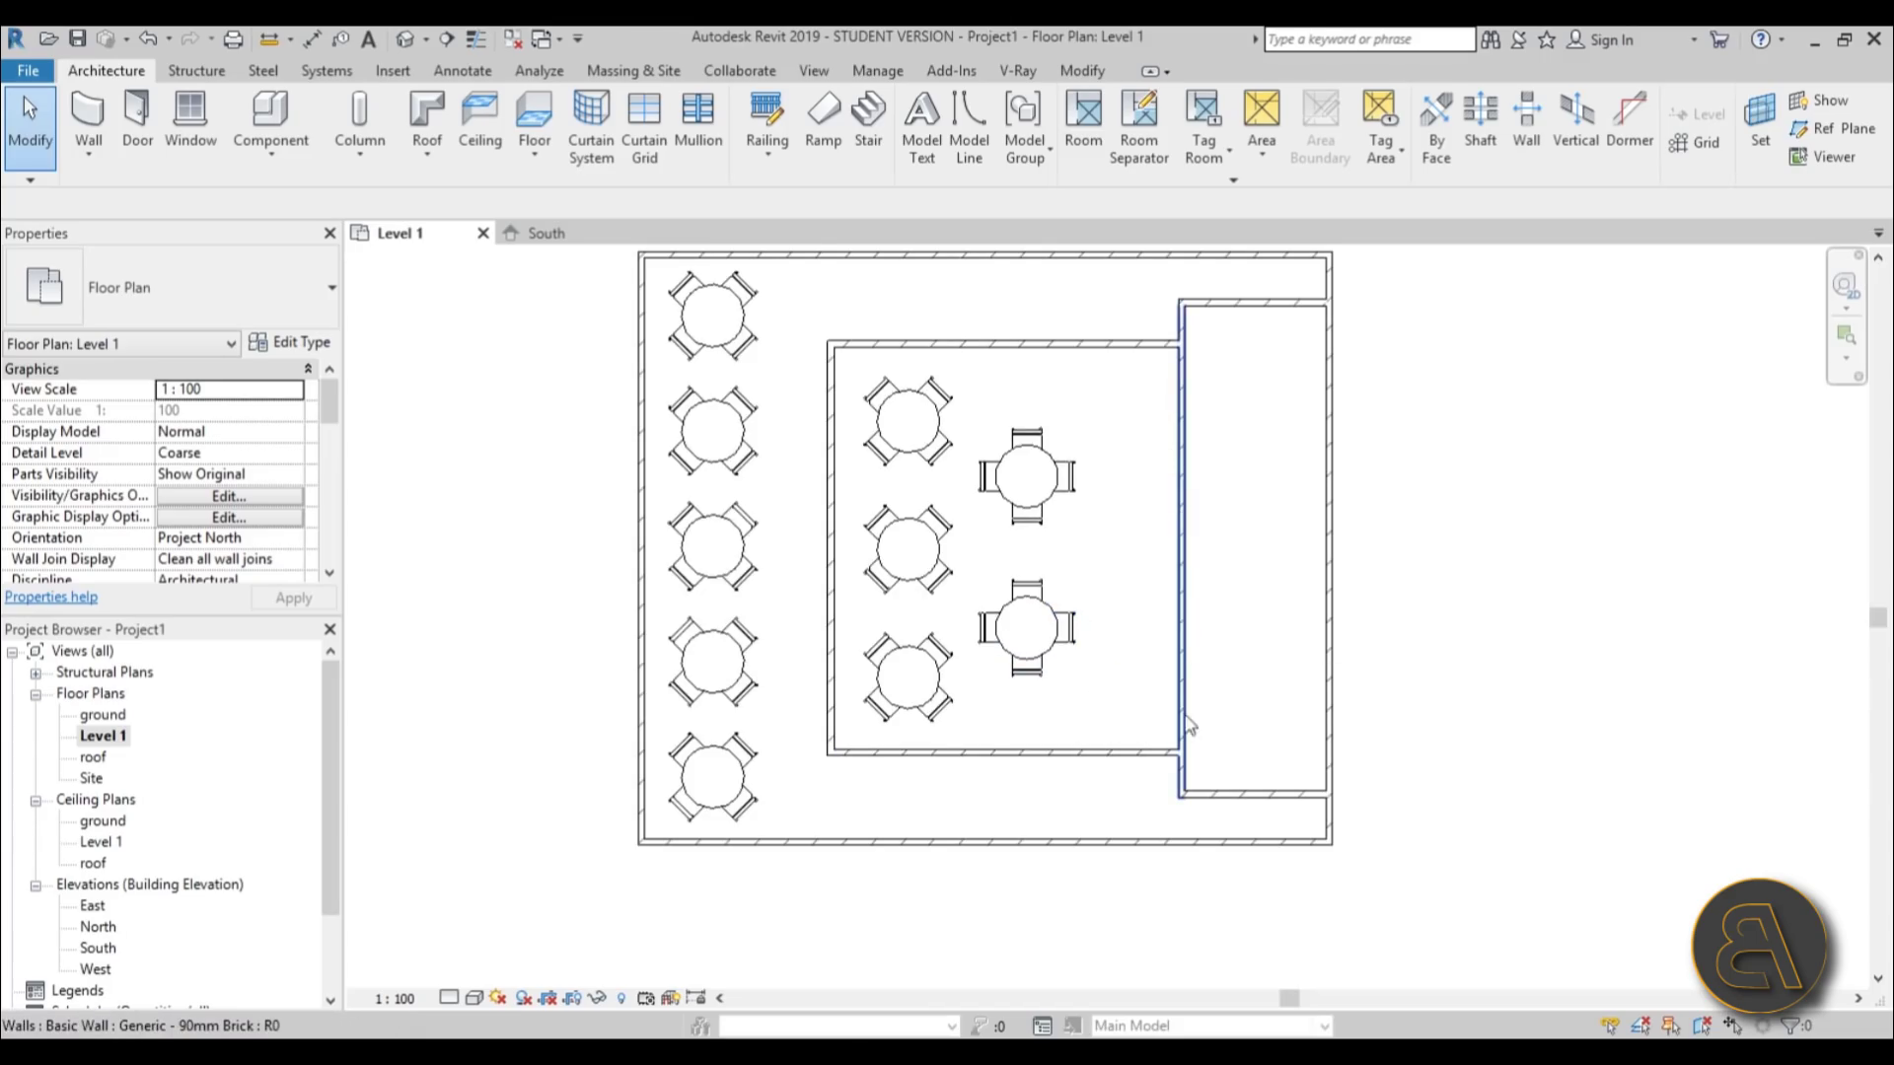
# - Change the right exterior wall's 205.50 distance to the partition to 240
pyautogui.click(1328, 626)
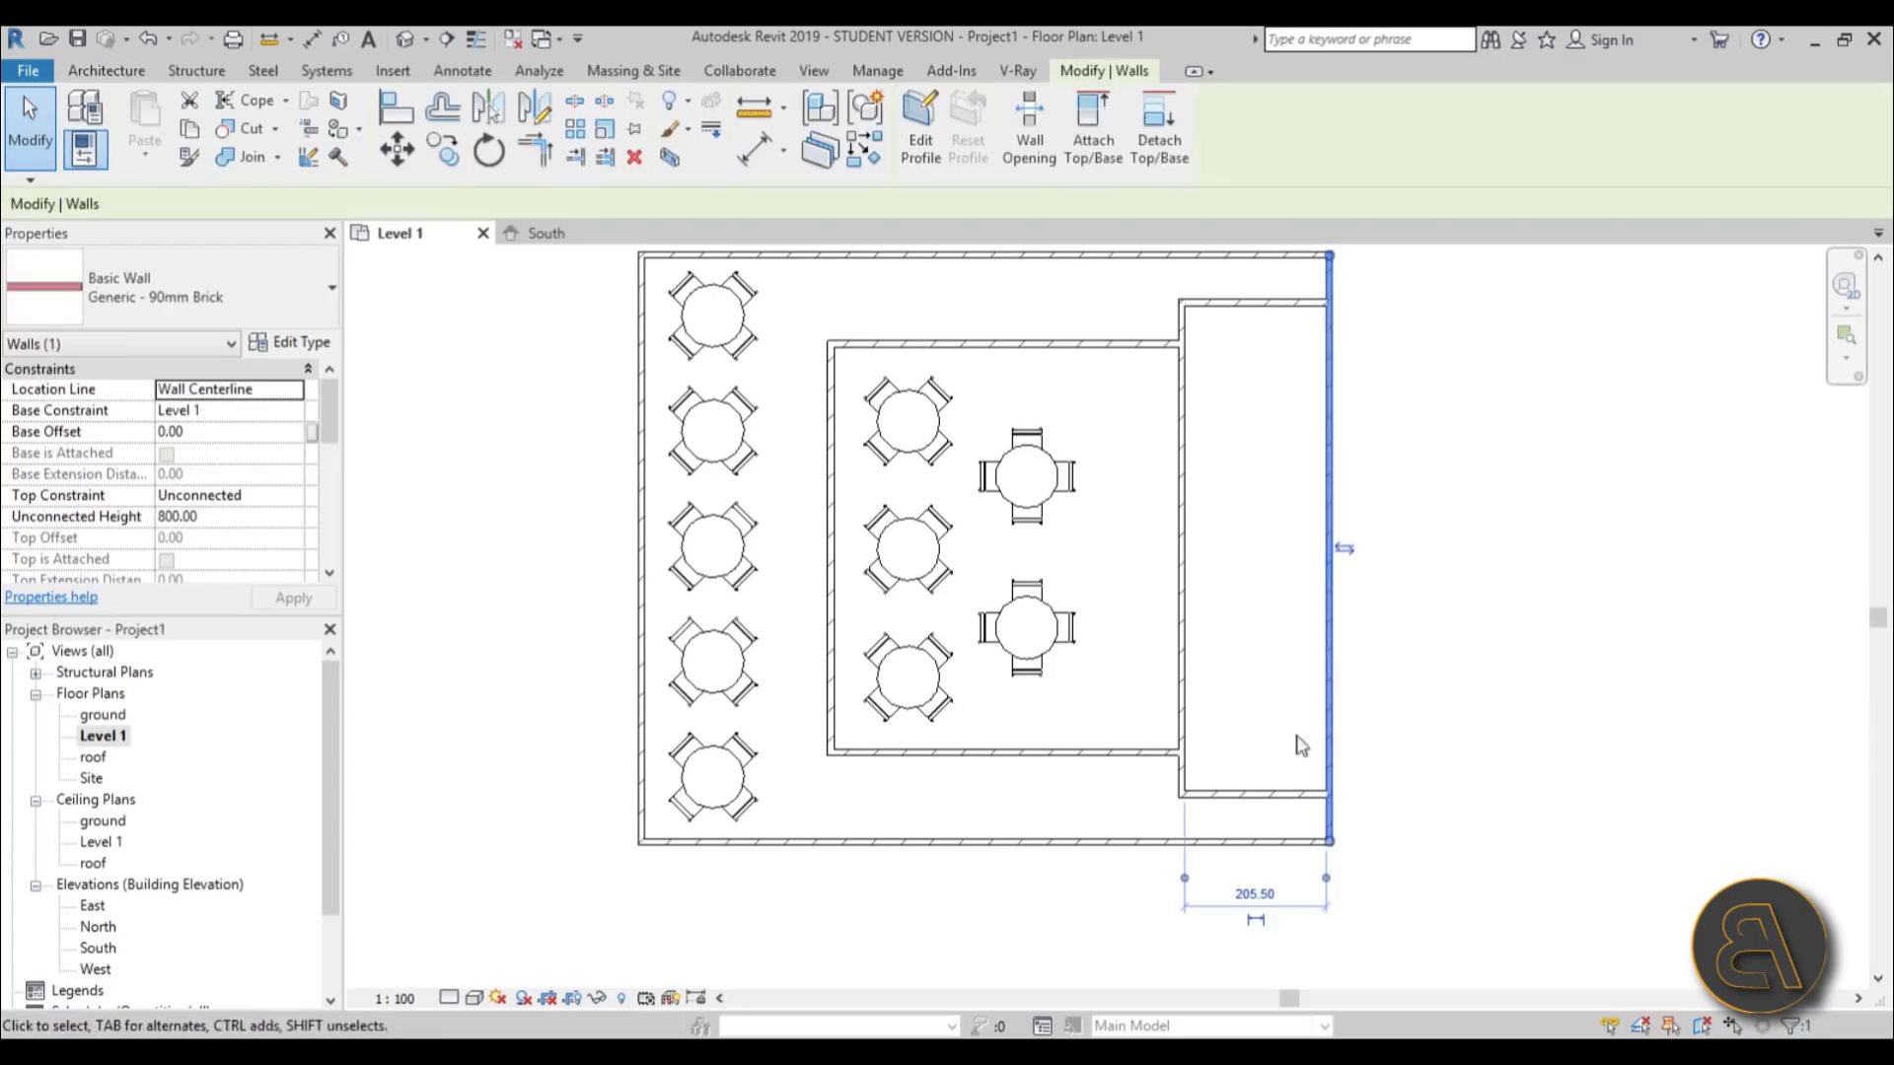
pyautogui.click(1255, 894)
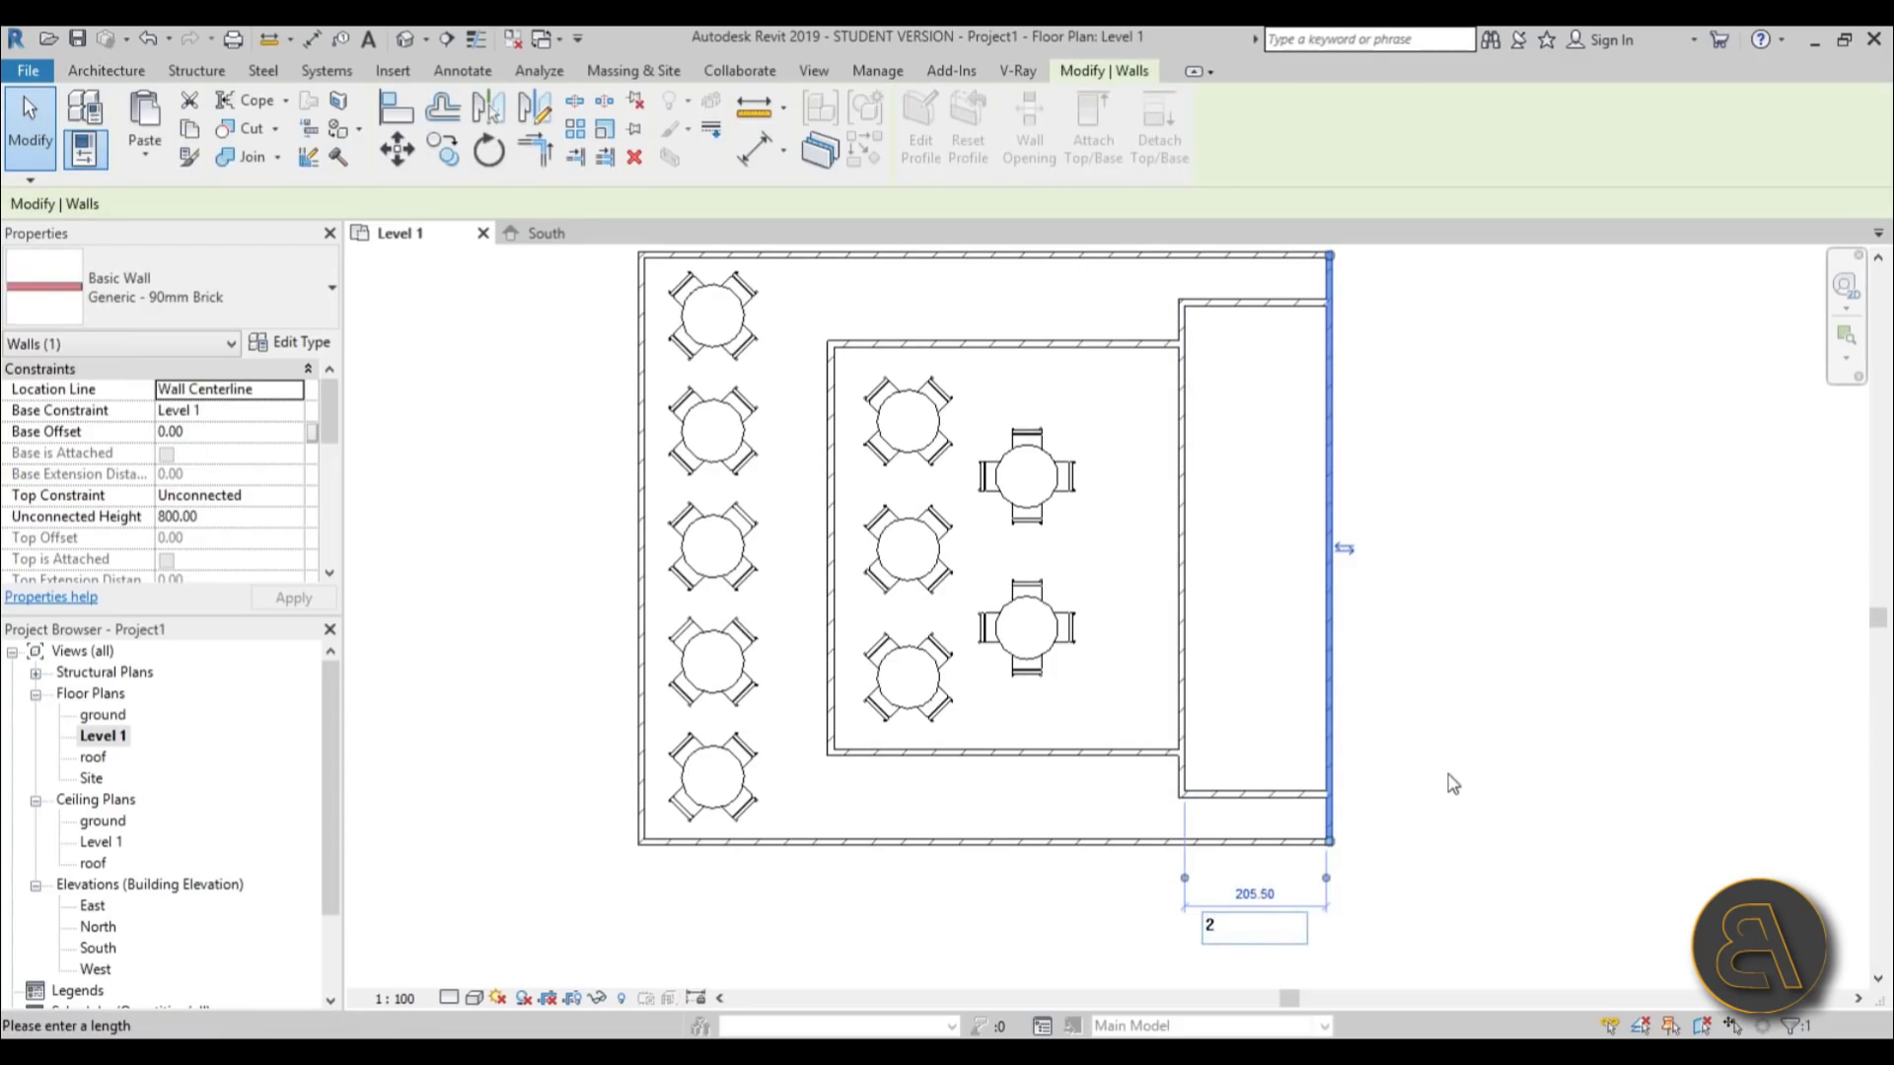
pyautogui.press('Return')
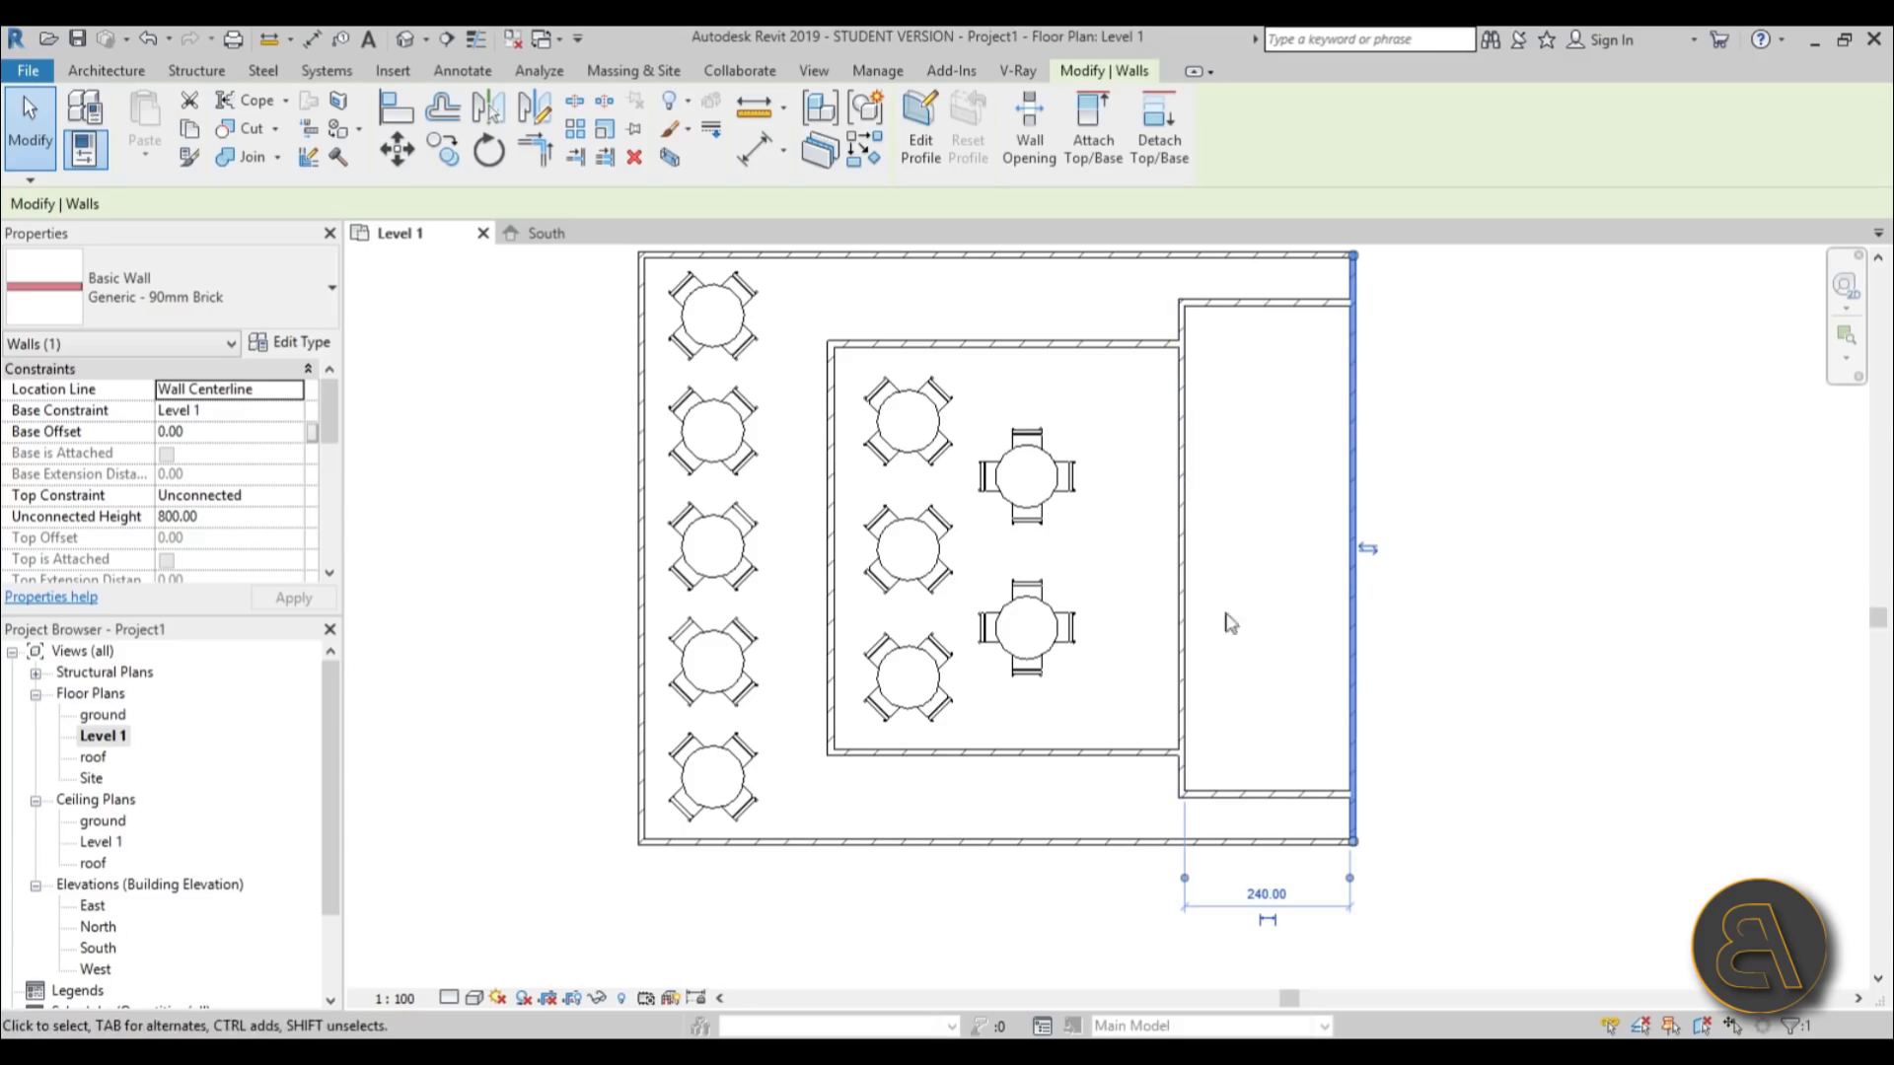
pyautogui.scroll(-2, 1512, 570)
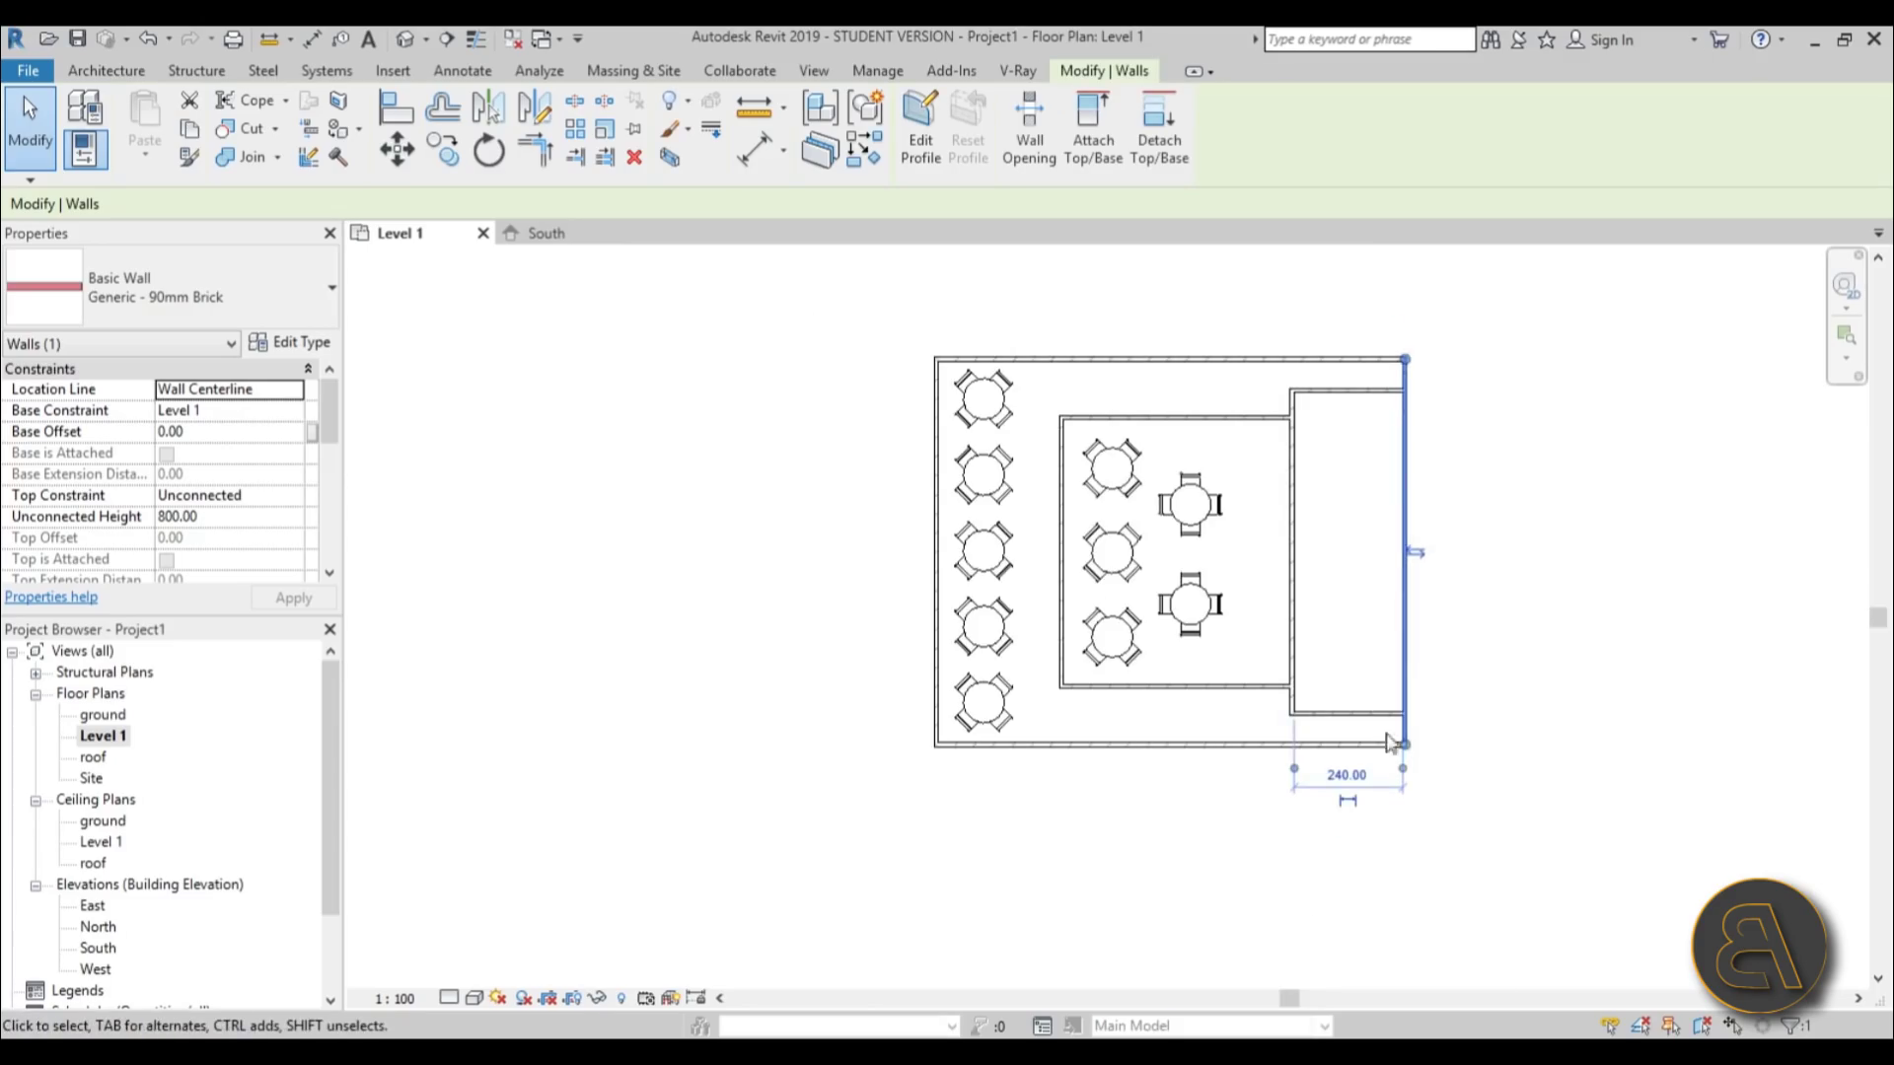
pyautogui.moveTo(1516, 547); pyautogui.dragTo(1495, 561, button='middle')
pyautogui.click(1494, 561)
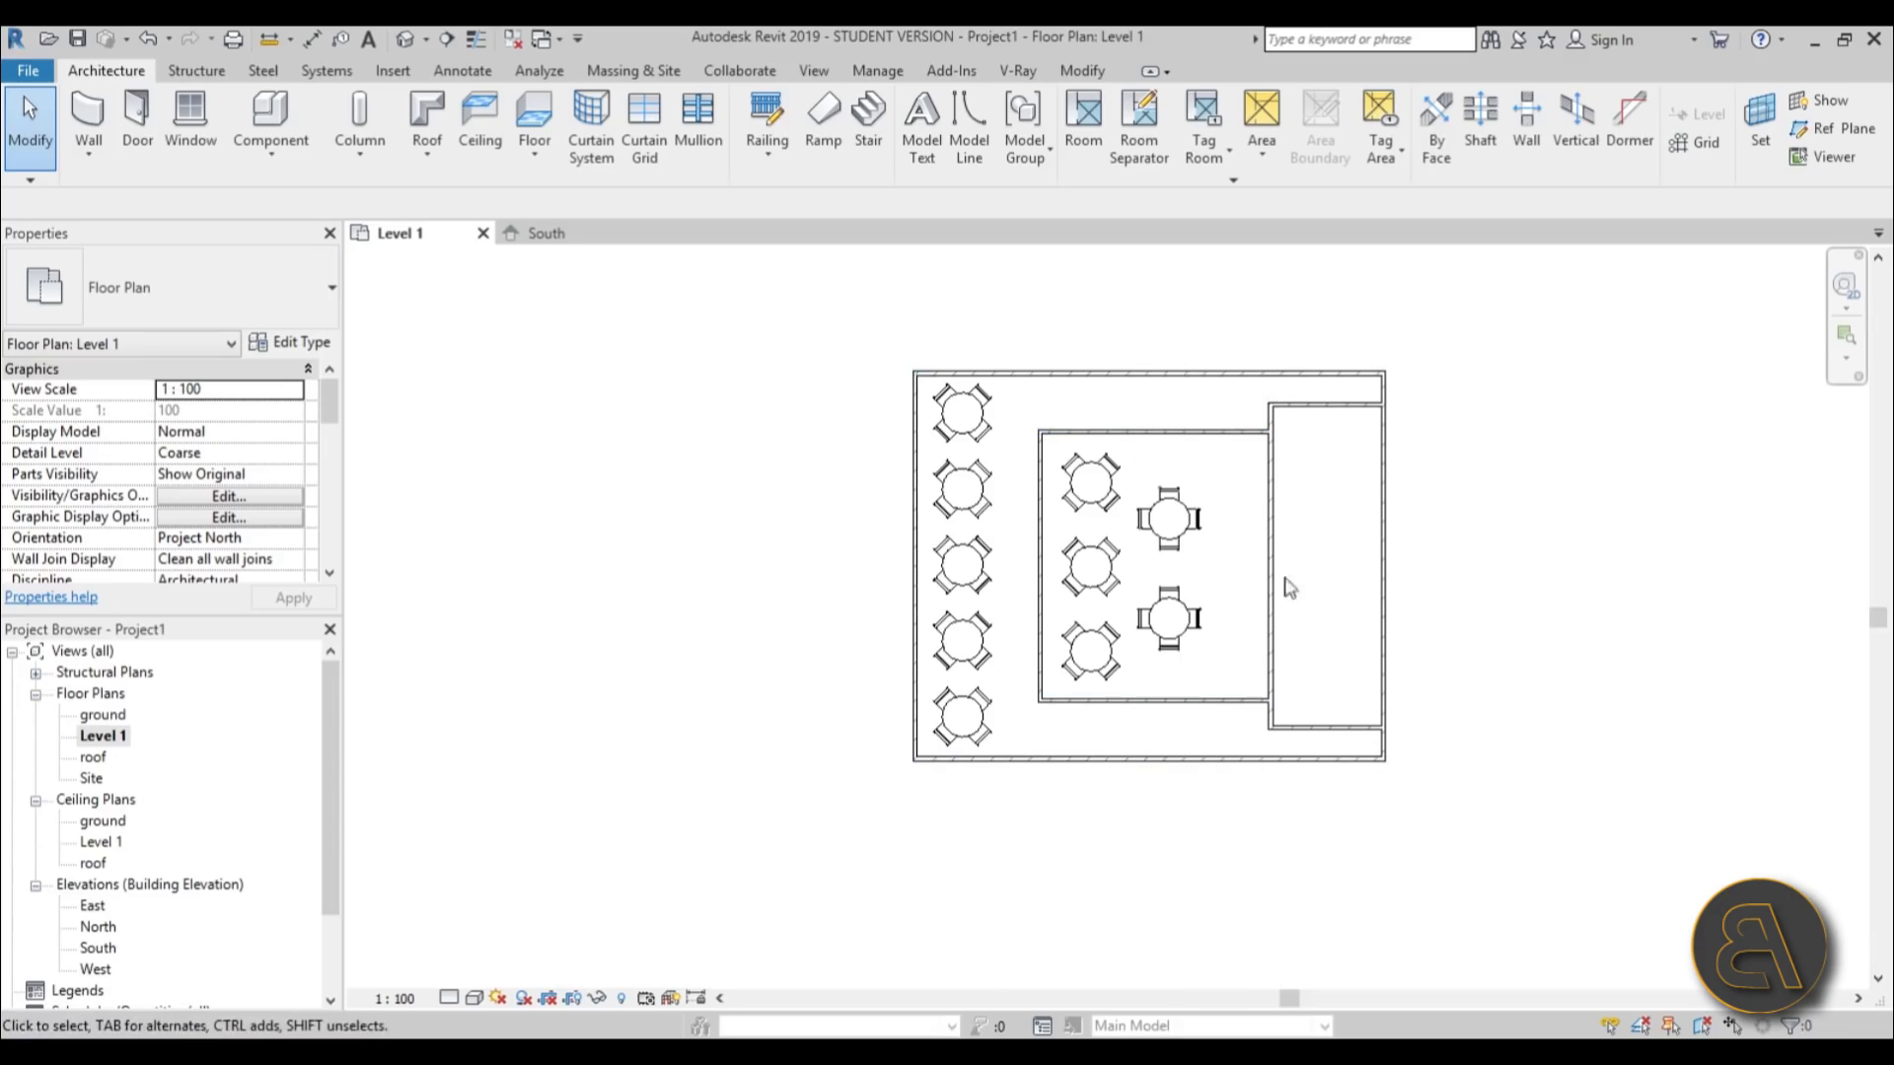
# - Set the top and bottom outer walls' Unconnected Height to 100
pyautogui.click(1152, 767)
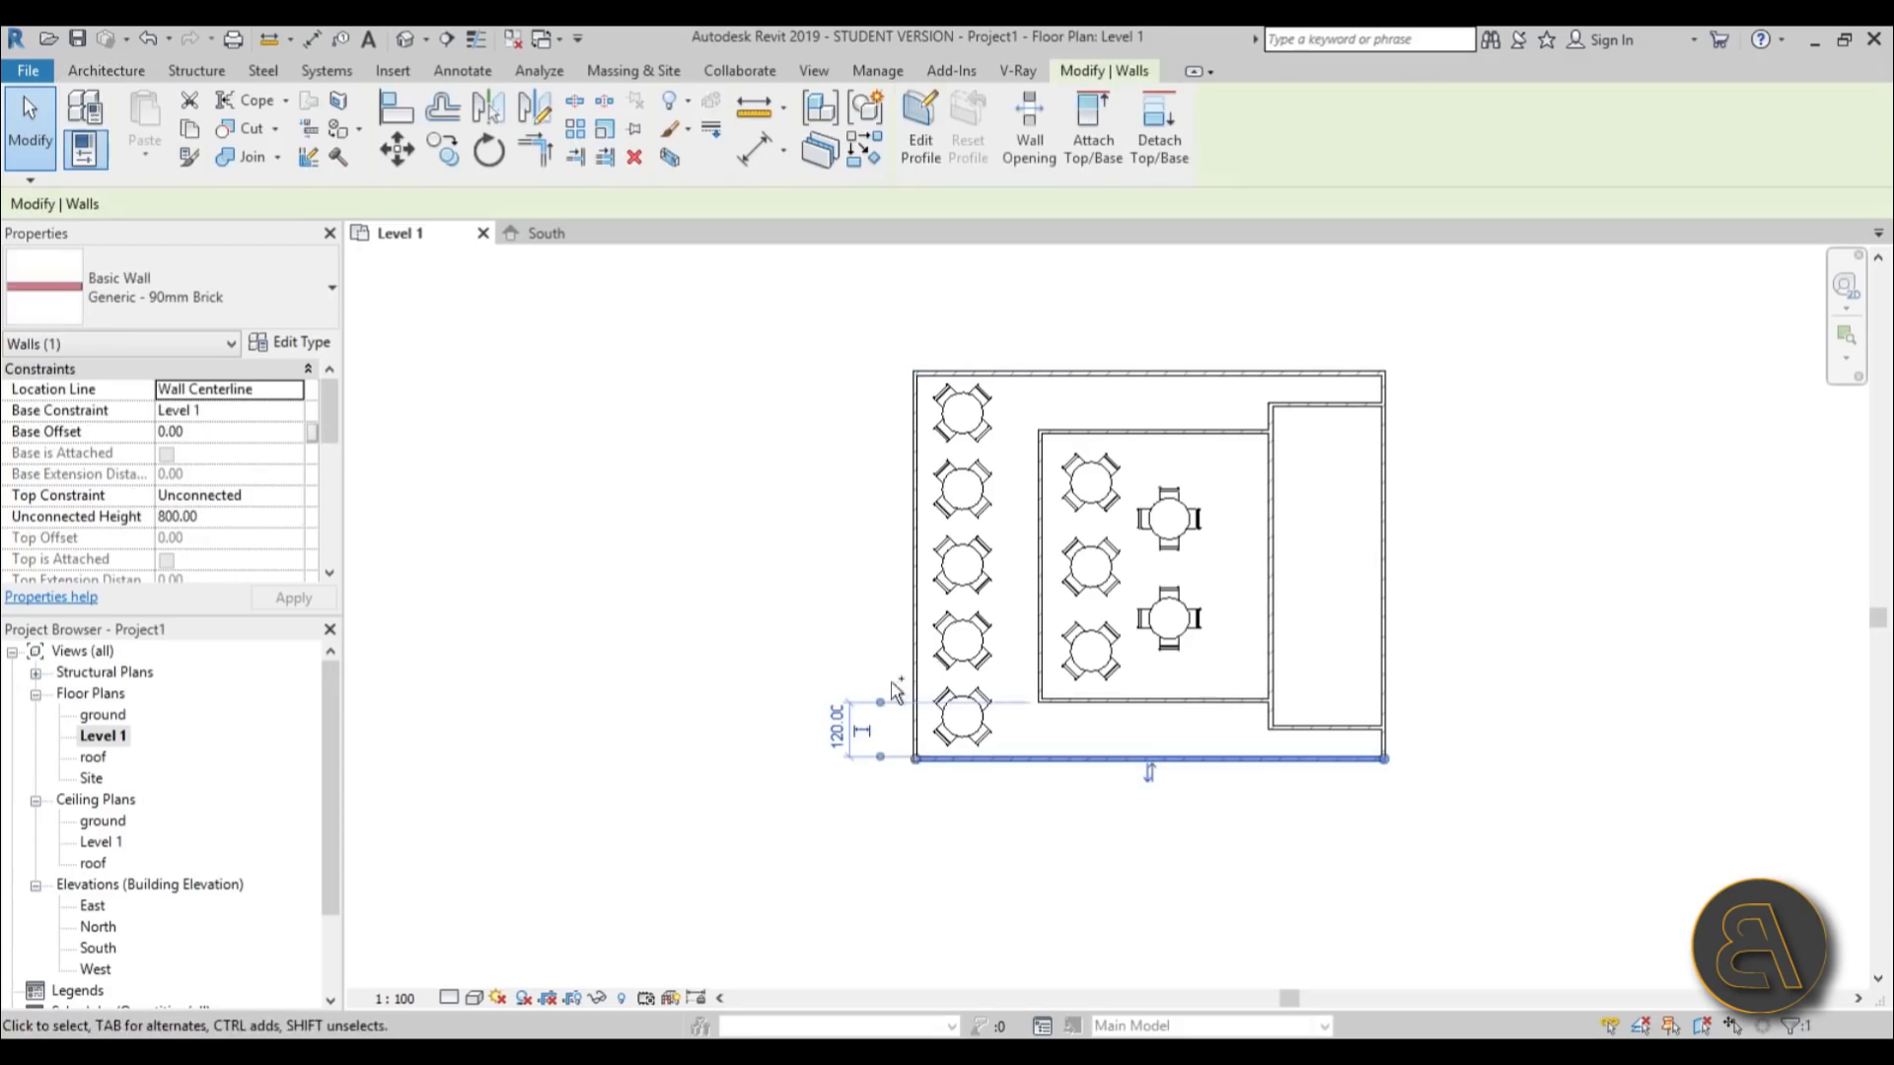
pyautogui.keyDown('ctrl'); pyautogui.click(1031, 375); pyautogui.keyUp('ctrl')
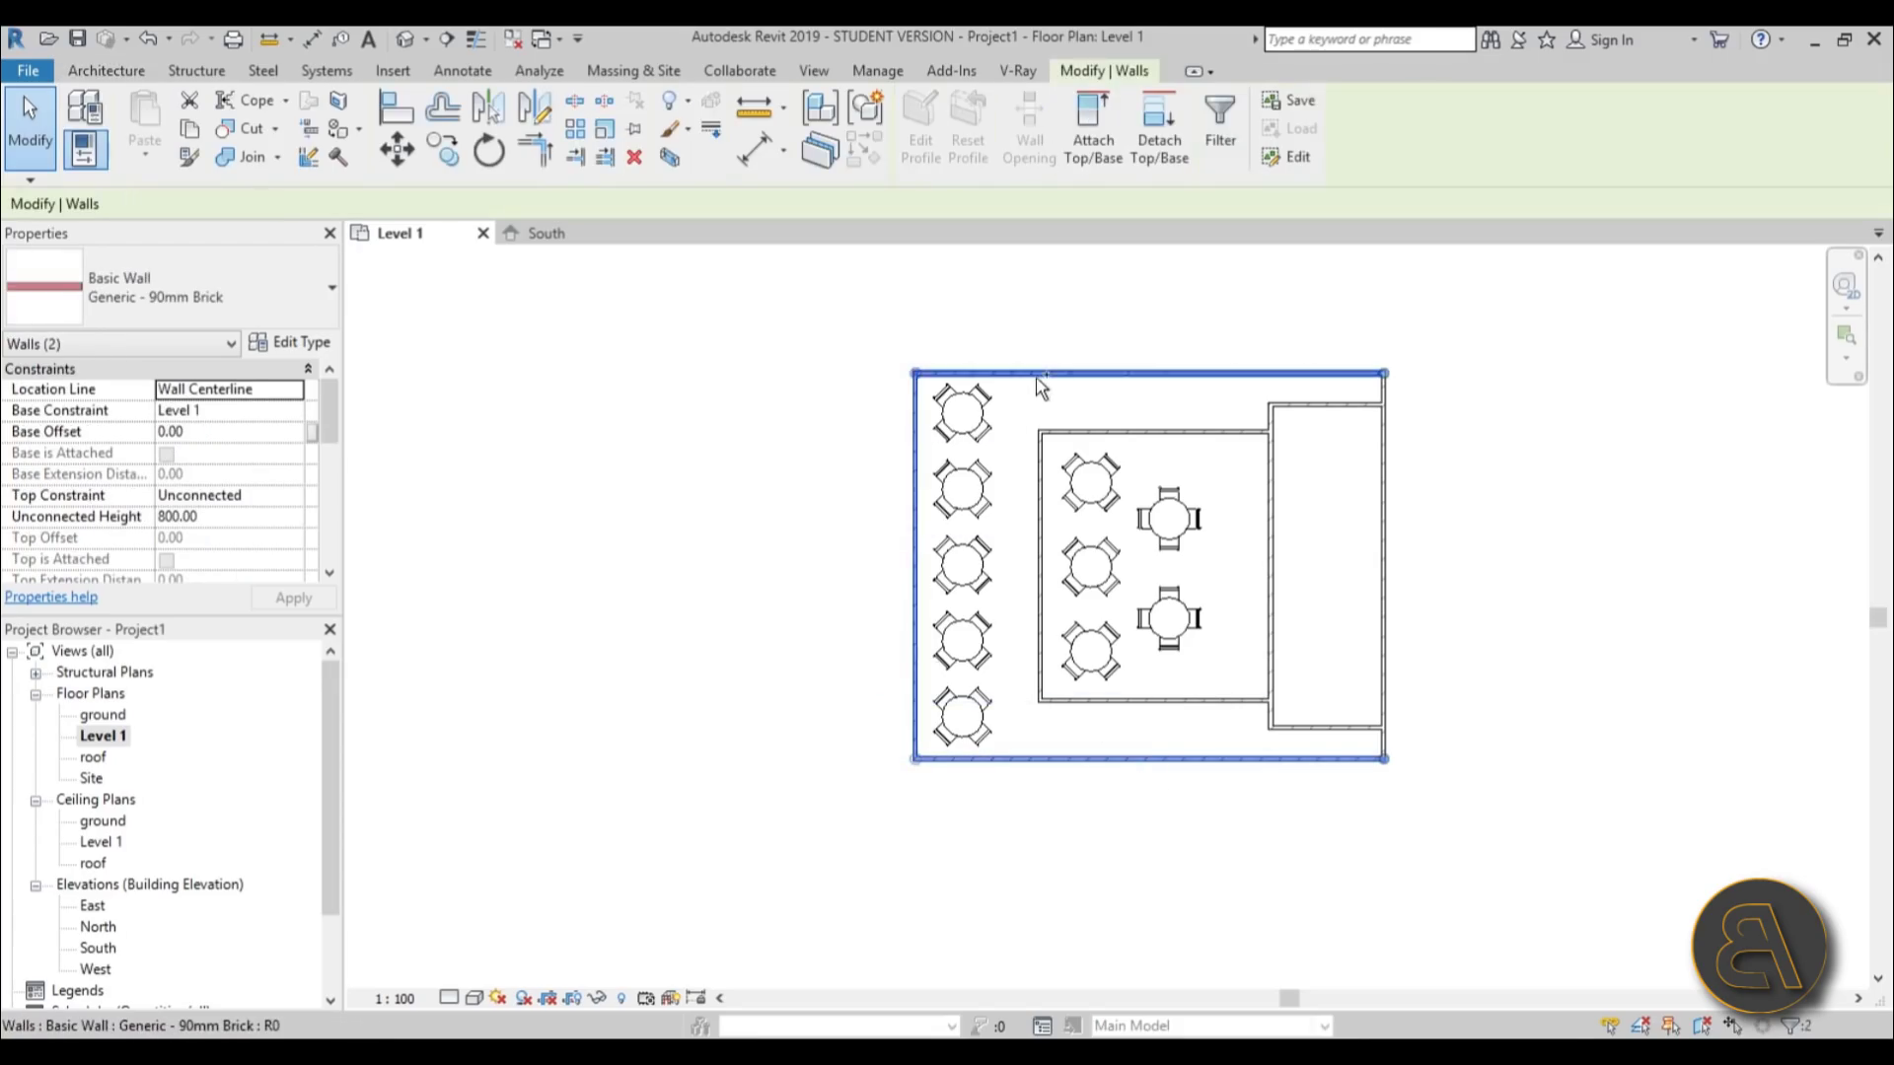
pyautogui.click(259, 517)
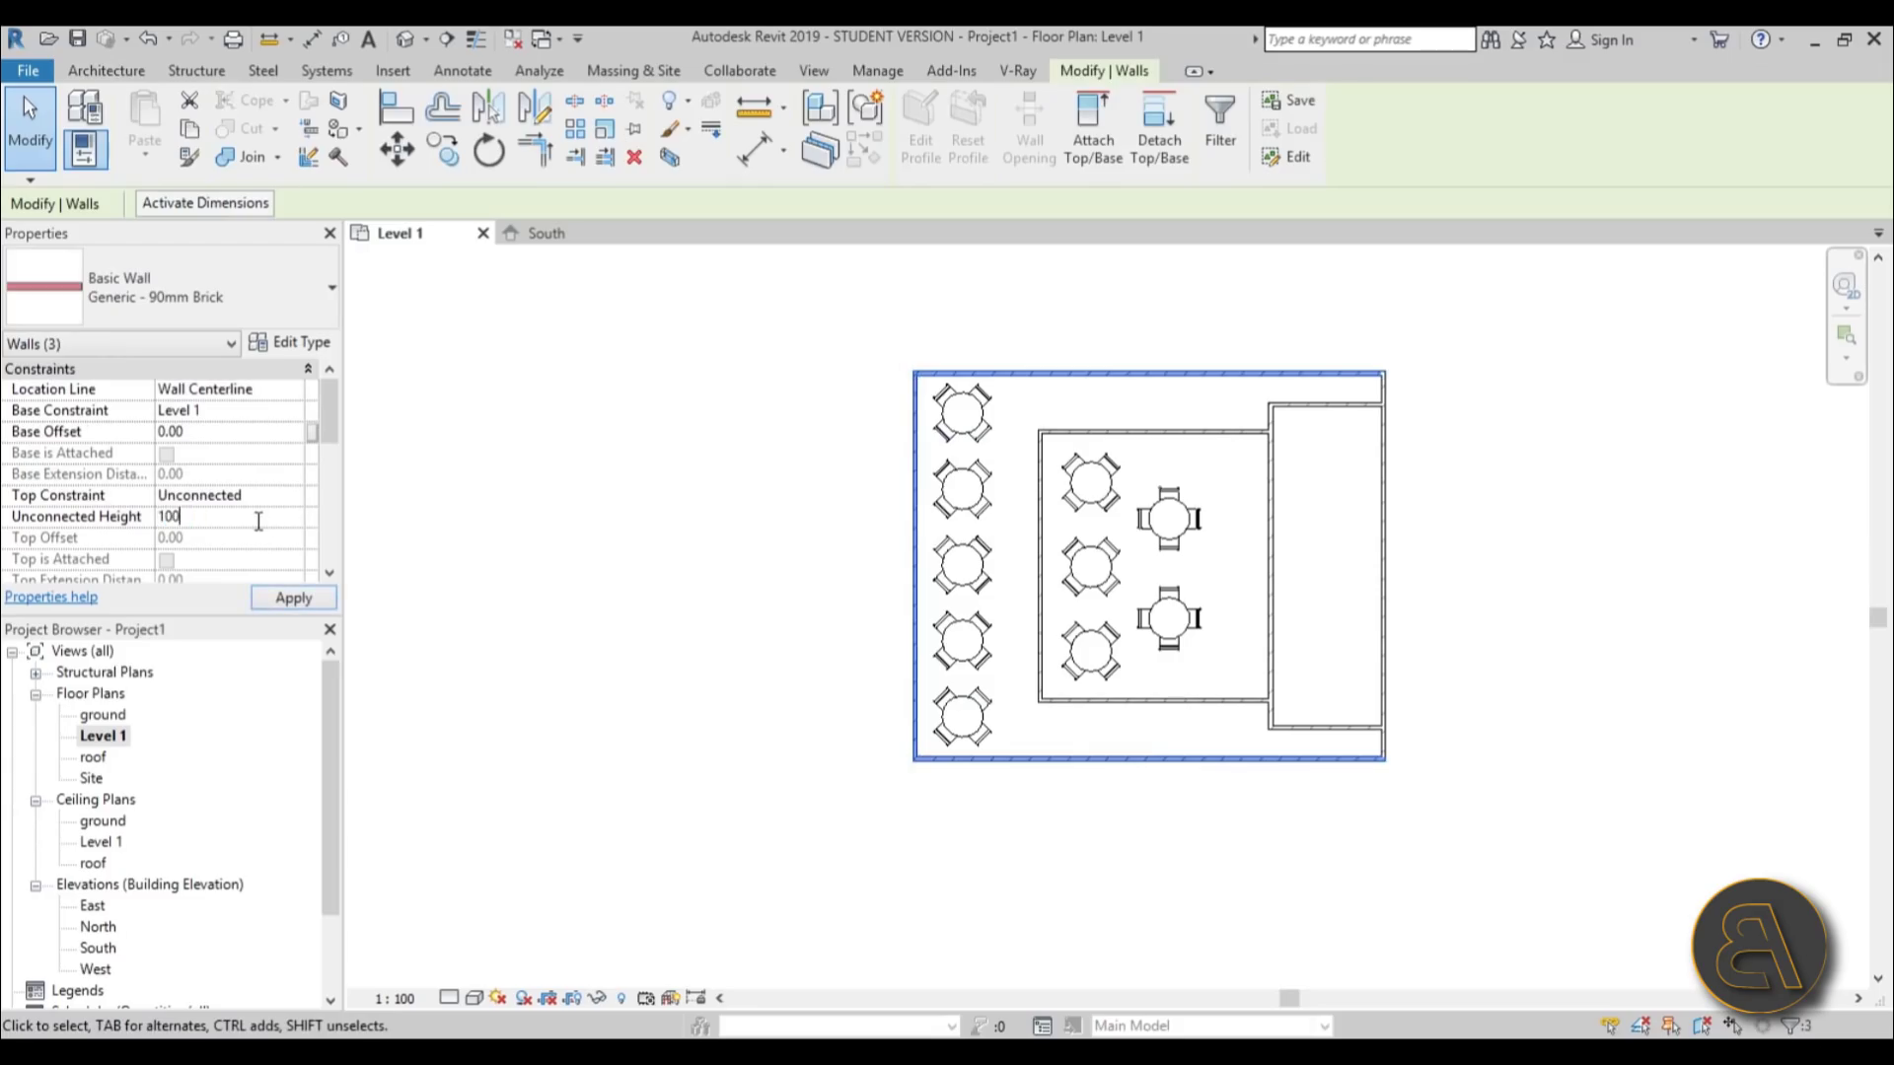
pyautogui.click(1213, 414)
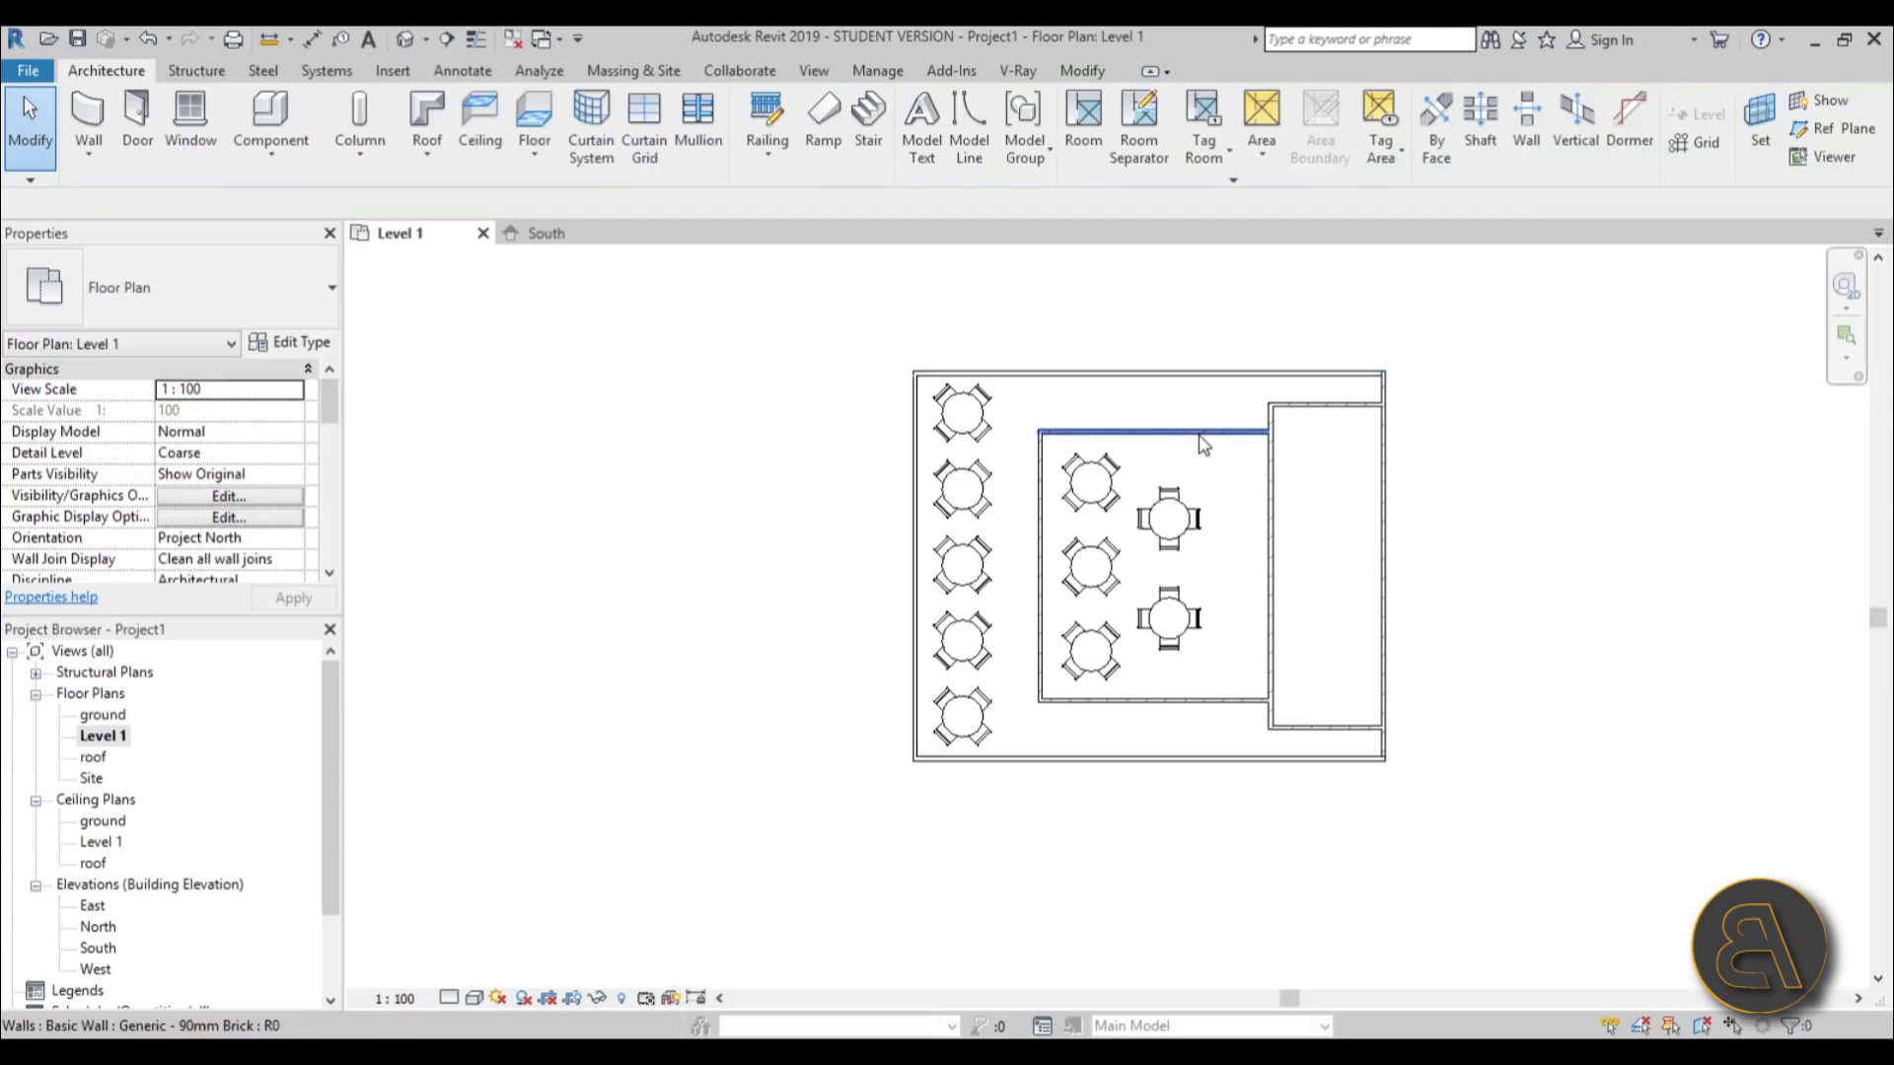
# - Set the inner and right room wall chains' Top Constraint to Up to level: roof
pyautogui.press('Tab')
pyautogui.click(1200, 440)
pyautogui.press('Tab')
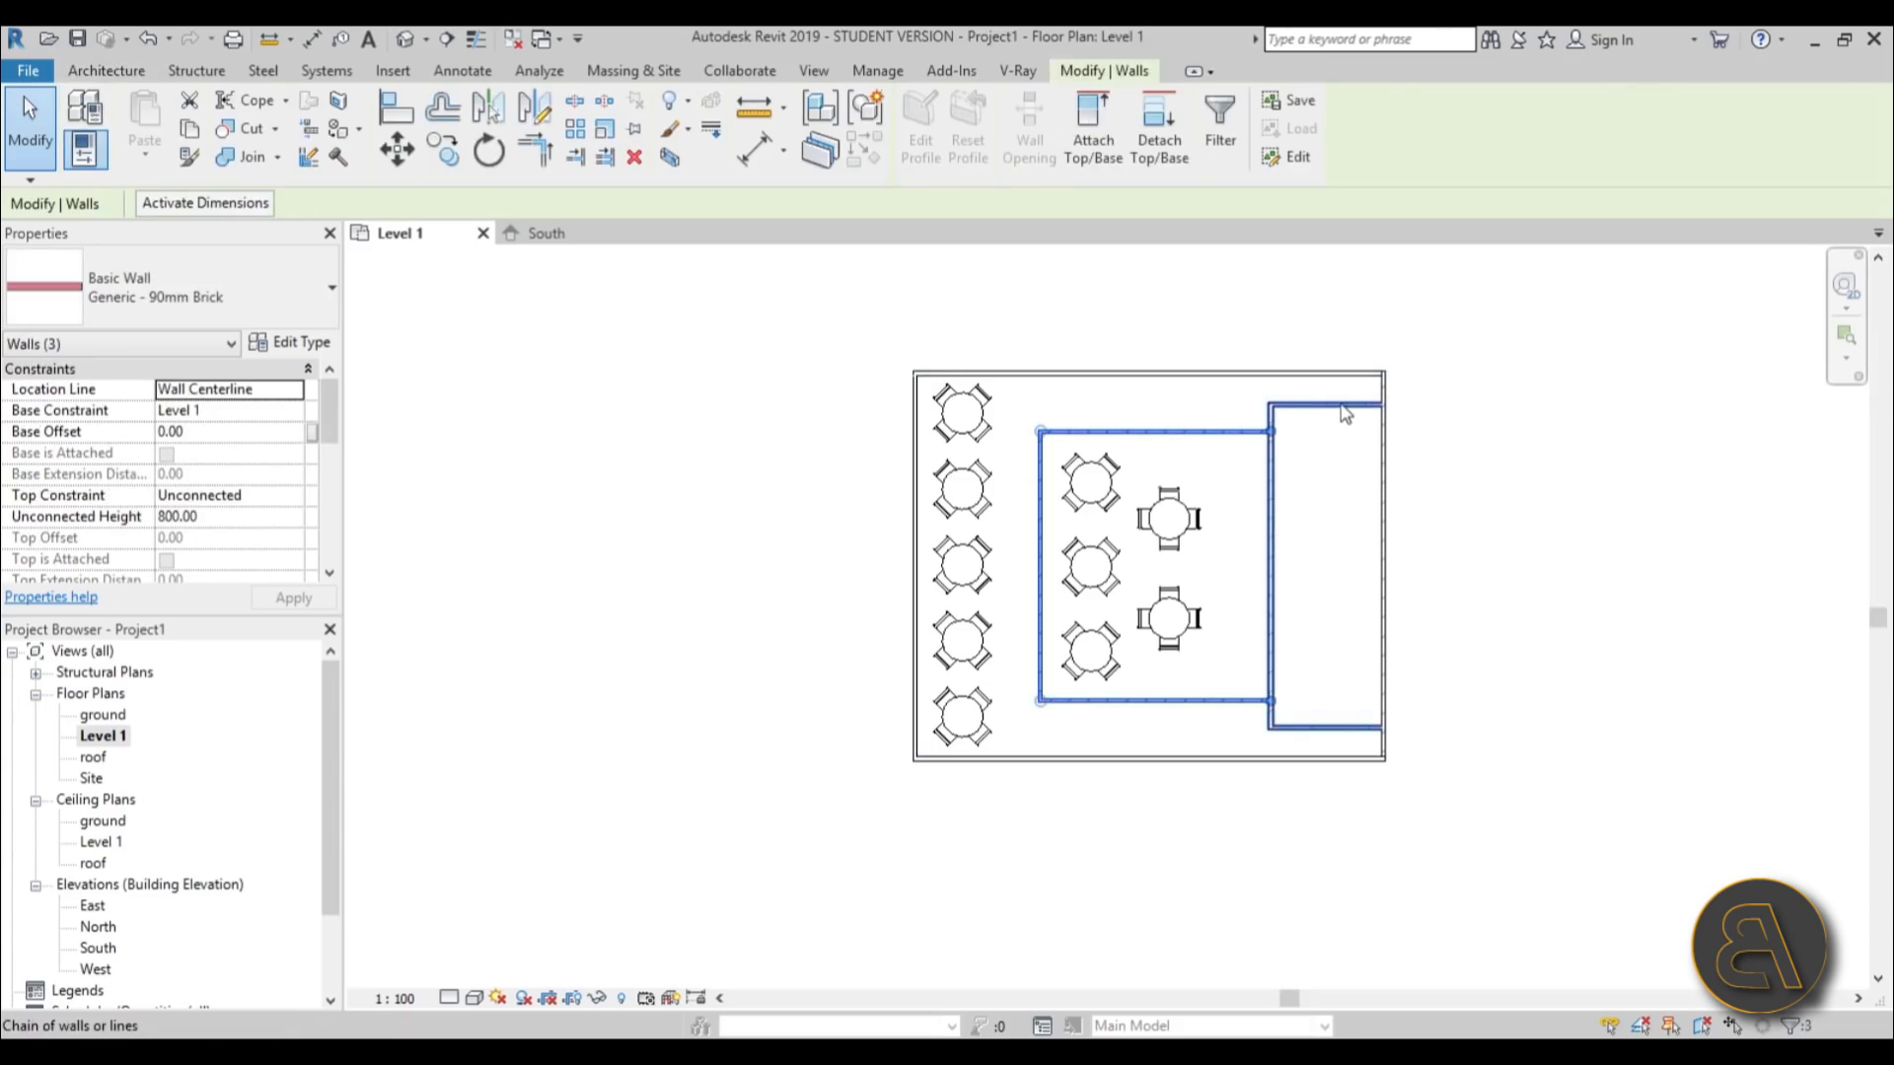
pyautogui.keyDown('ctrl'); pyautogui.click(1348, 412); pyautogui.keyUp('ctrl')
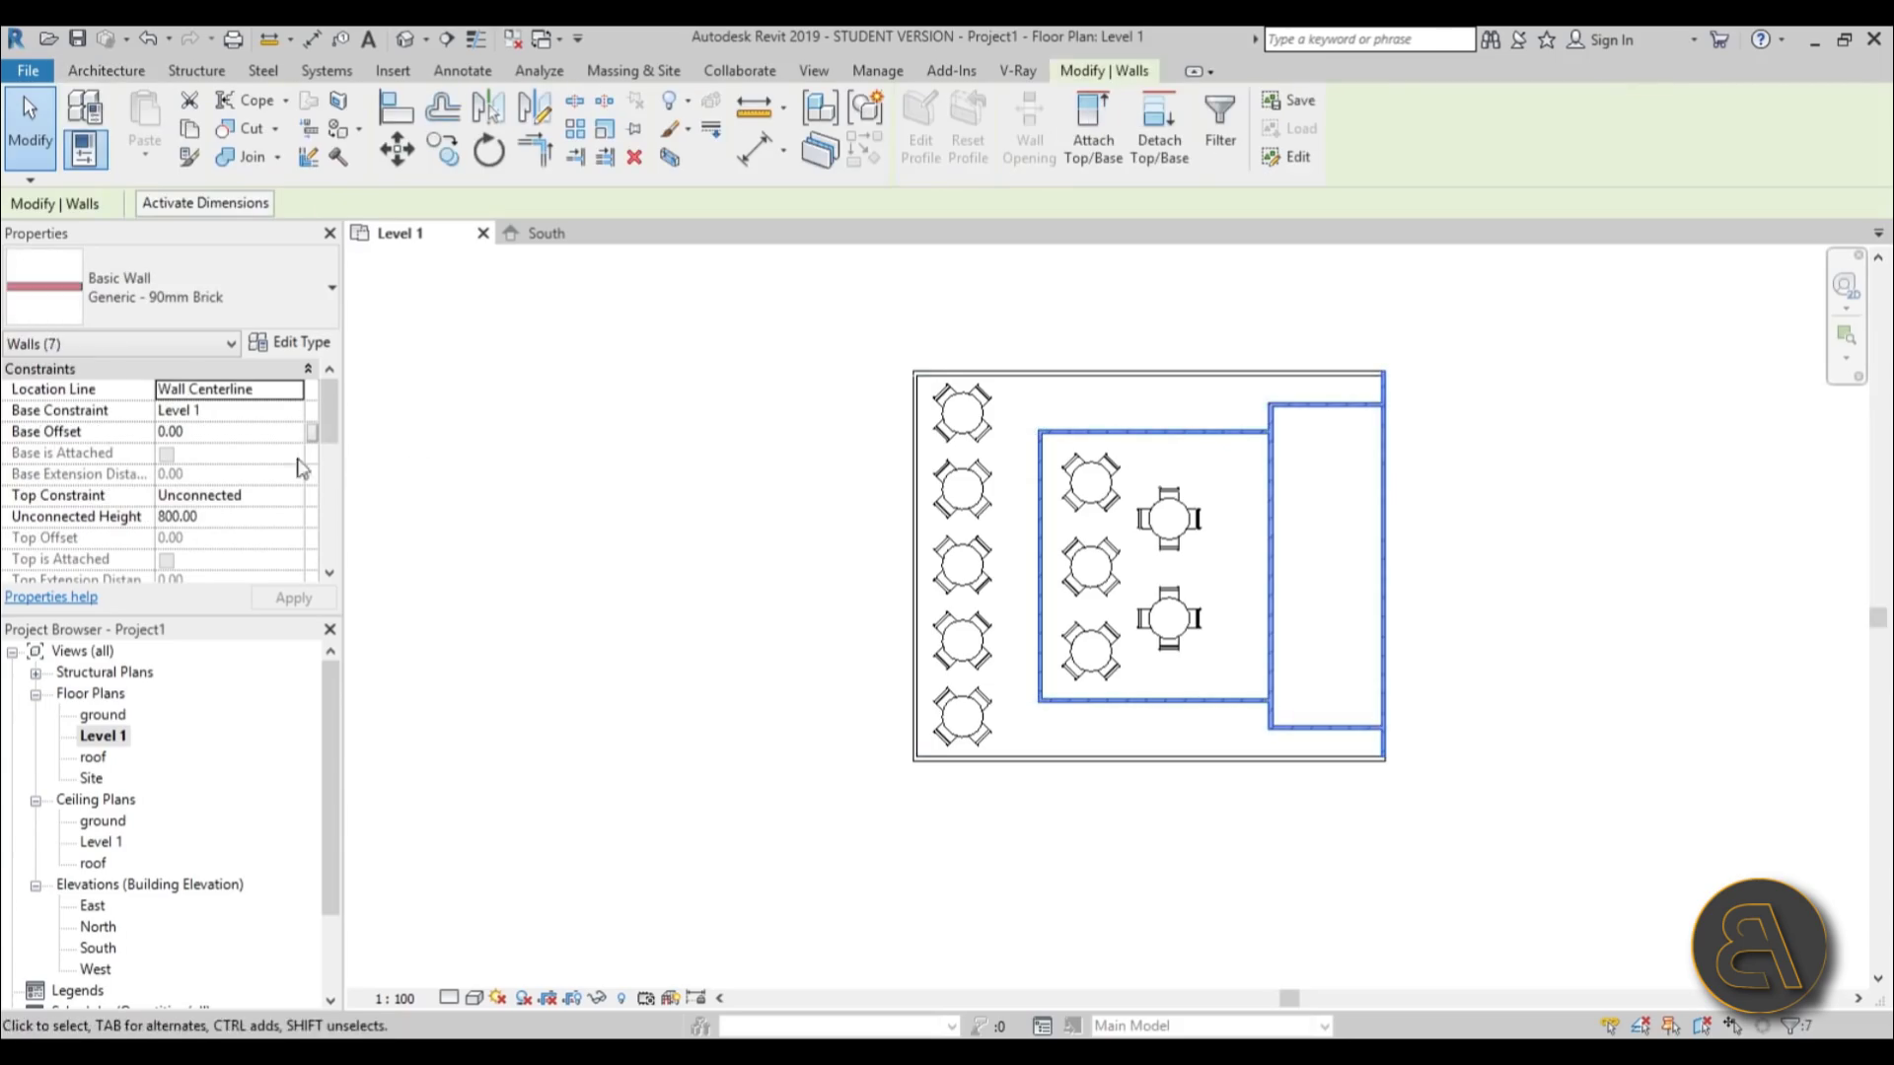
pyautogui.click(299, 501)
pyautogui.click(255, 570)
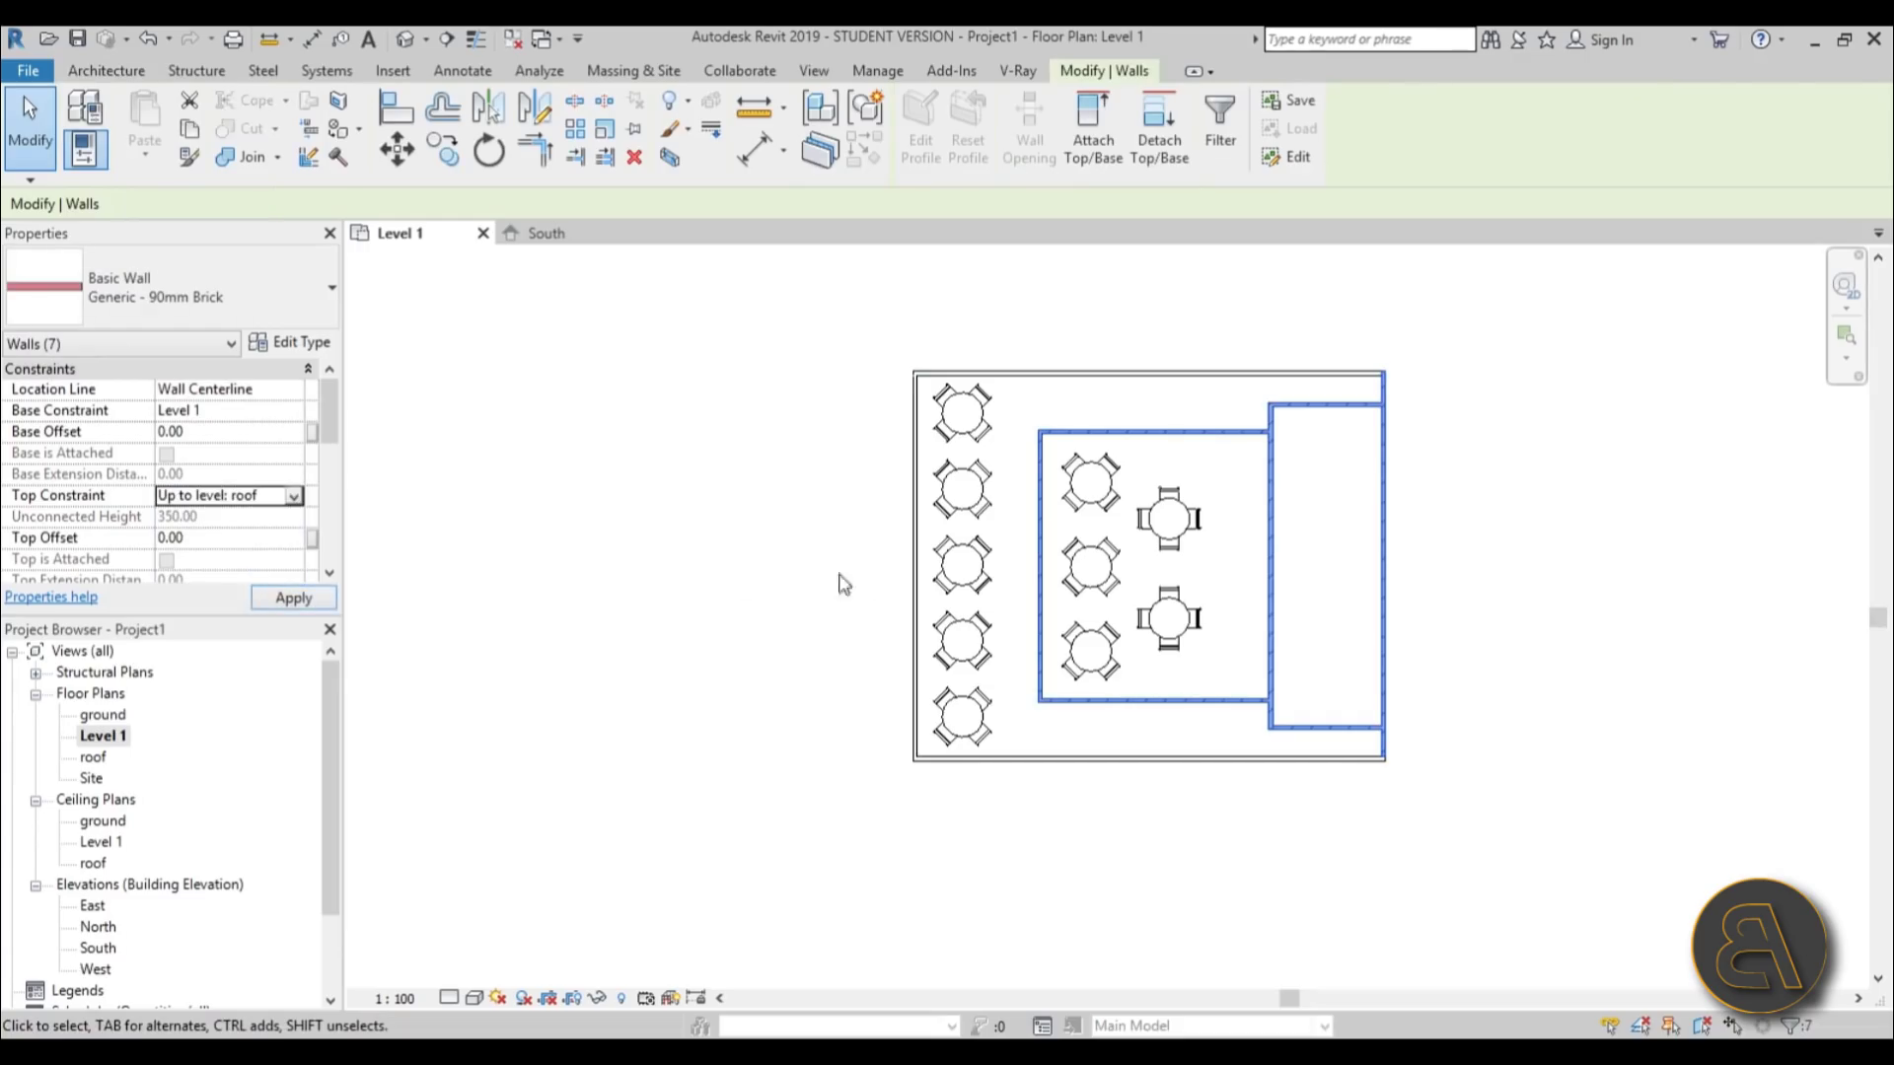
pyautogui.click(782, 592)
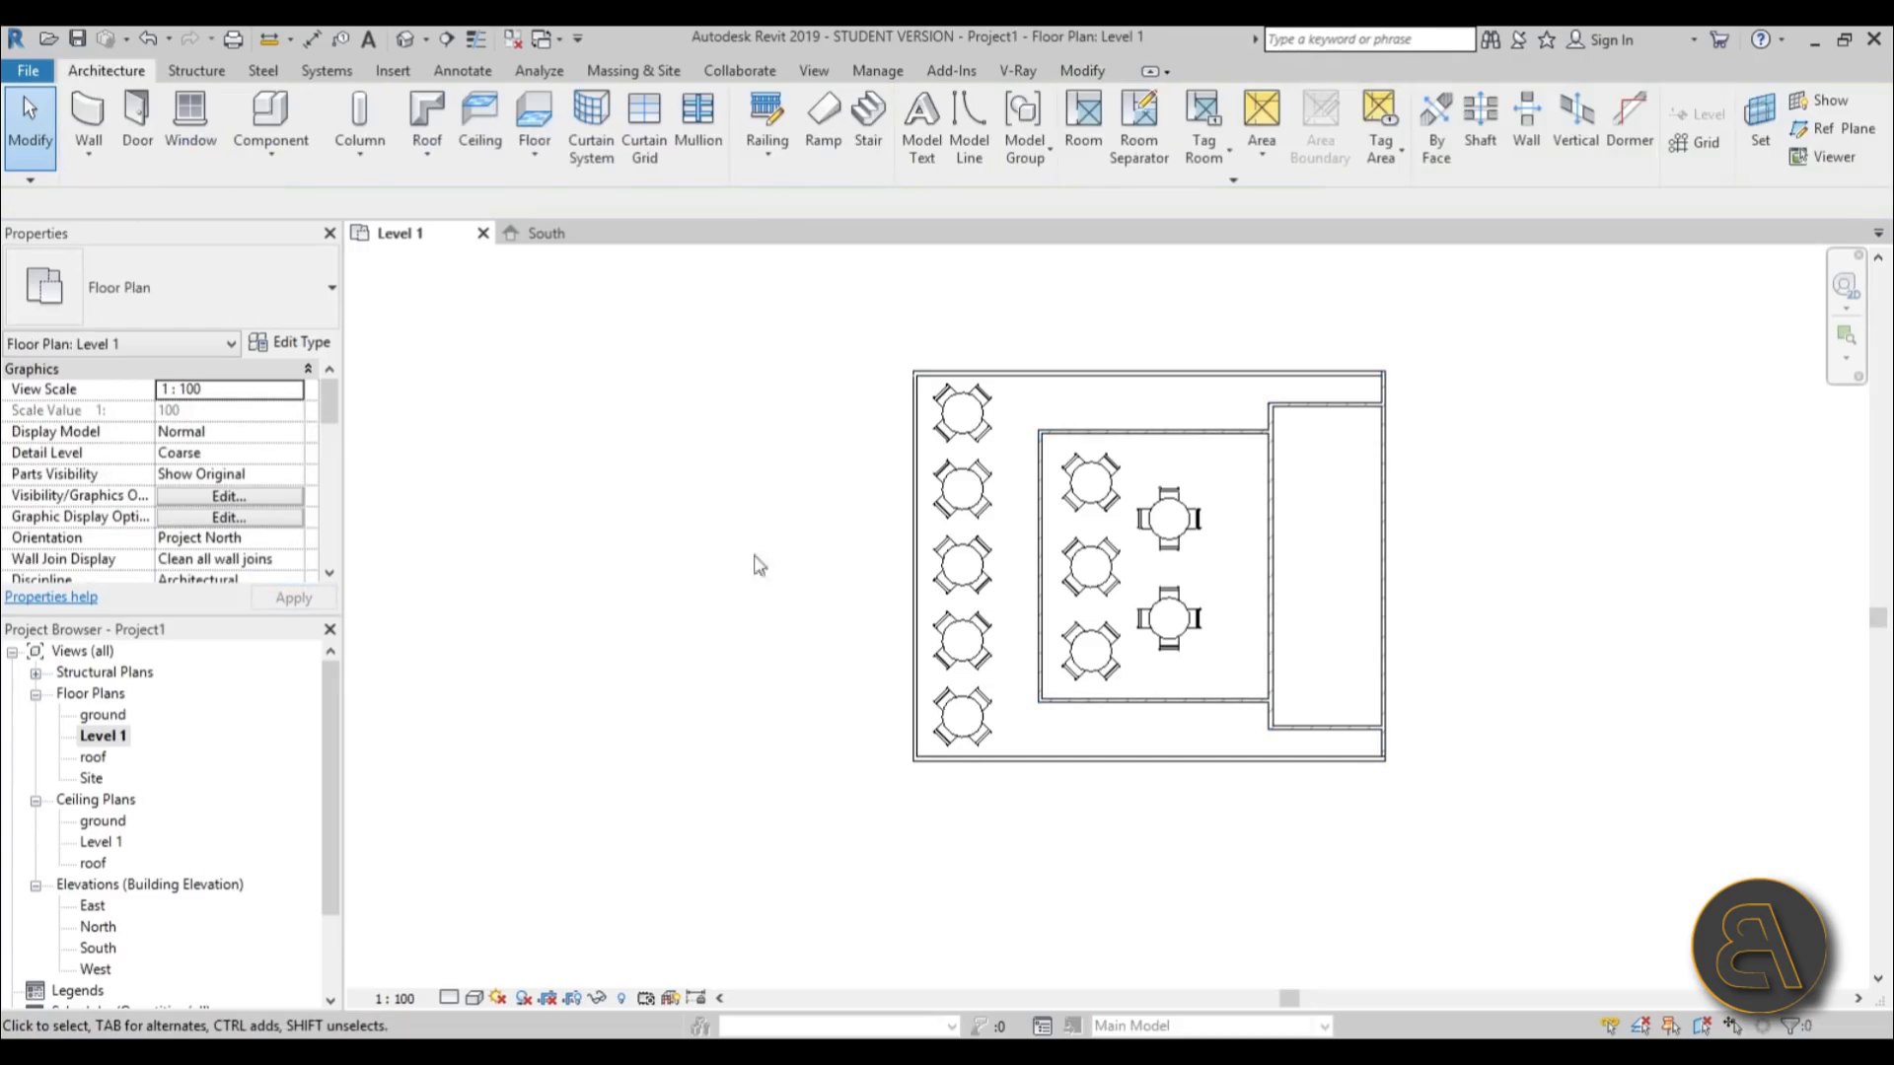
# - In the South elevation, select the three tall inner walls, excluding the roof level
pyautogui.doubleClick(98, 949)
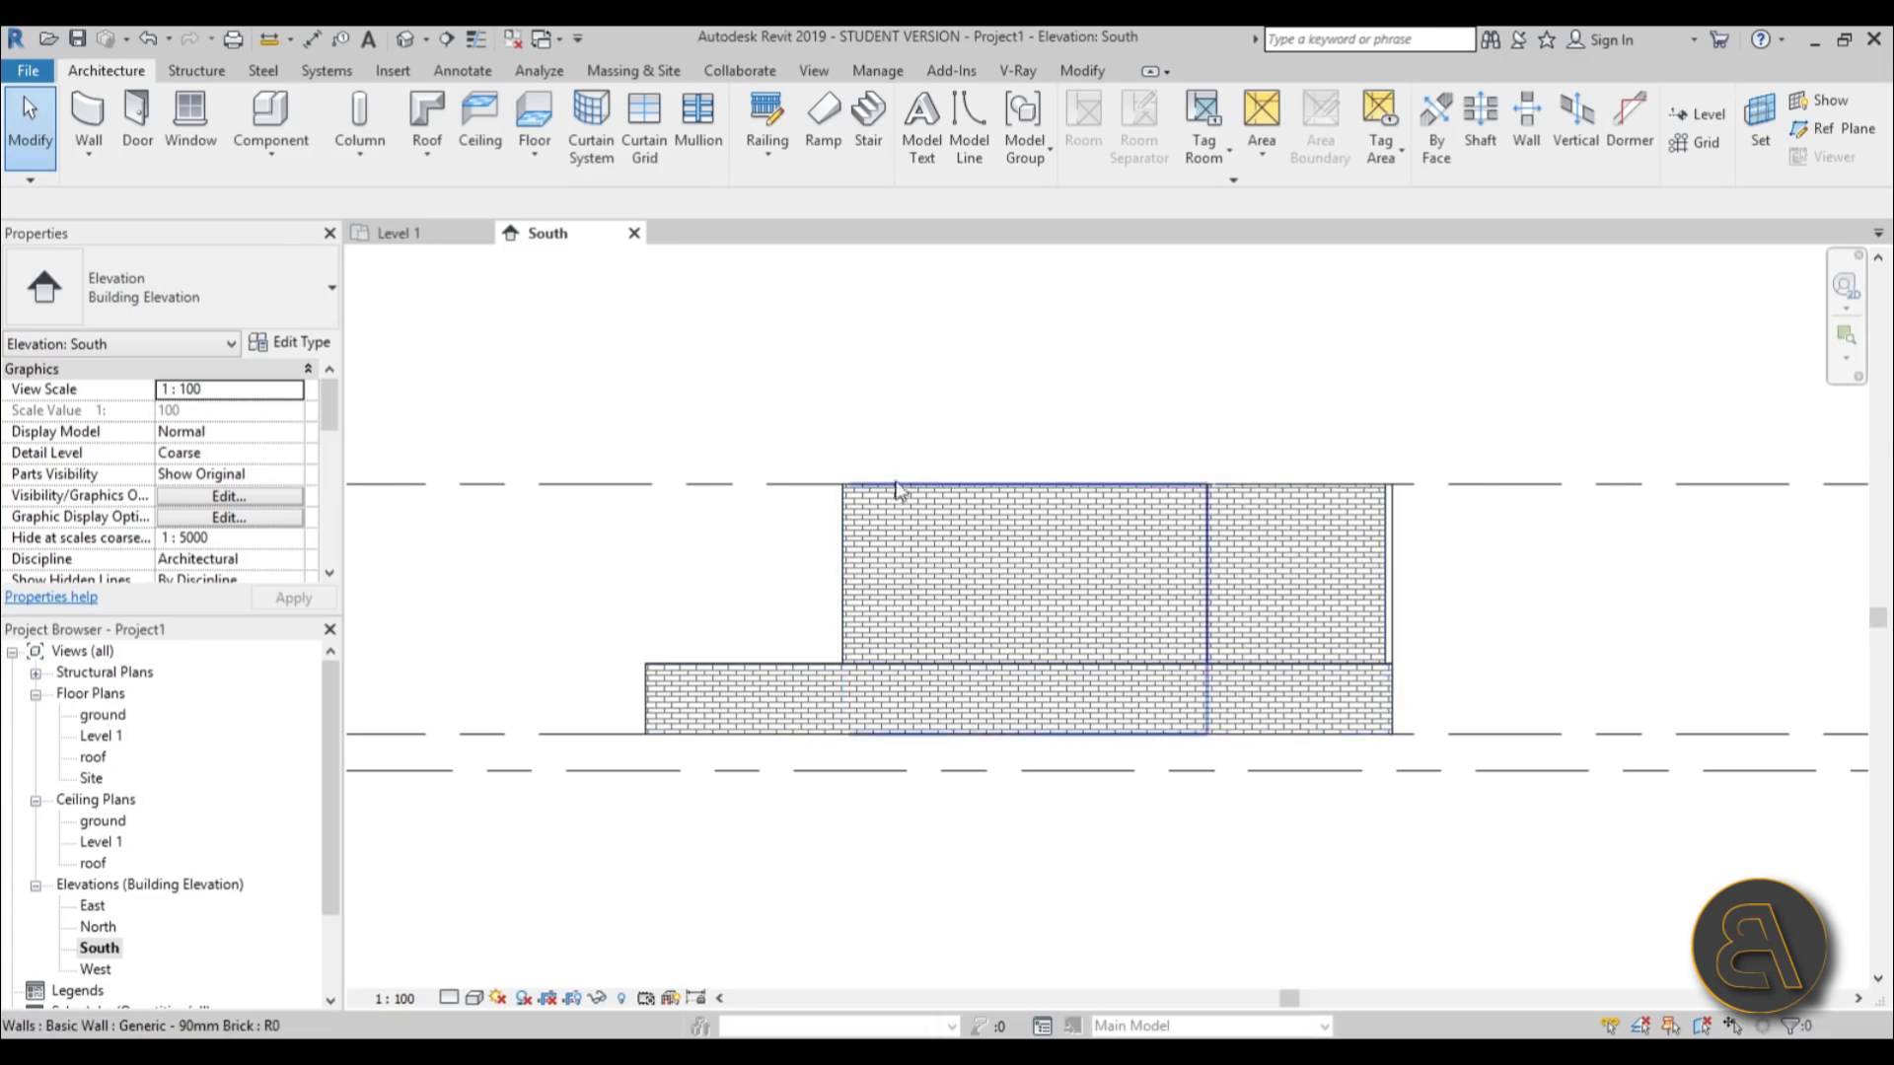
pyautogui.moveTo(901, 432); pyautogui.dragTo(804, 551)
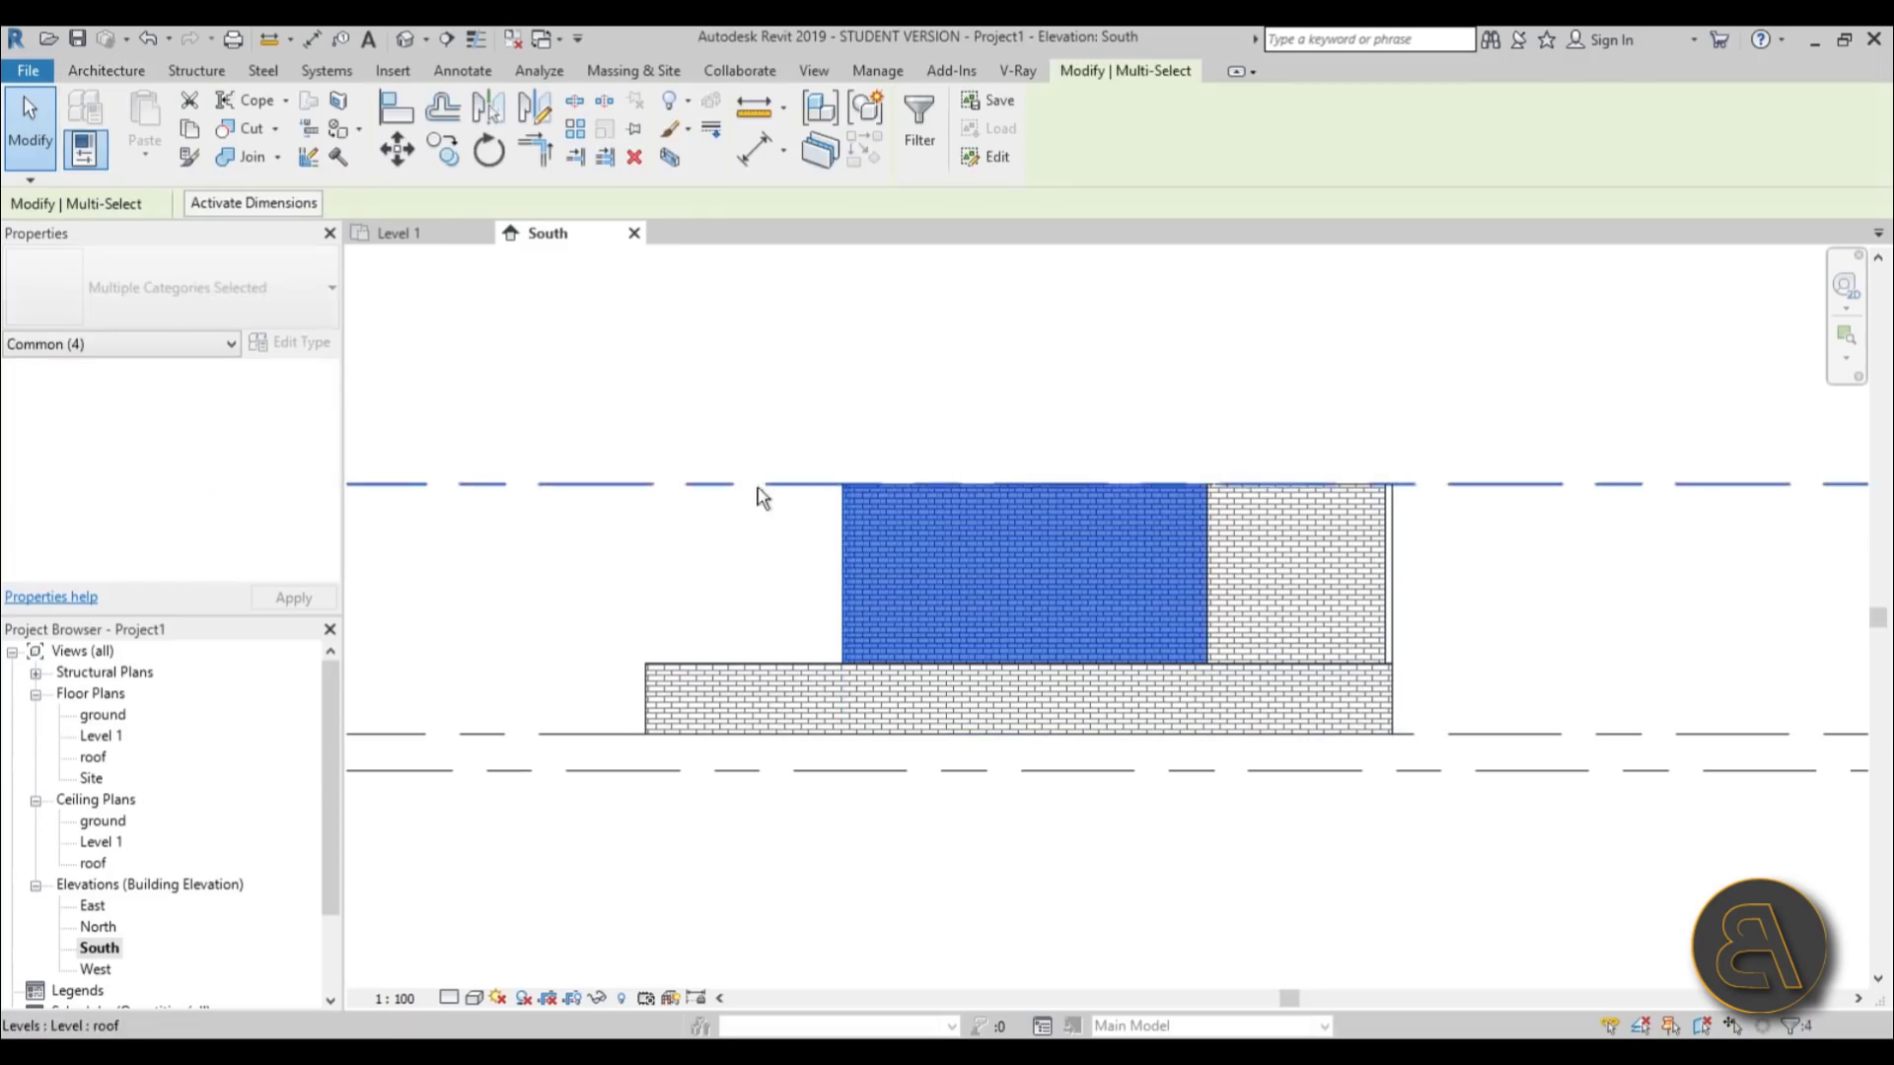
pyautogui.keyDown('shift'); pyautogui.click(708, 486); pyautogui.keyUp('shift')
pyautogui.scroll(-4, 771, 554)
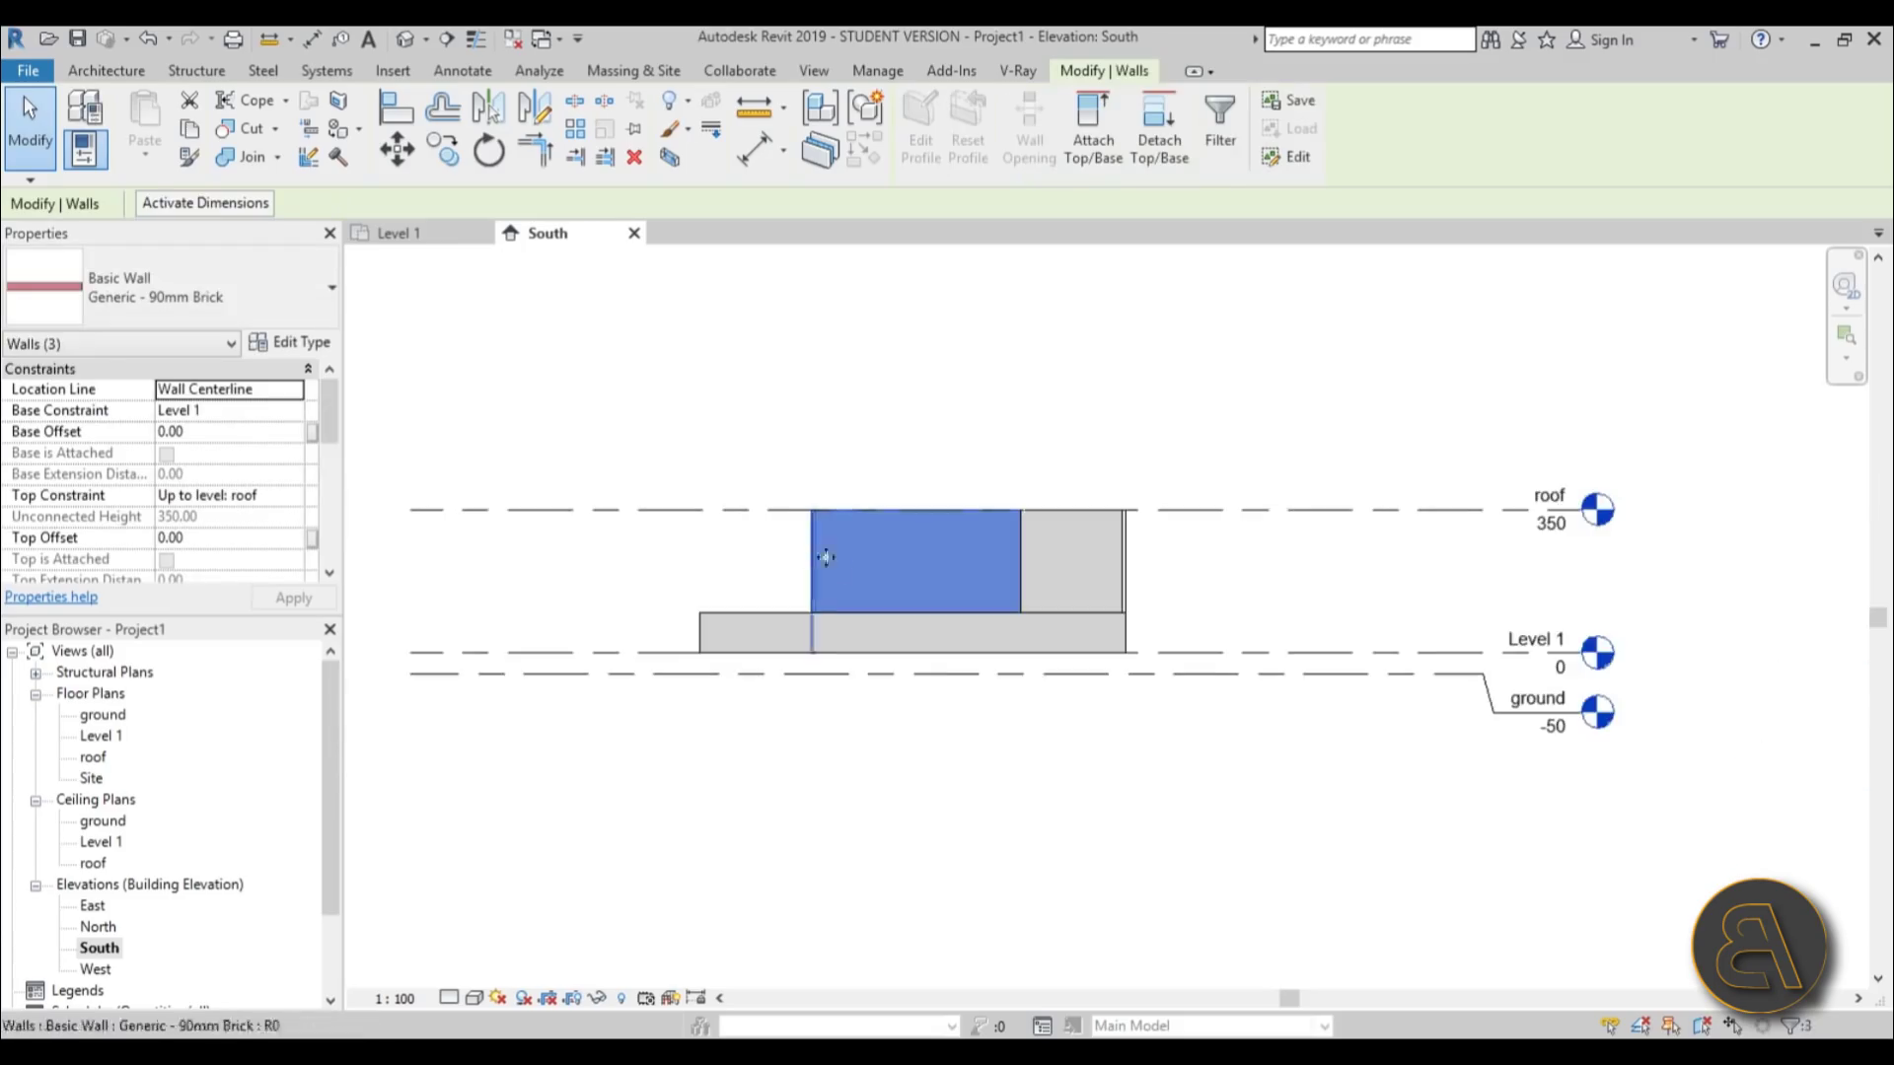
pyautogui.scroll(3, 829, 558)
# - Change the selected walls' type to Storefront curtain wall
pyautogui.click(234, 312)
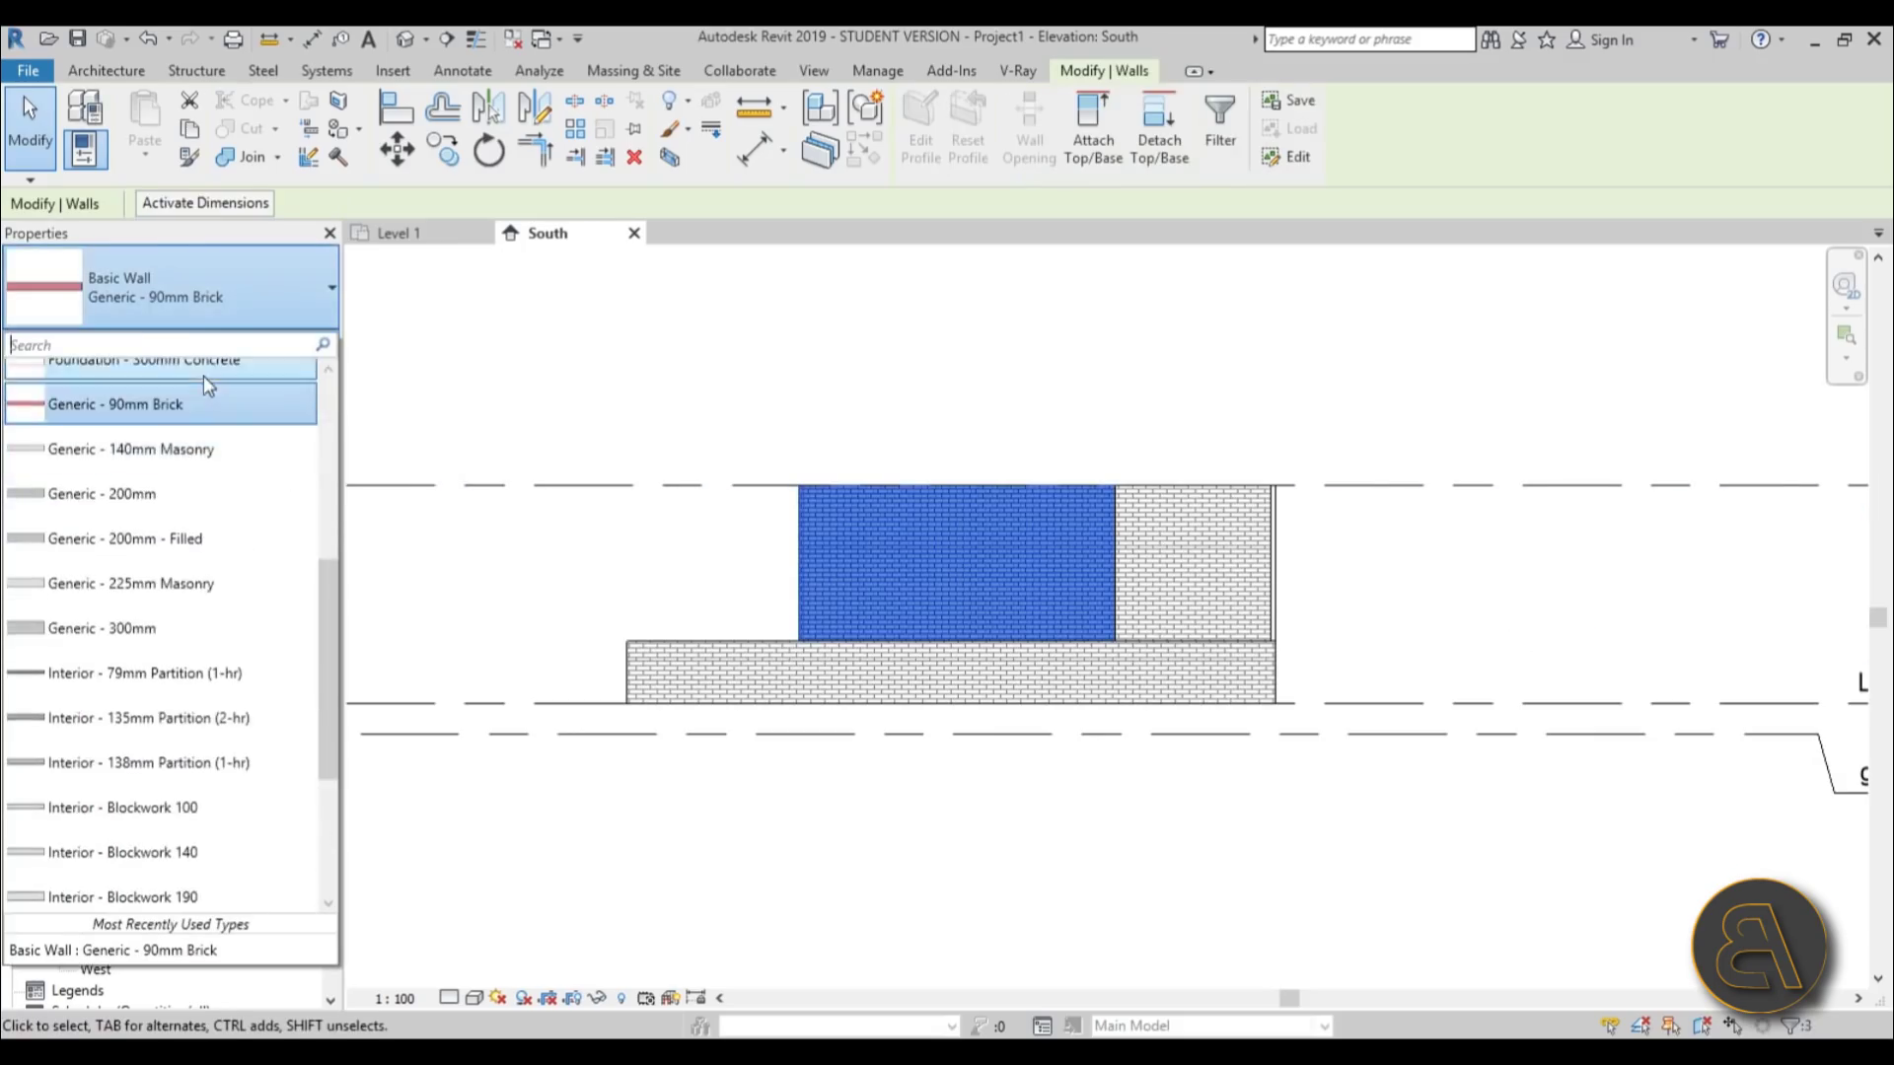
pyautogui.scroll(2, 205, 592)
pyautogui.scroll(2, 200, 603)
pyautogui.scroll(-6, 198, 582)
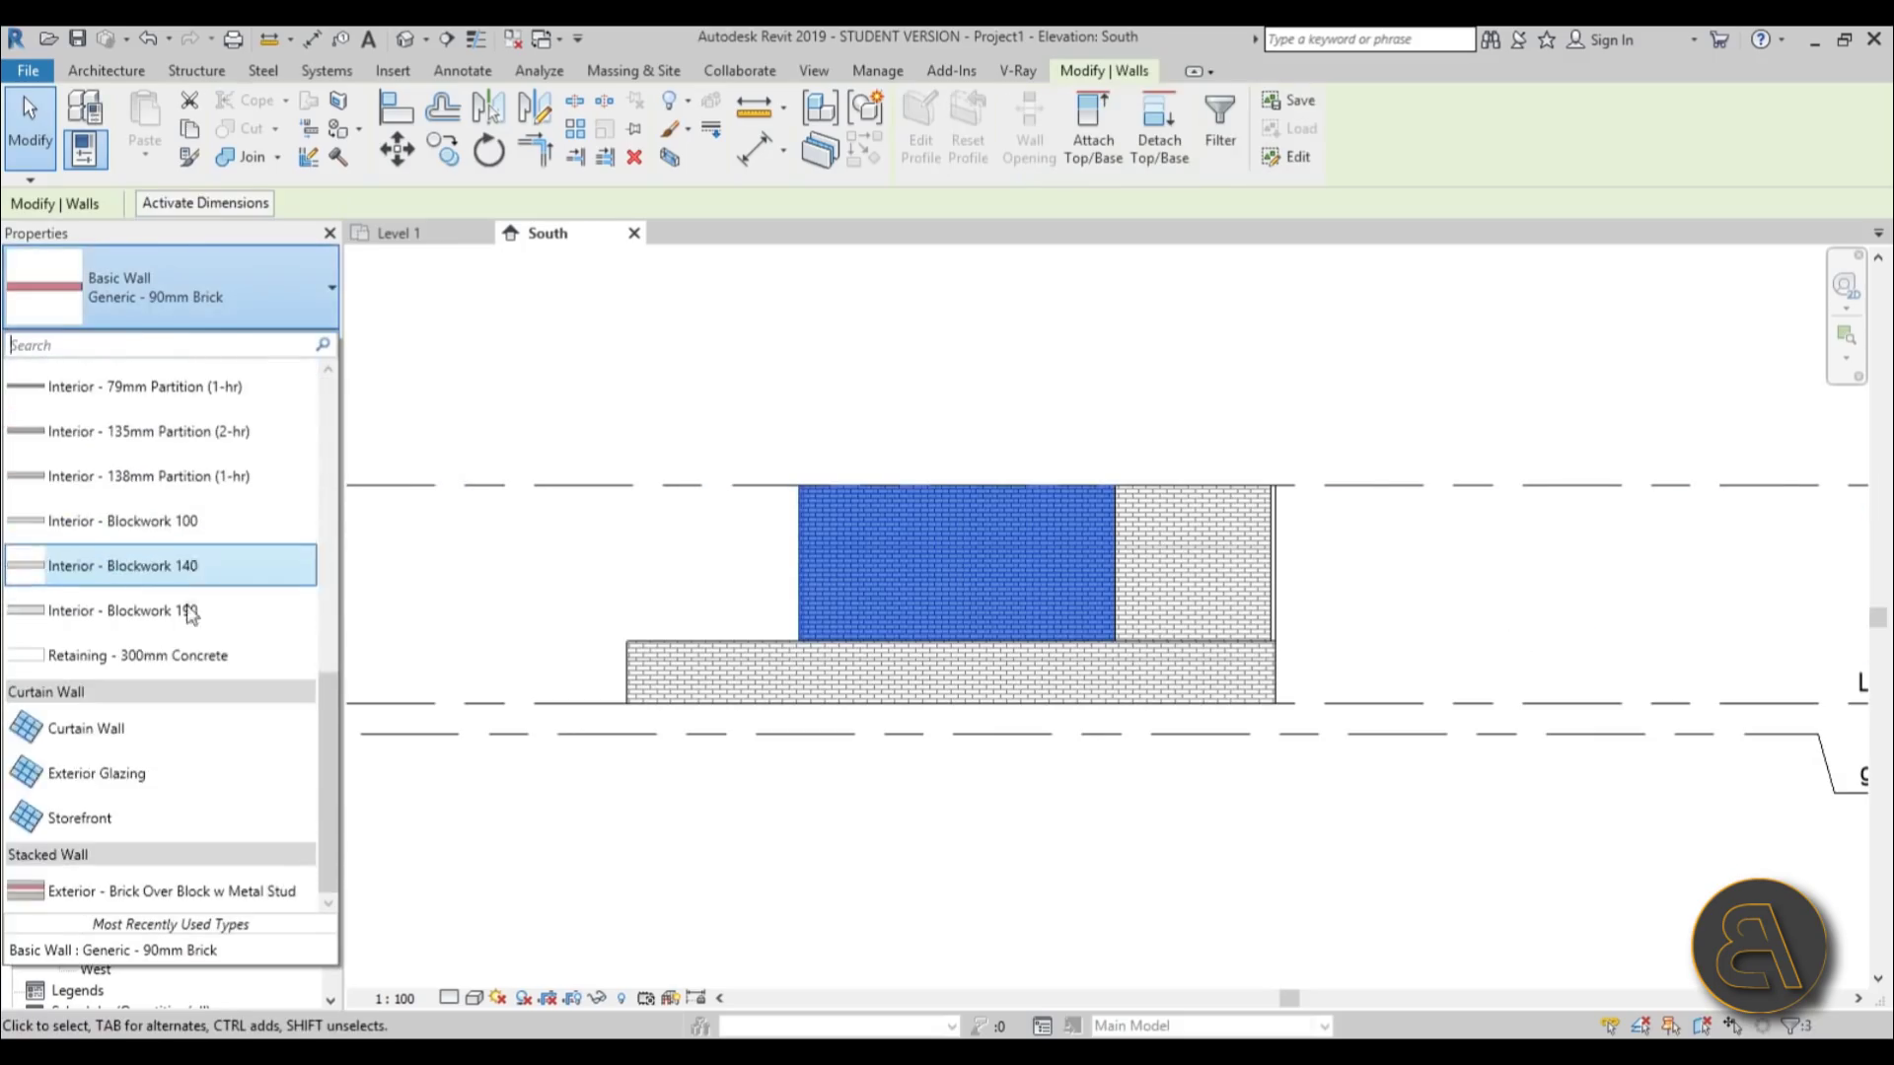
pyautogui.click(138, 819)
pyautogui.click(962, 807)
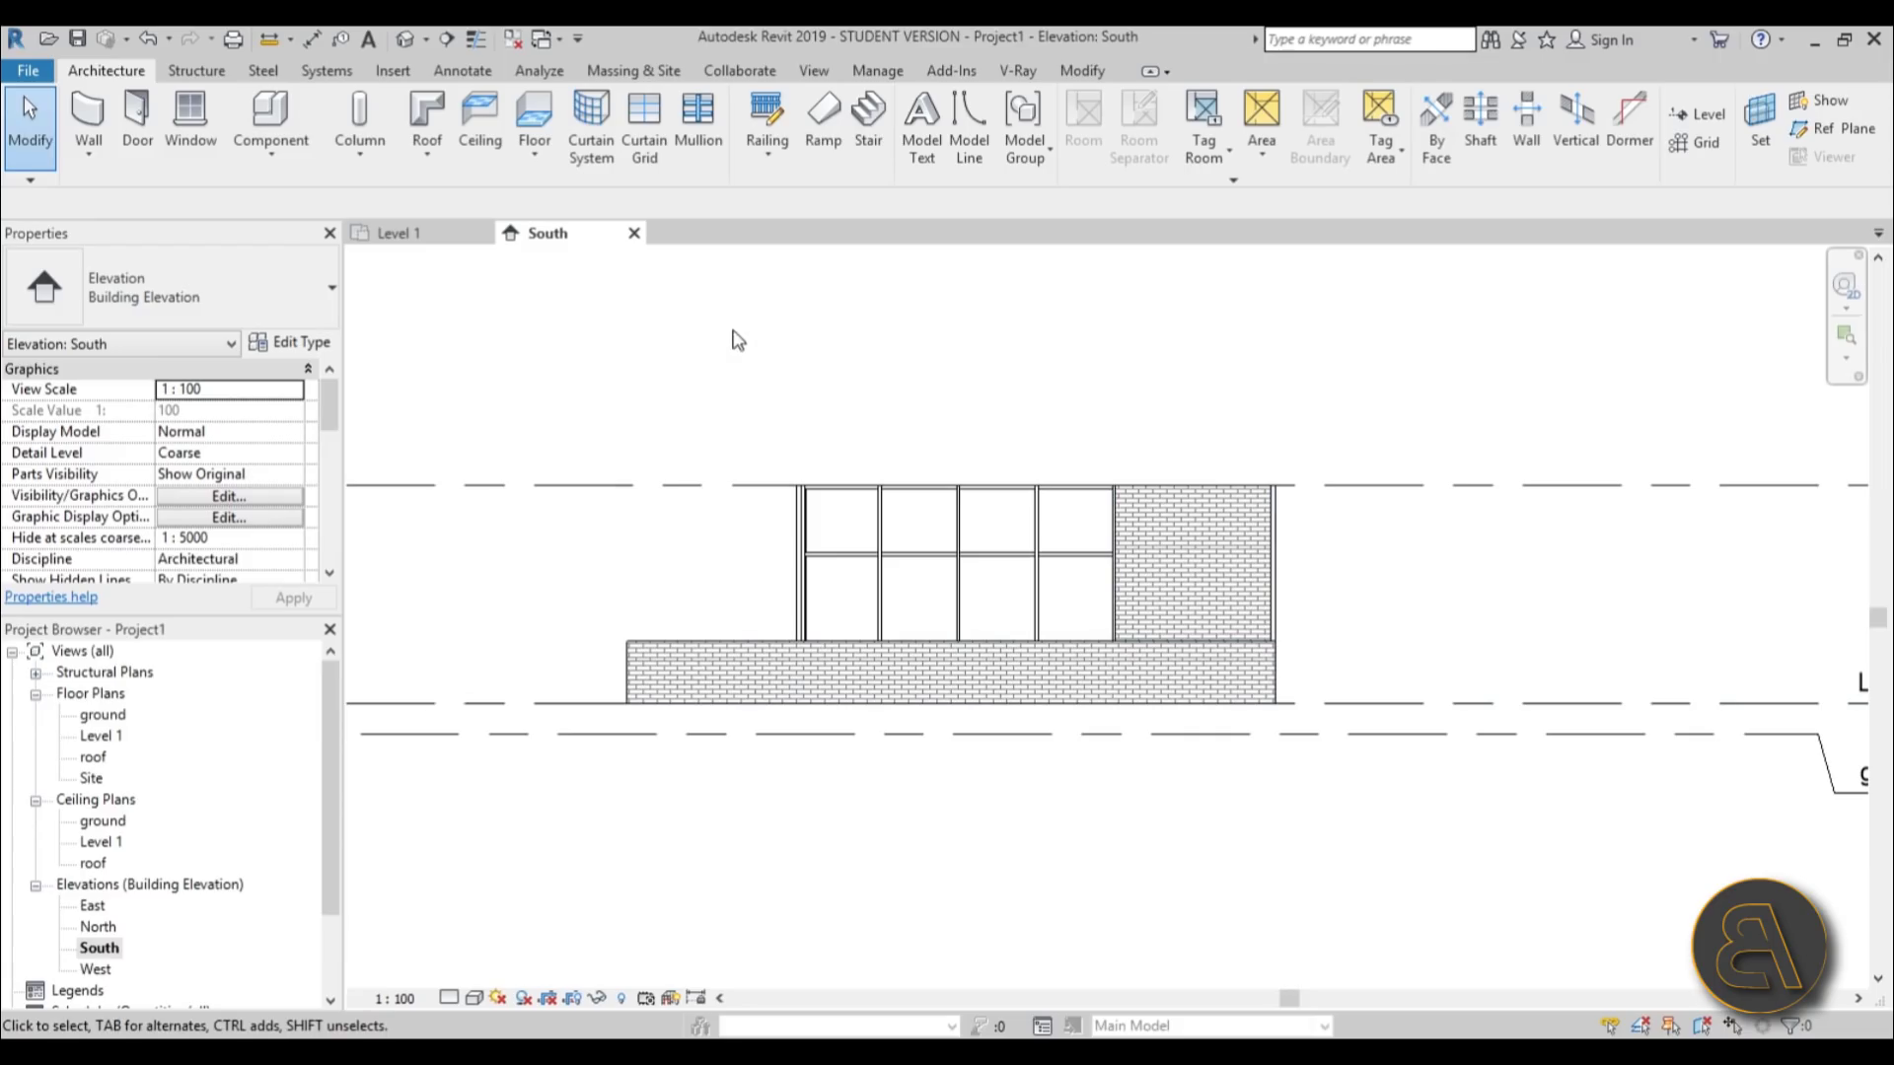
# - Start an in-place model in the Floors category named Floors 1, cancelling the extrusion work plane
pyautogui.click(261, 120)
pyautogui.click(991, 156)
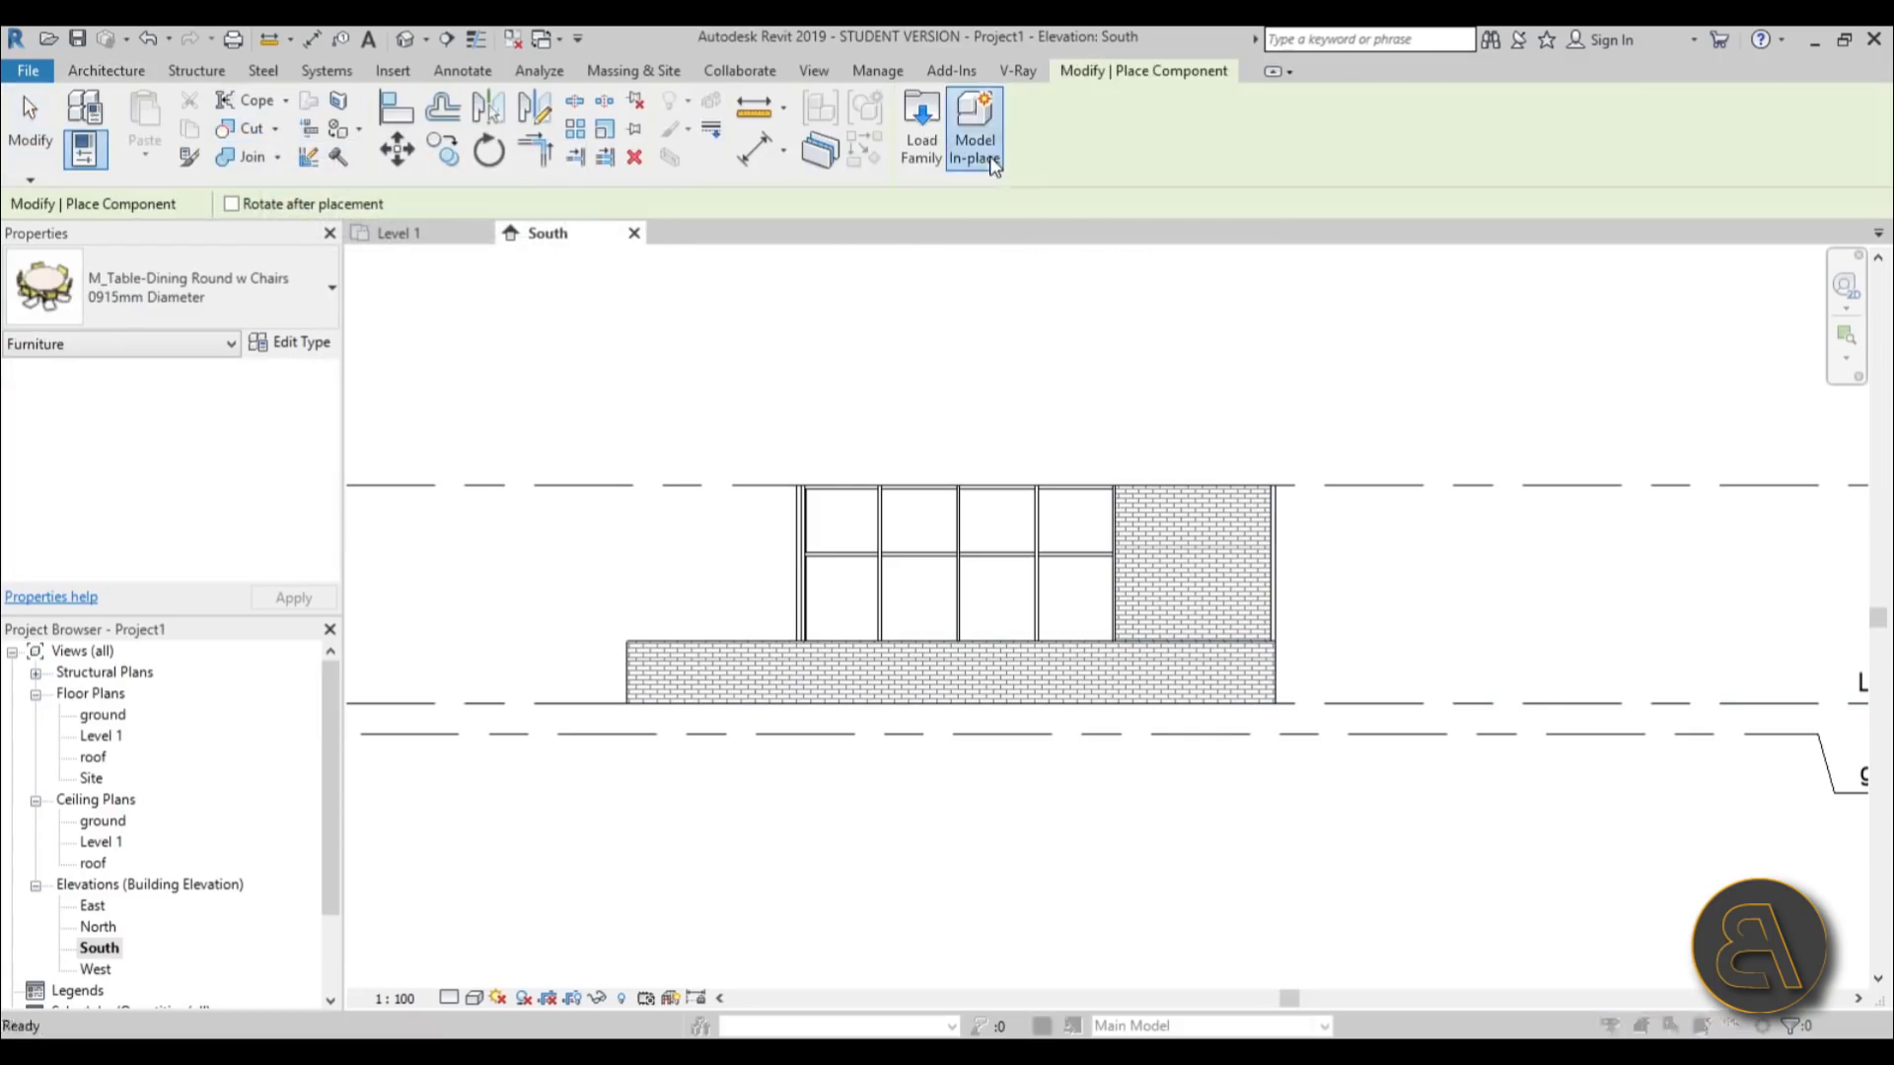
pyautogui.moveTo(1109, 399); pyautogui.dragTo(1118, 422)
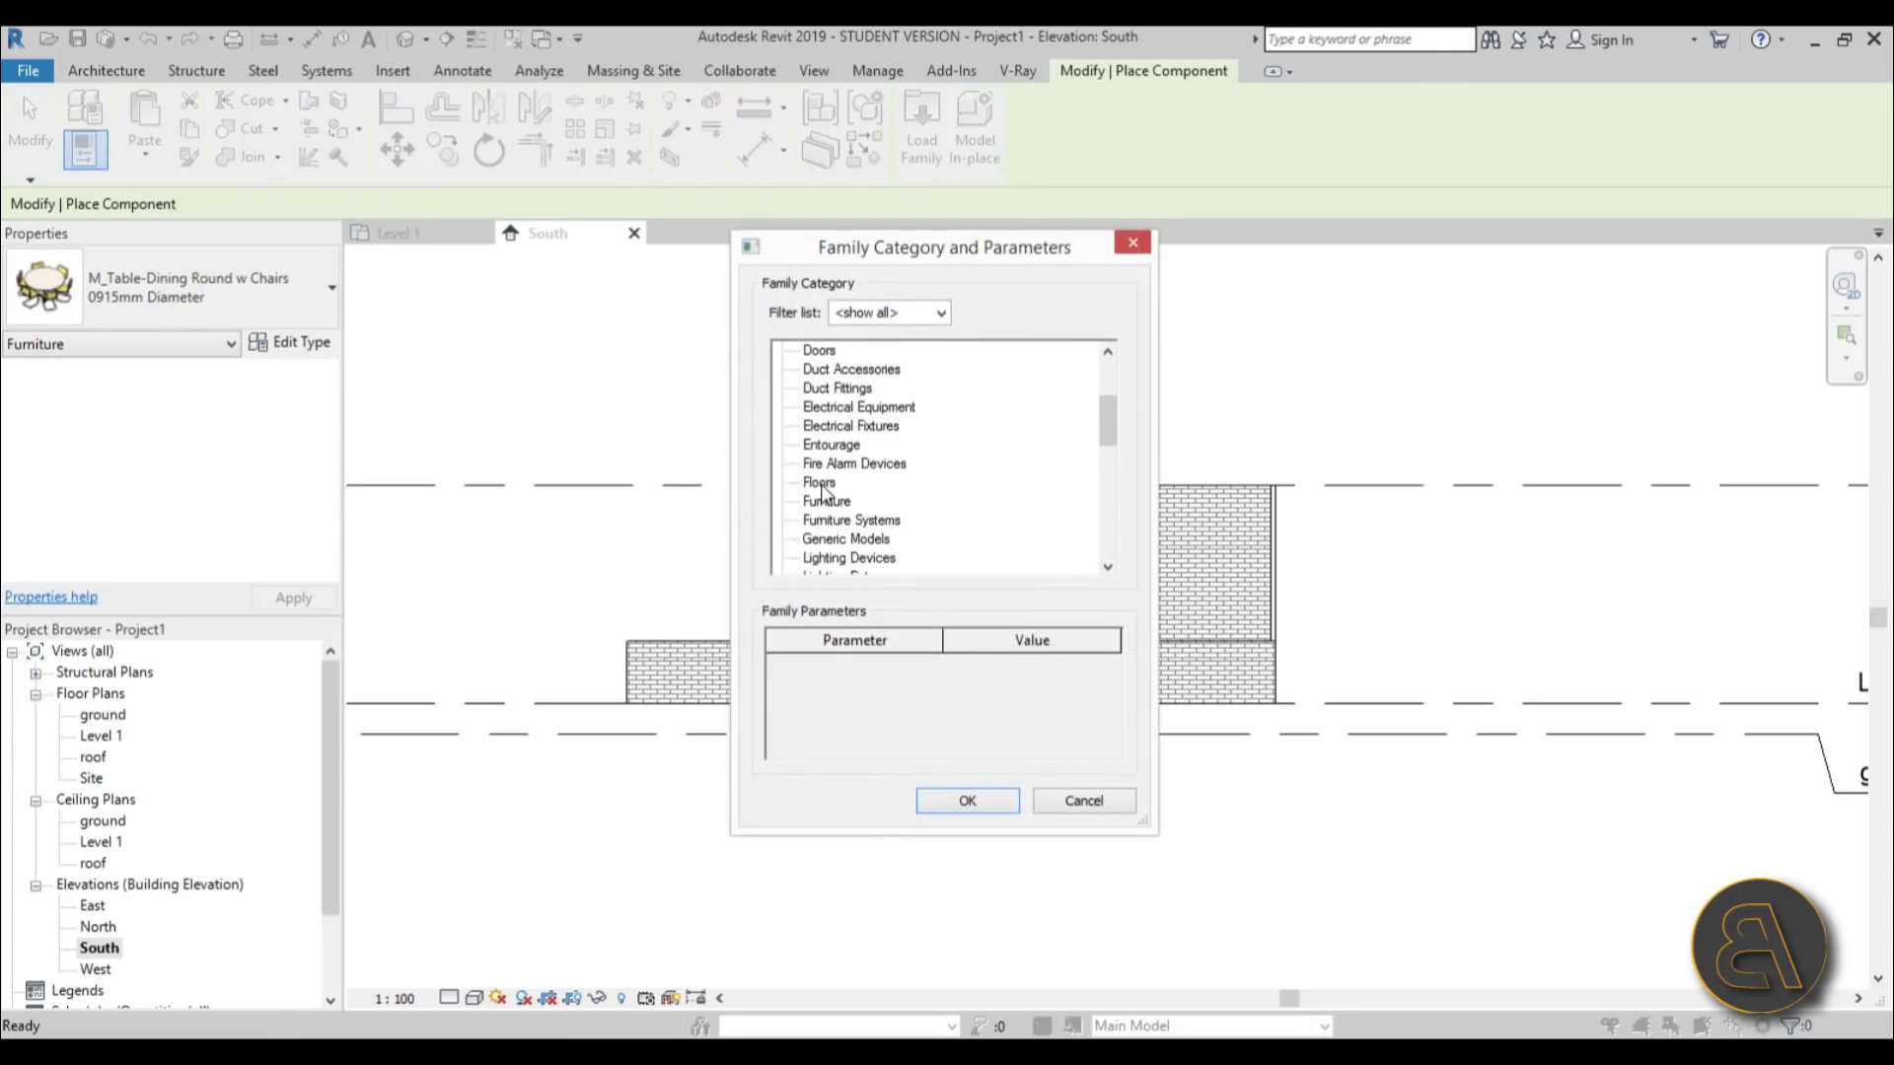
pyautogui.click(965, 802)
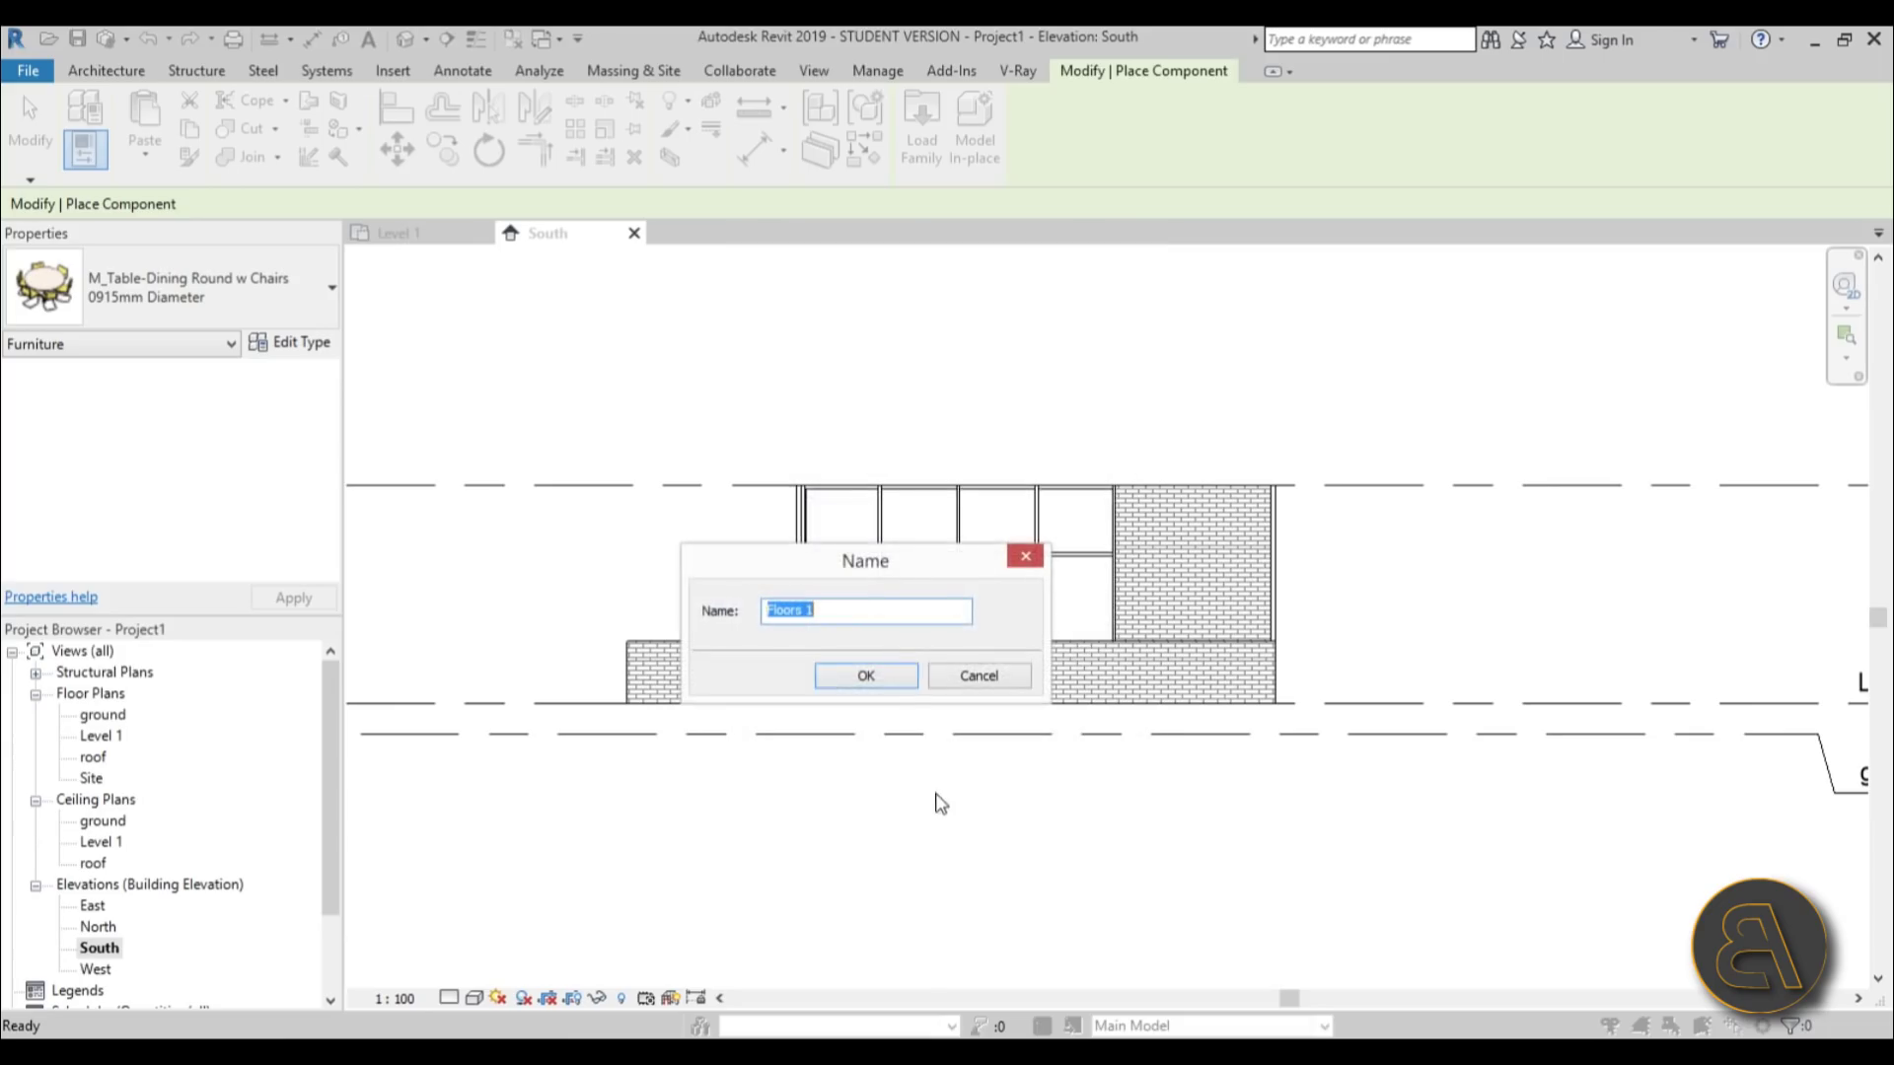
pyautogui.click(858, 676)
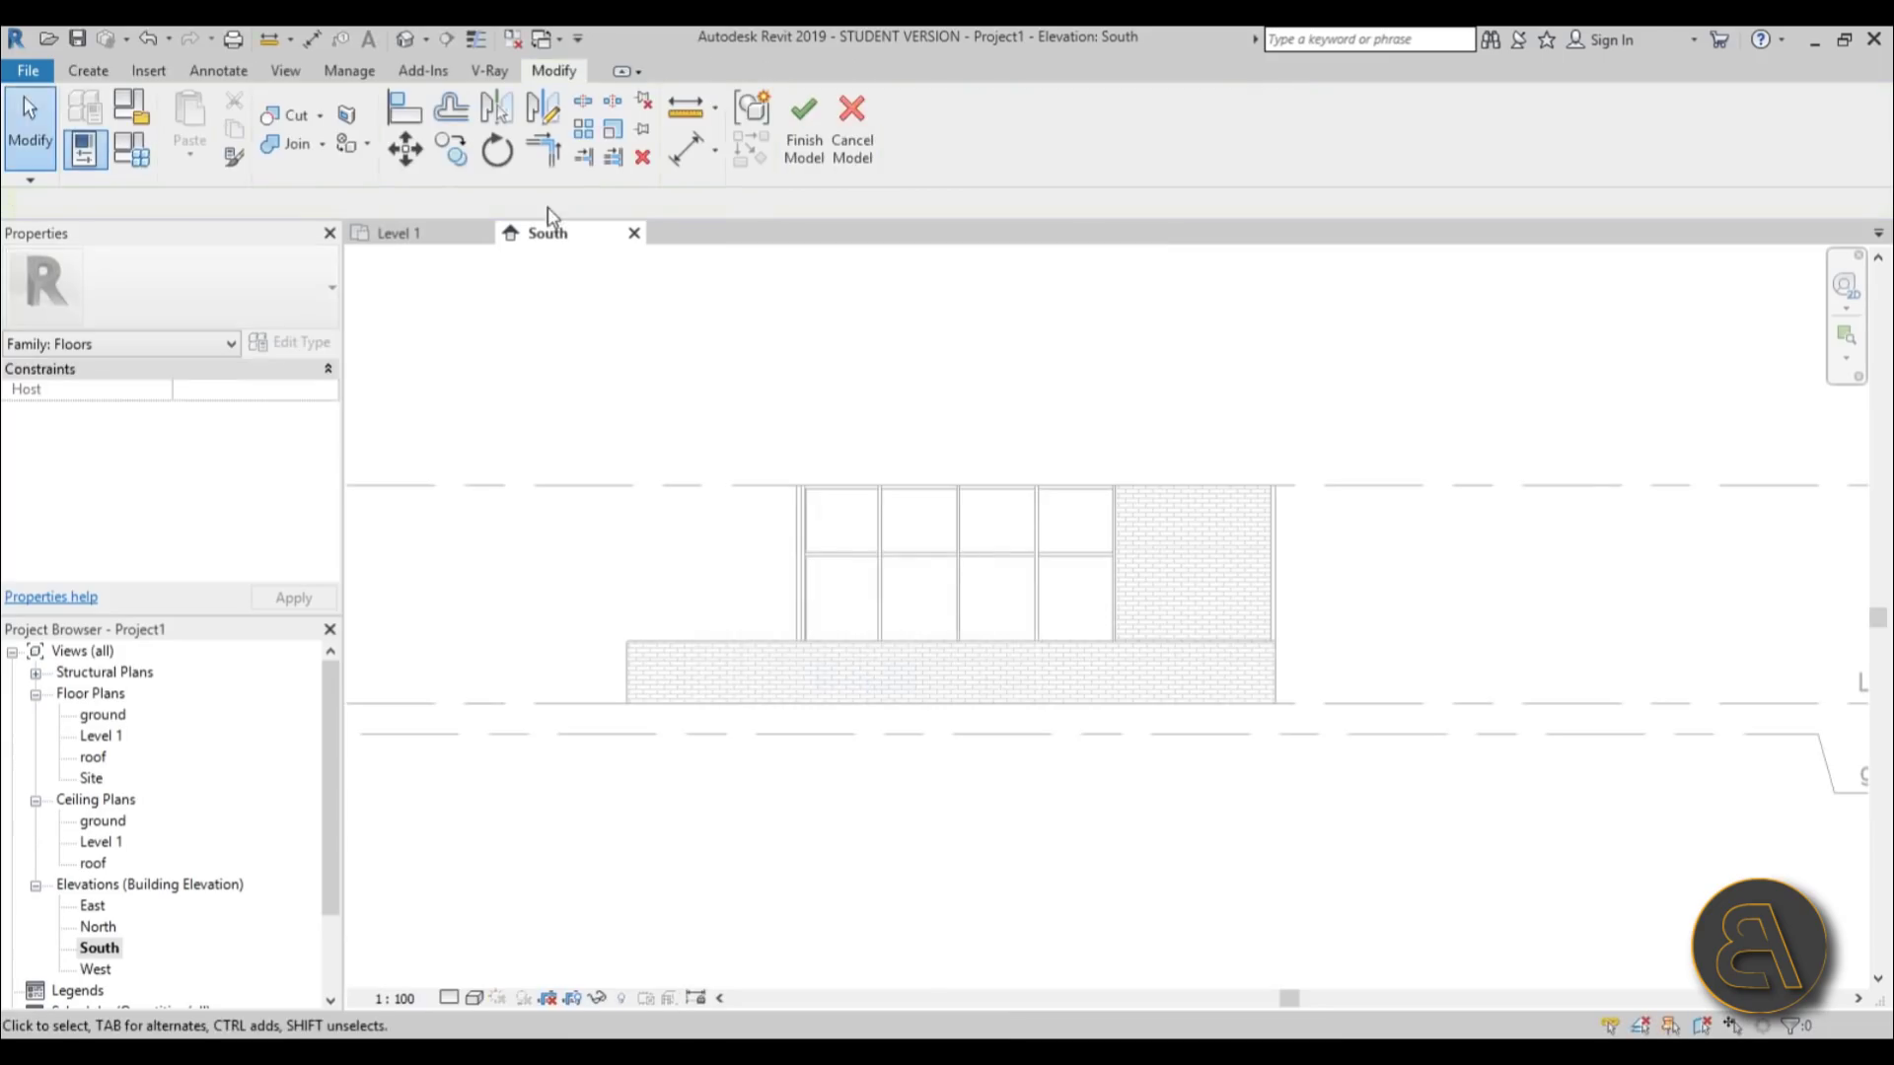
pyautogui.click(96, 72)
pyautogui.click(193, 123)
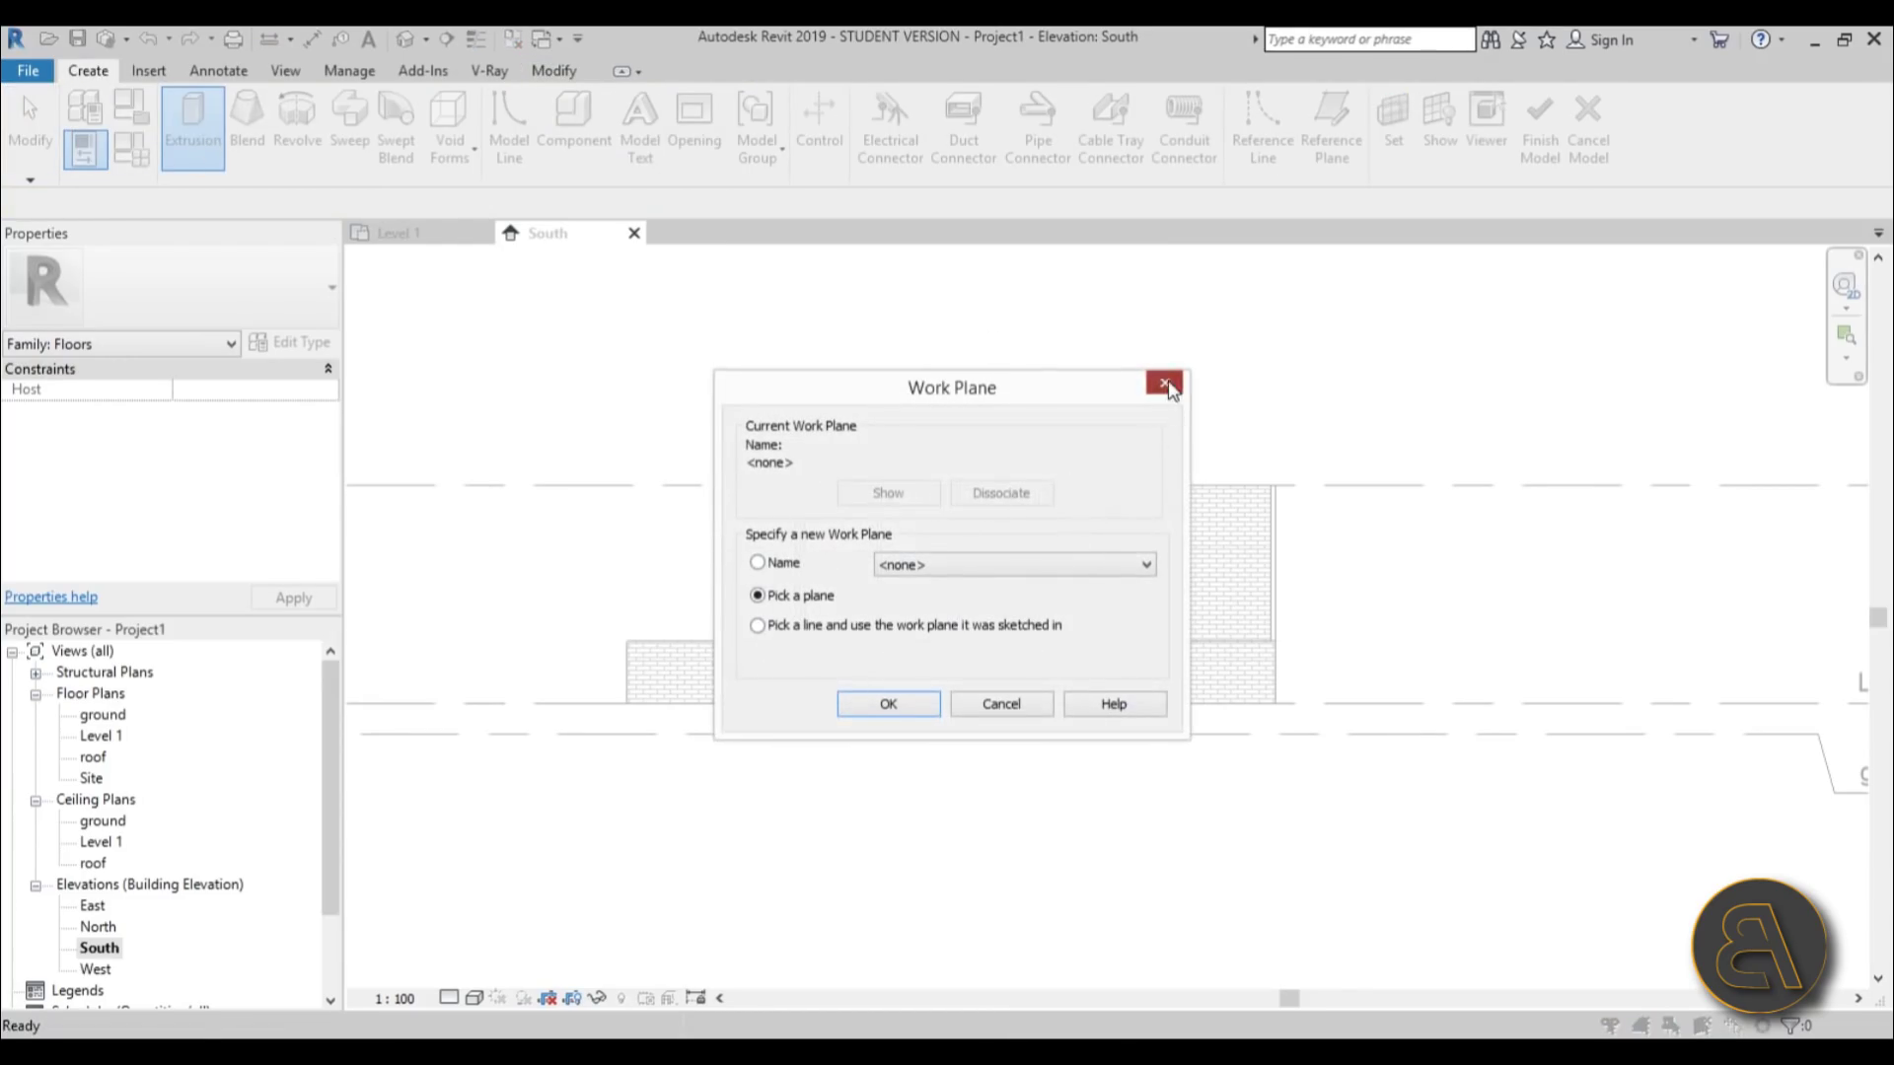
pyautogui.click(1164, 383)
# - In Level 1, draw a horizontal reference plane across the building and name it s
pyautogui.doubleClick(102, 736)
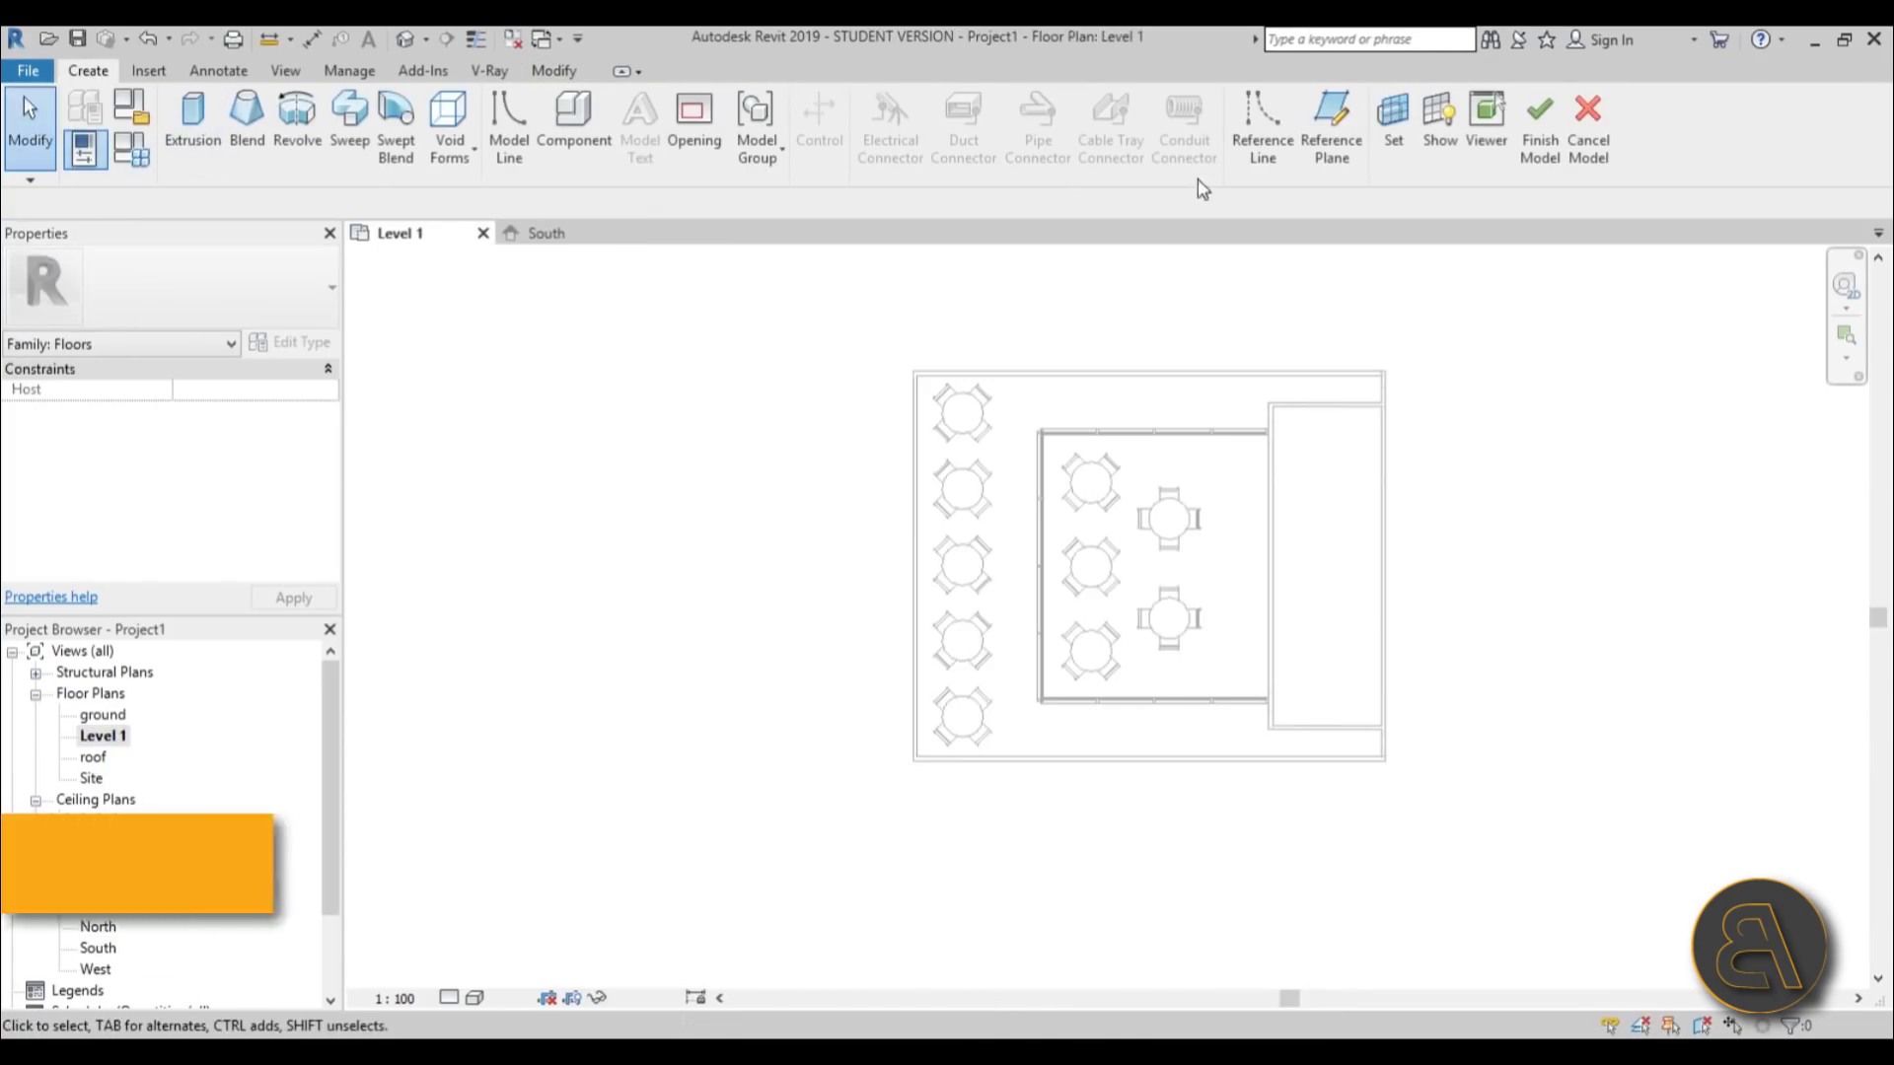
pyautogui.click(1331, 129)
pyautogui.click(1381, 564)
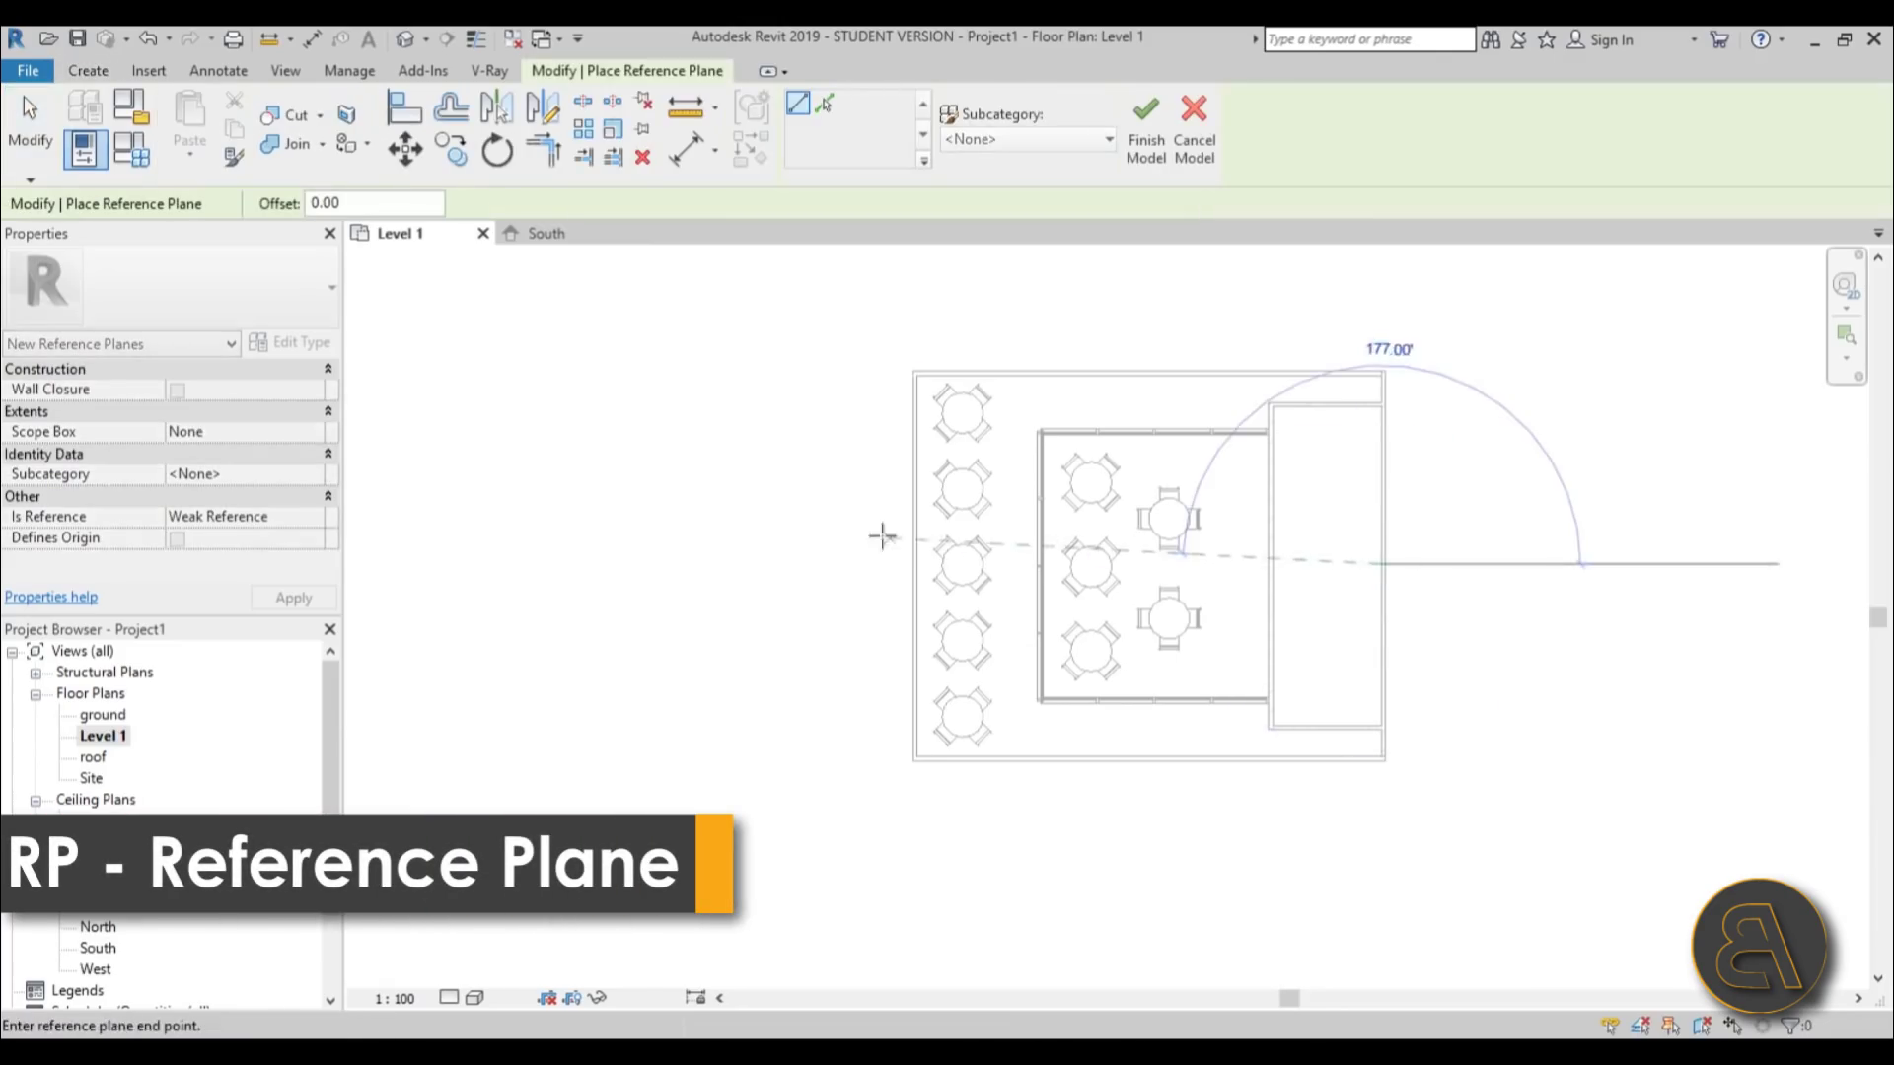
pyautogui.click(765, 556)
pyautogui.press('Escape')
pyautogui.click(814, 564)
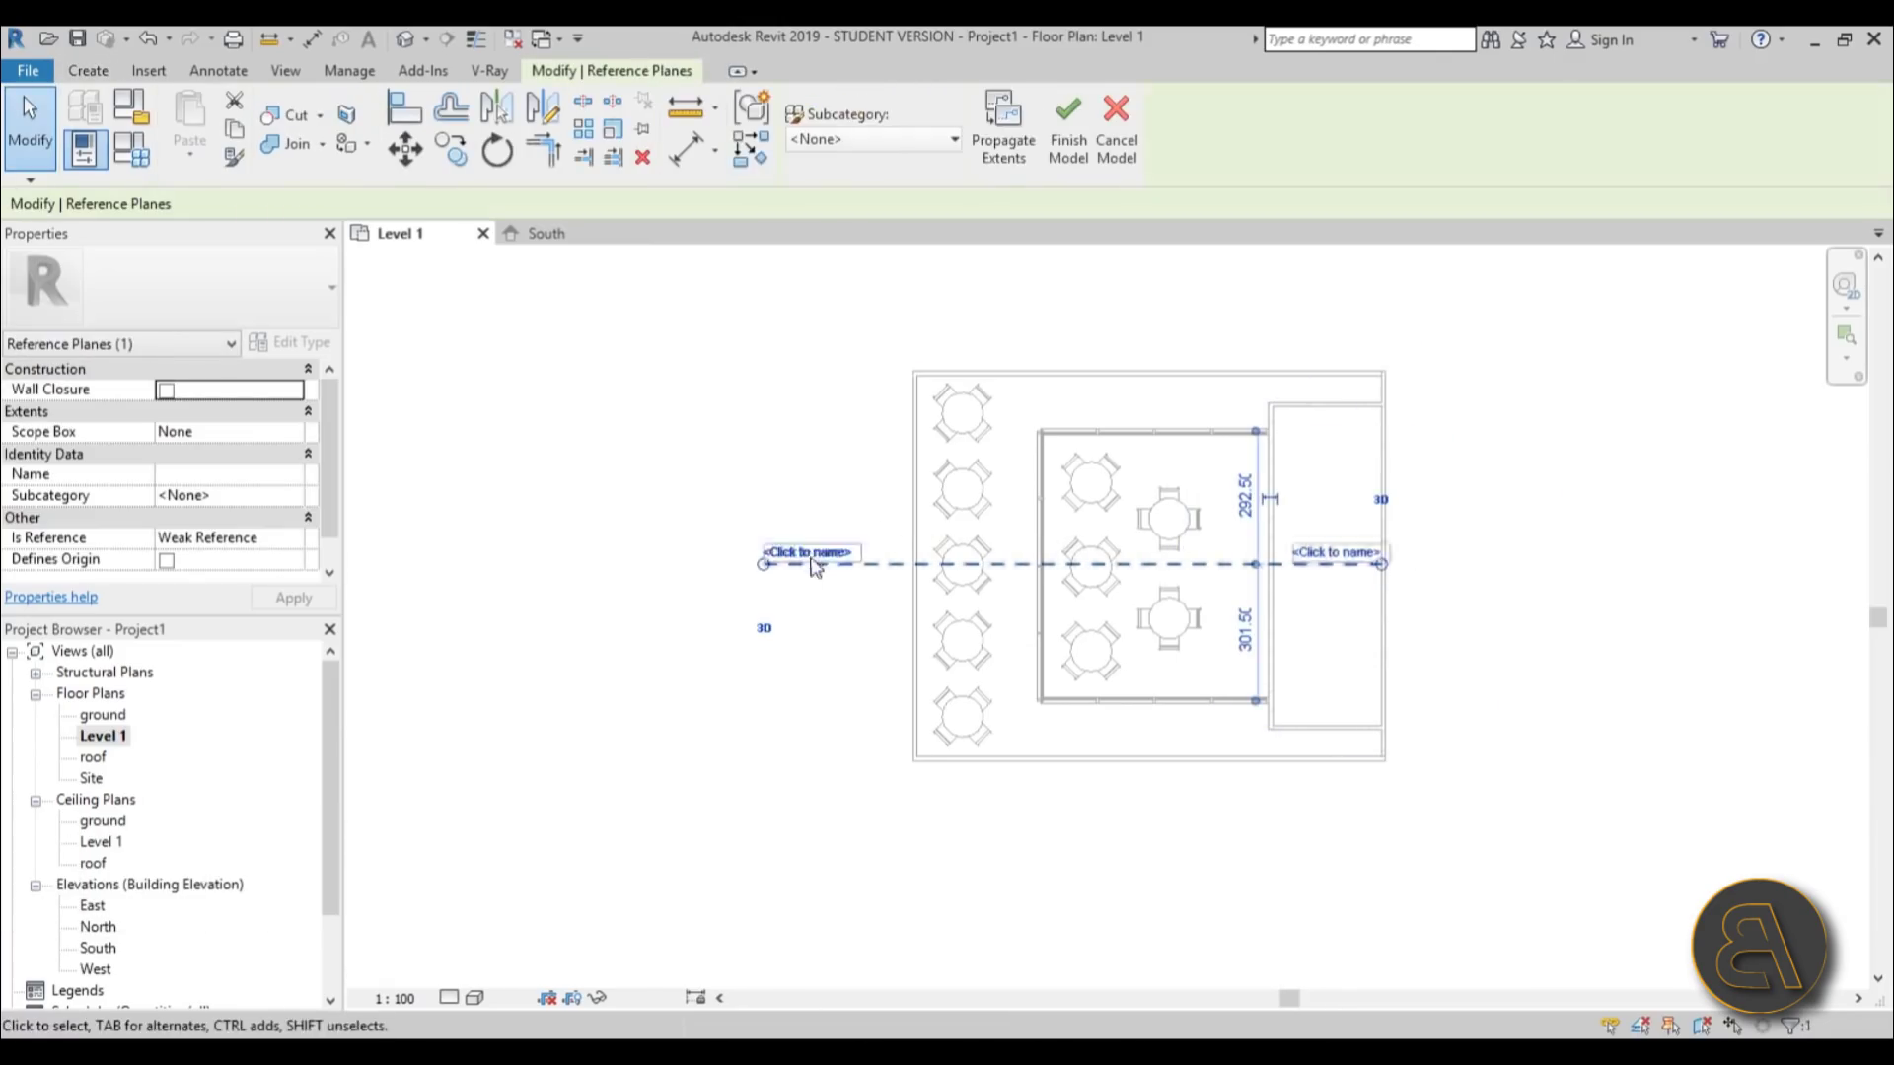
pyautogui.click(812, 552)
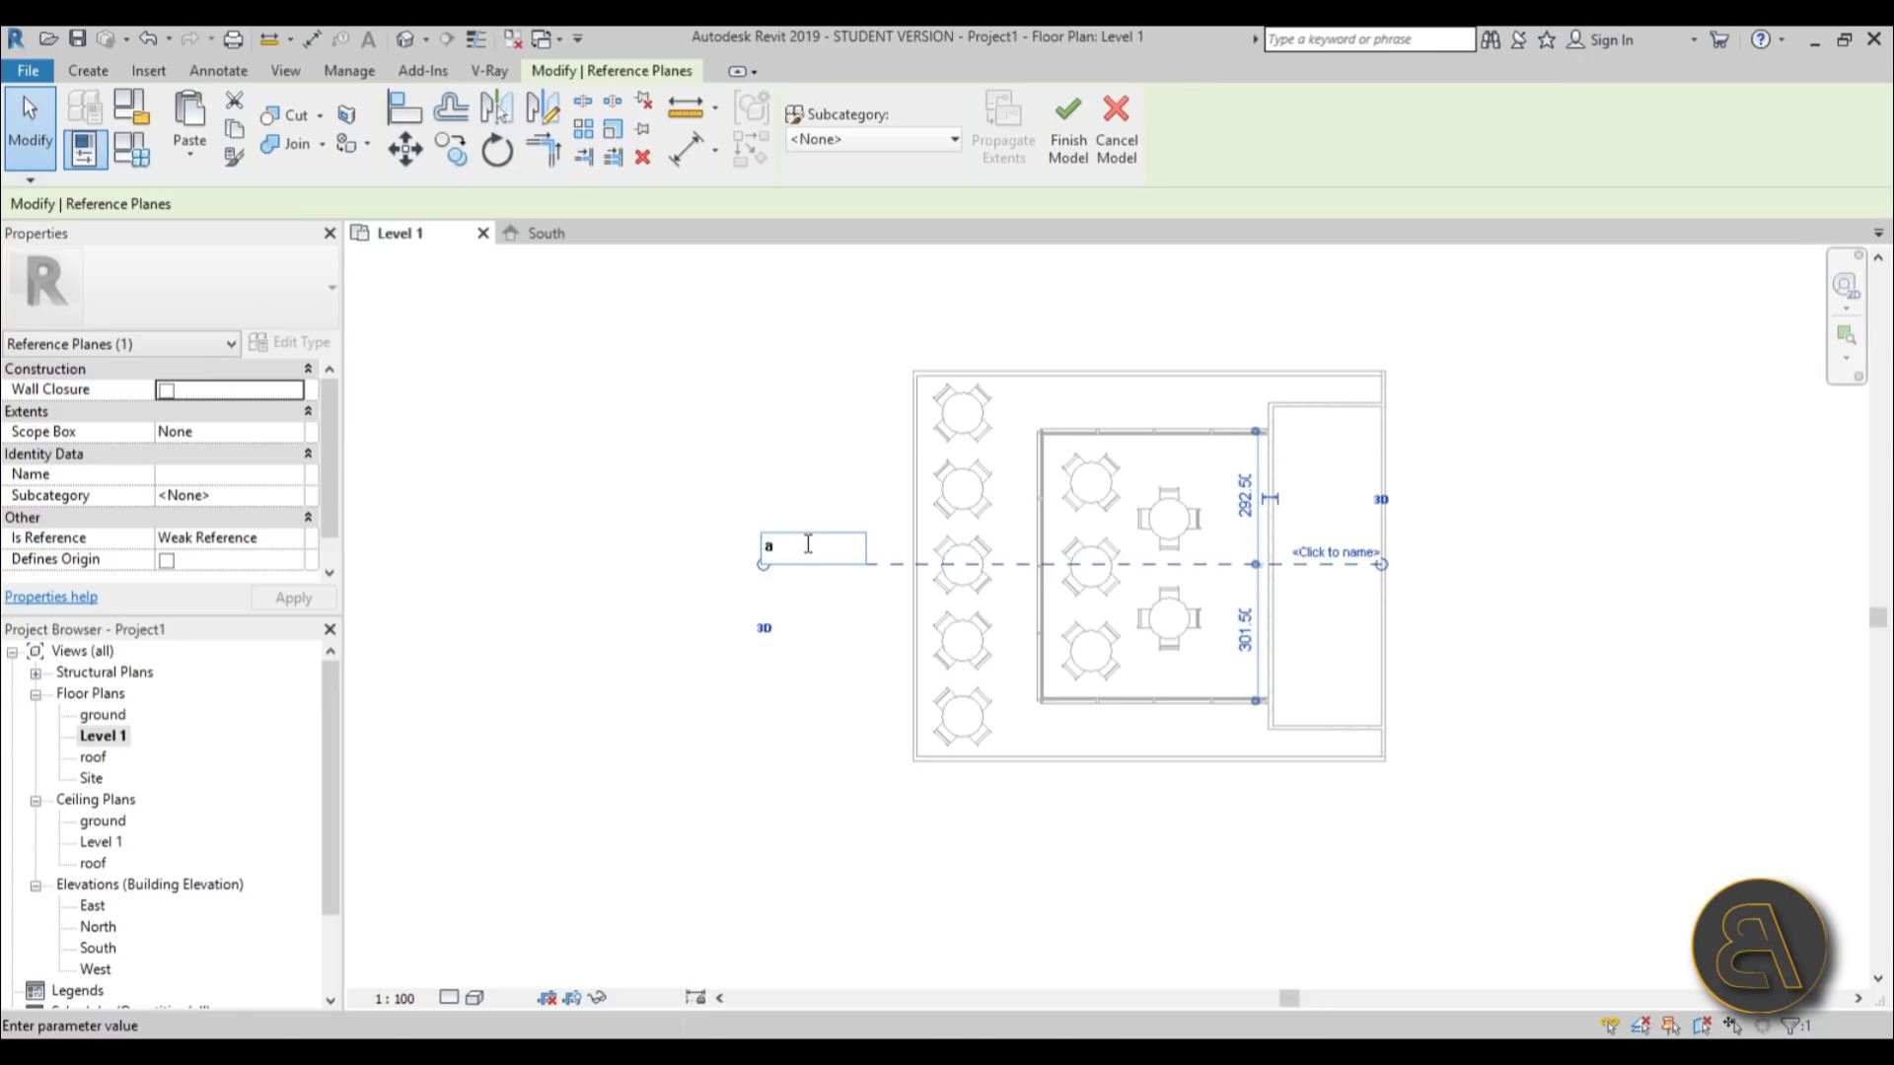
pyautogui.write('s')
pyautogui.press('Return')
pyautogui.press('Escape')
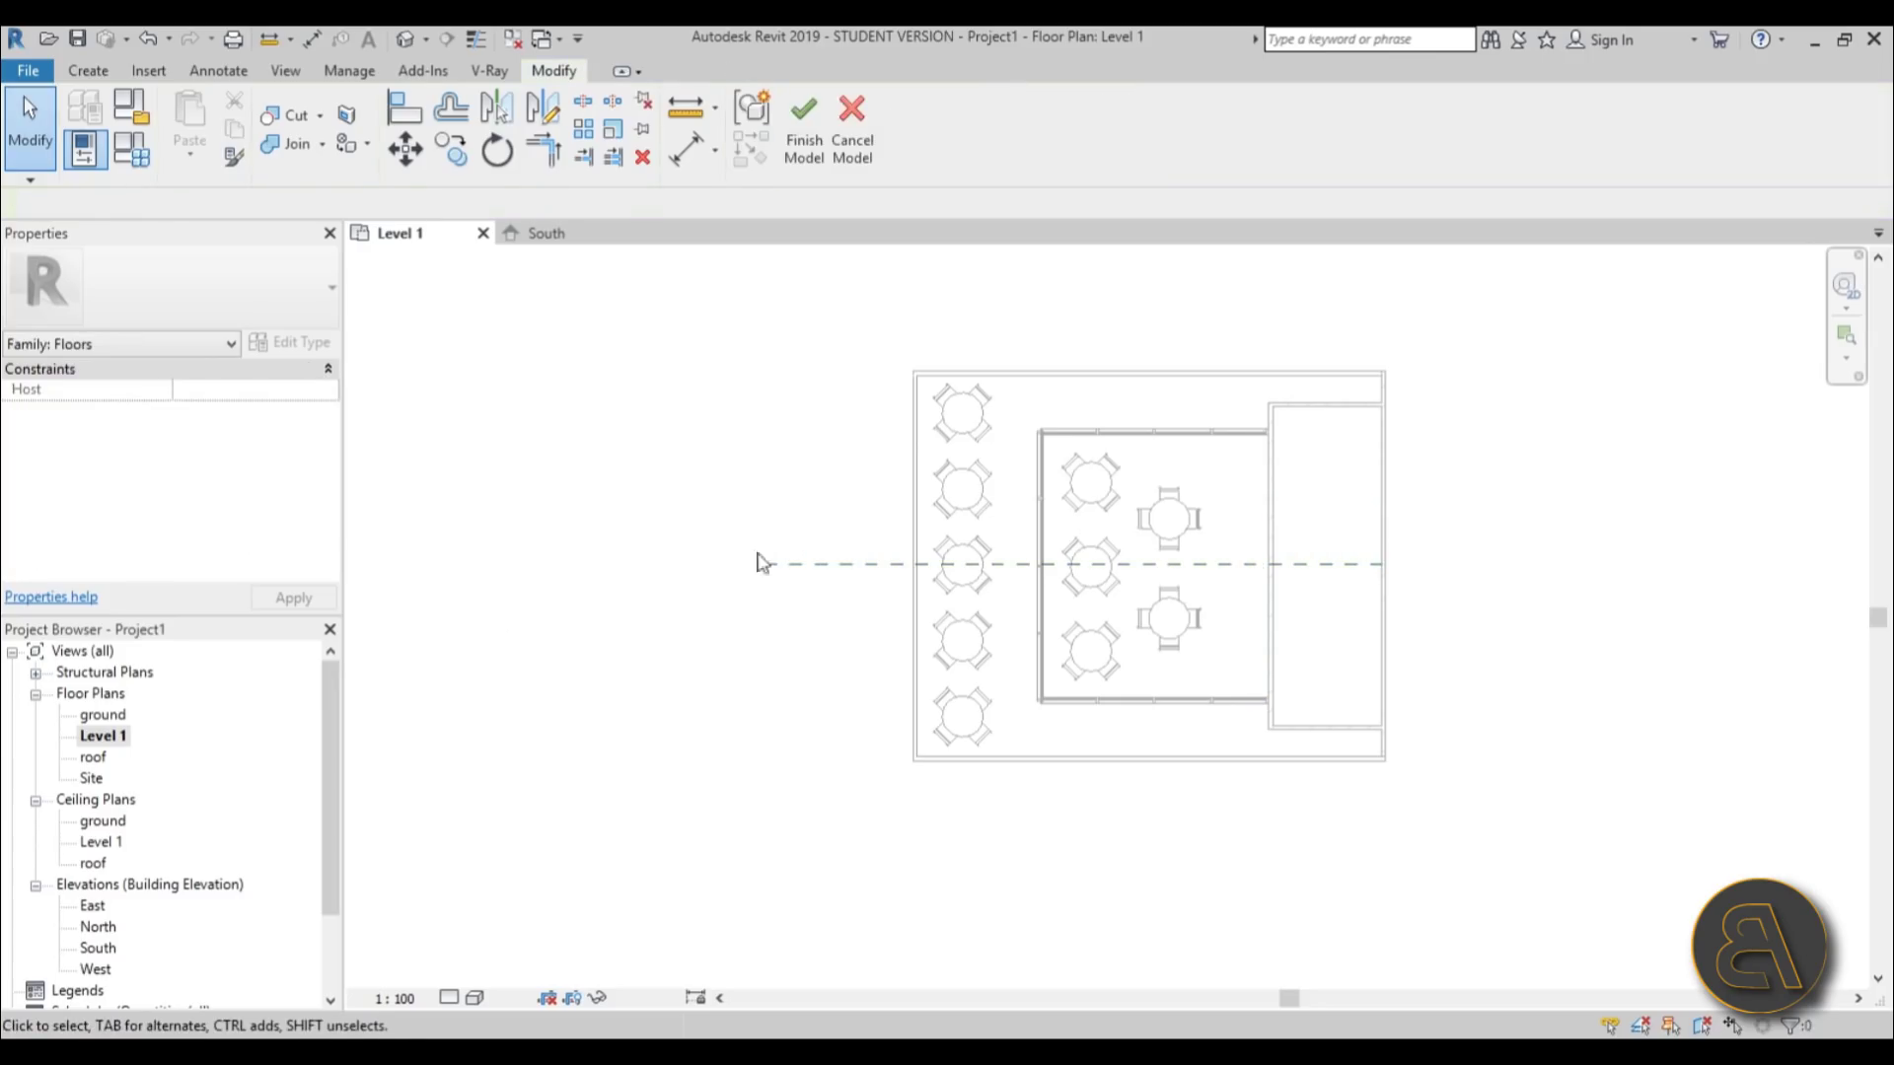
# - In the South elevation, start an in-place extrusion on reference plane s
pyautogui.doubleClick(99, 948)
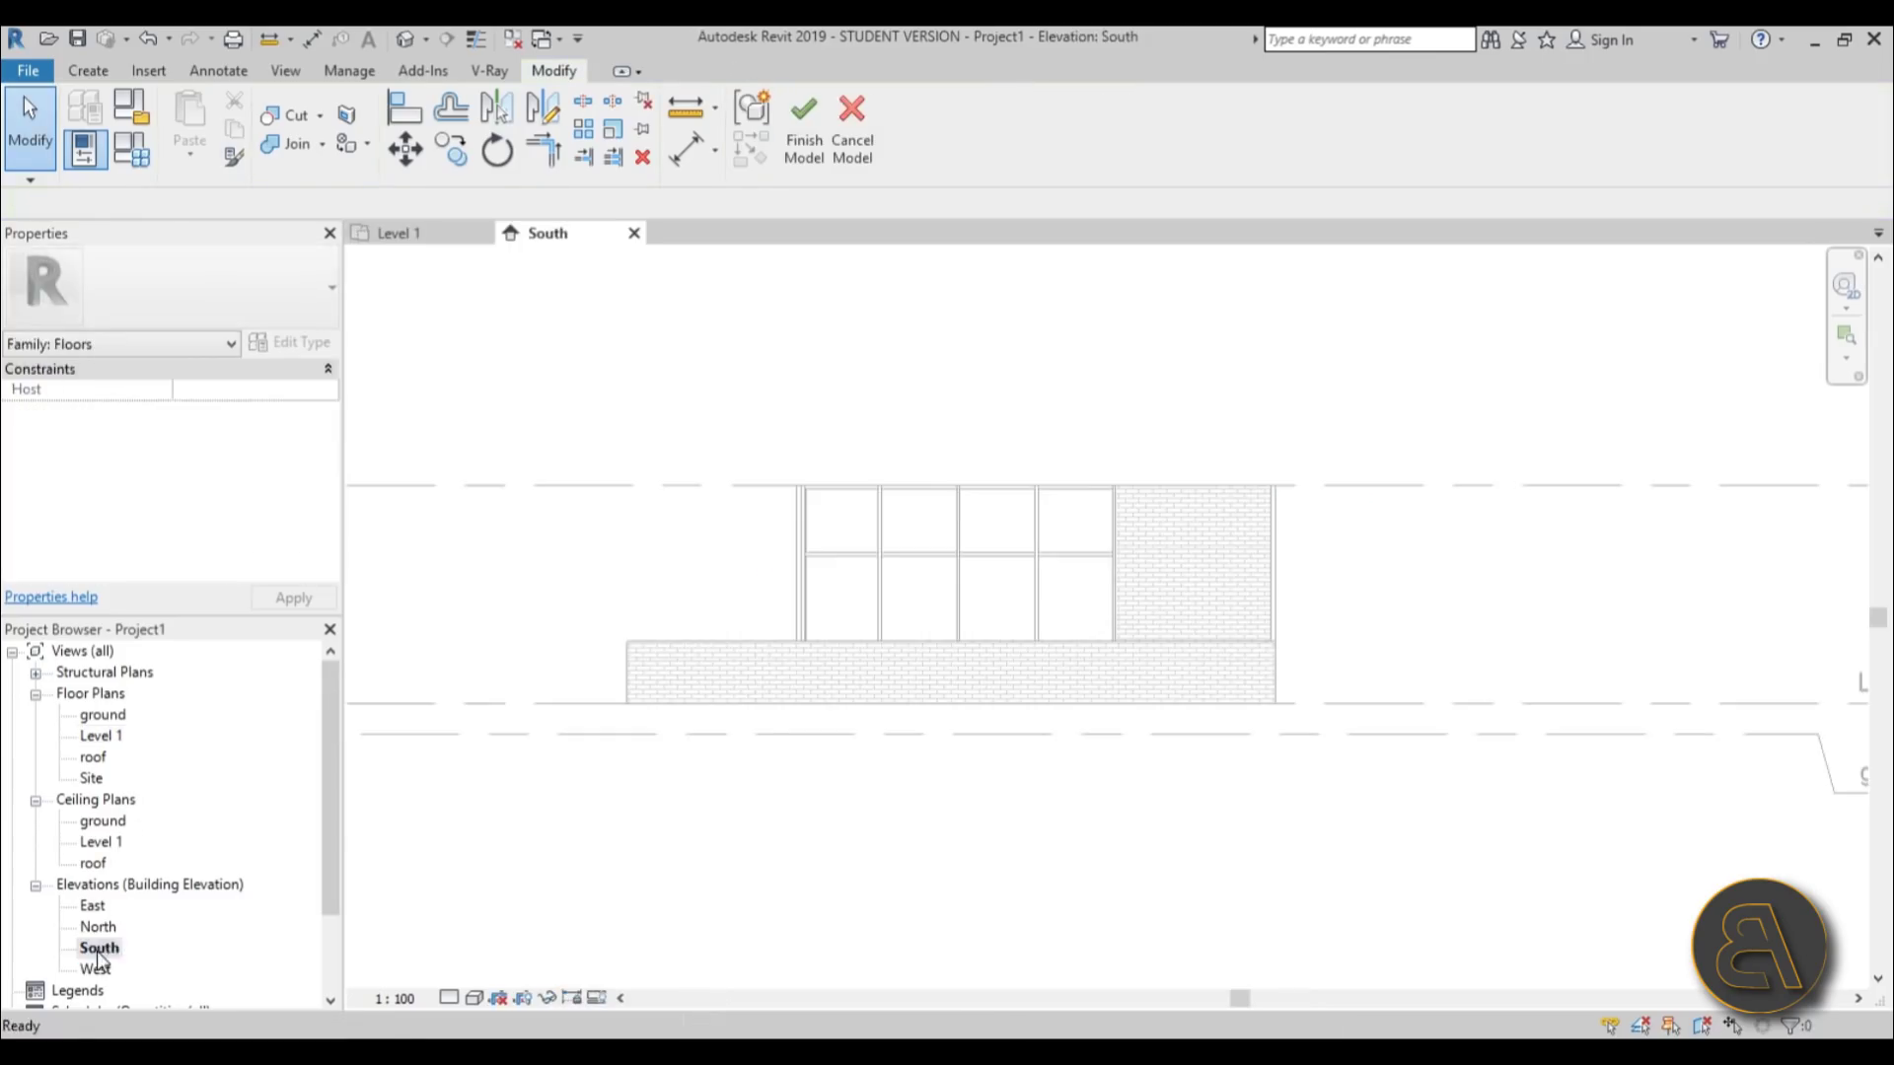
pyautogui.click(87, 70)
pyautogui.click(193, 123)
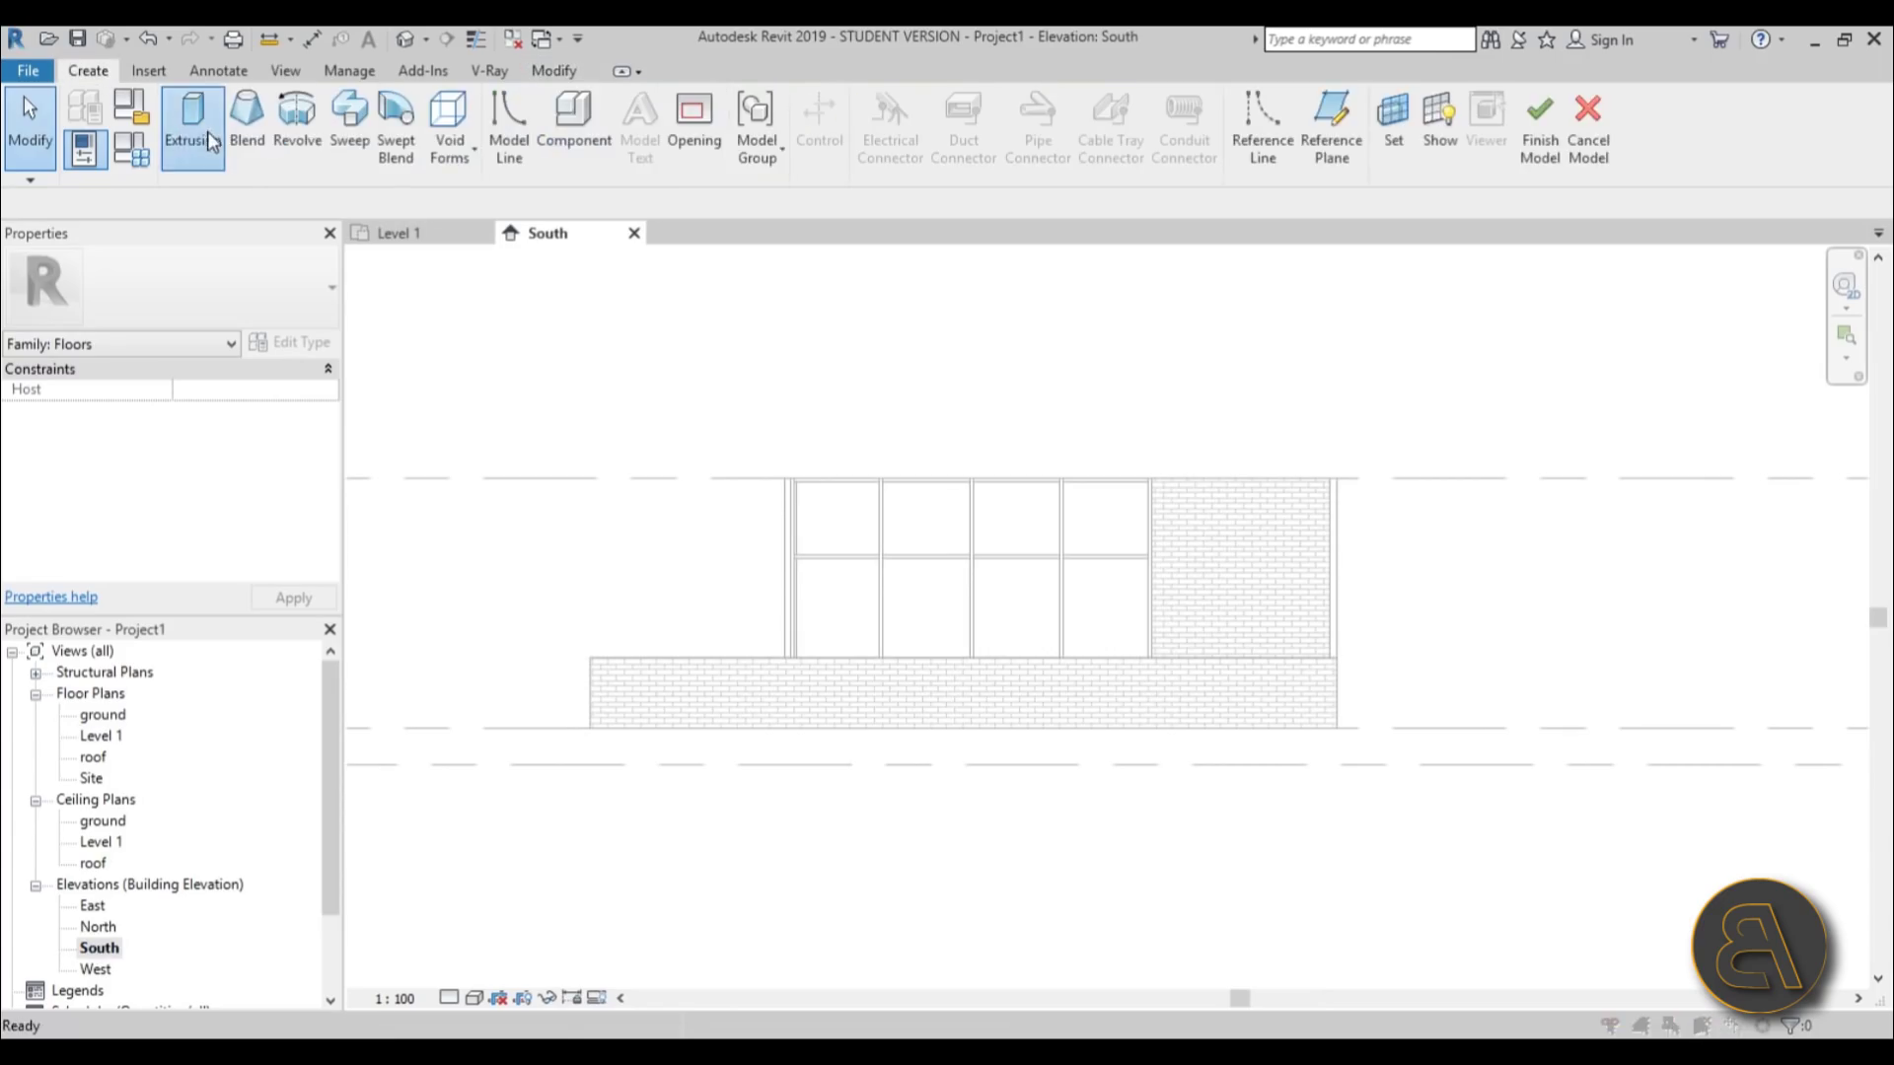
pyautogui.click(942, 567)
pyautogui.click(969, 643)
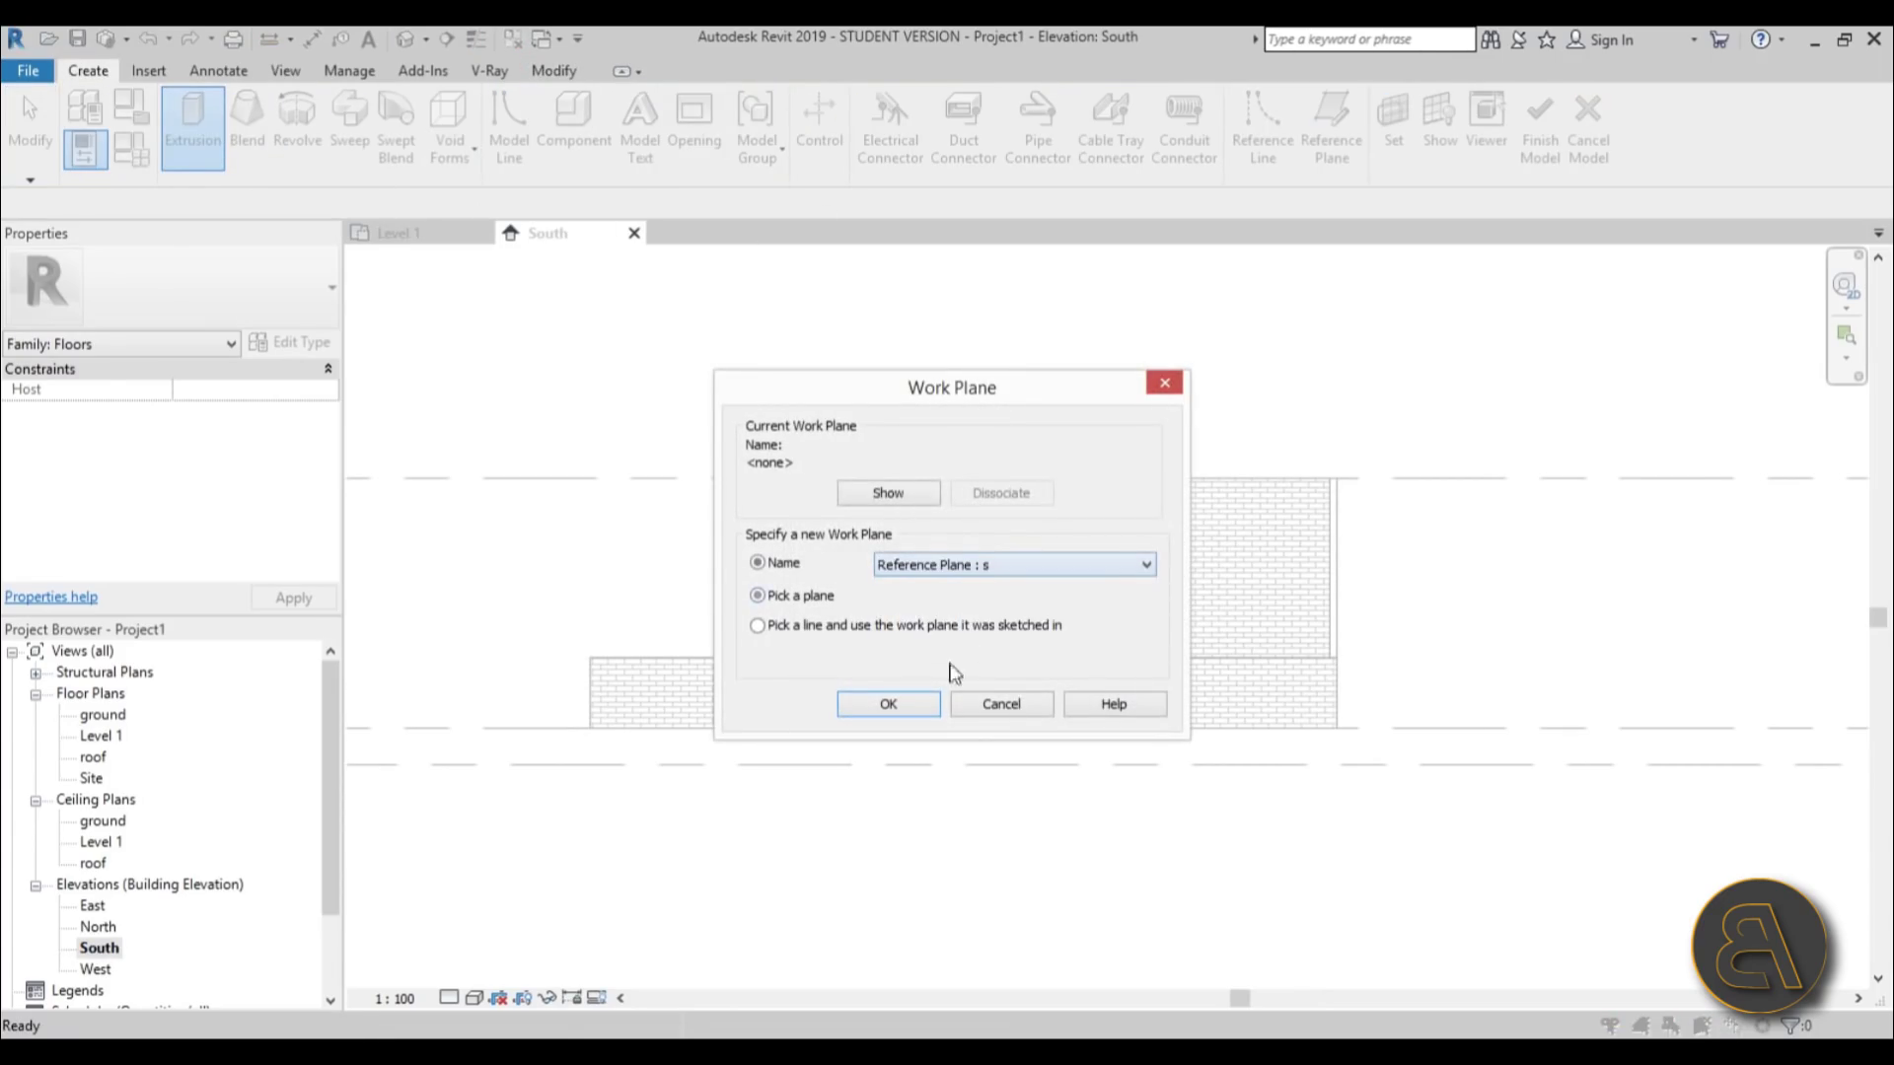
pyautogui.click(902, 704)
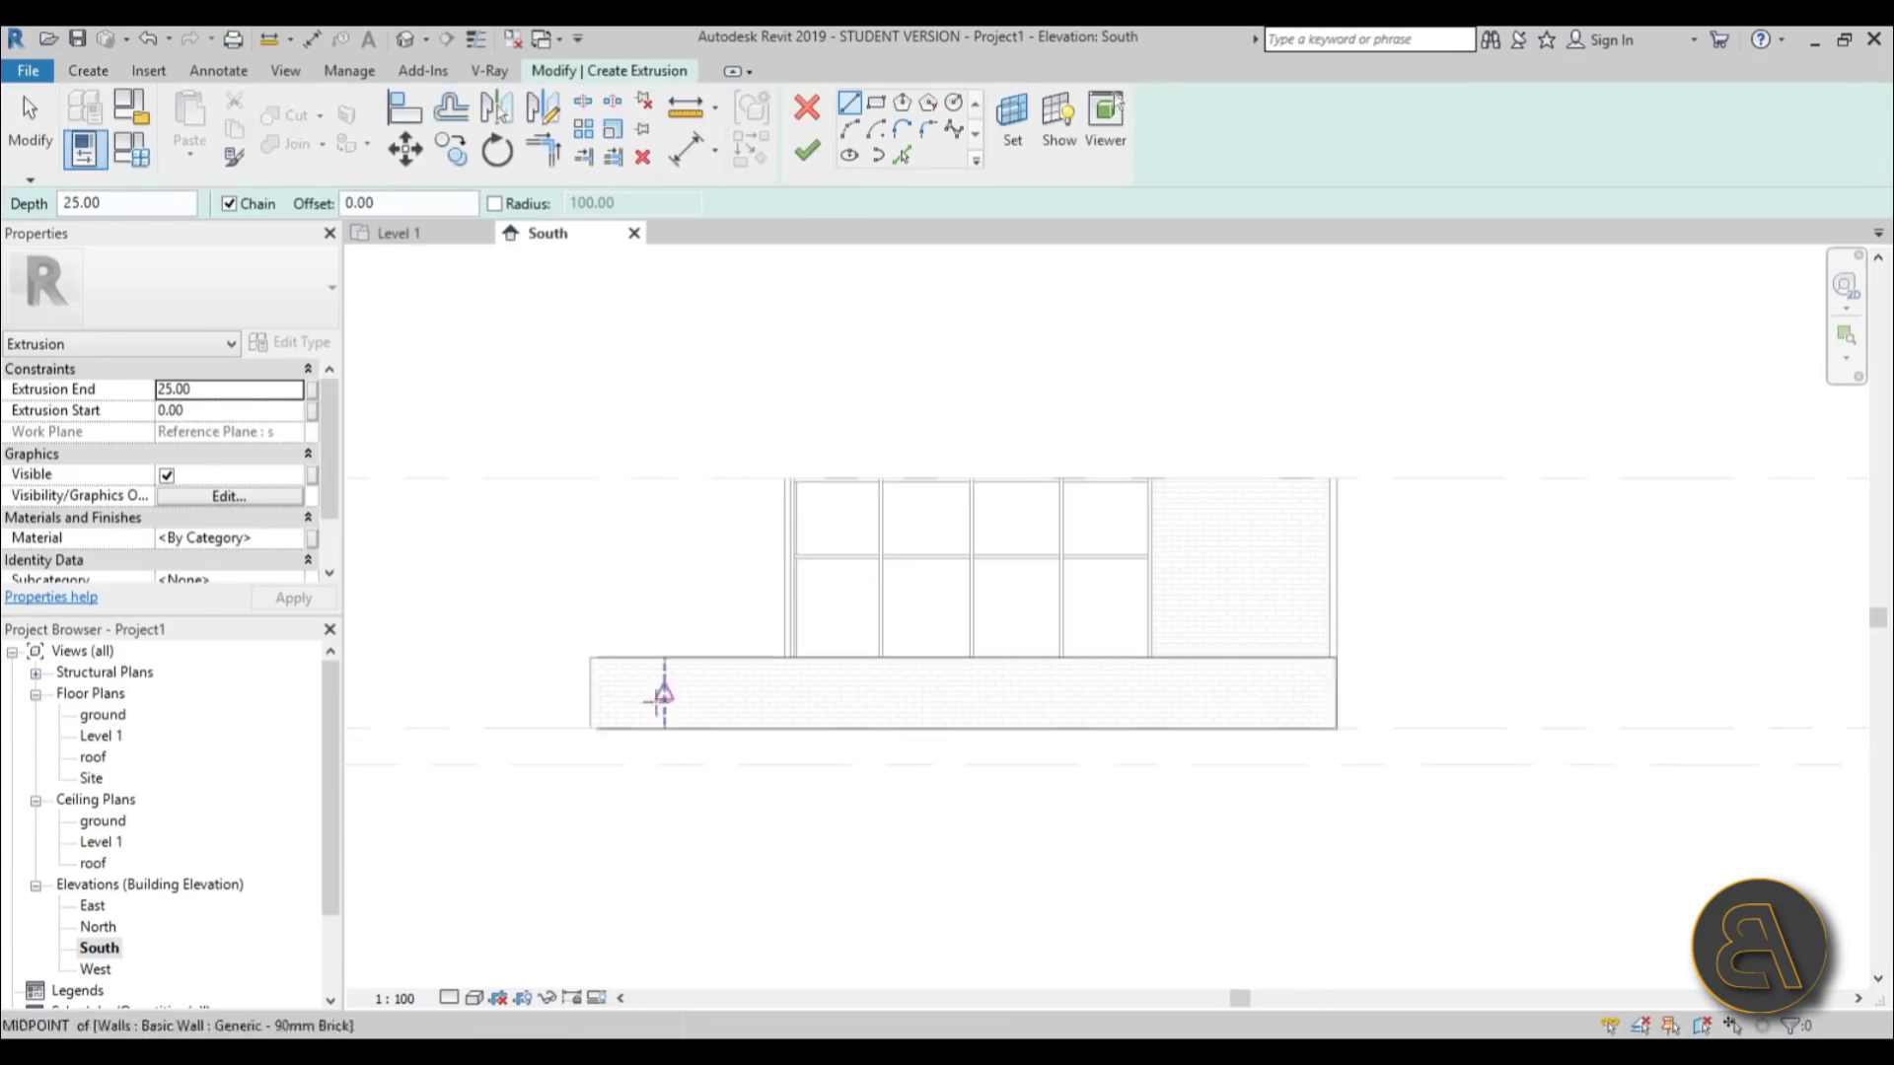
# - Sketch the profile's bottom edge along Level 1, right side up the wall end, and top edge
pyautogui.scroll(3, 581, 730)
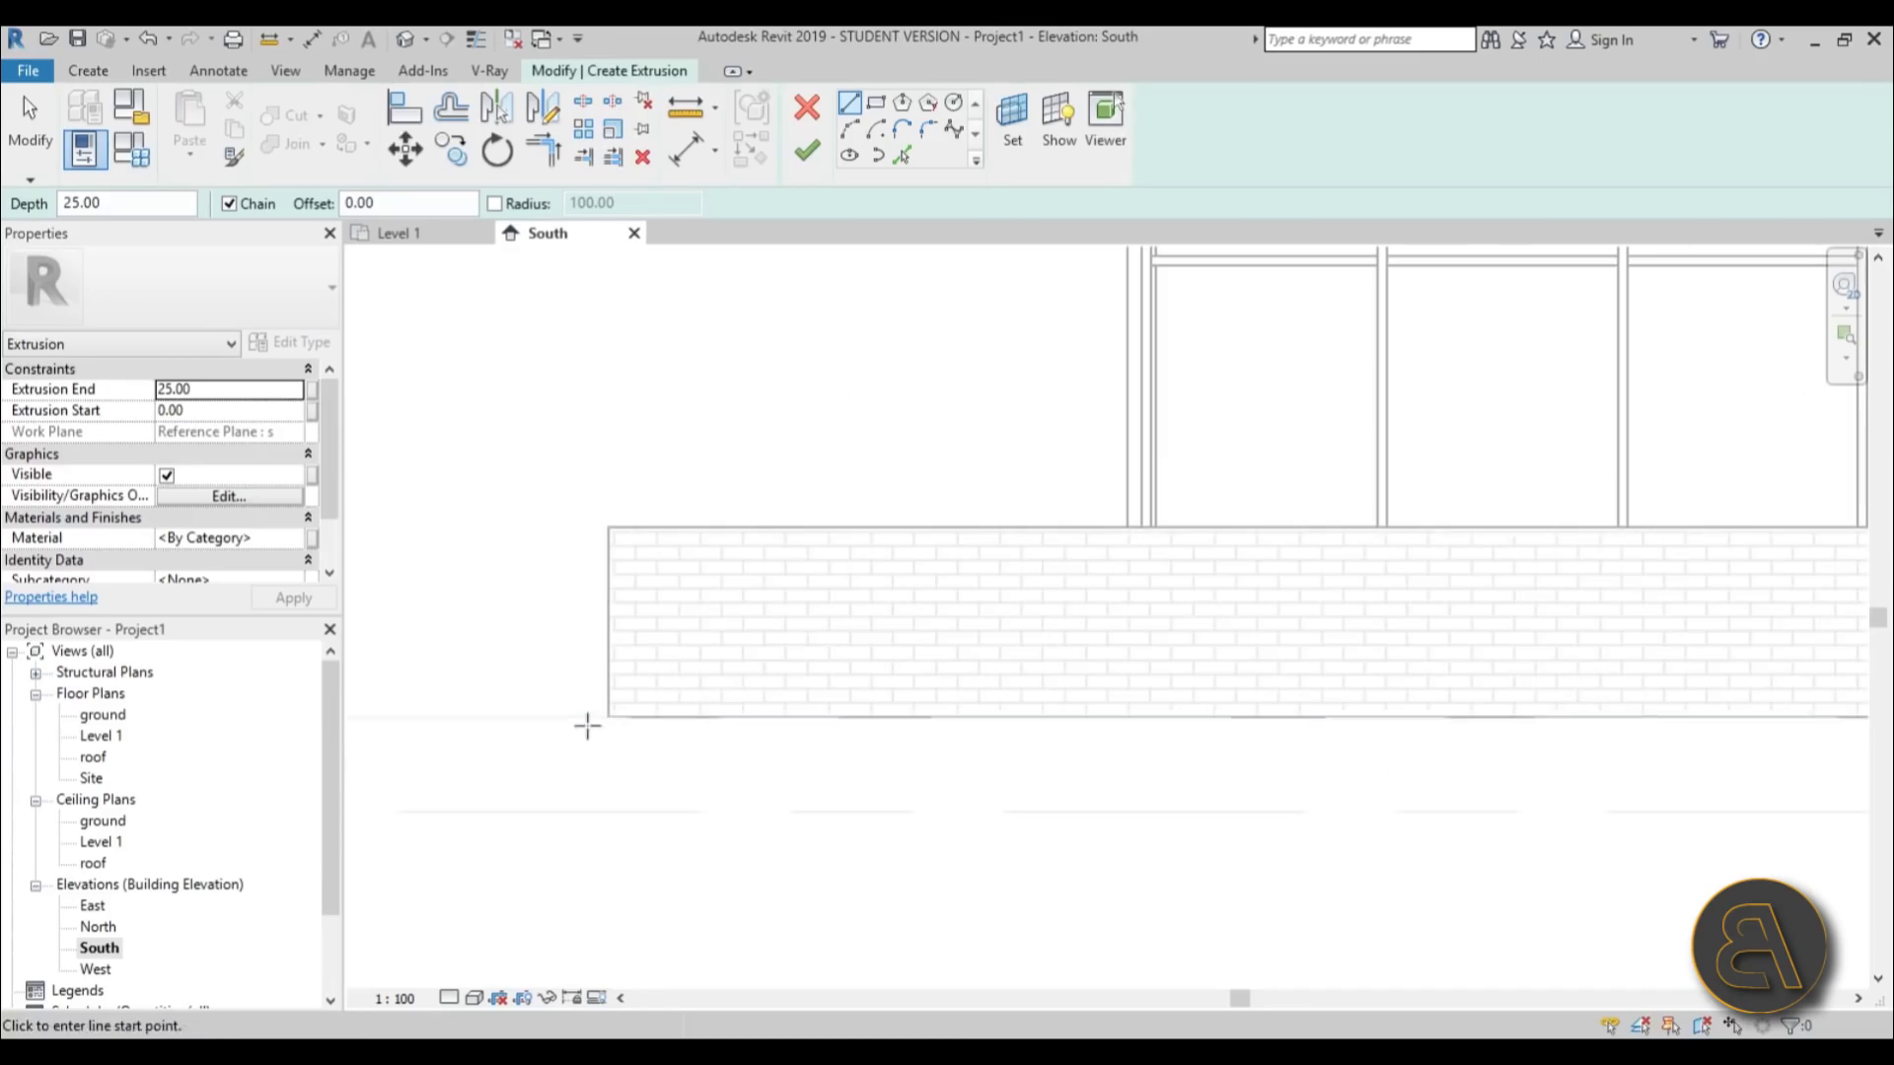
pyautogui.click(575, 718)
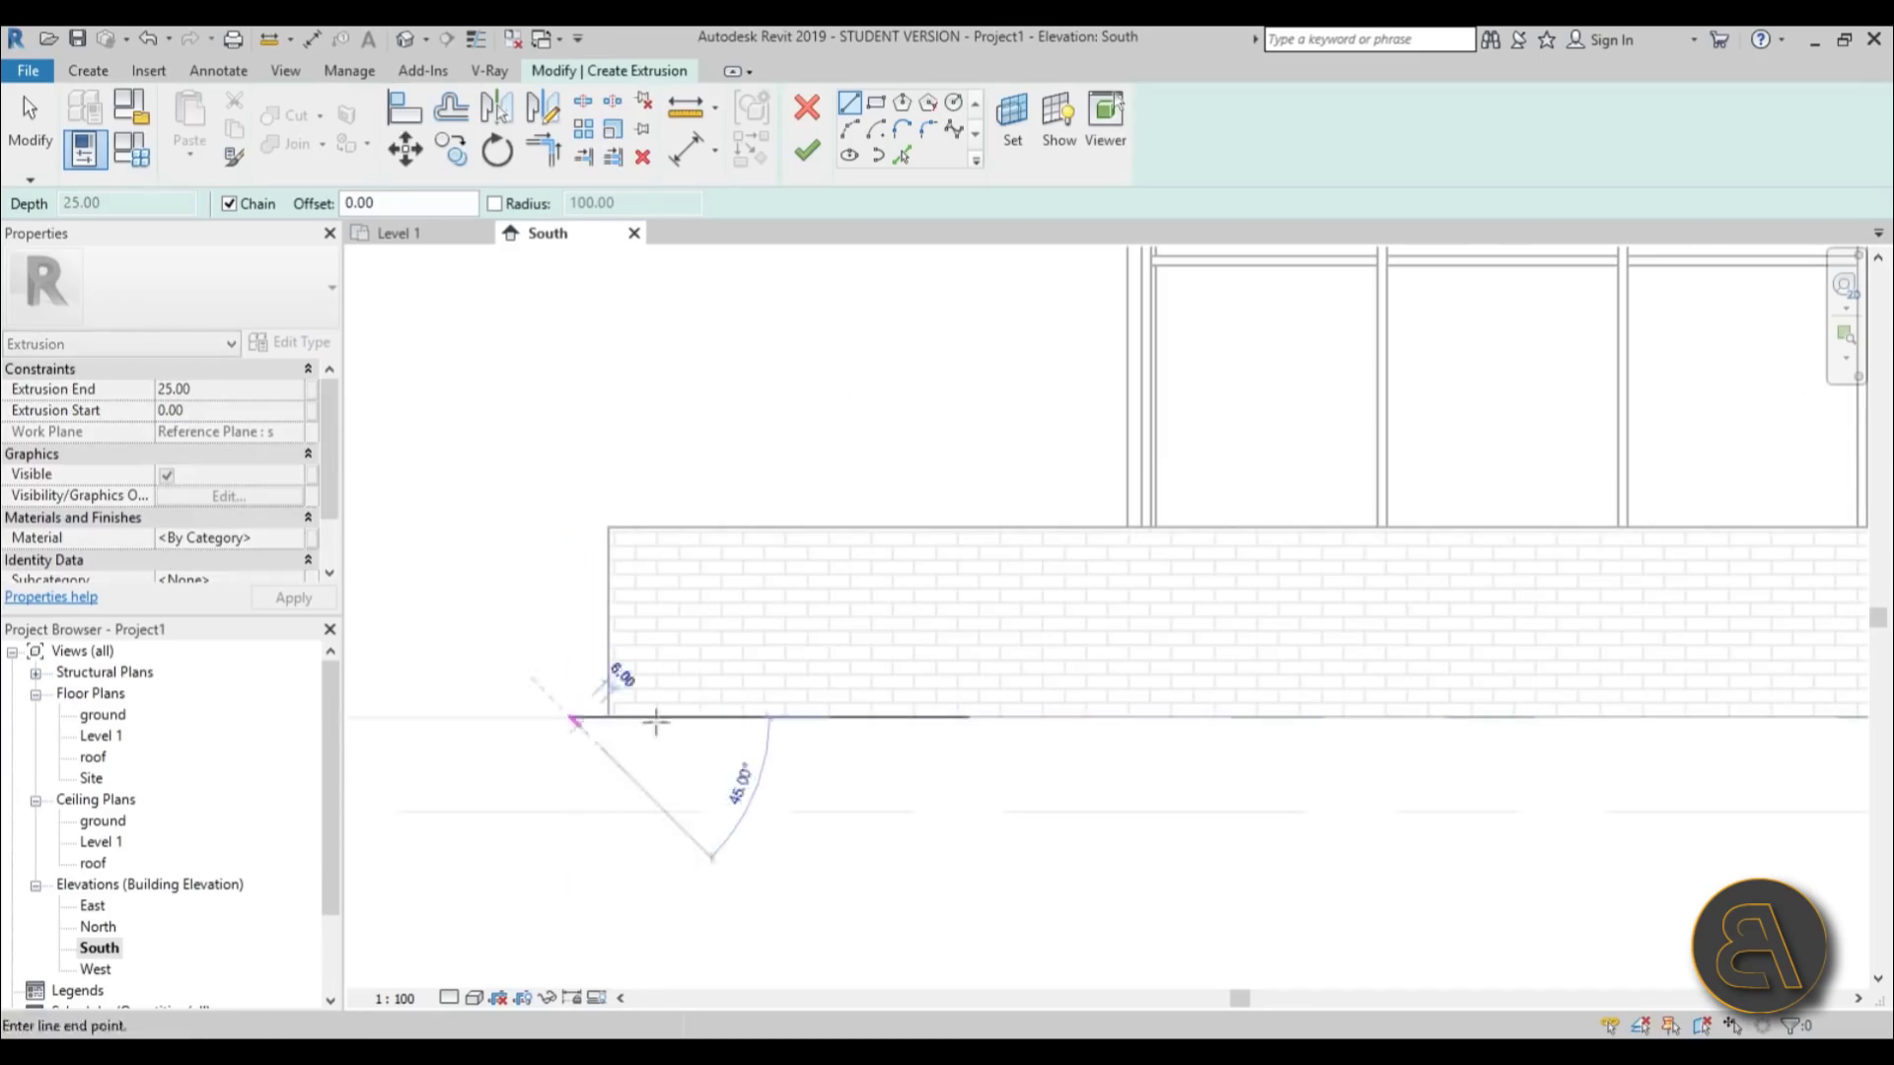
pyautogui.scroll(-2, 868, 728)
pyautogui.moveTo(882, 742); pyautogui.dragTo(385, 681, button='middle')
pyautogui.click(1230, 658)
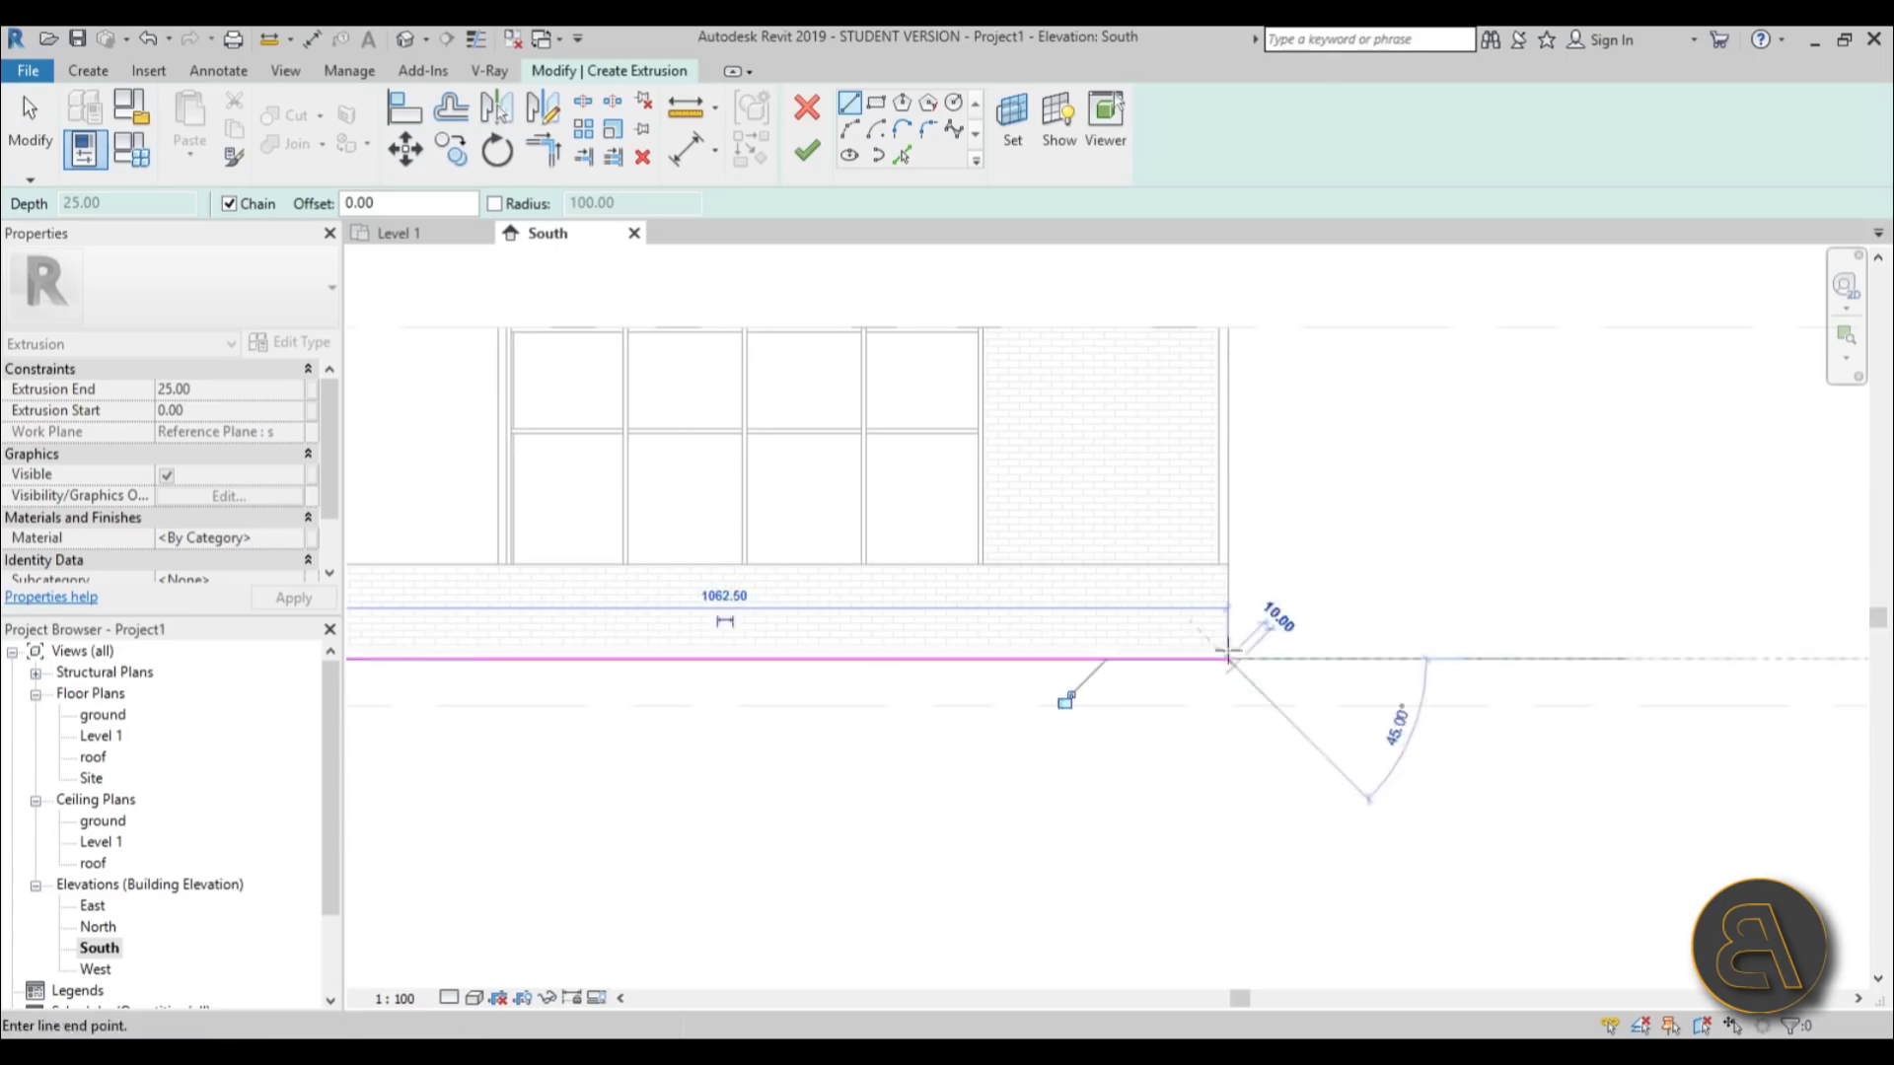
pyautogui.moveTo(1230, 380); pyautogui.dragTo(1222, 597, button='middle')
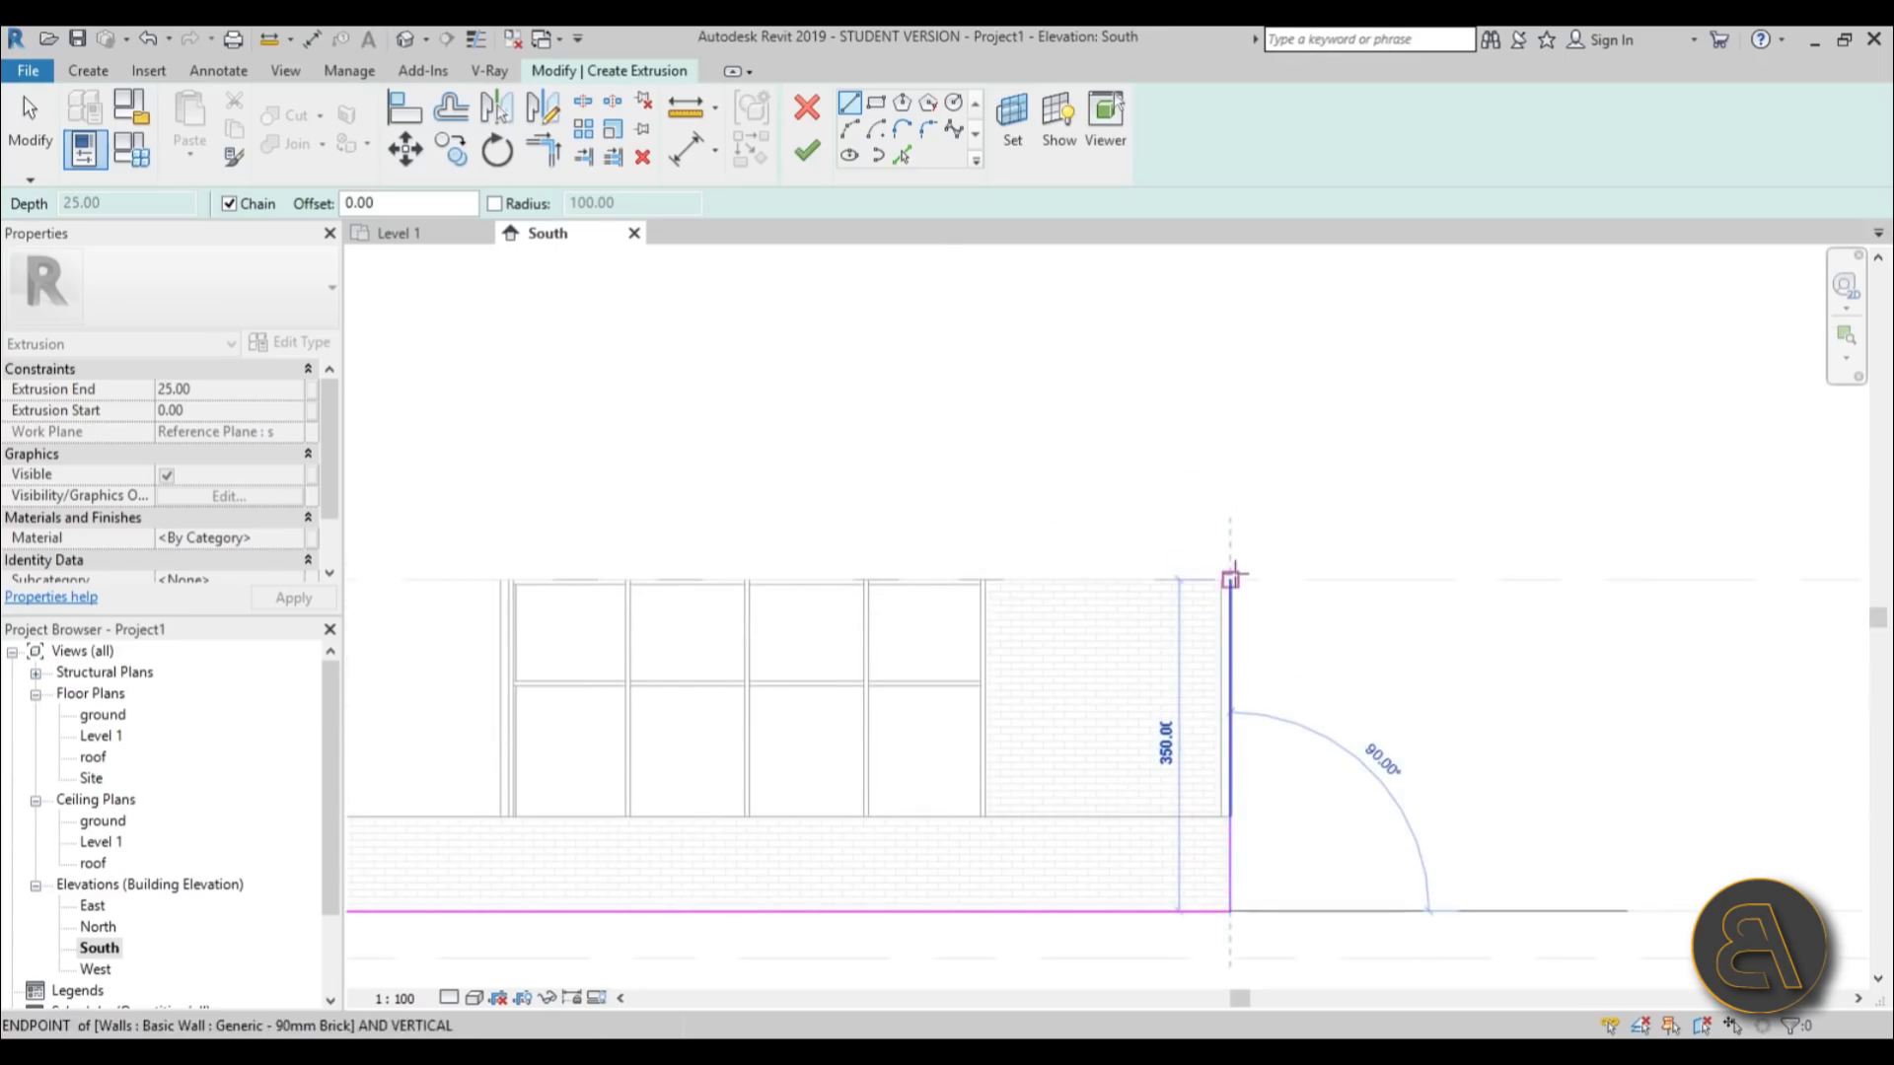
pyautogui.click(1229, 582)
pyautogui.click(454, 582)
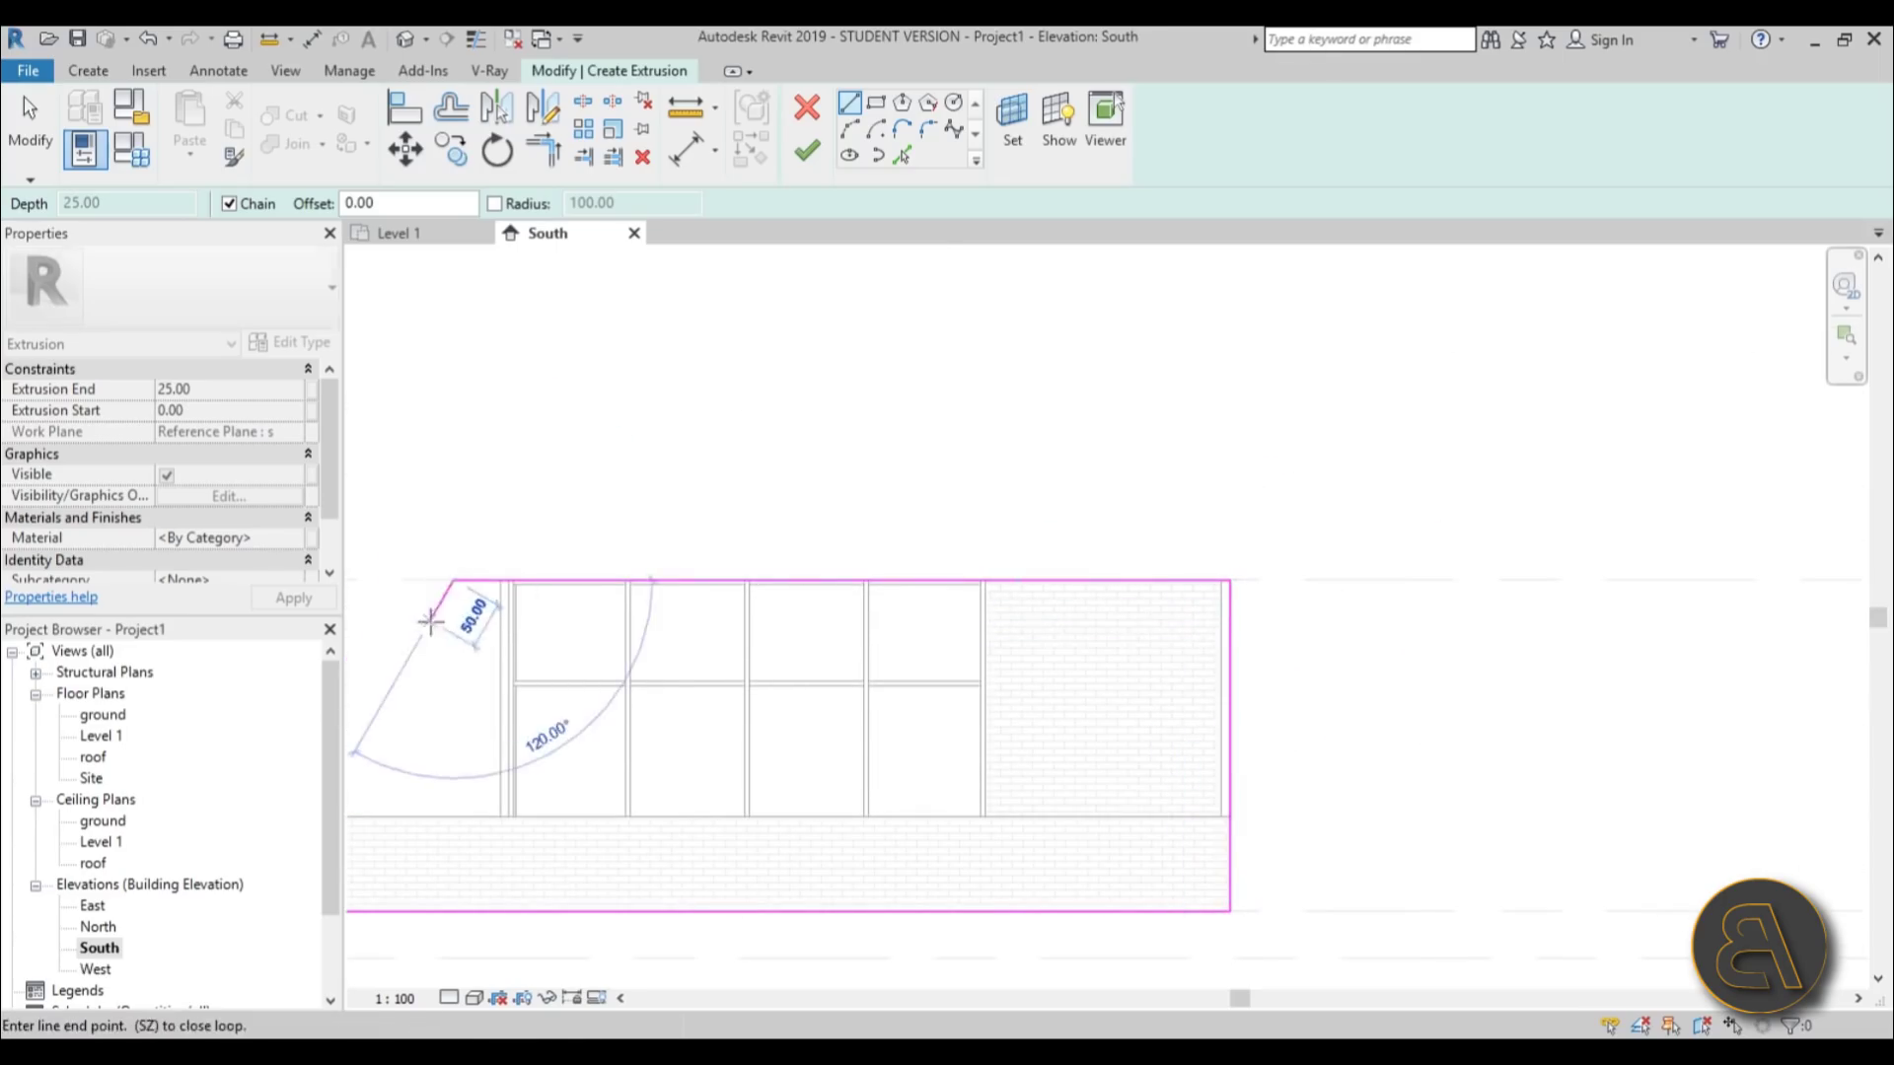
pyautogui.moveTo(484, 592); pyautogui.dragTo(753, 592, button='middle')
pyautogui.press('Escape')
pyautogui.press('Escape')
# - Lengthen the top sketch line to 860 and pull it down below roof level
pyautogui.click(734, 582)
pyautogui.moveTo(724, 581); pyautogui.dragTo(683, 578)
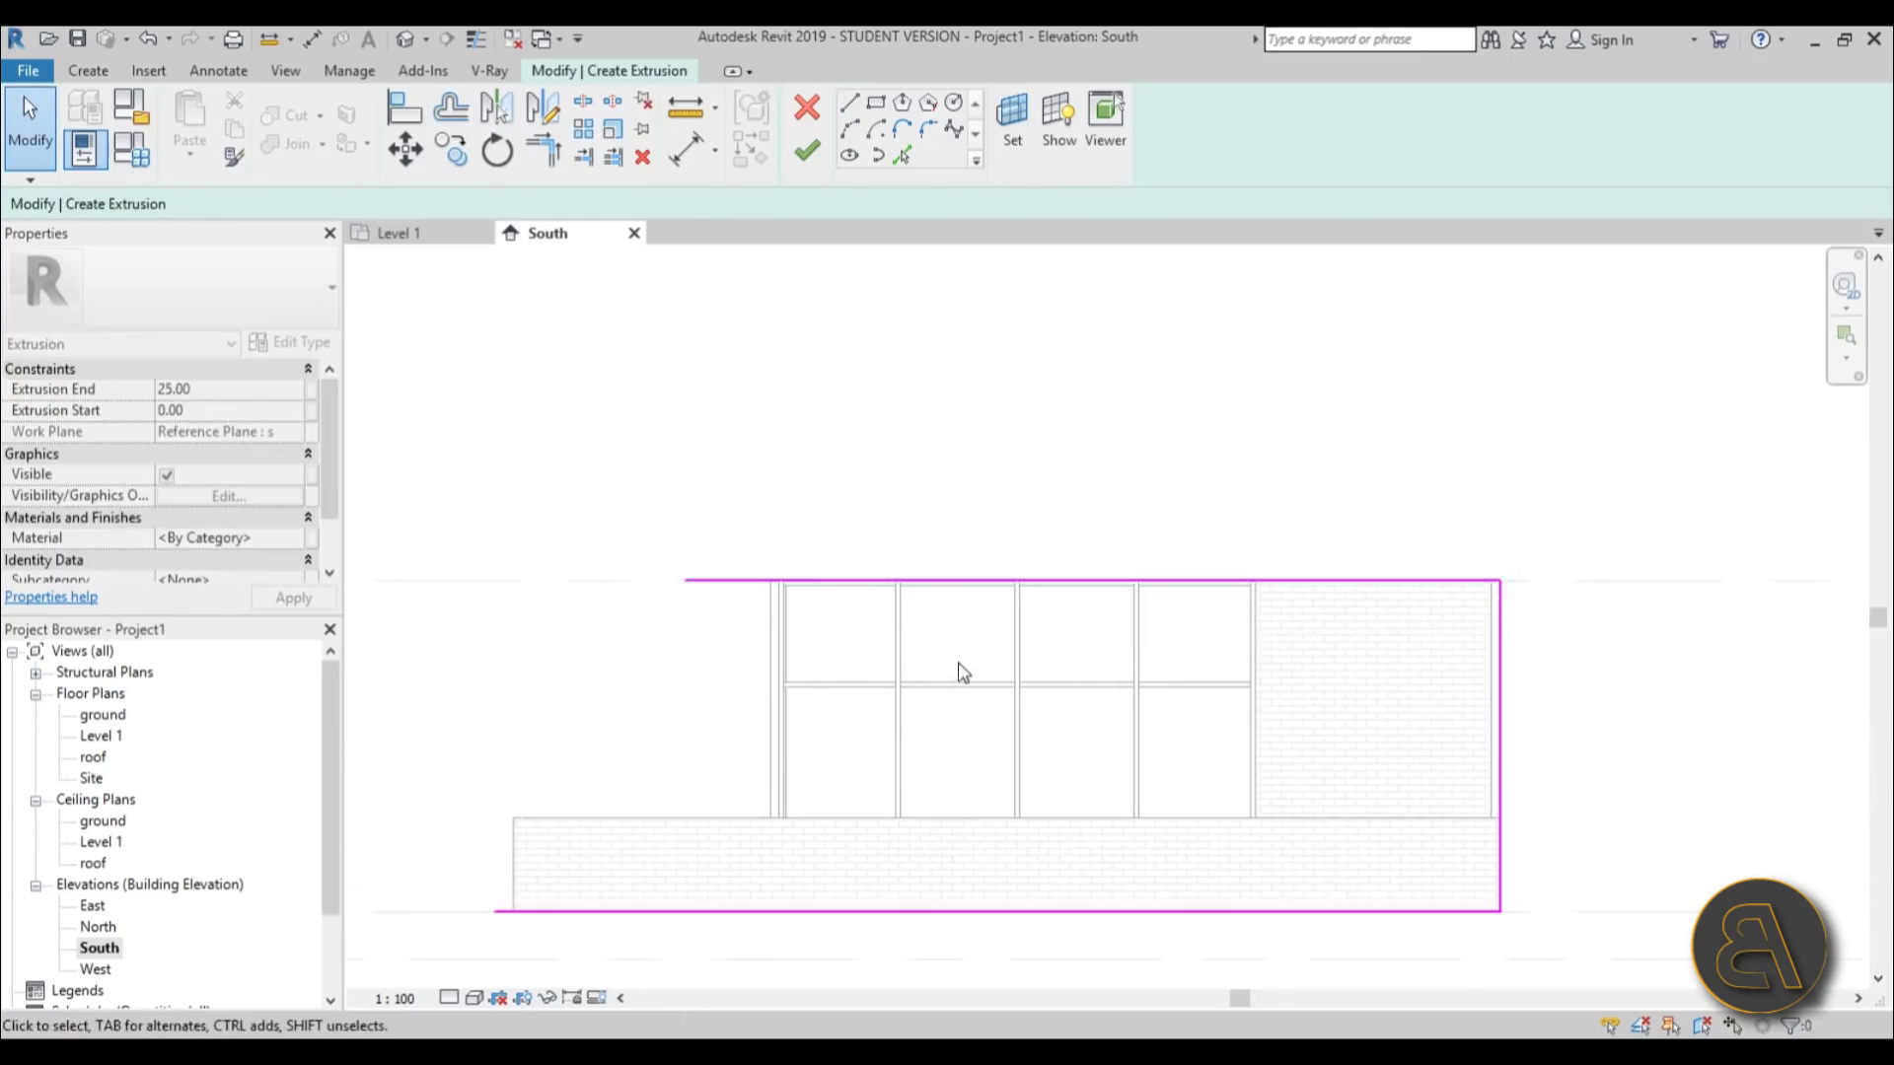
pyautogui.scroll(-2, 960, 668)
pyautogui.click(920, 614)
pyautogui.moveTo(918, 631); pyautogui.dragTo(918, 663)
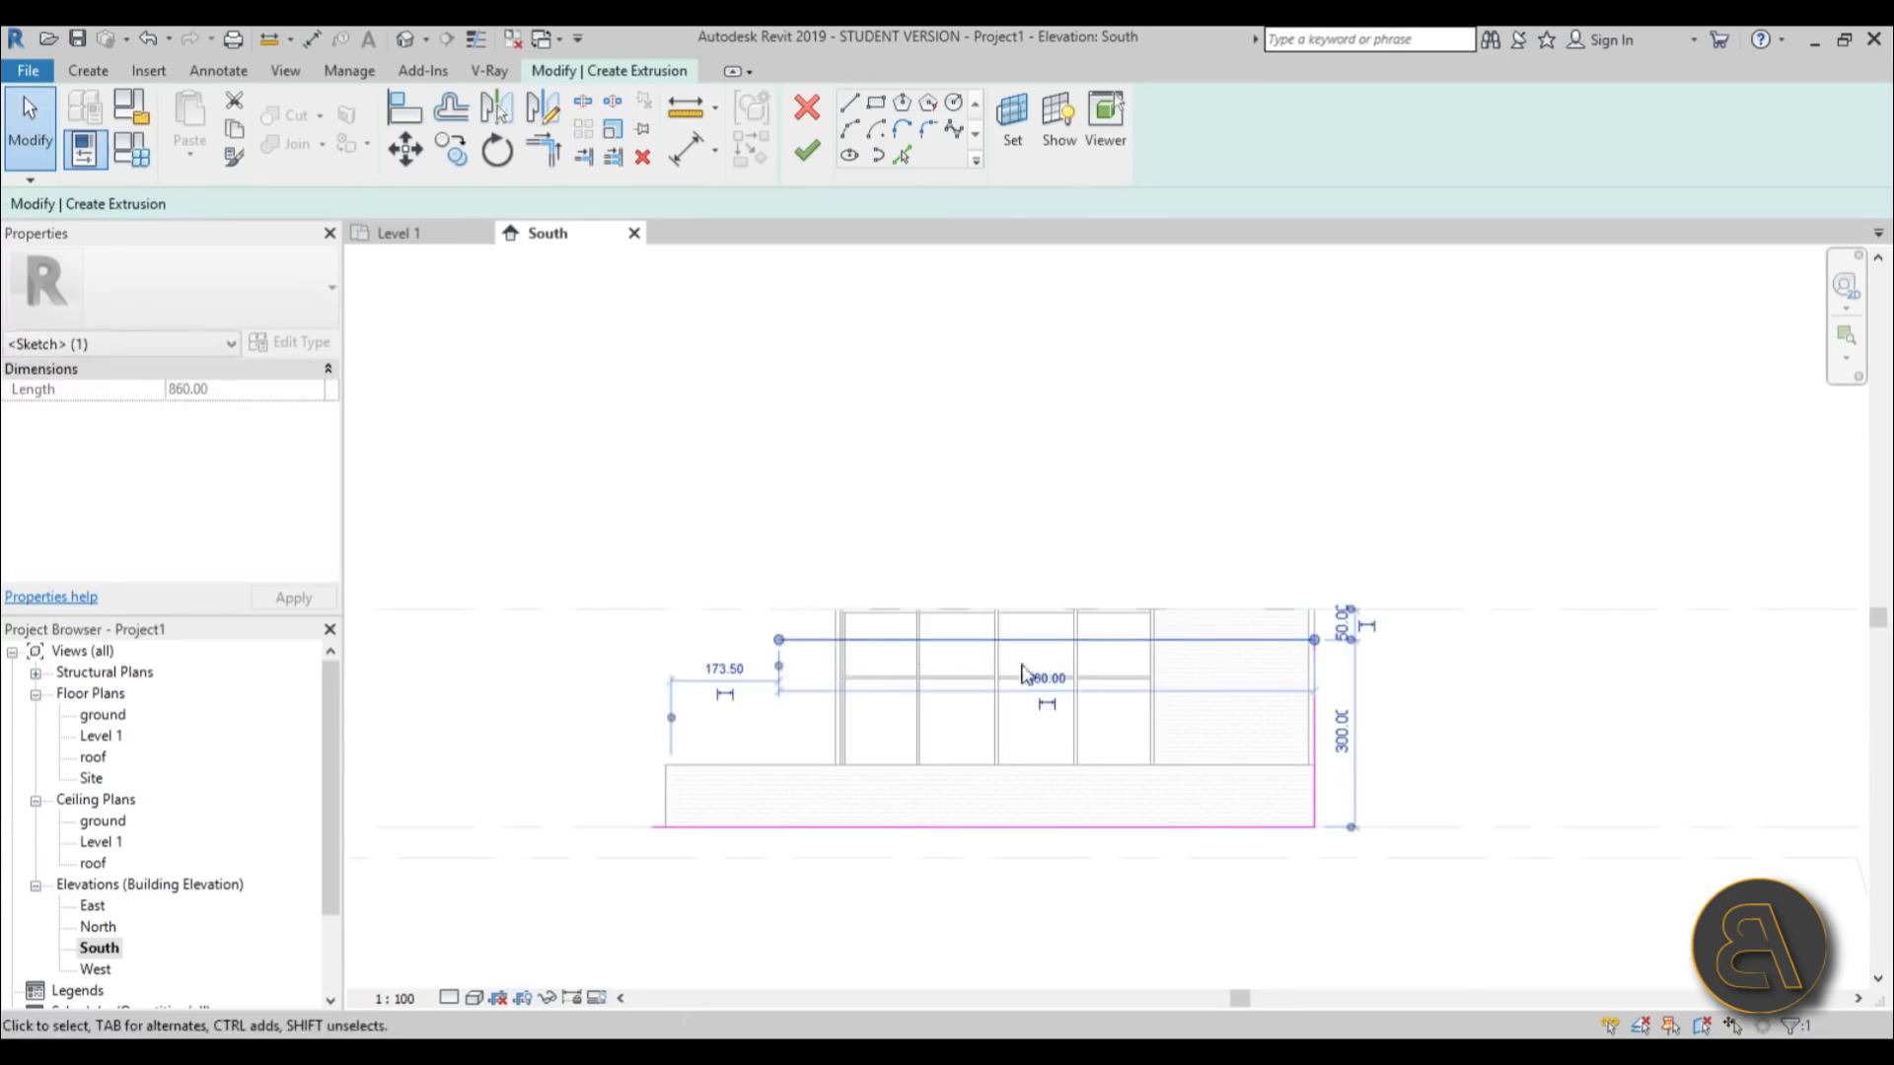
# - Set the top line 30 below the roof and recenter the three-sided sketch
pyautogui.scroll(3, 1333, 621)
pyautogui.click(1362, 625)
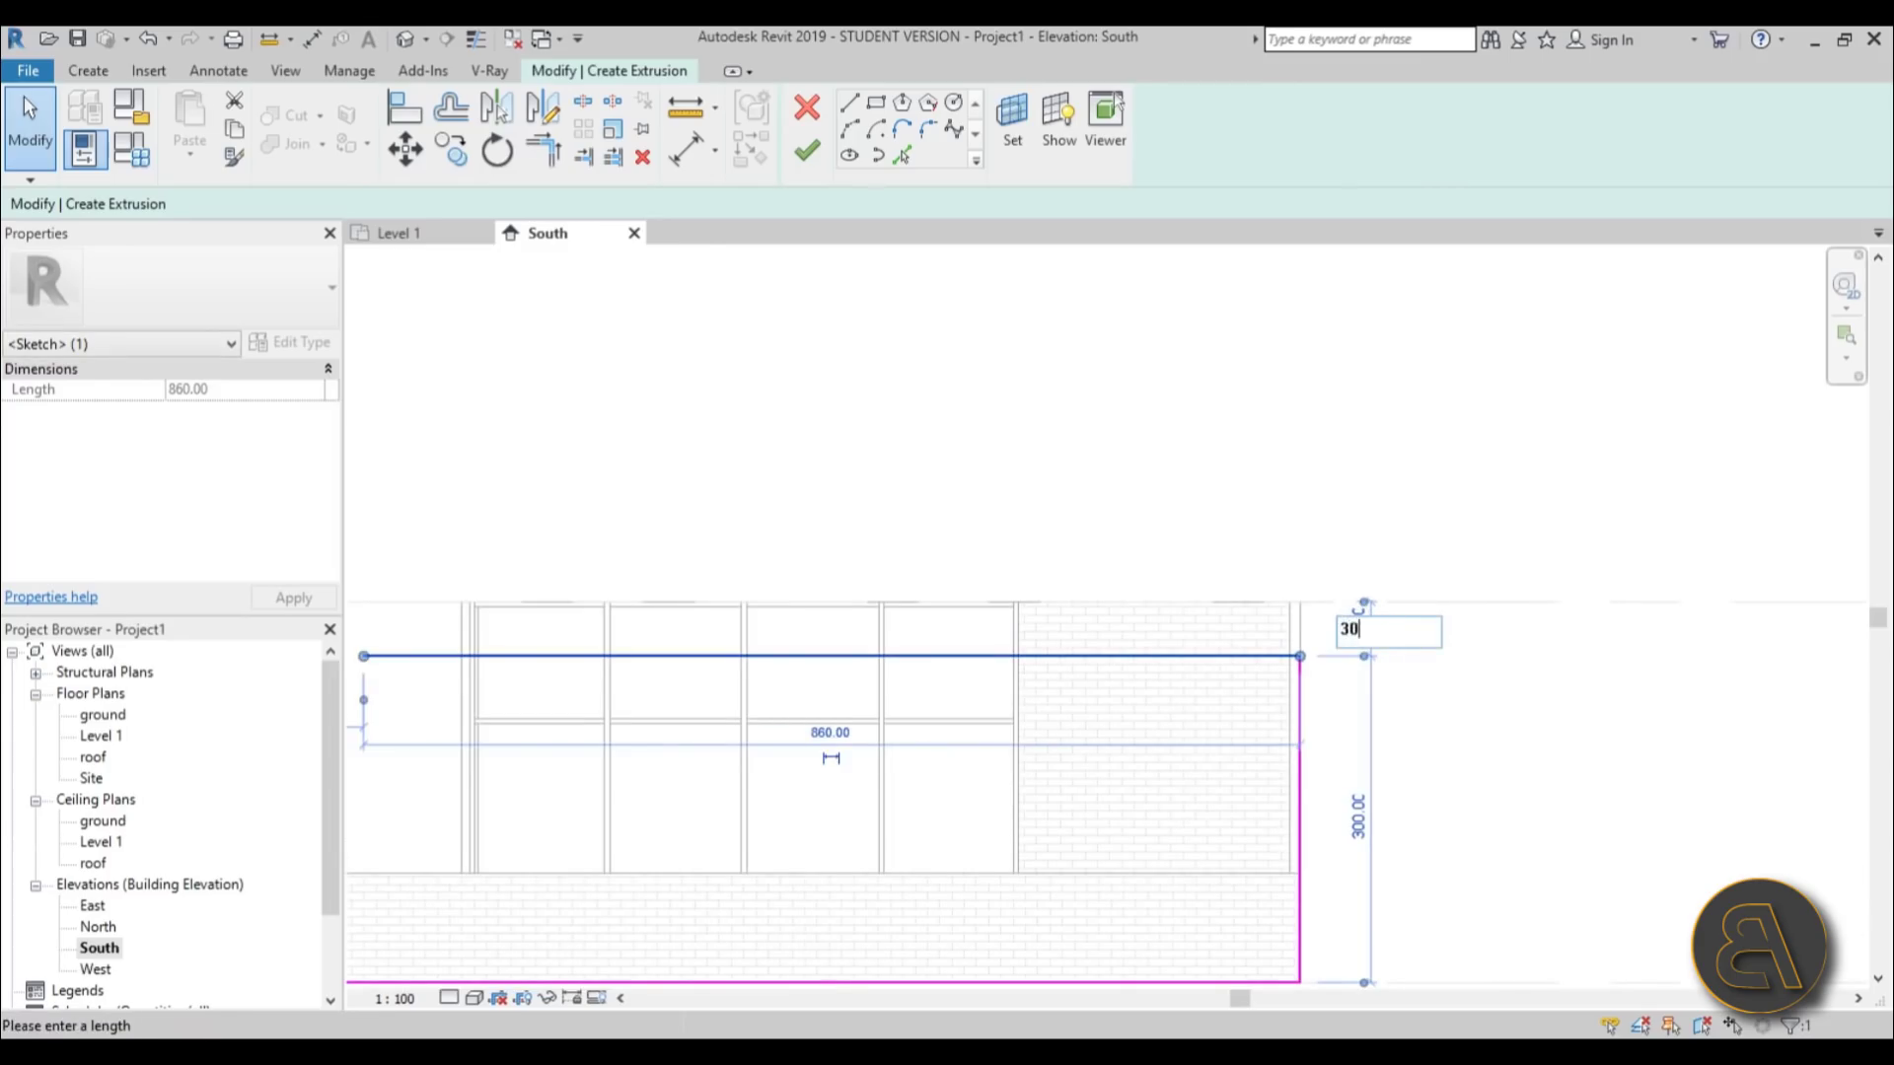
pyautogui.write('30')
pyautogui.press('Return')
pyautogui.click(1618, 592)
pyautogui.scroll(-2, 990, 634)
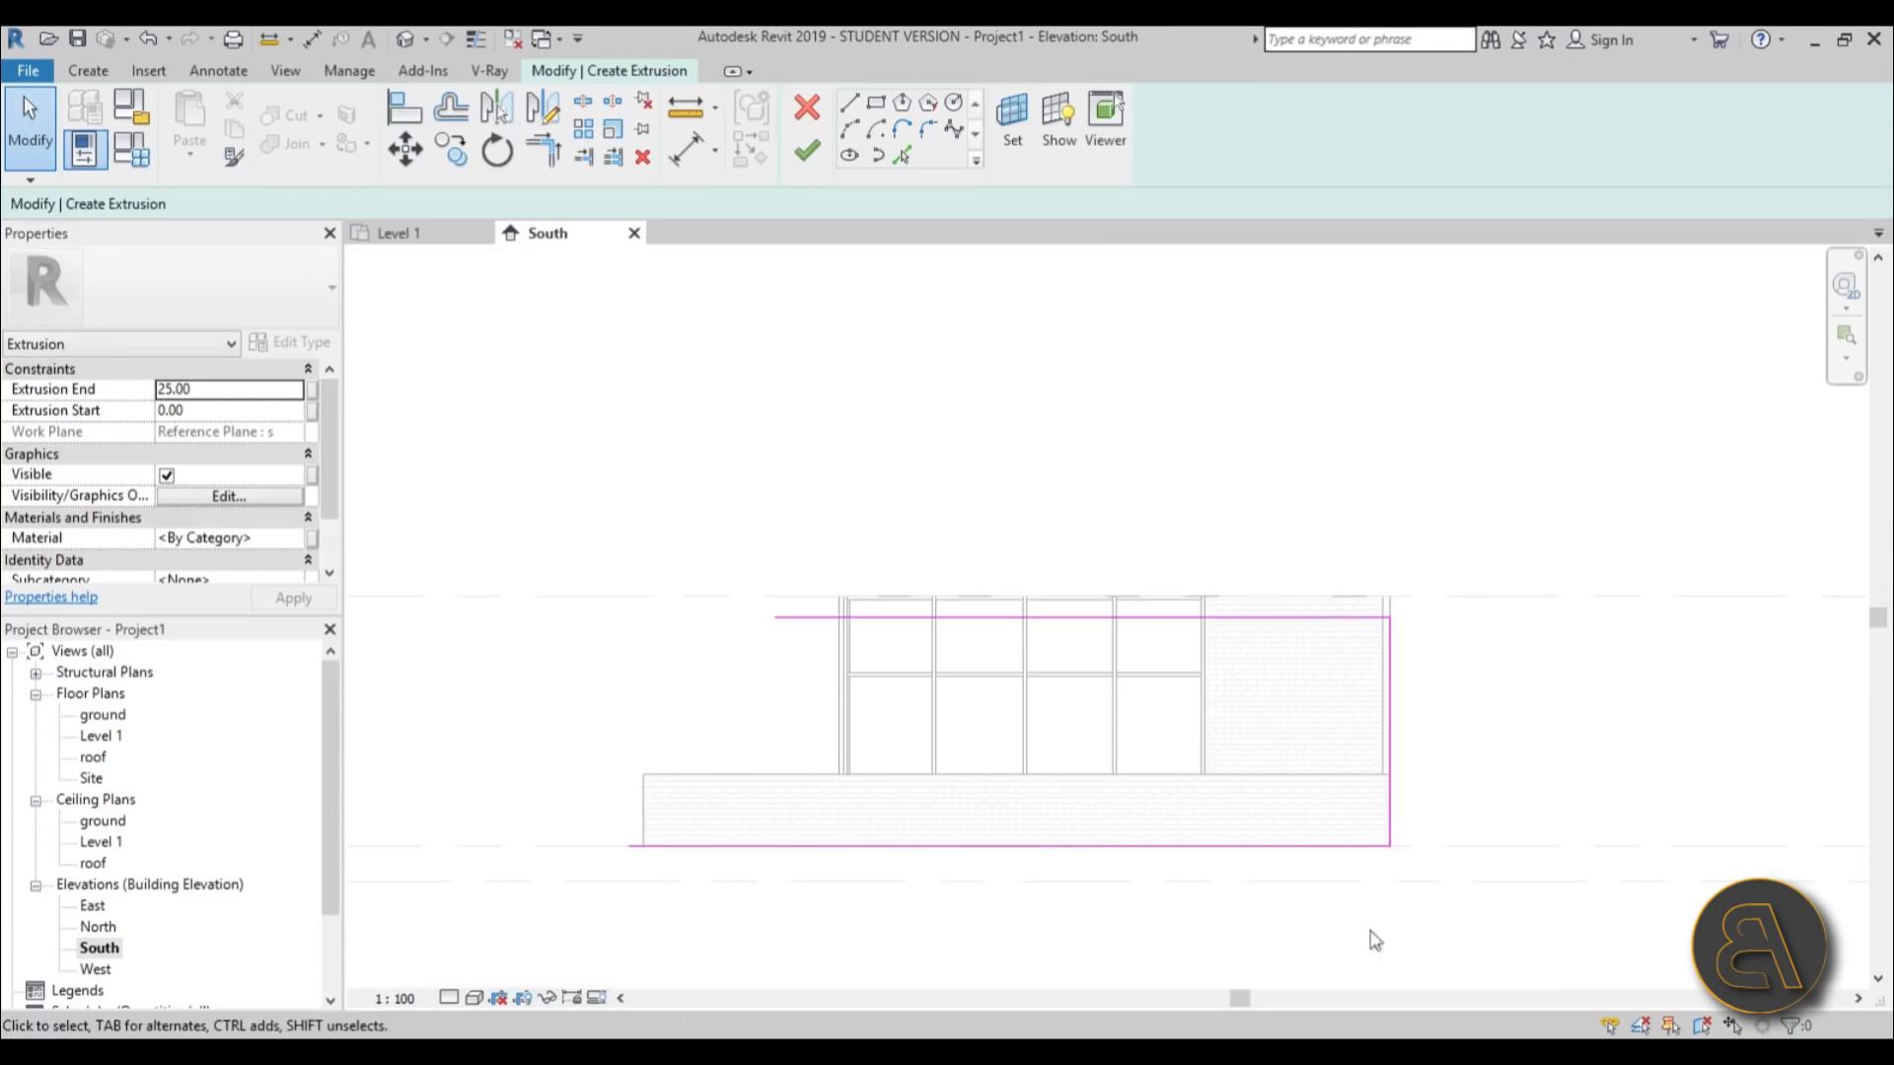
pyautogui.scroll(1, 1357, 783)
pyautogui.moveTo(1357, 782); pyautogui.dragTo(1260, 642, button='middle')
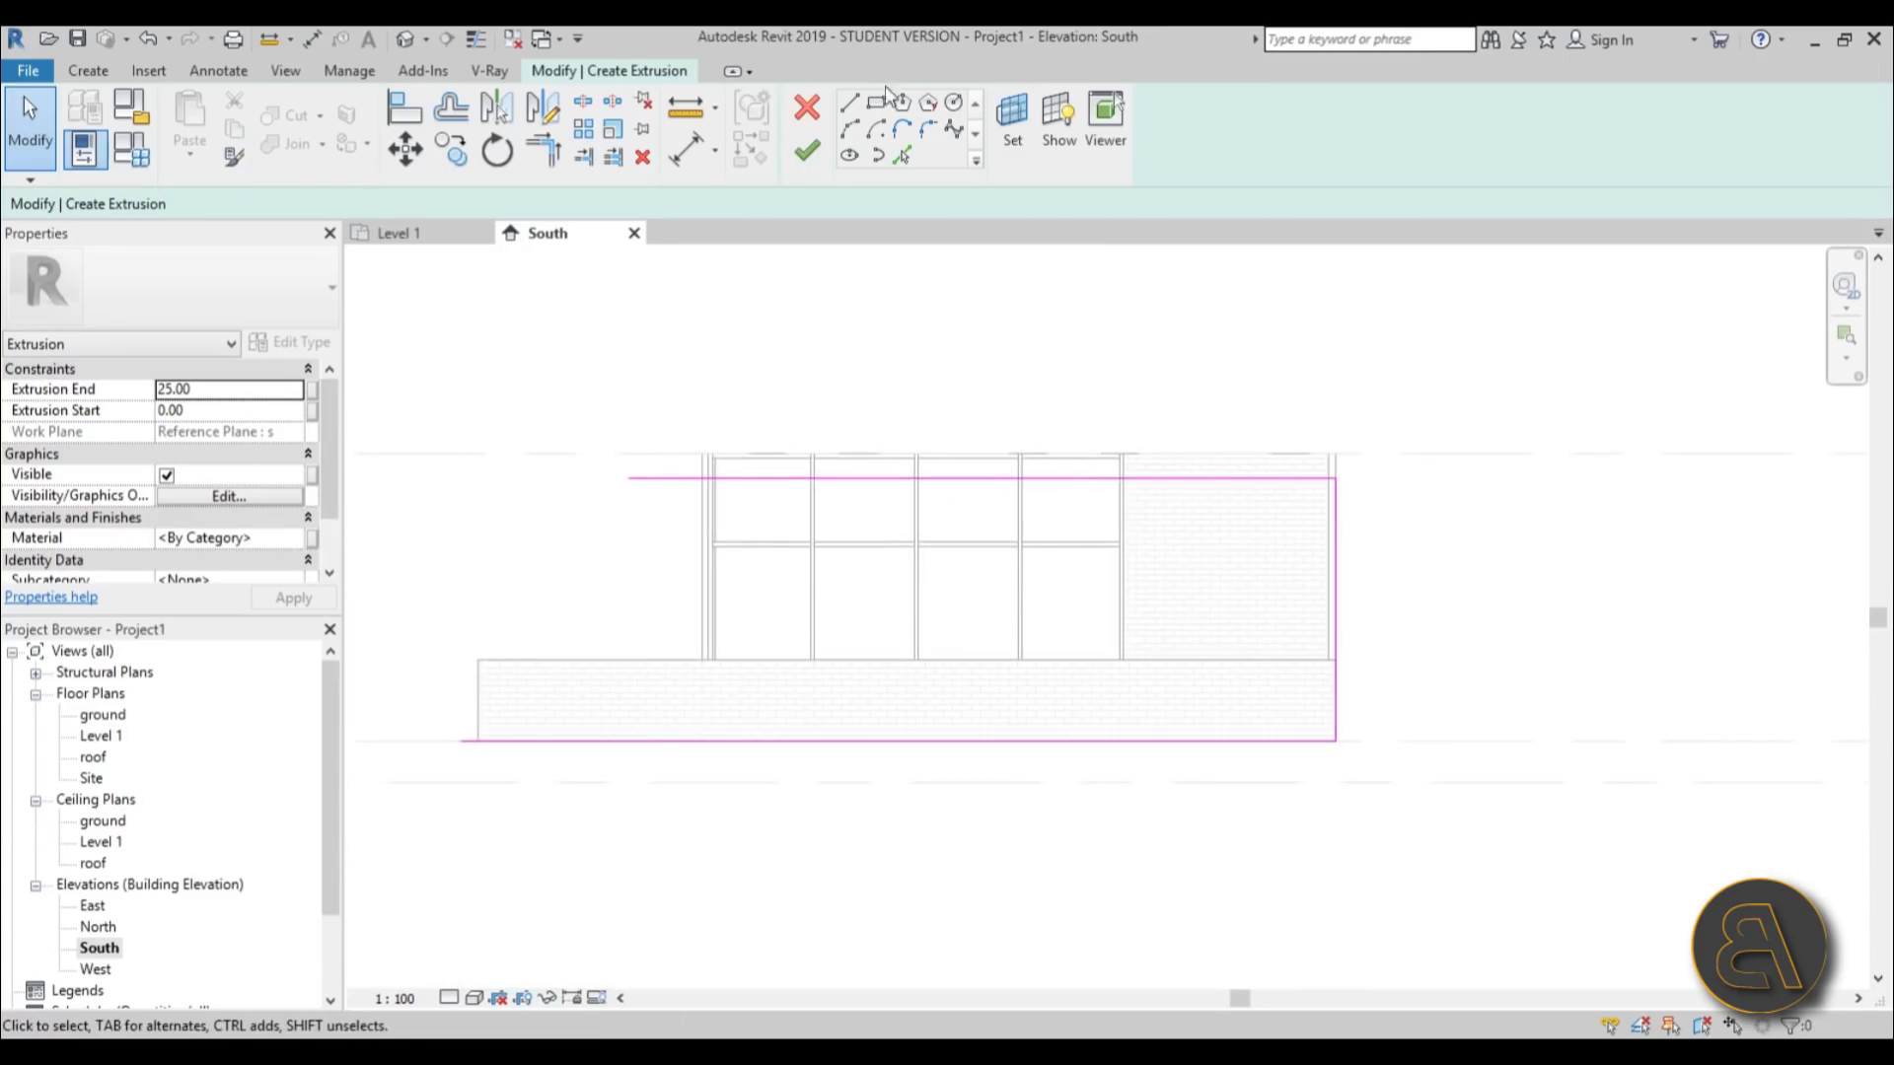
pyautogui.click(933, 133)
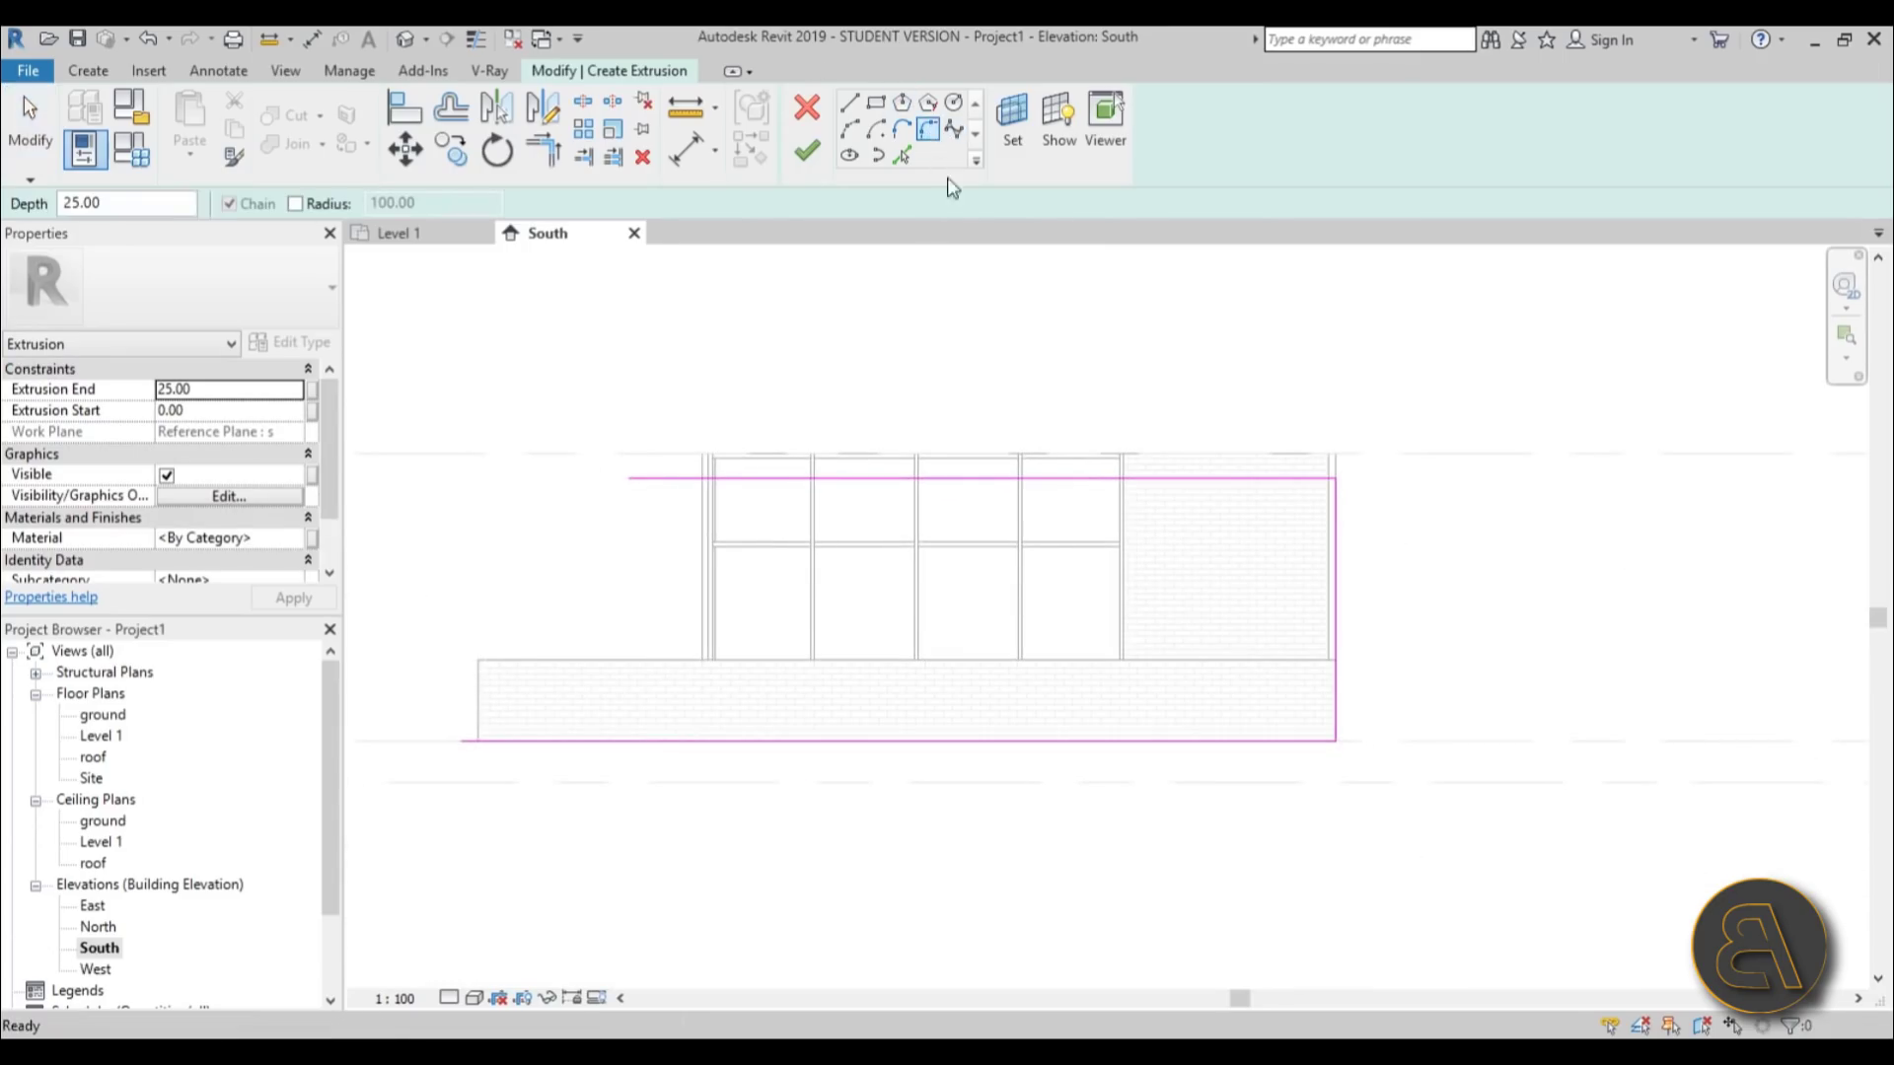
# - Round the profile's top-right and bottom-right corners with 80-radius fillet arcs
pyautogui.click(332, 205)
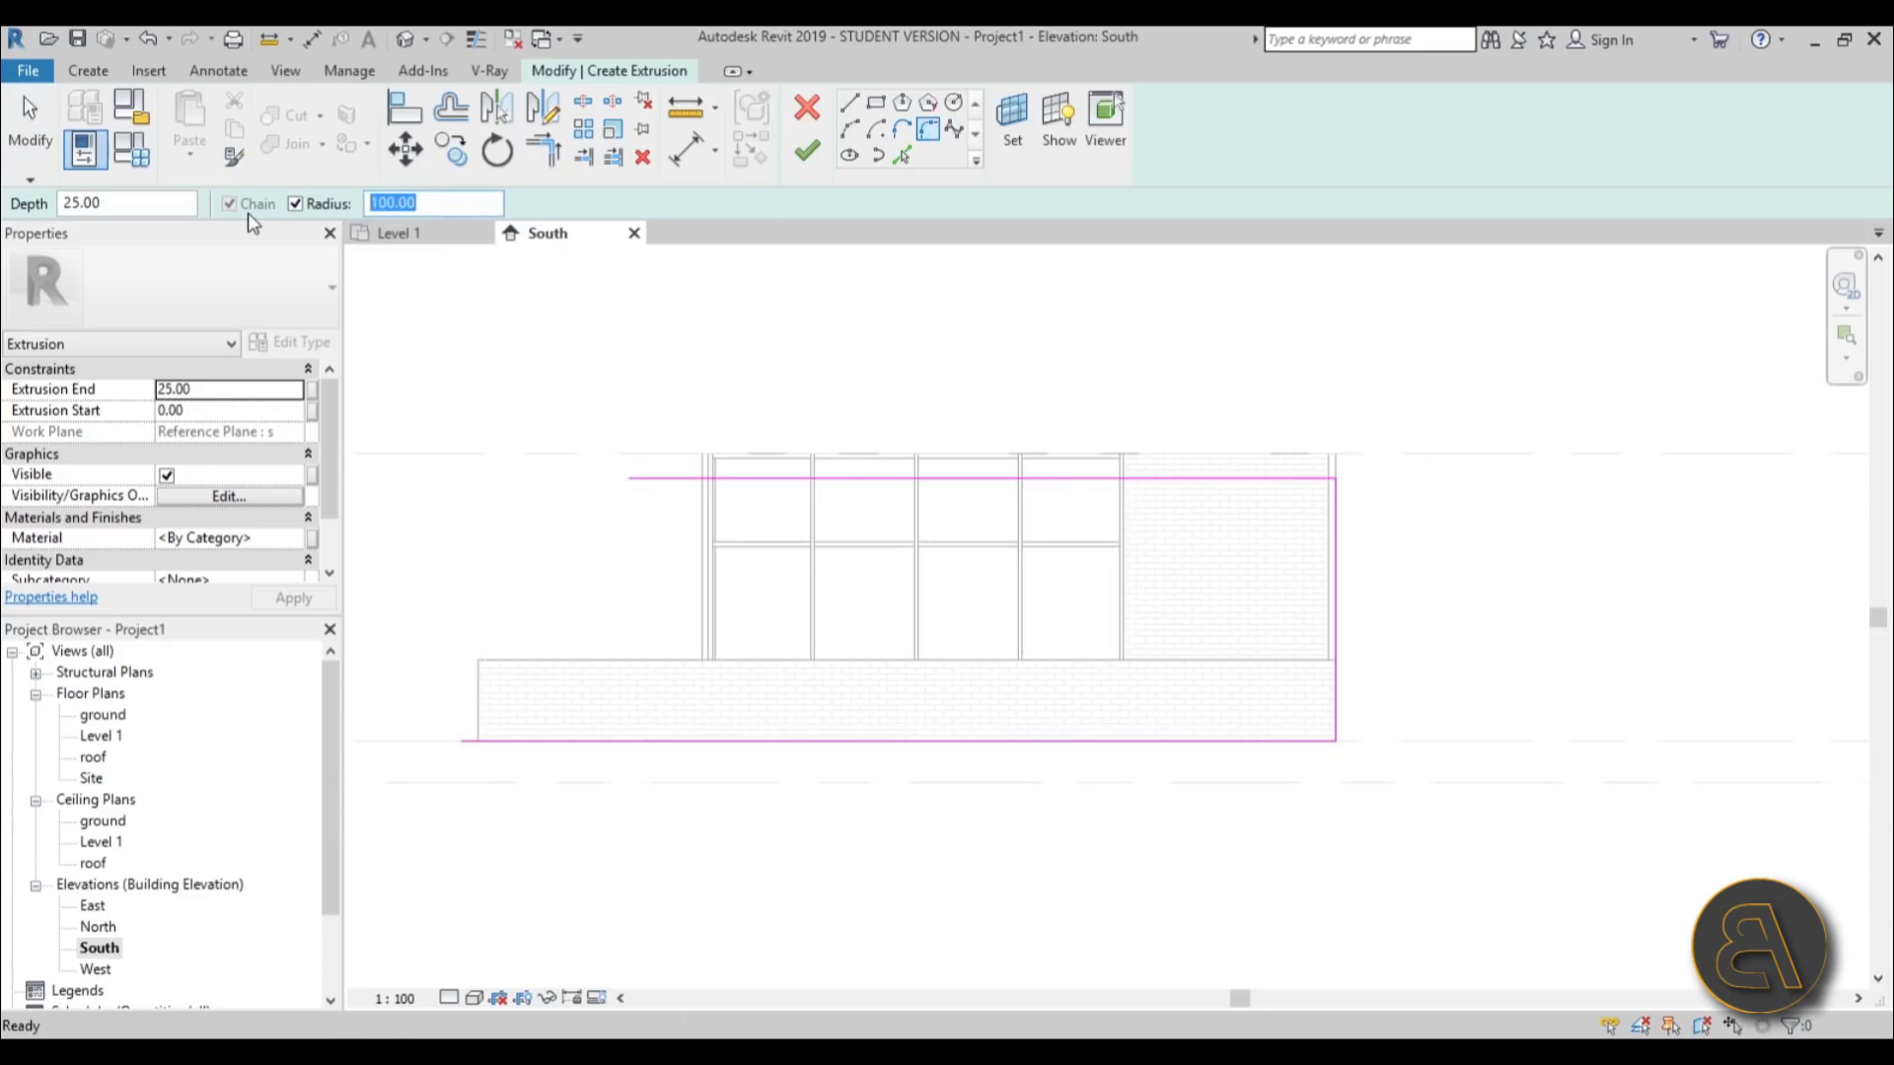
pyautogui.click(1282, 479)
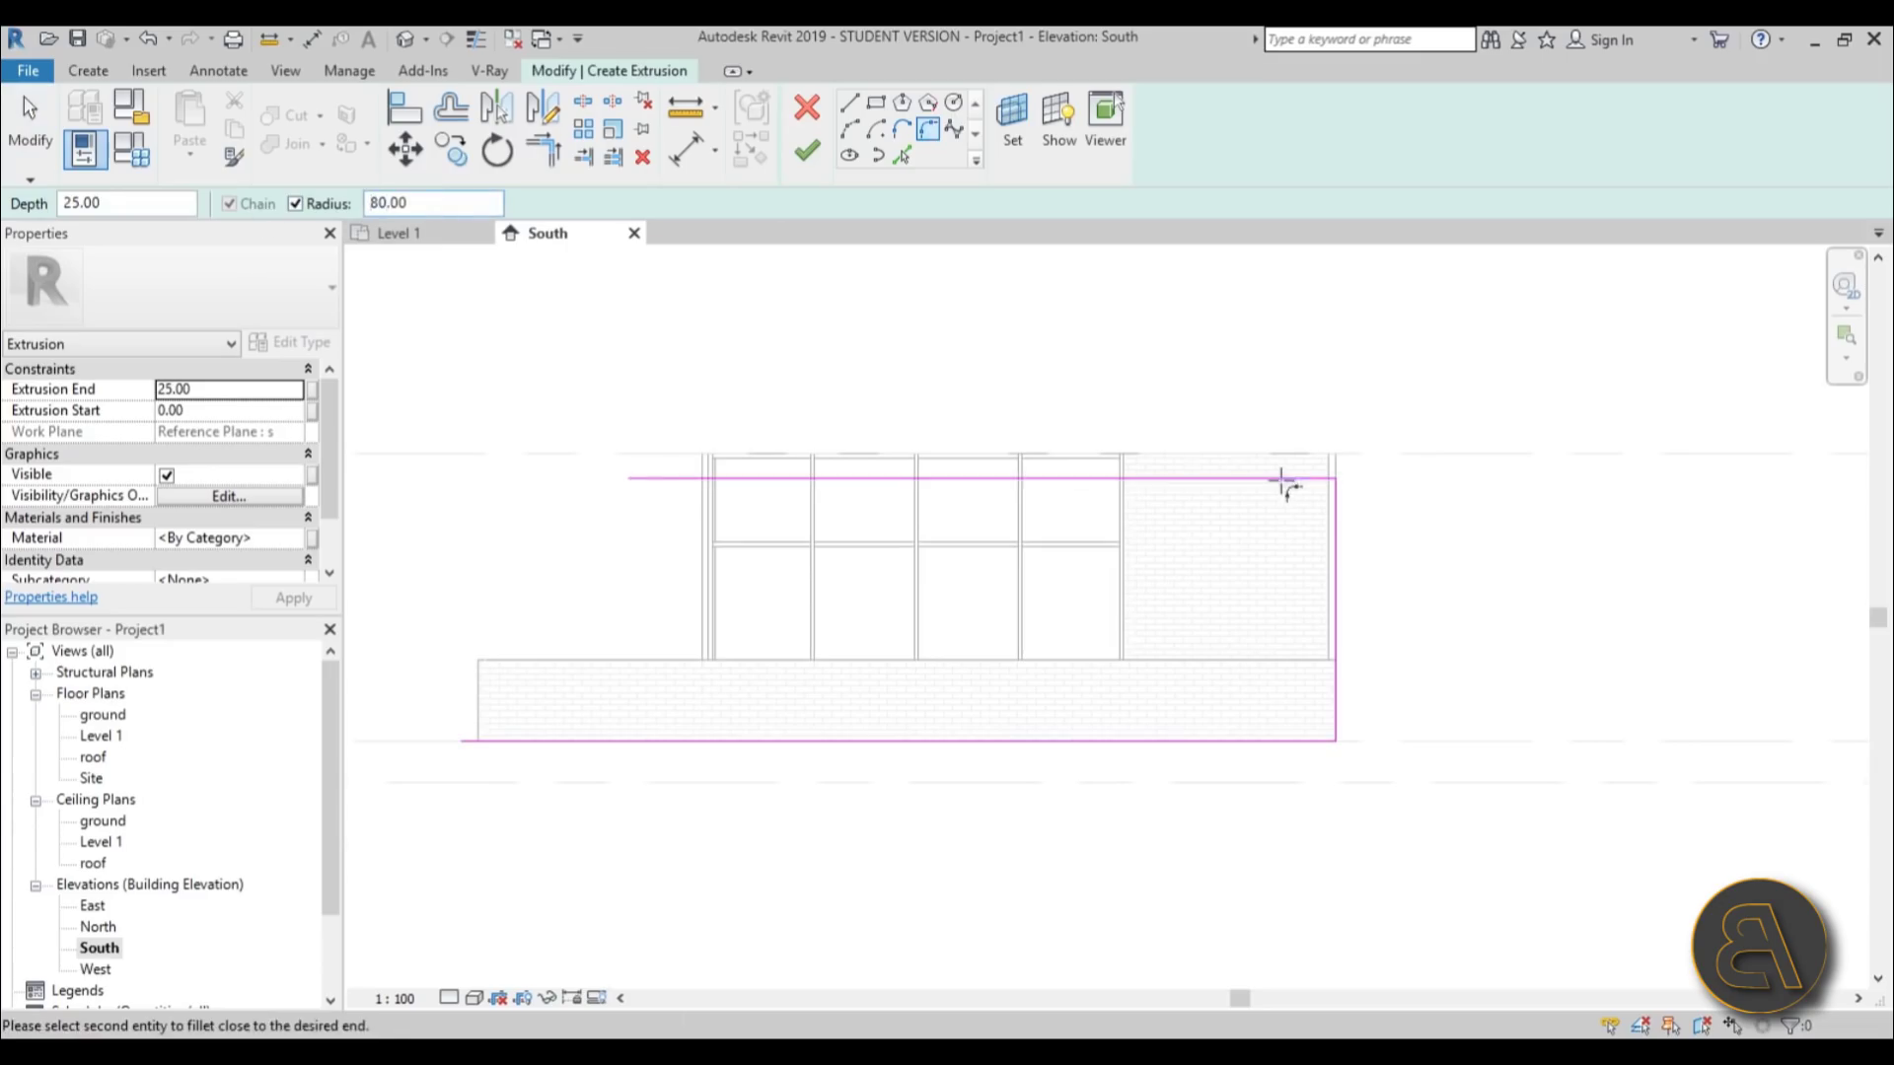
pyautogui.click(1334, 518)
pyautogui.click(1337, 723)
pyautogui.click(1302, 741)
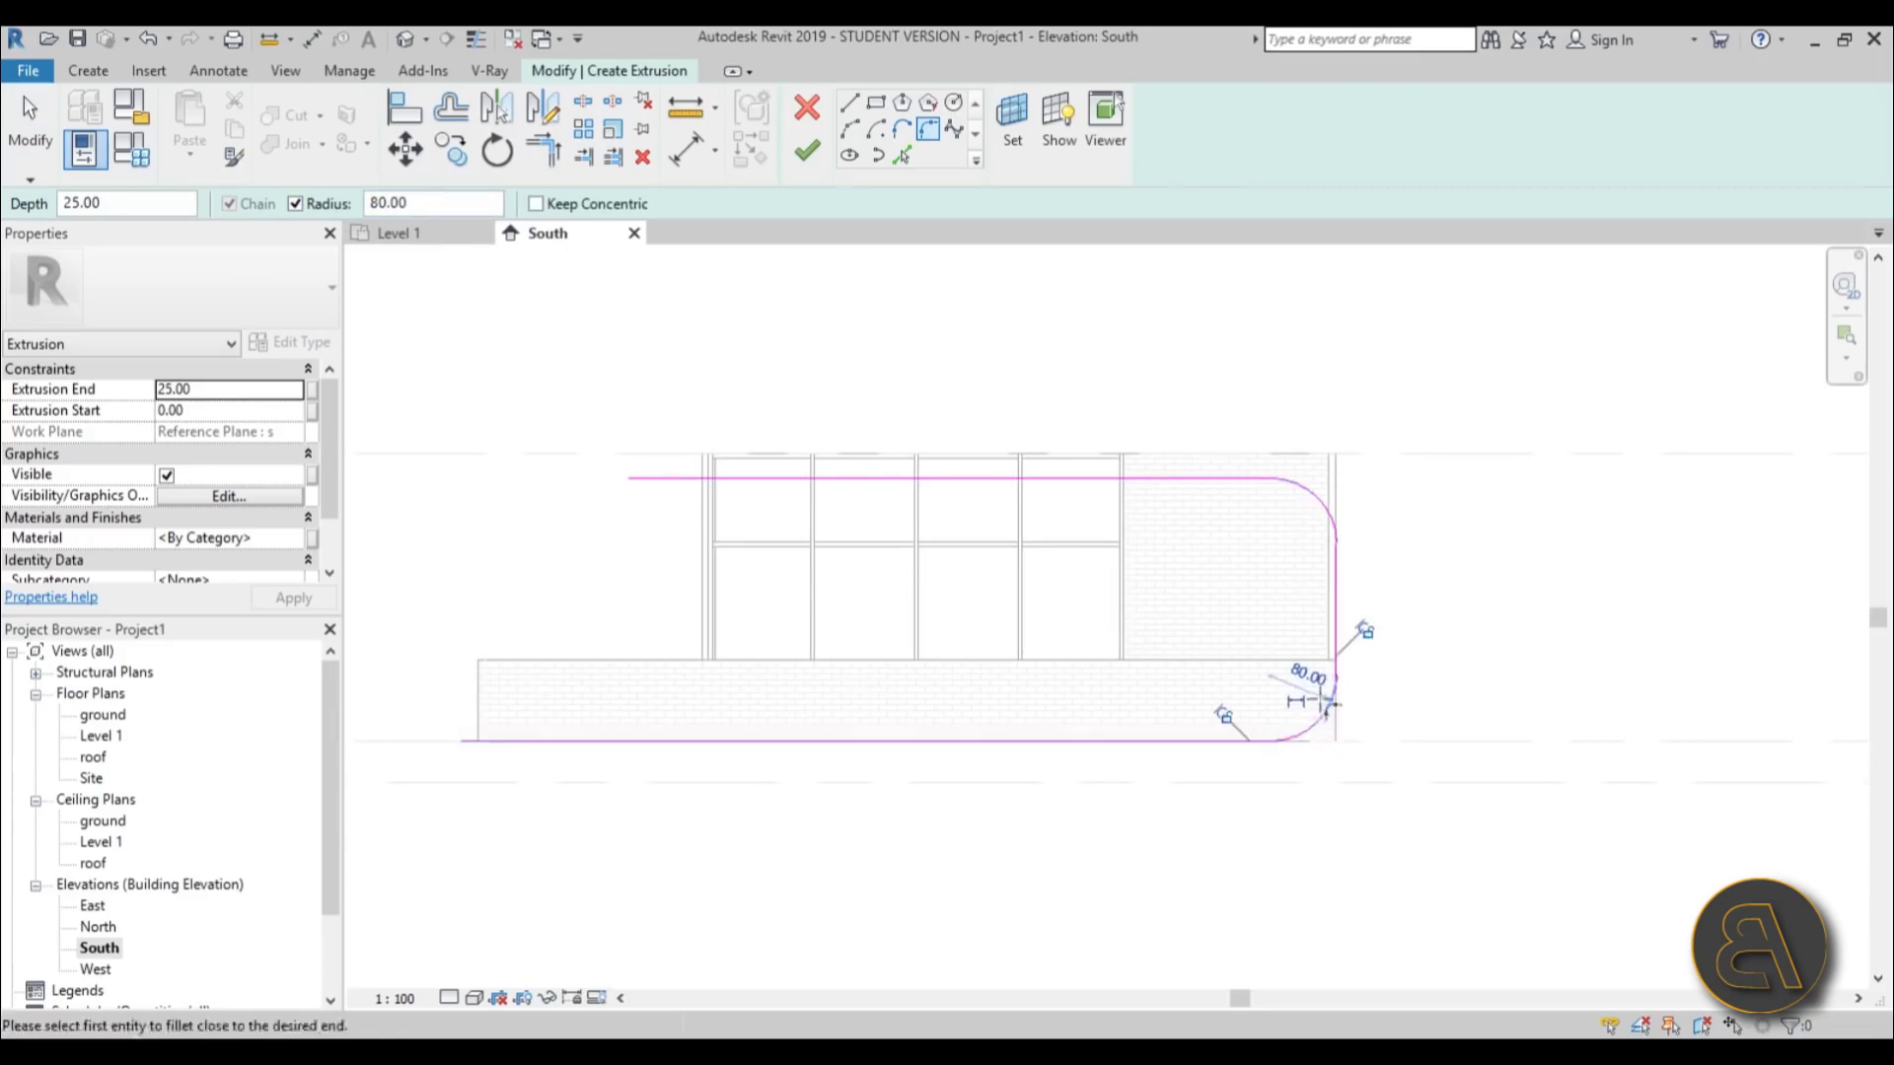
pyautogui.scroll(-2, 896, 393)
# - Offset the top line, both corner arcs and the bottom line 30 outward
pyautogui.click(901, 155)
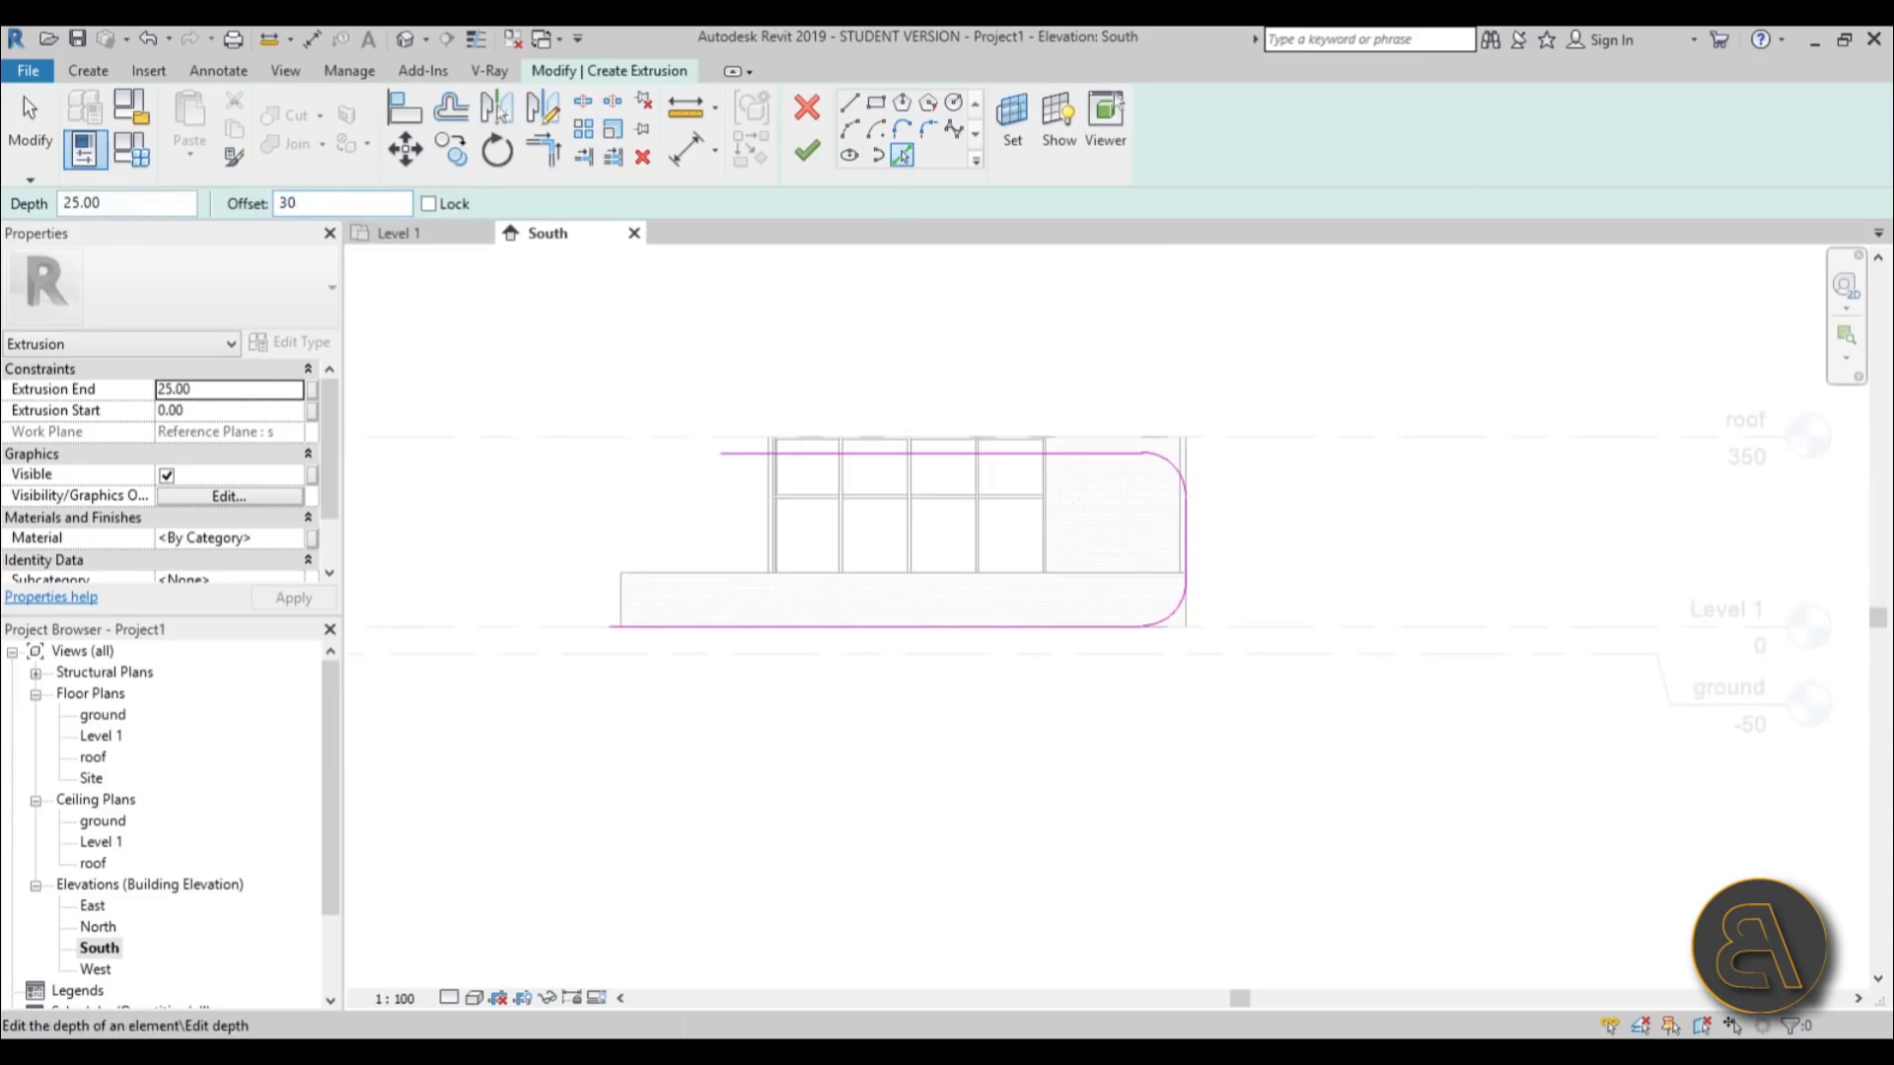
pyautogui.click(1095, 454)
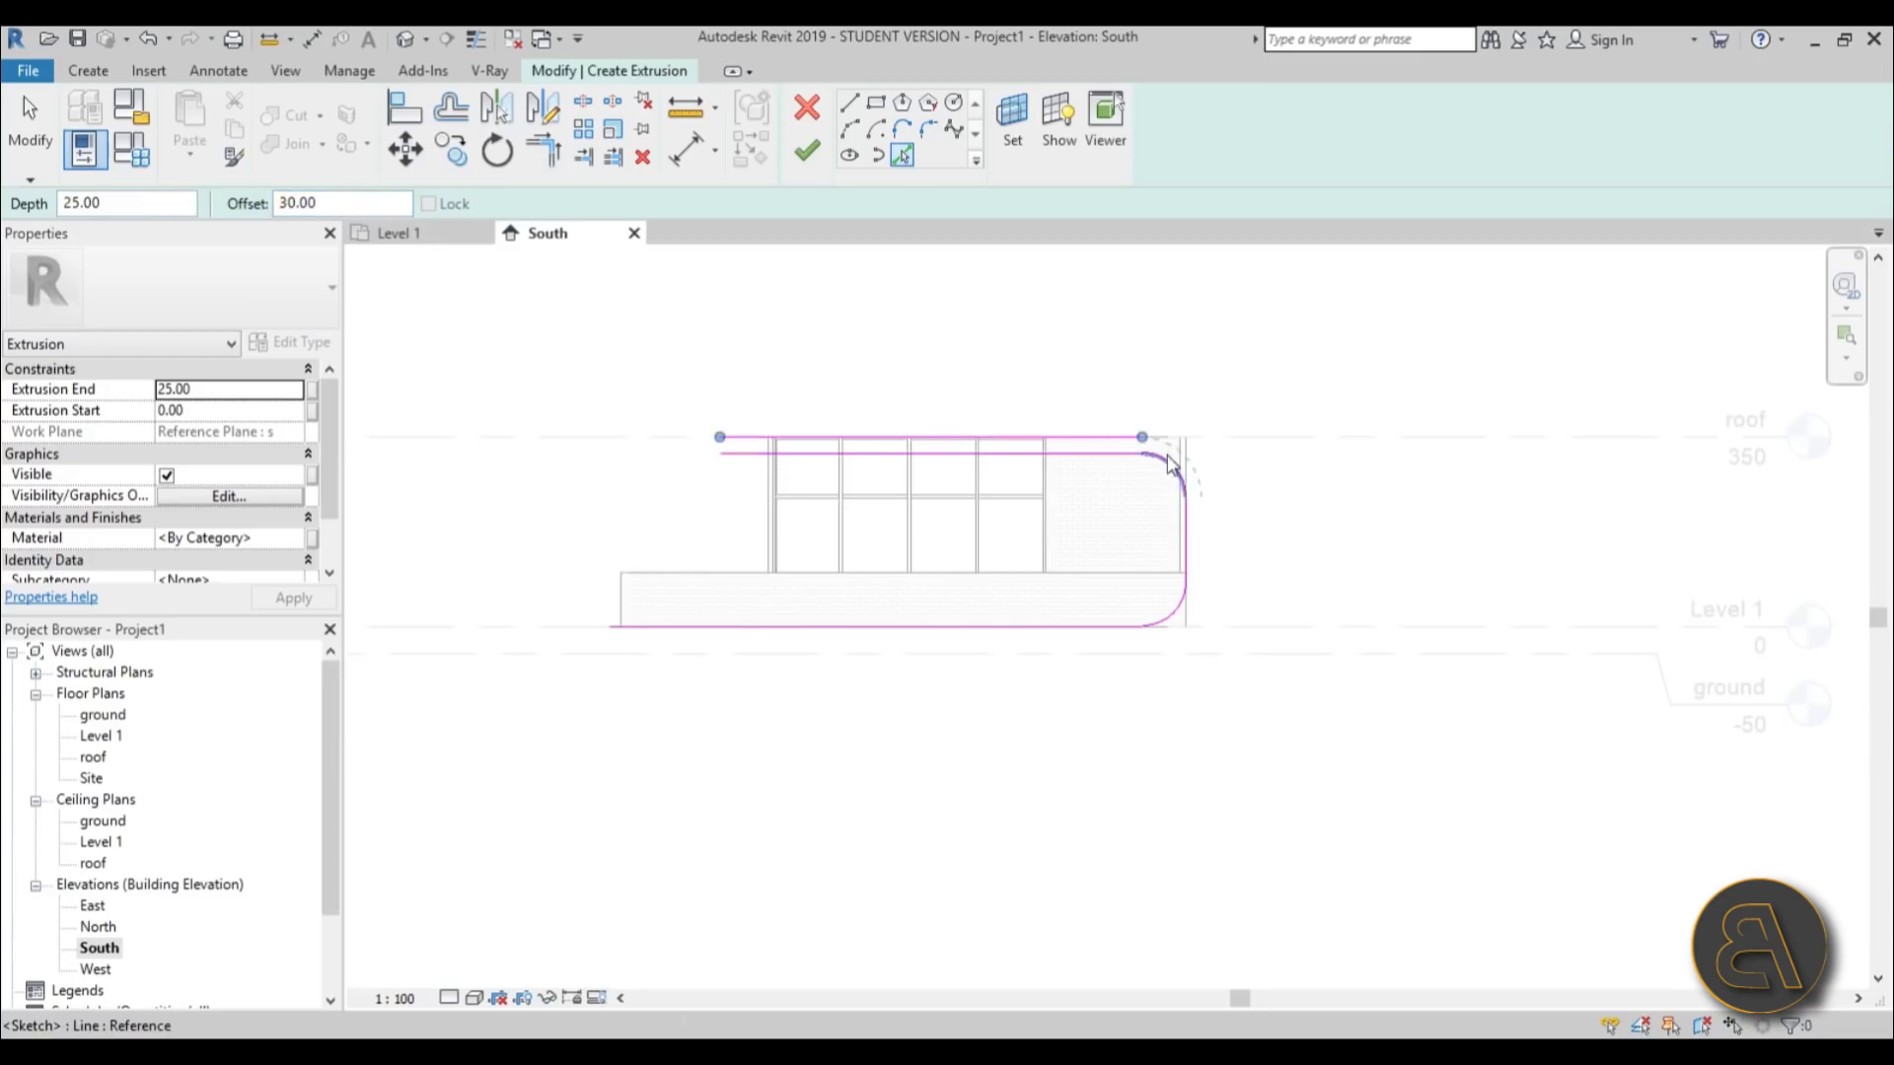
pyautogui.click(1172, 470)
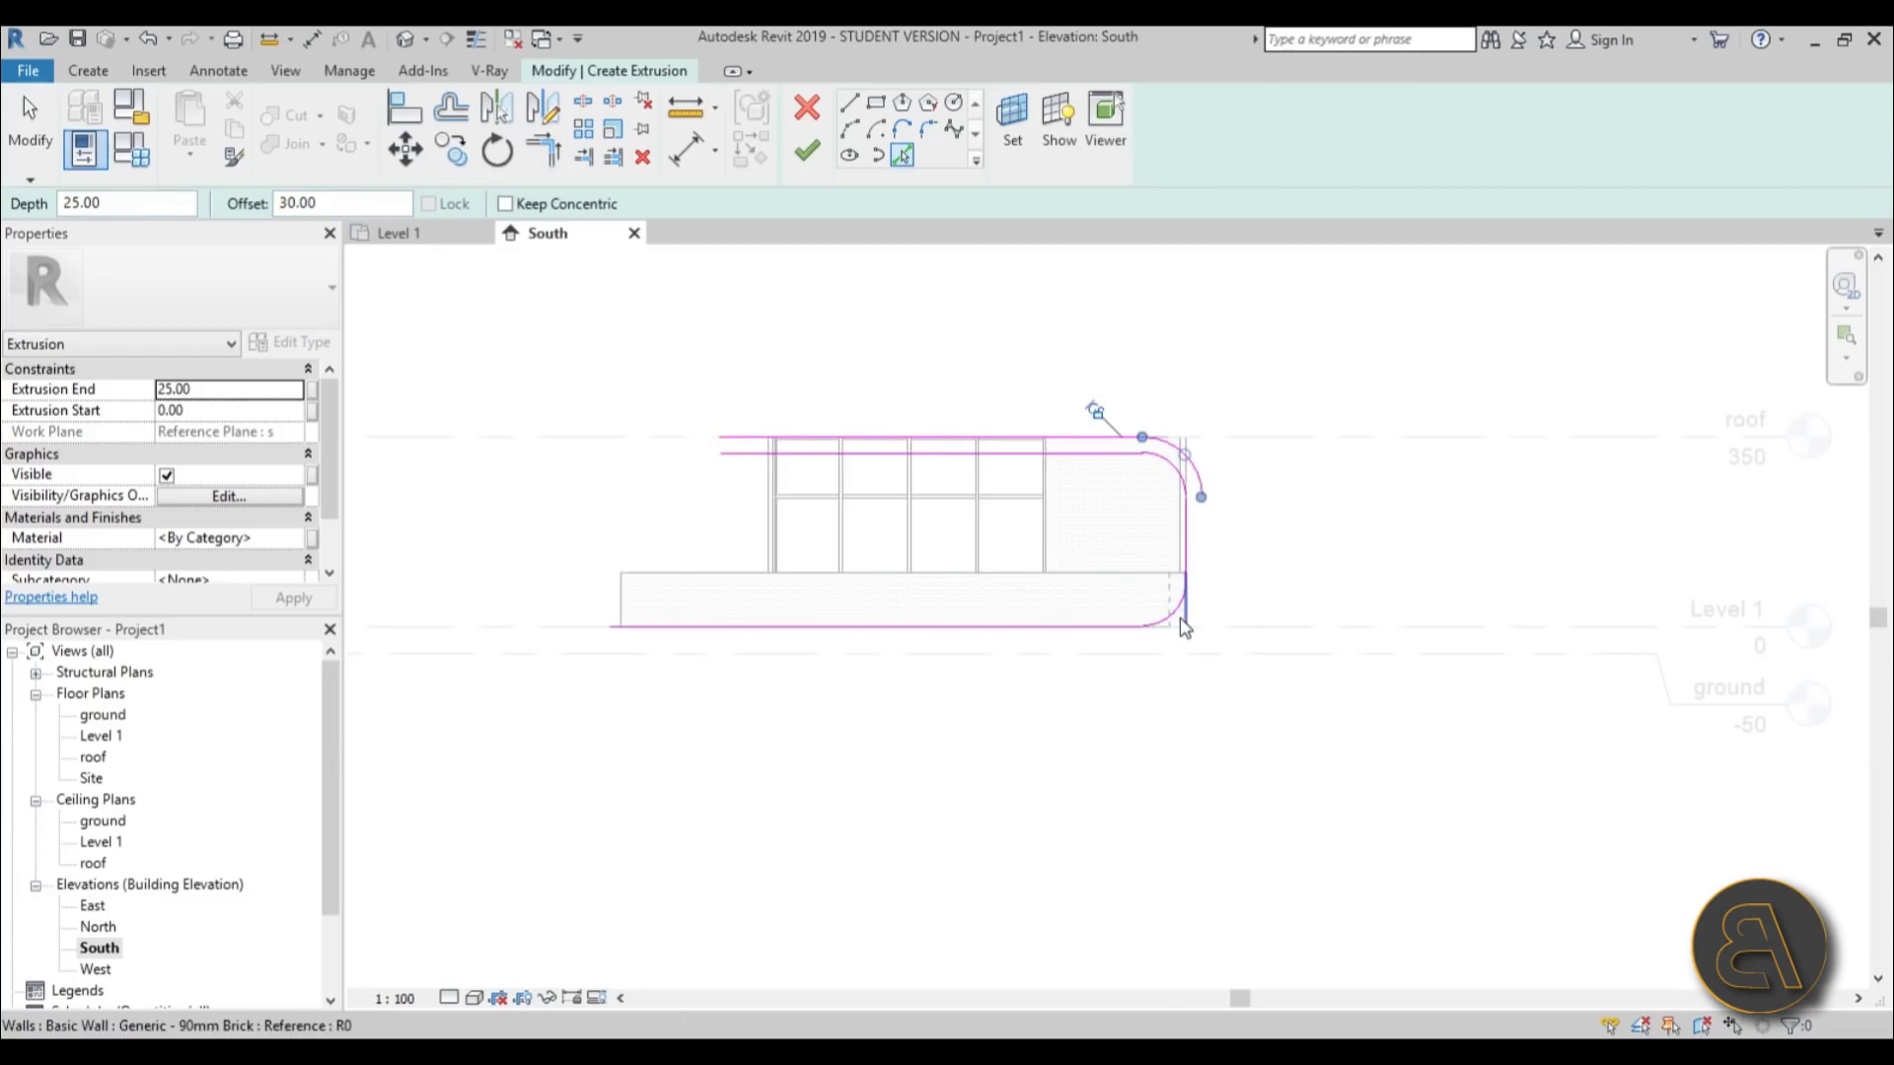
pyautogui.click(1179, 619)
pyautogui.click(1080, 639)
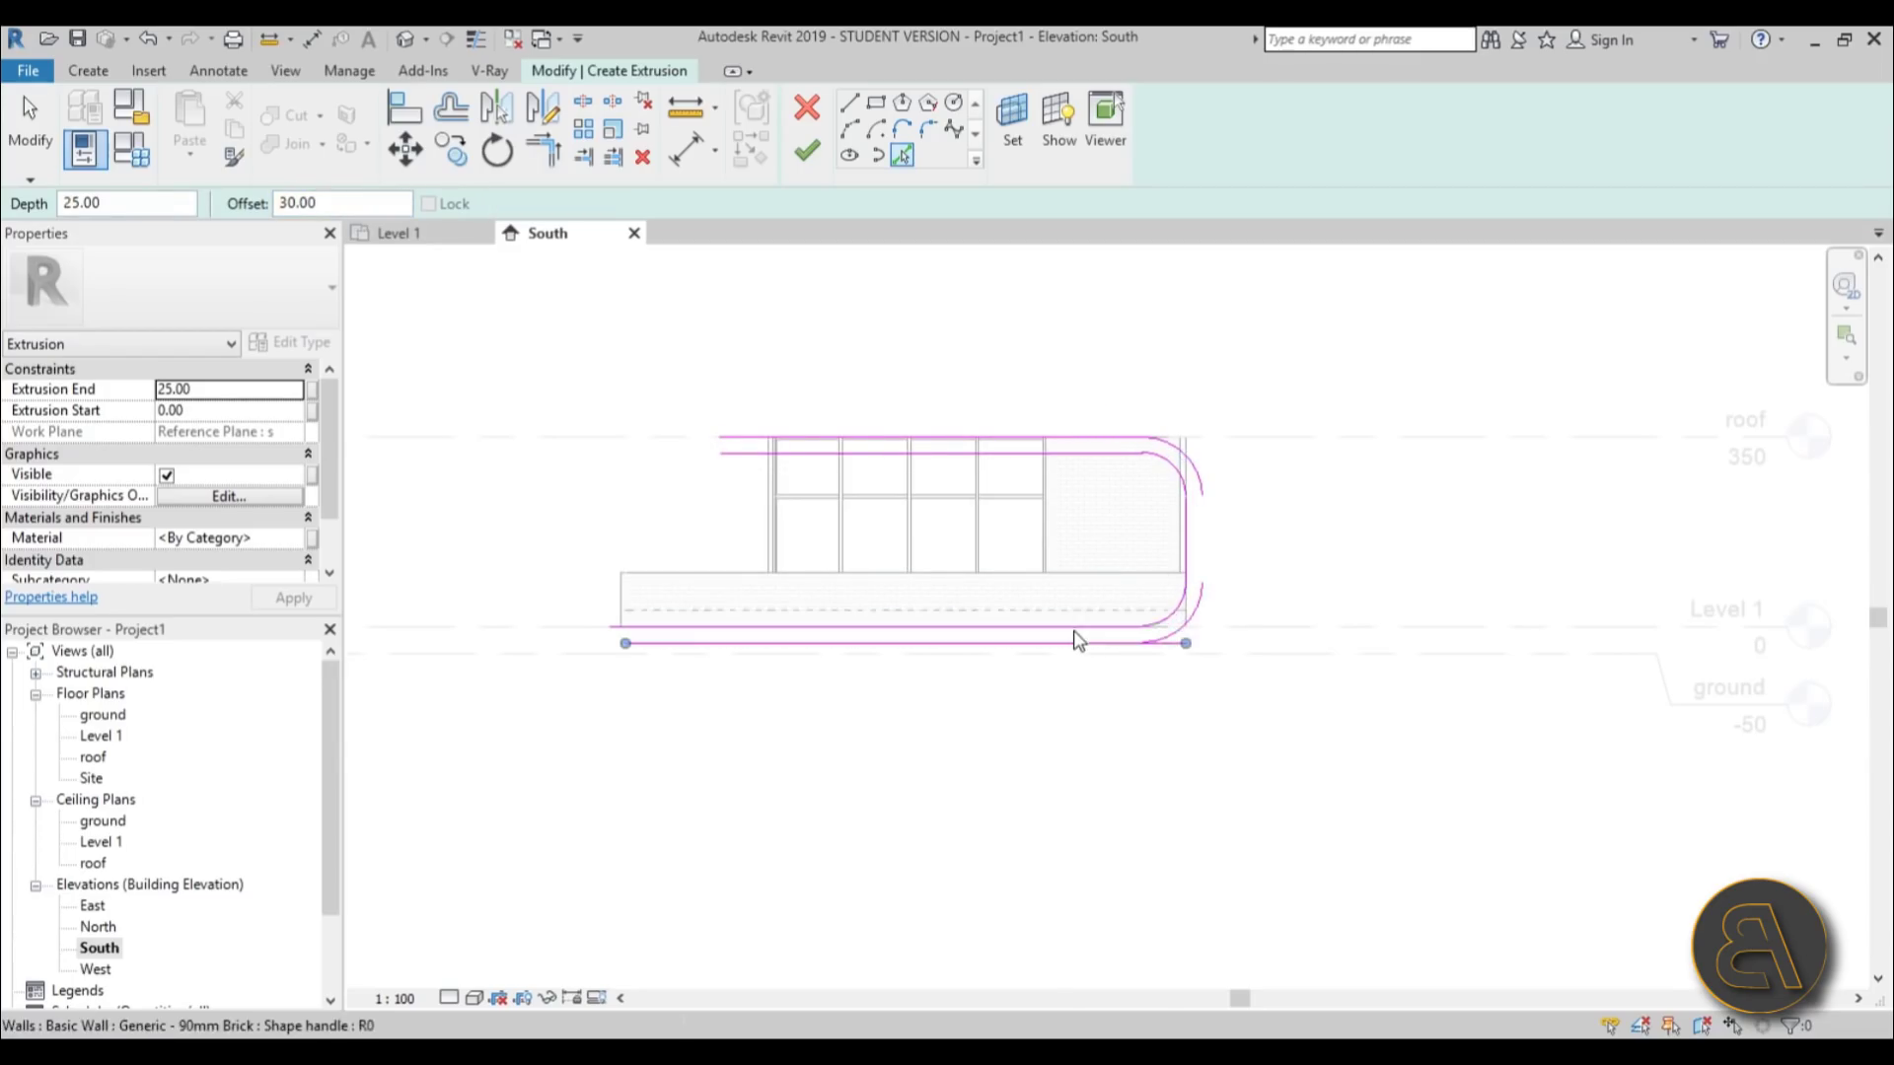
# - Close the band's top-left and bottom-left ends with short lines
pyautogui.click(848, 105)
pyautogui.scroll(3, 717, 439)
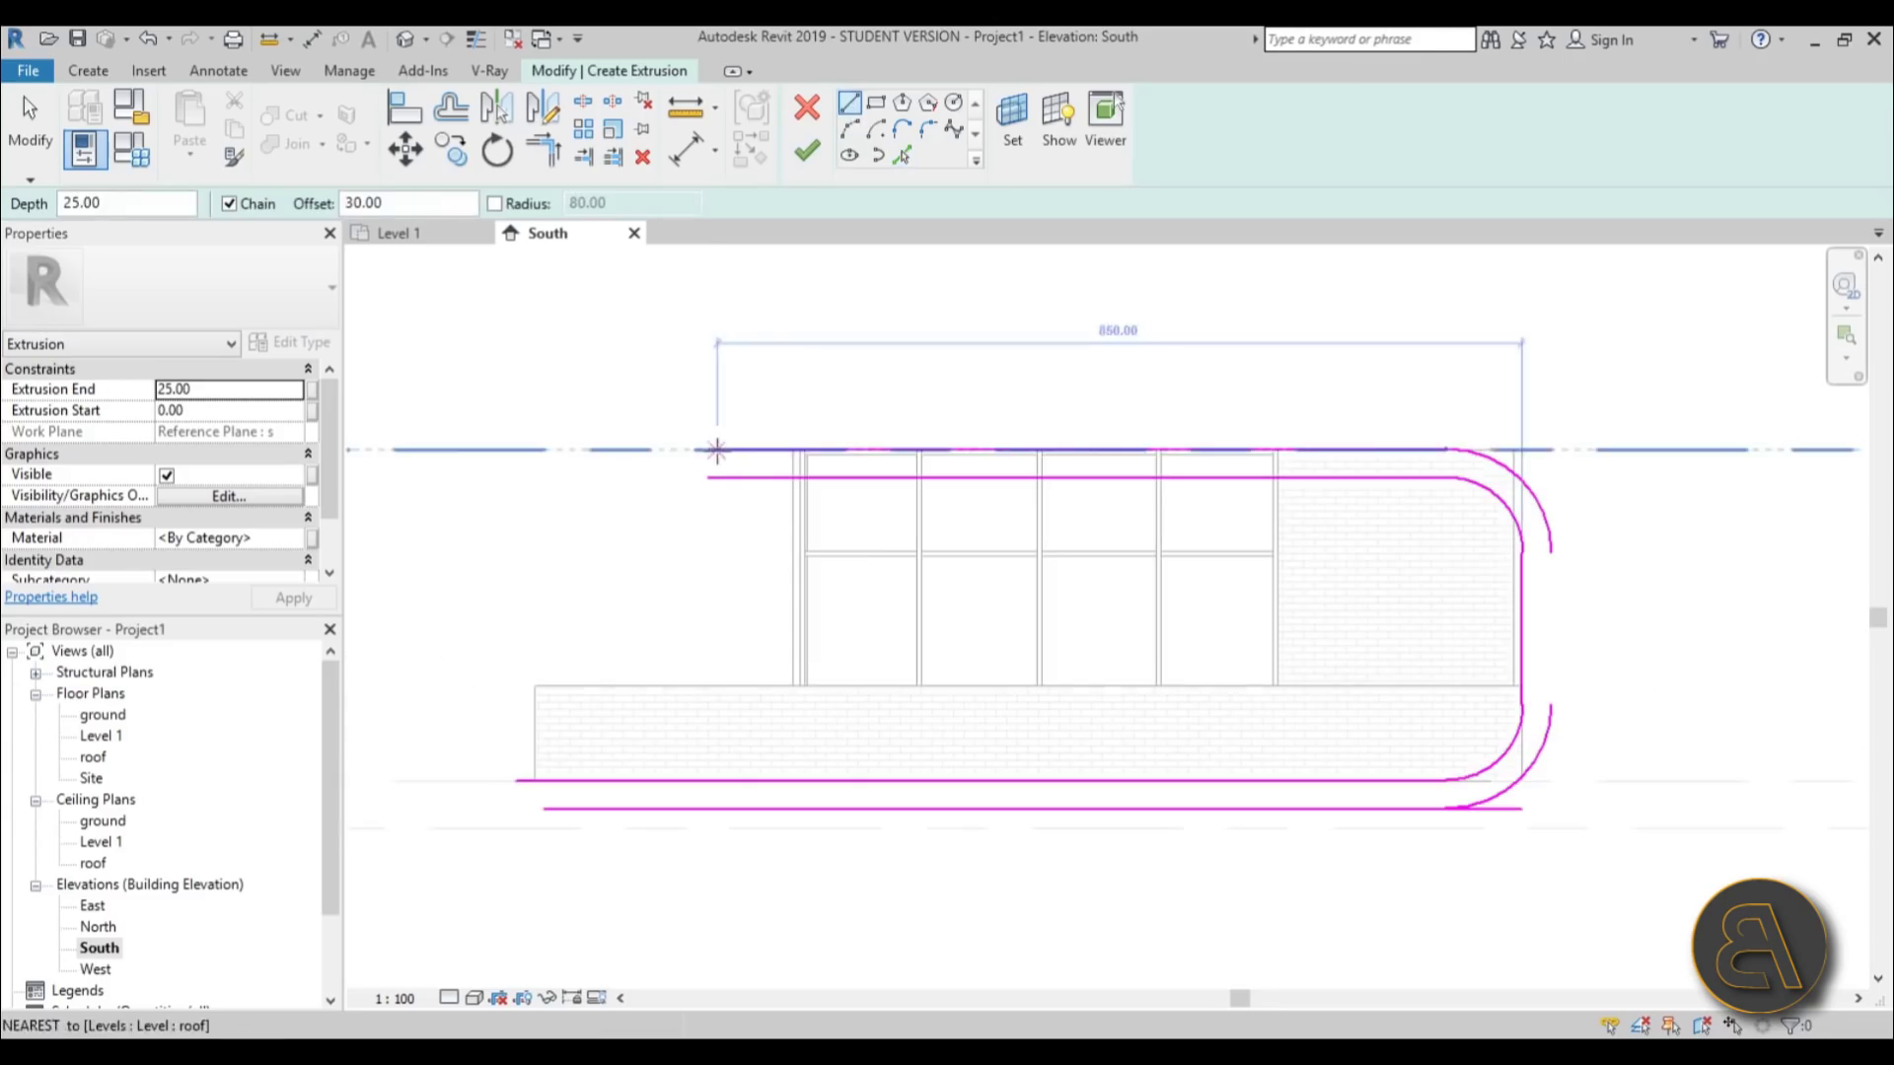
pyautogui.click(707, 449)
pyautogui.click(707, 478)
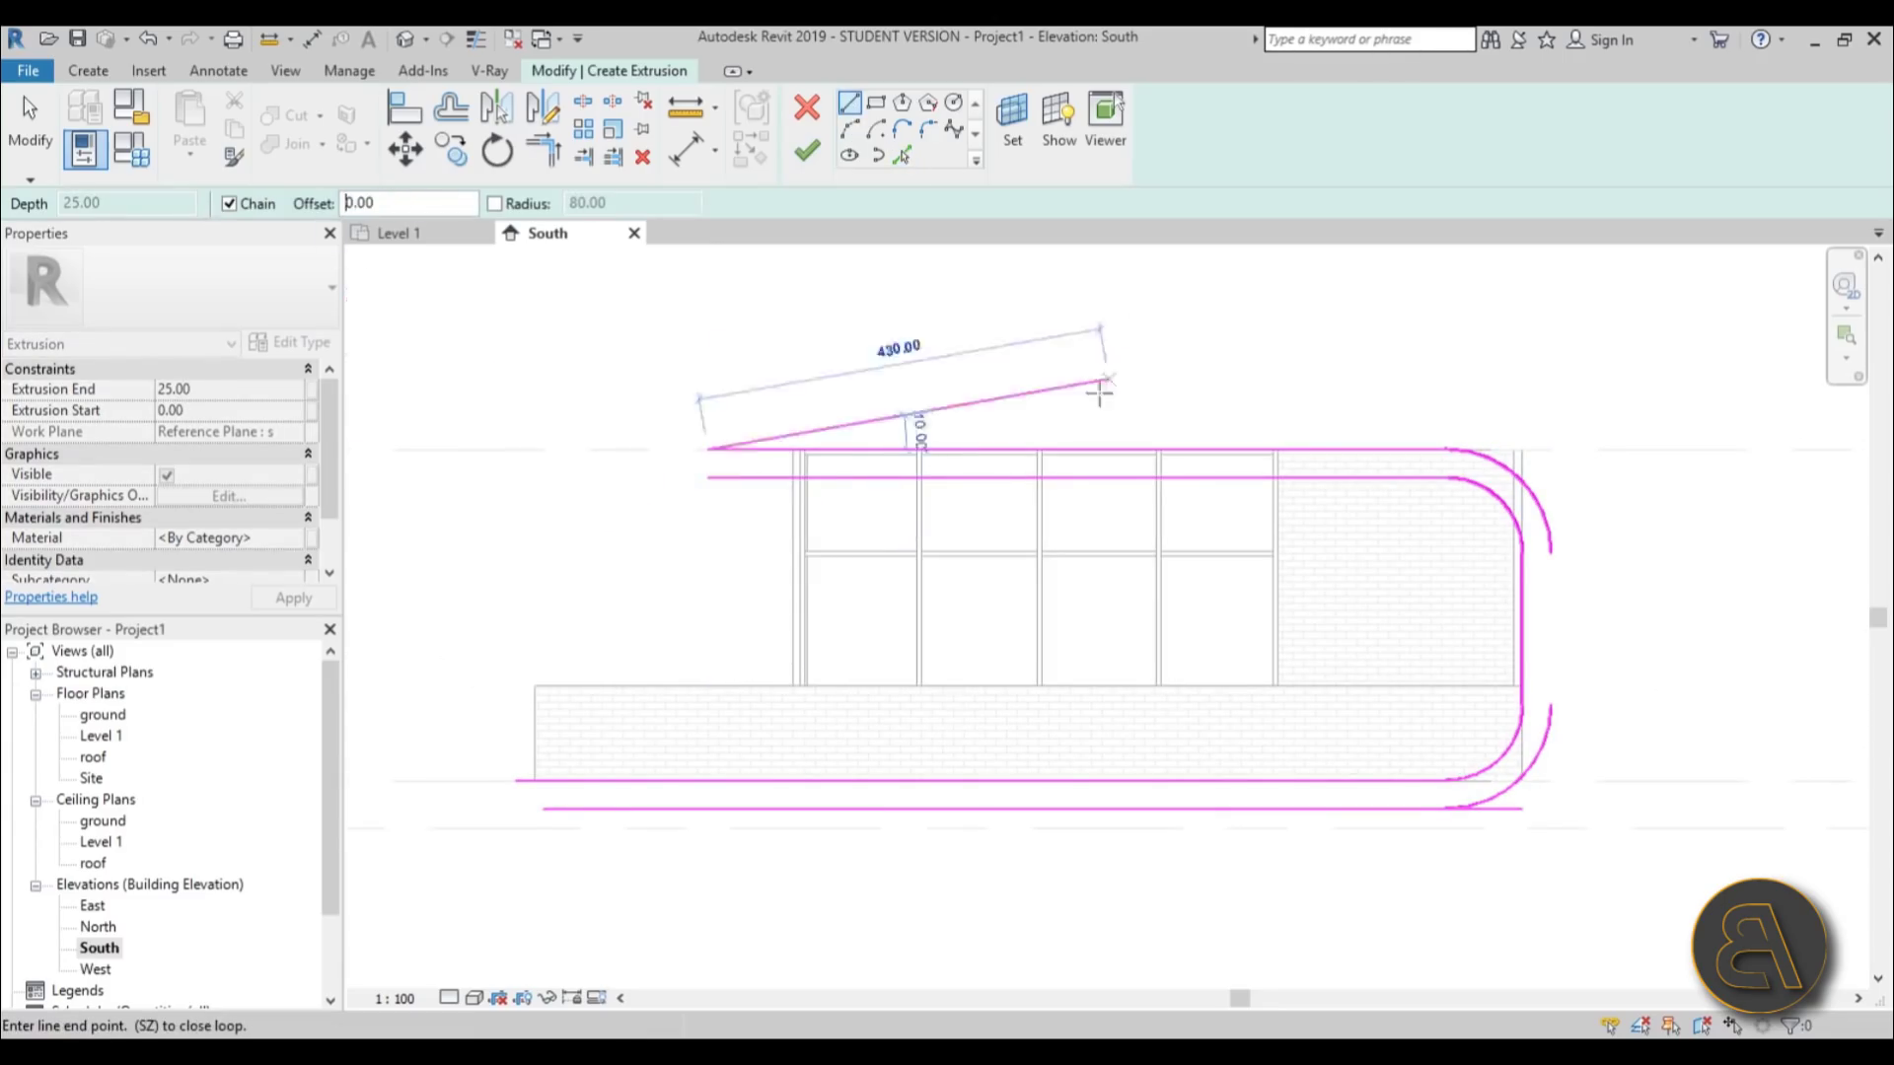
pyautogui.click(707, 450)
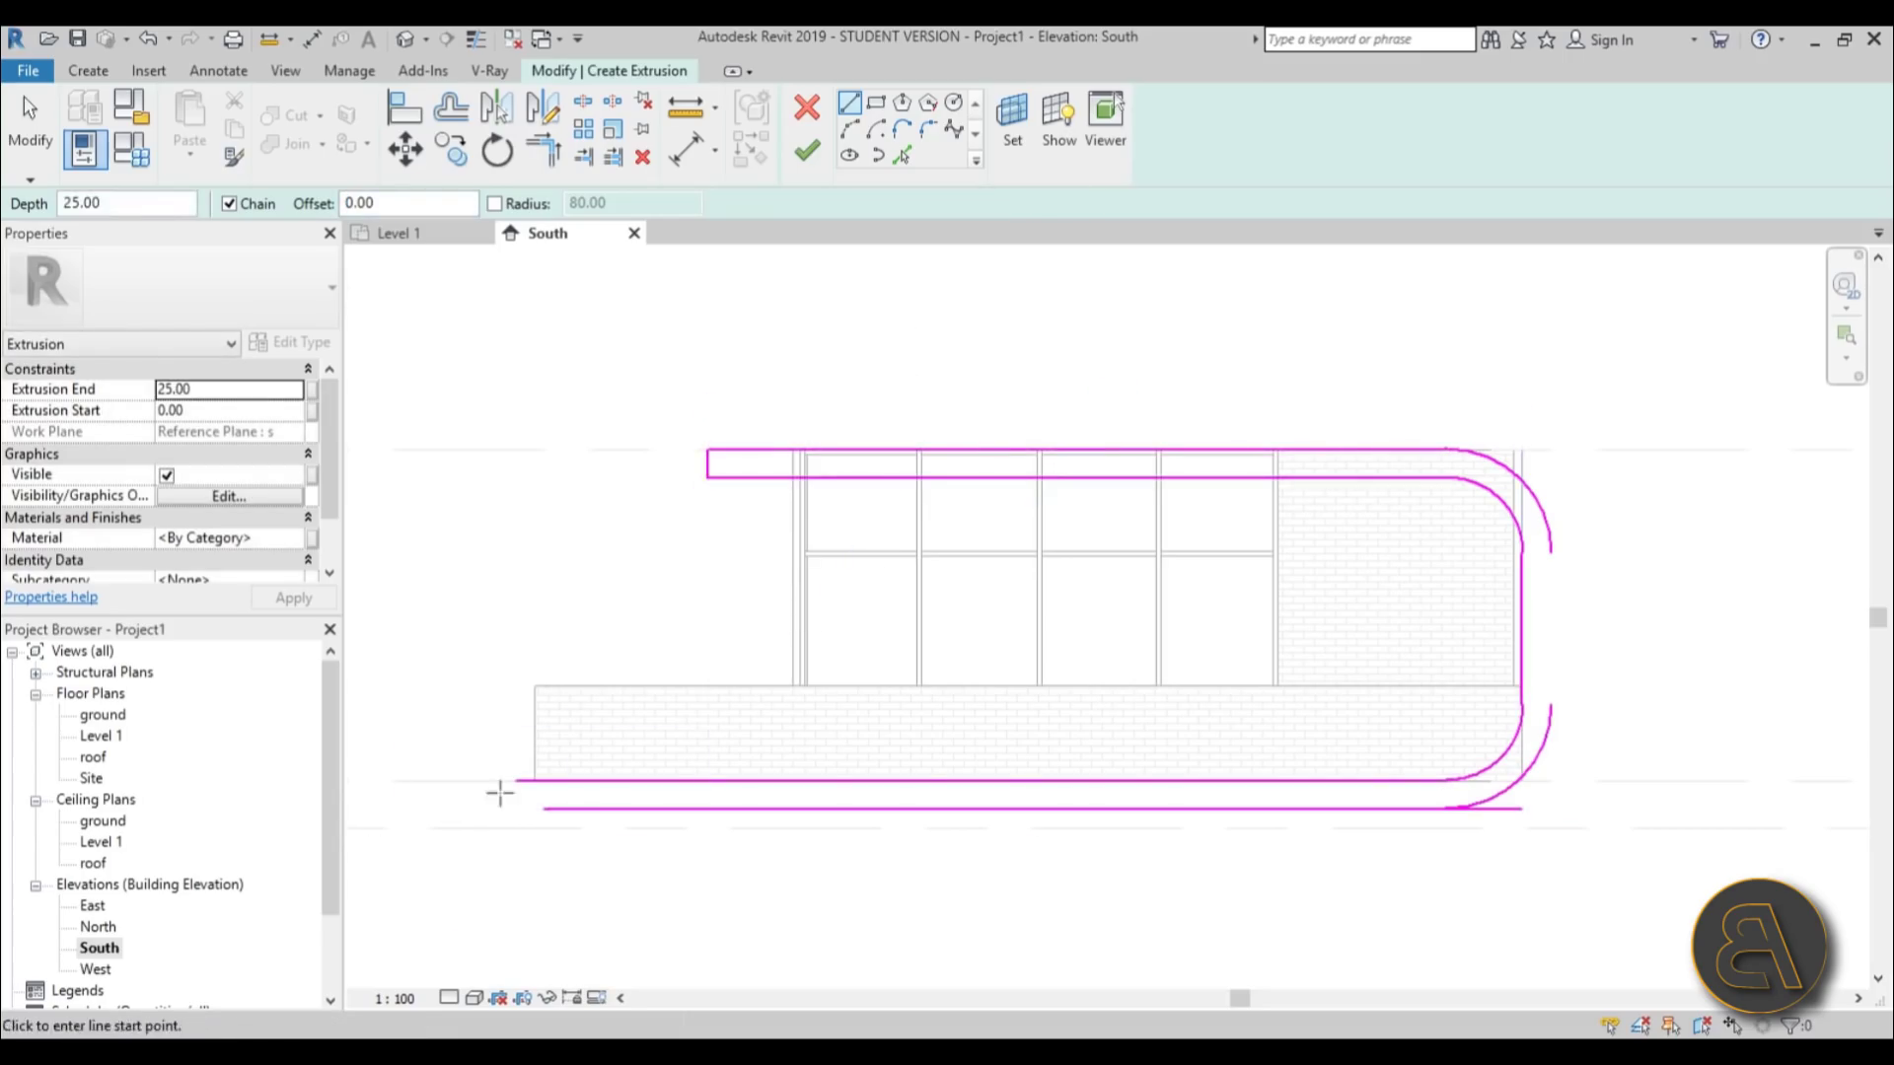
pyautogui.click(515, 781)
pyautogui.click(515, 809)
pyautogui.press('Escape')
pyautogui.press('Escape')
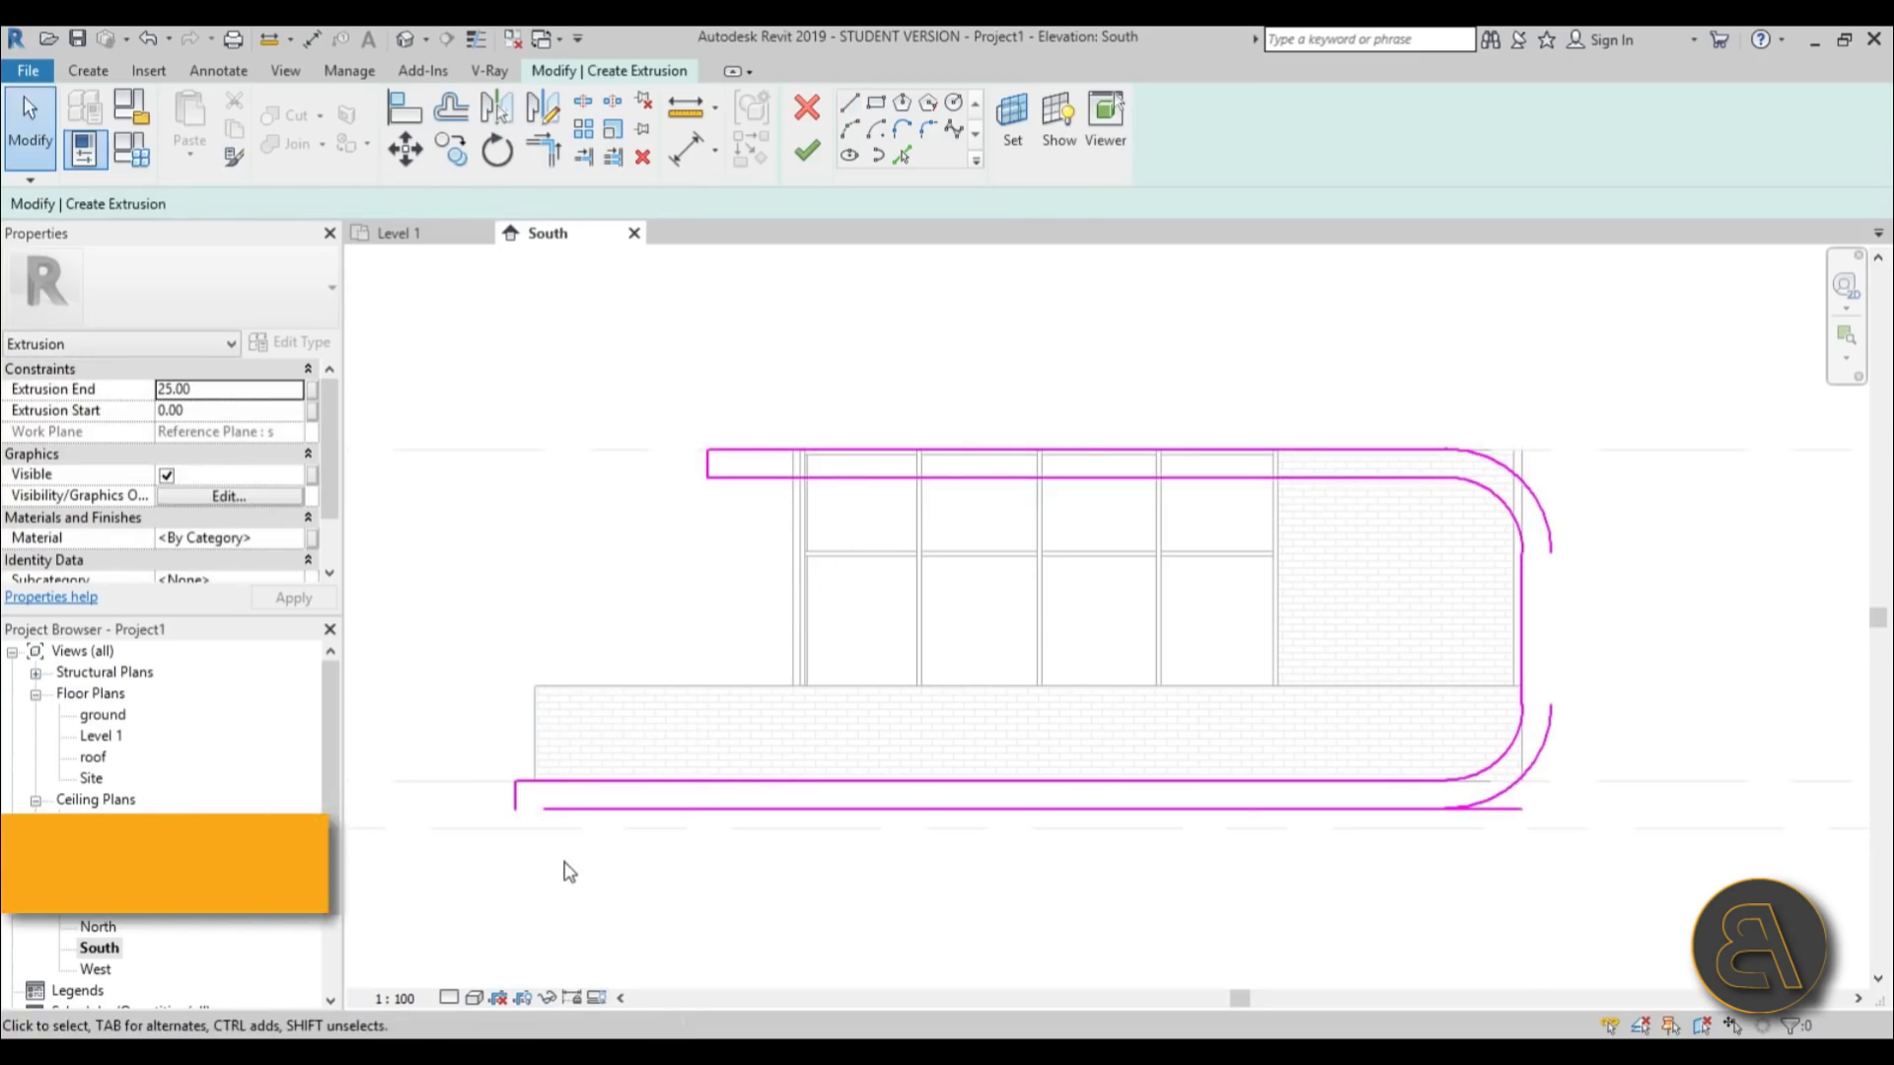
# - Trim the outer bottom line to the lower arc and close the outer right edge gap
pyautogui.press('t')
pyautogui.press('r')
pyautogui.click(572, 809)
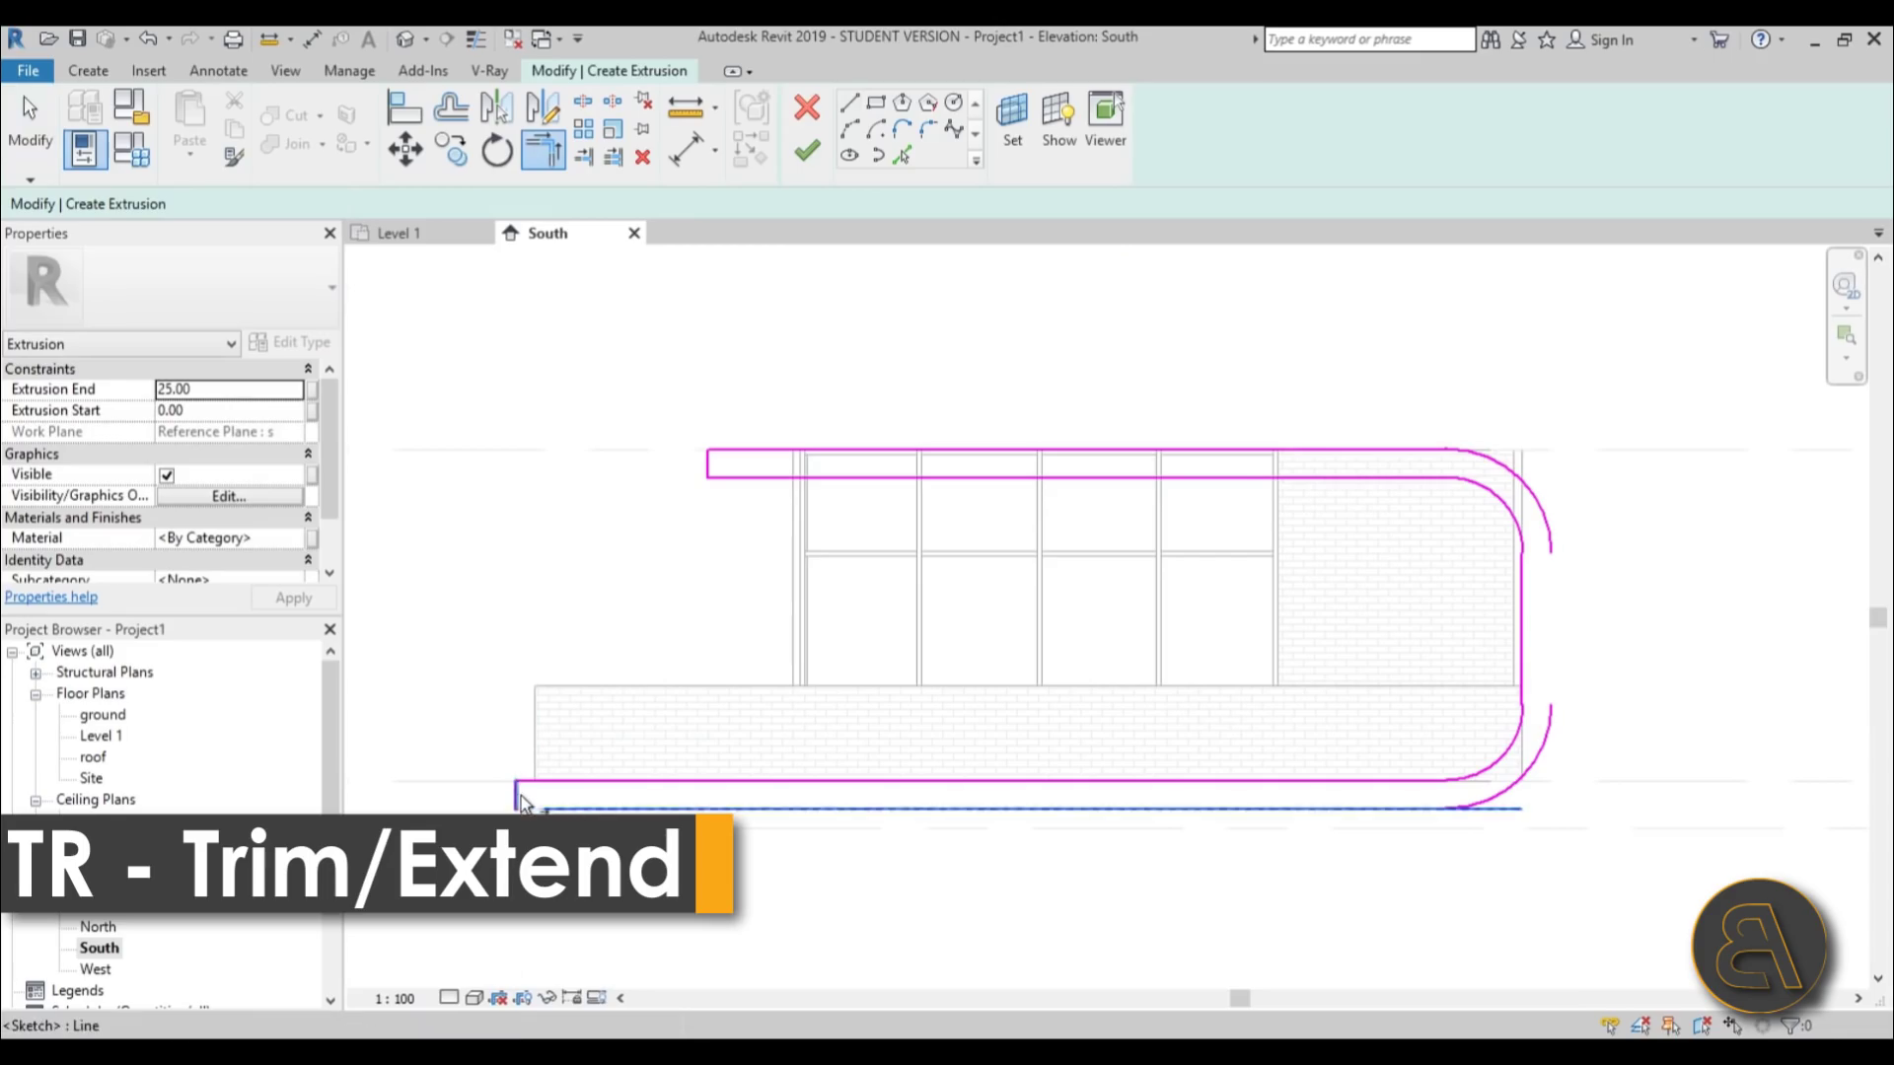
pyautogui.click(1514, 792)
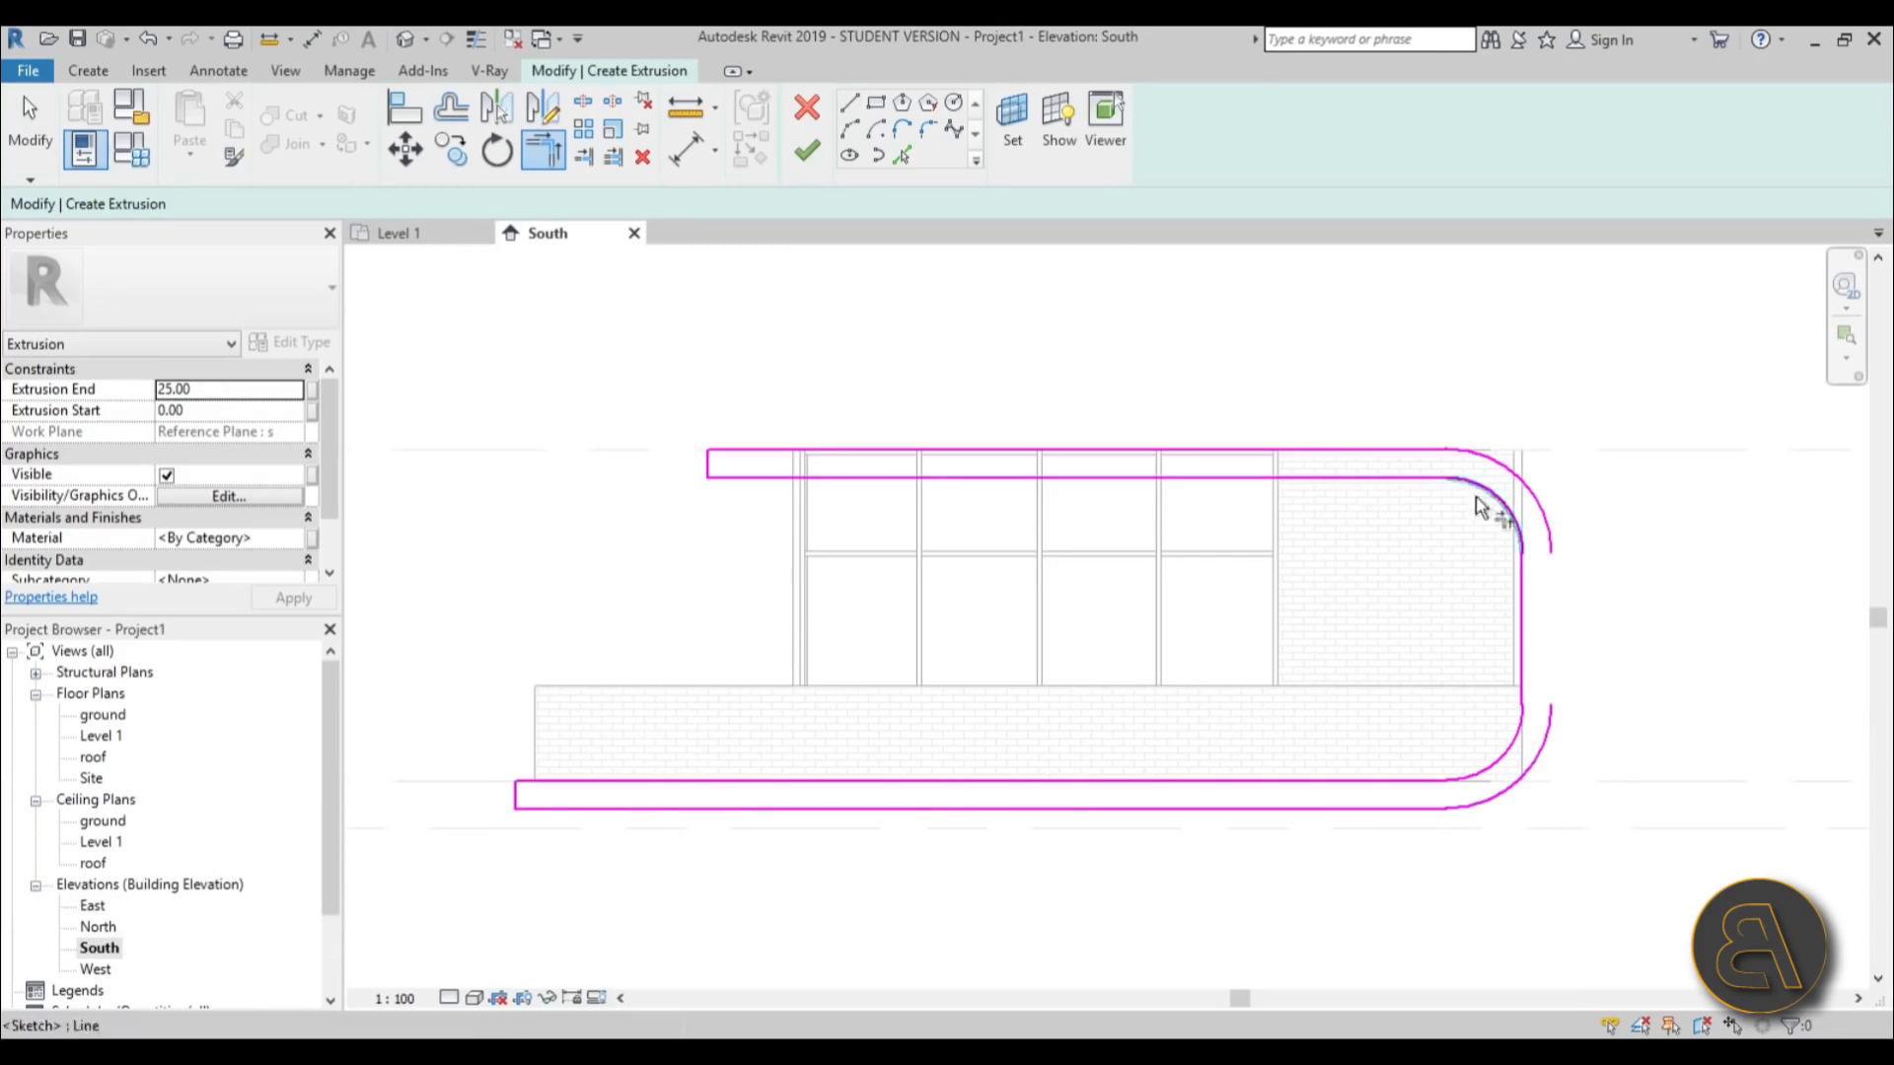
pyautogui.press('l')
pyautogui.press('i')
pyautogui.click(1550, 553)
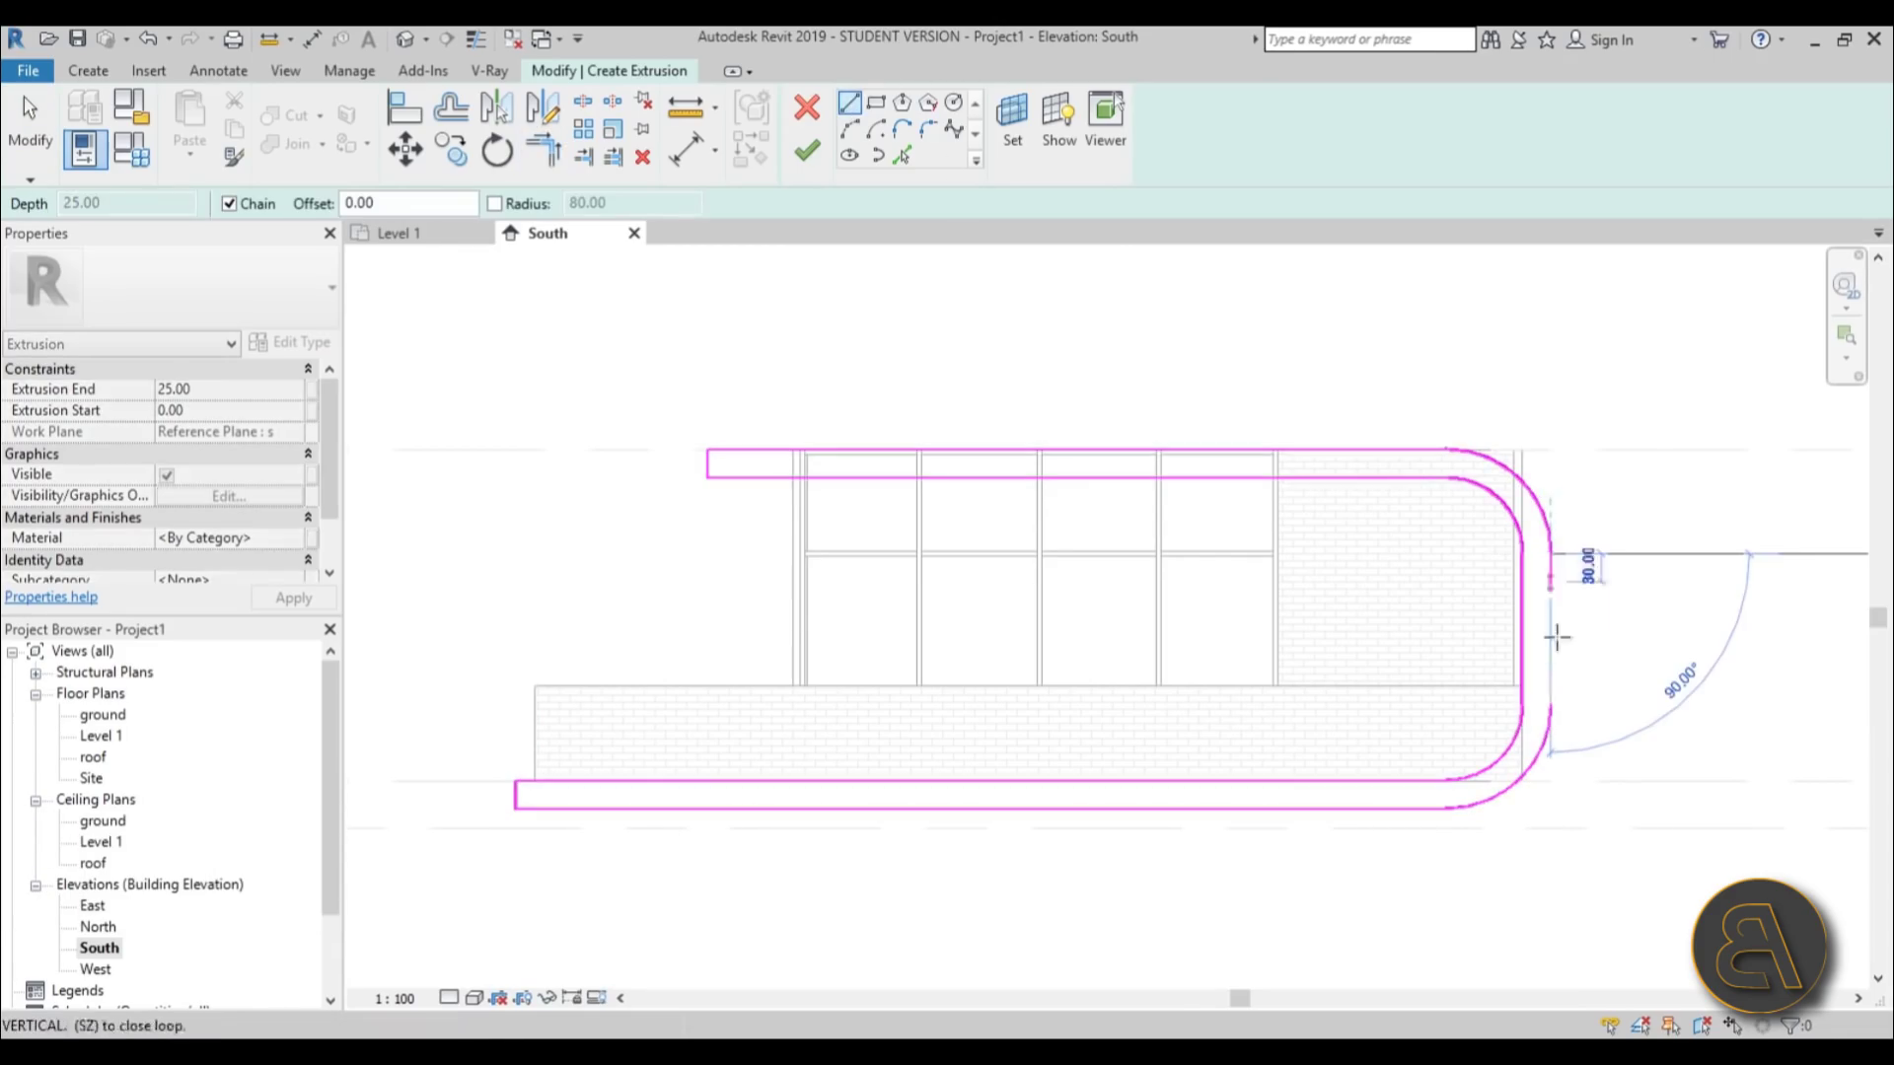
pyautogui.click(1550, 706)
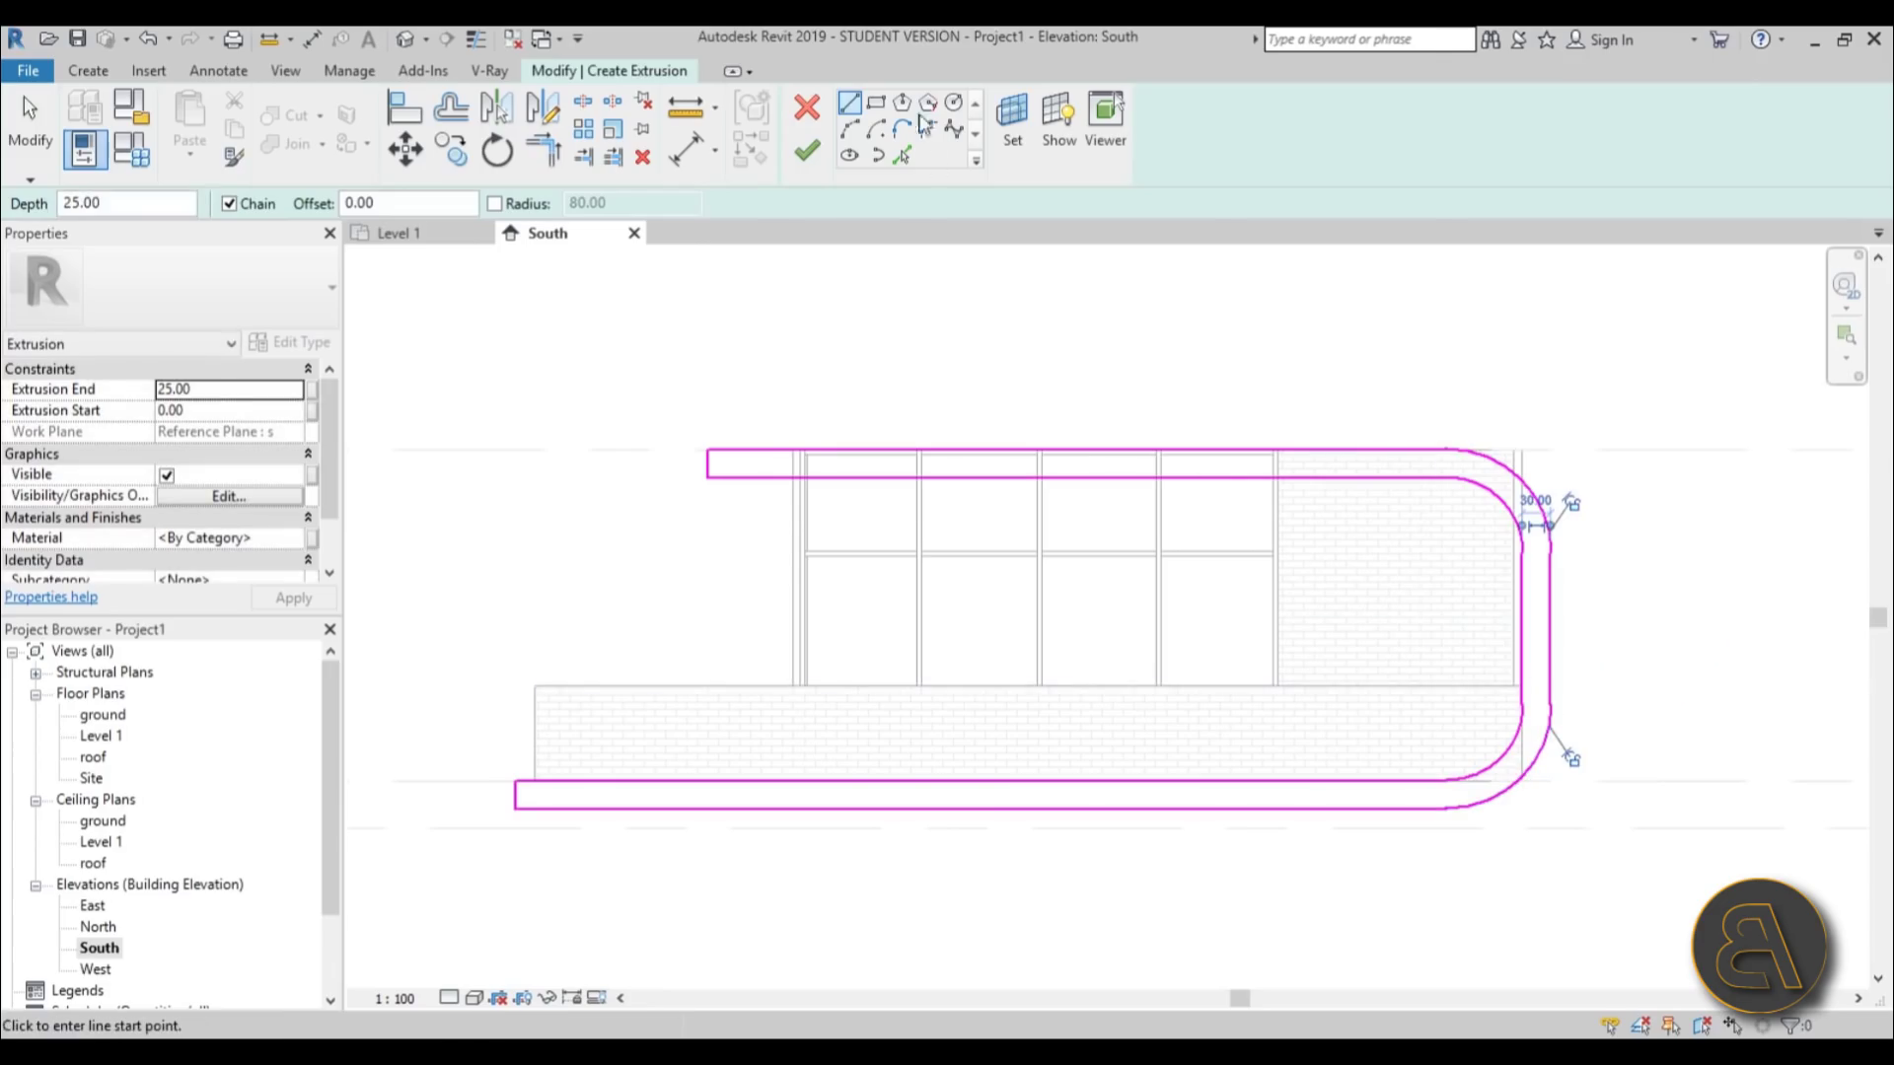
# - Finish the extrusion, then in the Level 1 plan stretch it to the plan's top edge
pyautogui.click(807, 155)
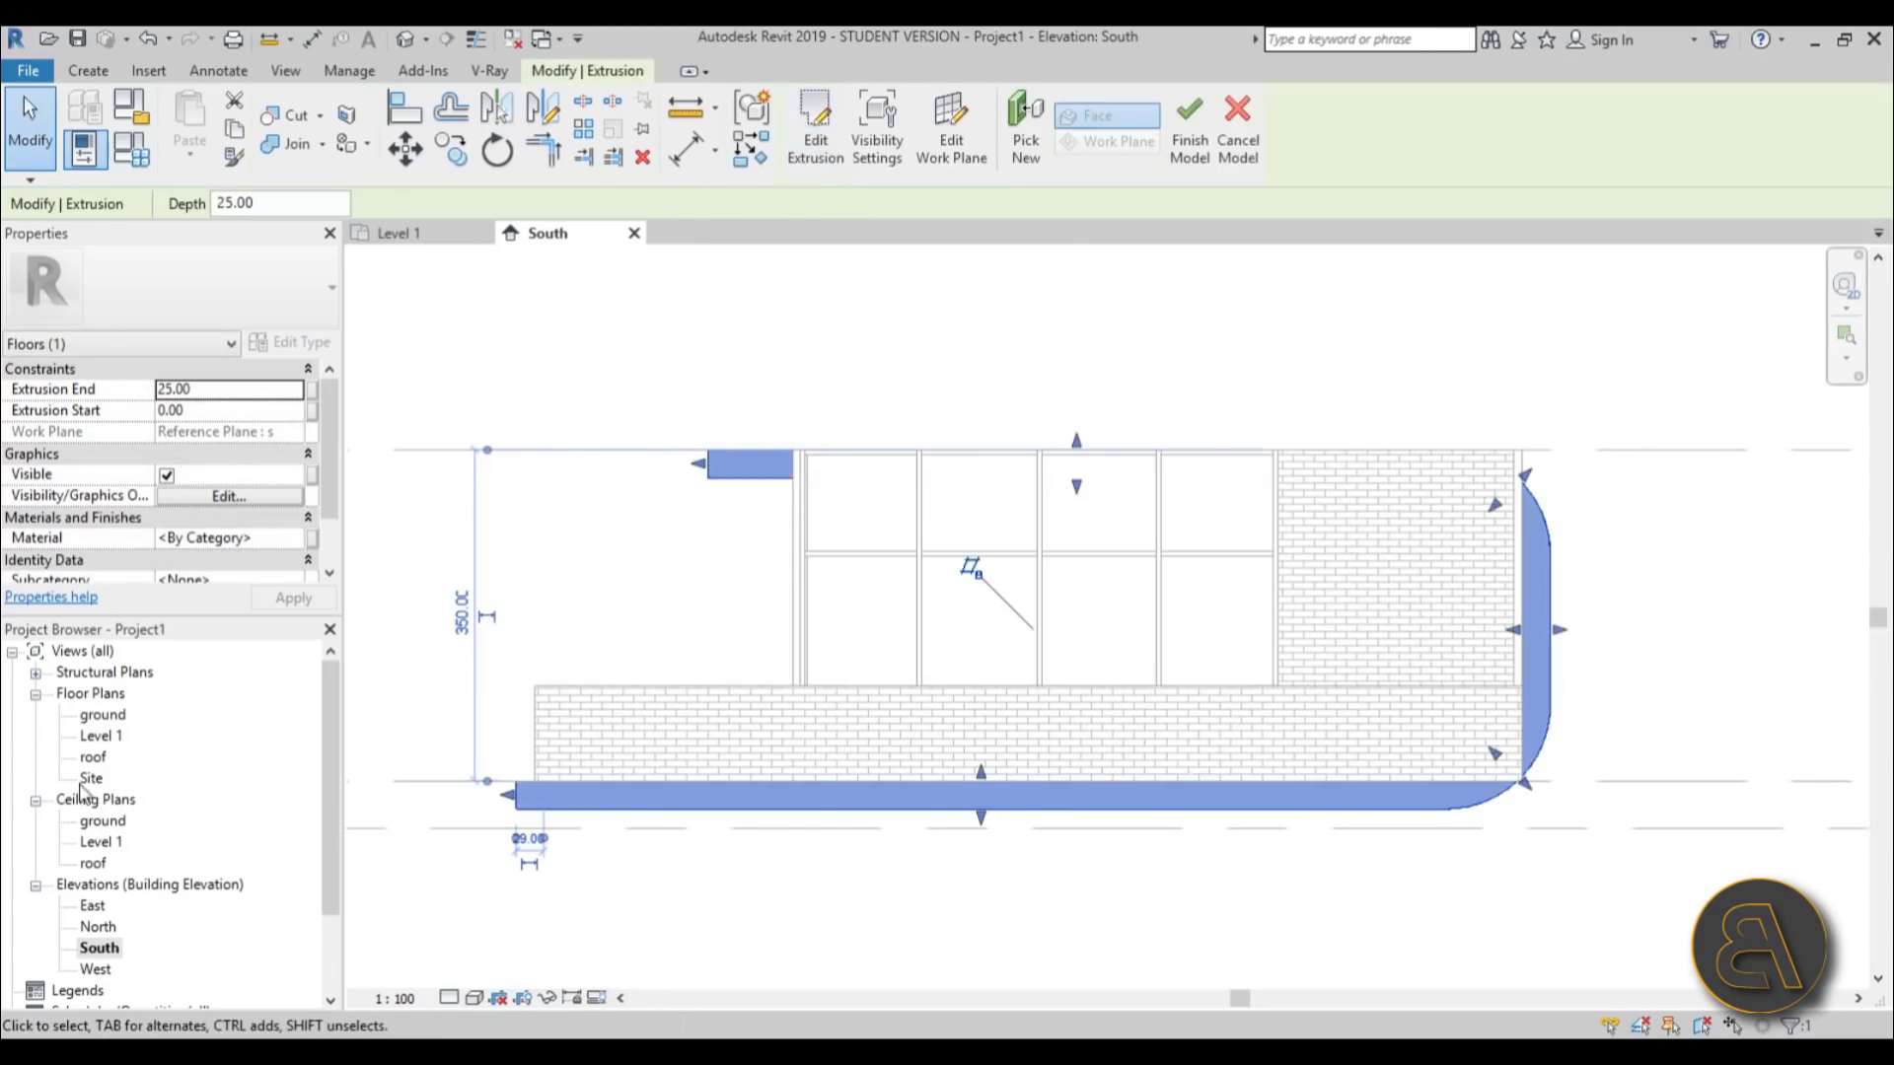
pyautogui.click(102, 714)
pyautogui.doubleClick(101, 736)
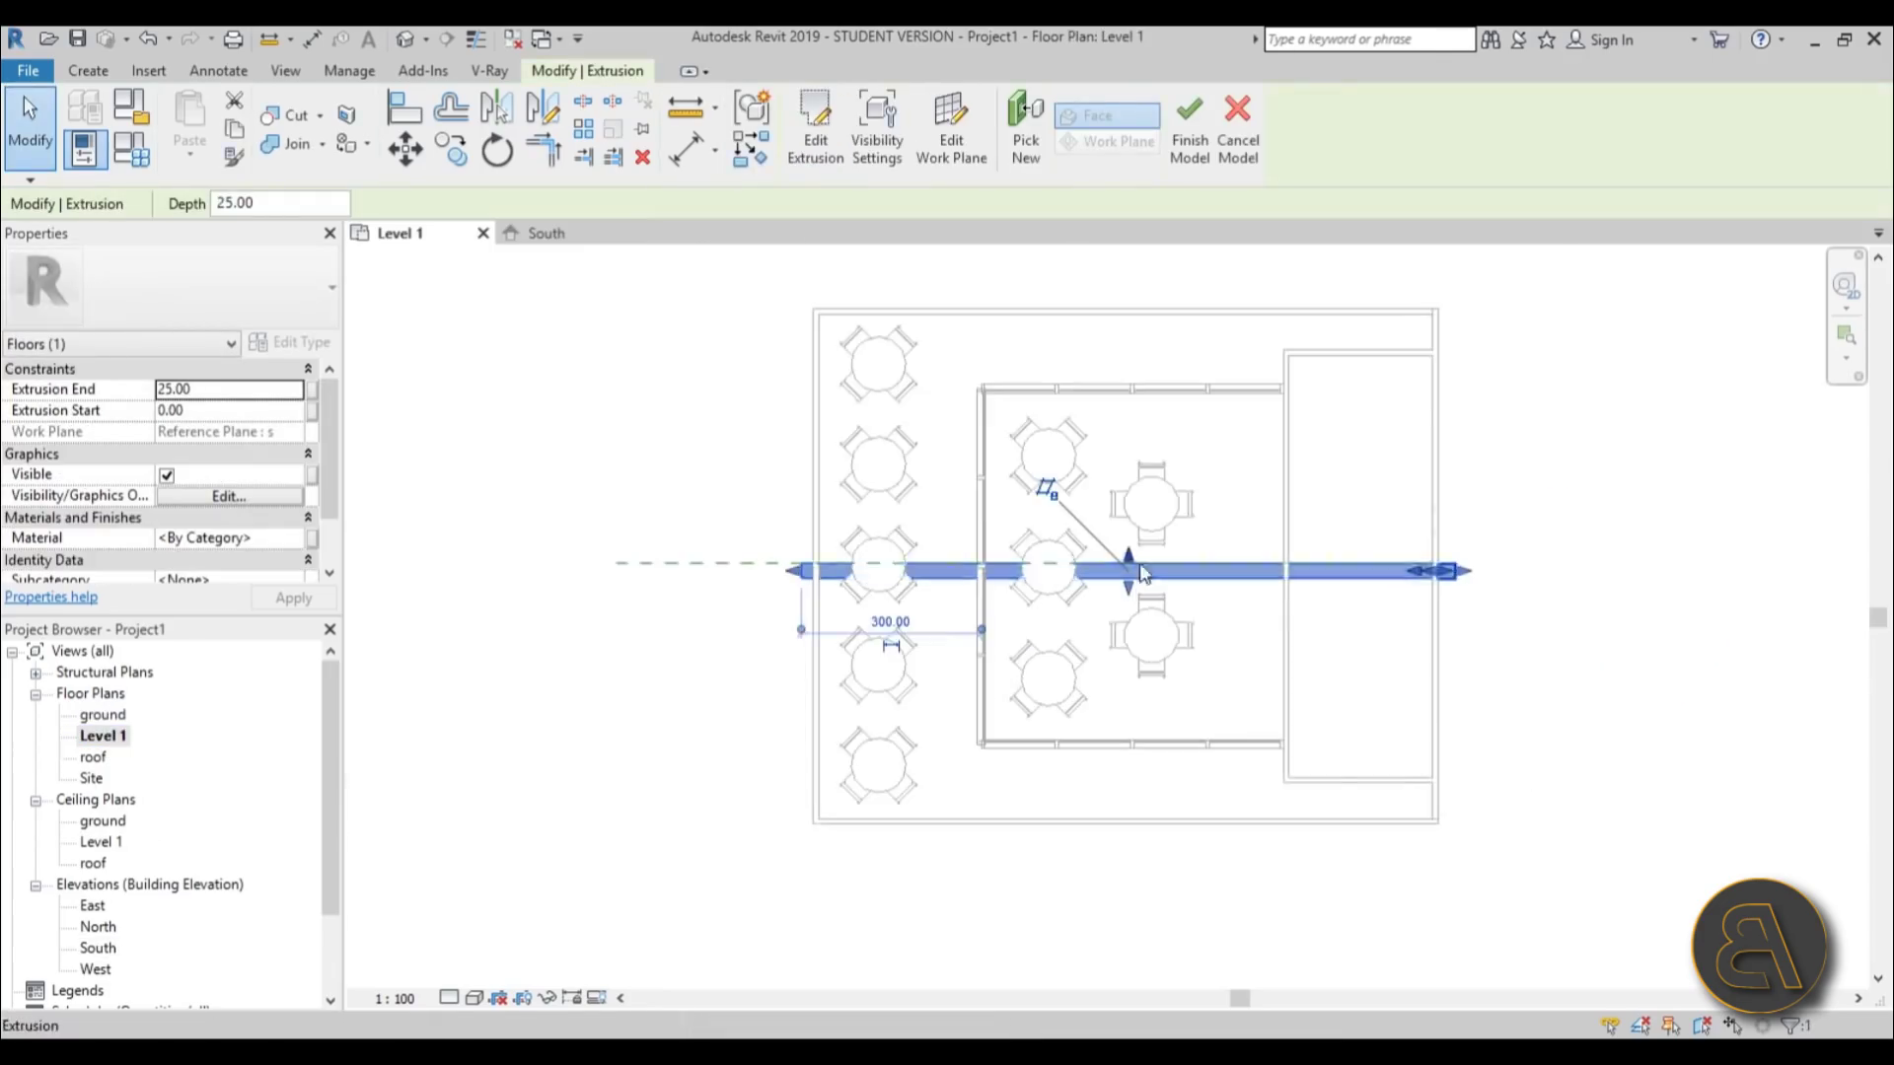
pyautogui.moveTo(1139, 570); pyautogui.dragTo(1115, 308)
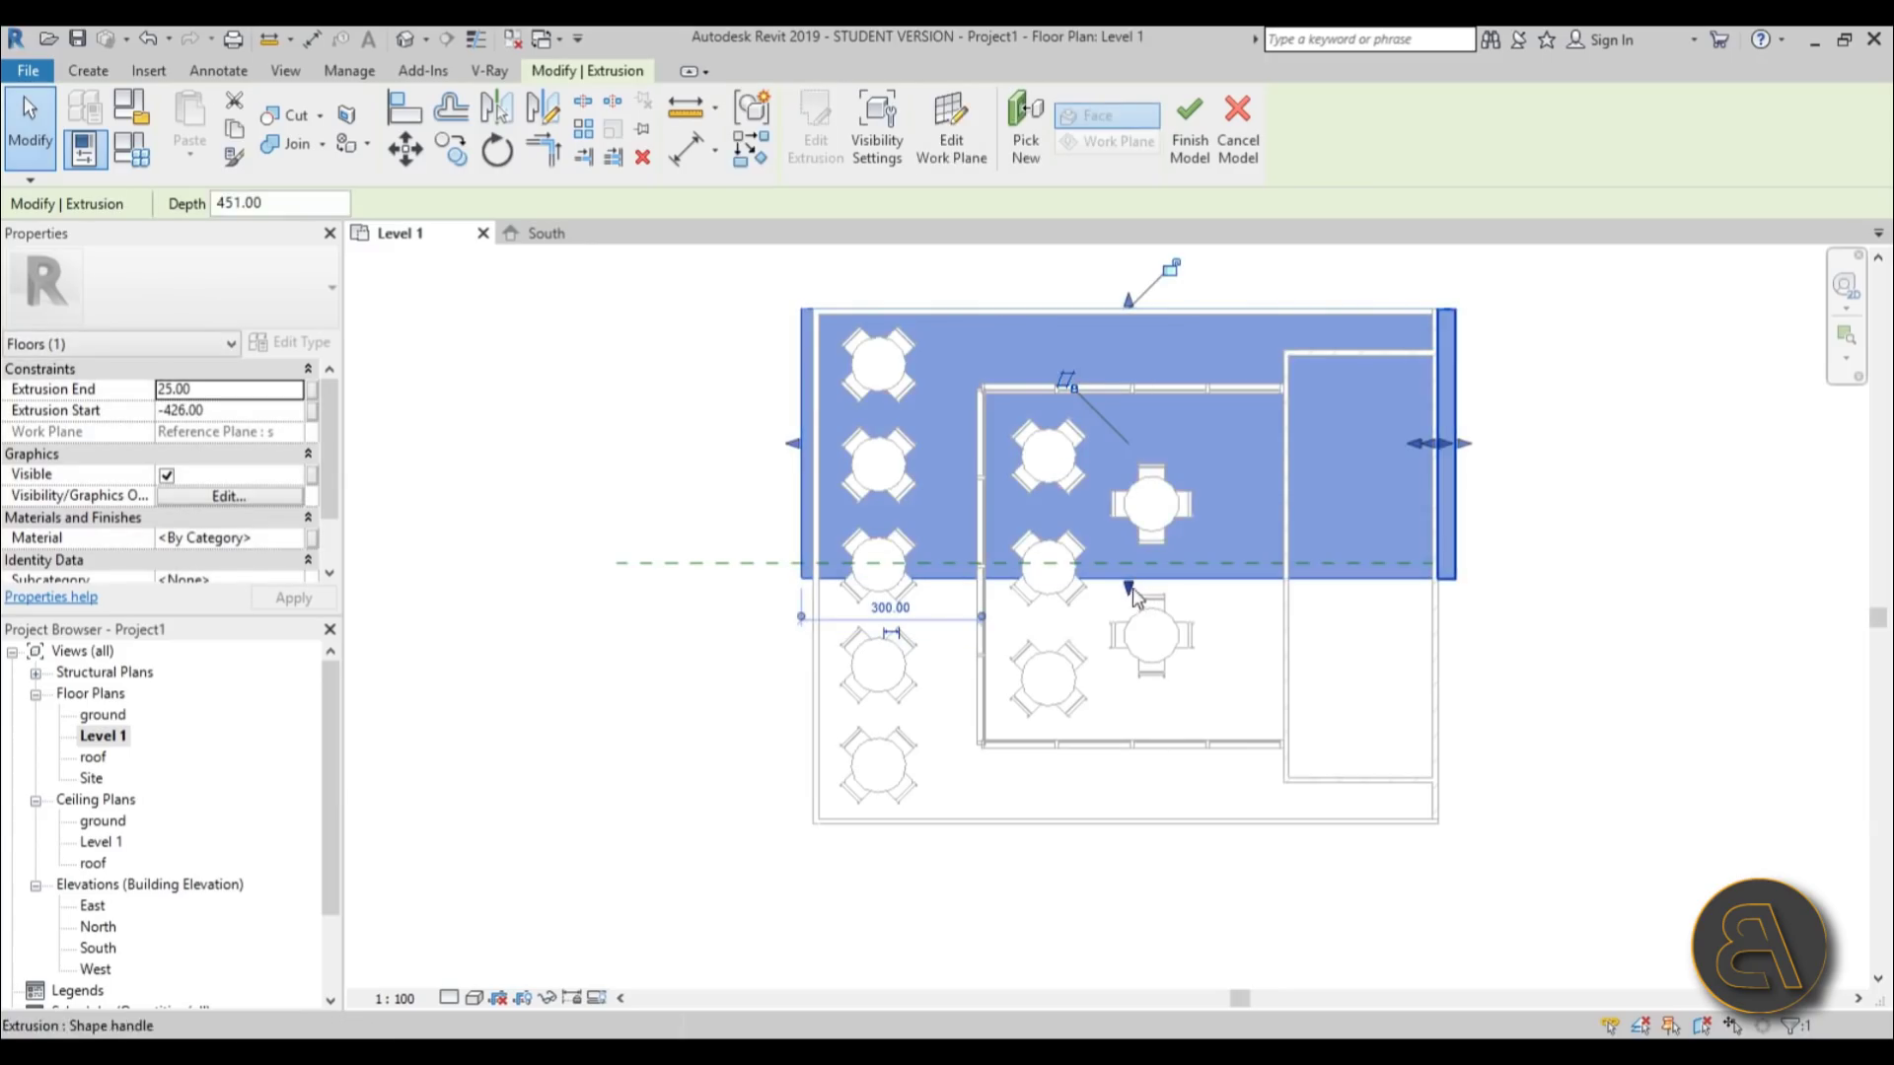
# - Stretch the extrusion to the plan's bottom edge, finish it, and edit the floor extrusion's Material
pyautogui.moveTo(1134, 596); pyautogui.dragTo(1124, 830)
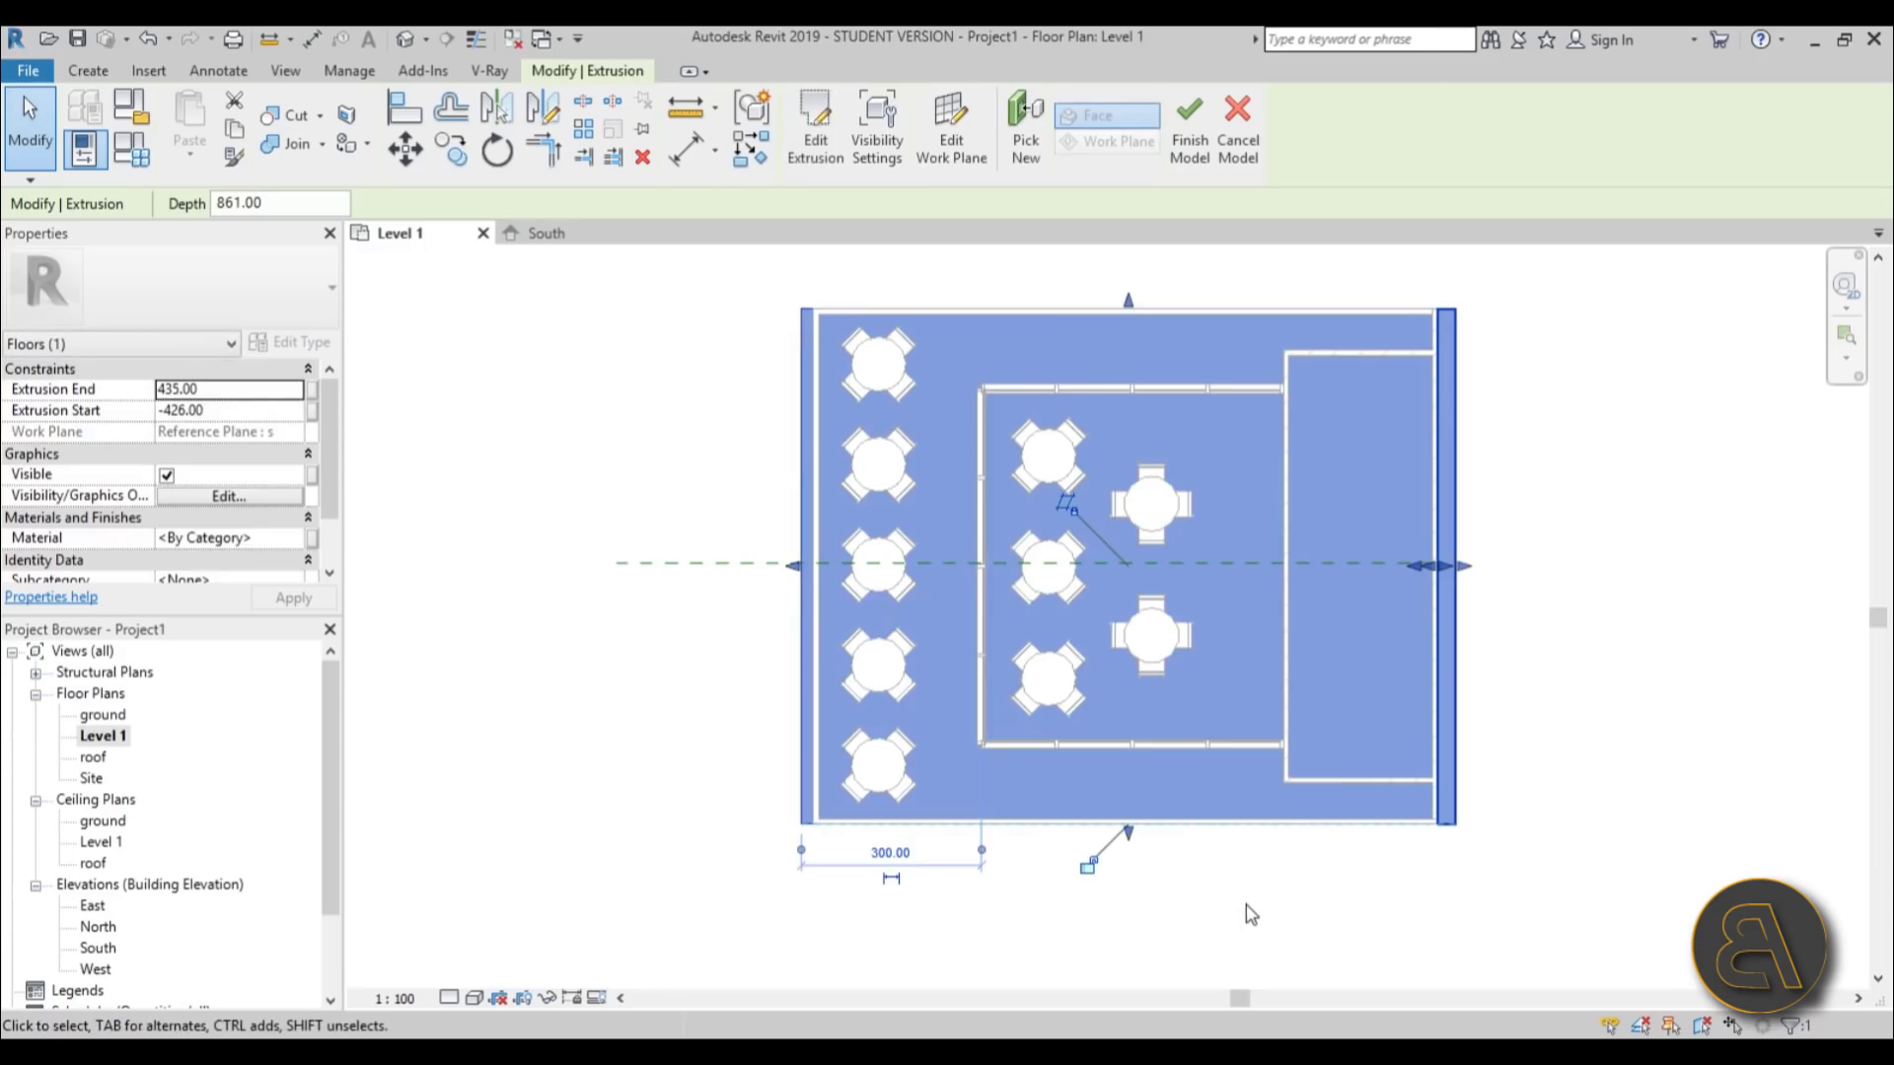
pyautogui.click(1190, 138)
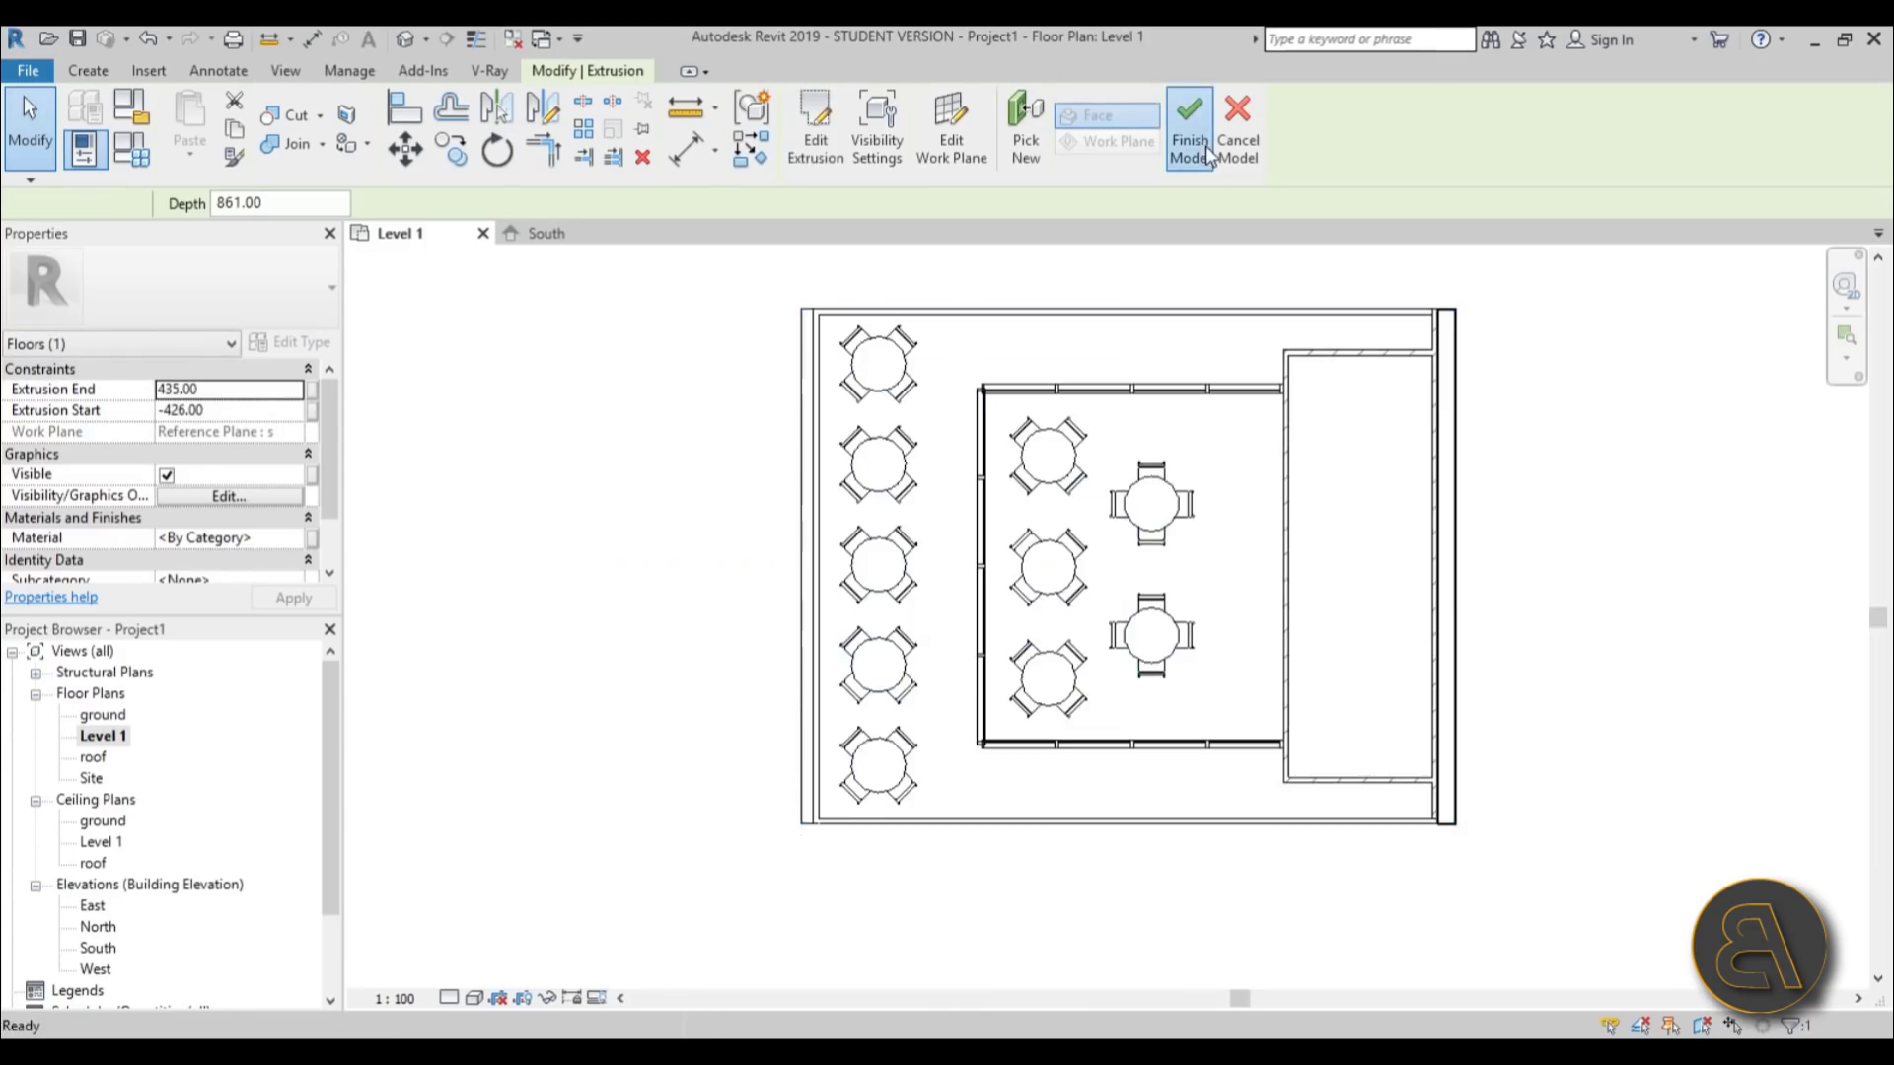
pyautogui.click(800, 381)
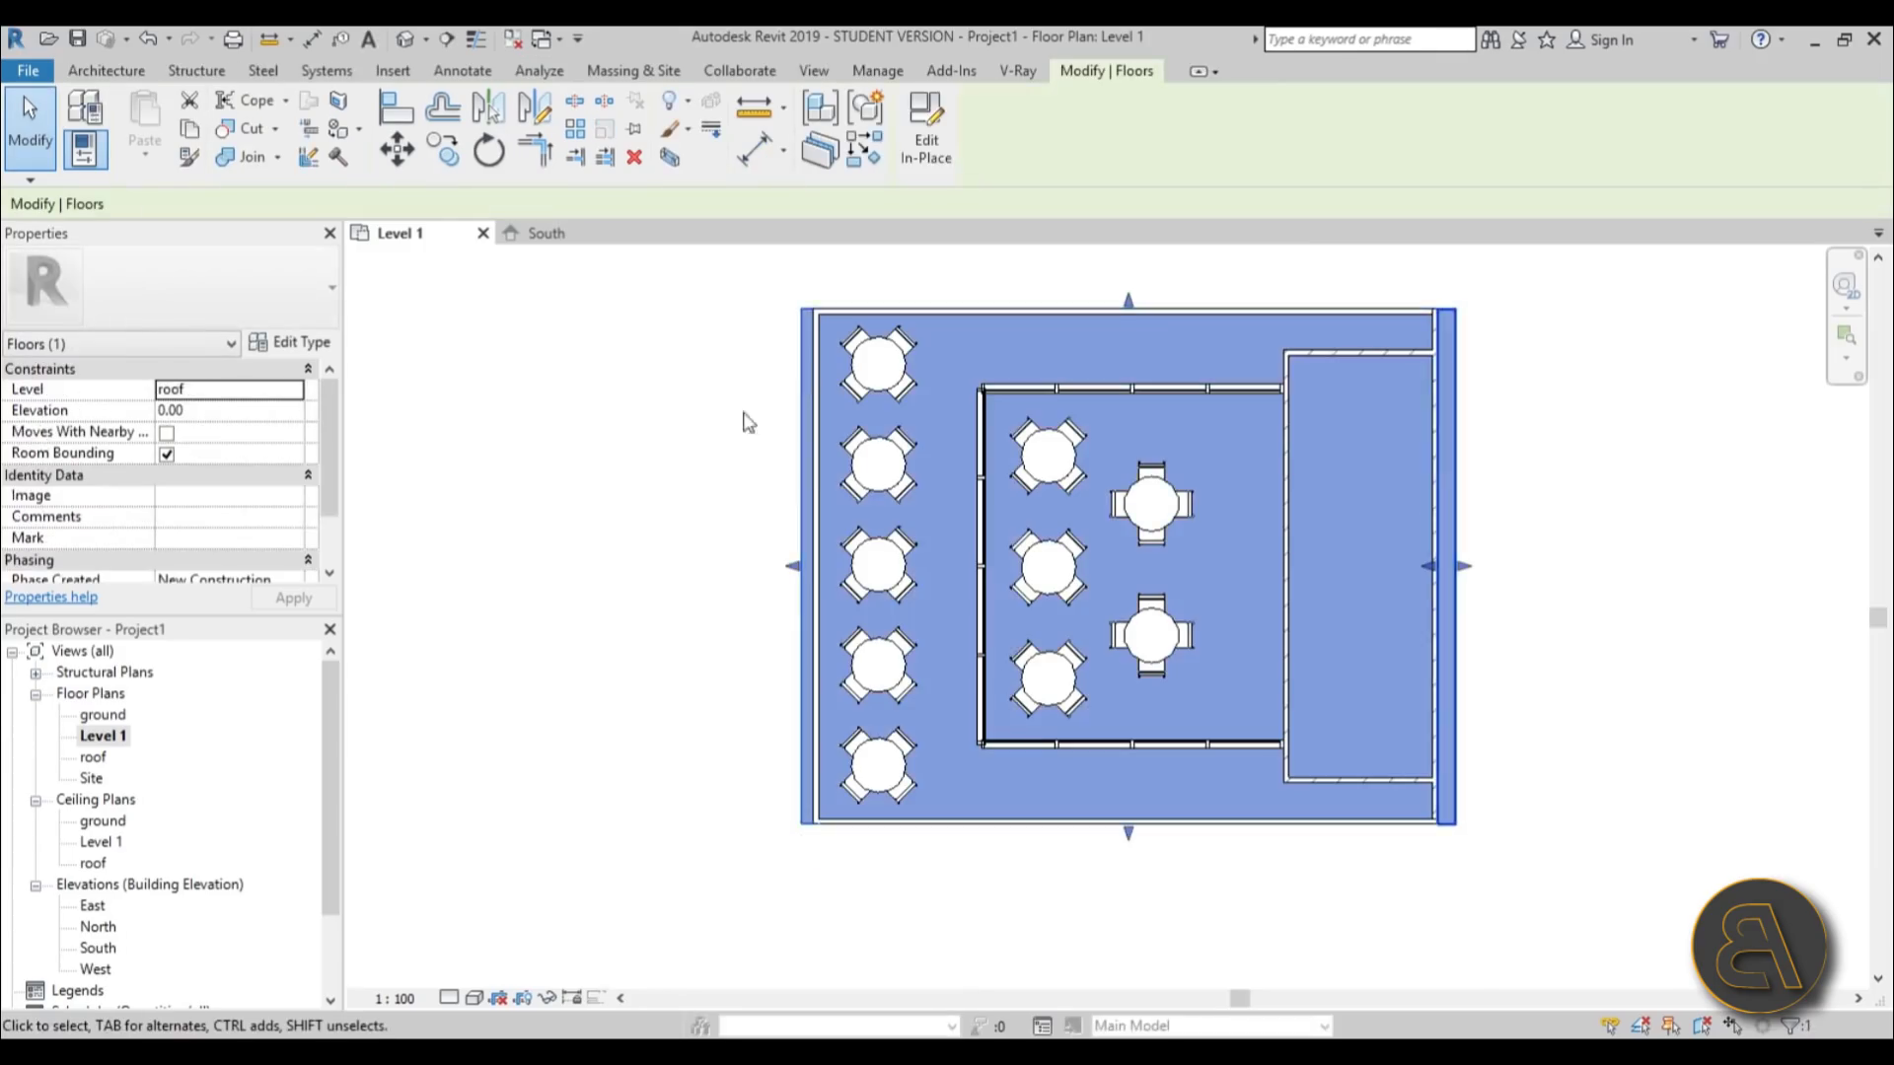
pyautogui.click(924, 166)
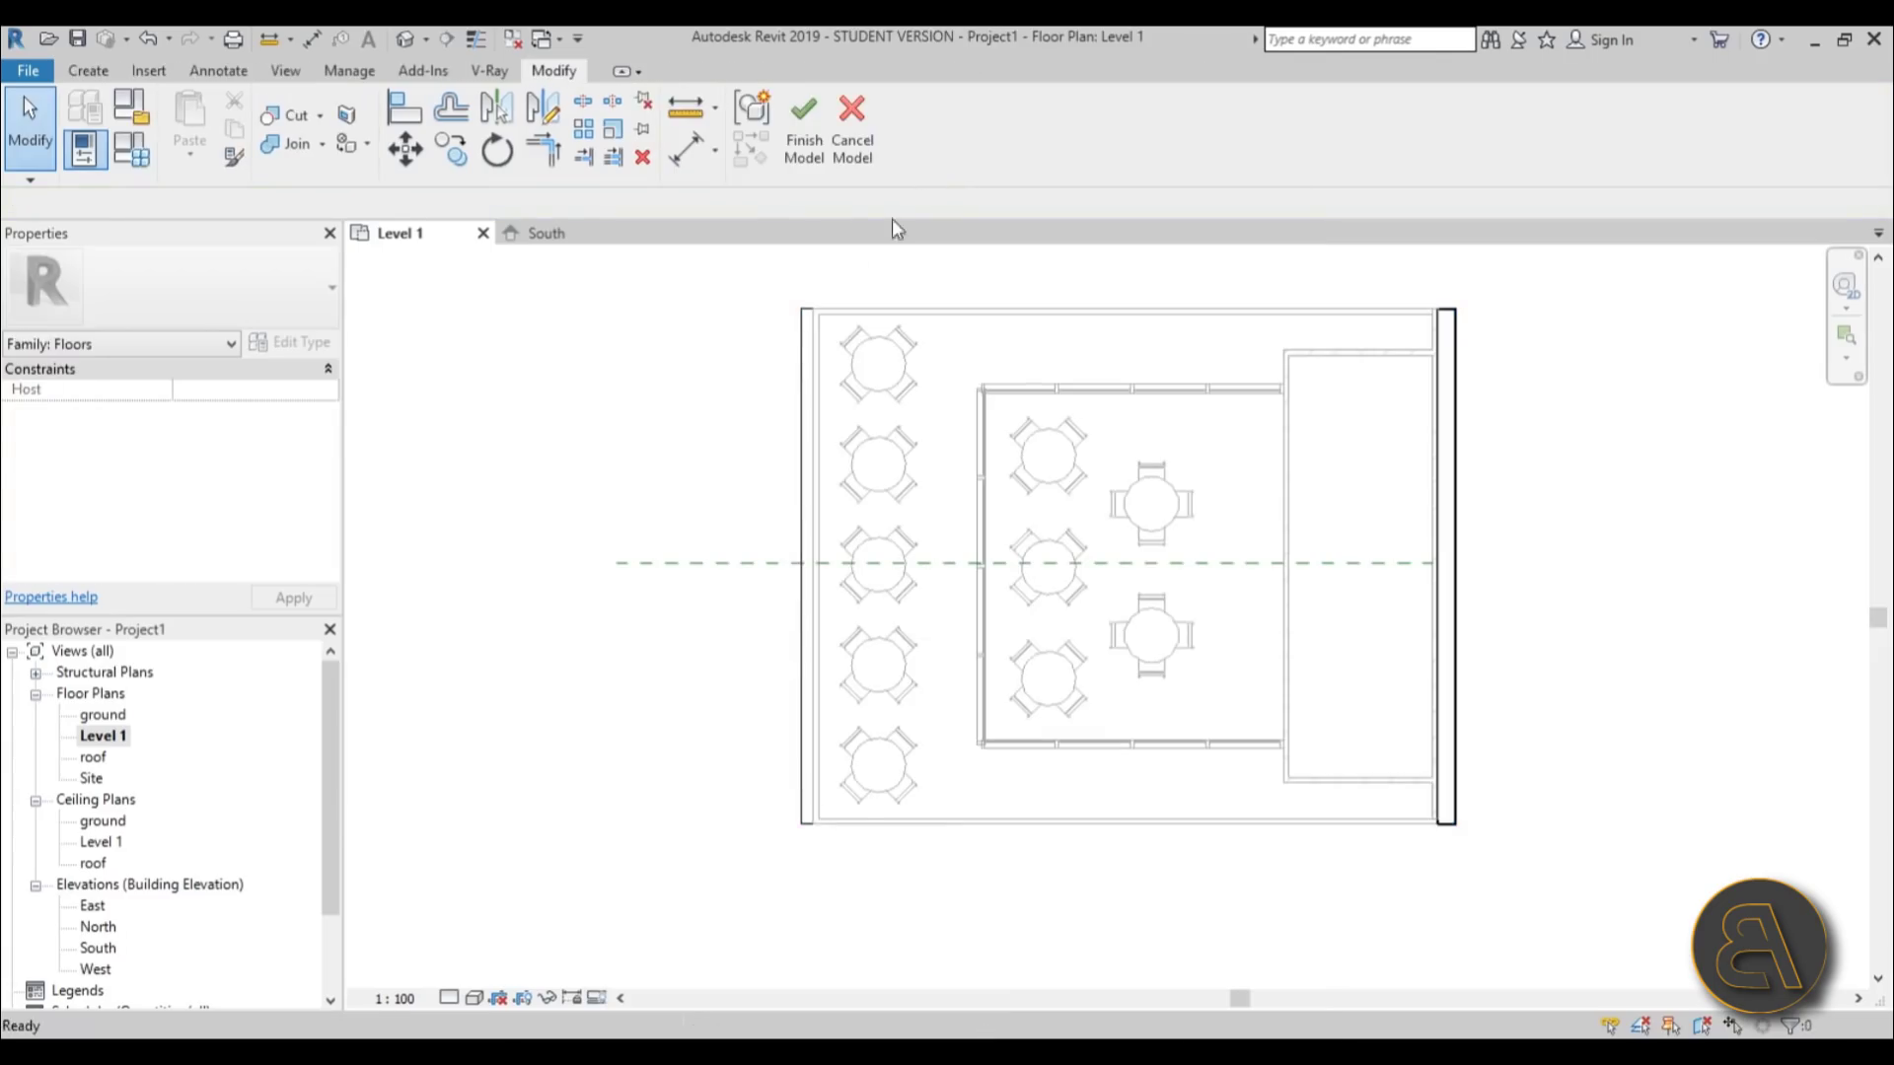
pyautogui.click(801, 359)
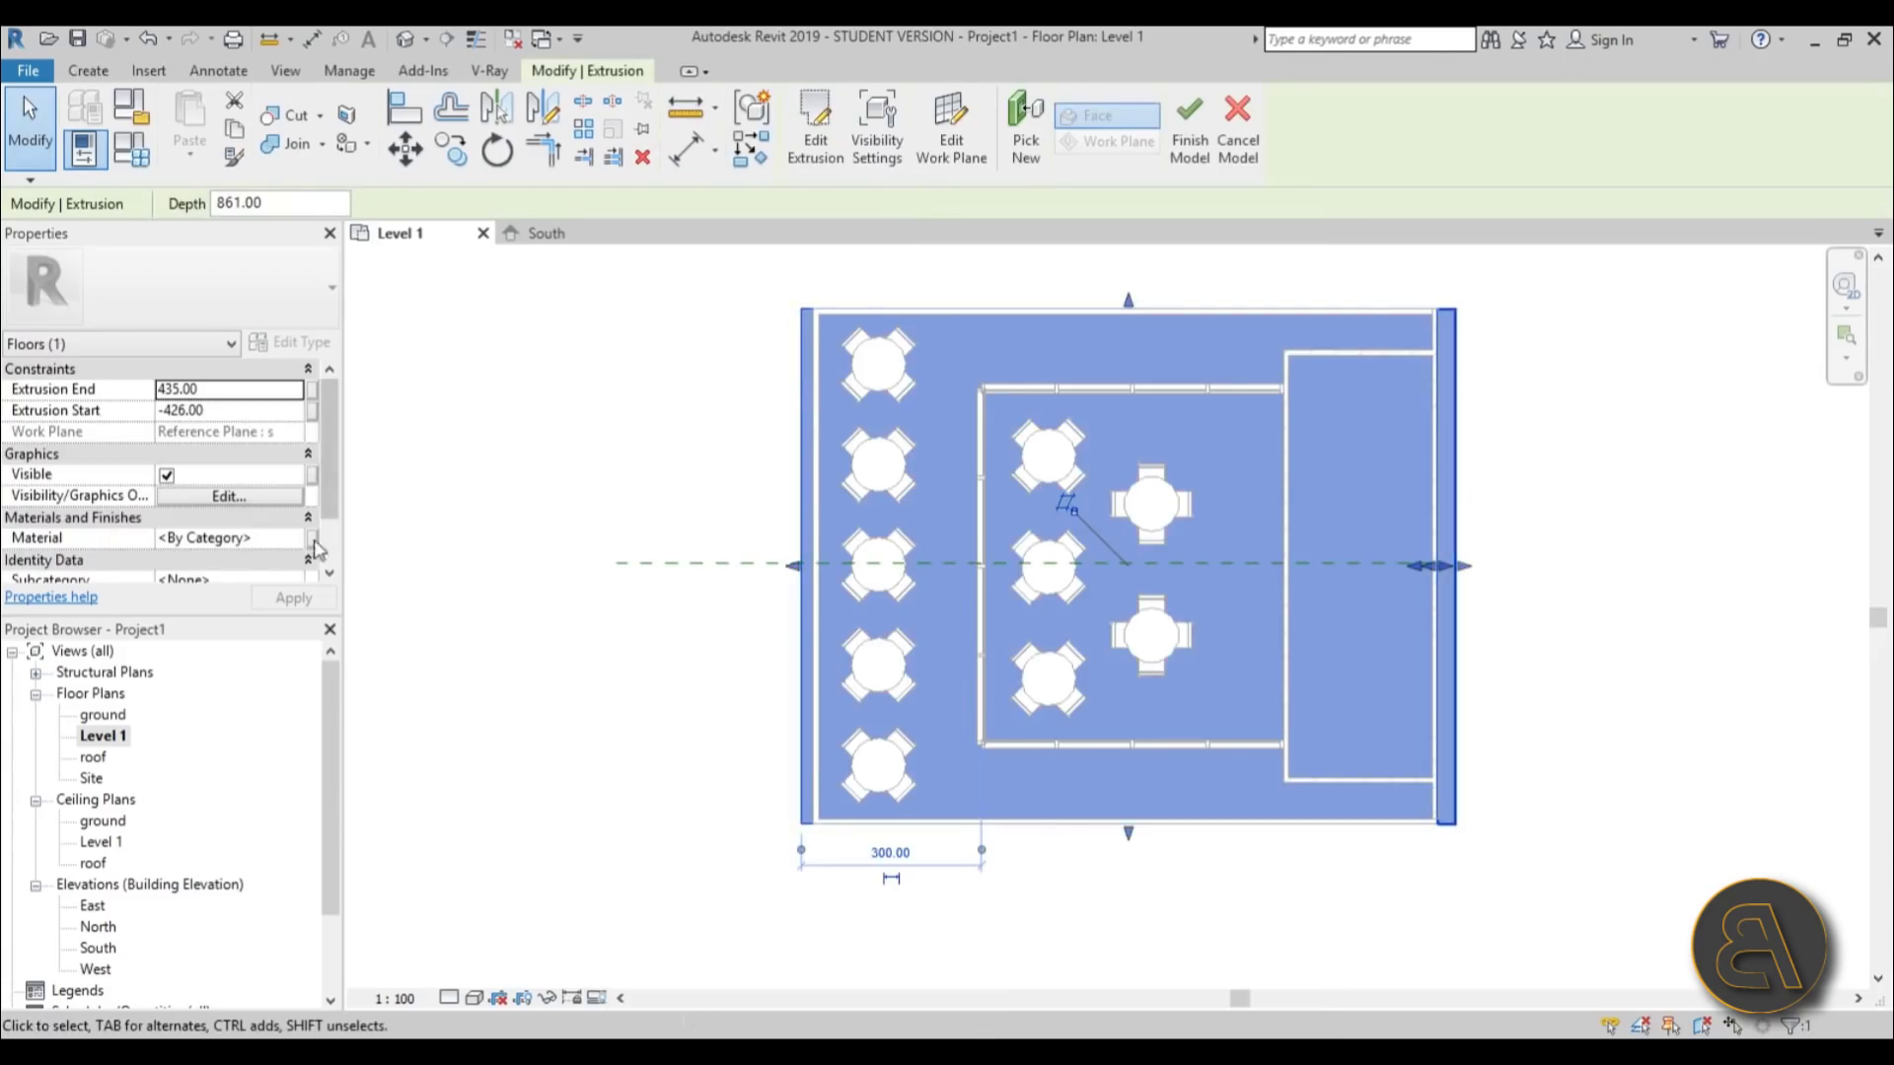
pyautogui.click(289, 539)
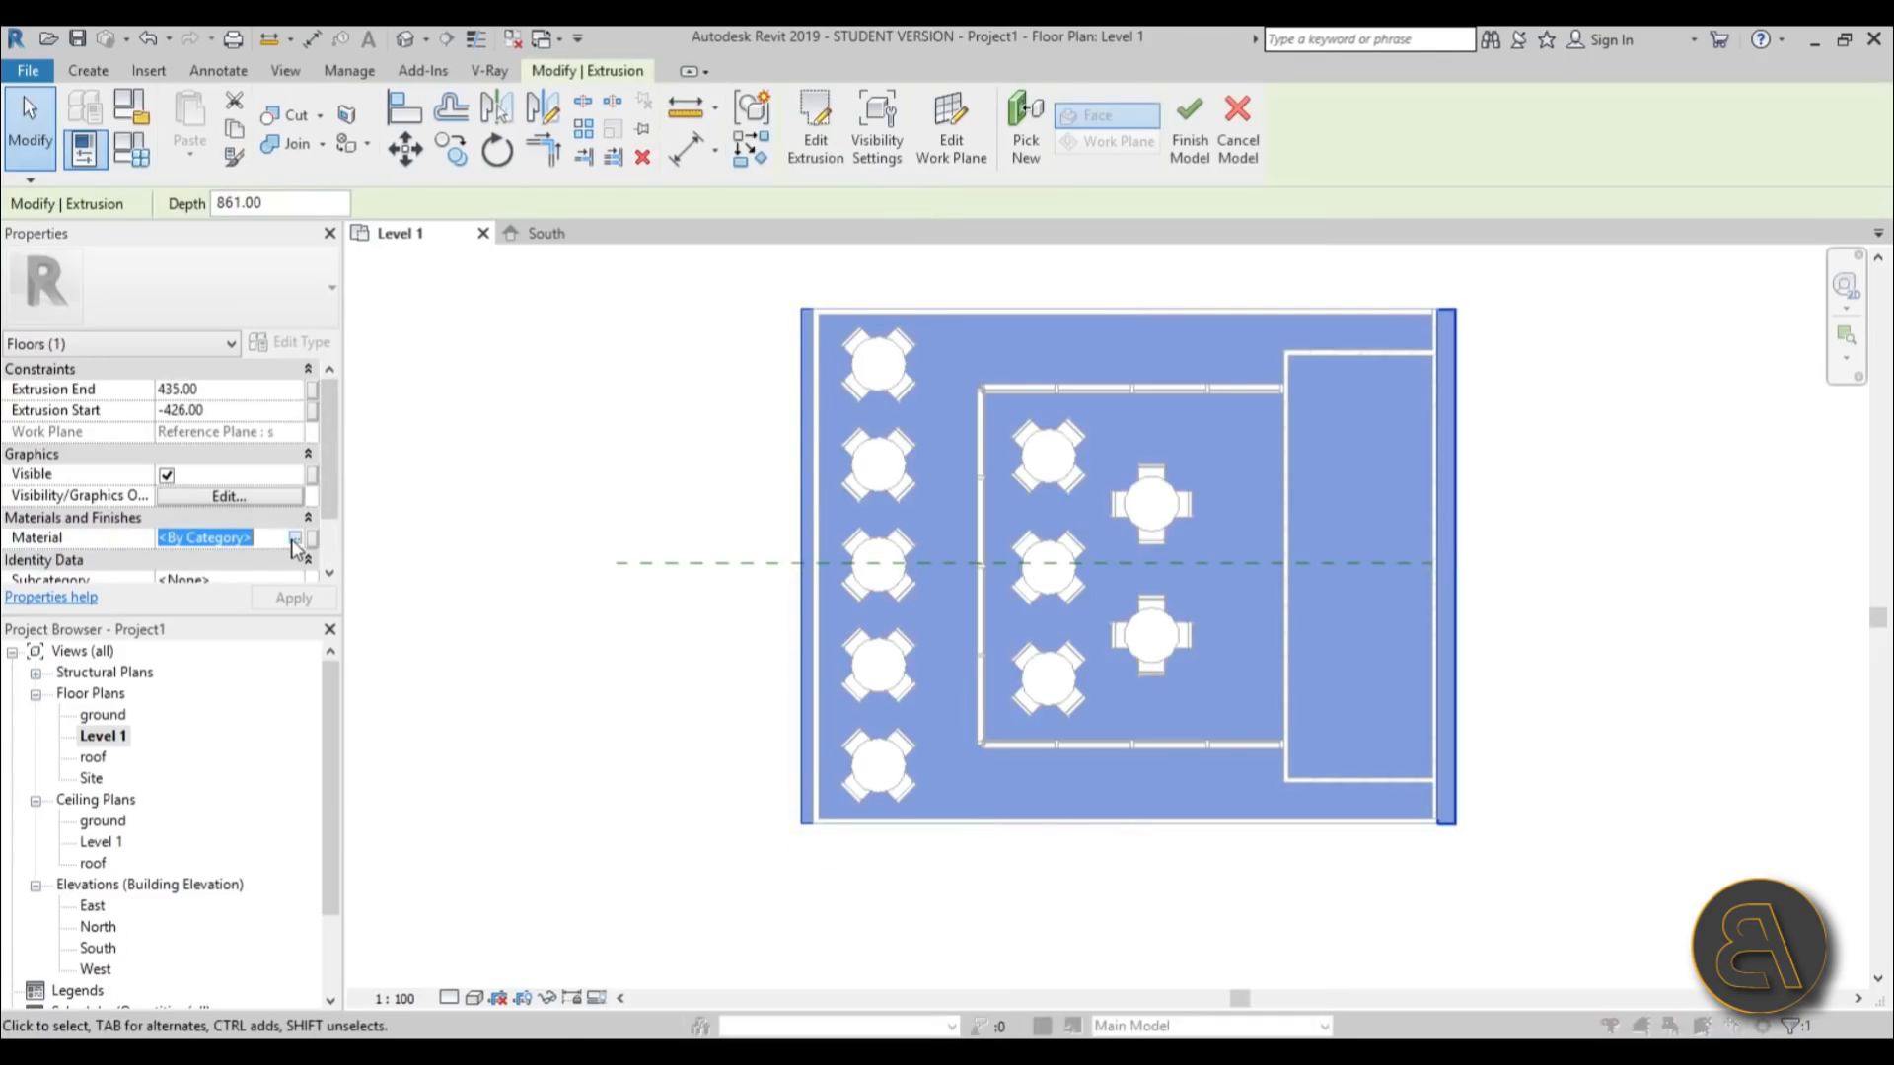
# - Search 'green', assign Plastic, Gray, and darken its appearance colour to RGB 14 58 14
pyautogui.click(291, 534)
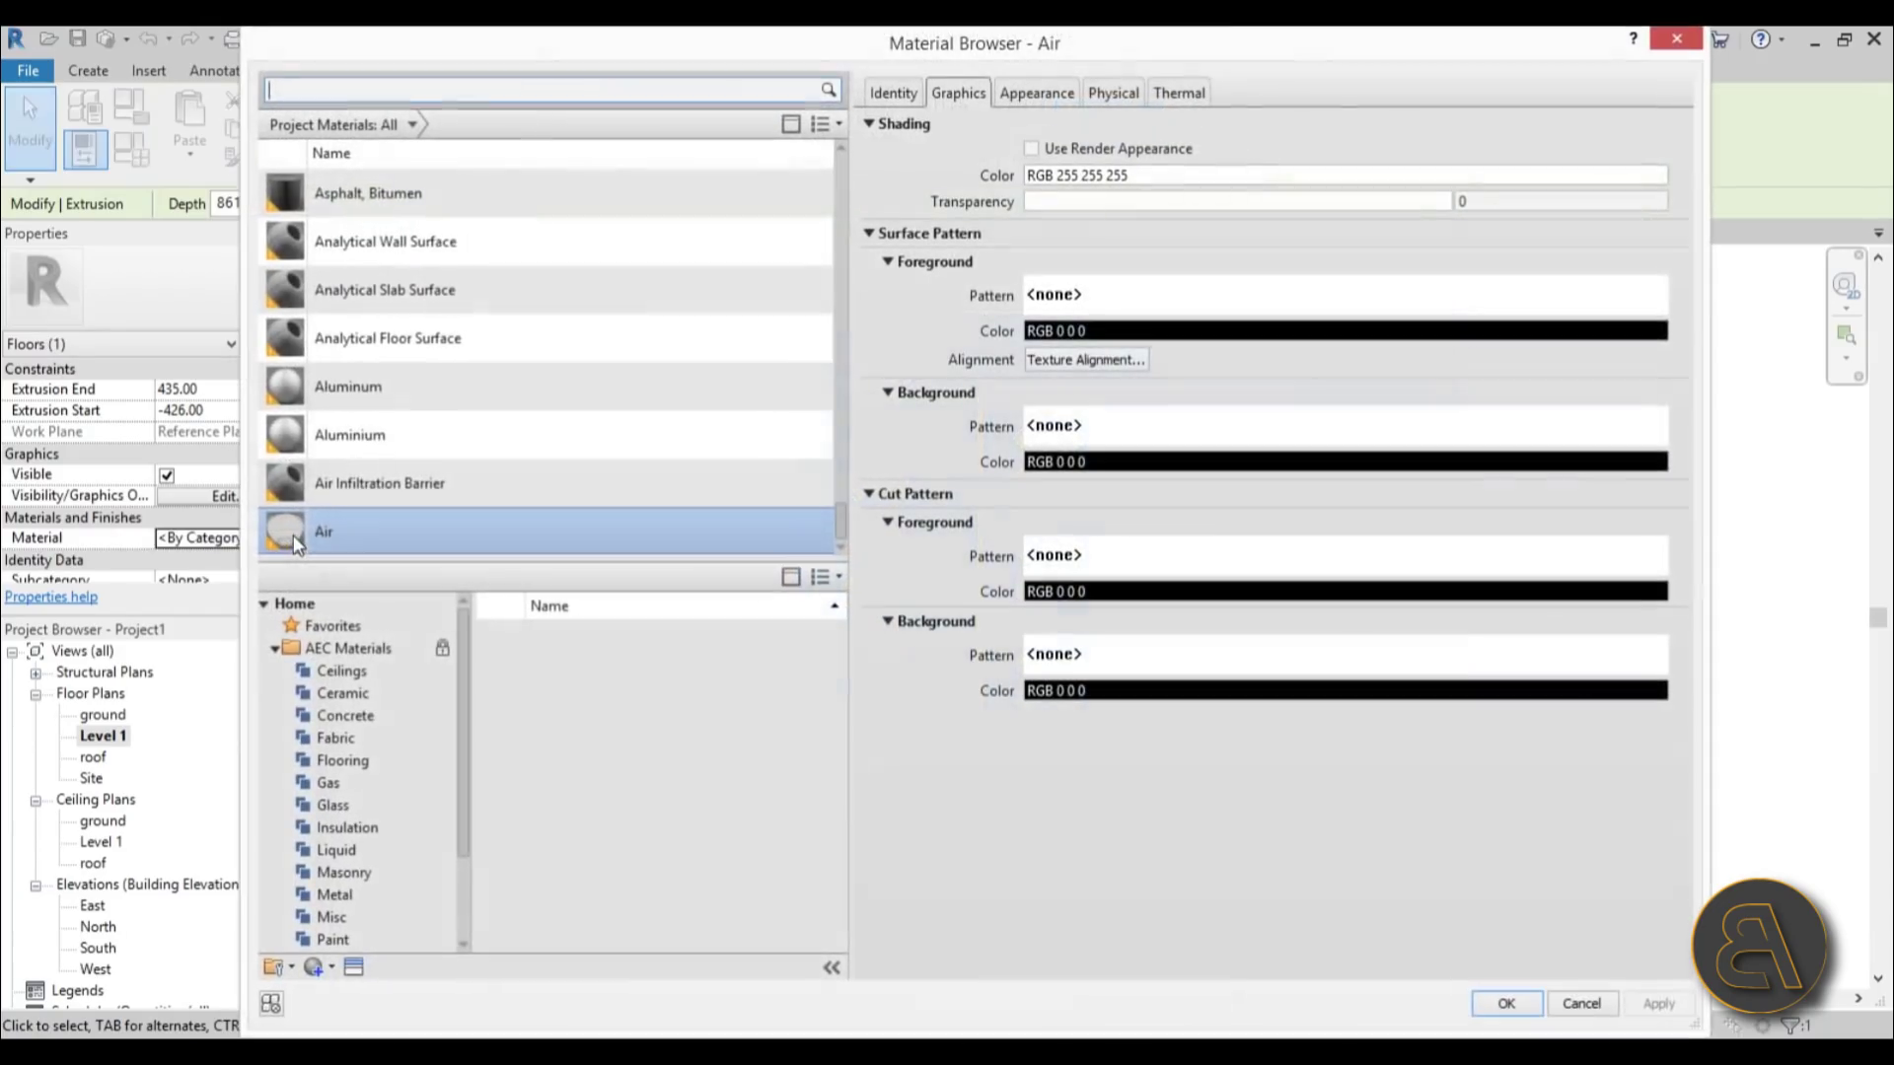
pyautogui.click(471, 90)
pyautogui.write('gr')
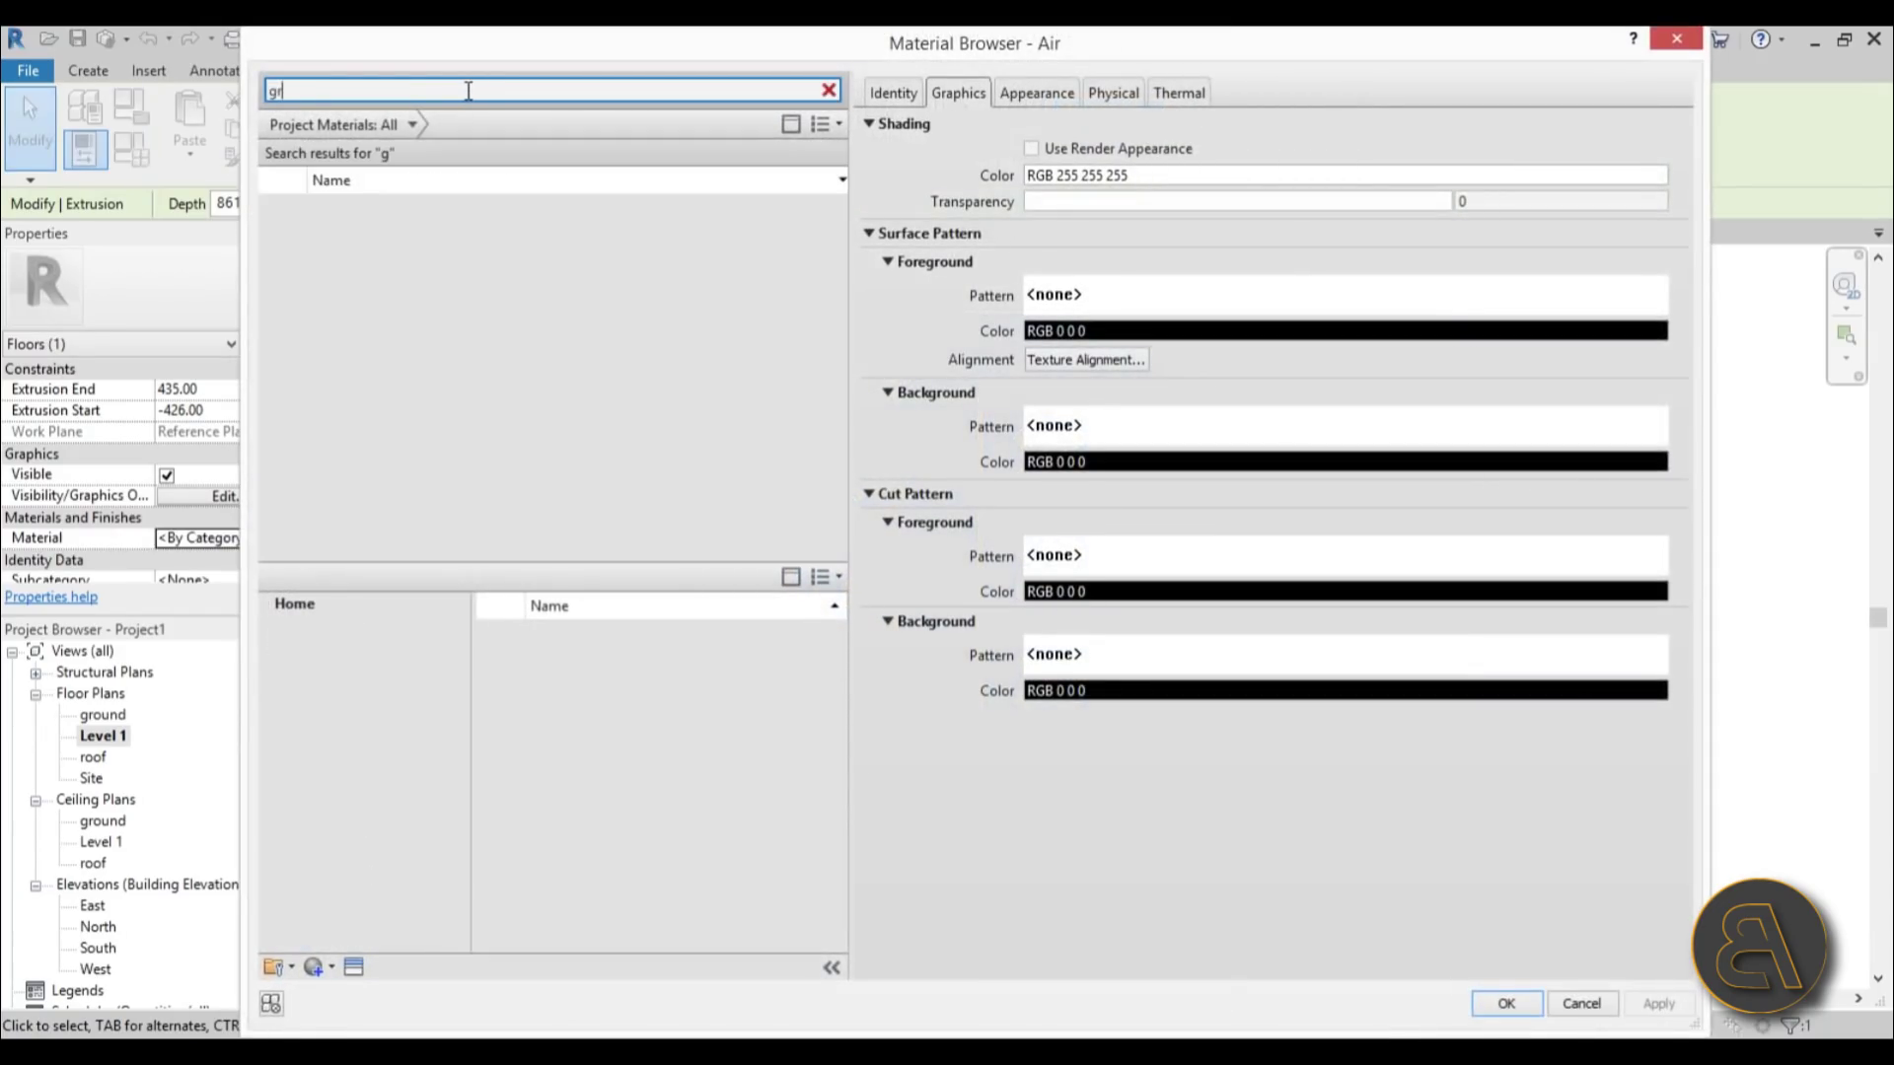
pyautogui.write('een')
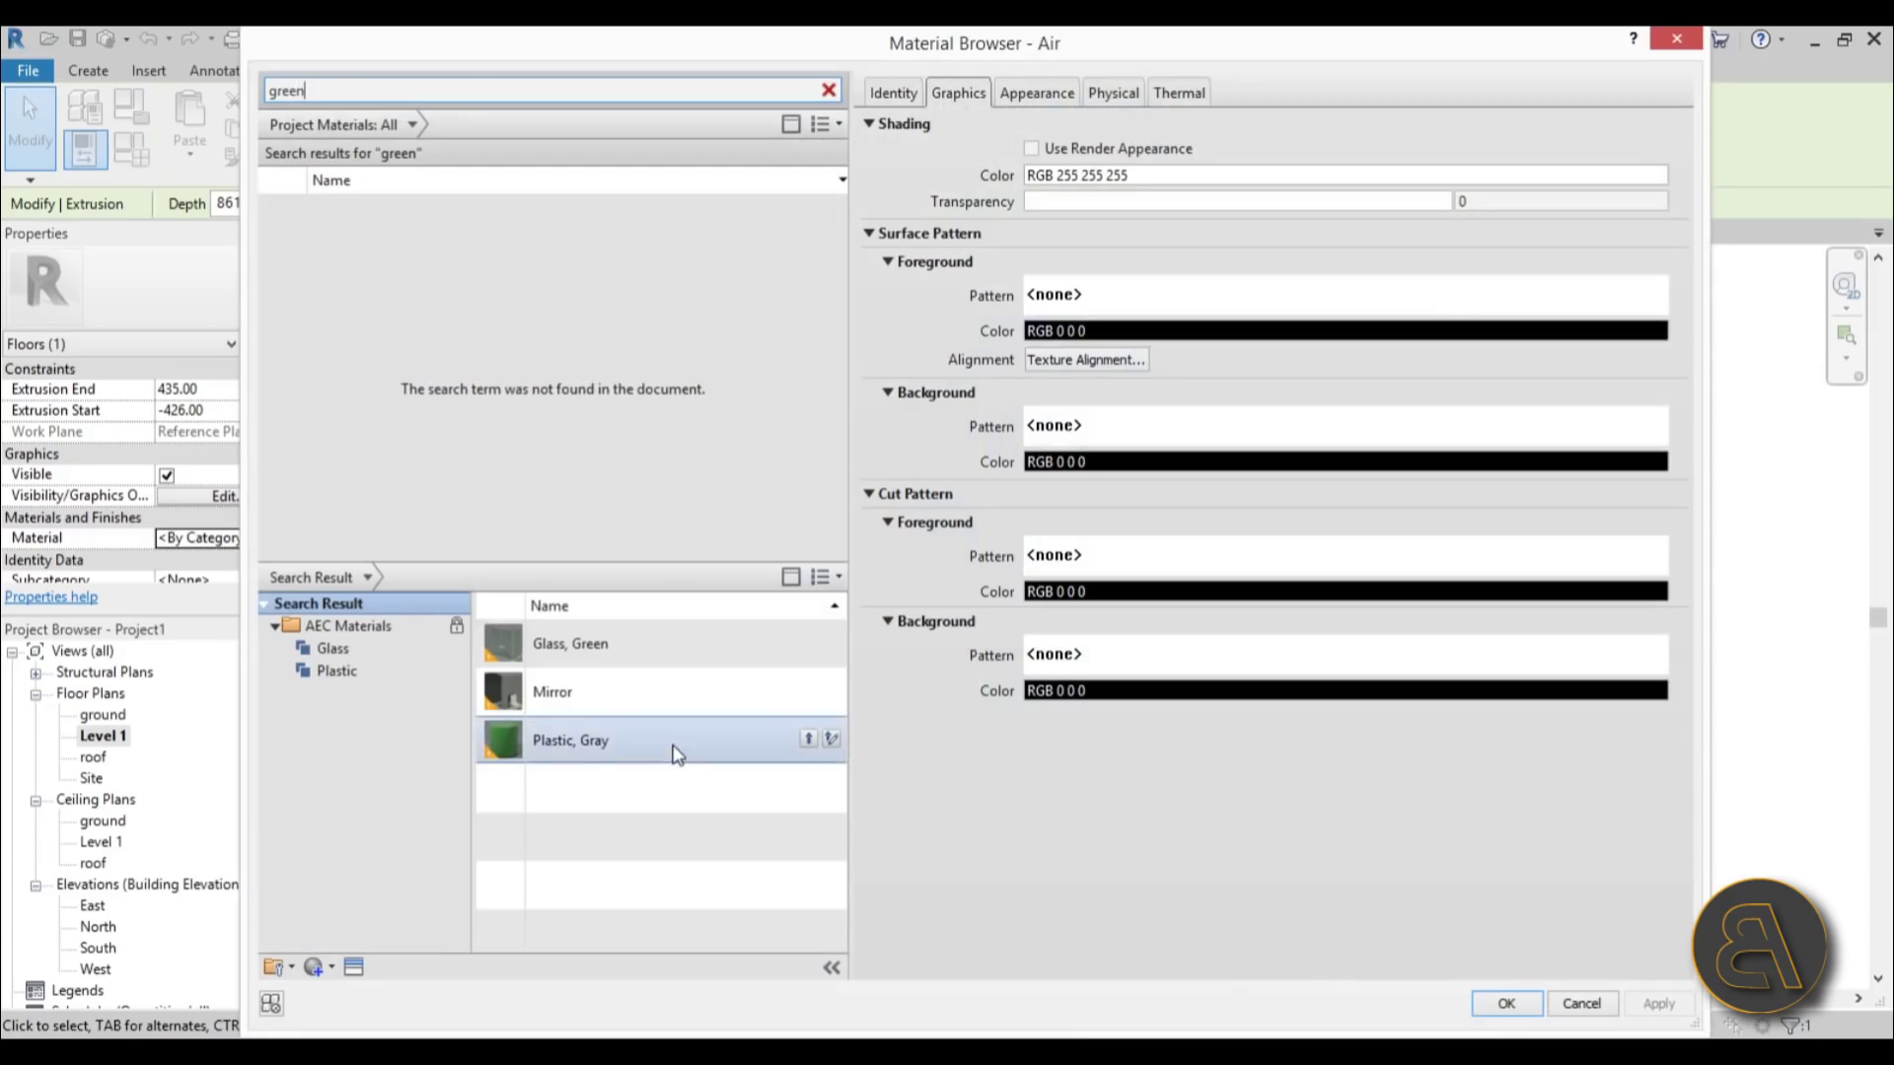
pyautogui.click(806, 739)
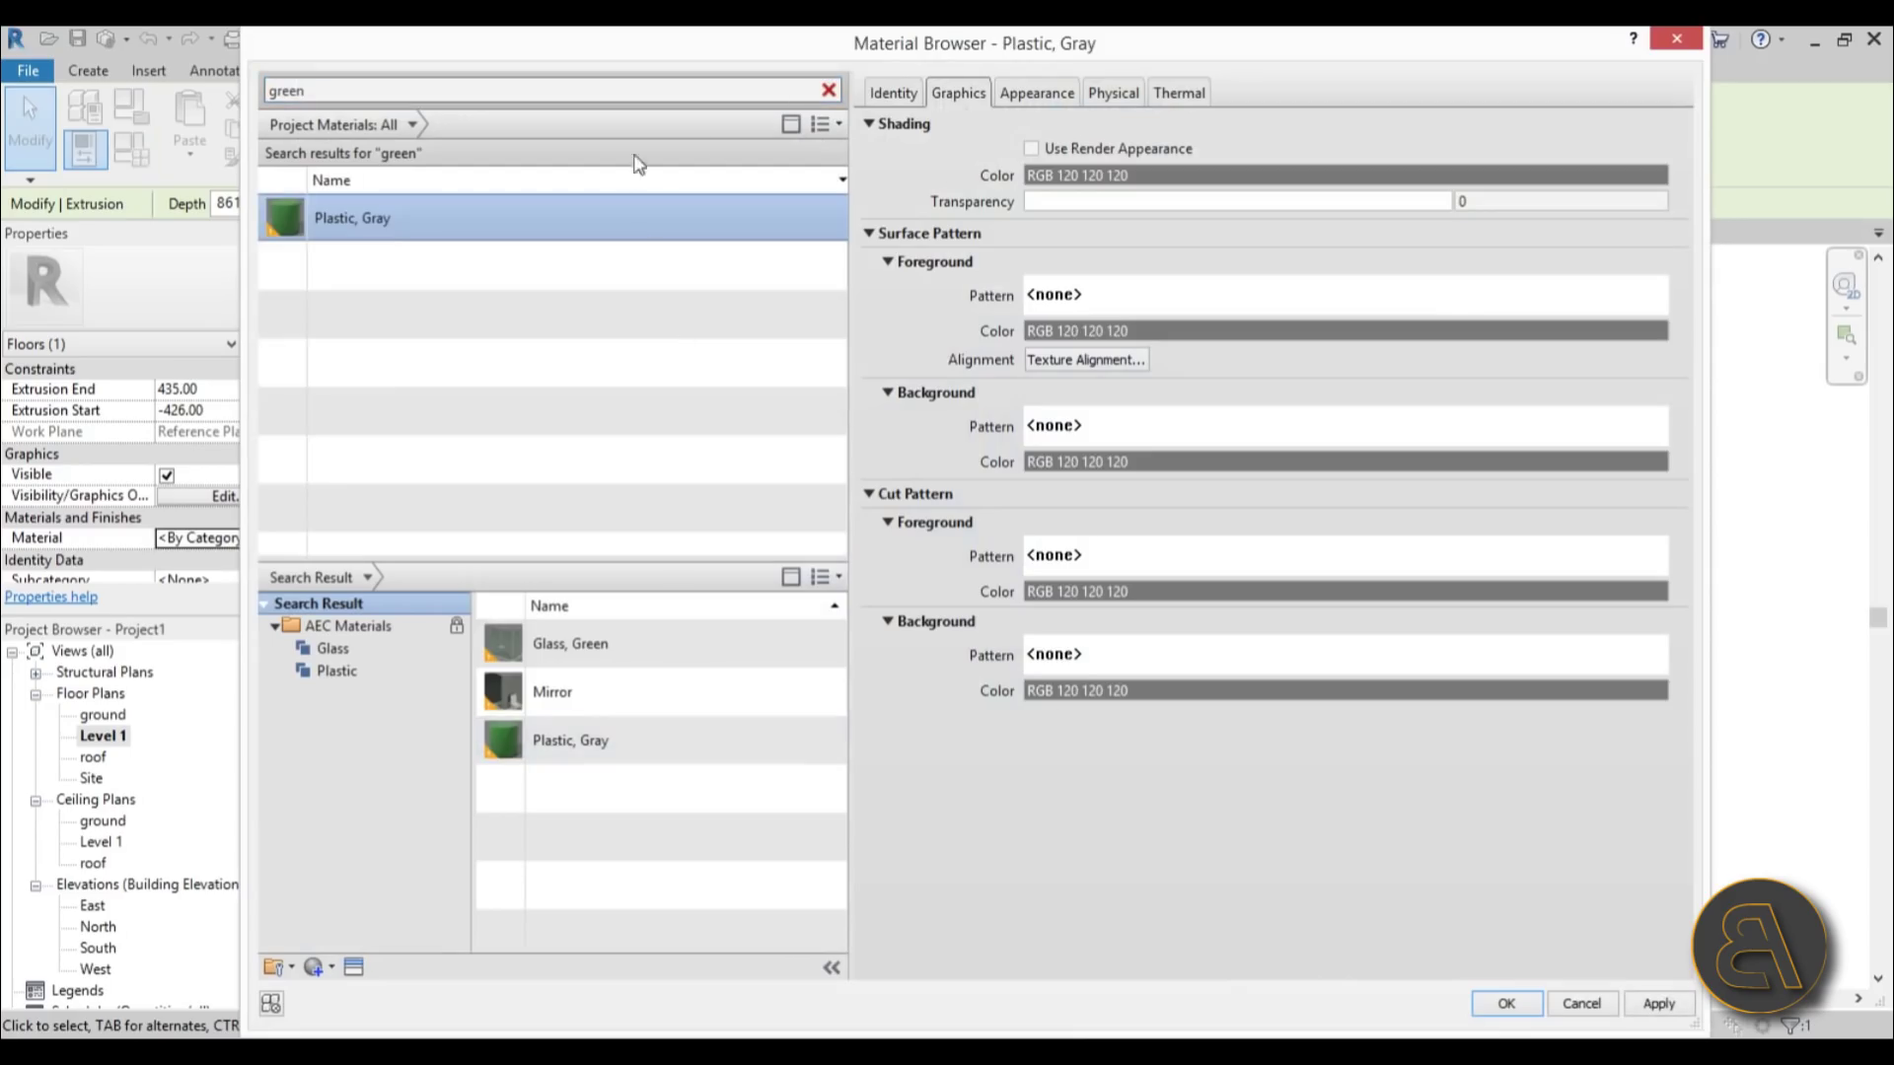
pyautogui.click(1035, 95)
pyautogui.click(1216, 381)
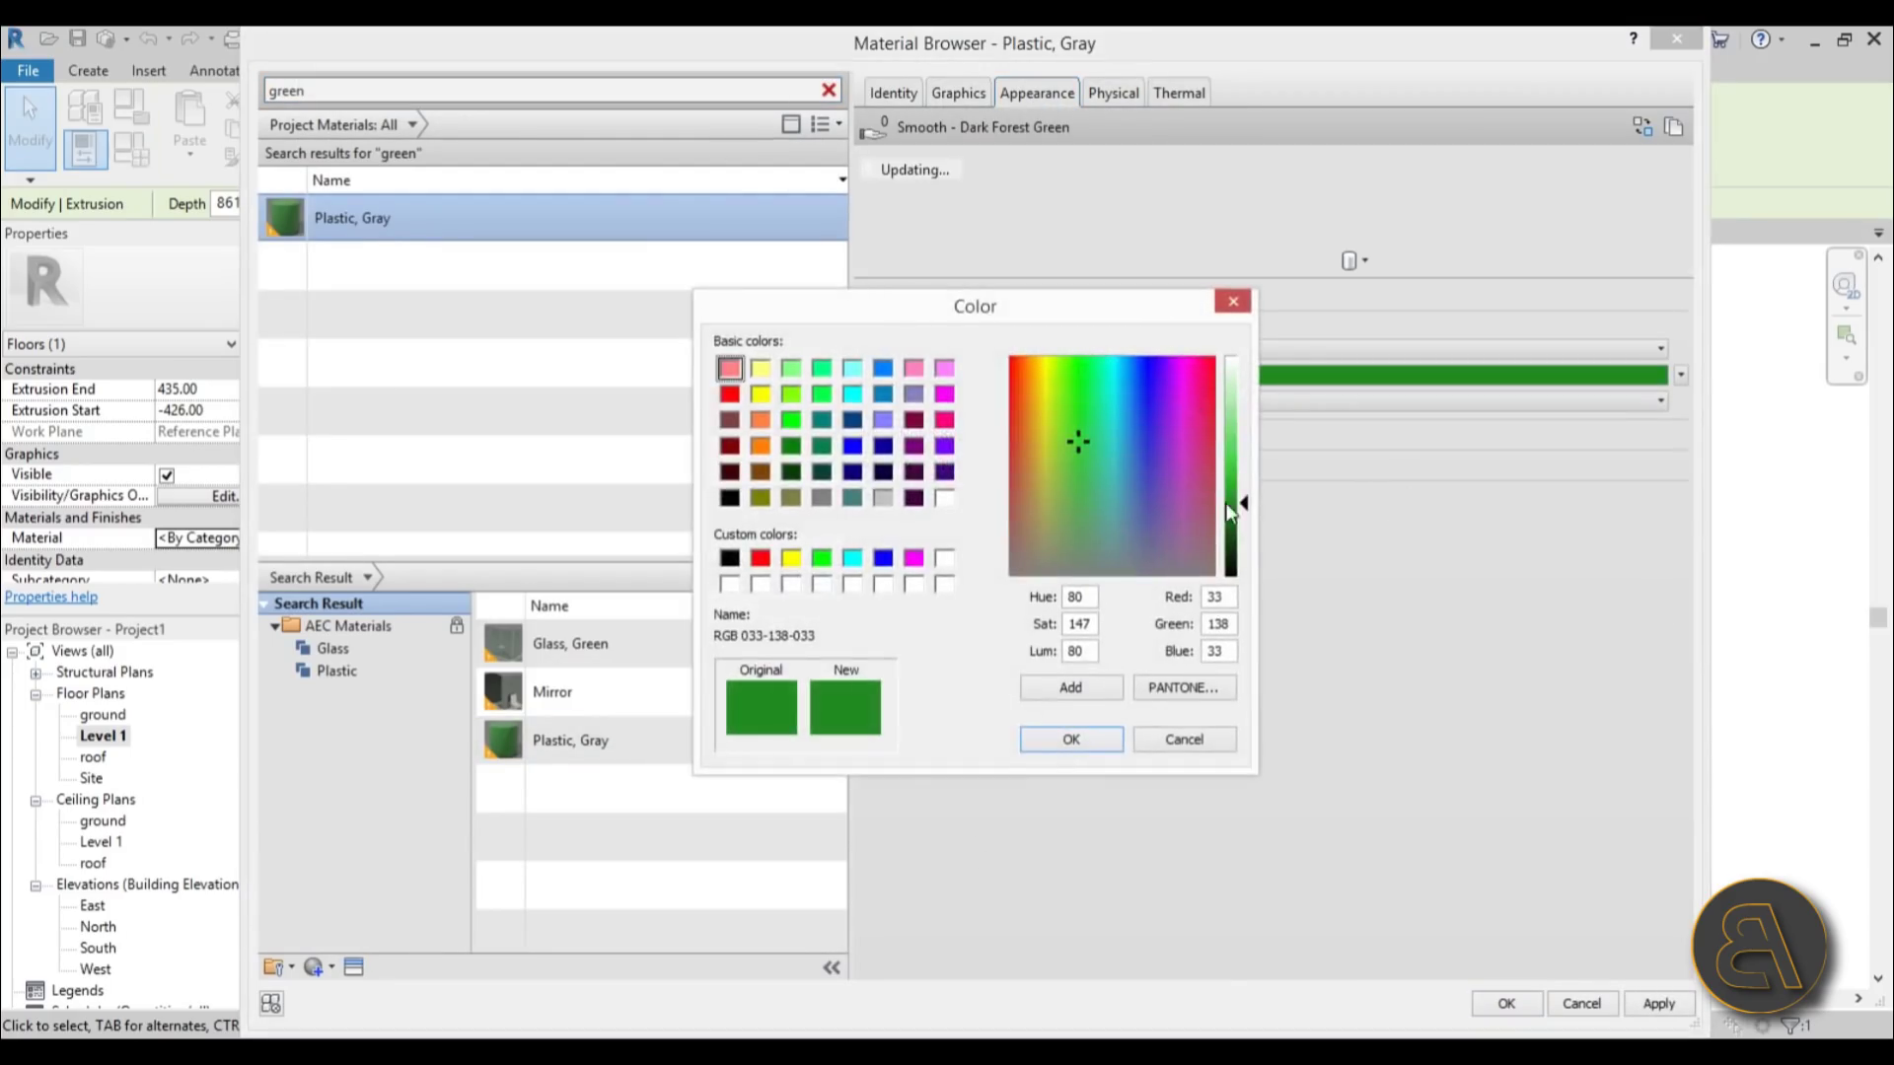
pyautogui.moveTo(1241, 505); pyautogui.dragTo(1243, 552)
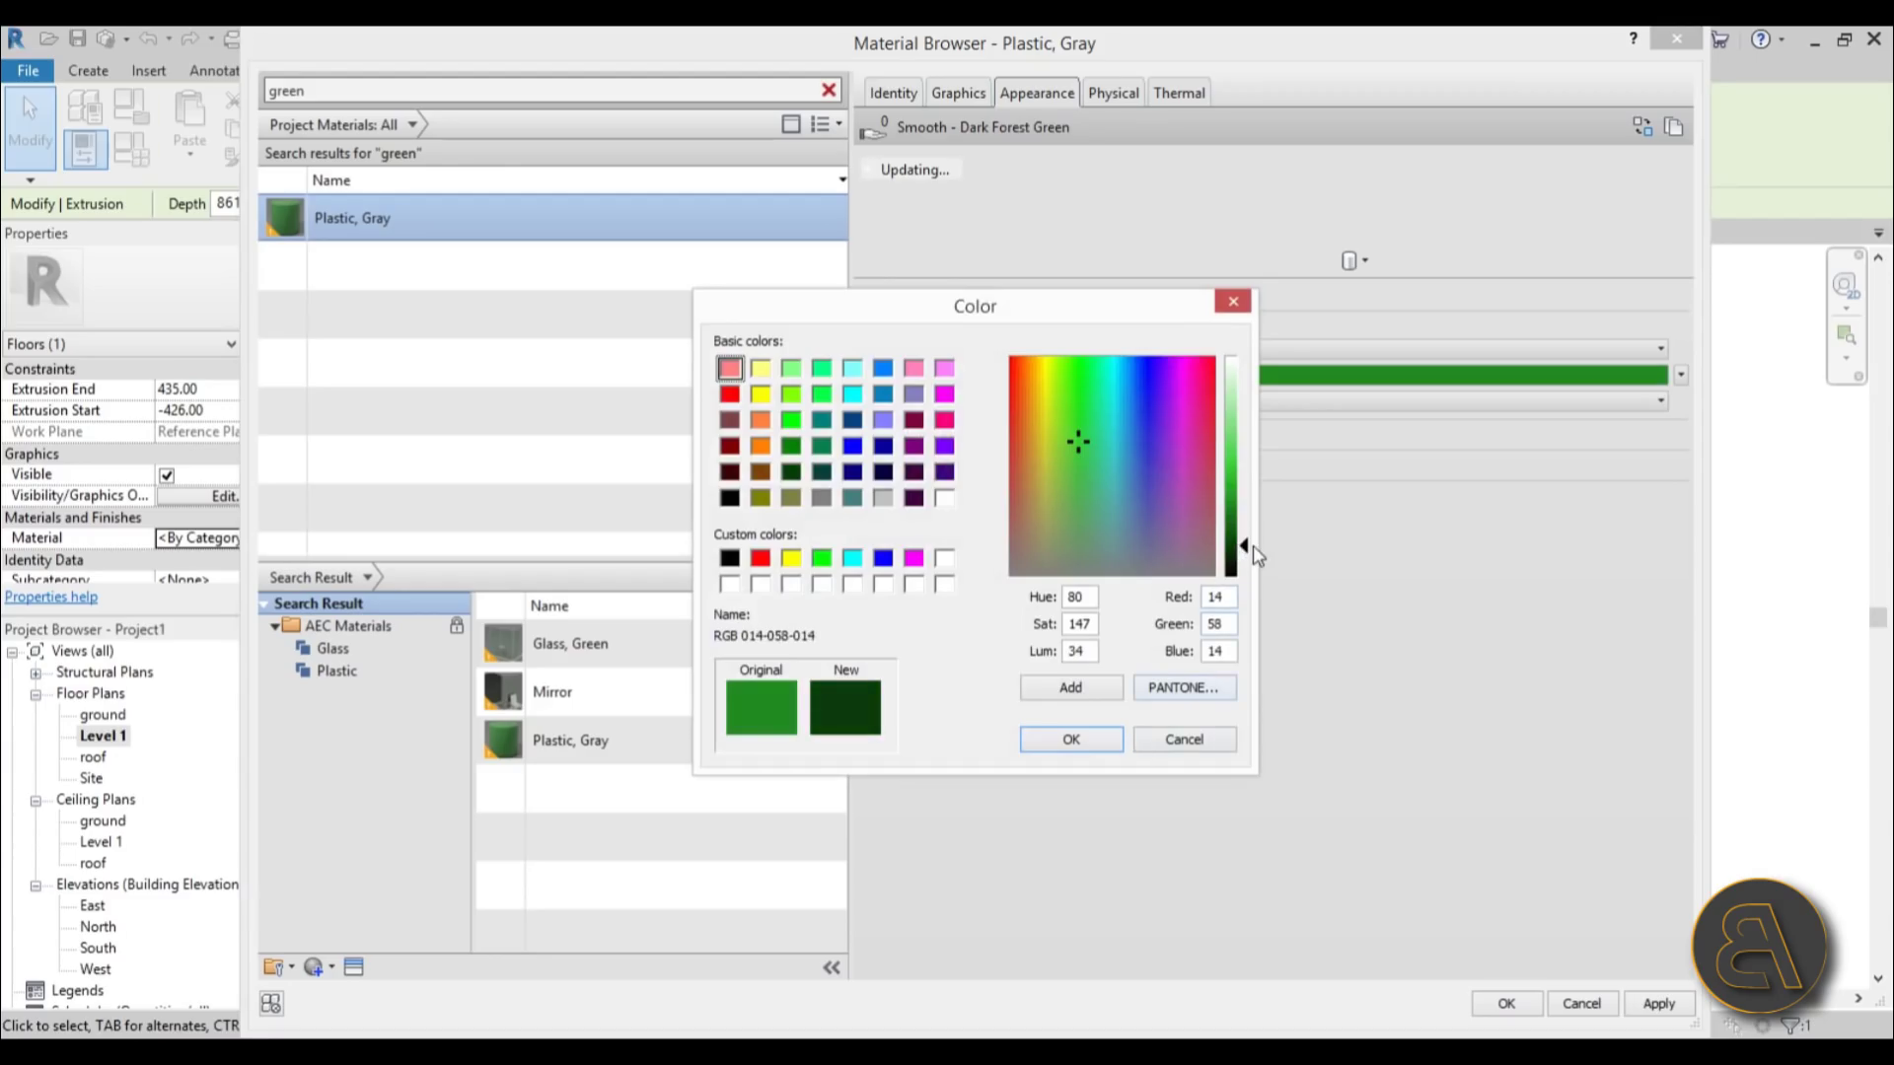
pyautogui.click(1097, 742)
pyautogui.click(1497, 1005)
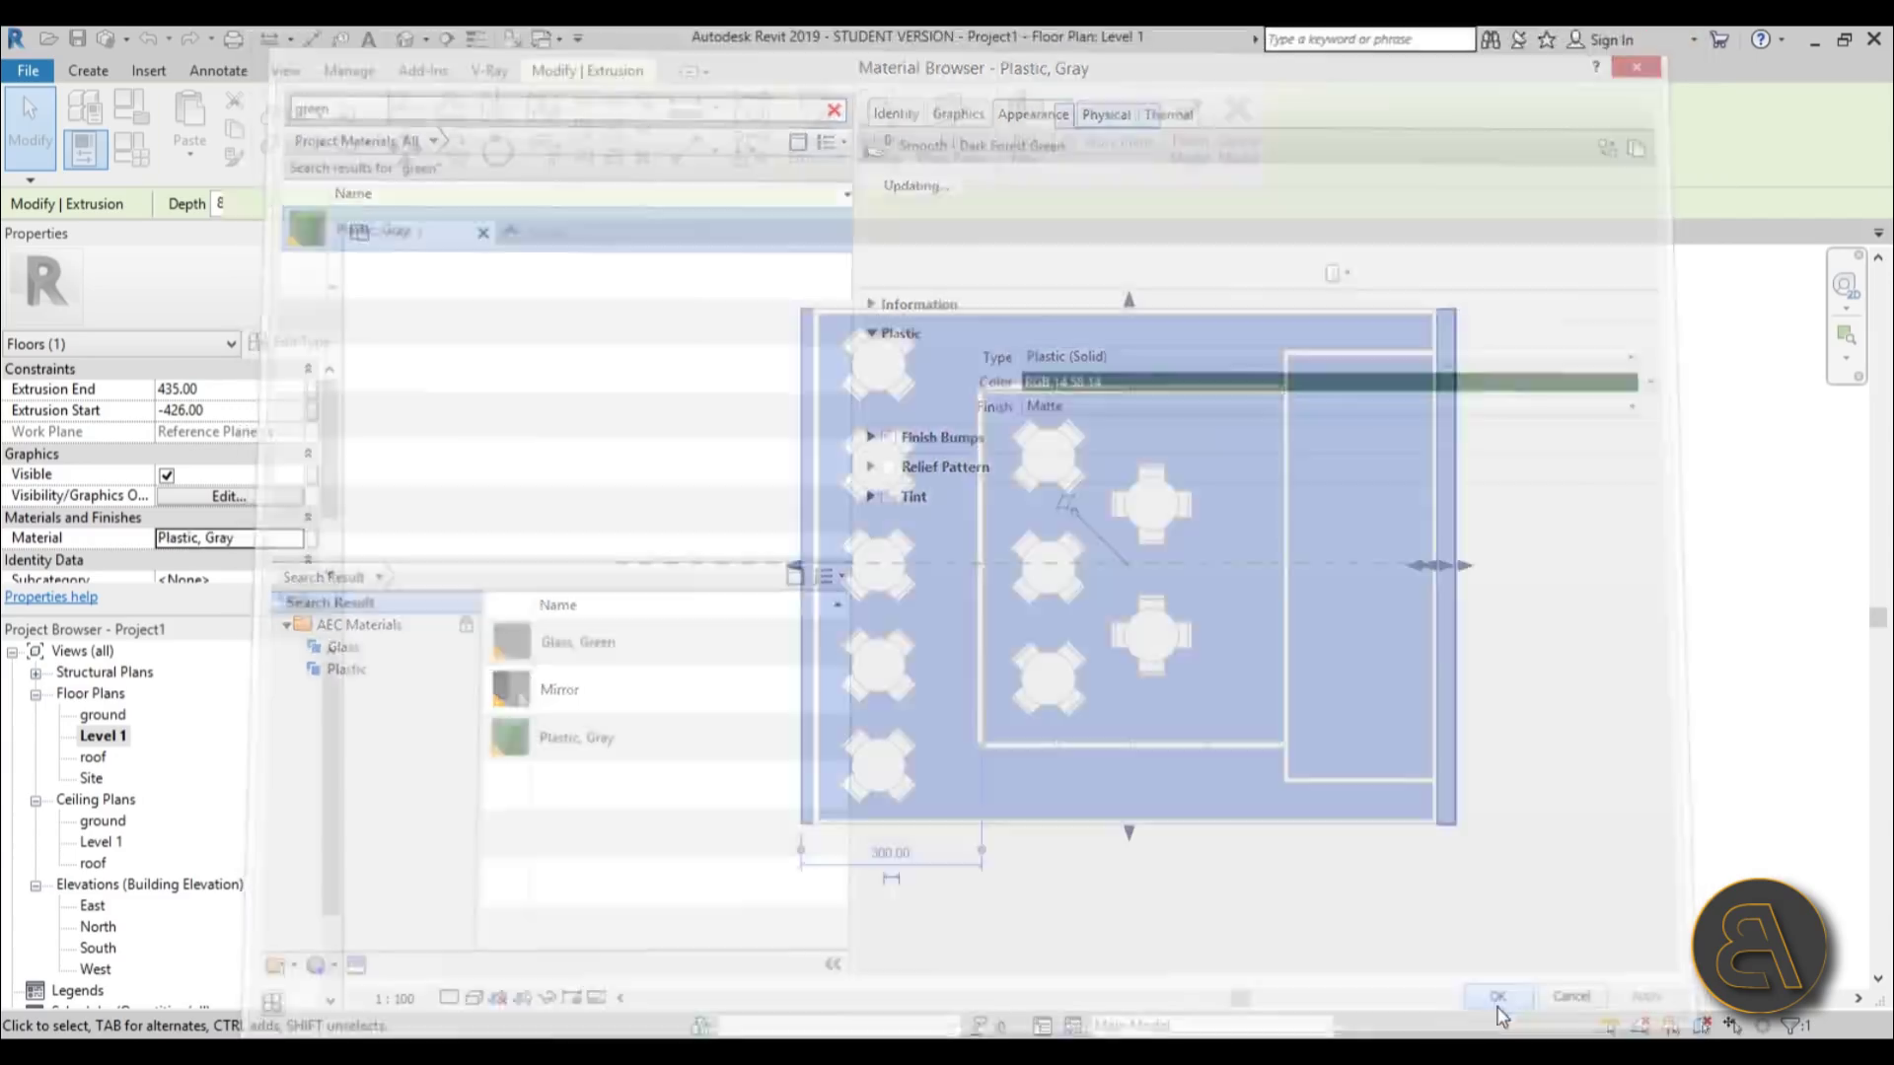
pyautogui.click(611, 398)
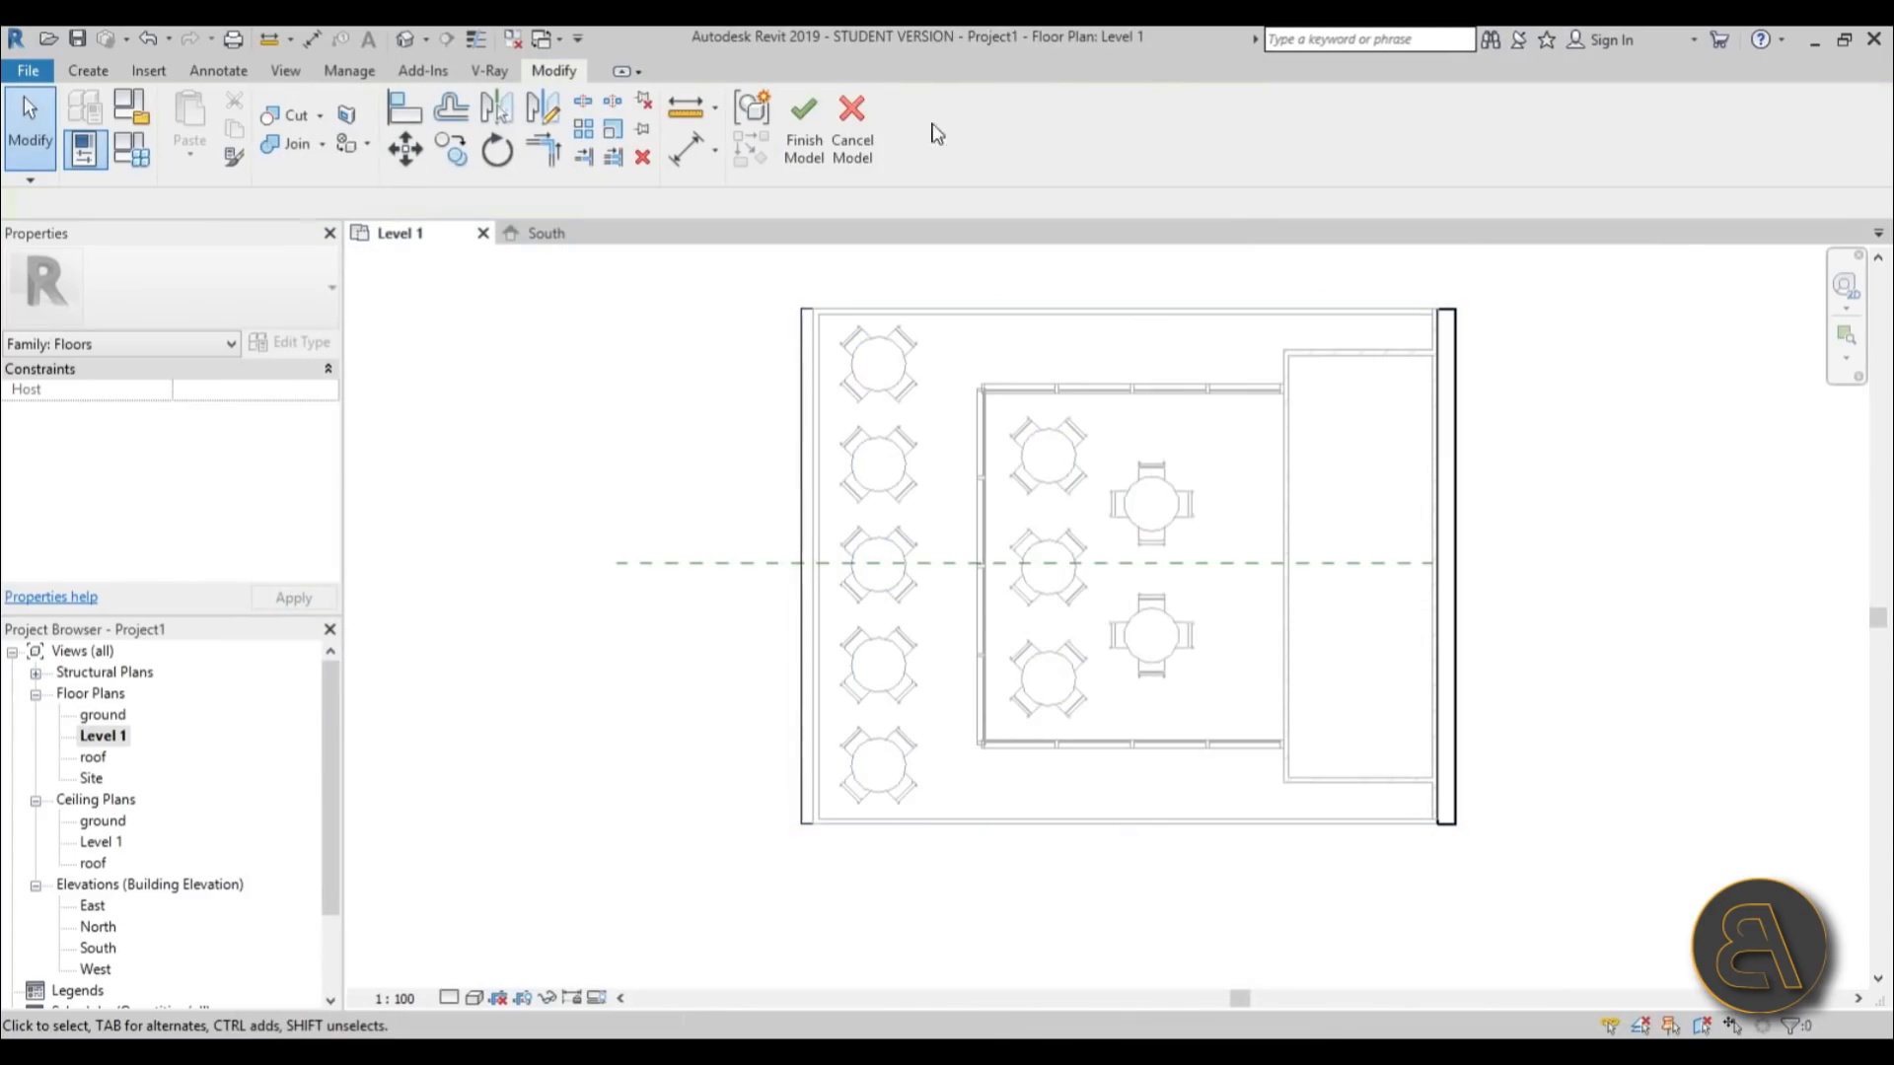
# - Finish the floor model and view the café from an isometric angle in Default 3D View
pyautogui.click(804, 134)
pyautogui.click(426, 39)
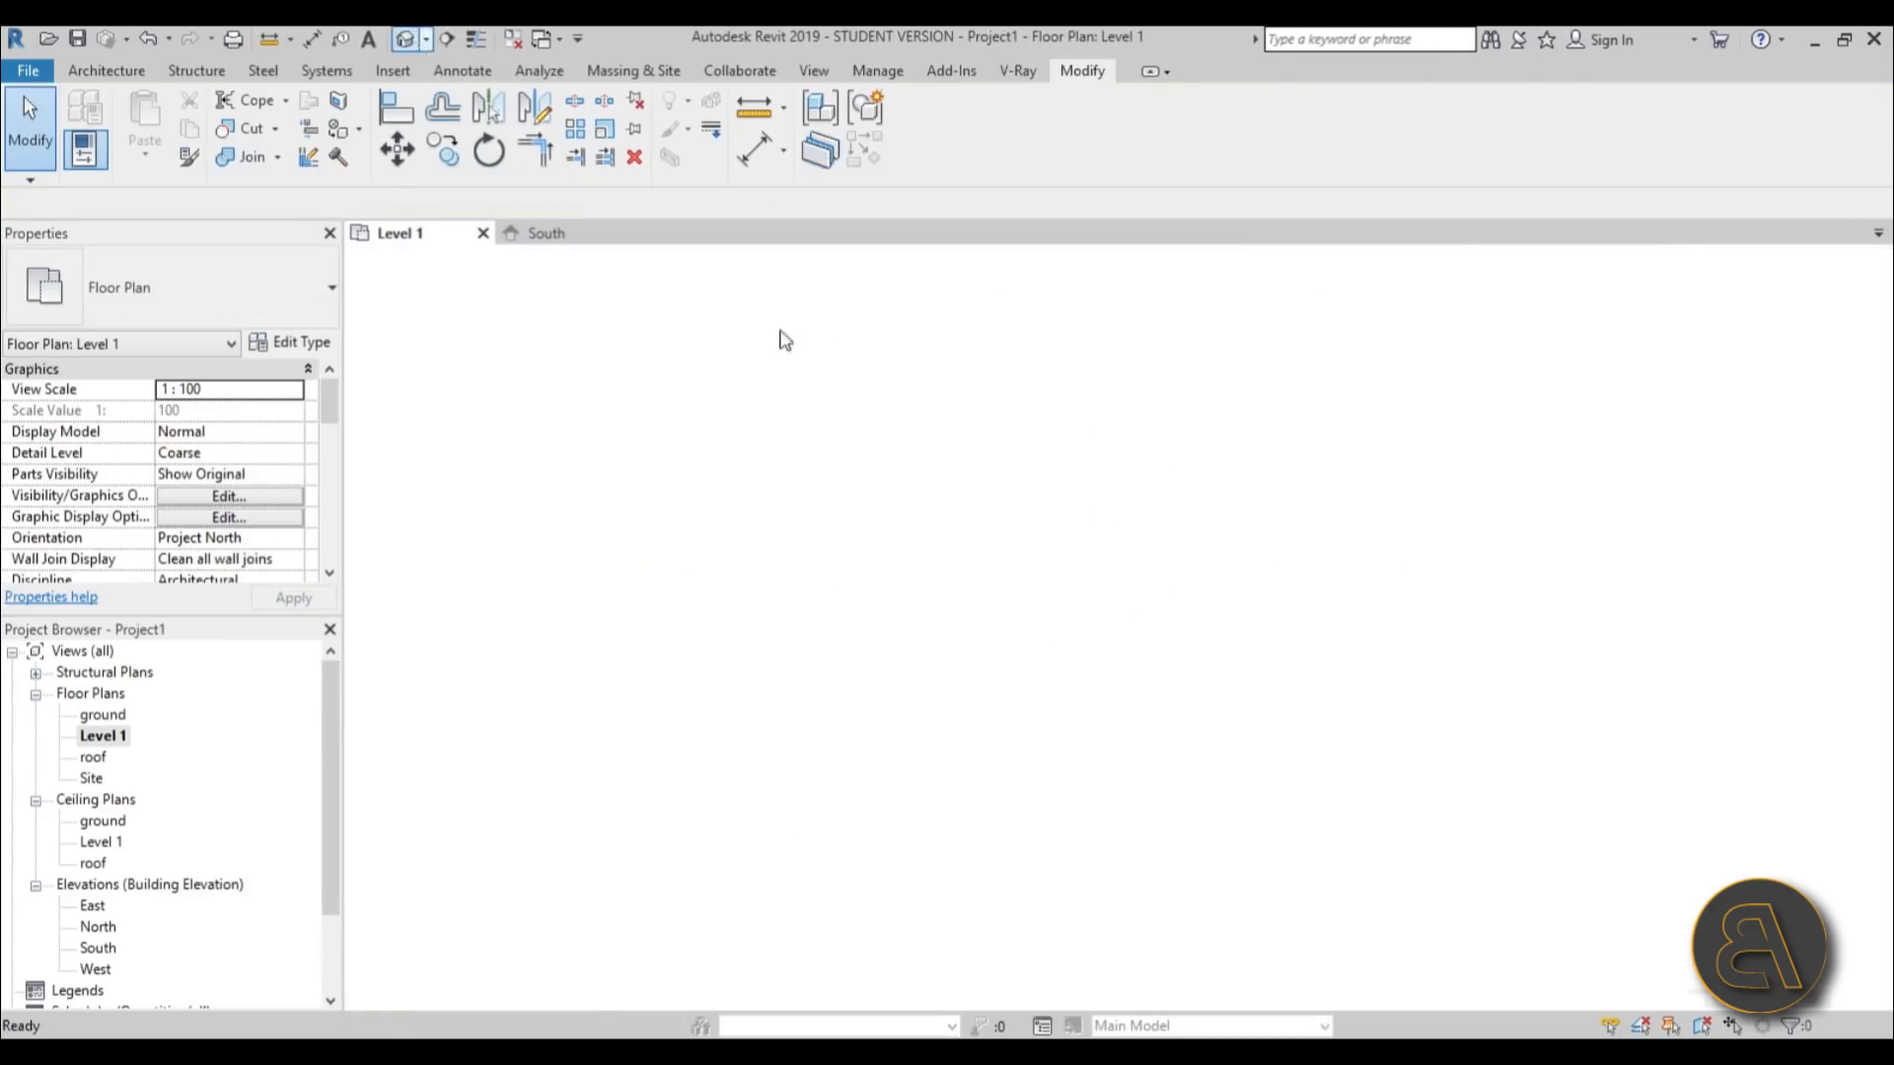
pyautogui.keyDown('shift'); pyautogui.moveTo(1307, 702); pyautogui.dragTo(1585, 592, button='middle'); pyautogui.keyUp('shift')
pyautogui.scroll(3, 1059, 702)
# - Tab-select the connected wall chain until the three brick end walls are selected
pyautogui.press('Tab')
pyautogui.click(1044, 631)
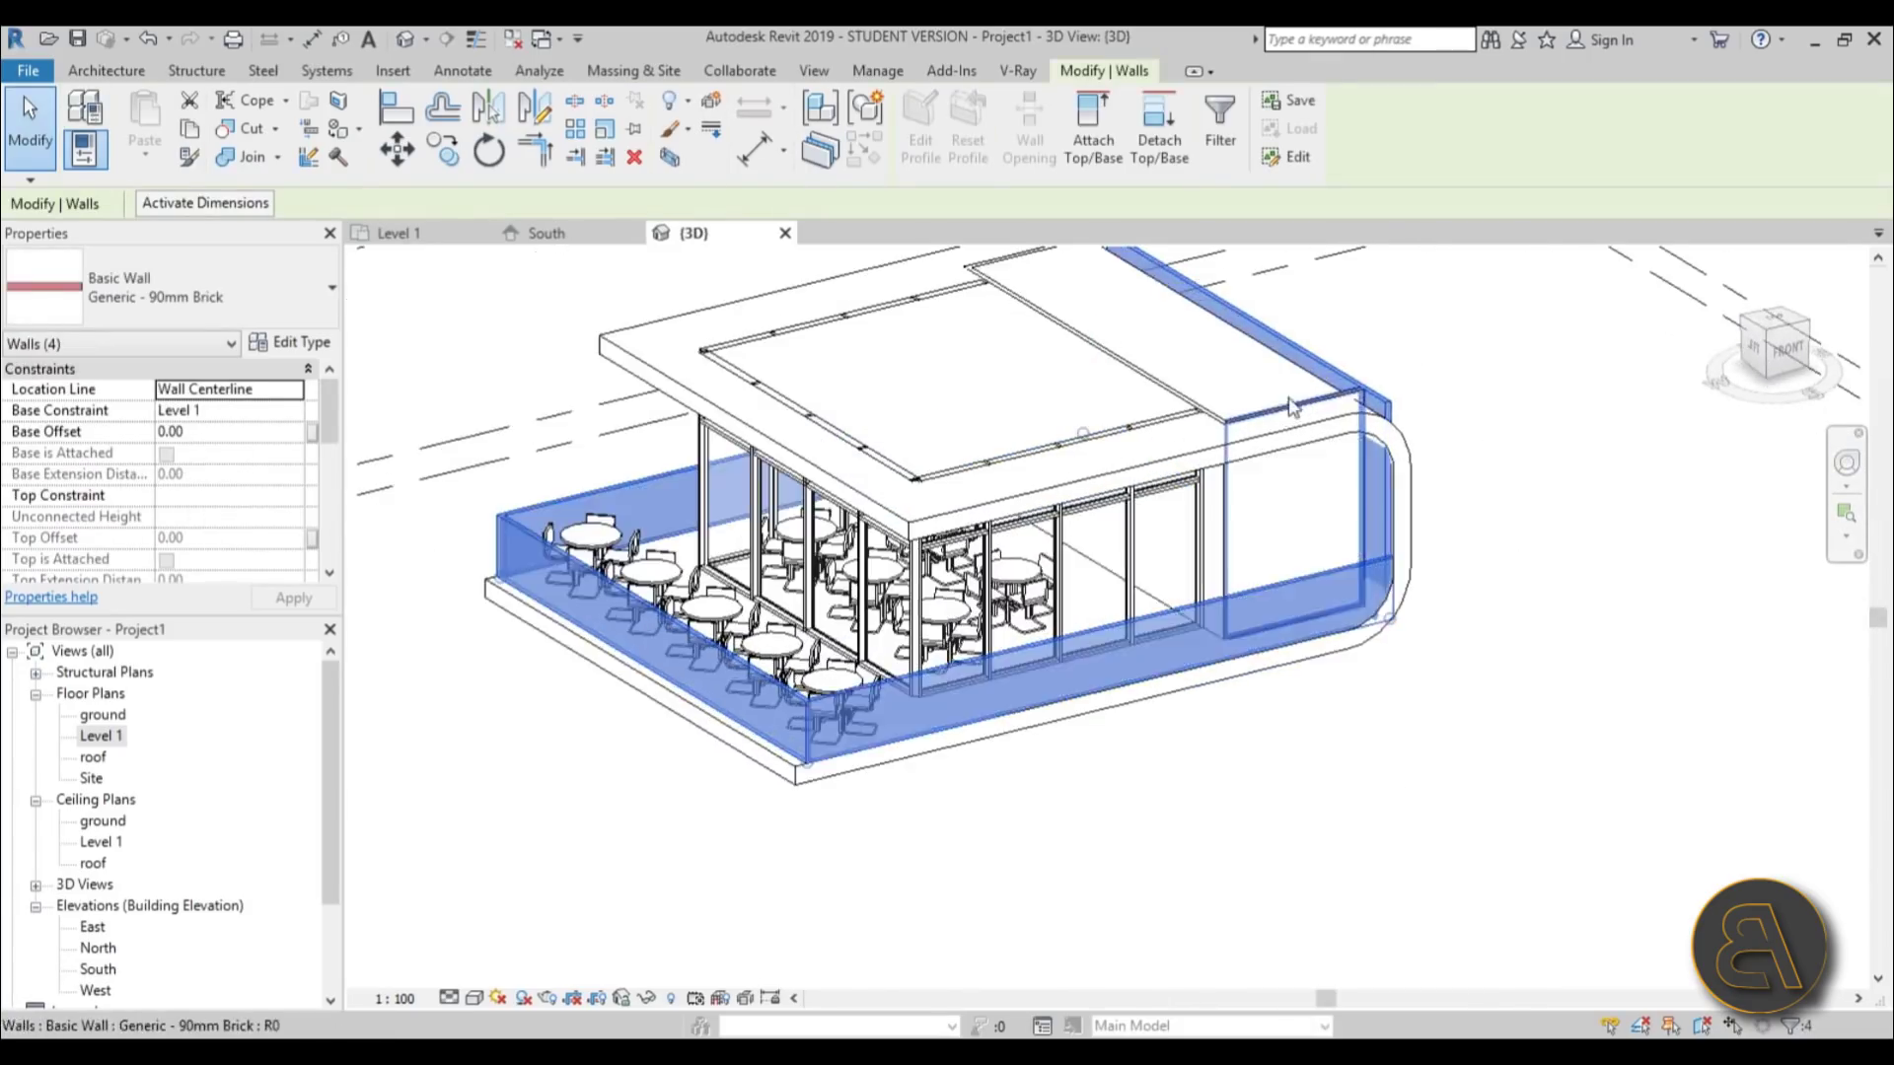
pyautogui.keyDown('shift'); pyautogui.moveTo(1564, 752); pyautogui.dragTo(1224, 446, button='middle'); pyautogui.keyUp('shift')
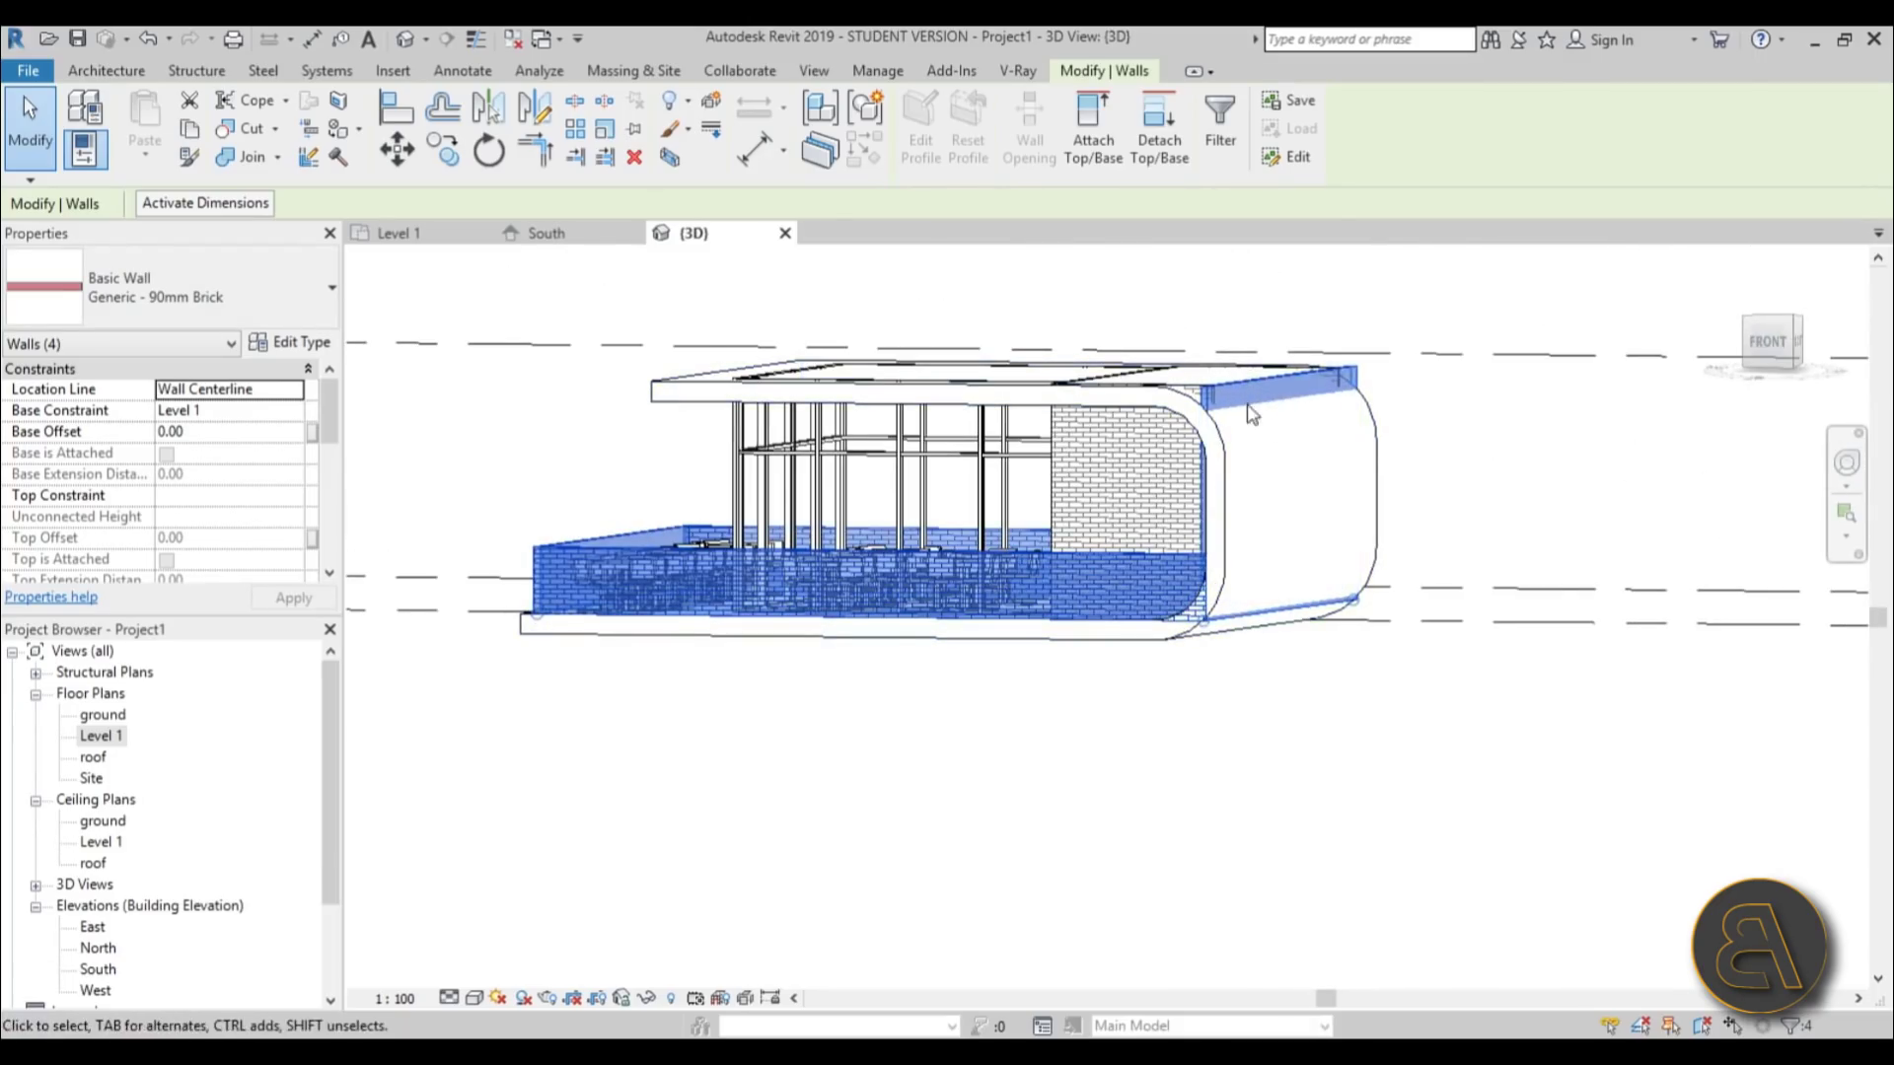
pyautogui.click(1141, 647)
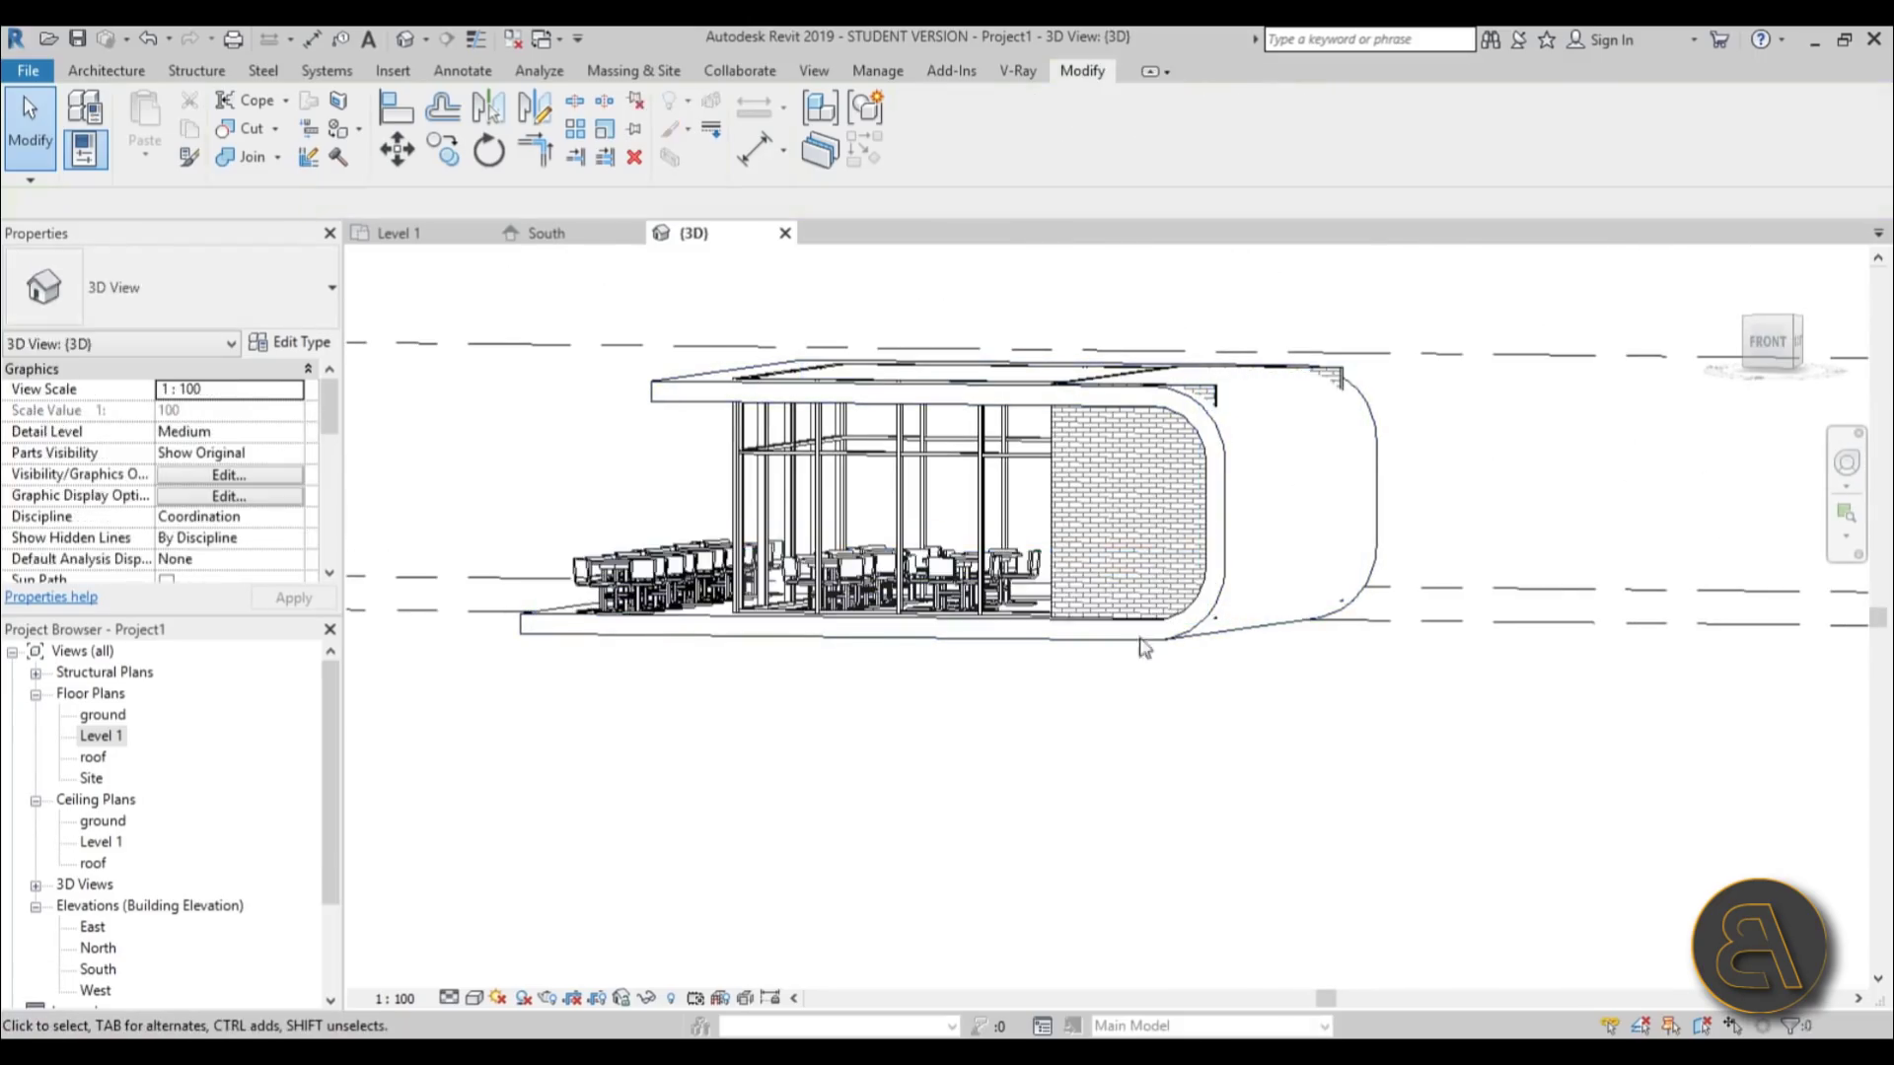
pyautogui.keyDown('shift'); pyautogui.moveTo(1142, 647); pyautogui.dragTo(1497, 515, button='middle'); pyautogui.keyUp('shift')
pyautogui.press('Tab')
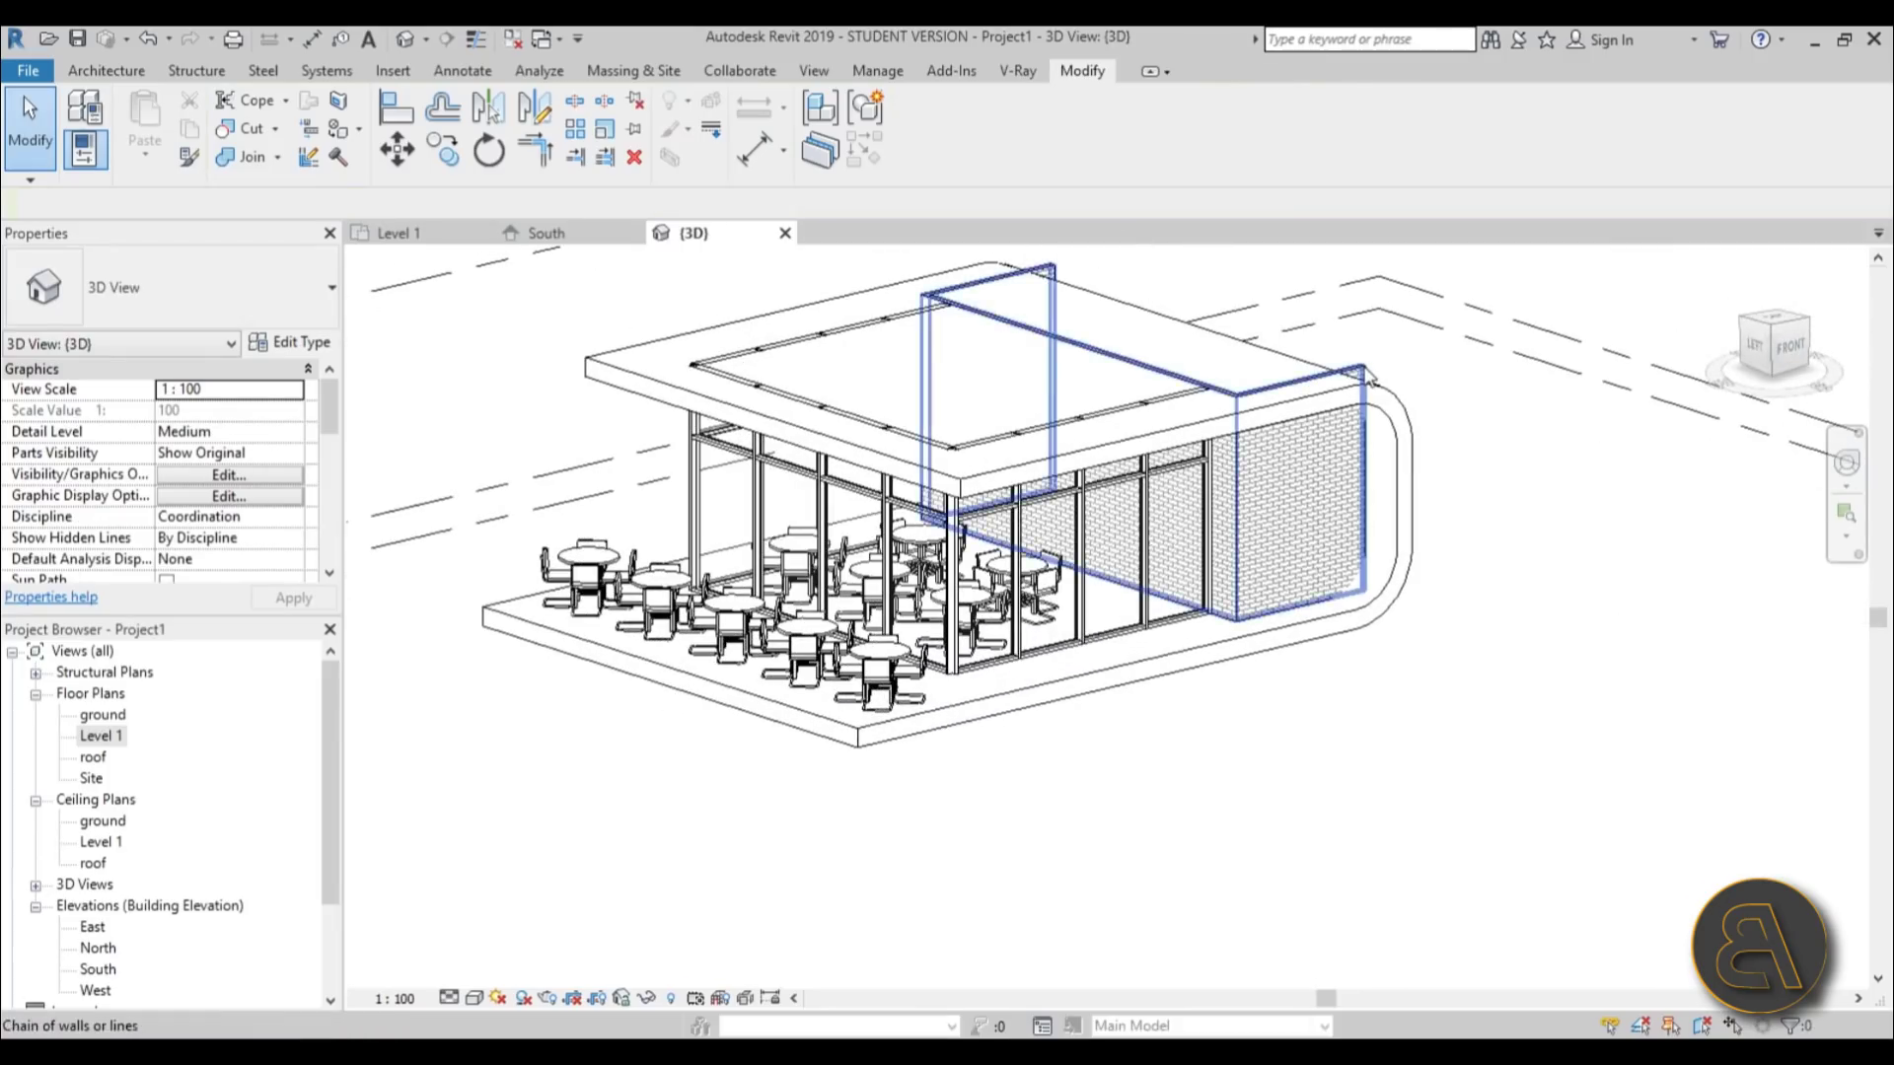
pyautogui.click(1368, 375)
pyautogui.click(1427, 372)
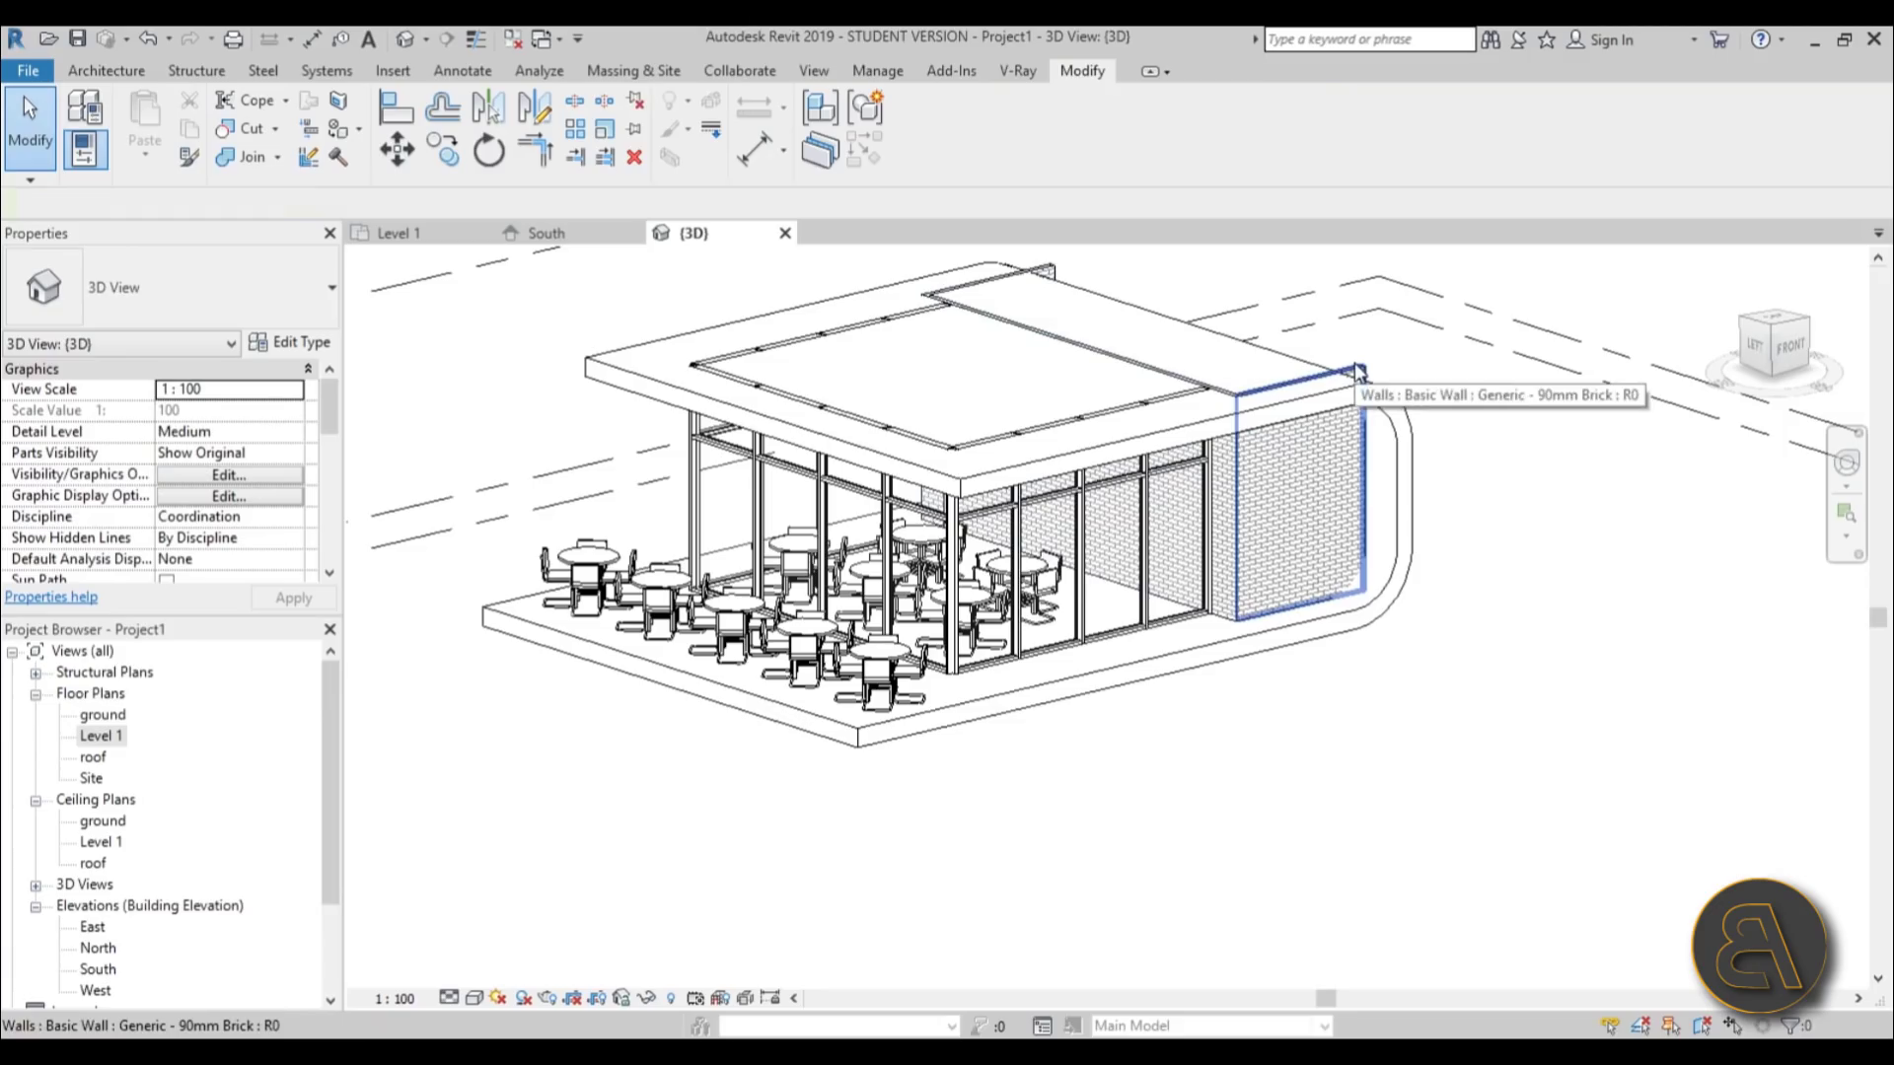
pyautogui.press('Tab')
pyautogui.click(1359, 373)
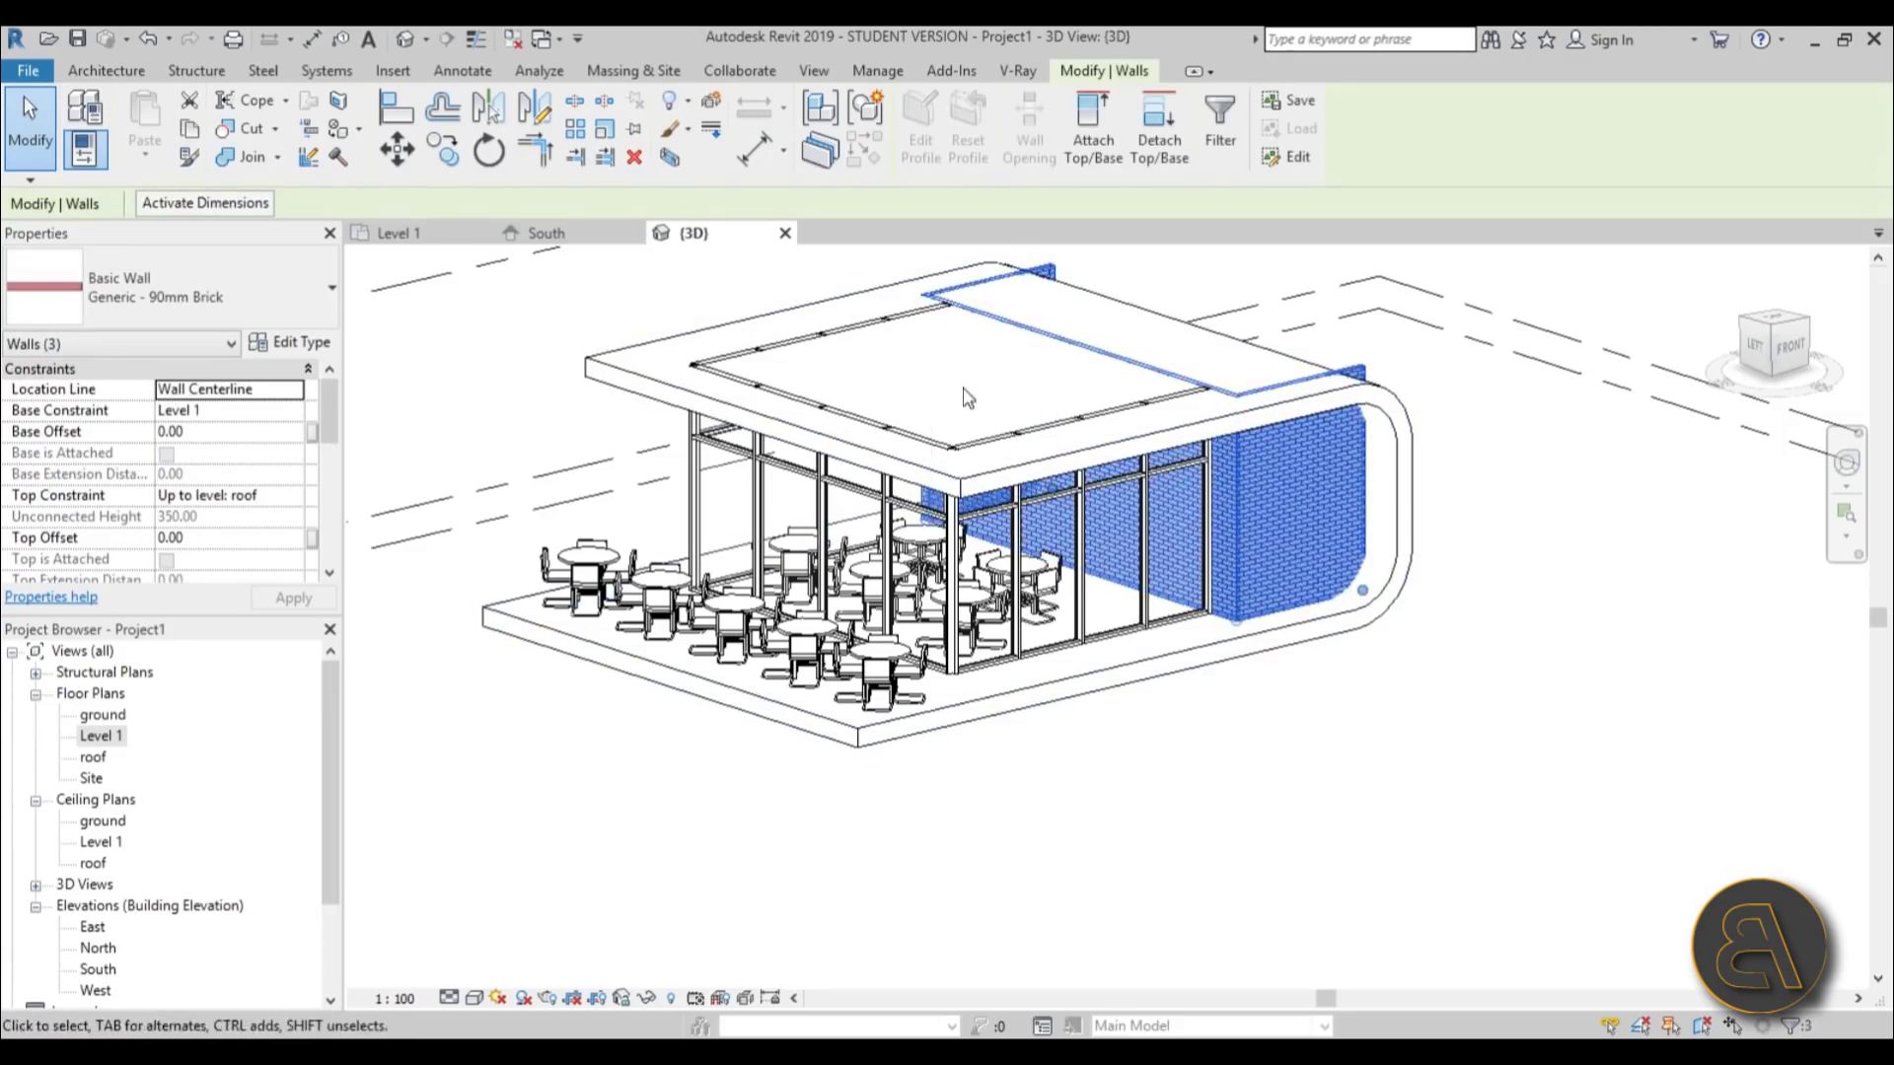
# - Change the three walls to Generic - 200mm and edit its structure layer's material
pyautogui.click(188, 296)
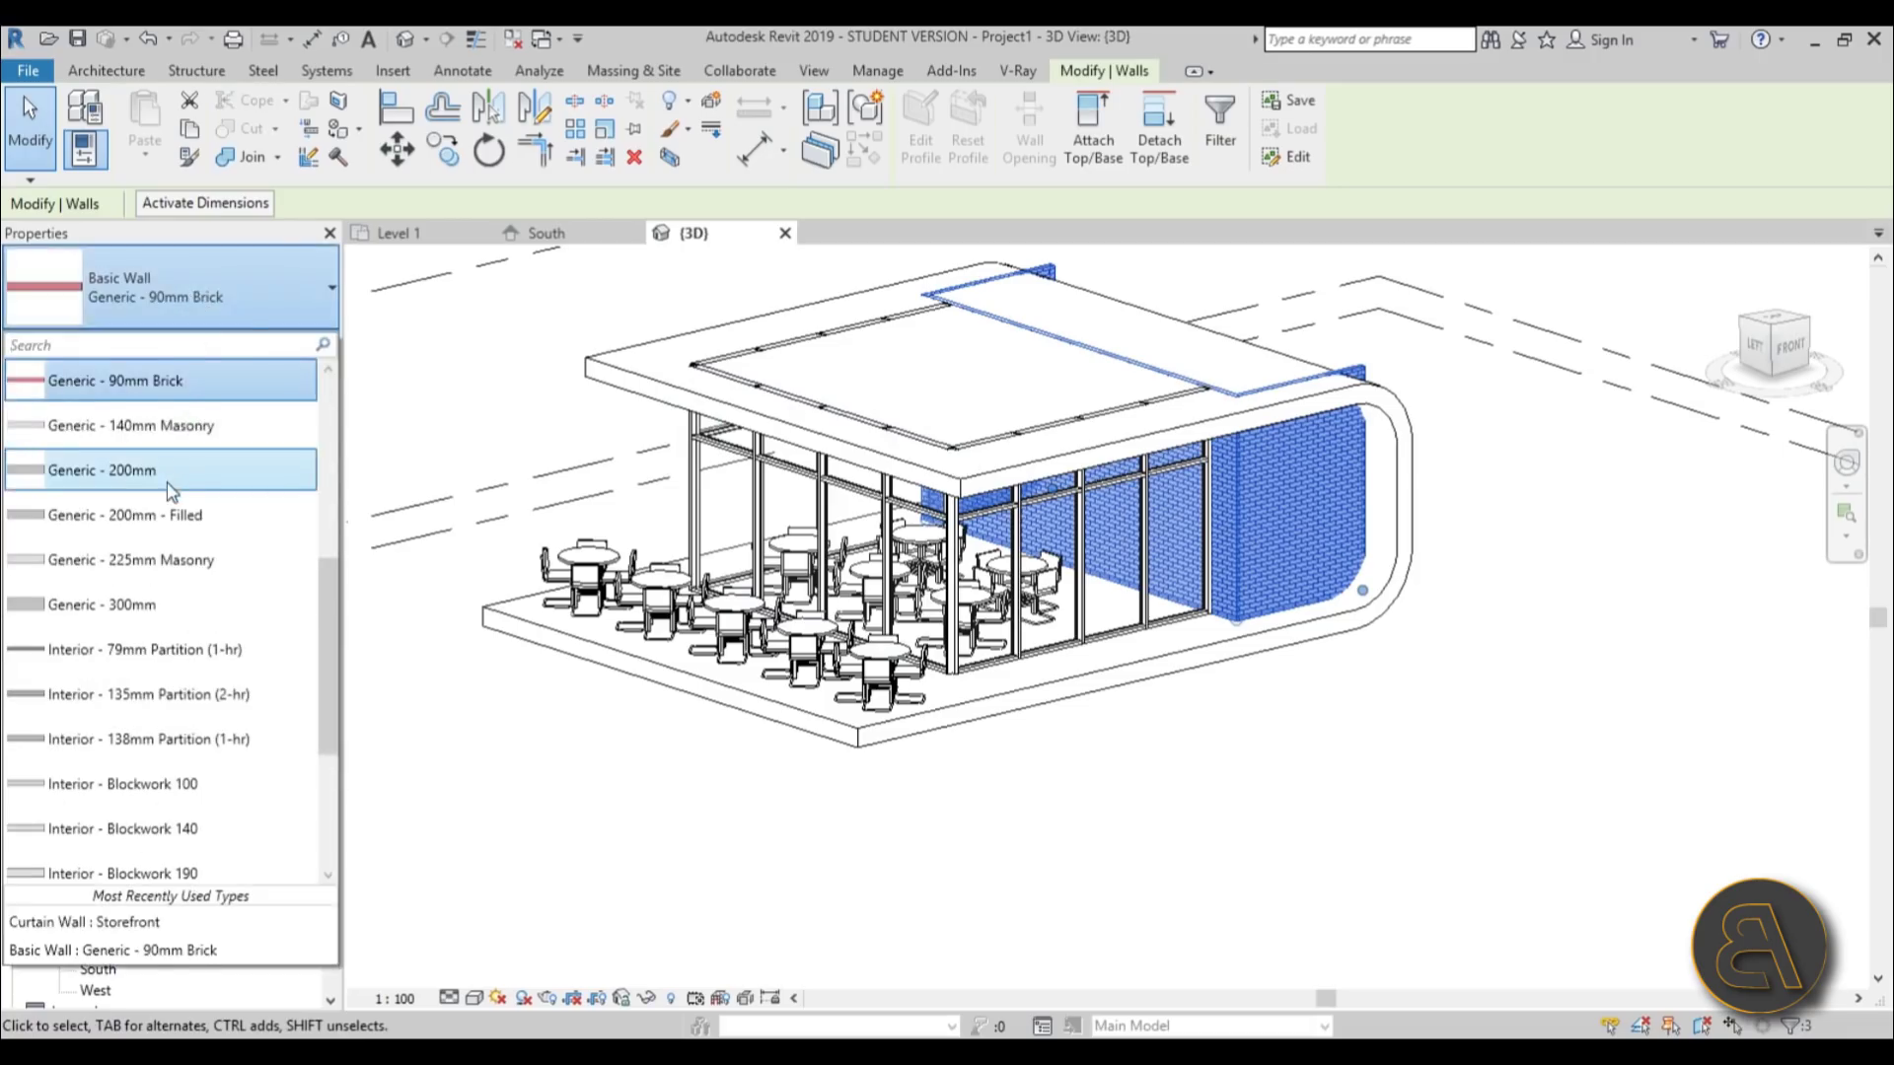
pyautogui.click(148, 471)
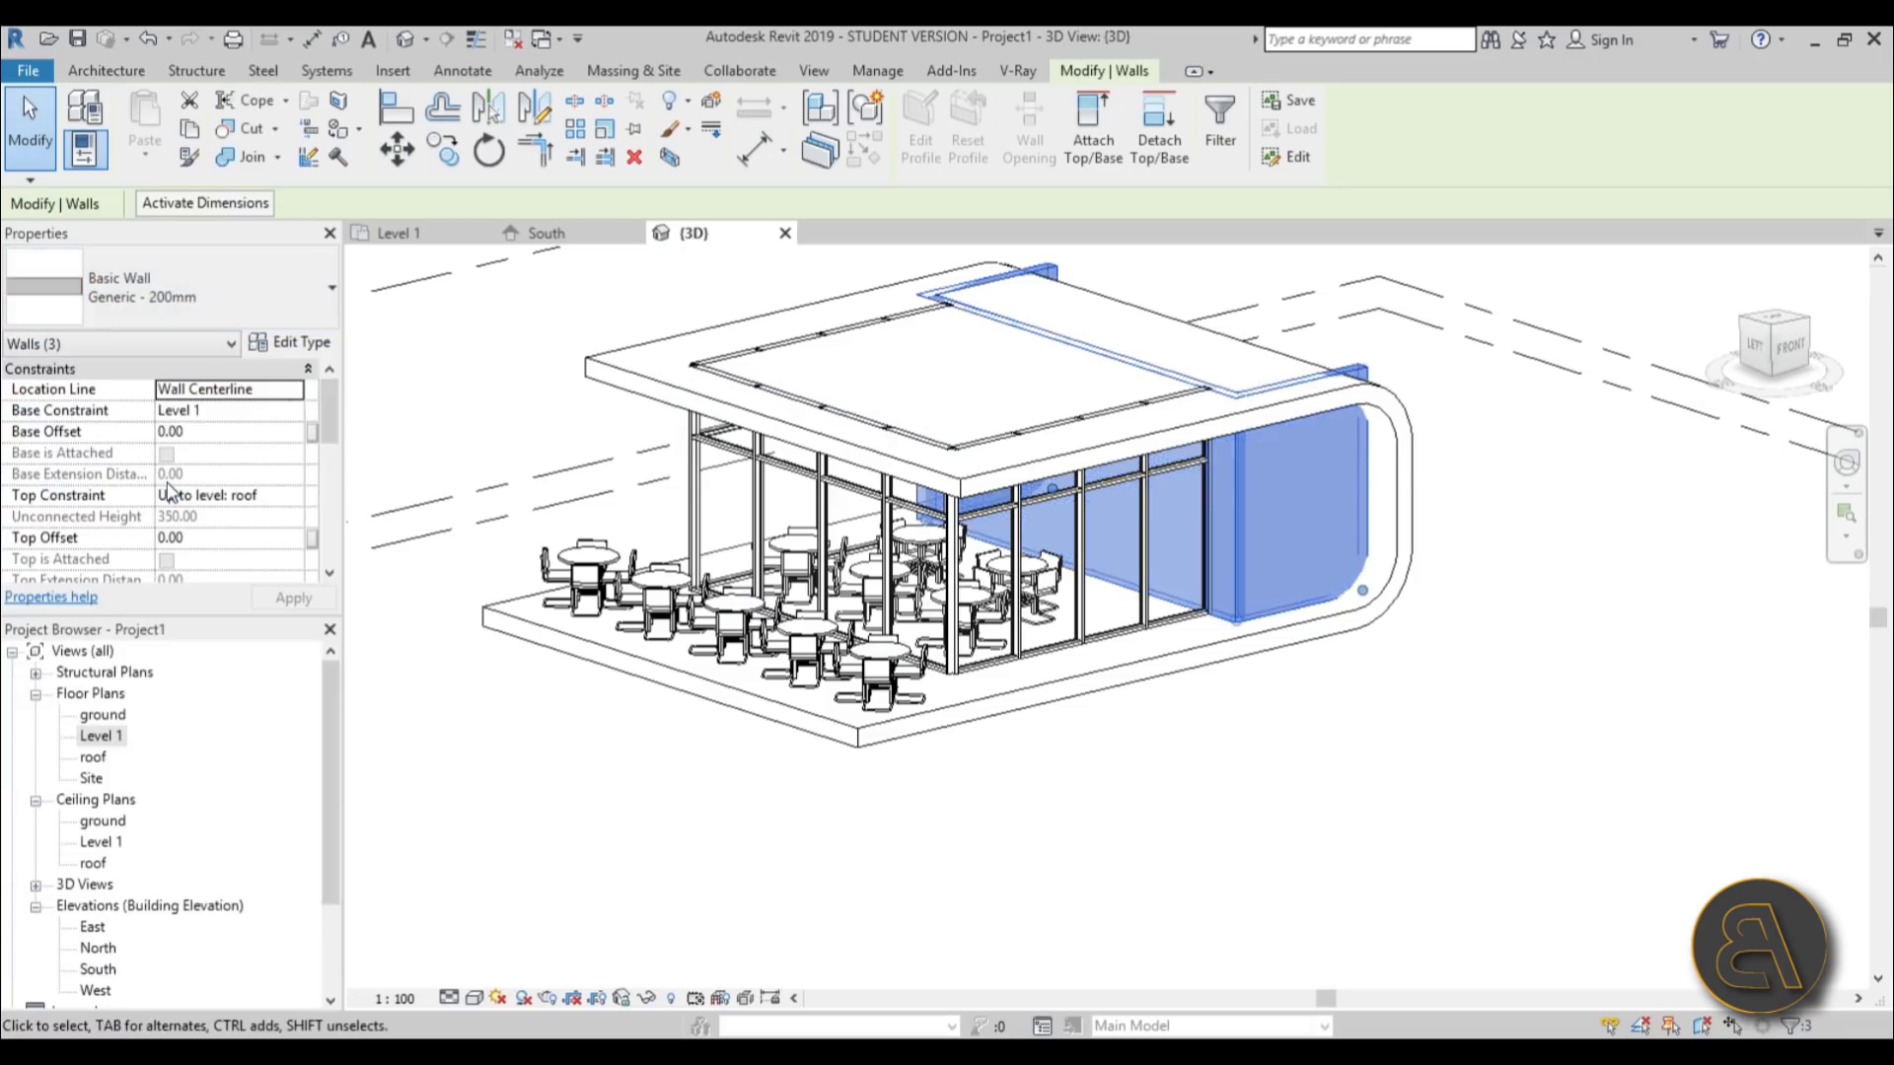
pyautogui.click(303, 346)
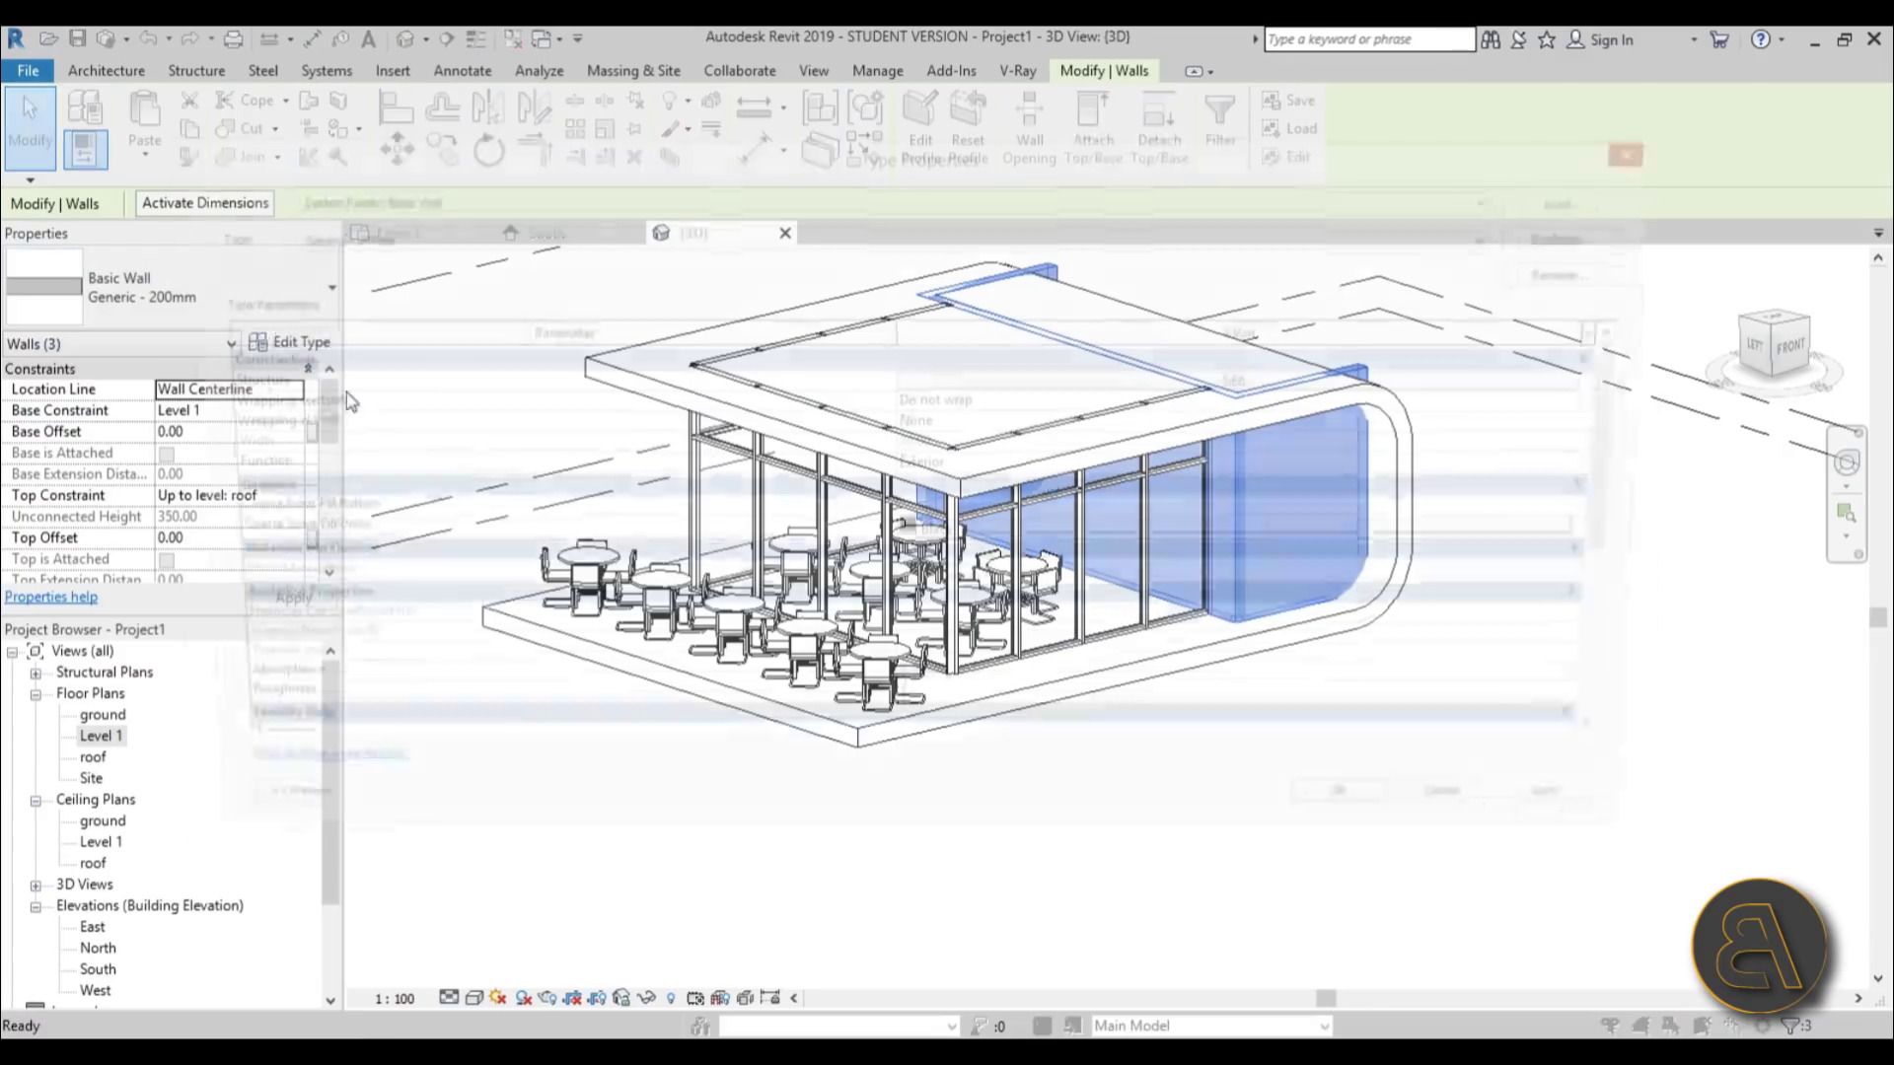
pyautogui.click(1327, 387)
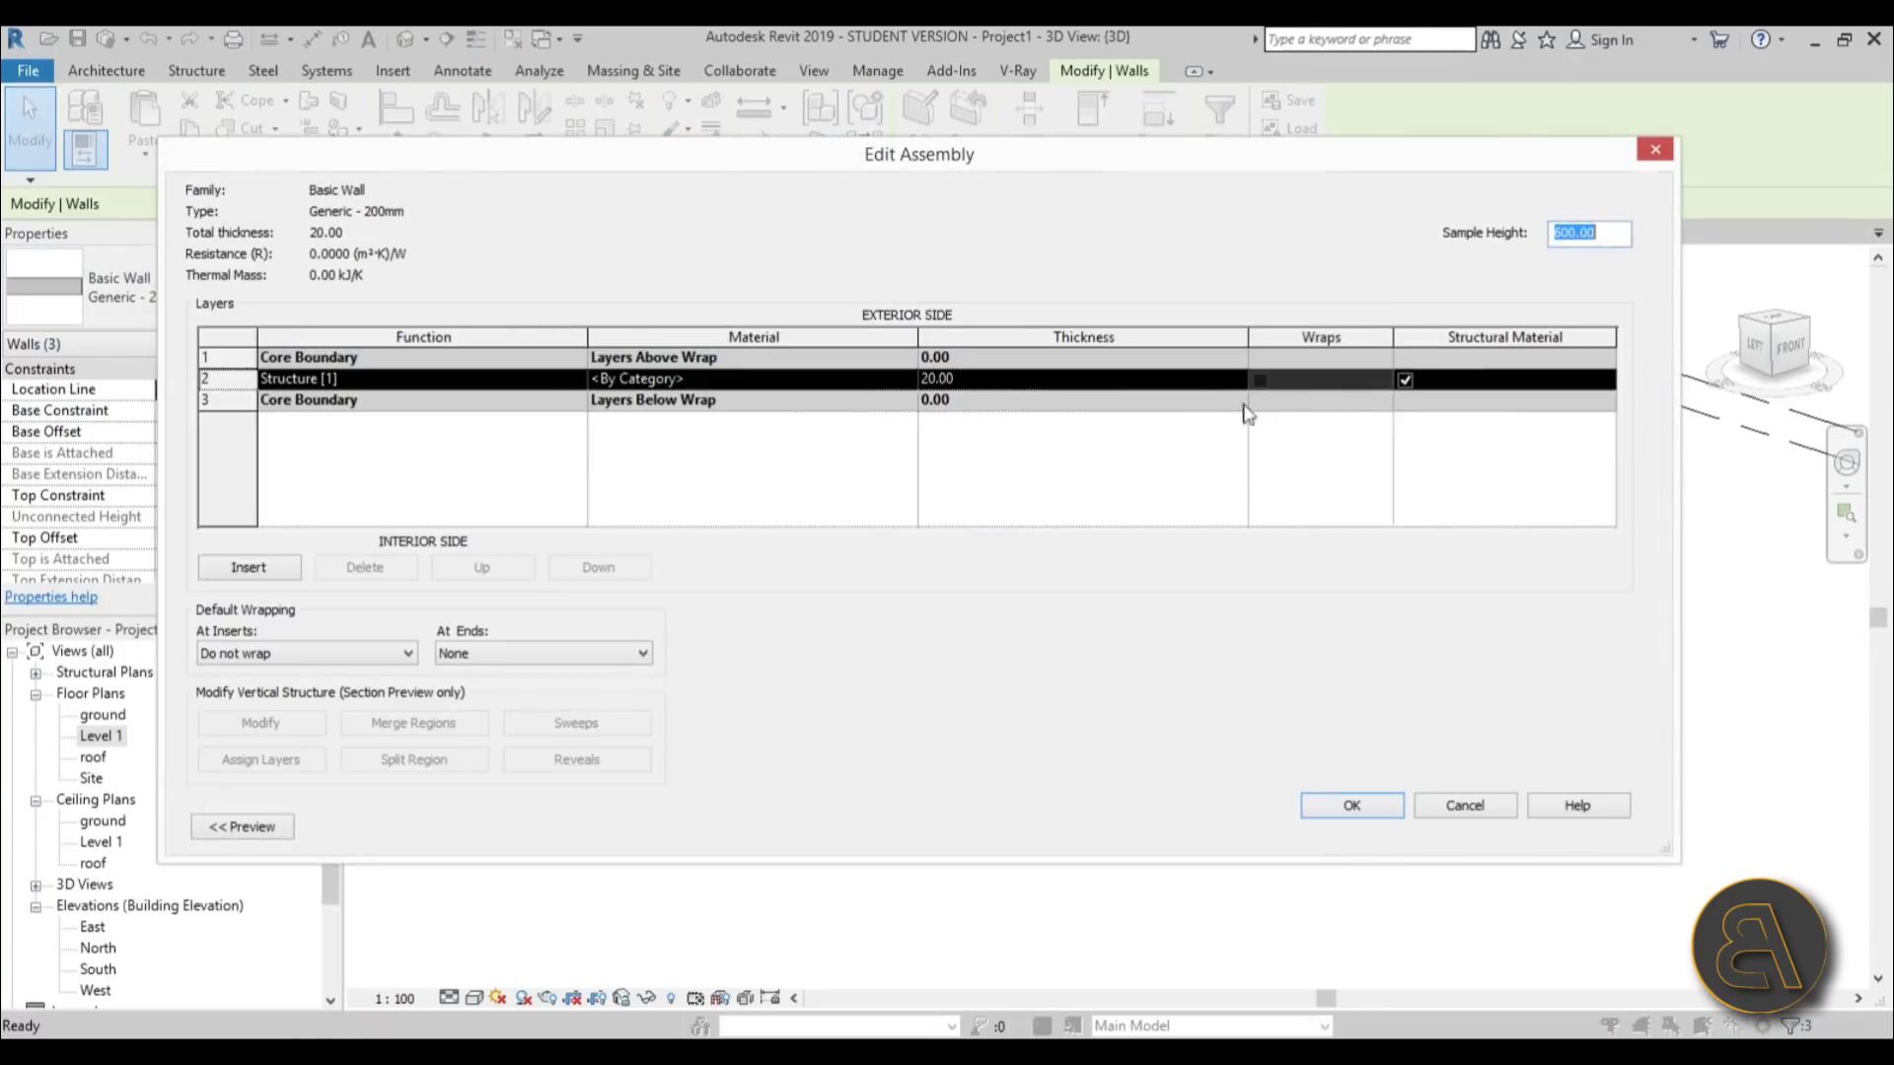
pyautogui.click(908, 381)
pyautogui.click(909, 381)
# - Search the material library with 'woo' and add Siding, Clapboard to the project
pyautogui.click(392, 89)
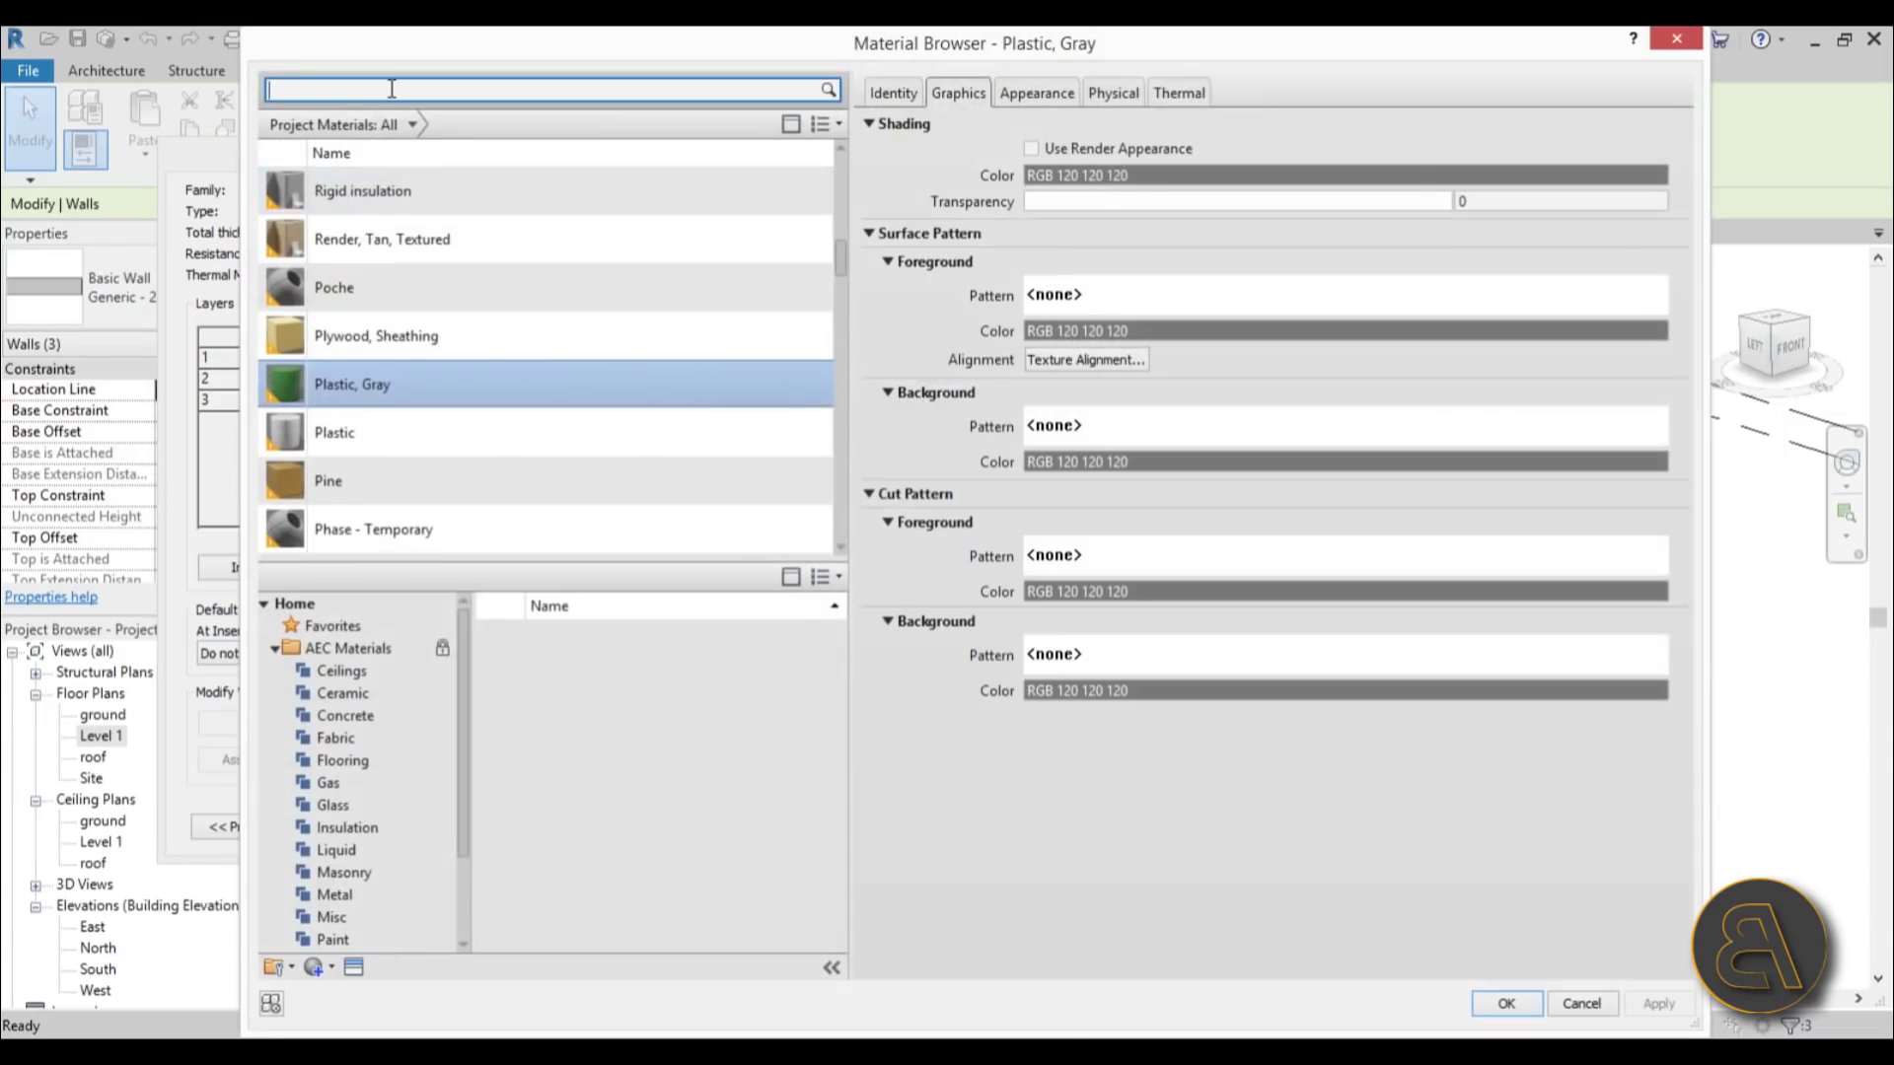
pyautogui.write('wi')
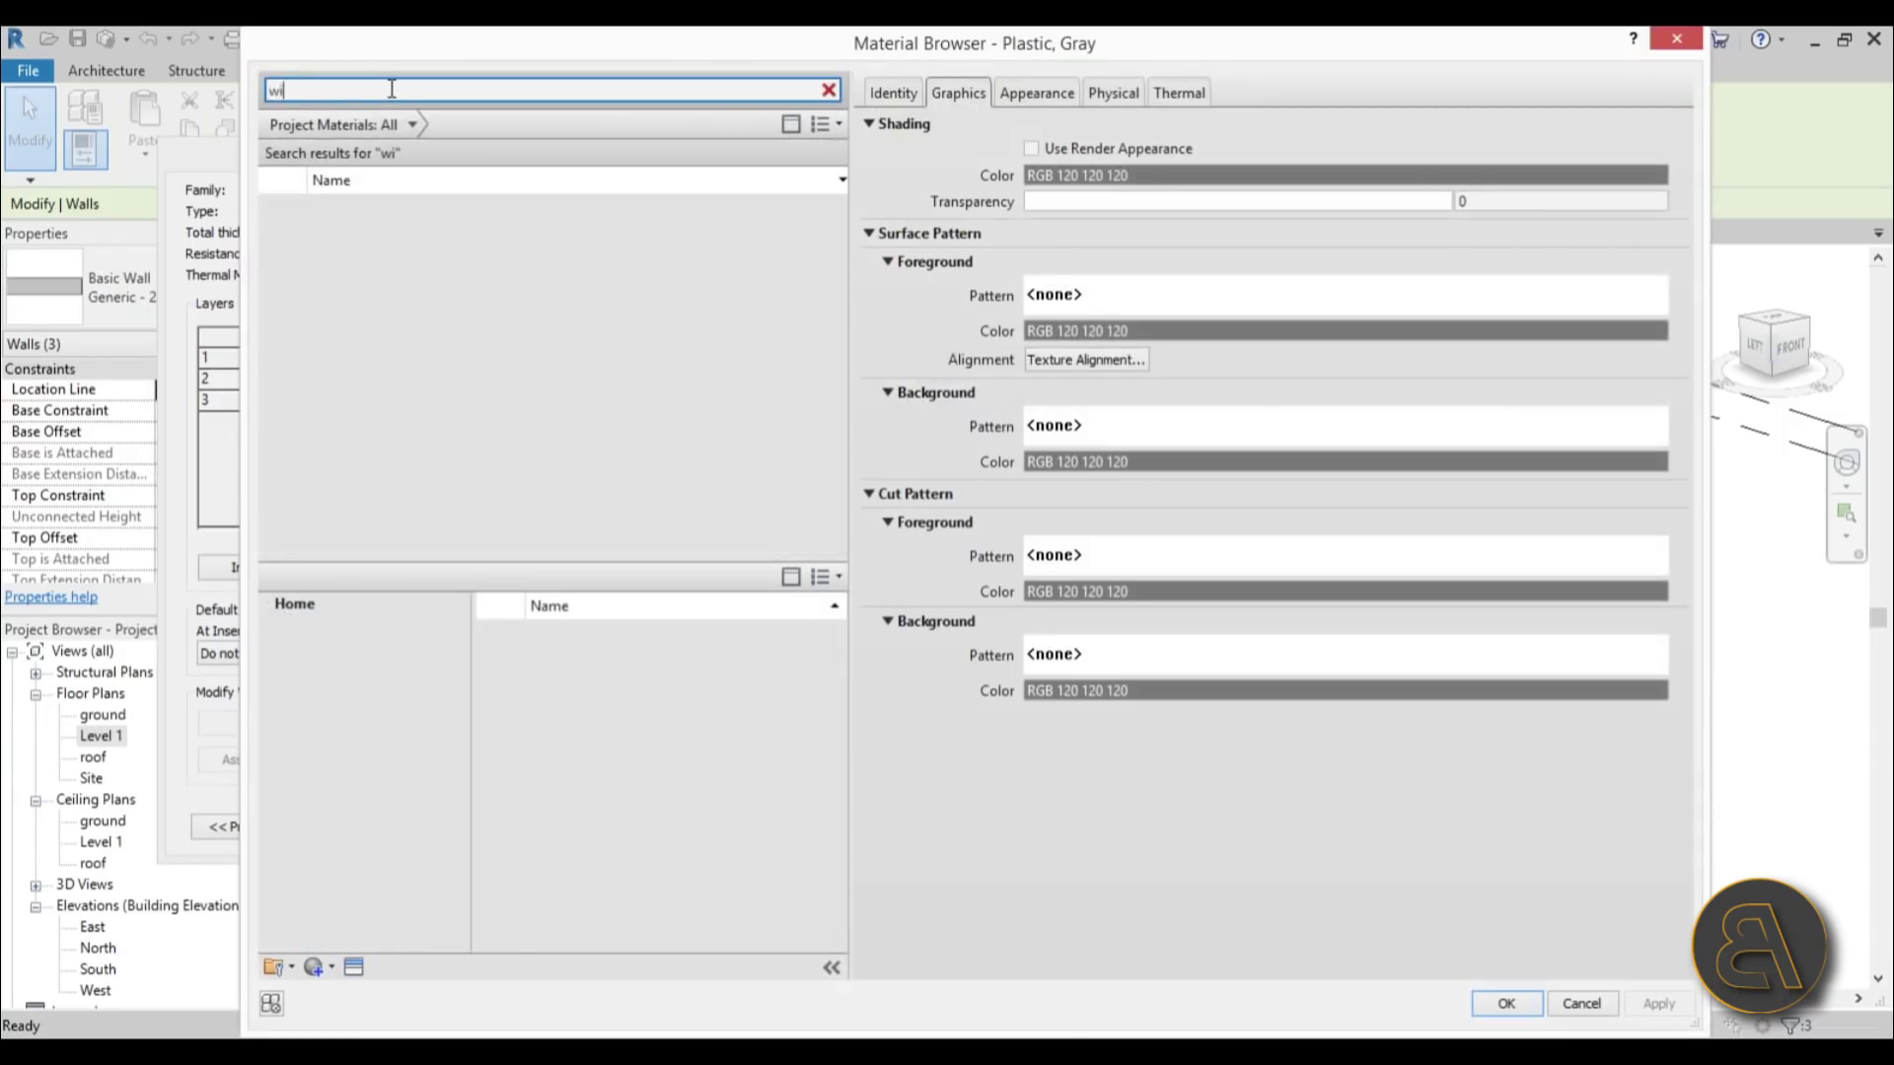
pyautogui.write('od')
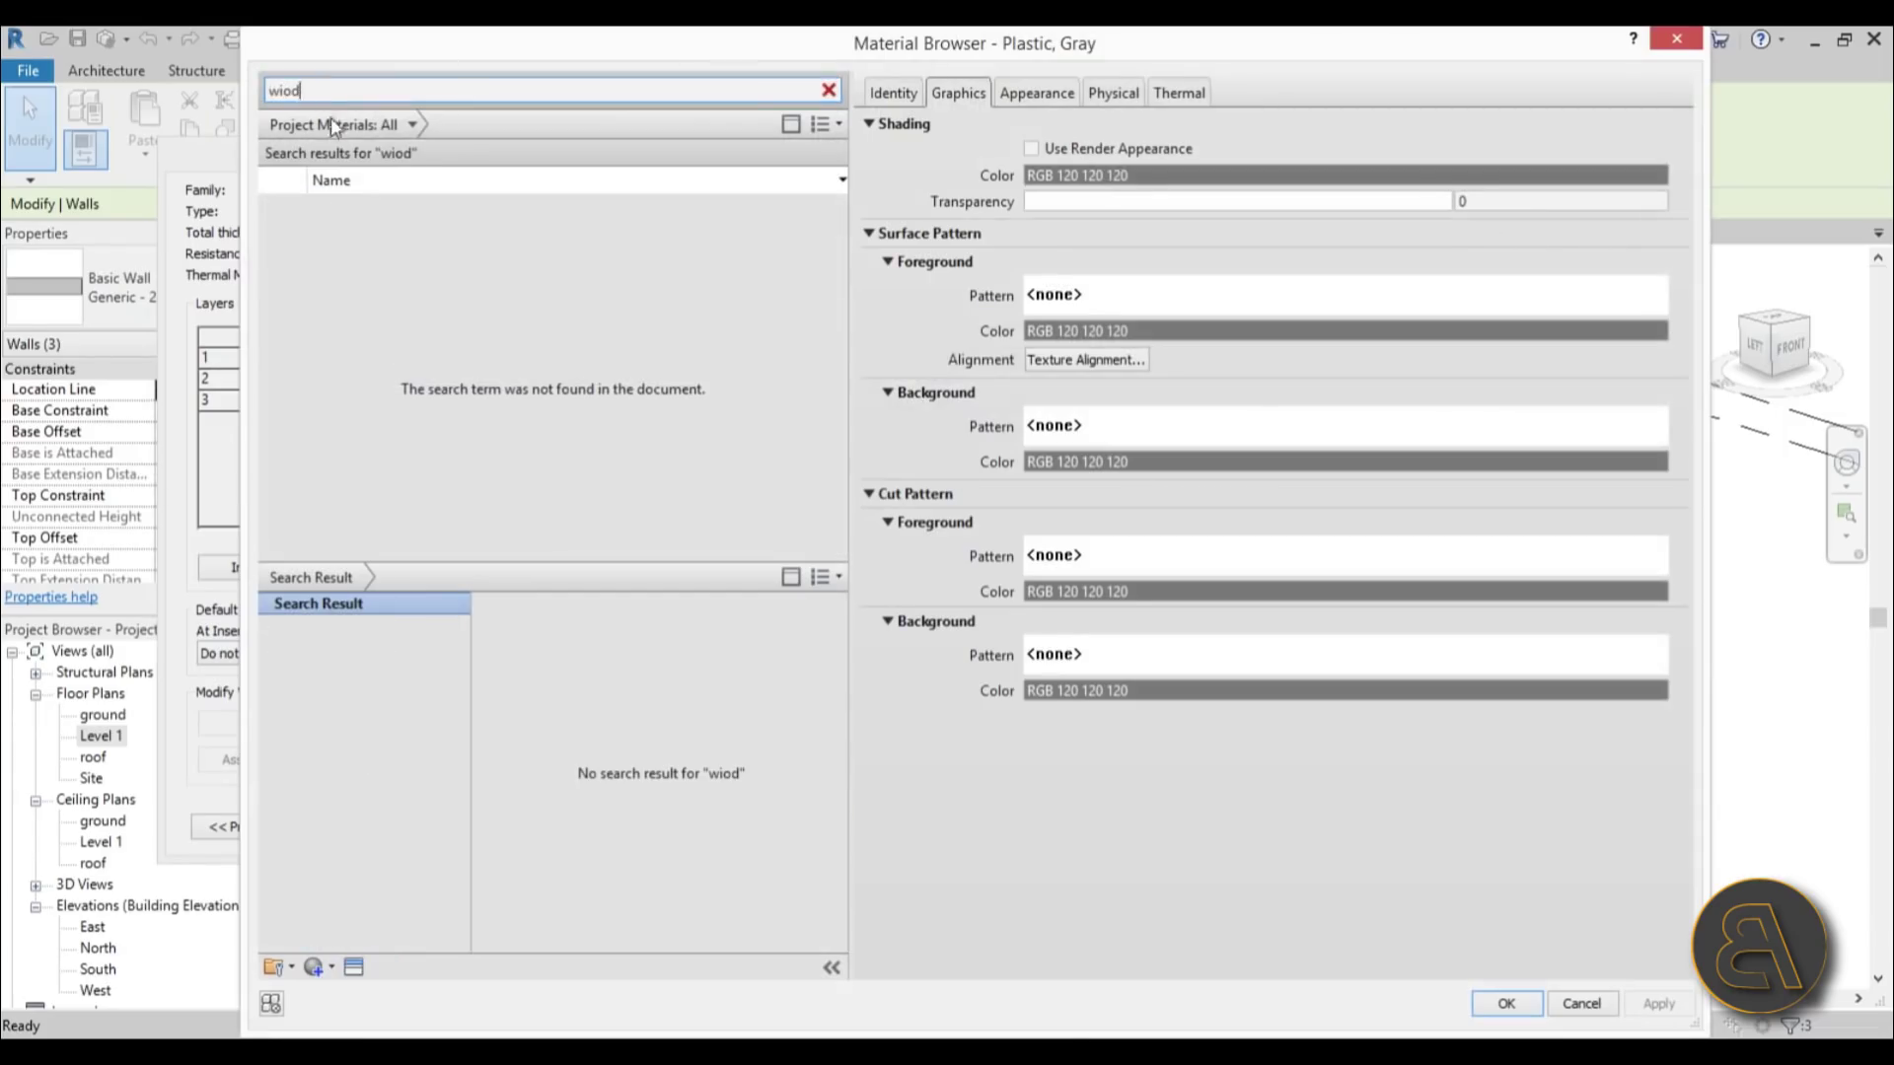
pyautogui.press('BackSpace')
pyautogui.write('o')
pyautogui.scroll(-10, 661, 745)
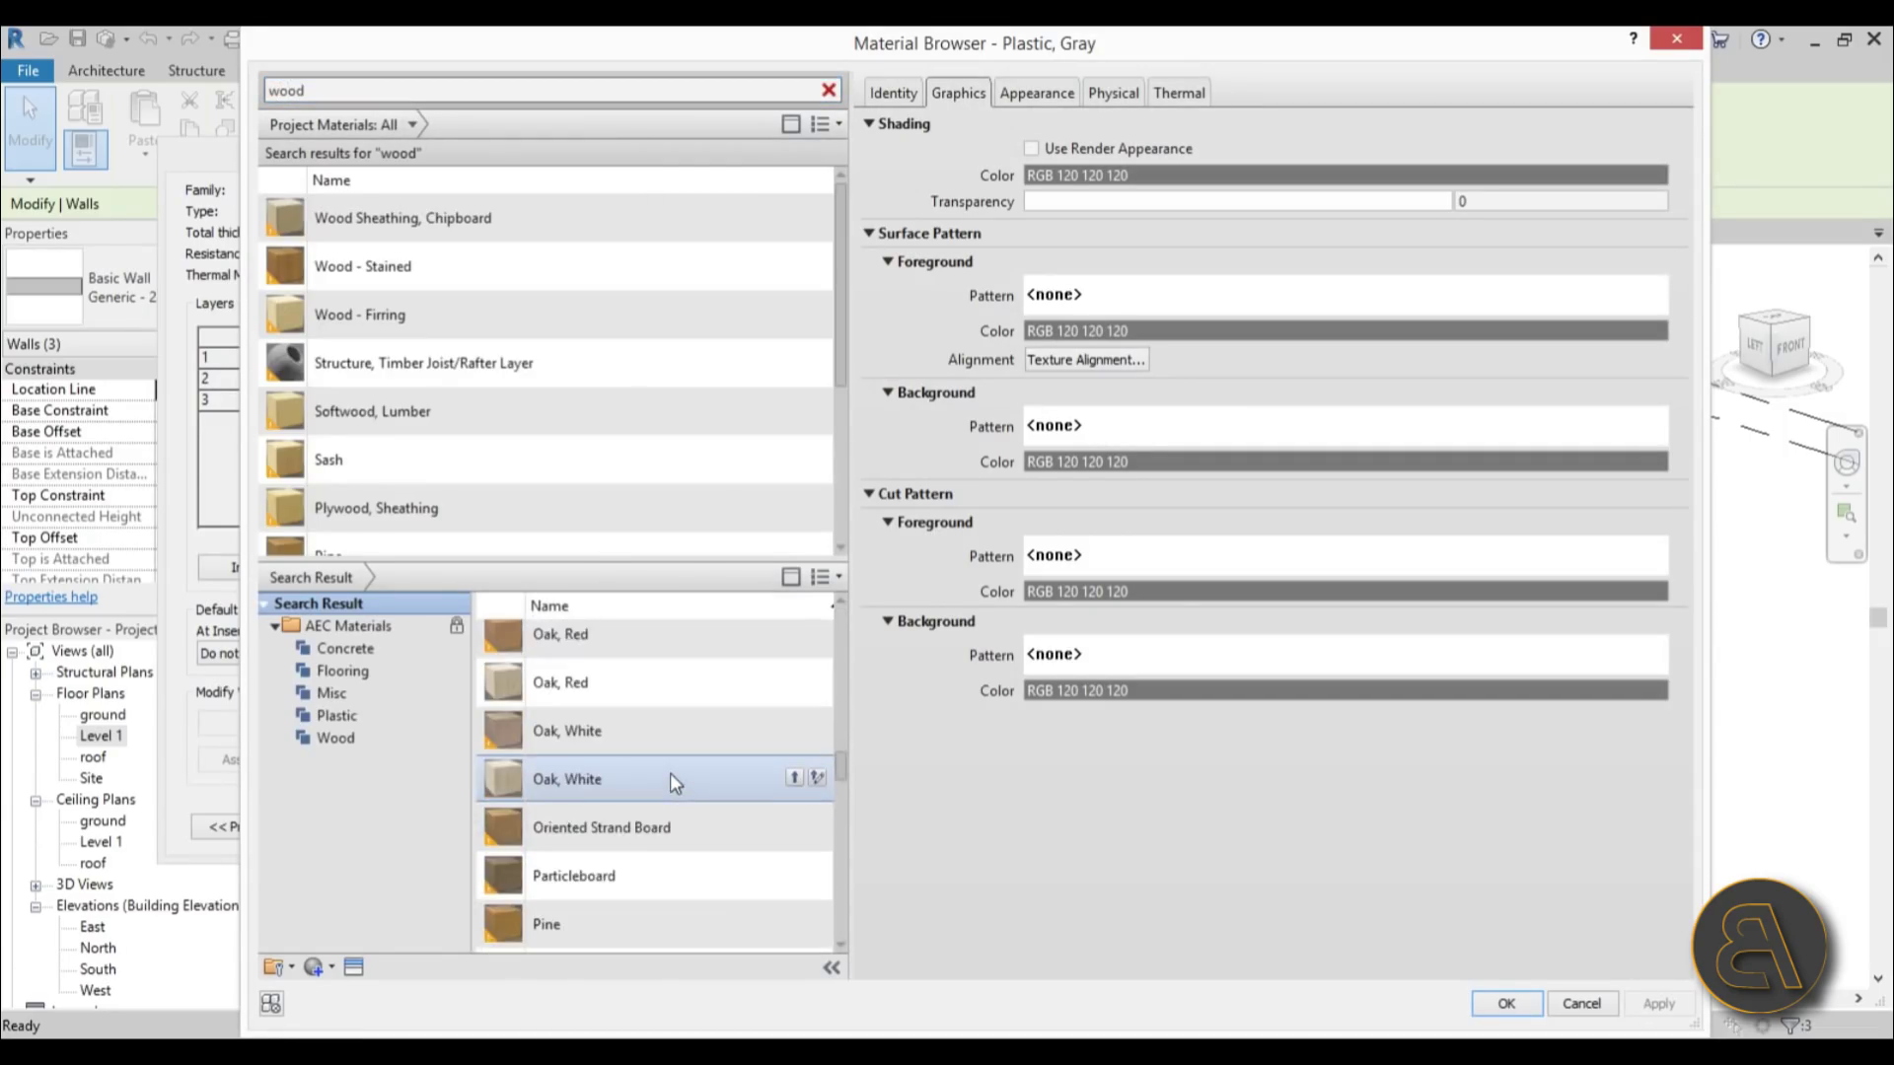
pyautogui.scroll(-5, 671, 776)
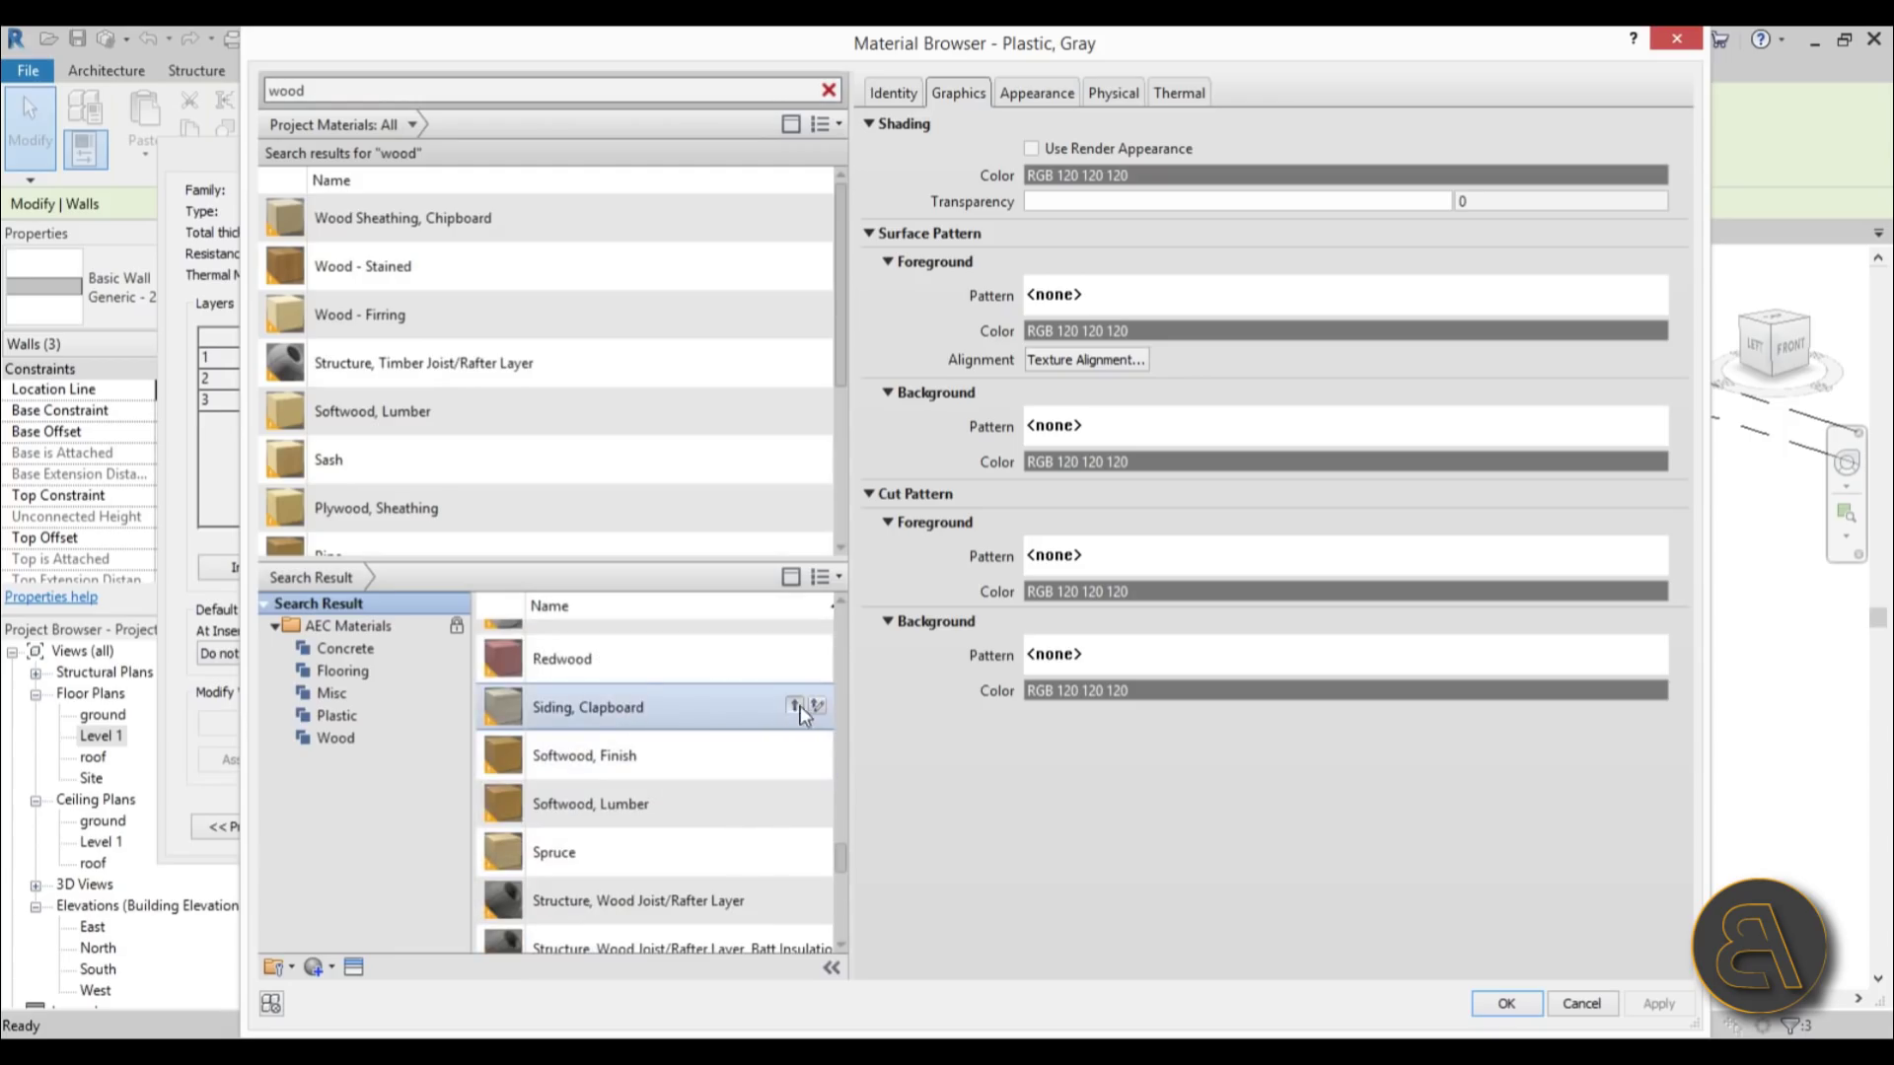
pyautogui.click(797, 706)
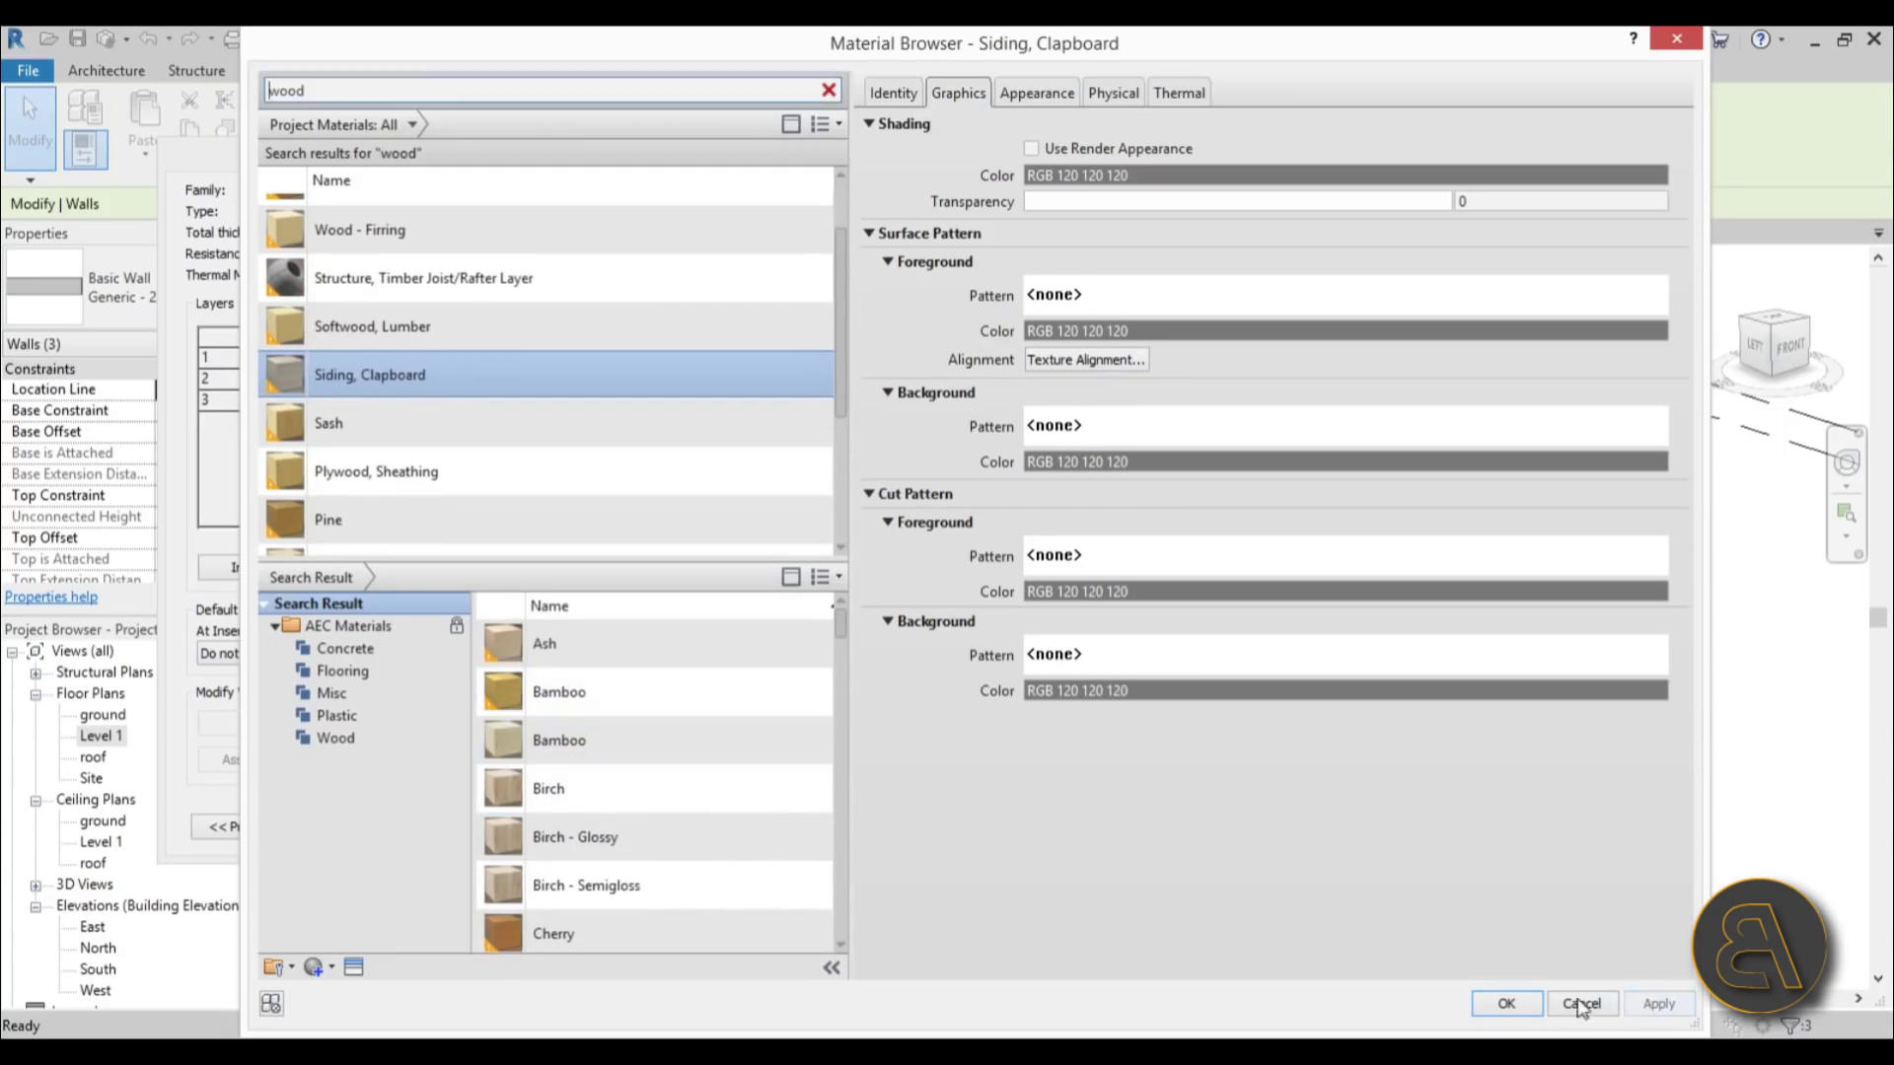
# - Confirm Siding, Clapboard as the structure material and return to the orbited 3D café
pyautogui.click(1497, 1003)
pyautogui.click(1366, 804)
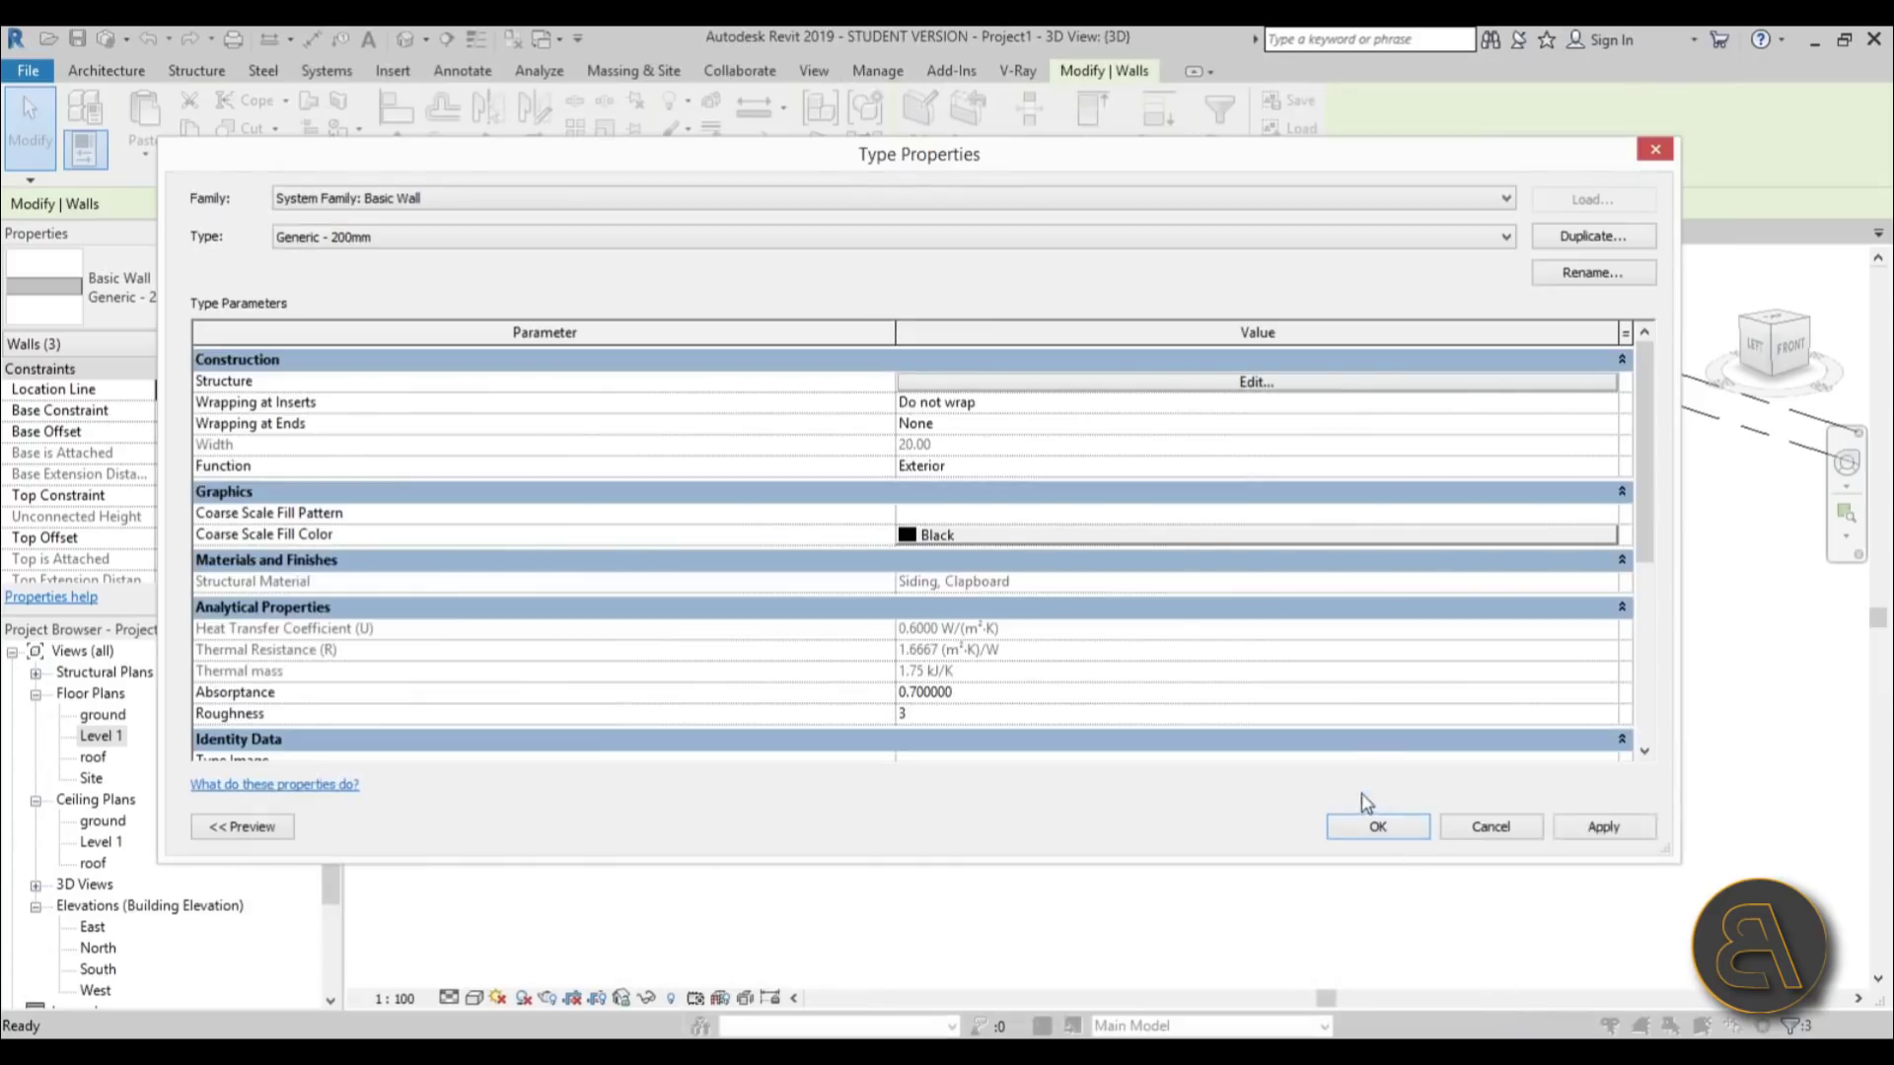
pyautogui.click(1378, 827)
pyautogui.click(1385, 830)
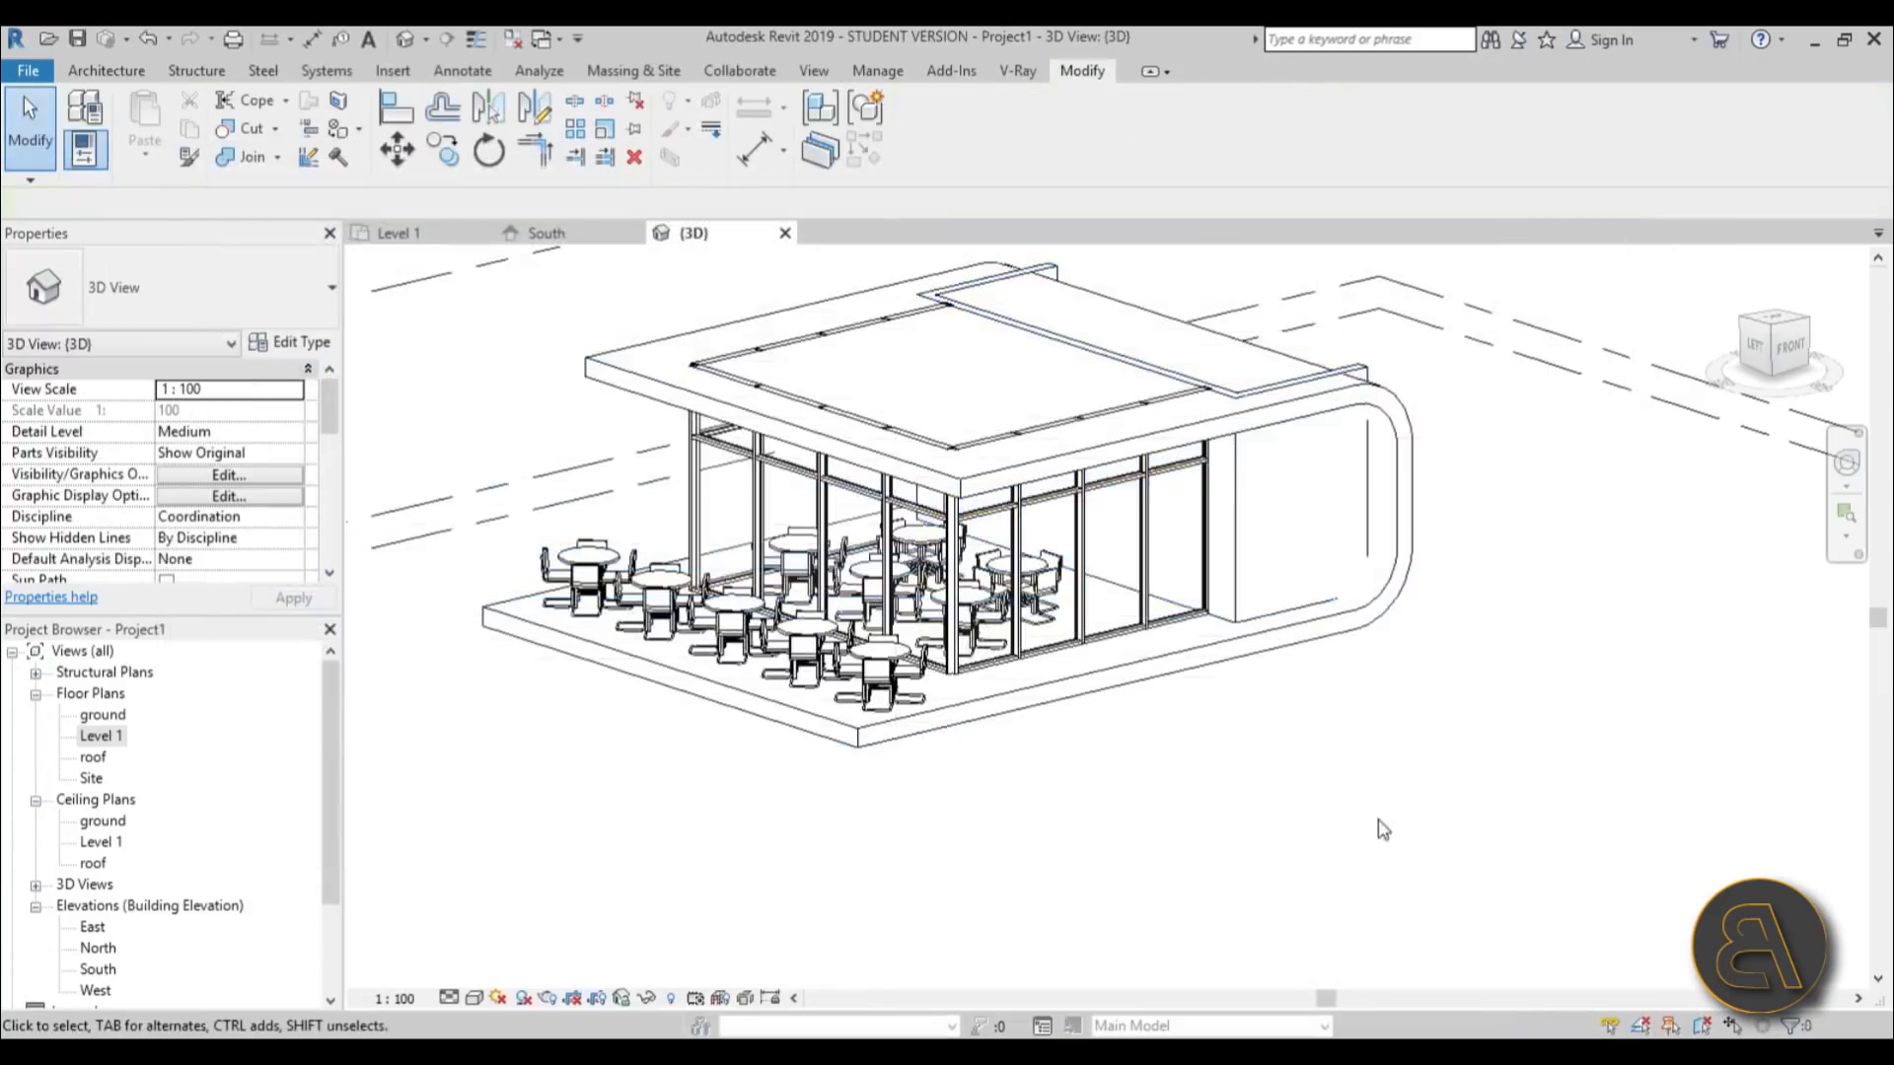
pyautogui.moveTo(1385, 830)
pyautogui.keyDown('shift'); pyautogui.mouseDown(button='middle')
pyautogui.moveTo(1158, 539)
pyautogui.moveTo(1322, 765)
pyautogui.moveTo(1459, 850)
pyautogui.moveTo(1404, 857)
pyautogui.mouseUp(button='middle'); pyautogui.keyUp('shift')
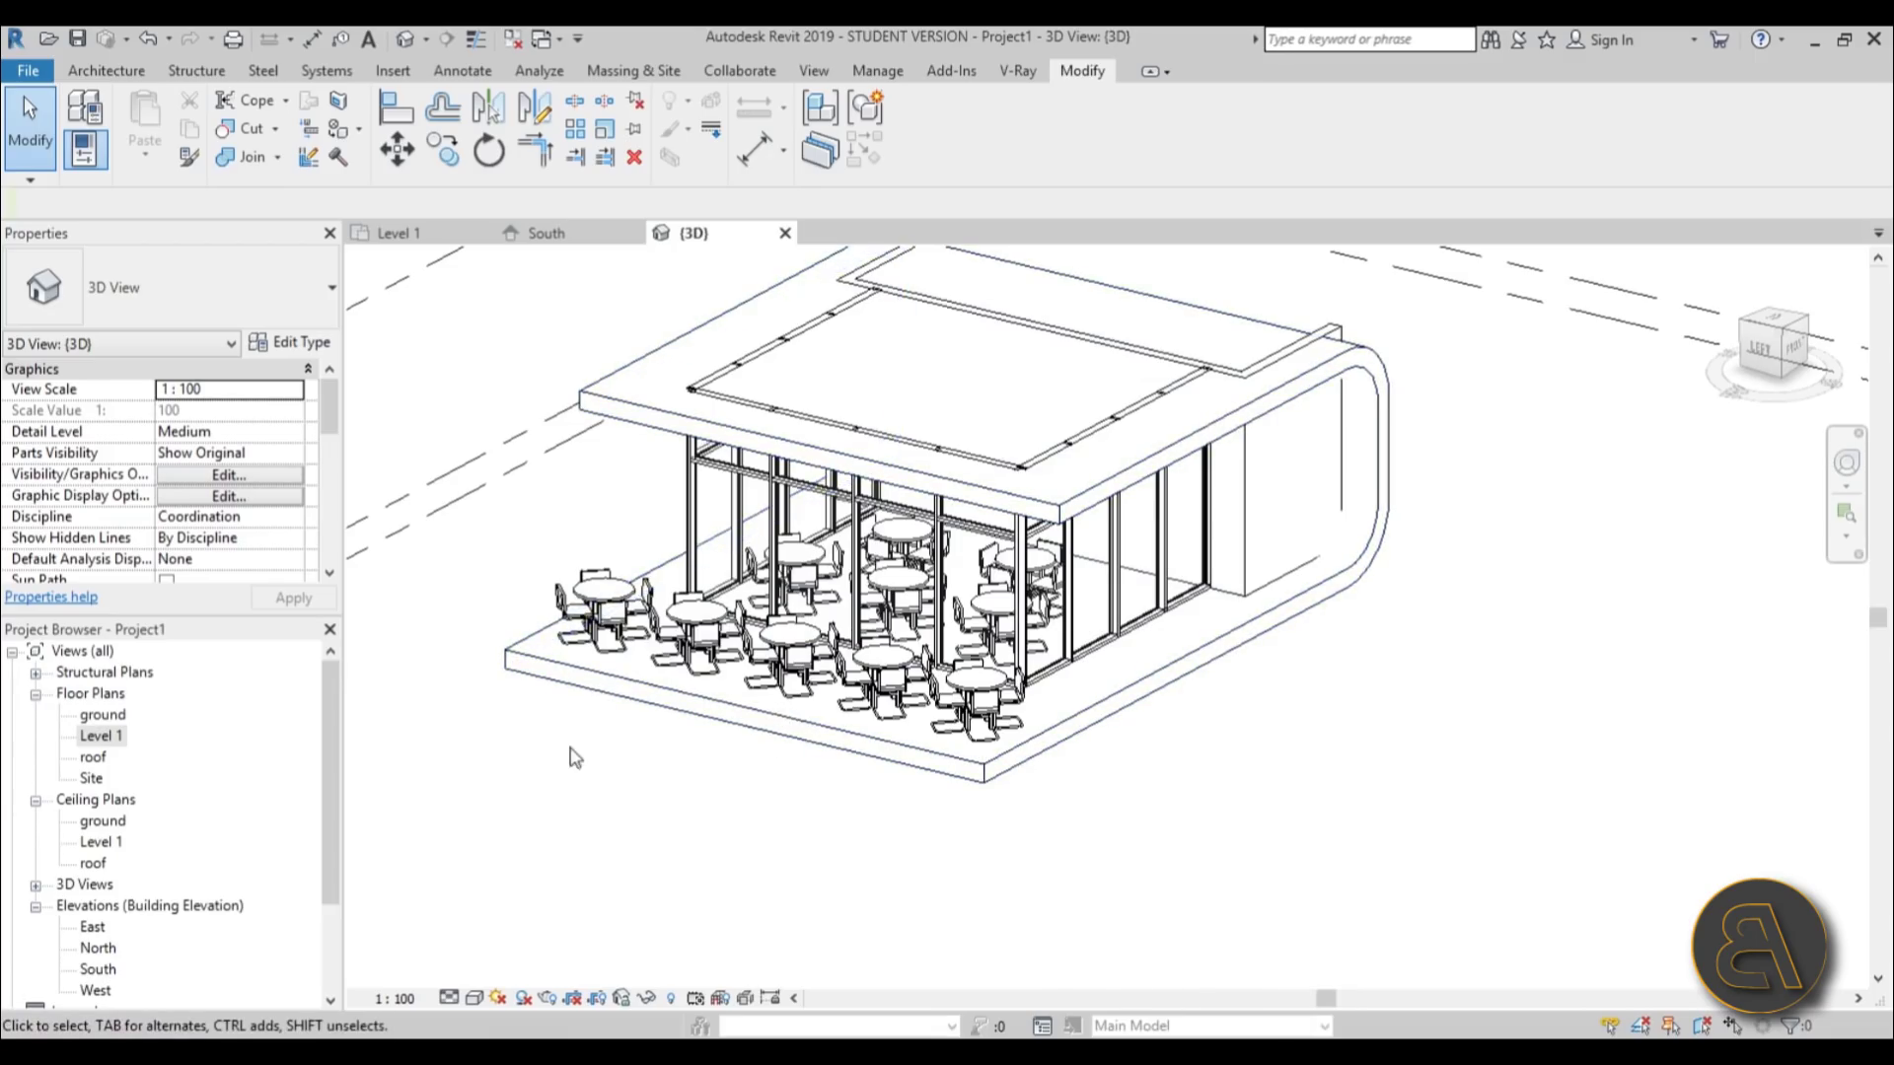
pyautogui.doubleClick(102, 736)
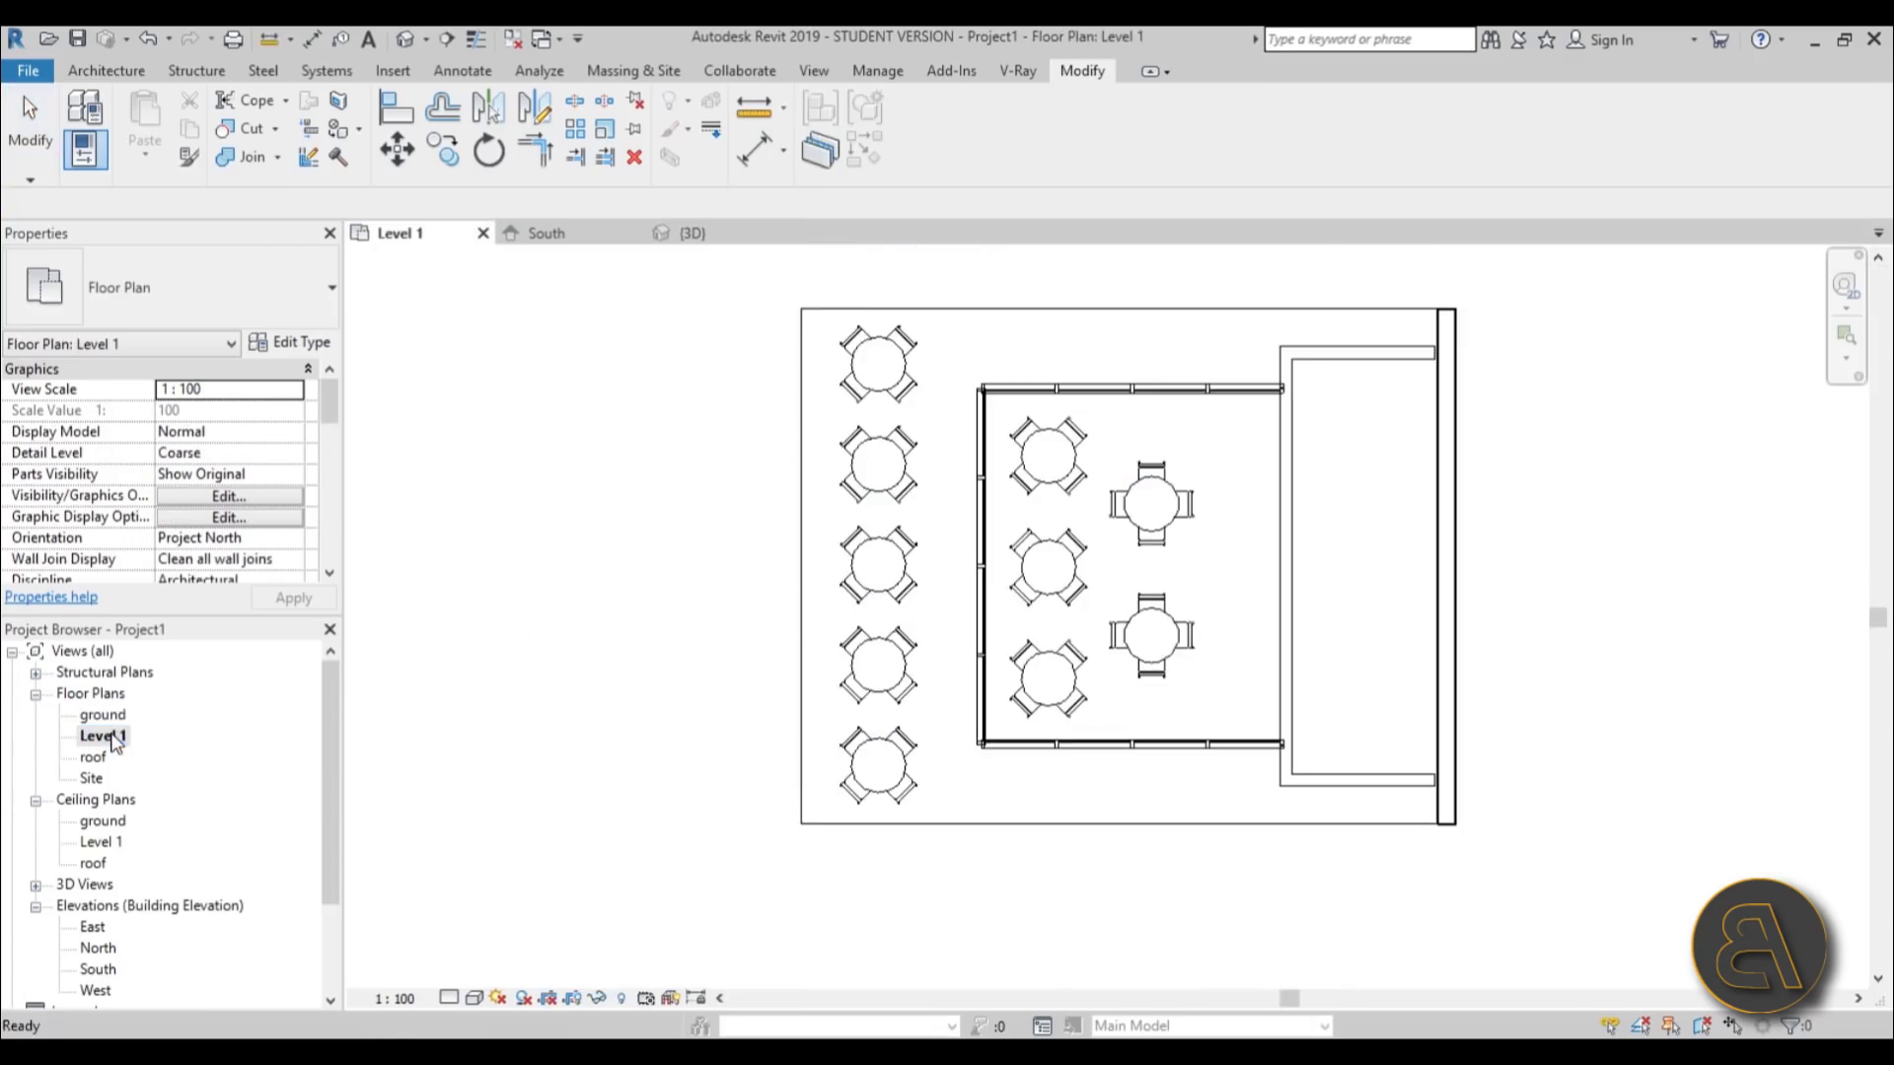
pyautogui.scroll(3, 824, 700)
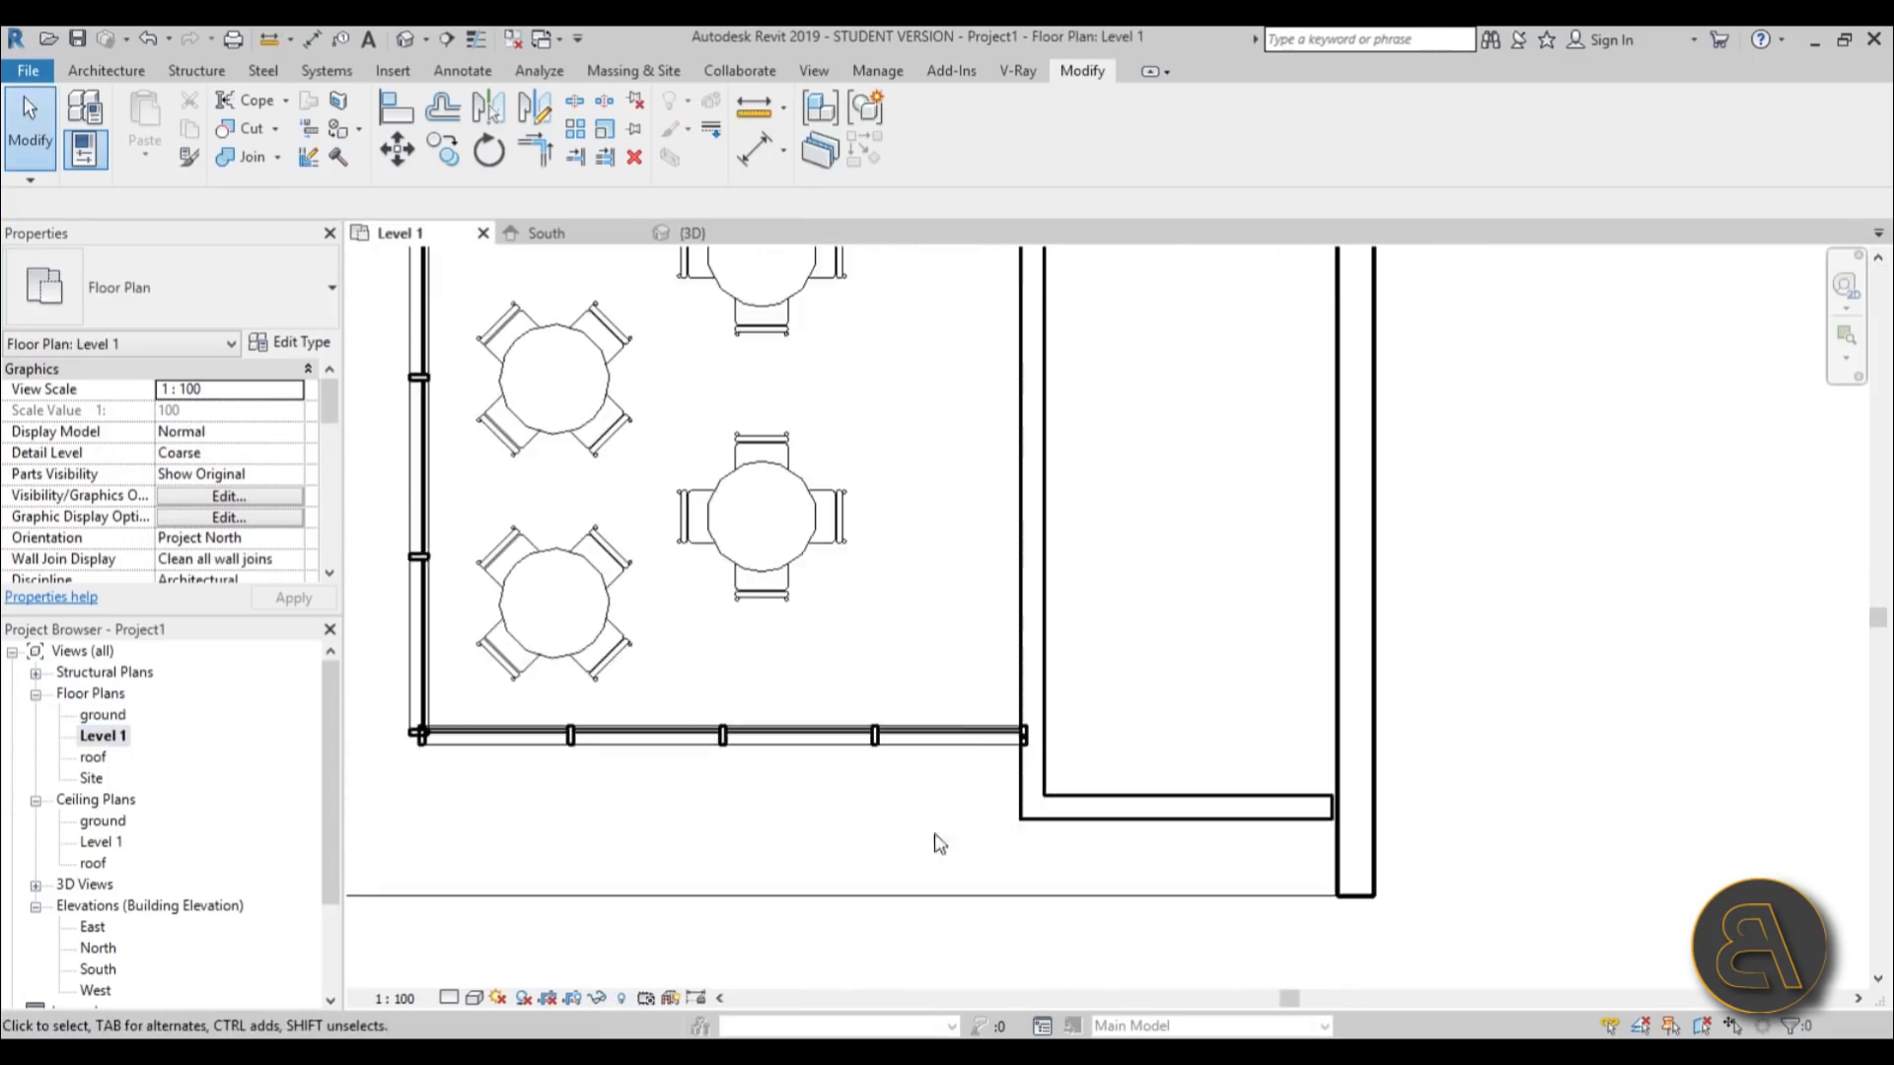
pyautogui.scroll(-1, 414, 718)
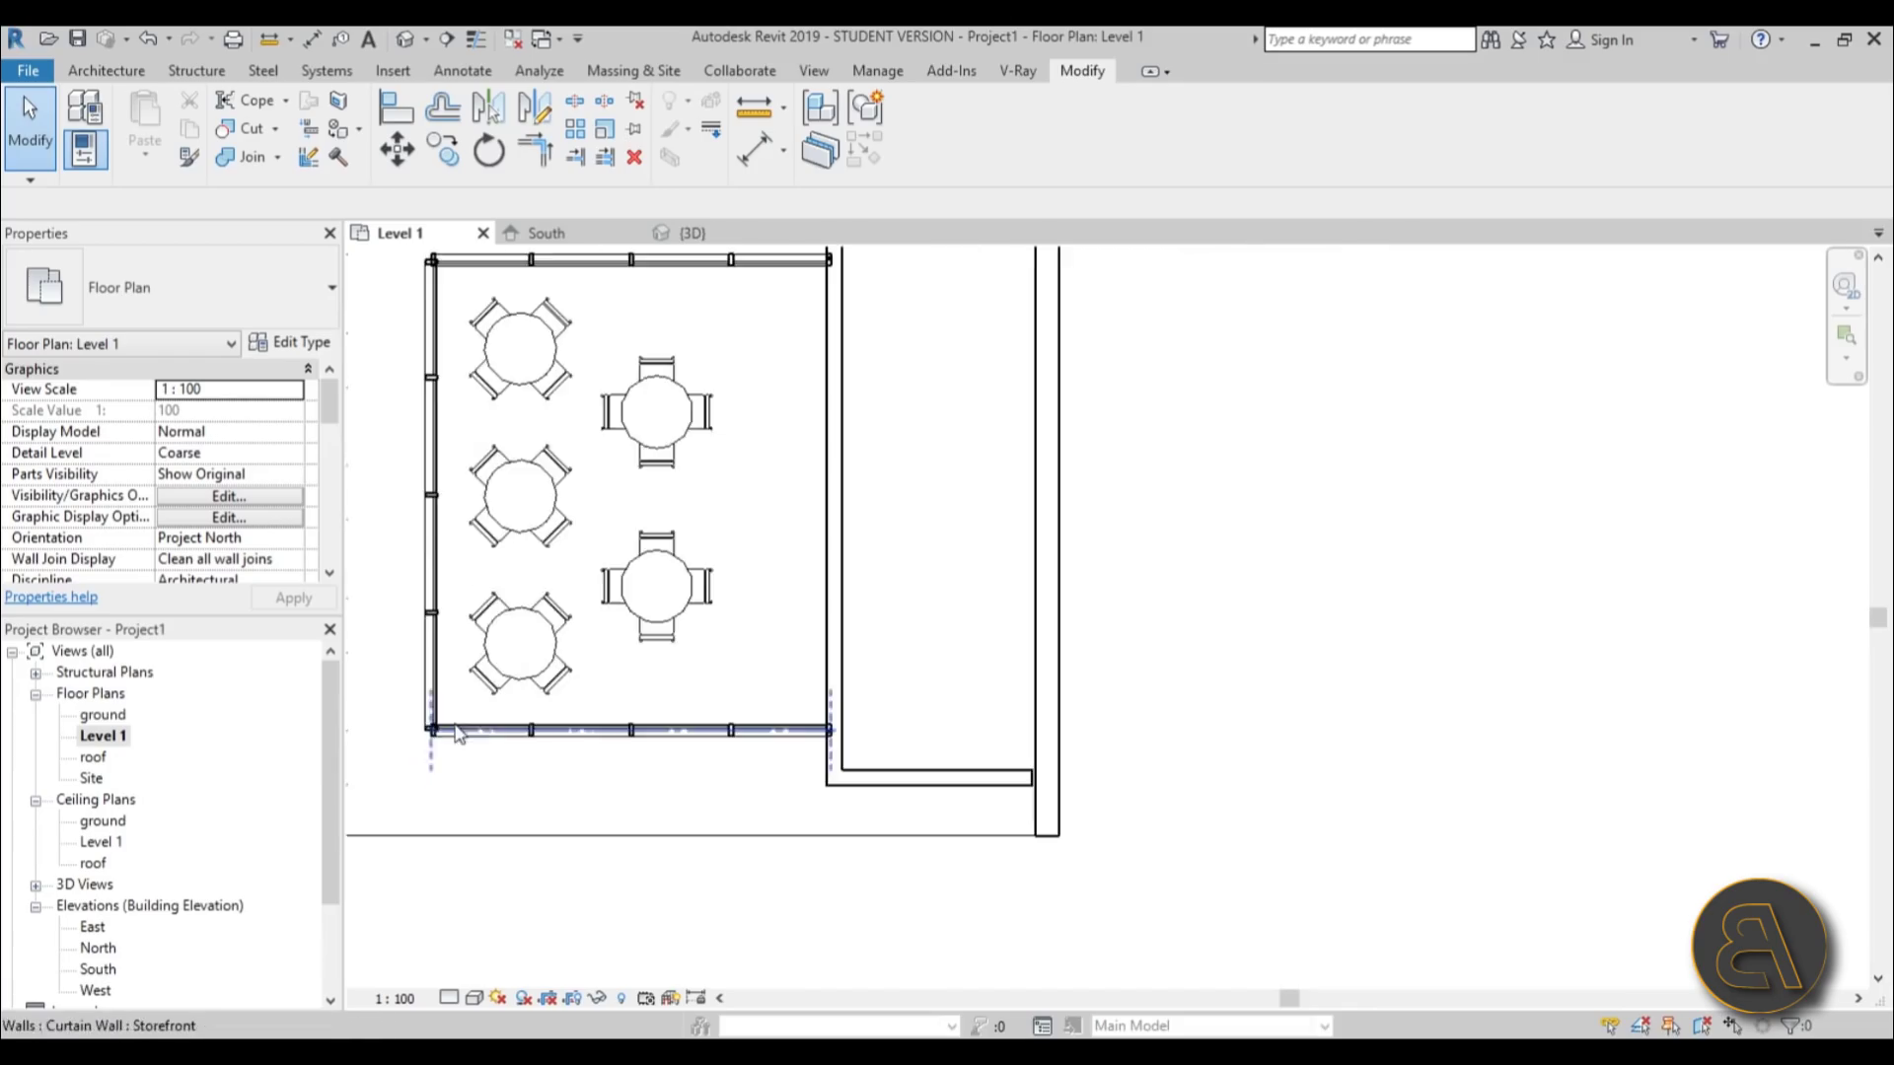
pyautogui.scroll(3, 414, 717)
pyautogui.click(688, 757)
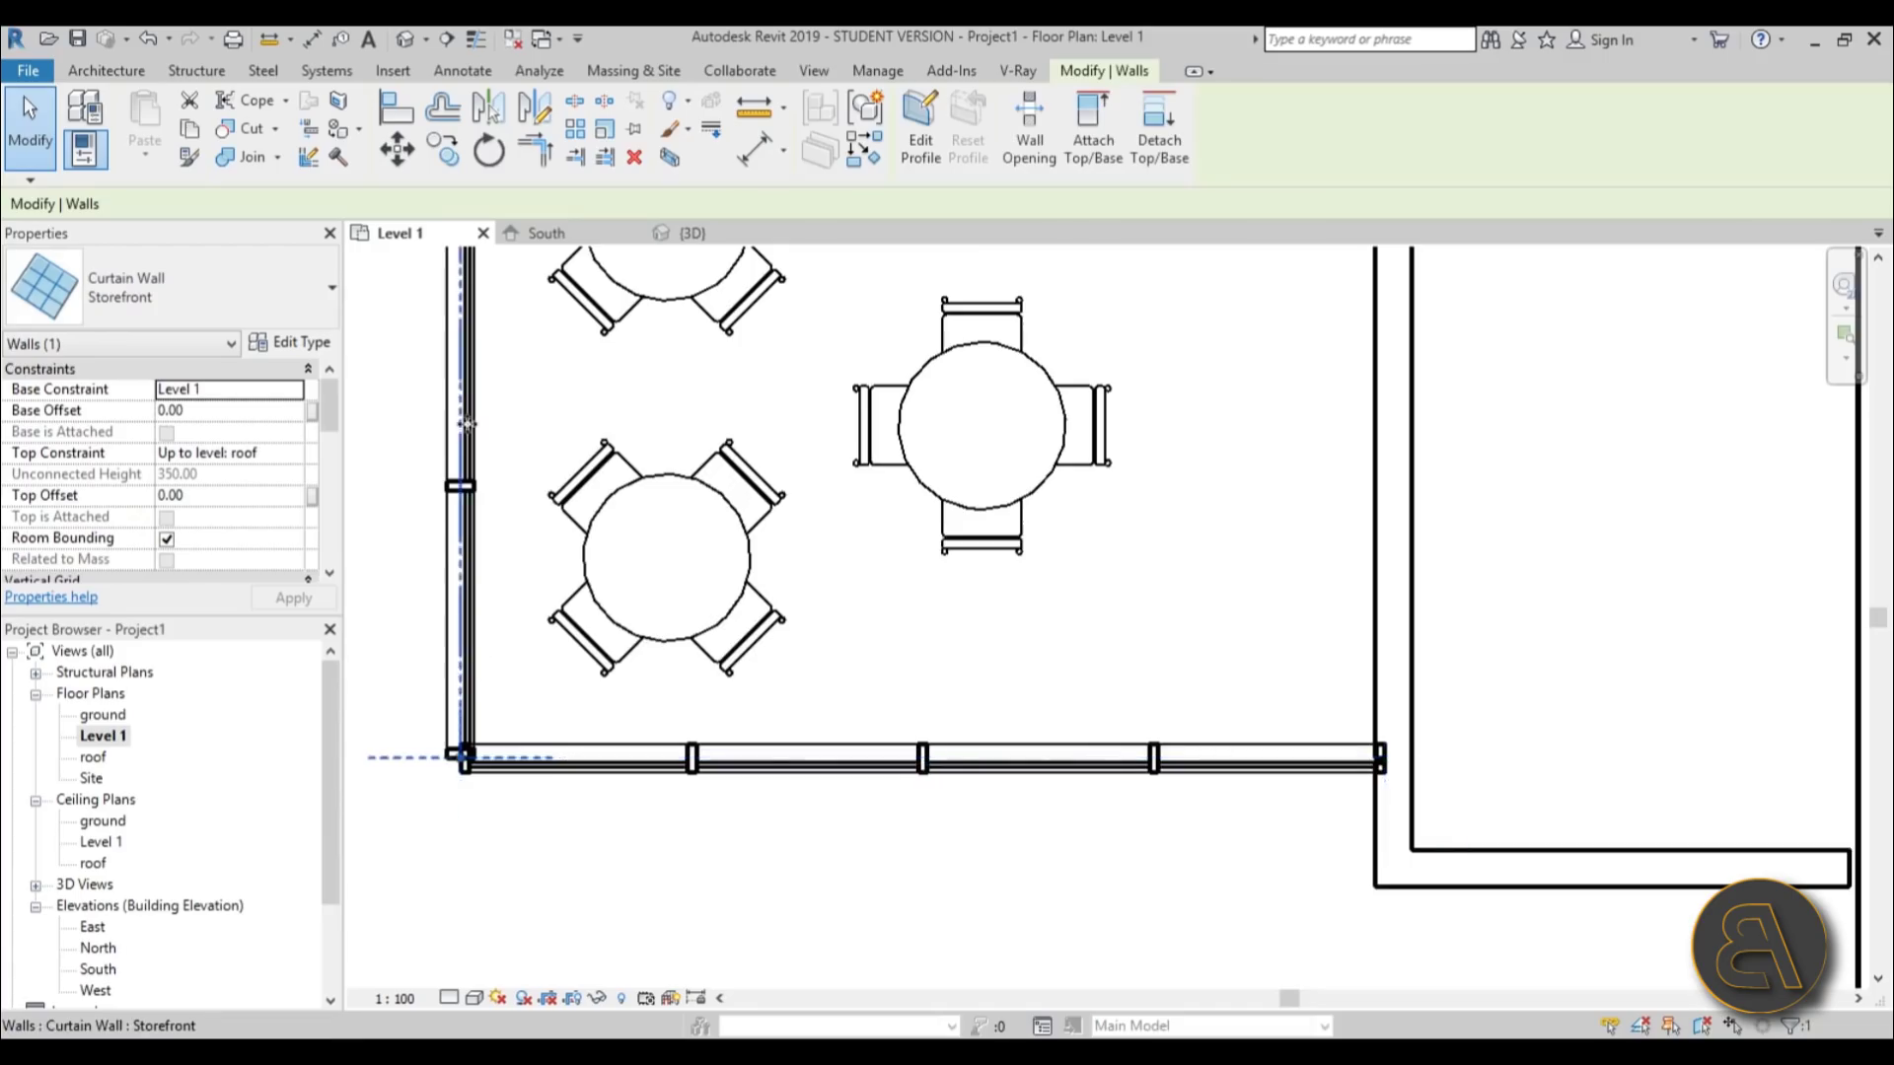
pyautogui.scroll(-1, 565, 496)
pyautogui.moveTo(565, 495); pyautogui.dragTo(638, 745, button='middle')
pyautogui.moveTo(745, 368); pyautogui.dragTo(710, 808, button='middle')
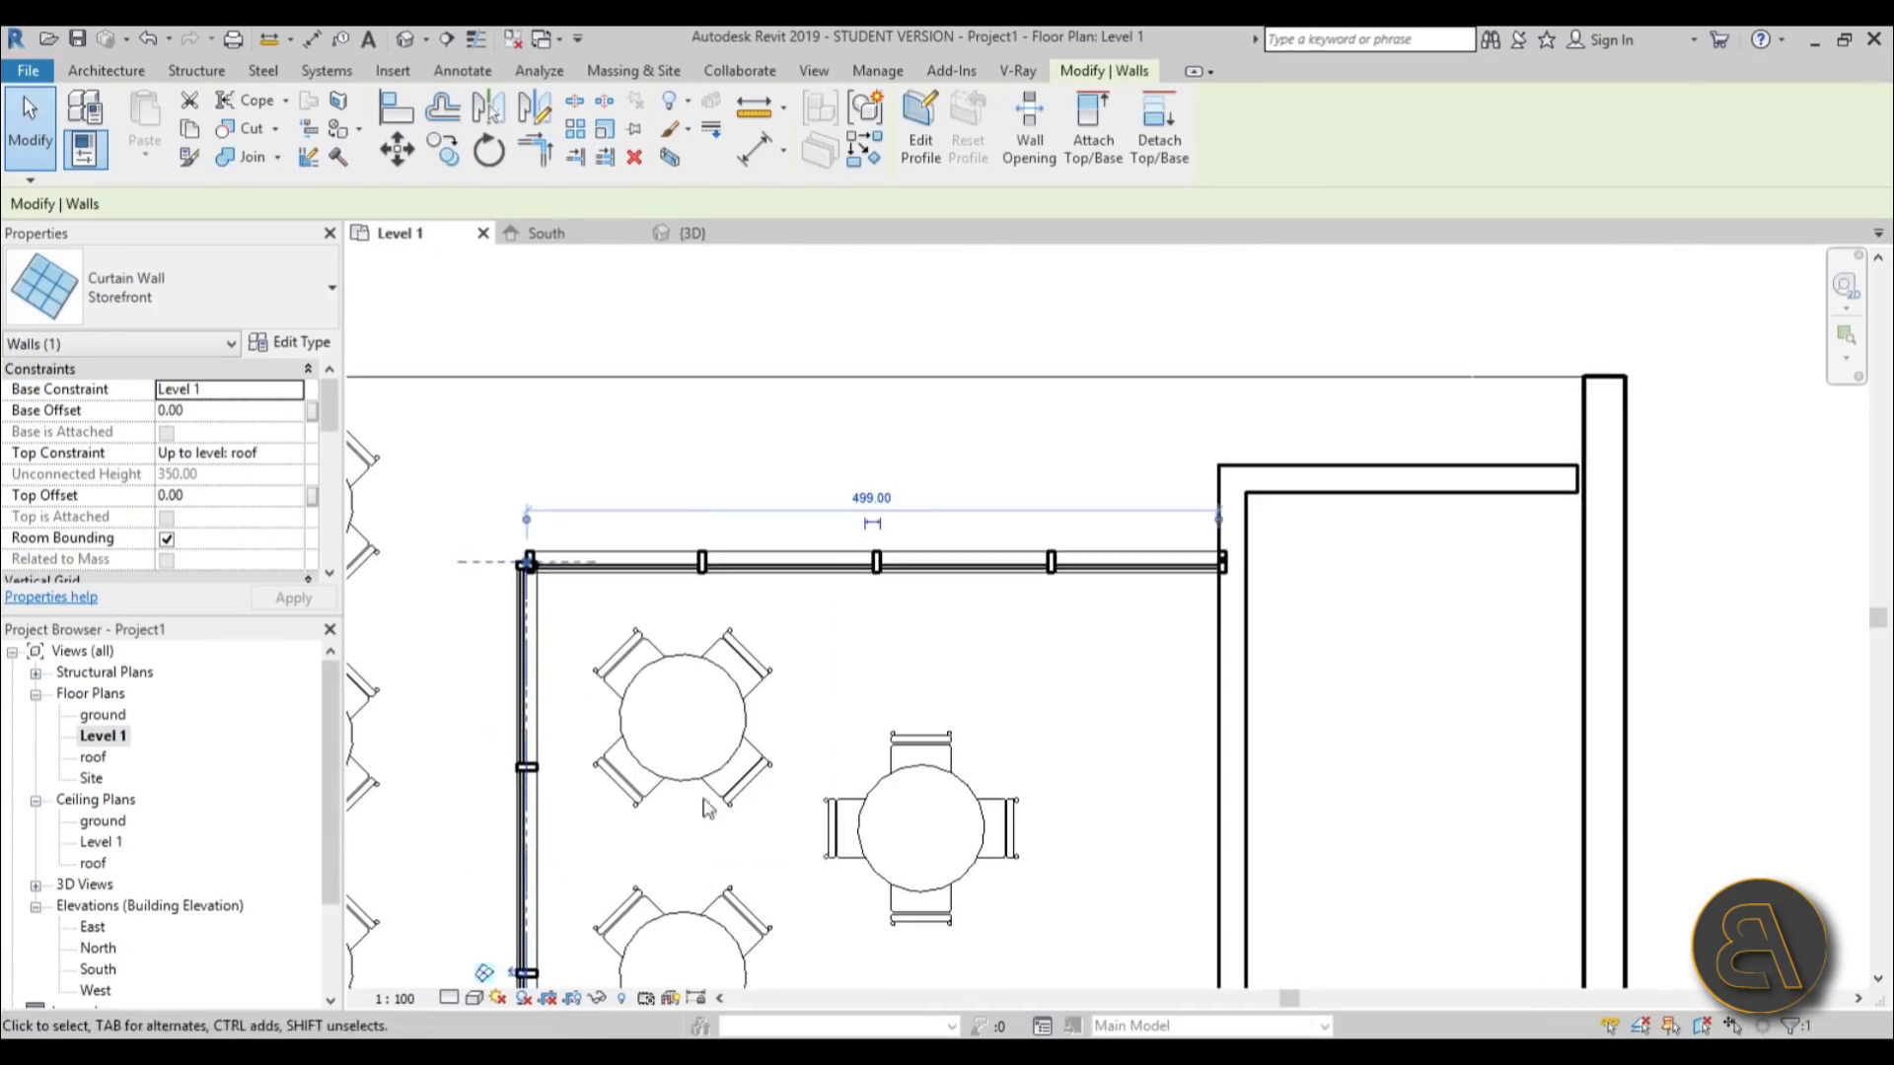
pyautogui.click(810, 564)
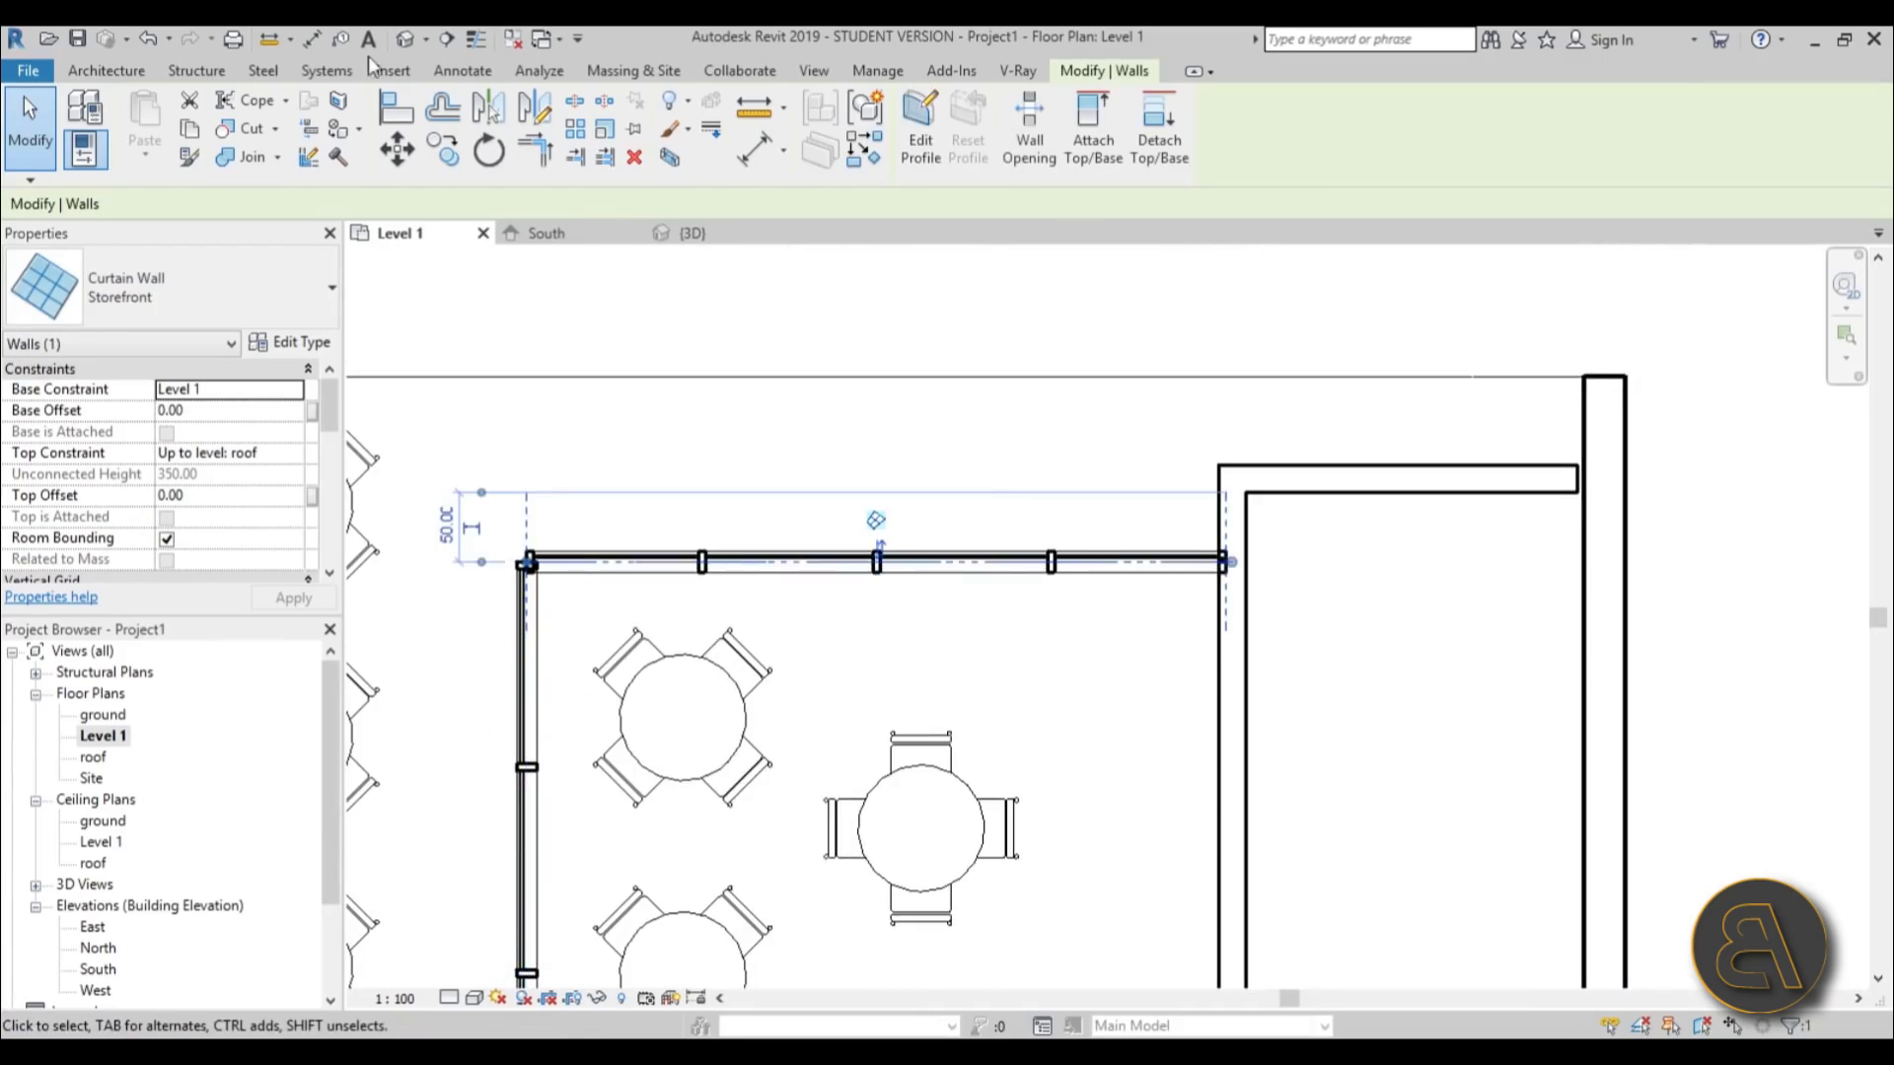
pyautogui.click(406, 40)
pyautogui.press('Escape')
pyautogui.scroll(5, 885, 398)
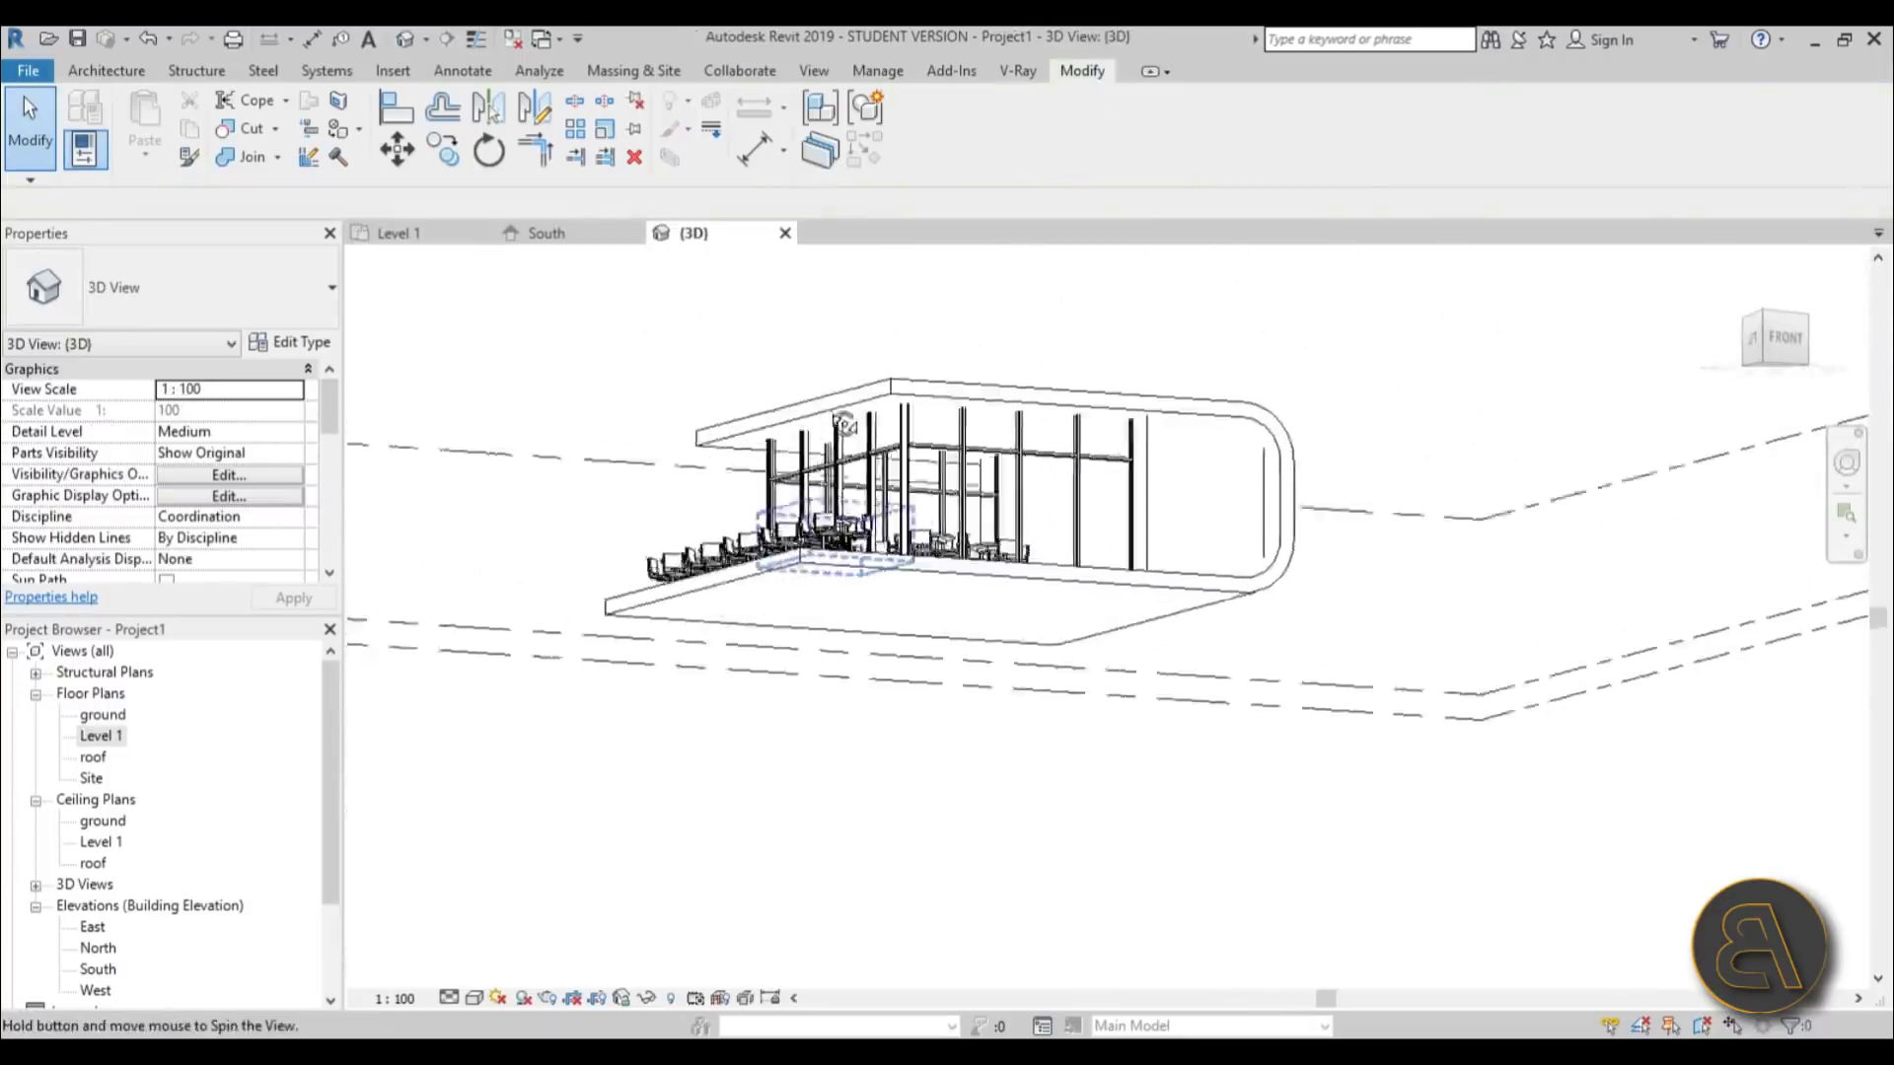
pyautogui.scroll(3, 958, 510)
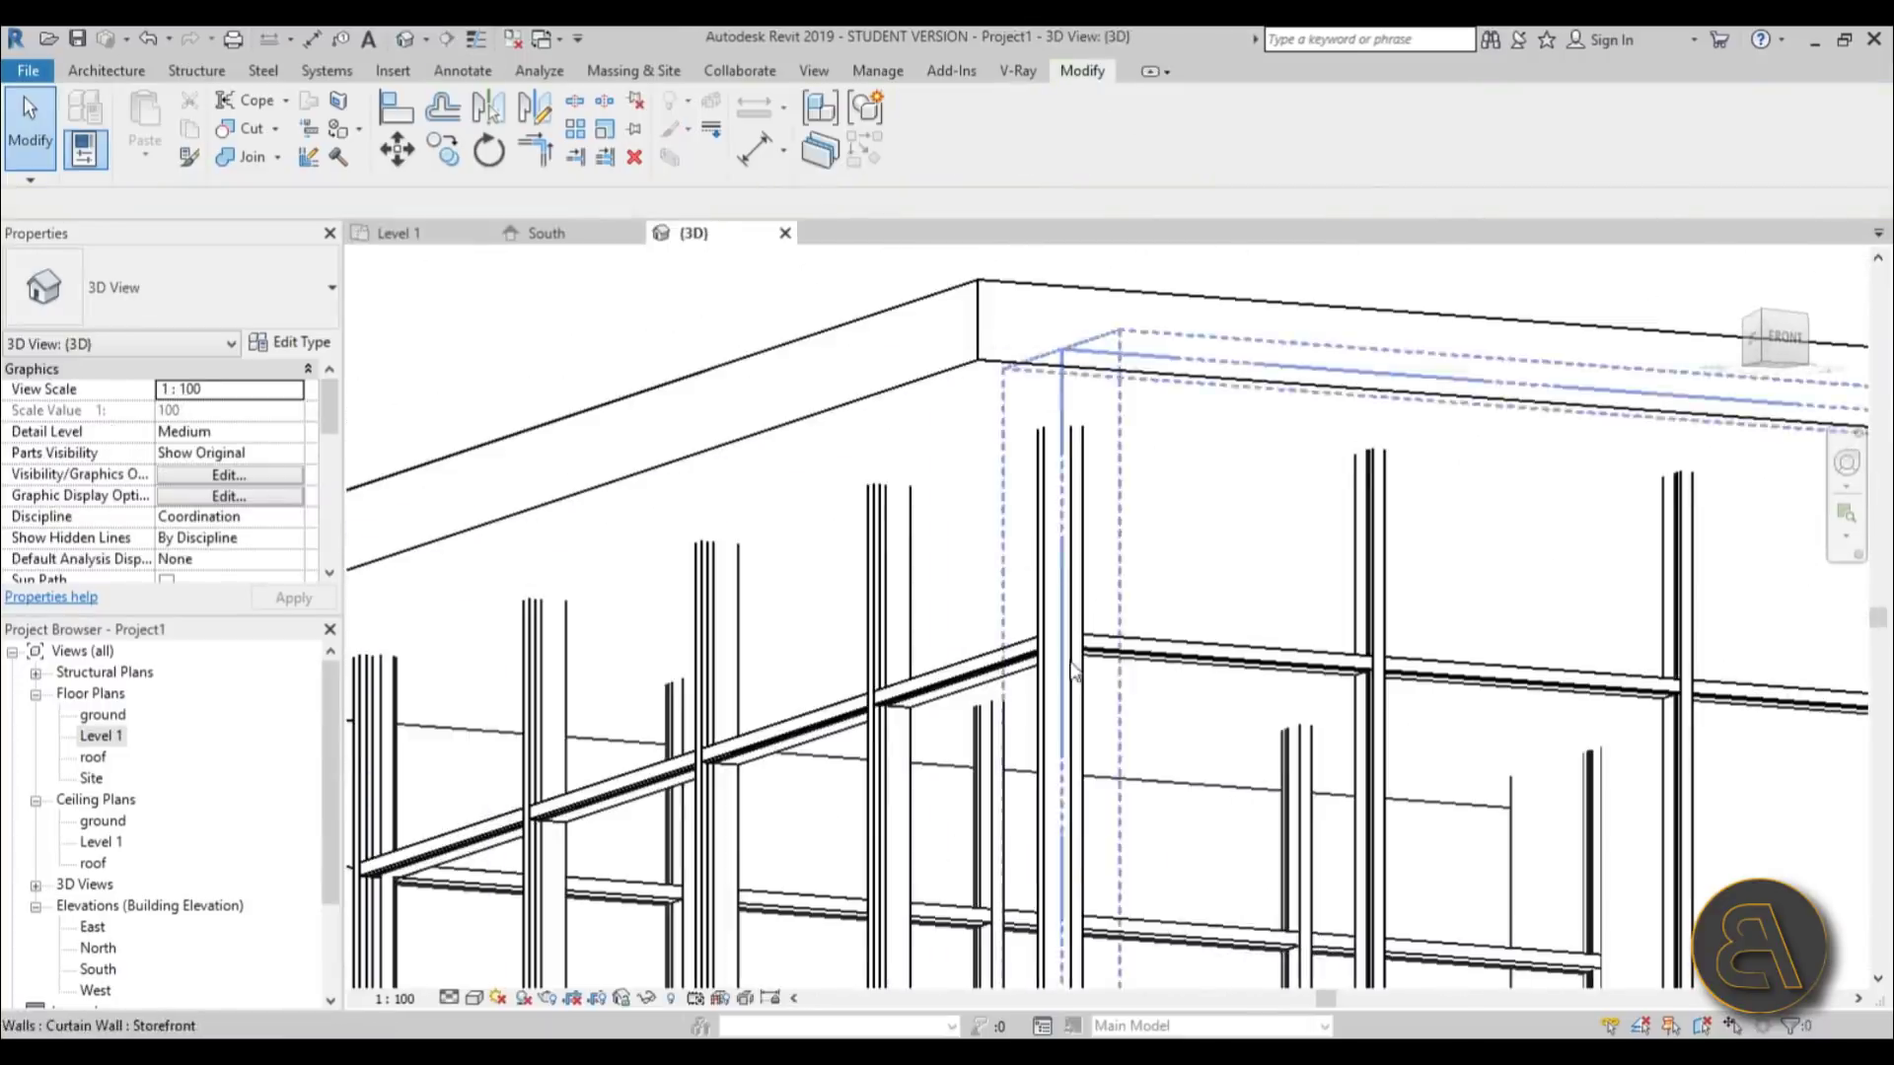
pyautogui.scroll(-1, 1077, 670)
pyautogui.keyDown('shift'); pyautogui.moveTo(1077, 673); pyautogui.dragTo(872, 373, button='middle'); pyautogui.keyUp('shift')
pyautogui.scroll(1, 857, 740)
# - Select the storefront's corner mullions, orbiting around the corner to reach them
pyautogui.keyDown('shift'); pyautogui.moveTo(855, 742); pyautogui.dragTo(817, 605, button='middle'); pyautogui.keyUp('shift')
pyautogui.scroll(2, 817, 603)
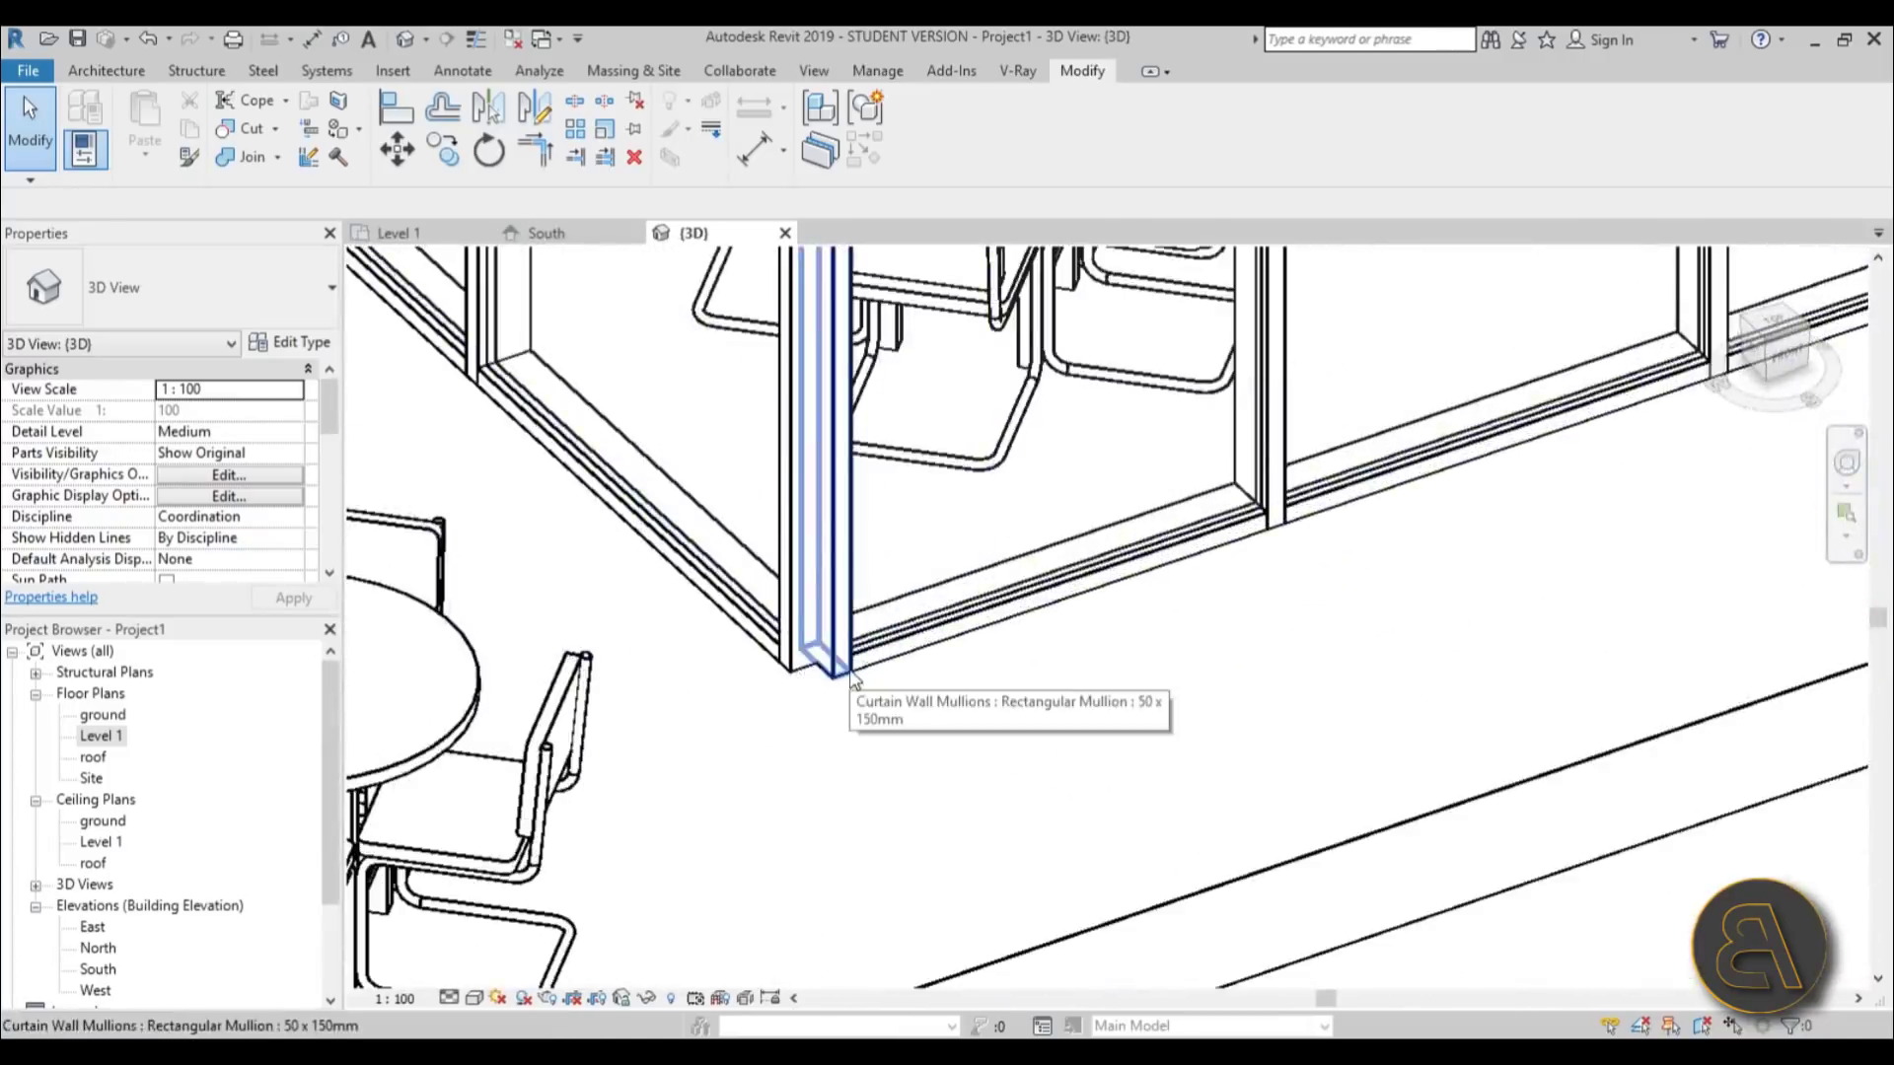
pyautogui.click(853, 677)
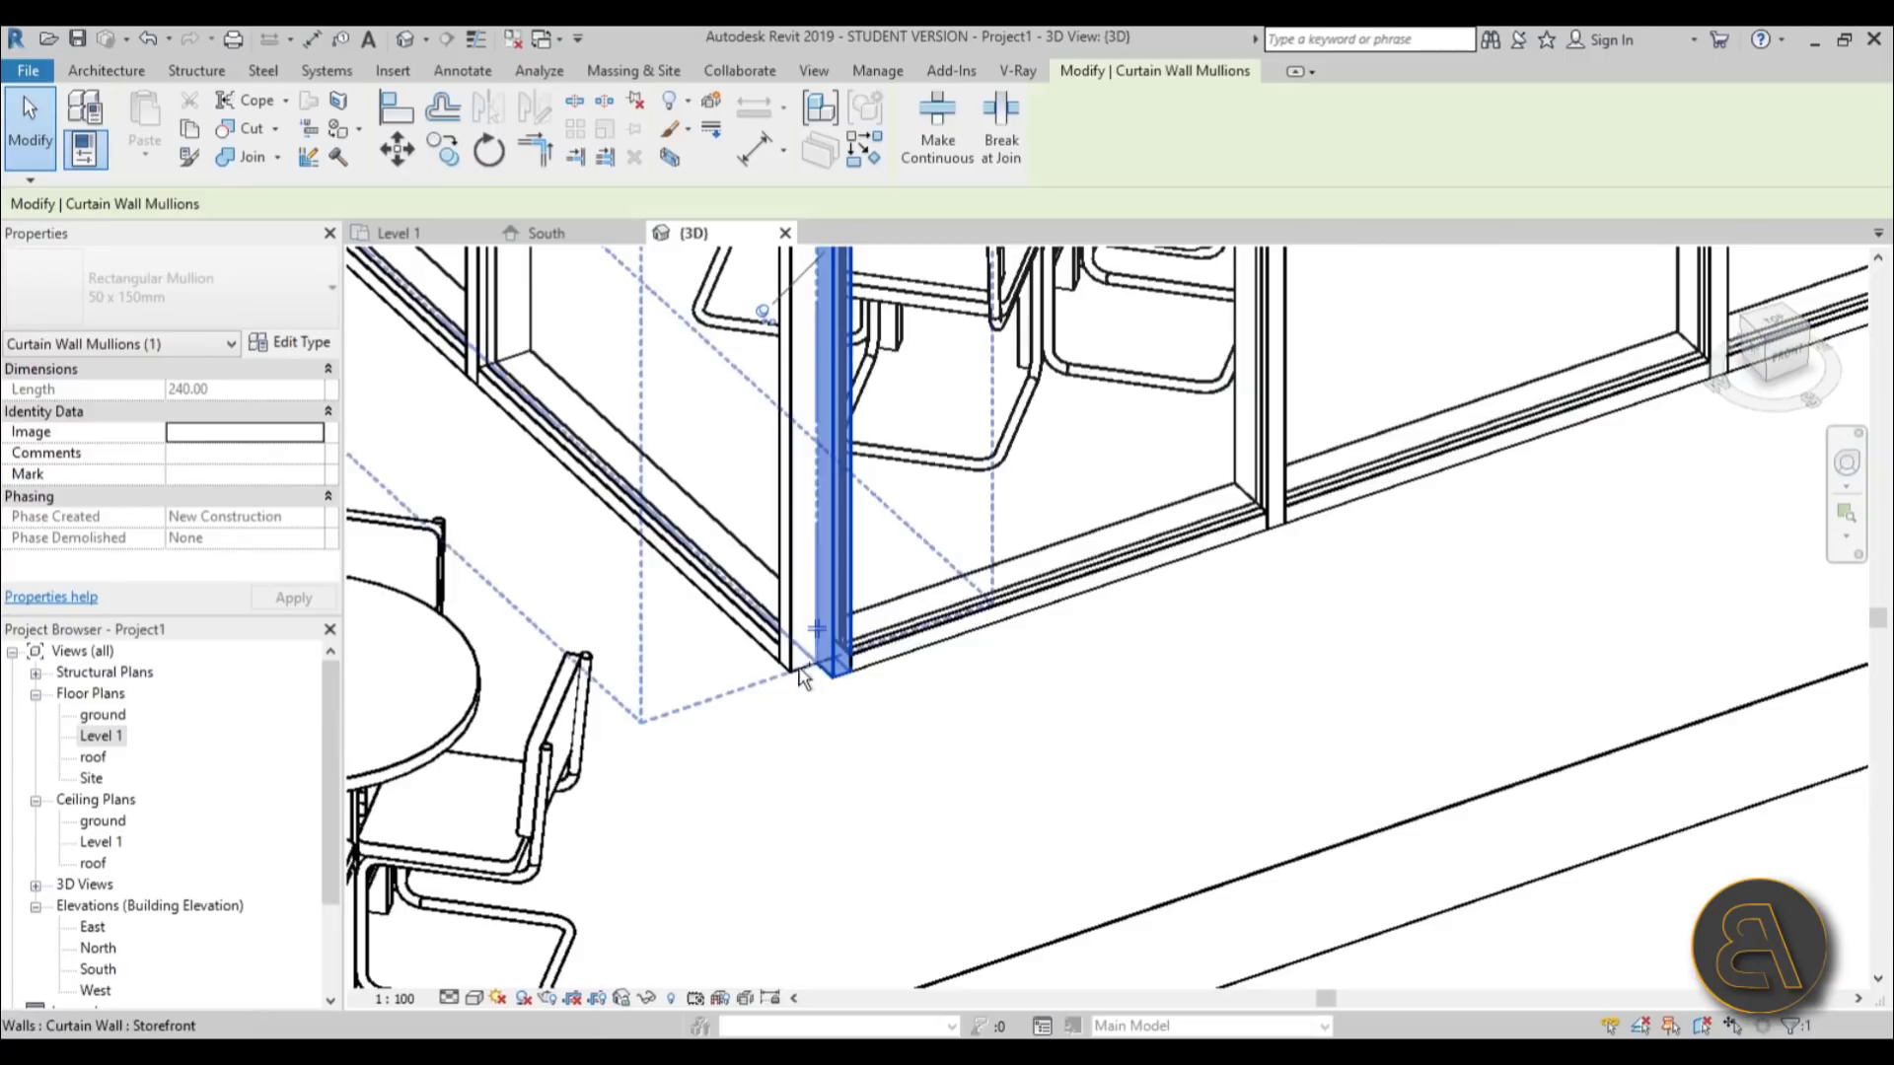
pyautogui.keyDown('ctrl'); pyautogui.click(801, 643); pyautogui.keyUp('ctrl')
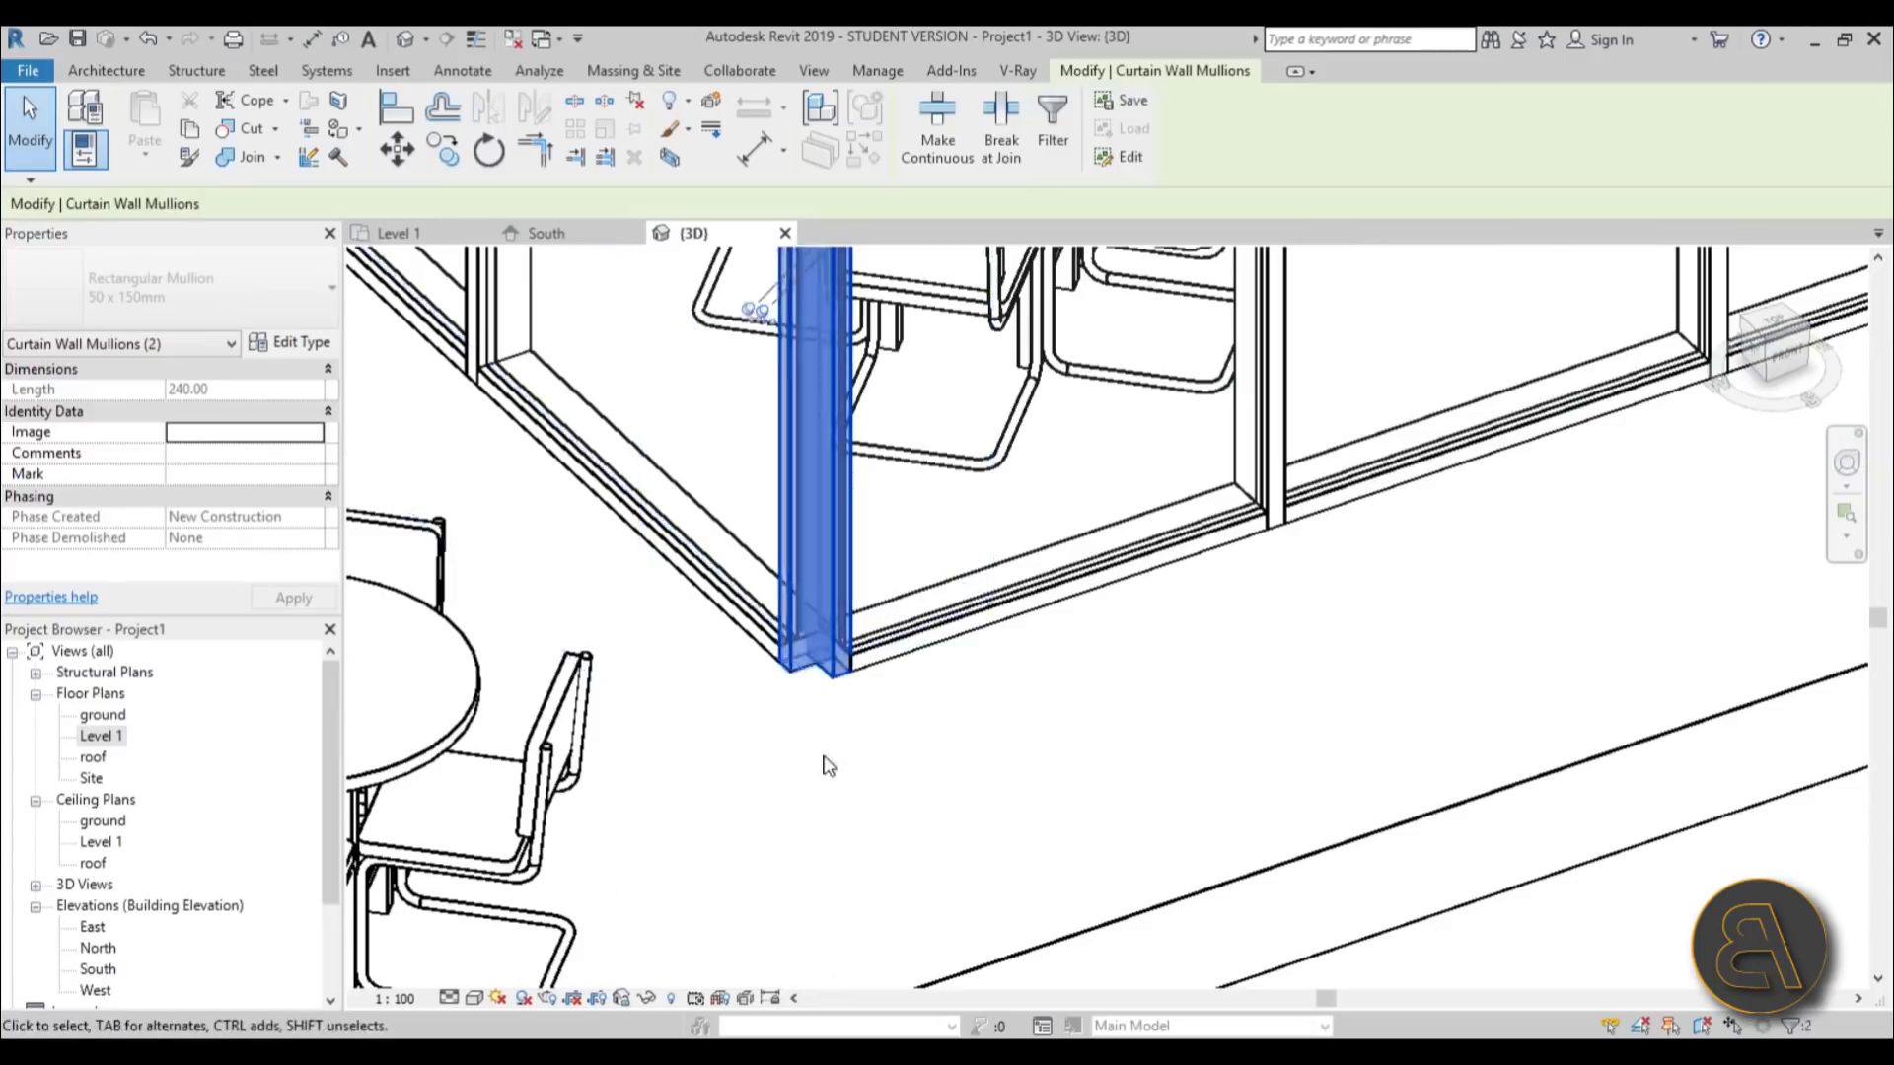
pyautogui.scroll(-2, 825, 763)
pyautogui.keyDown('shift'); pyautogui.moveTo(824, 764); pyautogui.dragTo(828, 702, button='middle'); pyautogui.keyUp('shift')
pyautogui.scroll(3, 799, 550)
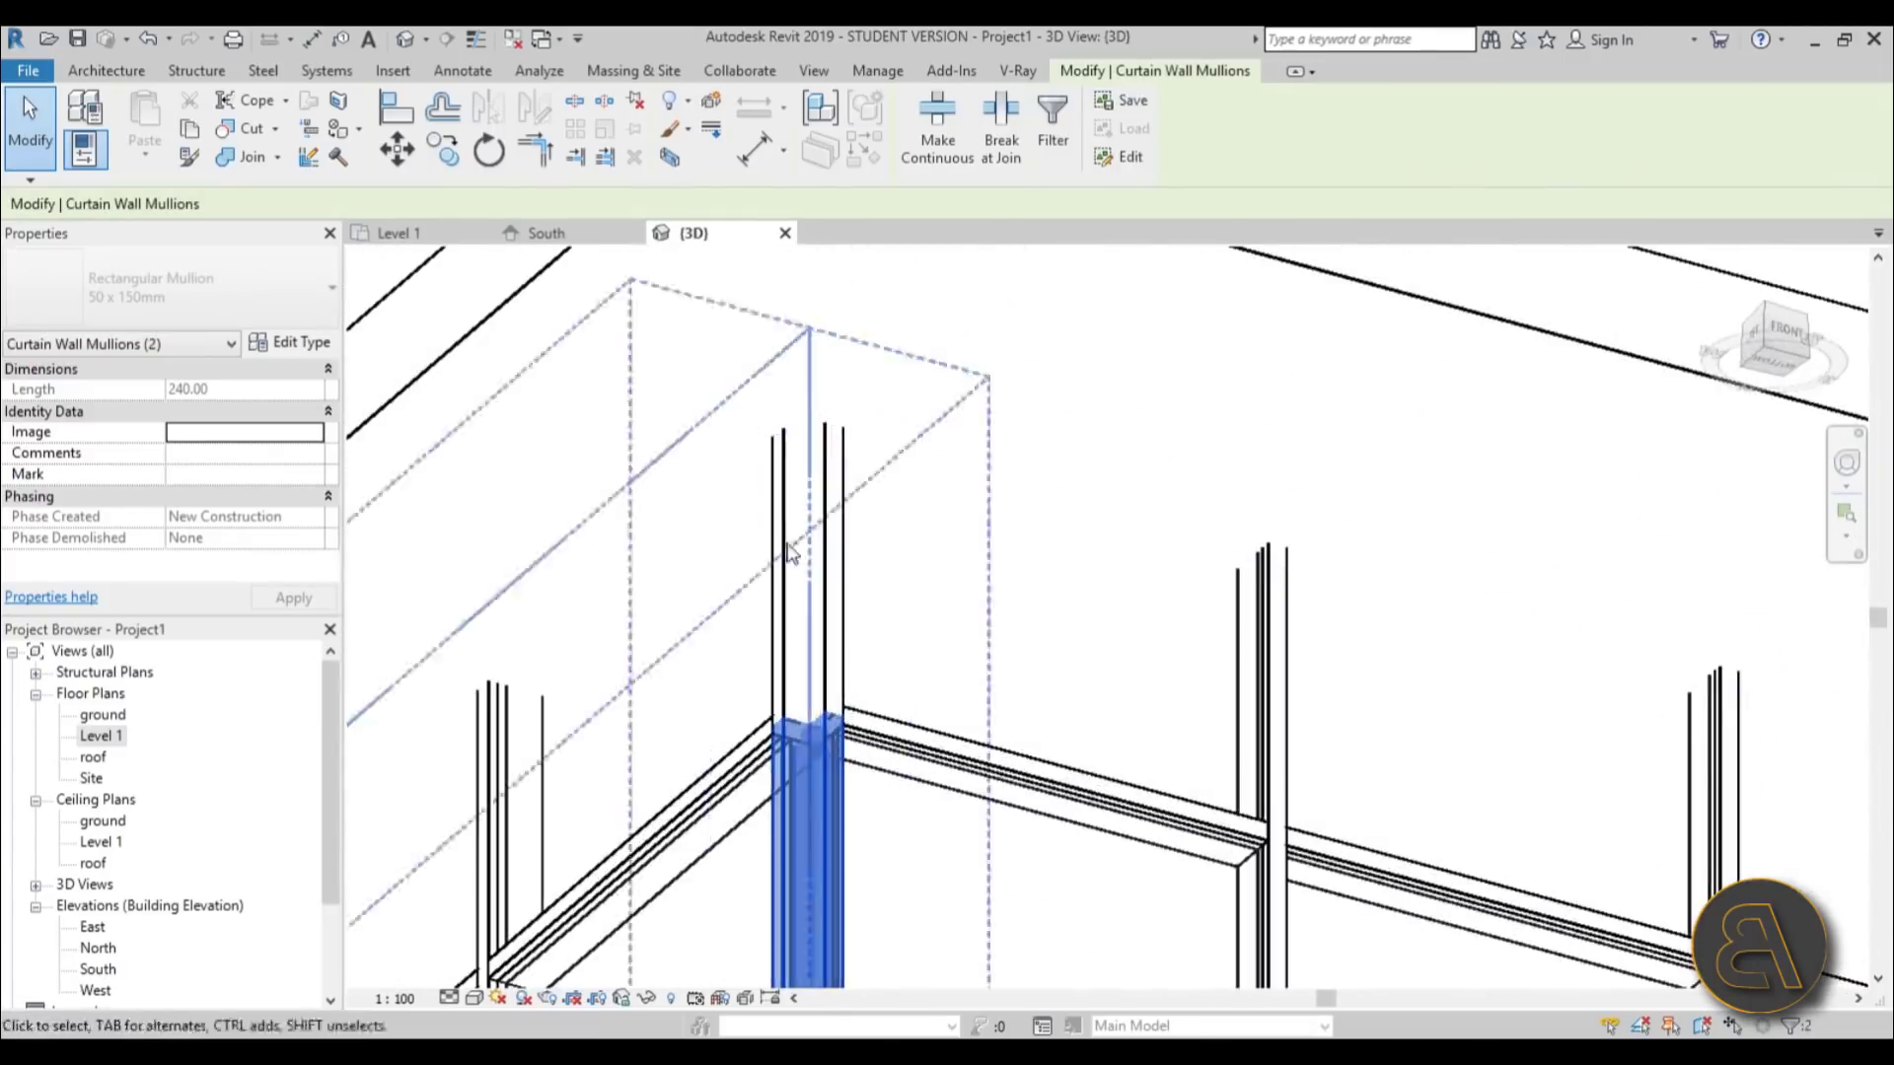
pyautogui.keyDown('ctrl'); pyautogui.click(790, 546); pyautogui.keyUp('ctrl')
pyautogui.scroll(-2, 926, 559)
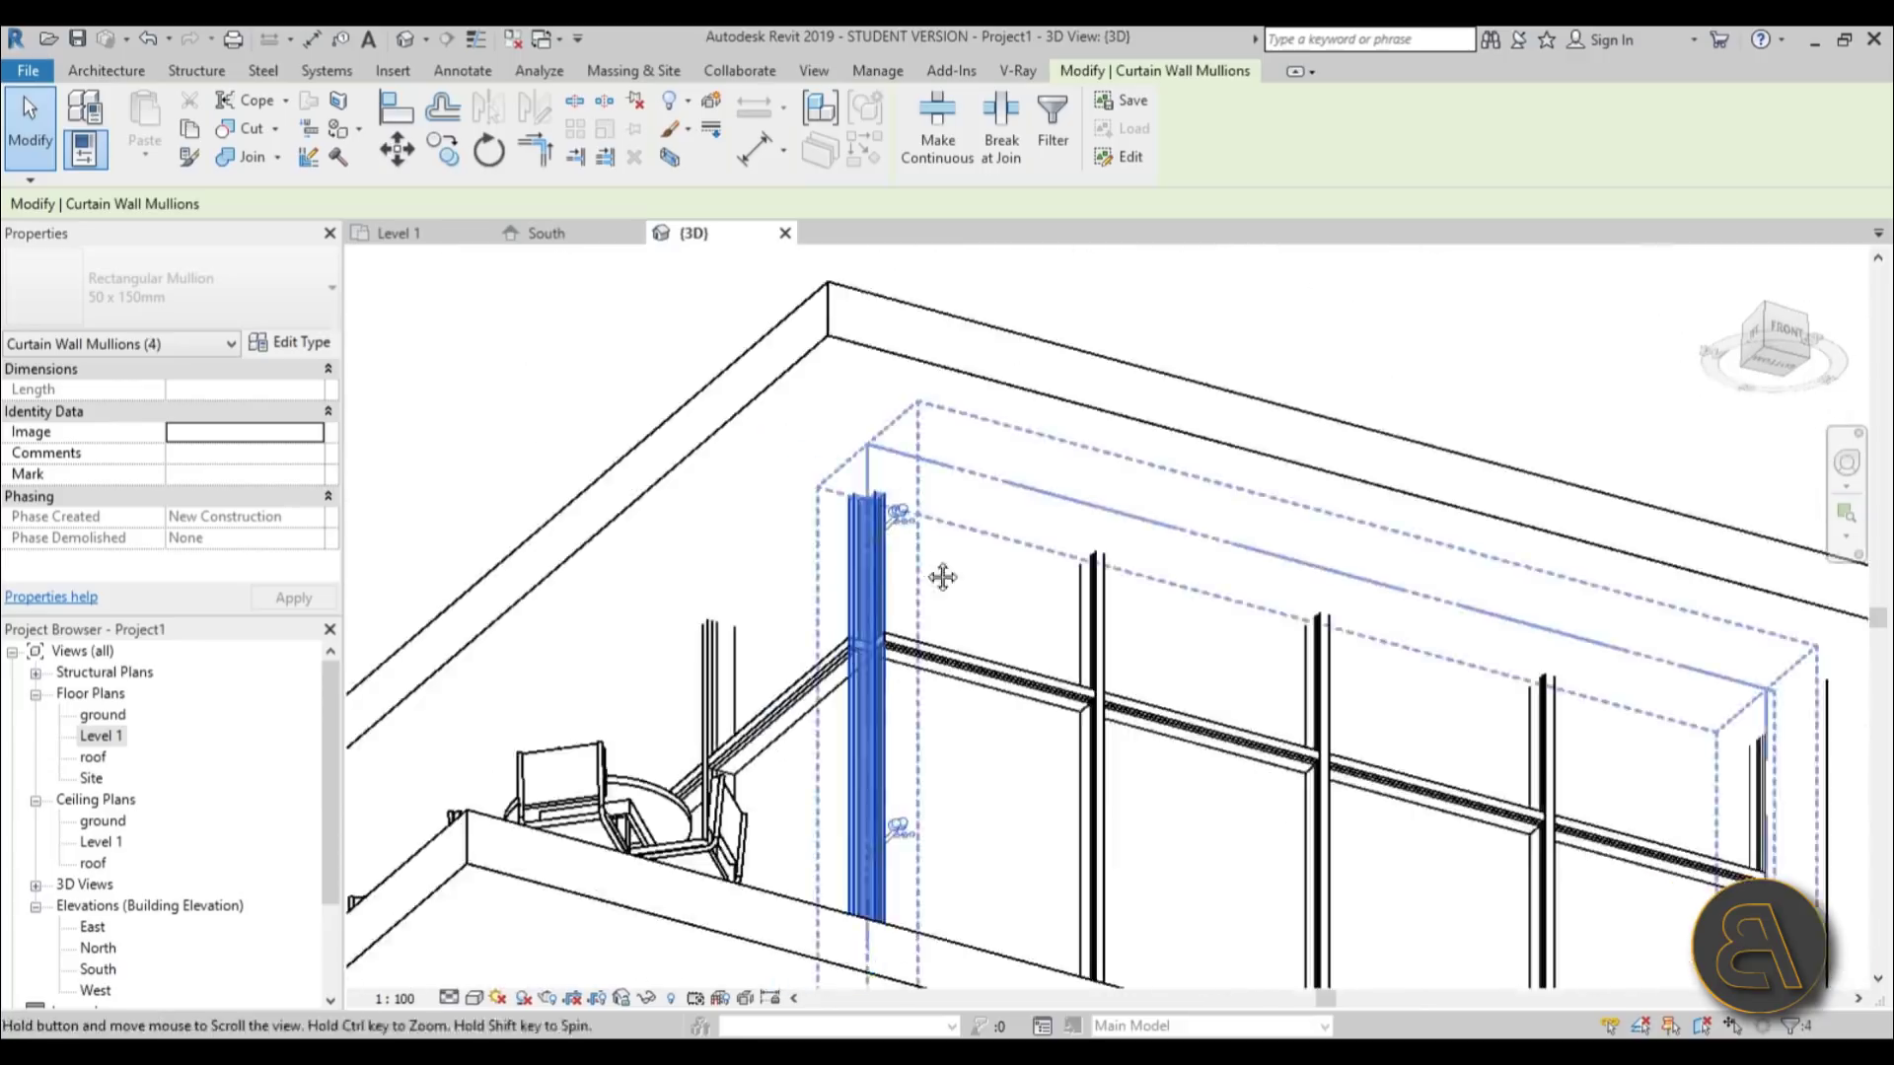
pyautogui.keyDown('shift'); pyautogui.moveTo(943, 575); pyautogui.dragTo(868, 671, button='middle'); pyautogui.keyUp('shift')
pyautogui.scroll(3, 892, 486)
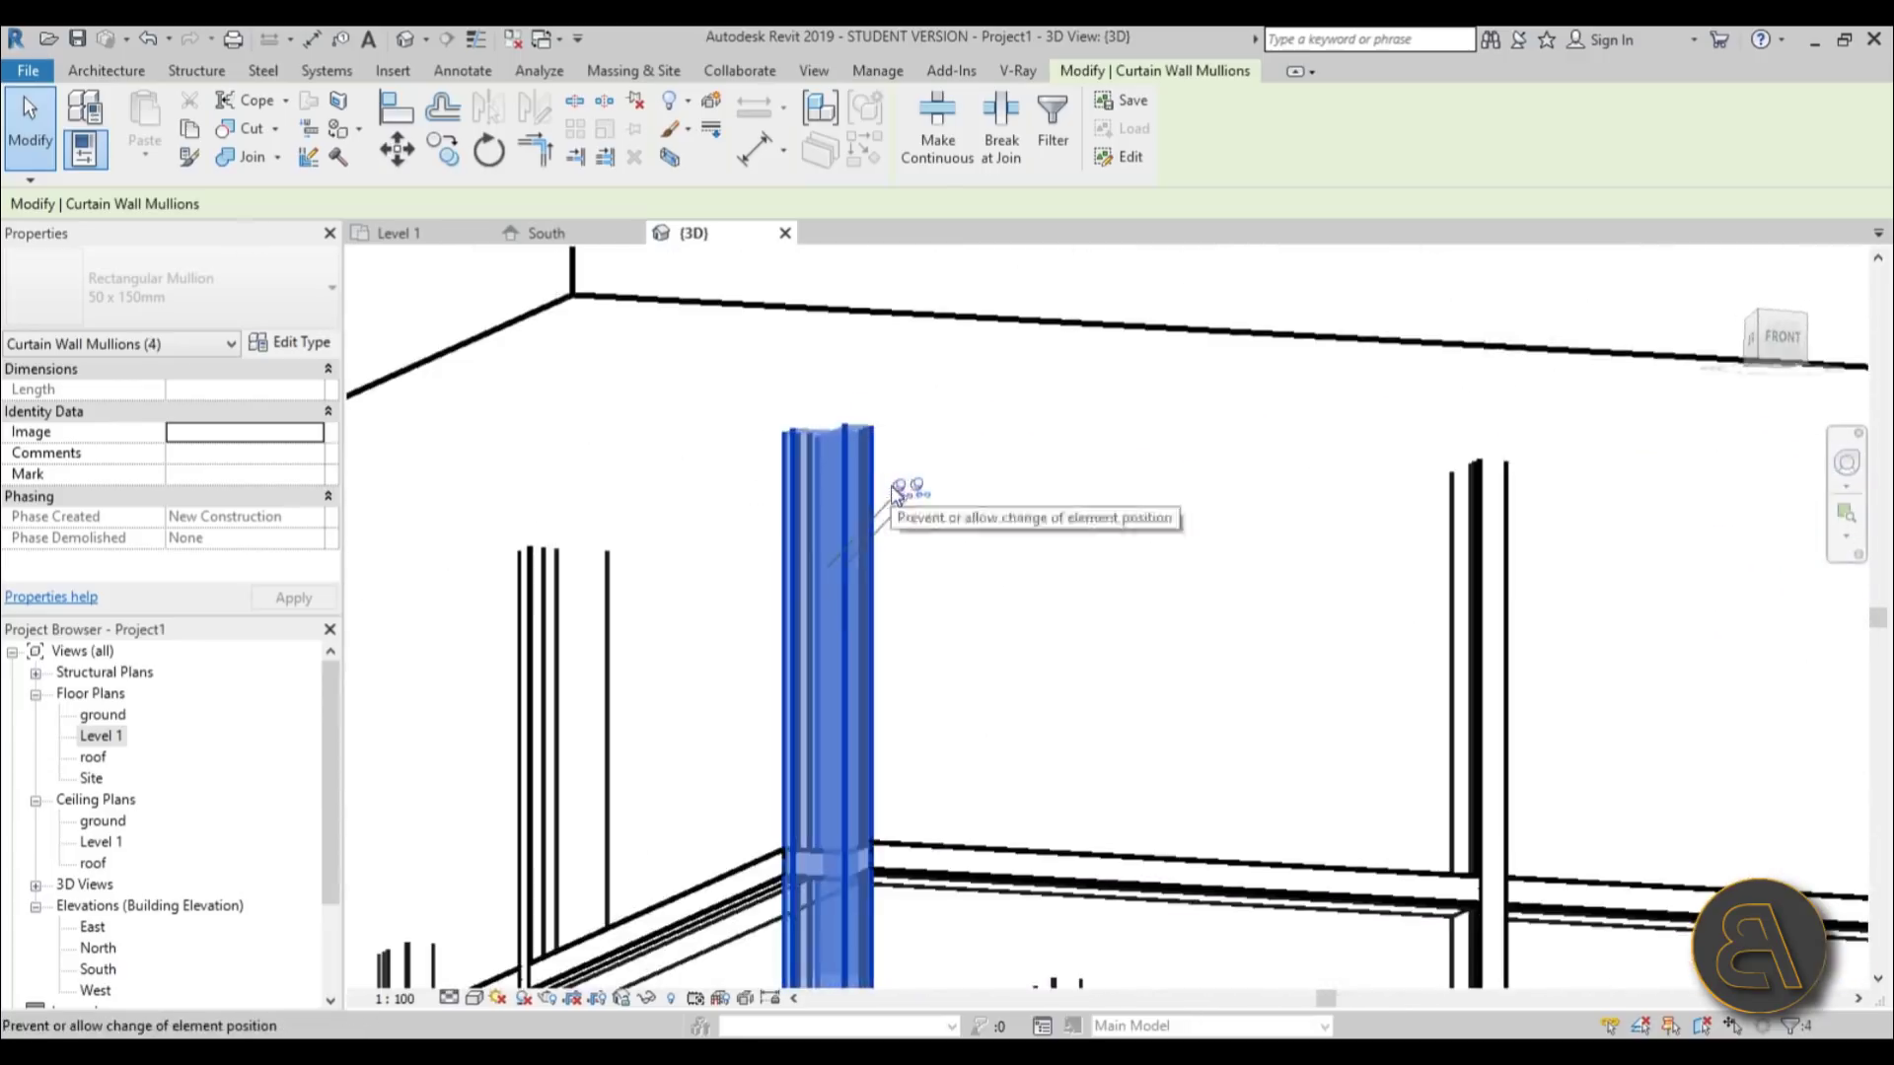
pyautogui.scroll(-2, 900, 503)
pyautogui.scroll(4, 945, 590)
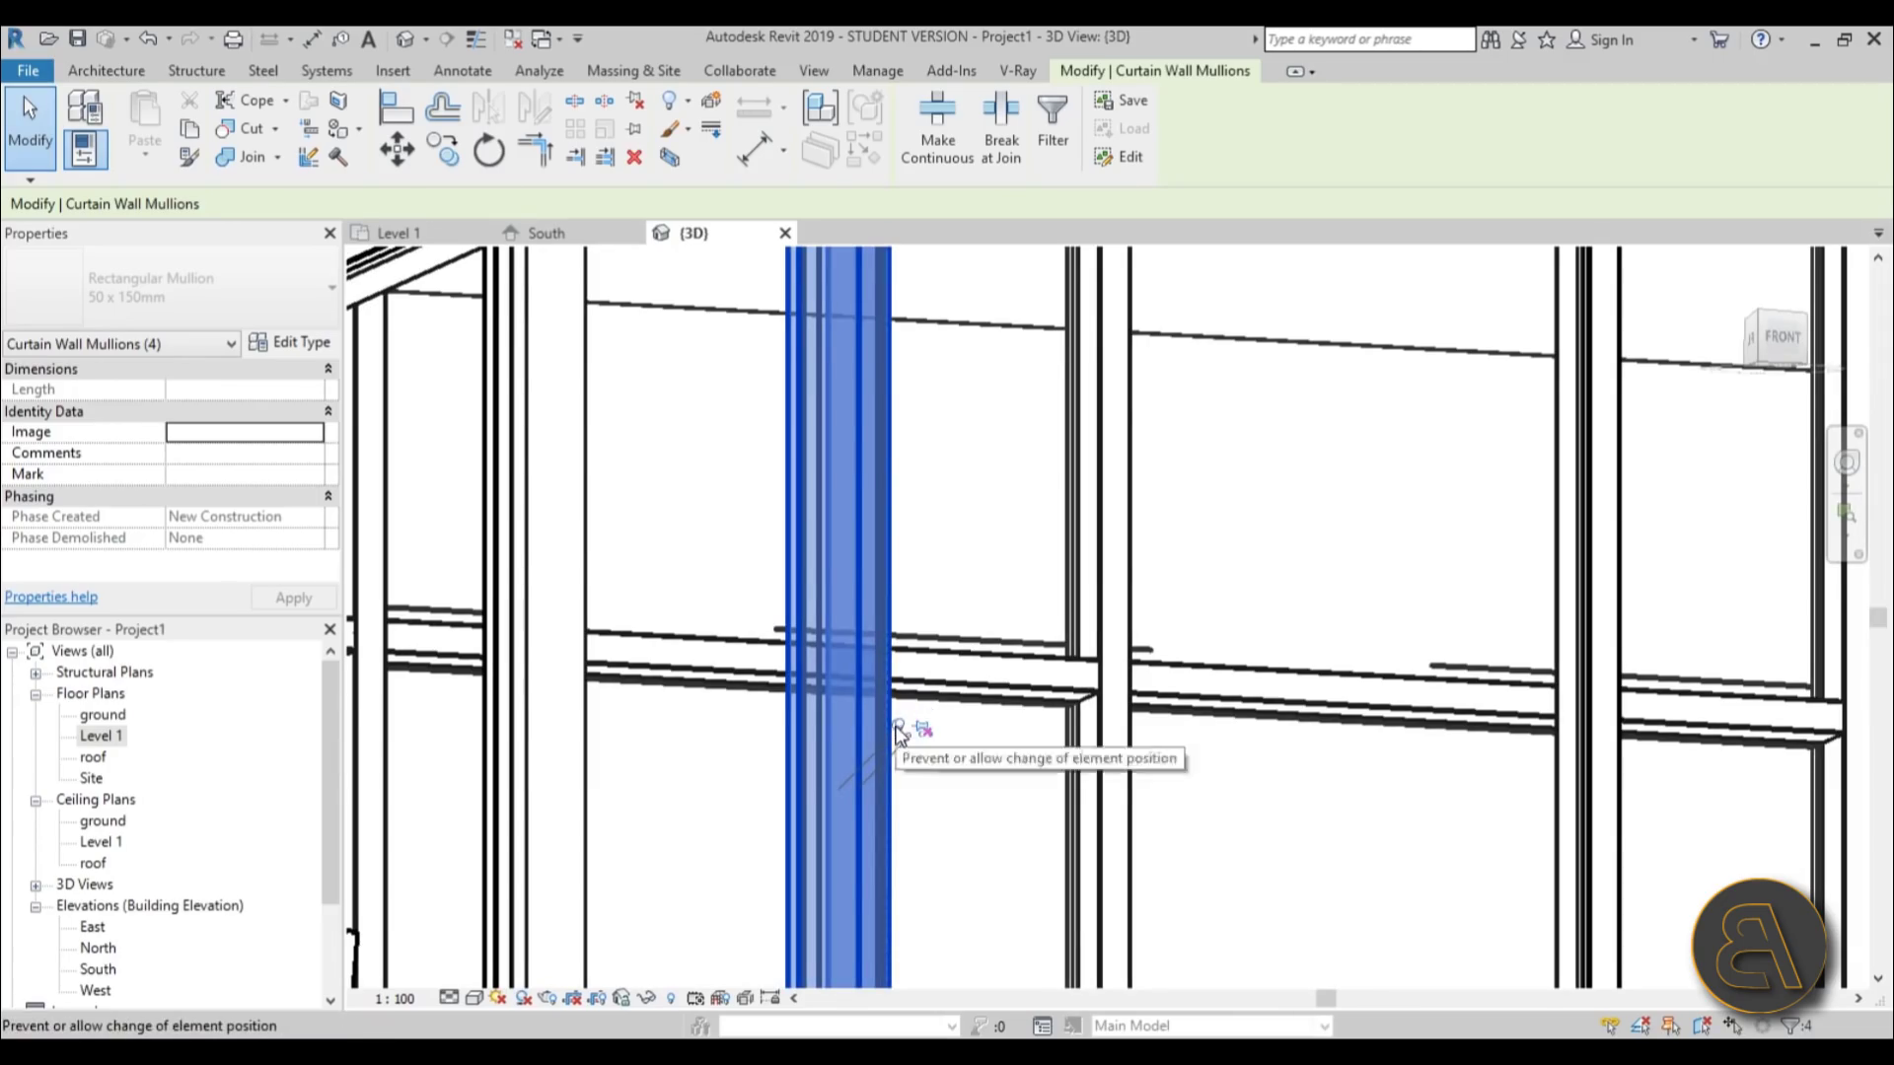
# - Change them to Trapezoid Mullion 1, deleting the overlapping mullions, and view the other corner
pyautogui.click(180, 296)
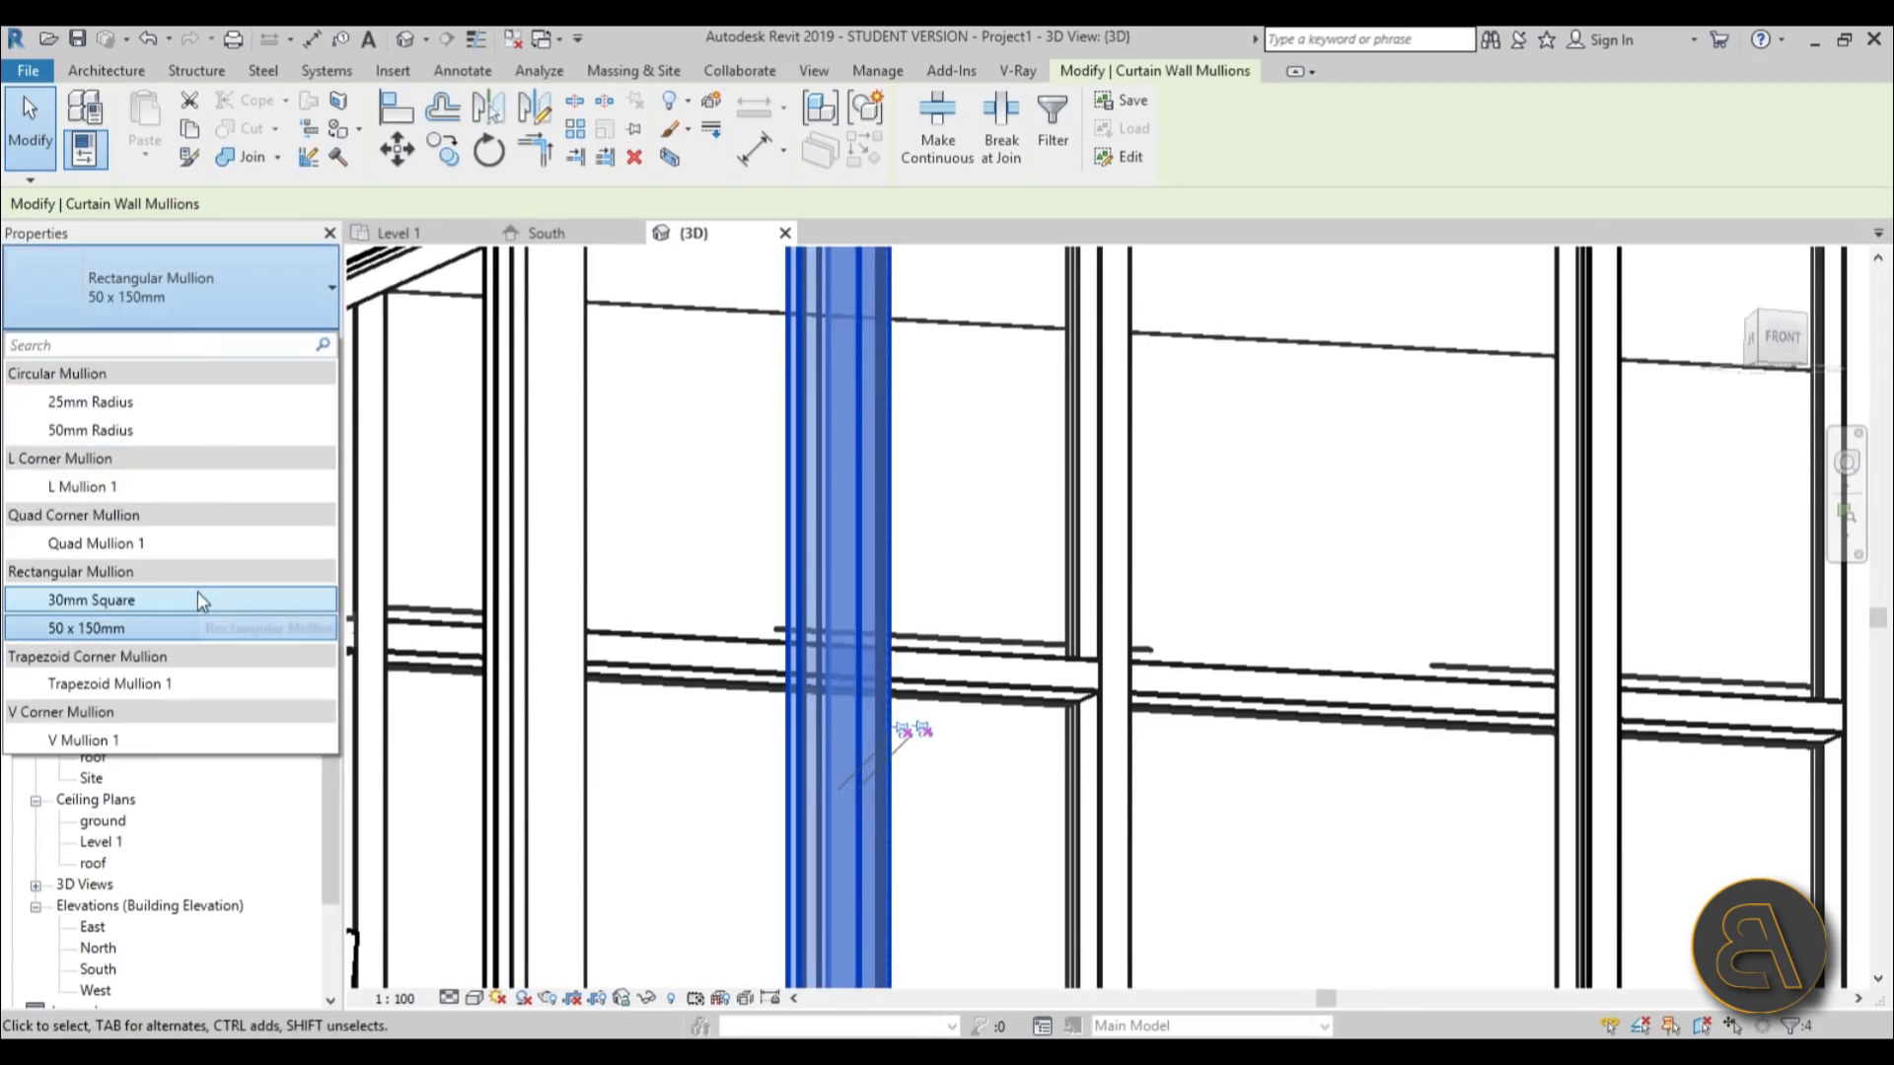
pyautogui.click(156, 683)
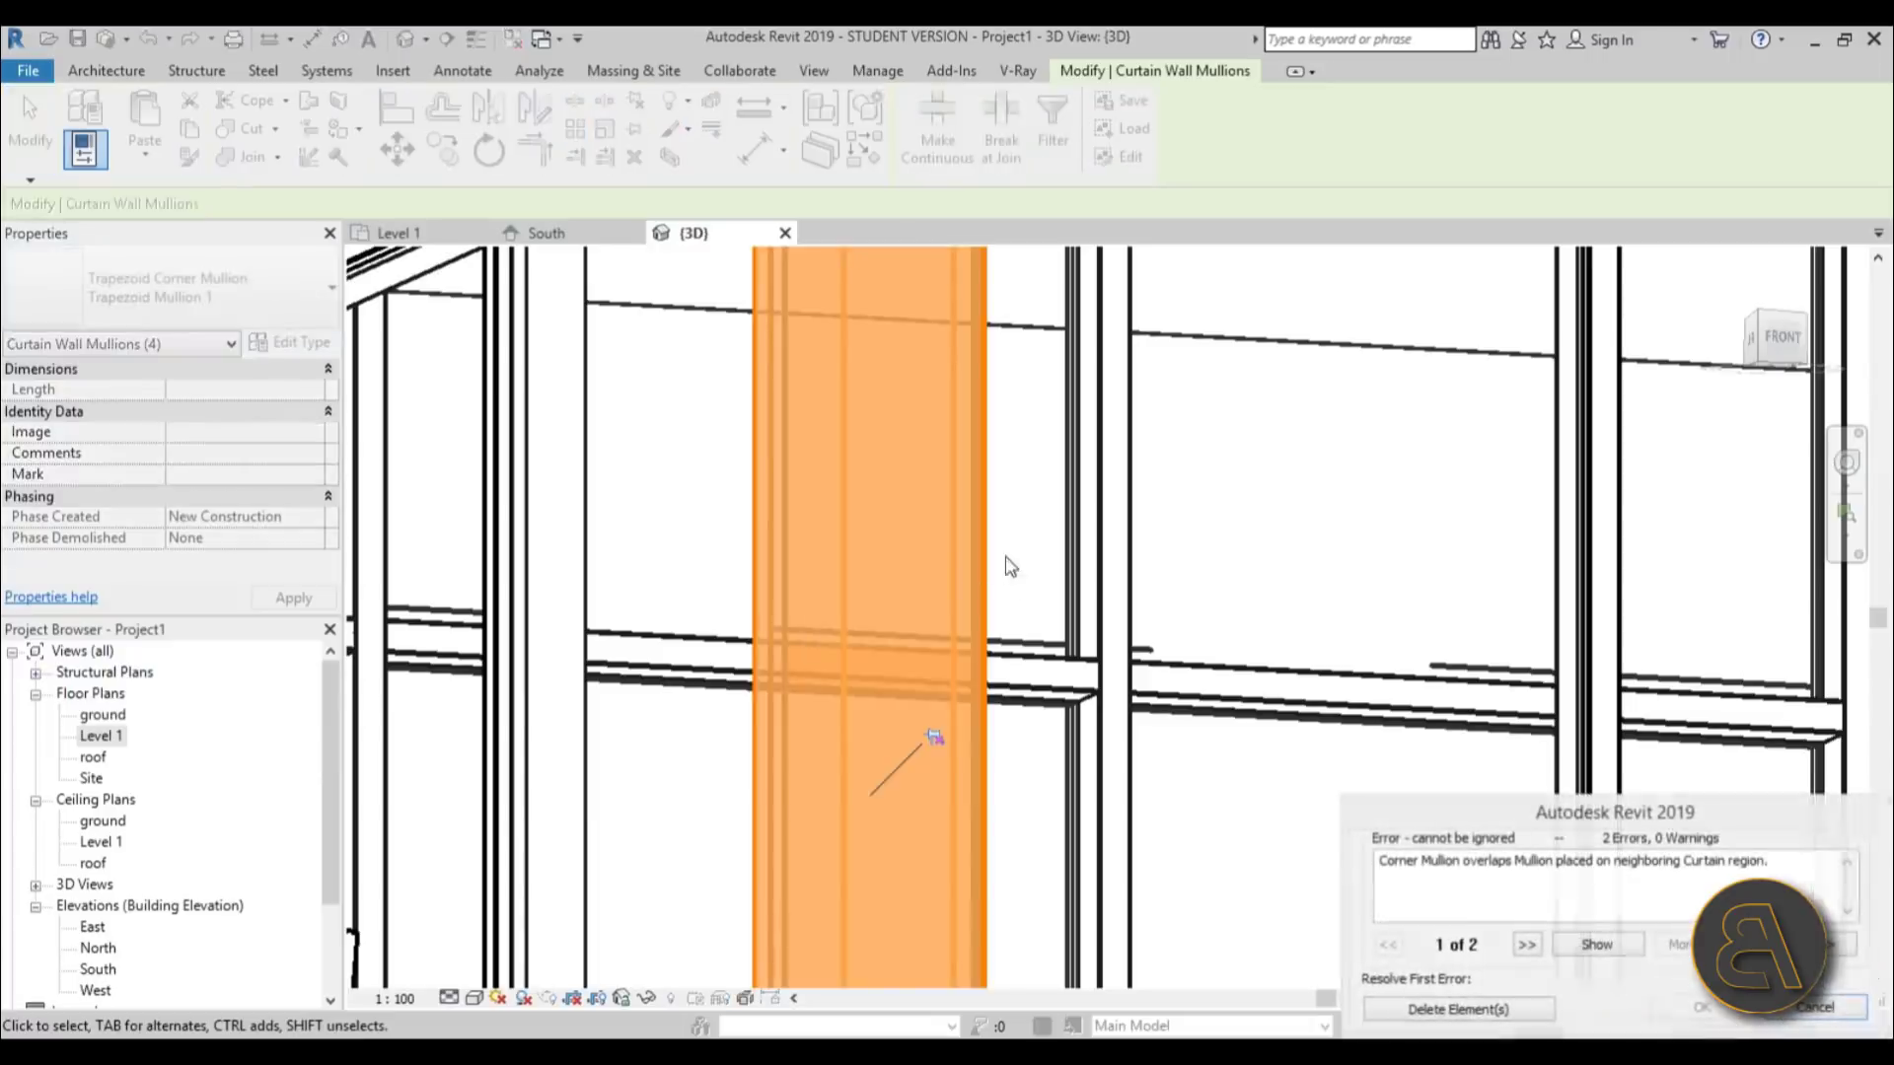
pyautogui.click(1503, 1012)
pyautogui.scroll(-5, 958, 442)
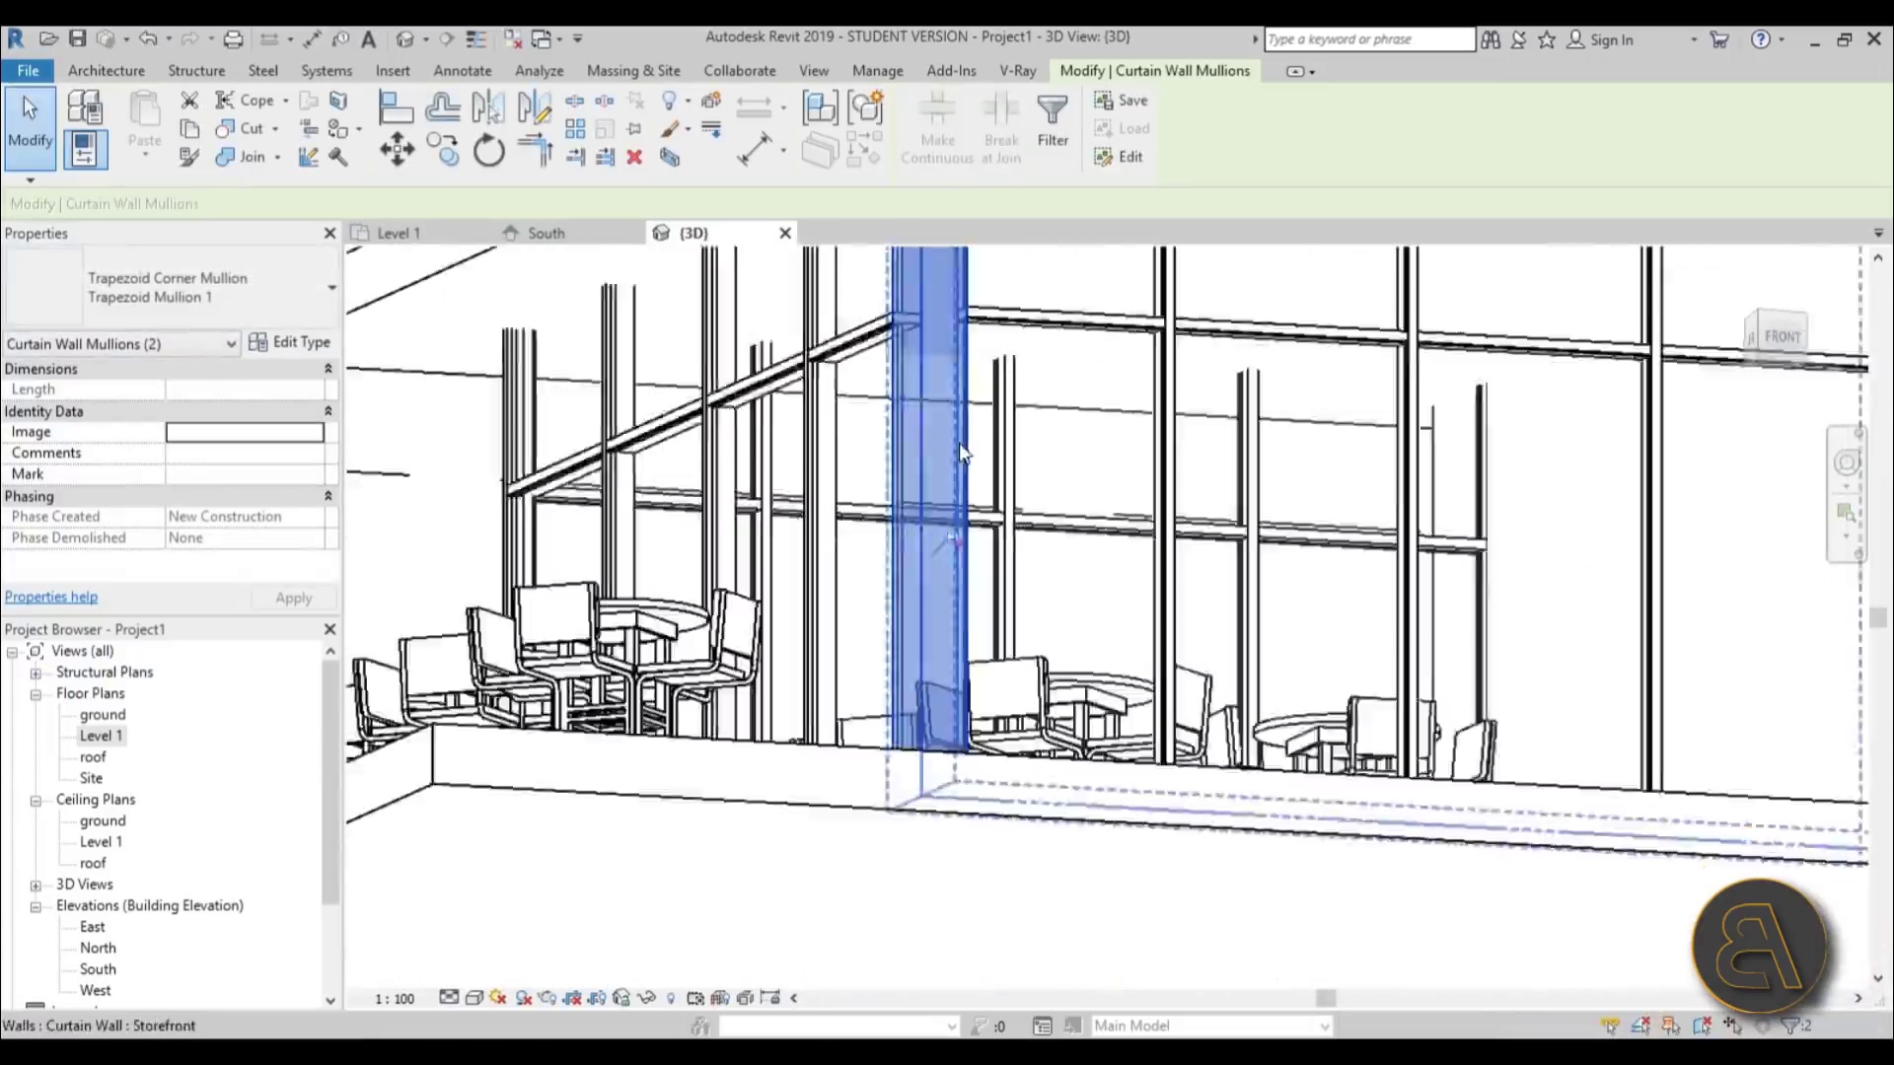
pyautogui.press('Escape')
pyautogui.keyDown('shift'); pyautogui.moveTo(725, 333); pyautogui.dragTo(1114, 582, button='middle'); pyautogui.keyUp('shift')
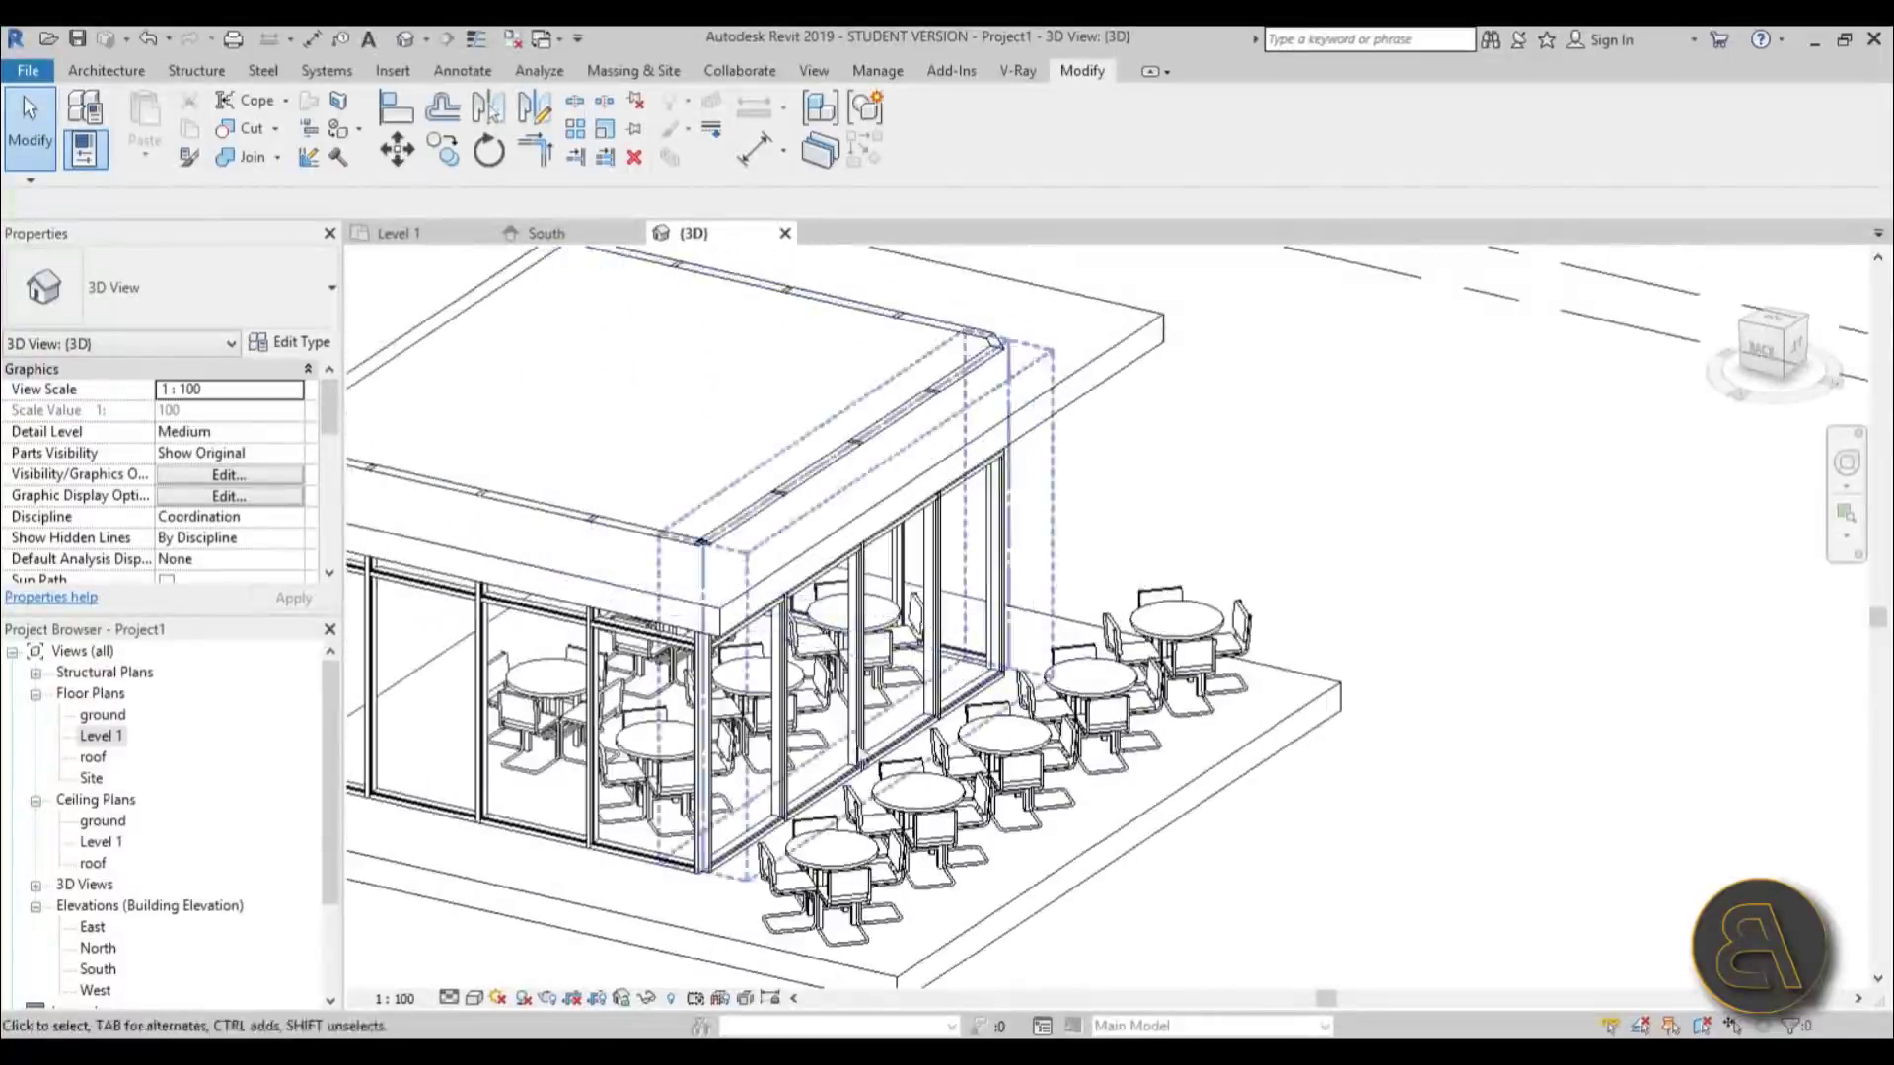
# - Select the four corner mullions at the second storefront corner
pyautogui.scroll(3, 740, 797)
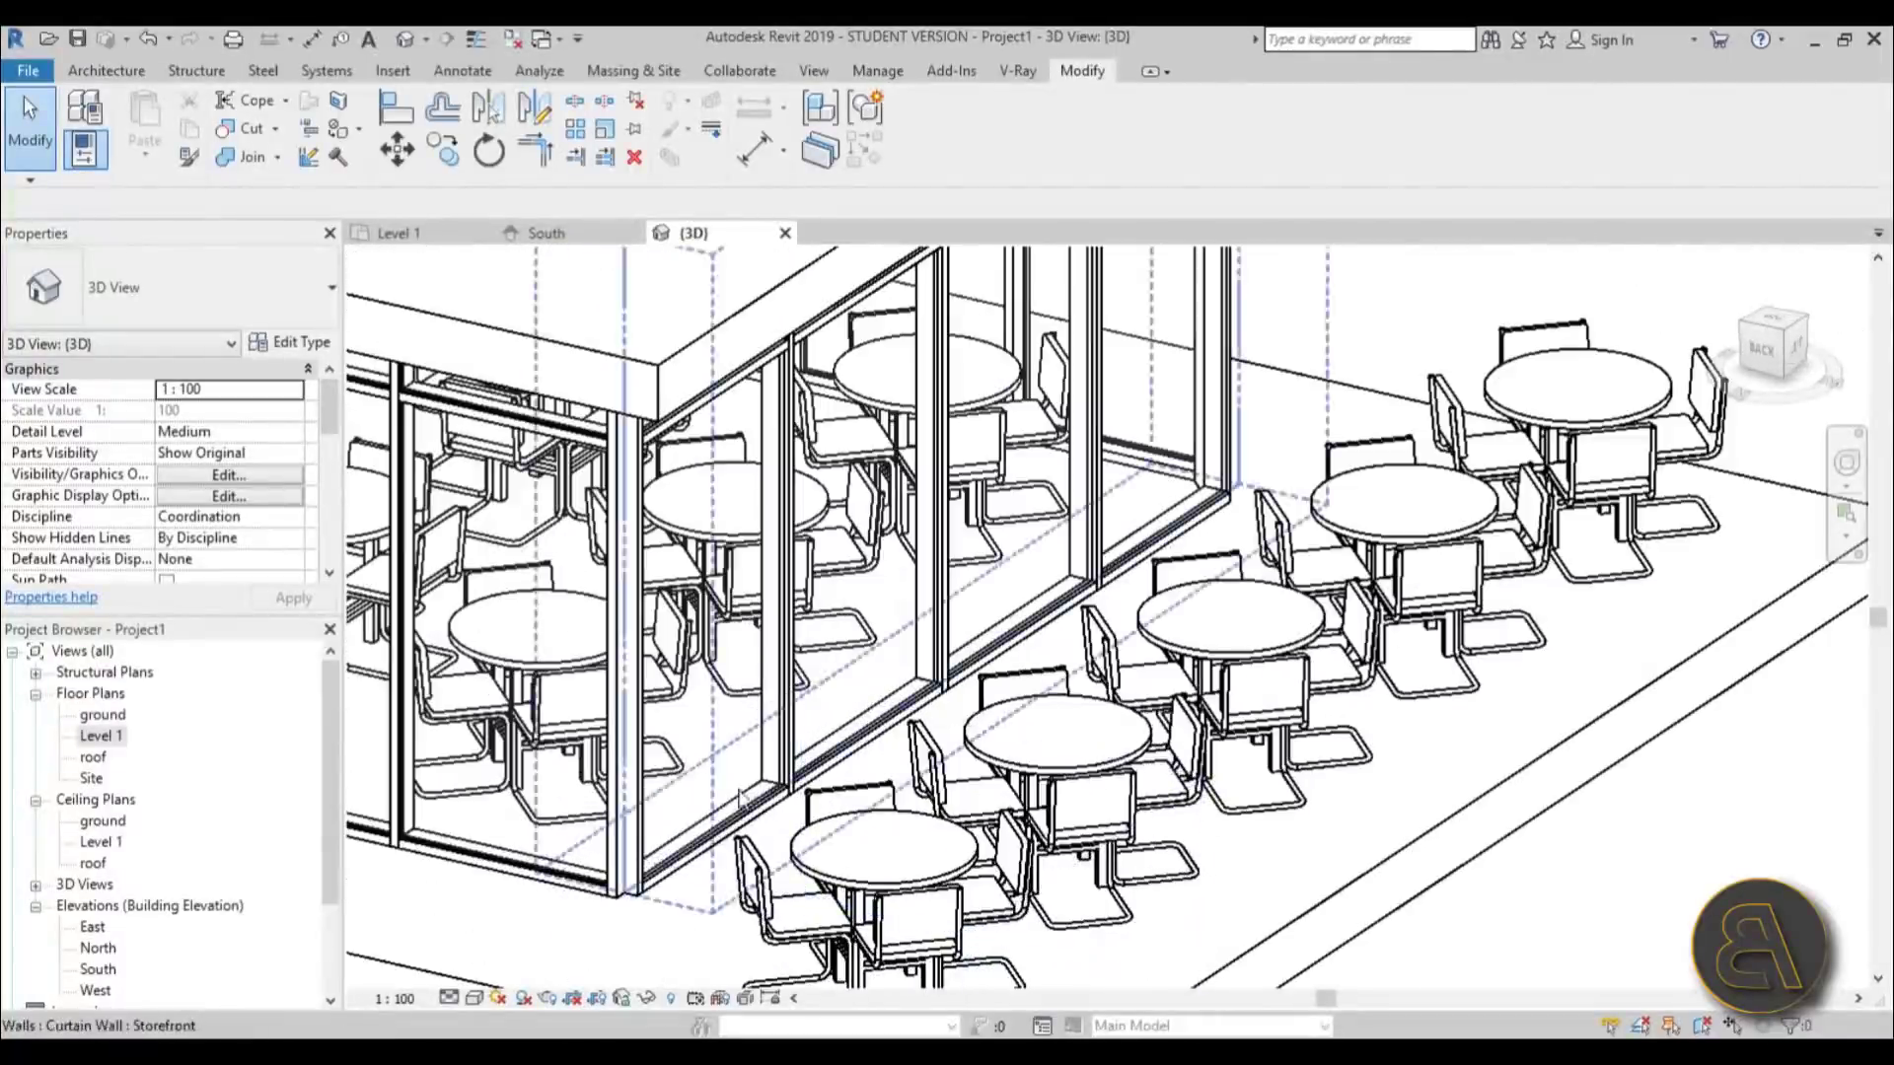
pyautogui.click(641, 870)
pyautogui.scroll(5, 631, 857)
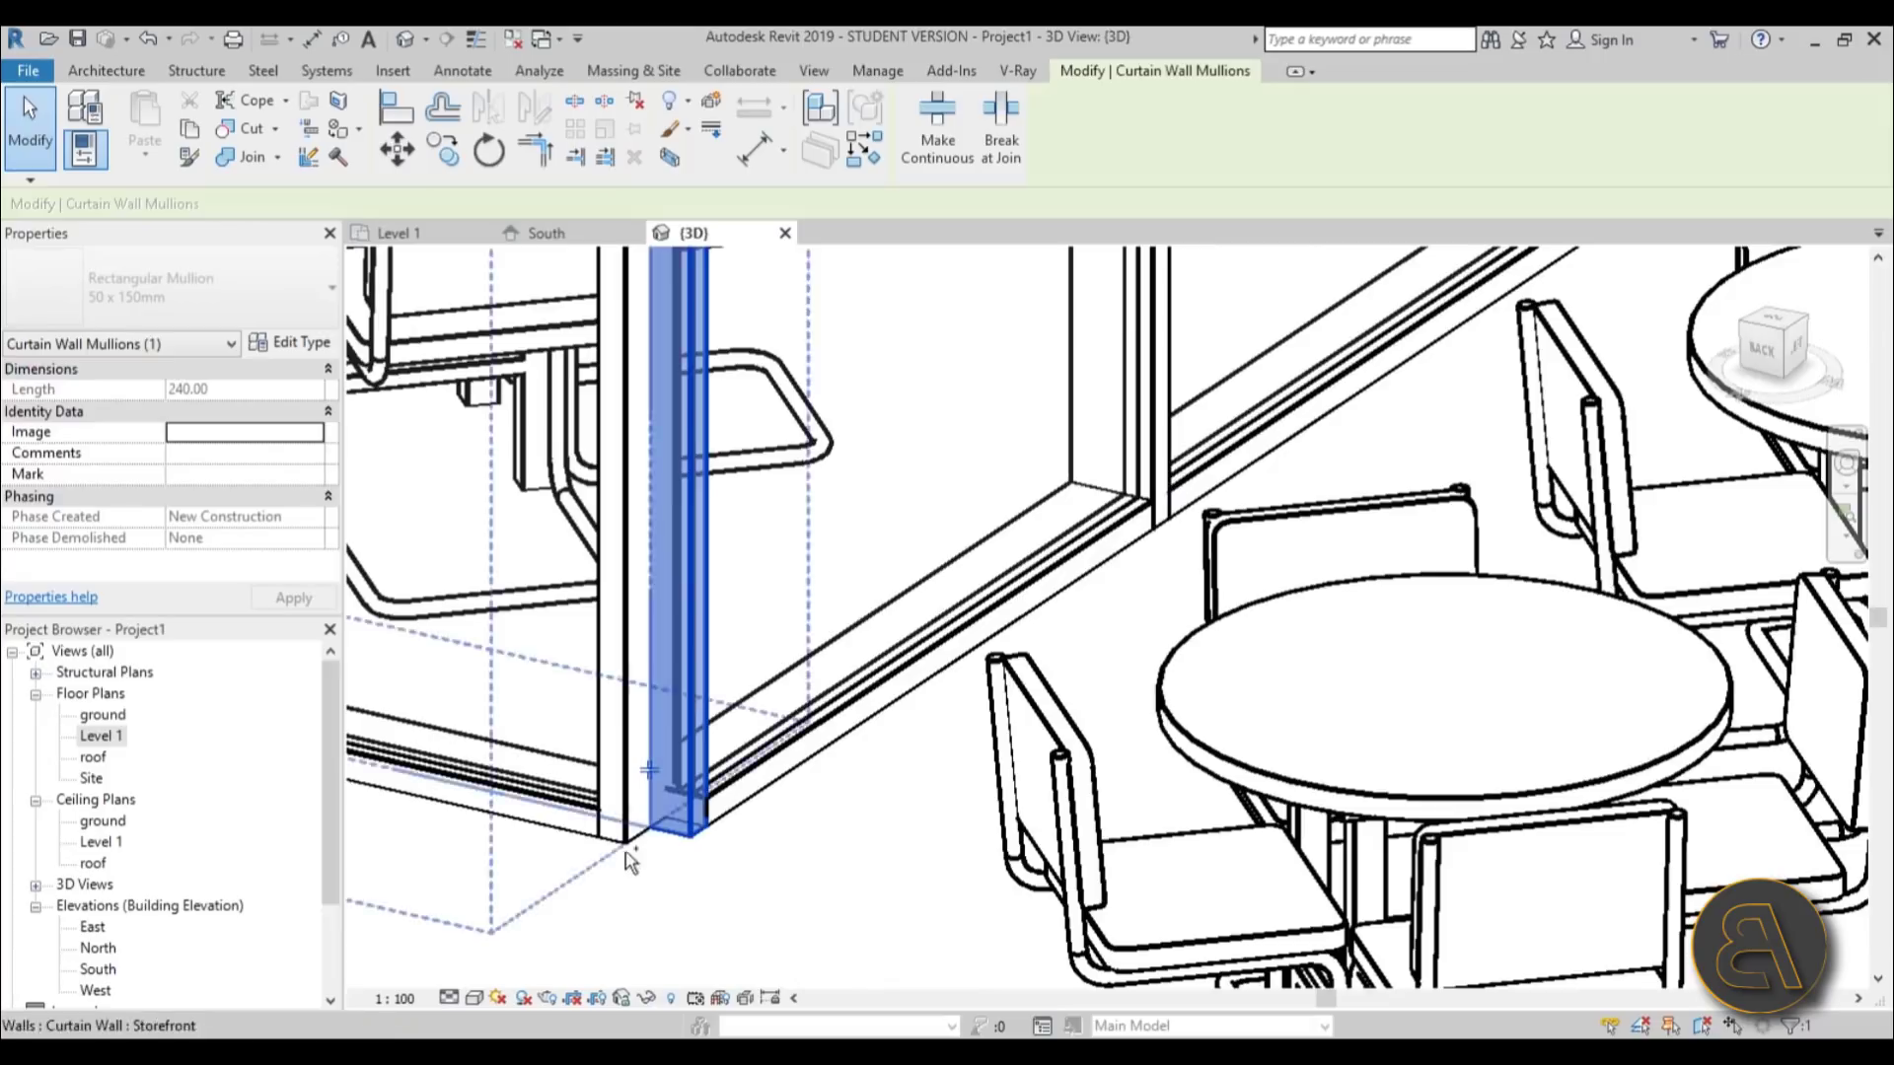
pyautogui.keyDown('ctrl'); pyautogui.click(609, 833); pyautogui.keyUp('ctrl')
pyautogui.scroll(-5, 690, 878)
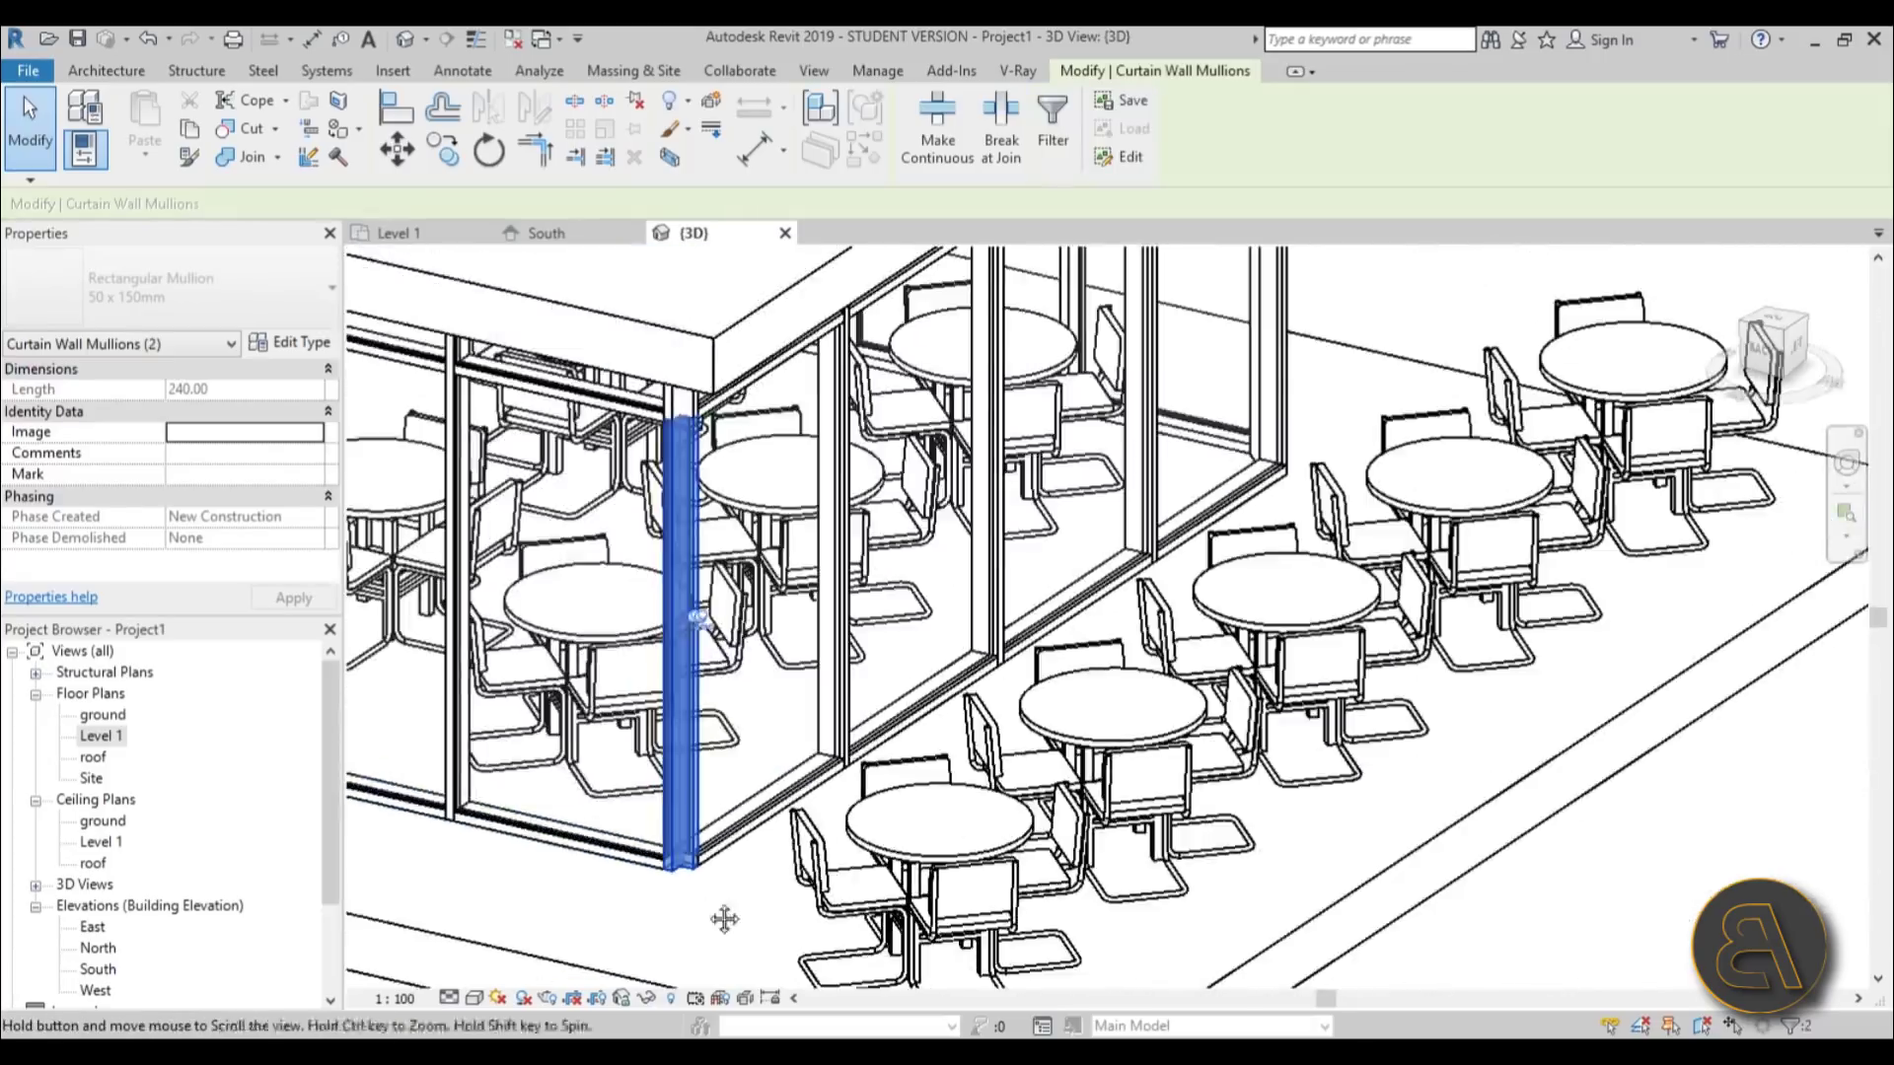
pyautogui.keyDown('shift'); pyautogui.moveTo(723, 917); pyautogui.dragTo(640, 381, button='middle'); pyautogui.keyUp('shift')
pyautogui.scroll(4, 651, 370)
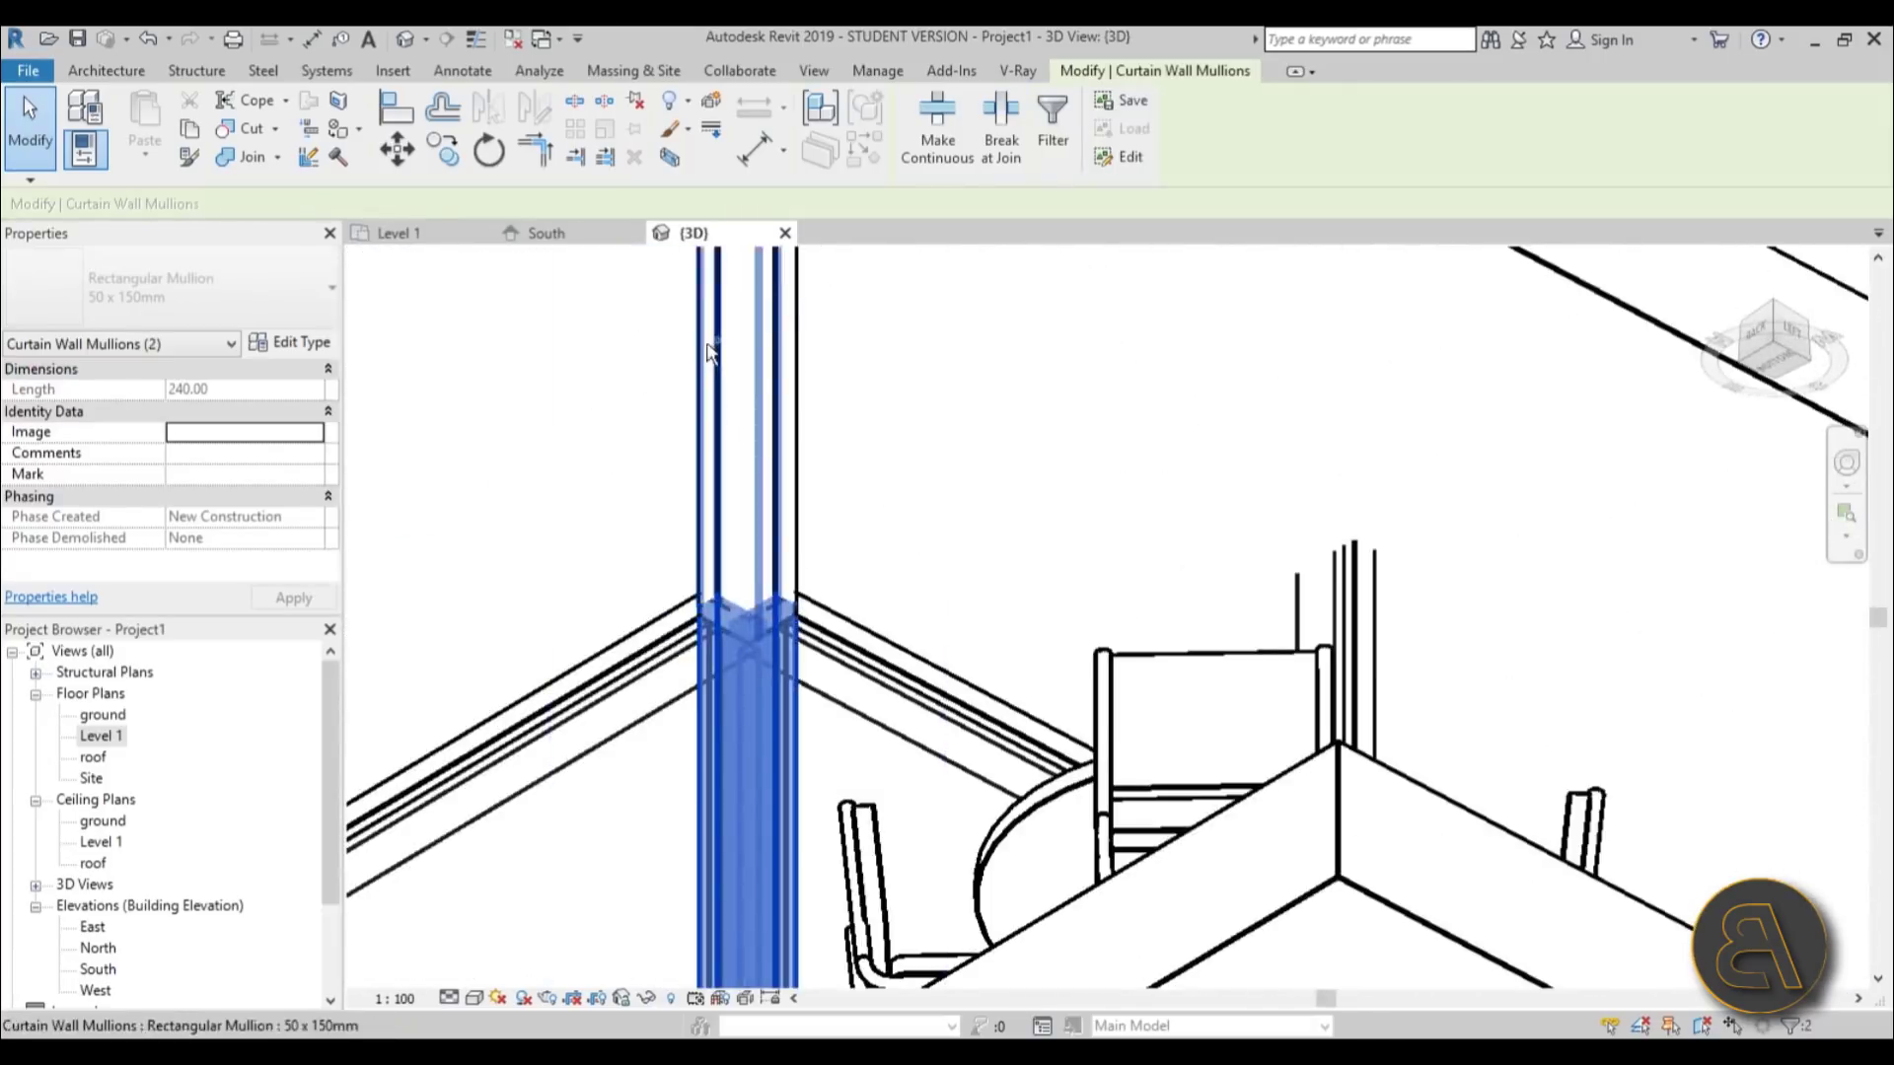
pyautogui.keyDown('ctrl'); pyautogui.click(797, 357); pyautogui.keyUp('ctrl')
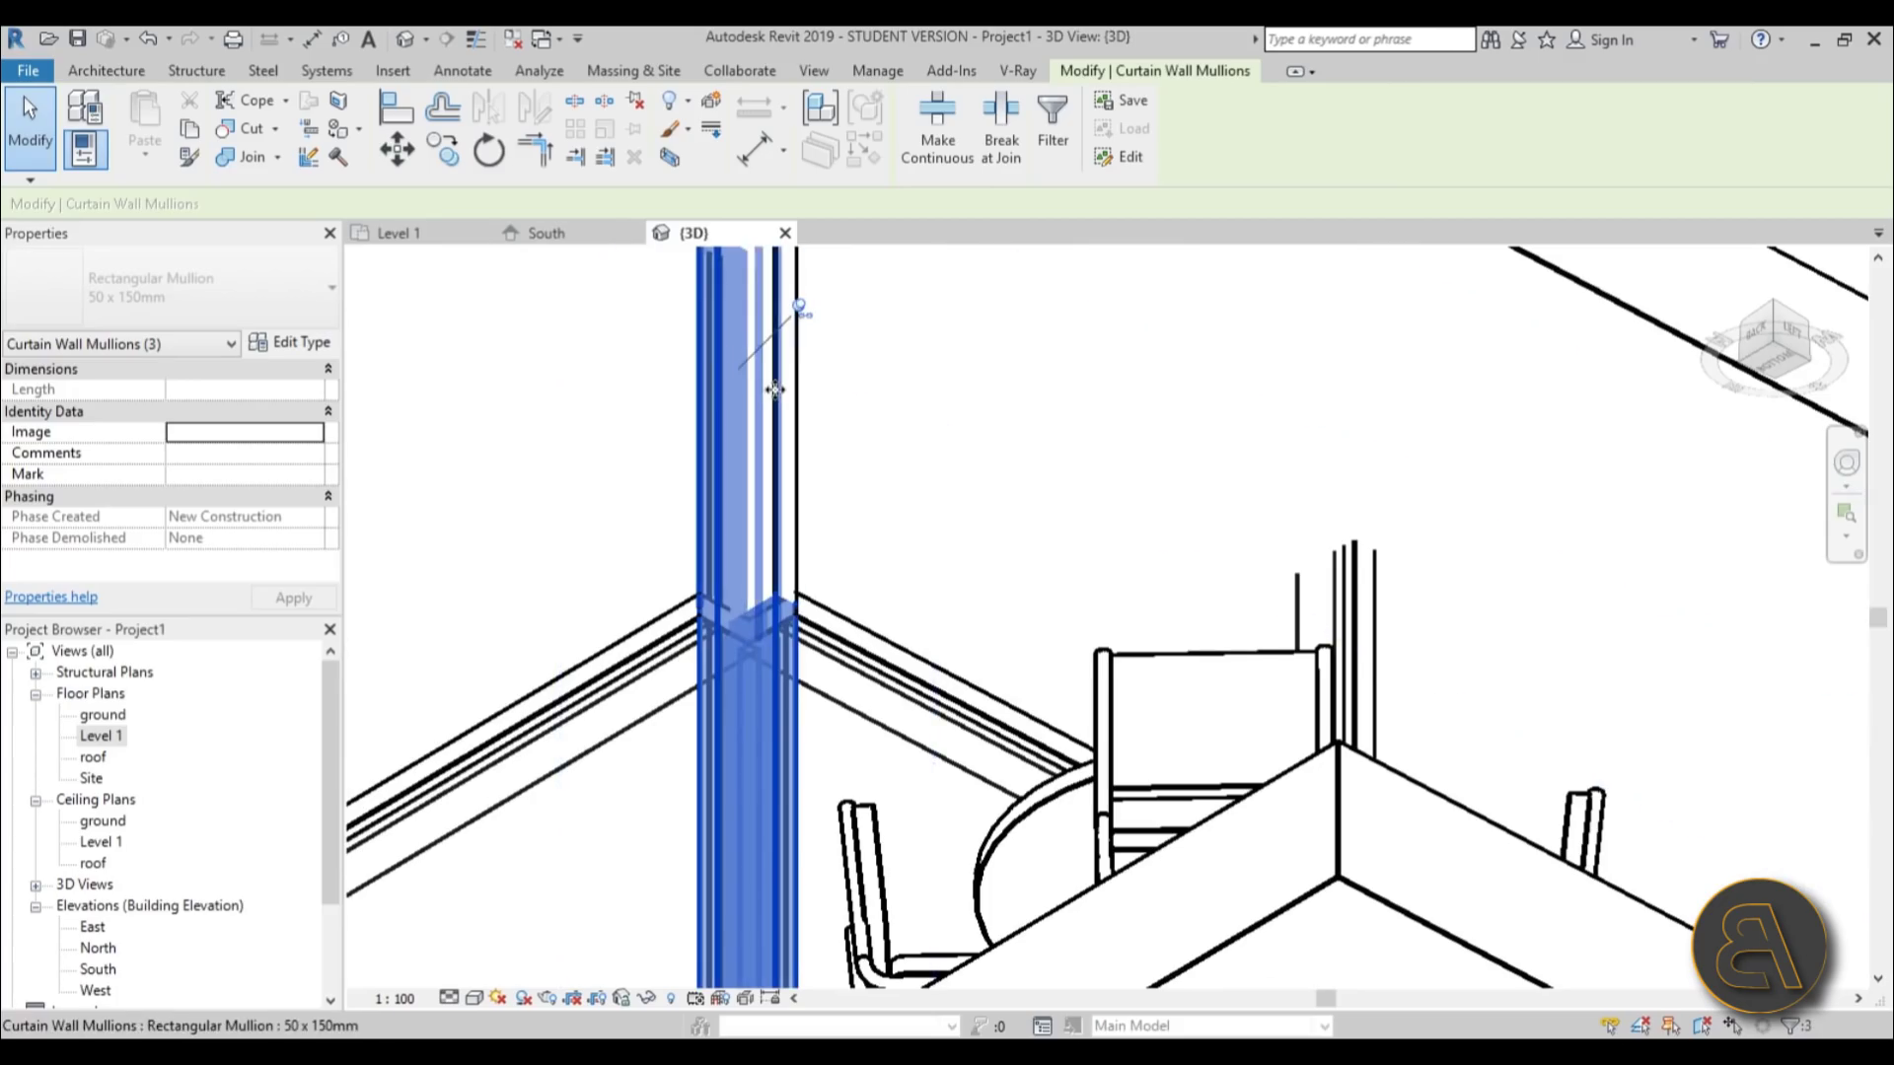
pyautogui.keyDown('ctrl'); pyautogui.click(797, 325); pyautogui.keyUp('ctrl')
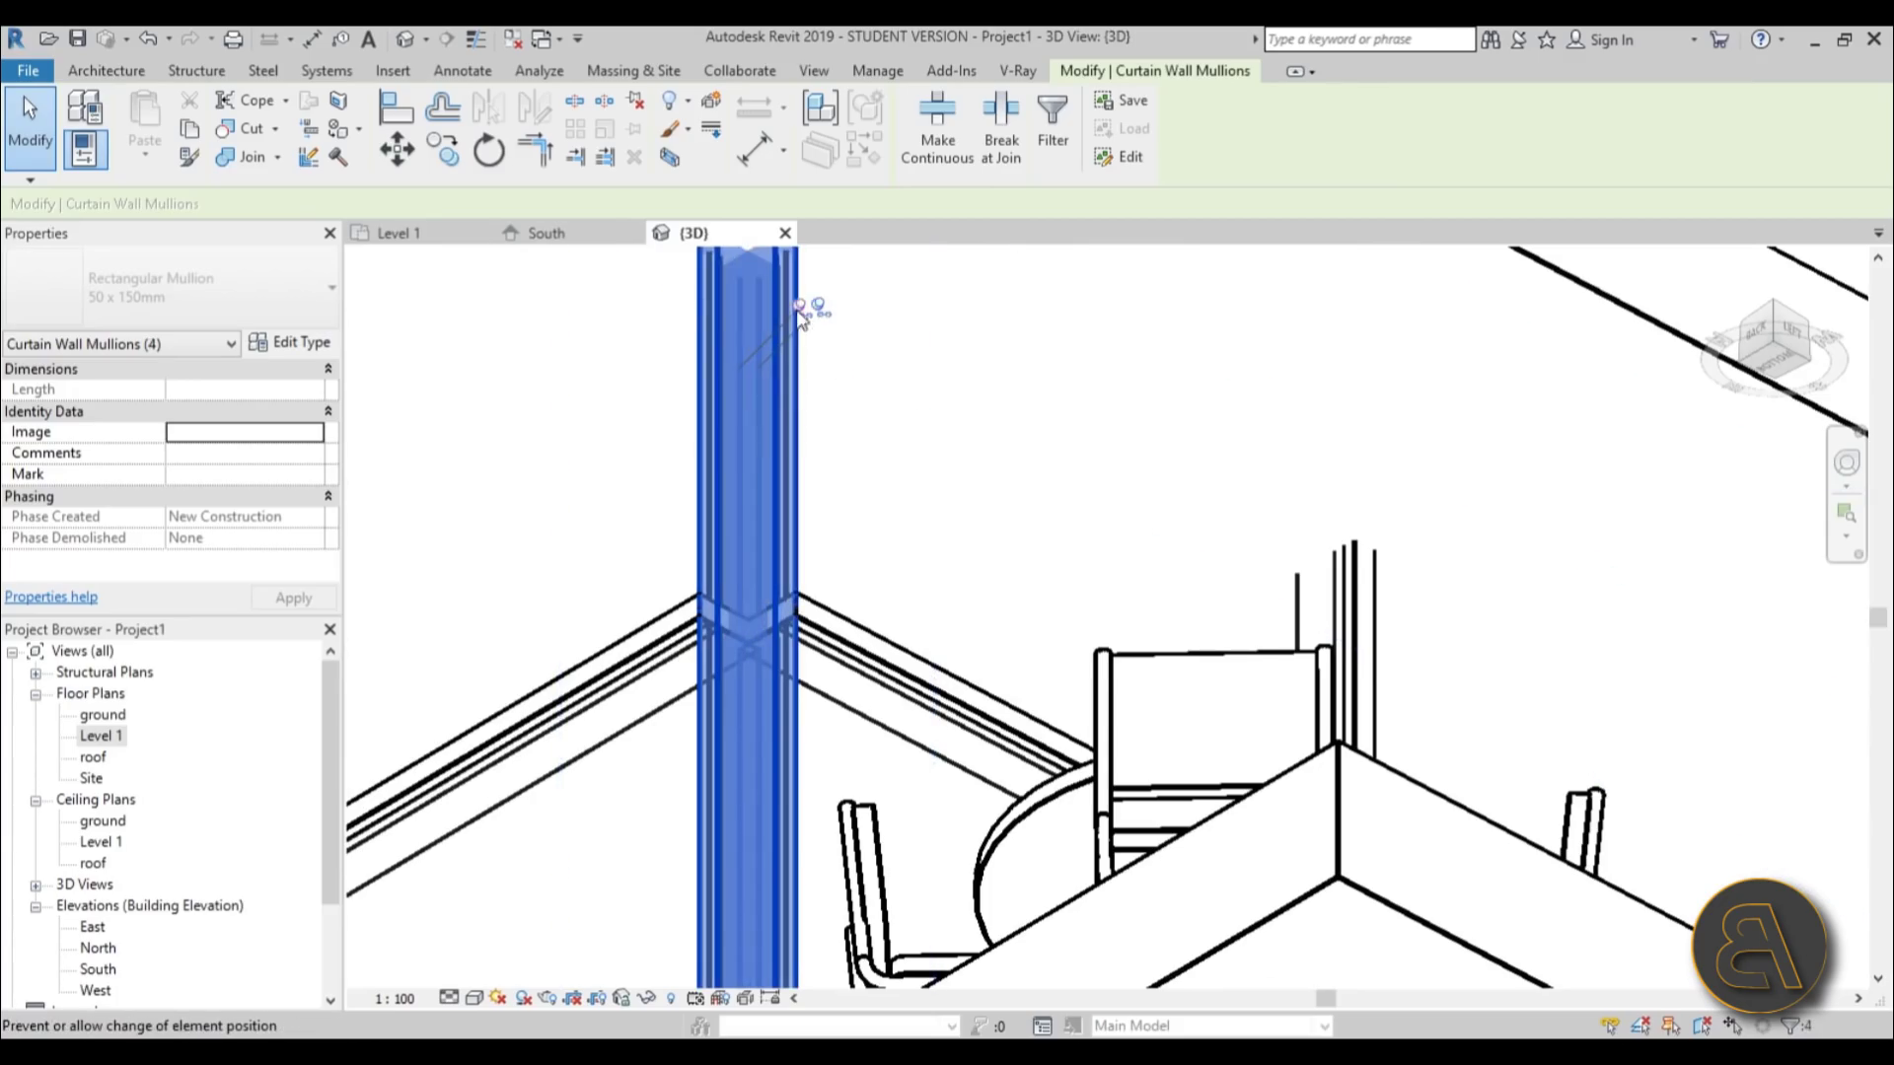
pyautogui.scroll(-3, 900, 524)
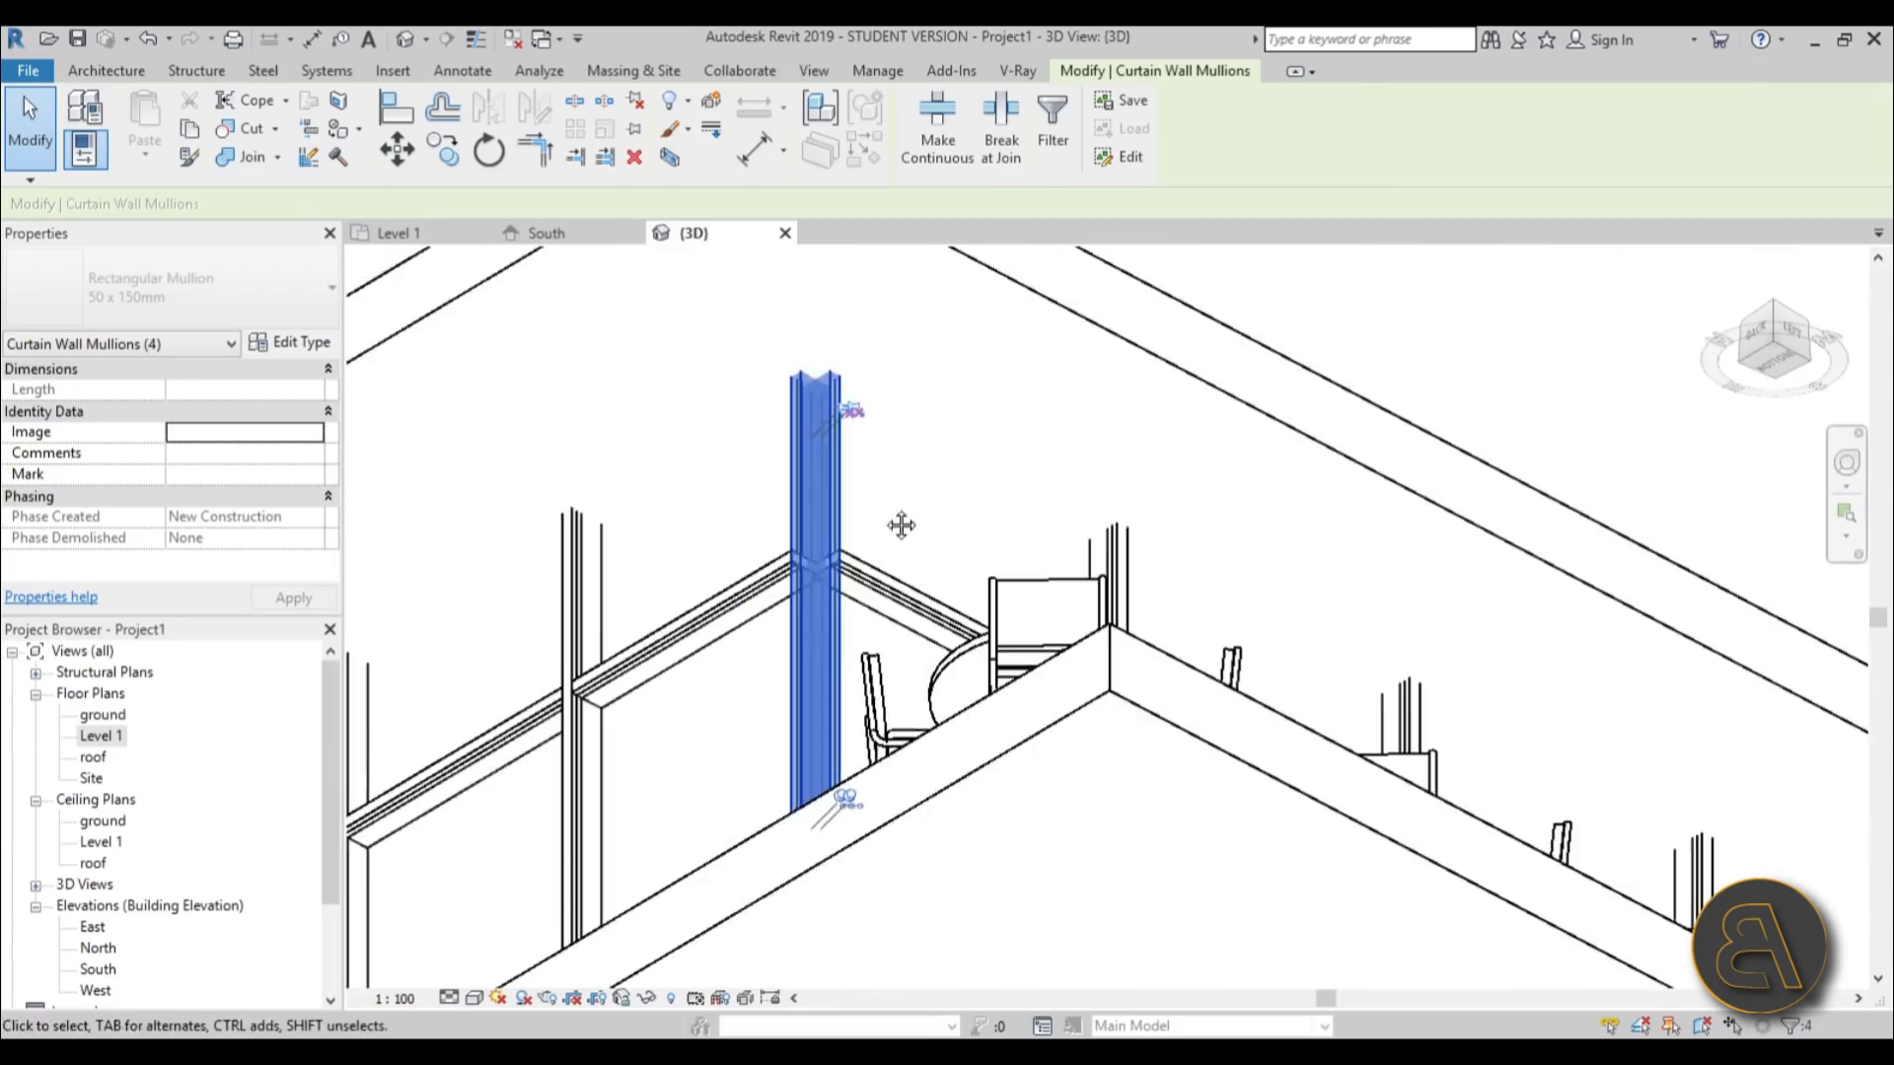
pyautogui.scroll(5, 845, 524)
pyautogui.scroll(-4, 797, 503)
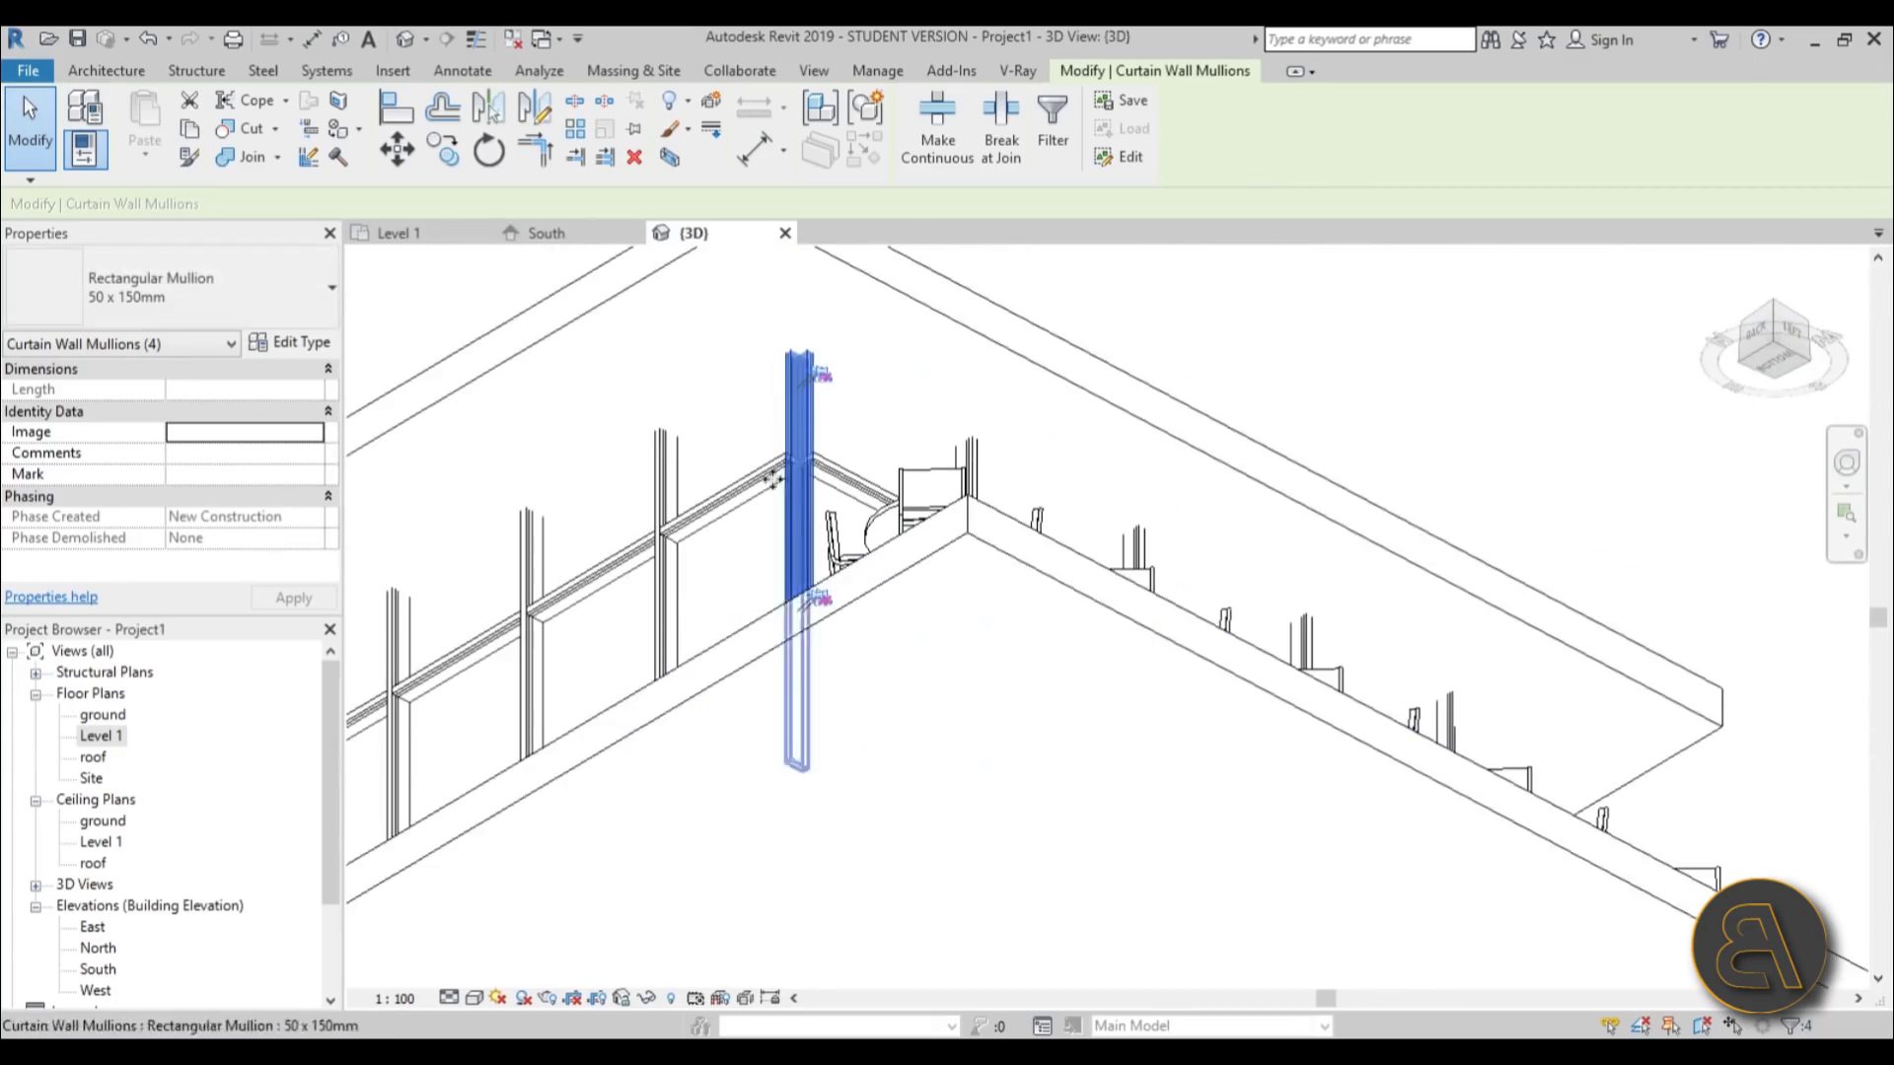
# - Change them to Trapezoid Mullion 1, deleting the conflicting elements in the error dialog
pyautogui.click(198, 291)
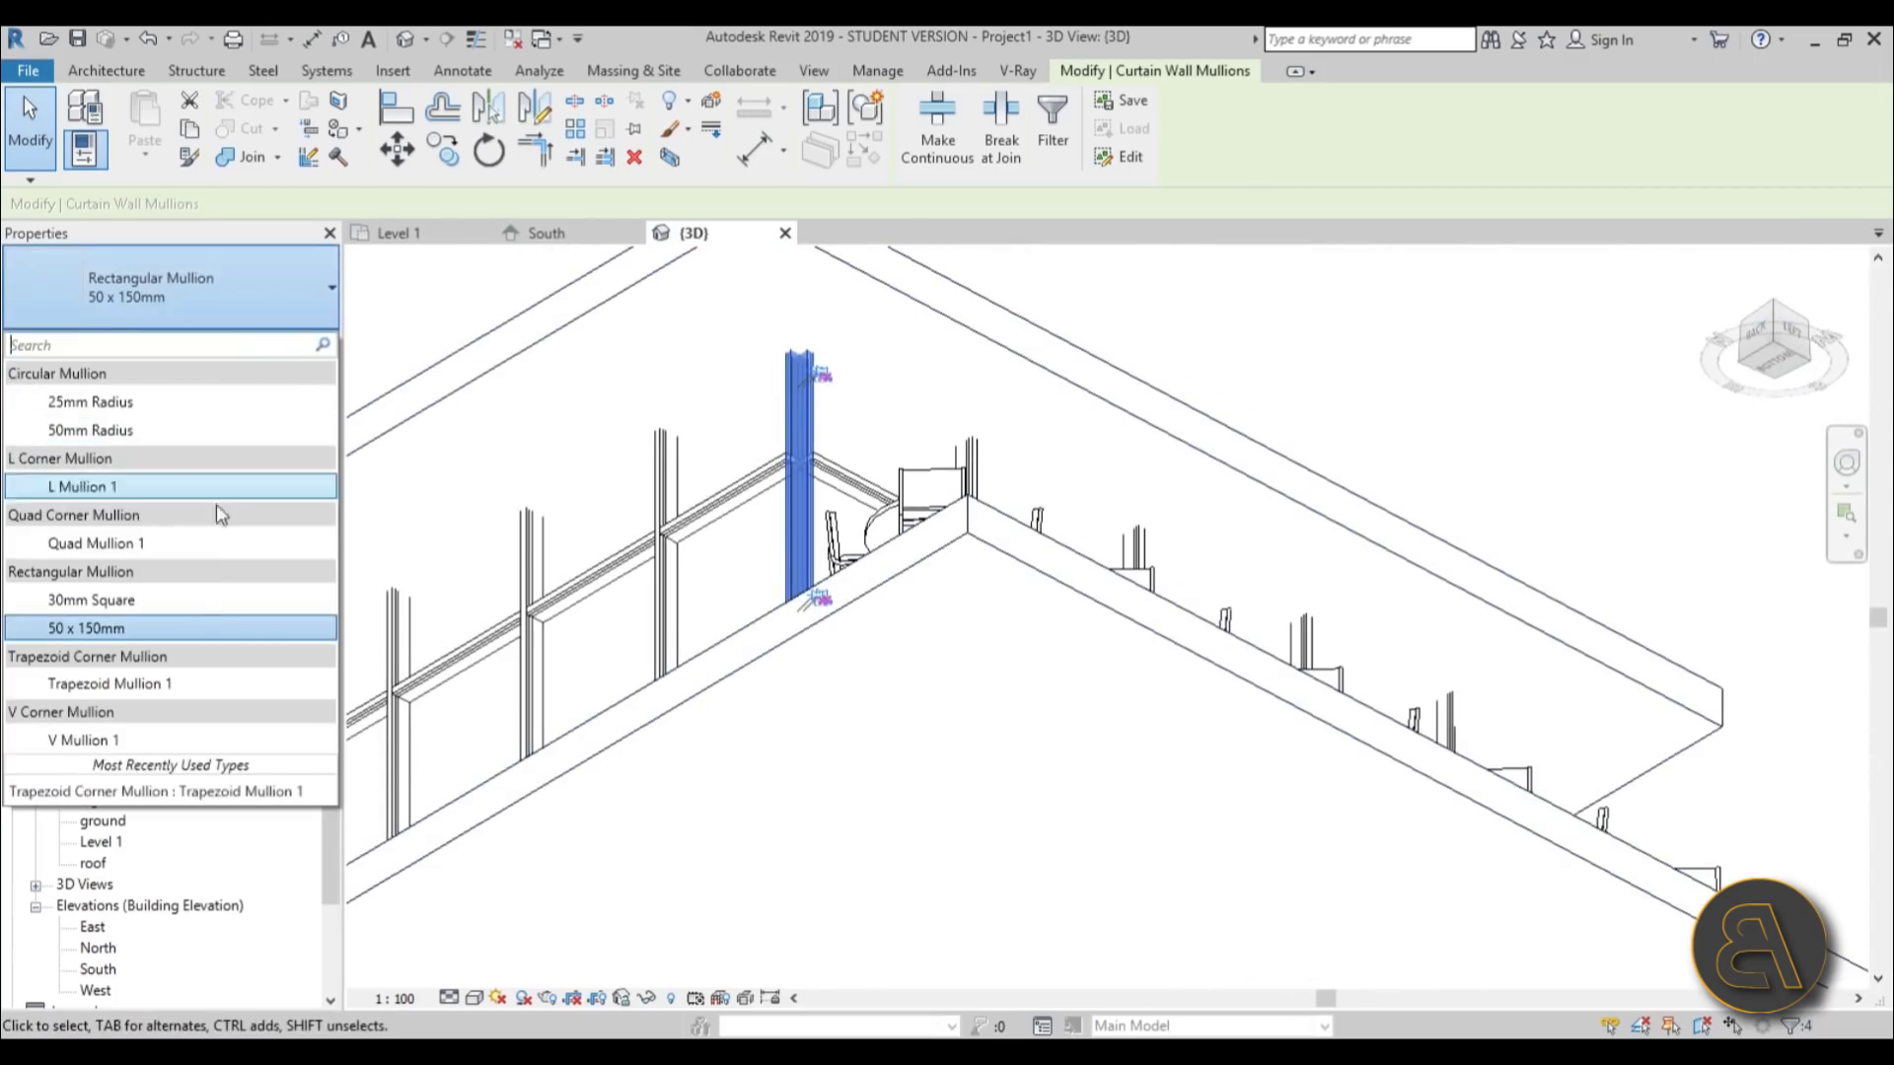
pyautogui.click(182, 682)
pyautogui.click(1497, 1020)
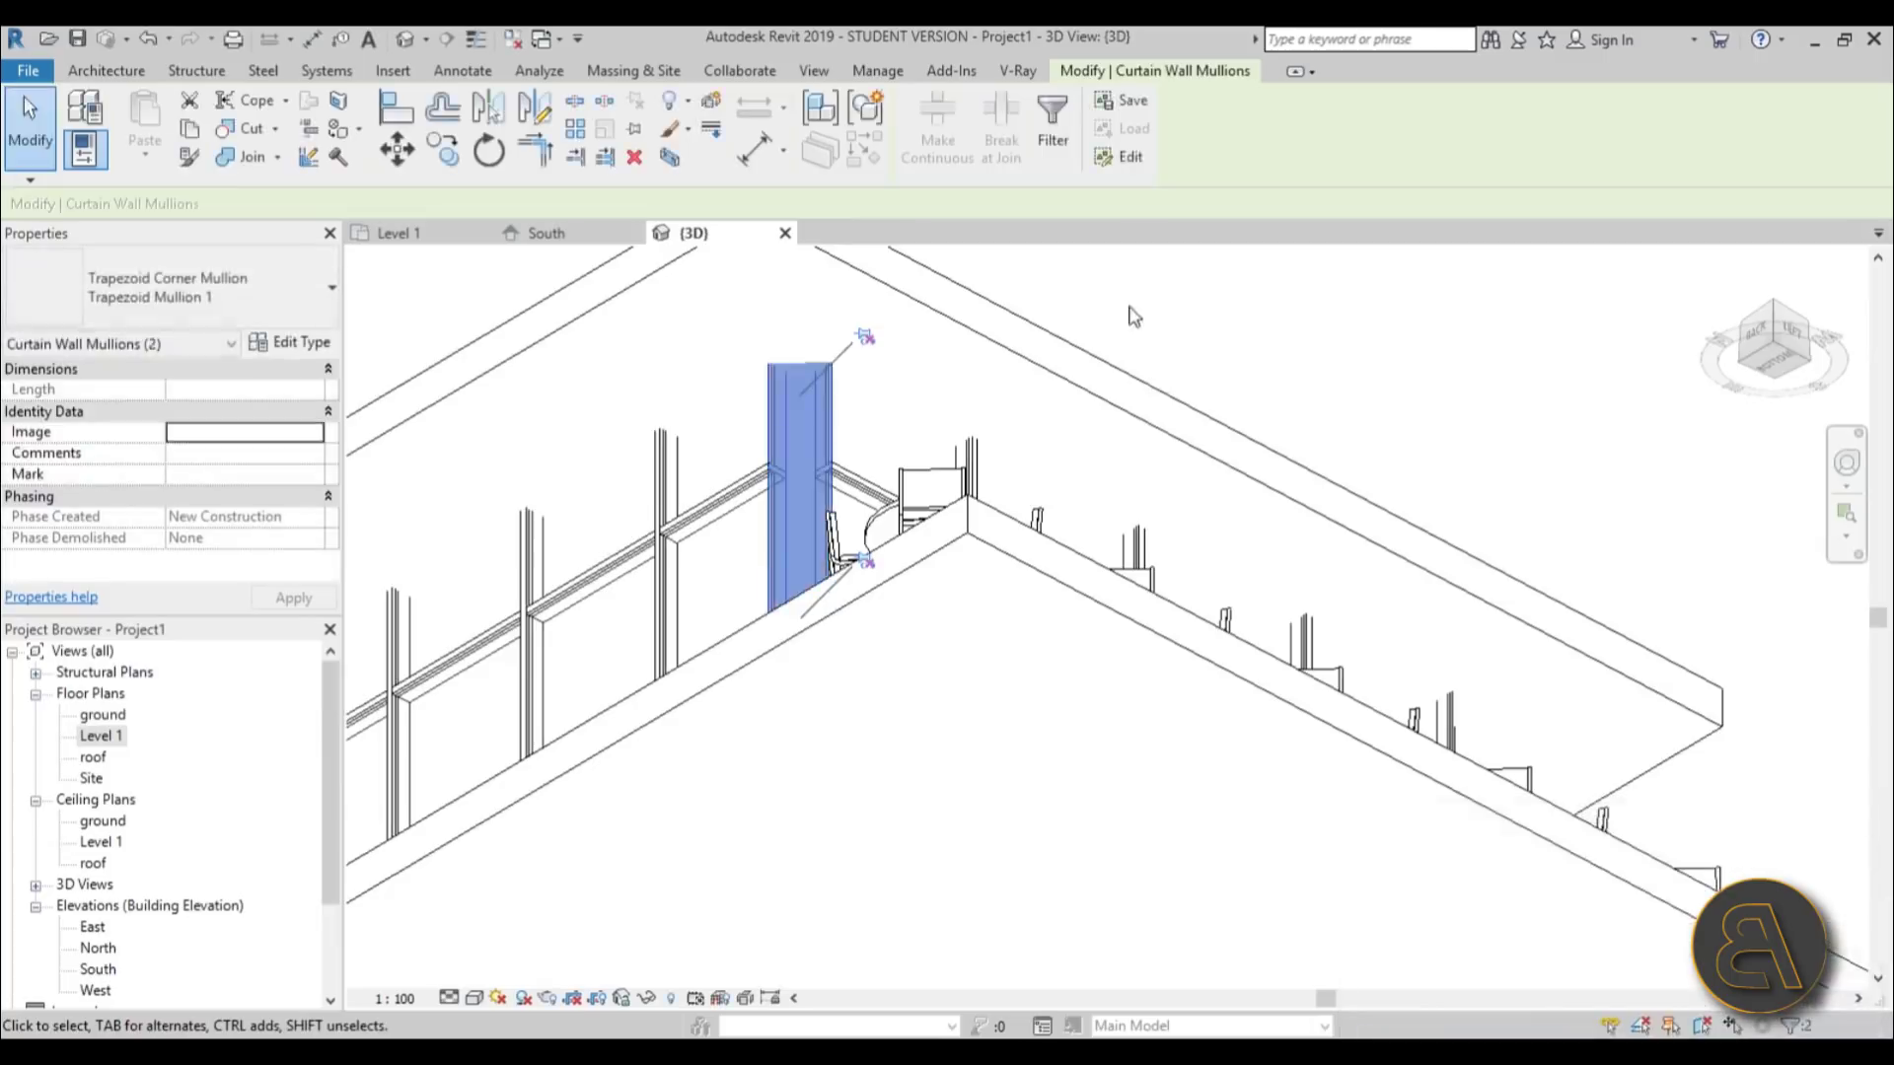
pyautogui.click(1134, 312)
pyautogui.scroll(-3, 1169, 300)
pyautogui.keyDown('shift'); pyautogui.moveTo(1170, 300); pyautogui.dragTo(834, 490, button='middle'); pyautogui.keyUp('shift')
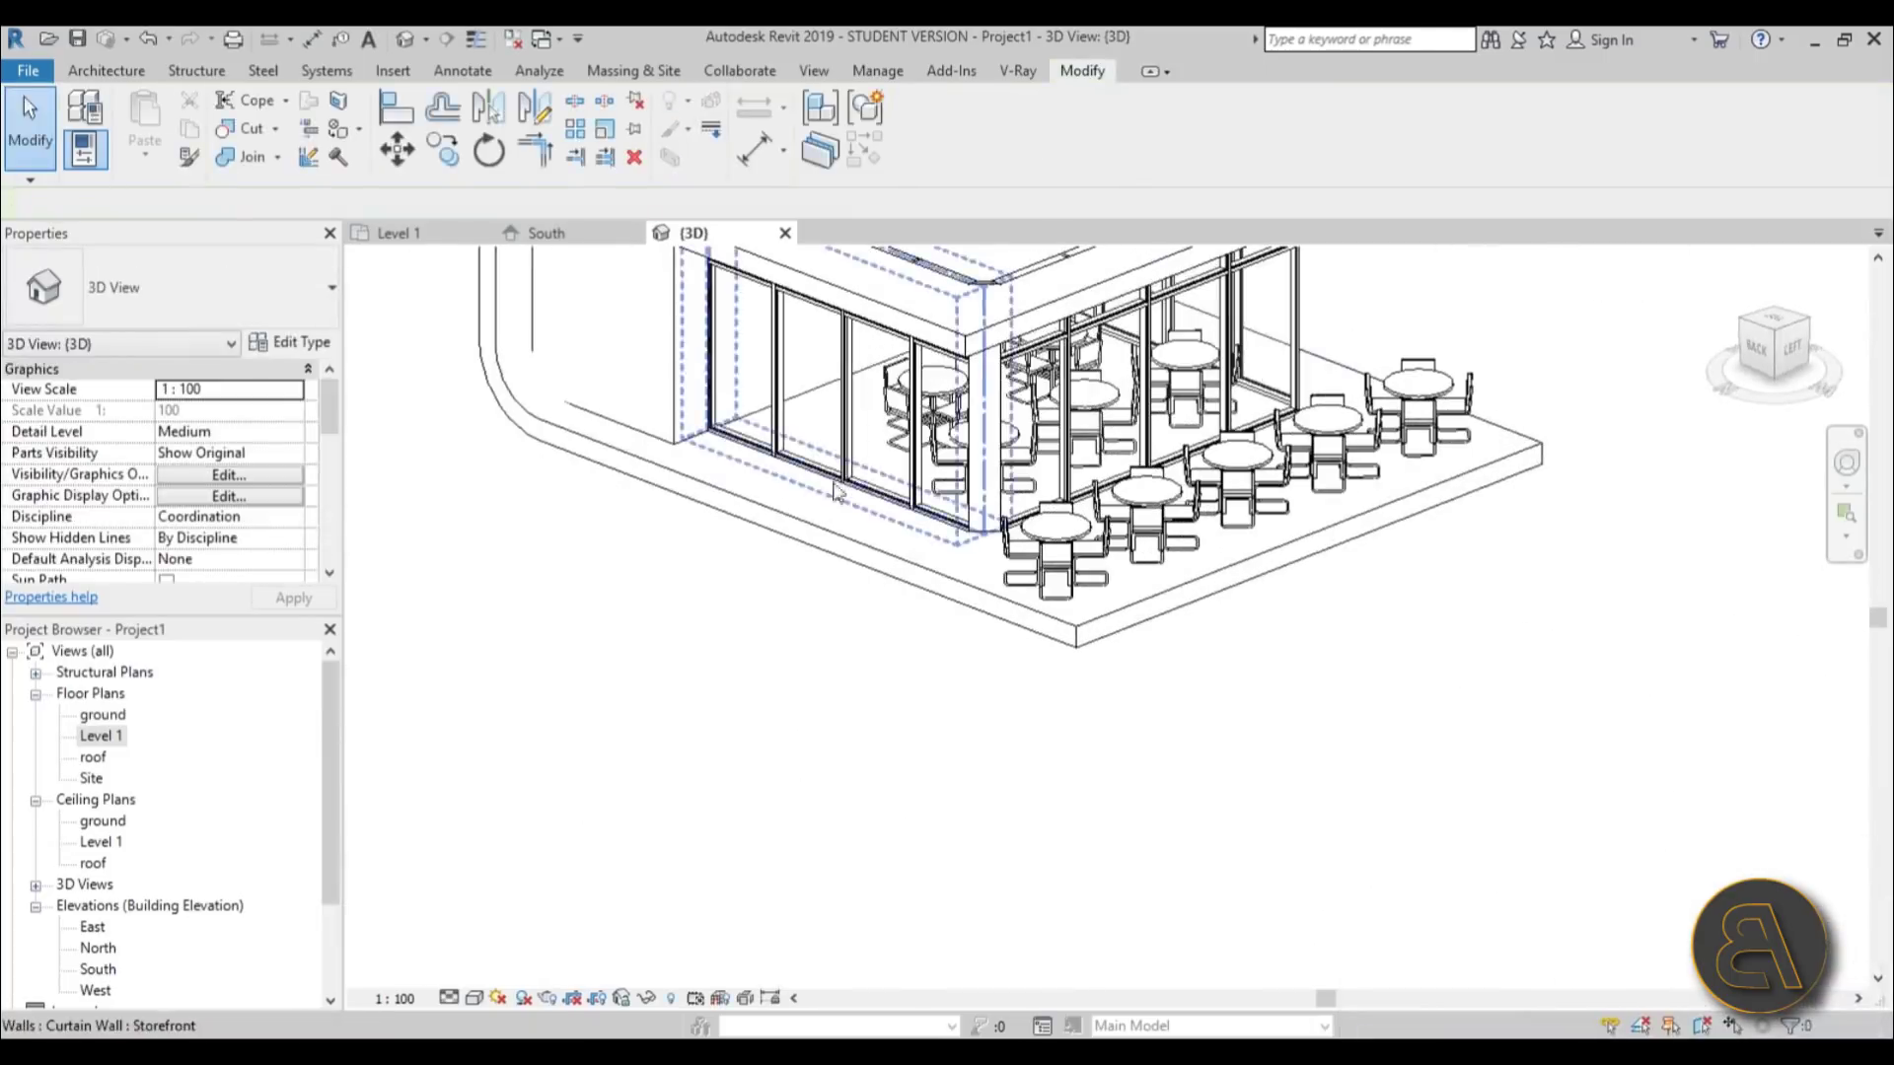
# - Give the three selected Storefront curtain walls a Top Offset of -30 and apply it
pyautogui.click(836, 482)
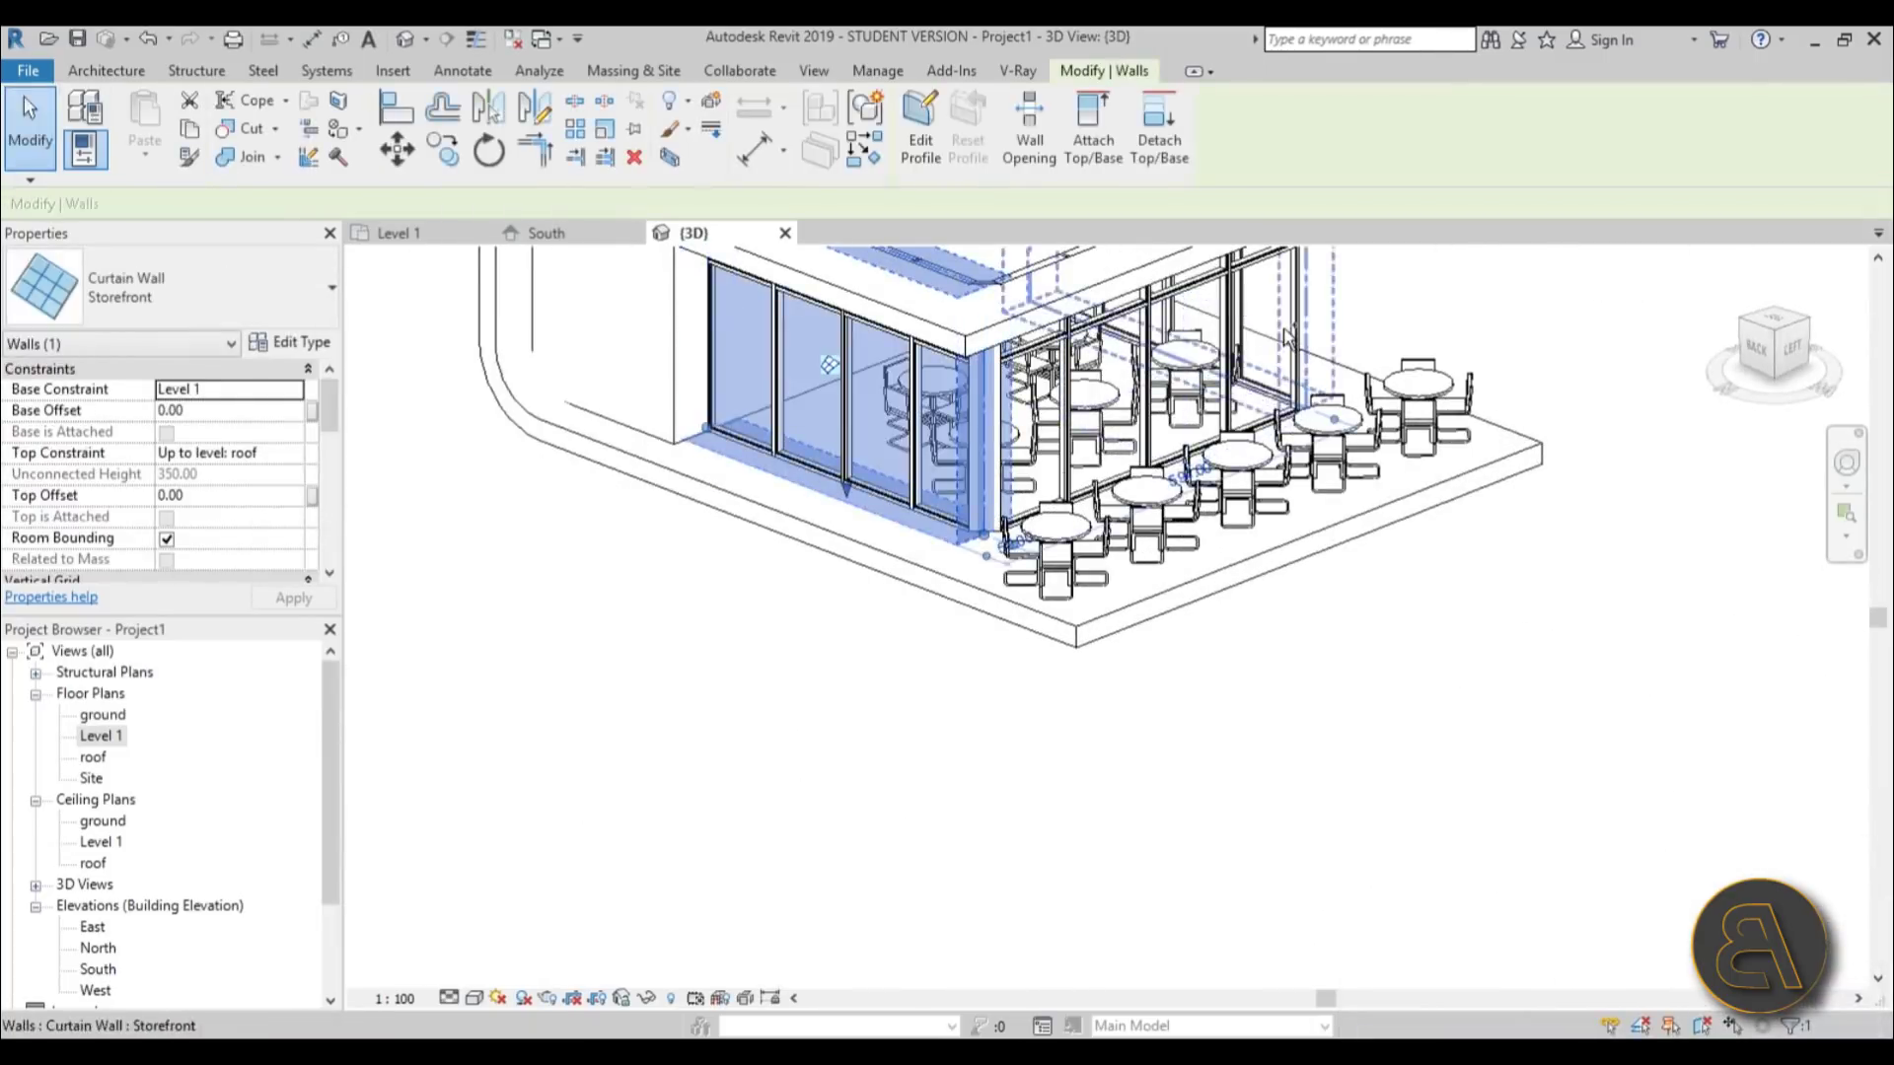
pyautogui.keyDown('ctrl'); pyautogui.click(1263, 373); pyautogui.keyUp('ctrl')
pyautogui.scroll(5, 1131, 471)
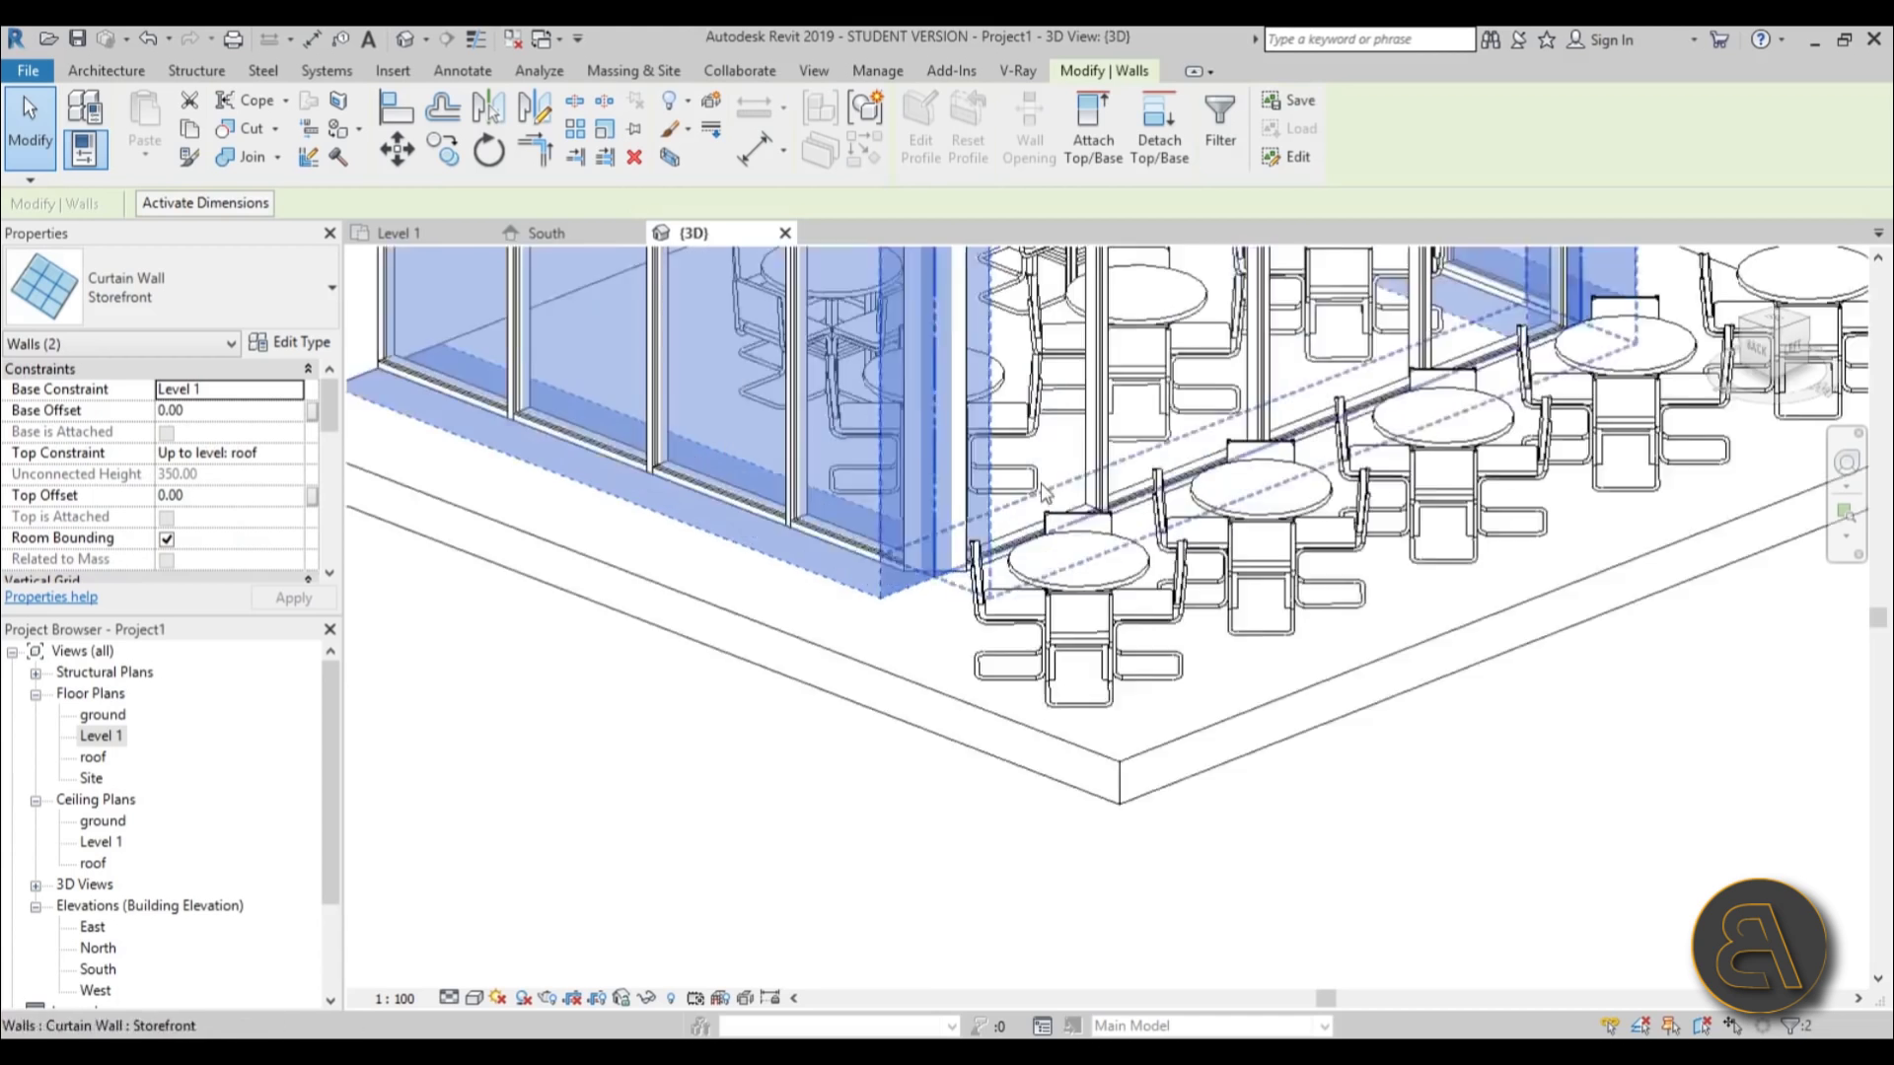
pyautogui.scroll(-5, 1132, 471)
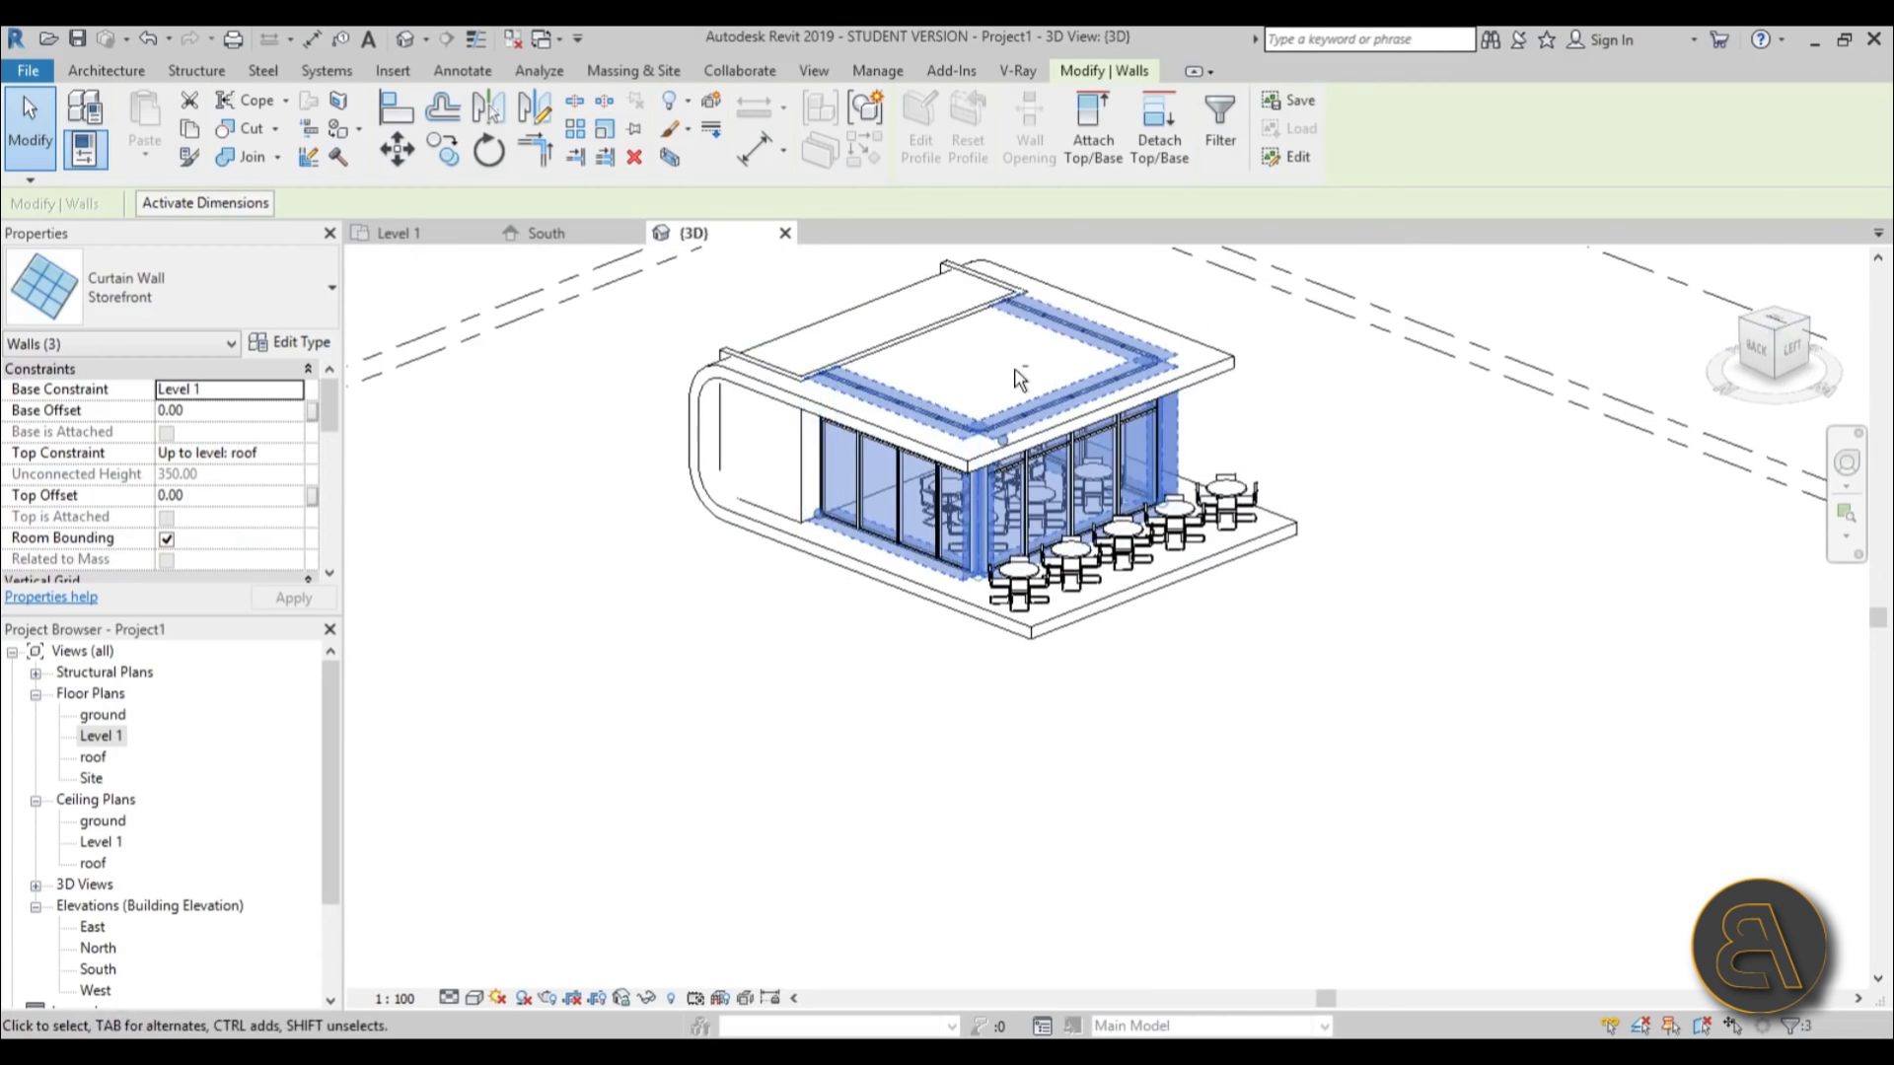
pyautogui.keyDown('ctrl'); pyautogui.click(1016, 291); pyautogui.keyUp('ctrl')
pyautogui.scroll(5, 1016, 291)
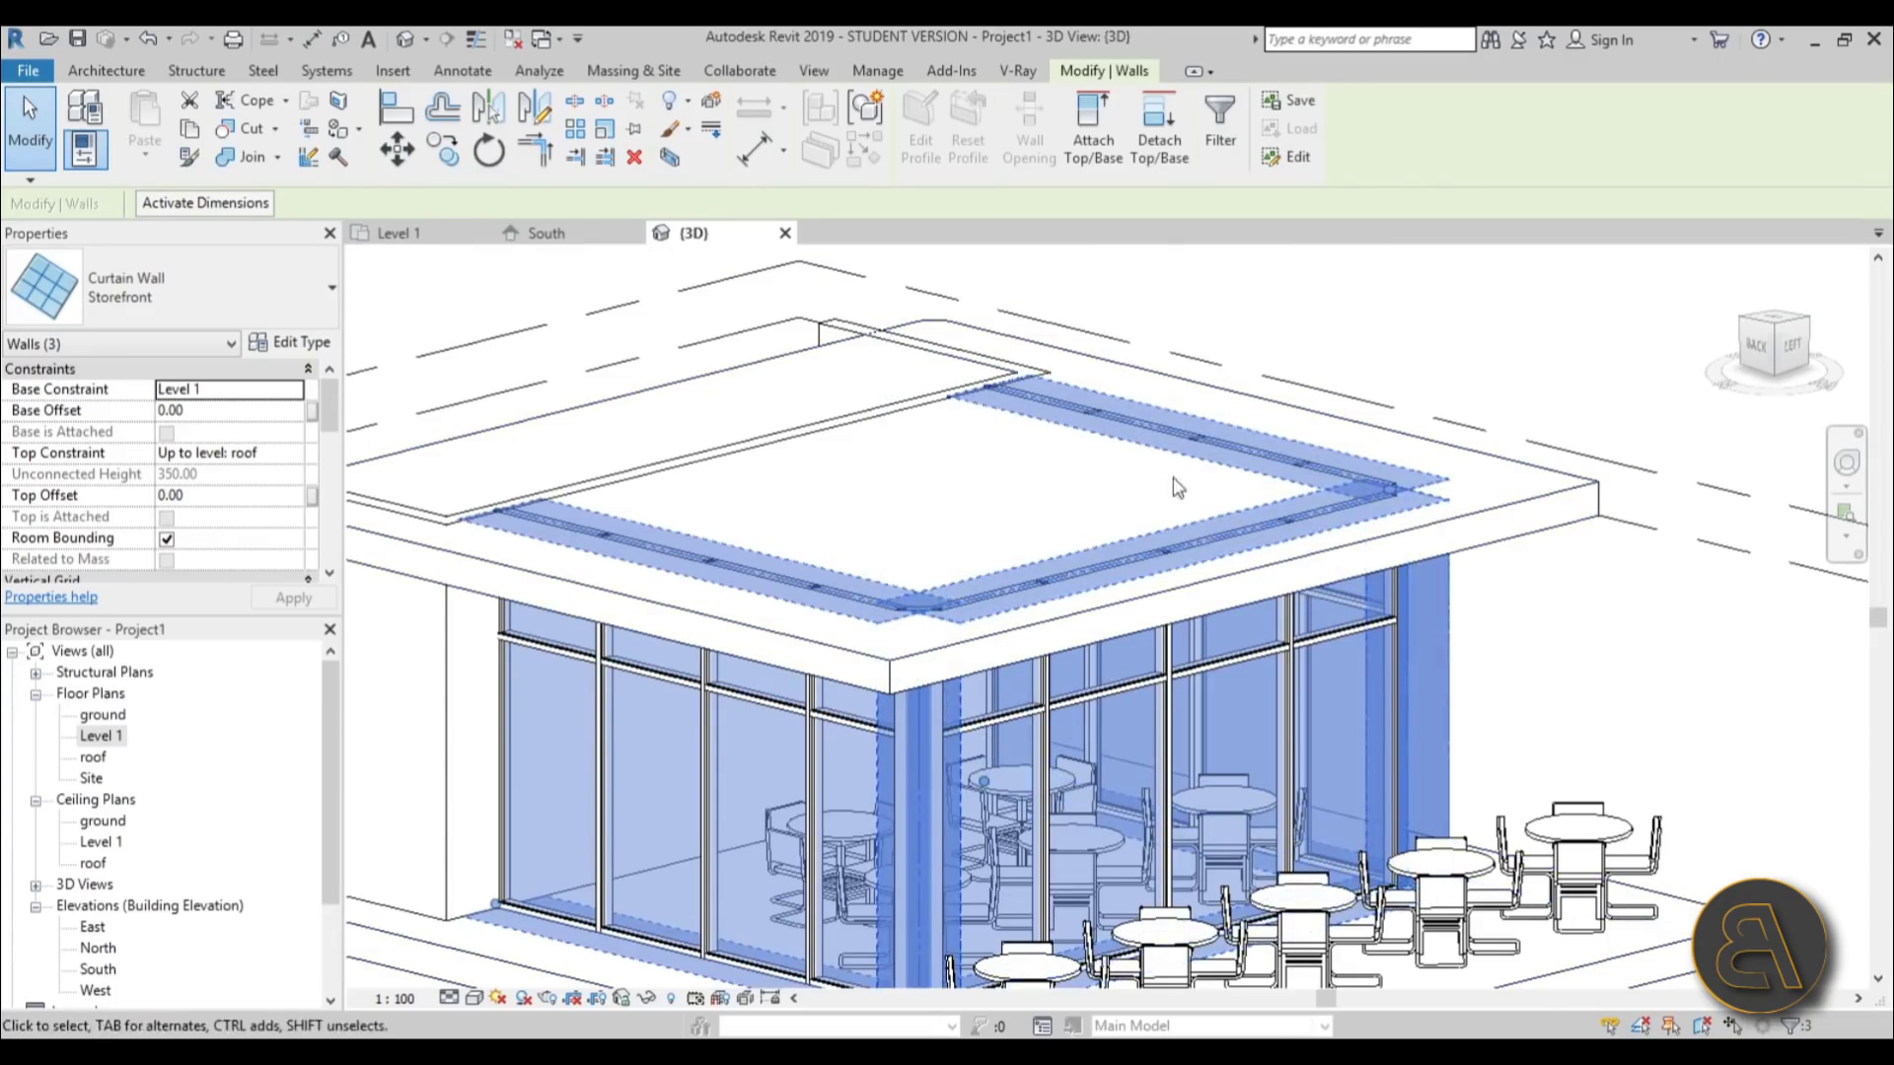
pyautogui.click(264, 497)
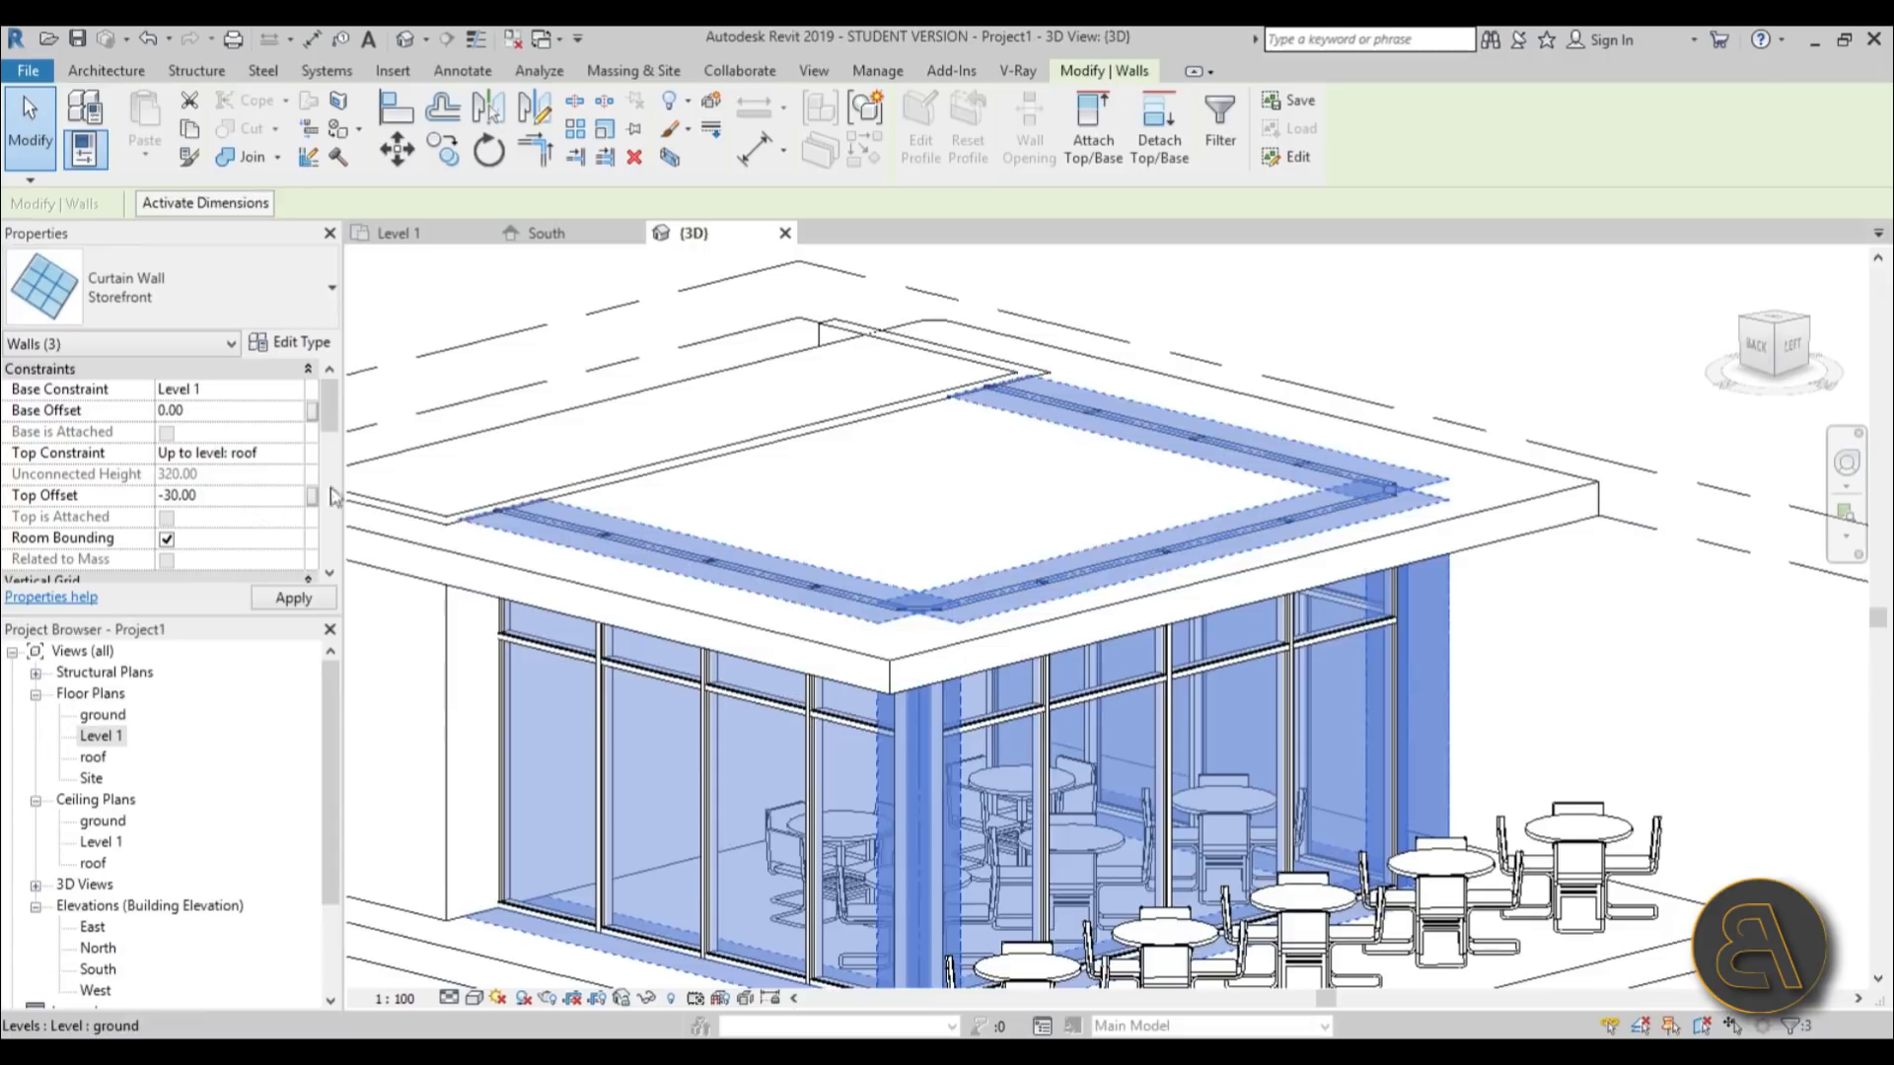
pyautogui.click(1352, 335)
pyautogui.scroll(-4, 1322, 331)
pyautogui.keyDown('shift'); pyautogui.moveTo(780, 474); pyautogui.dragTo(1223, 407, button='middle'); pyautogui.keyUp('shift')
pyautogui.scroll(4, 896, 500)
# - Select the short wall inside the curved end and bring it into close view
pyautogui.click(1282, 351)
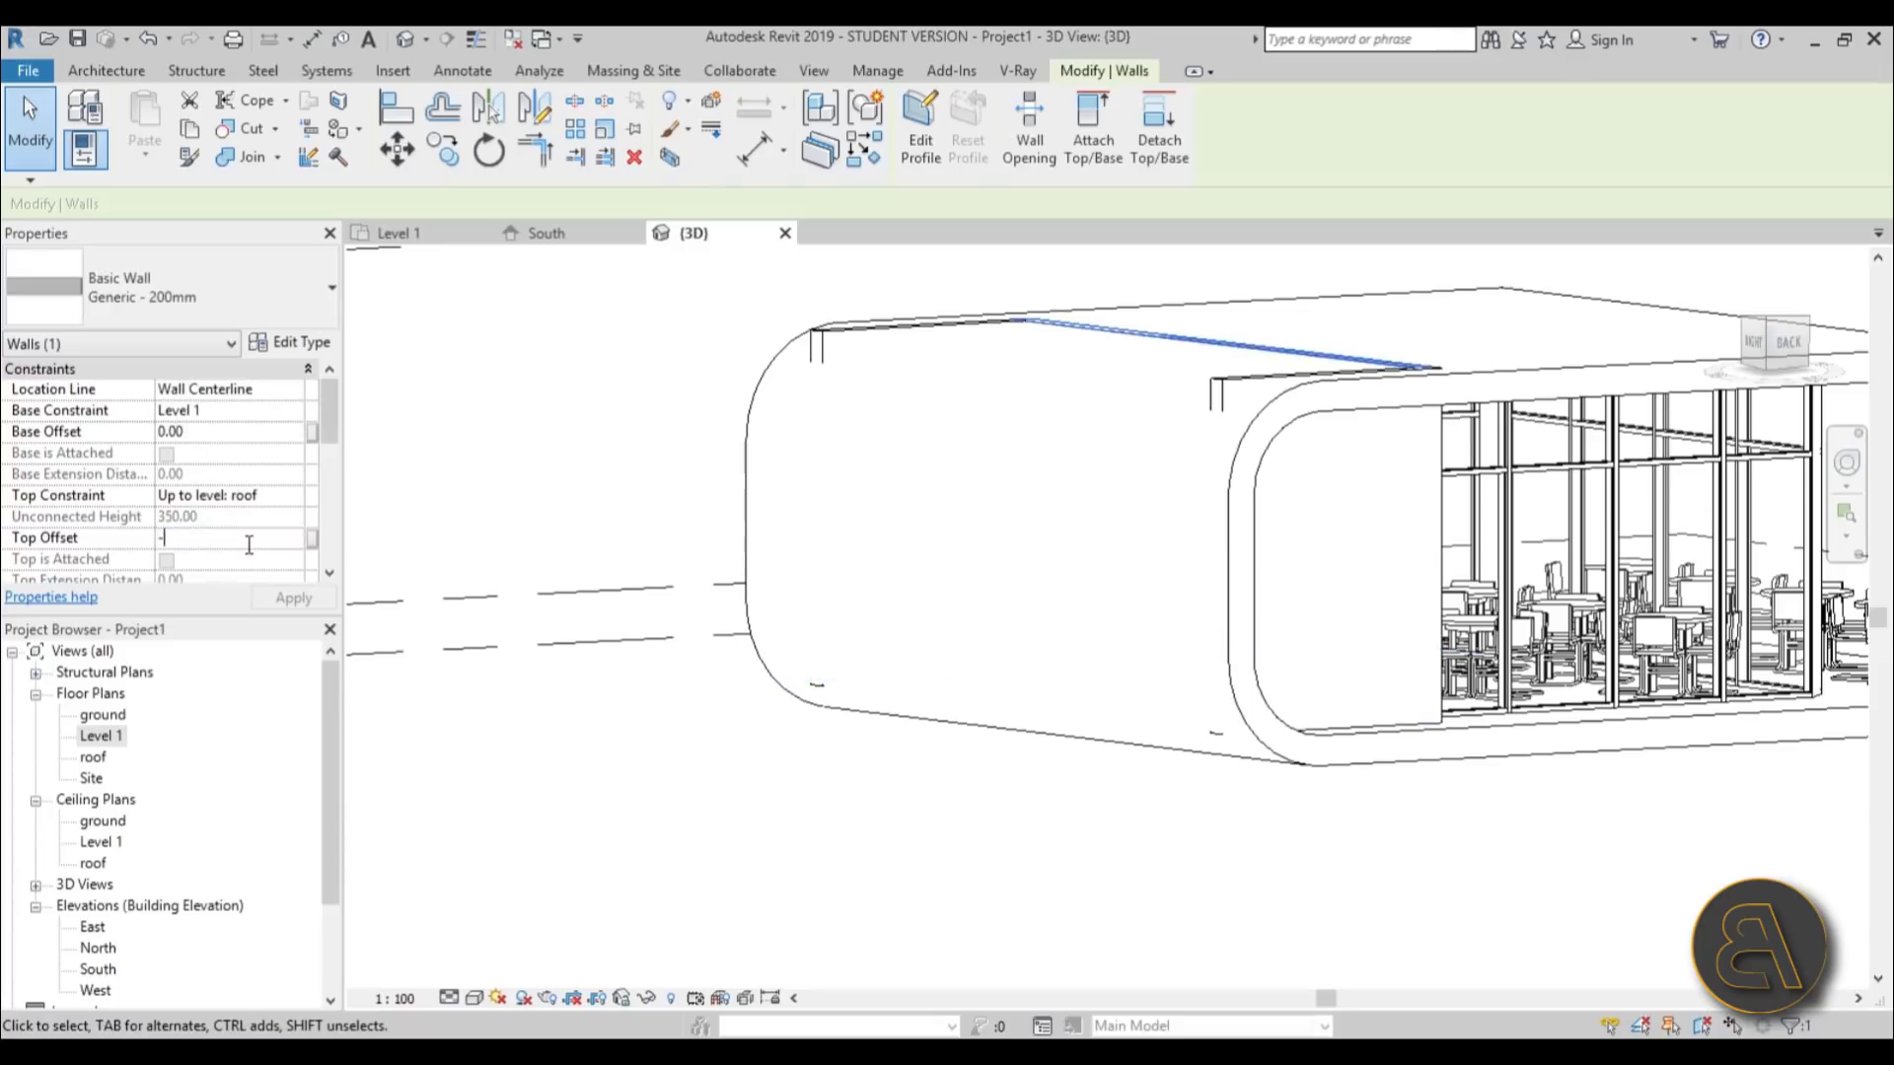
pyautogui.click(1219, 392)
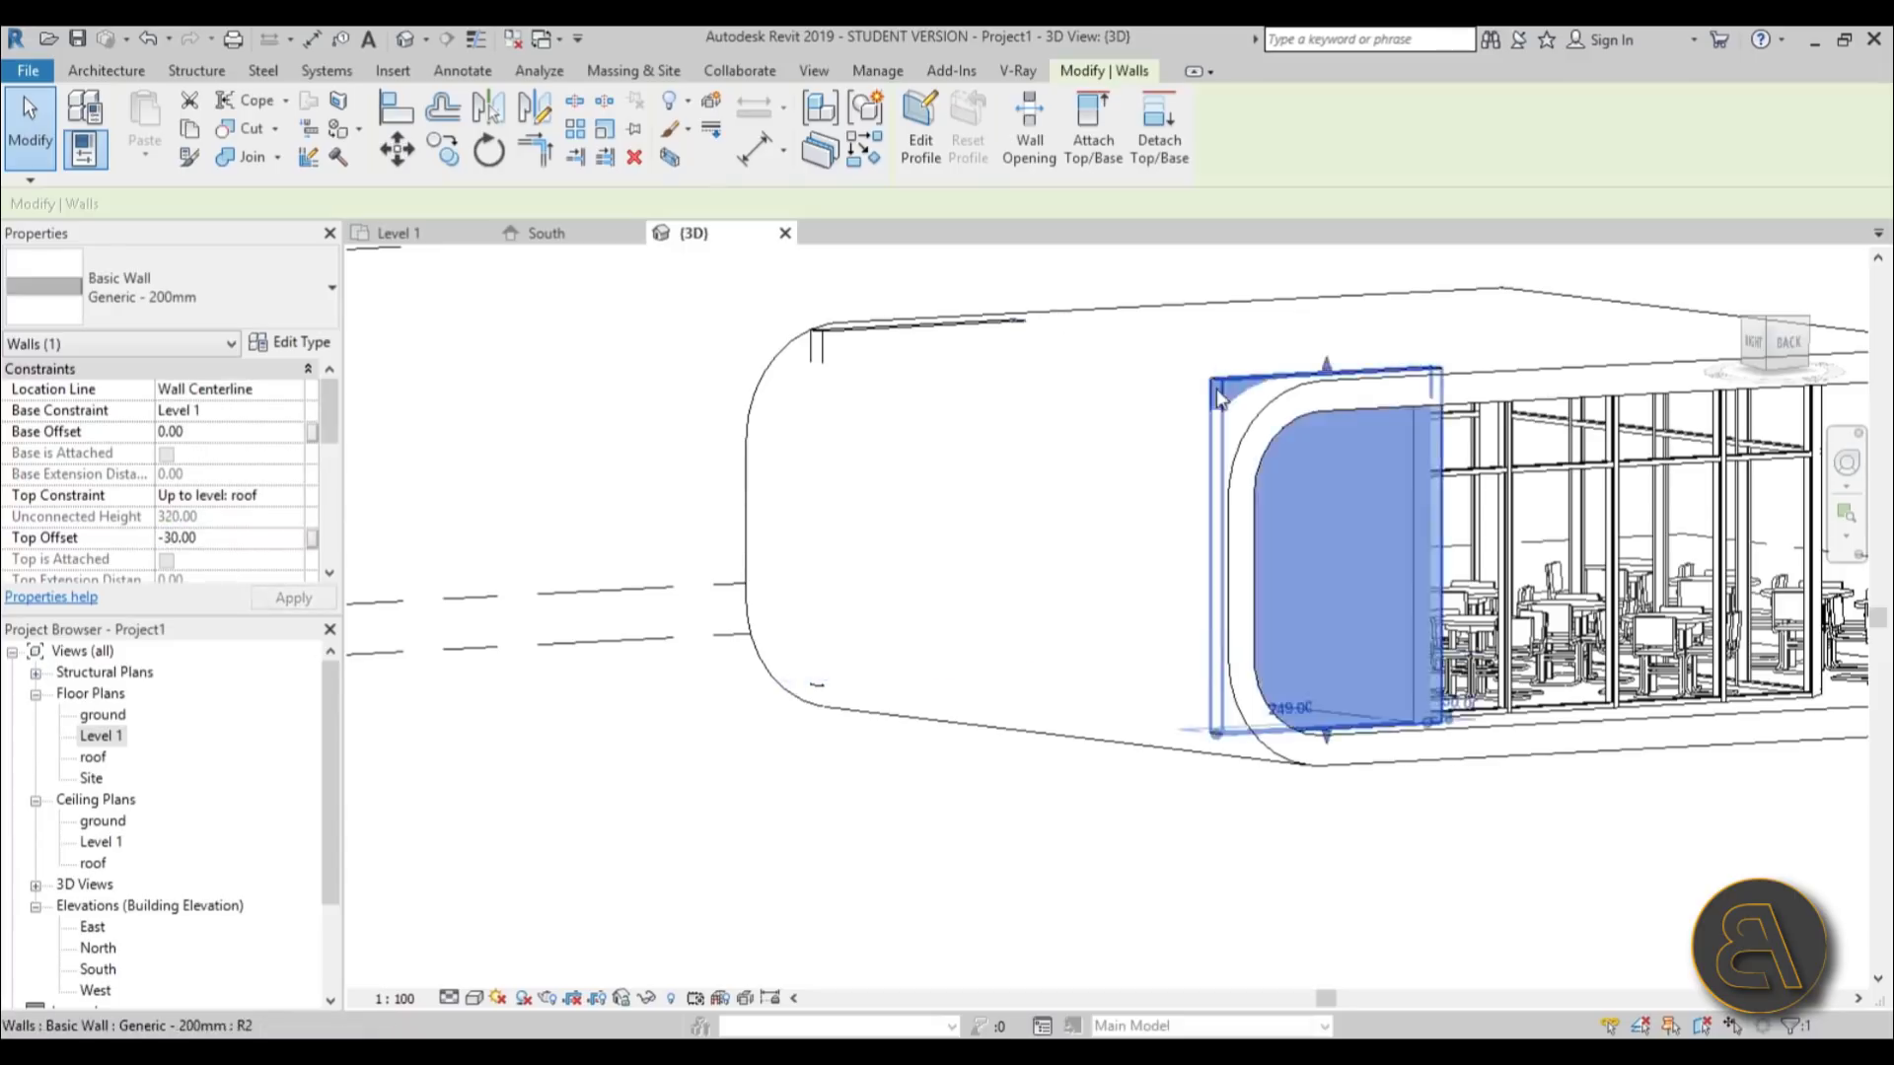
pyautogui.scroll(-3, 1216, 390)
pyautogui.keyDown('shift'); pyautogui.moveTo(1216, 389); pyautogui.dragTo(1110, 527, button='middle'); pyautogui.keyUp('shift')
pyautogui.moveTo(1294, 636); pyautogui.dragTo(1238, 552, button='middle')
pyautogui.scroll(2, 1241, 524)
# - Open the end wall's profile sketch with Pick Lines active
pyautogui.click(917, 150)
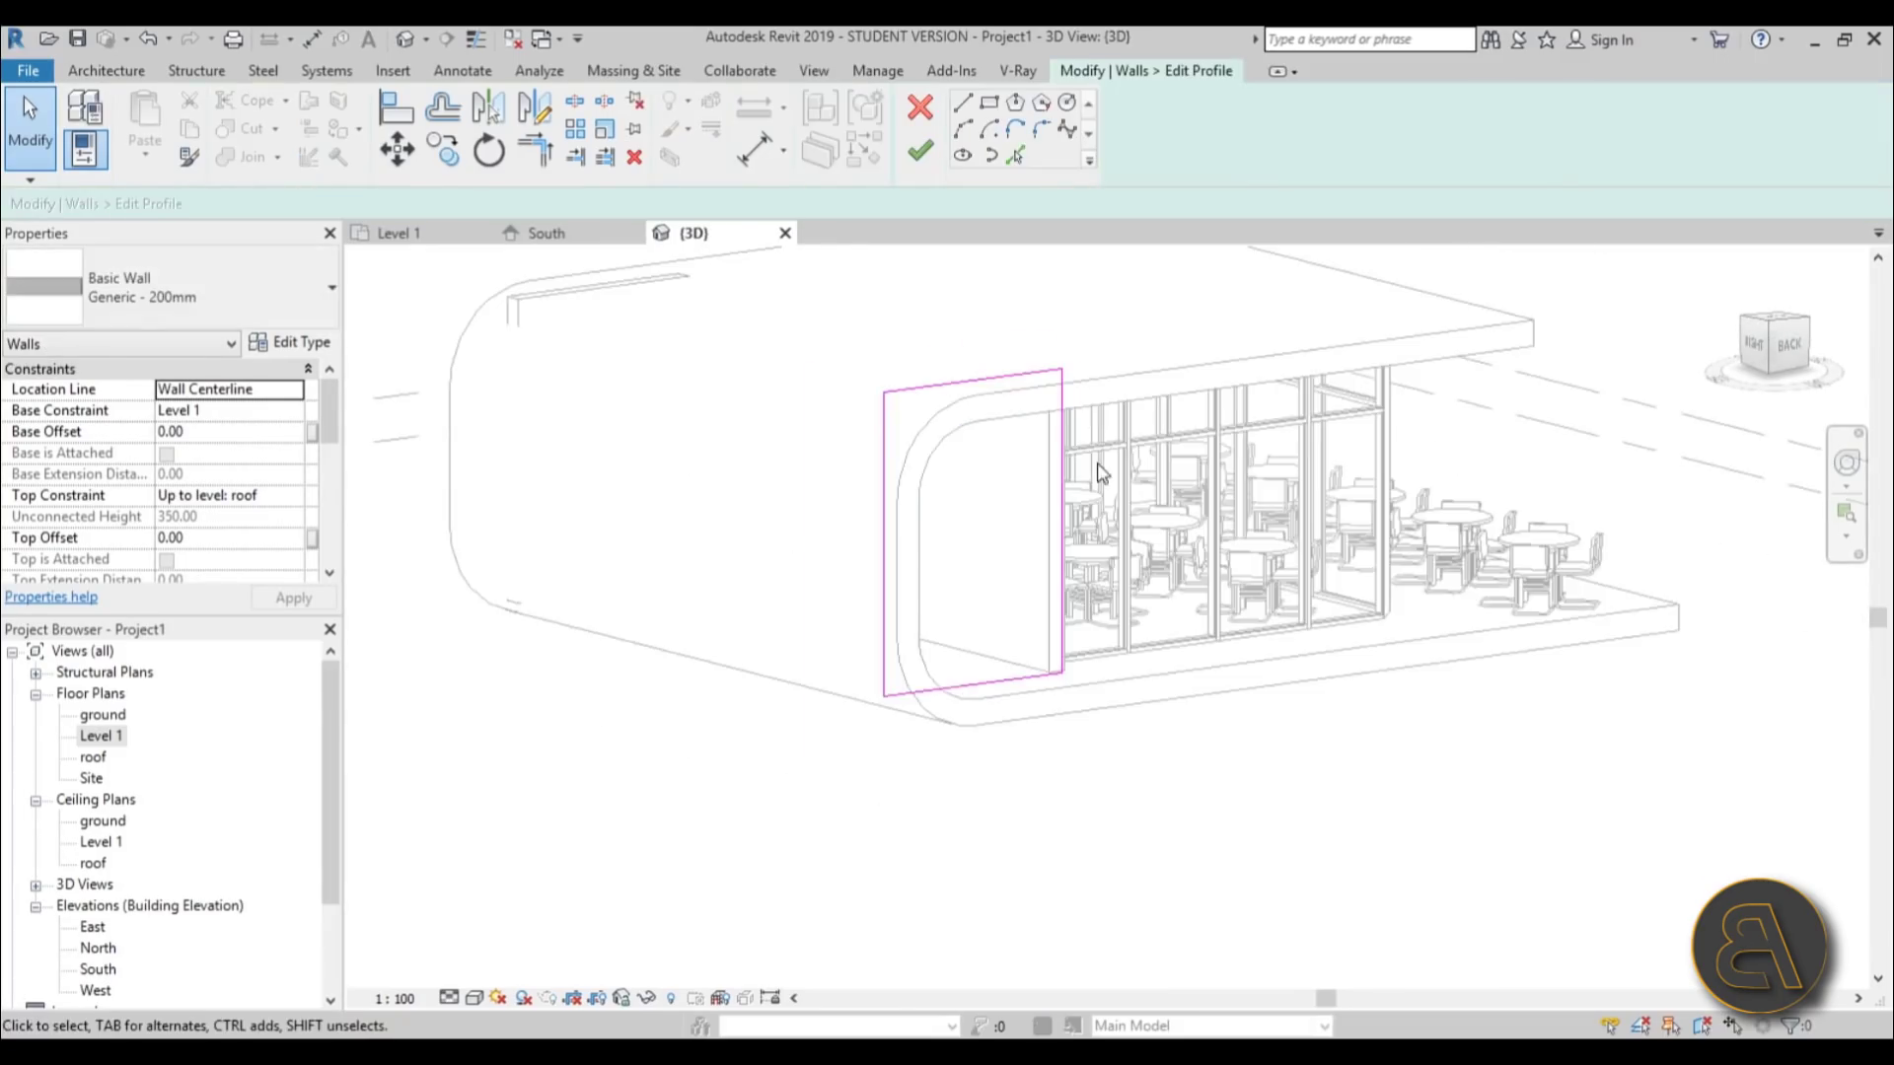
pyautogui.scroll(3, 1026, 424)
pyautogui.click(1015, 155)
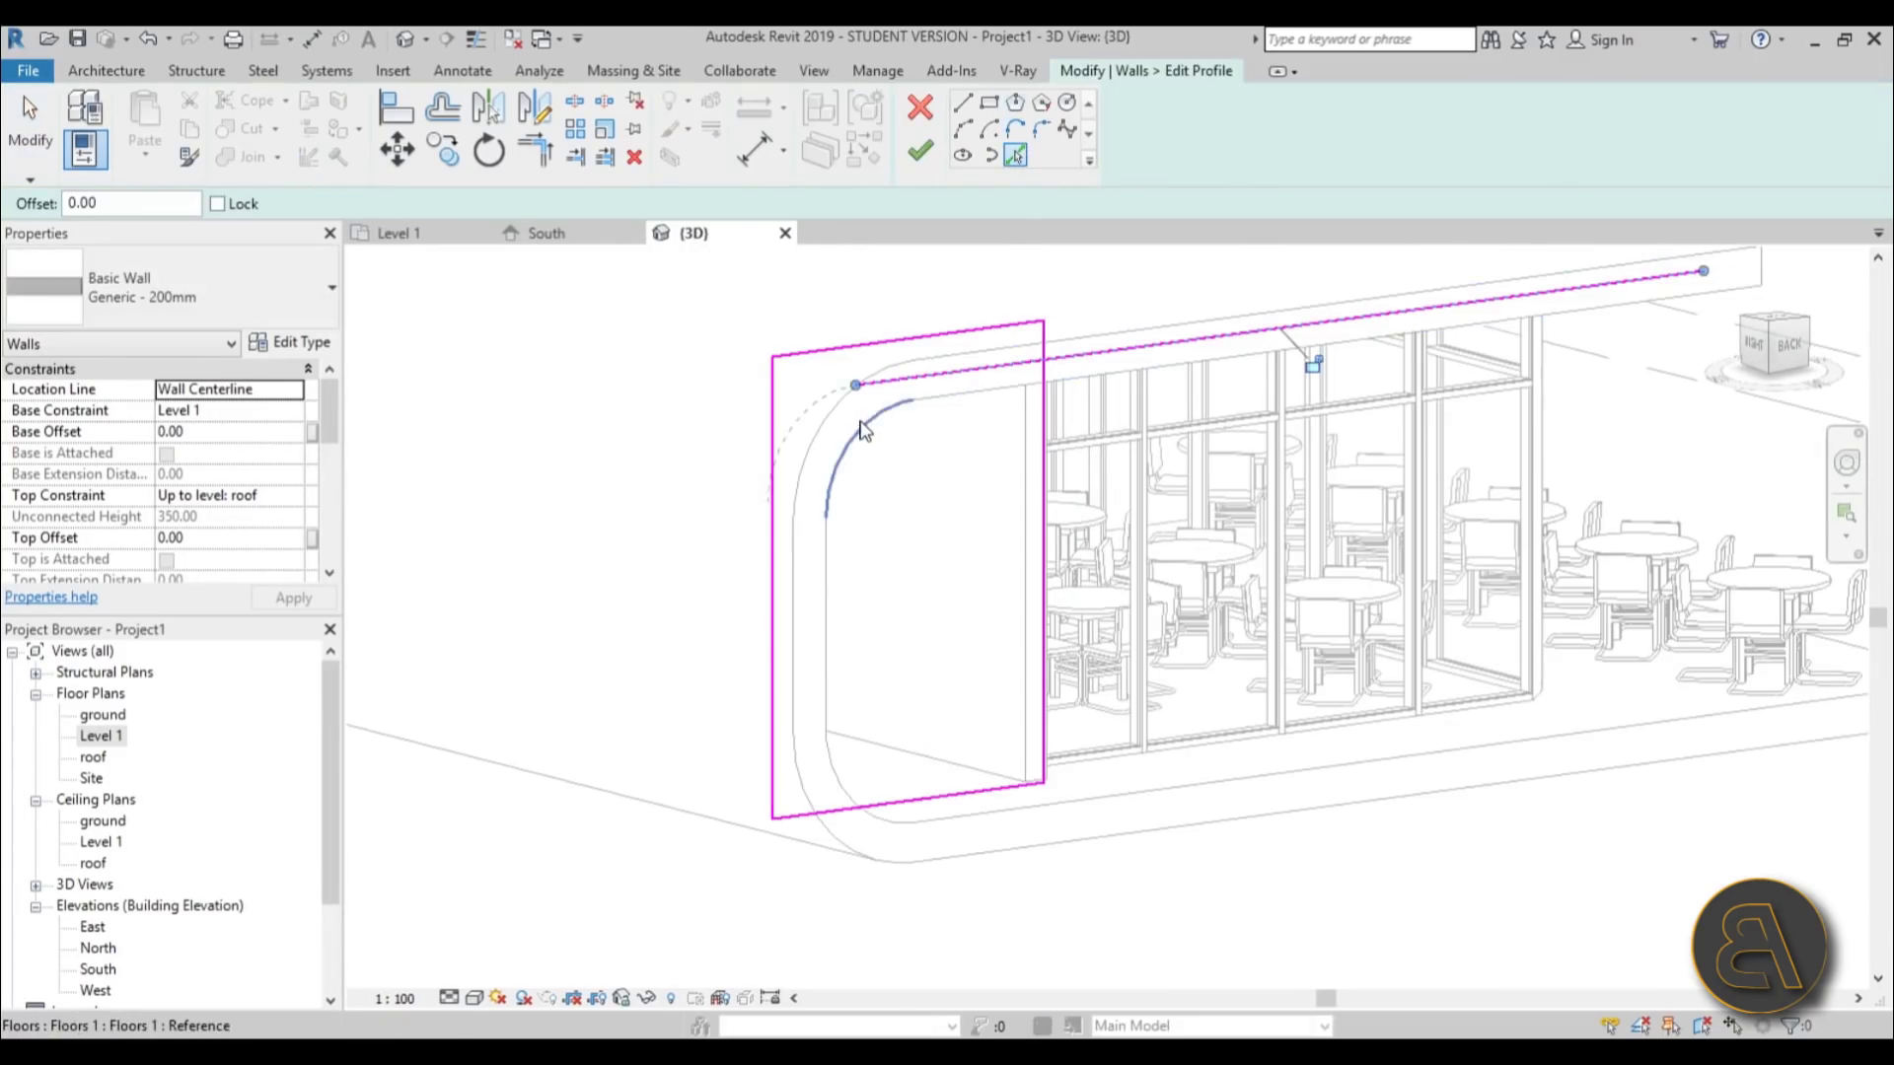
pyautogui.scroll(-4, 842, 774)
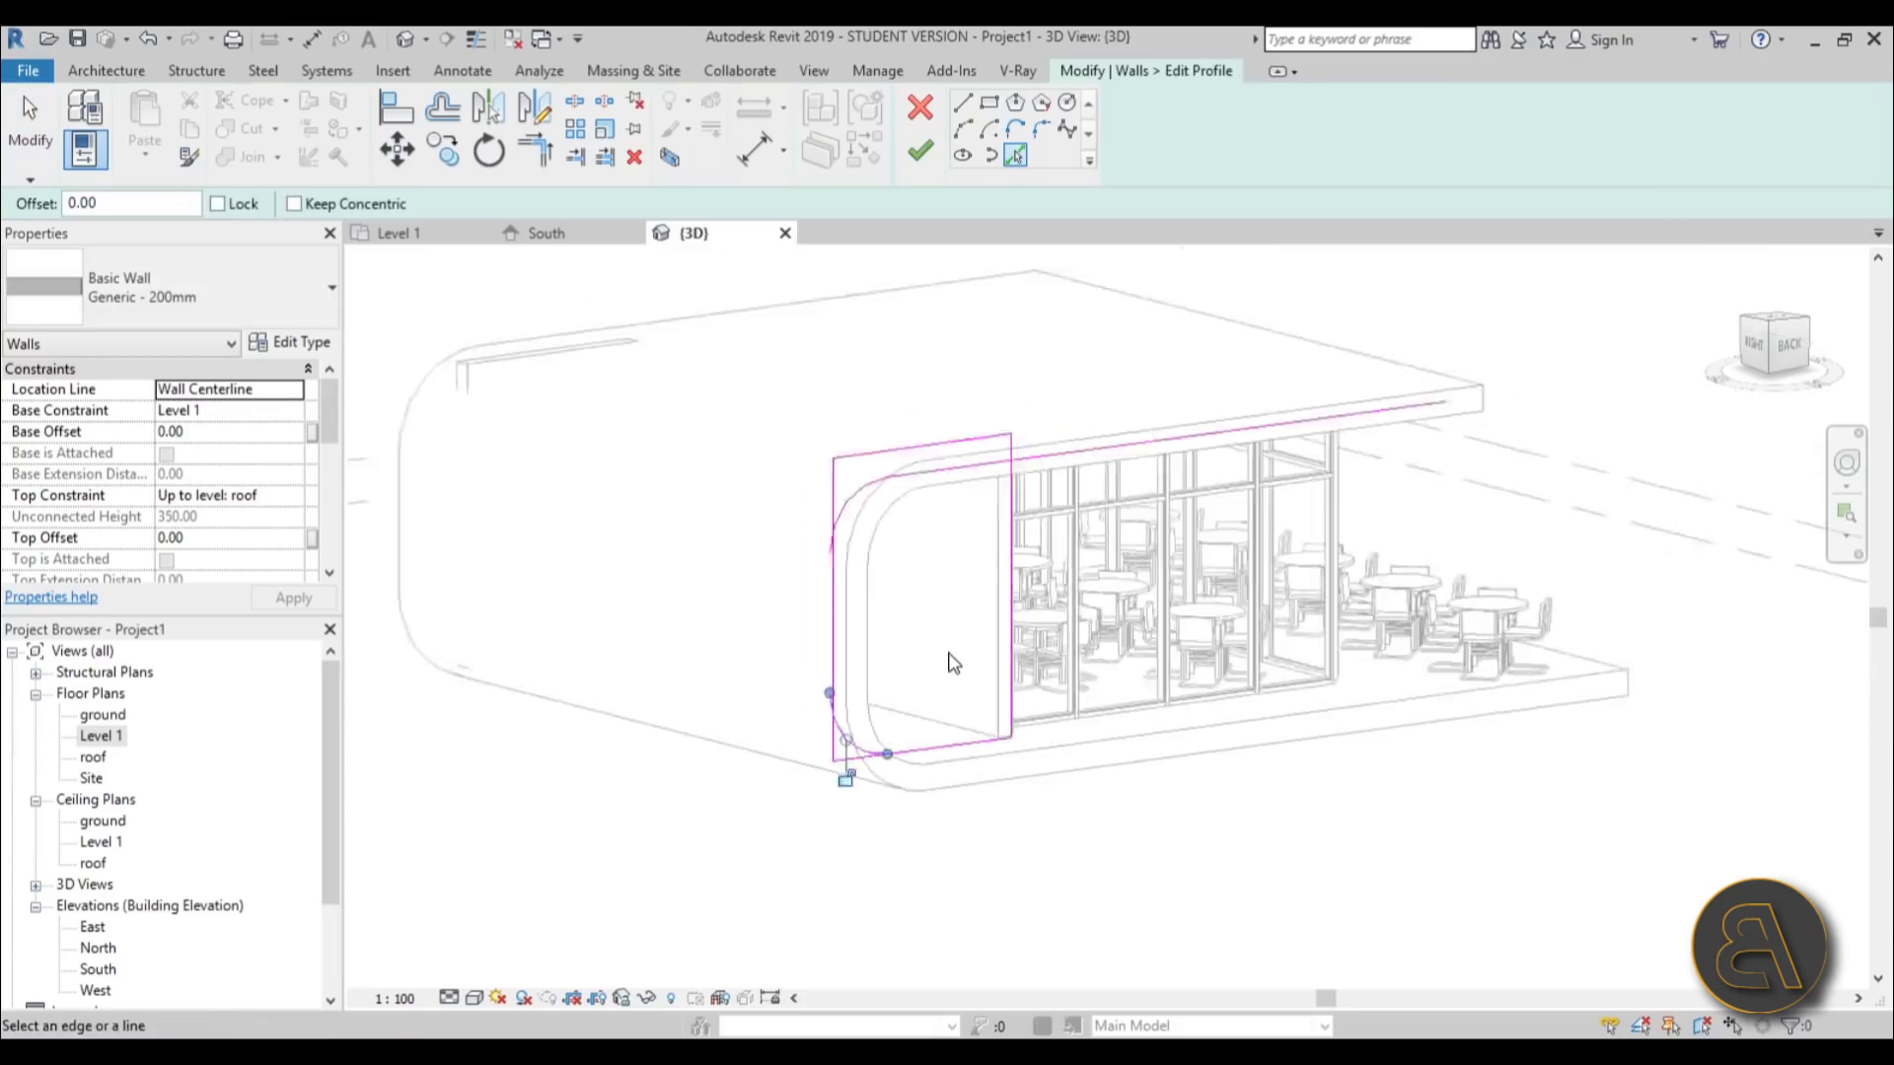
pyautogui.keyDown('shift'); pyautogui.moveTo(951, 663); pyautogui.dragTo(968, 606, button='middle'); pyautogui.keyUp('shift')
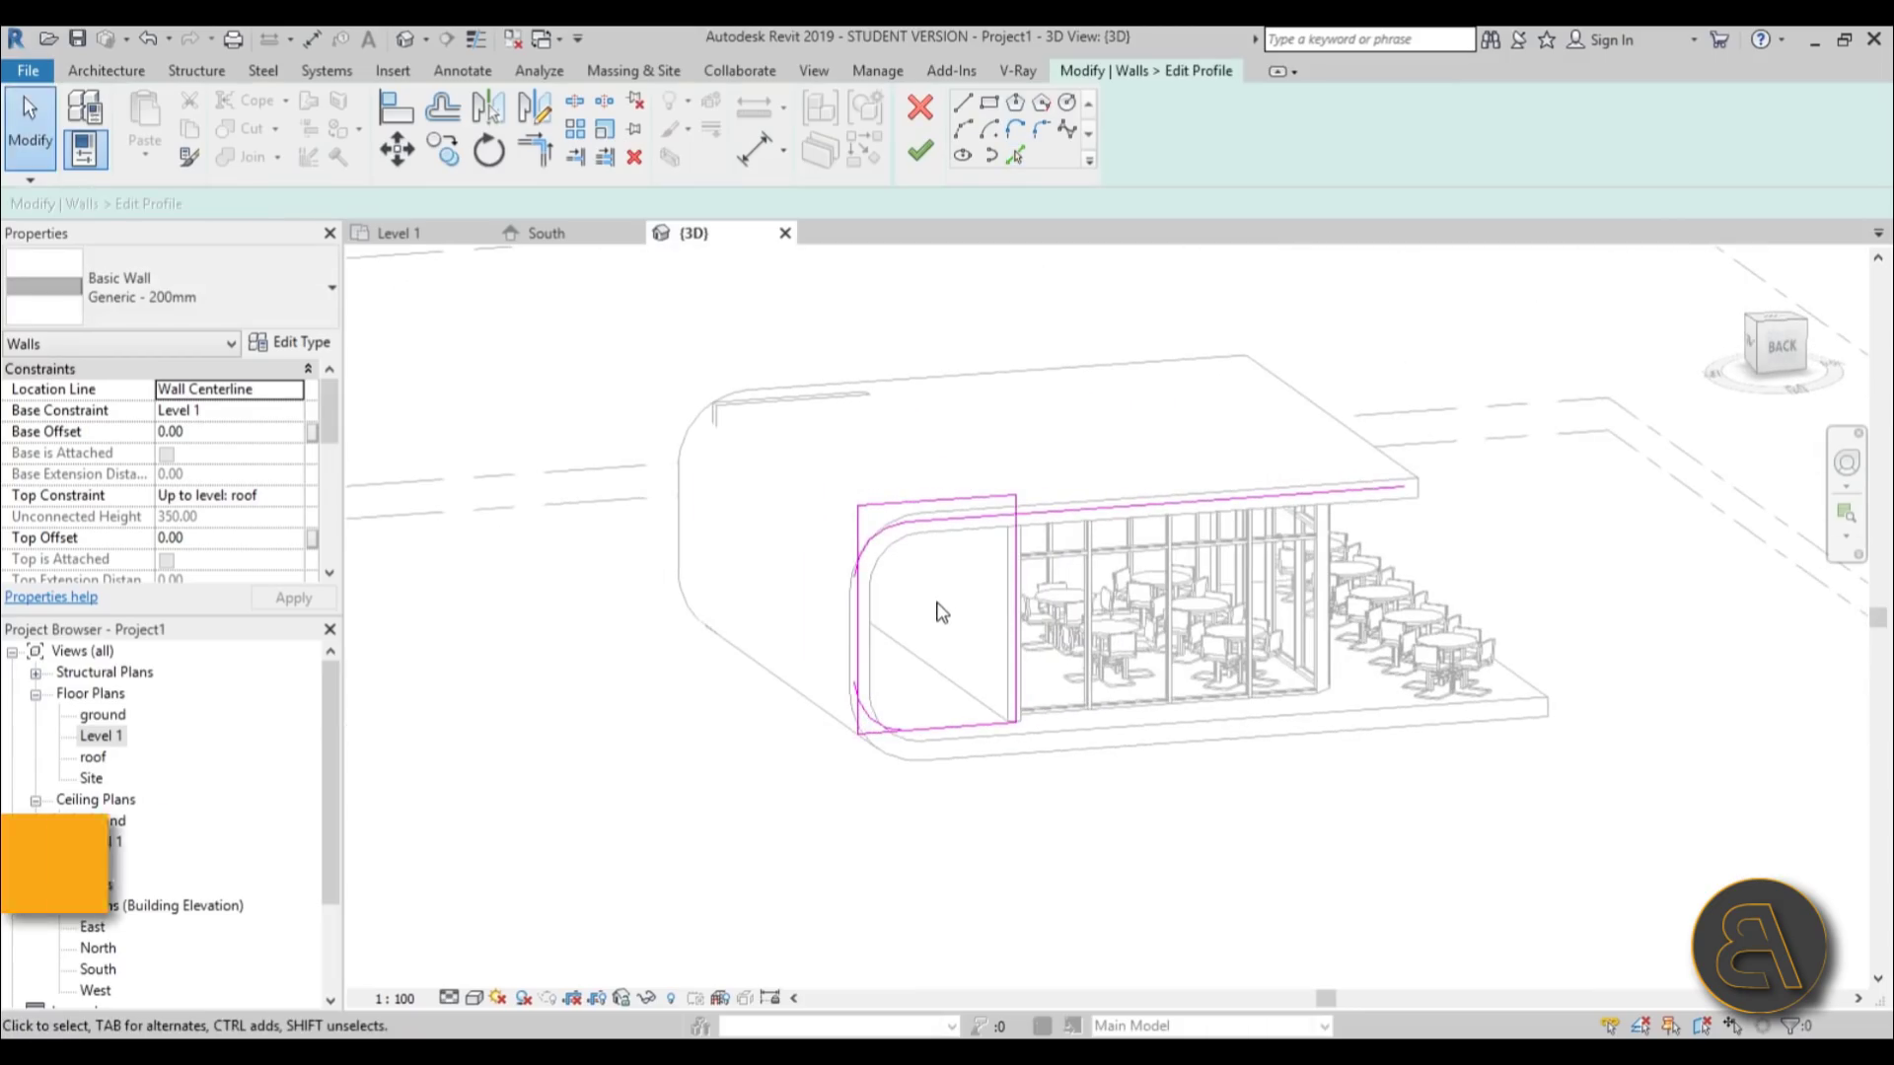
# - Trim the top-left arc and vertical line to a corner with TR, then cancel the profile edit
pyautogui.press('t')
pyautogui.press('r')
pyautogui.click(1016, 541)
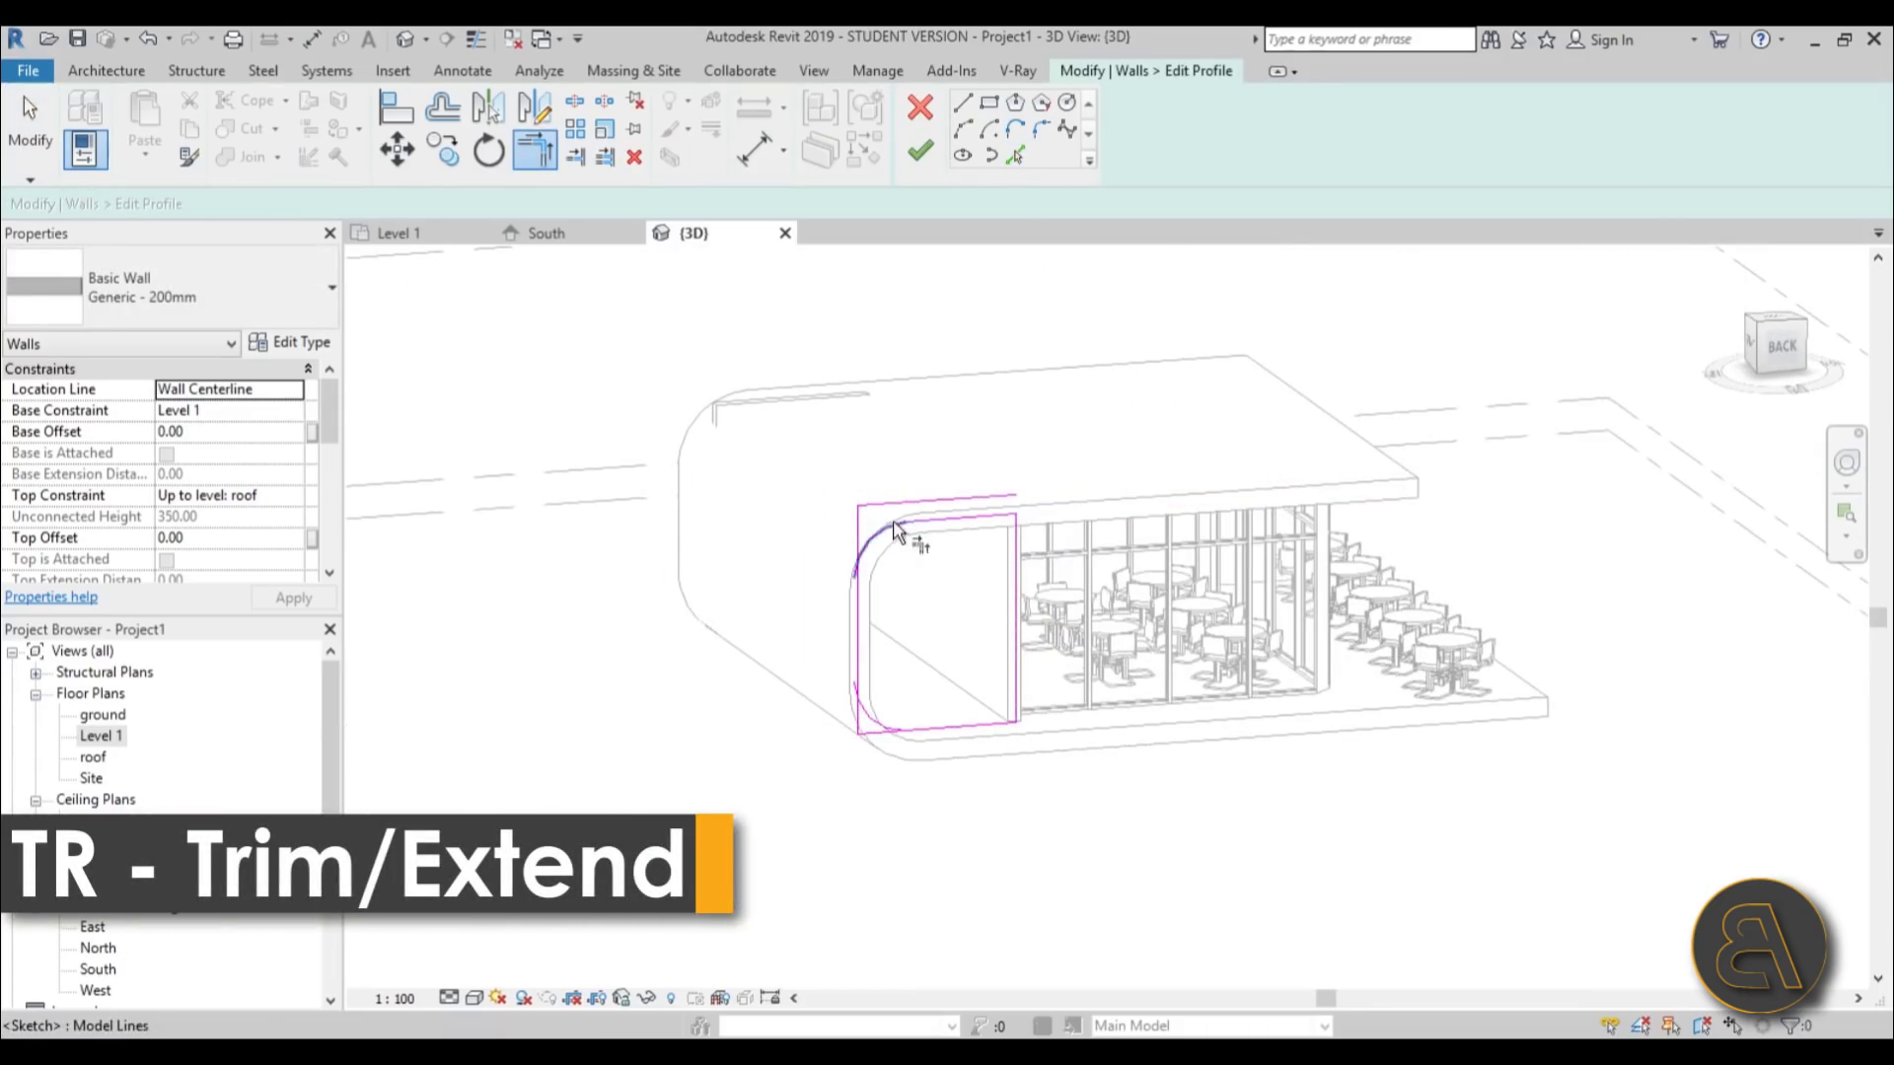
pyautogui.click(870, 613)
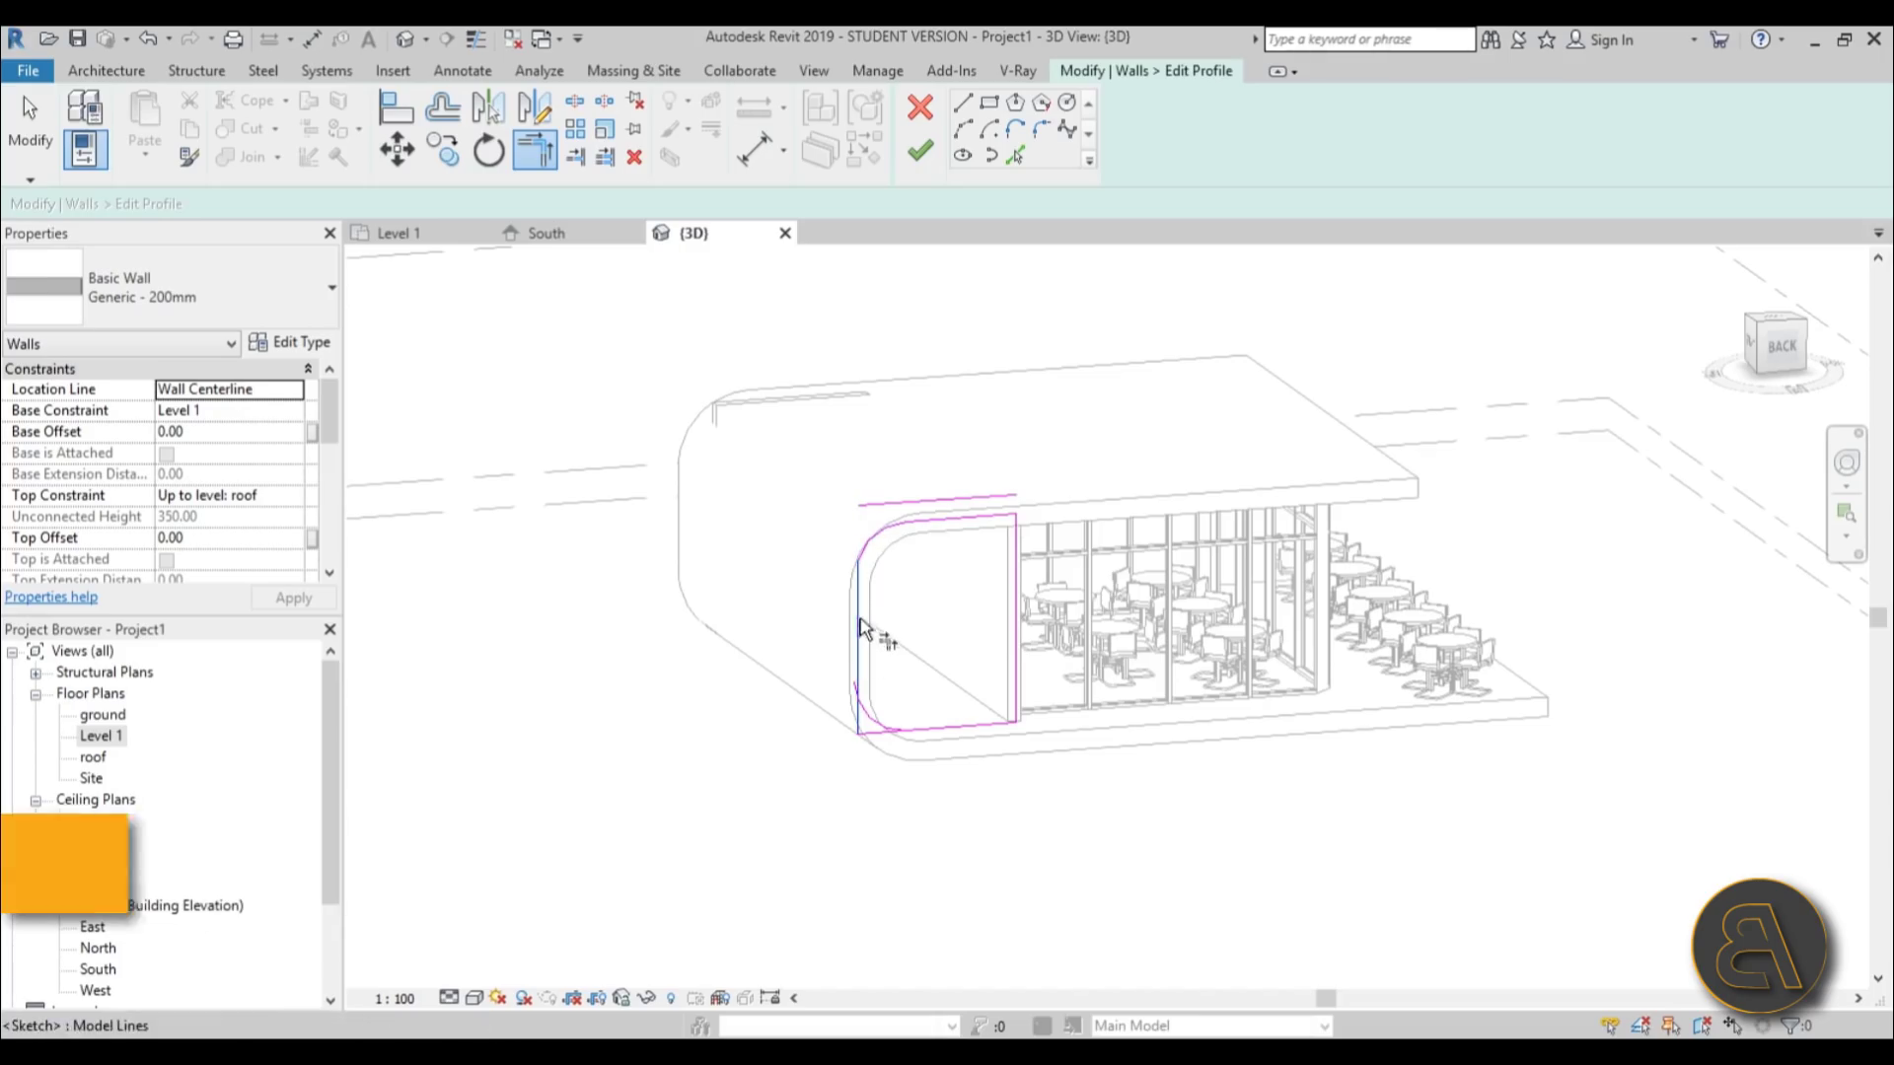
pyautogui.click(957, 507)
pyautogui.press('Escape')
pyautogui.click(920, 108)
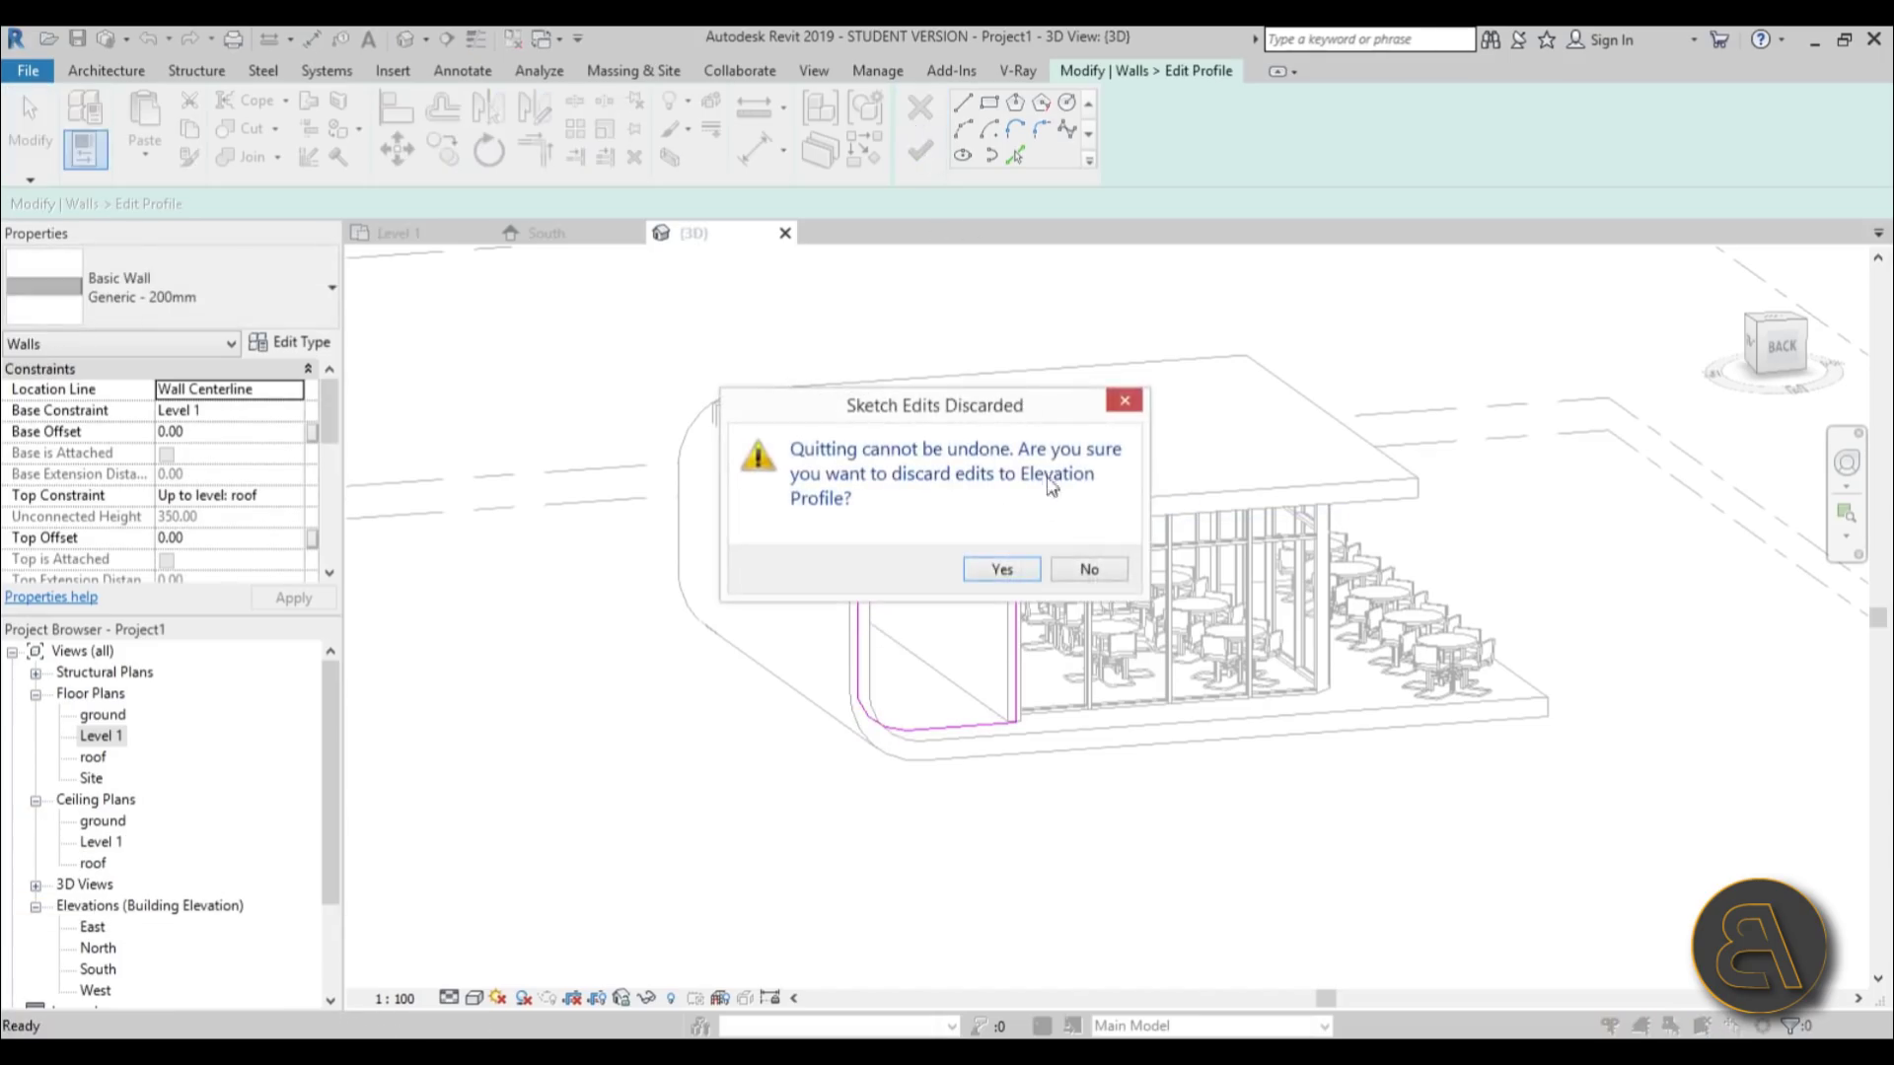
# - Keep the sketch edits and finish the wall profile edit
pyautogui.click(1077, 570)
pyautogui.click(921, 150)
pyautogui.press('Escape')
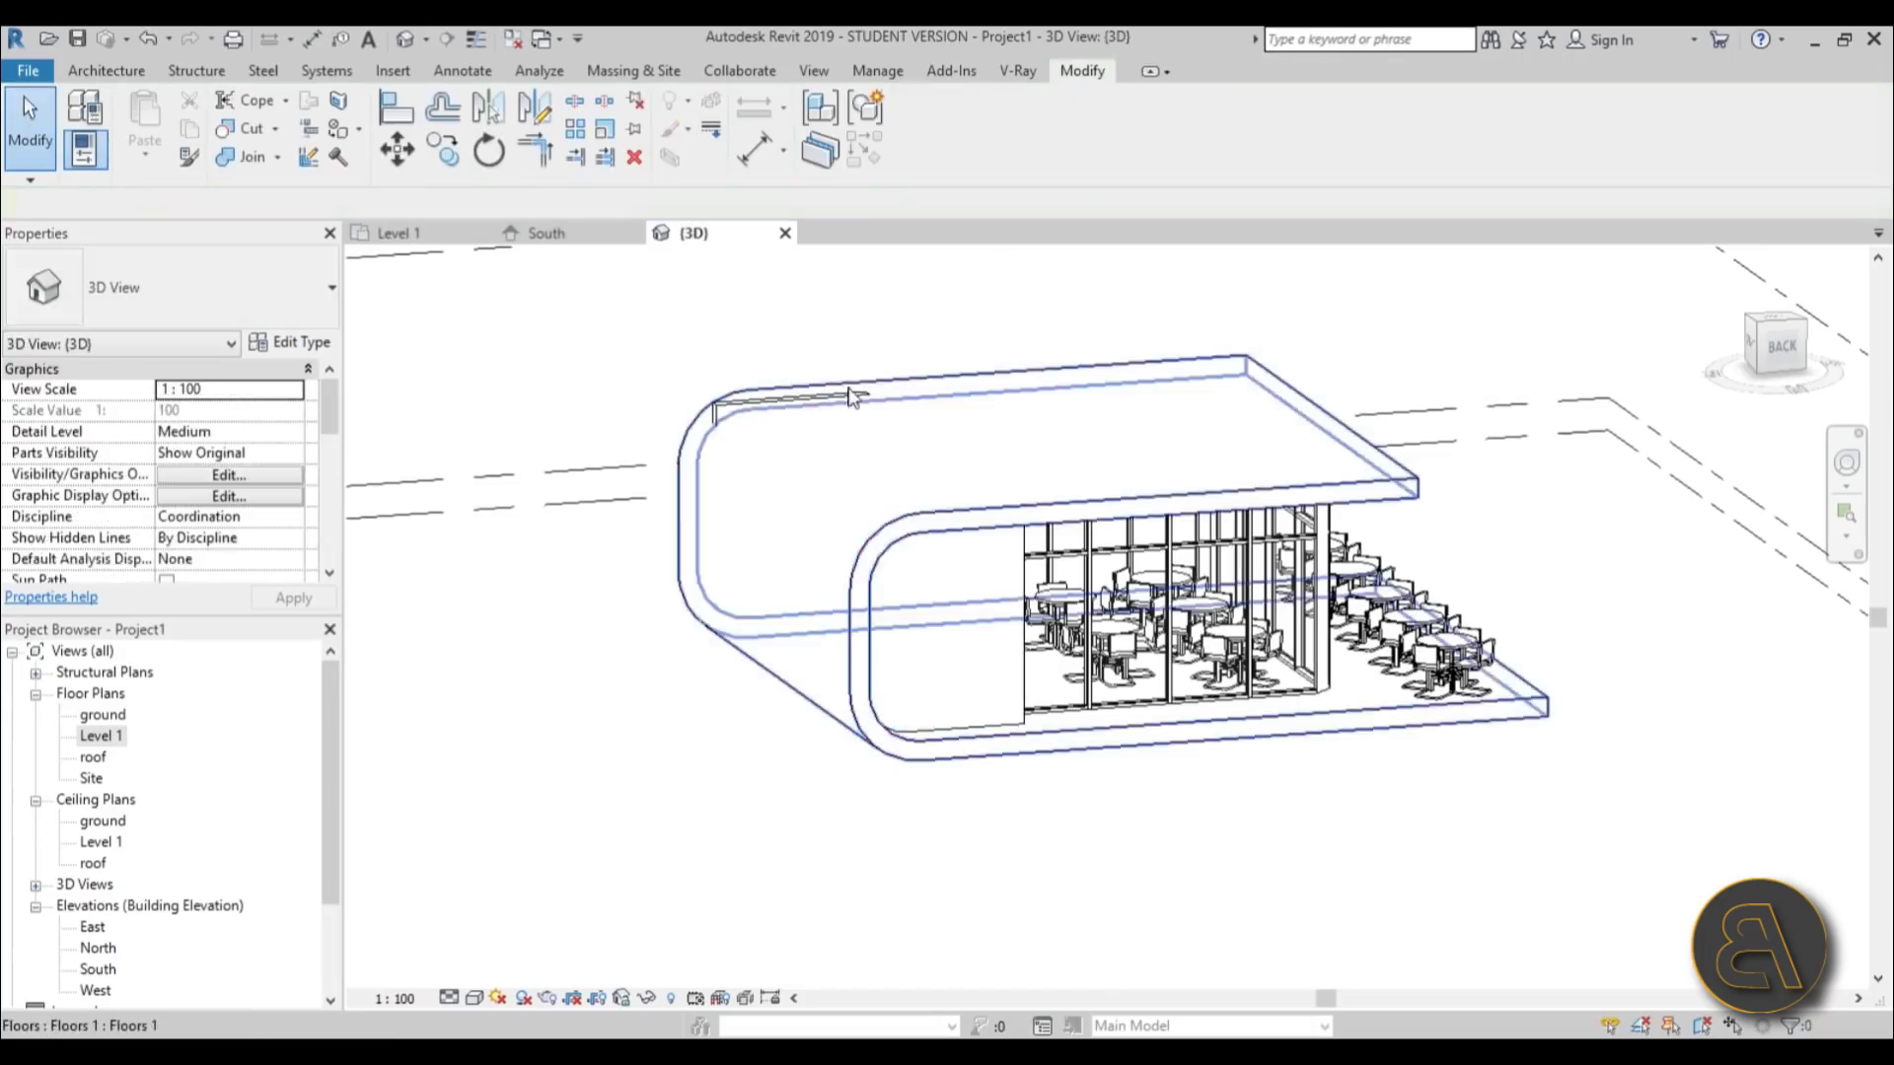
pyautogui.click(790, 388)
pyautogui.press('Escape')
# - Reopen the curved end wall's profile and pick the slab's rounded edge as a sketch line
pyautogui.click(734, 415)
pyautogui.scroll(4, 732, 429)
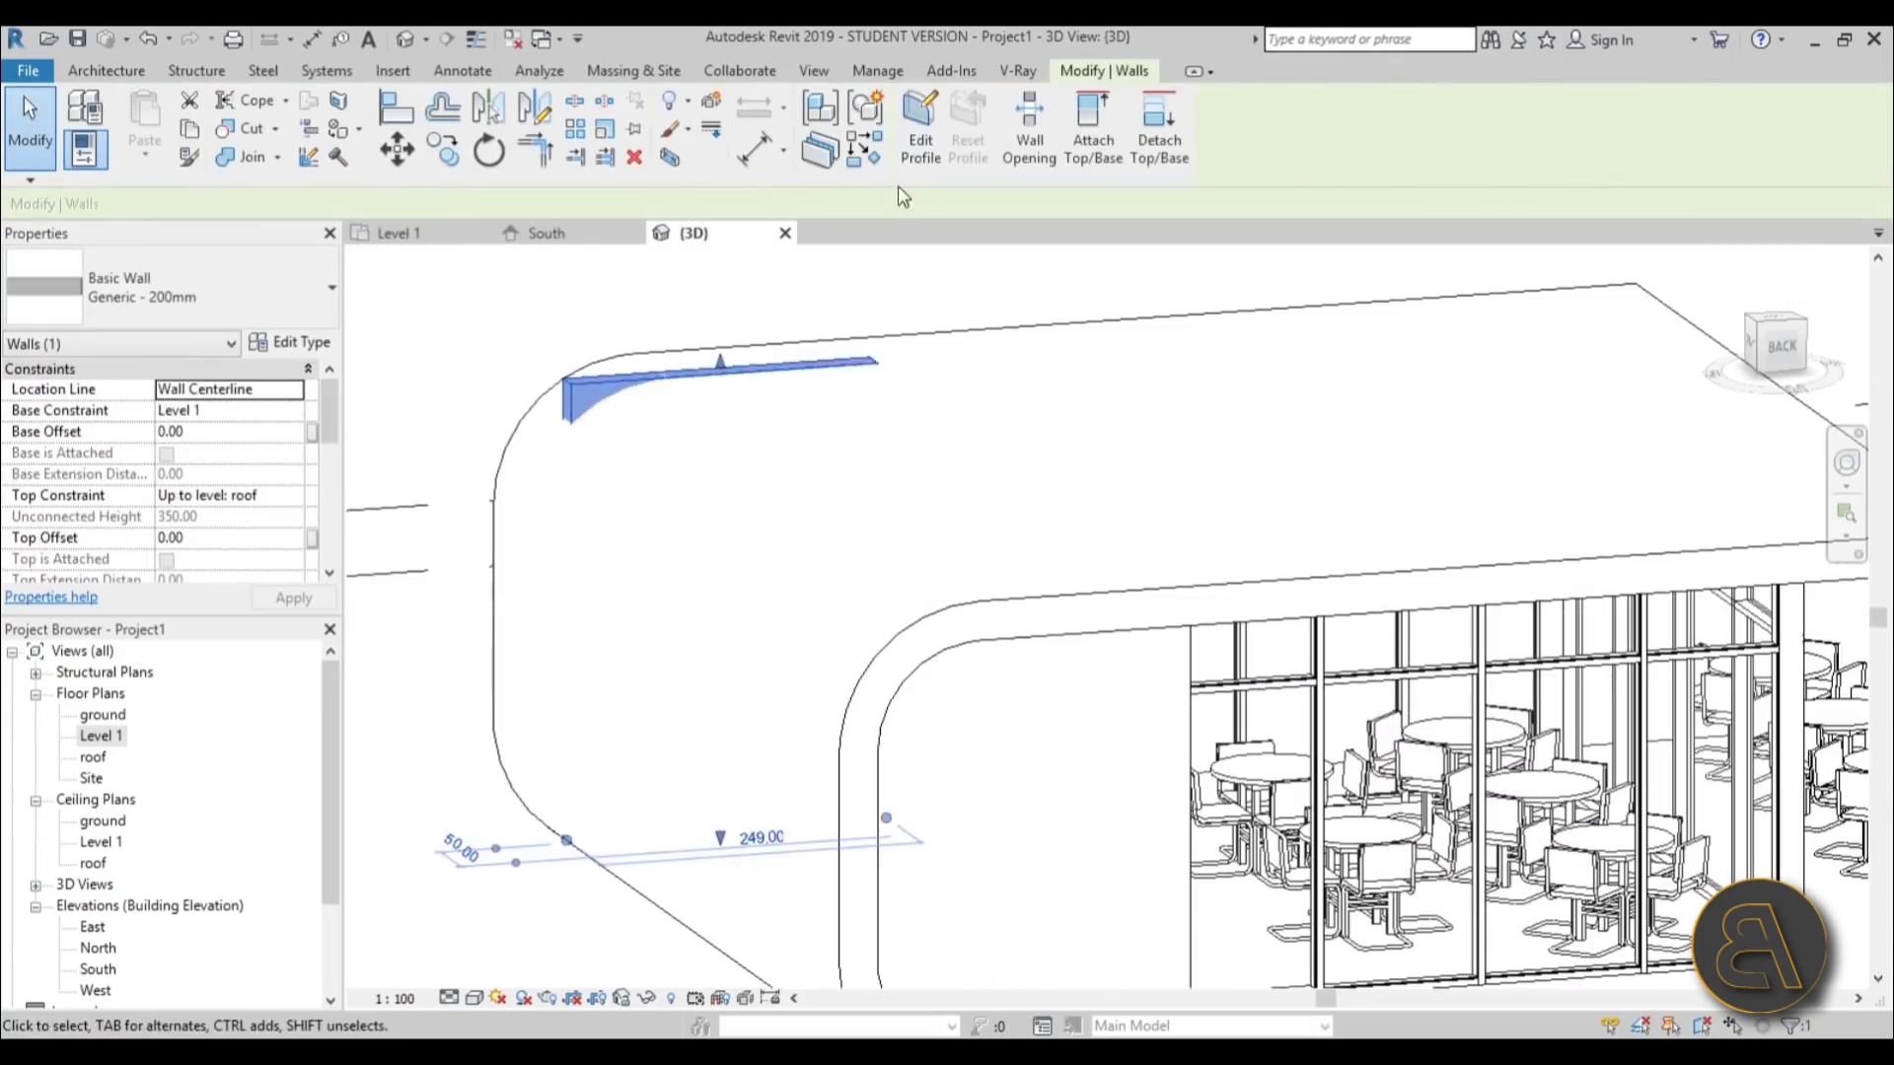
pyautogui.click(915, 165)
pyautogui.moveTo(992, 469); pyautogui.dragTo(959, 364, button='middle')
pyautogui.click(1015, 156)
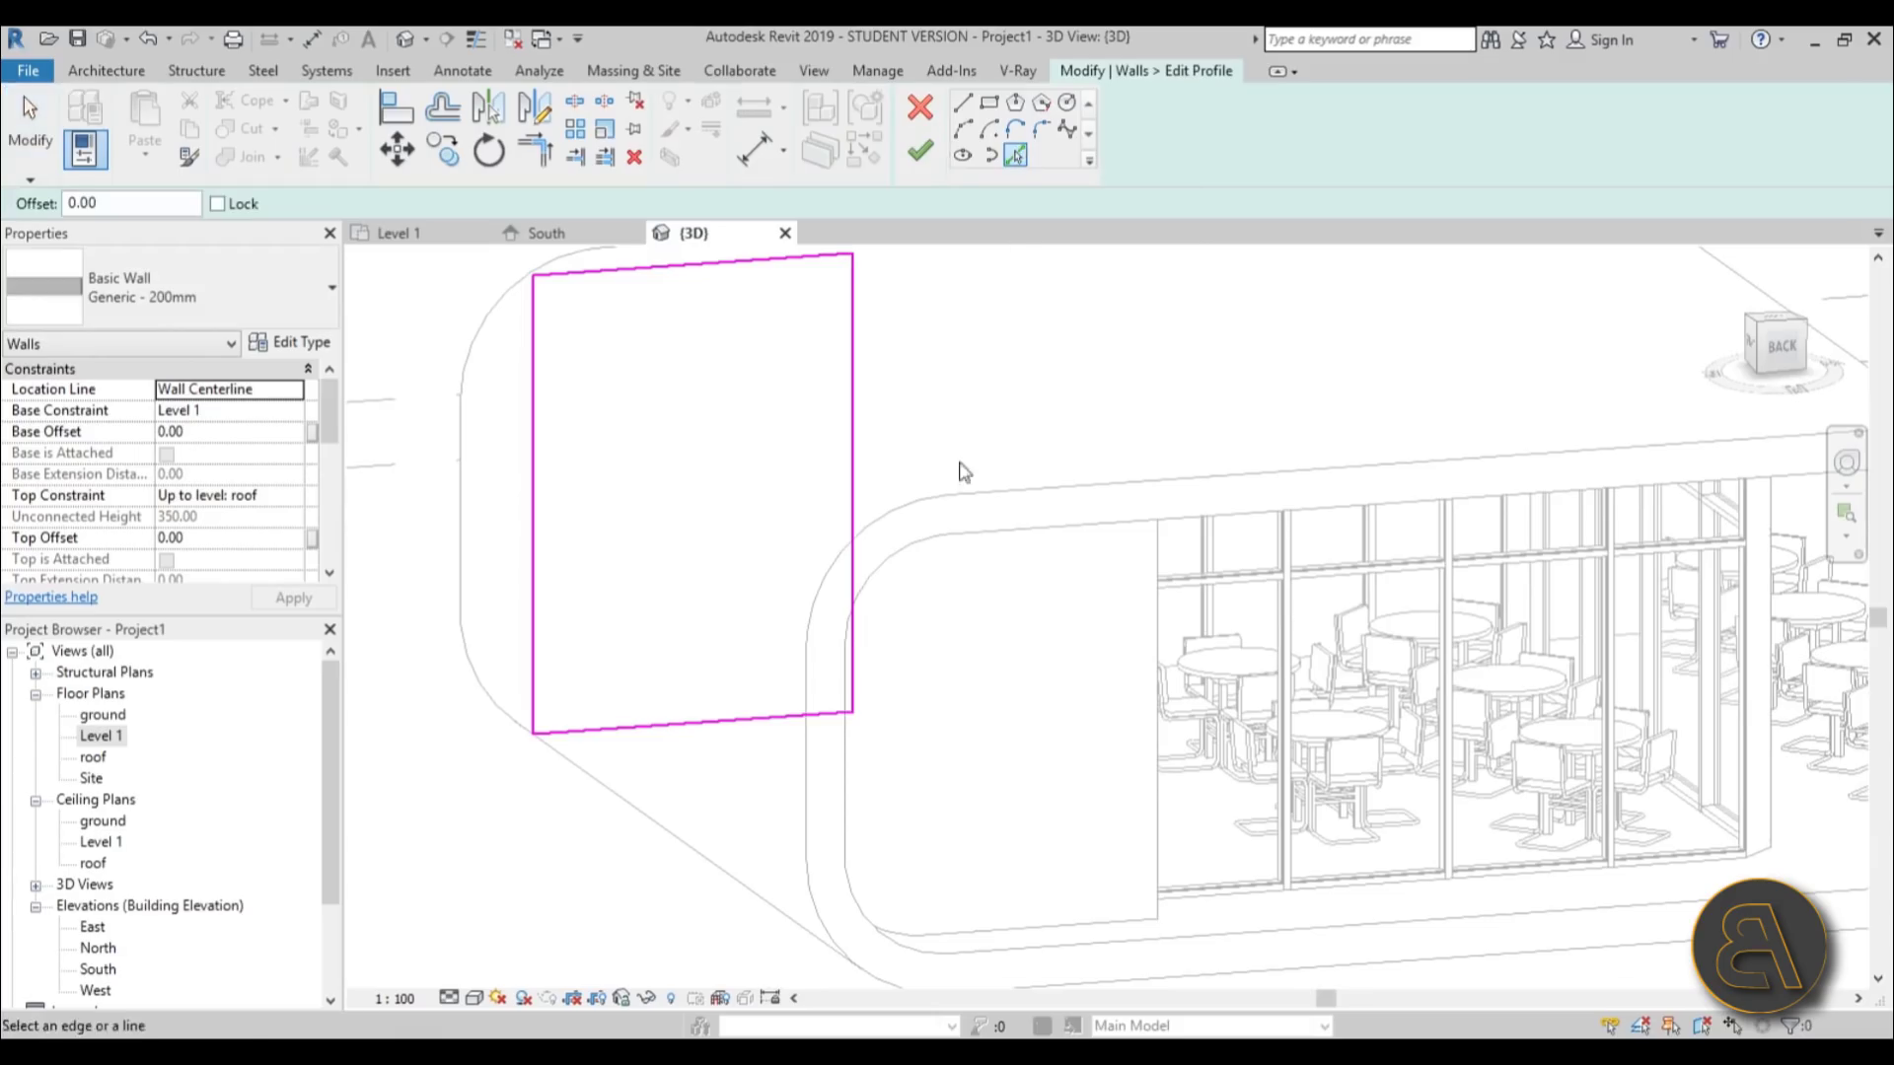
pyautogui.click(977, 540)
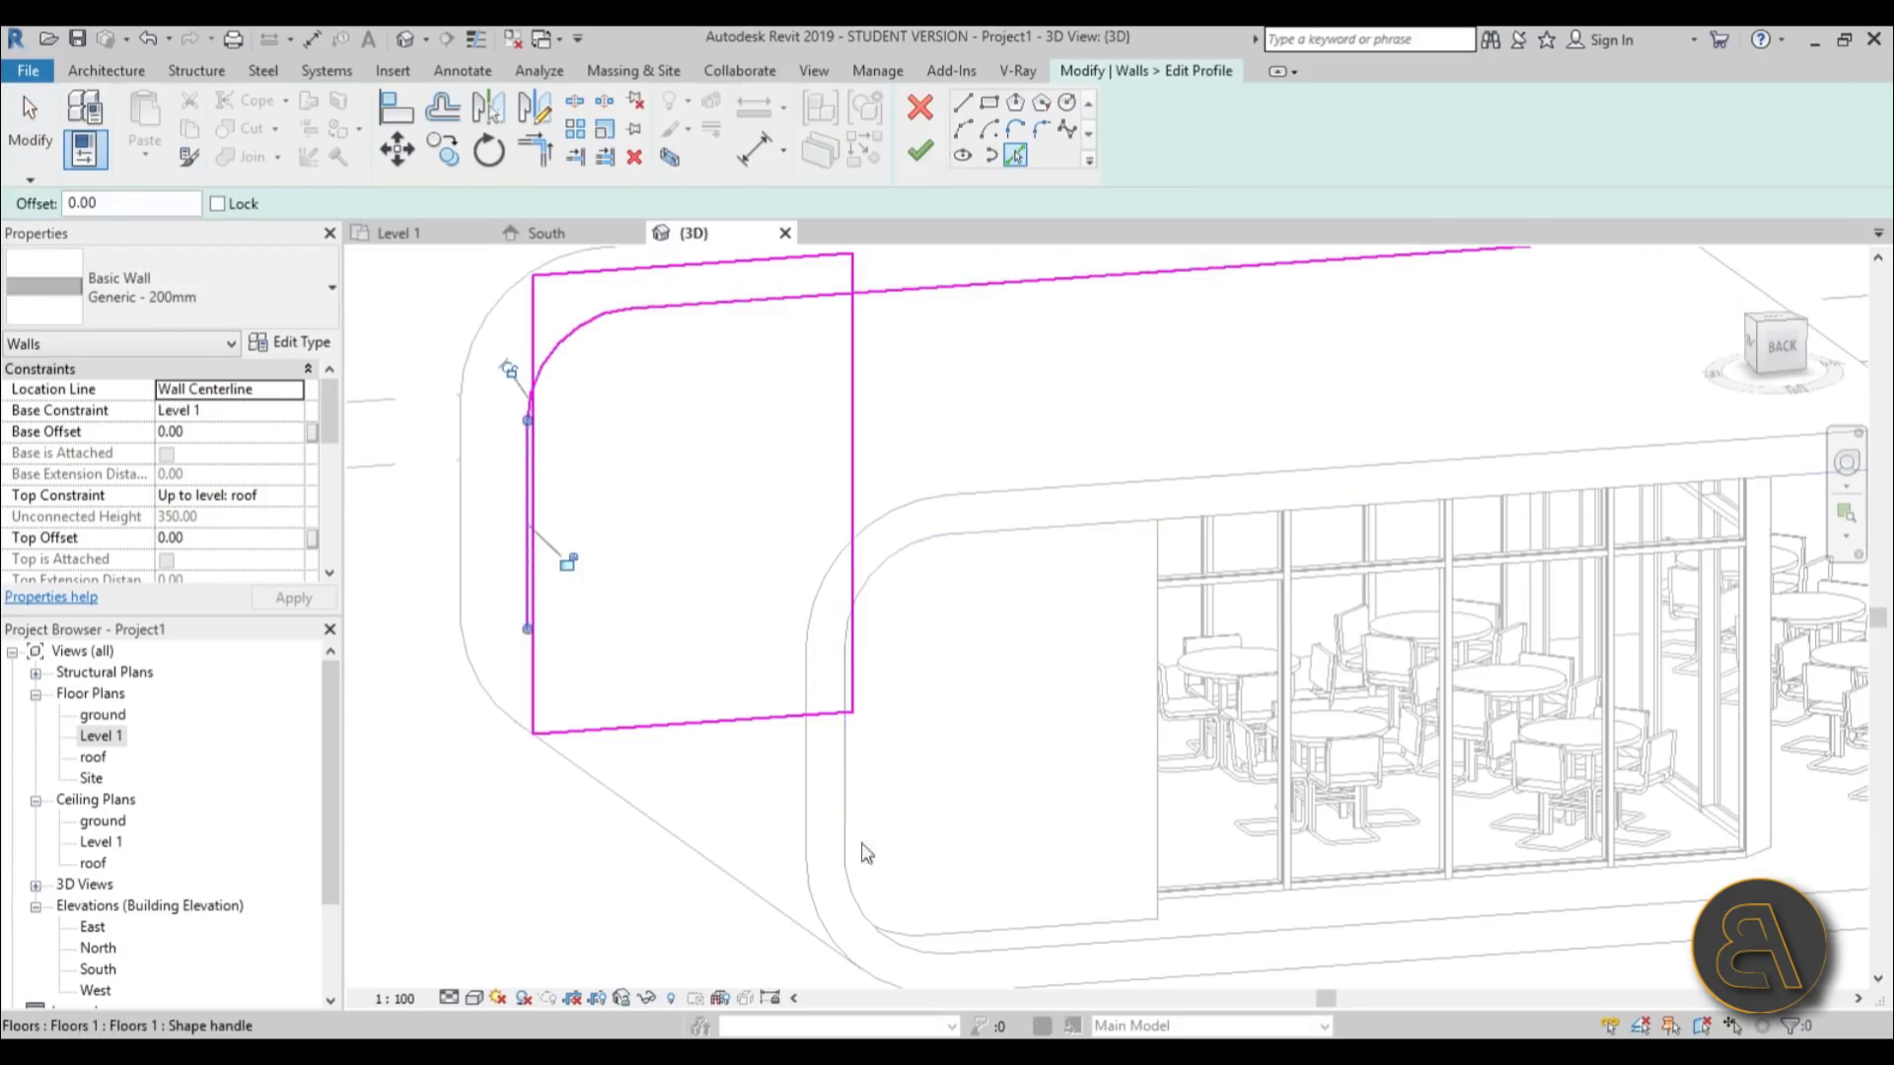
pyautogui.press('Escape')
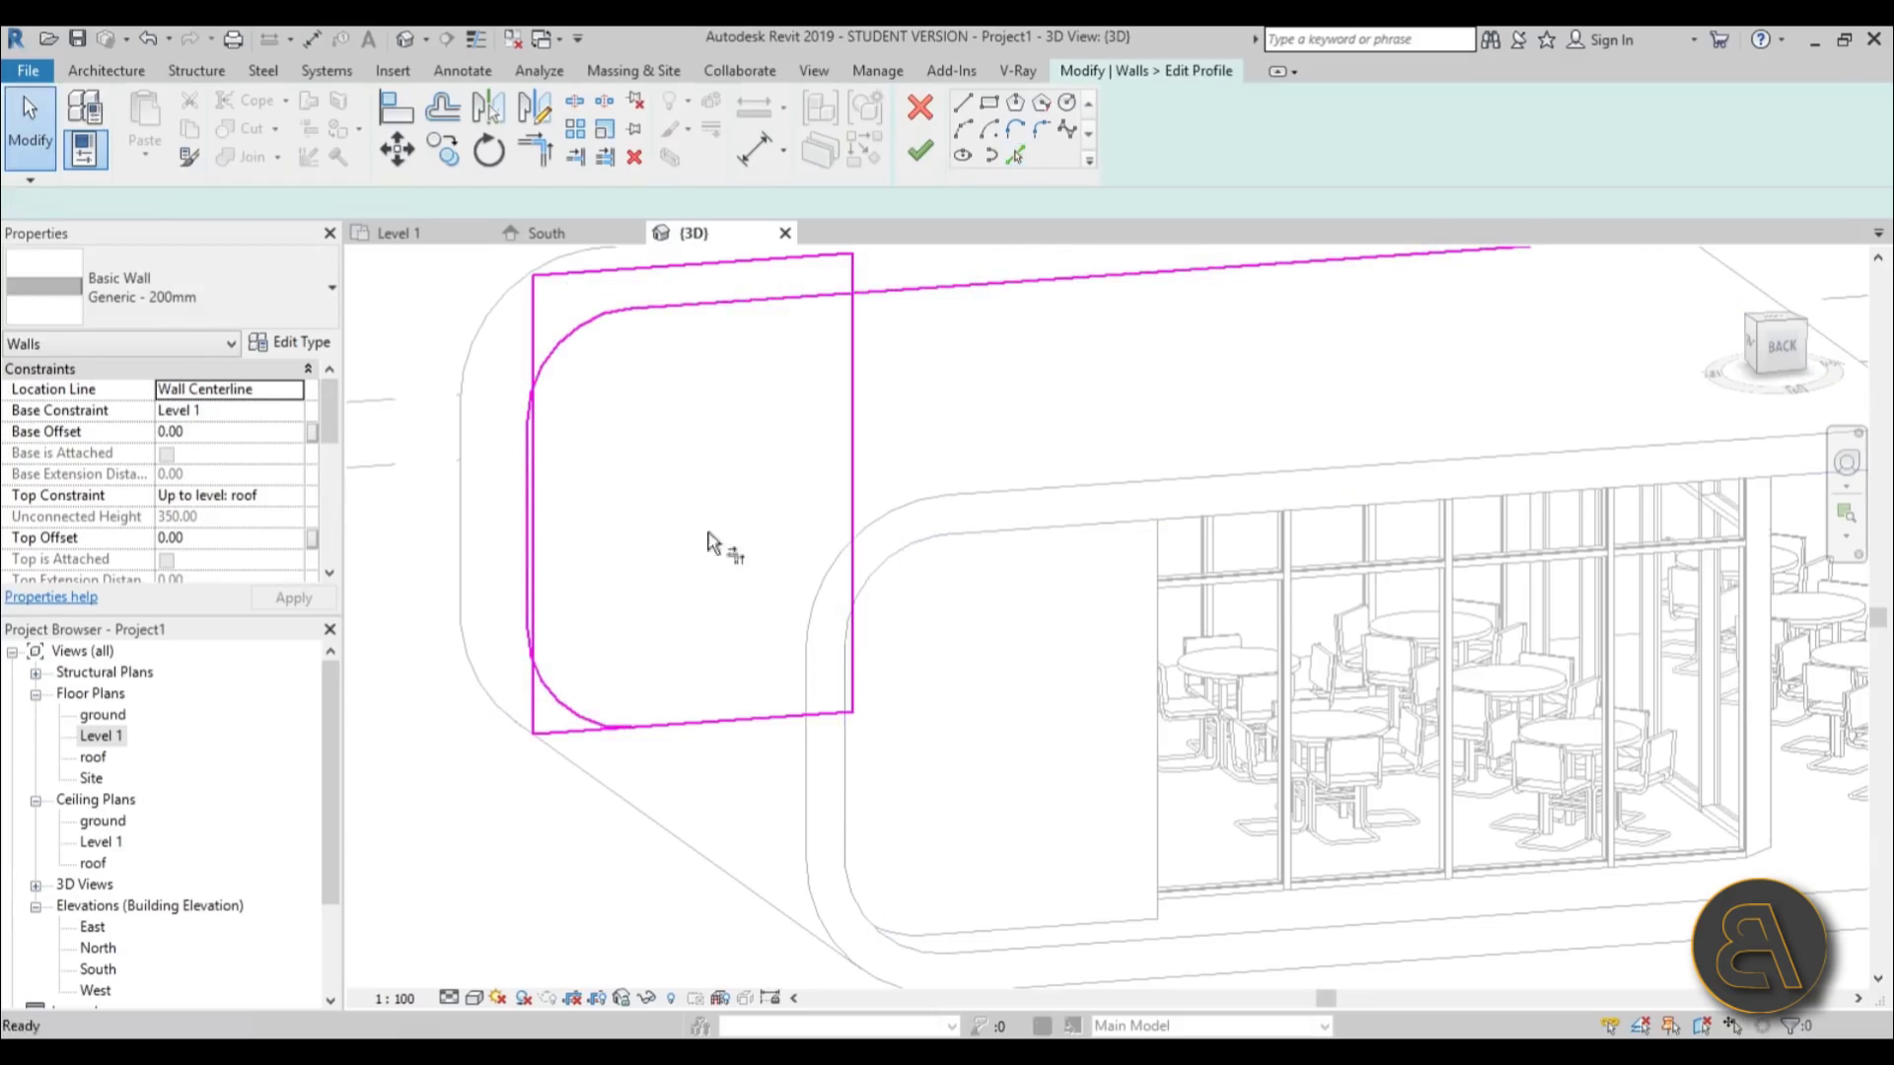
# - Delete the left vertical sketch line and trim the upper-left arc to a corner
pyautogui.press('t')
pyautogui.press('r')
pyautogui.press('Escape')
pyautogui.click(529, 549)
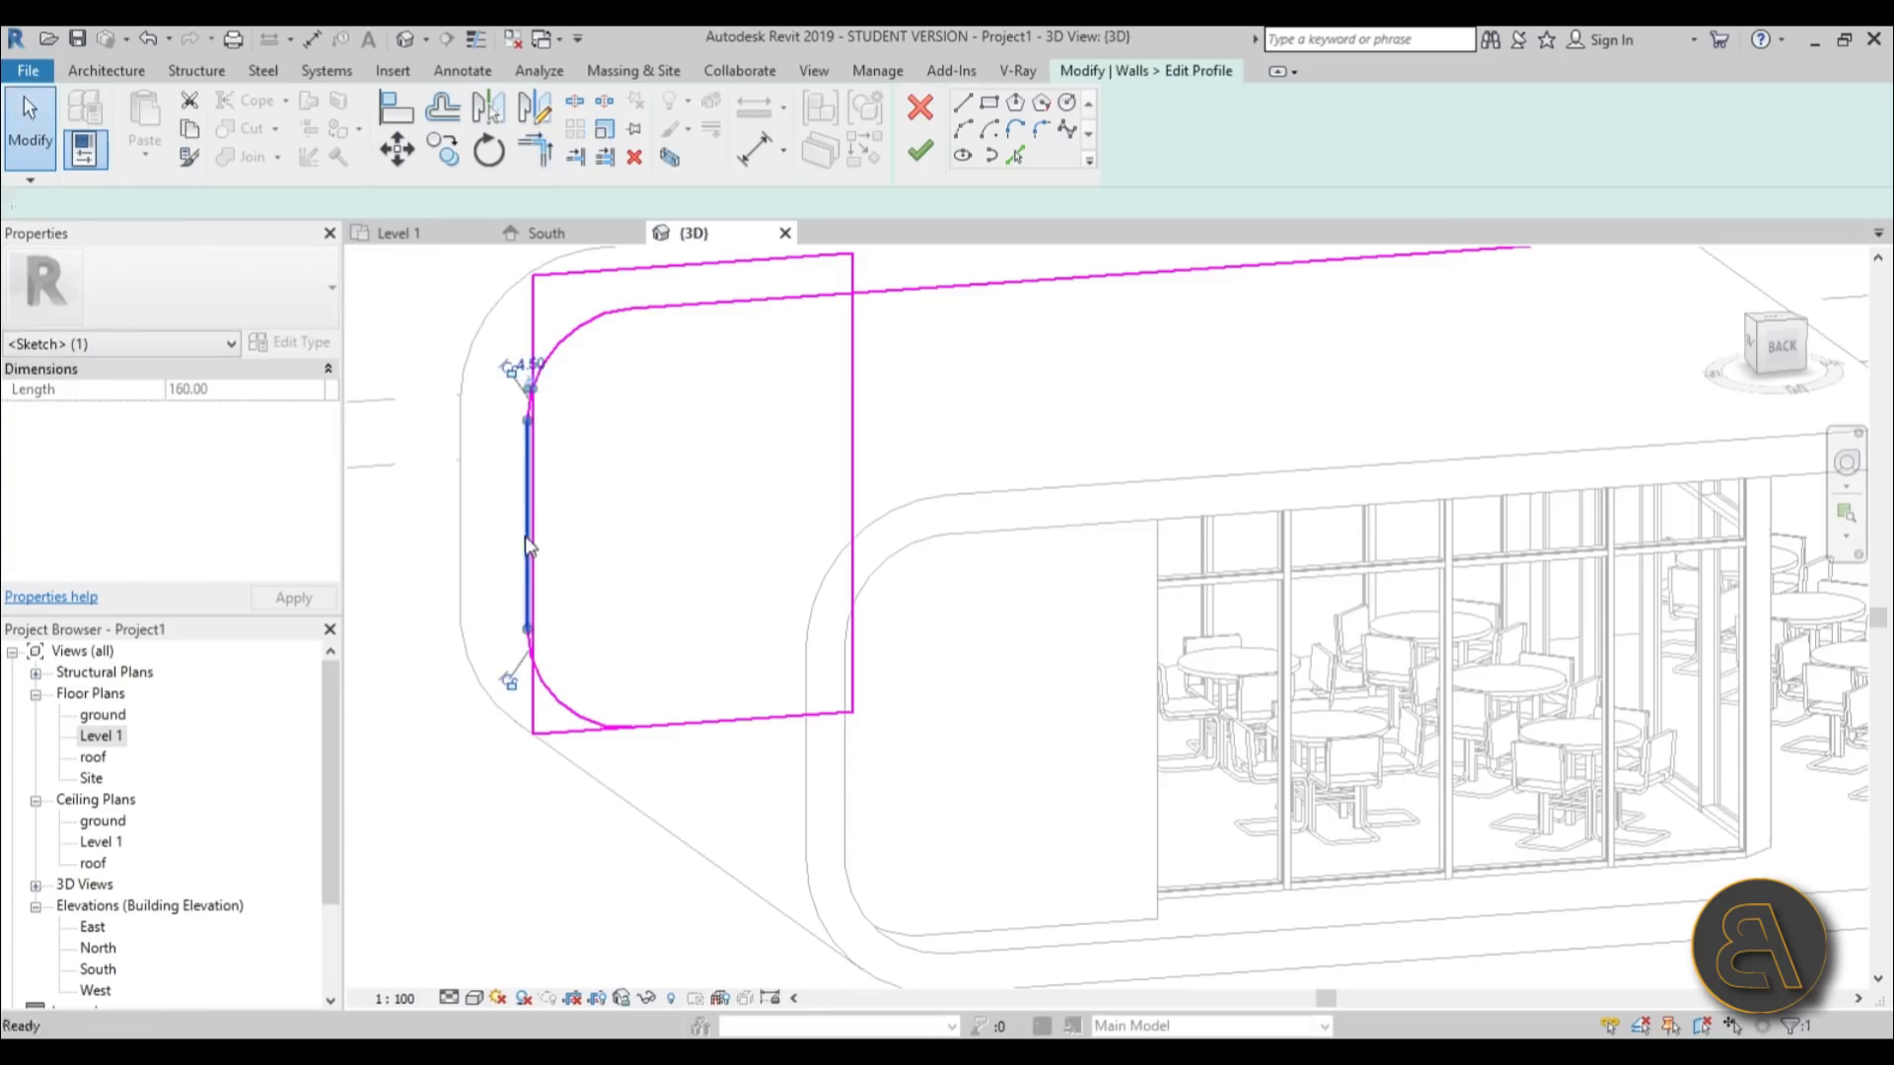
pyautogui.press('Delete')
pyautogui.click(543, 422)
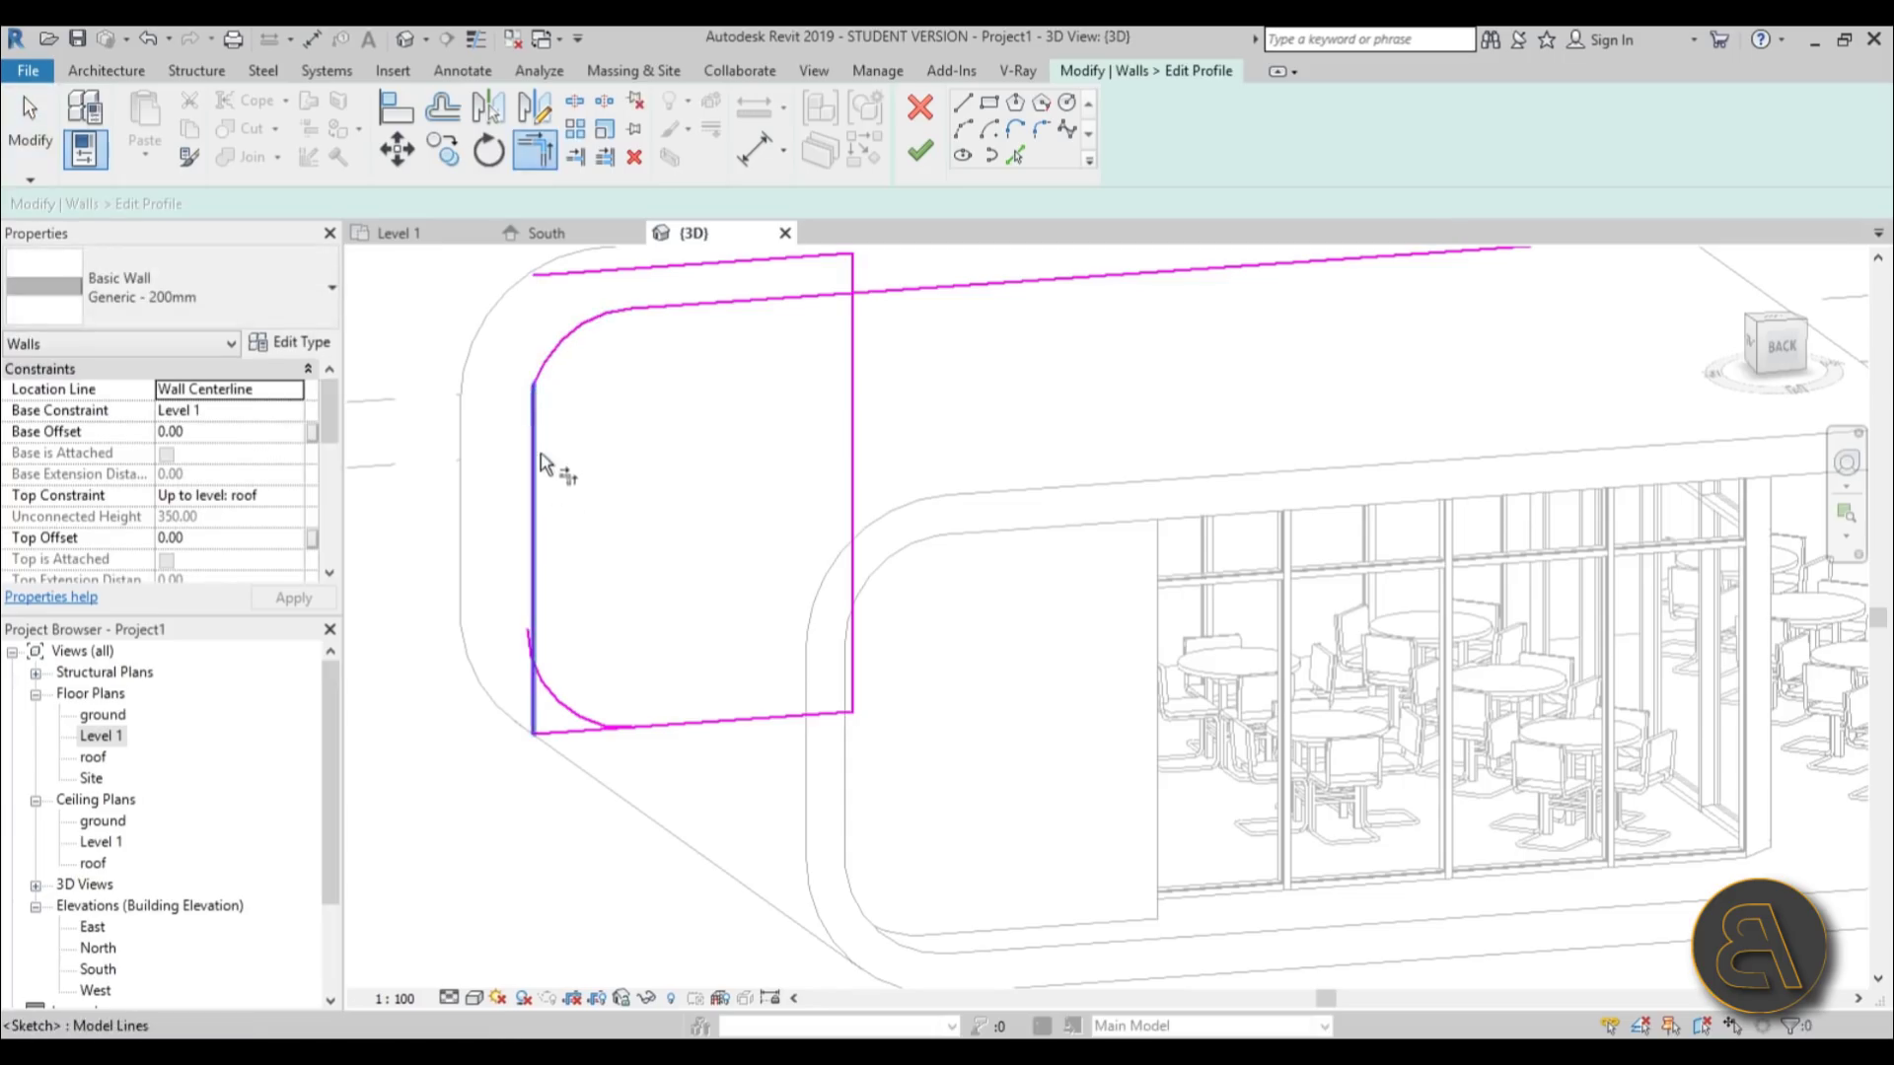
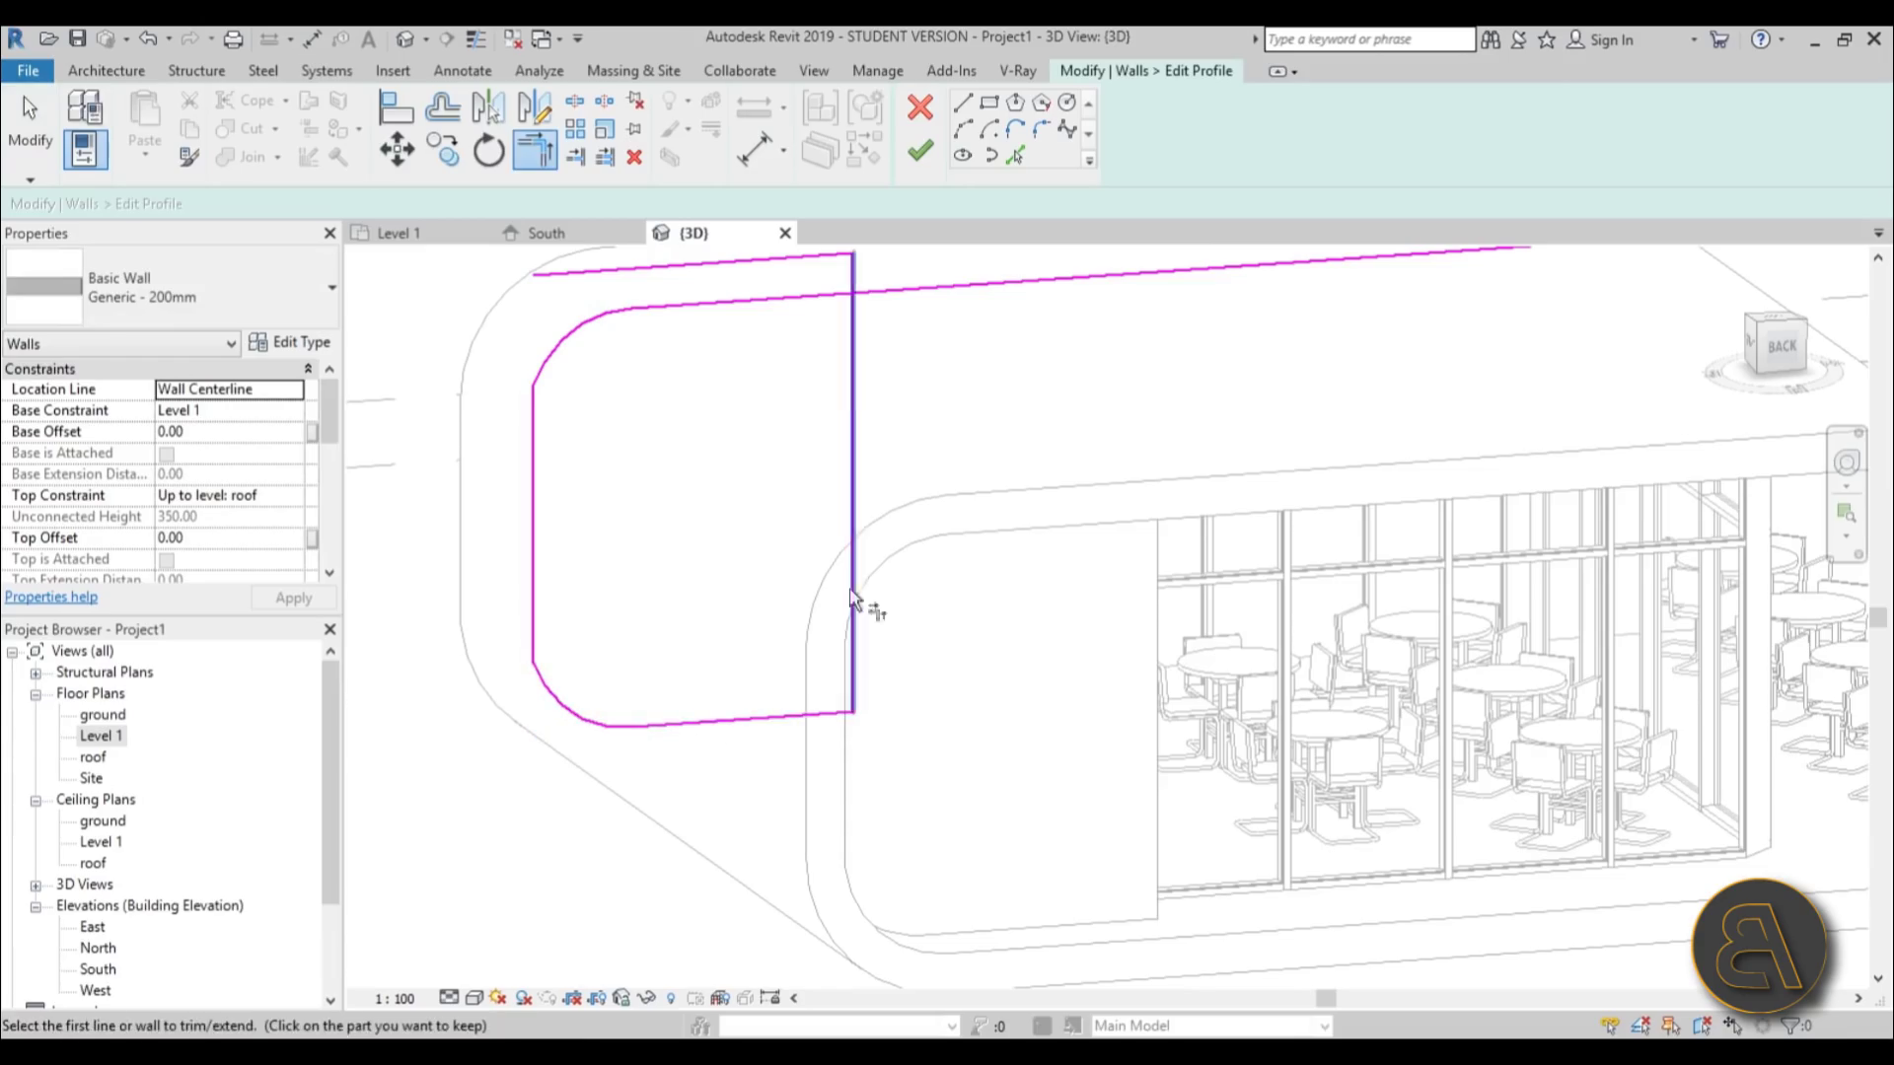
# - Trim the vertical and top sketch lines to a corner, delete the leftover upper line, and finish the wall profile
pyautogui.click(850, 326)
pyautogui.click(831, 296)
pyautogui.press('Escape')
pyautogui.click(756, 260)
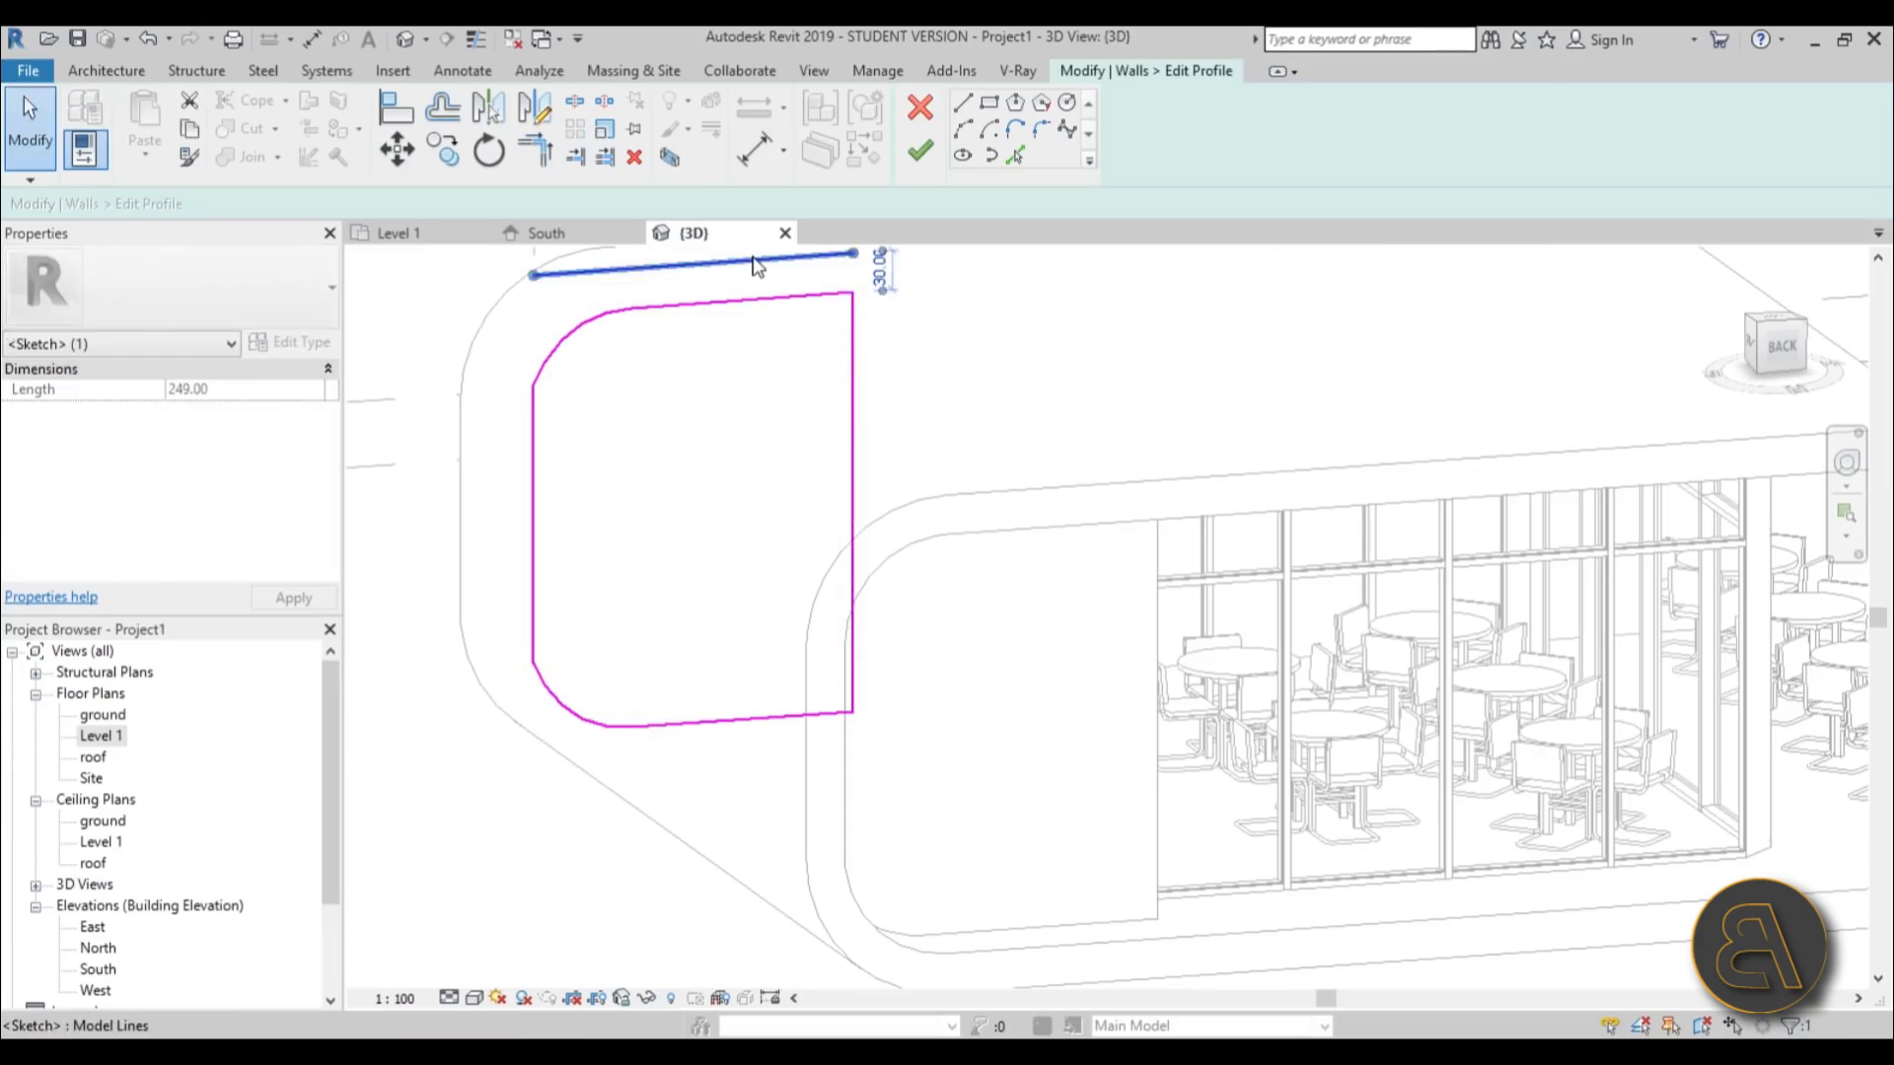
pyautogui.press('Delete')
pyautogui.click(917, 151)
pyautogui.click(917, 385)
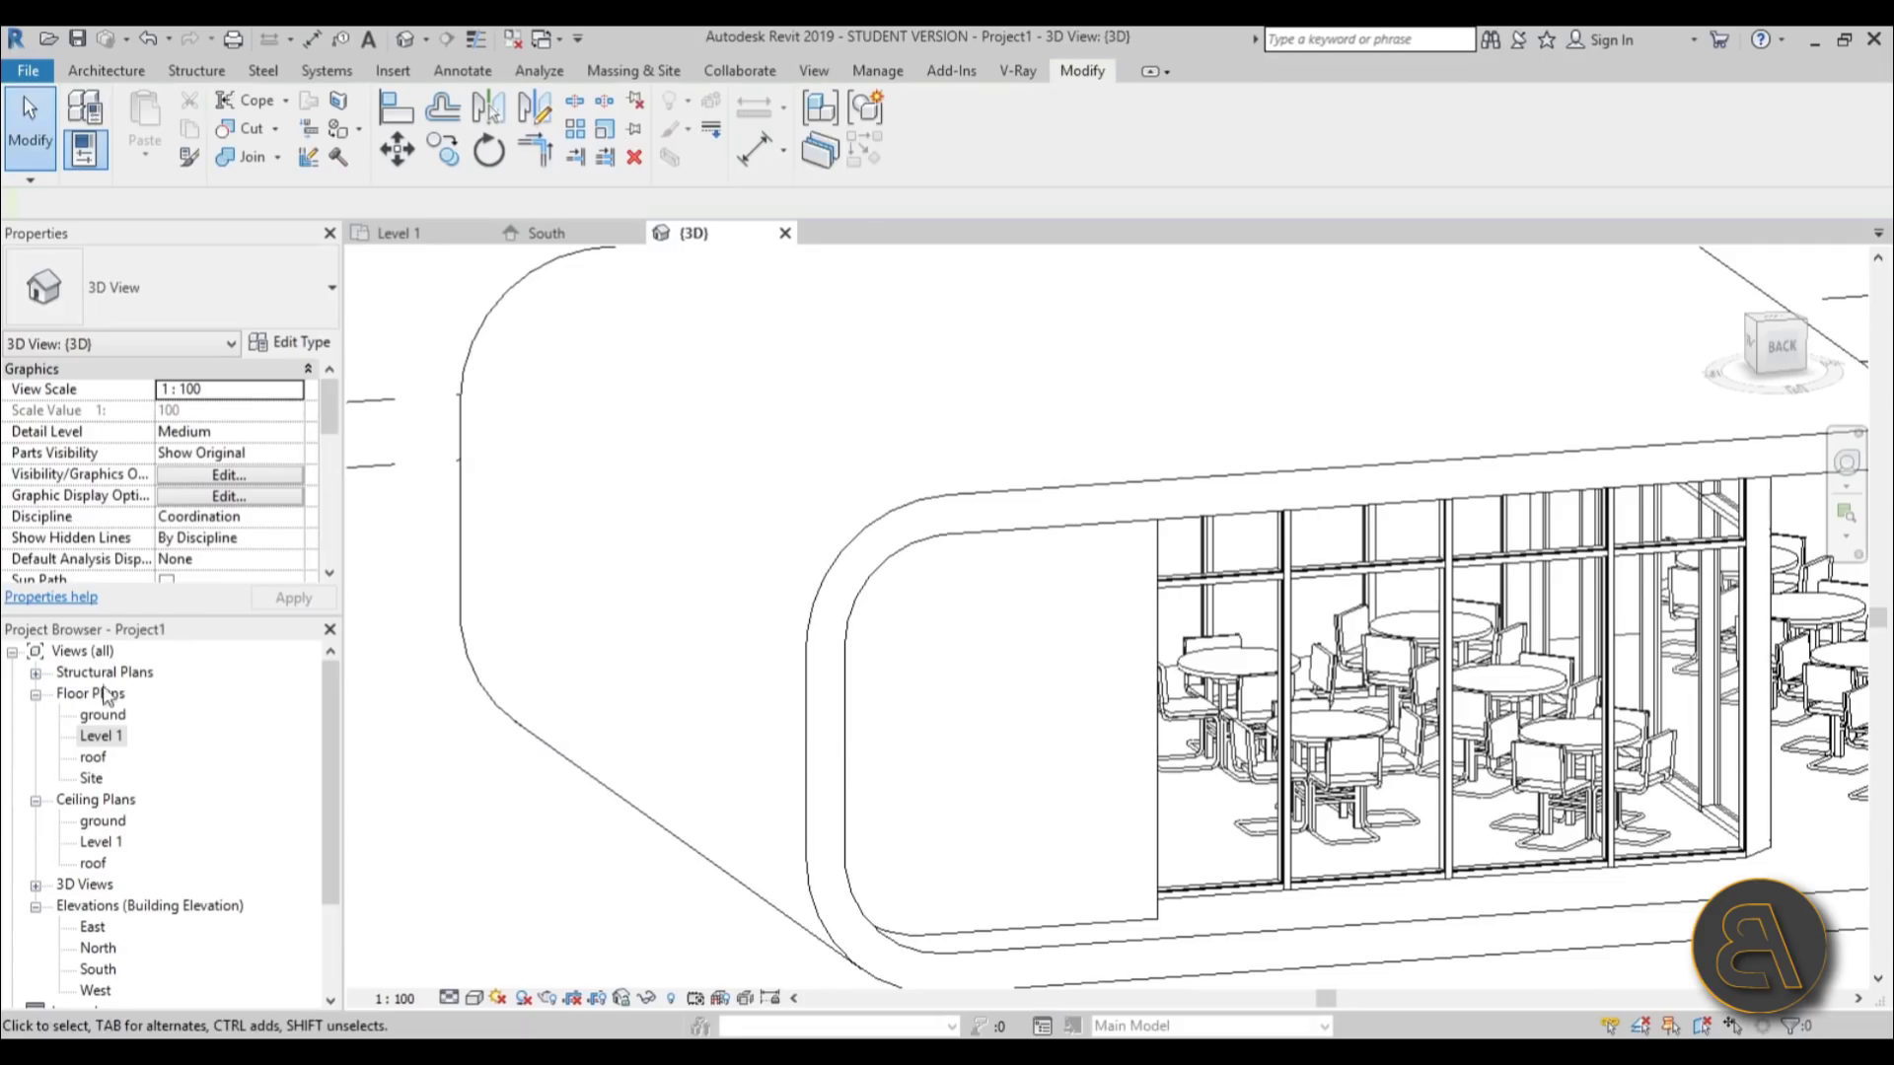
# - In the Level 1 plan, extend the top and lower horizontal walls to the vertical wall
pyautogui.doubleClick(100, 736)
pyautogui.scroll(-3, 753, 621)
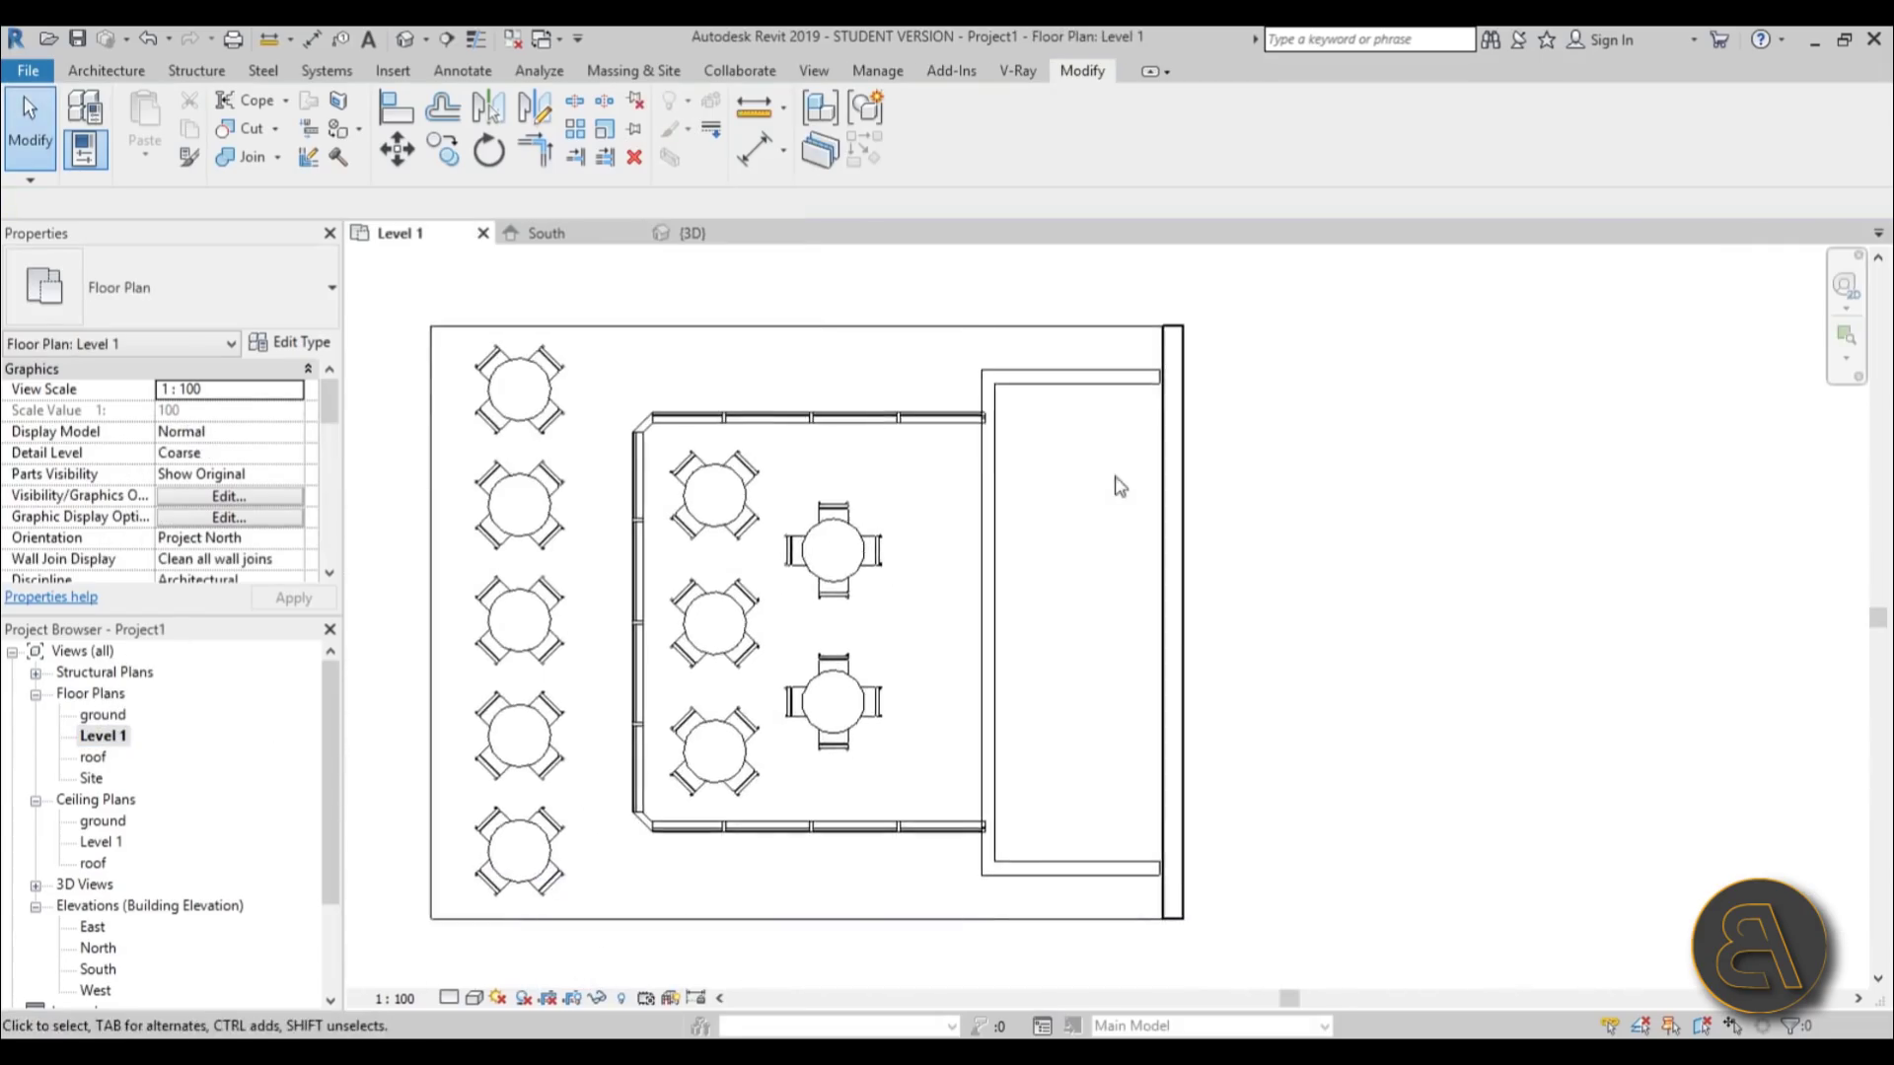
pyautogui.scroll(2, 1121, 463)
pyautogui.scroll(4, 1164, 355)
pyautogui.click(1180, 341)
pyautogui.moveTo(1218, 303); pyautogui.dragTo(1233, 301)
pyautogui.scroll(-7, 1197, 387)
pyautogui.moveTo(1198, 819); pyautogui.dragTo(1136, 366, button='middle')
pyautogui.scroll(4, 1159, 715)
pyautogui.click(1119, 619)
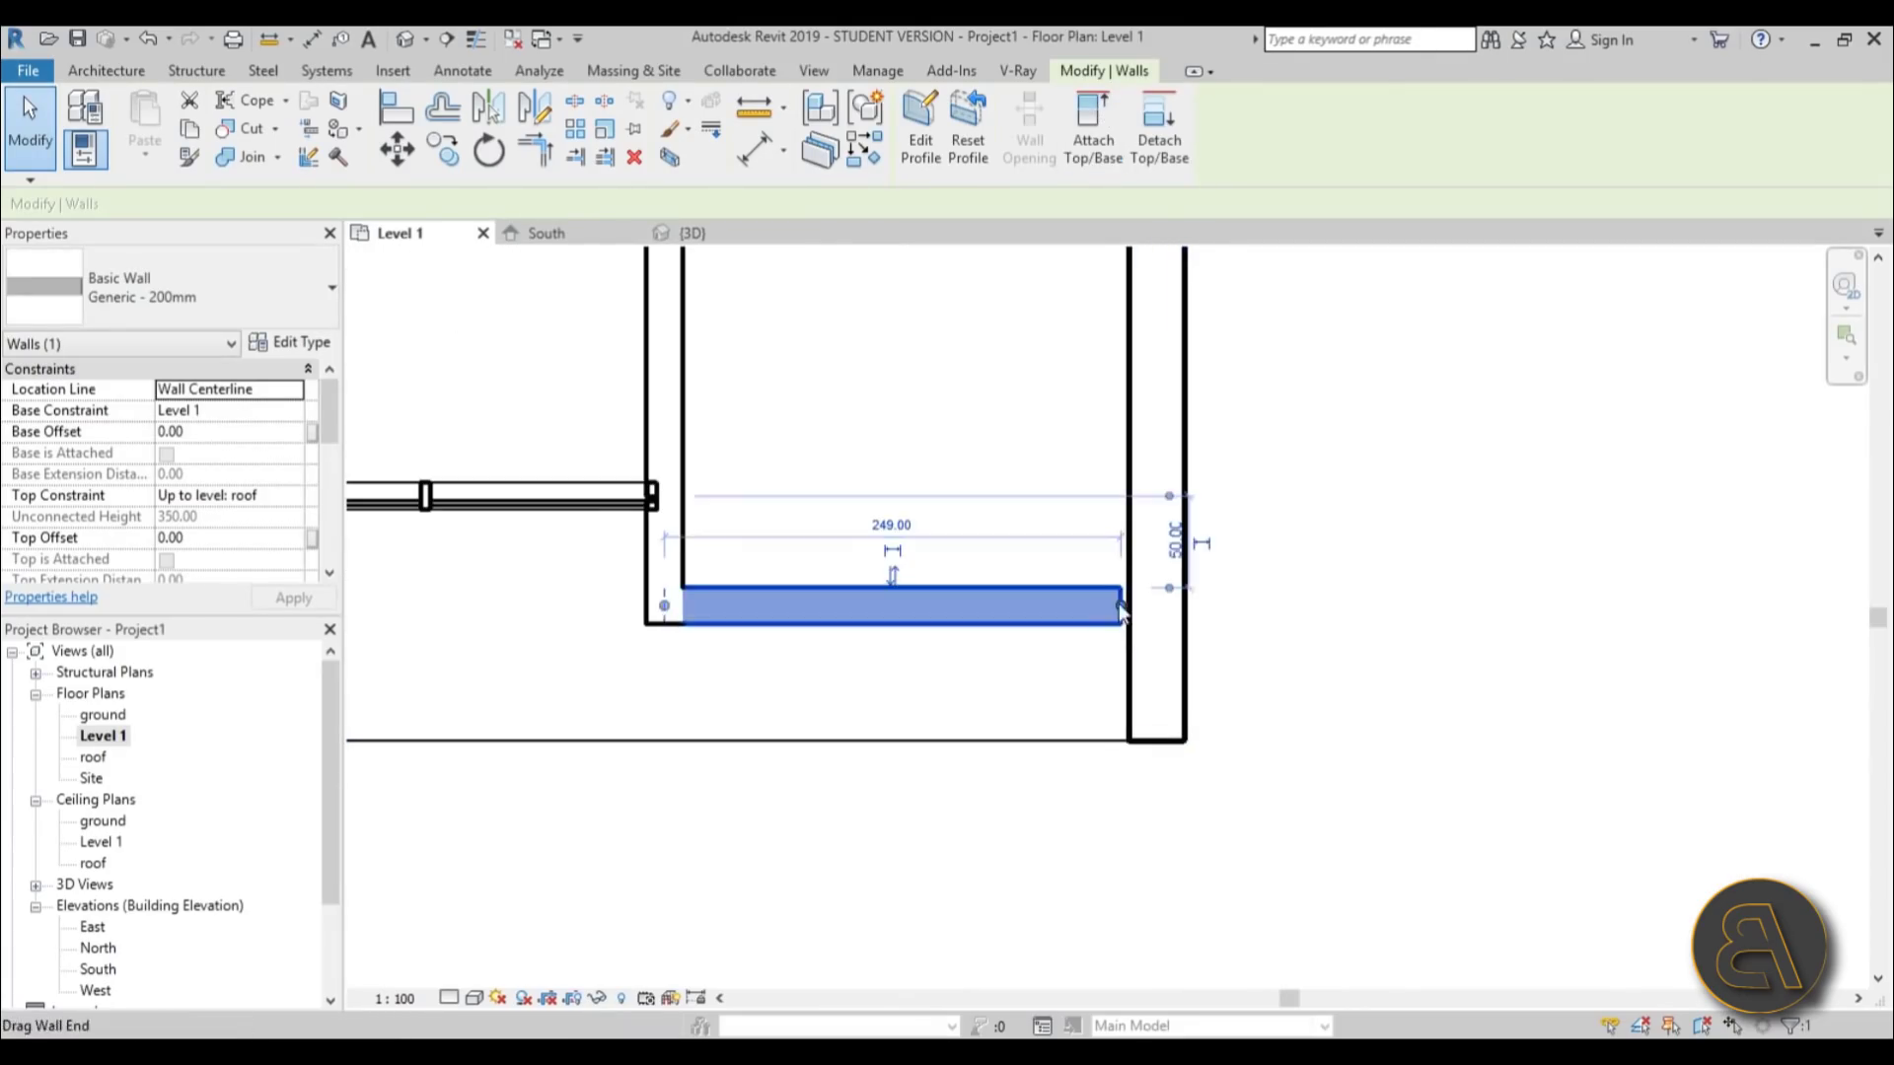
pyautogui.moveTo(1121, 607); pyautogui.dragTo(1132, 605)
pyautogui.scroll(-3, 1023, 720)
pyautogui.click(1016, 718)
# - Extend both storefront curtain walls so their ends meet the vertical wall's face
pyautogui.scroll(3, 841, 617)
pyautogui.click(825, 645)
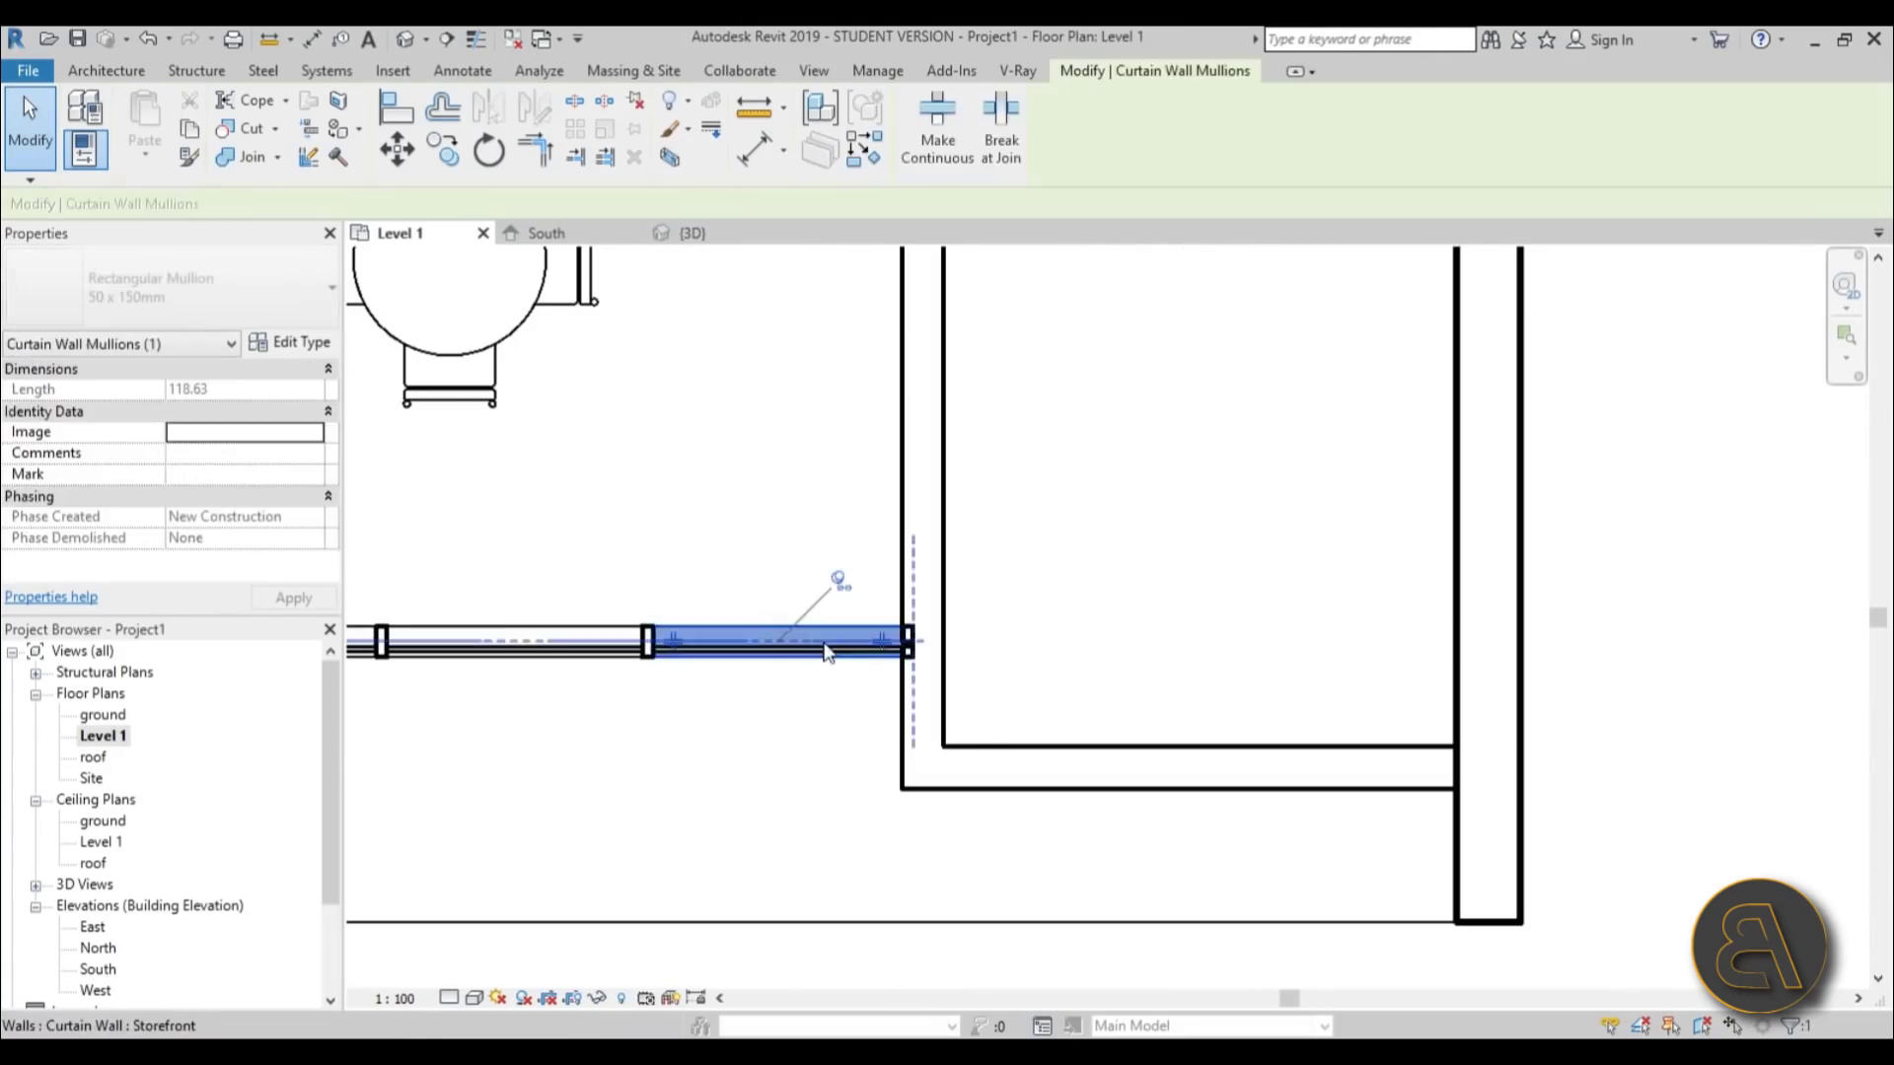
pyautogui.click(825, 645)
pyautogui.scroll(3, 862, 639)
pyautogui.moveTo(1012, 643); pyautogui.dragTo(962, 641)
pyautogui.scroll(-7, 930, 789)
pyautogui.moveTo(1002, 588); pyautogui.dragTo(1003, 774, button='middle')
pyautogui.scroll(5, 835, 455)
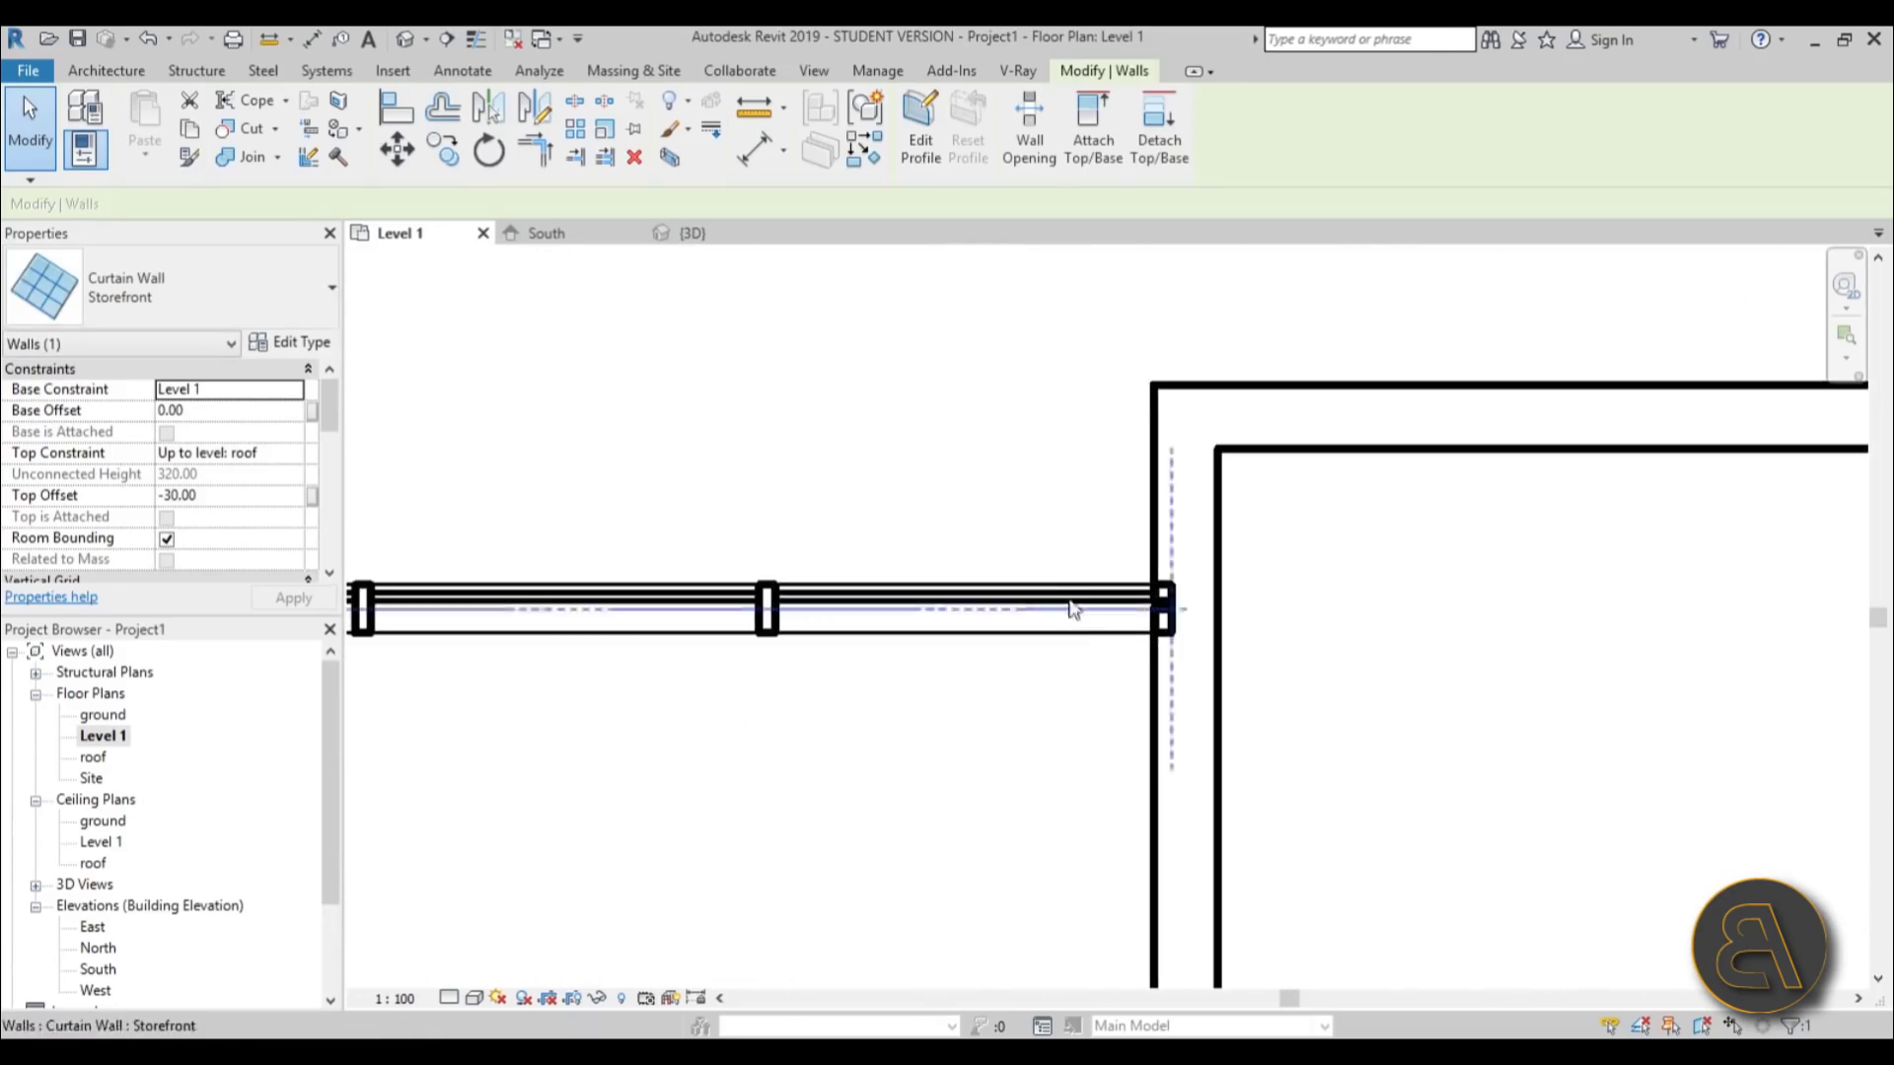
pyautogui.click(1067, 605)
pyautogui.moveTo(1185, 609); pyautogui.dragTo(1156, 608)
pyautogui.click(1260, 647)
pyautogui.scroll(-4, 1221, 522)
pyautogui.moveTo(1207, 629); pyautogui.dragTo(1131, 405, button='middle')
pyautogui.scroll(-1, 1142, 425)
pyautogui.moveTo(1183, 542); pyautogui.dragTo(1157, 473, button='middle')
pyautogui.scroll(2, 1053, 775)
pyautogui.scroll(-3, 1083, 787)
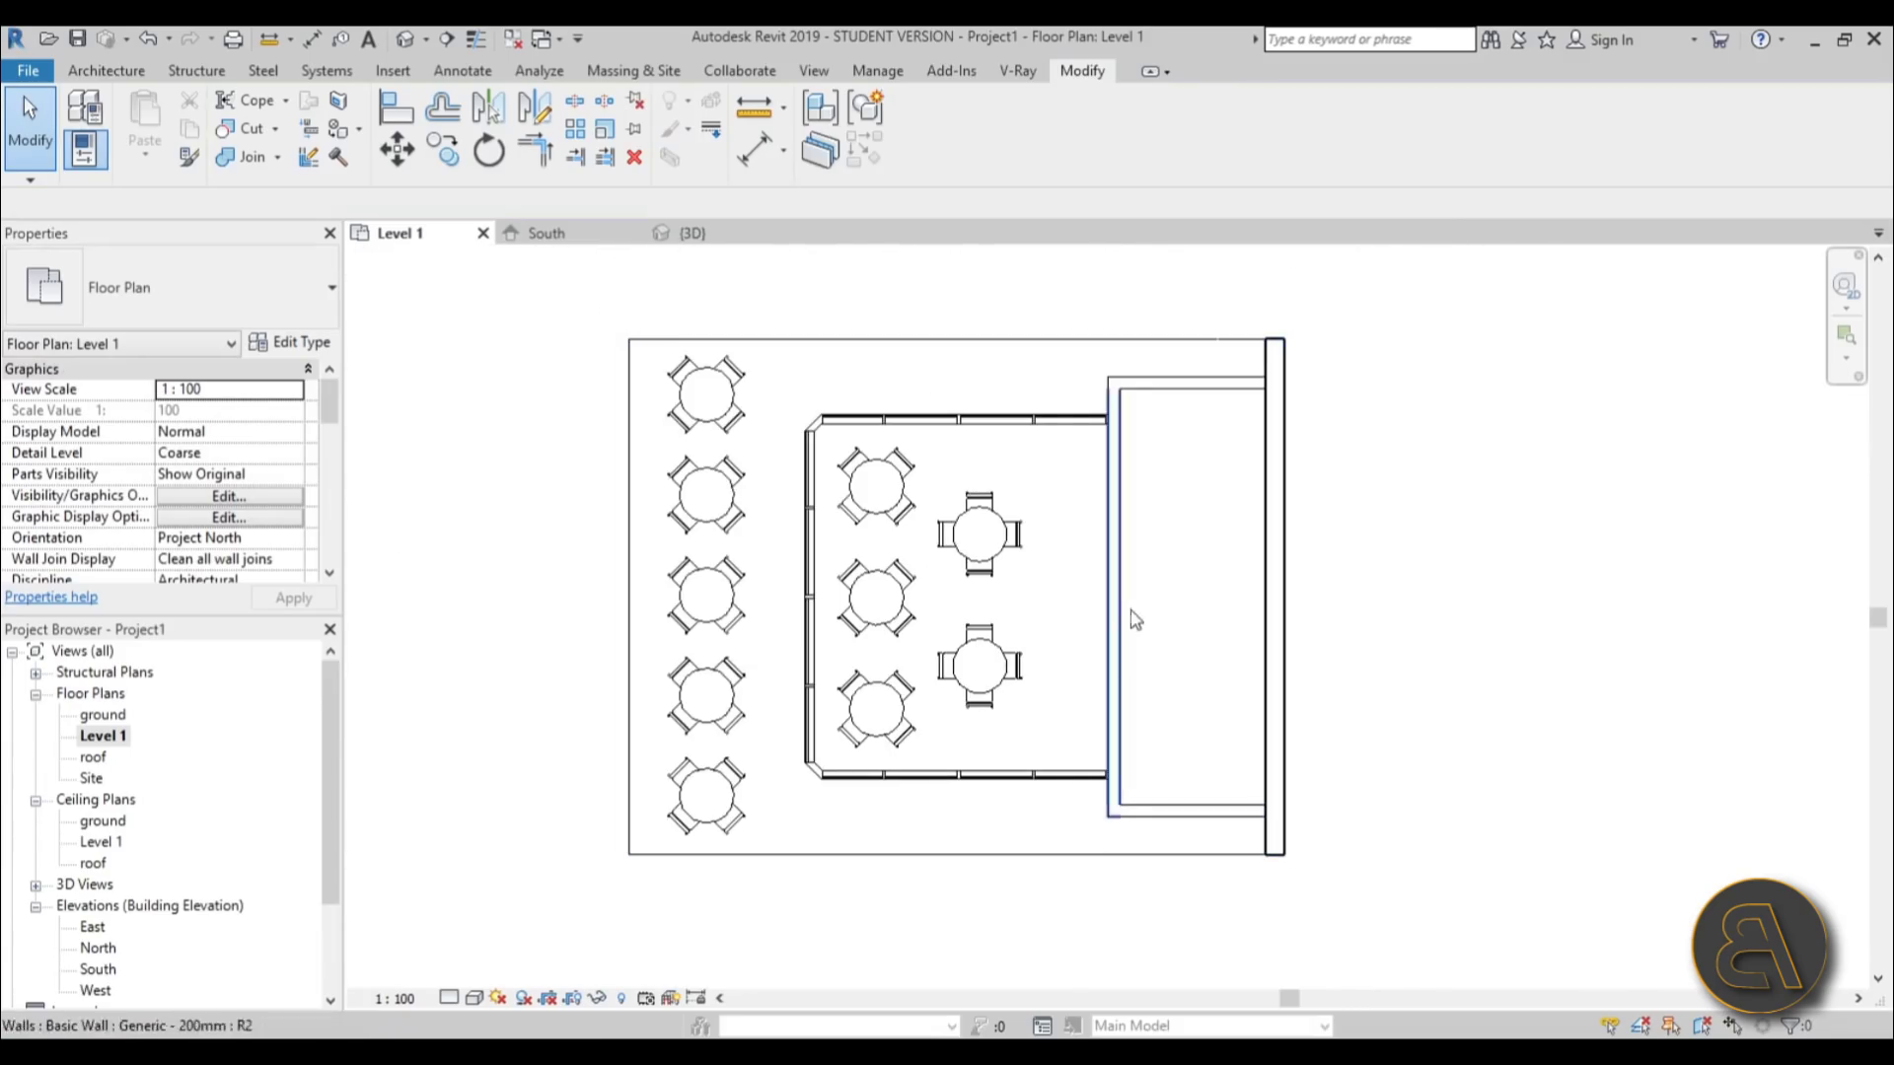
# - Place an M_Single-Flush 0762 x 2032mm door in the right-hand vertical wall
pyautogui.click(116, 75)
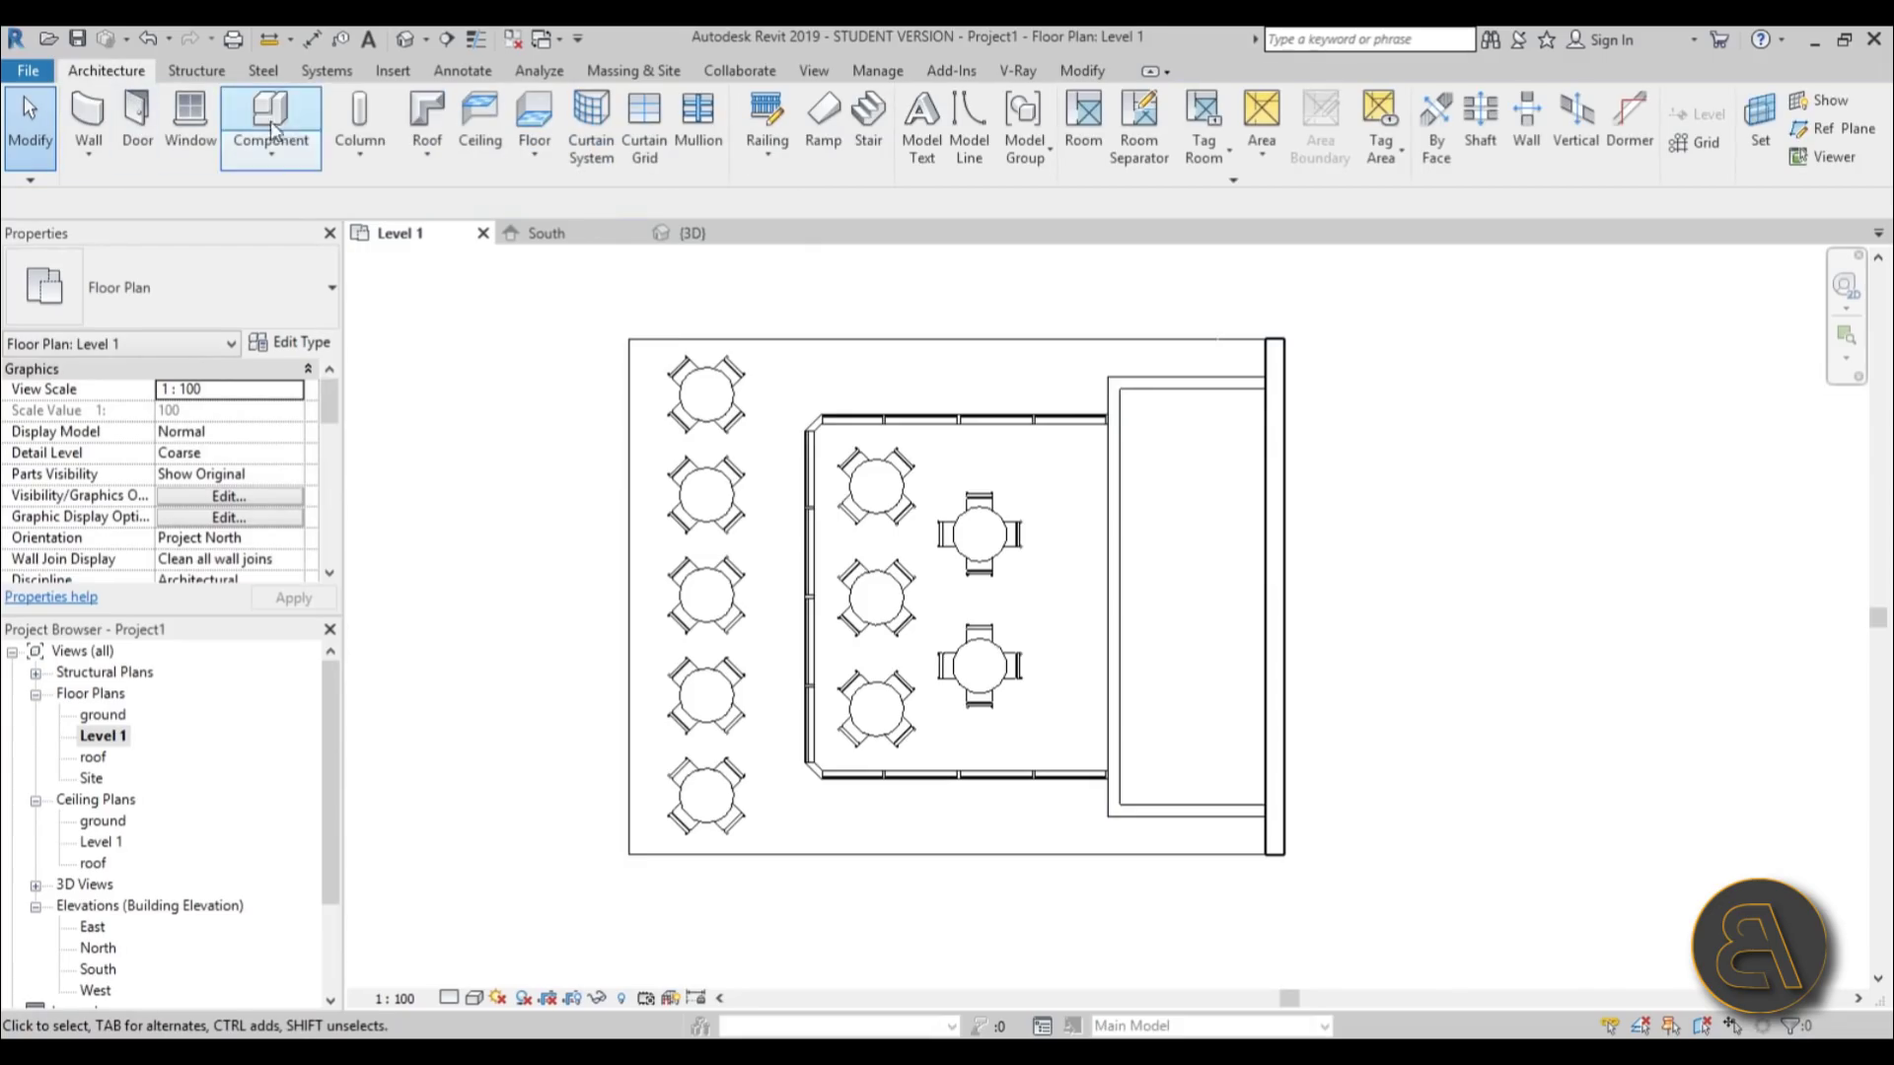
pyautogui.click(135, 119)
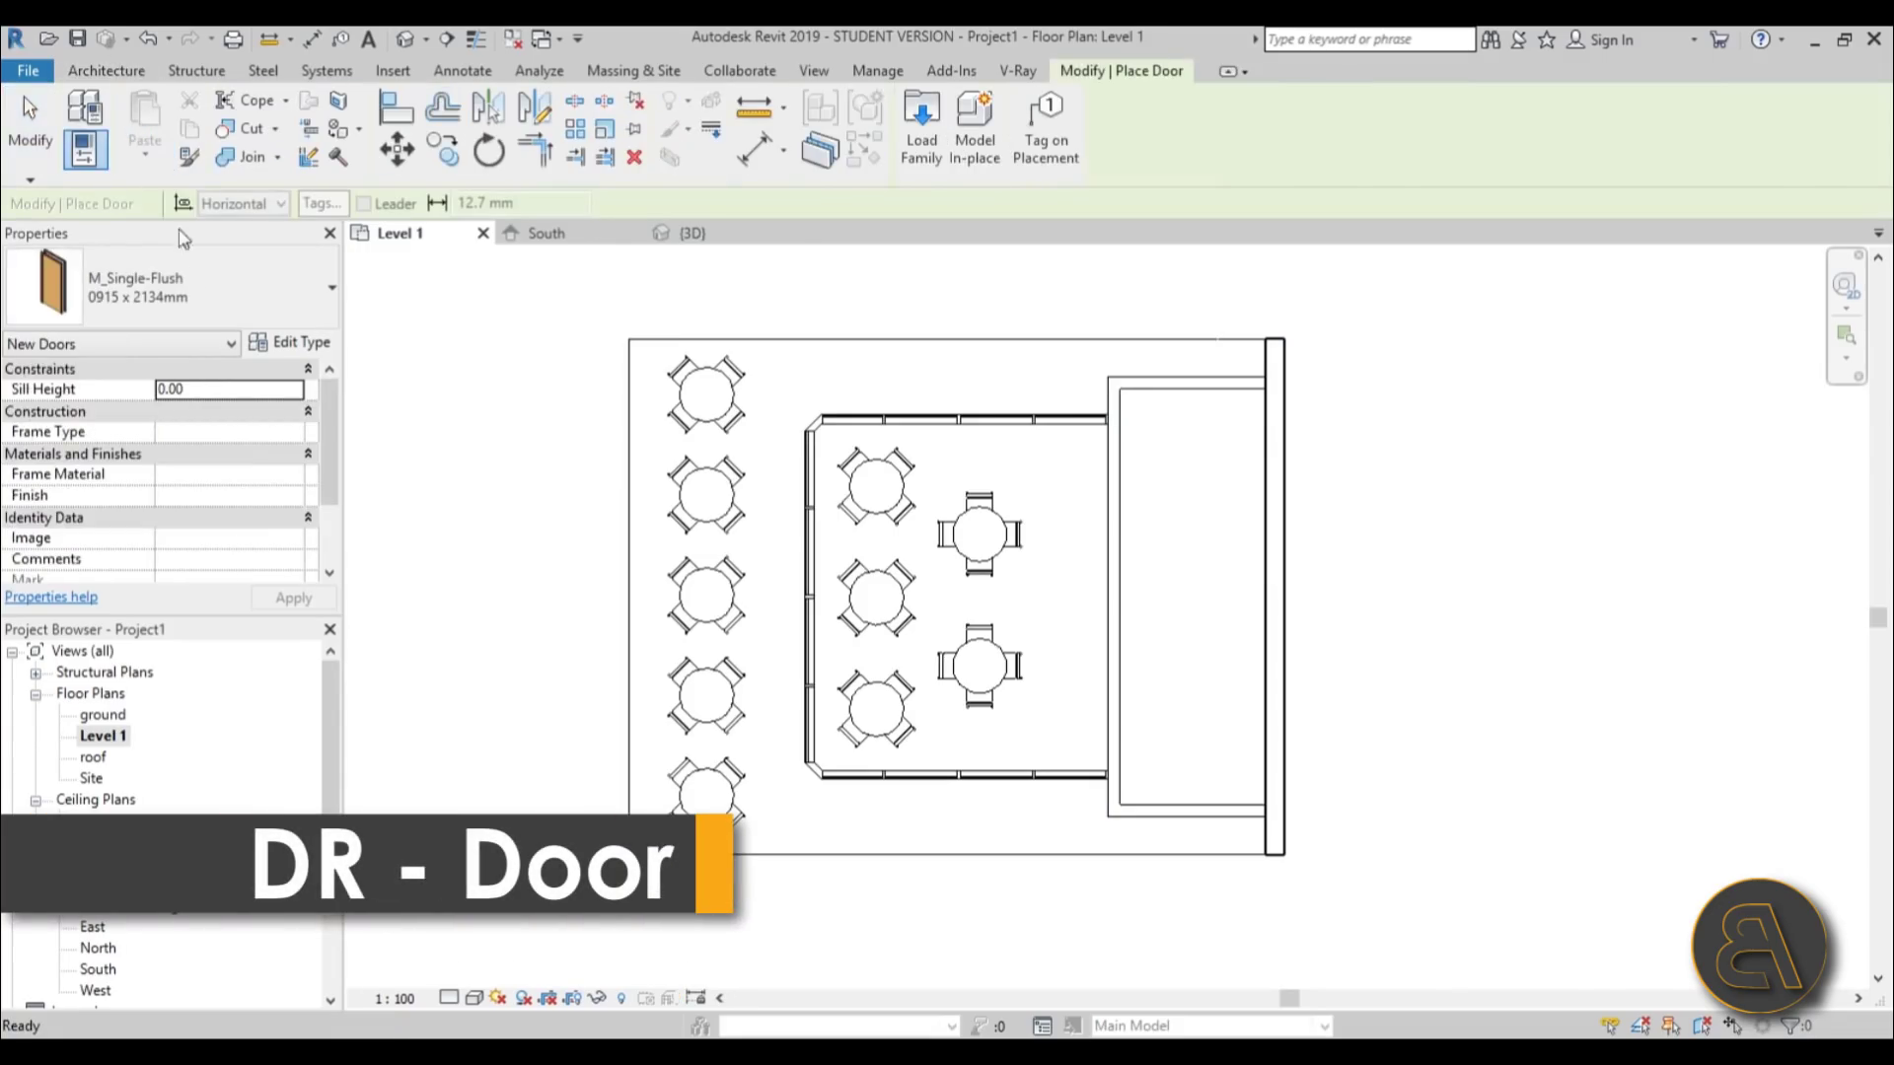
pyautogui.click(205, 306)
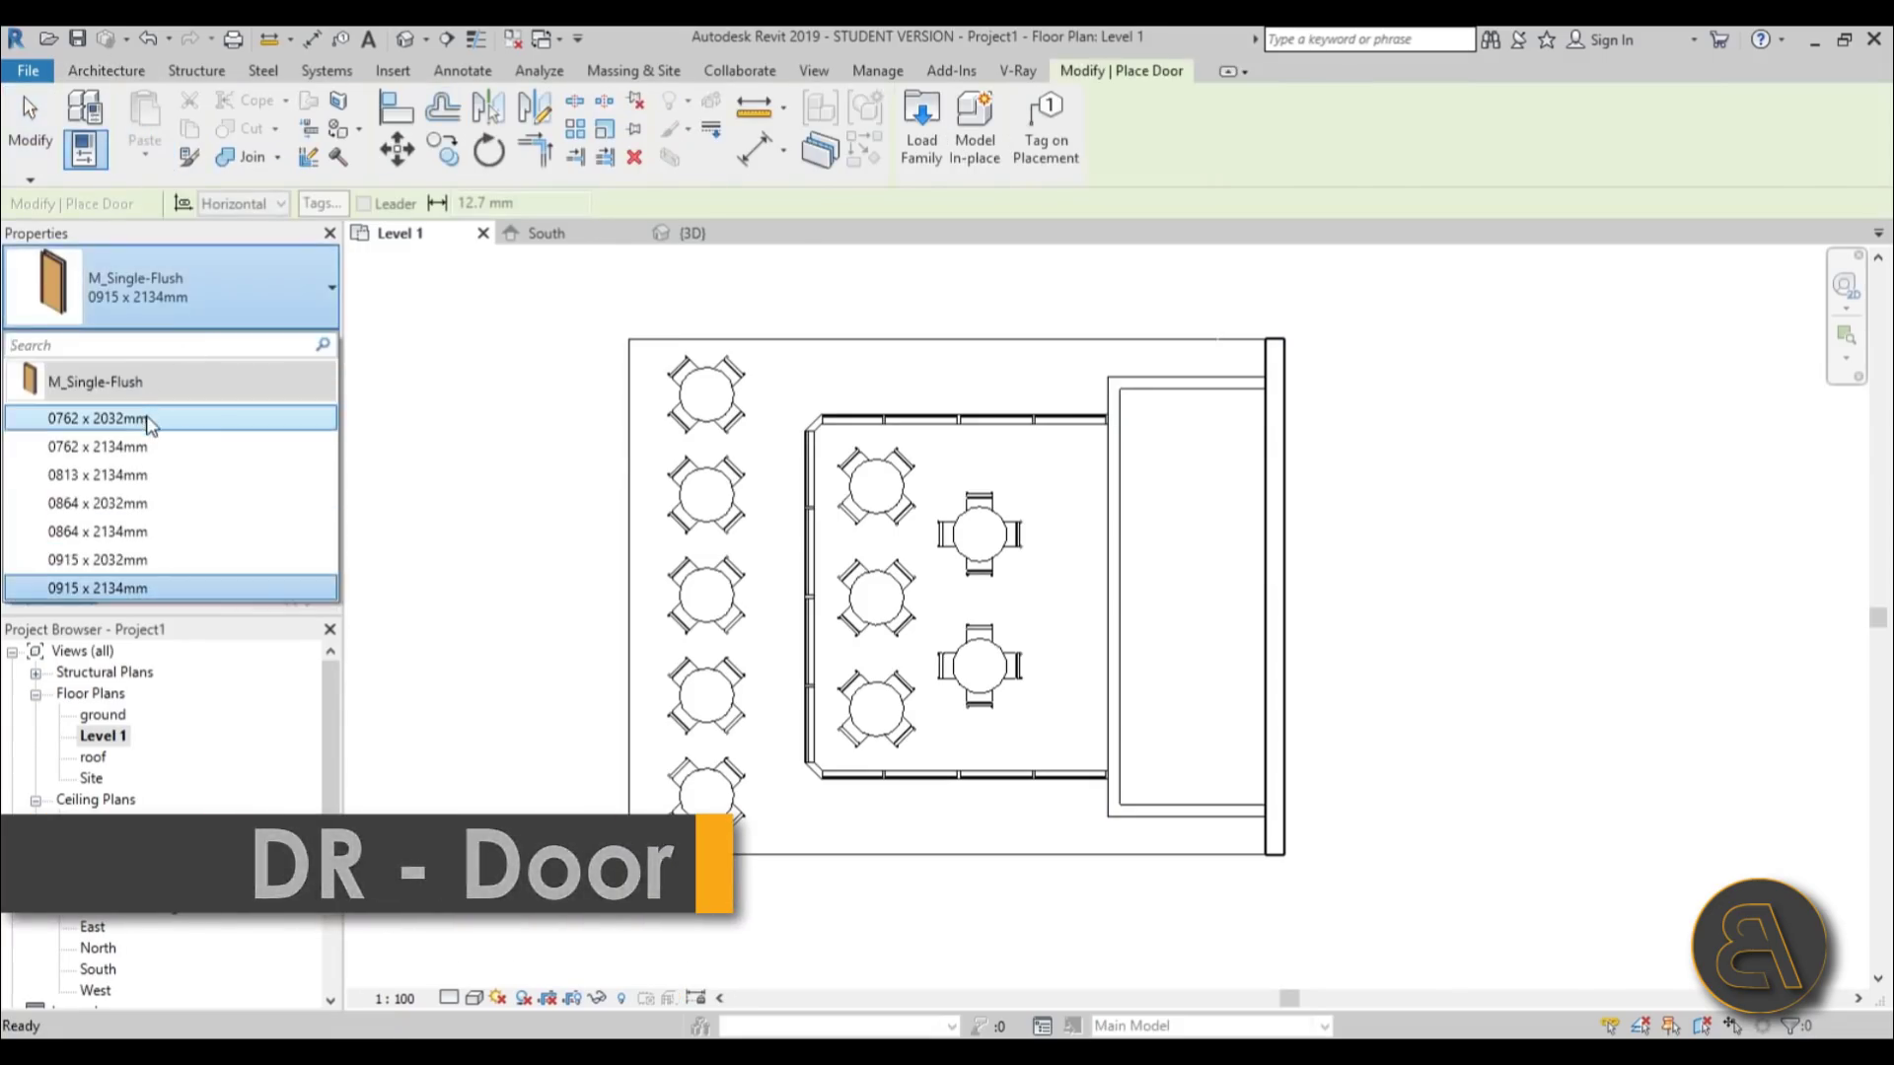
pyautogui.click(99, 414)
pyautogui.scroll(5, 1184, 503)
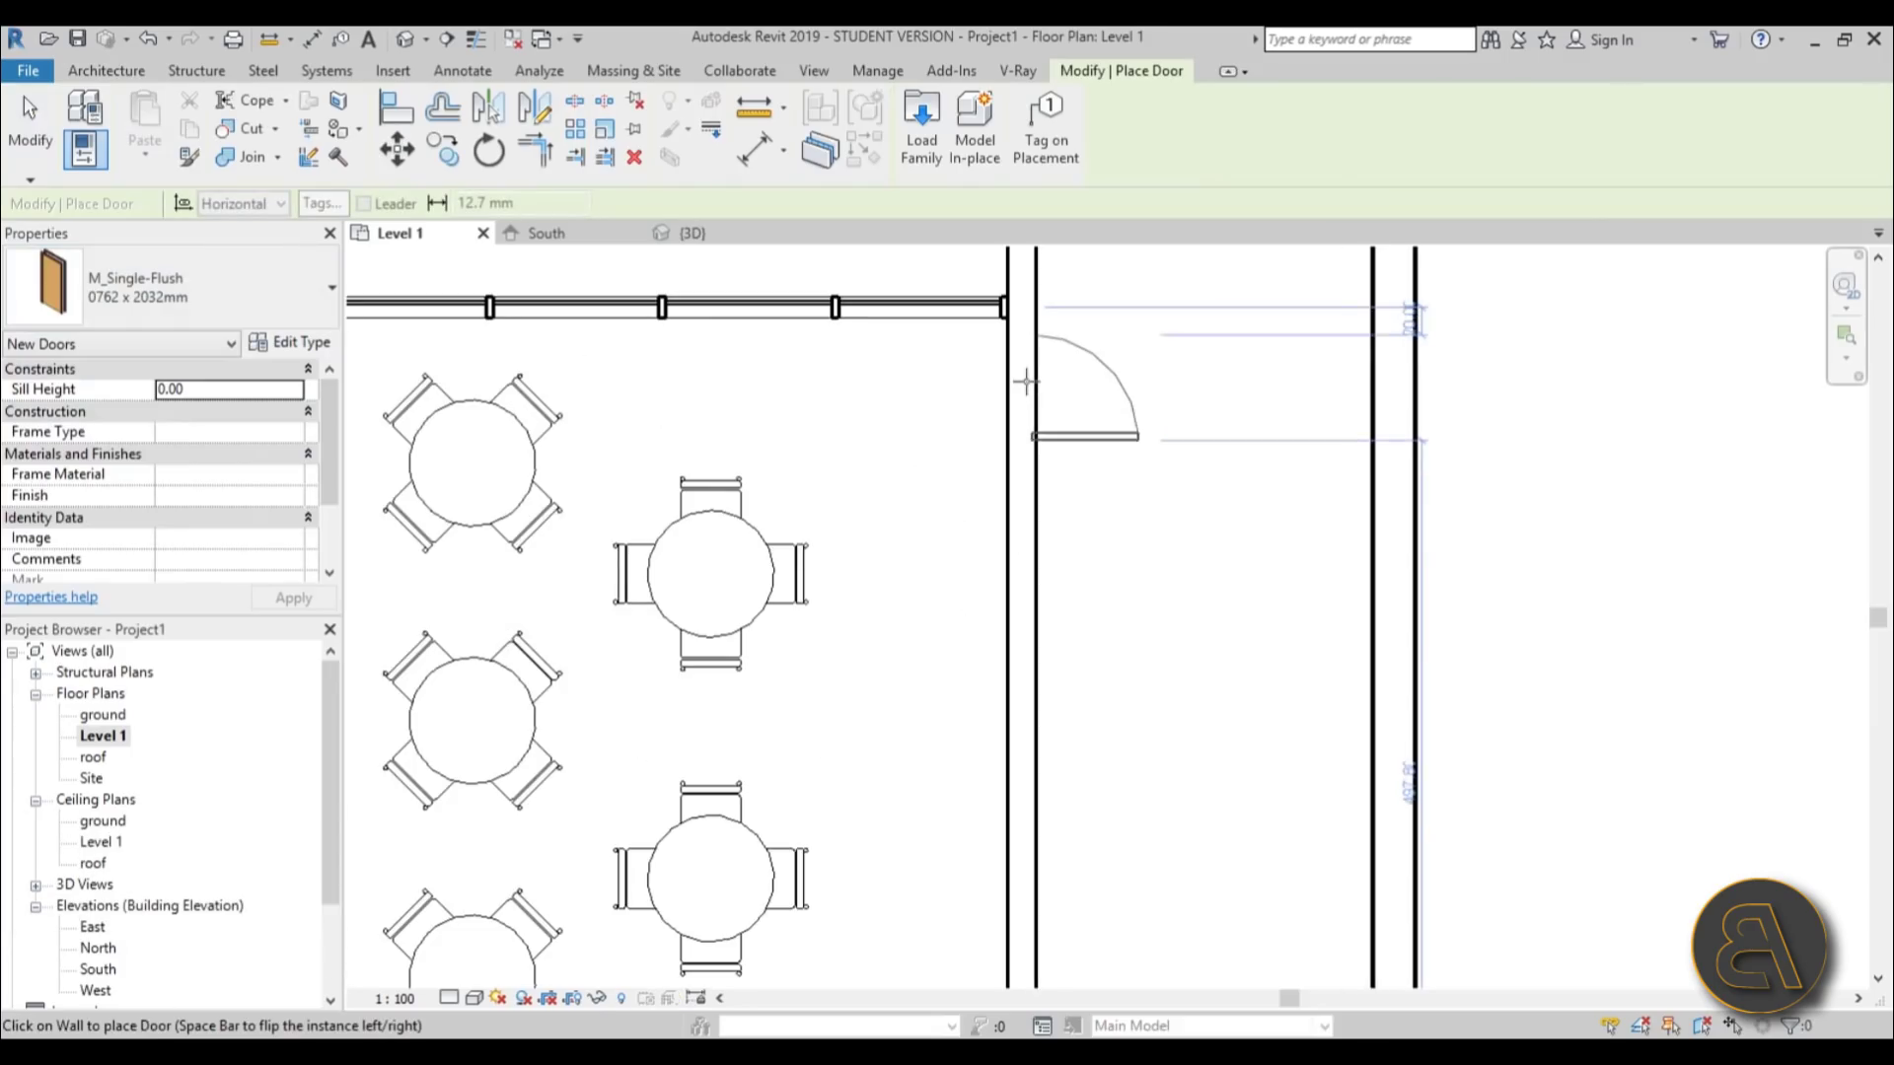
pyautogui.scroll(-5, 1091, 440)
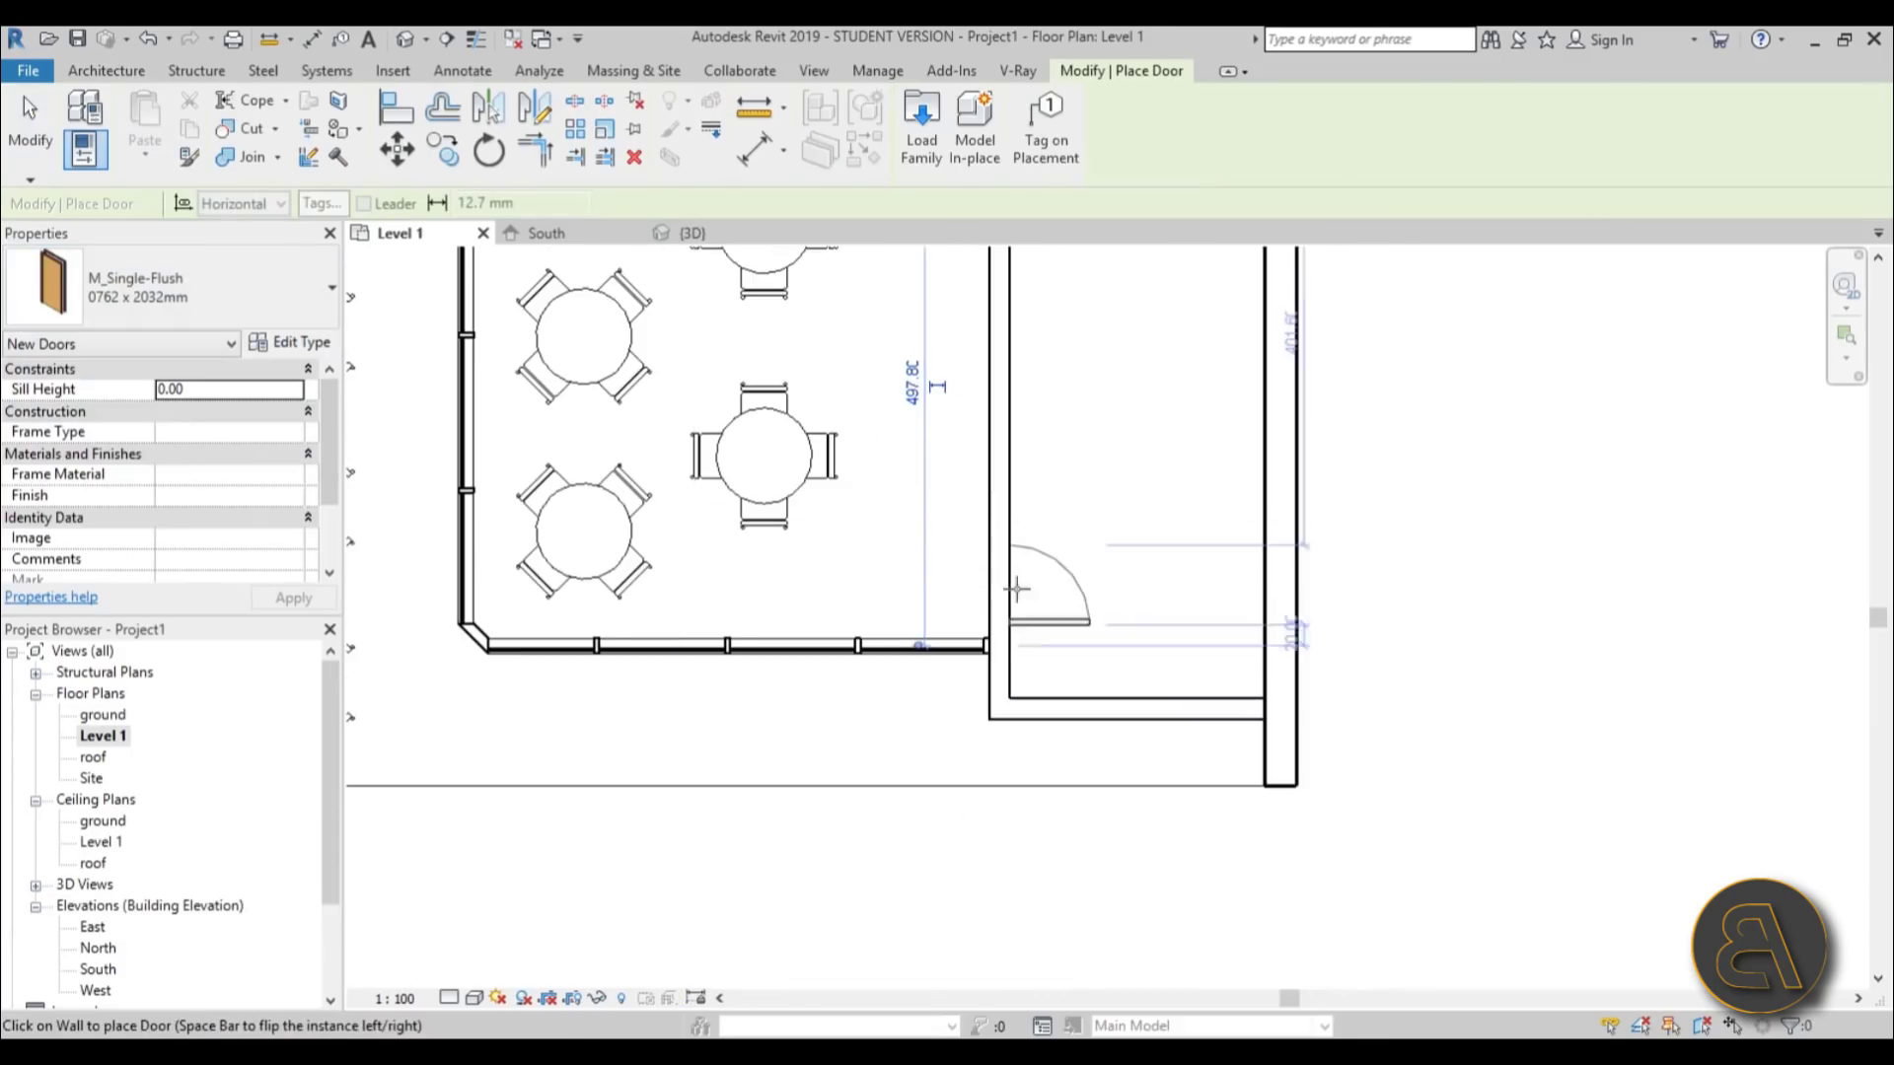
pyautogui.click(999, 490)
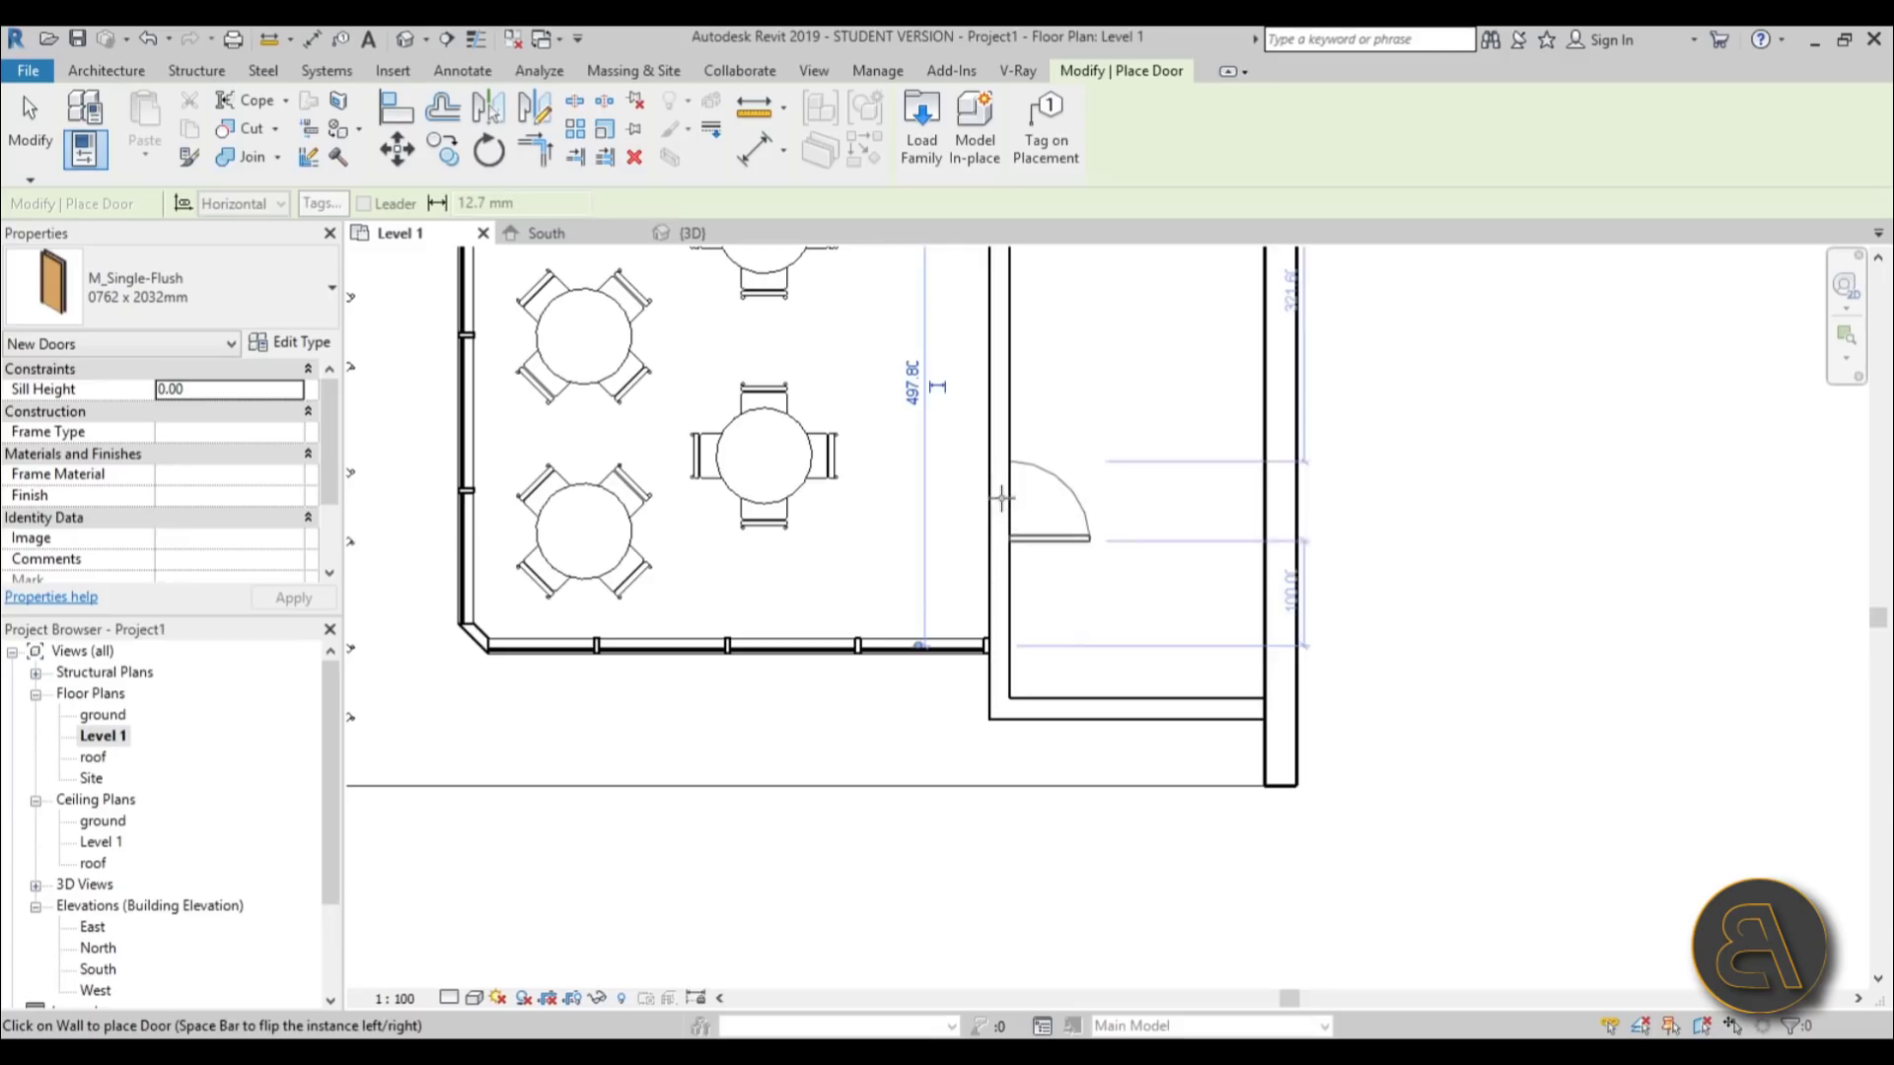
pyautogui.scroll(-5, 1035, 493)
pyautogui.press('Escape')
pyautogui.press('Escape')
pyautogui.scroll(5, 1039, 641)
# - Use Tab to cycle the highlight onto the storefront's glazed curtain panel
pyautogui.click(1040, 643)
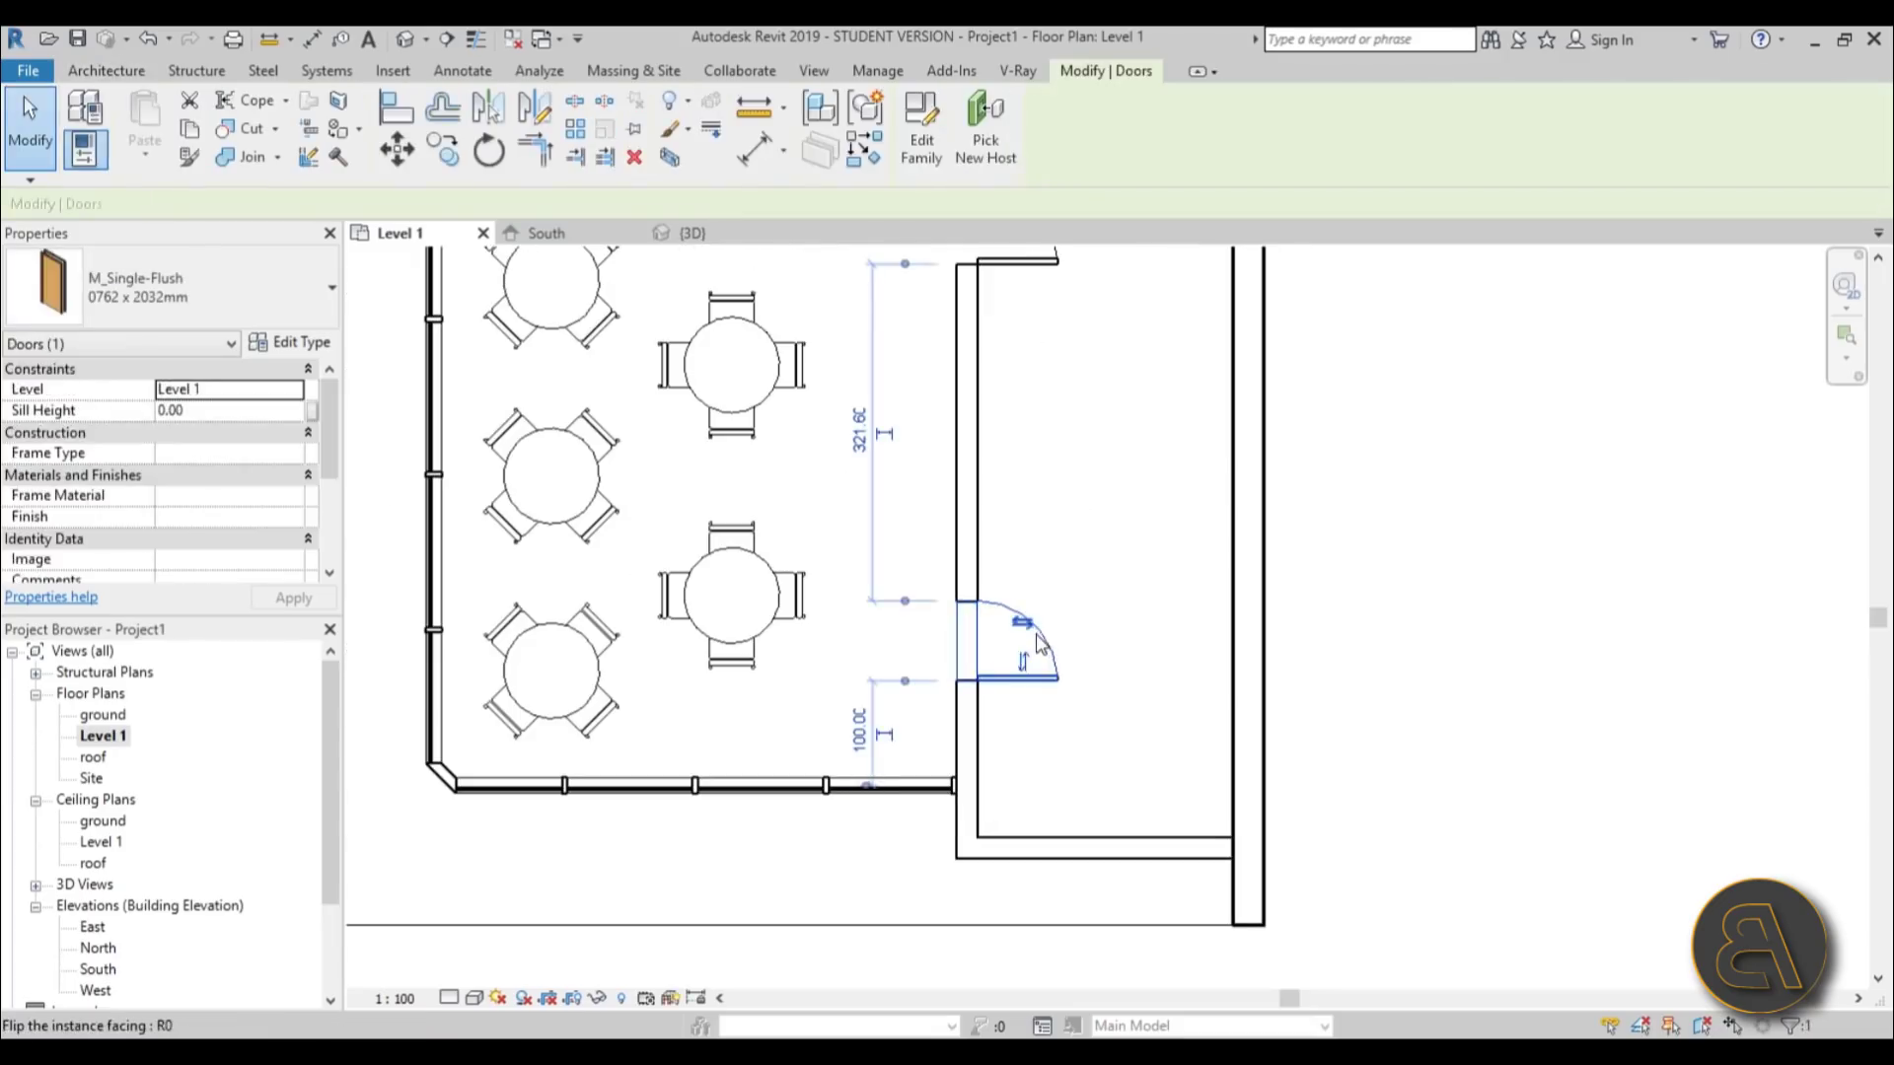
pyautogui.press('d')
pyautogui.press('r')
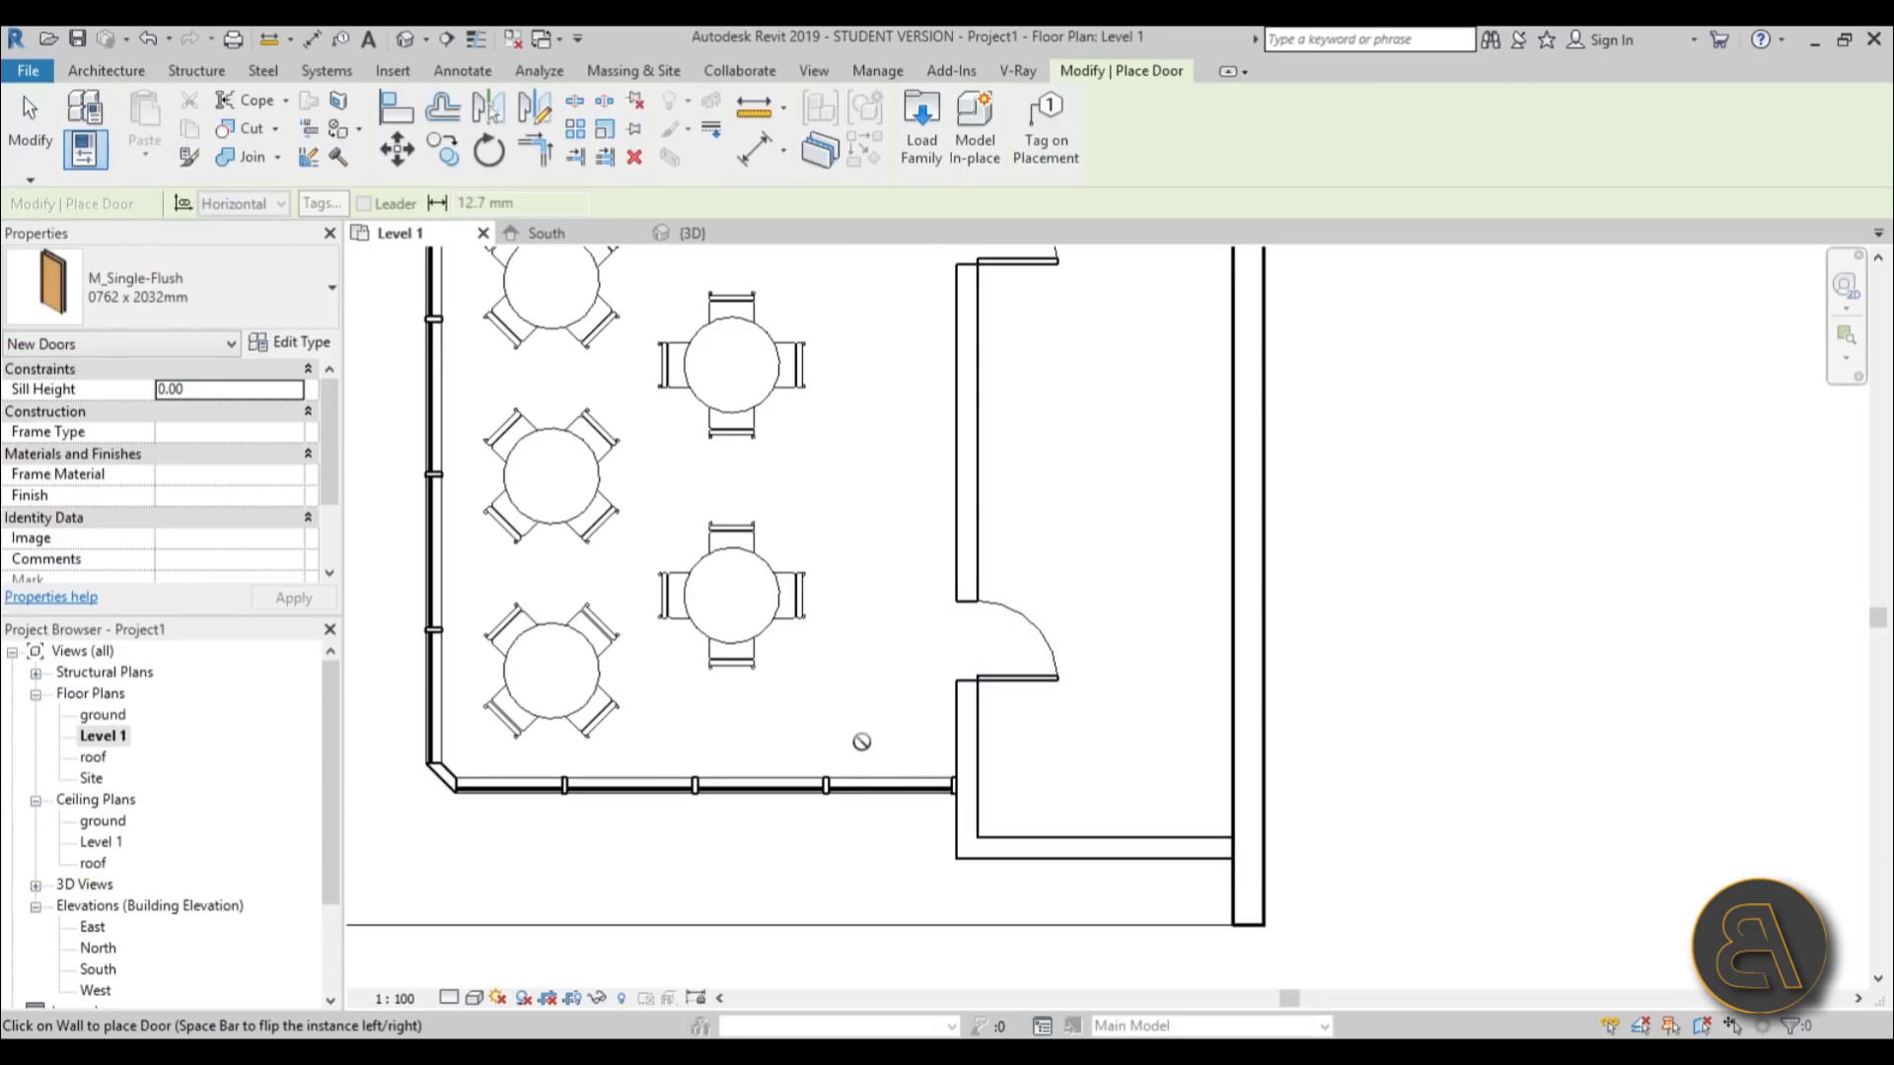
pyautogui.press('Escape')
pyautogui.press('Escape')
pyautogui.scroll(4, 881, 807)
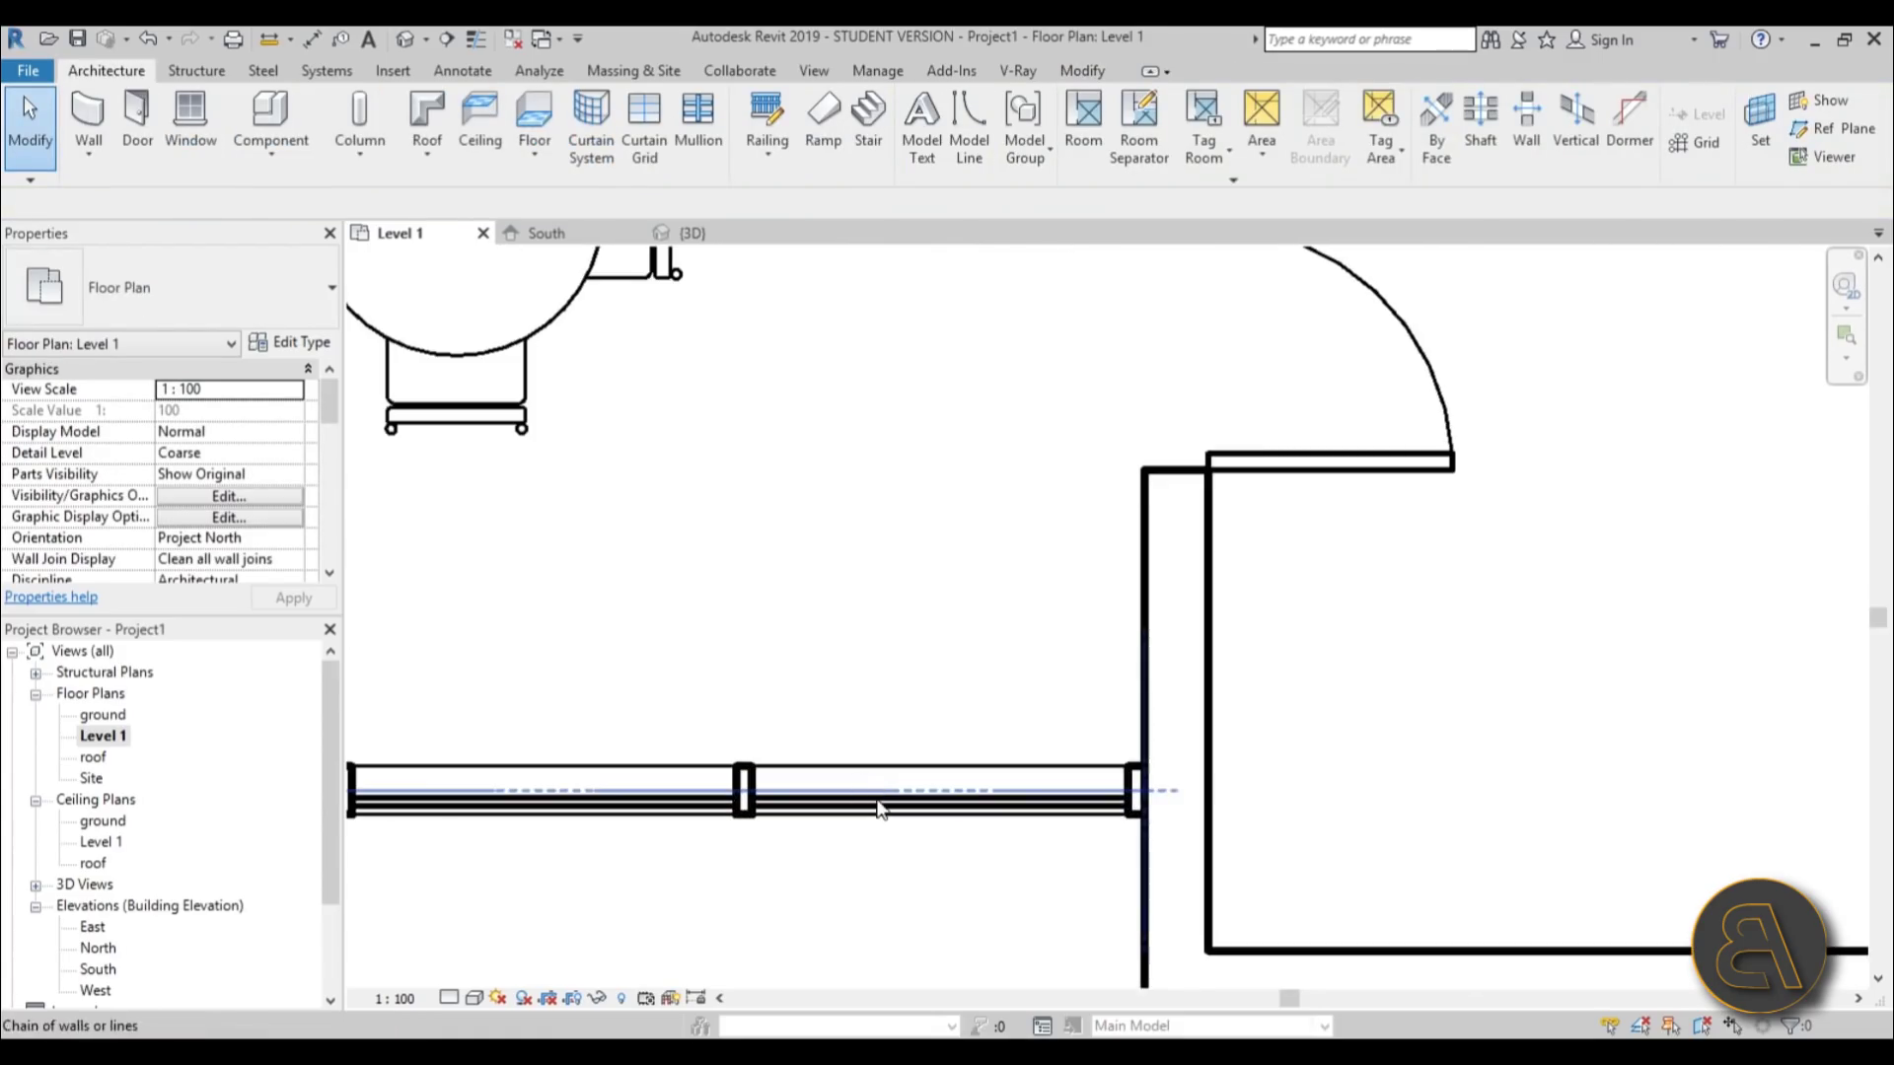
pyautogui.press('Tab')
pyautogui.scroll(3, 879, 838)
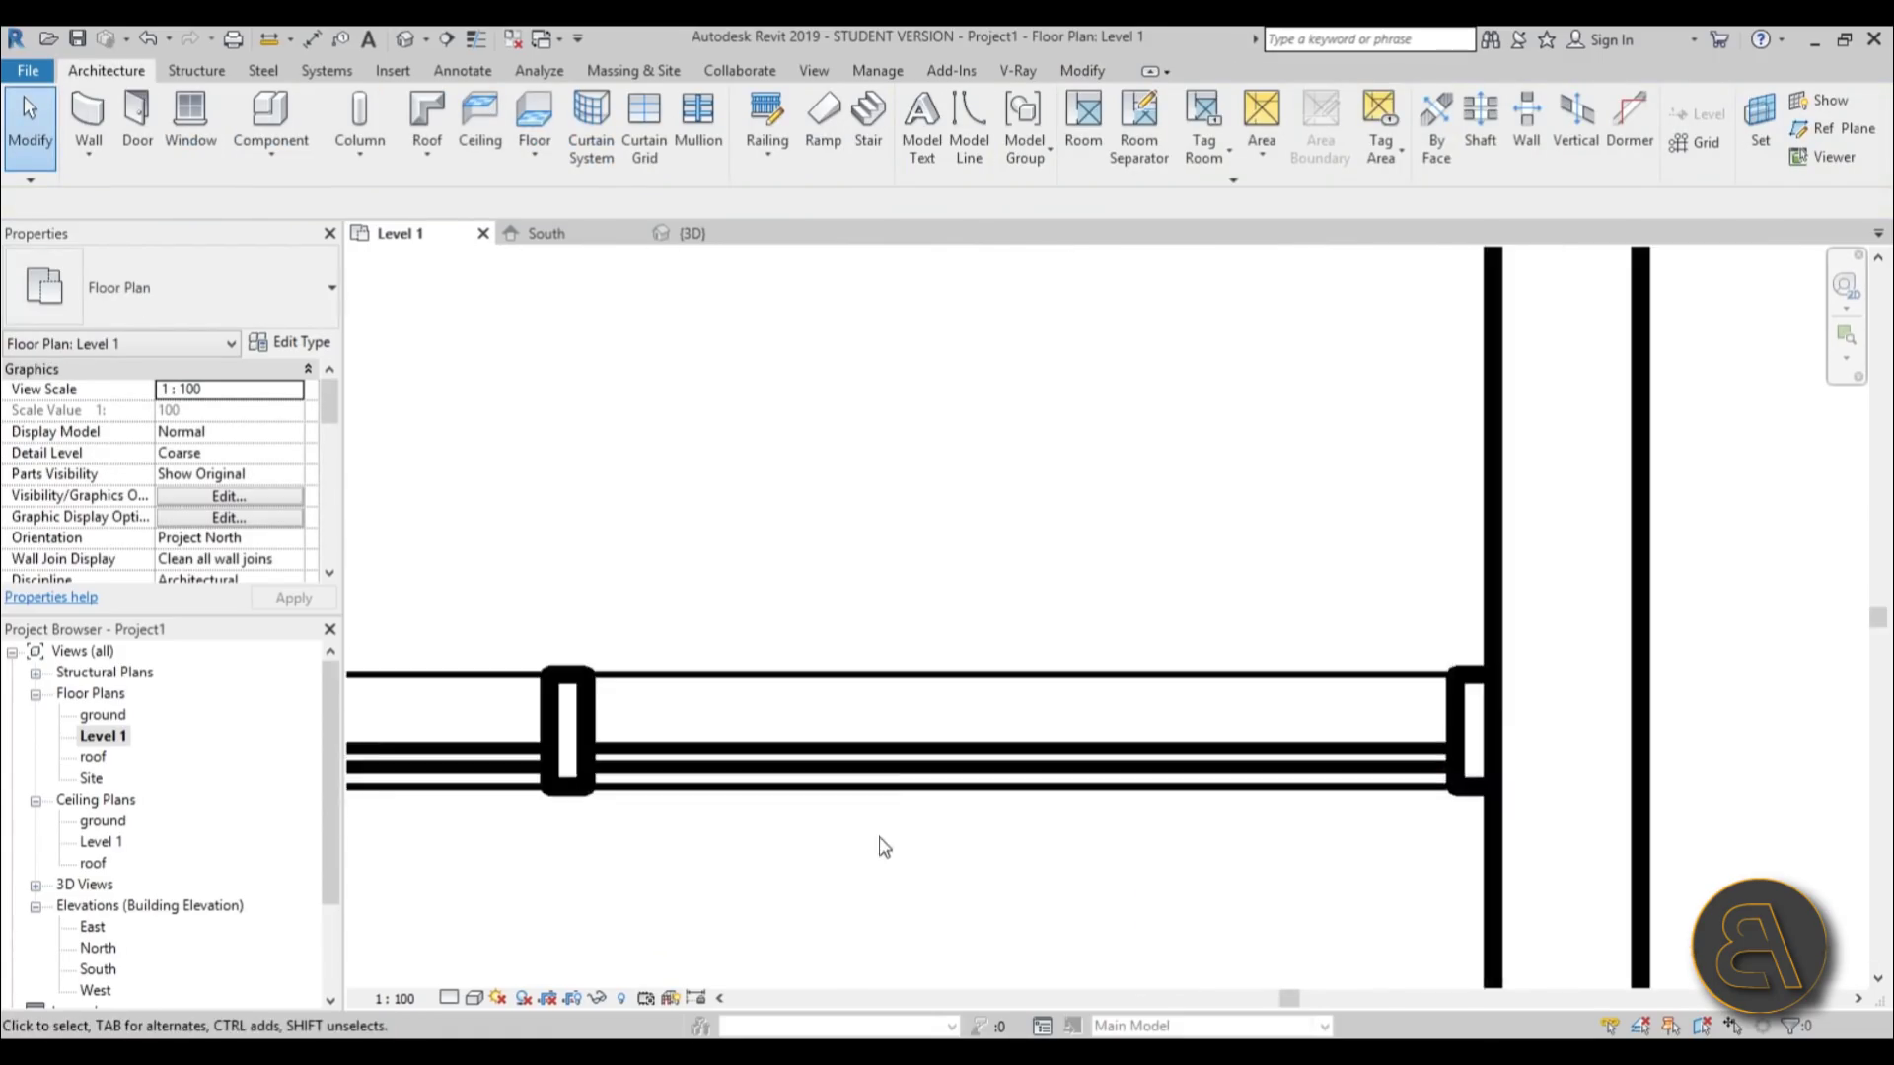
pyautogui.press('Tab')
# - Check the glazed curtain panel's available types without changing anything
pyautogui.click(902, 769)
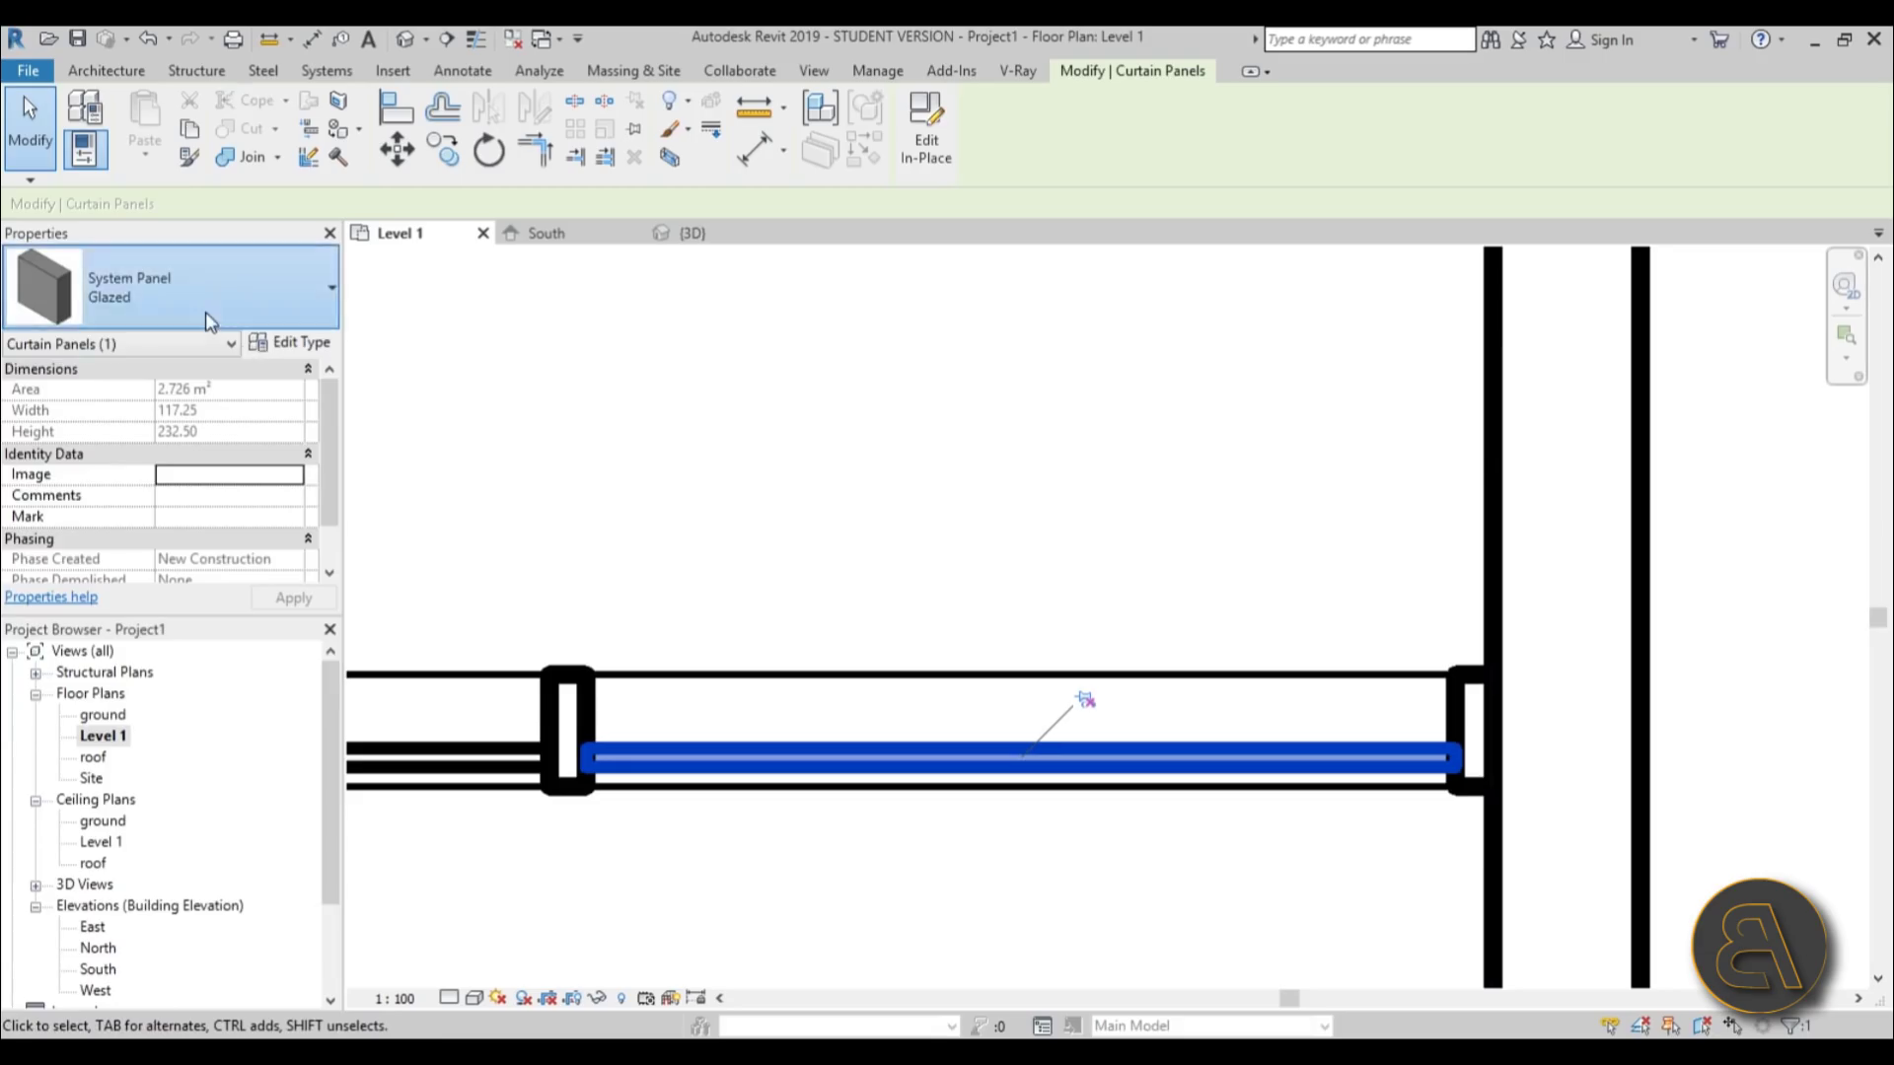
pyautogui.click(205, 311)
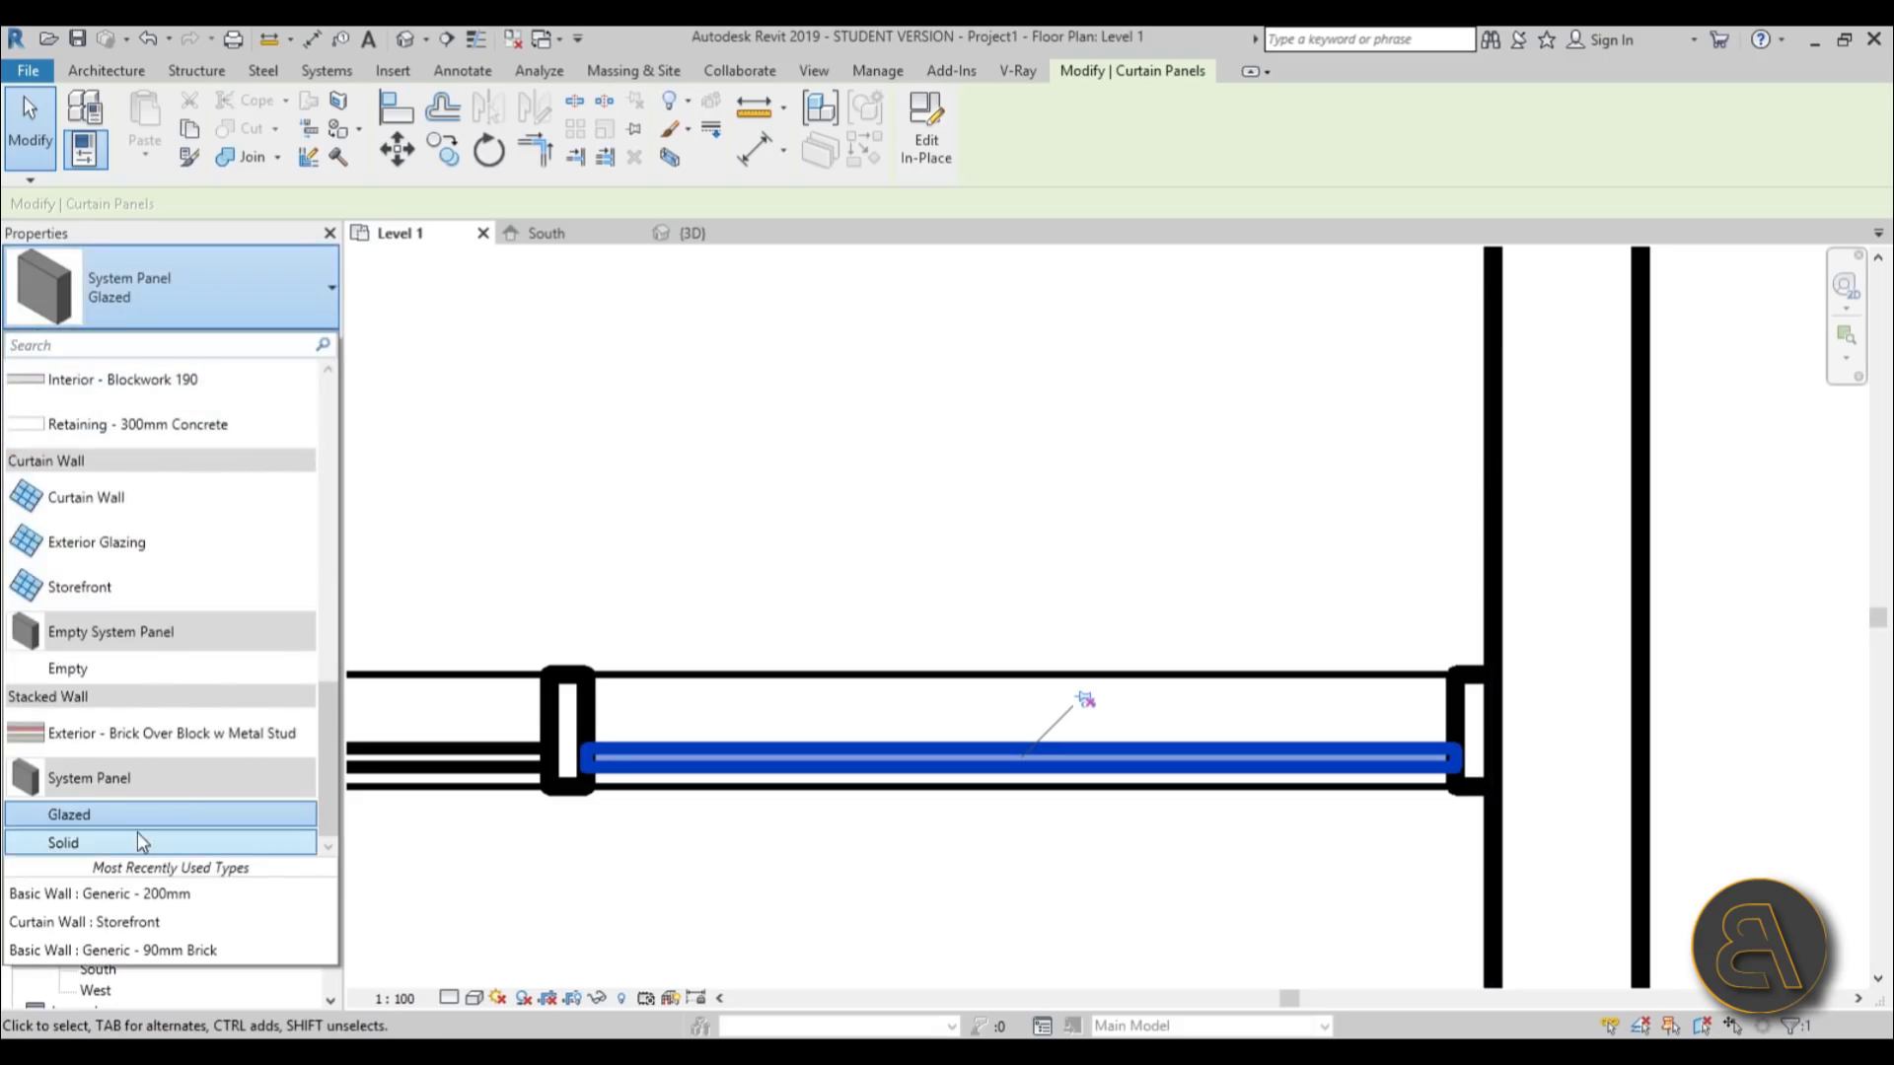
pyautogui.click(573, 441)
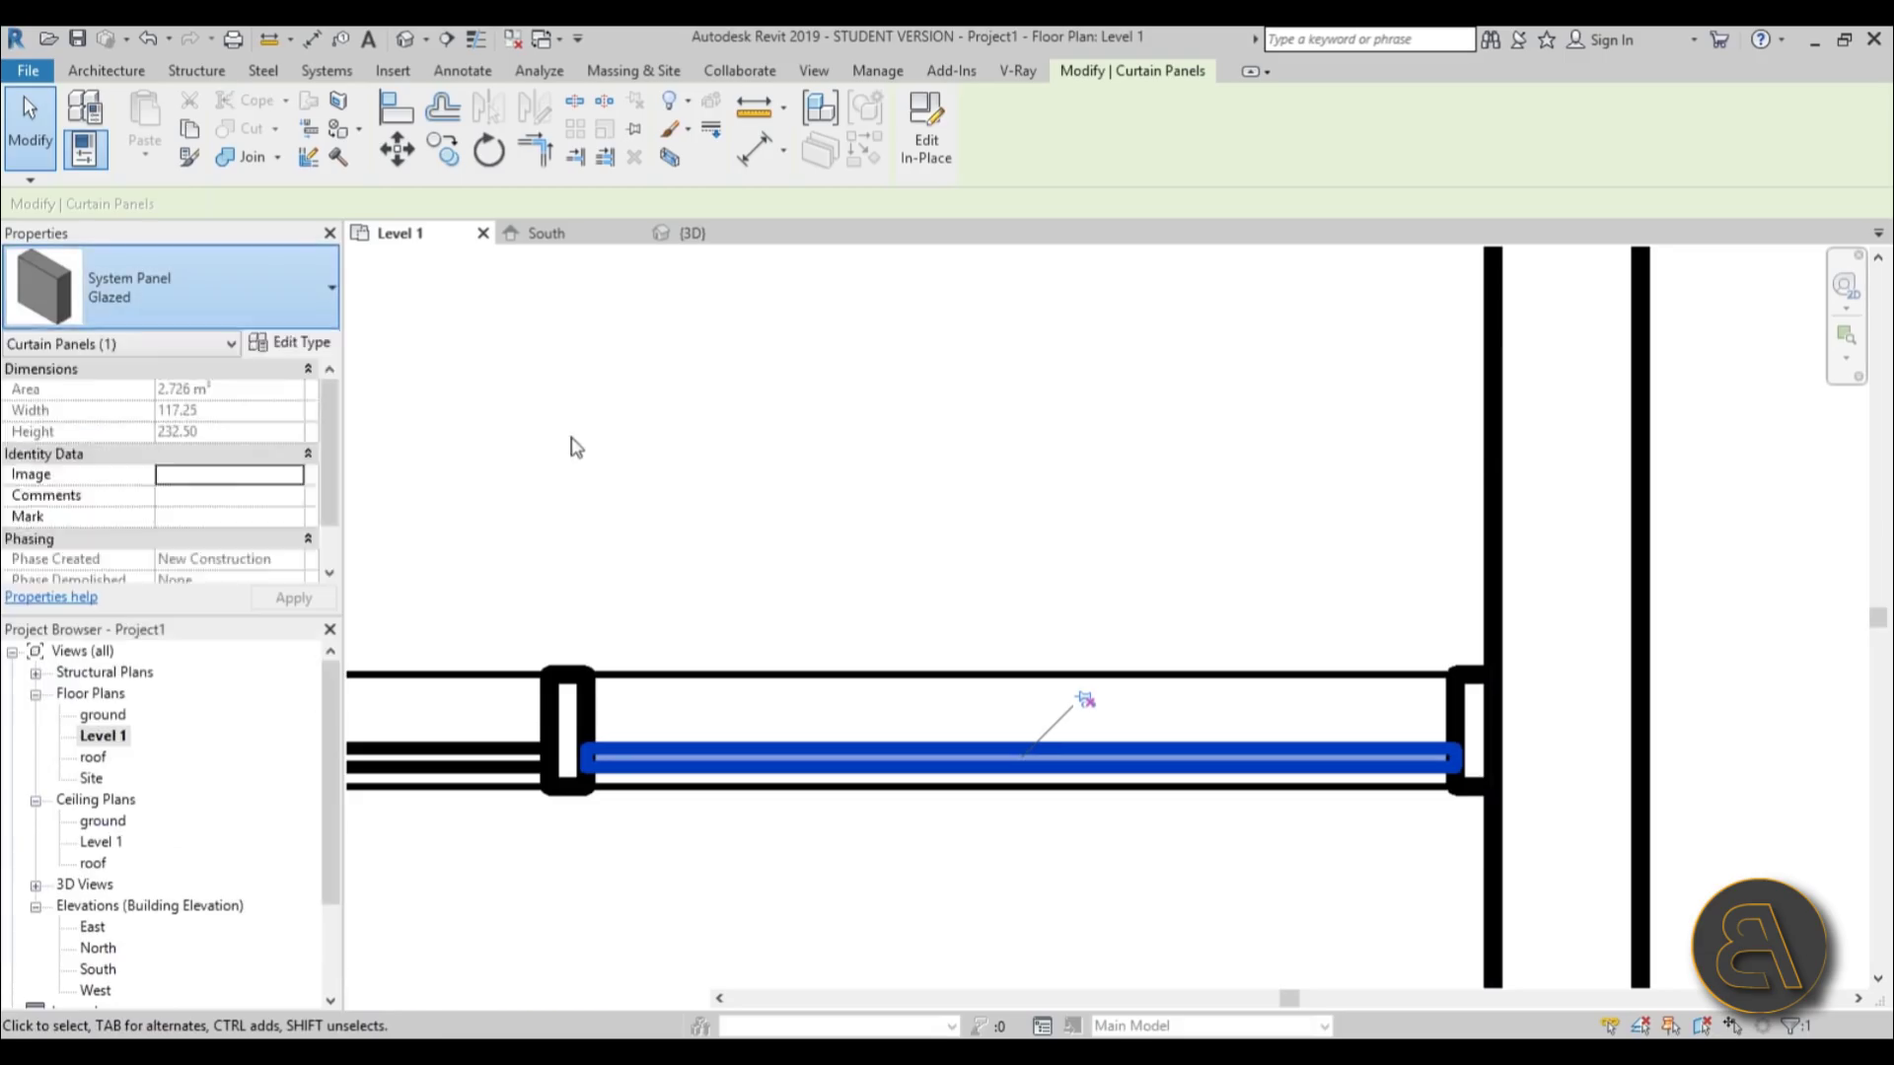
pyautogui.click(571, 439)
pyautogui.click(984, 306)
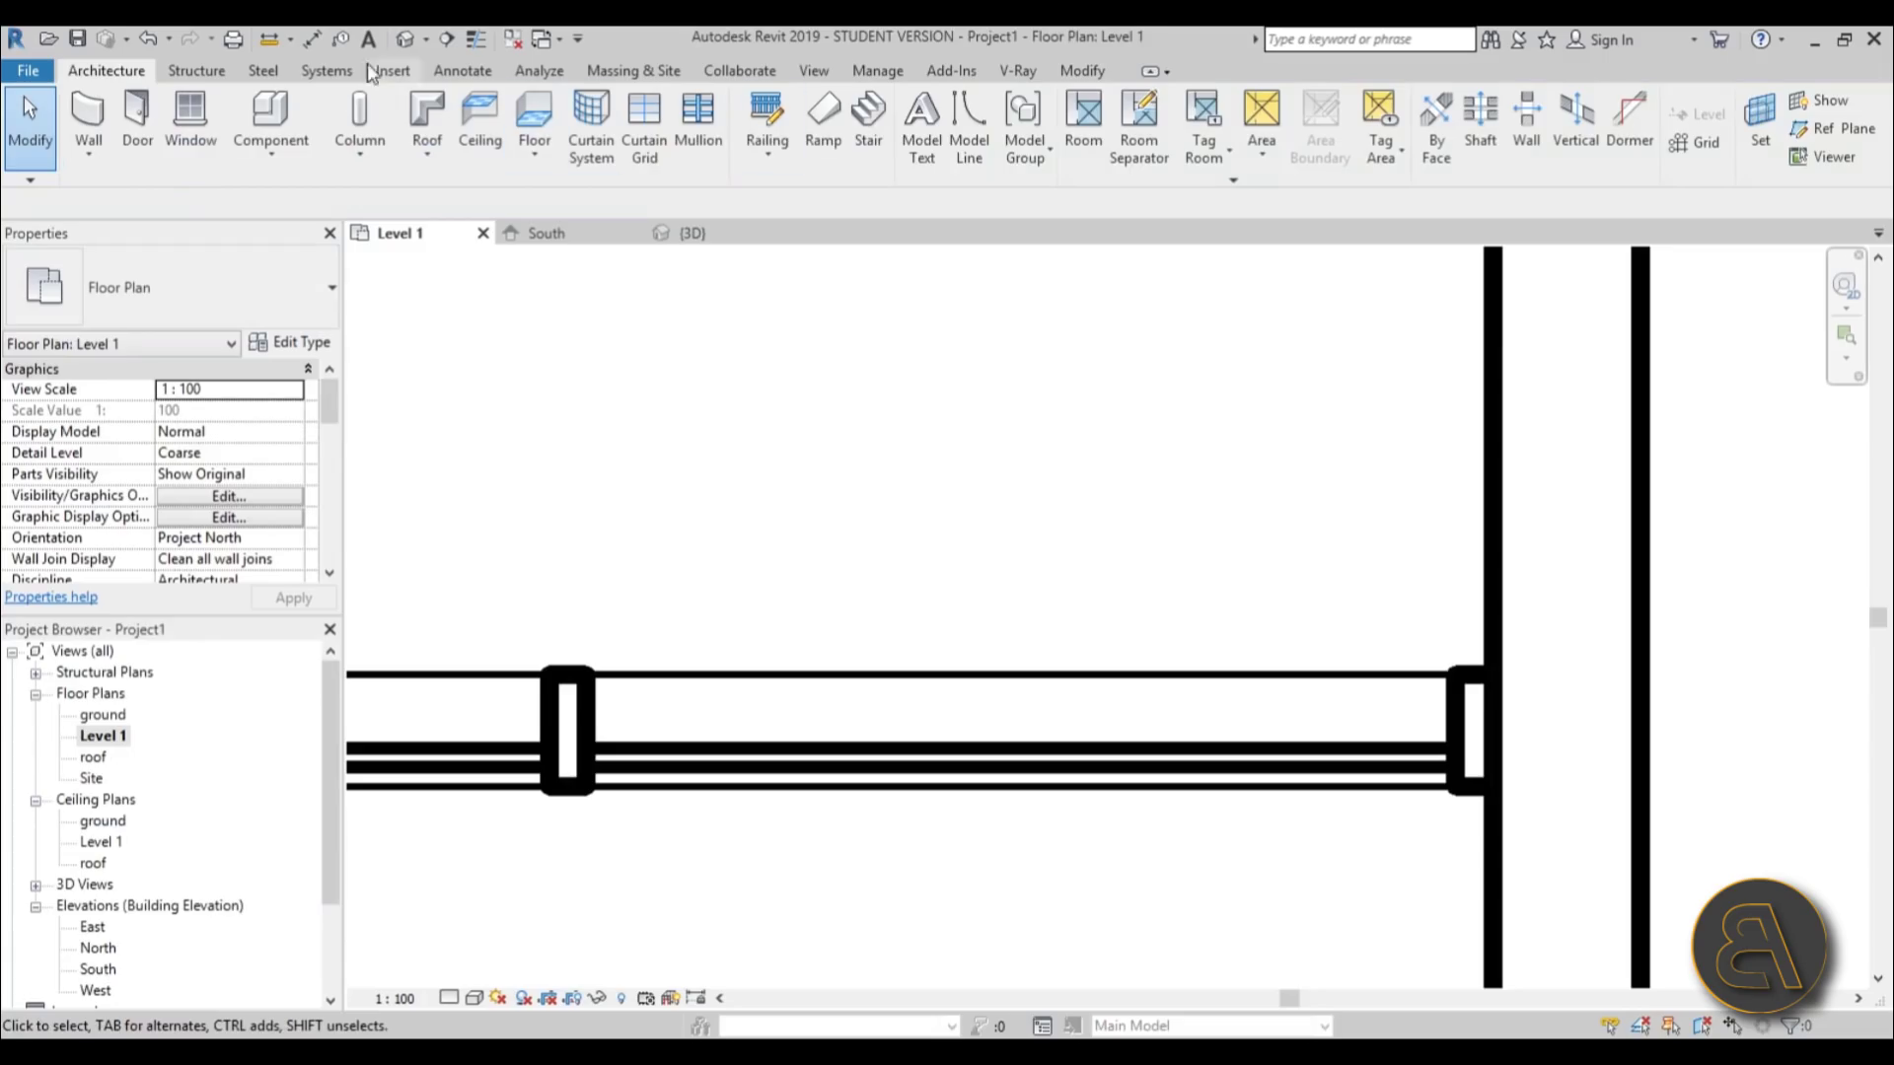
# - Load the M_Door-Curtain-Wall-Single-Glass family from the US Metric Doors folder
pyautogui.click(391, 71)
pyautogui.click(828, 134)
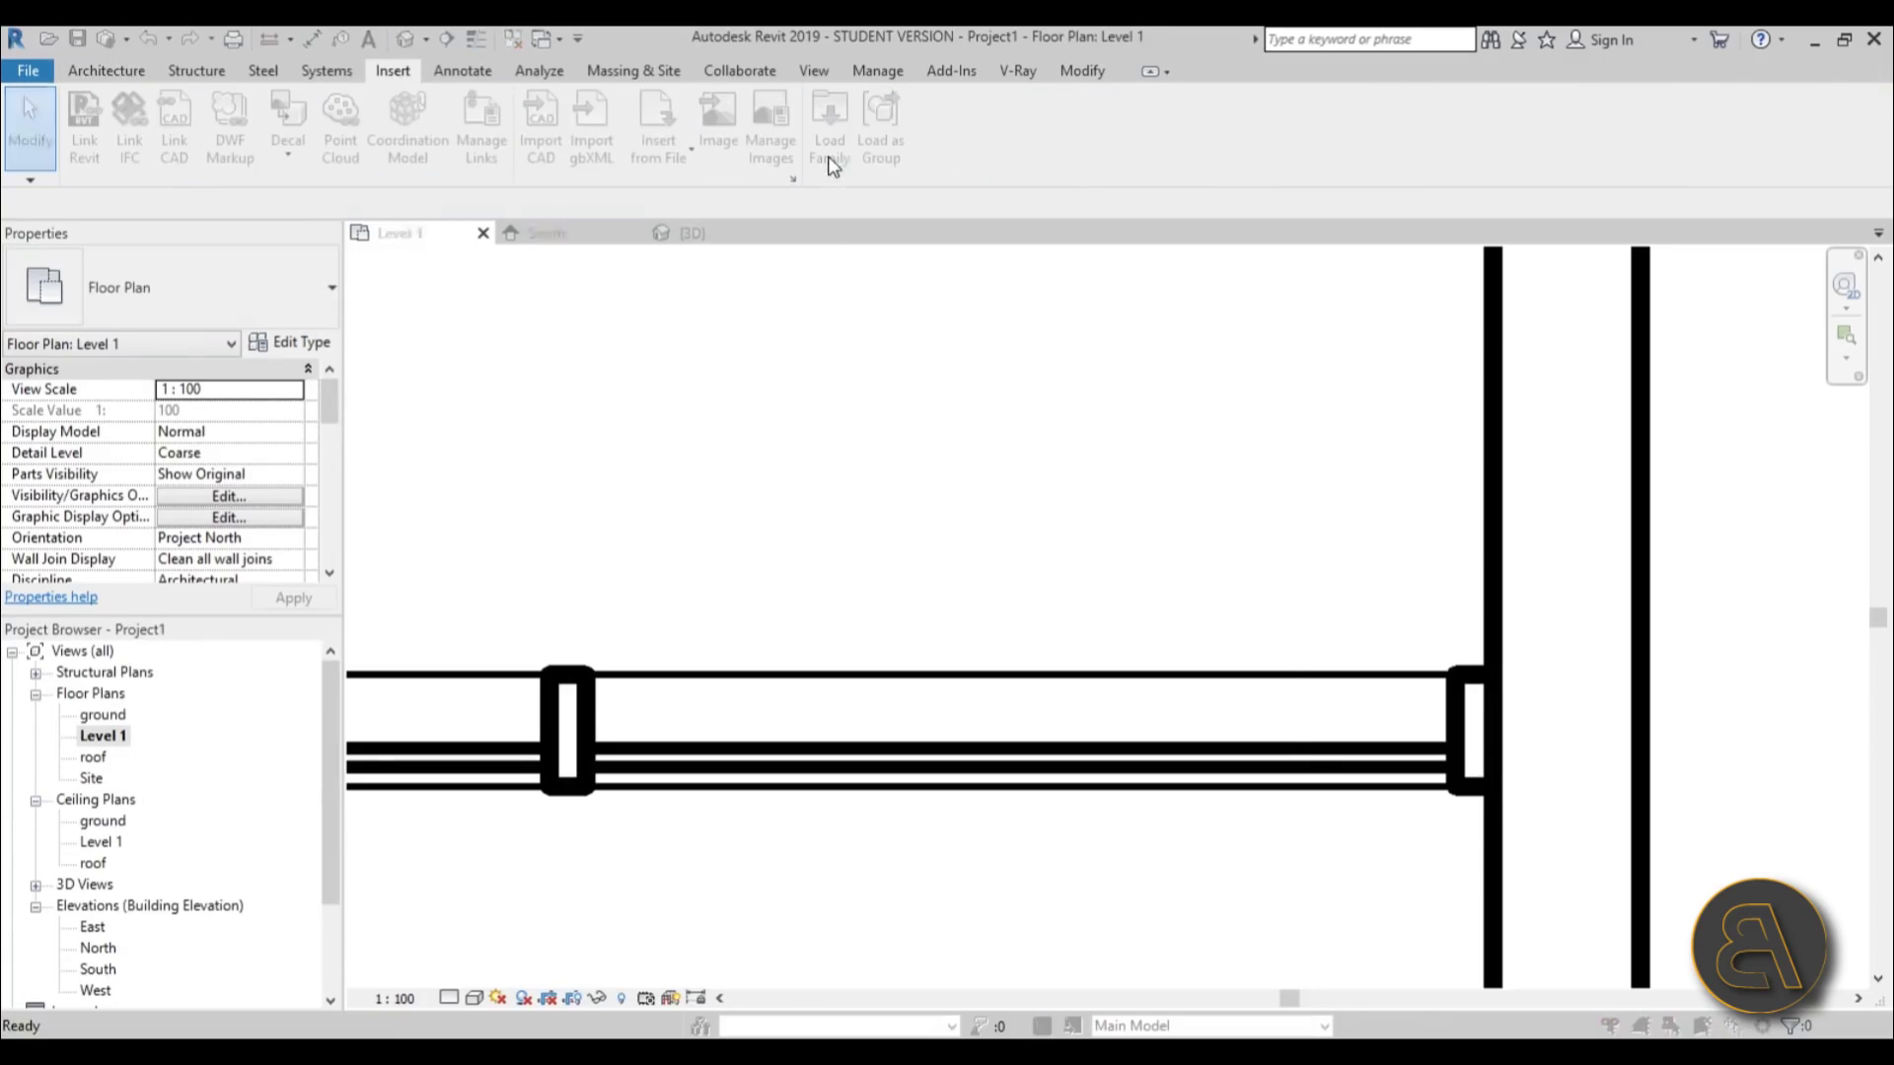
pyautogui.click(1142, 266)
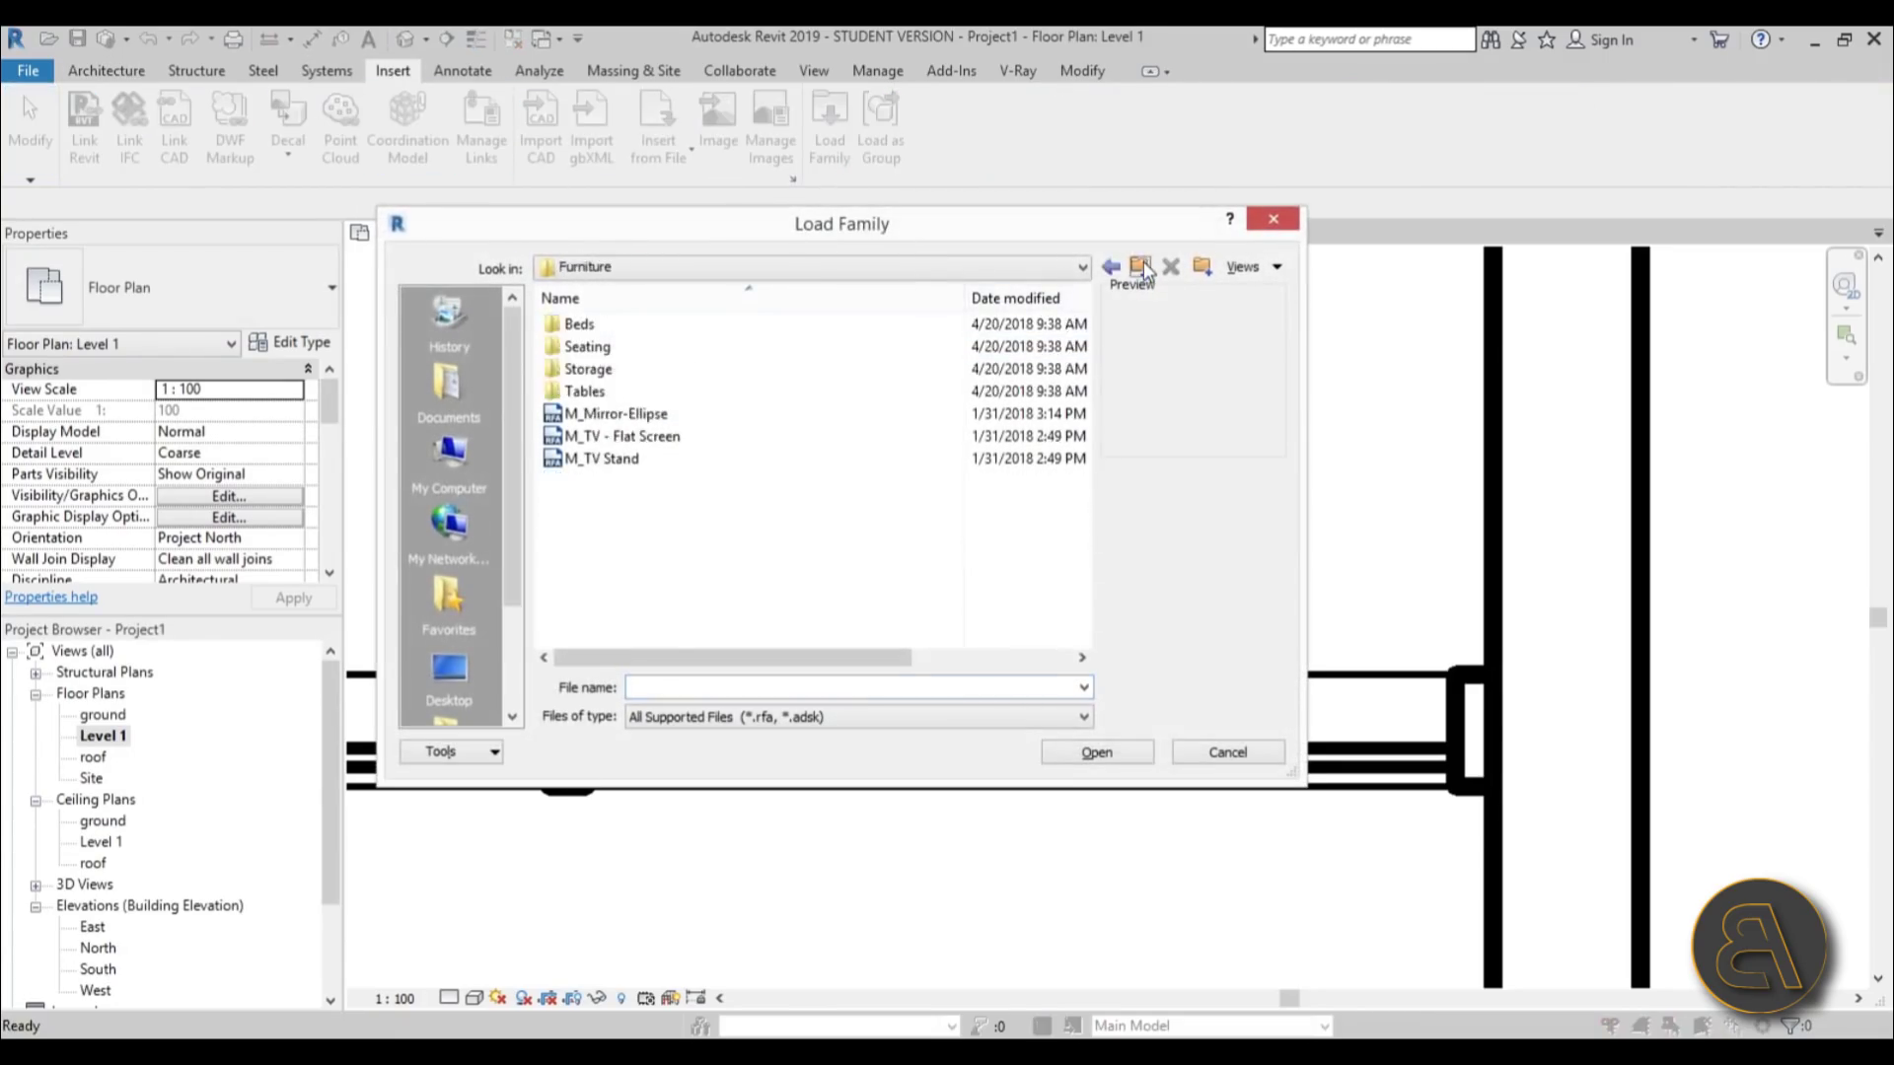
pyautogui.click(1143, 269)
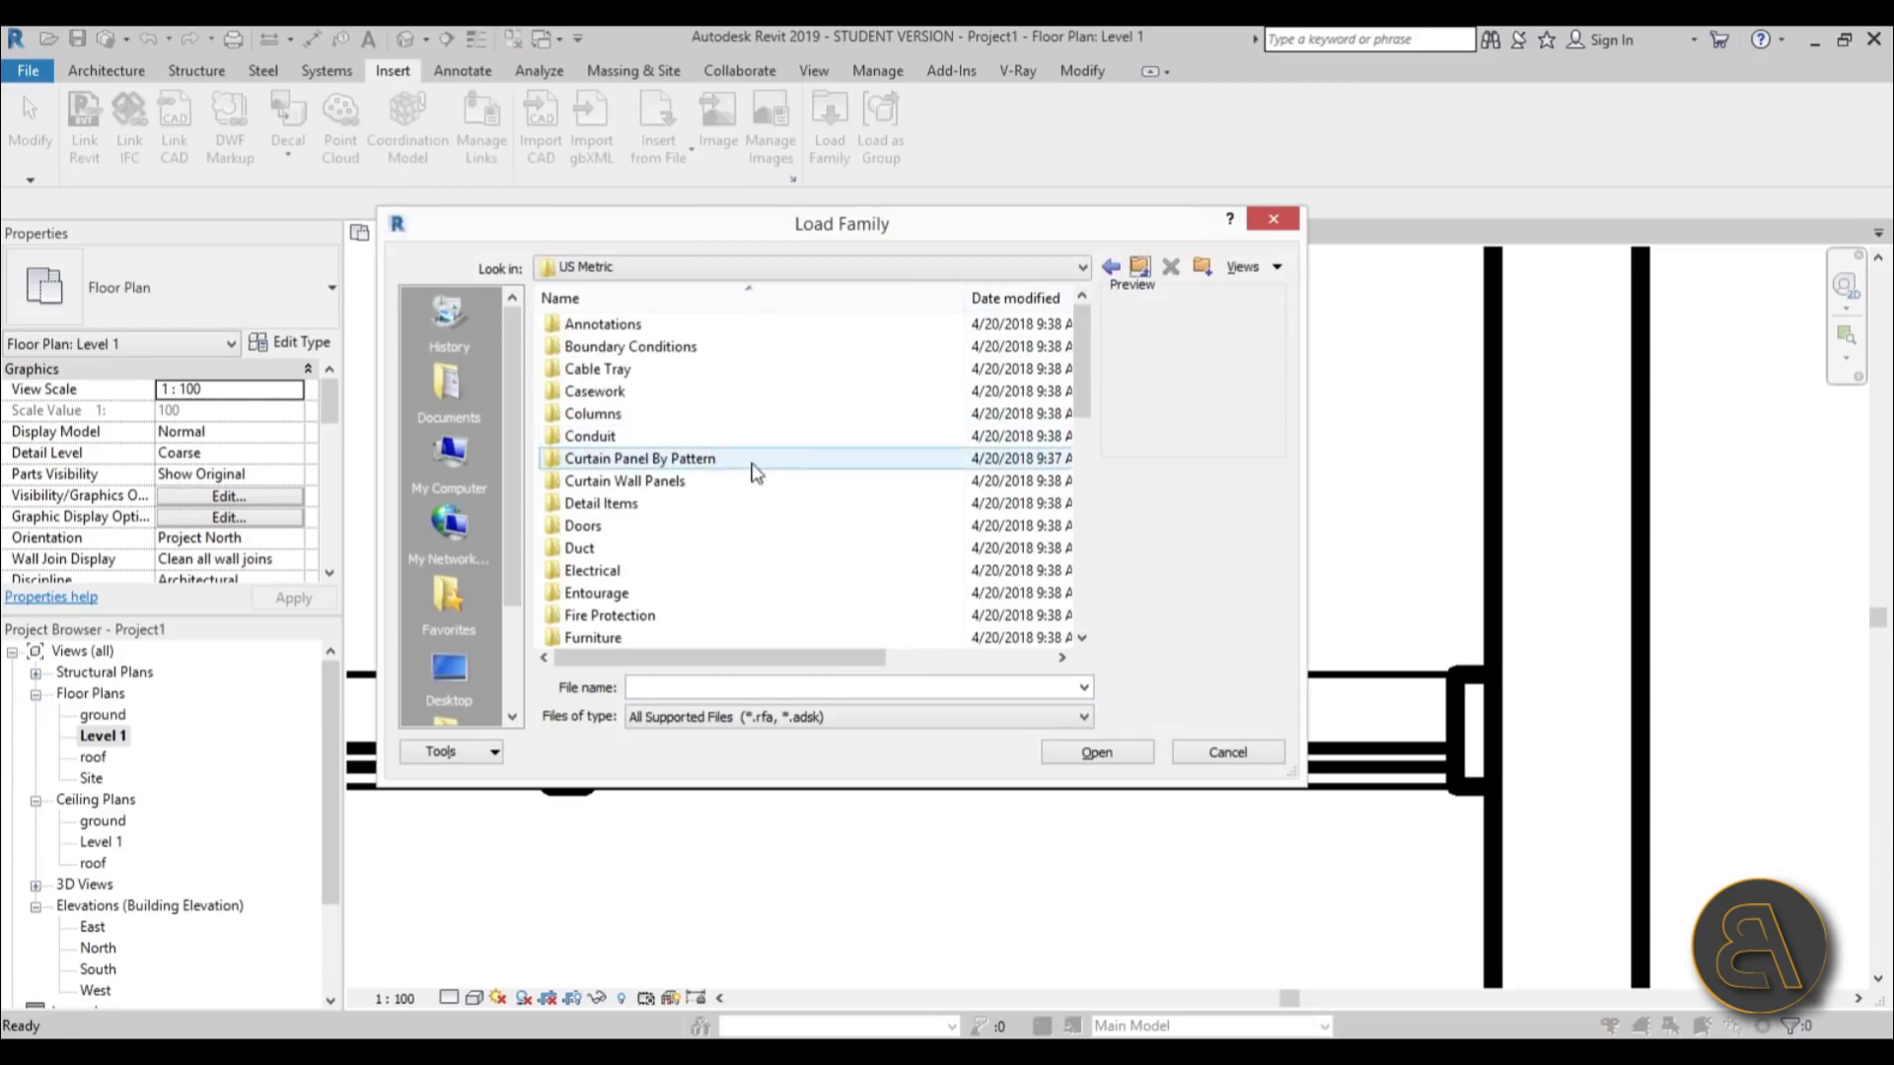
pyautogui.doubleClick(651, 529)
pyautogui.click(653, 480)
pyautogui.click(653, 458)
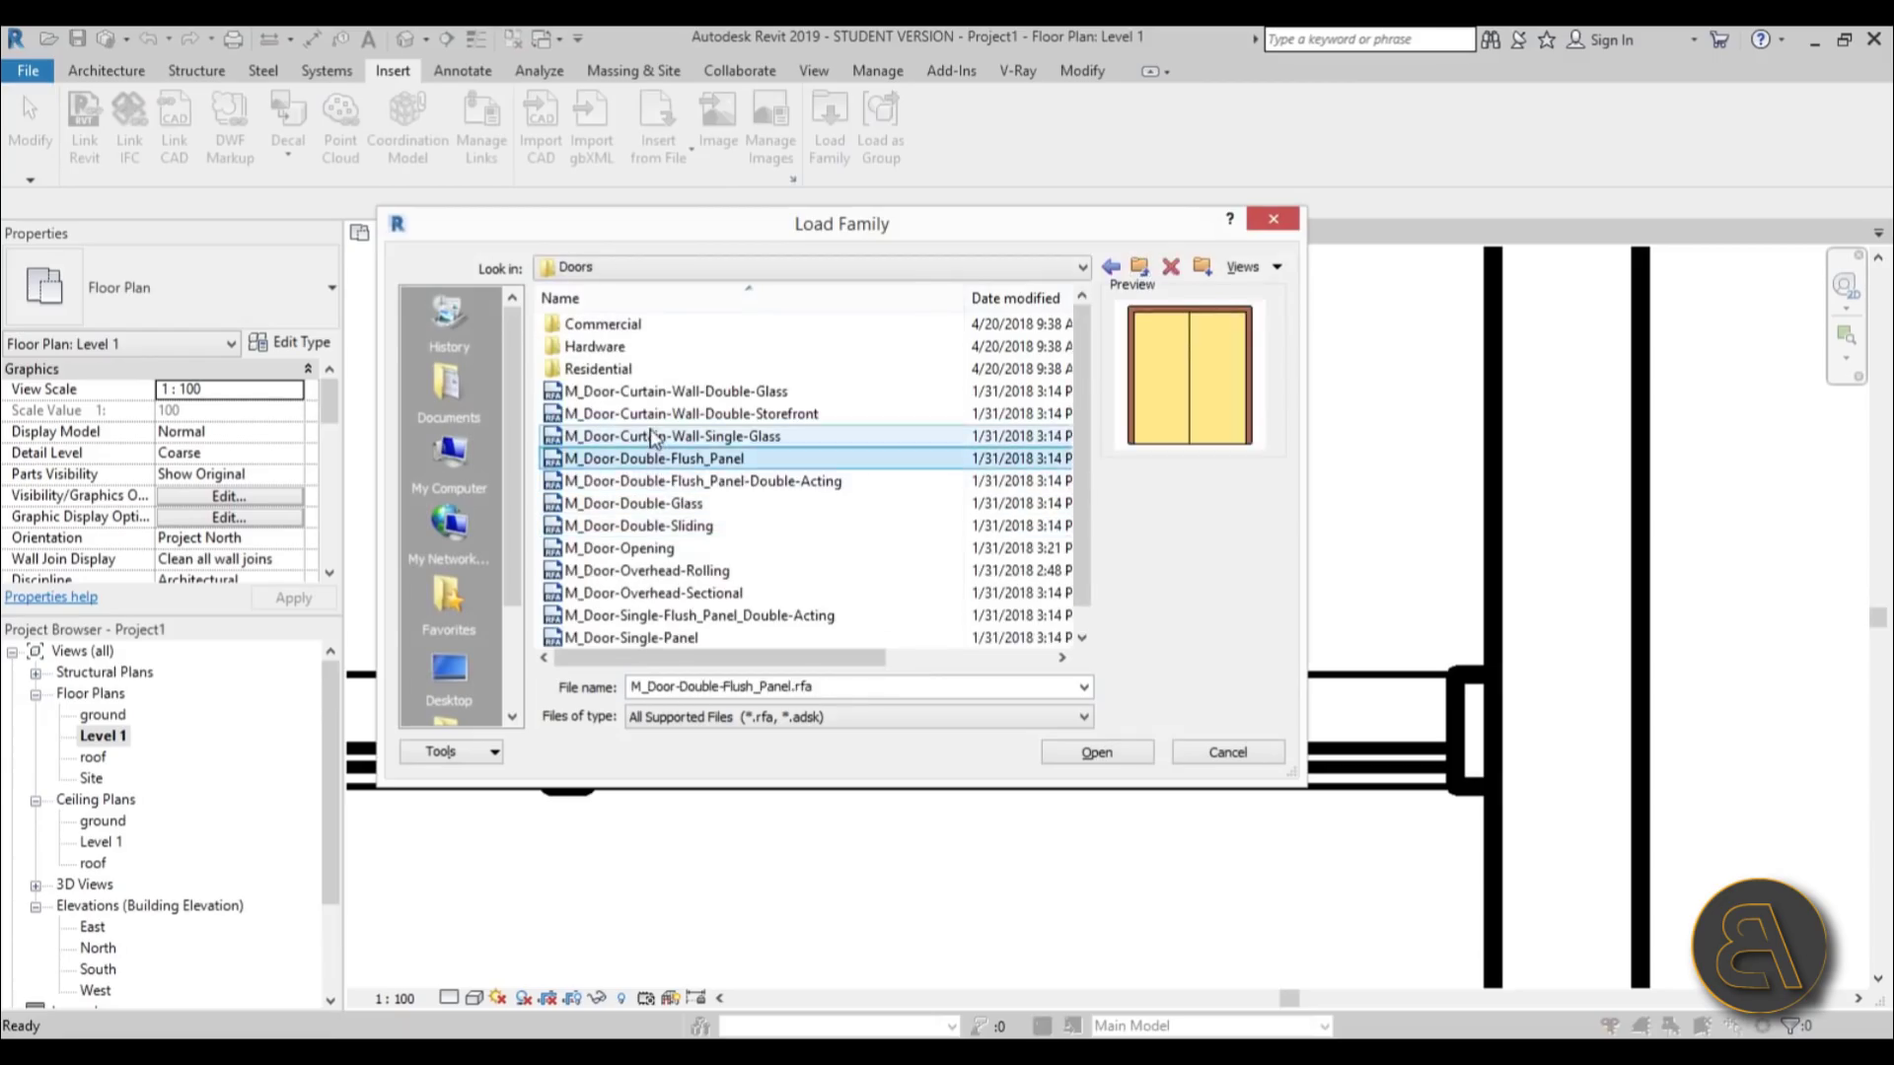
pyautogui.click(649, 436)
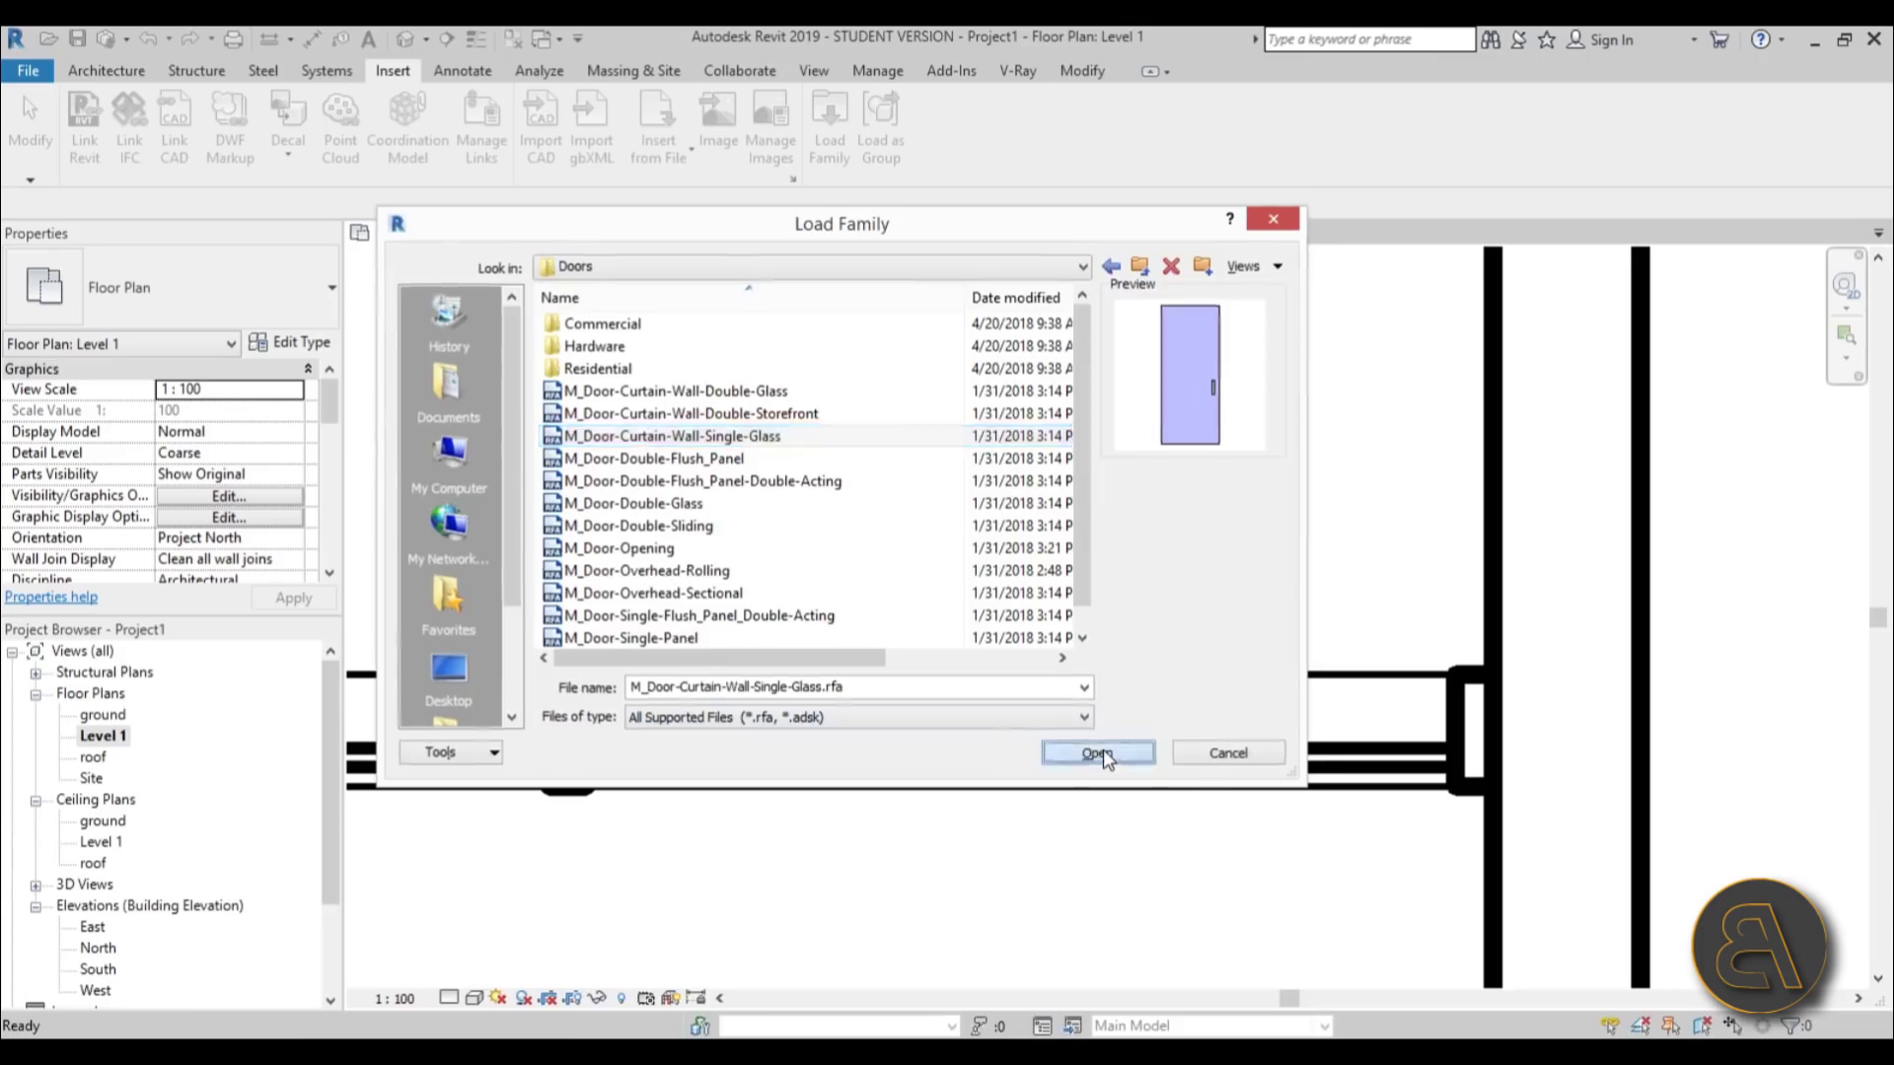
pyautogui.click(1097, 752)
# - Change the glazed storefront panel to the M_Door-Curtain-Wall-Single-Glass door type
pyautogui.click(1102, 768)
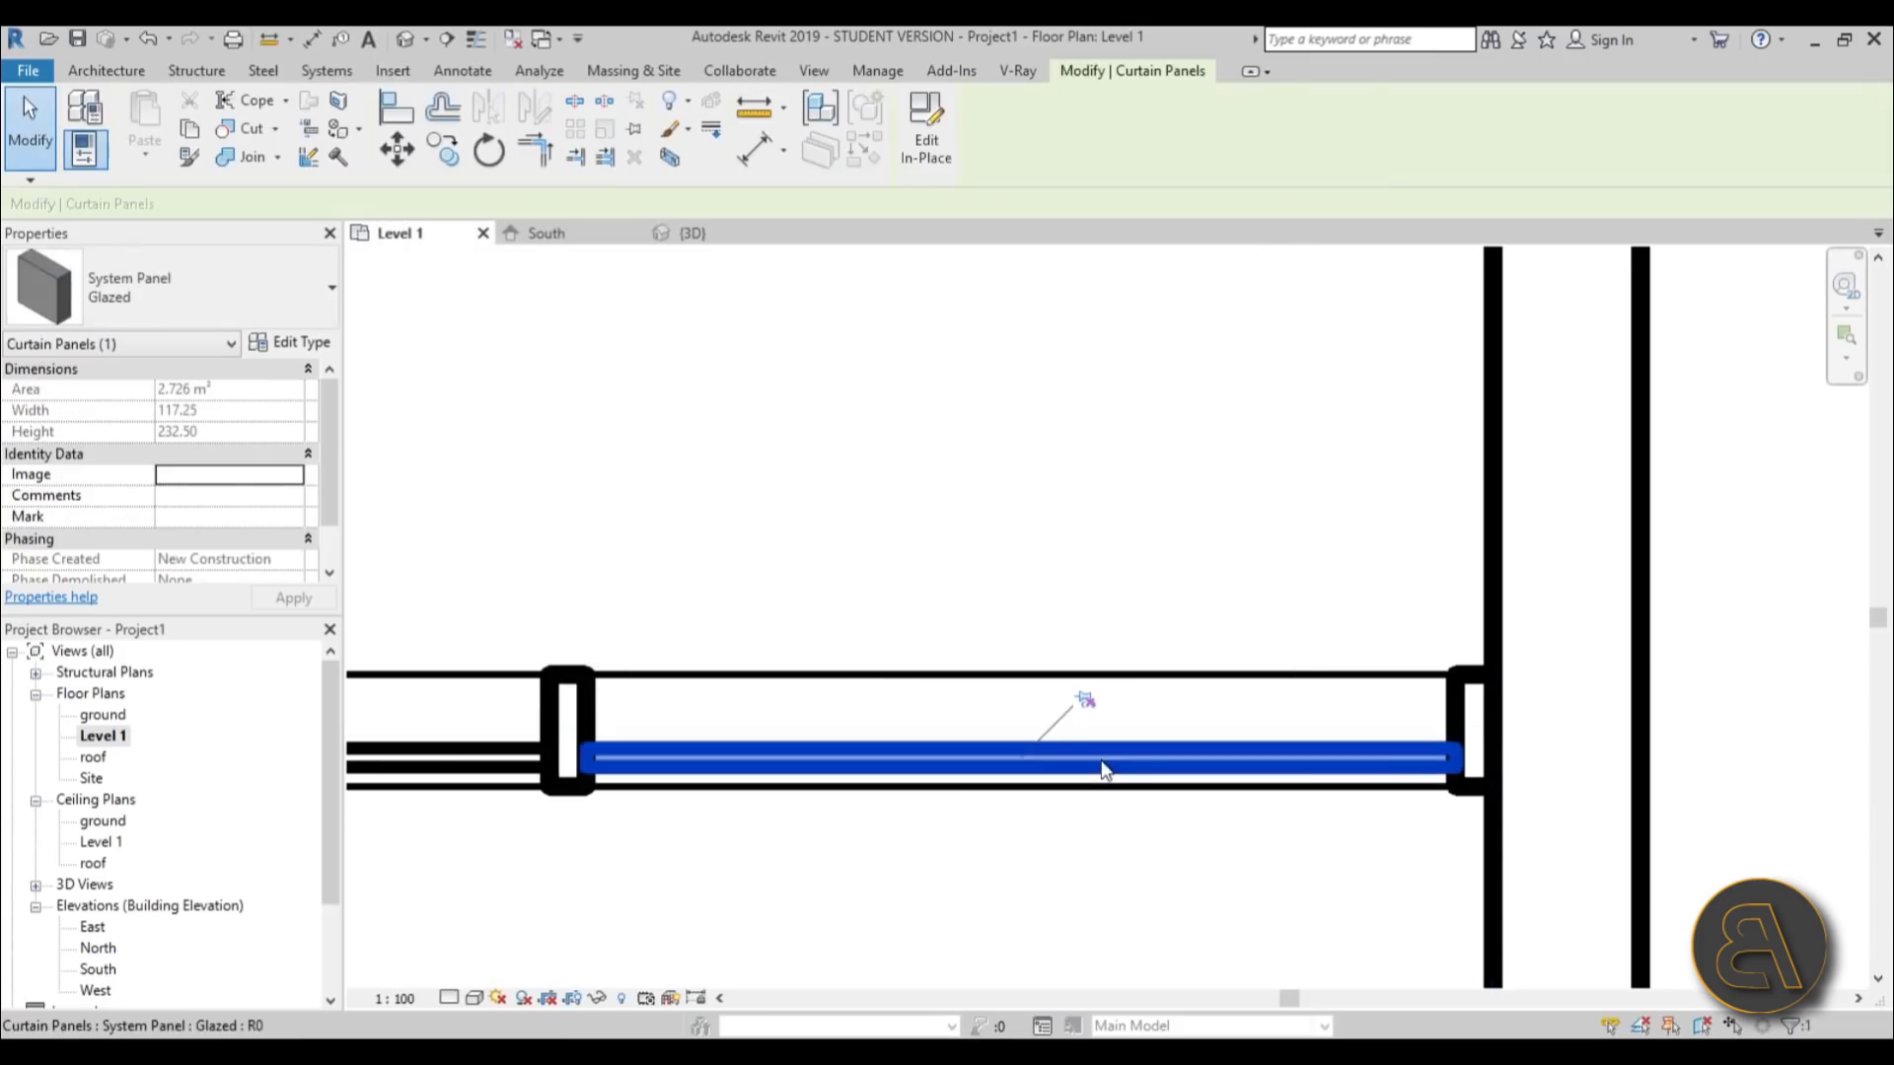
pyautogui.click(233, 298)
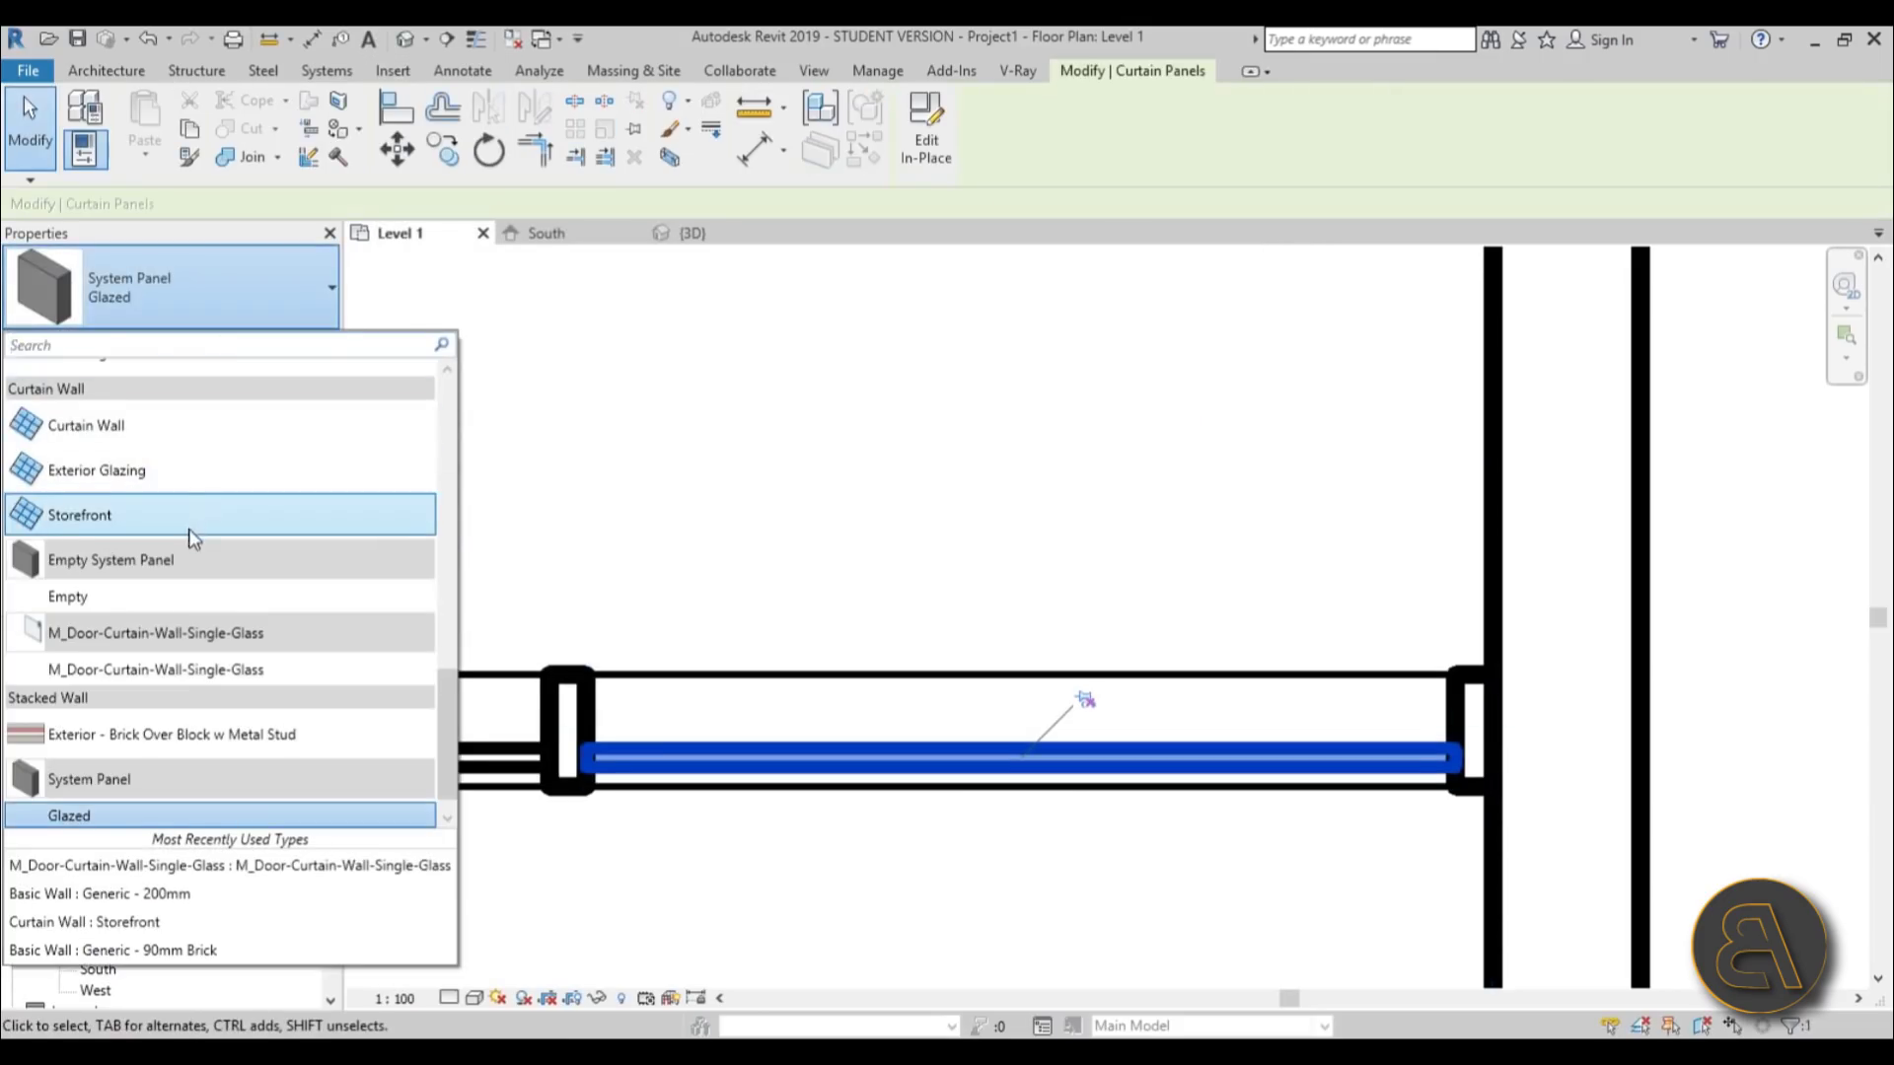
pyautogui.scroll(-1, 188, 552)
pyautogui.click(152, 639)
pyautogui.scroll(-5, 1044, 444)
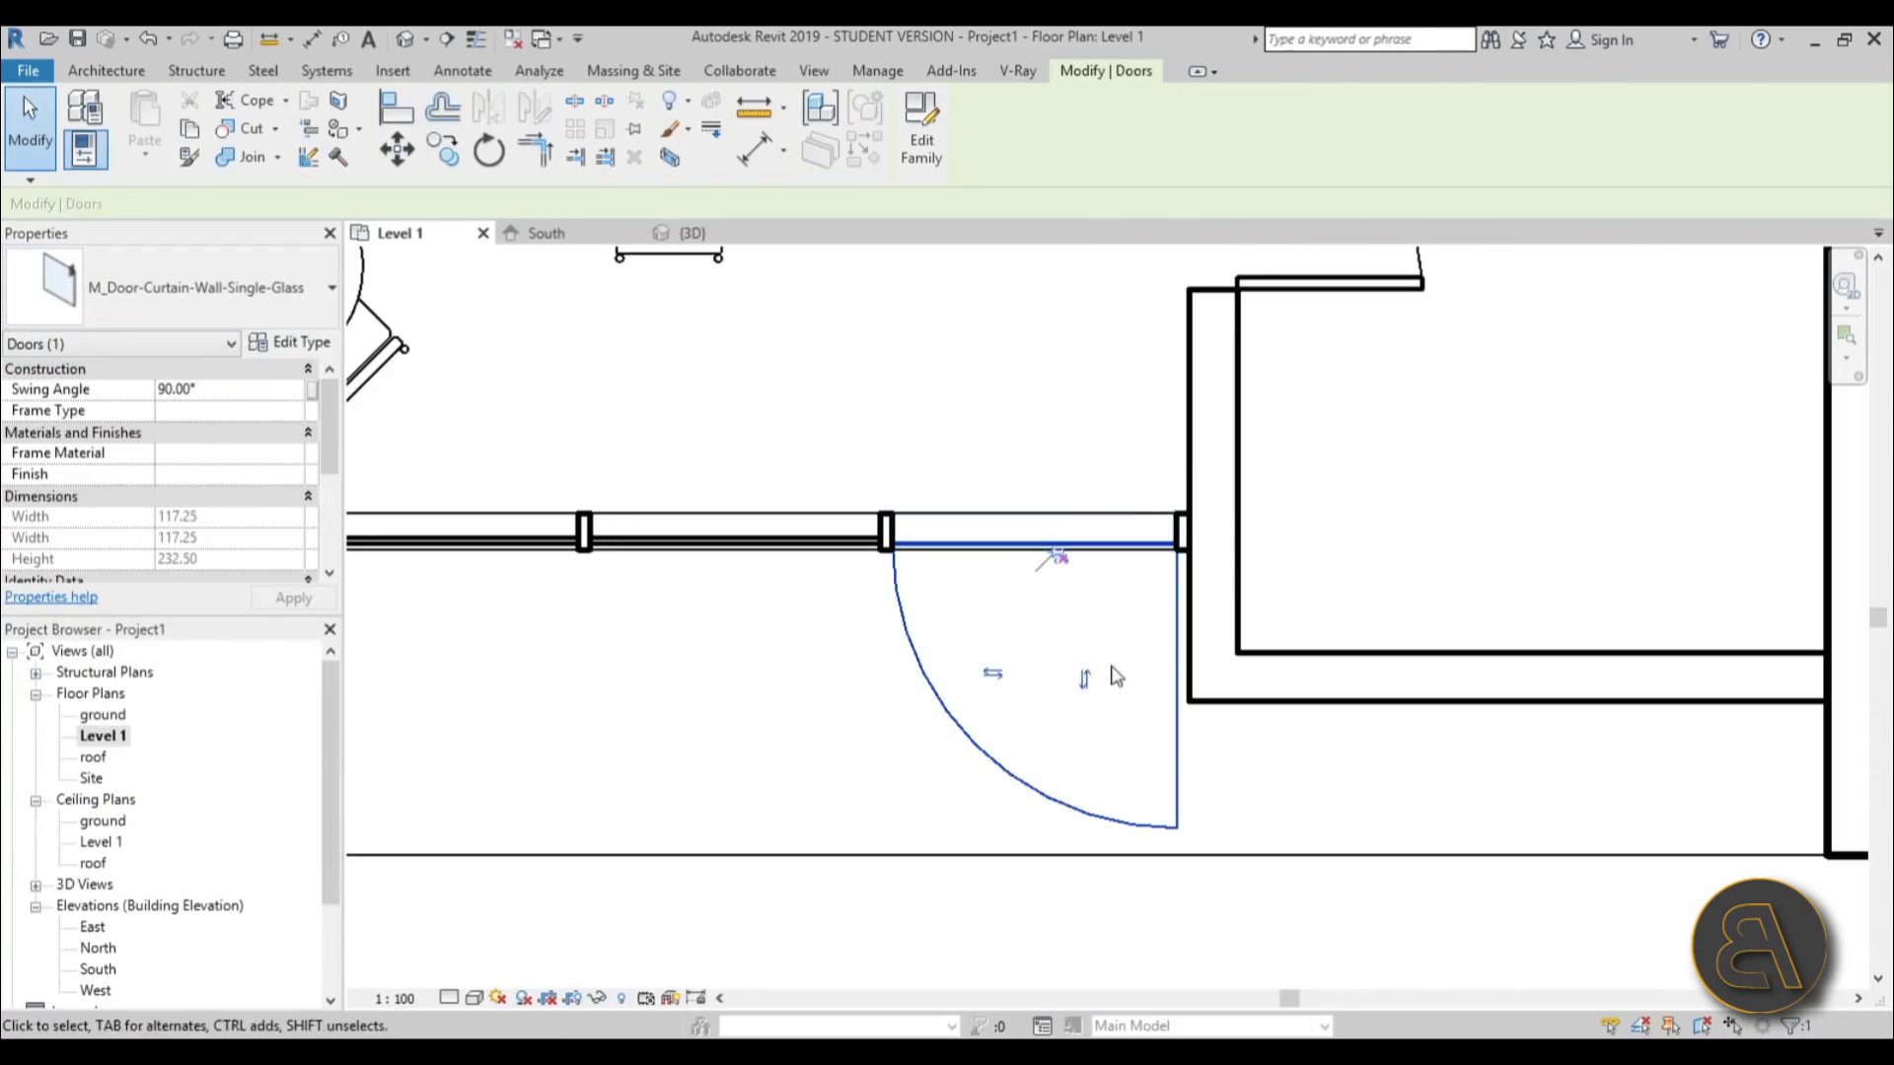
# - Make the curtain grid line beside the door independent and set its spacing to 90
pyautogui.scroll(-4, 1184, 654)
pyautogui.moveTo(1297, 590); pyautogui.dragTo(1225, 774, button='middle')
pyautogui.scroll(3, 1023, 351)
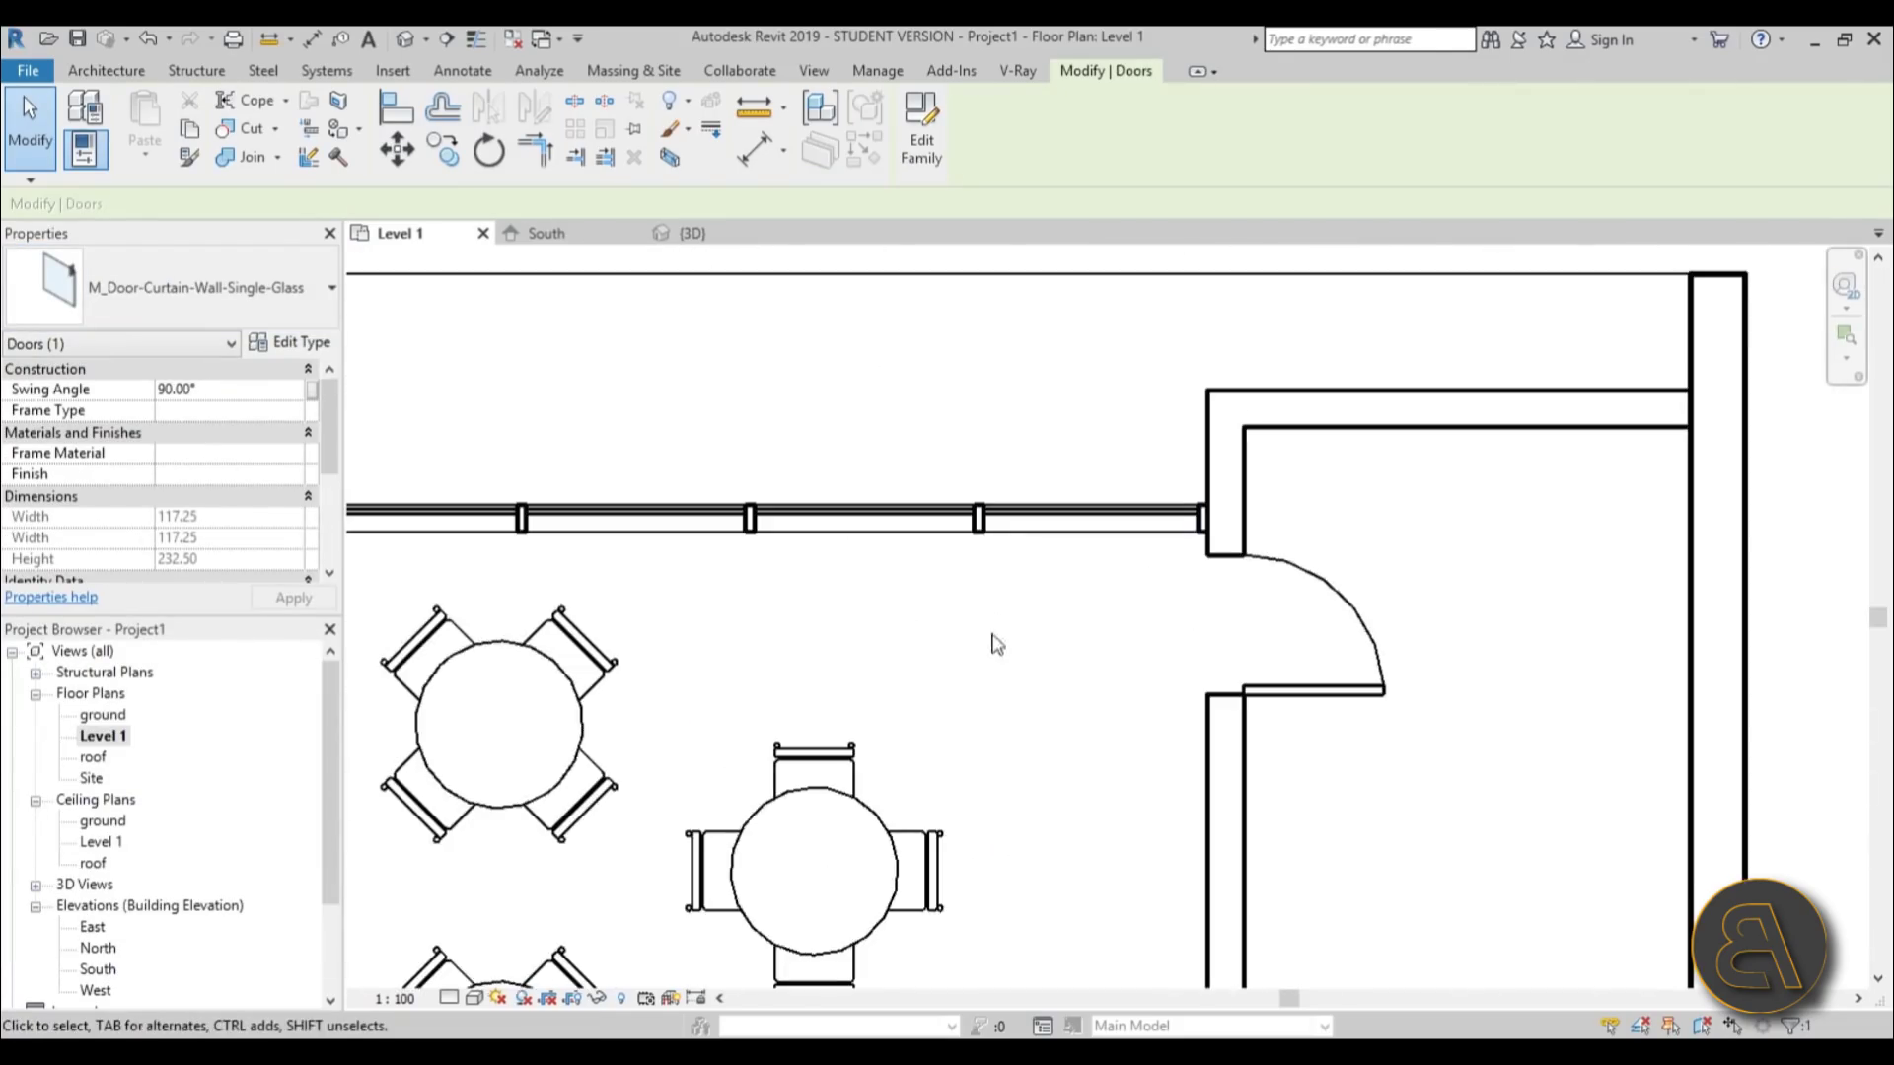
pyautogui.scroll(-1, 996, 639)
pyautogui.moveTo(1019, 566); pyautogui.dragTo(998, 168, button='middle')
pyautogui.scroll(-2, 964, 892)
pyautogui.scroll(3, 962, 892)
pyautogui.click(995, 552)
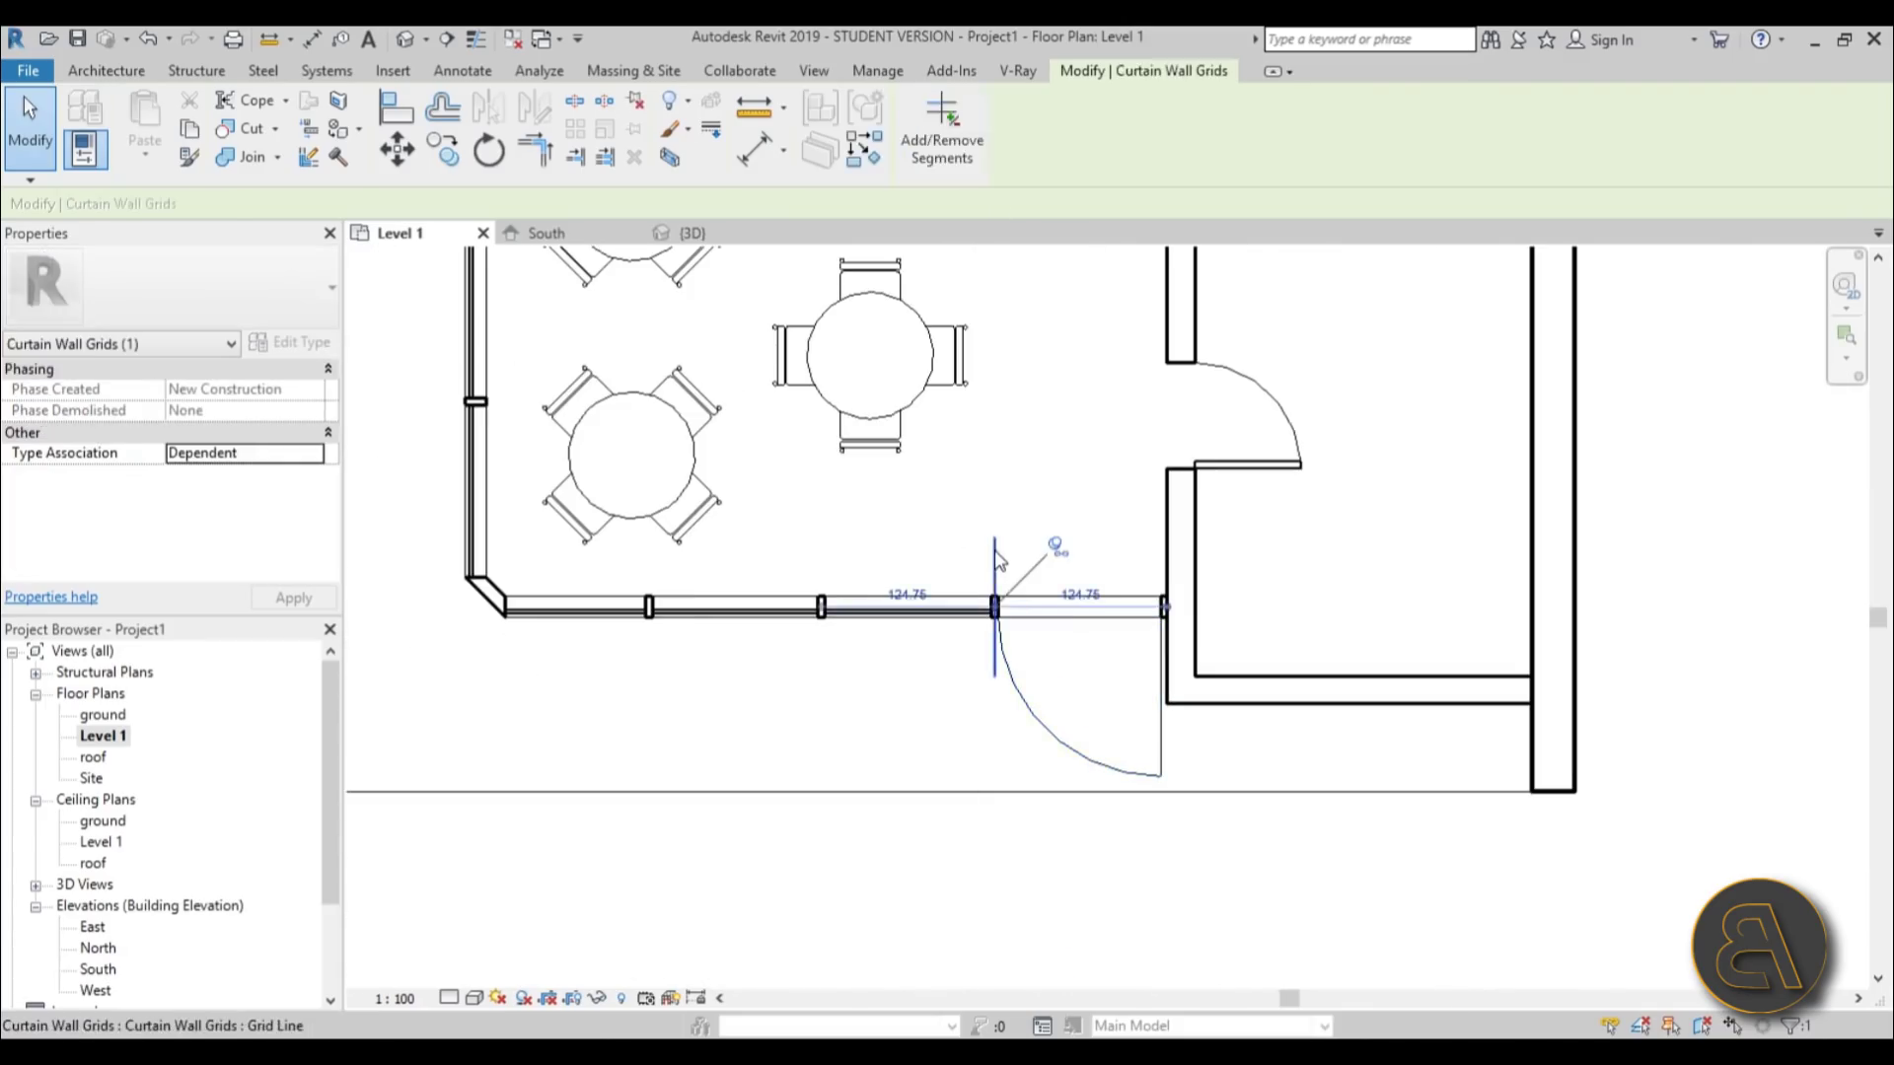
pyautogui.scroll(3, 981, 528)
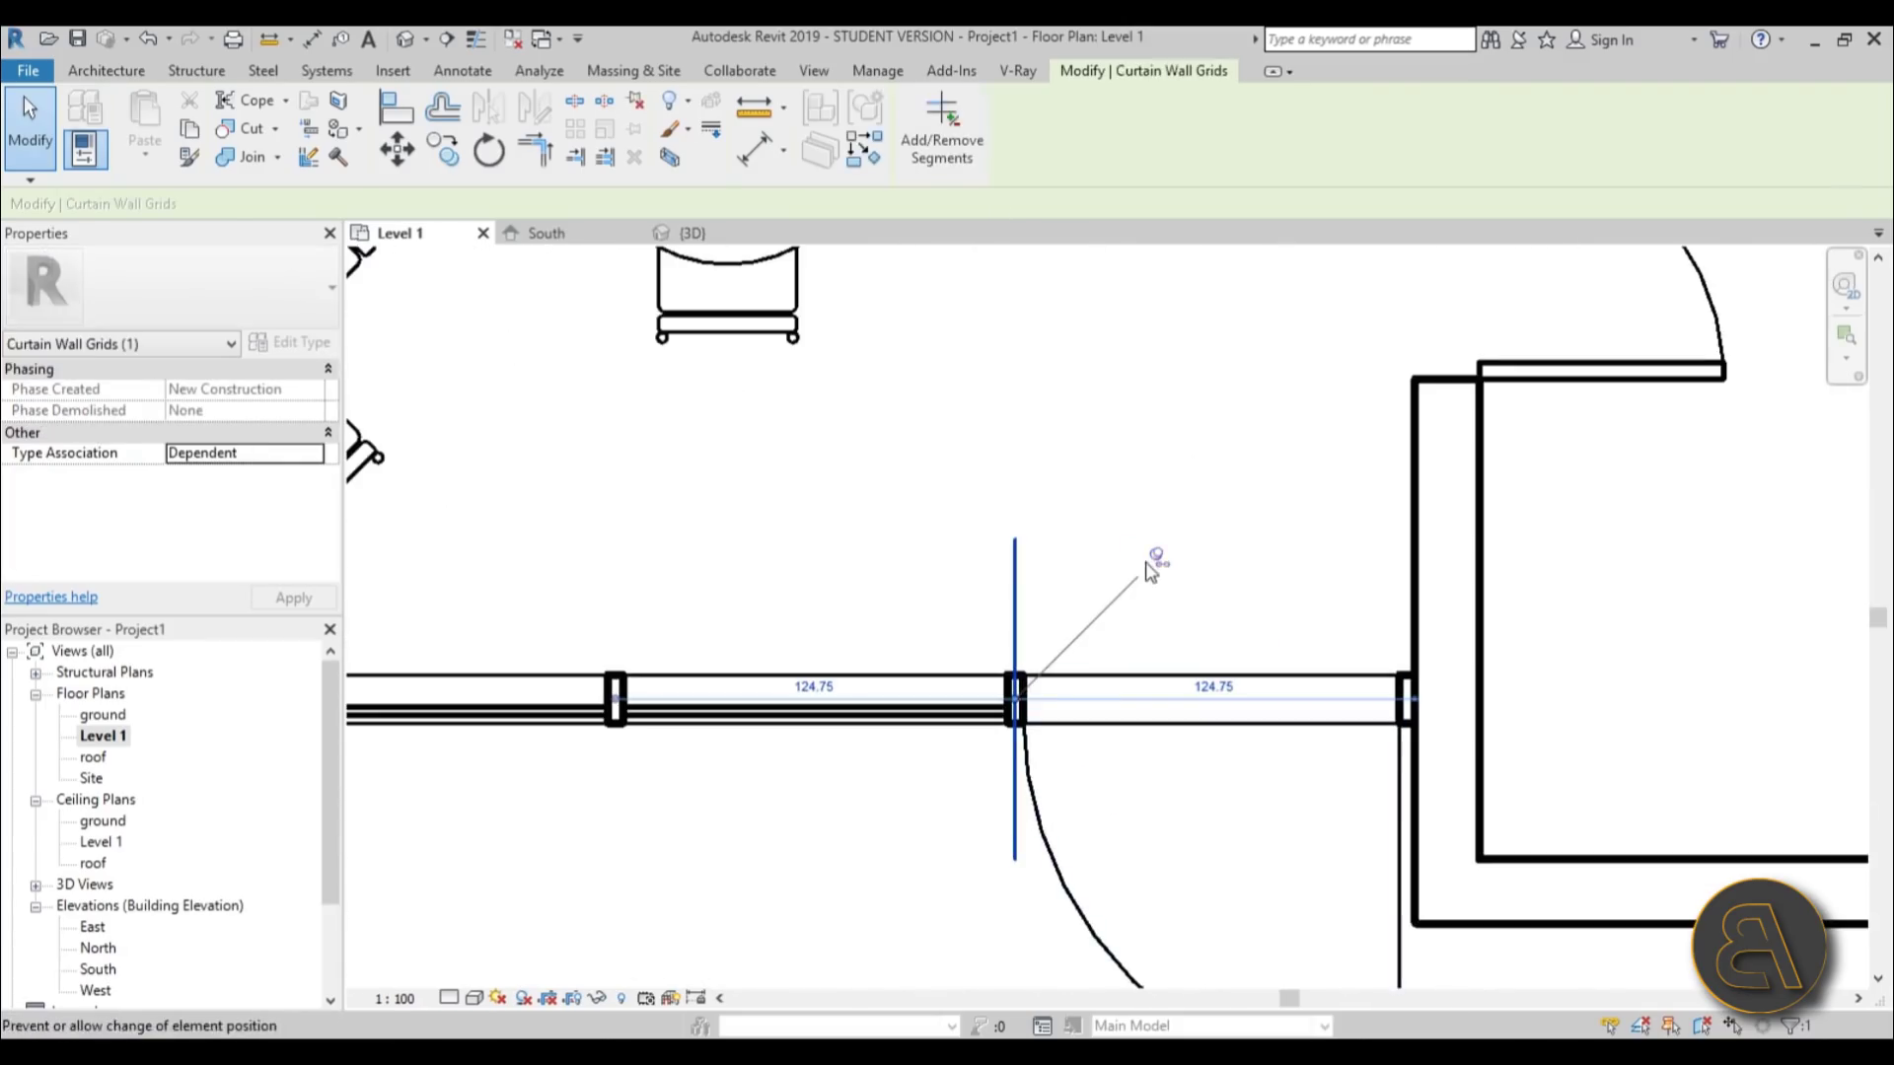
pyautogui.click(1081, 641)
pyautogui.click(1212, 684)
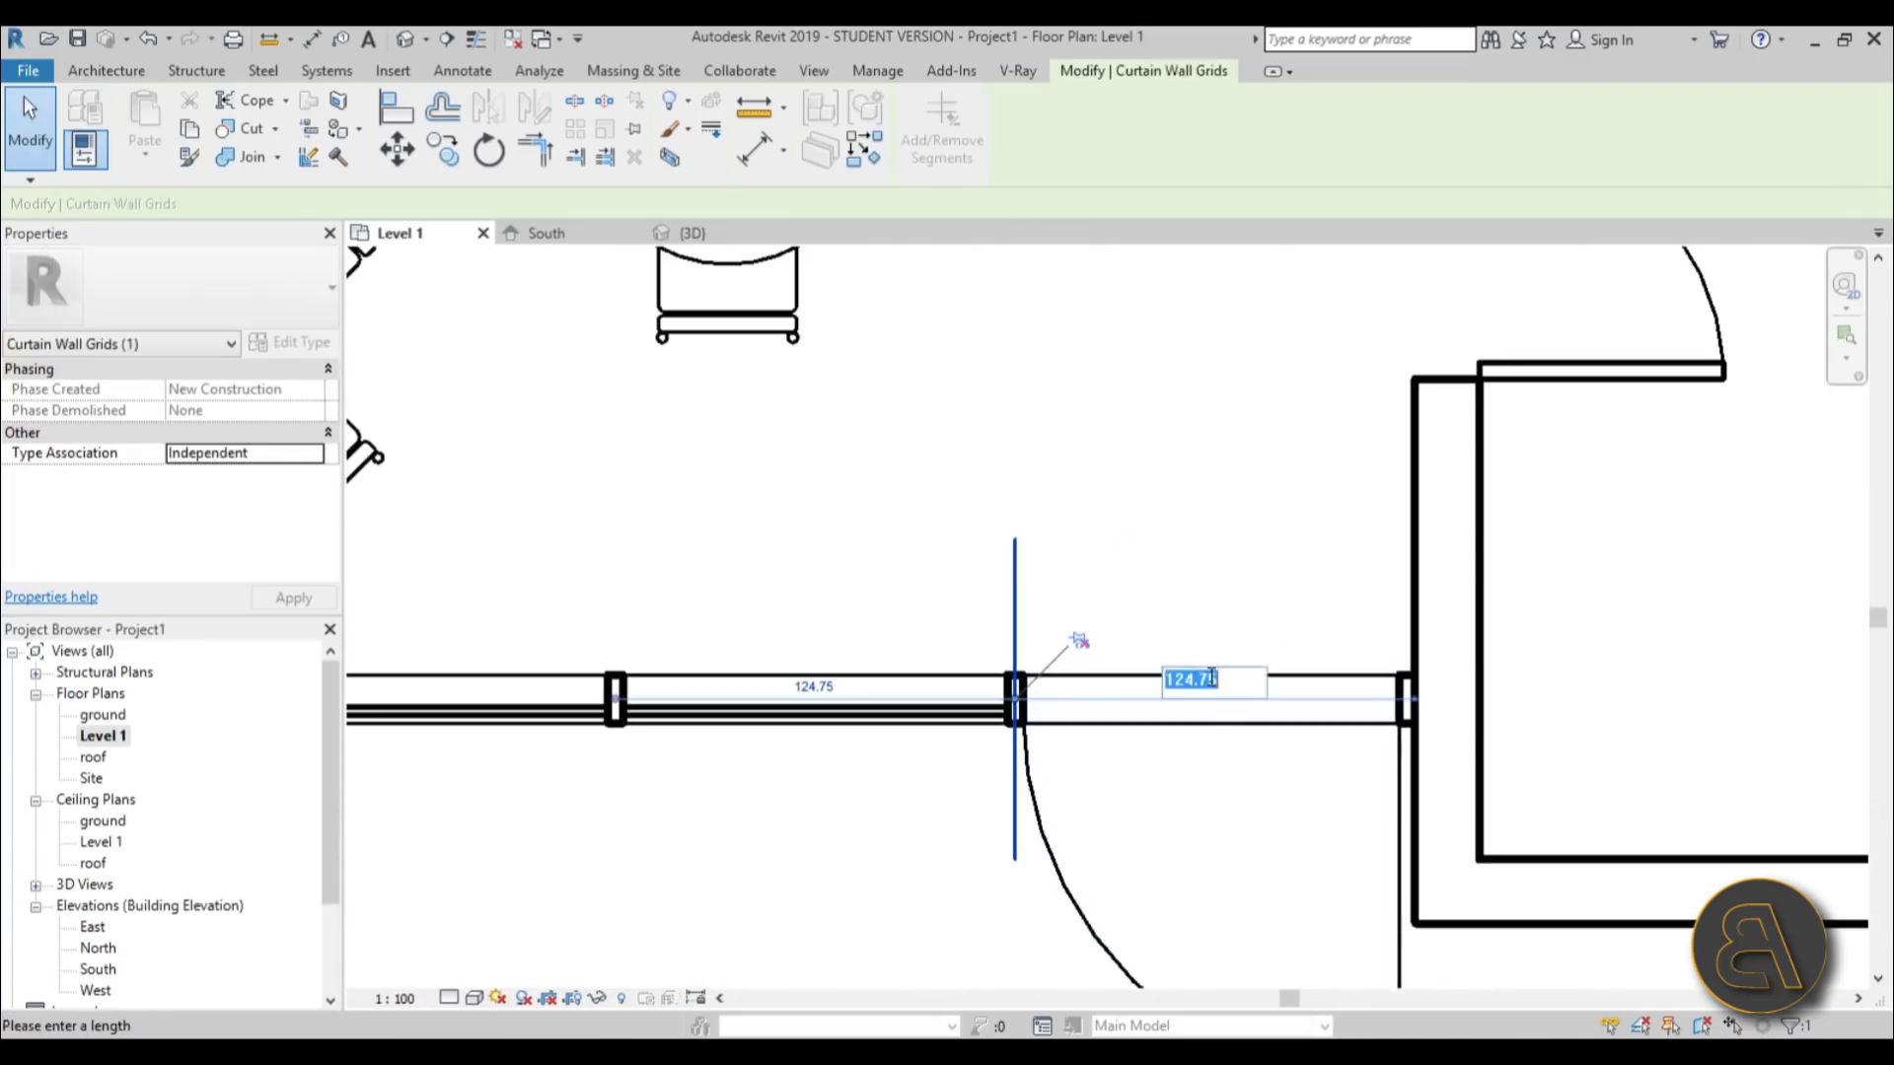
pyautogui.write('90')
pyautogui.press('Return')
pyautogui.click(1205, 562)
# - Set the upper curtain wall's grid line spacing to 90 as well
pyautogui.scroll(-4, 1141, 491)
pyautogui.scroll(5, 1001, 400)
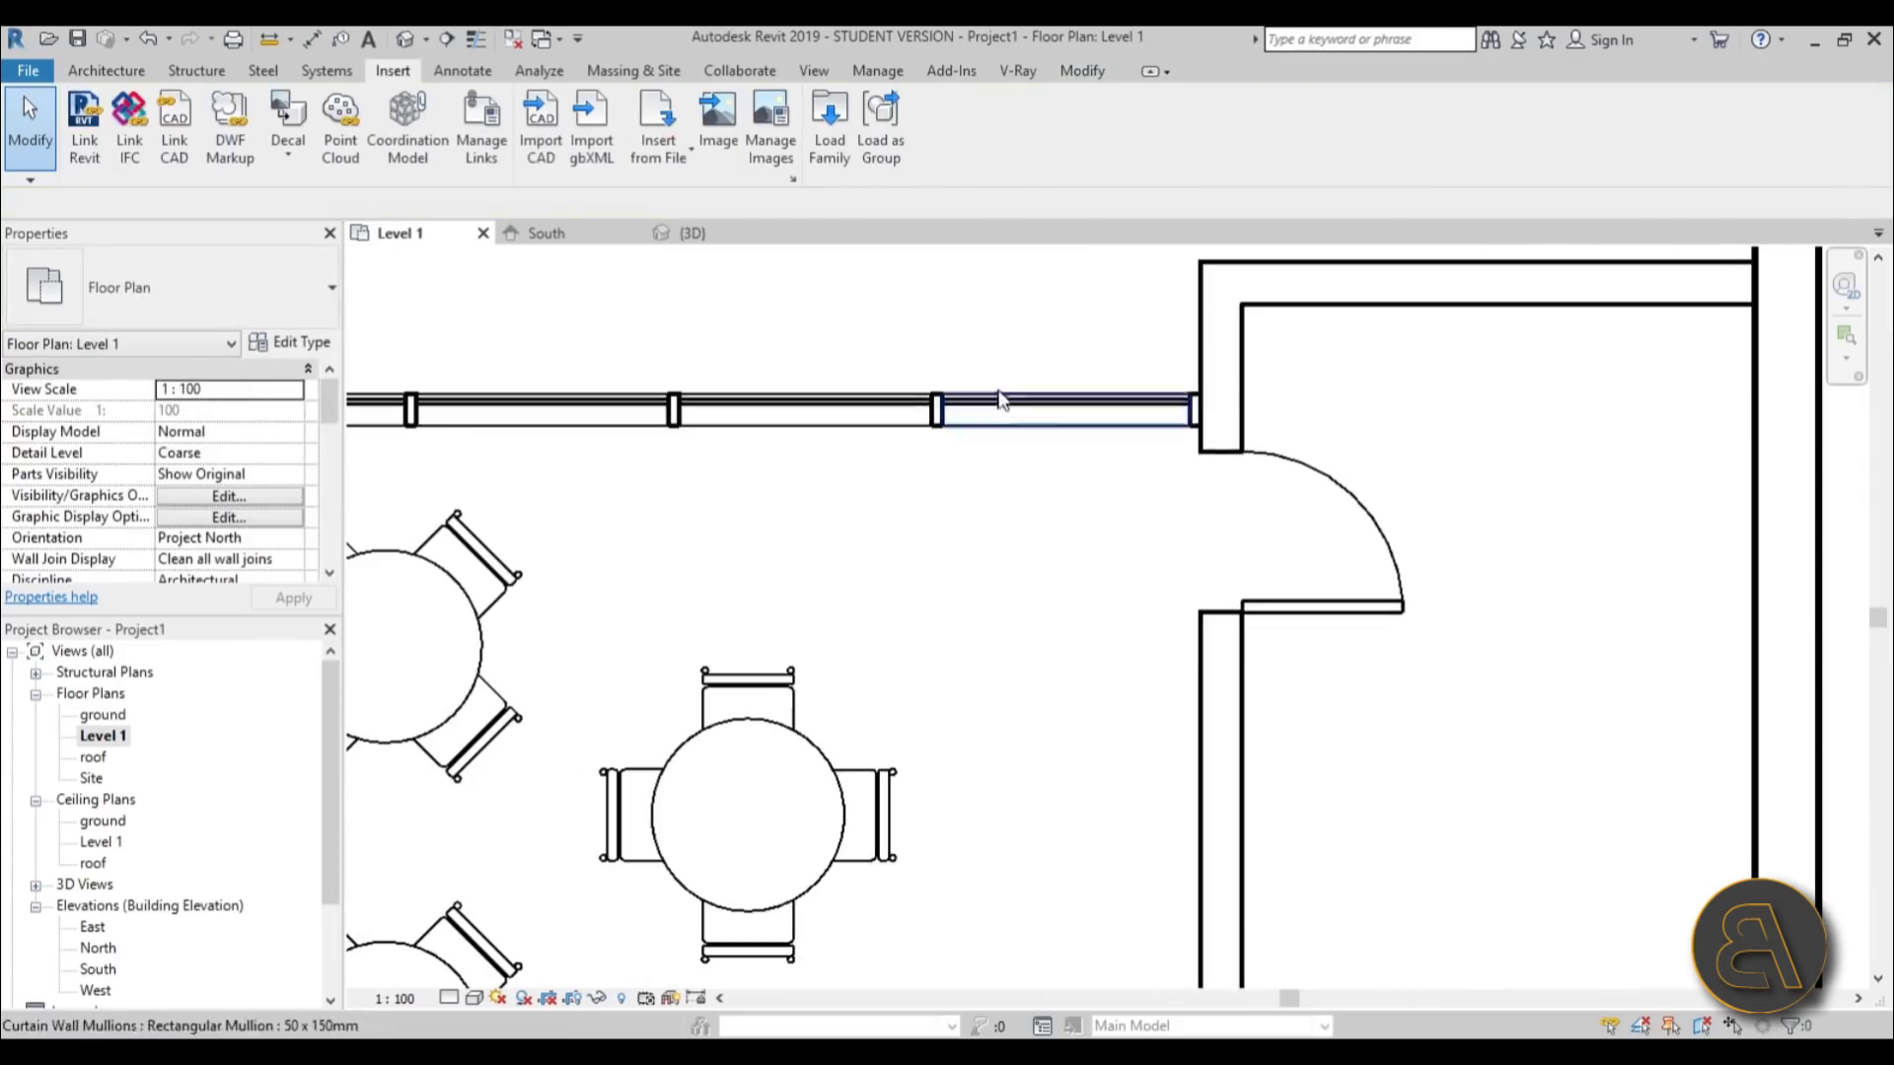
pyautogui.click(939, 456)
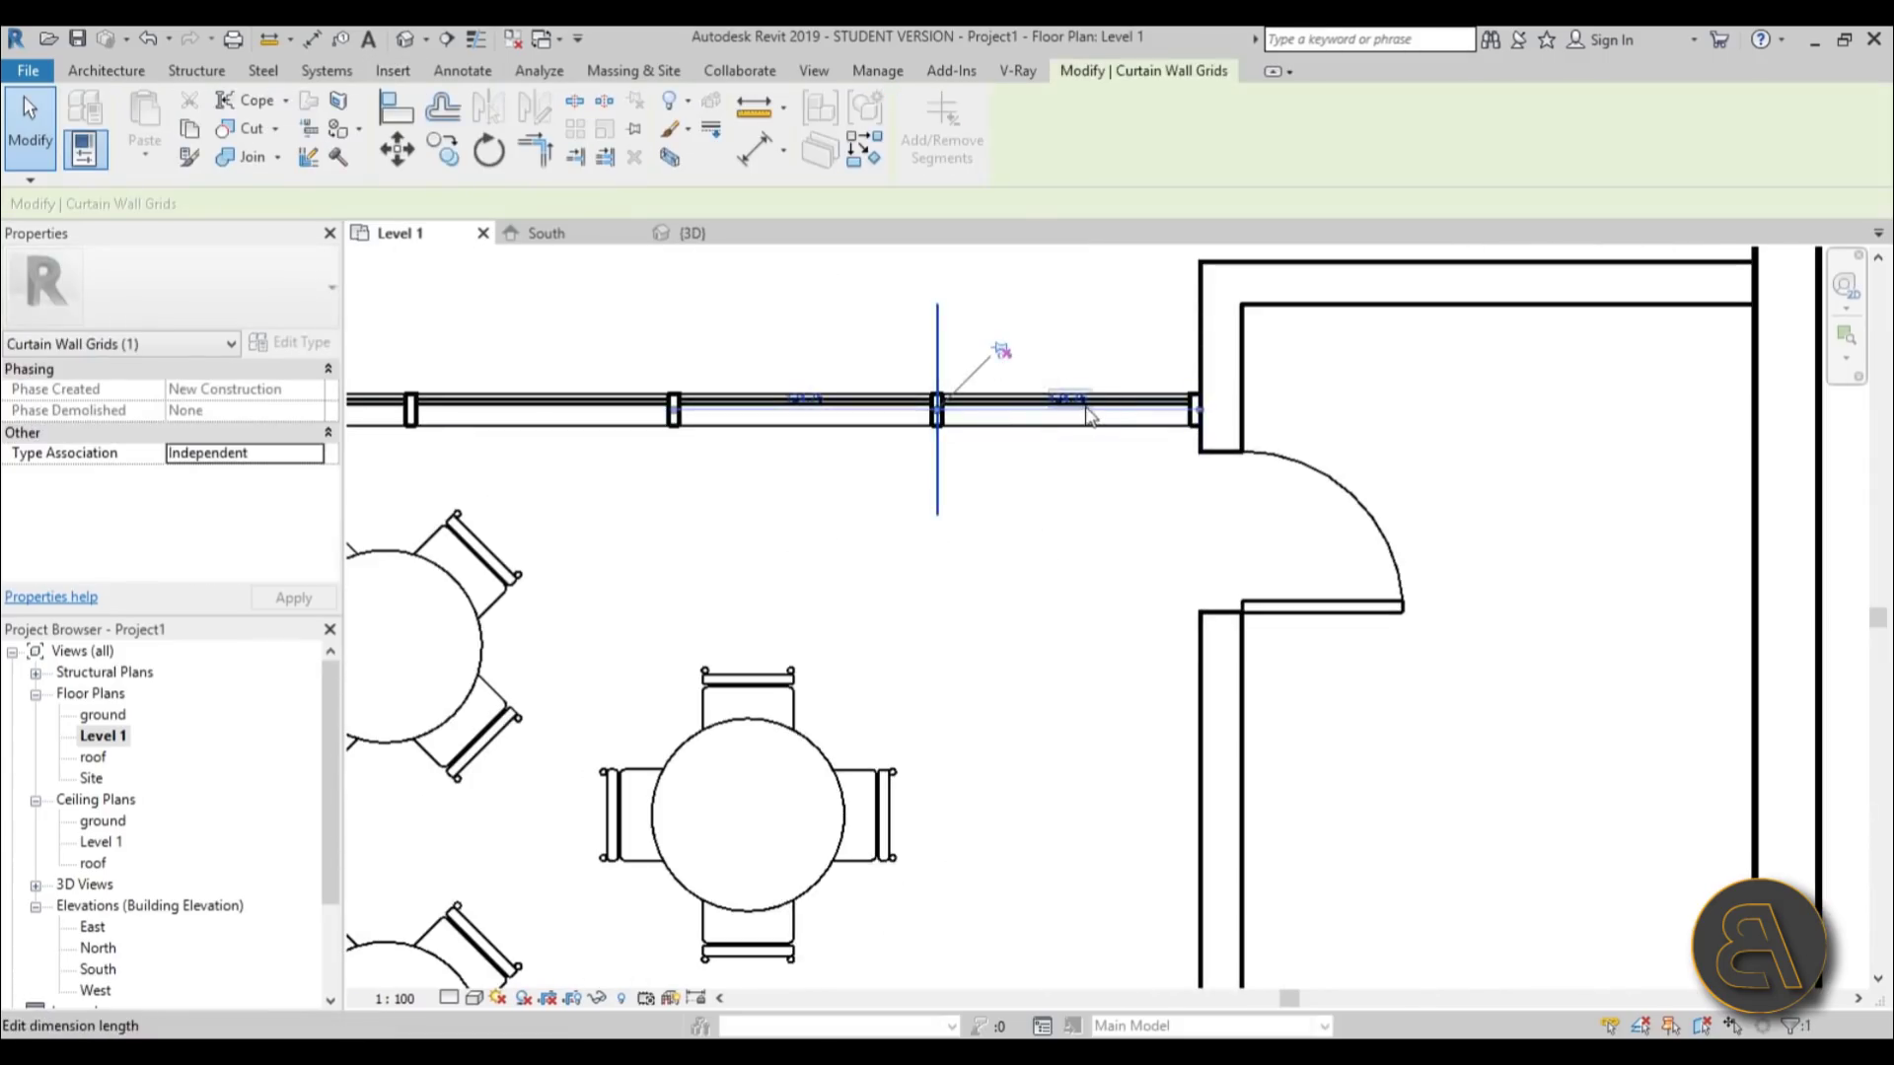
pyautogui.write('90')
pyautogui.press('Return')
pyautogui.click(1132, 435)
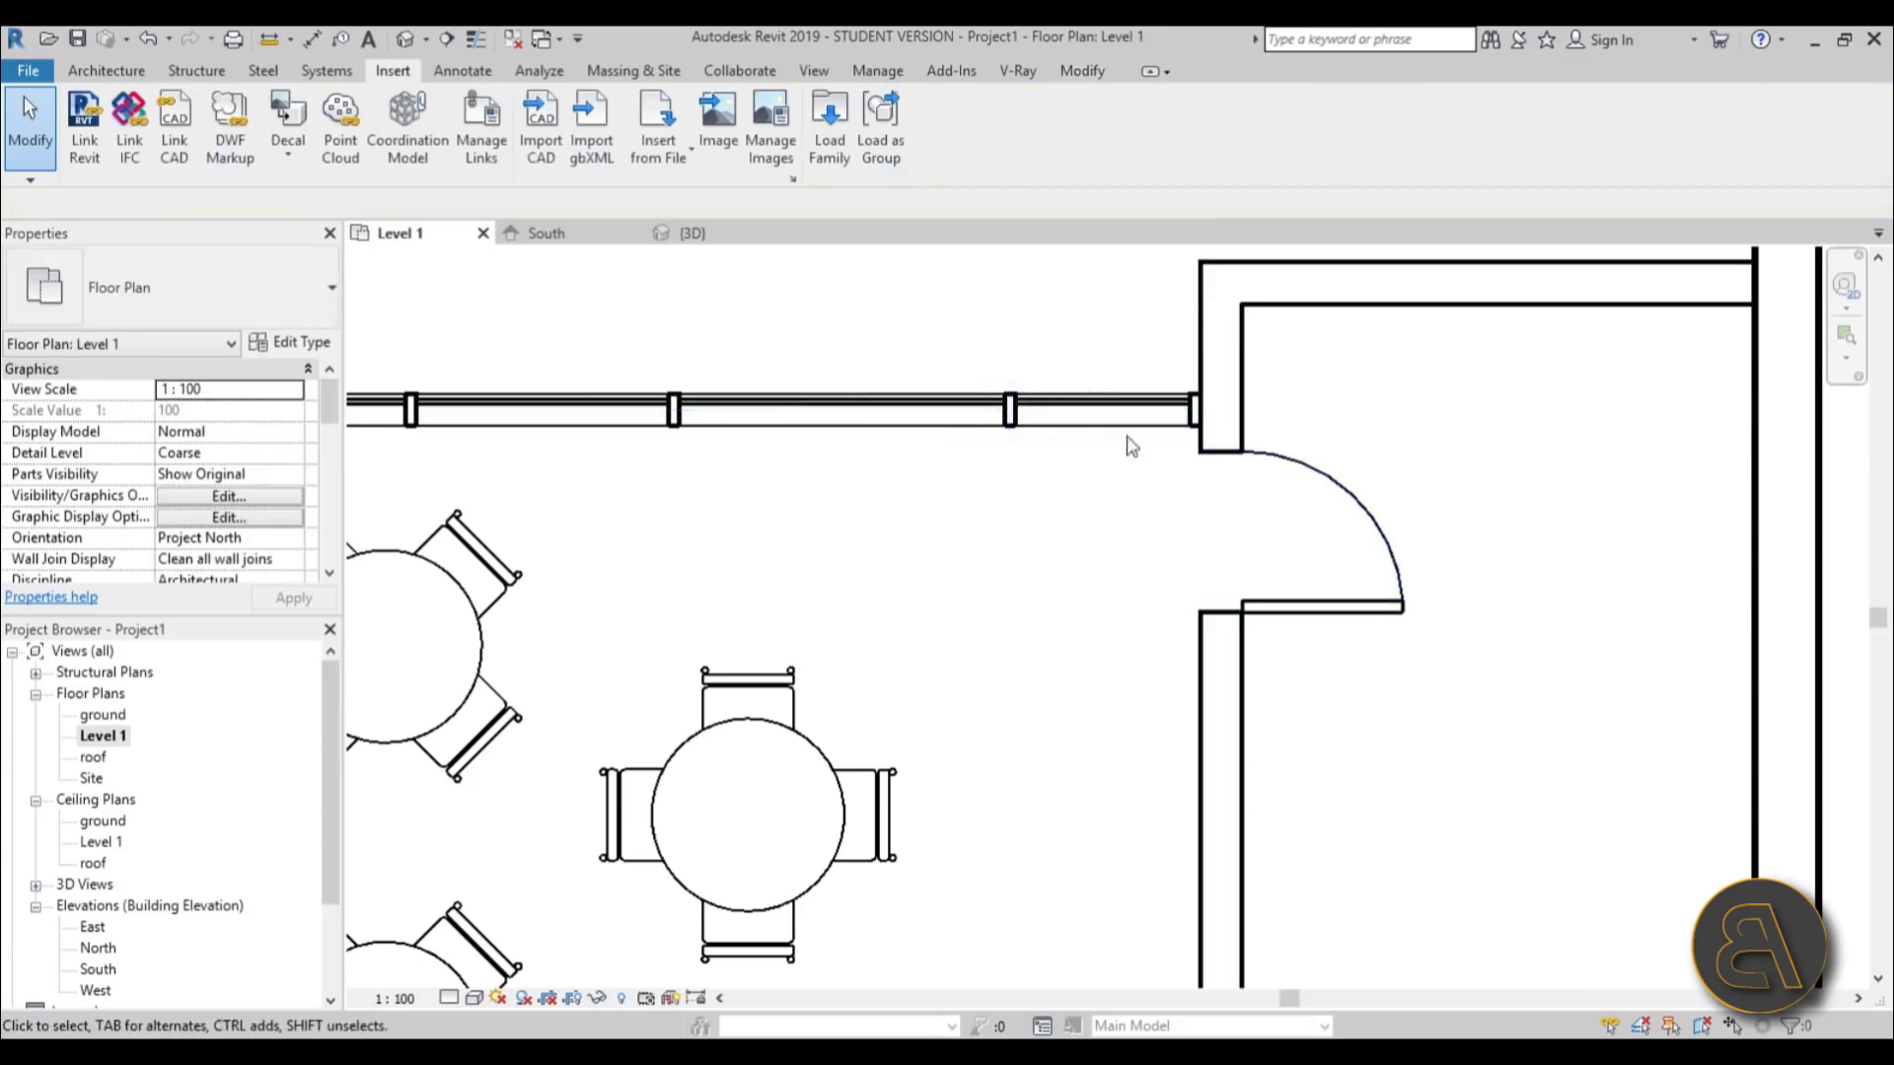
pyautogui.scroll(3, 1124, 405)
# - Turn the upper curtain wall's end panel into an M_Door-Curtain-Wall-Single-Glass door and flip its hinge side
pyautogui.click(1119, 392)
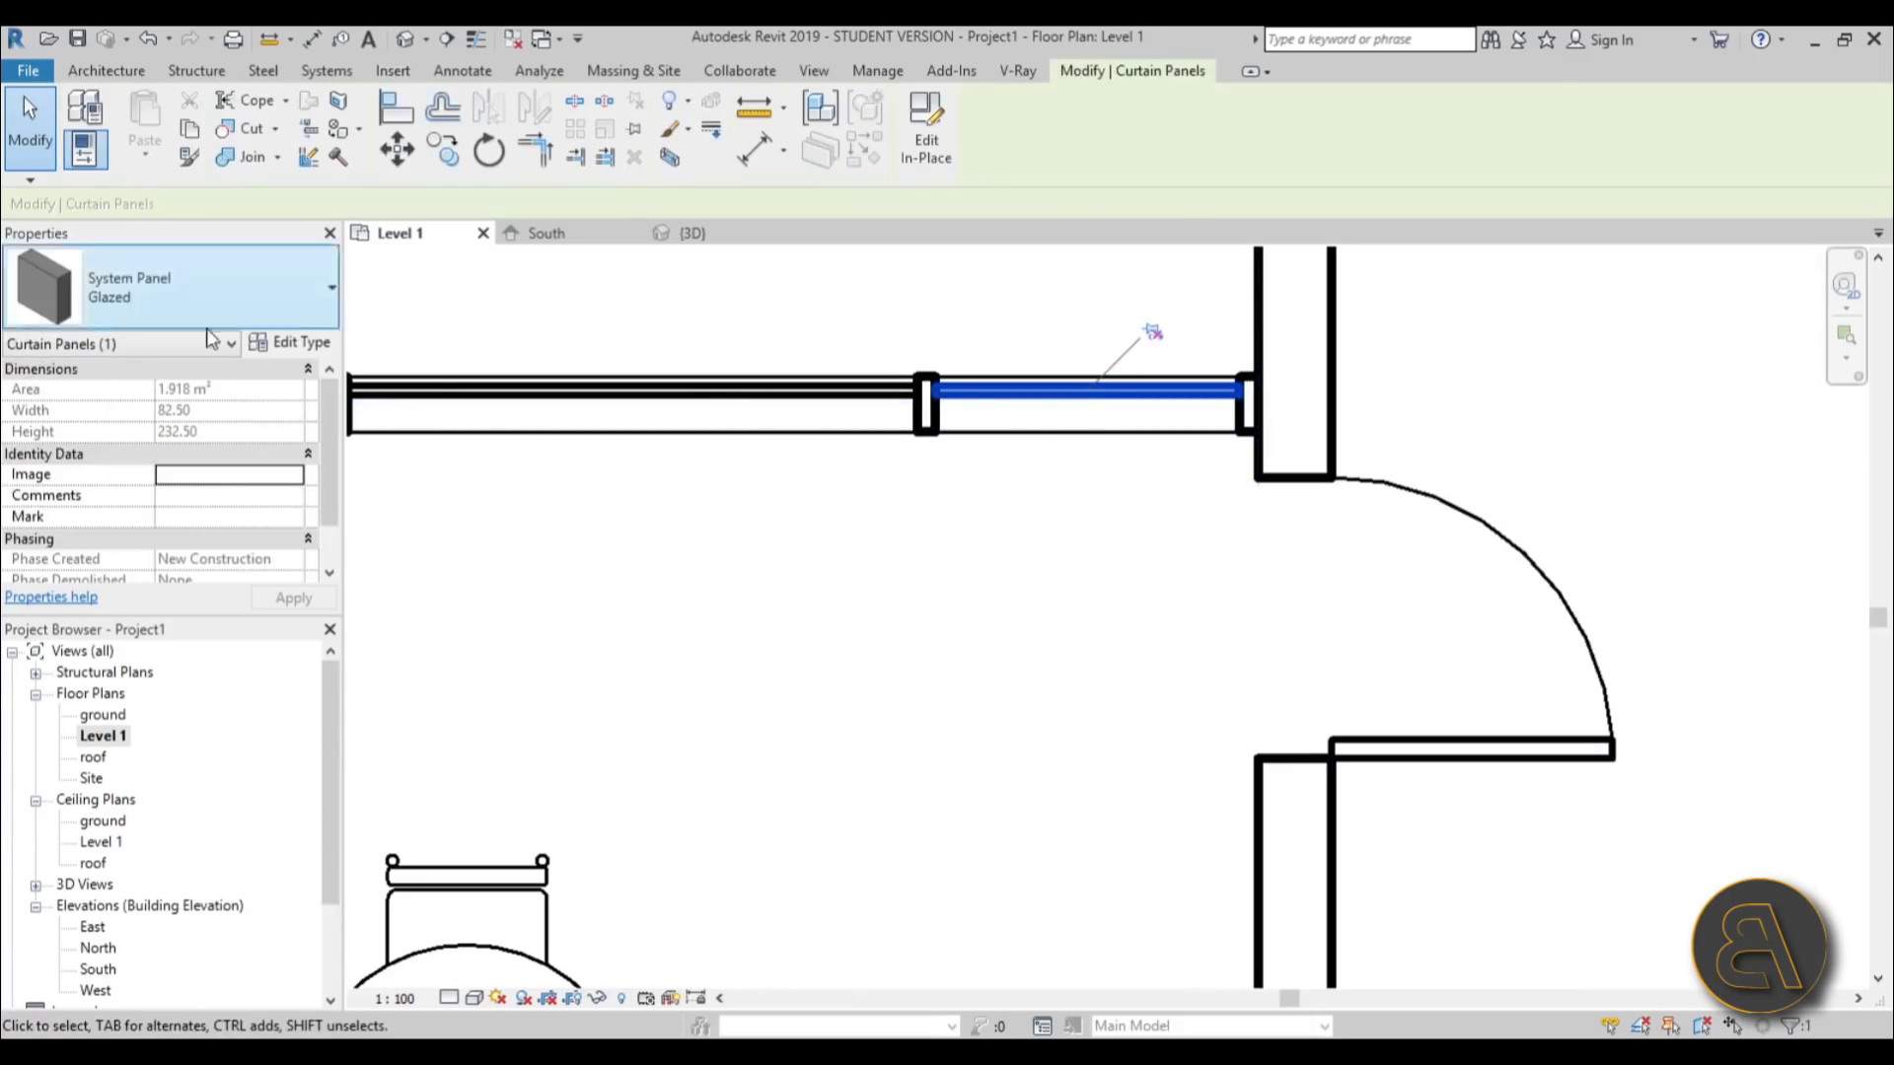
pyautogui.click(179, 294)
pyautogui.click(115, 641)
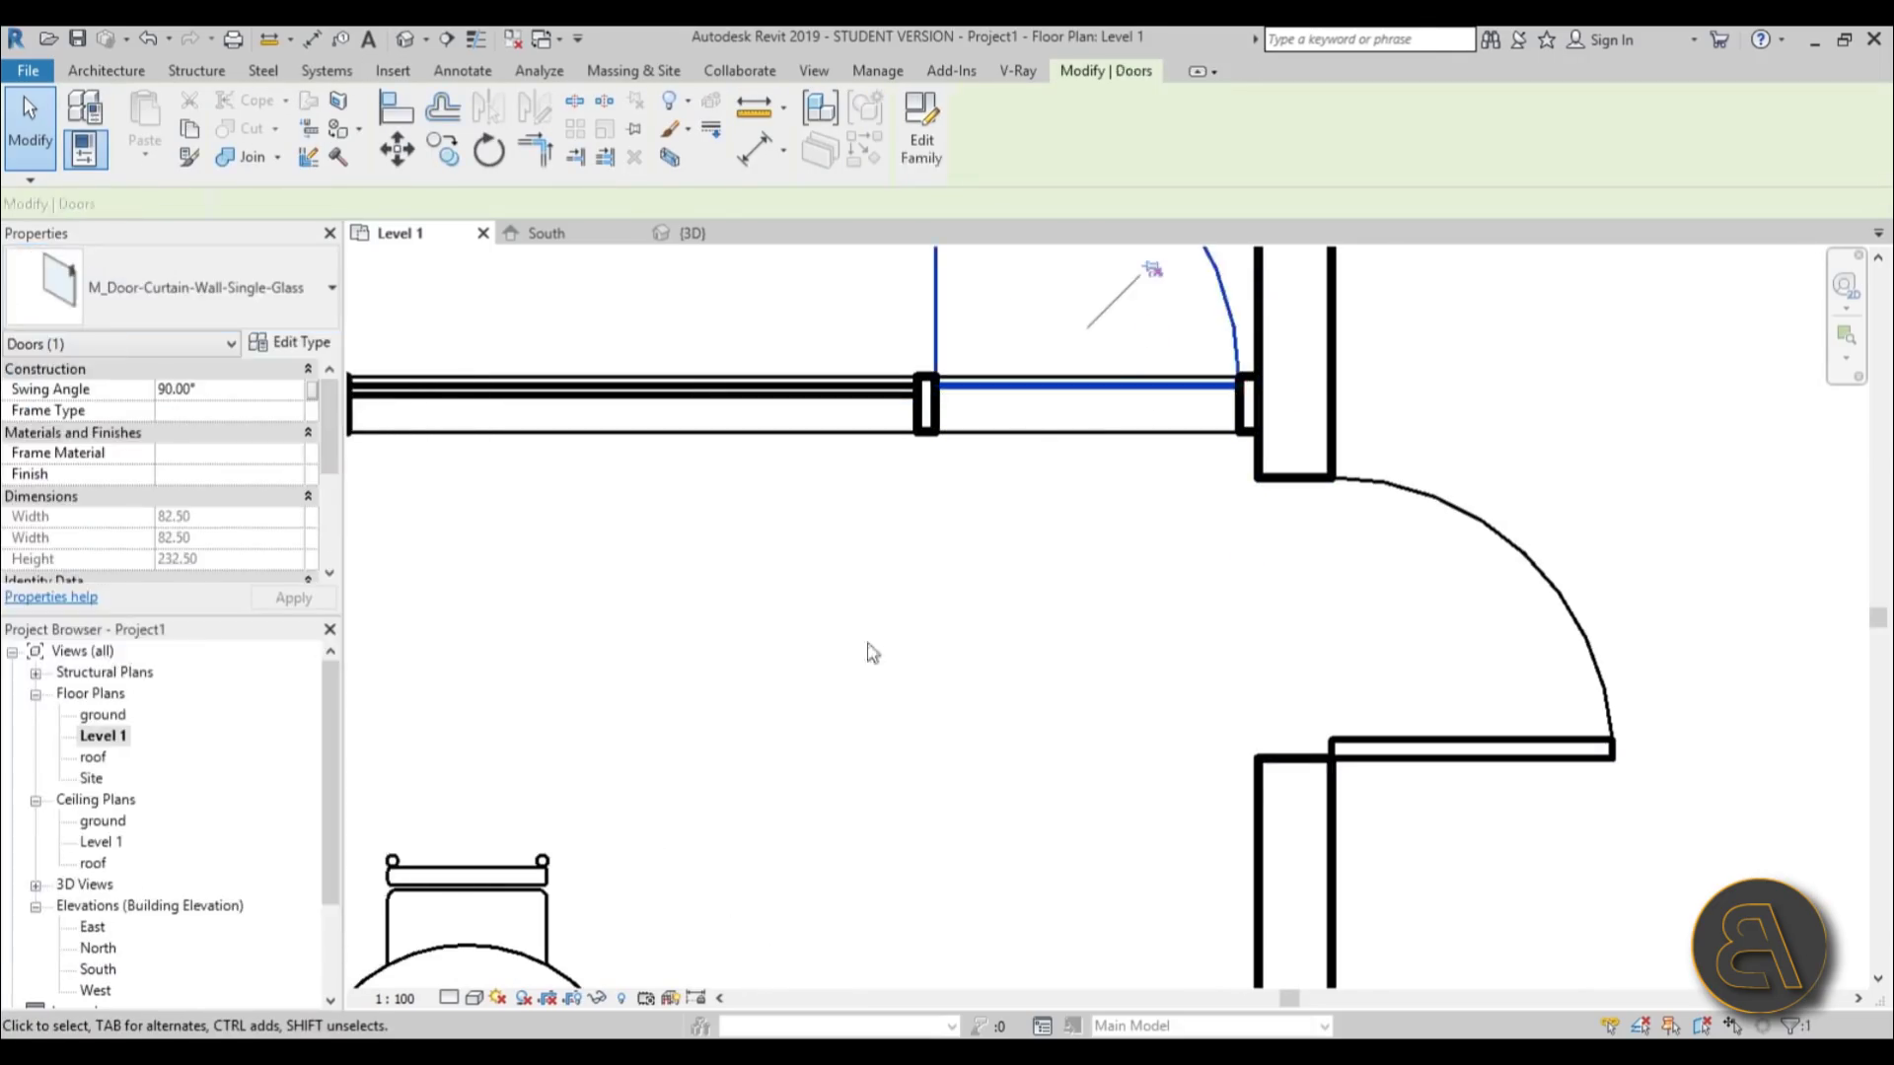
pyautogui.click(1032, 596)
pyautogui.scroll(-3, 1082, 409)
pyautogui.click(1075, 419)
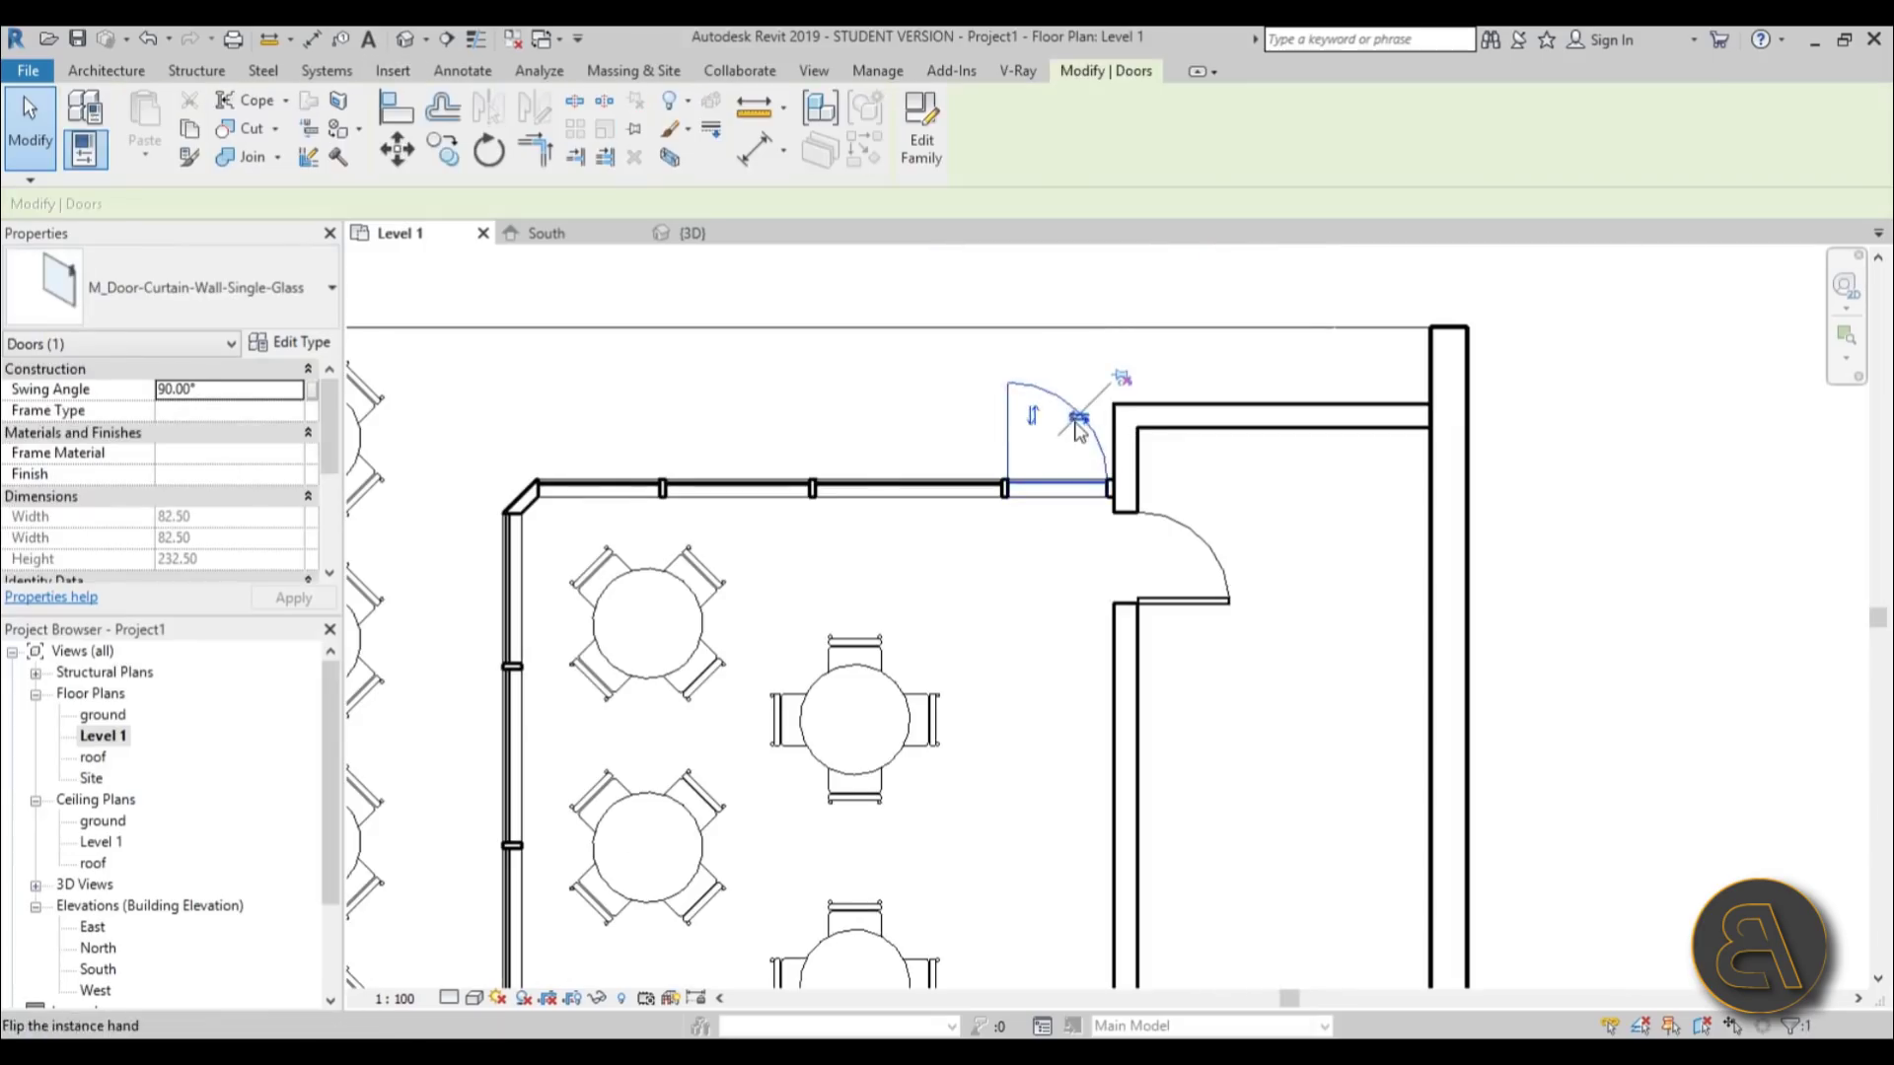
pyautogui.click(1076, 422)
pyautogui.scroll(-5, 1243, 598)
pyautogui.click(1257, 689)
pyautogui.scroll(-2, 1258, 693)
pyautogui.moveTo(1257, 693); pyautogui.dragTo(1186, 507, button='middle')
# - Draw a Generic - 90mm Brick wall from the door's edge to the right outer wall
pyautogui.scroll(3, 1187, 507)
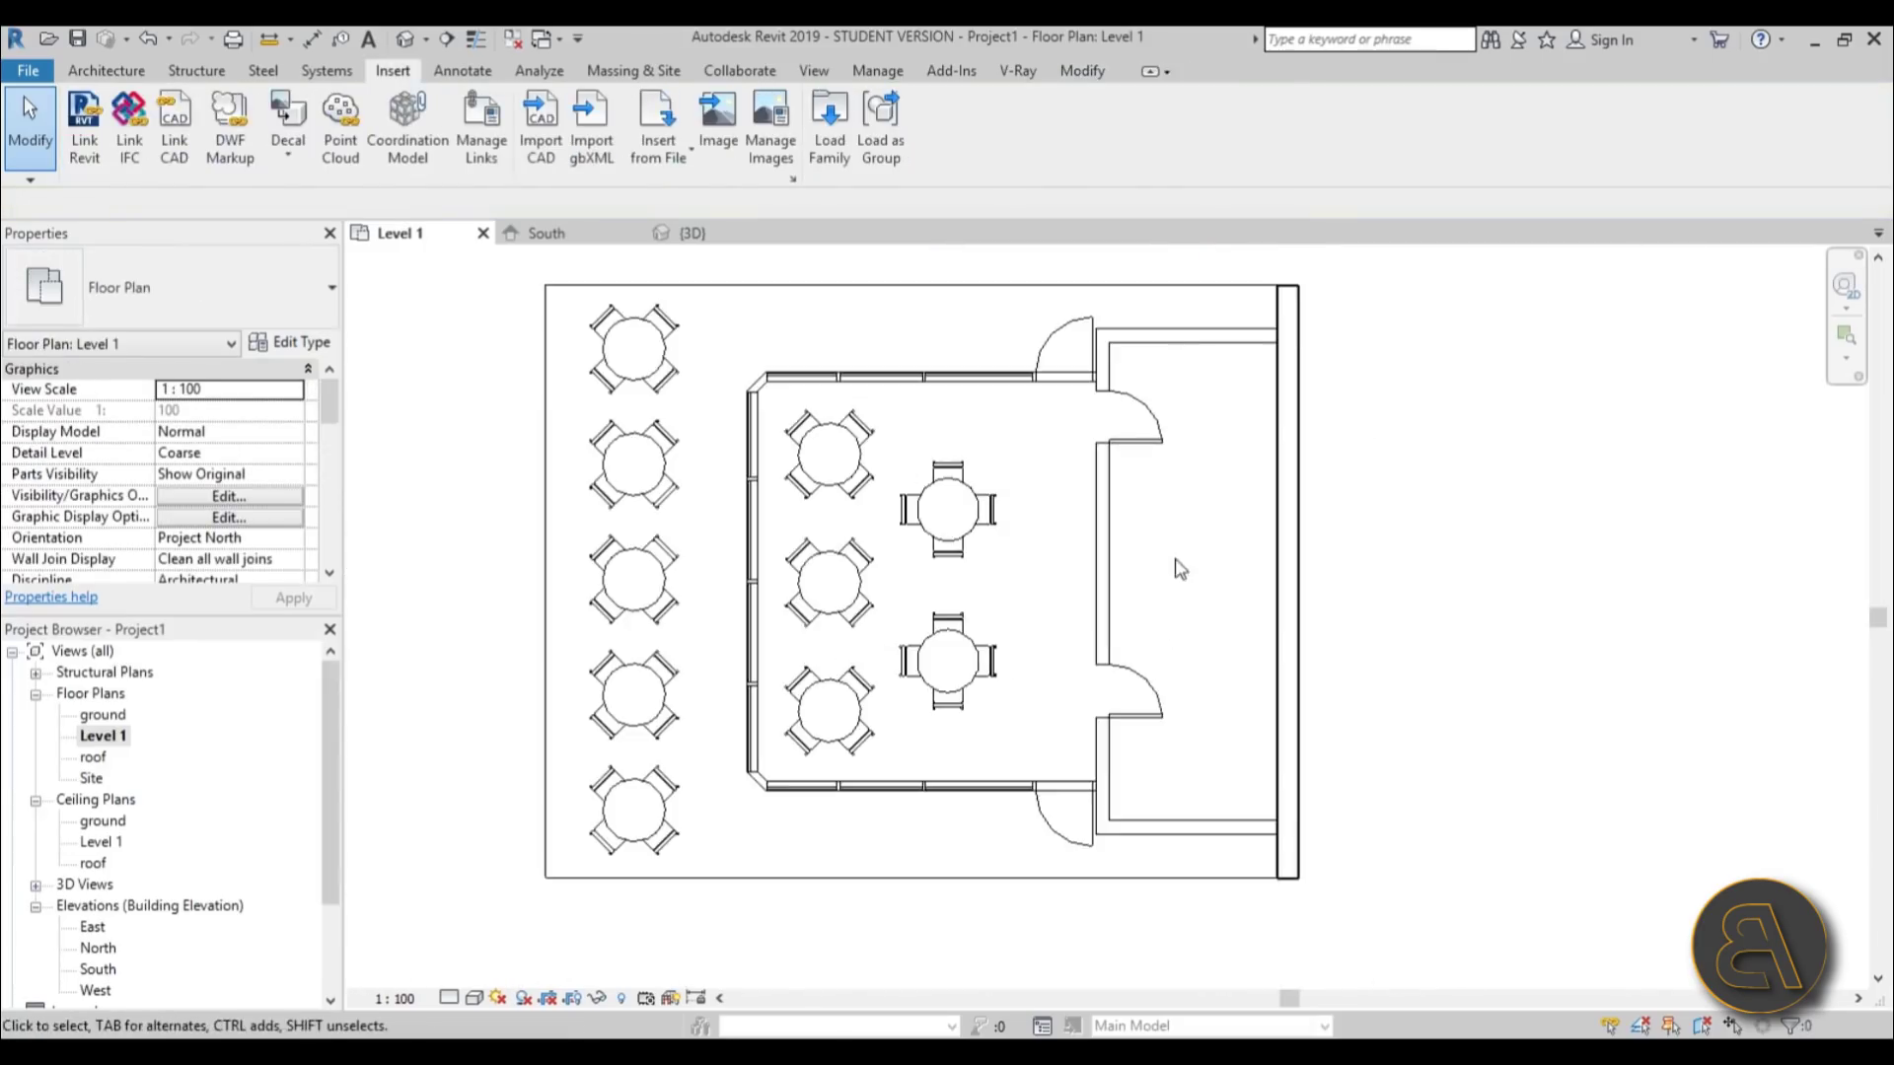
pyautogui.scroll(3, 1178, 569)
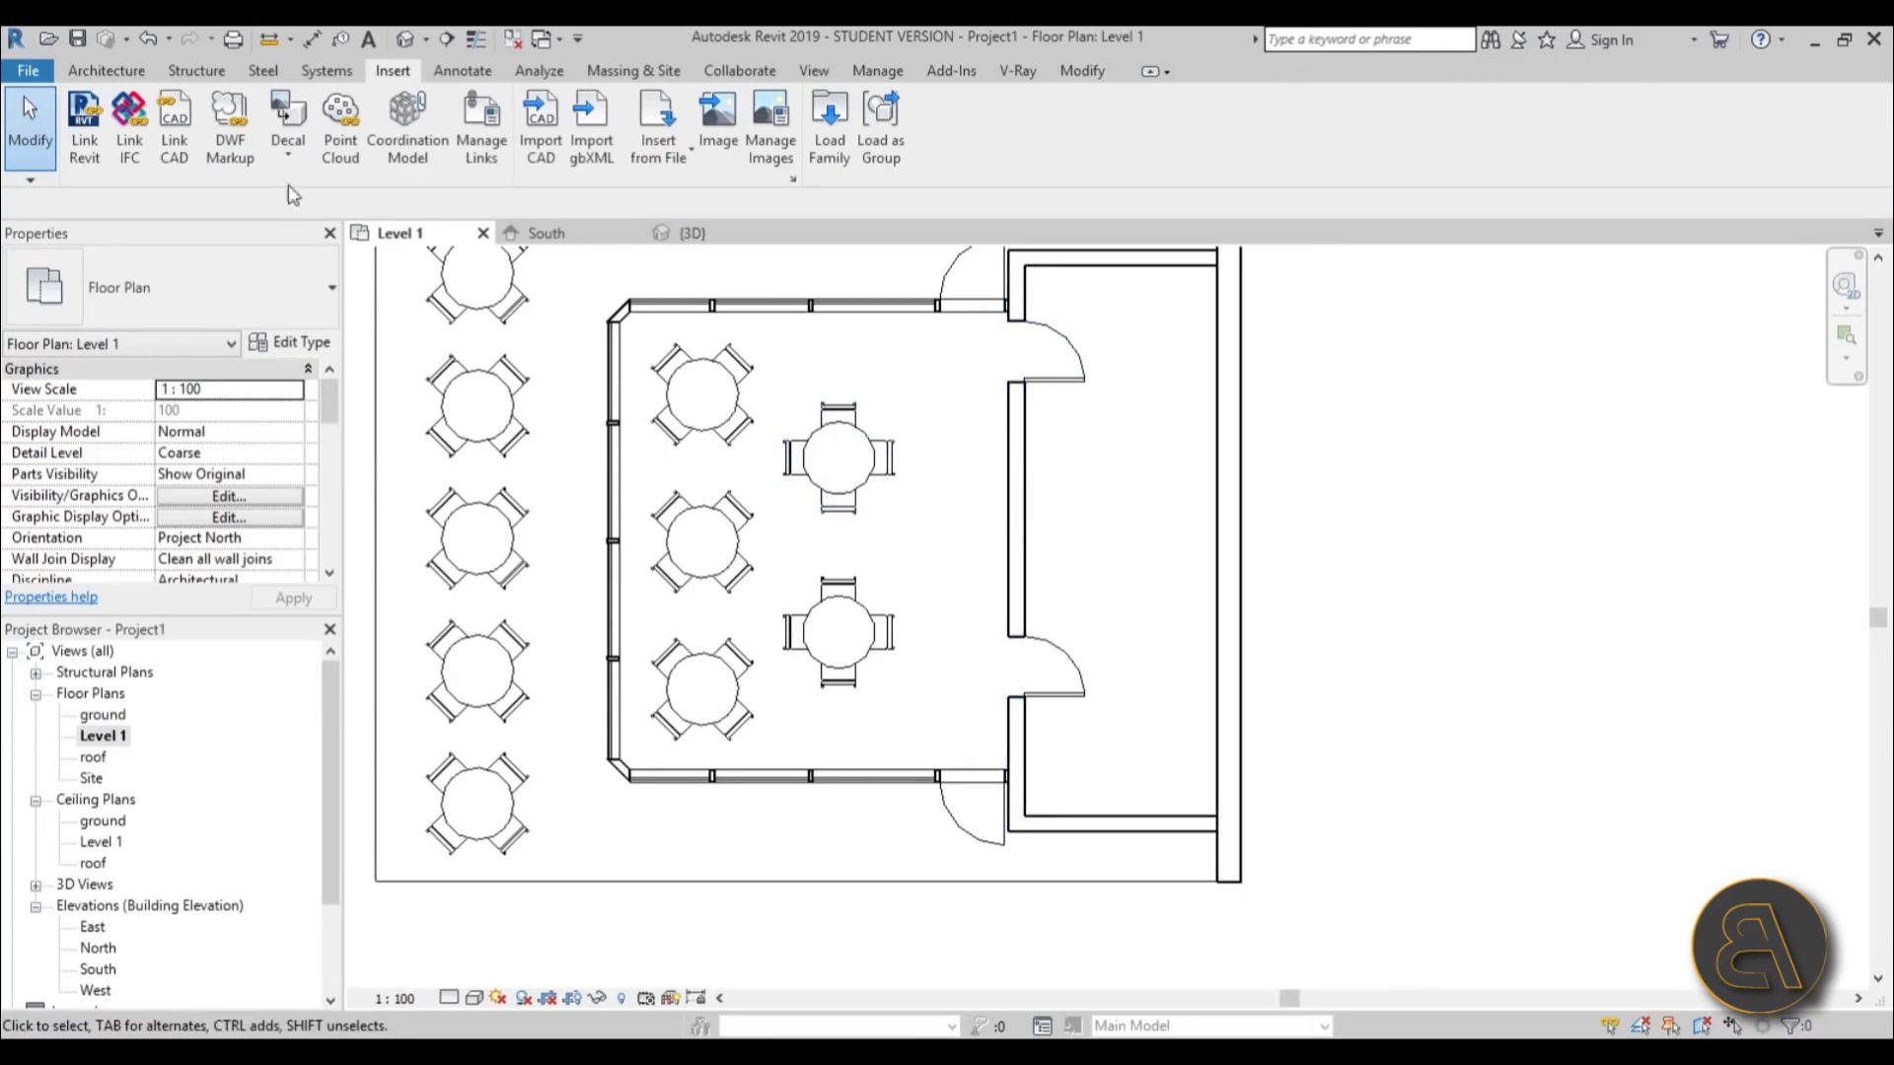
pyautogui.click(127, 78)
pyautogui.click(87, 127)
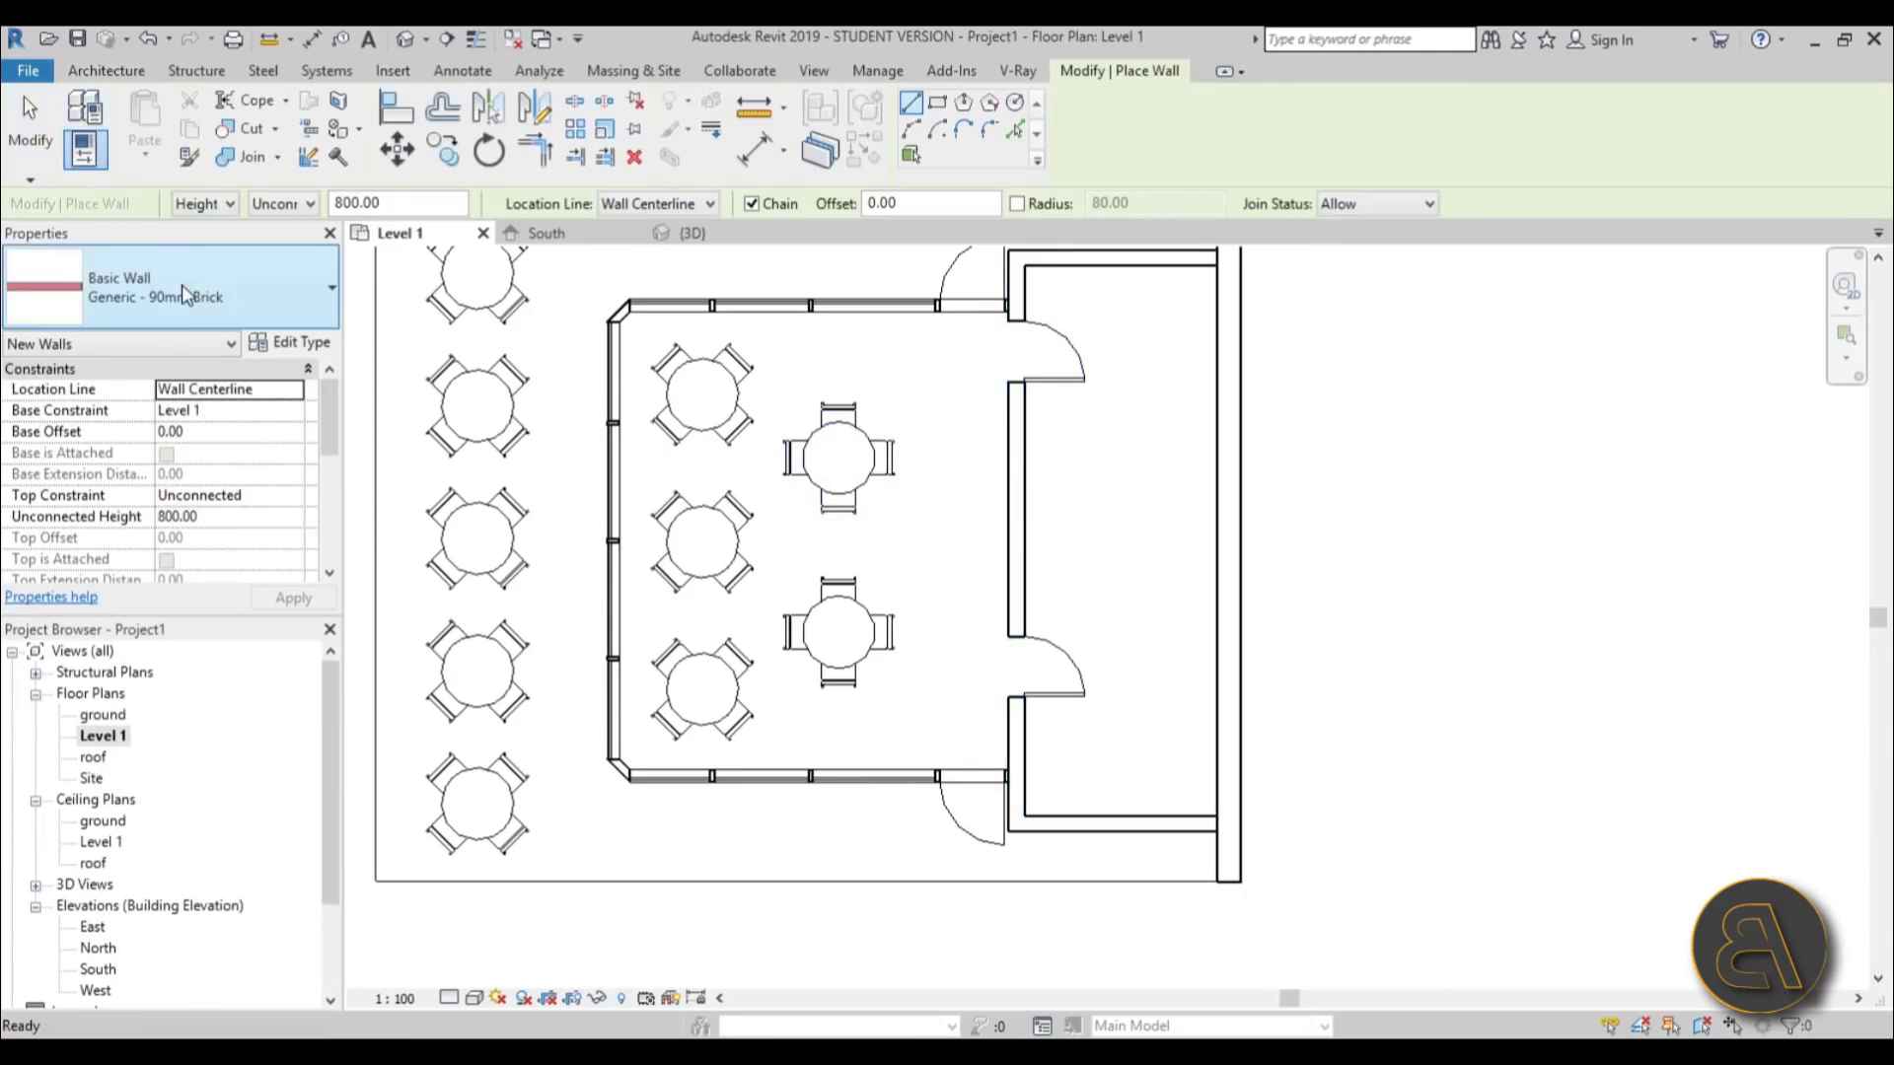
pyautogui.scroll(3, 1019, 736)
pyautogui.click(1020, 702)
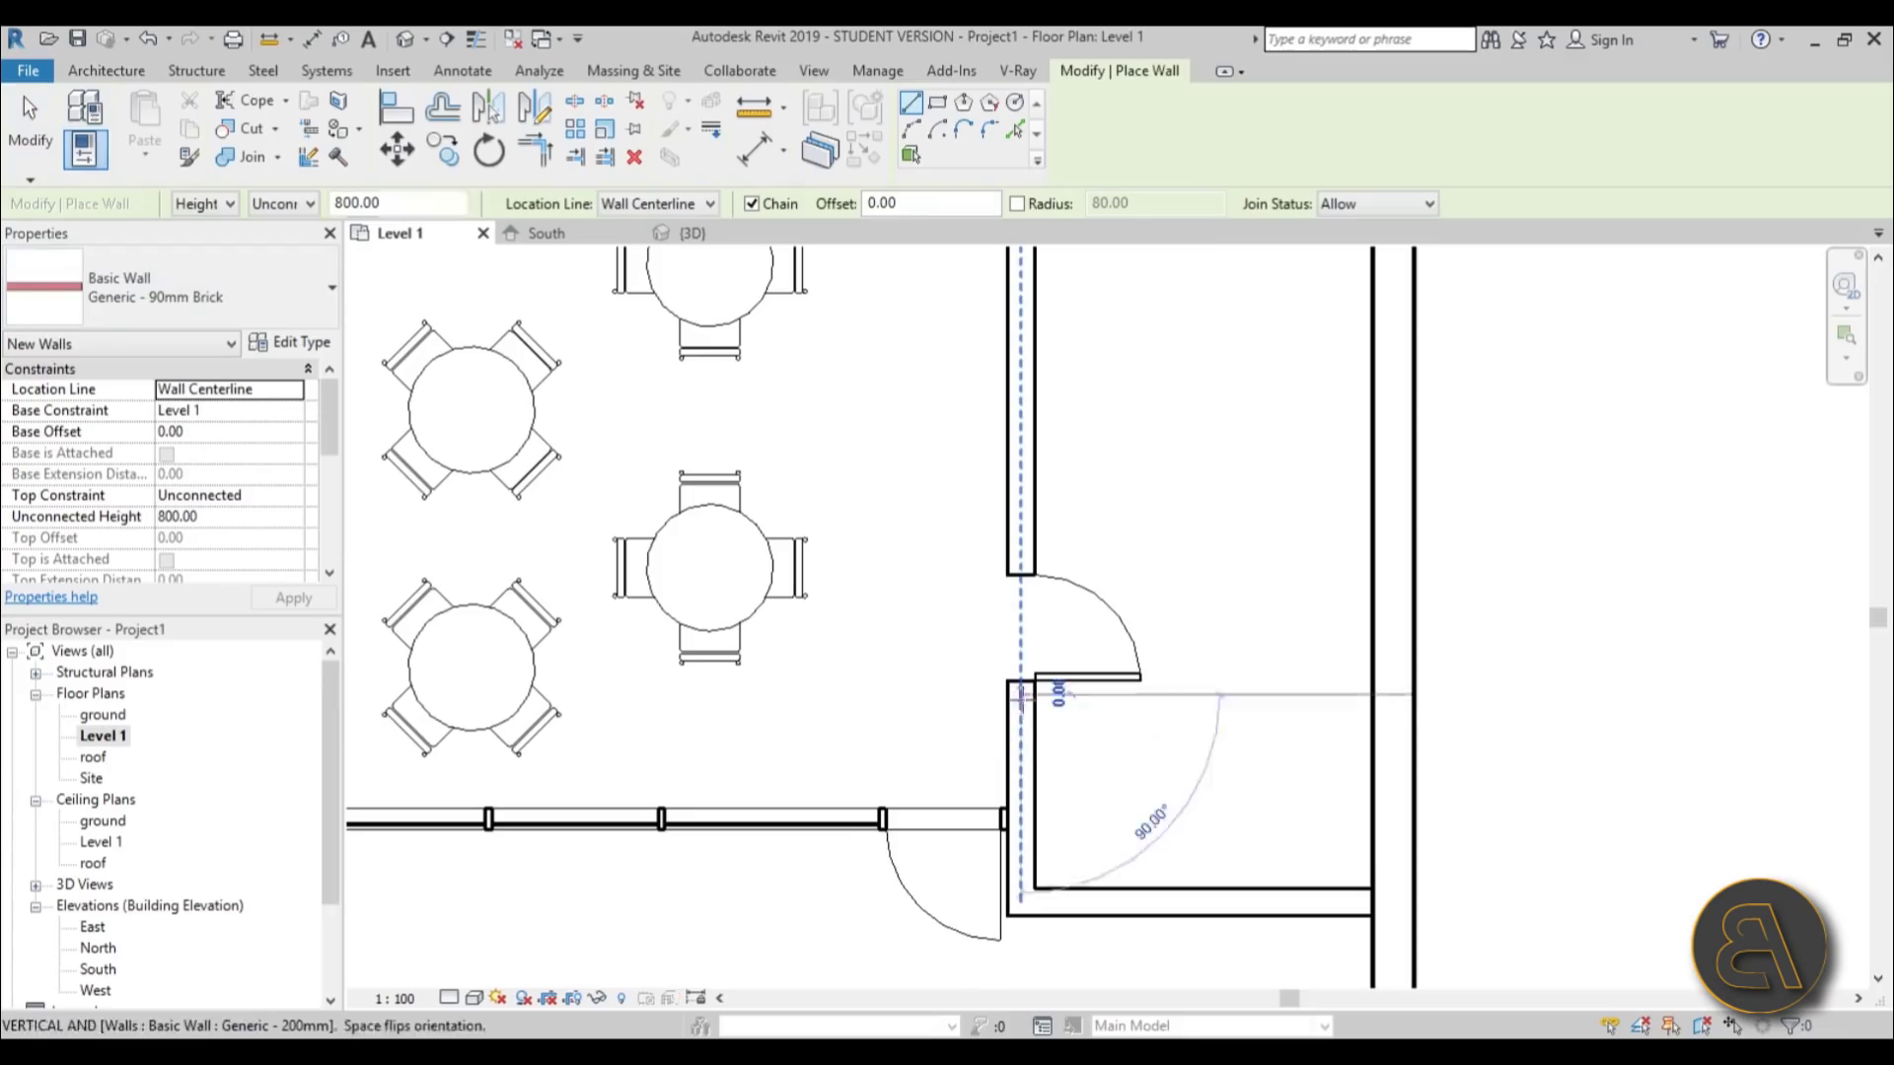
pyautogui.click(1394, 701)
pyautogui.scroll(-3, 1229, 784)
pyautogui.scroll(2, 1229, 785)
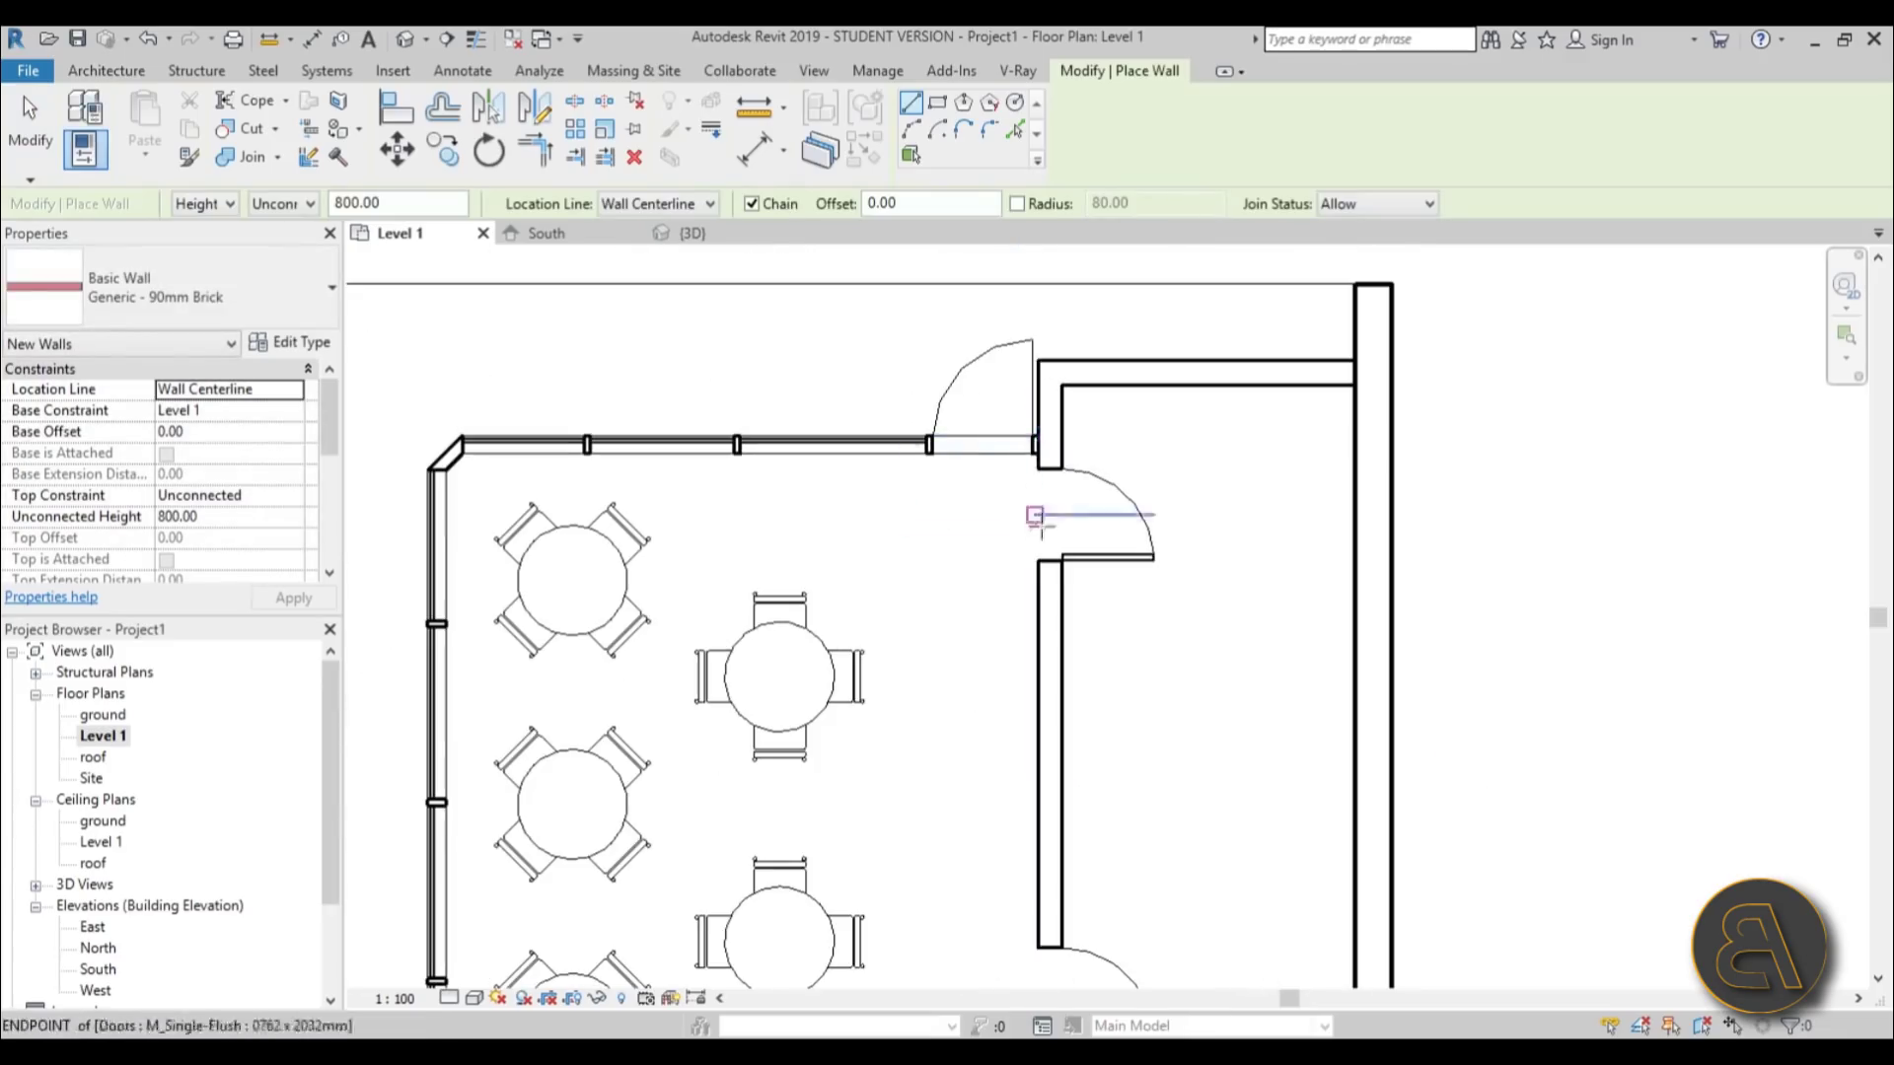
pyautogui.scroll(-3, 1252, 524)
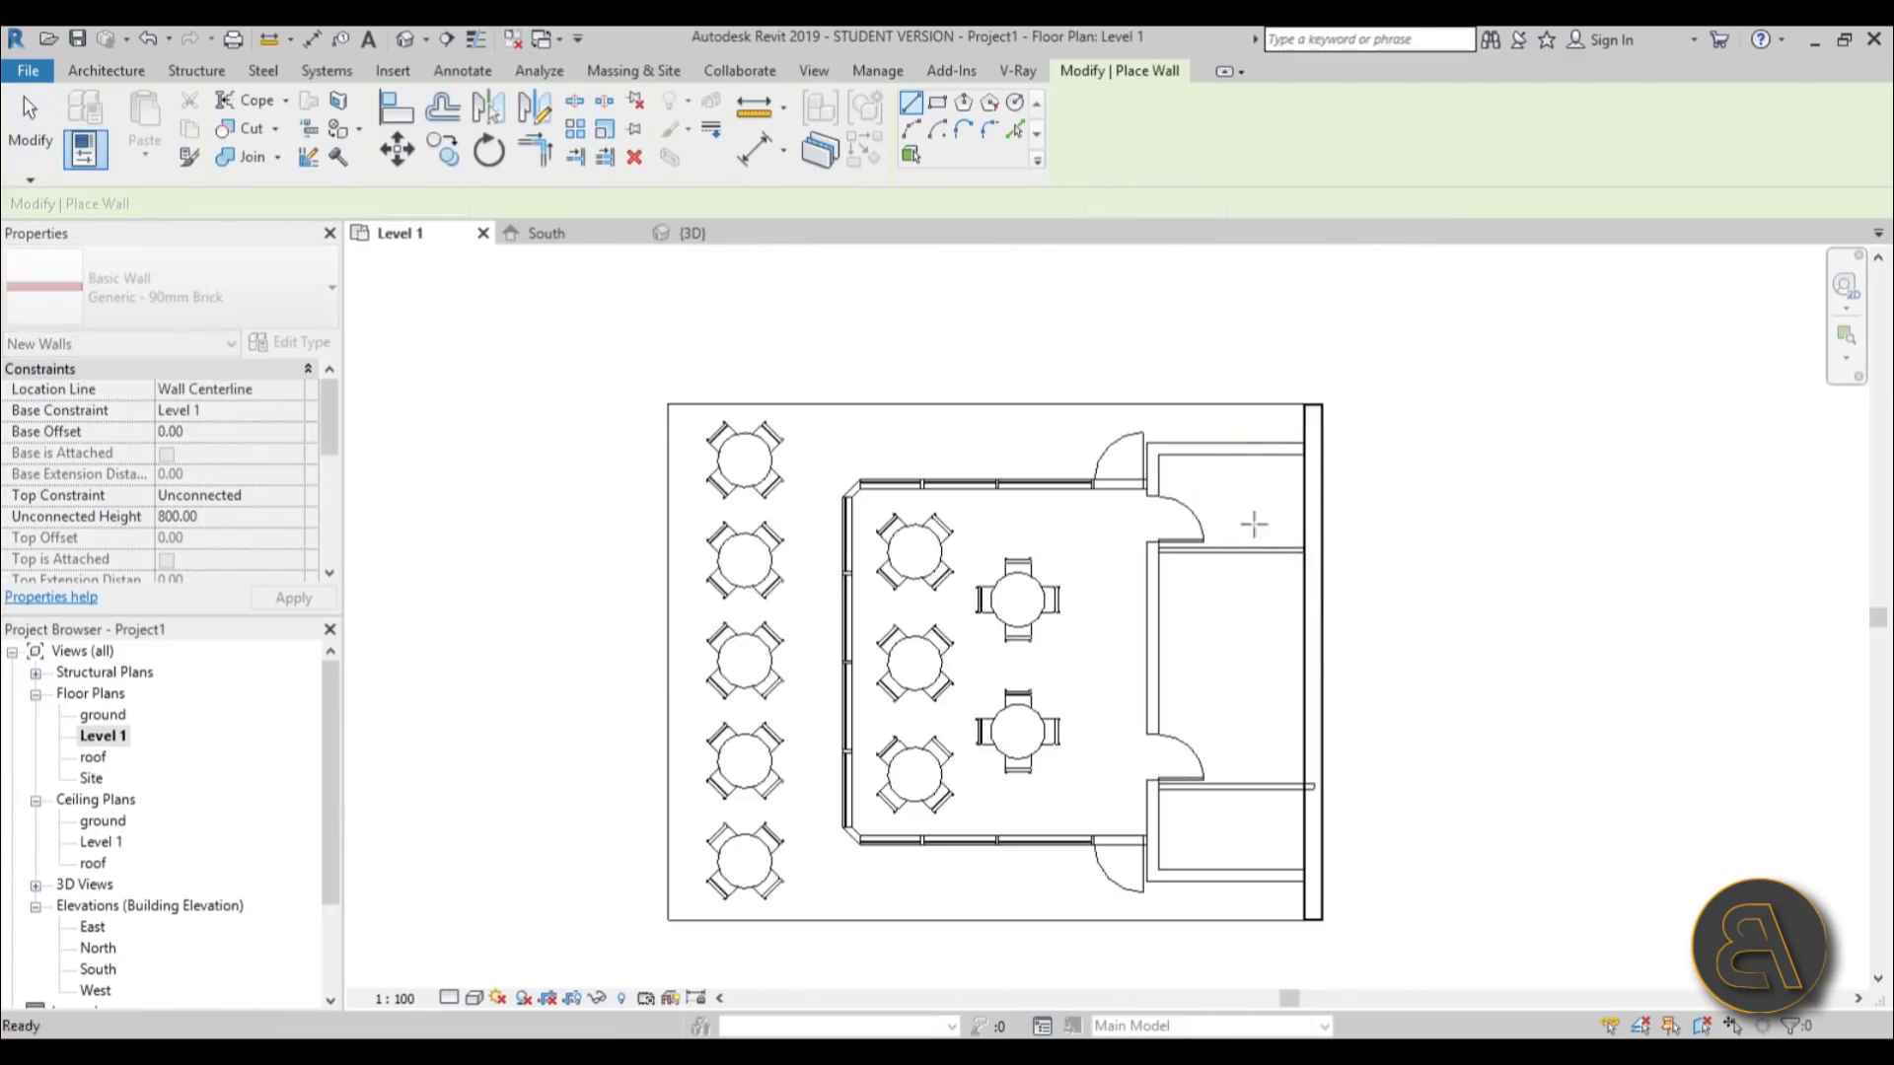
pyautogui.press('Escape')
pyautogui.press('Escape')
pyautogui.scroll(2, 1204, 529)
pyautogui.moveTo(1171, 647); pyautogui.dragTo(1121, 249, button='middle')
pyautogui.scroll(2, 989, 464)
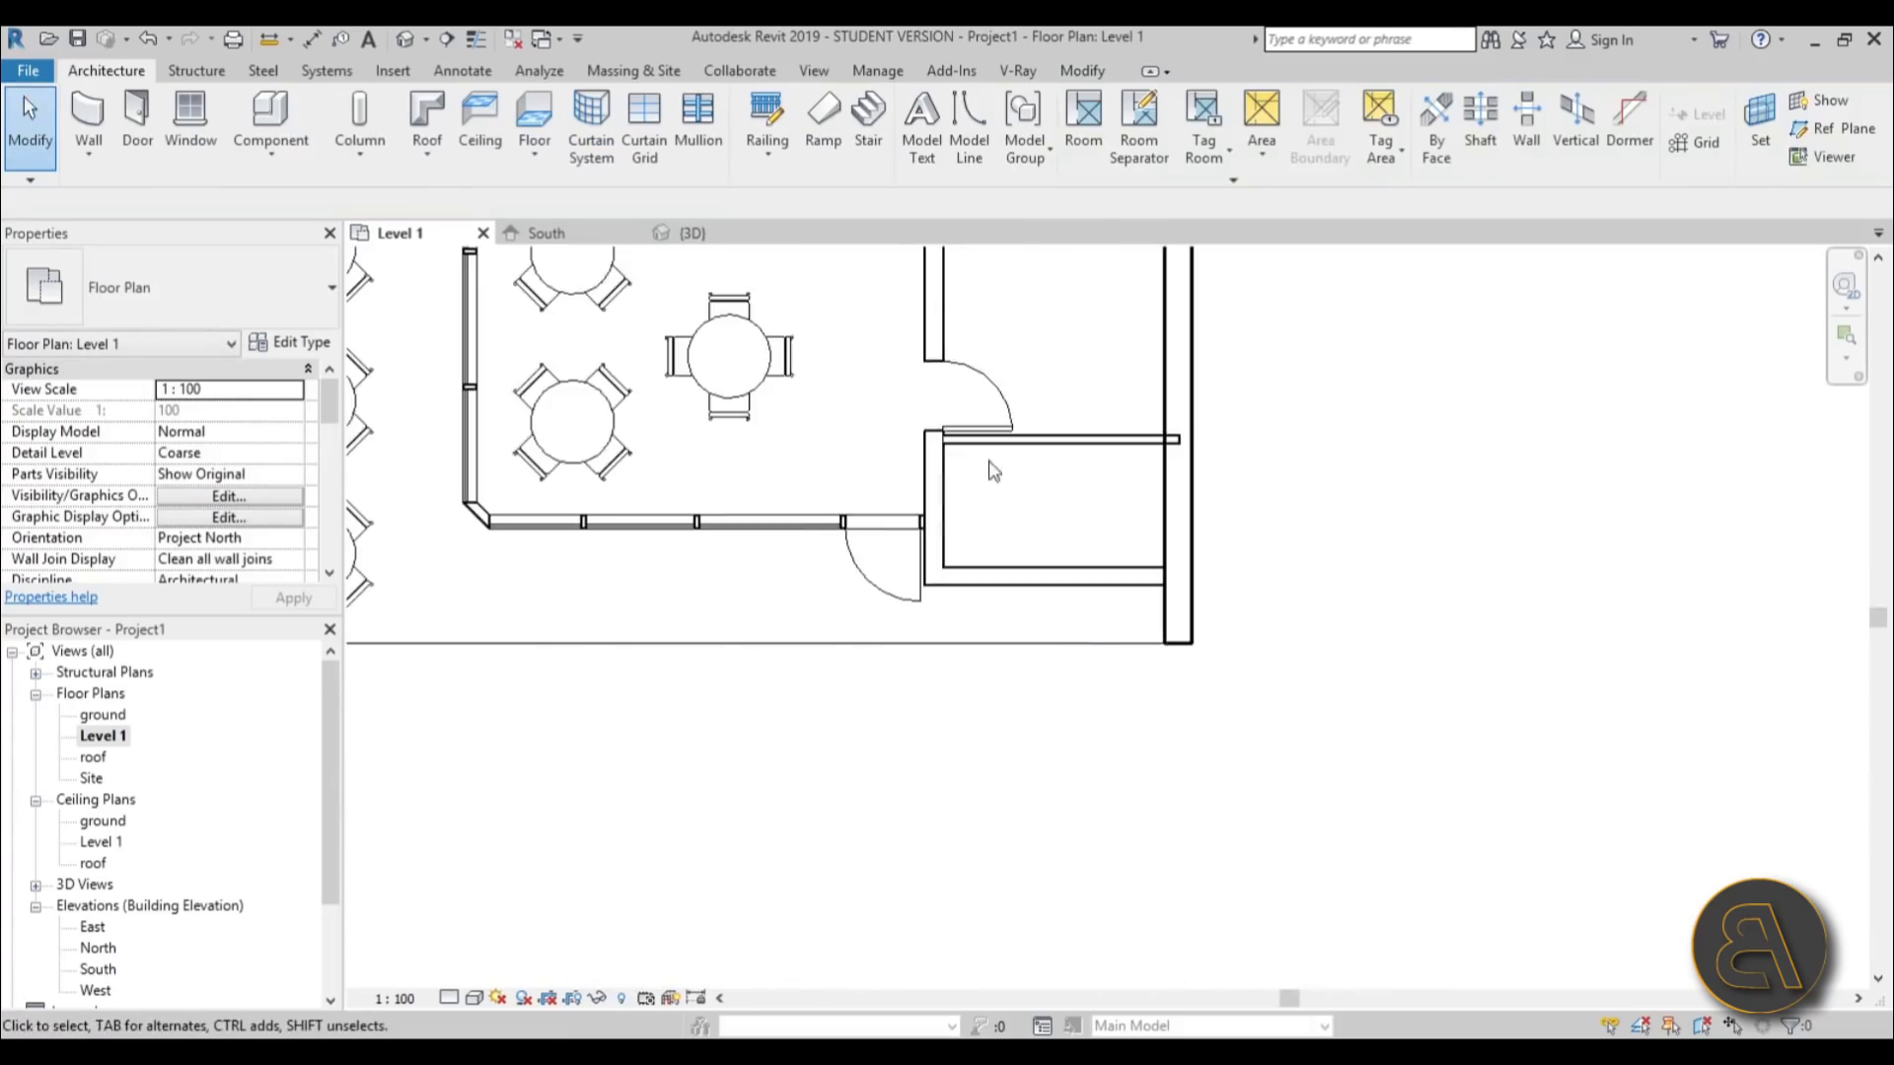
# - Use Create Similar to place another single-flush door in the new room's wall
pyautogui.scroll(-2, 970, 612)
pyautogui.click(967, 643)
pyautogui.press('s')
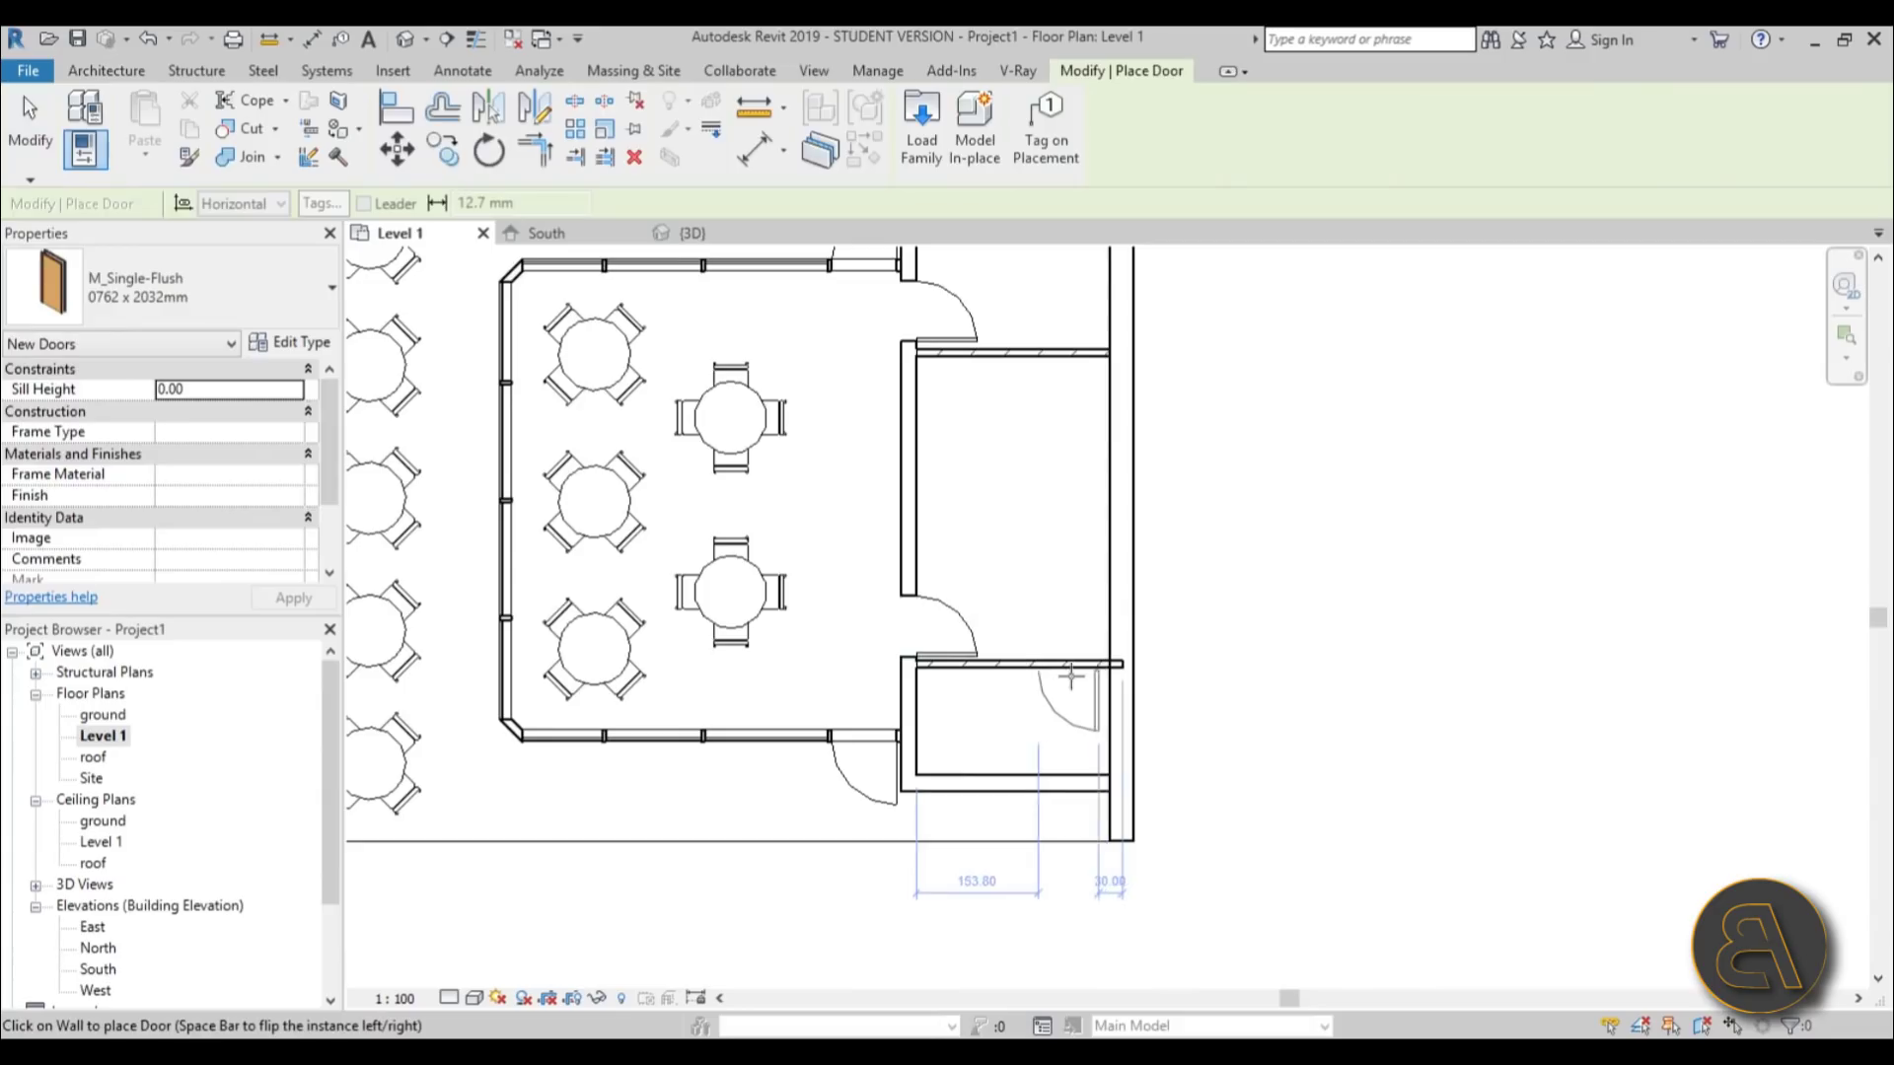
pyautogui.click(1071, 676)
pyautogui.press('Escape')
pyautogui.scroll(4, 1116, 673)
# - Pull the new brick wall's end left so it spans 253.50
pyautogui.click(1117, 660)
pyautogui.moveTo(1134, 652); pyautogui.dragTo(1099, 651)
pyautogui.scroll(-2, 994, 472)
pyautogui.moveTo(1004, 479); pyautogui.dragTo(1004, 763, button='middle')
pyautogui.press('Escape')
pyautogui.click(1019, 331)
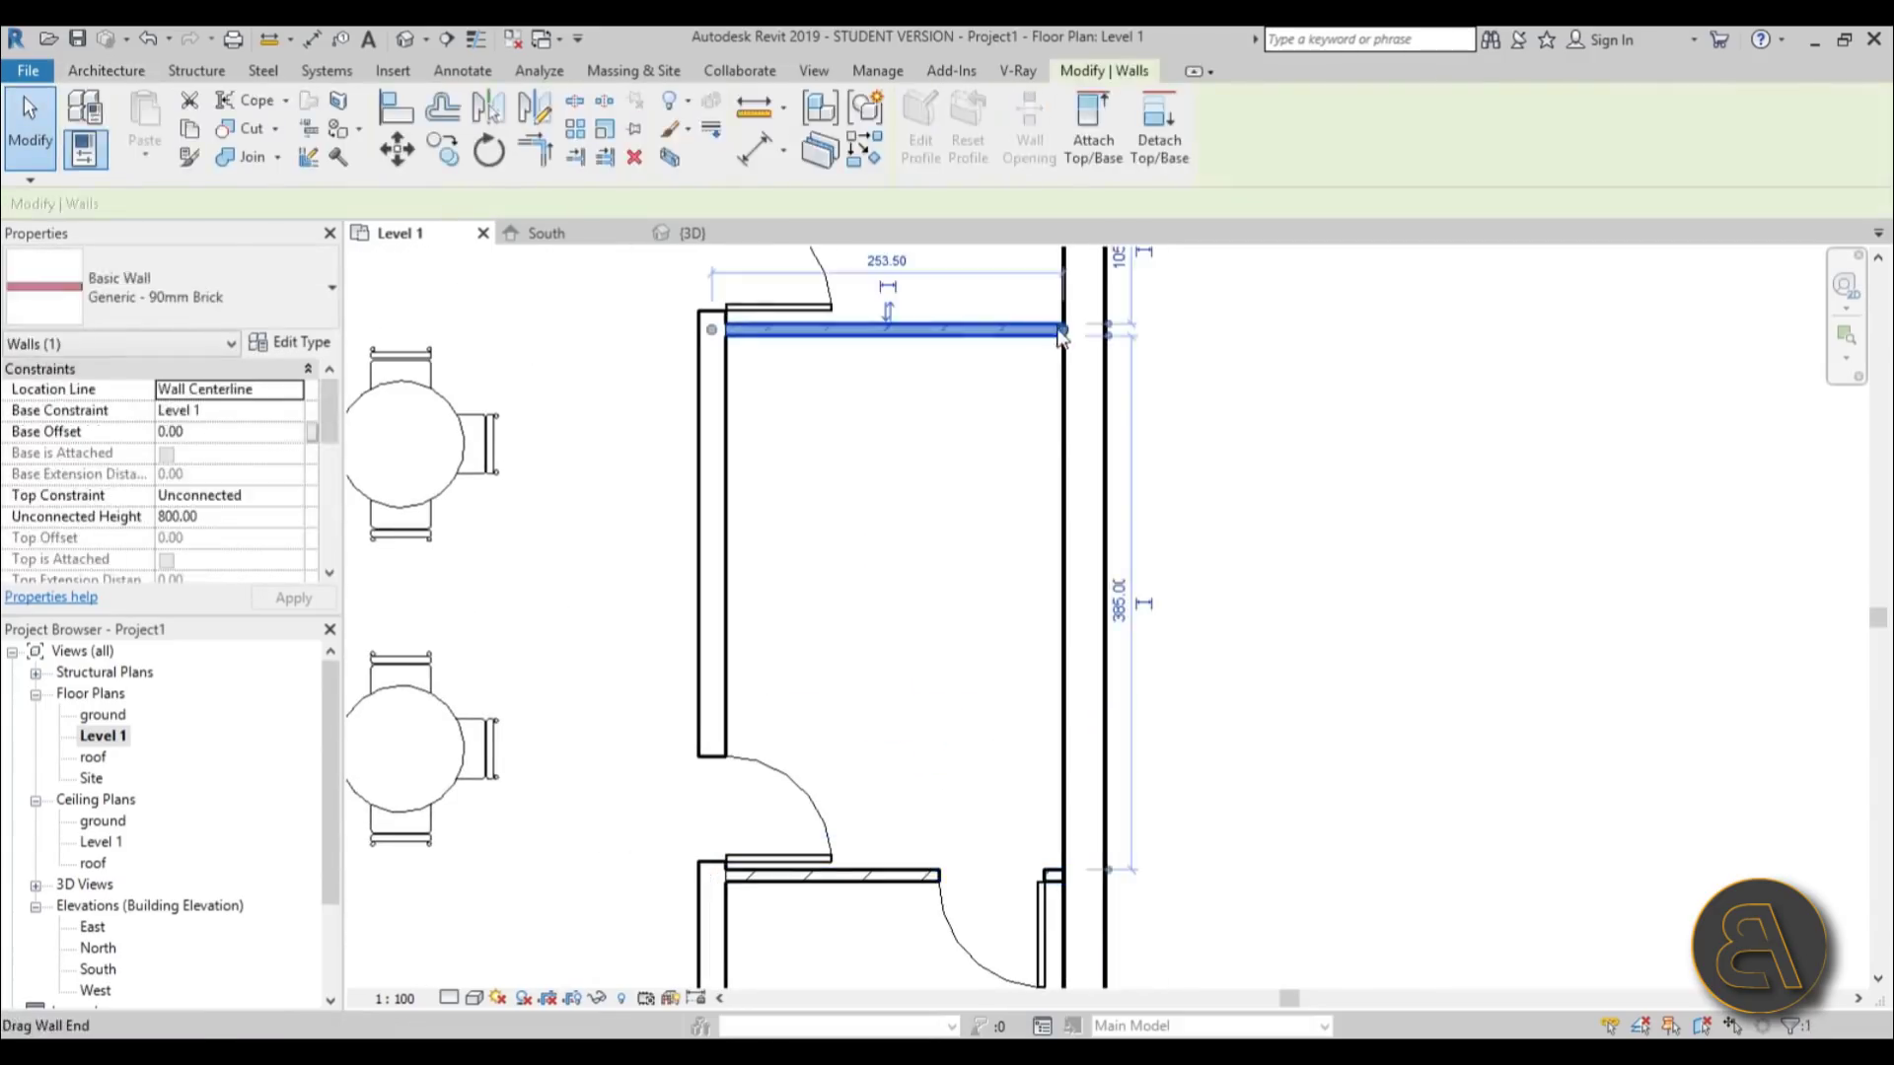
pyautogui.press('Escape')
pyautogui.scroll(-3, 1018, 511)
# - In the default 3D view, set both brick walls' Top Constraint to Up to level: roof
pyautogui.click(395, 41)
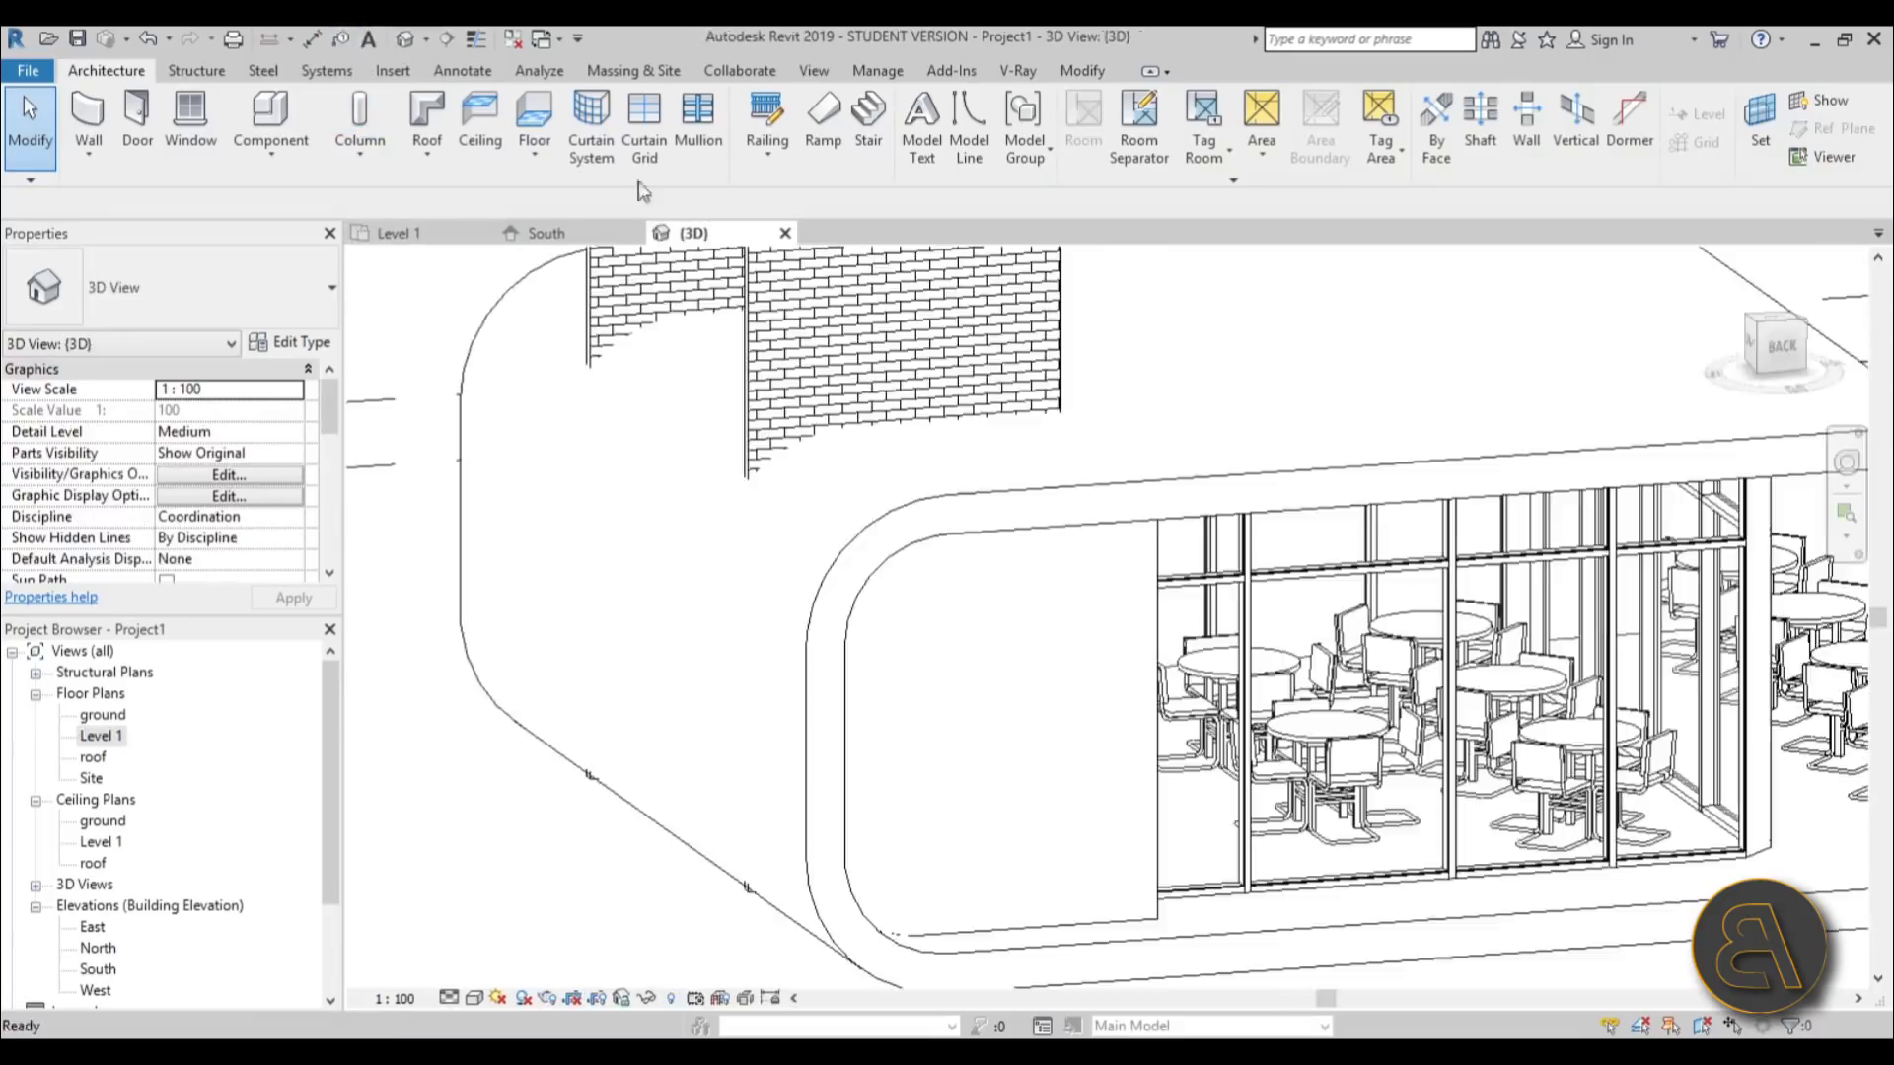
pyautogui.scroll(-3, 973, 395)
pyautogui.moveTo(972, 372); pyautogui.dragTo(874, 770, button='middle')
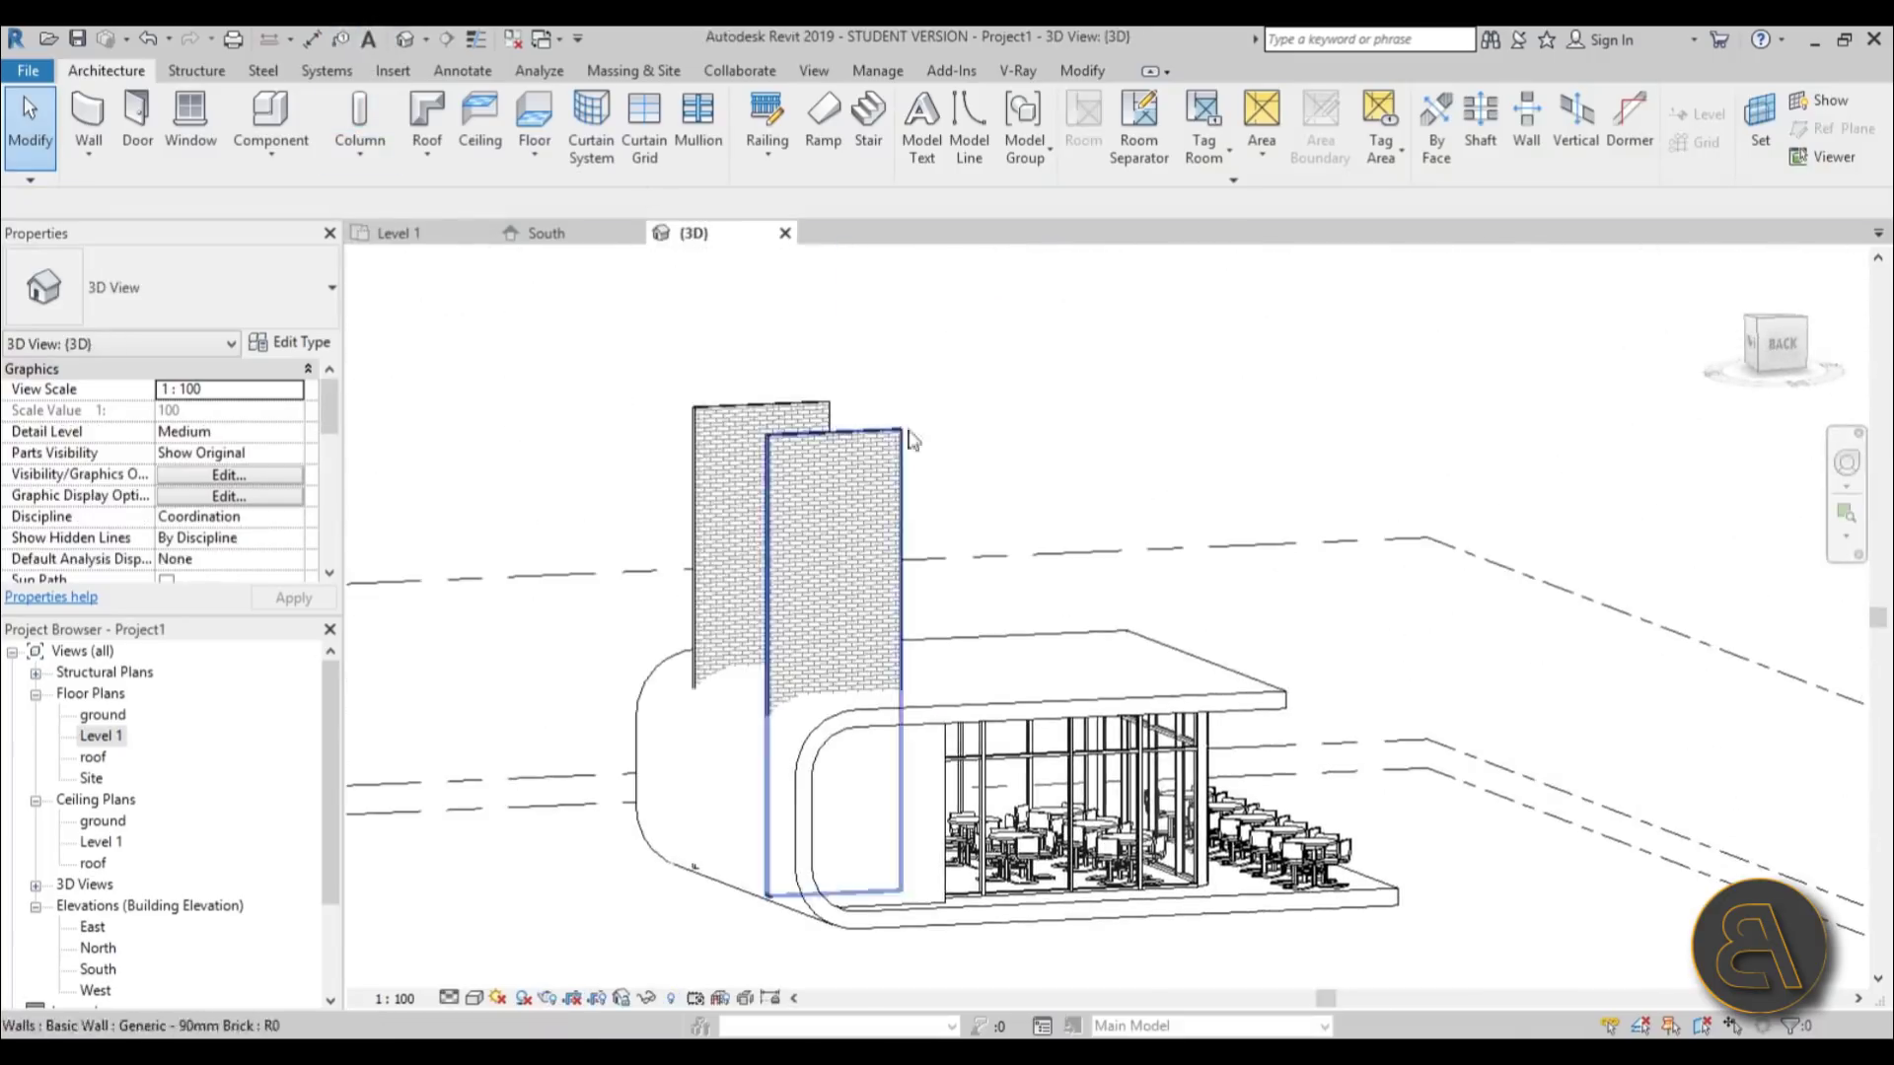
pyautogui.moveTo(942, 420); pyautogui.dragTo(415, 381)
pyautogui.moveTo(988, 463); pyautogui.dragTo(350, 407)
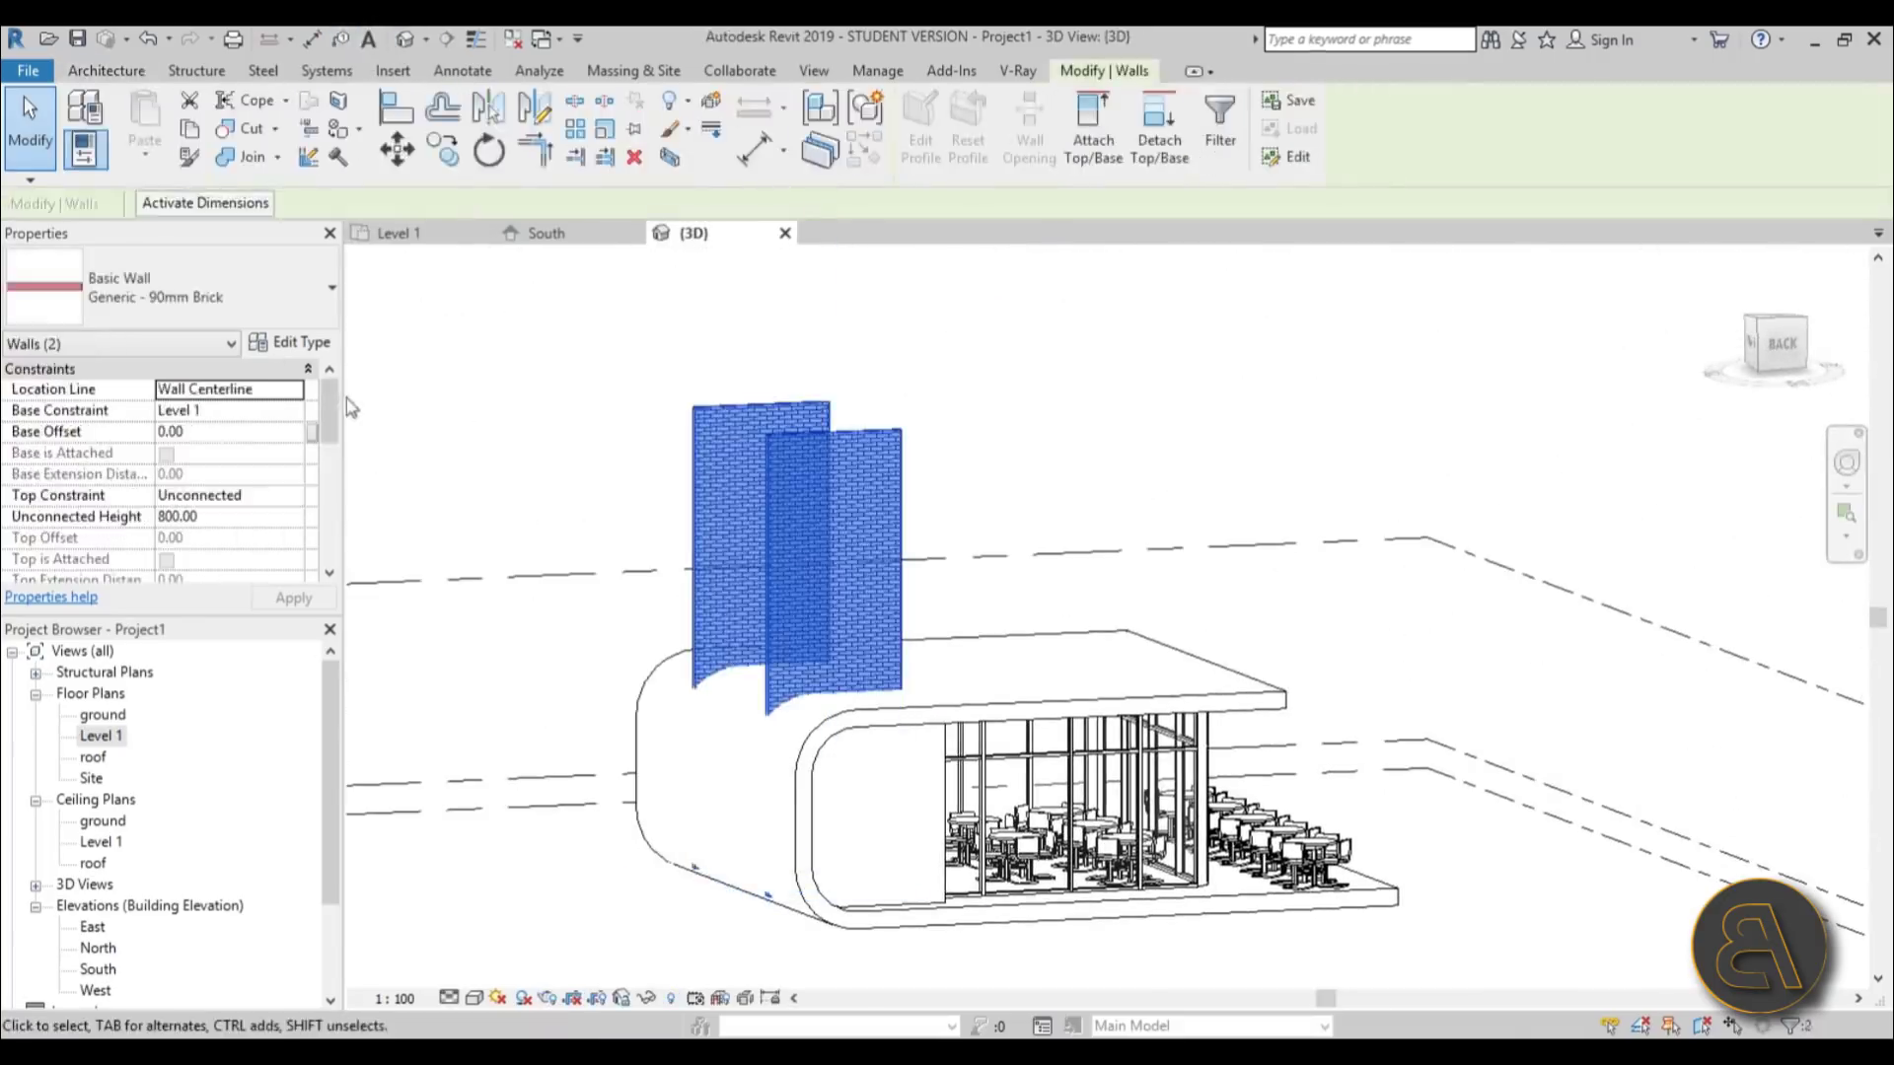
pyautogui.click(293, 496)
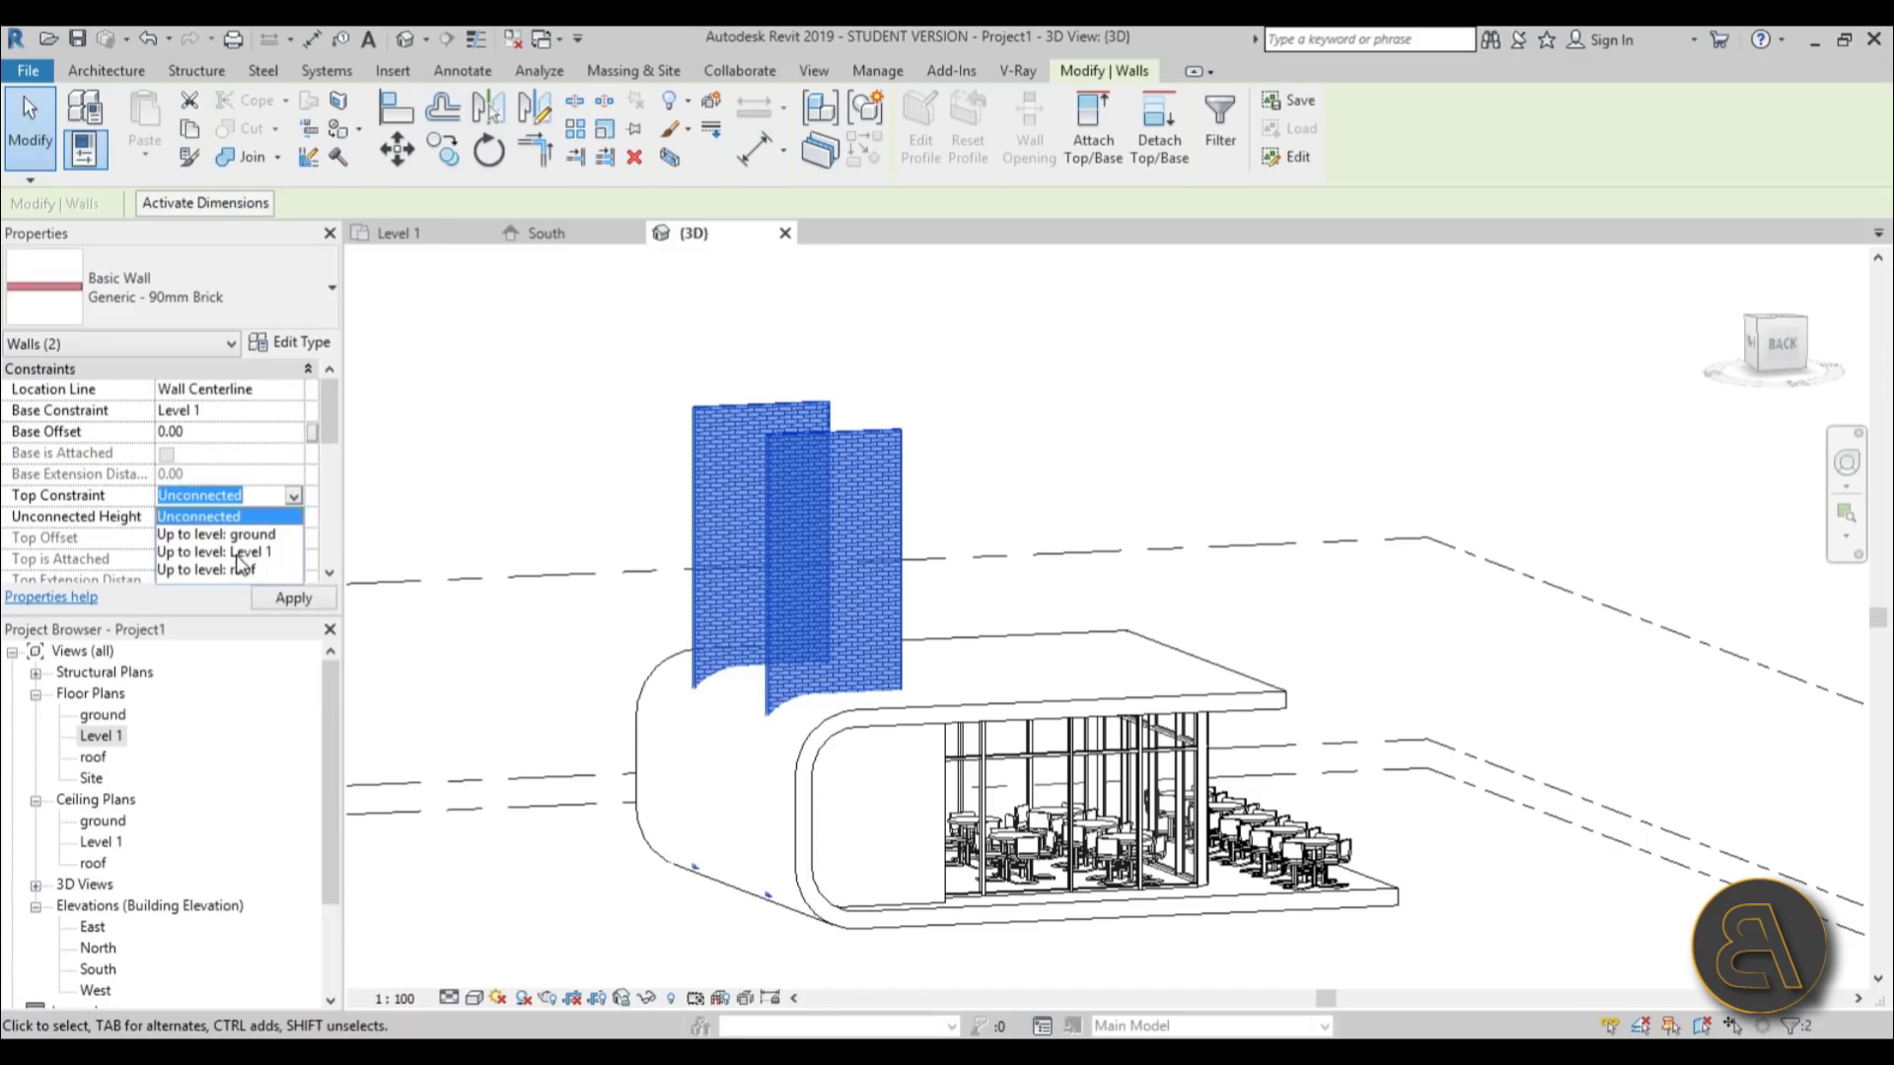
pyautogui.click(238, 570)
pyautogui.scroll(3, 828, 782)
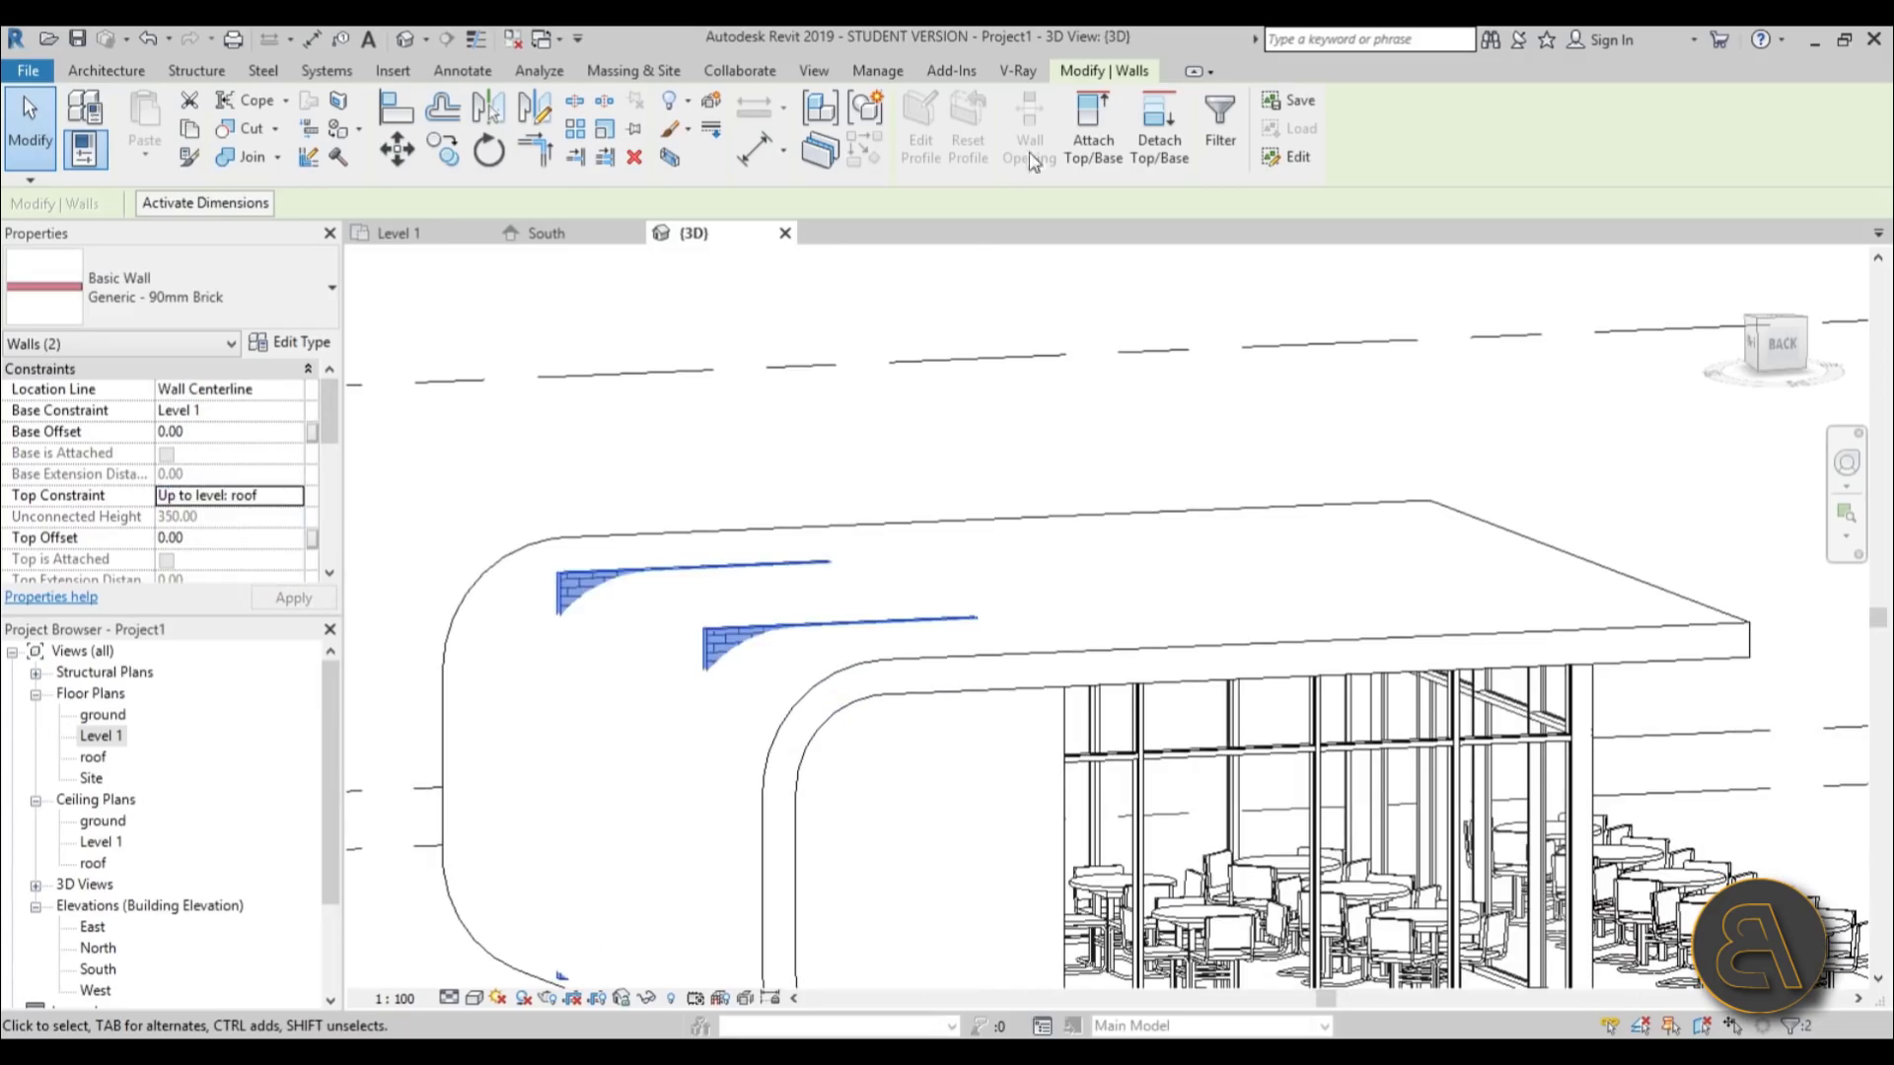
# - Edit the upper brick wall's profile, picking the floor slab's top, vertical and lower curved edges
pyautogui.click(769, 434)
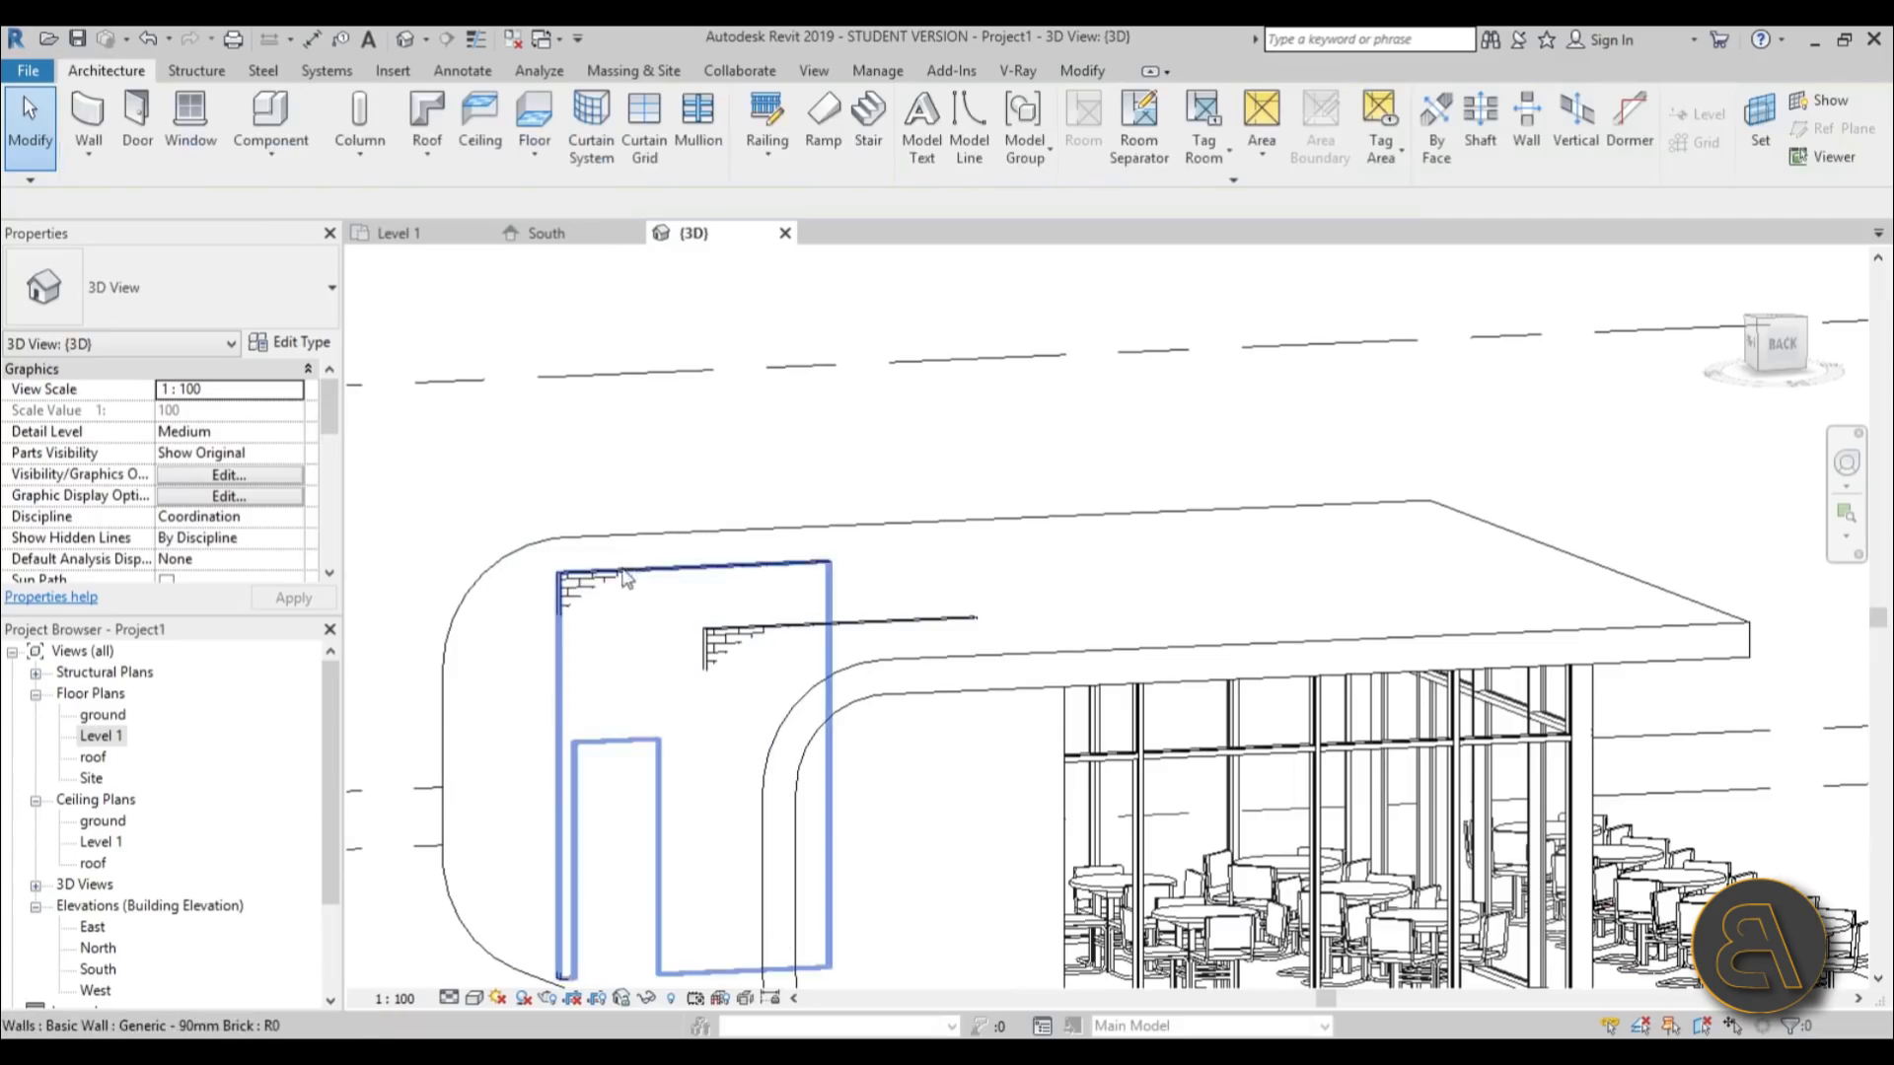
pyautogui.click(617, 582)
pyautogui.click(921, 148)
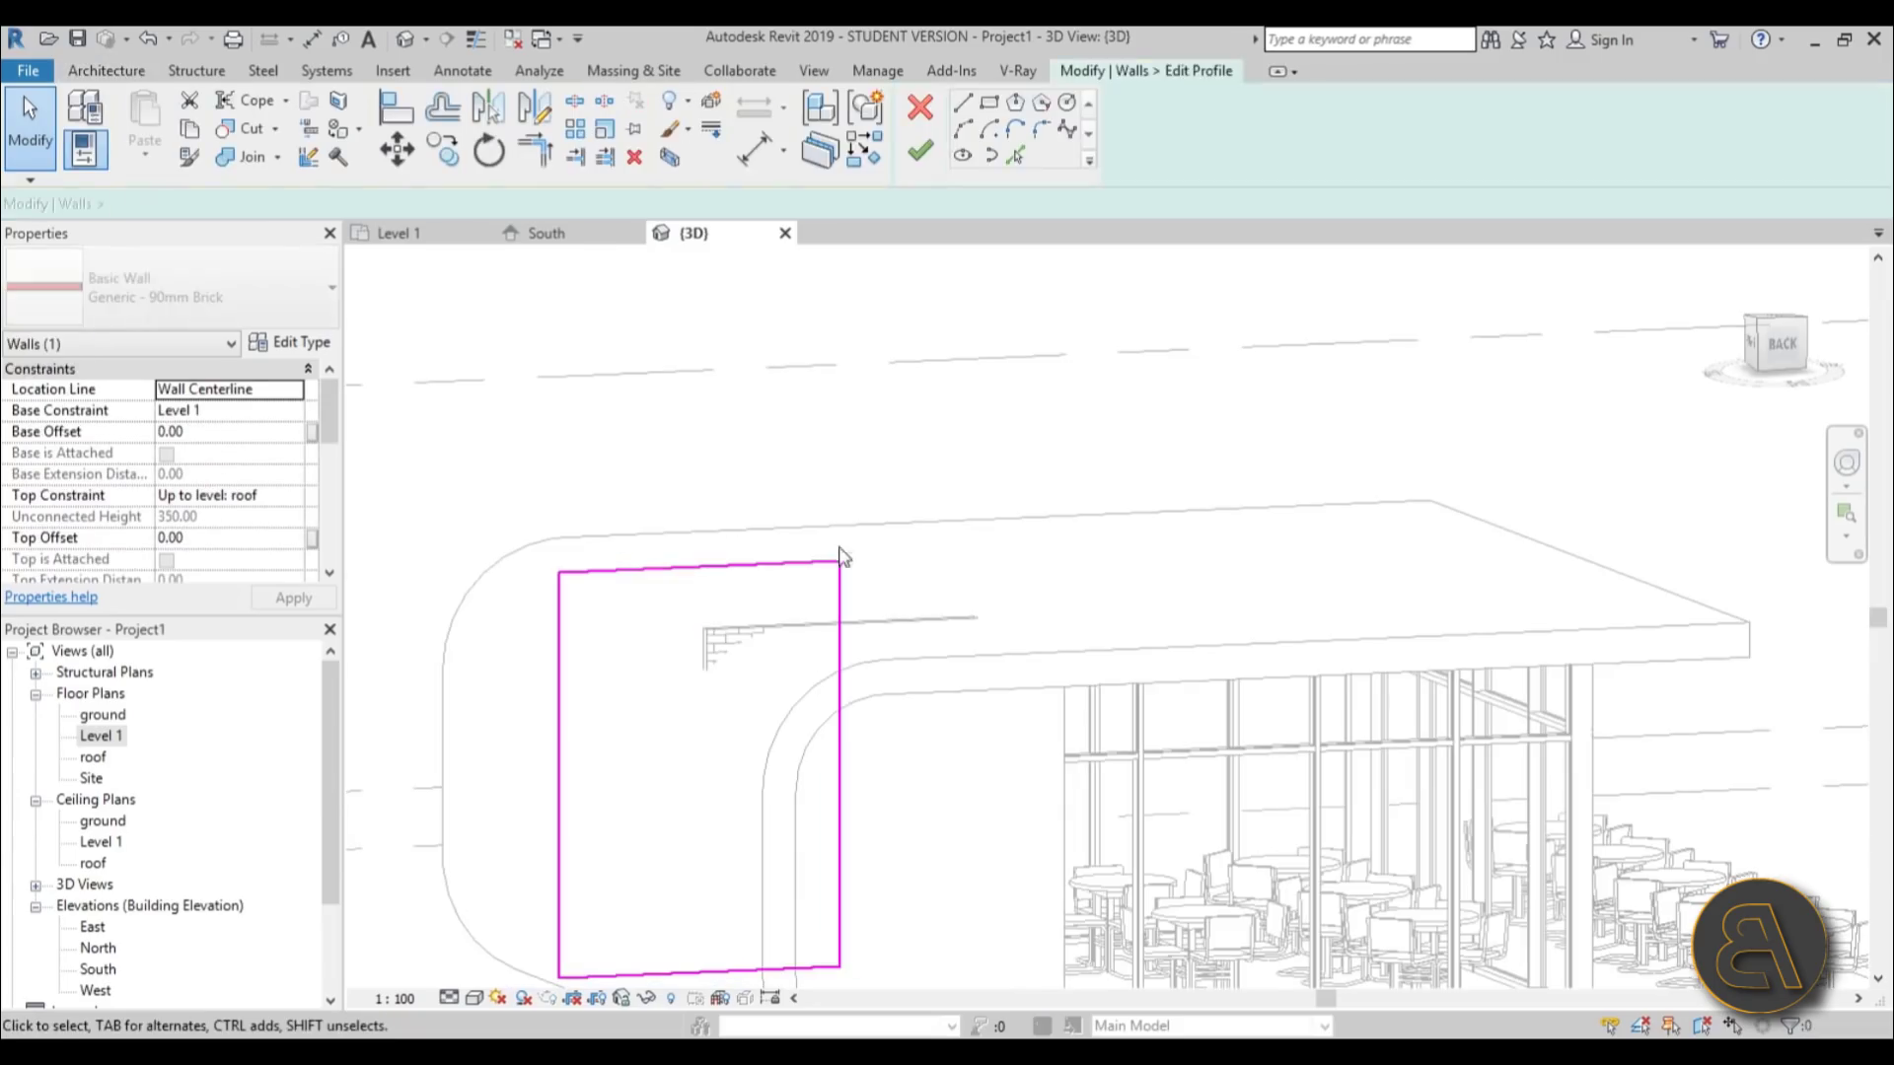
pyautogui.click(1017, 153)
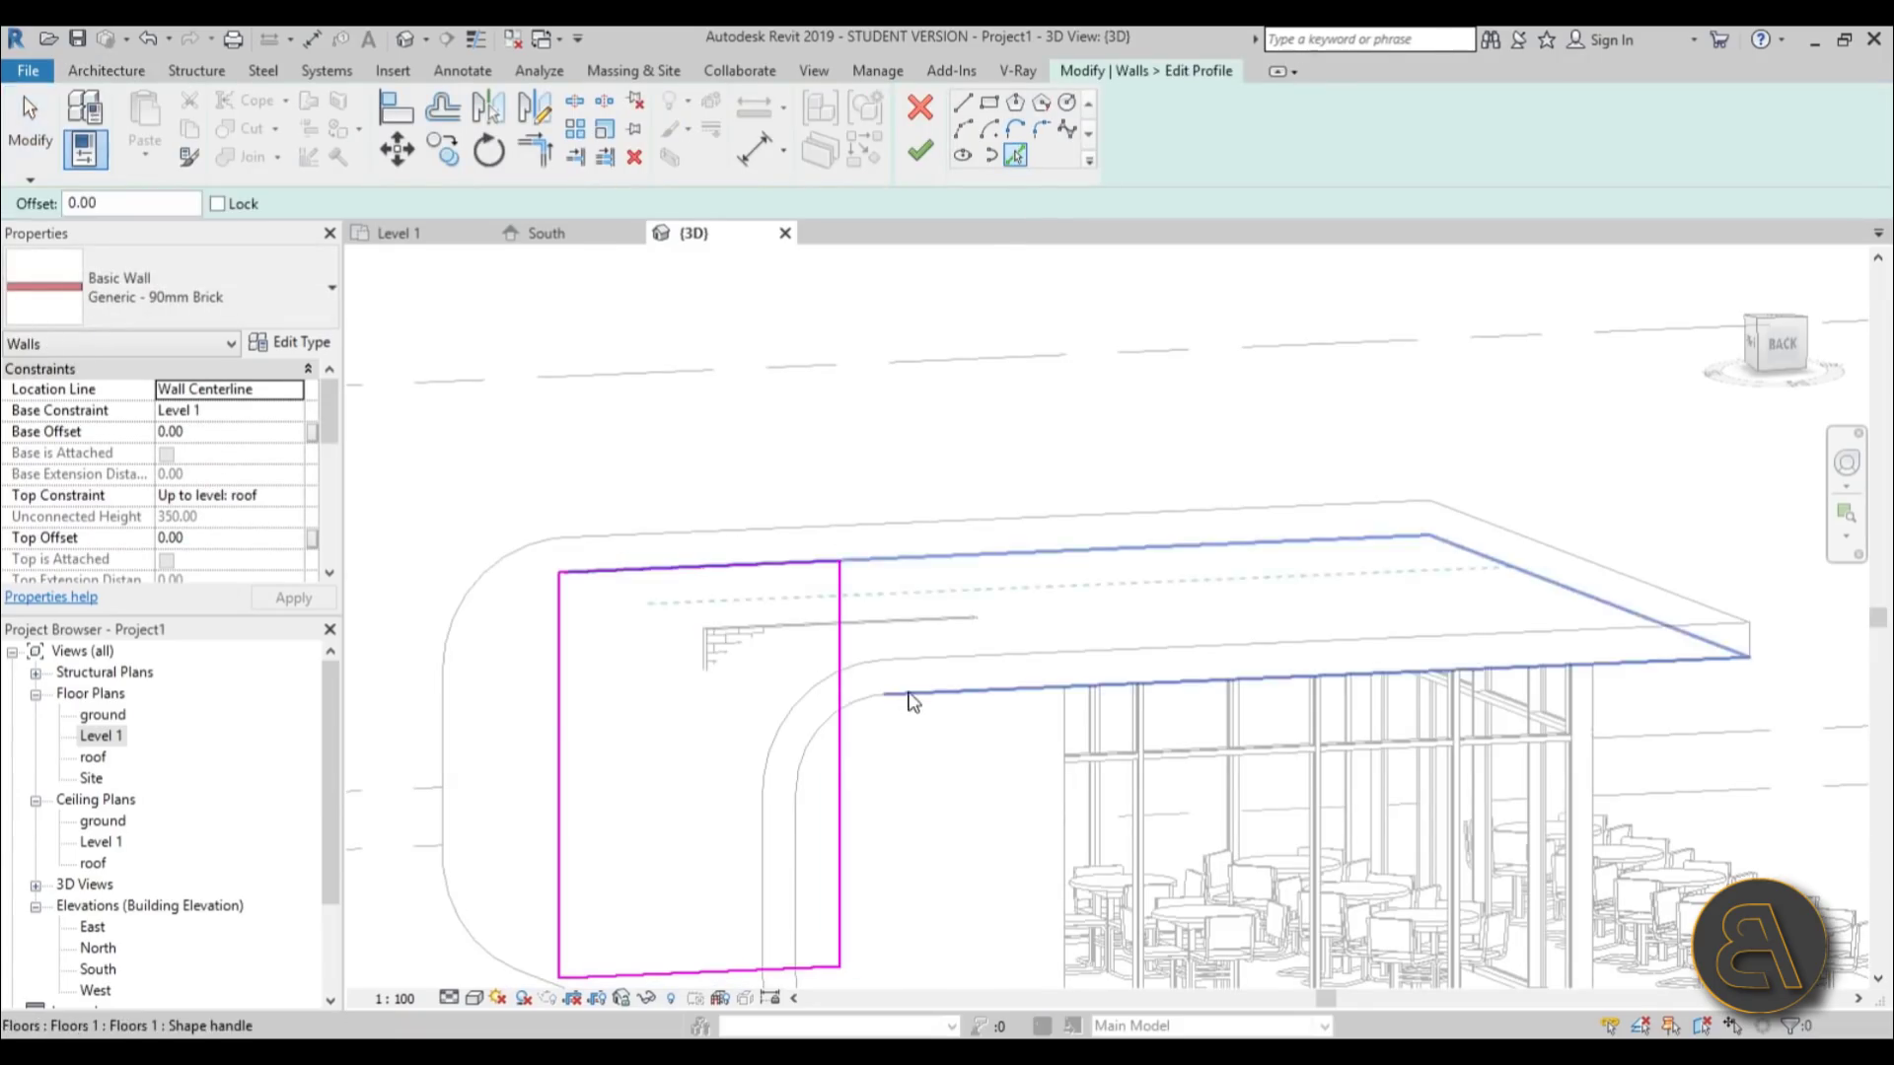
pyautogui.click(850, 720)
pyautogui.click(797, 863)
pyautogui.scroll(-1, 908, 761)
pyautogui.moveTo(908, 762); pyautogui.dragTo(864, 388, button='middle')
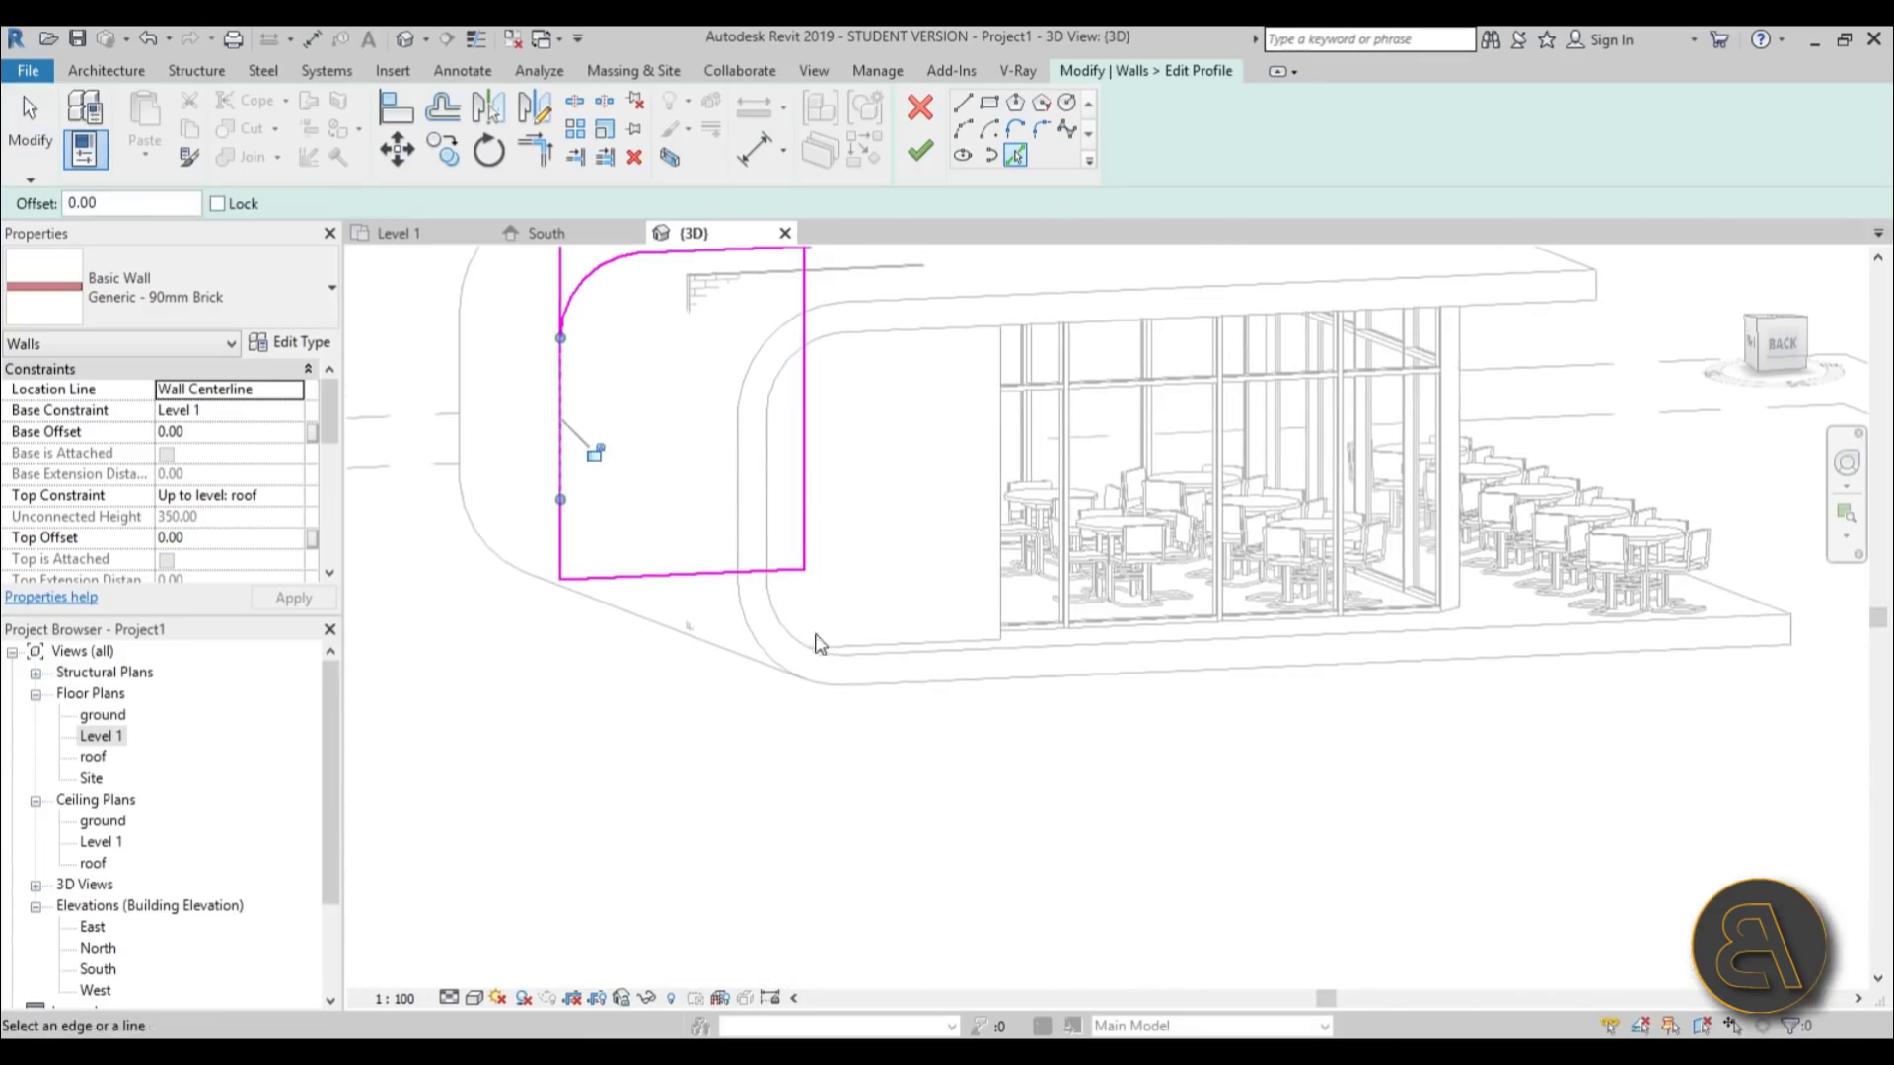
pyautogui.click(795, 637)
pyautogui.press('Escape')
pyautogui.press('Escape')
# - Trim the profile lines to corners at the curve, delete leftover lines, and finish the profile
pyautogui.moveTo(478, 275)
pyautogui.mouseDown()
pyautogui.moveTo(617, 544)
pyautogui.moveTo(607, 533)
pyautogui.mouseUp()
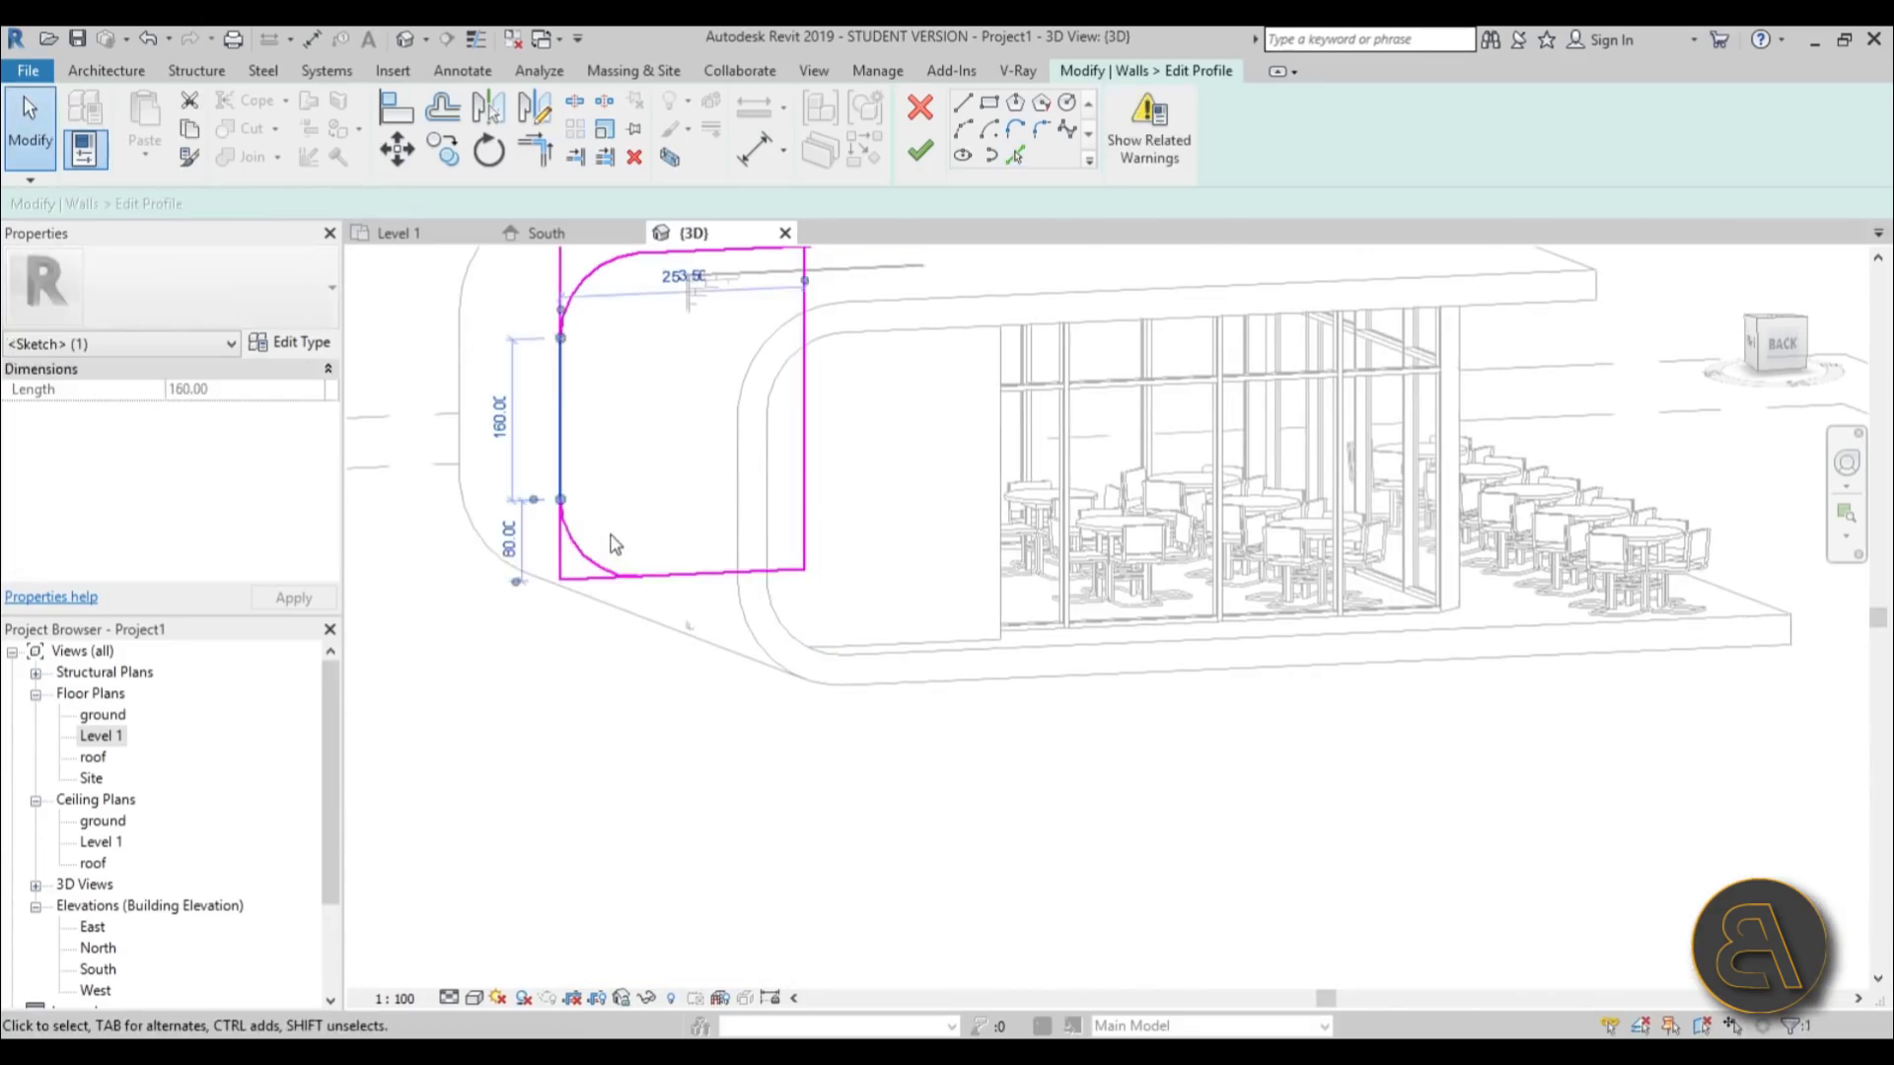
pyautogui.press('Delete')
pyautogui.scroll(-1, 622, 441)
pyautogui.moveTo(622, 441); pyautogui.dragTo(603, 515, button='middle')
pyautogui.press('r')
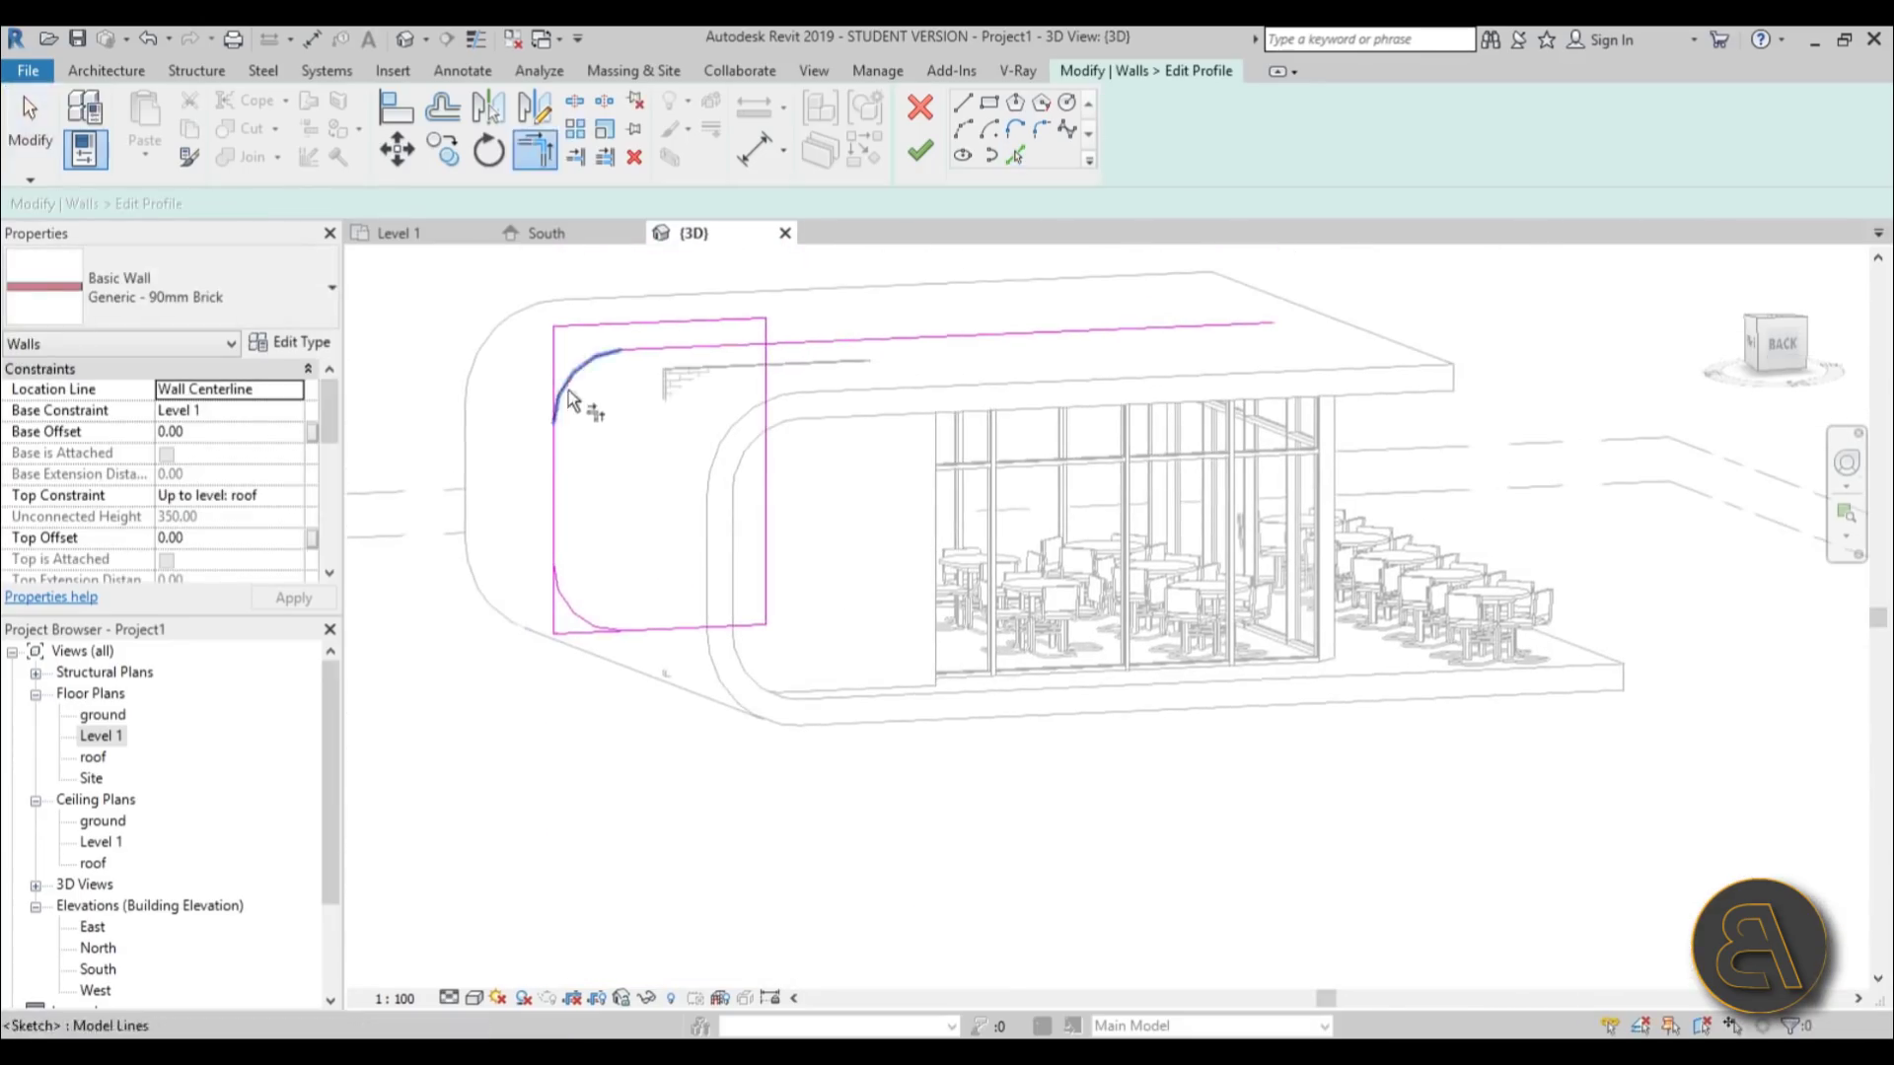
pyautogui.click(555, 490)
pyautogui.click(577, 620)
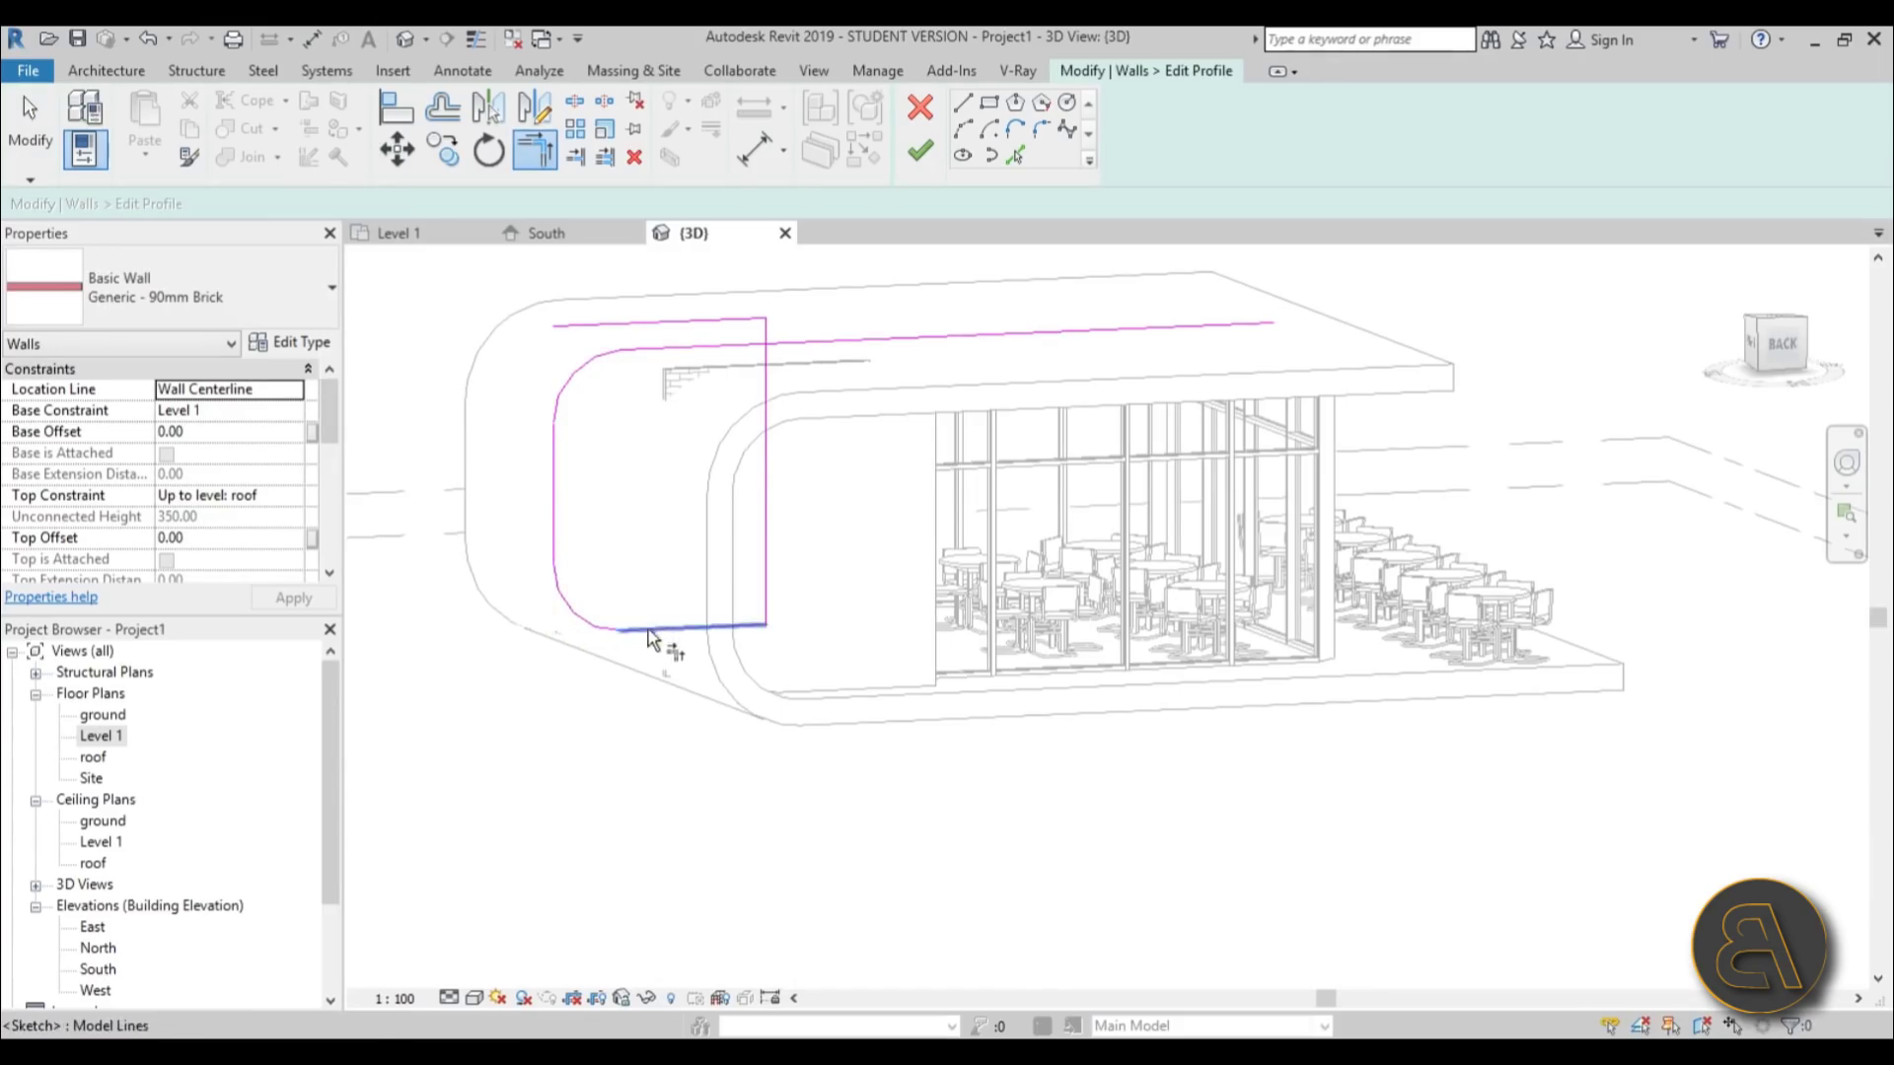
pyautogui.click(766, 414)
pyautogui.click(732, 348)
pyautogui.press('Escape')
pyautogui.click(697, 323)
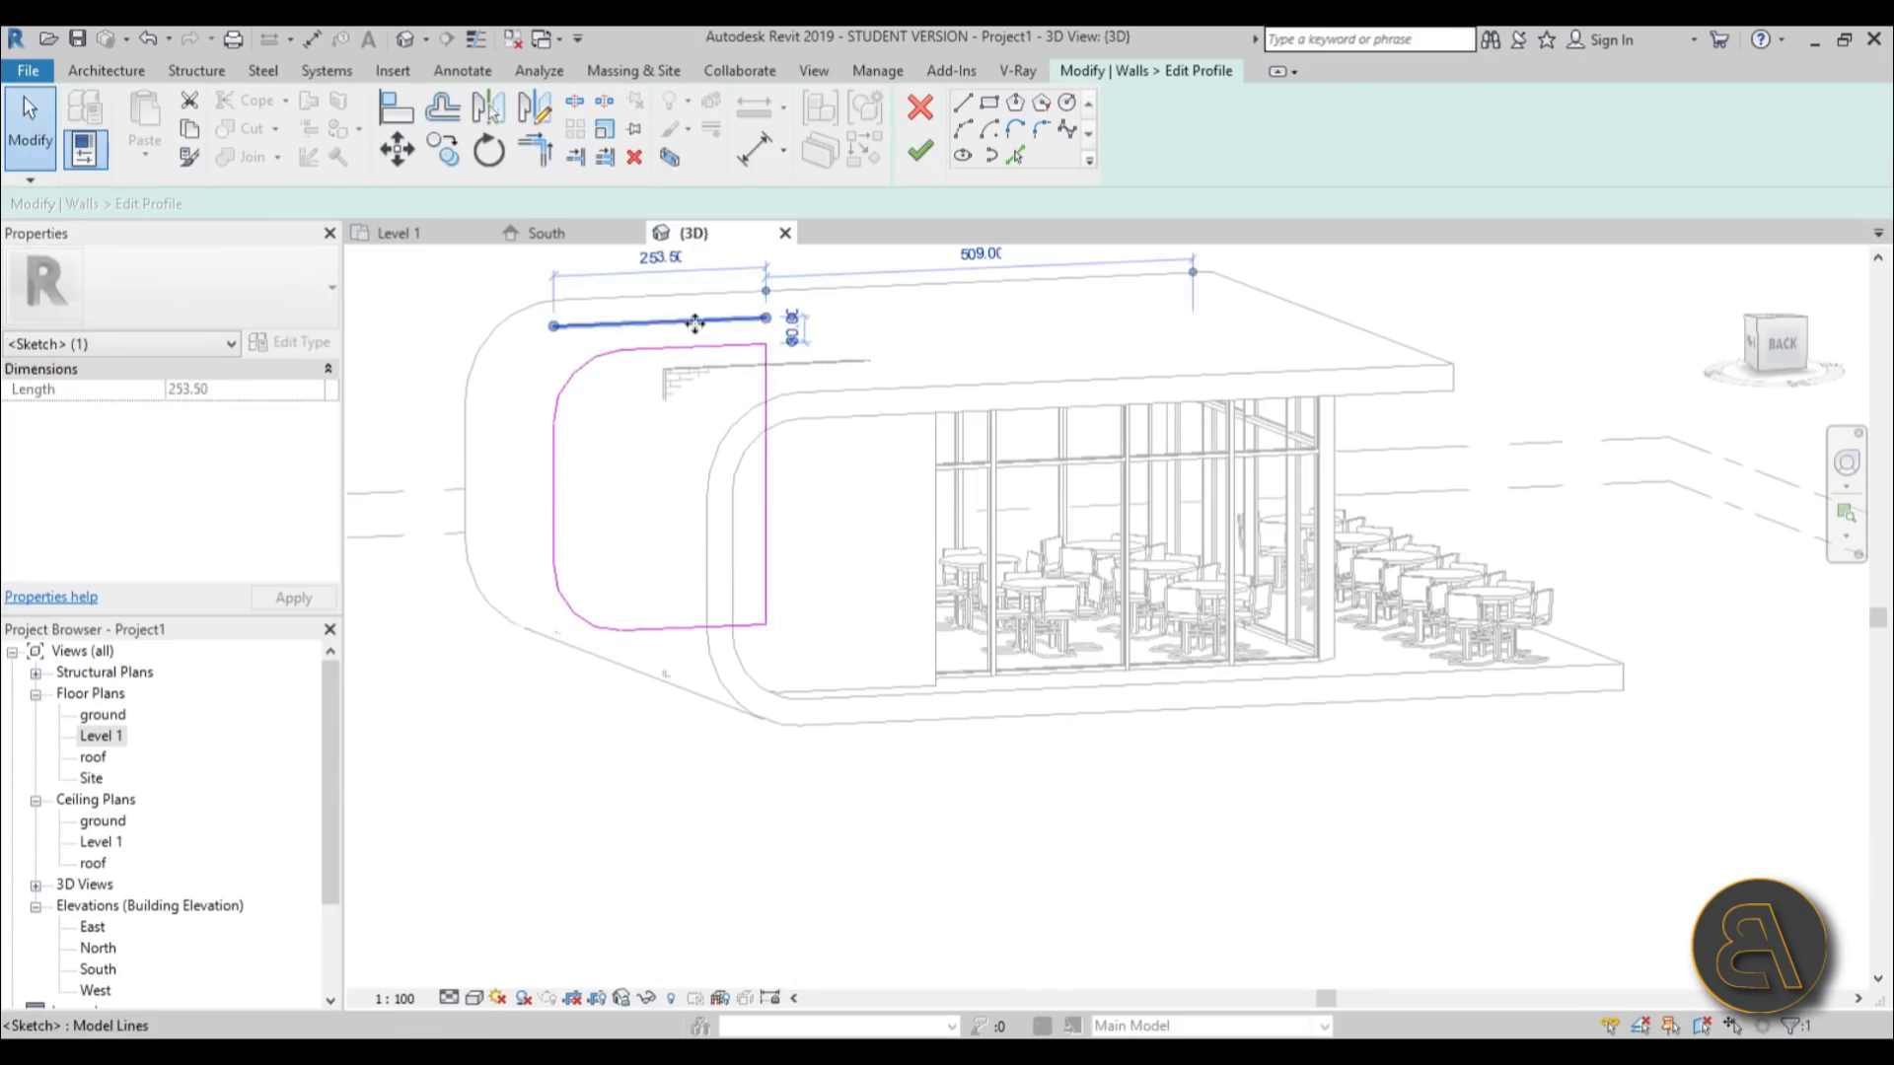
pyautogui.press('Delete')
pyautogui.click(919, 151)
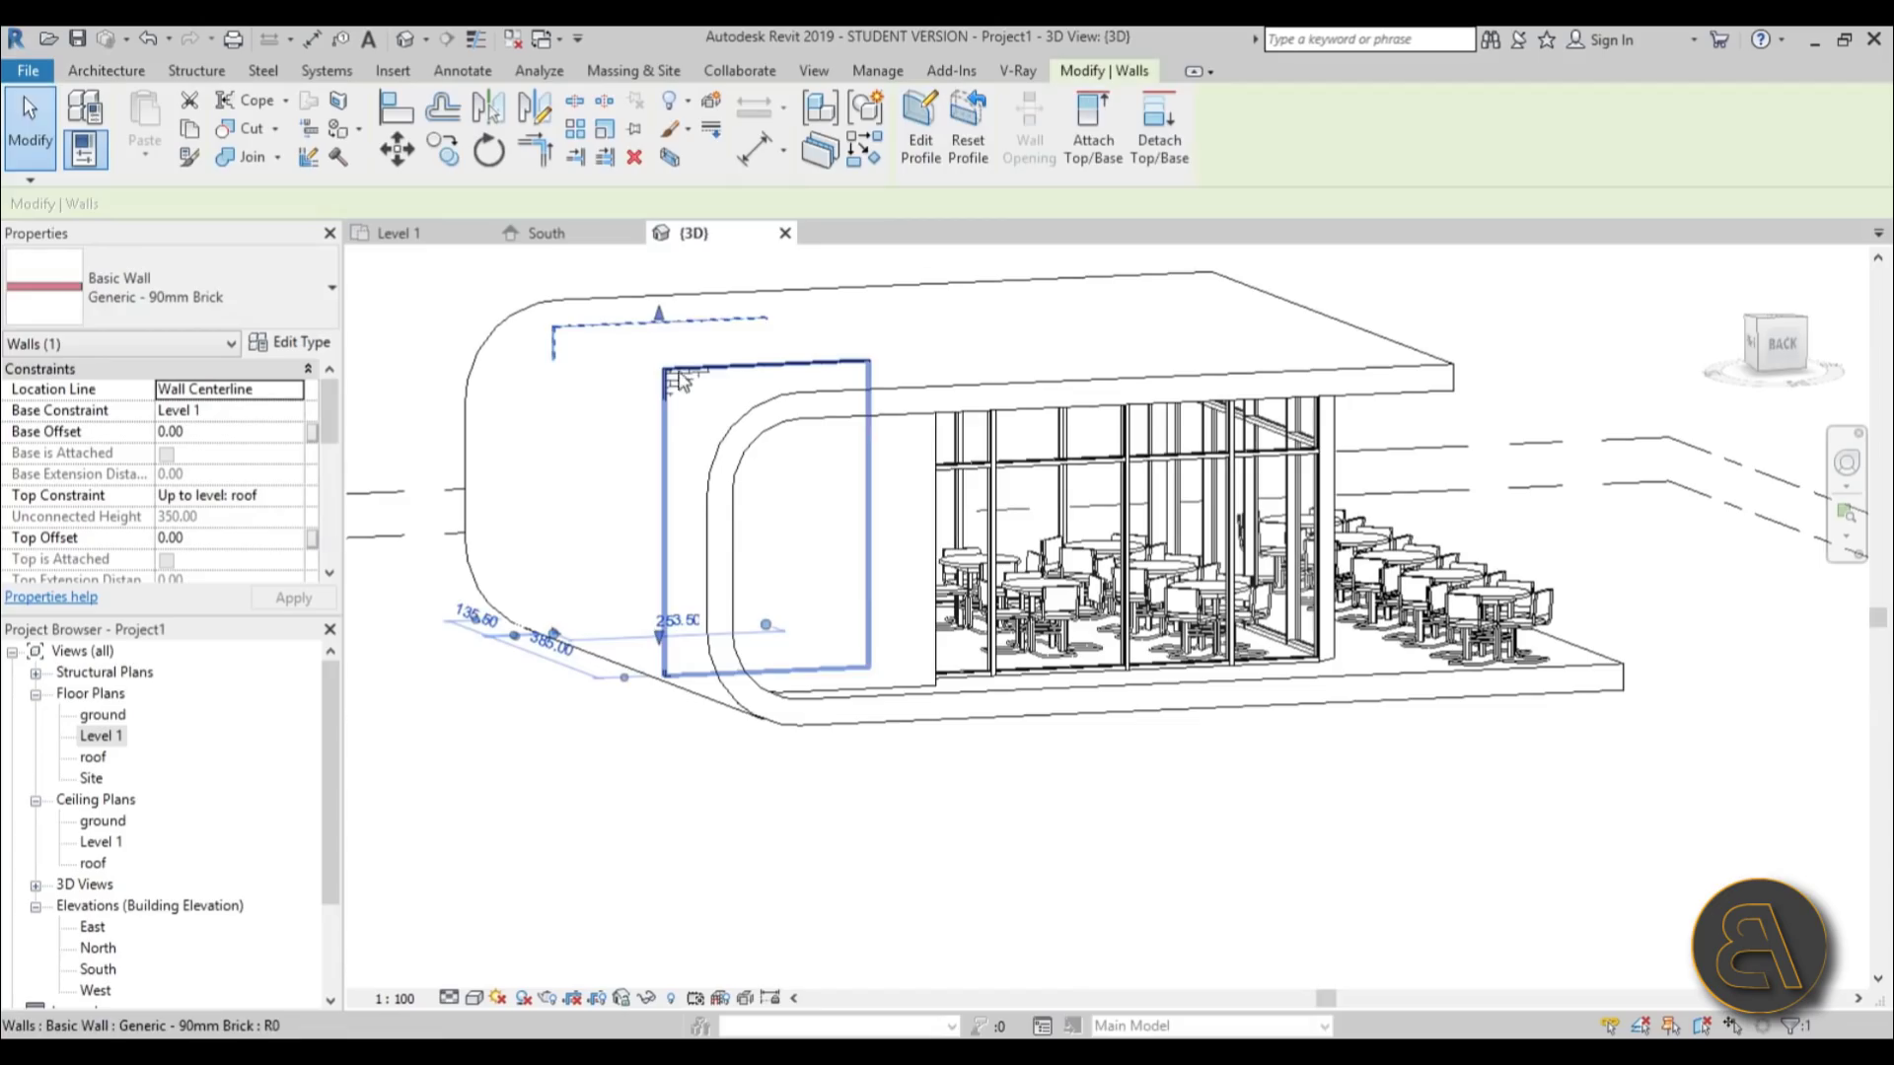
# - Edit the other small brick wall's profile, picking the floor's curved edges into the sketch
pyautogui.click(717, 363)
pyautogui.click(919, 148)
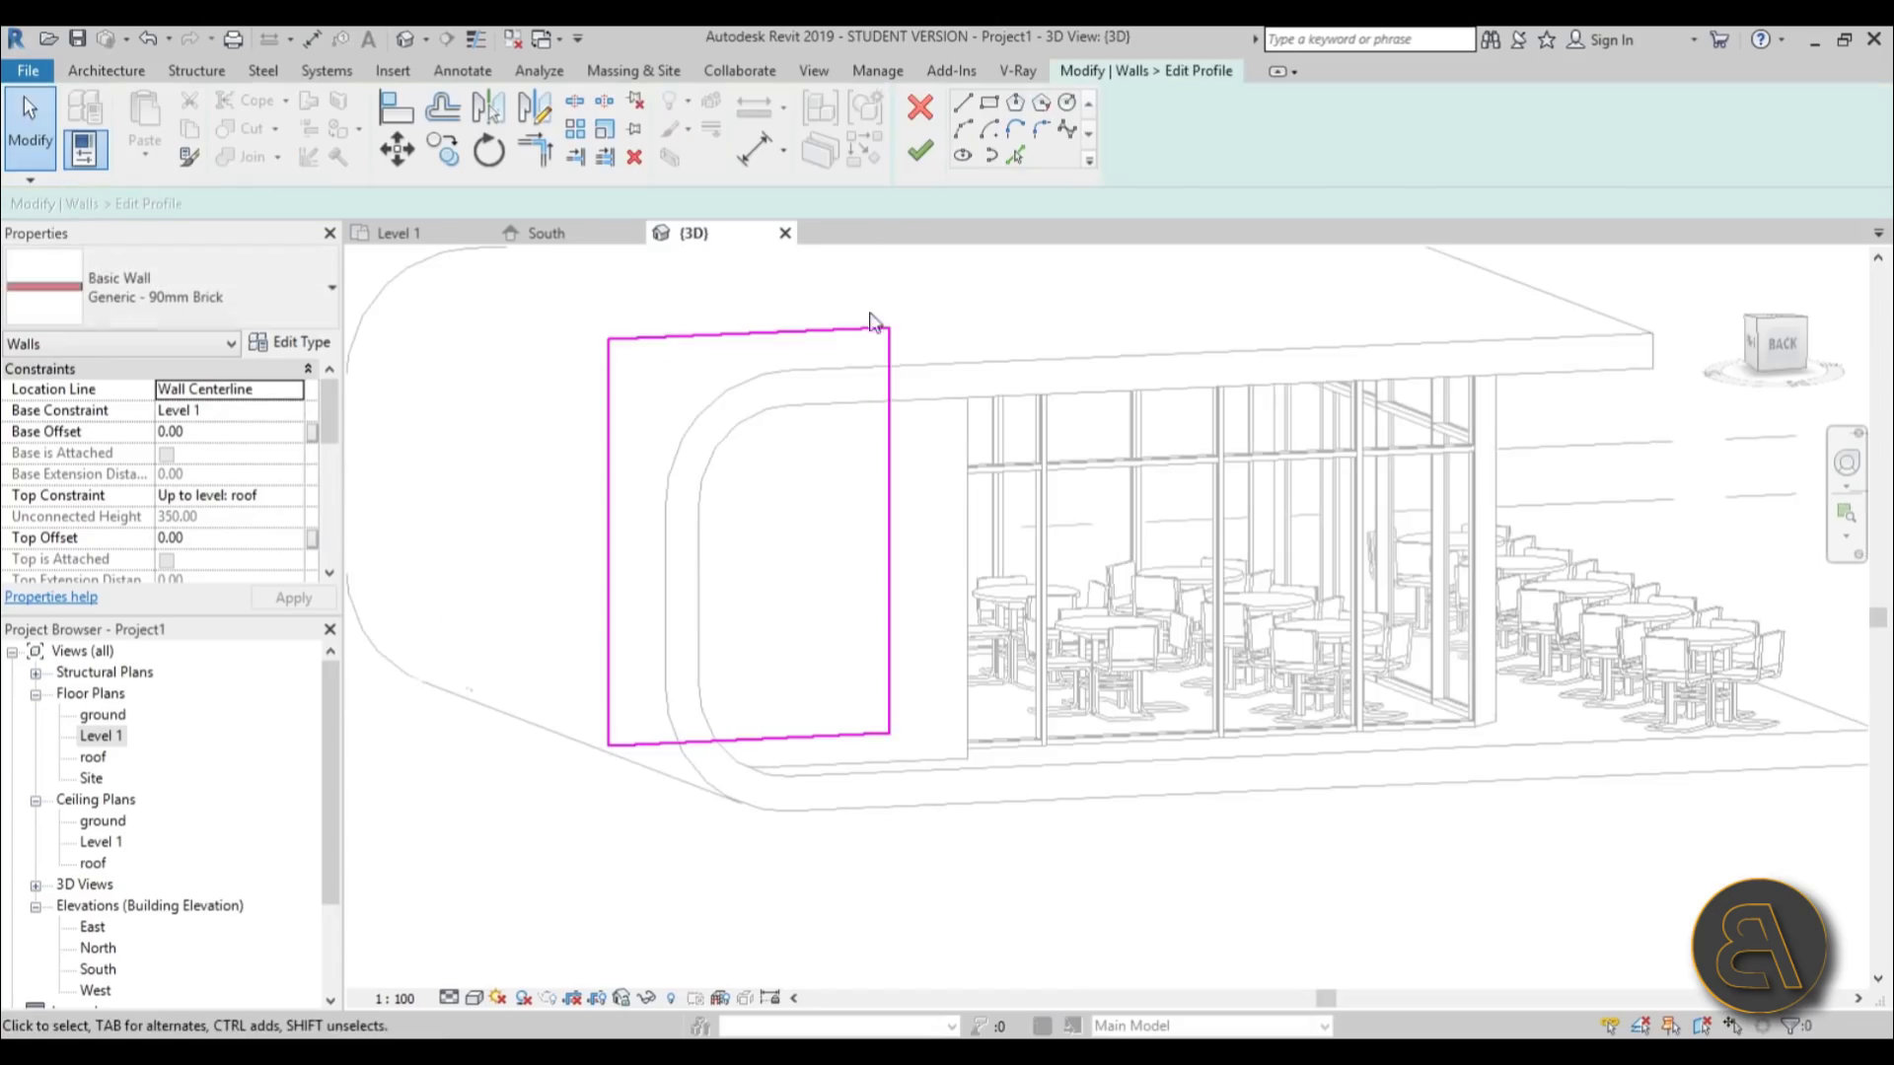
pyautogui.click(1016, 155)
pyautogui.click(839, 414)
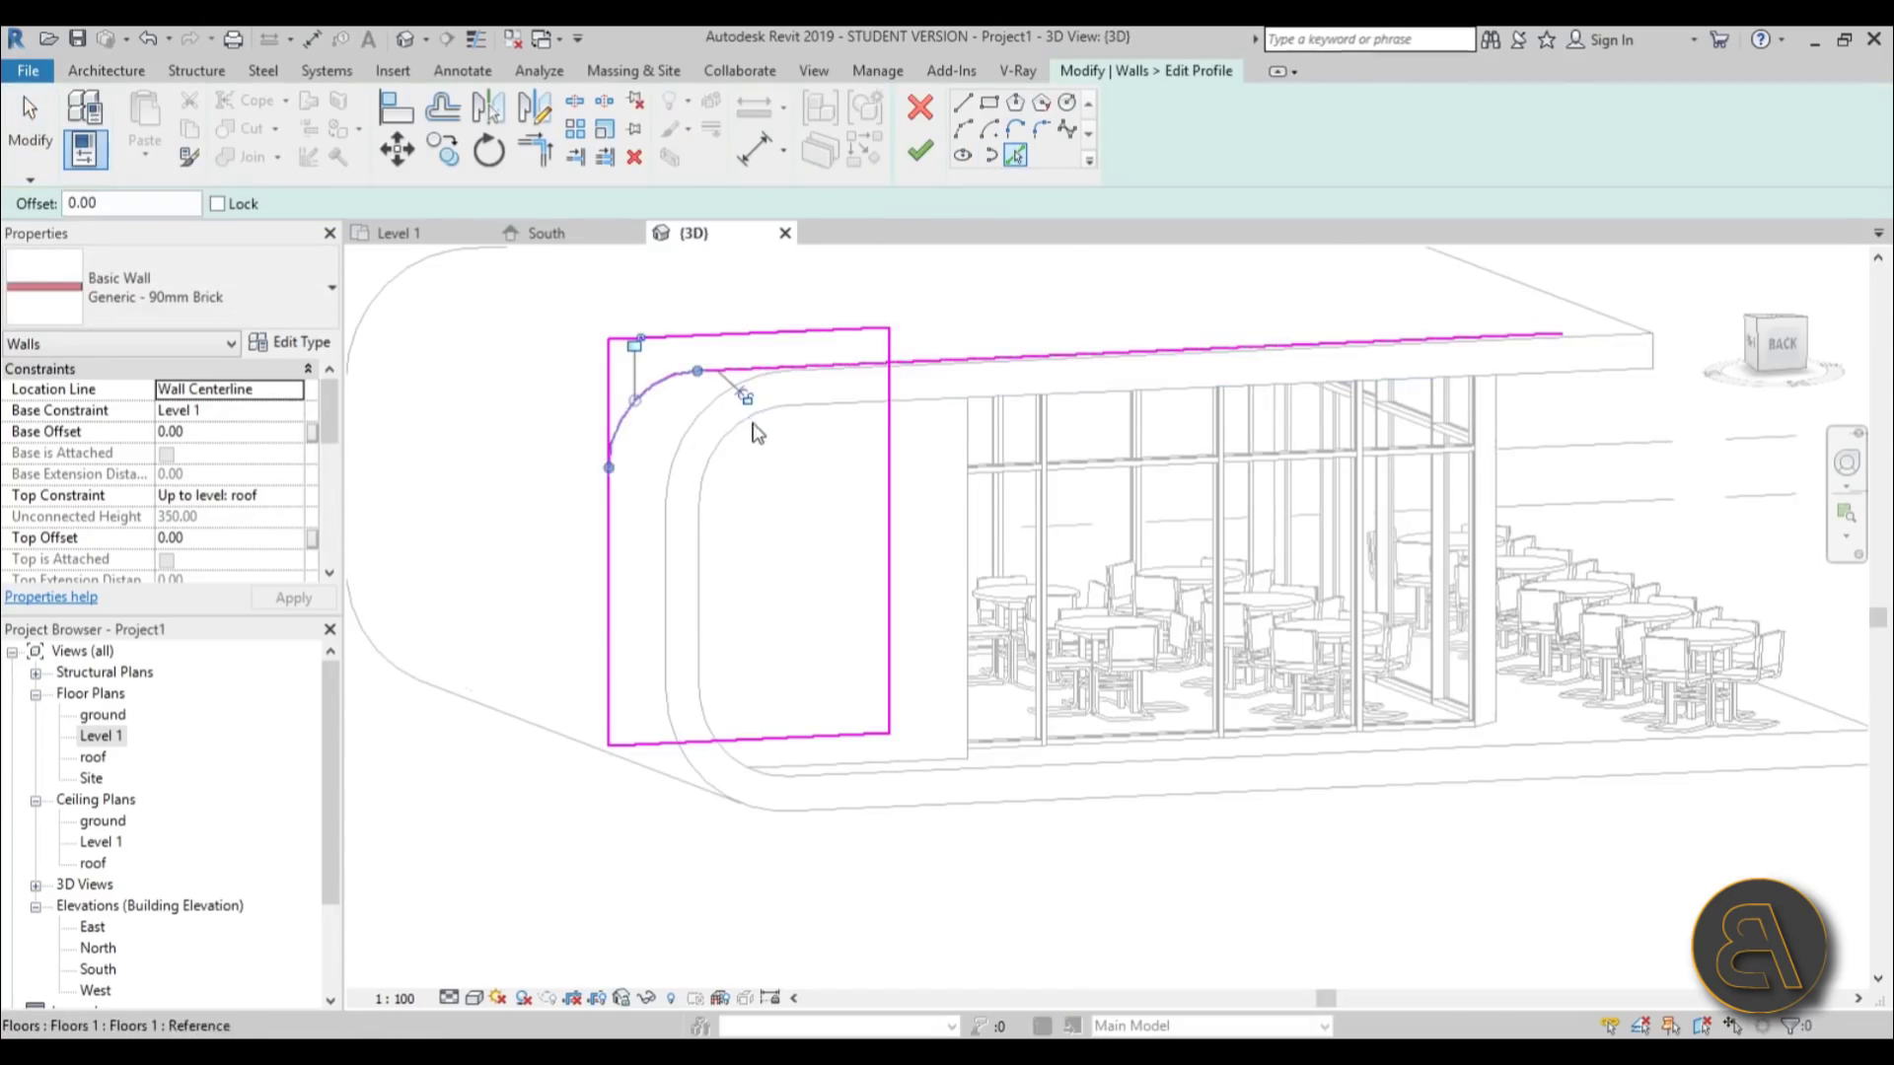
pyautogui.click(710, 567)
pyautogui.press('Escape')
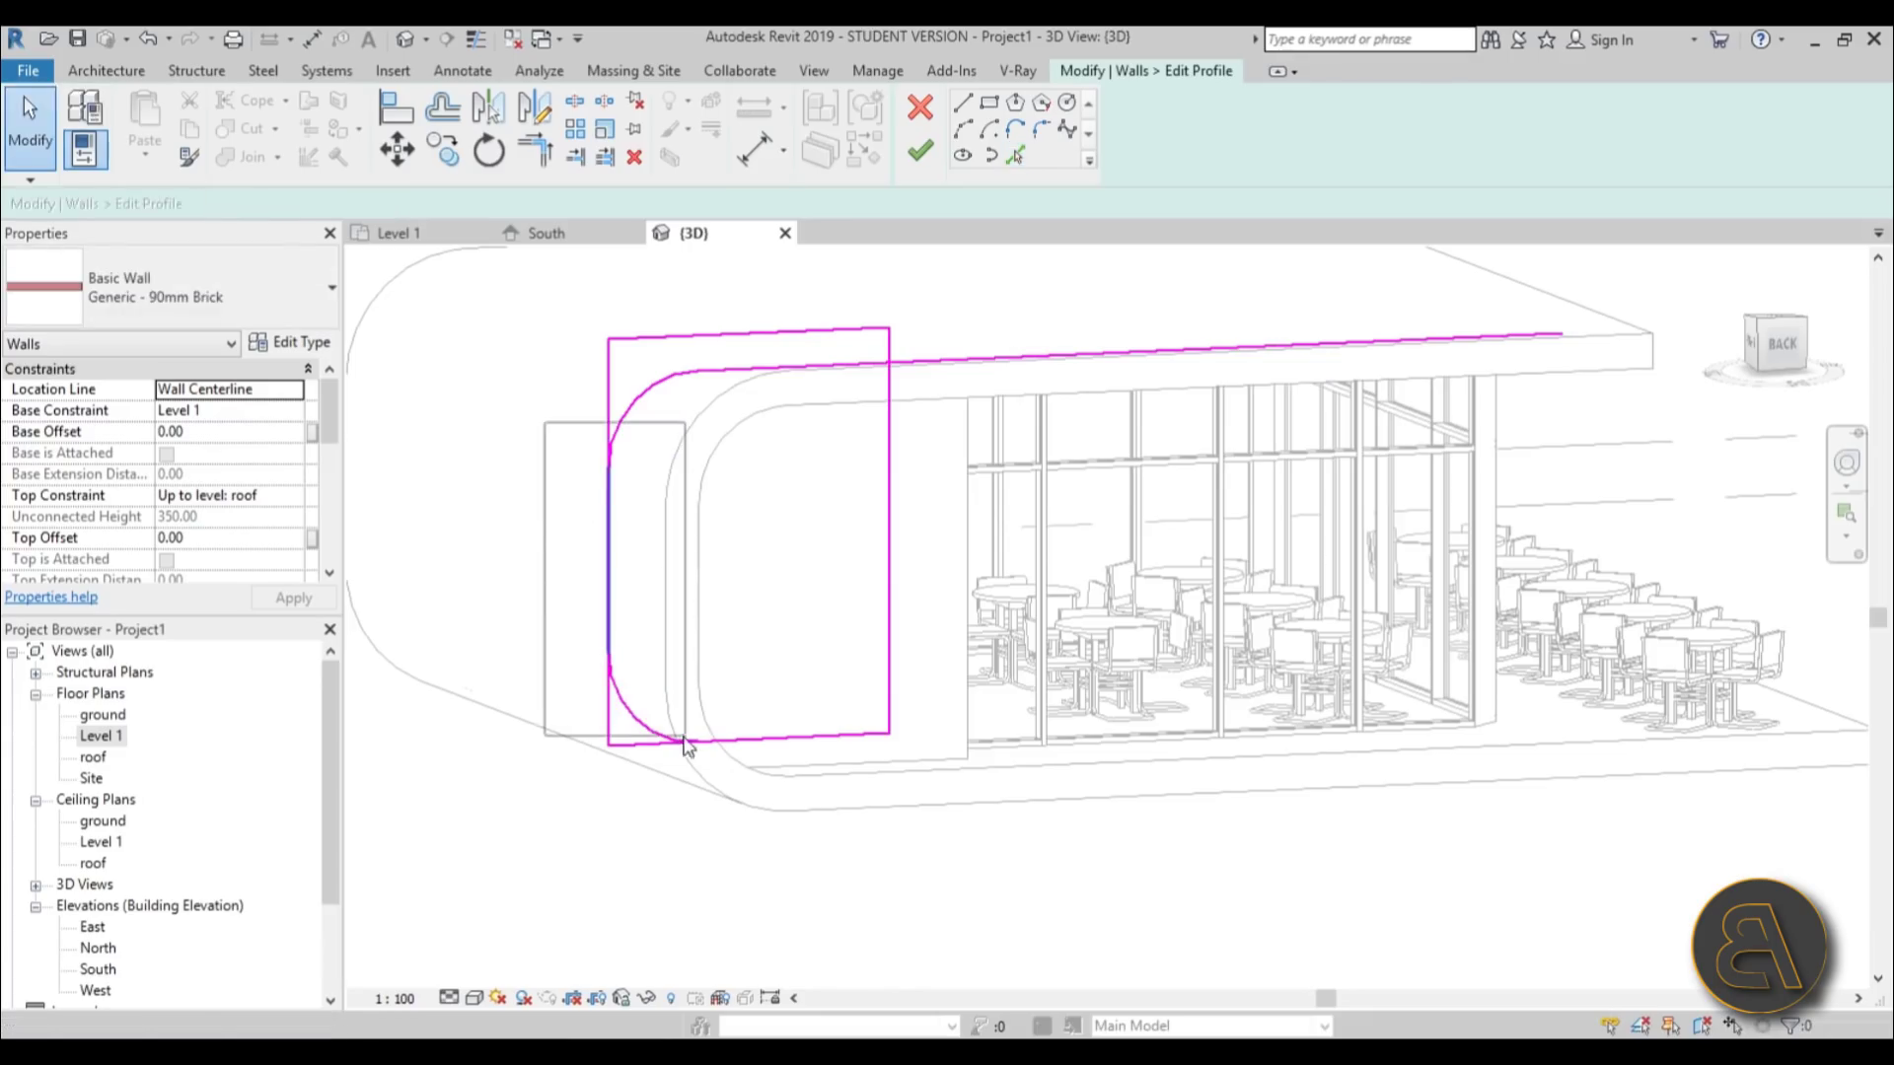
pyautogui.click(687, 747)
pyautogui.click(659, 586)
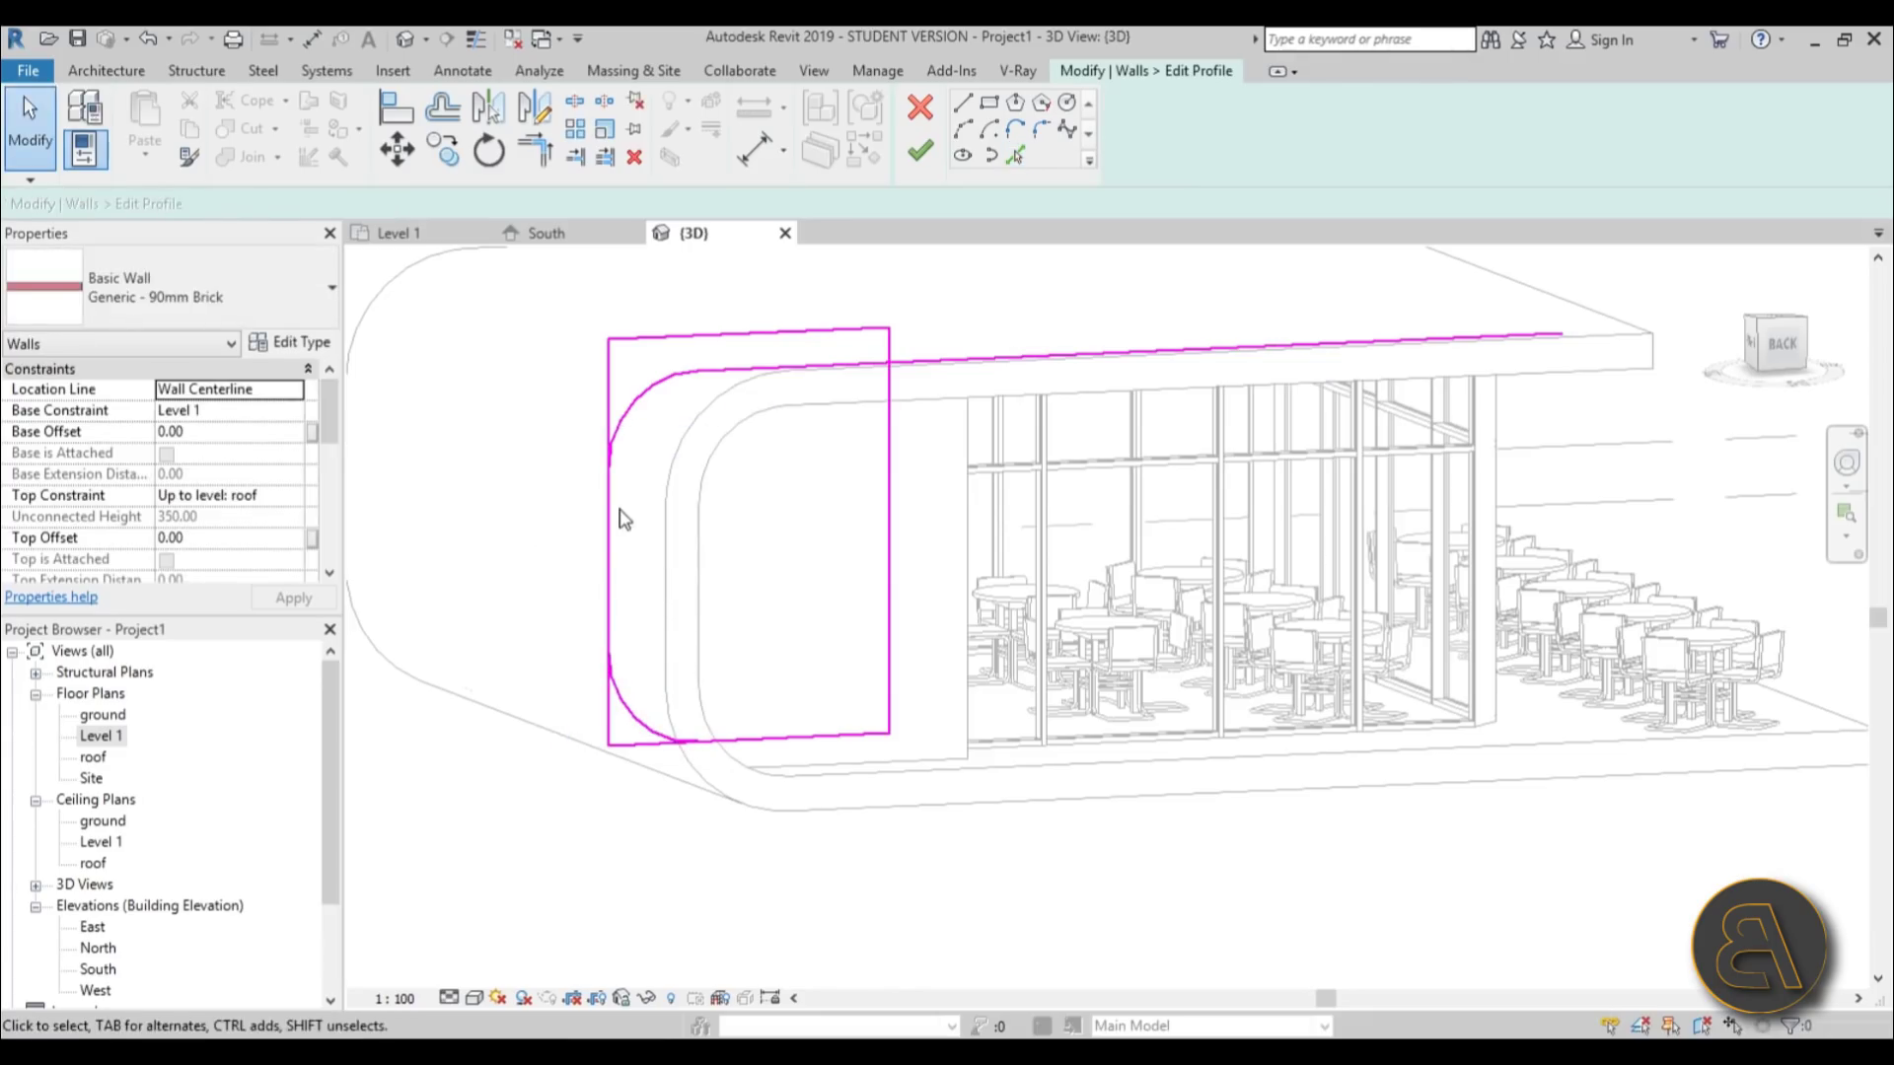
# - Trim its sketch lines to corners at the arcs, delete the short top line, and finish
pyautogui.press('t')
pyautogui.press('r')
pyautogui.click(614, 456)
pyautogui.click(613, 486)
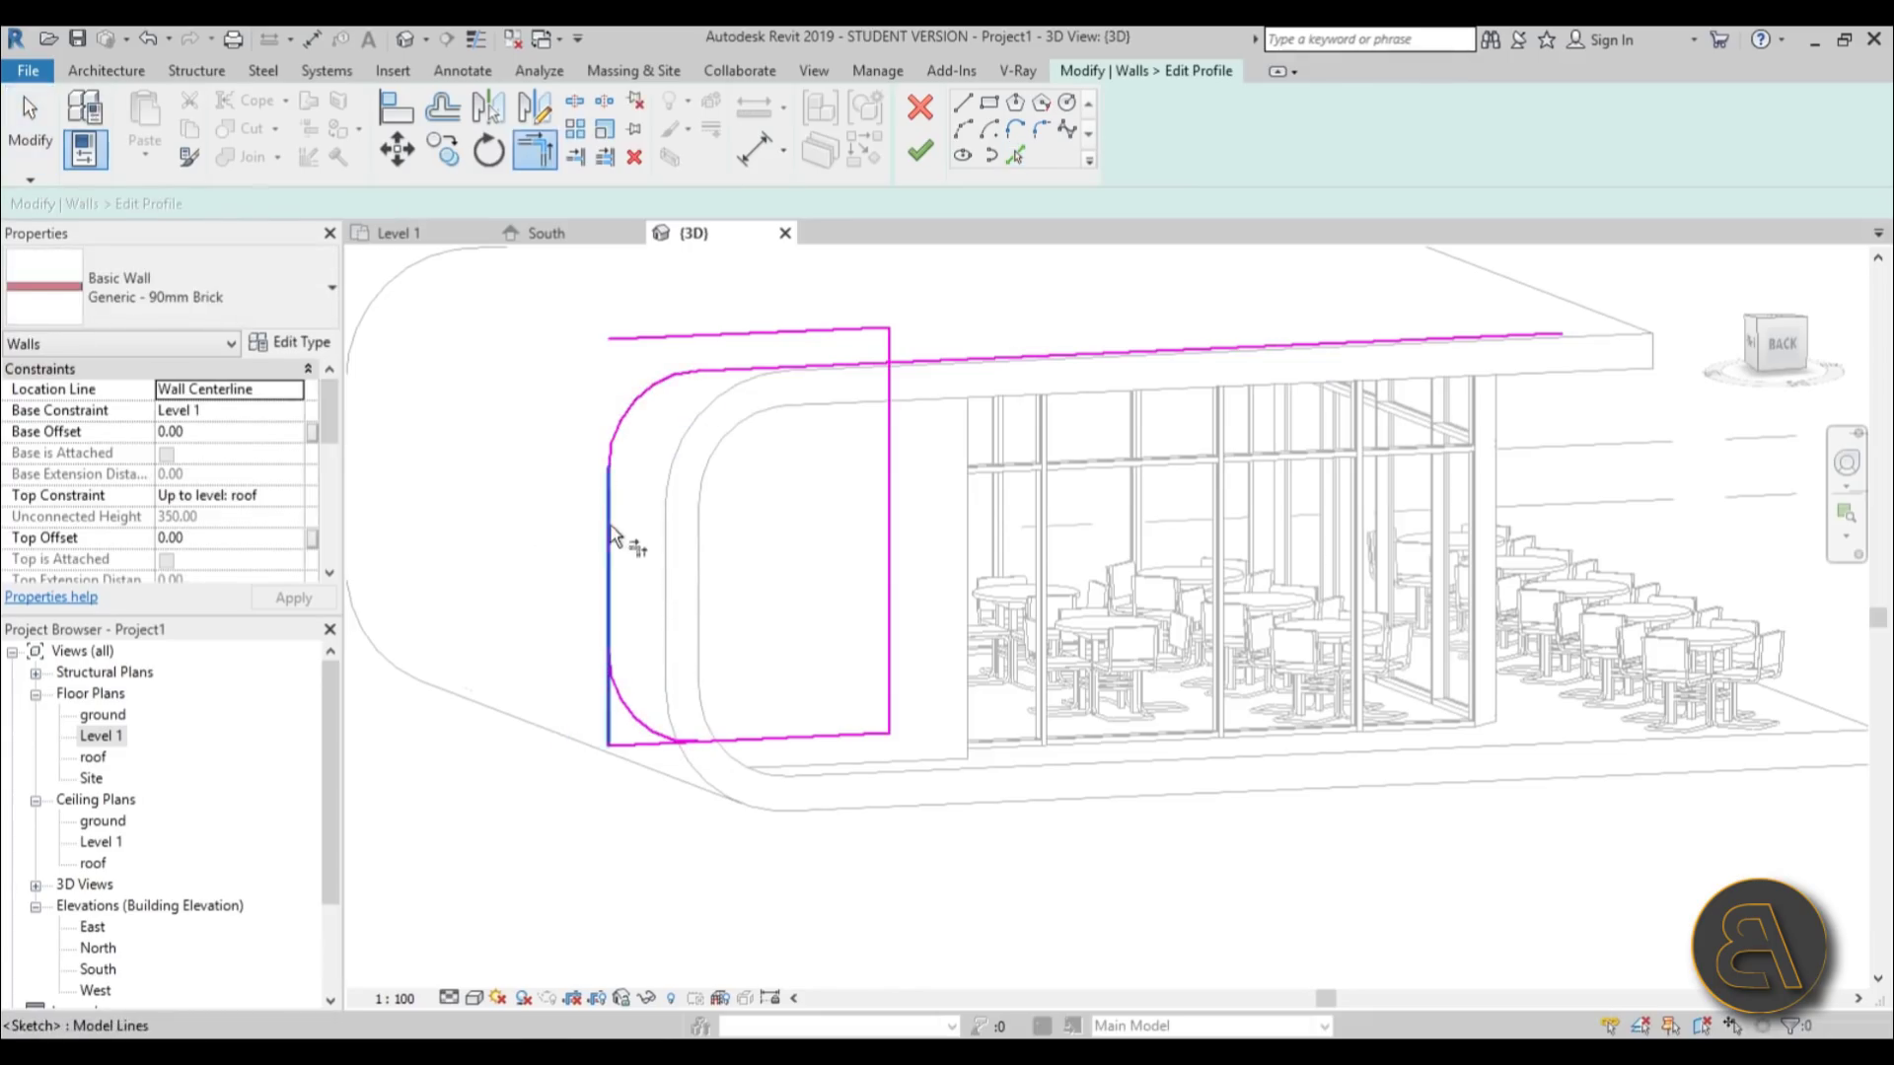
pyautogui.click(617, 696)
pyautogui.click(764, 741)
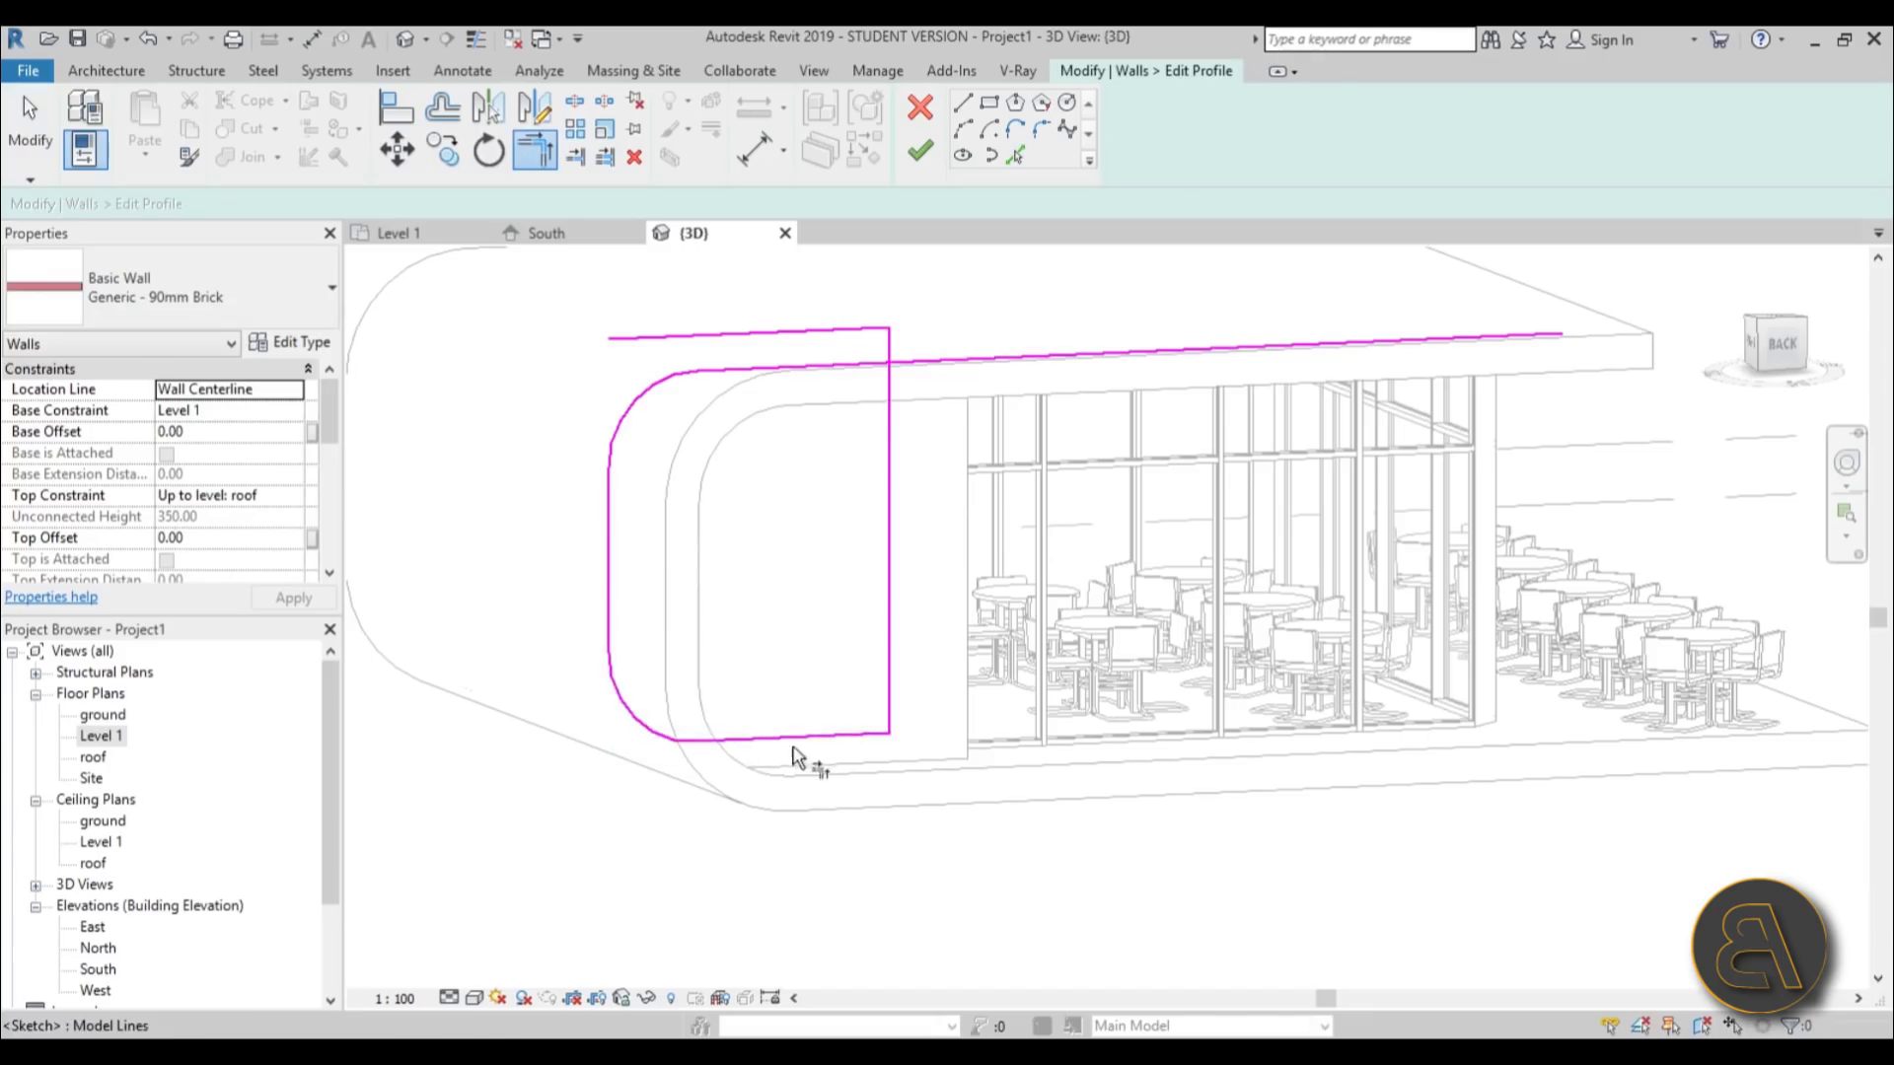
pyautogui.click(846, 373)
pyautogui.click(891, 406)
pyautogui.press('Escape')
pyautogui.press('Escape')
pyautogui.click(850, 331)
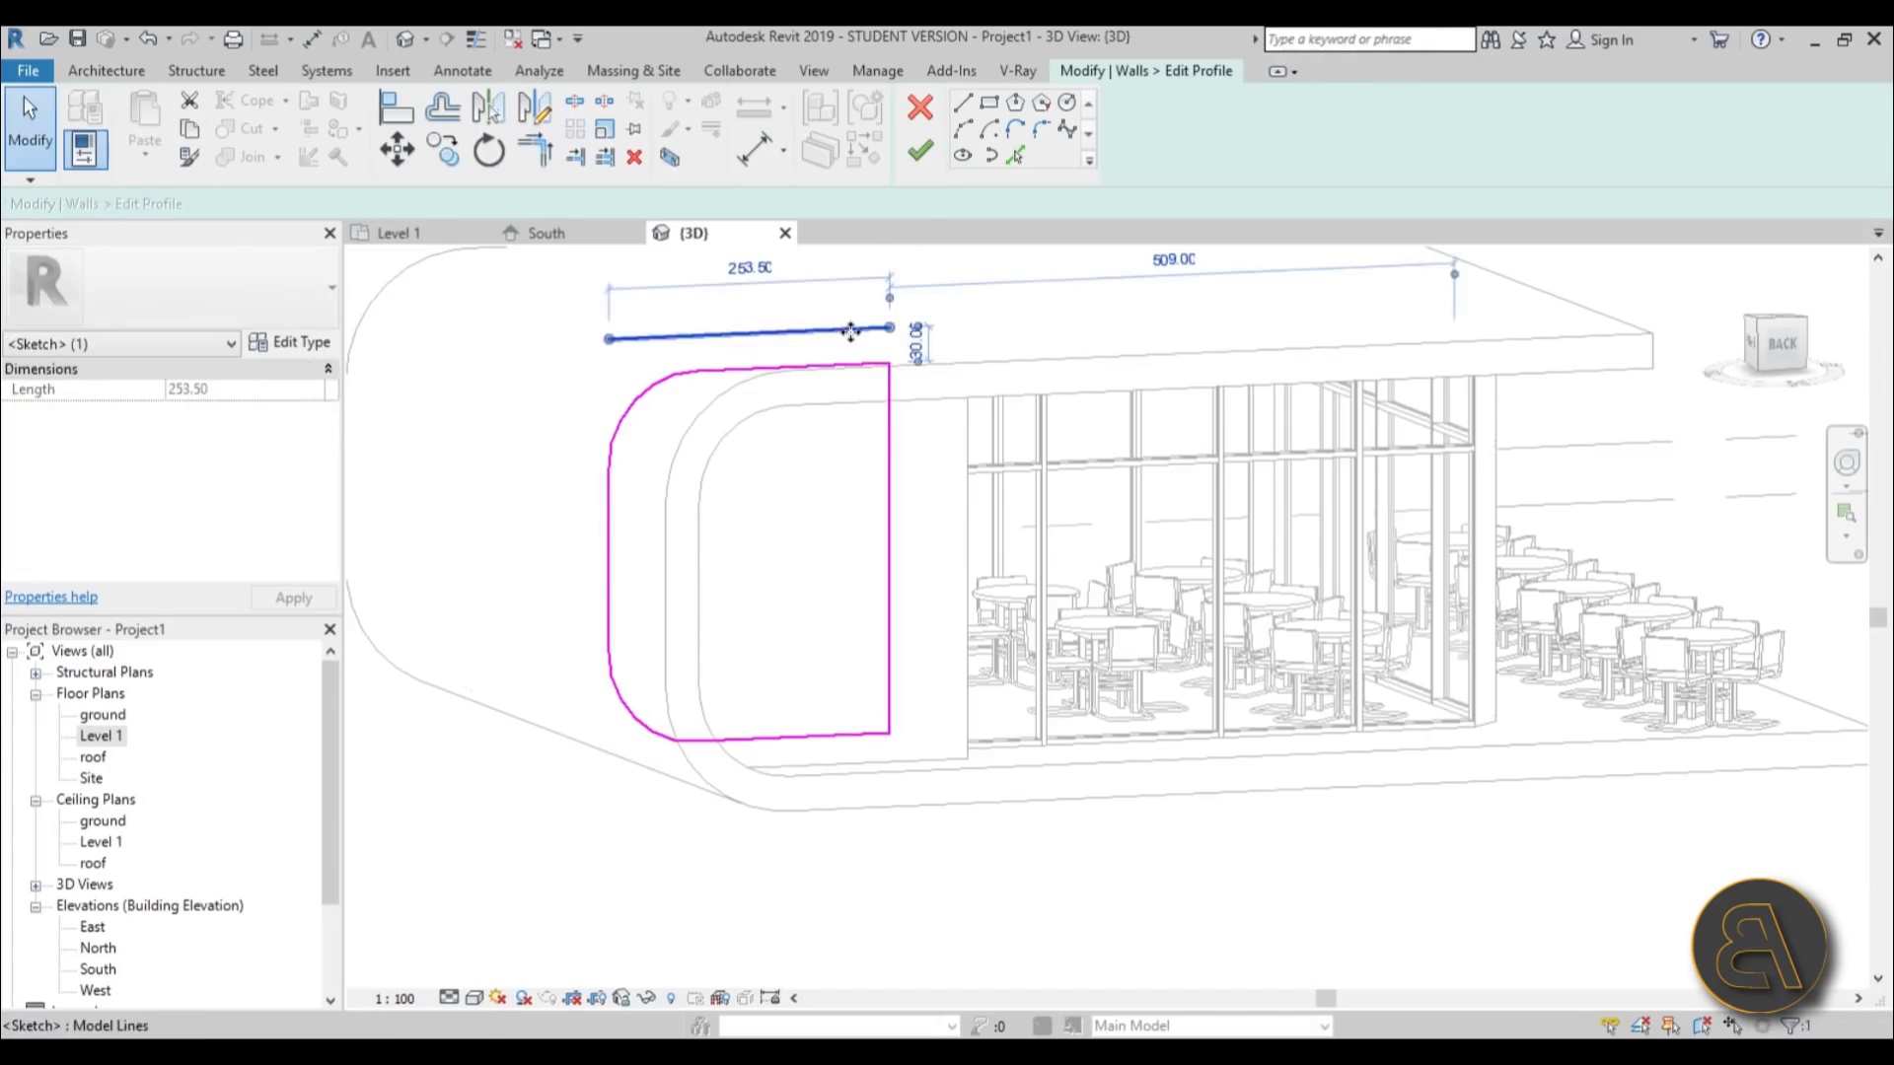
pyautogui.press('Delete')
pyautogui.click(920, 151)
# - Orbit the café model in 3D to view the finished curved brick wall
pyautogui.scroll(-3, 1033, 696)
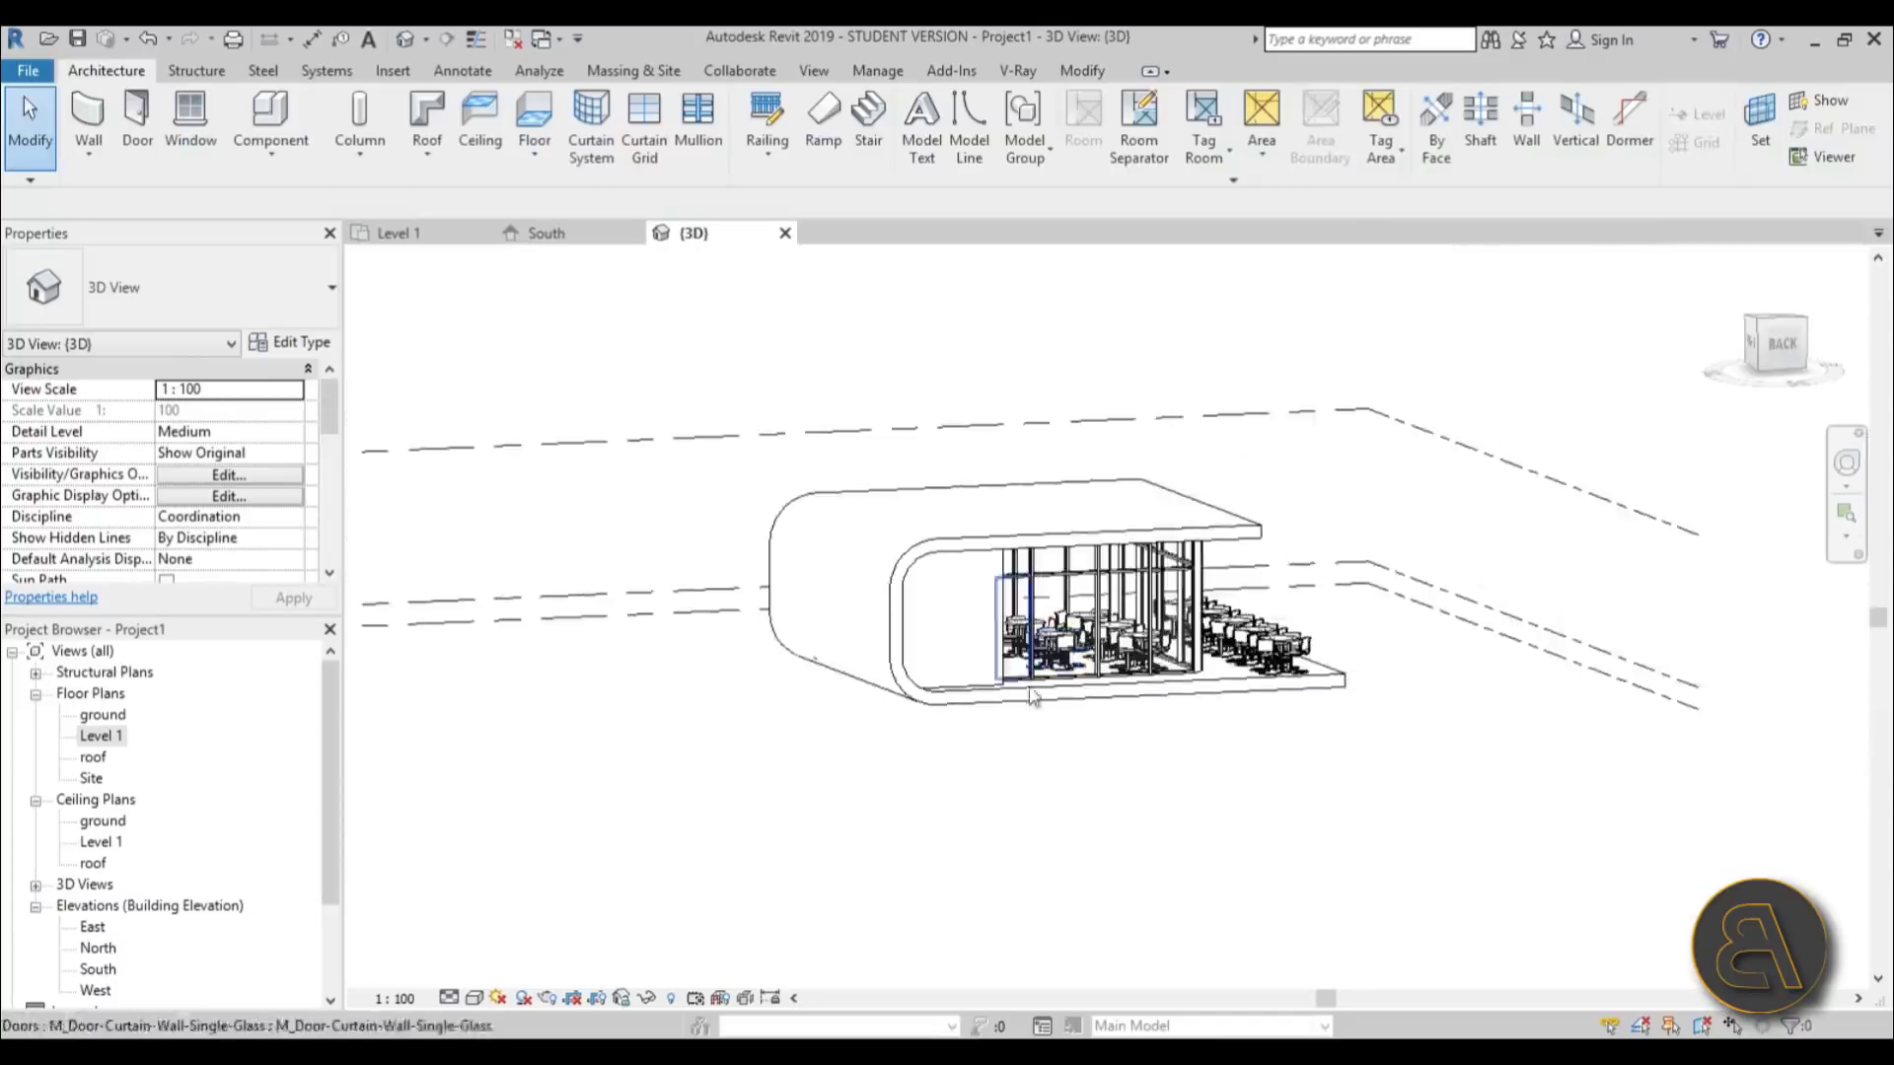
pyautogui.keyDown('shift'); pyautogui.moveTo(1033, 696); pyautogui.dragTo(647, 795, button='middle'); pyautogui.keyUp('shift')
pyautogui.scroll(3, 996, 639)
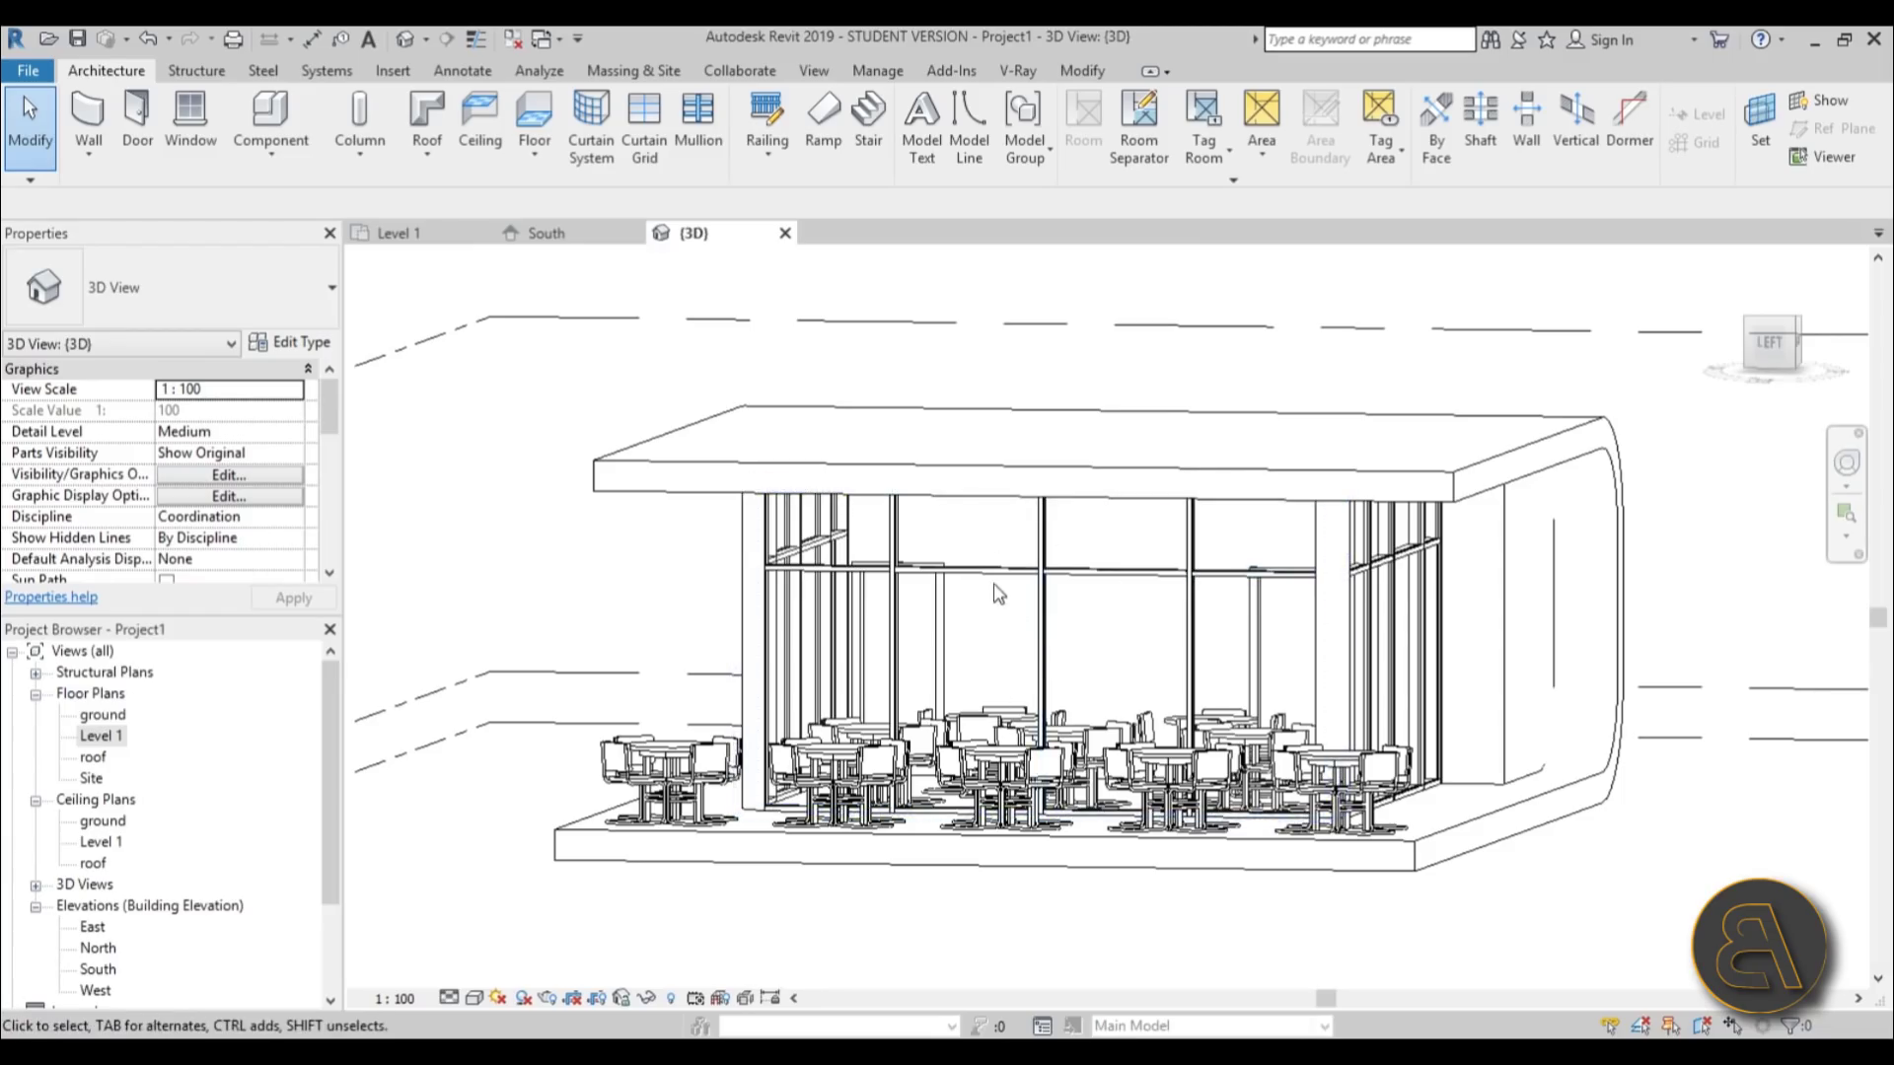
# - Open the Level 1 floor plan and select the interior wall between the rooms
pyautogui.doubleClick(108, 738)
pyautogui.scroll(2, 986, 543)
pyautogui.moveTo(861, 578); pyautogui.dragTo(884, 601, button='middle')
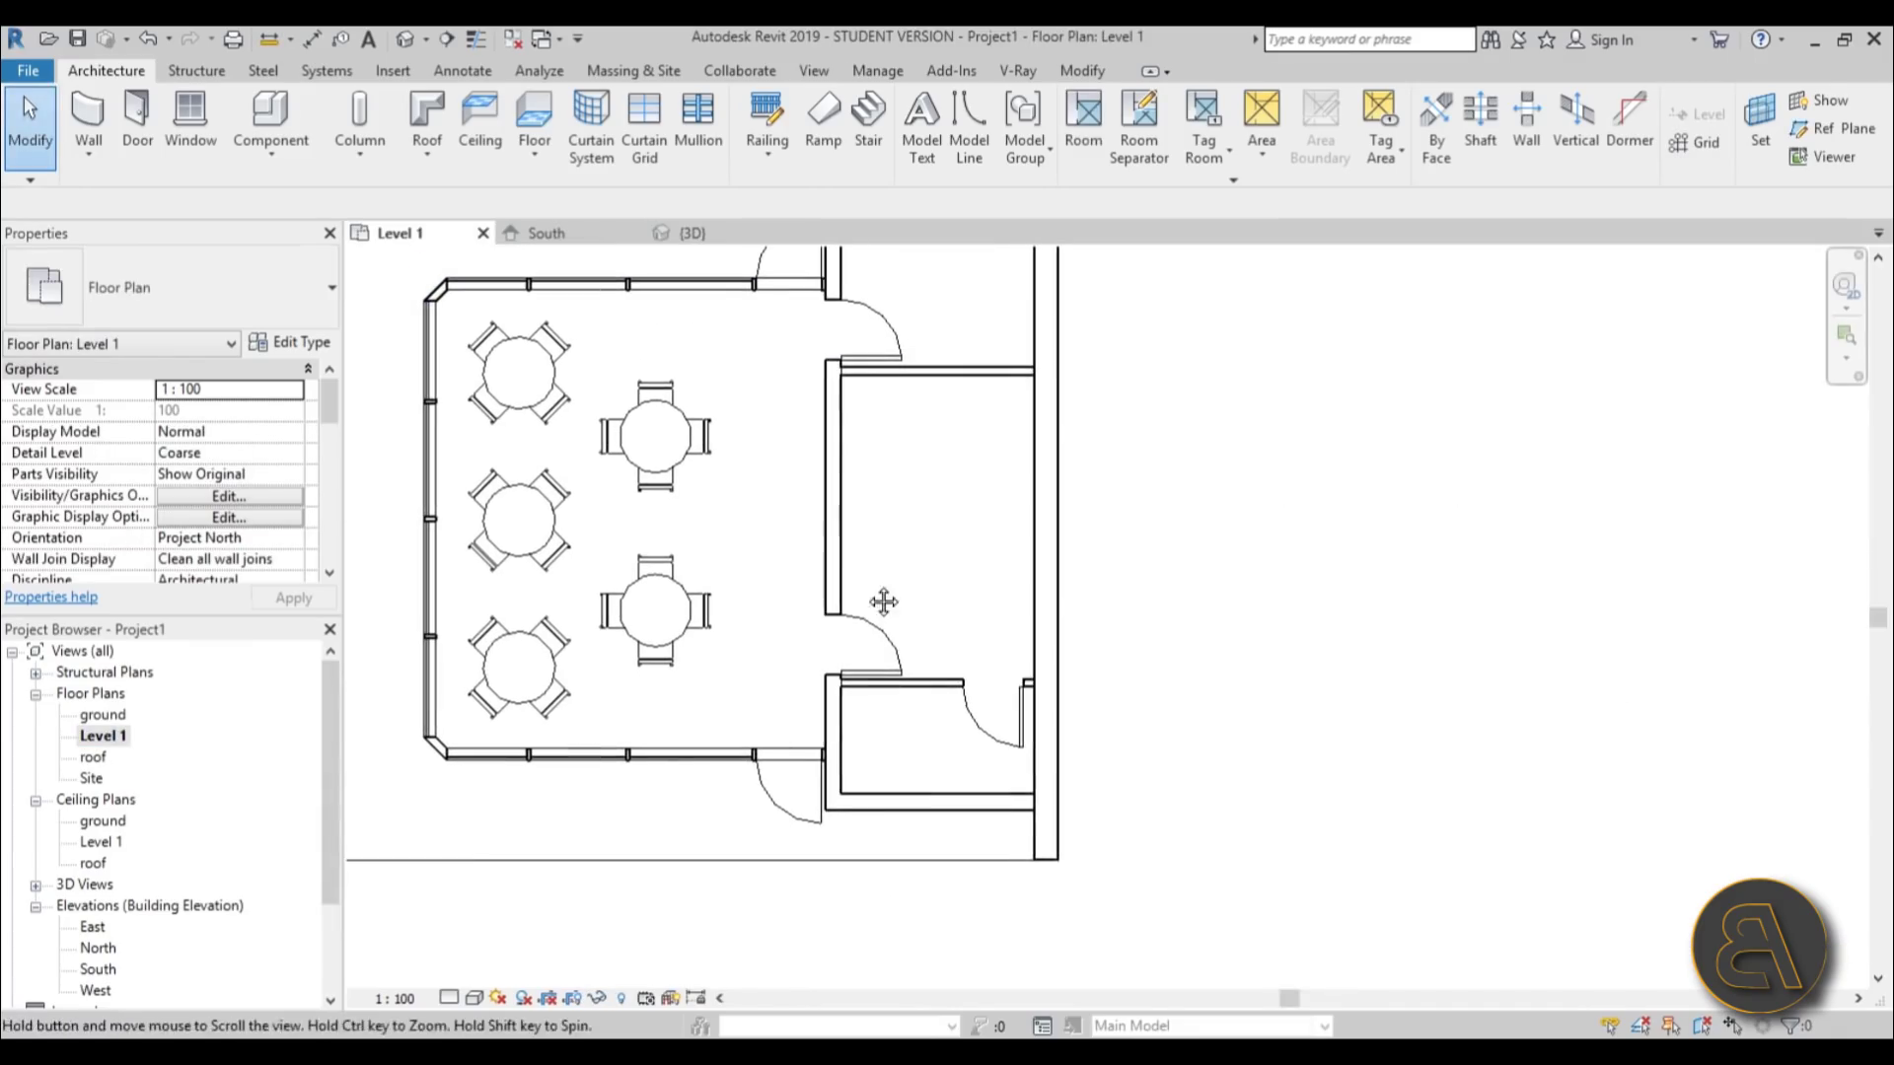
pyautogui.click(852, 474)
# - Draw a rectangular wall opening on the interior wall in the Level 1 plan
pyautogui.click(854, 519)
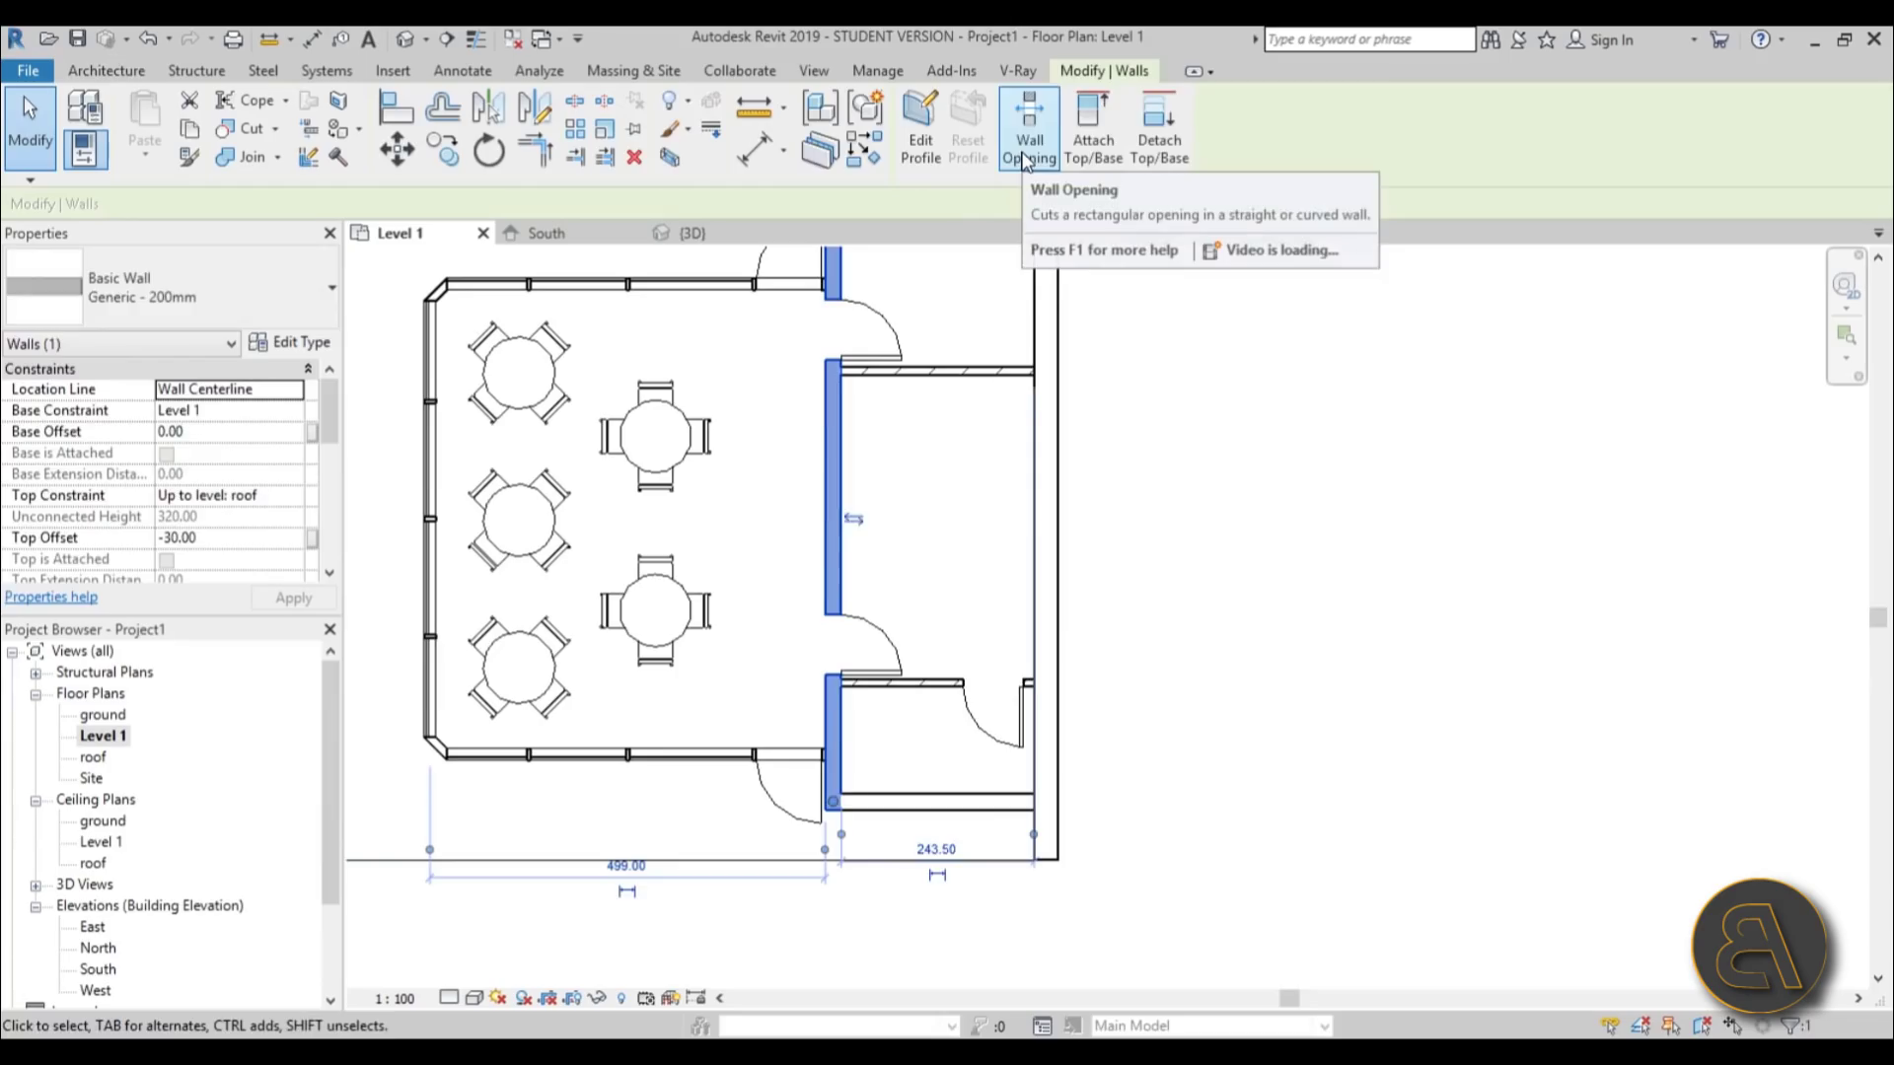
pyautogui.click(1026, 158)
pyautogui.scroll(1, 834, 444)
pyautogui.click(835, 392)
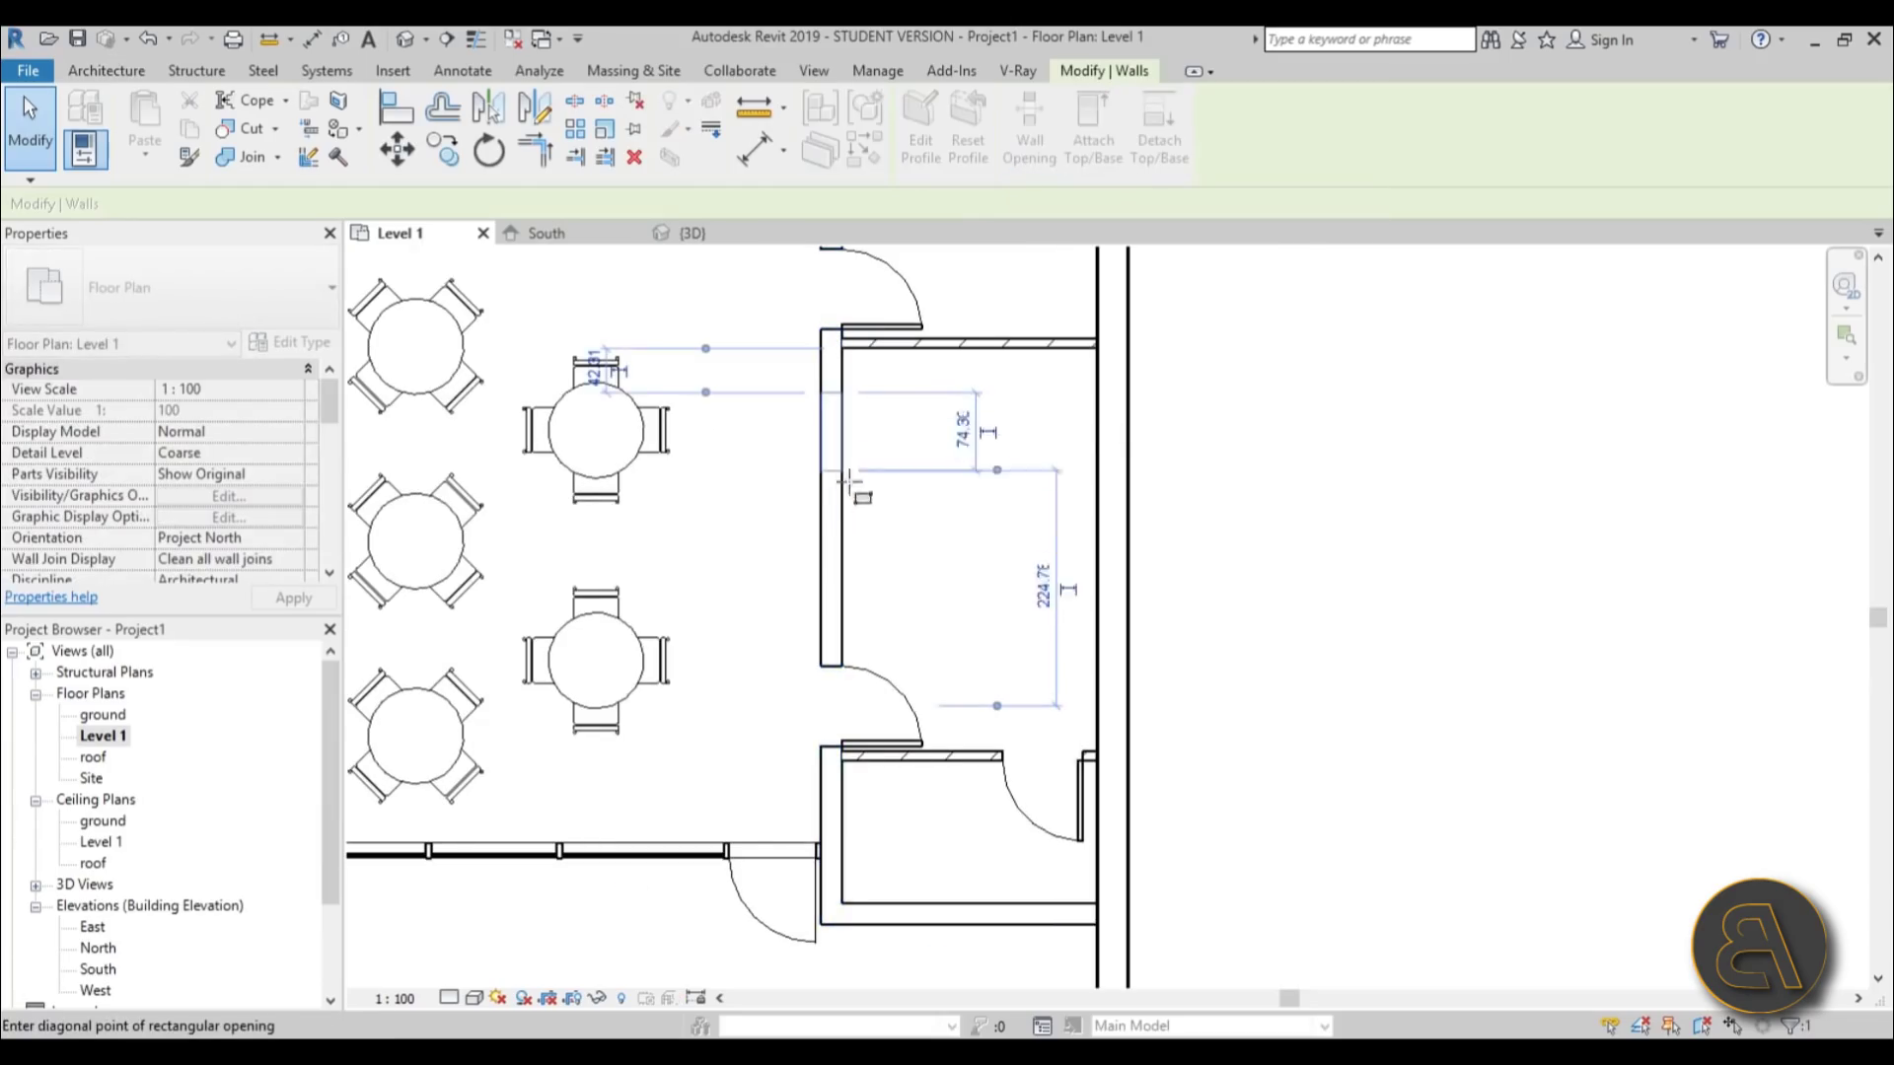
pyautogui.click(857, 603)
pyautogui.scroll(-1, 856, 604)
pyautogui.press('Escape')
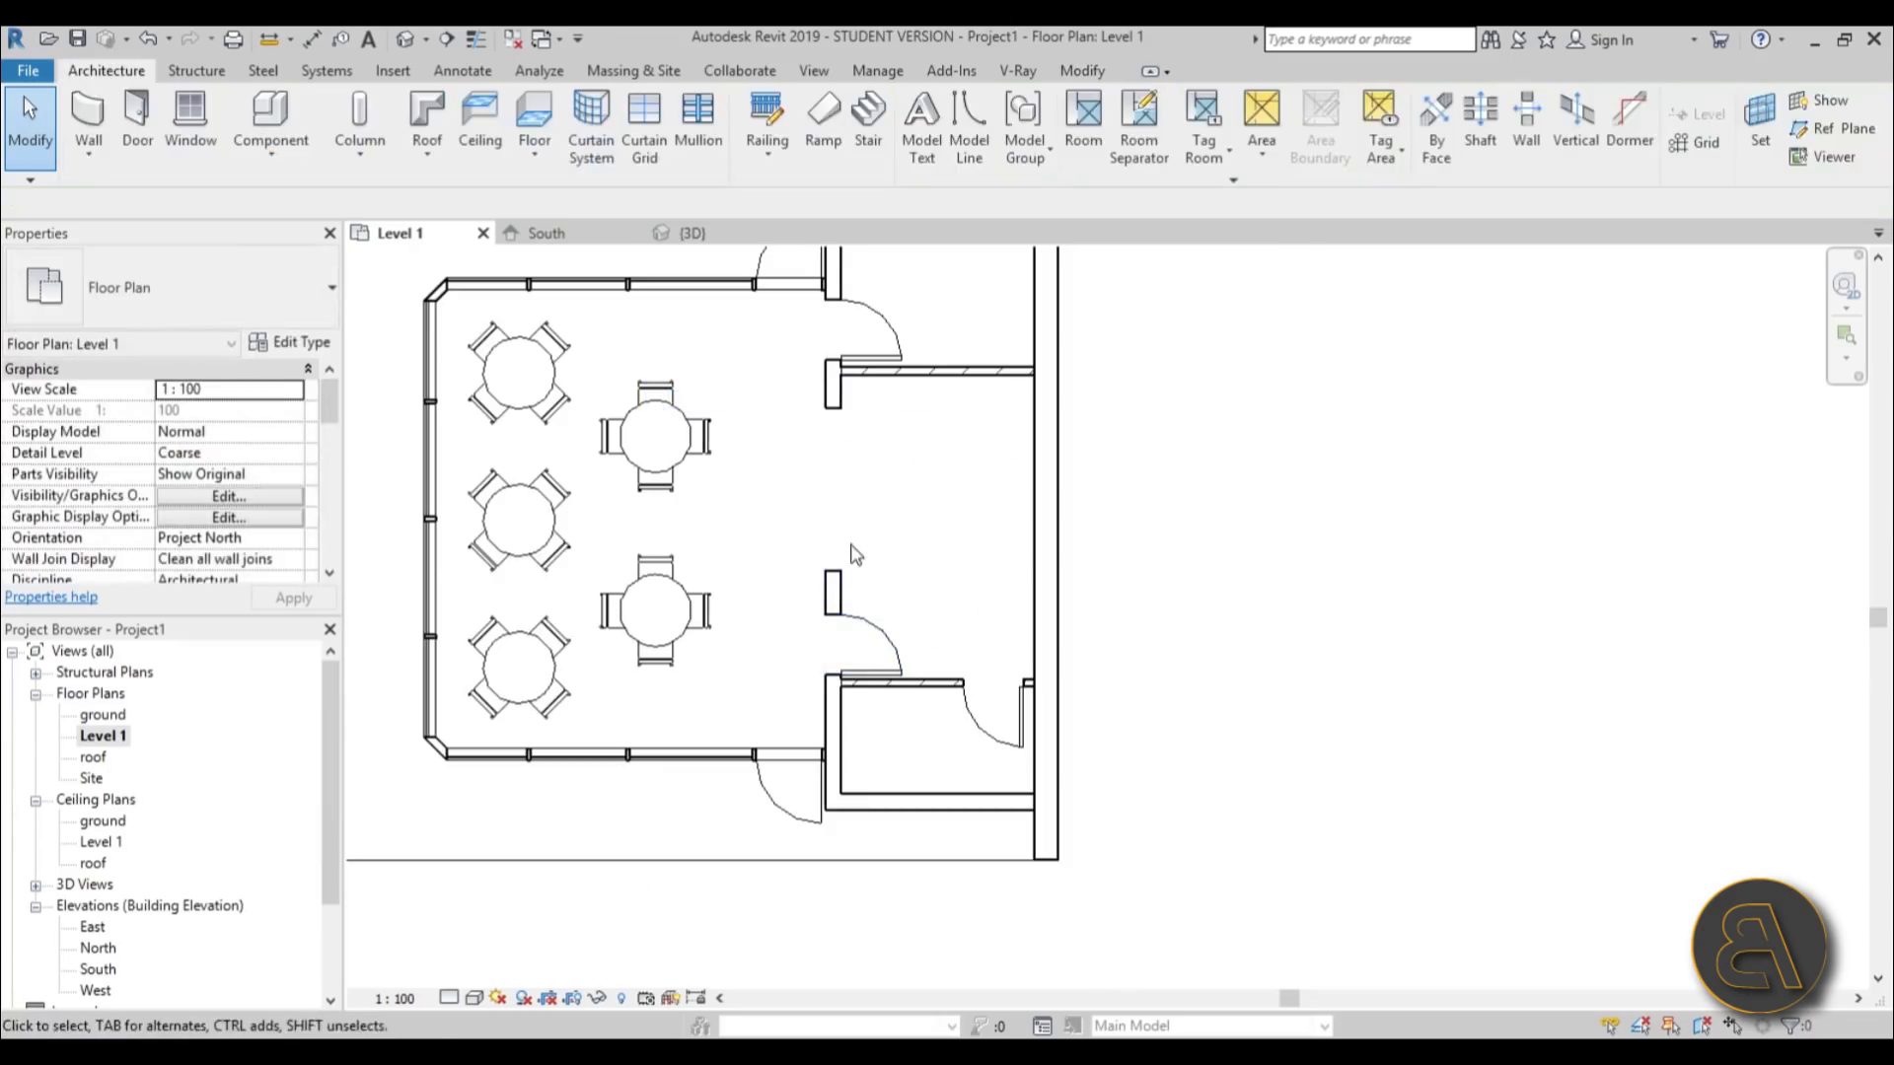
# - Set the wall opening's Base Offset to 120
pyautogui.click(835, 559)
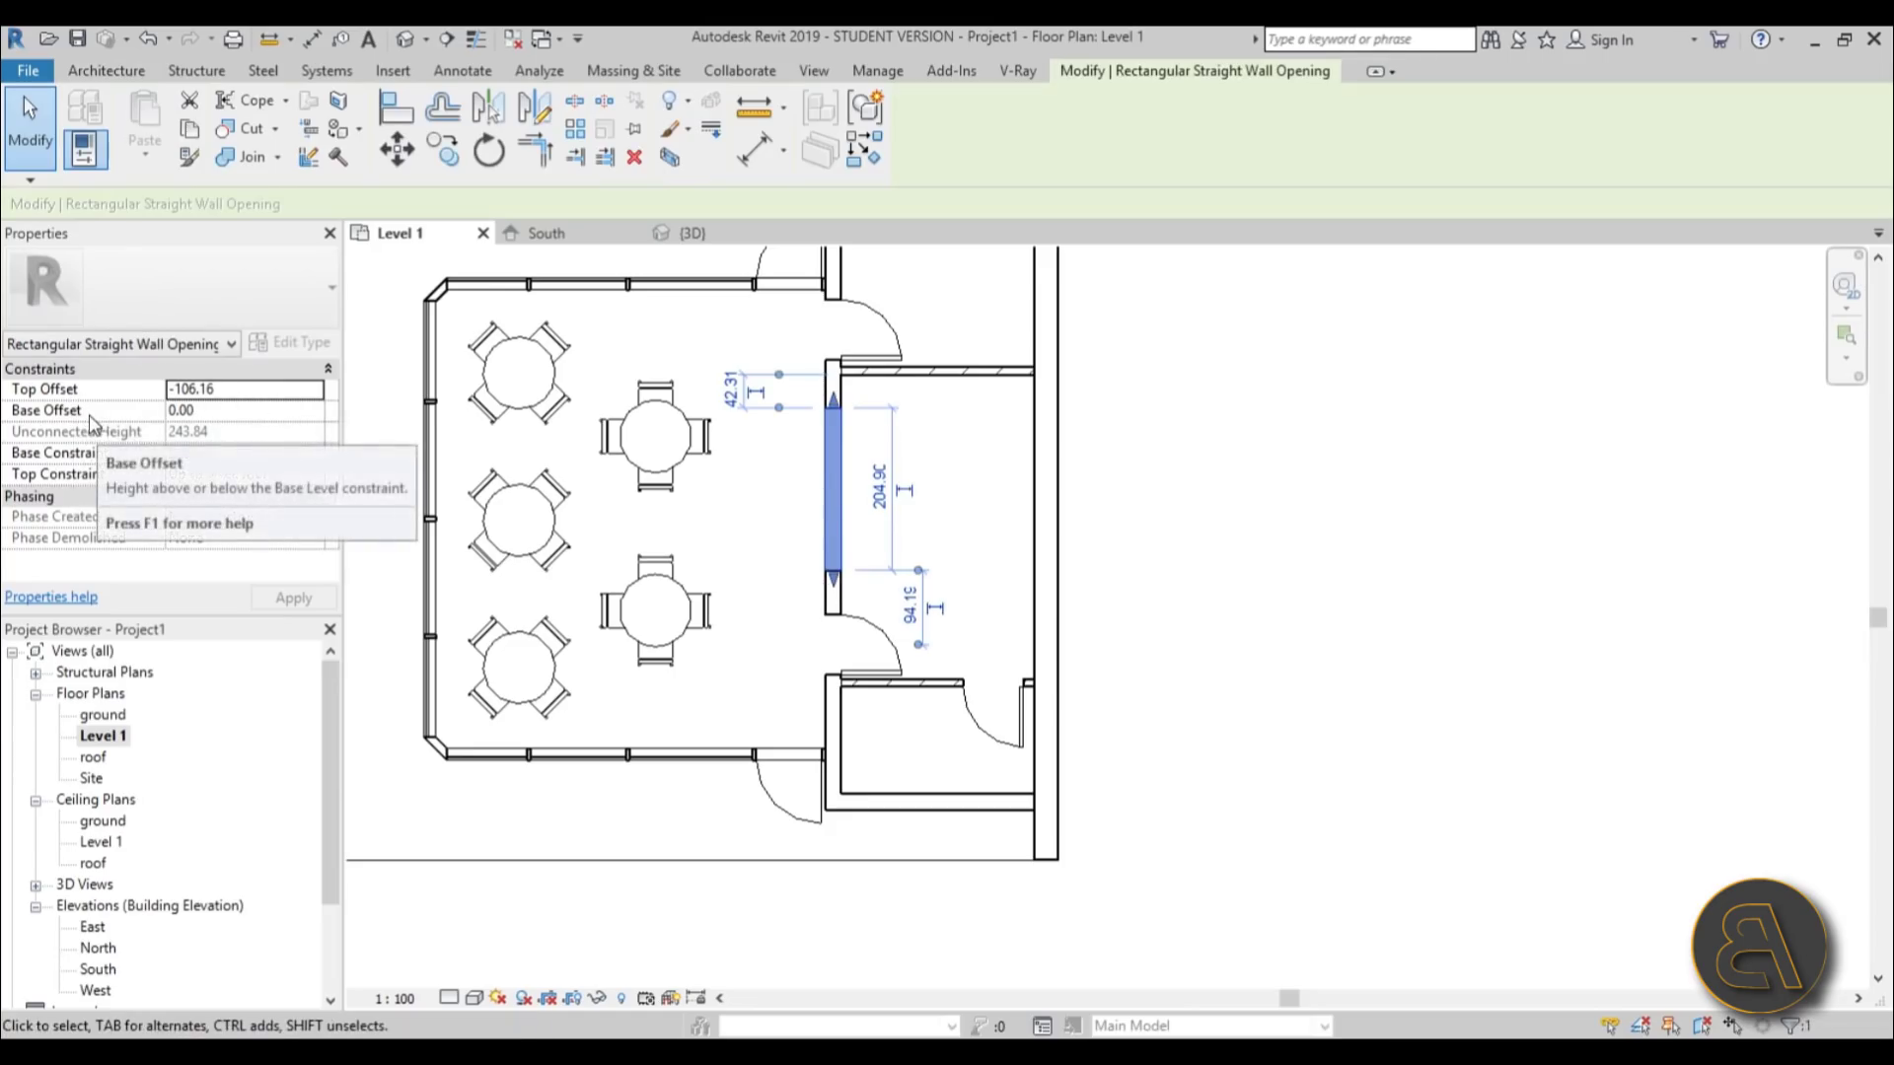
pyautogui.click(240, 415)
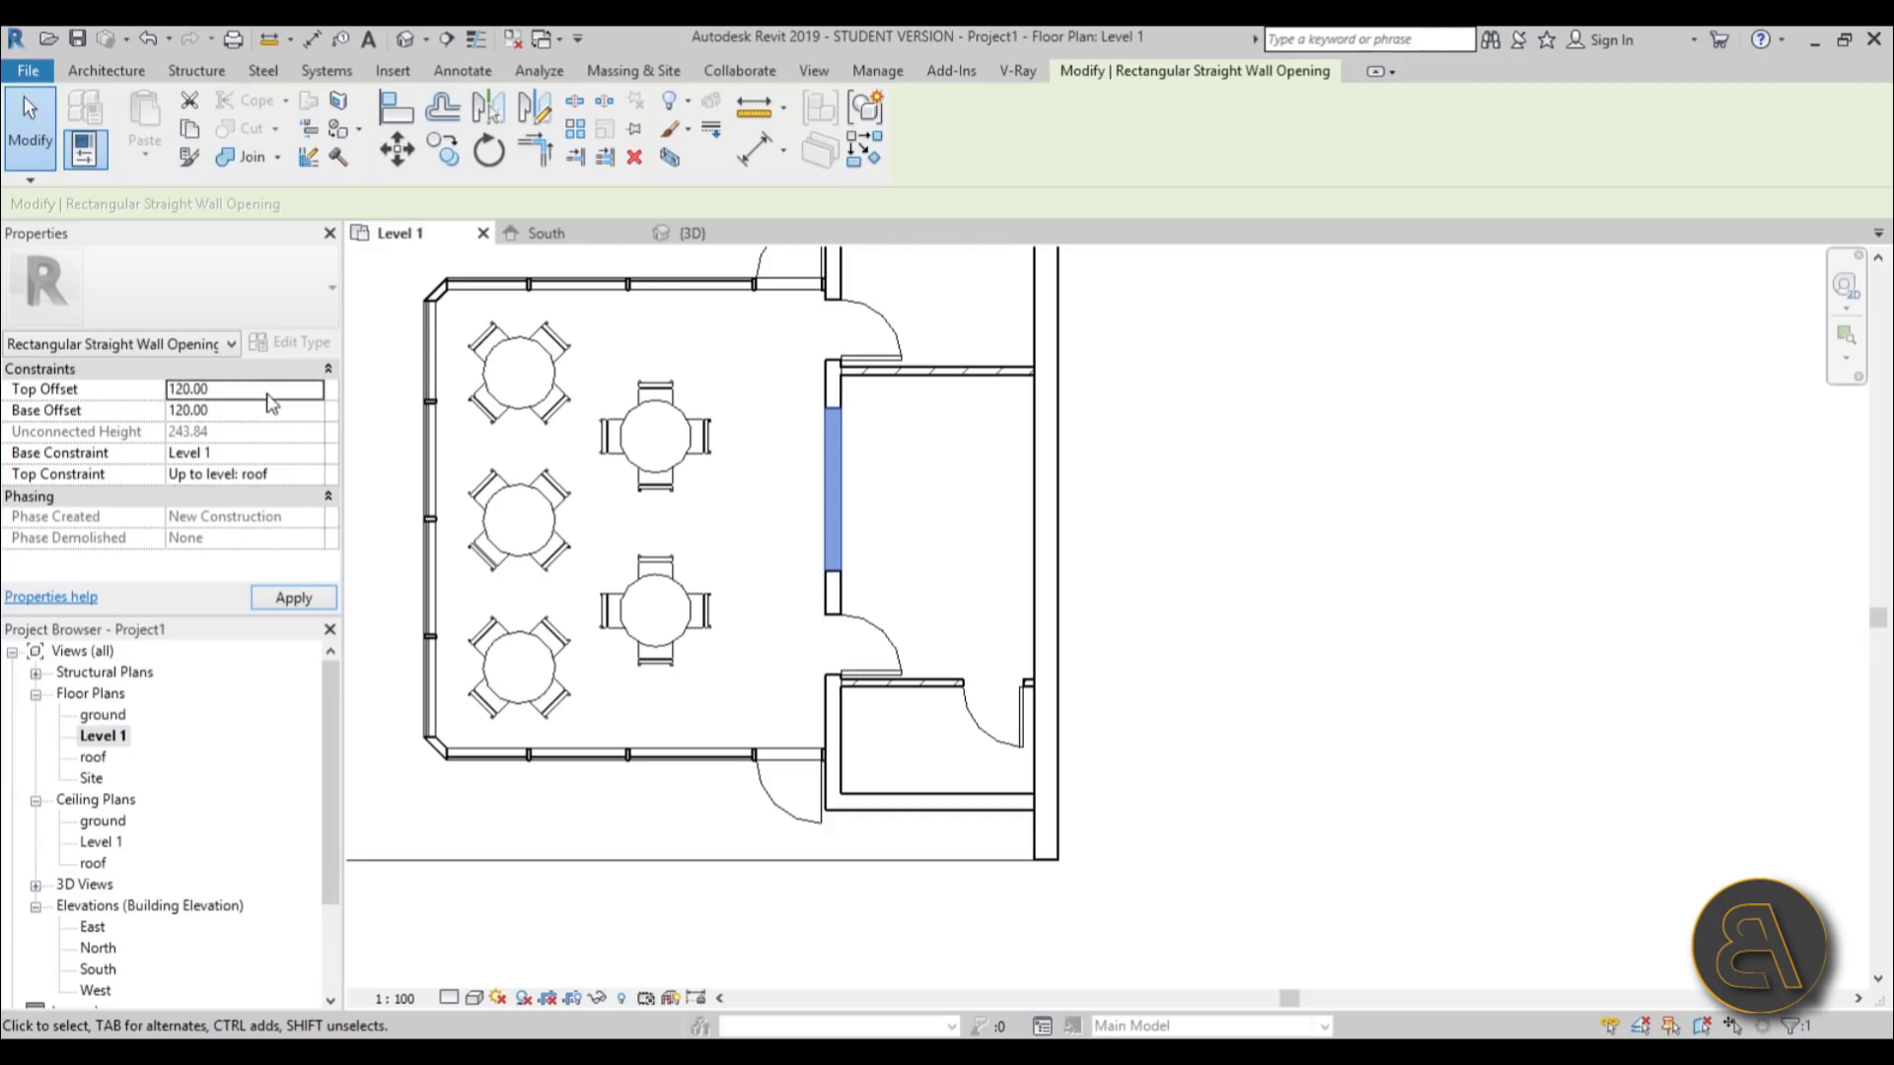
pyautogui.click(293, 598)
# - In the 3D view, set the opening's Top Constraint to Level 1 with Top Offset 240
pyautogui.click(409, 43)
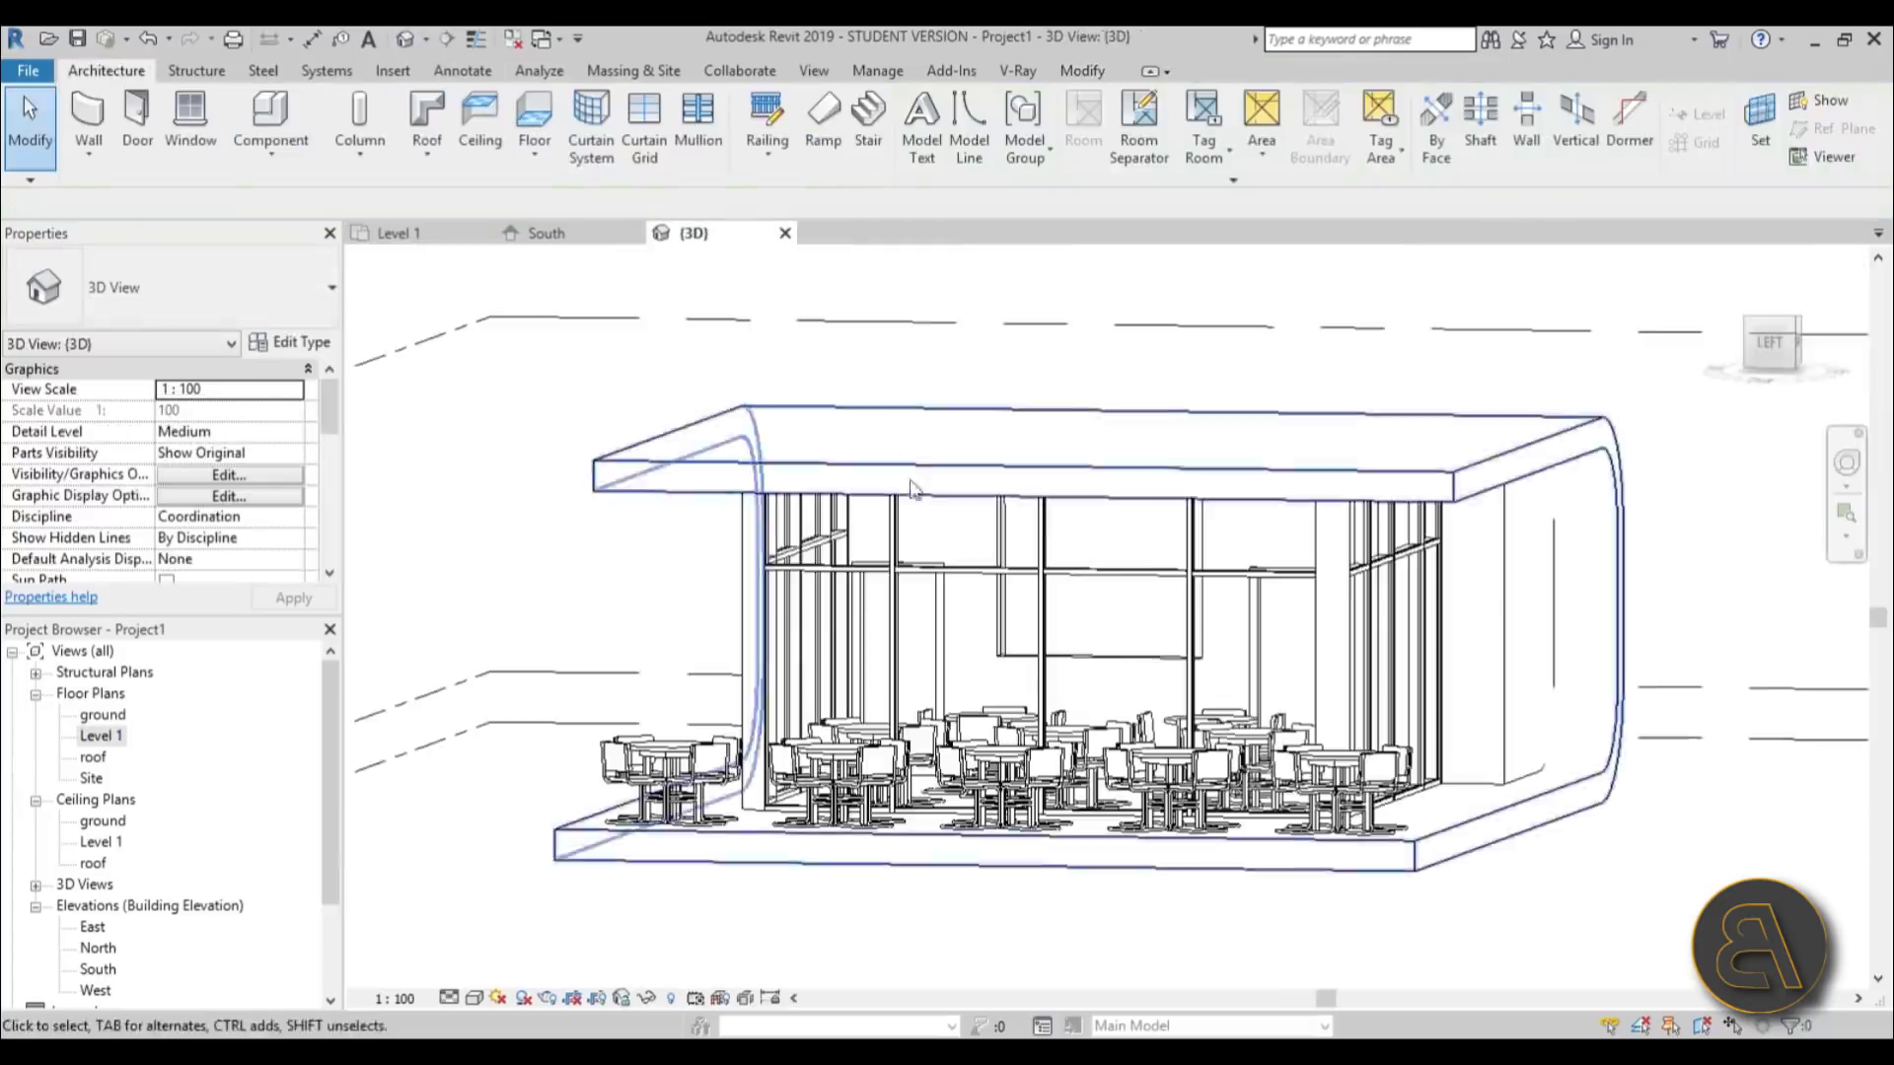
pyautogui.keyDown('shift'); pyautogui.moveTo(1026, 533); pyautogui.dragTo(1031, 589, button='middle'); pyautogui.keyUp('shift')
pyautogui.scroll(3, 1024, 589)
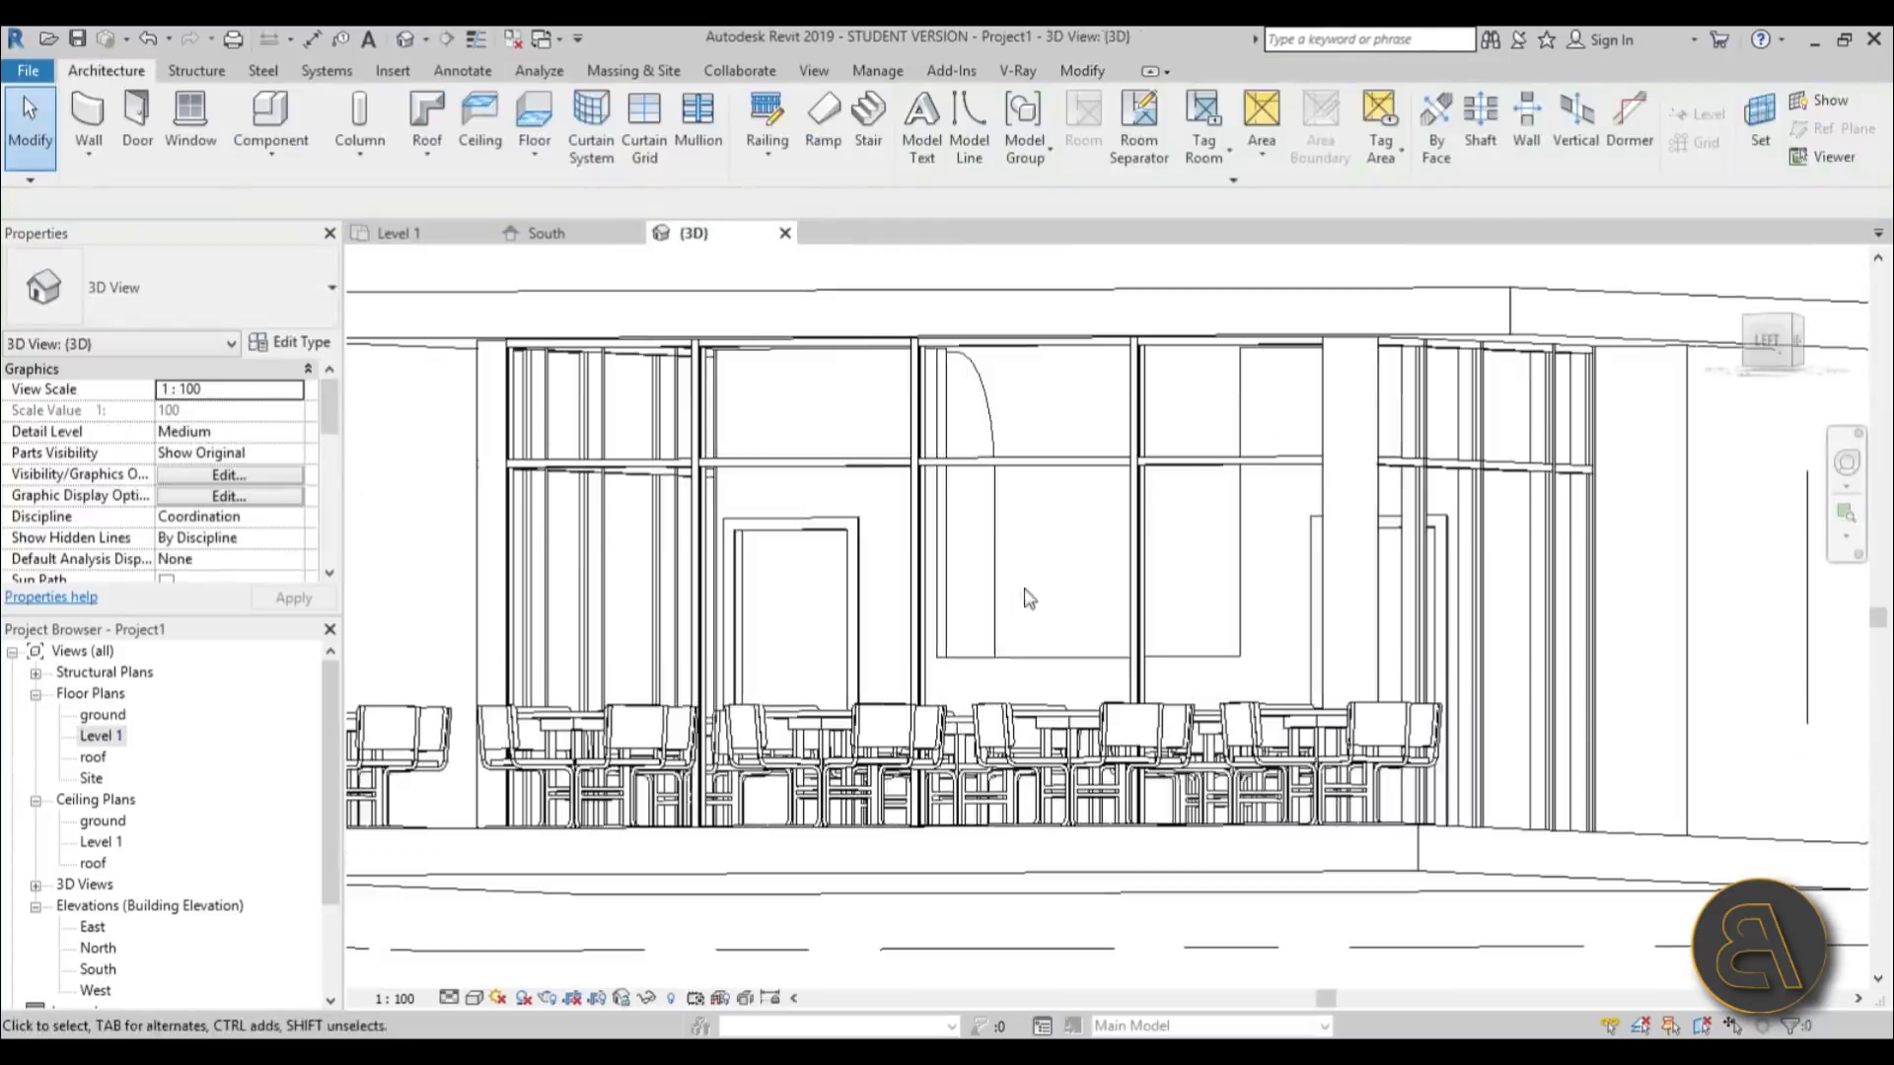
pyautogui.click(1007, 654)
pyautogui.press('Escape')
pyautogui.click(1036, 652)
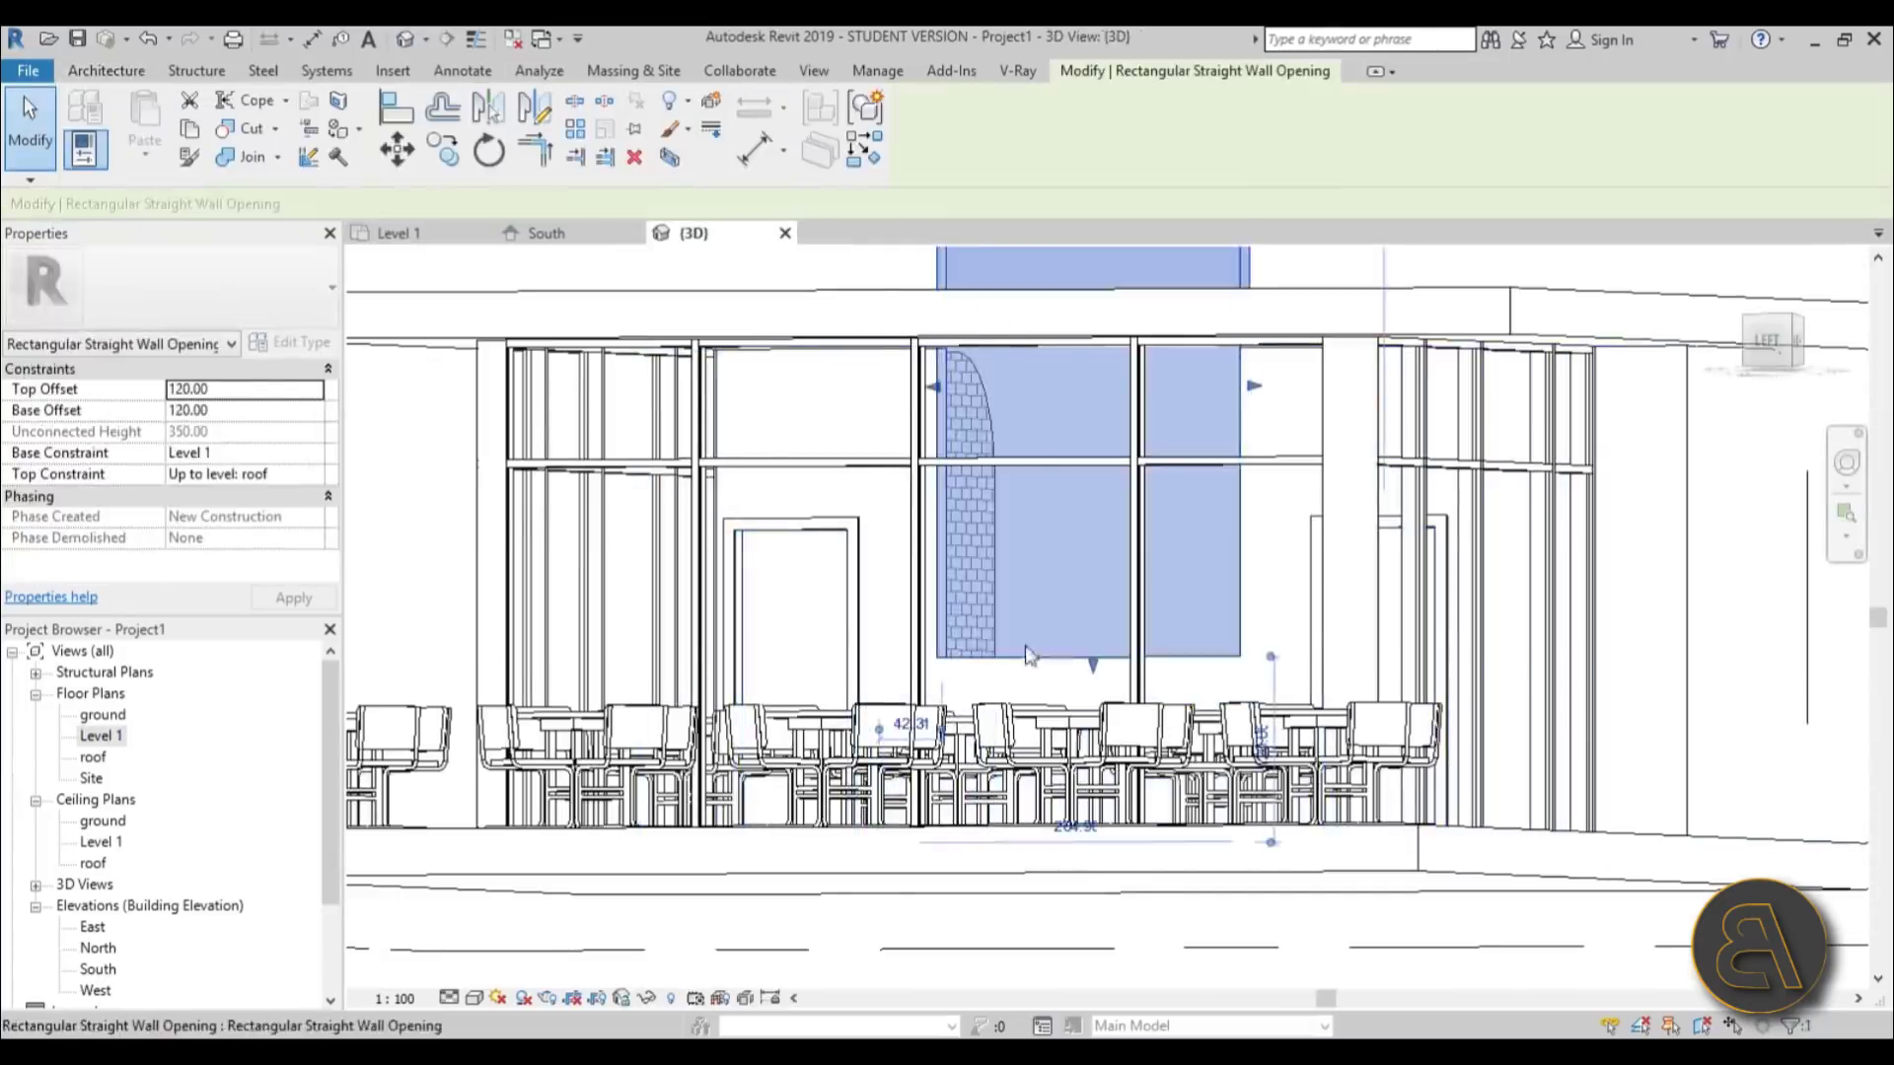
pyautogui.click(306, 476)
pyautogui.click(265, 531)
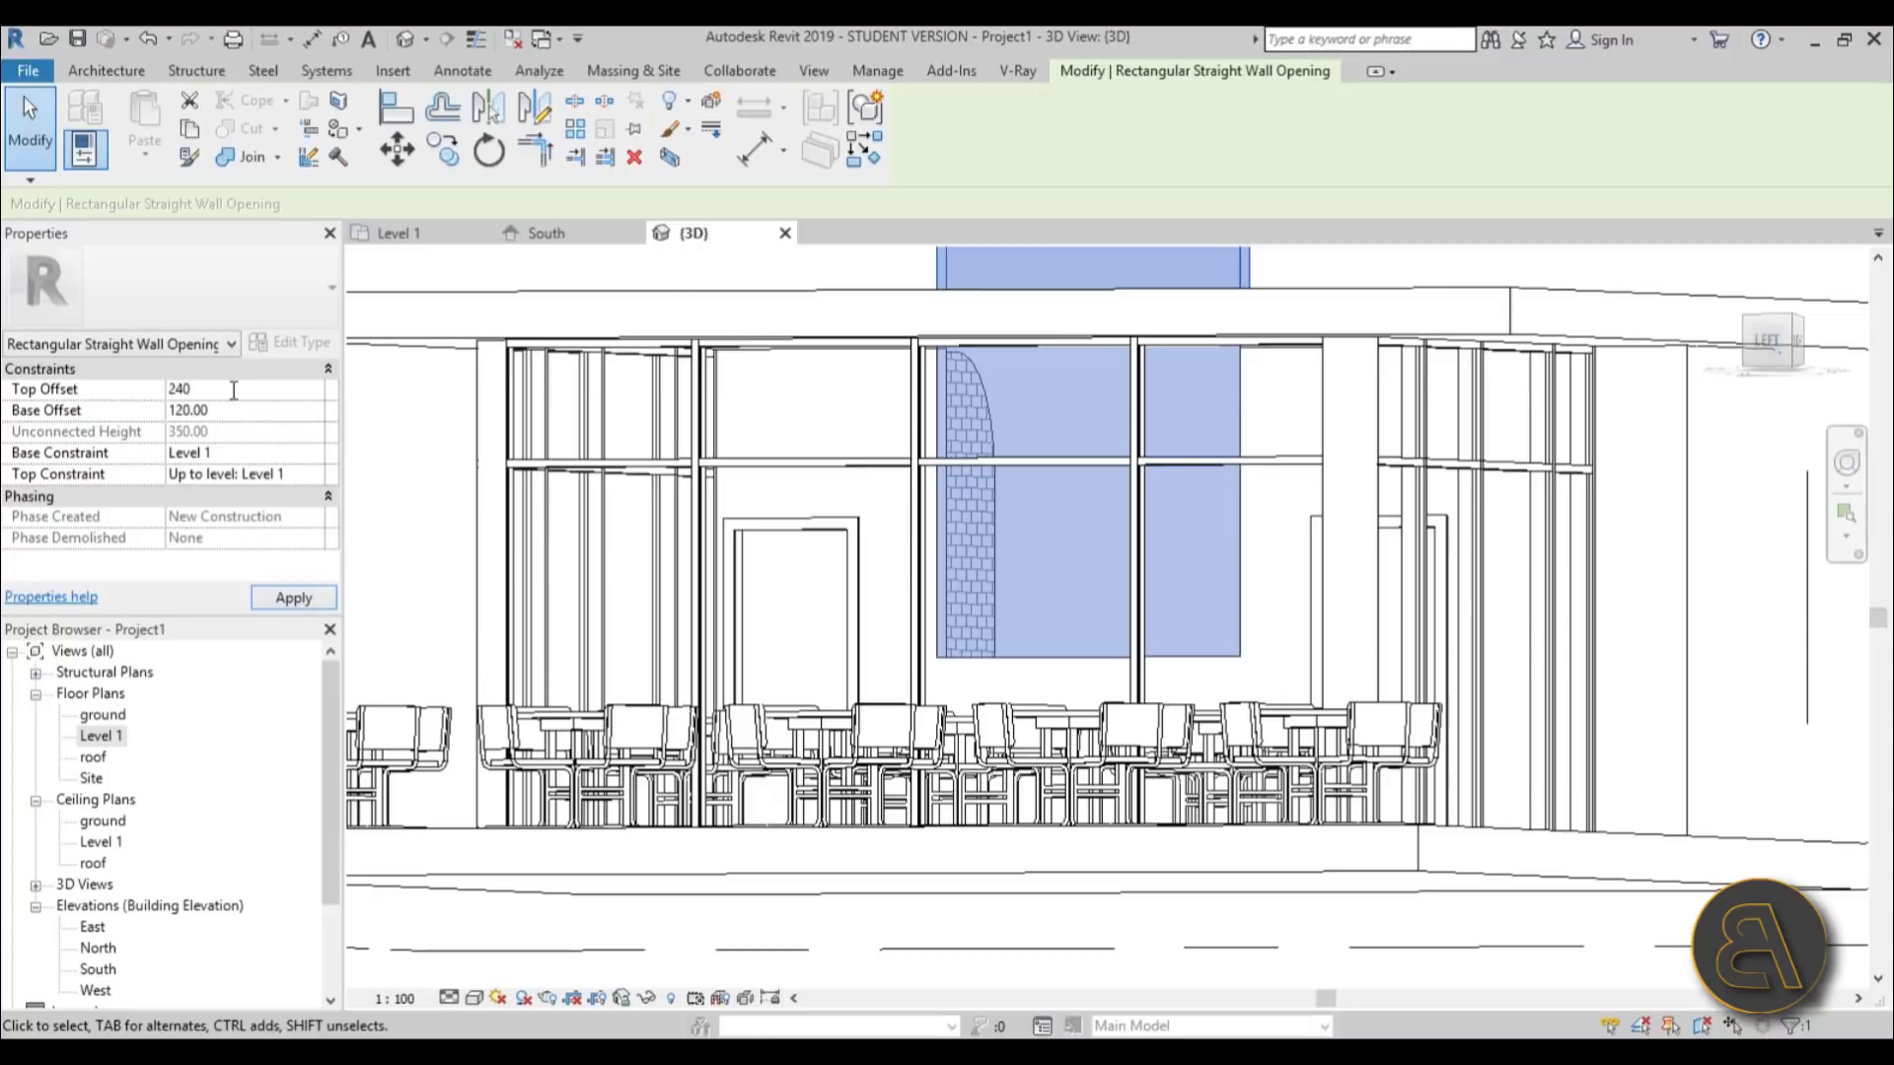
pyautogui.click(299, 604)
# - Drag the opening's top edge in 3D to adjust its height to about 250
pyautogui.click(1233, 419)
pyautogui.scroll(-2, 1218, 424)
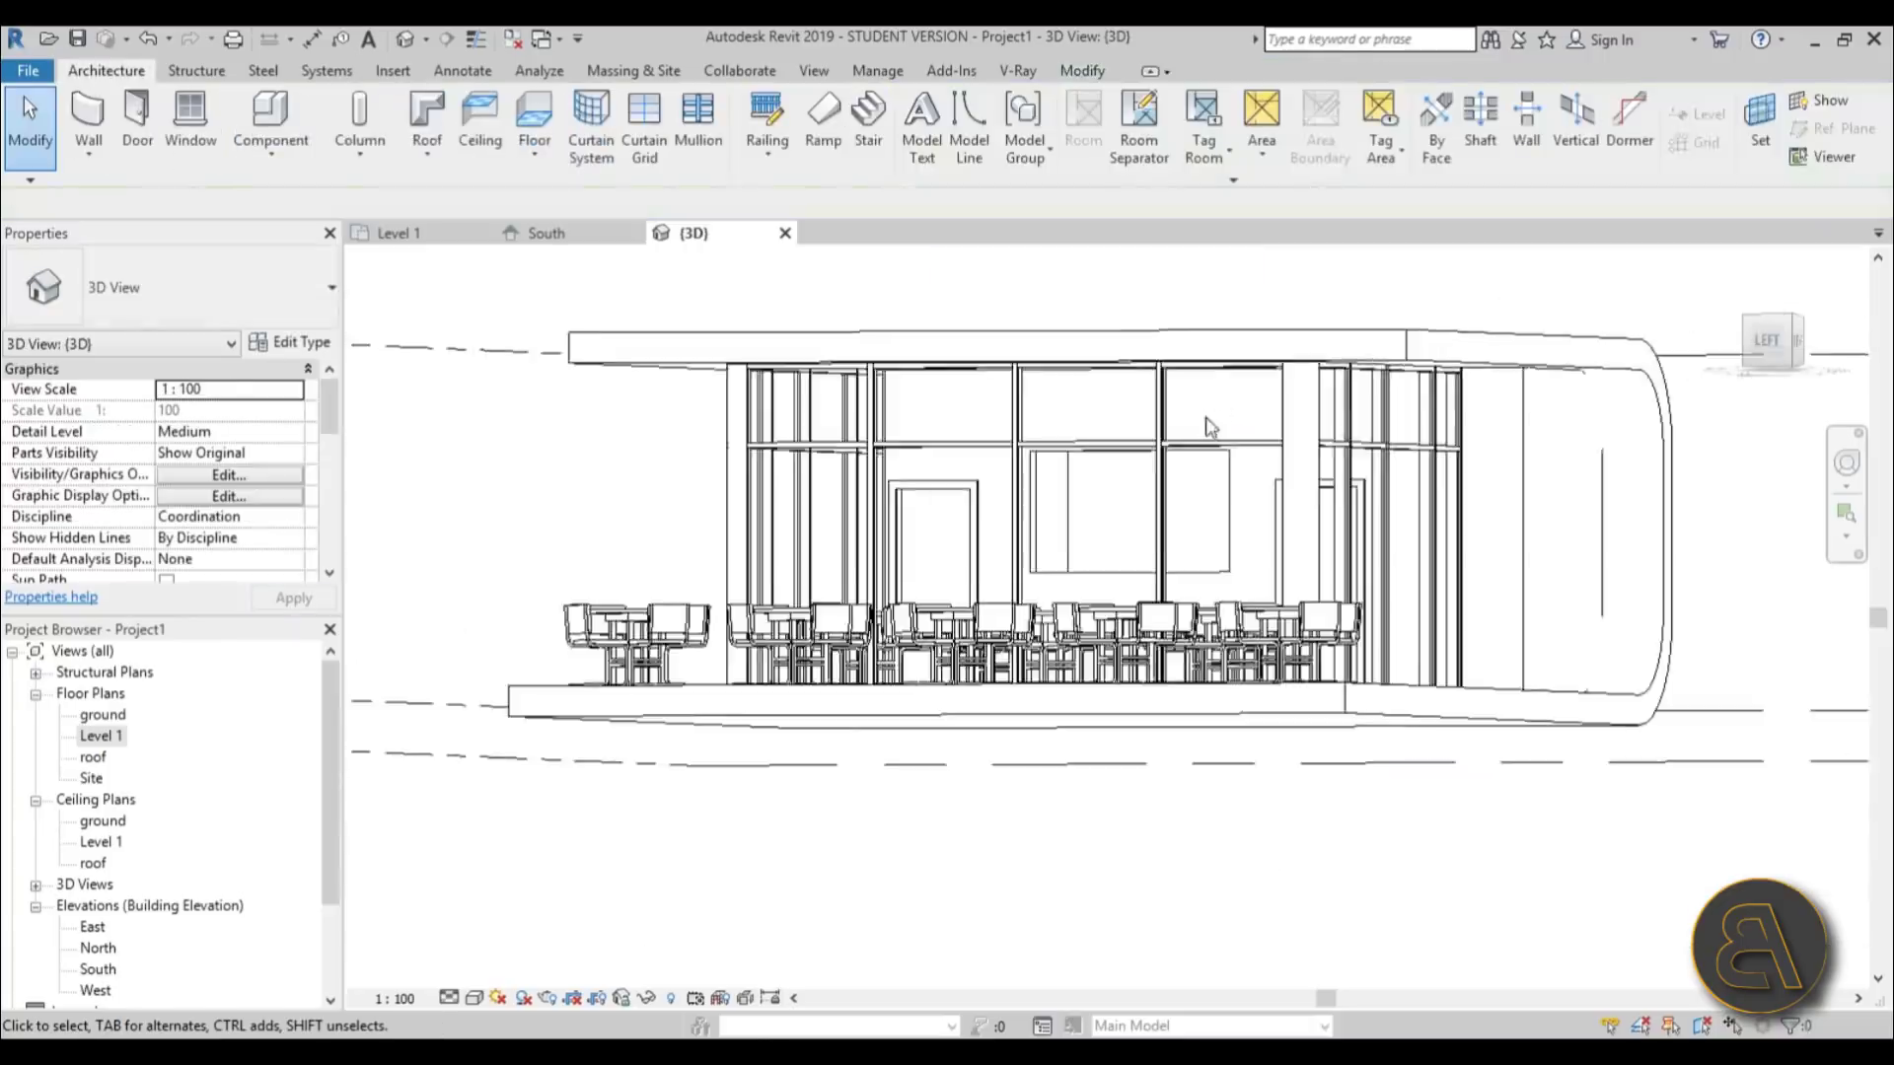
pyautogui.keyDown('shift'); pyautogui.moveTo(1209, 427); pyautogui.dragTo(1226, 481, button='middle'); pyautogui.keyUp('shift')
pyautogui.click(1198, 487)
pyautogui.scroll(3, 1182, 501)
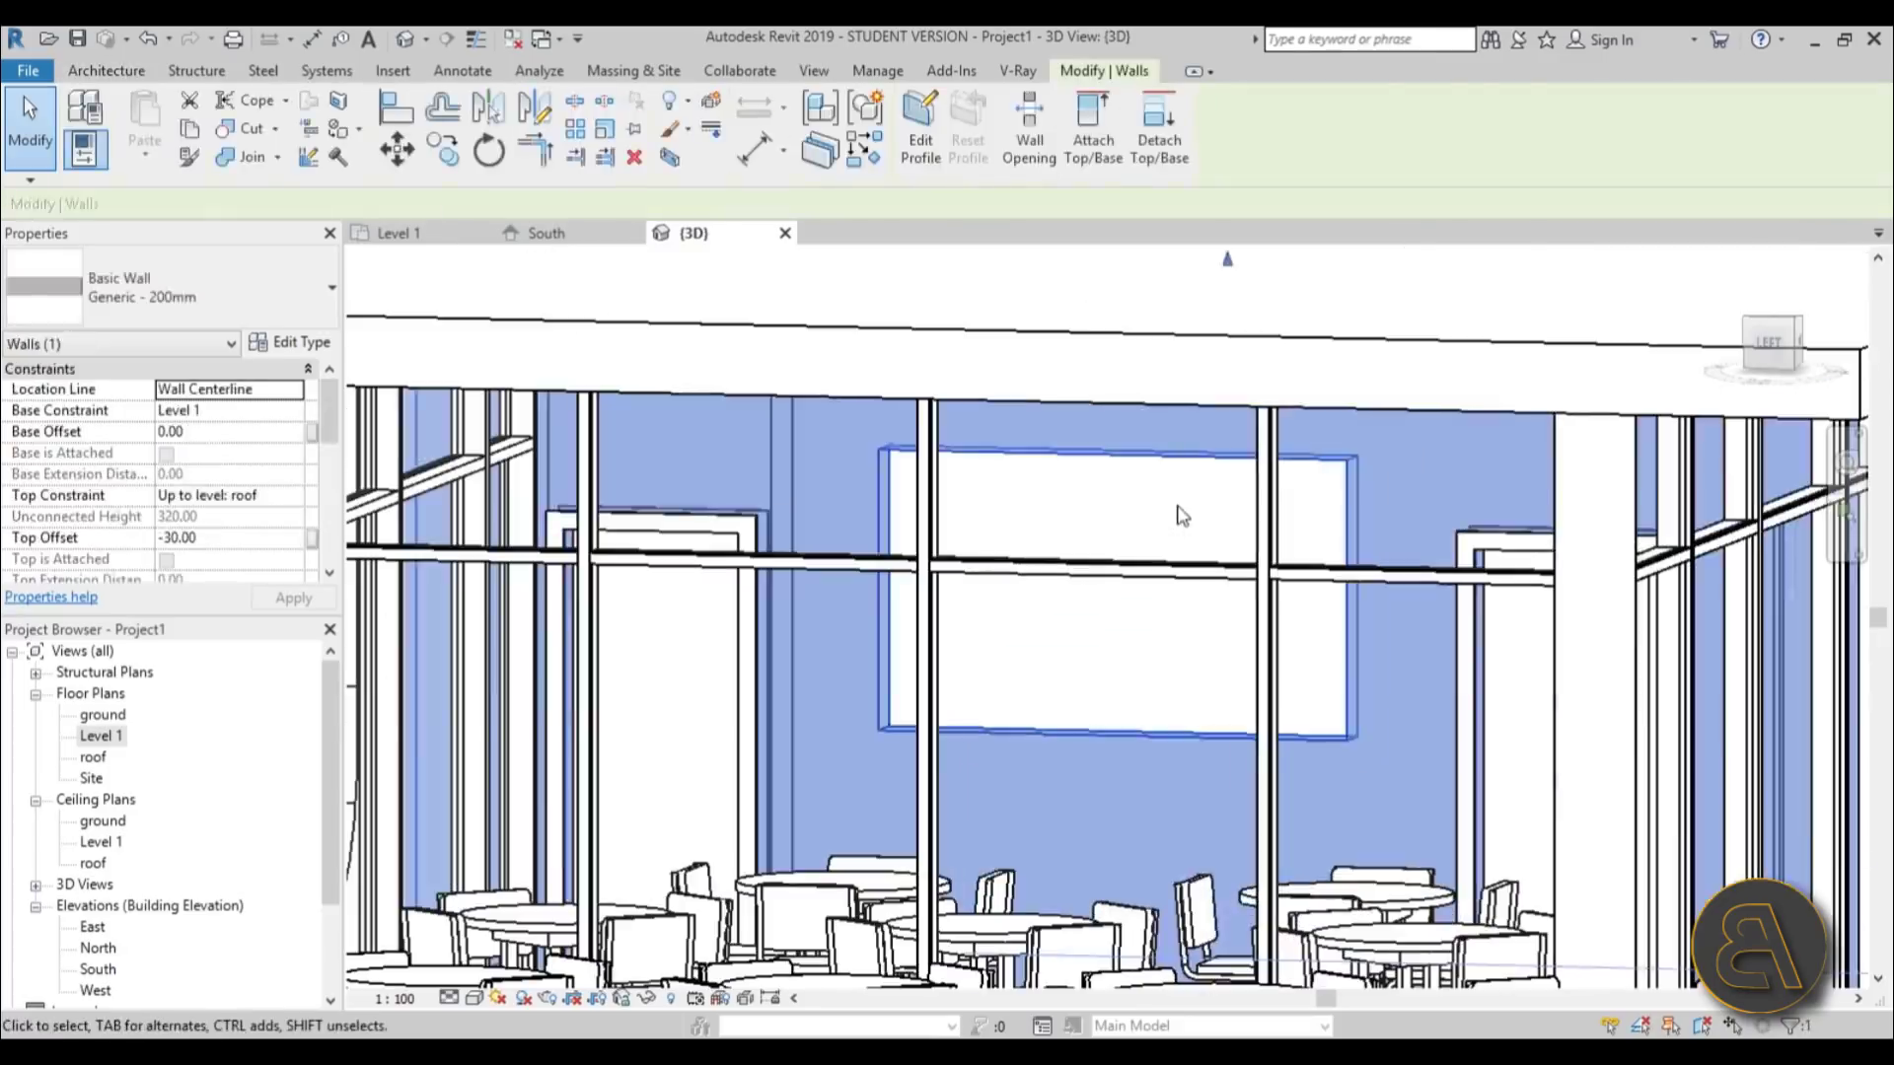
pyautogui.click(1180, 510)
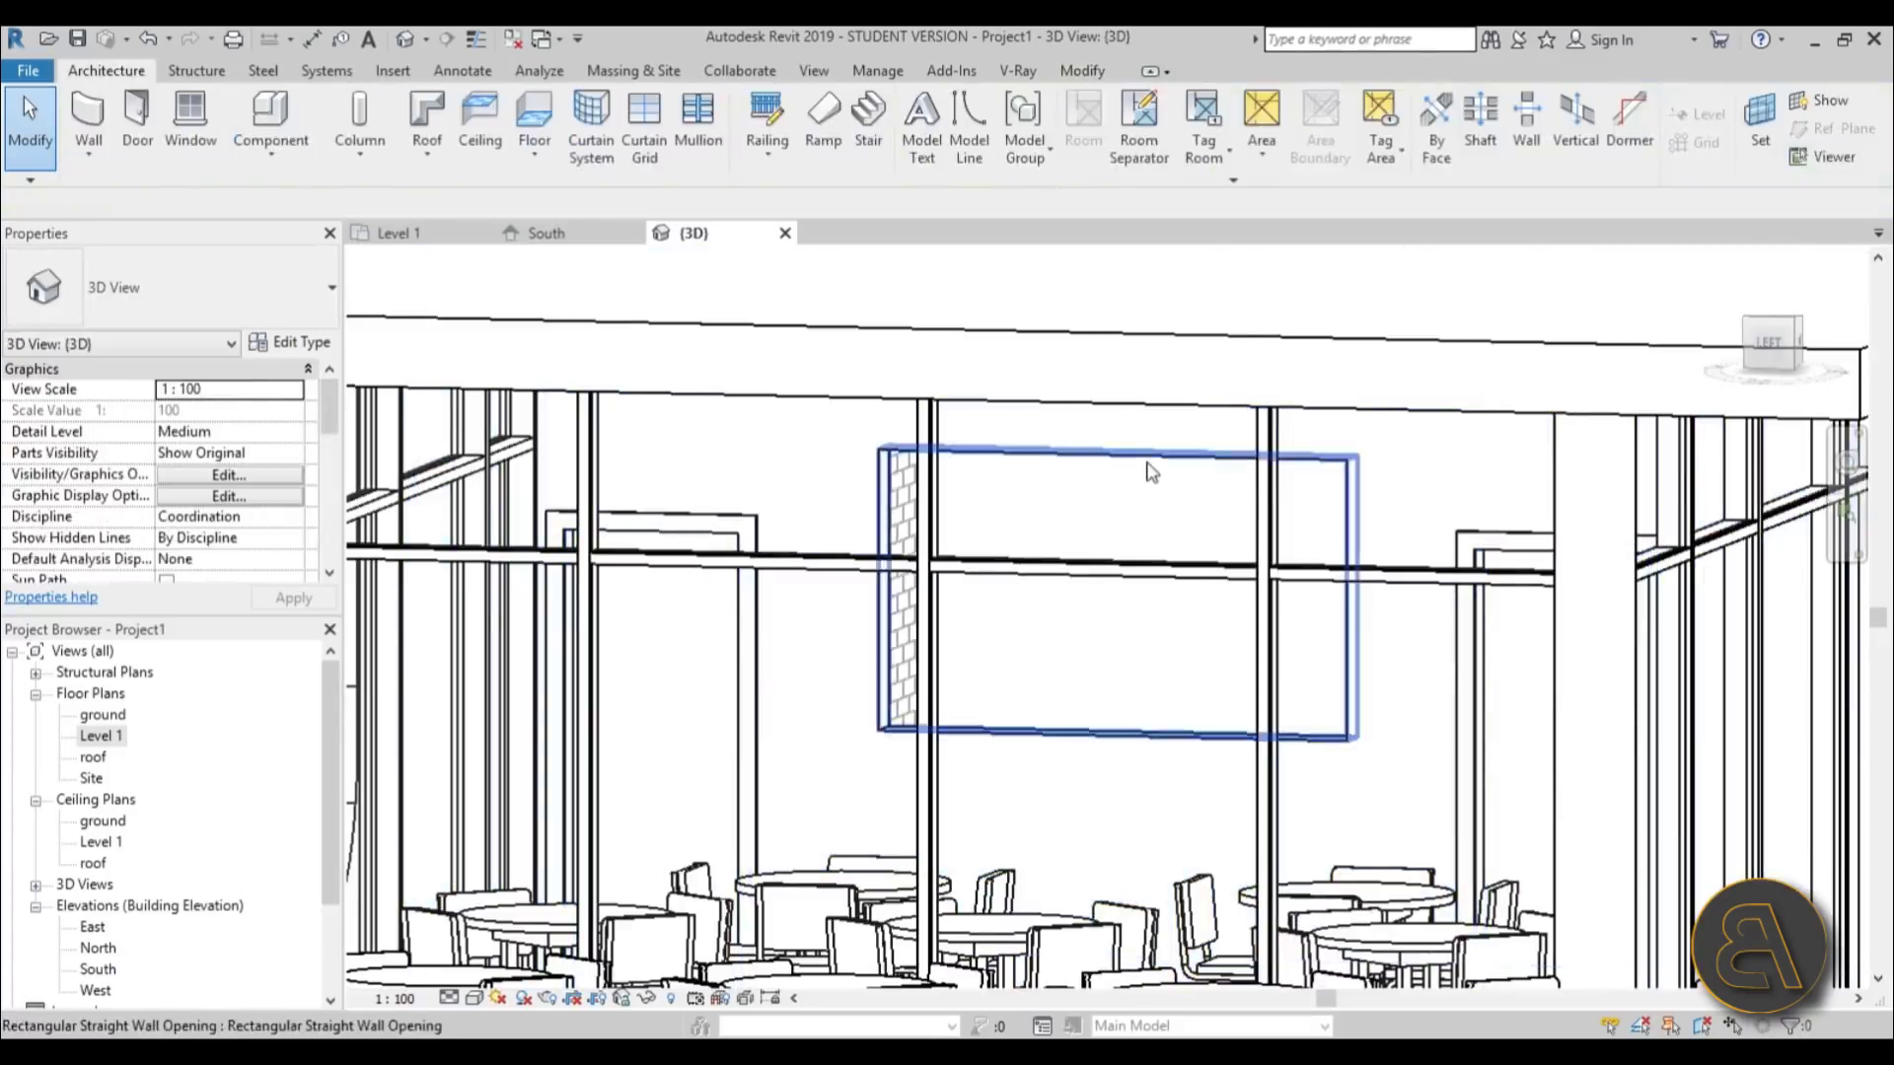
pyautogui.click(1146, 463)
pyautogui.moveTo(1113, 448)
pyautogui.mouseDown()
pyautogui.moveTo(1120, 518)
pyautogui.moveTo(1121, 419)
pyautogui.mouseUp()
pyautogui.scroll(-5, 1115, 434)
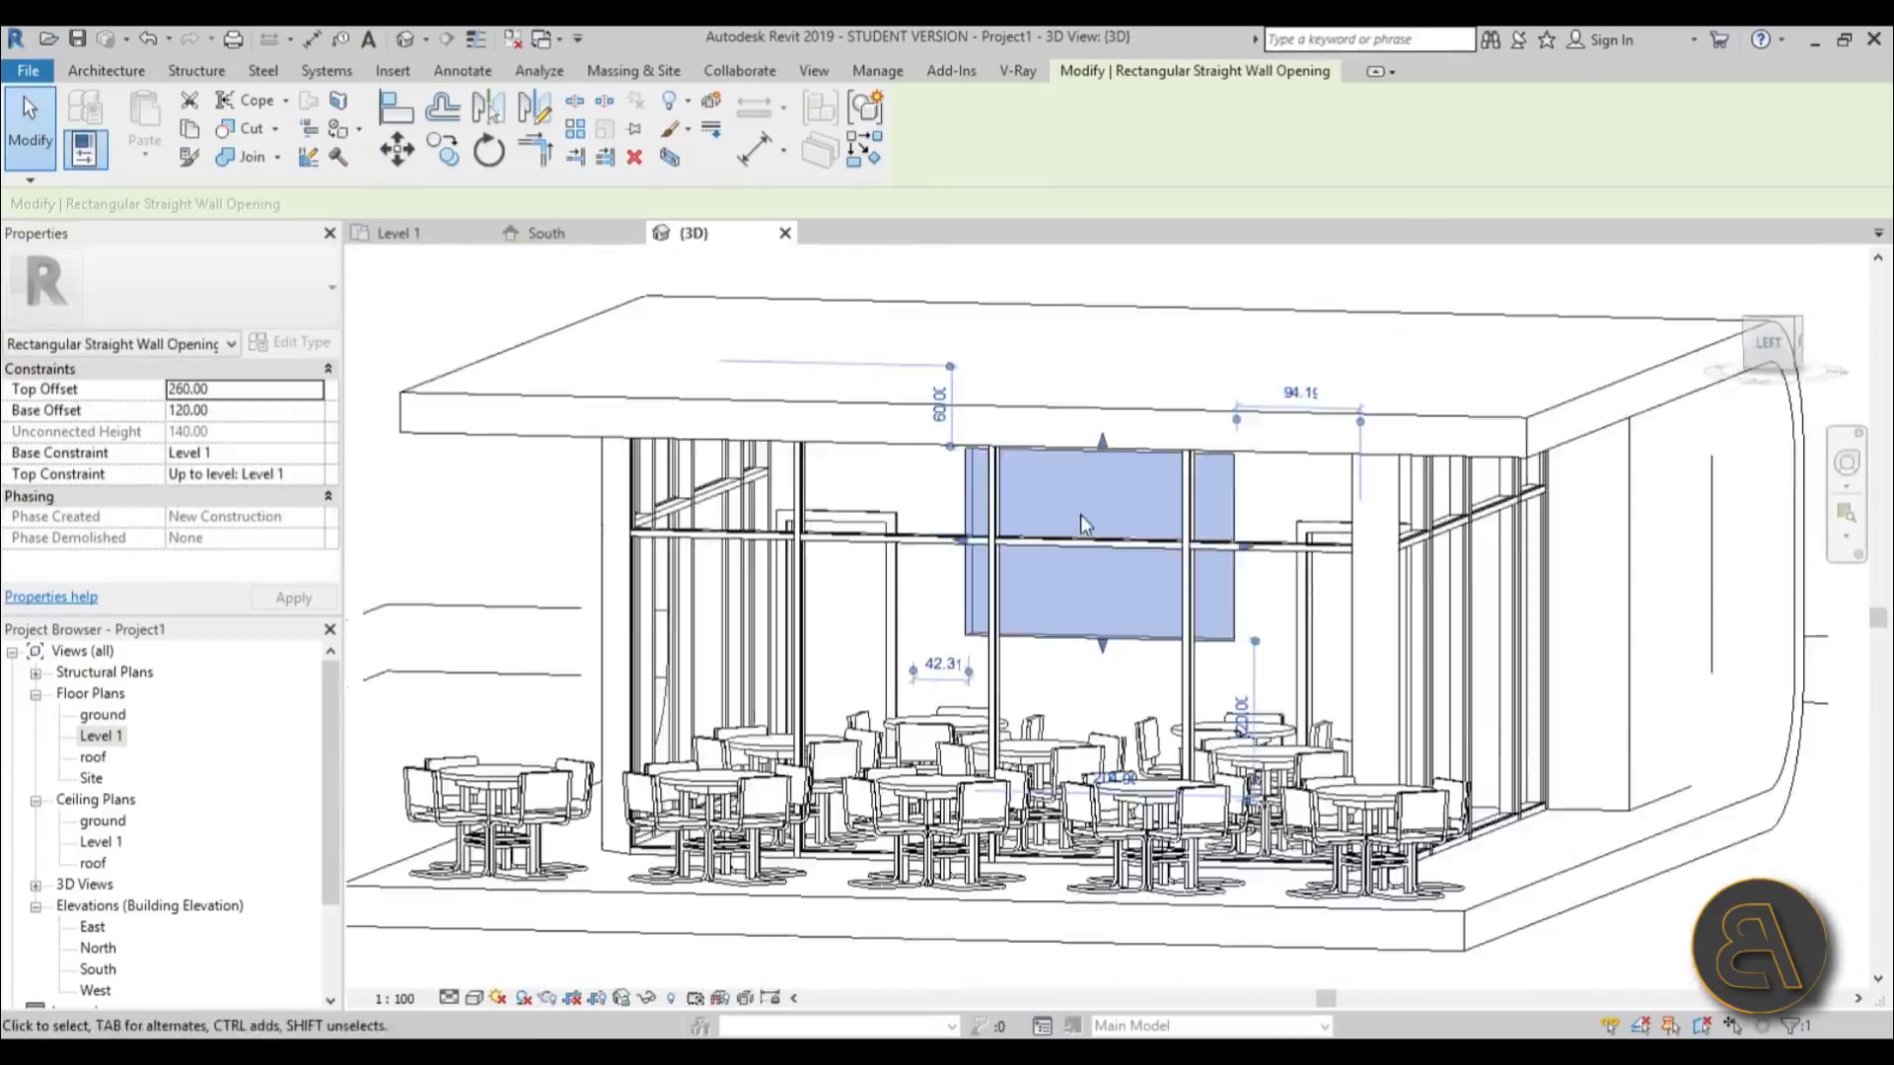
pyautogui.keyDown('shift'); pyautogui.moveTo(1080, 513); pyautogui.dragTo(1112, 457, button='middle'); pyautogui.keyUp('shift')
pyautogui.moveTo(1104, 448); pyautogui.dragTo(1109, 464)
pyautogui.click(1289, 508)
# - Orbit to an elevated front-corner view to check the wall opening
pyautogui.scroll(-4, 1243, 531)
pyautogui.keyDown('shift'); pyautogui.moveTo(1243, 531); pyautogui.dragTo(1065, 730, button='middle'); pyautogui.keyUp('shift')
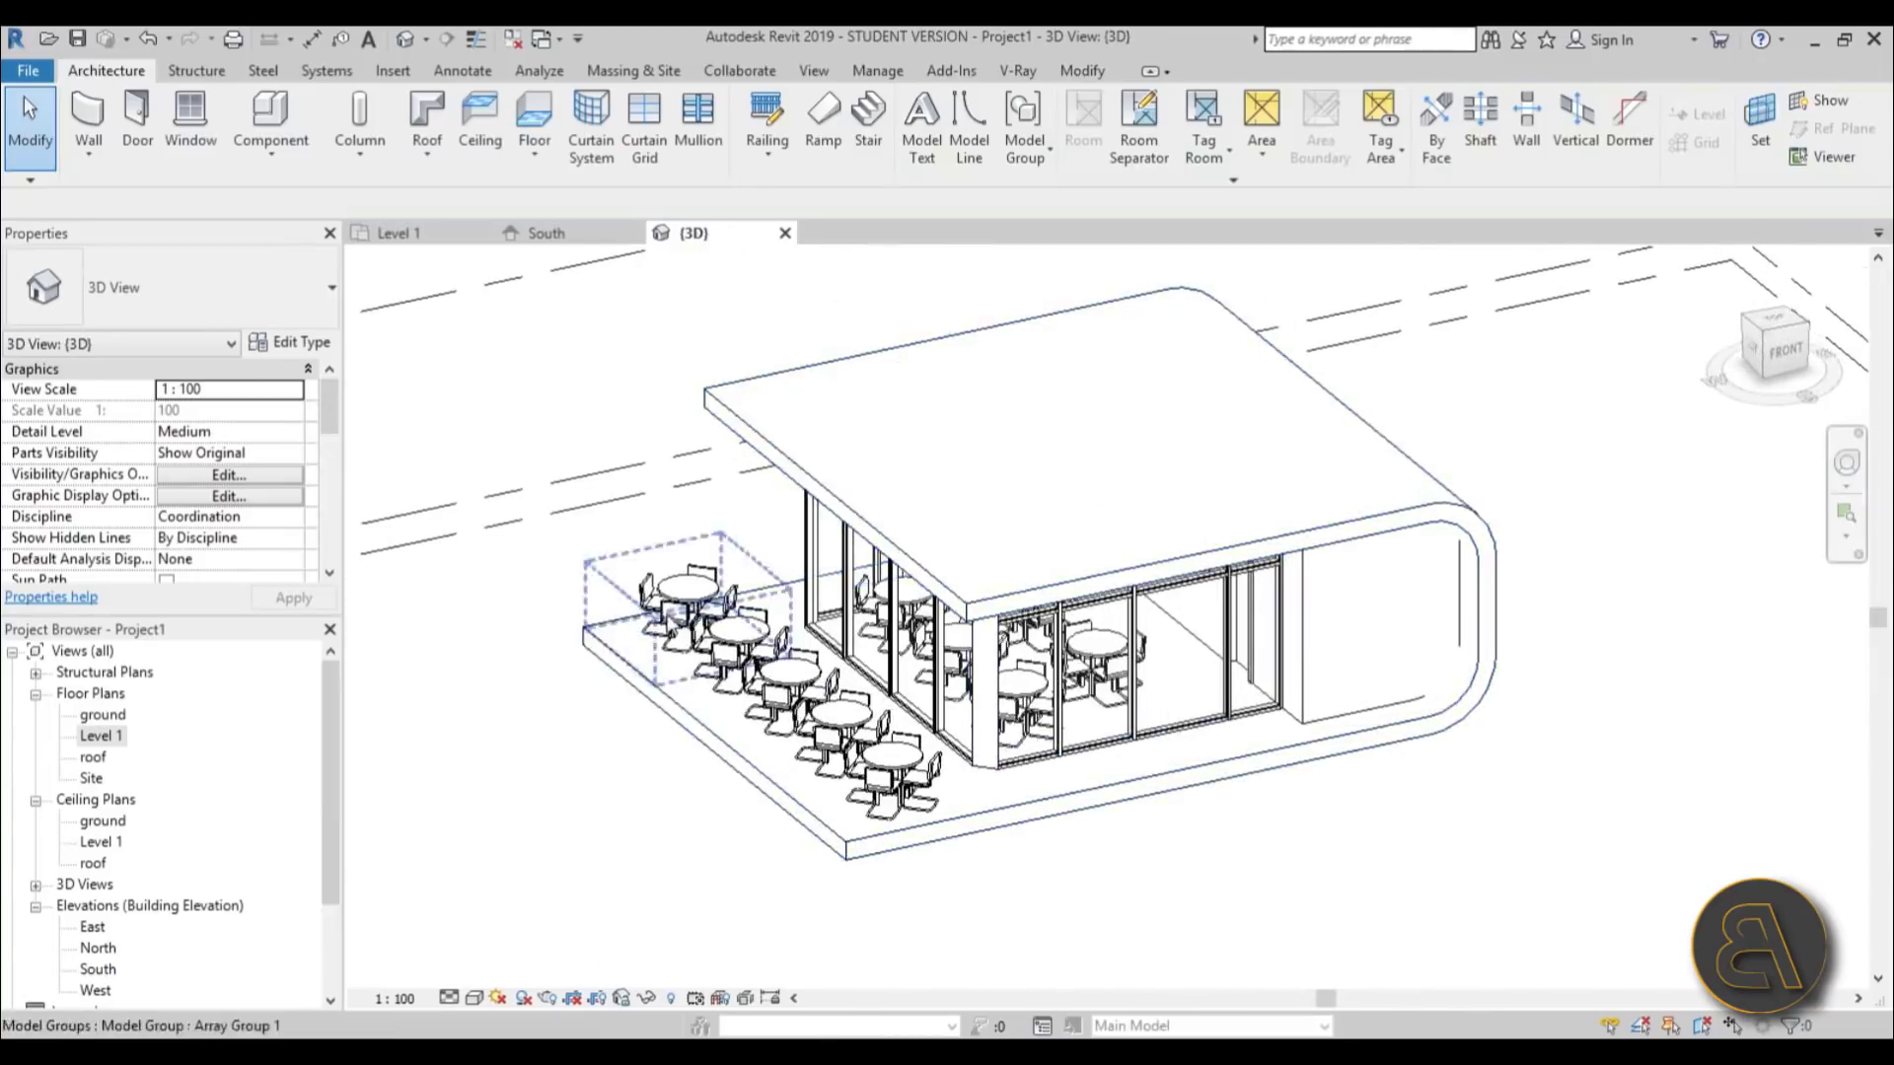
pyautogui.keyDown('shift'); pyautogui.moveTo(838, 817); pyautogui.dragTo(938, 813, button='middle'); pyautogui.keyUp('shift')
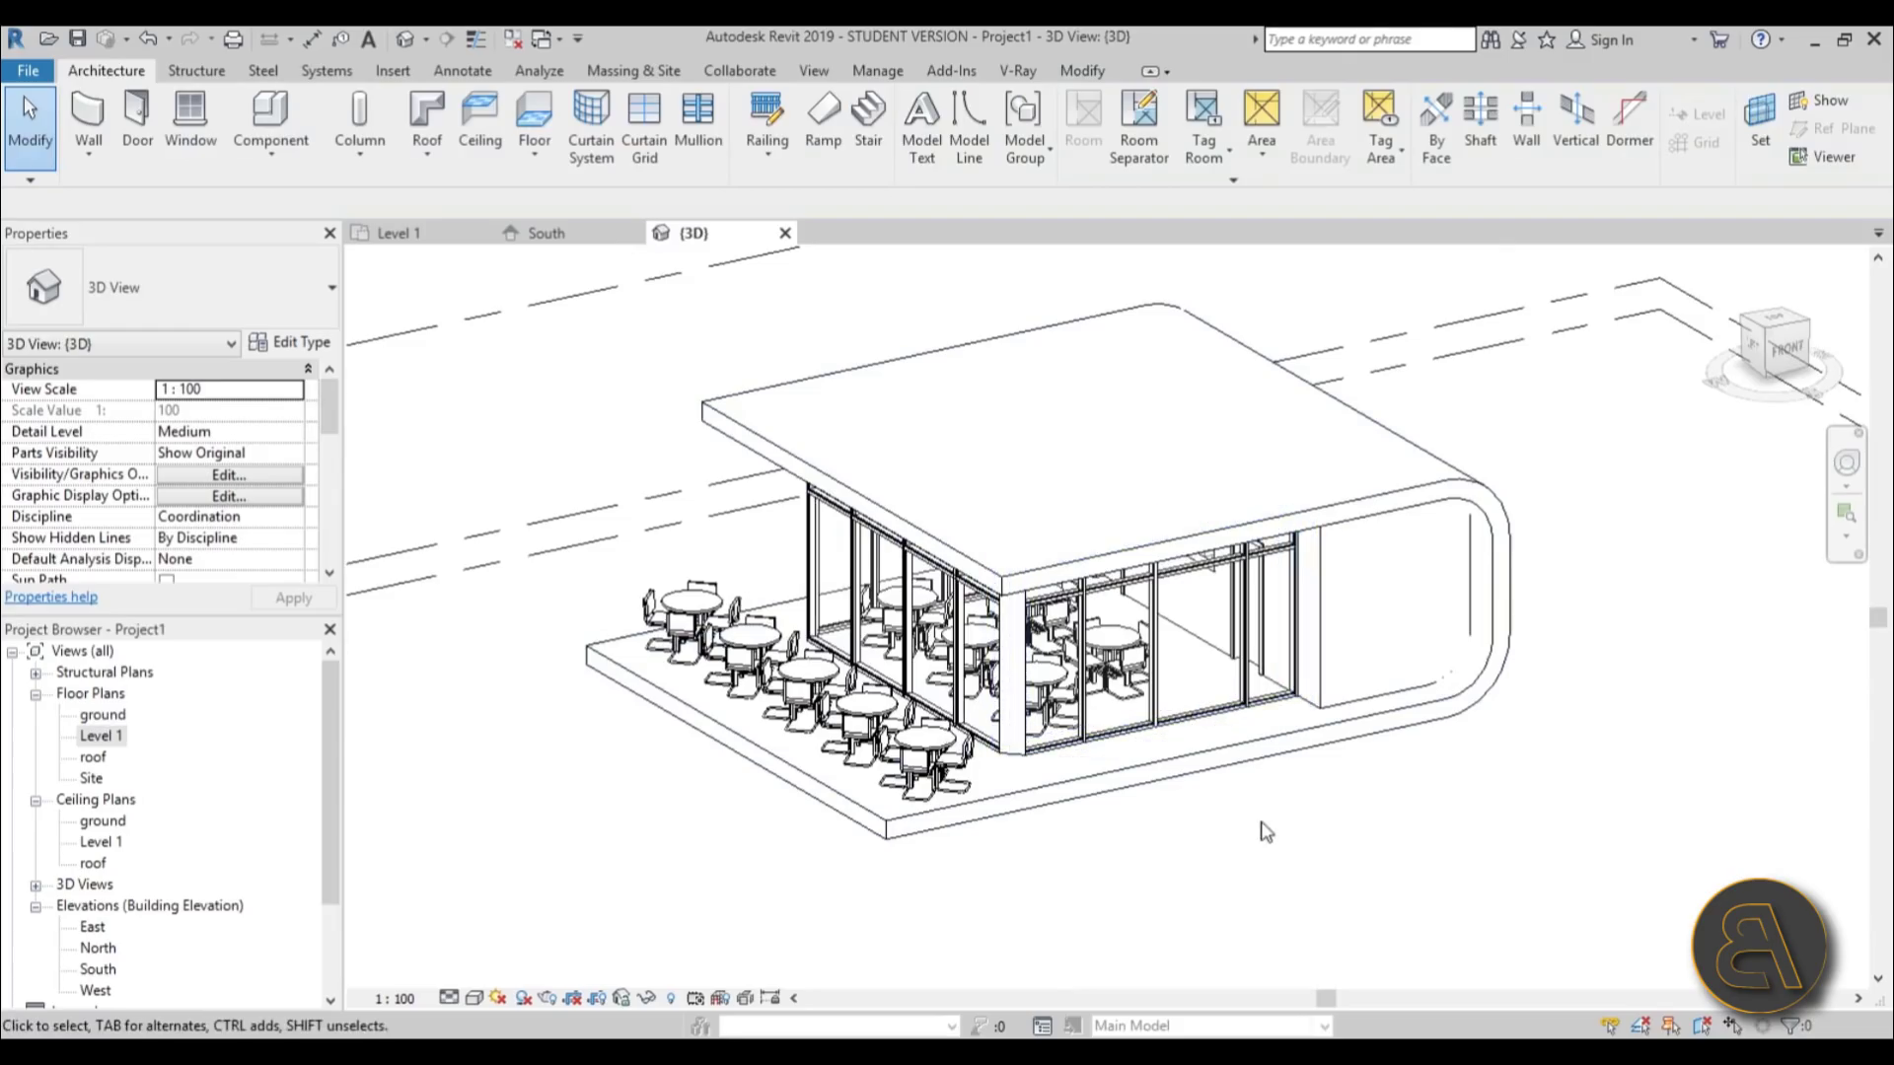
# - On Level 1, start a 900mm Pipe railing path by picking two floor slab edges
pyautogui.doubleClick(102, 737)
pyautogui.scroll(-3, 858, 641)
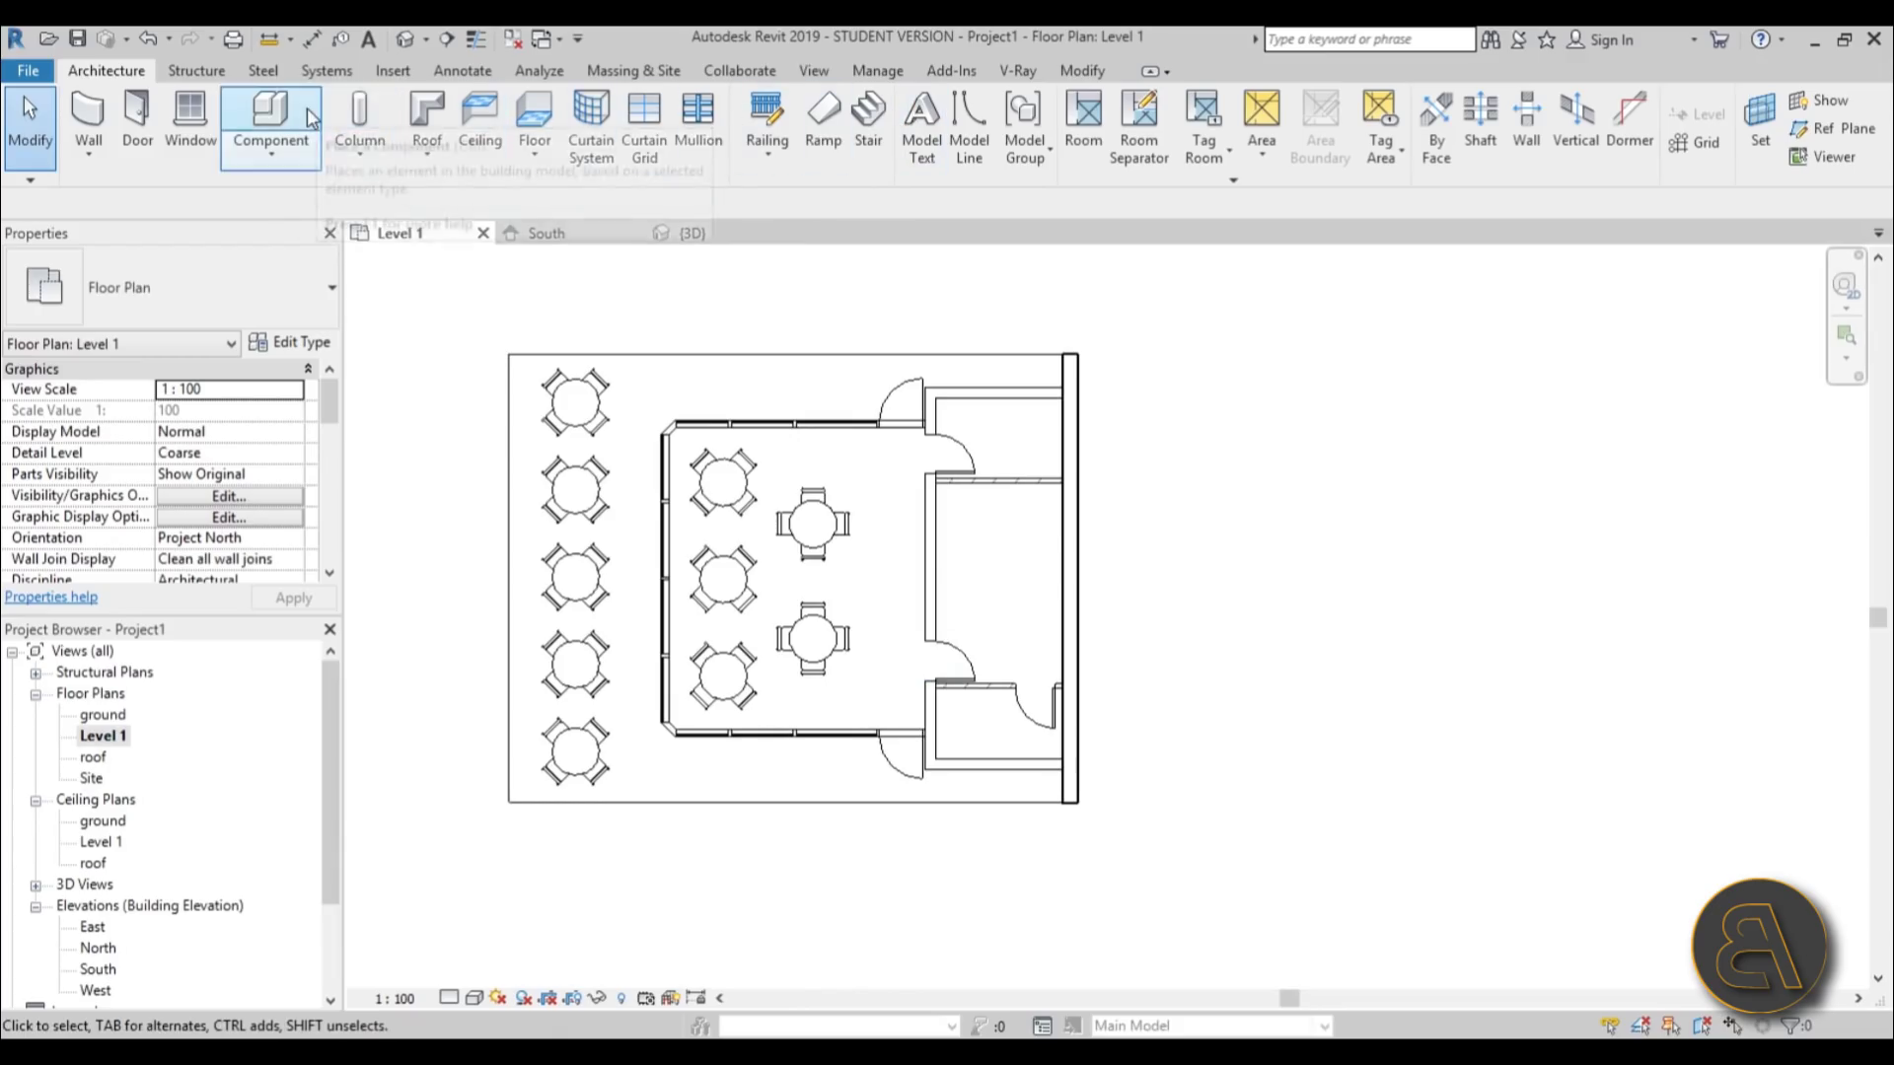
pyautogui.click(767, 116)
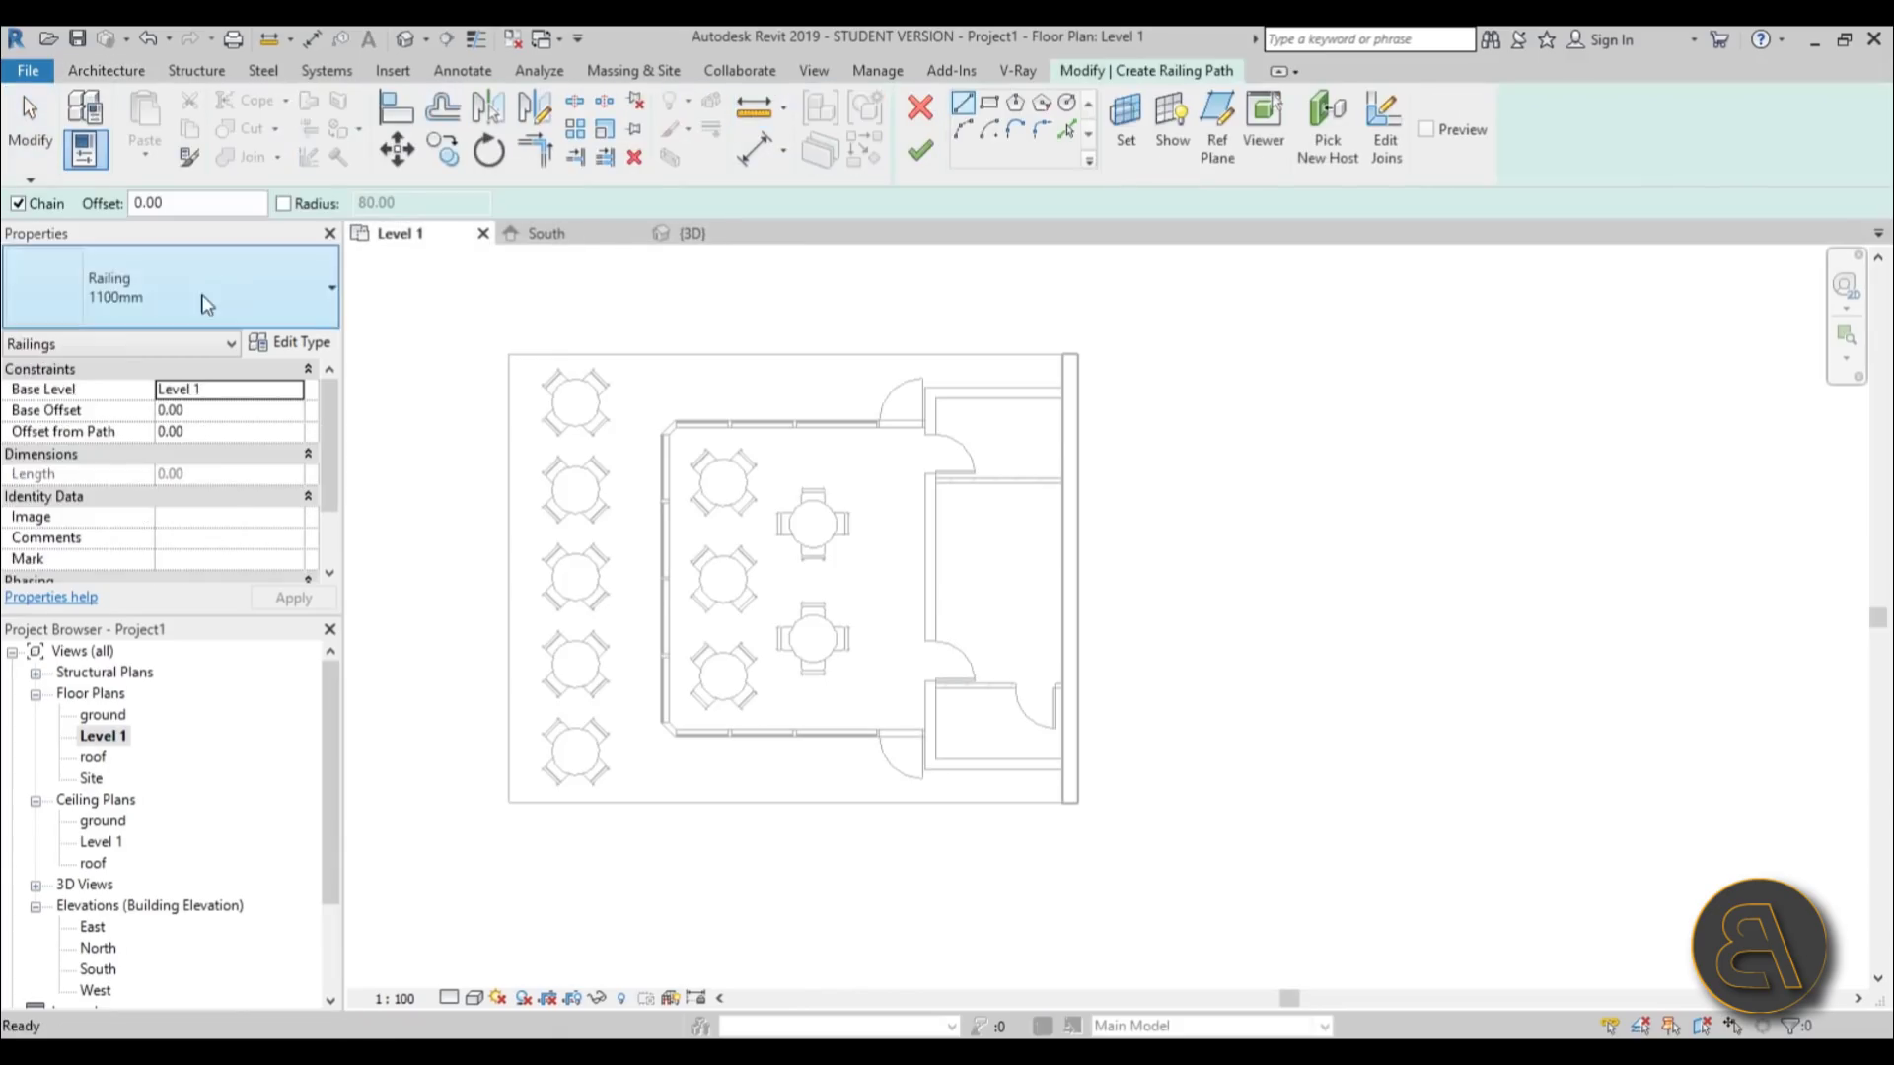
pyautogui.click(202, 306)
pyautogui.click(146, 434)
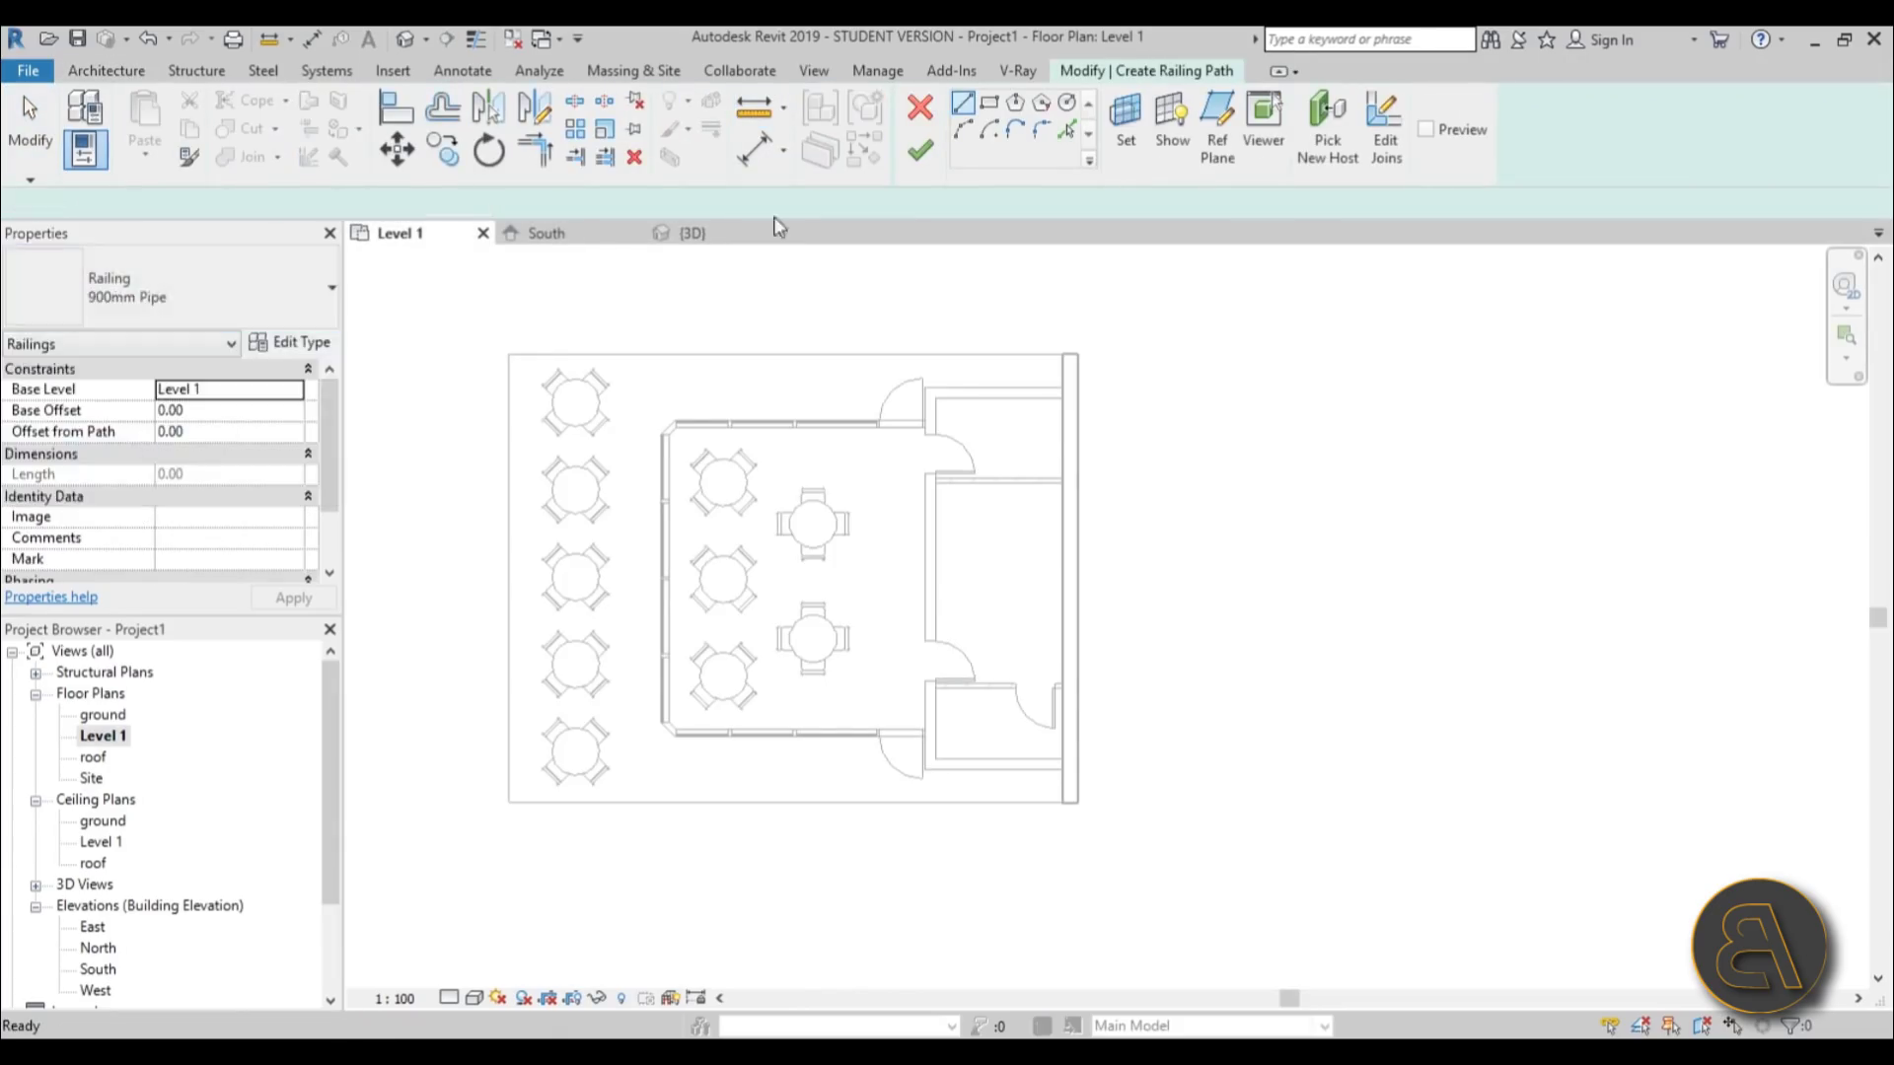
pyautogui.click(1068, 132)
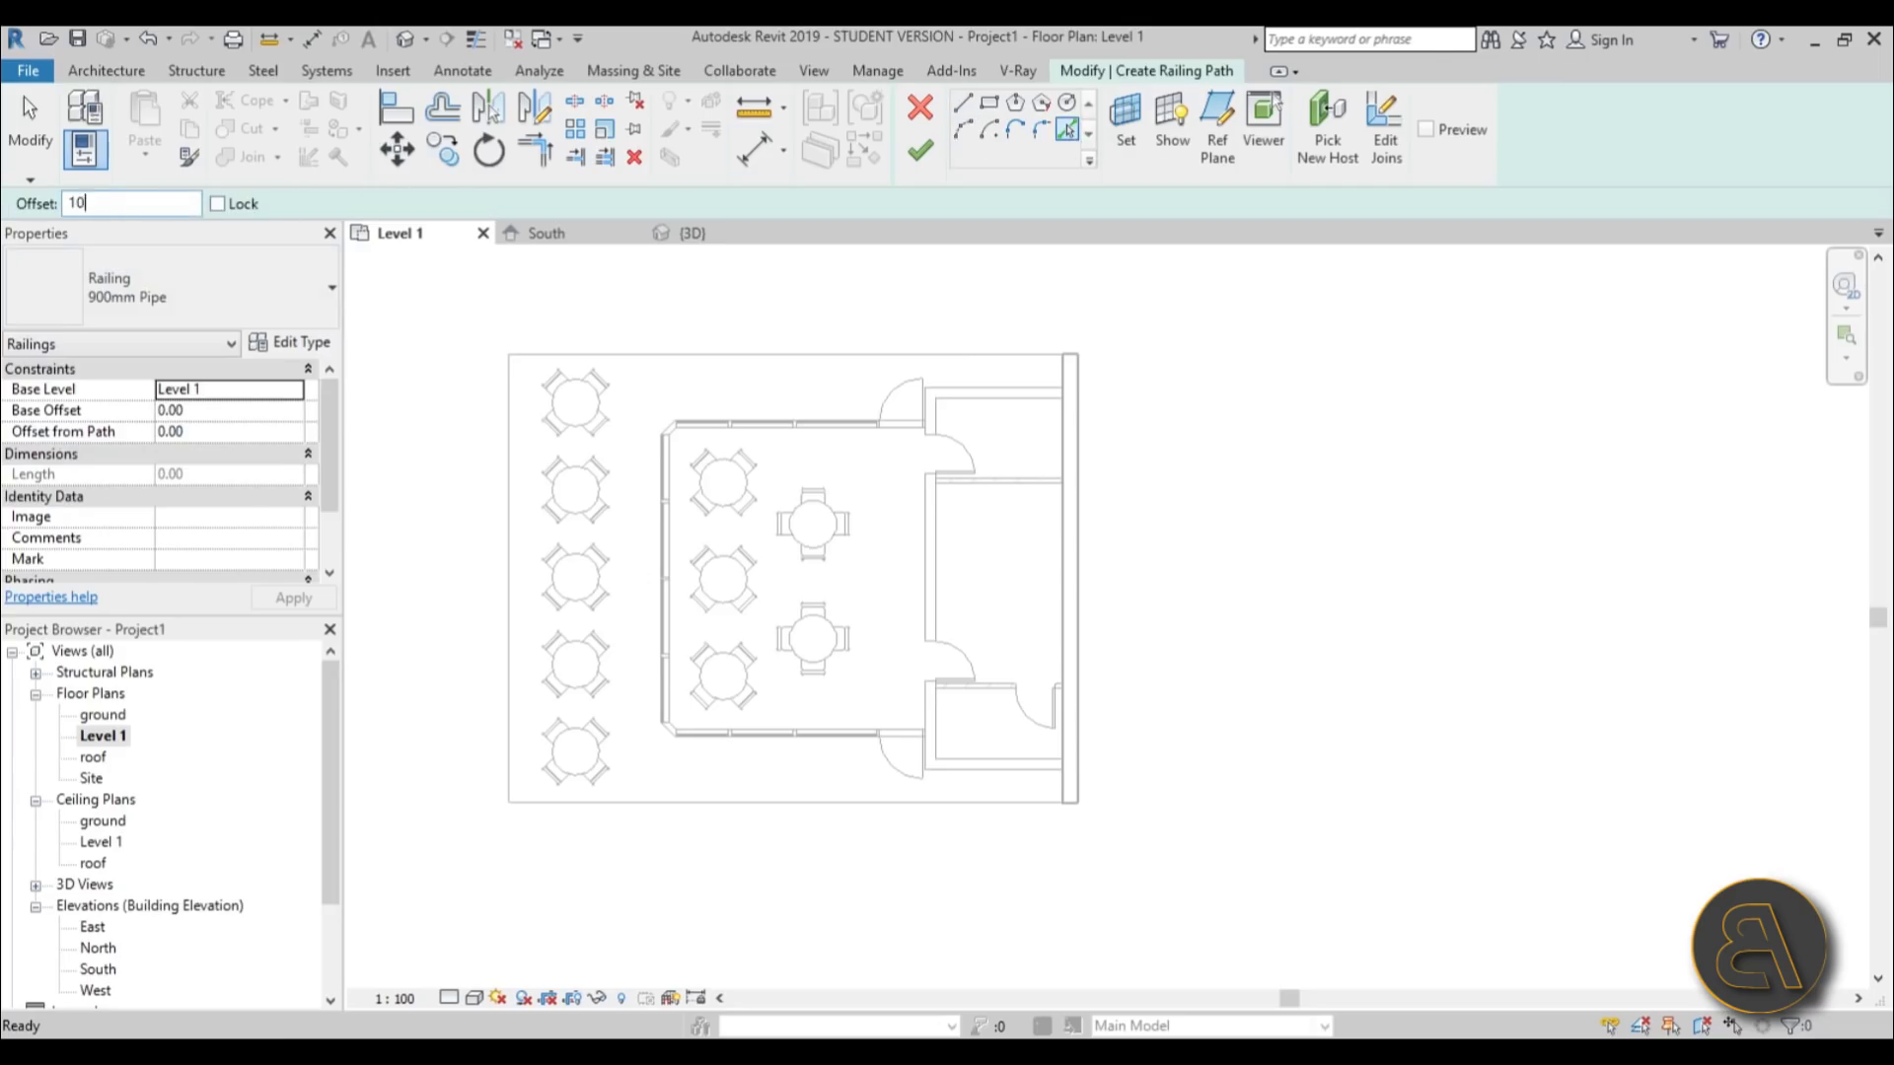
pyautogui.click(505, 456)
pyautogui.click(640, 803)
pyautogui.scroll(1, 780, 725)
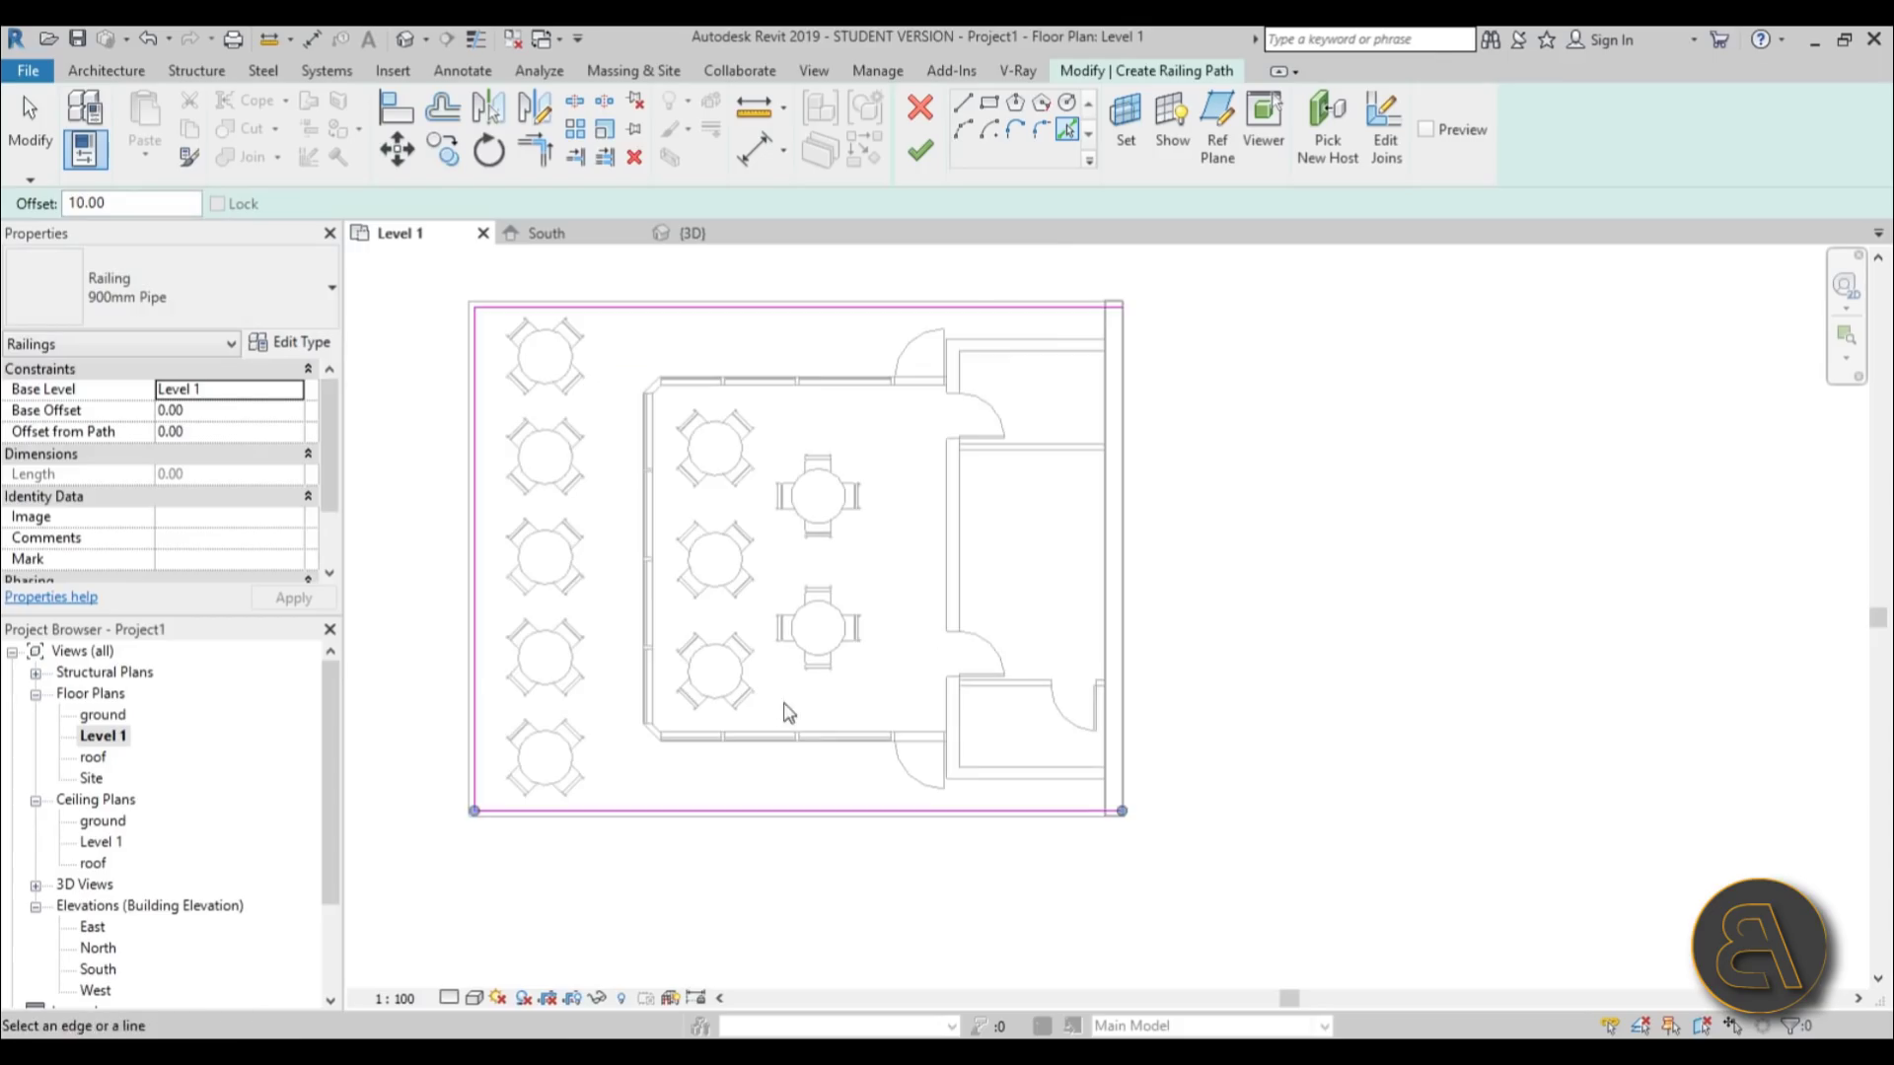
pyautogui.press('Escape')
# - Draw a vertical railing path line from the top edge to the bottom edge
pyautogui.click(965, 105)
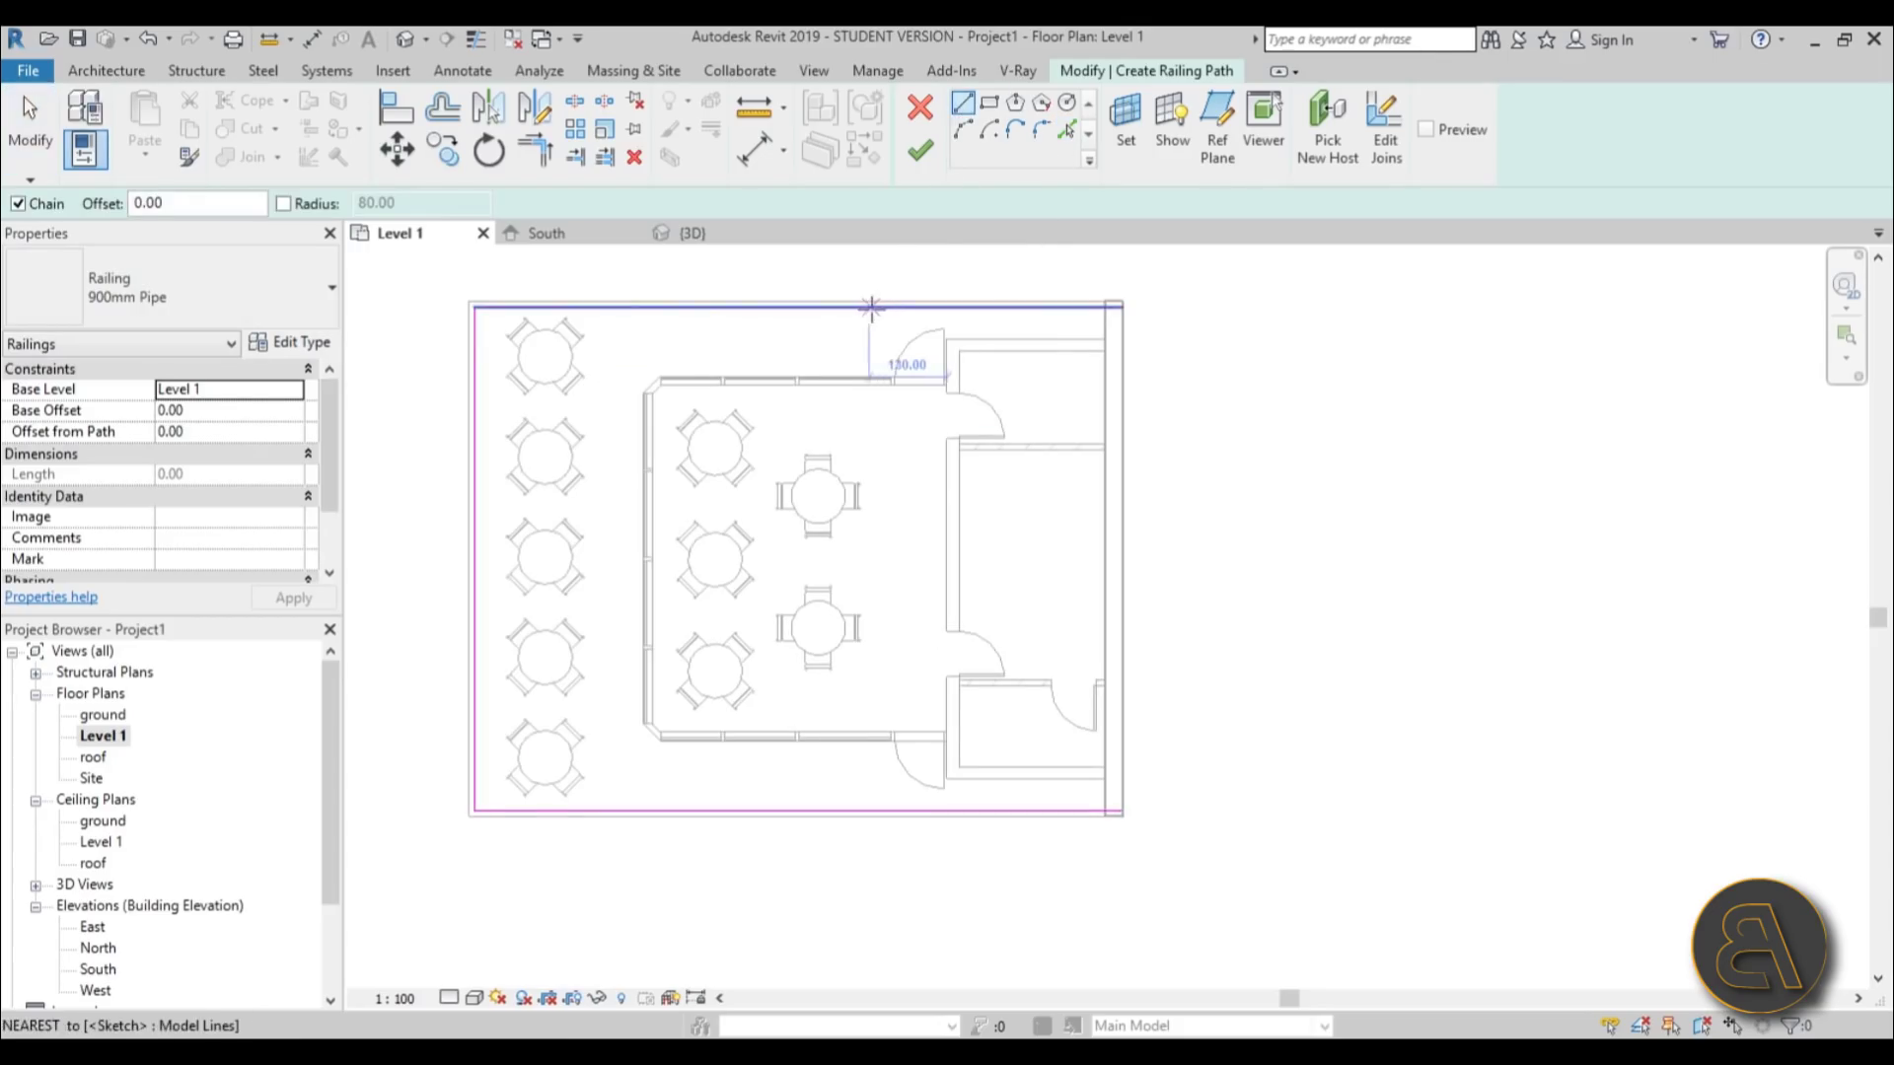
pyautogui.click(871, 308)
pyautogui.click(868, 811)
pyautogui.press('Escape')
pyautogui.press('Escape')
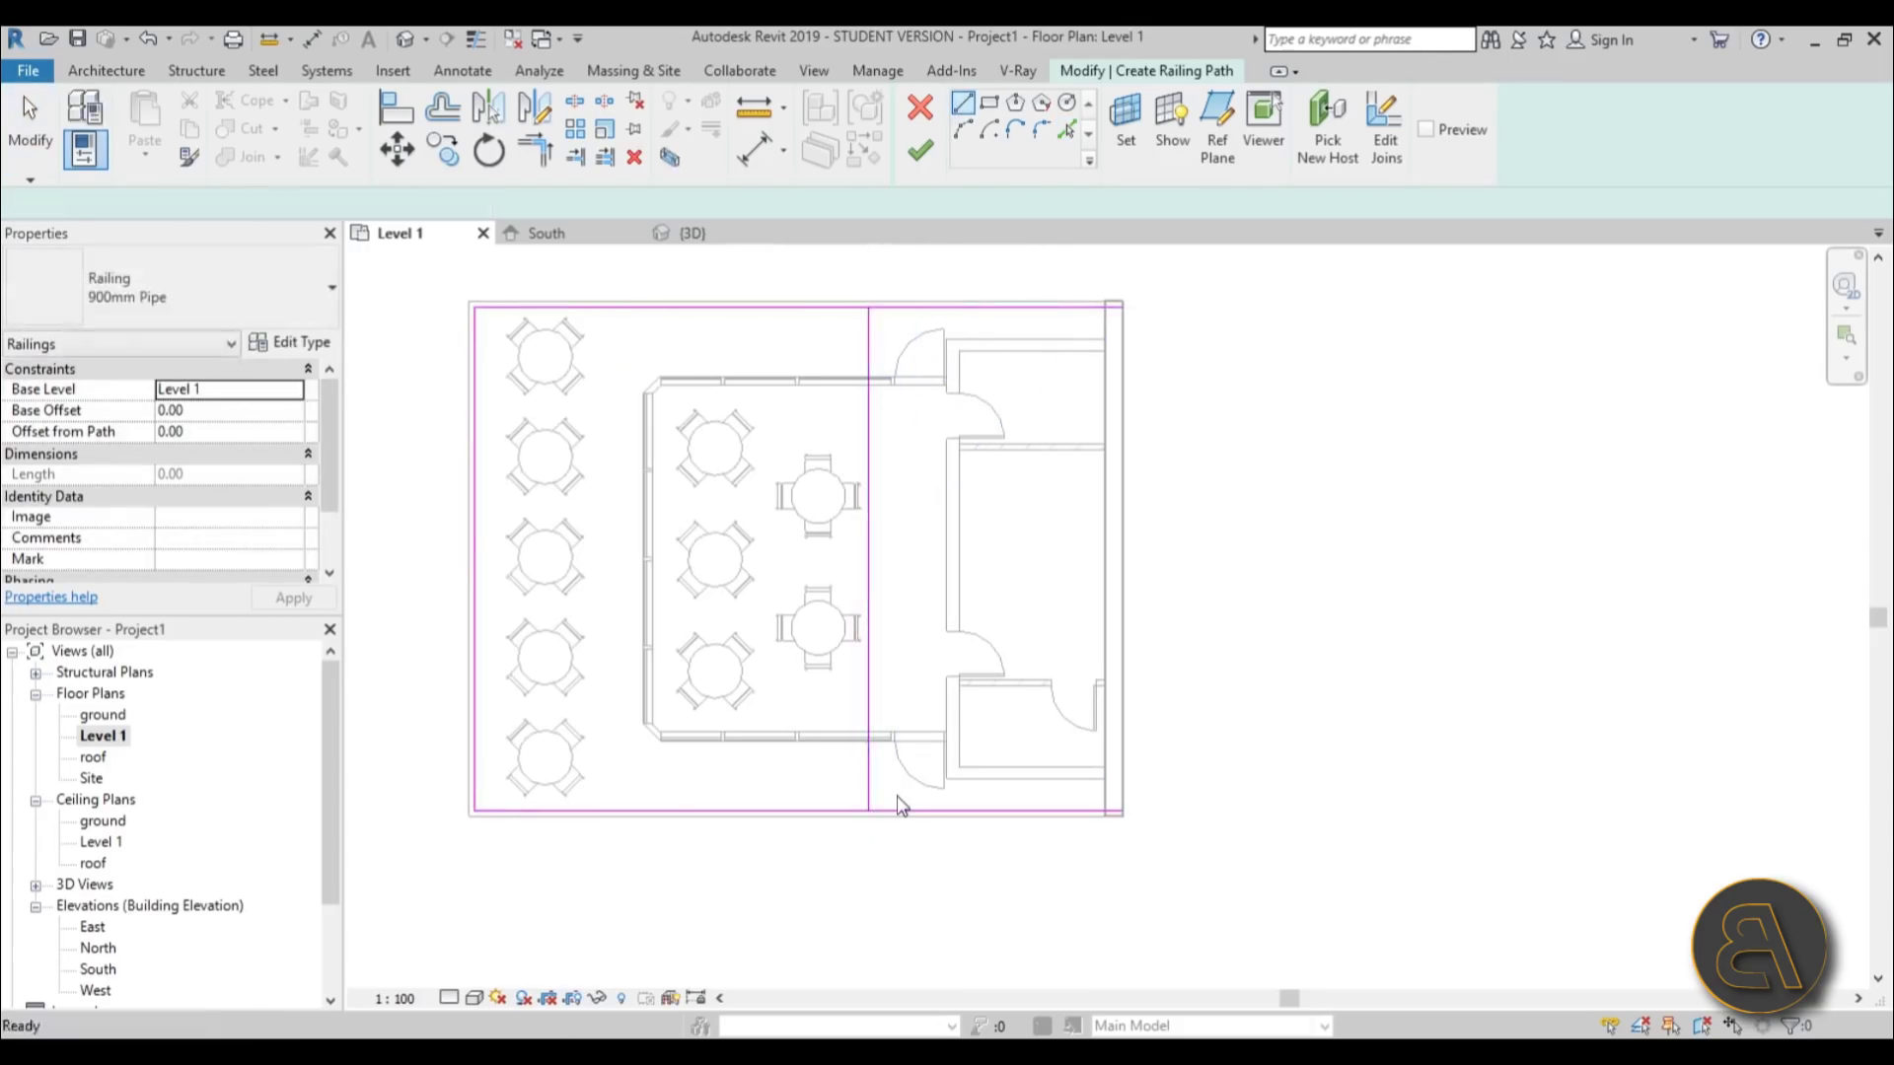
# - Trim the top and bottom path lines to the vertical line and delete the leftover line
pyautogui.press('t')
pyautogui.press('r')
pyautogui.click(868, 797)
pyautogui.click(858, 811)
pyautogui.click(868, 322)
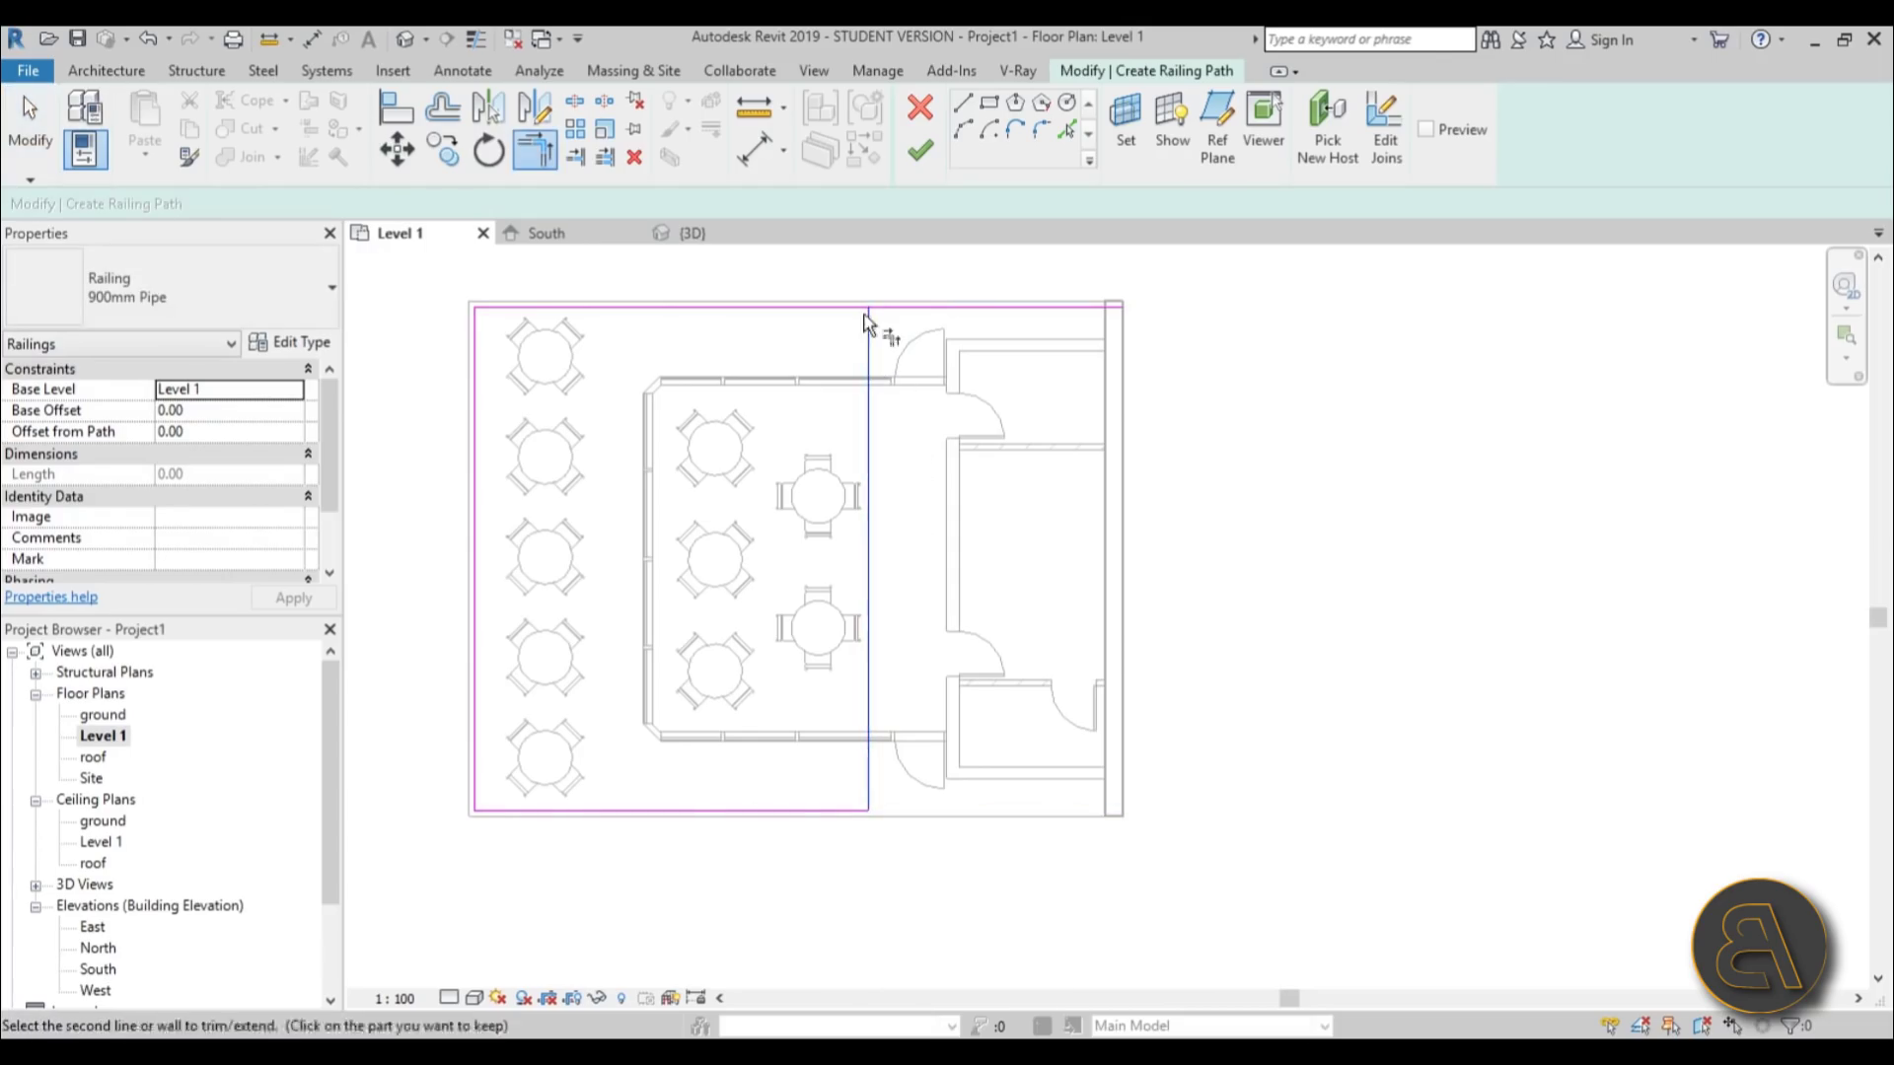
pyautogui.click(863, 308)
pyautogui.press('Escape')
pyautogui.click(869, 347)
pyautogui.press('Delete')
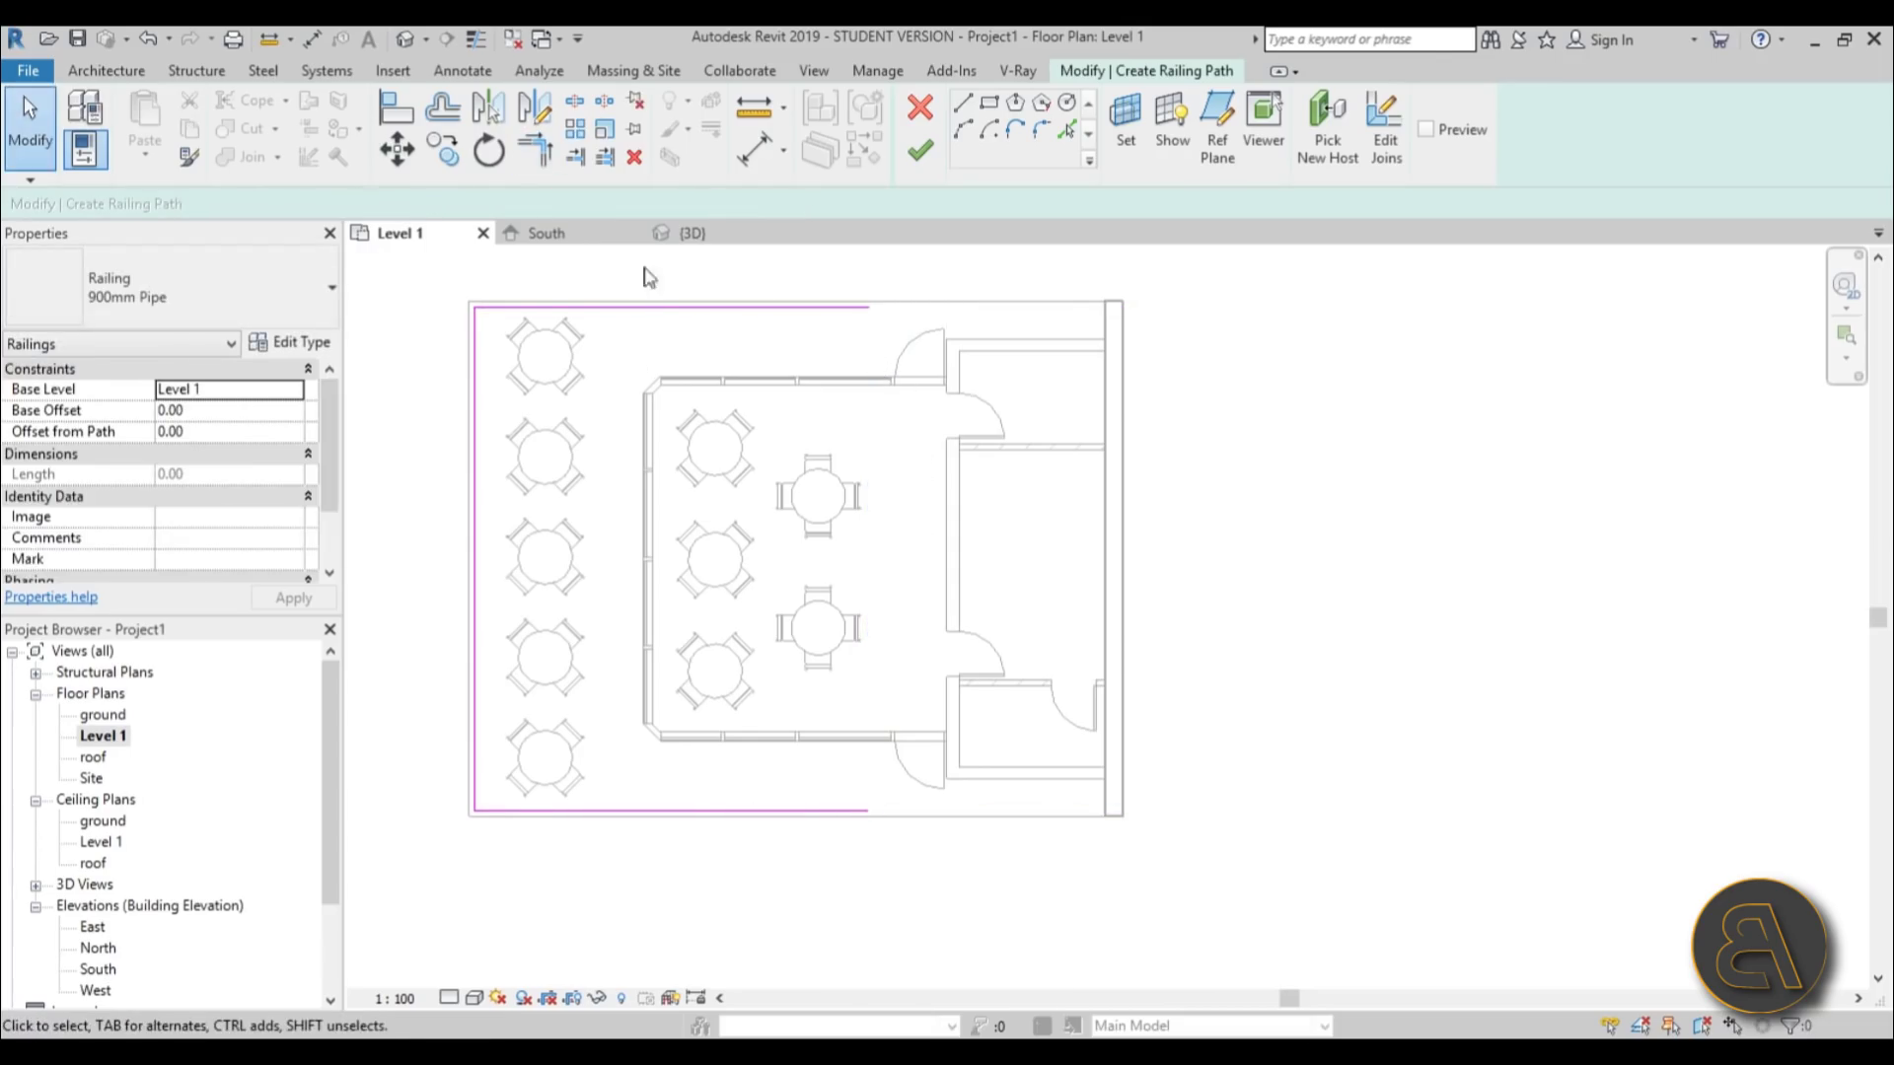
pyautogui.scroll(6, 409, 357)
pyautogui.moveTo(612, 287); pyautogui.dragTo(679, 507, button='middle')
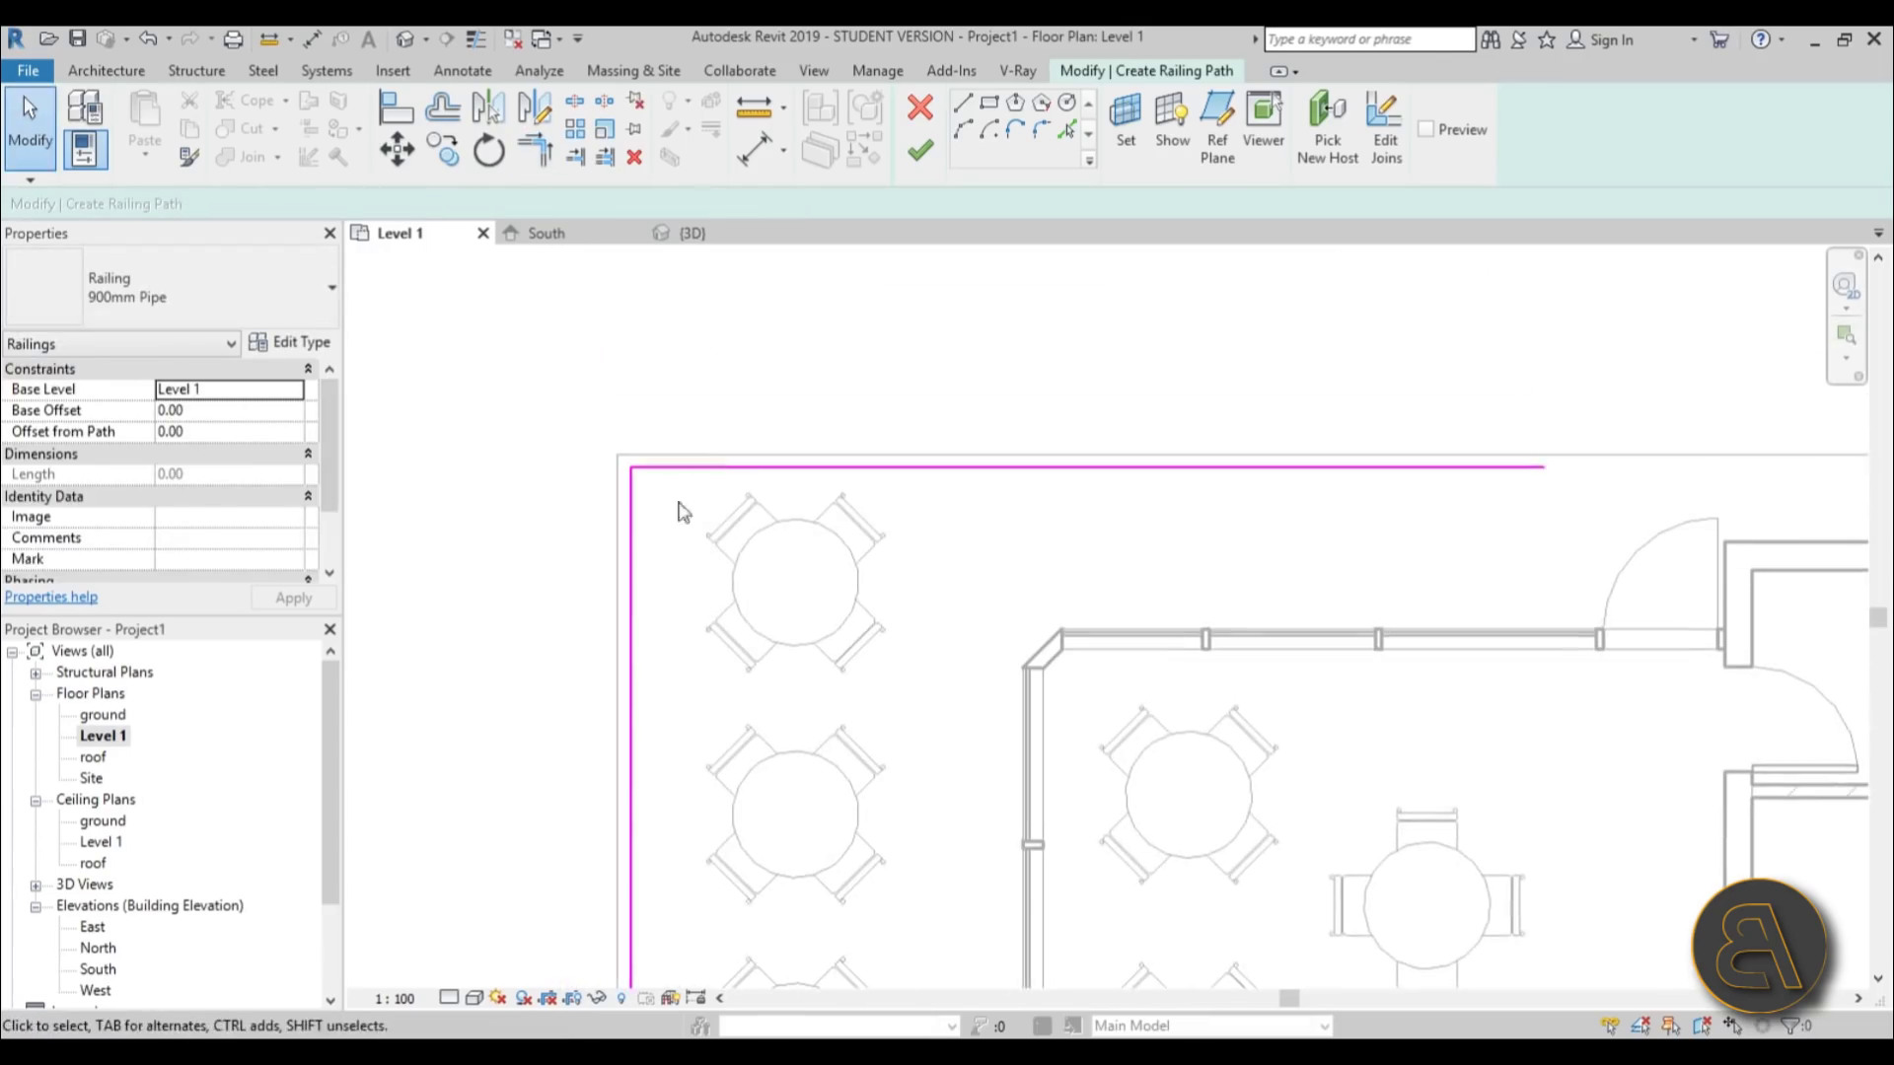
# - Fillet the top-left and bottom-left path corners with radius 60 and finish the railing
pyautogui.click(1048, 134)
pyautogui.click(84, 203)
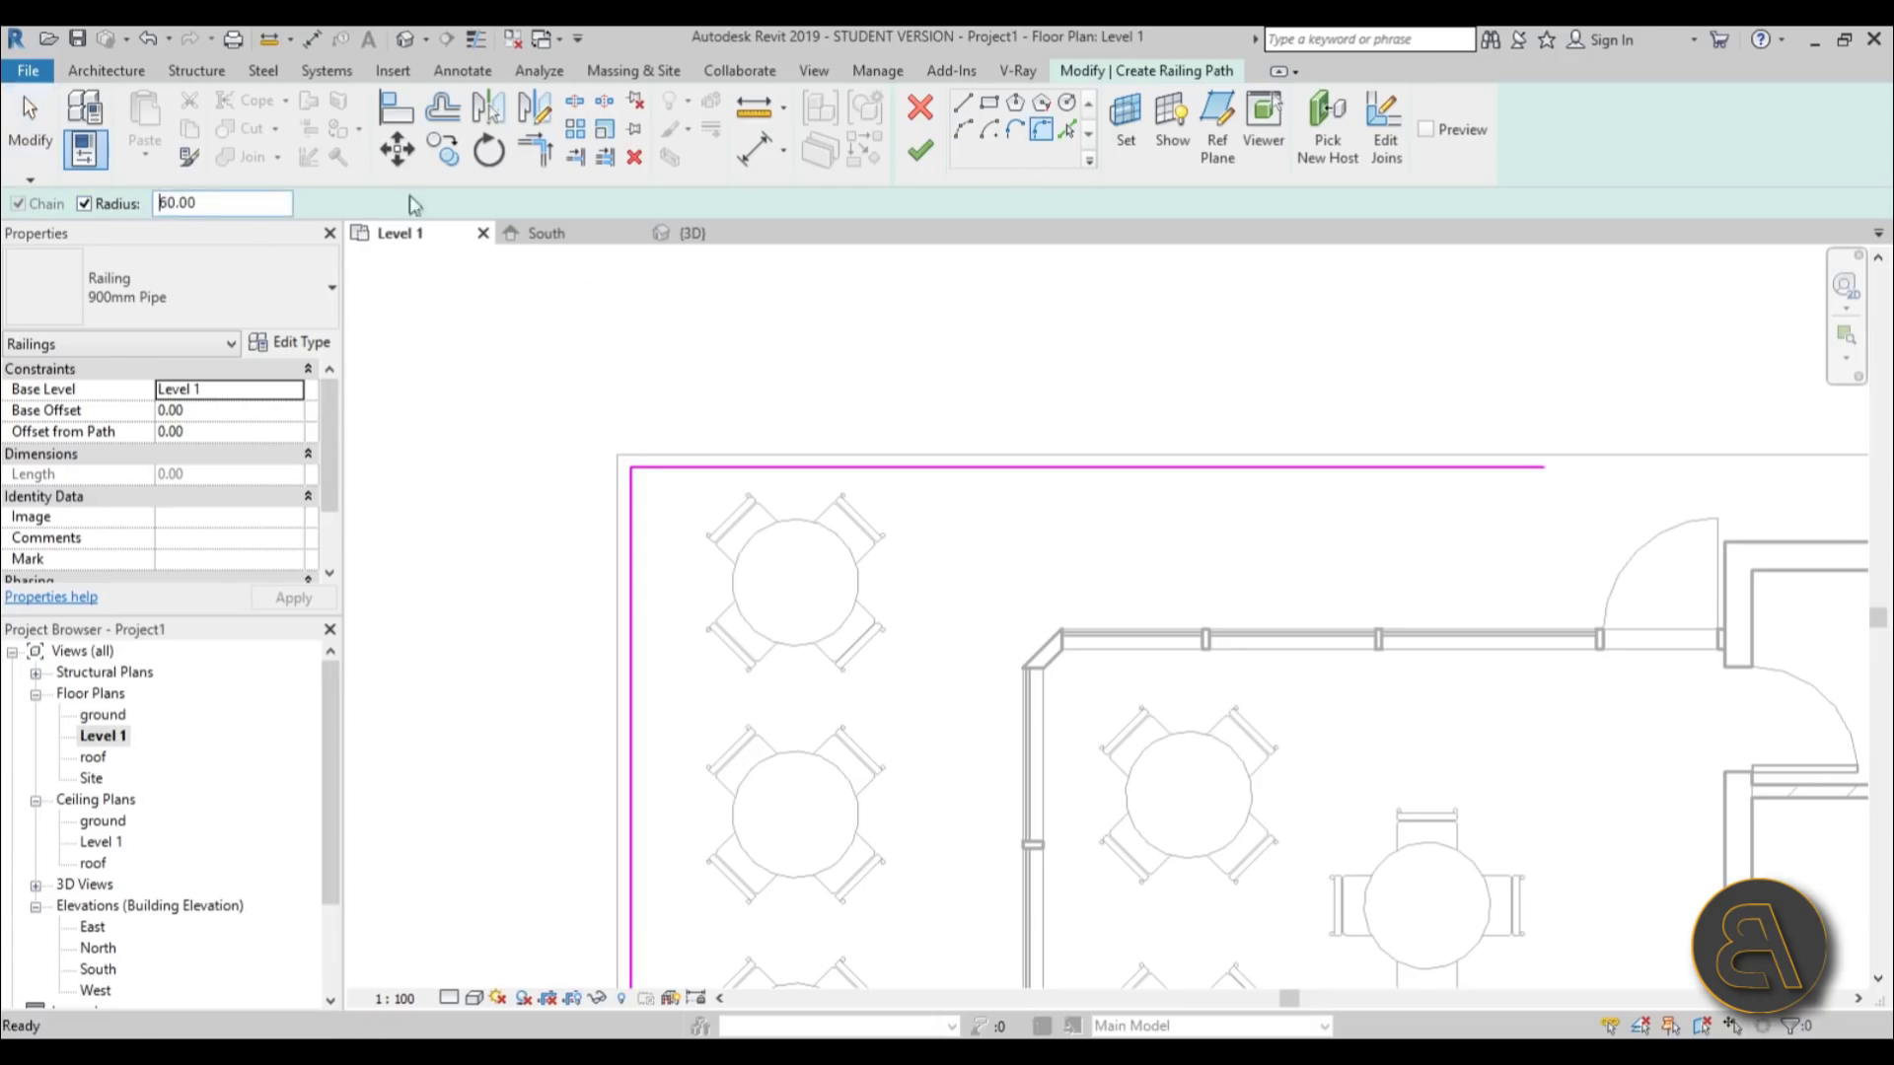
pyautogui.click(687, 476)
pyautogui.click(639, 528)
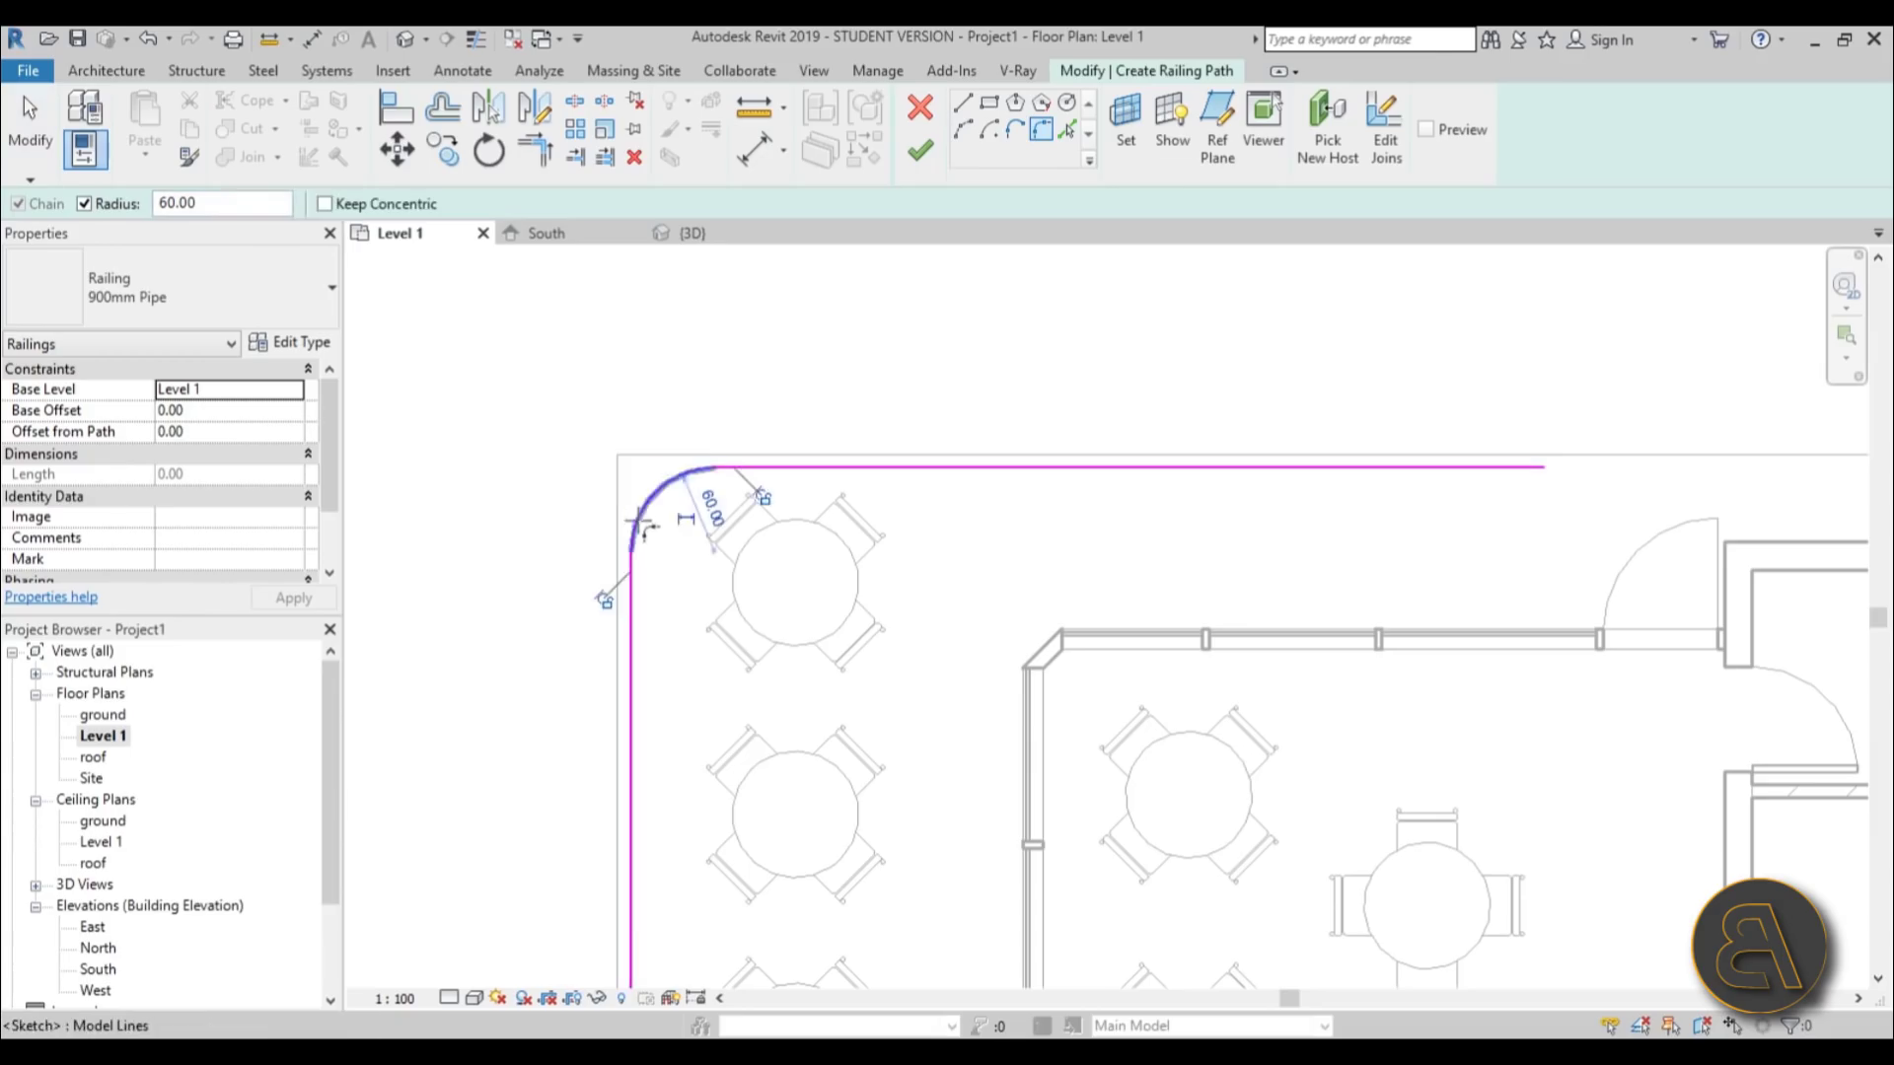
pyautogui.scroll(-2, 810, 644)
pyautogui.moveTo(809, 646); pyautogui.dragTo(807, 237, button='middle')
pyautogui.click(753, 790)
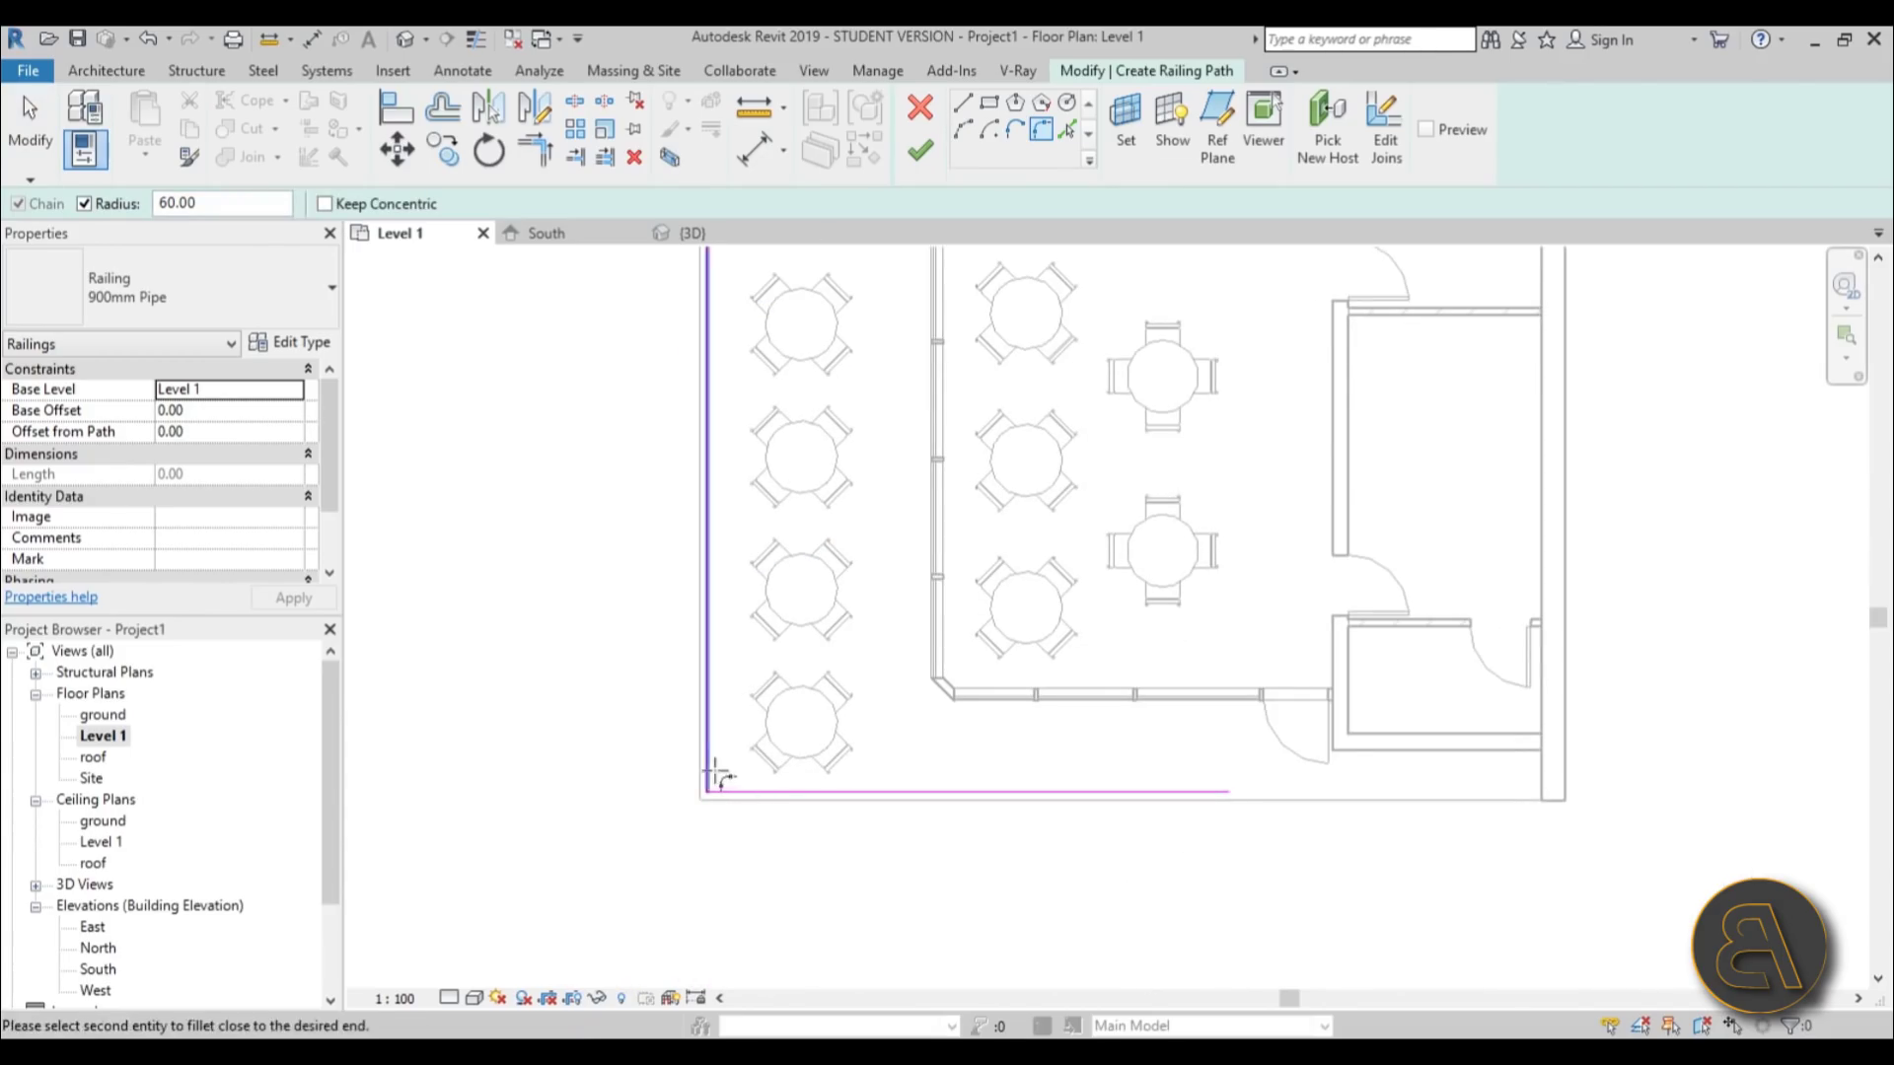
pyautogui.click(707, 767)
pyautogui.click(916, 151)
pyautogui.scroll(-2, 925, 658)
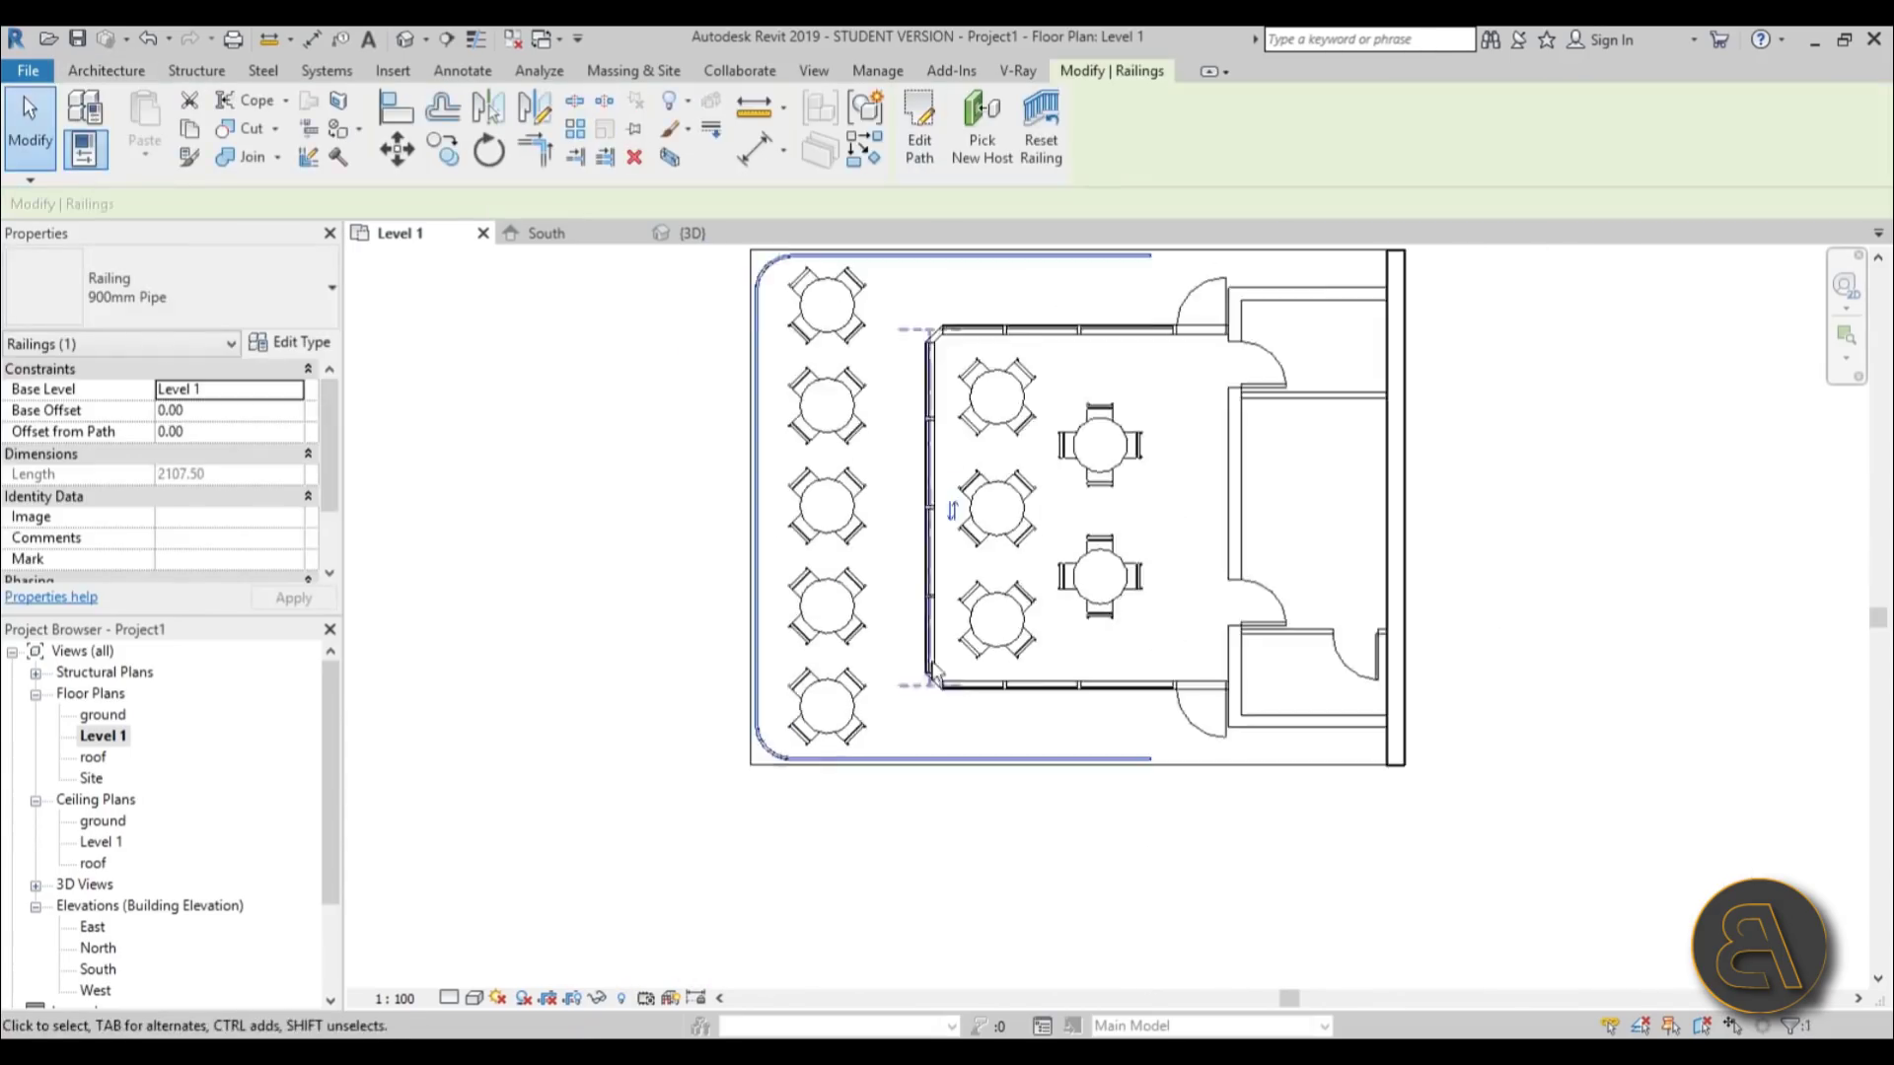
# - In the default 3D view, orbit toward the building's rounded end to inspect the new railing
pyautogui.click(402, 40)
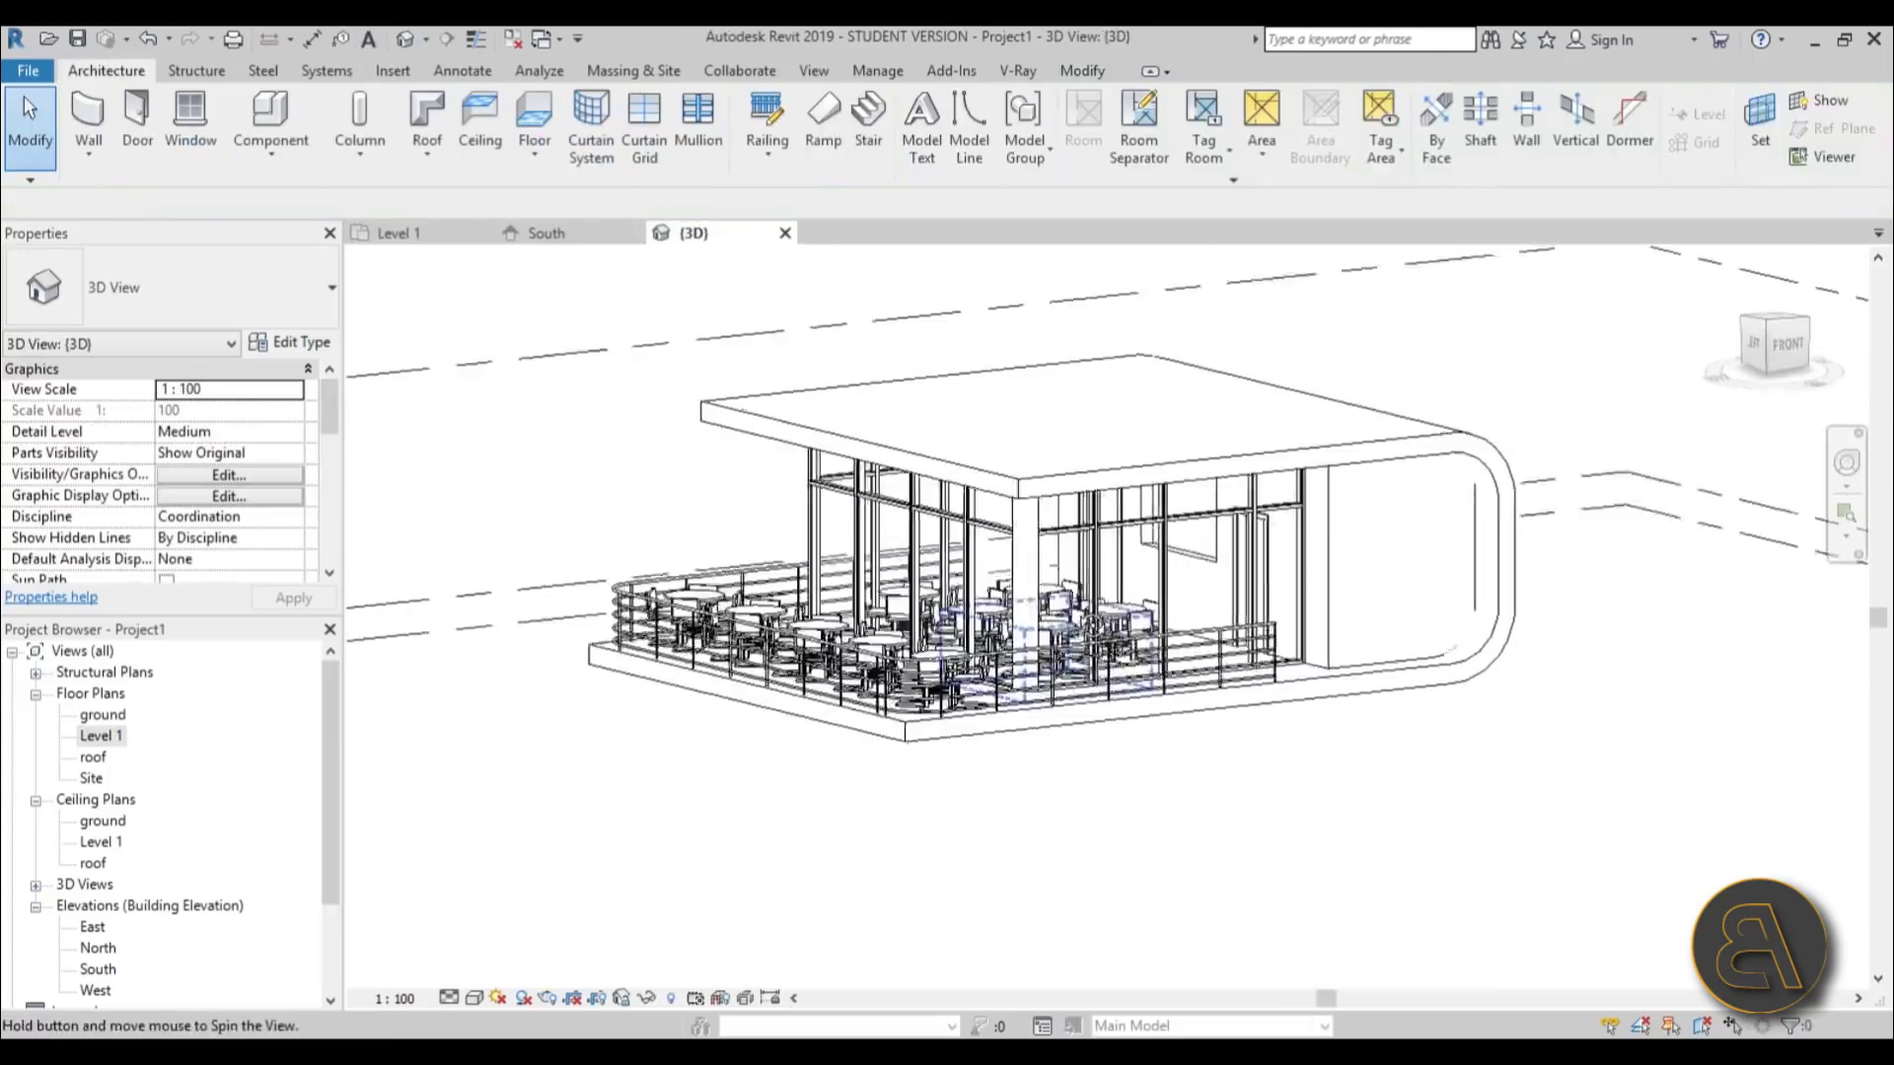
pyautogui.scroll(3, 896, 690)
pyautogui.keyDown('shift'); pyautogui.moveTo(896, 691); pyautogui.dragTo(684, 549, button='middle'); pyautogui.keyUp('shift')
pyautogui.scroll(3, 683, 548)
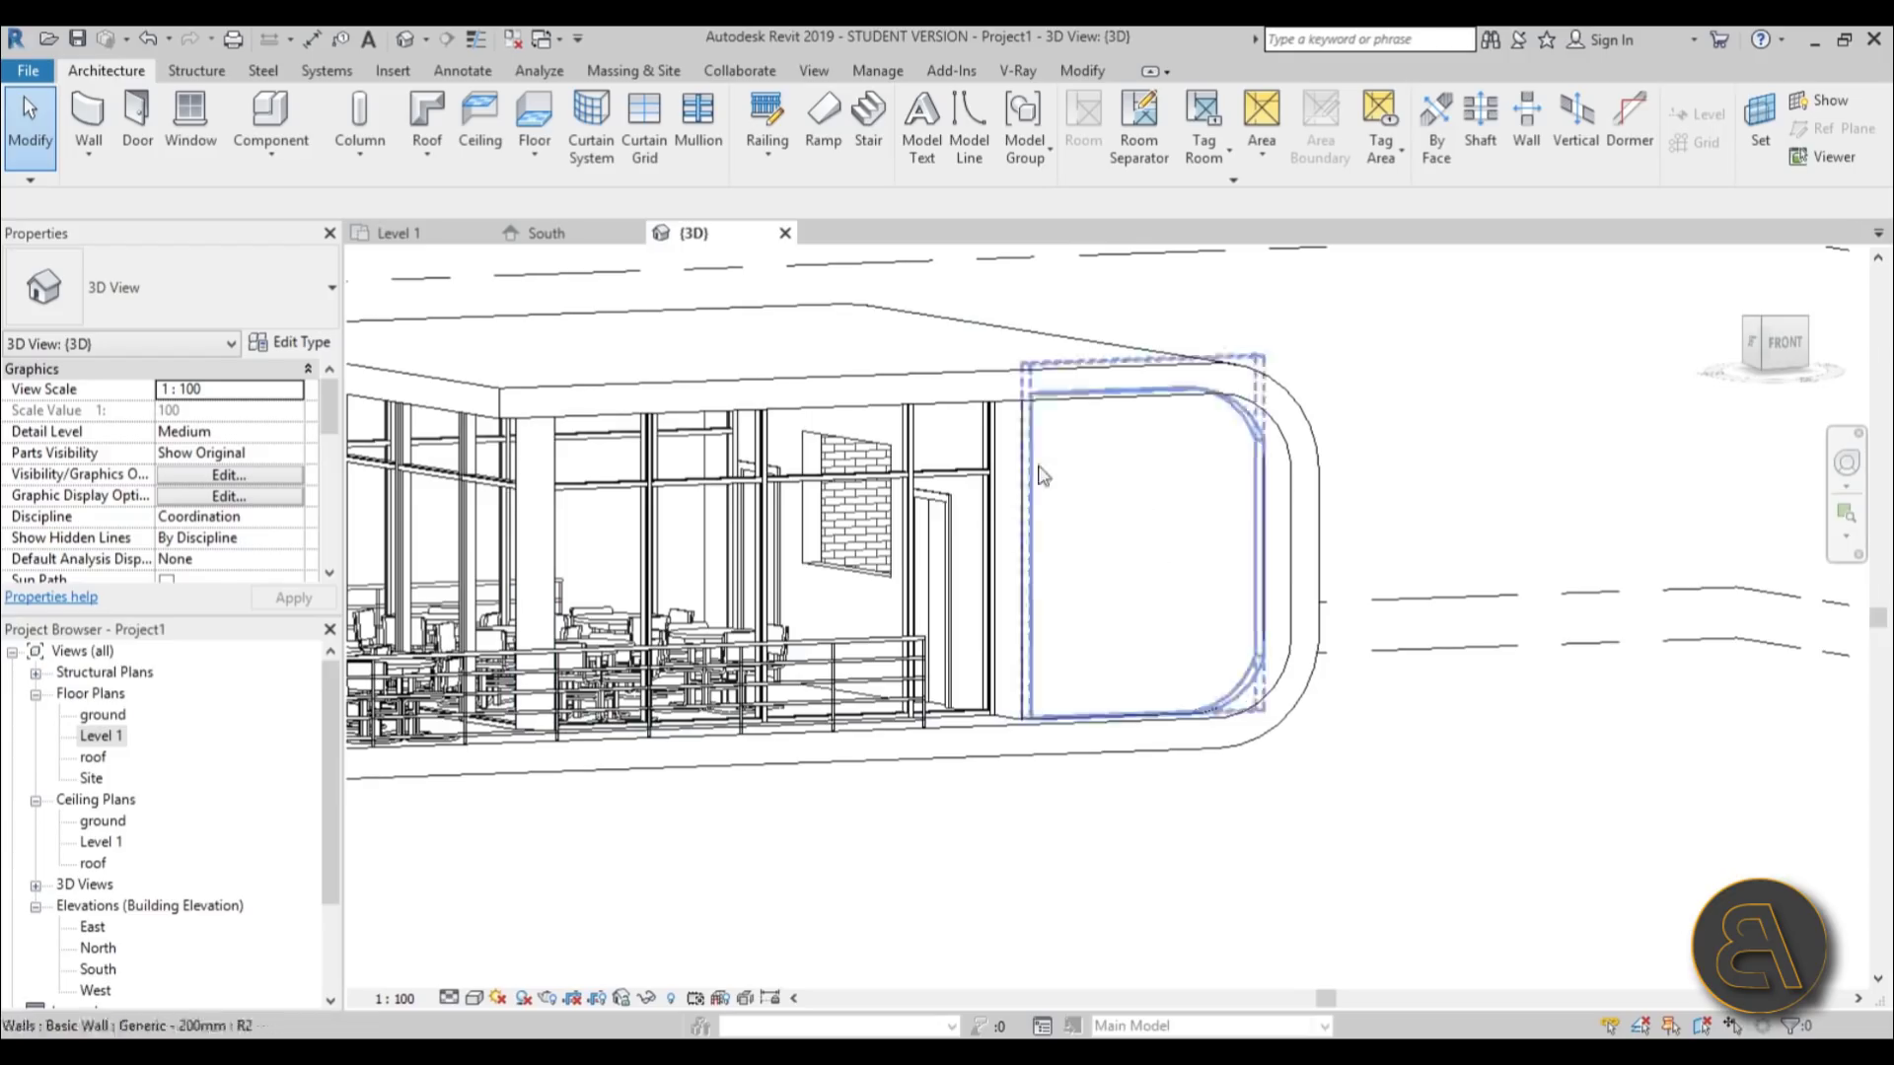
pyautogui.moveTo(1041, 501); pyautogui.dragTo(776, 507, button='middle')
pyautogui.scroll(1, 779, 521)
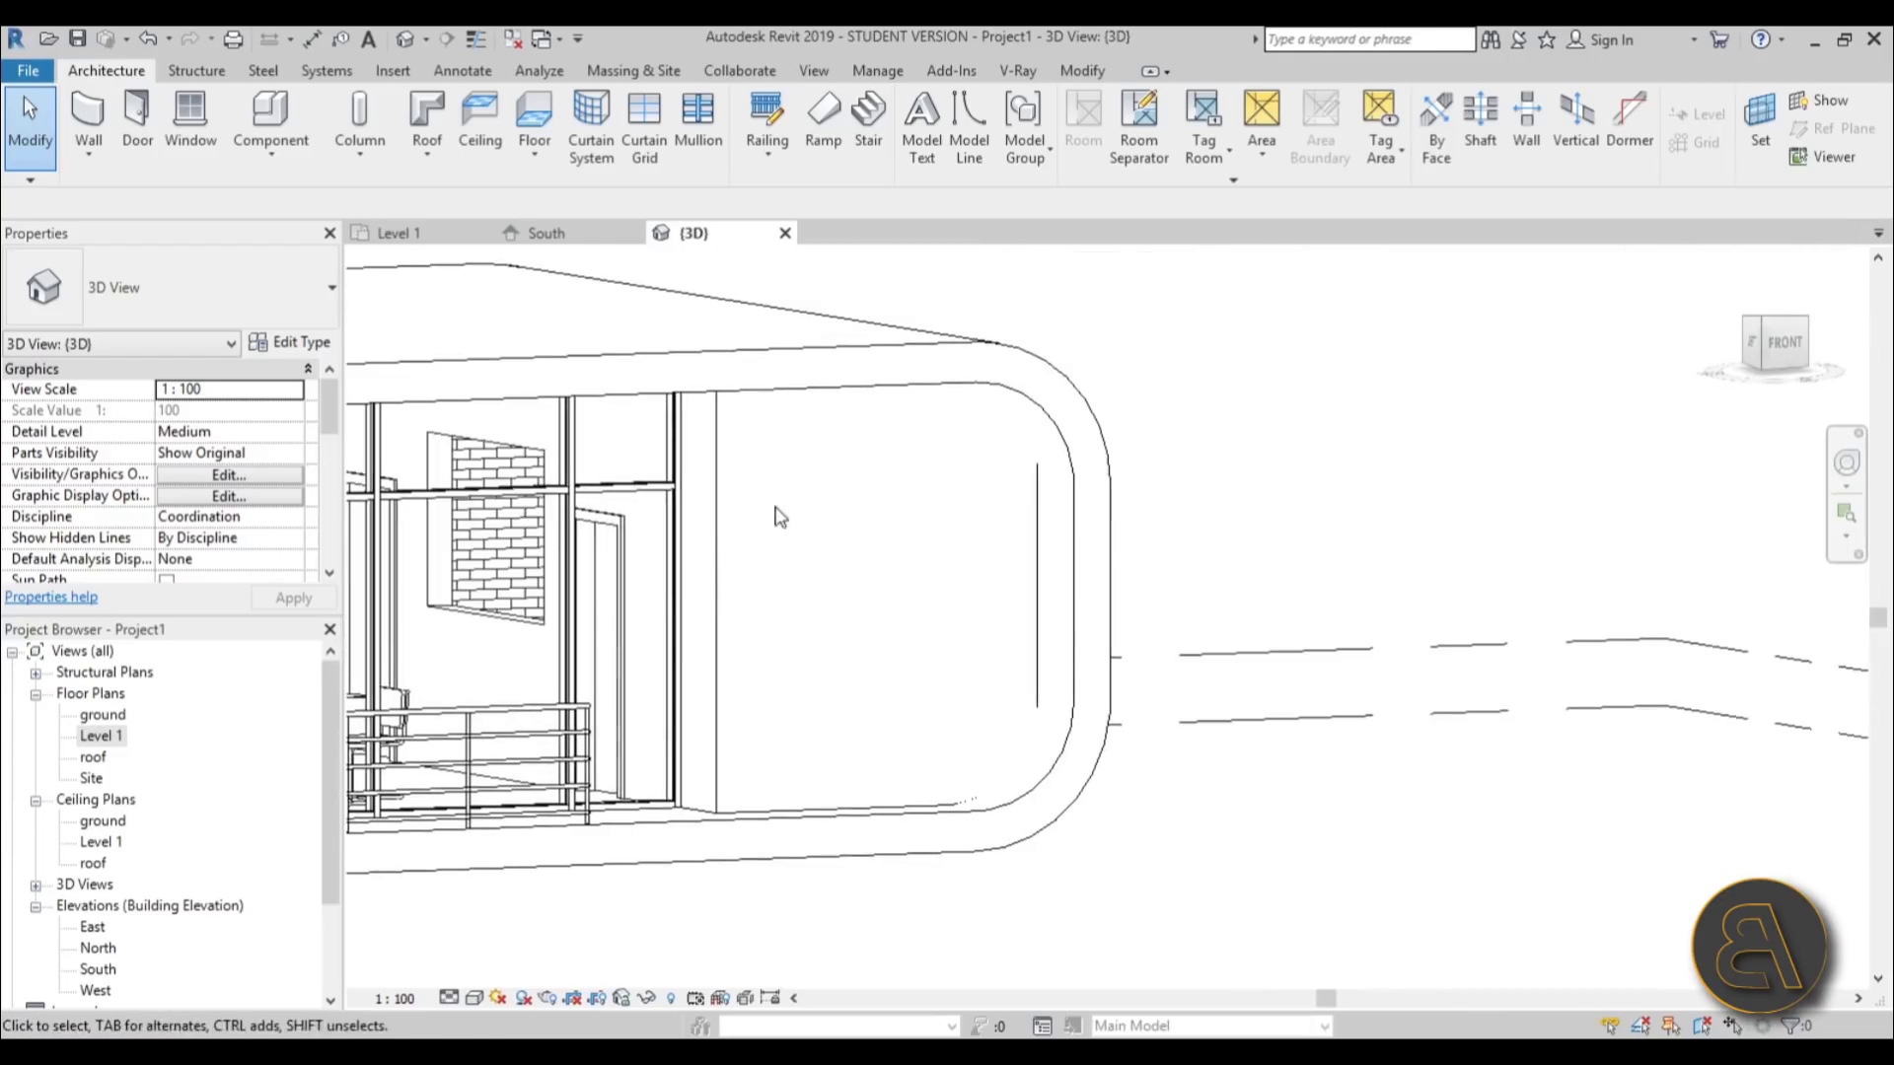
# - Check the logo image file on the desktop, then re-maximize Revit and frame the rounded end wall
pyautogui.doubleClick(789, 51)
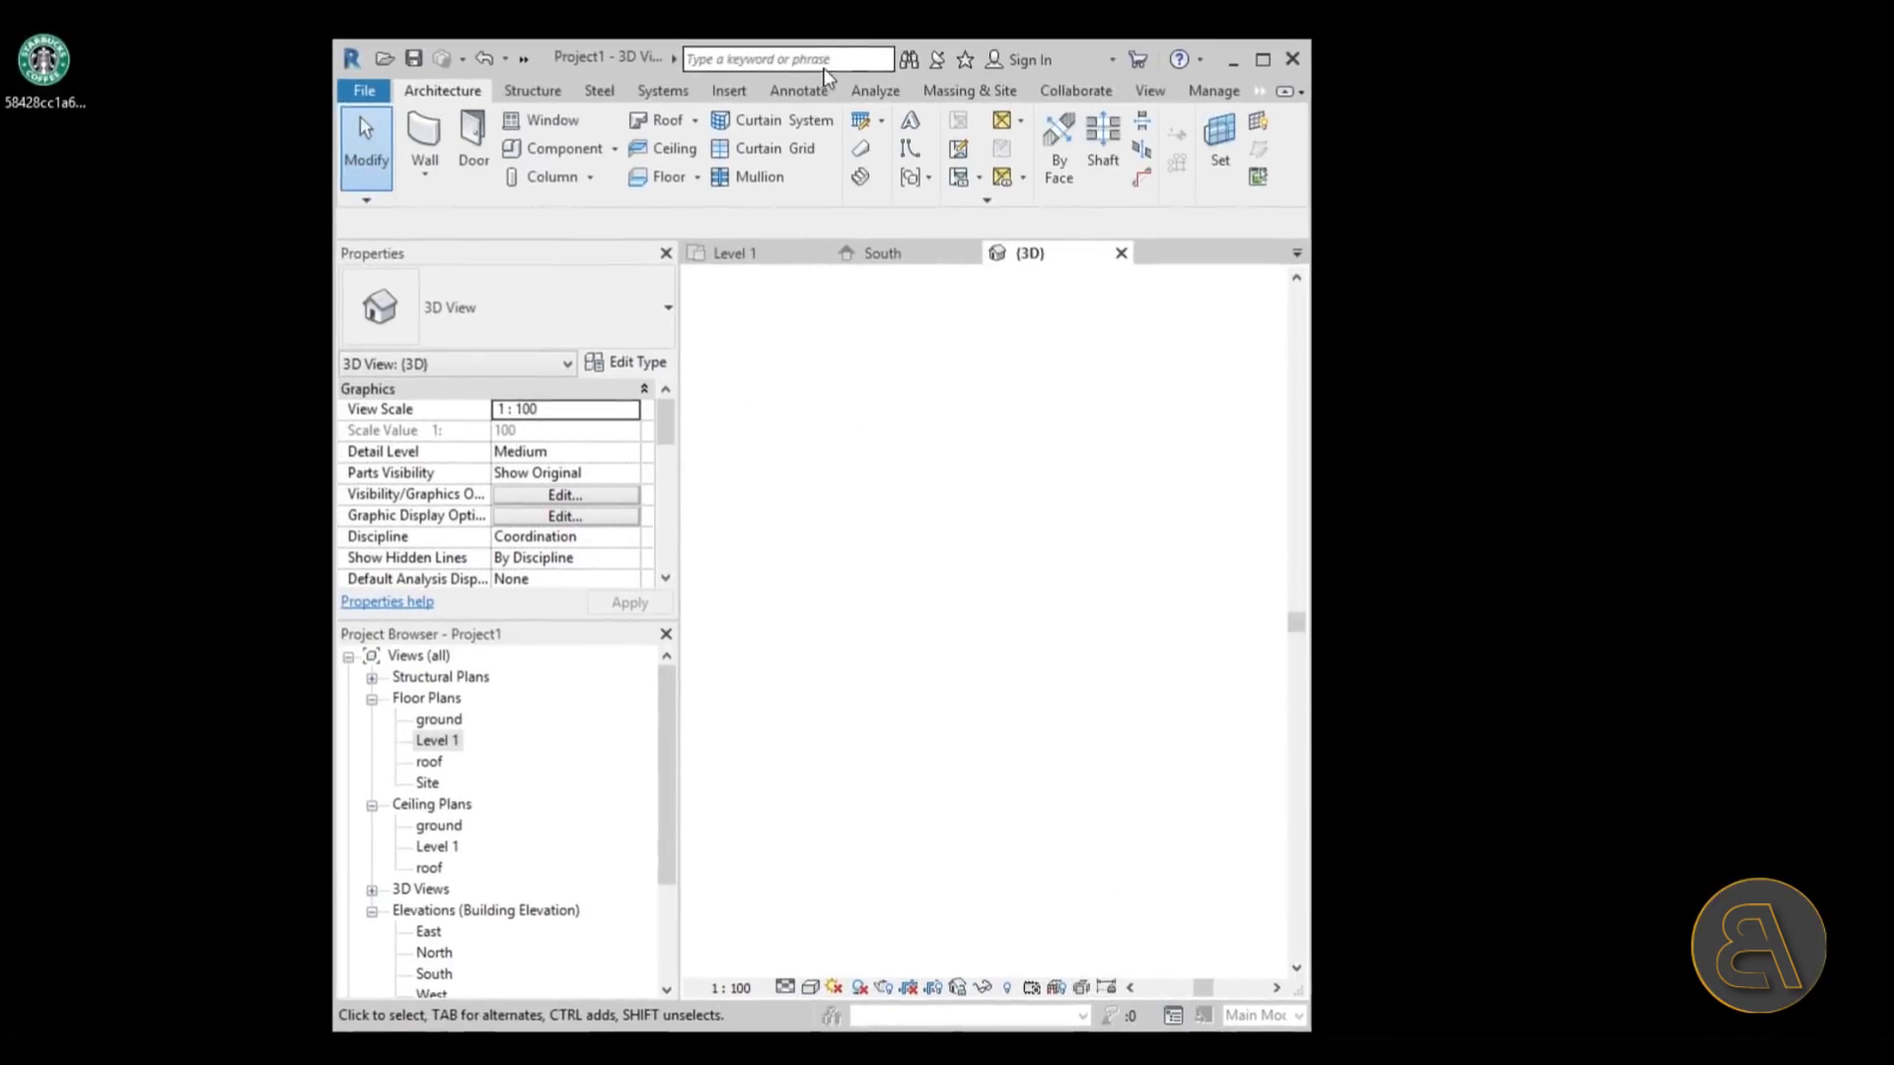
pyautogui.click(45, 93)
pyautogui.click(98, 188)
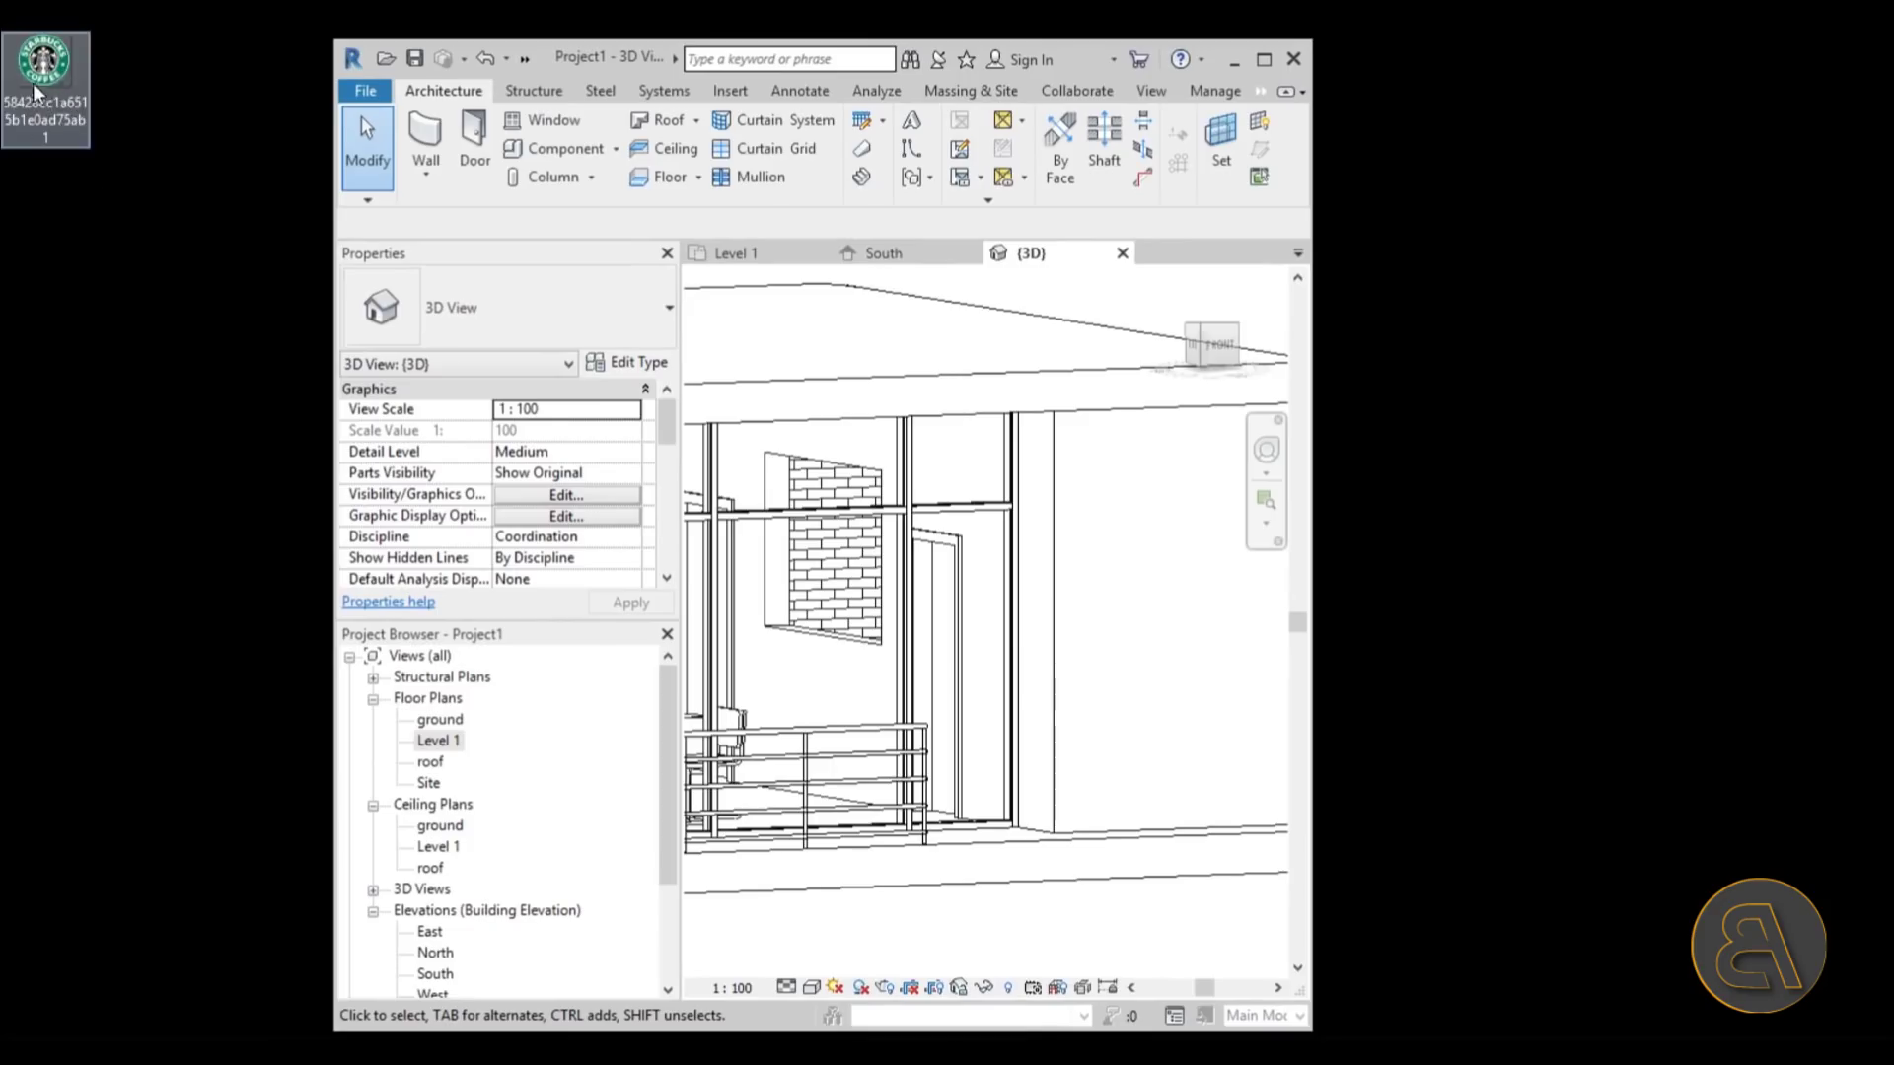
pyautogui.click(1261, 60)
pyautogui.moveTo(681, 523); pyautogui.dragTo(928, 559, button='middle')
pyautogui.scroll(1, 915, 477)
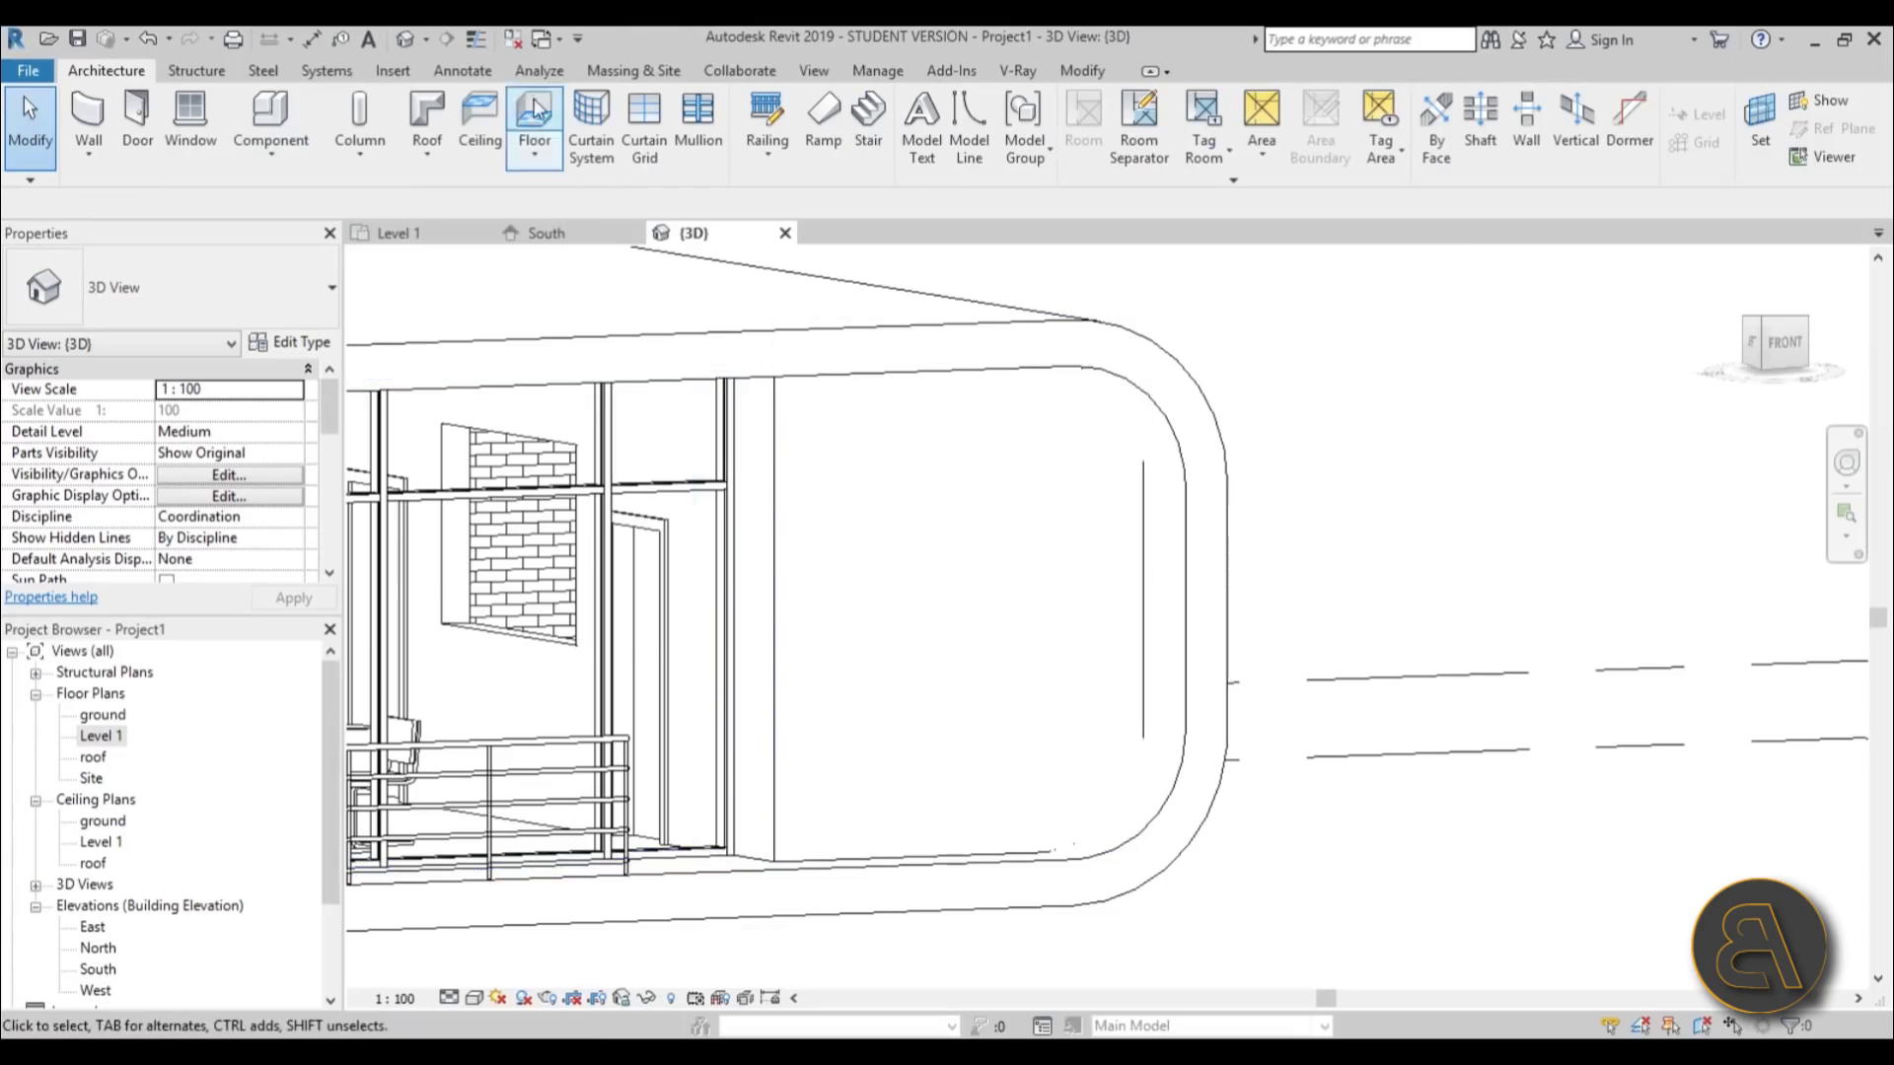
pyautogui.click(392, 71)
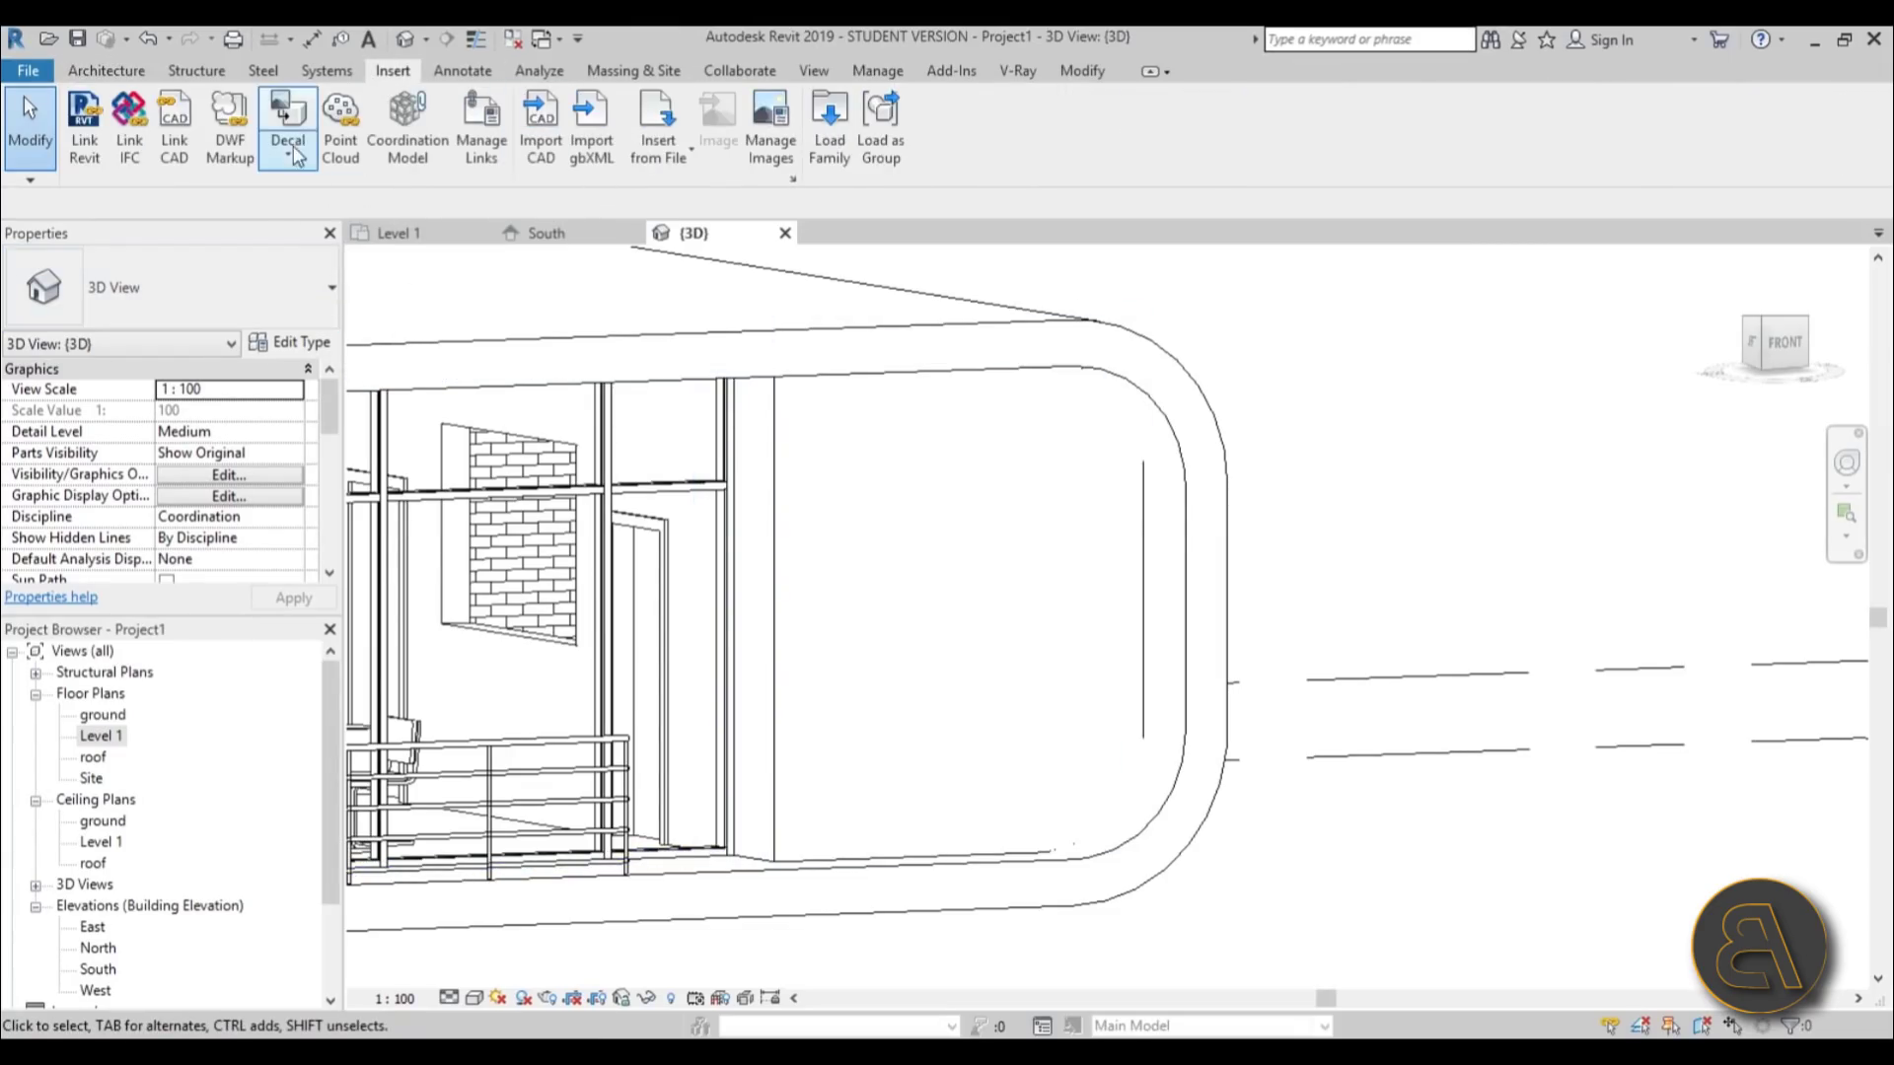
# - Create a New Decal type using the logo PNG from the Desktop as its source image
pyautogui.click(288, 112)
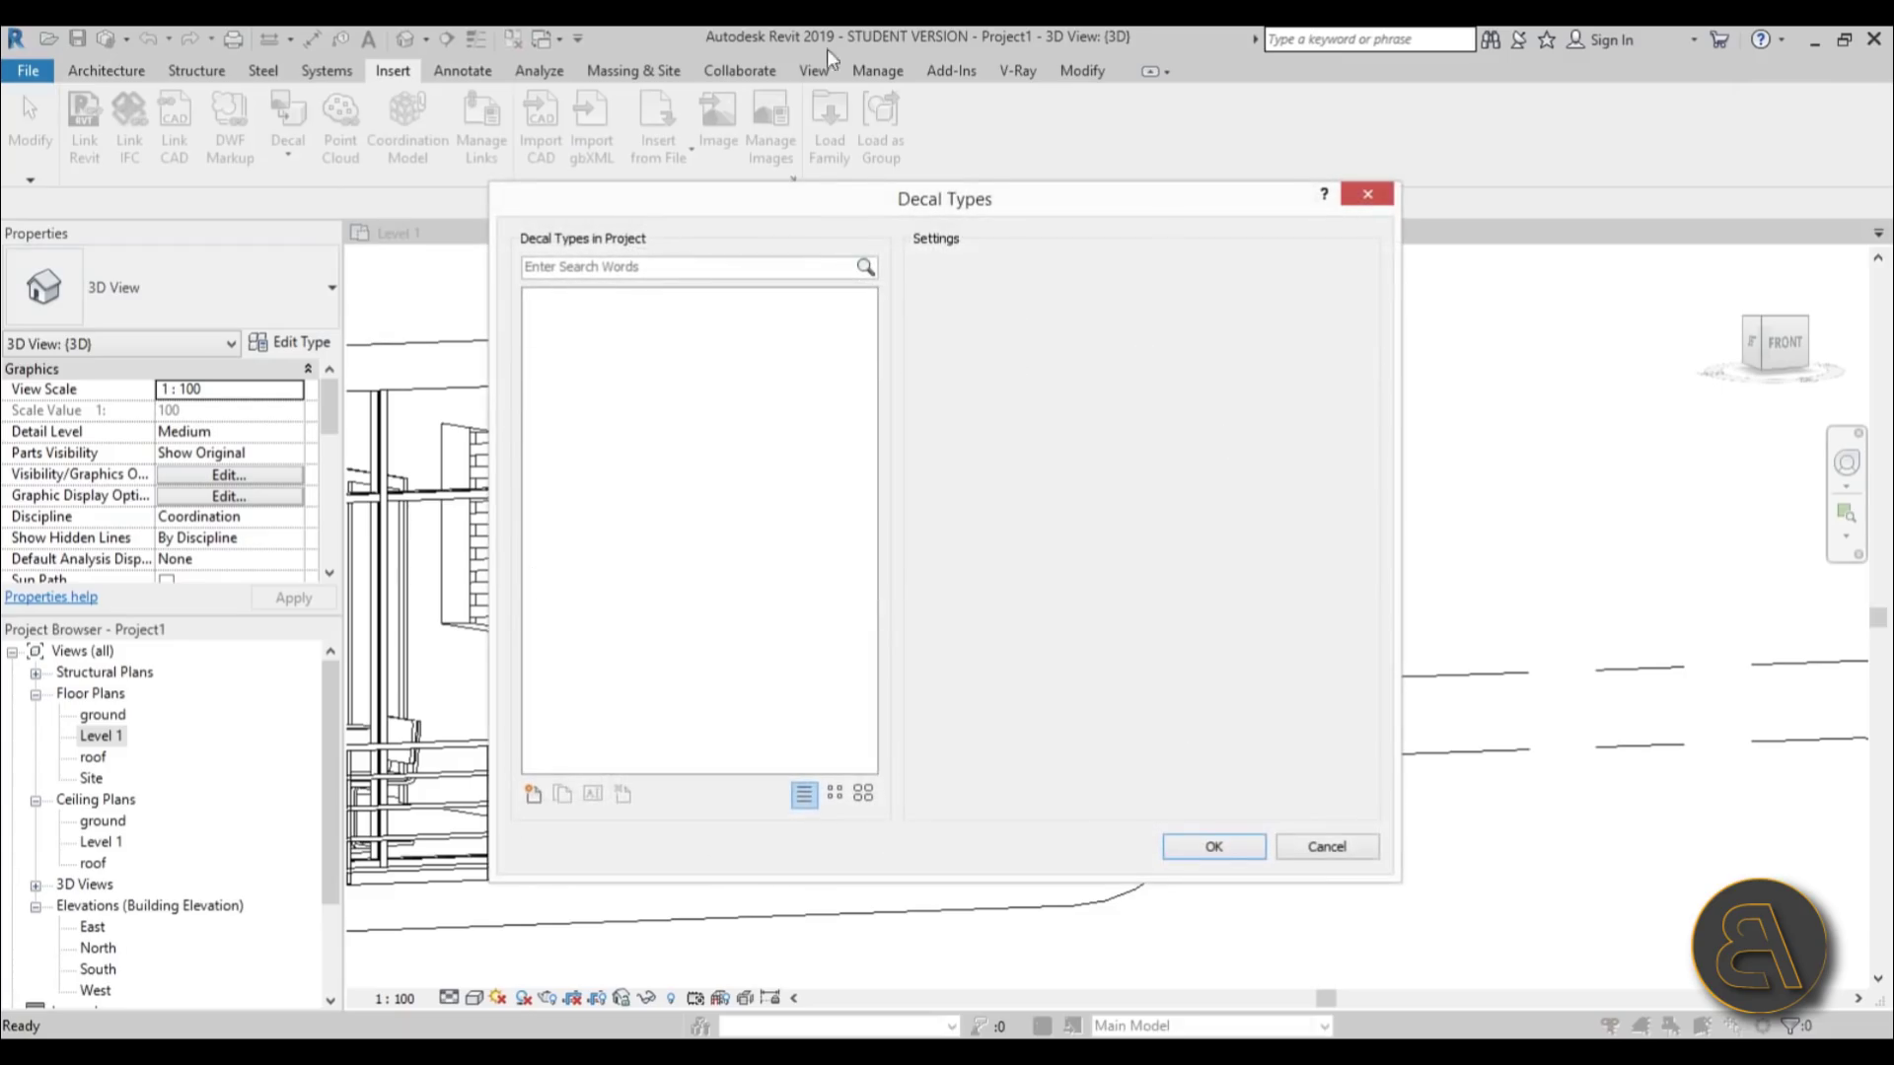
pyautogui.click(535, 795)
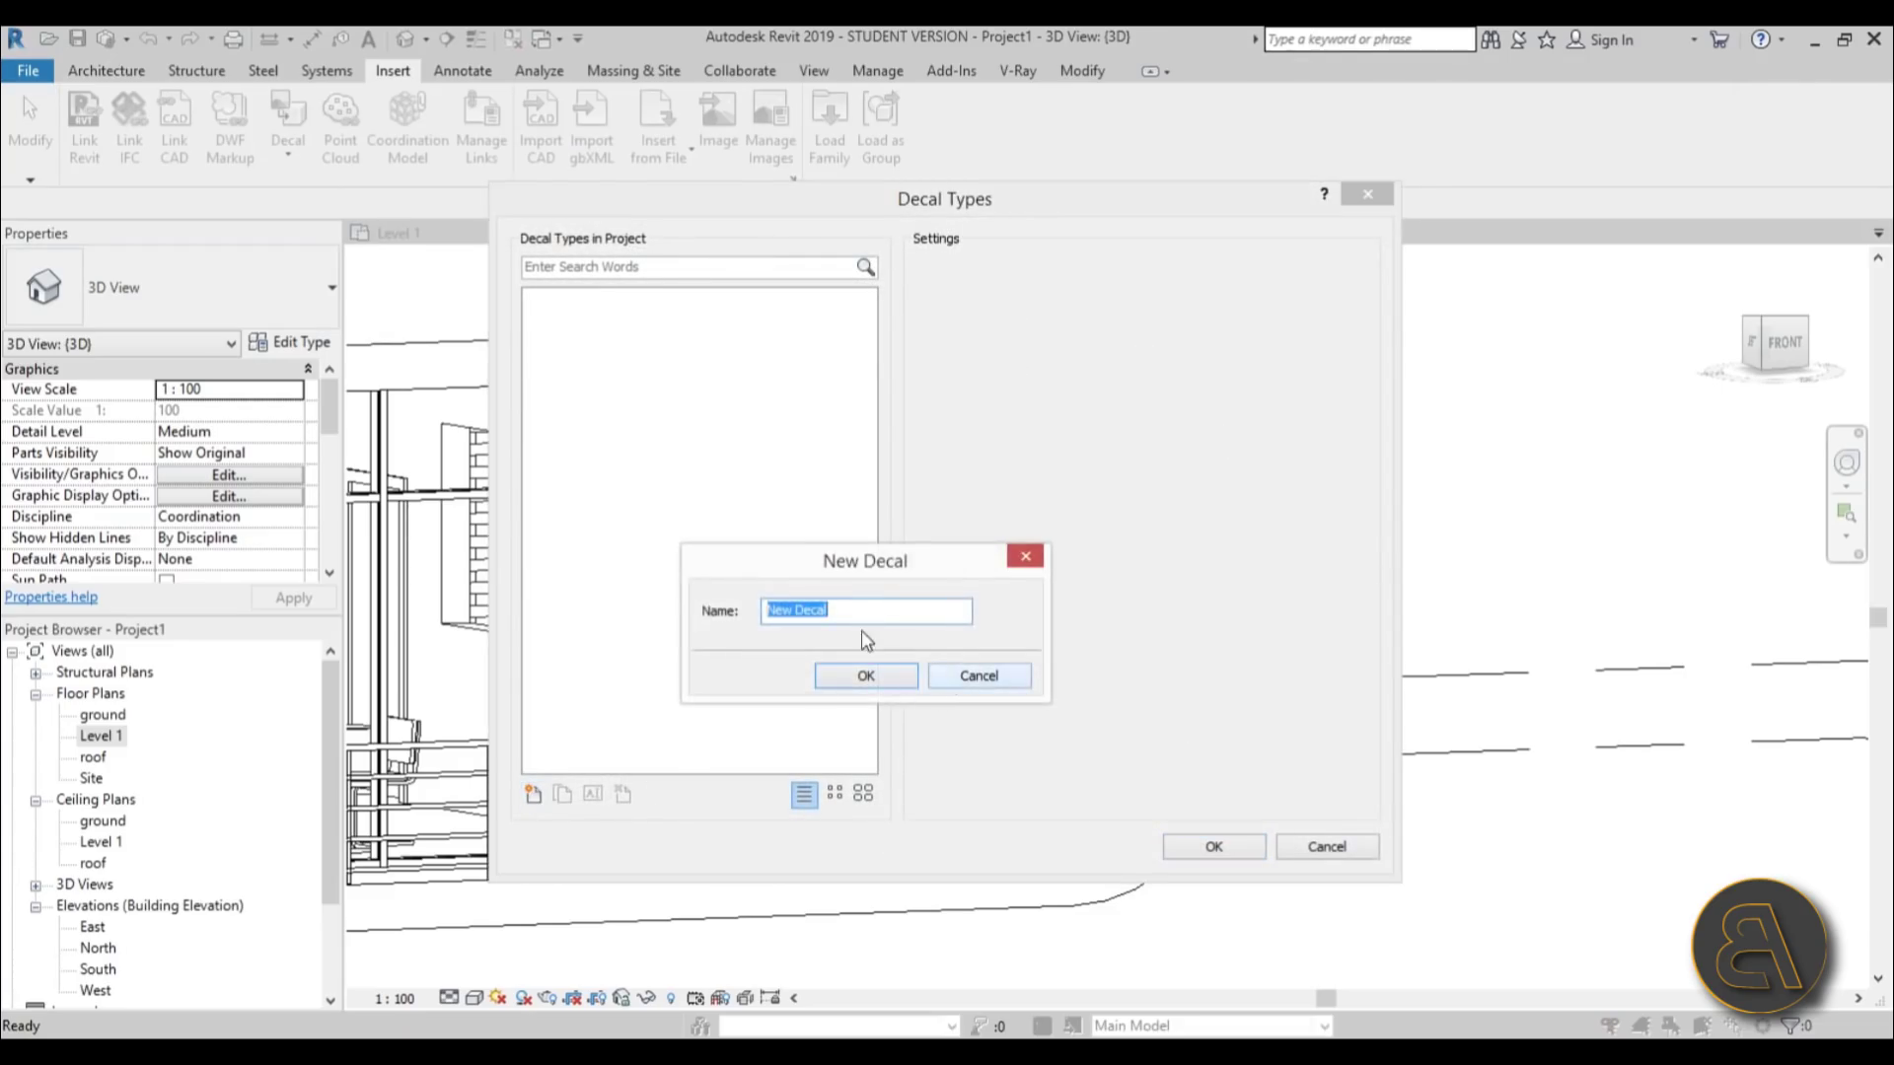
pyautogui.click(876, 671)
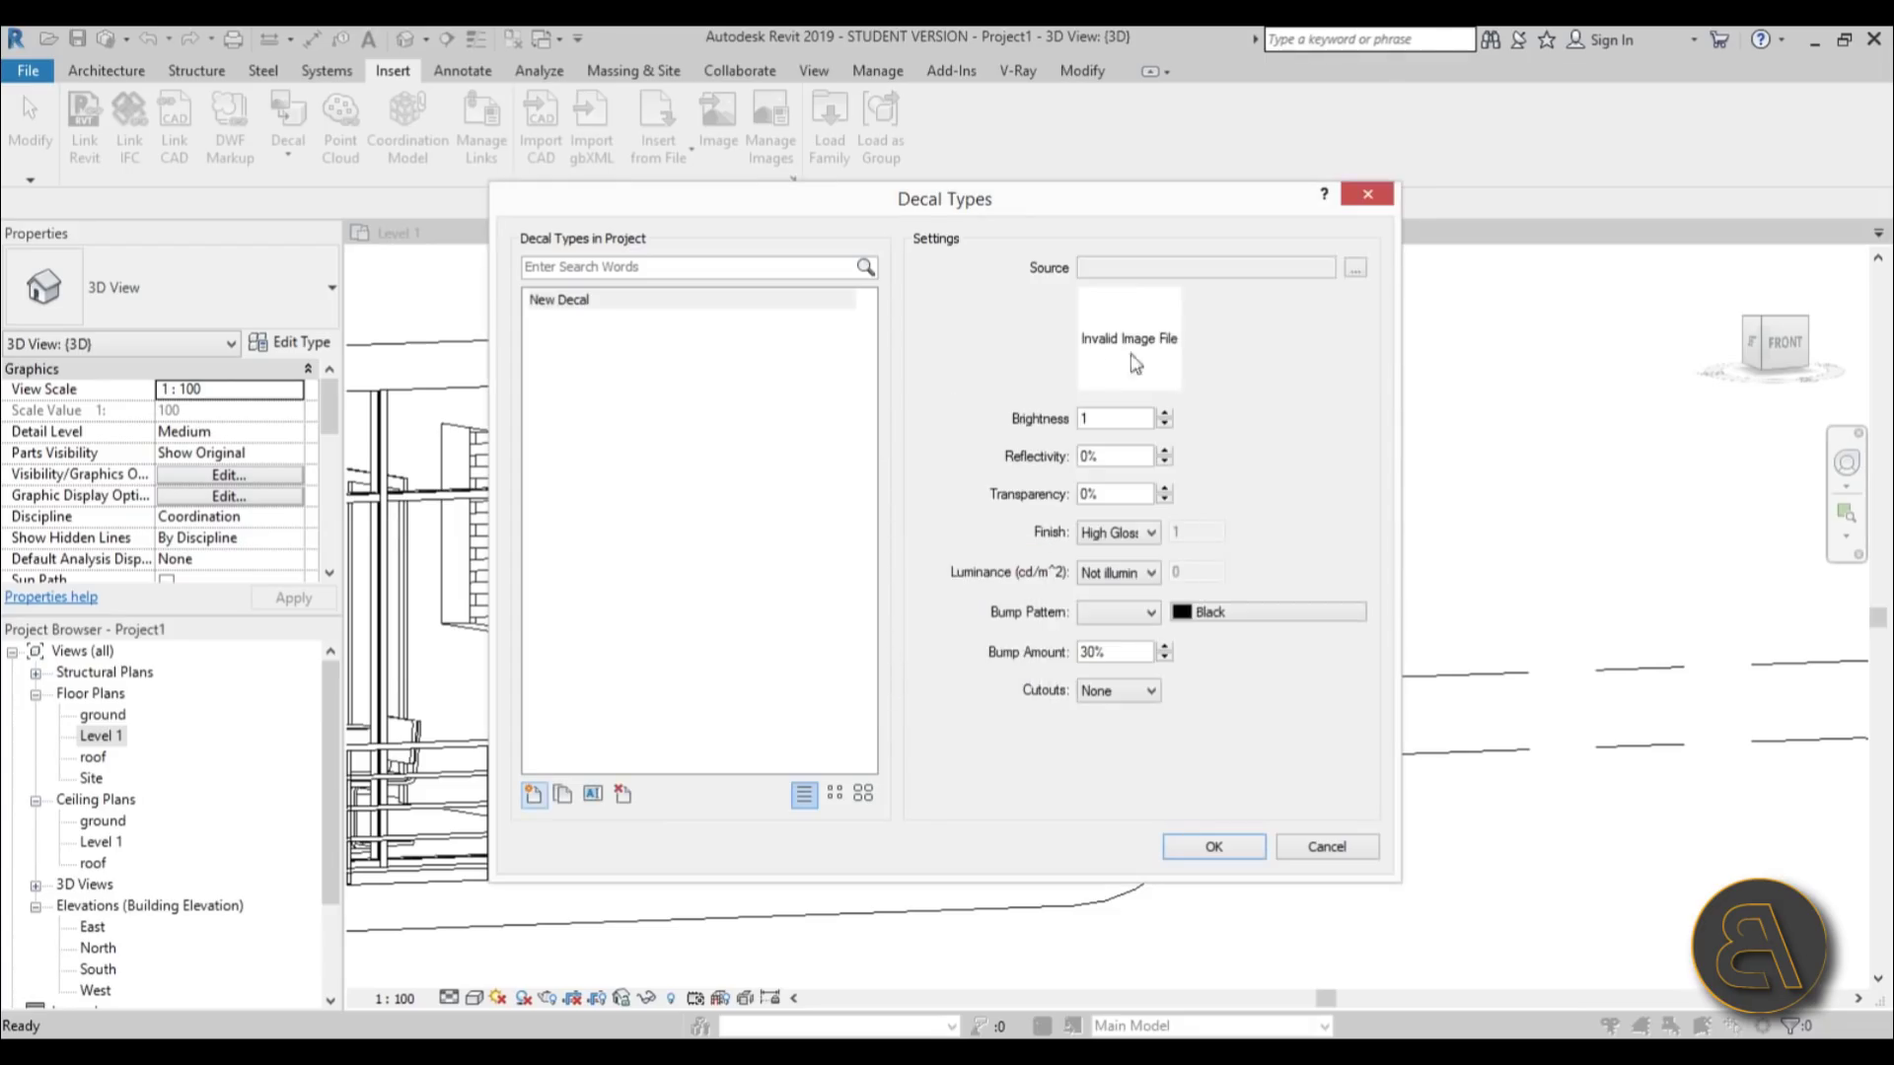
pyautogui.click(1356, 271)
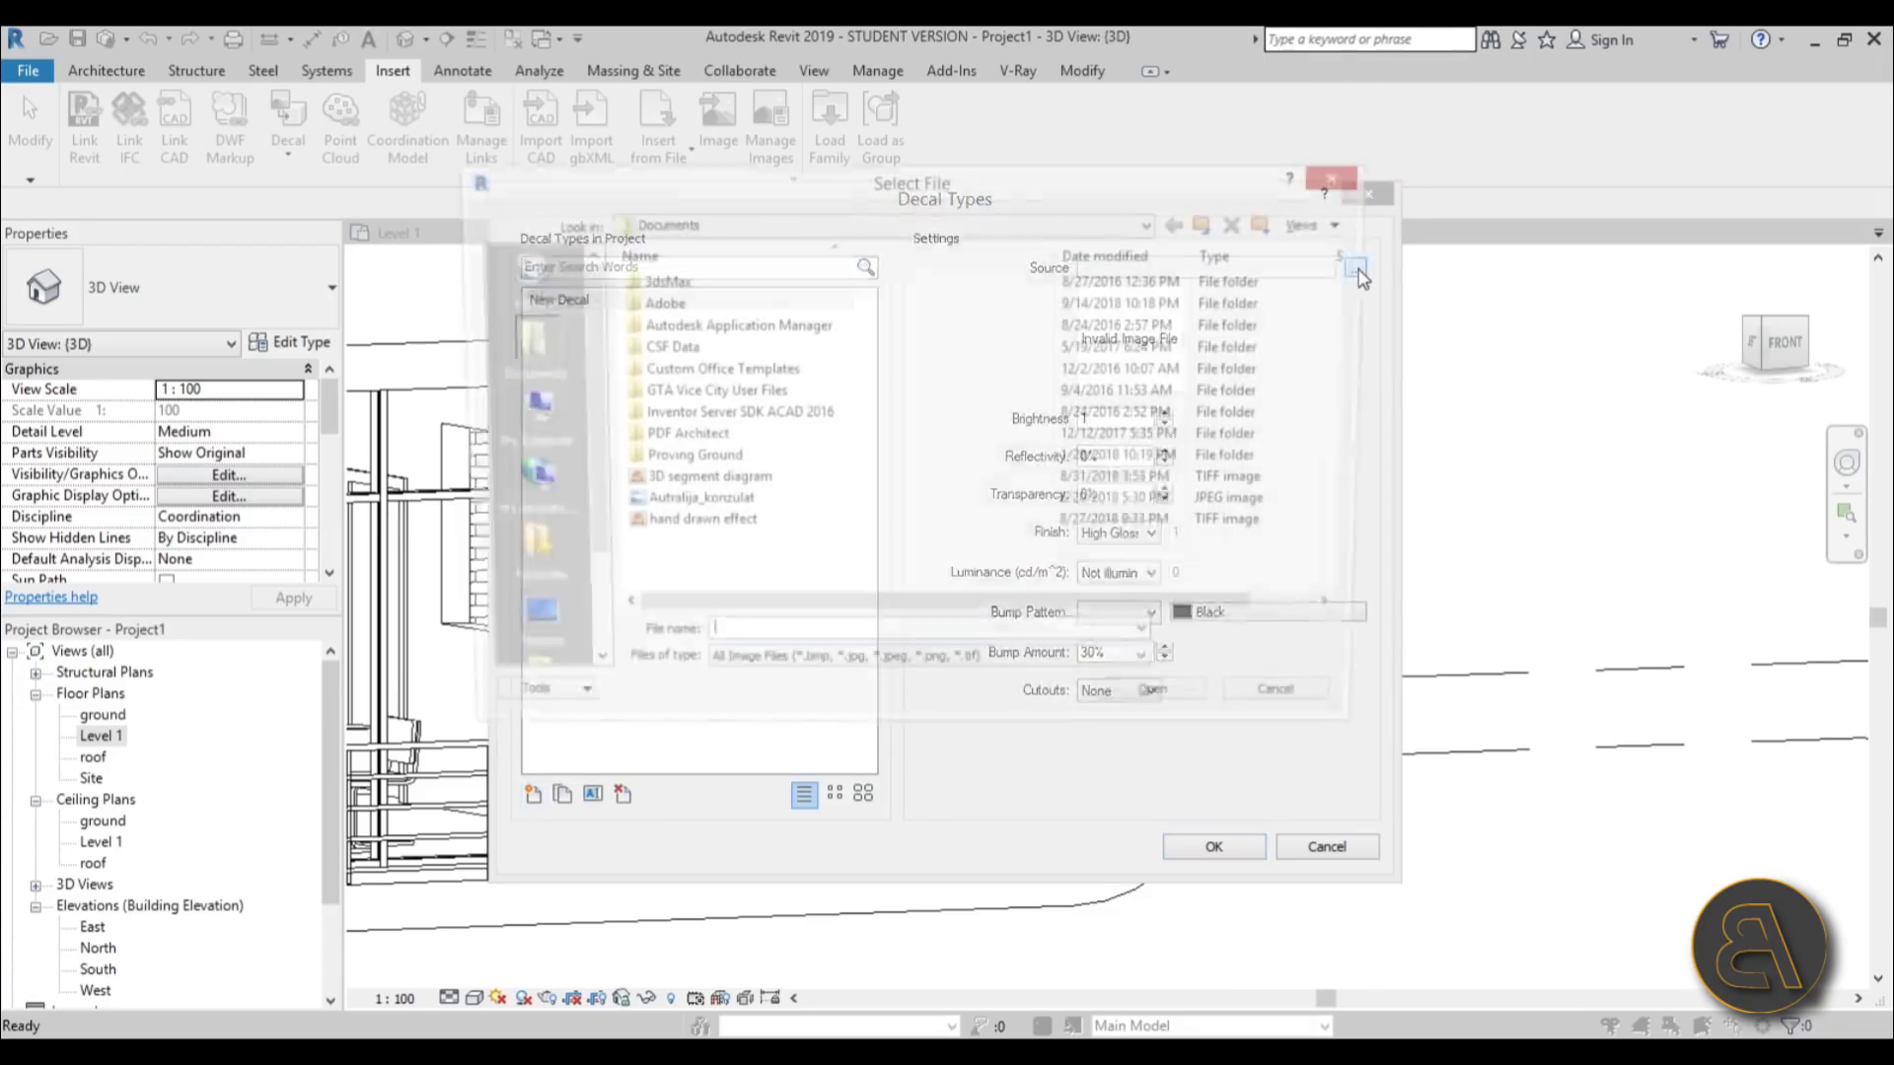
pyautogui.click(1337, 187)
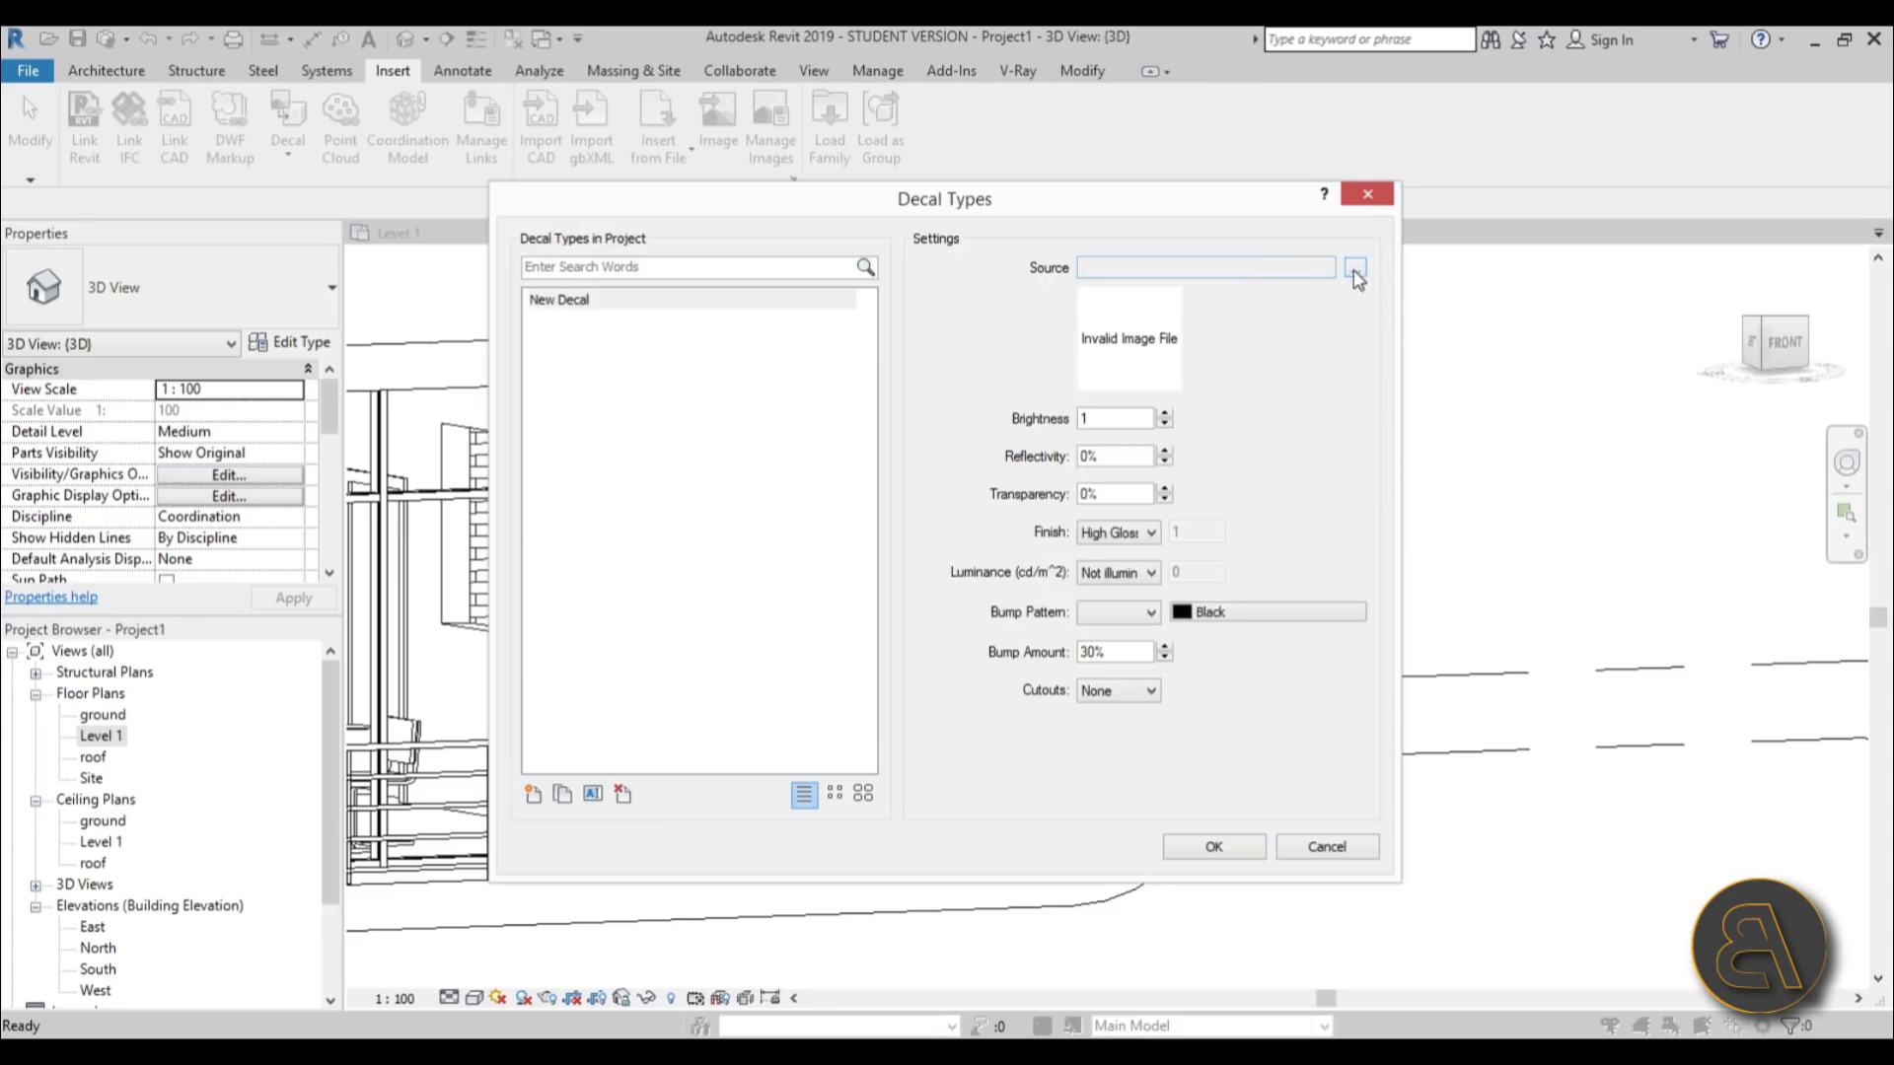
pyautogui.click(1353, 268)
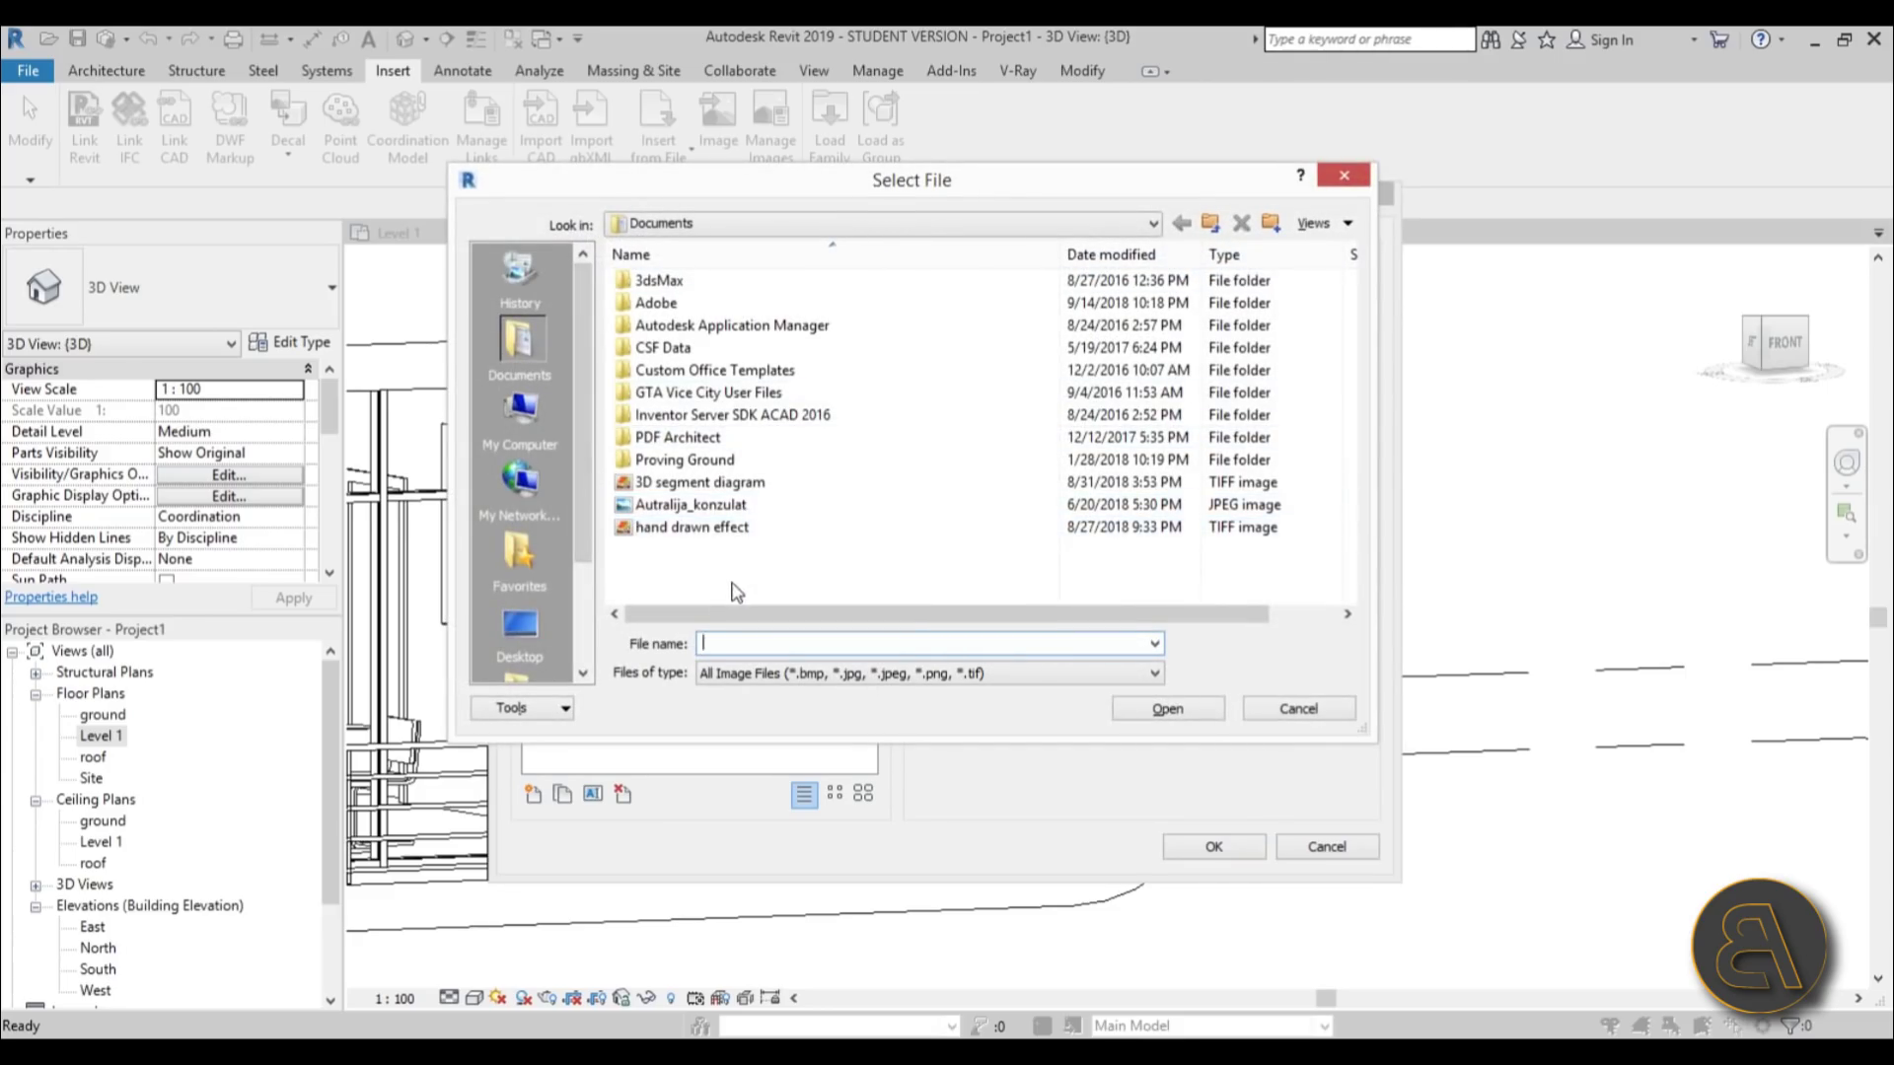
pyautogui.click(521, 627)
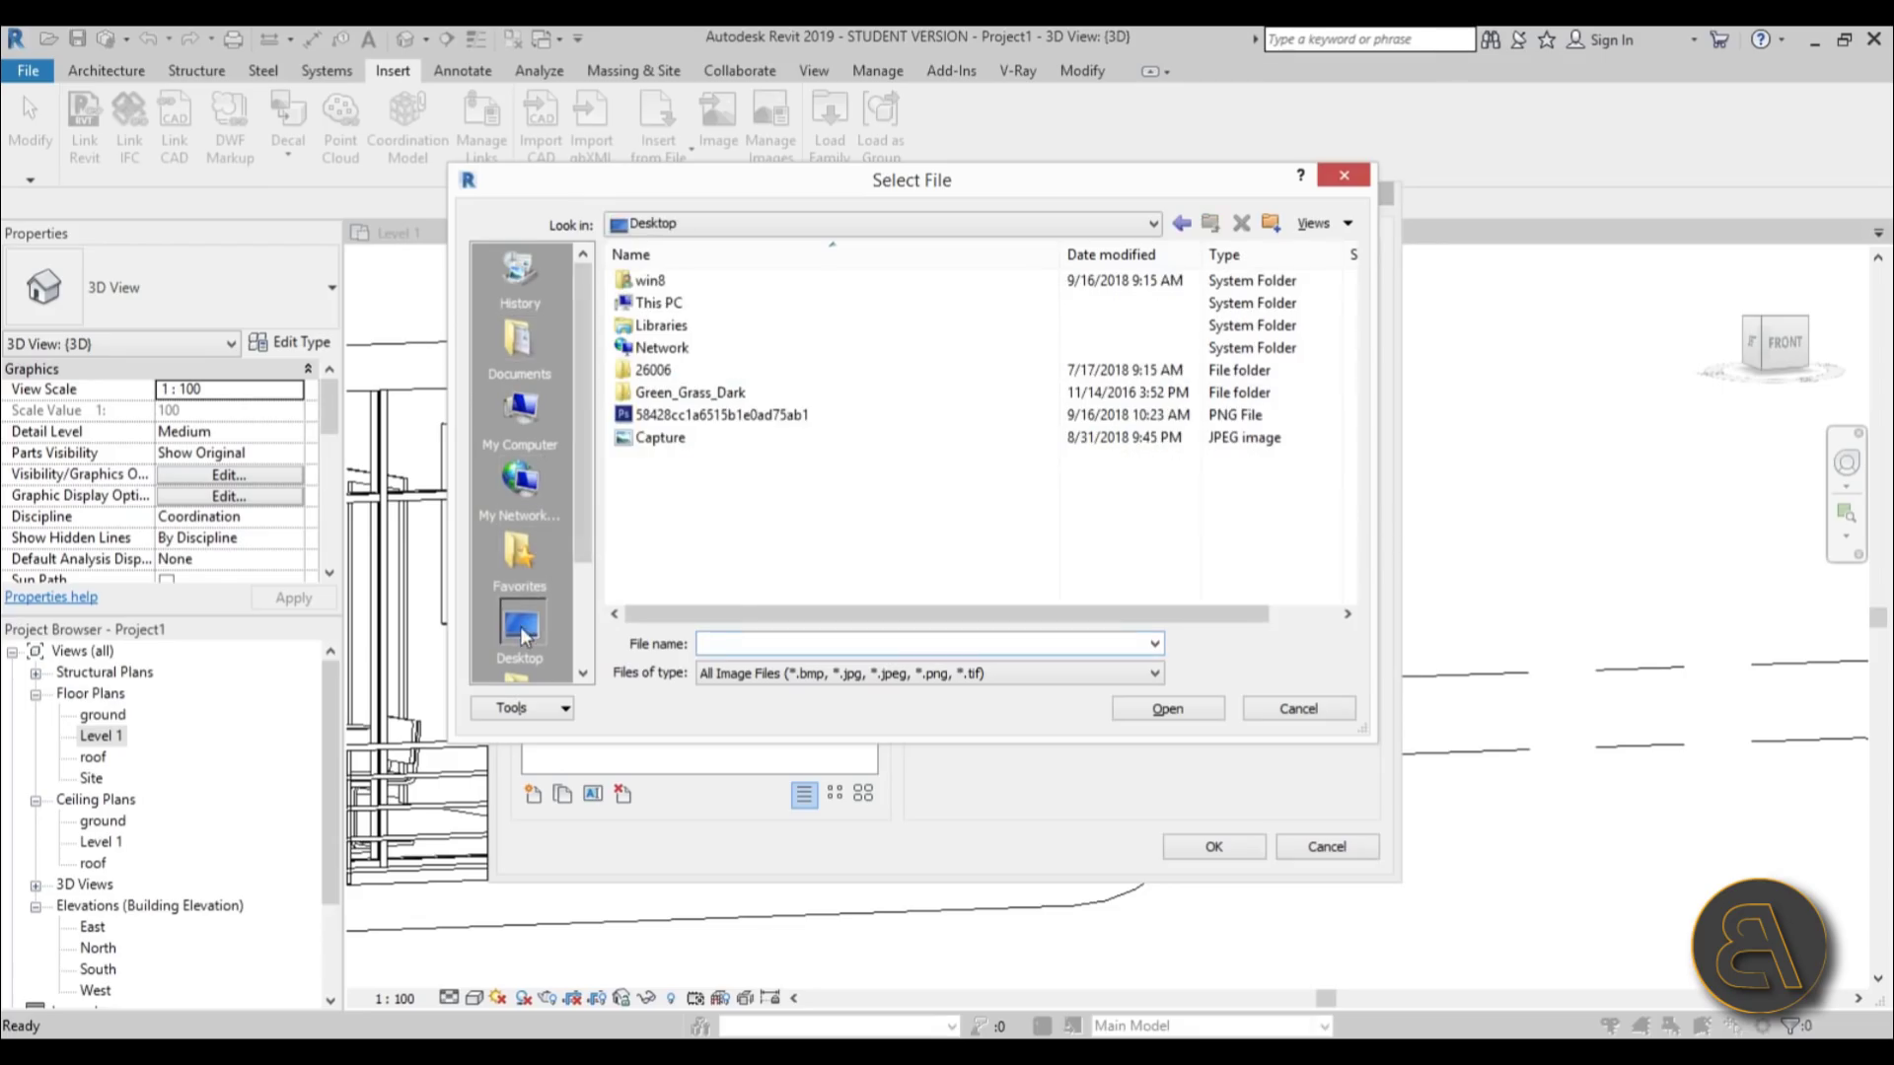
pyautogui.click(690, 437)
pyautogui.click(704, 415)
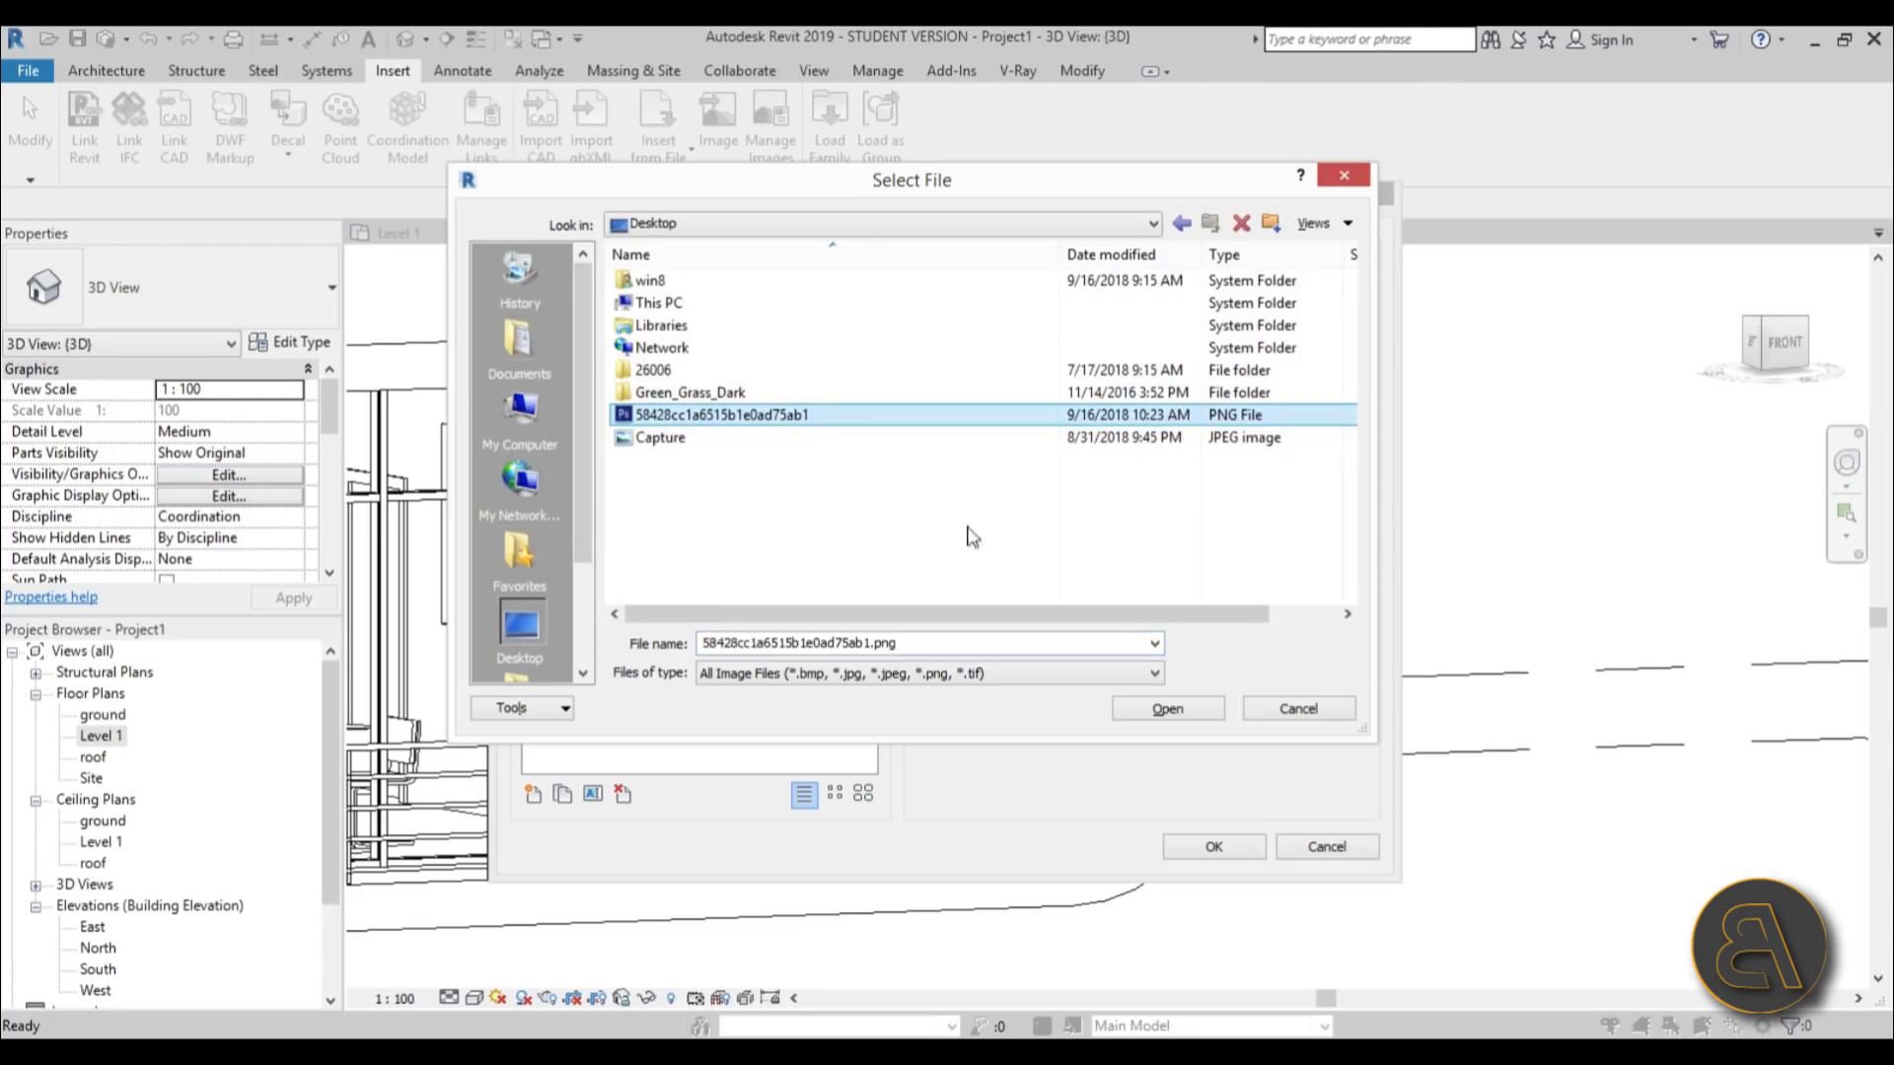
pyautogui.click(1163, 713)
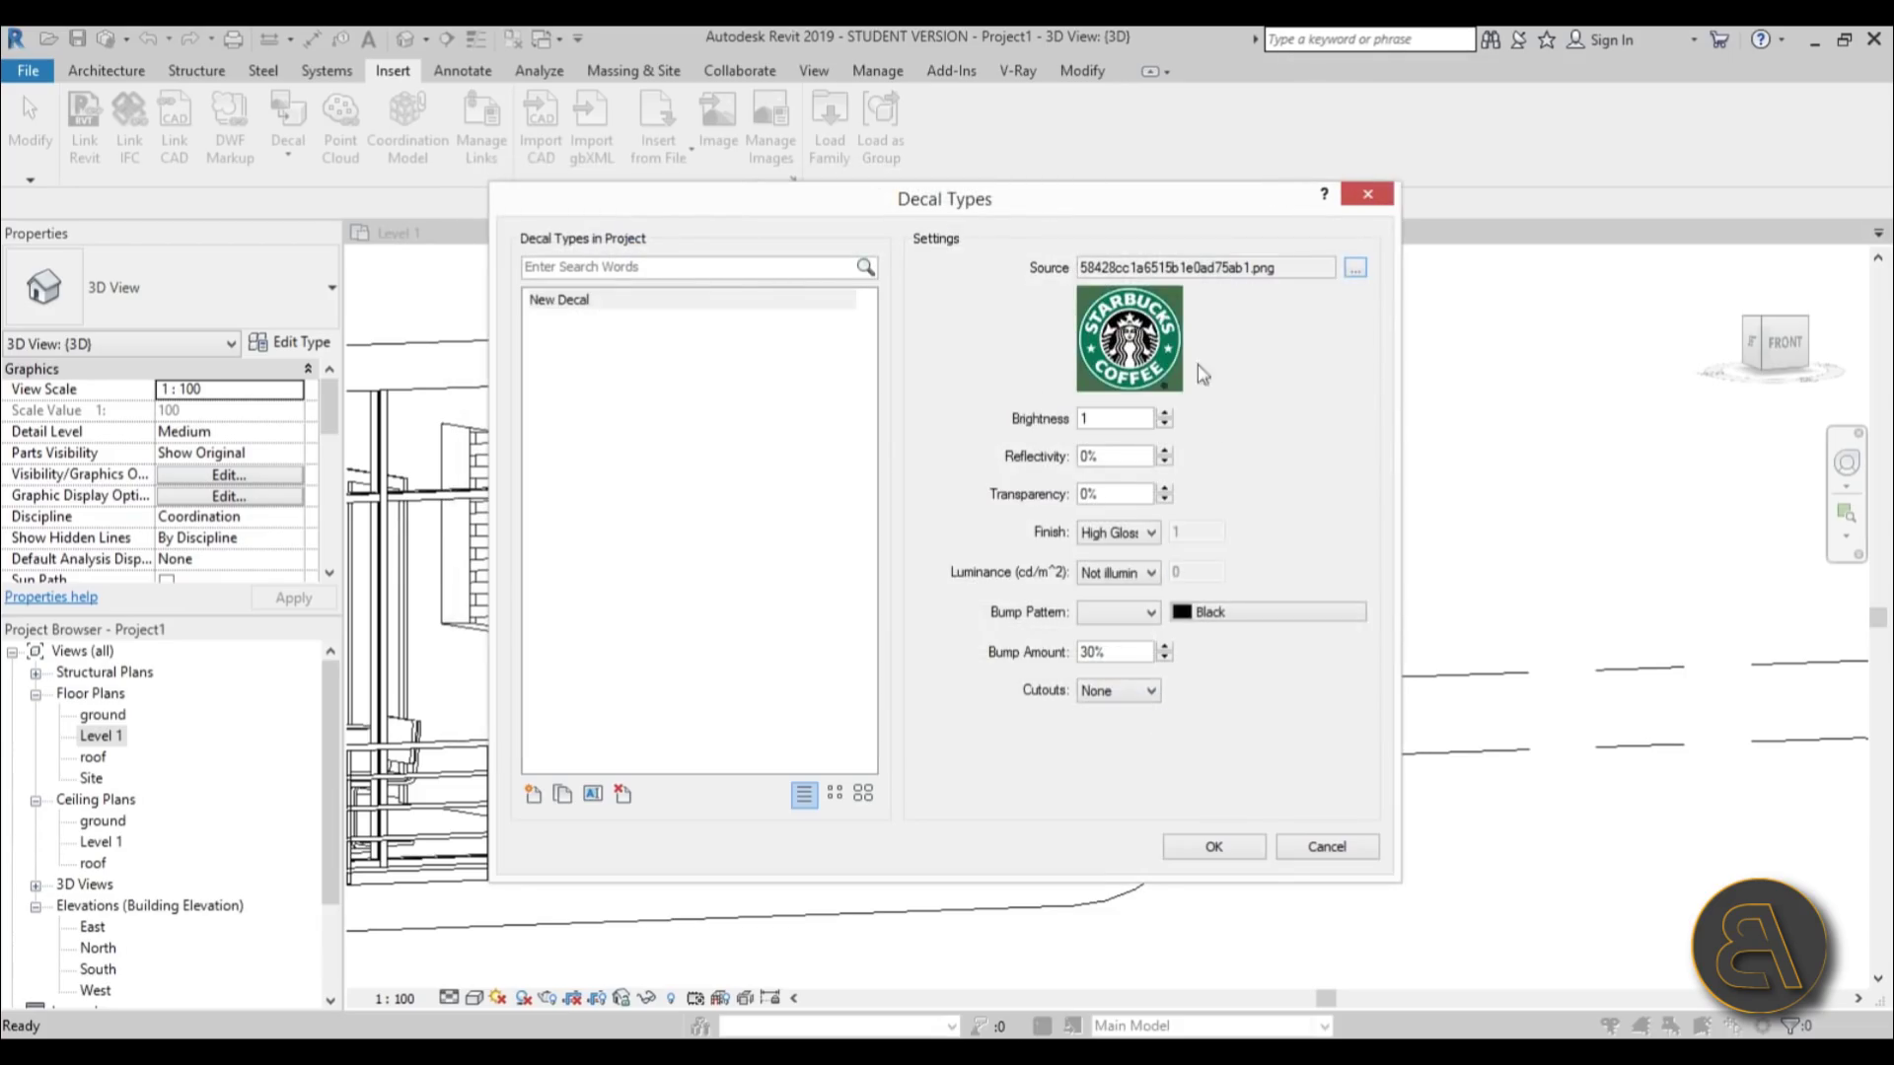
pyautogui.click(1198, 845)
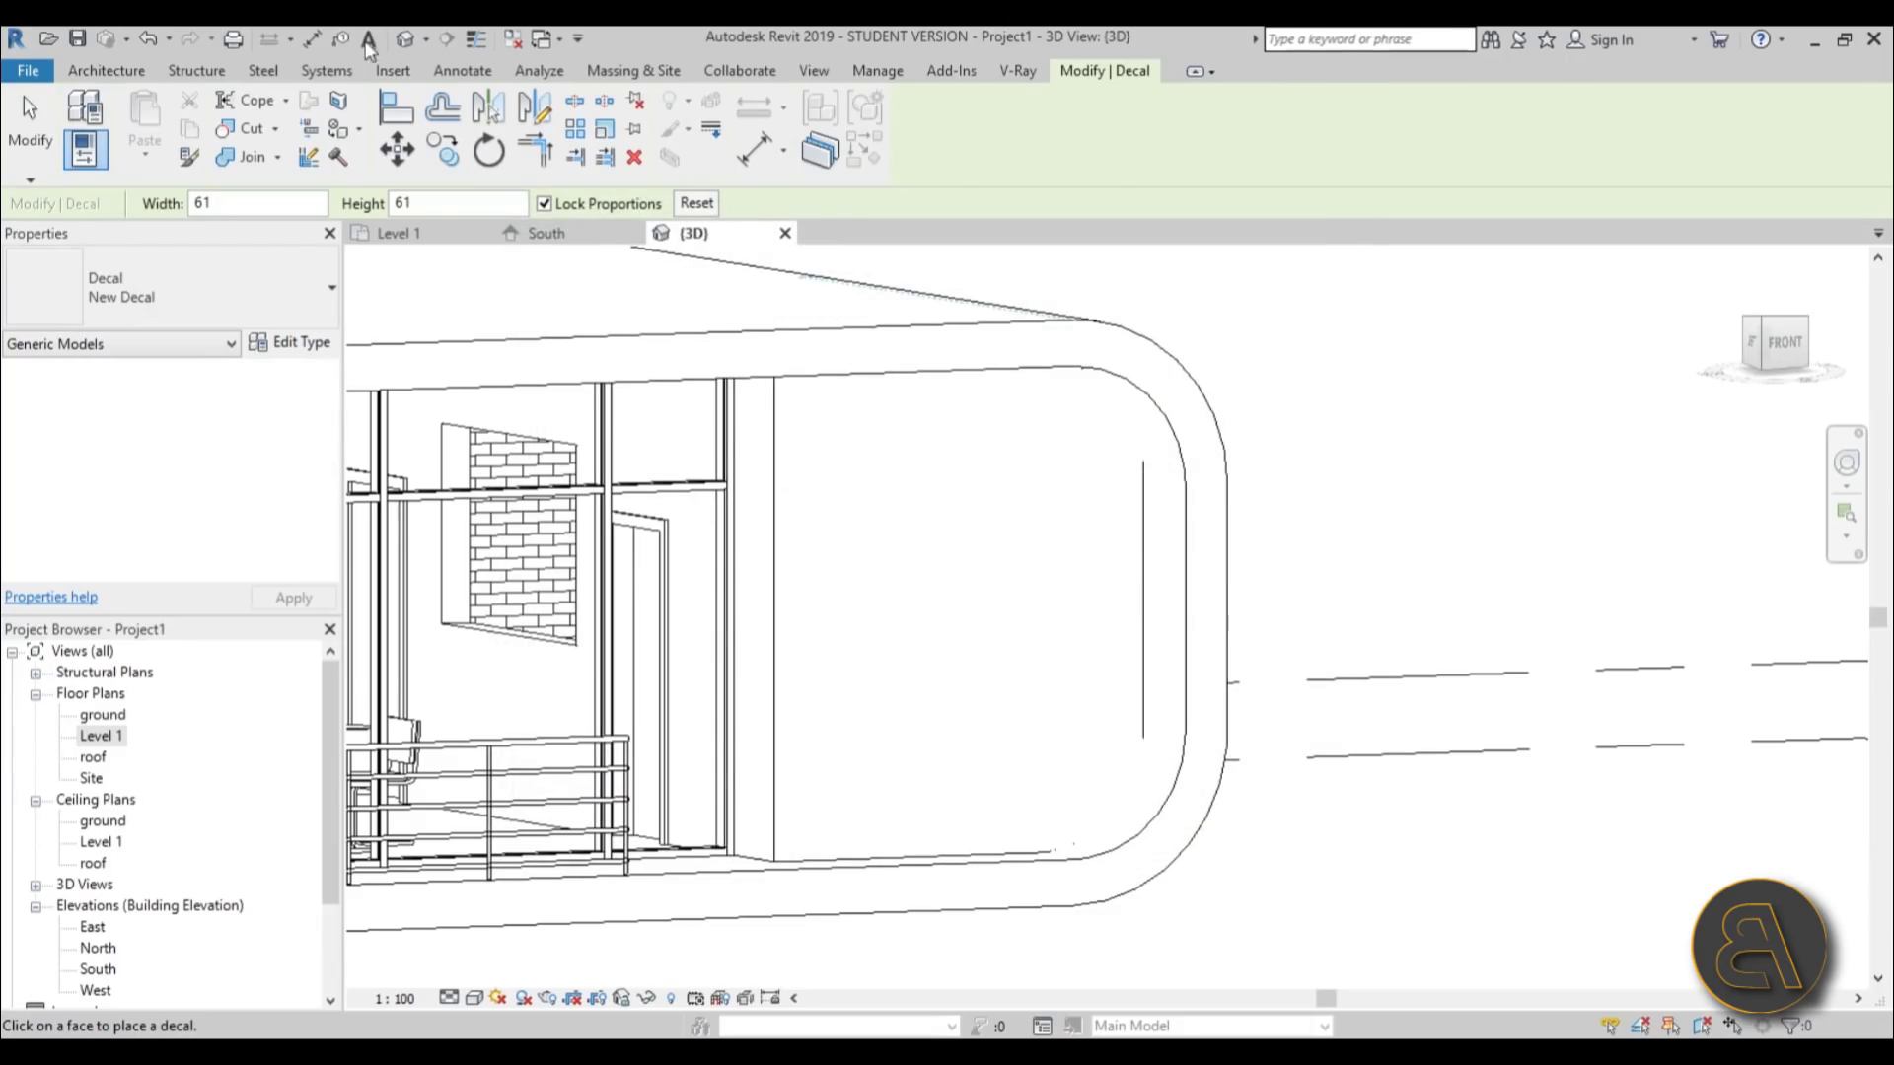
# - Set the rounded end wall's face as the work plane
pyautogui.press('Escape')
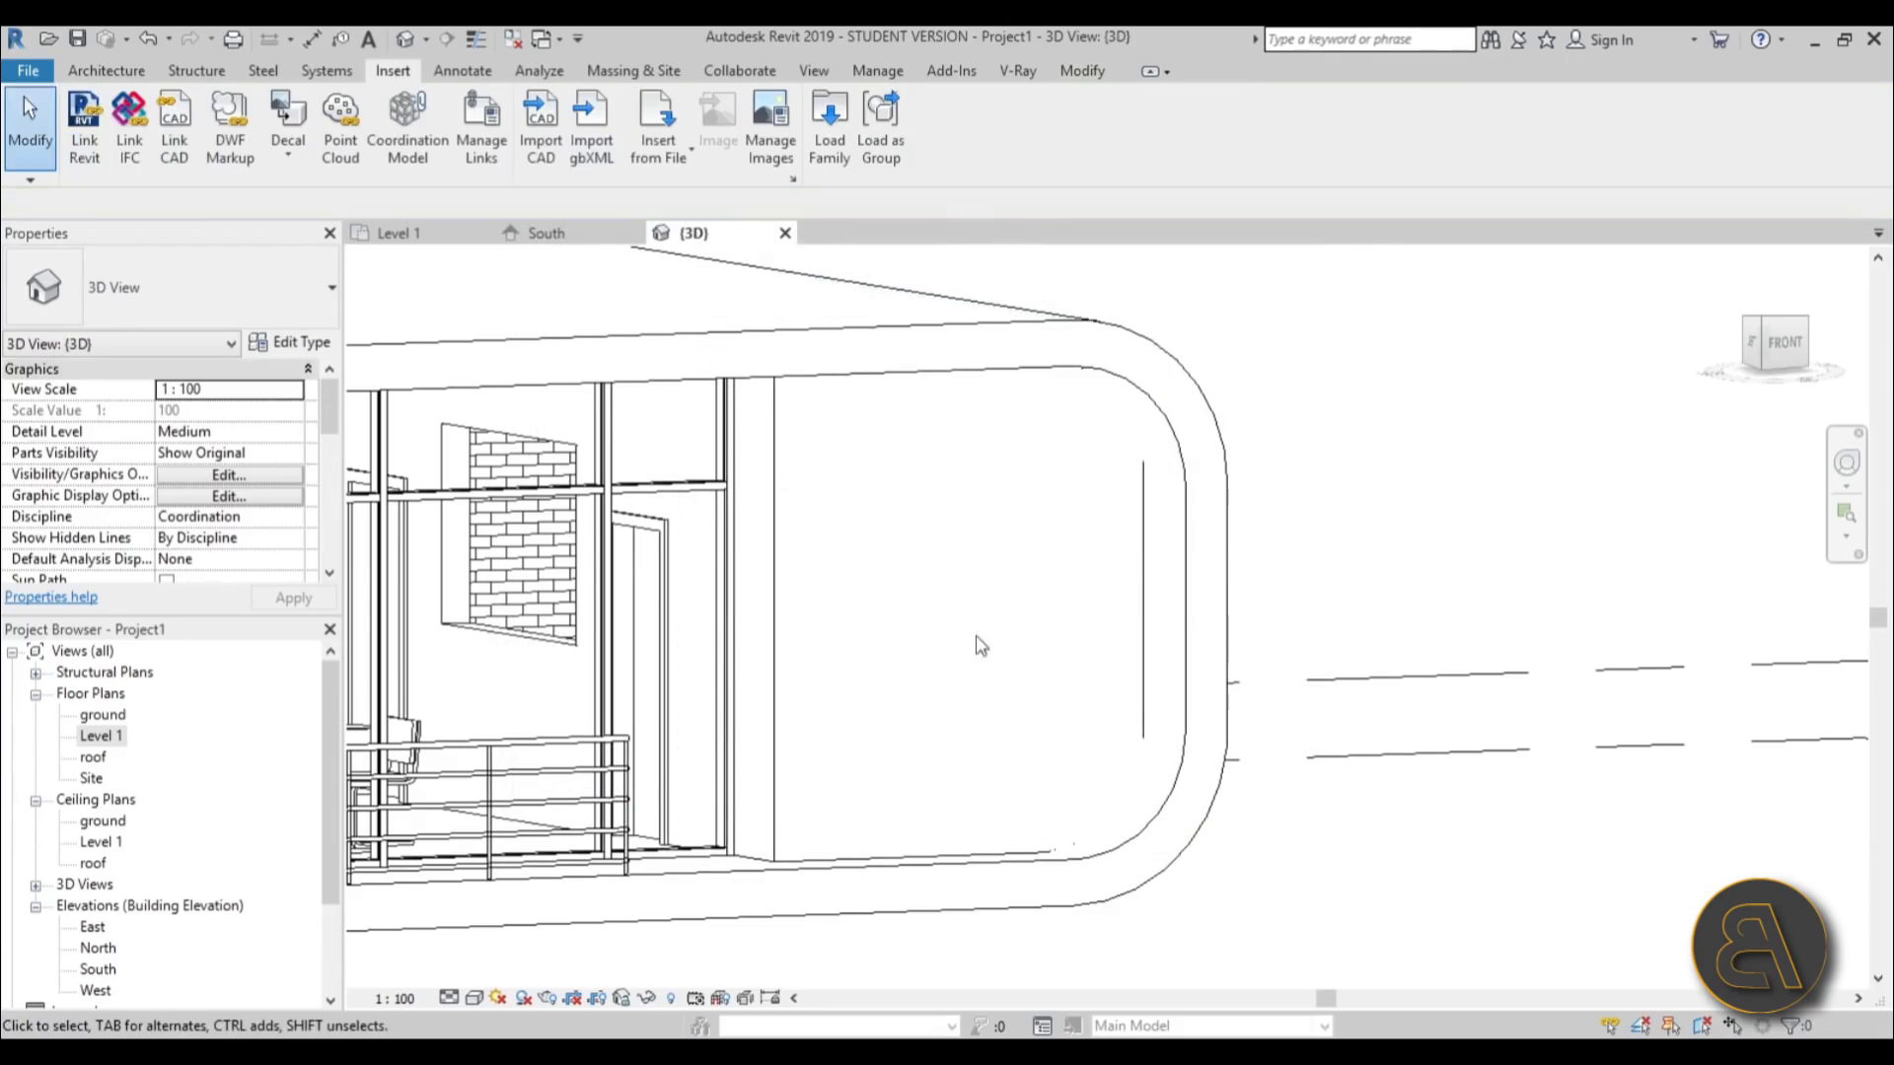
pyautogui.click(91, 75)
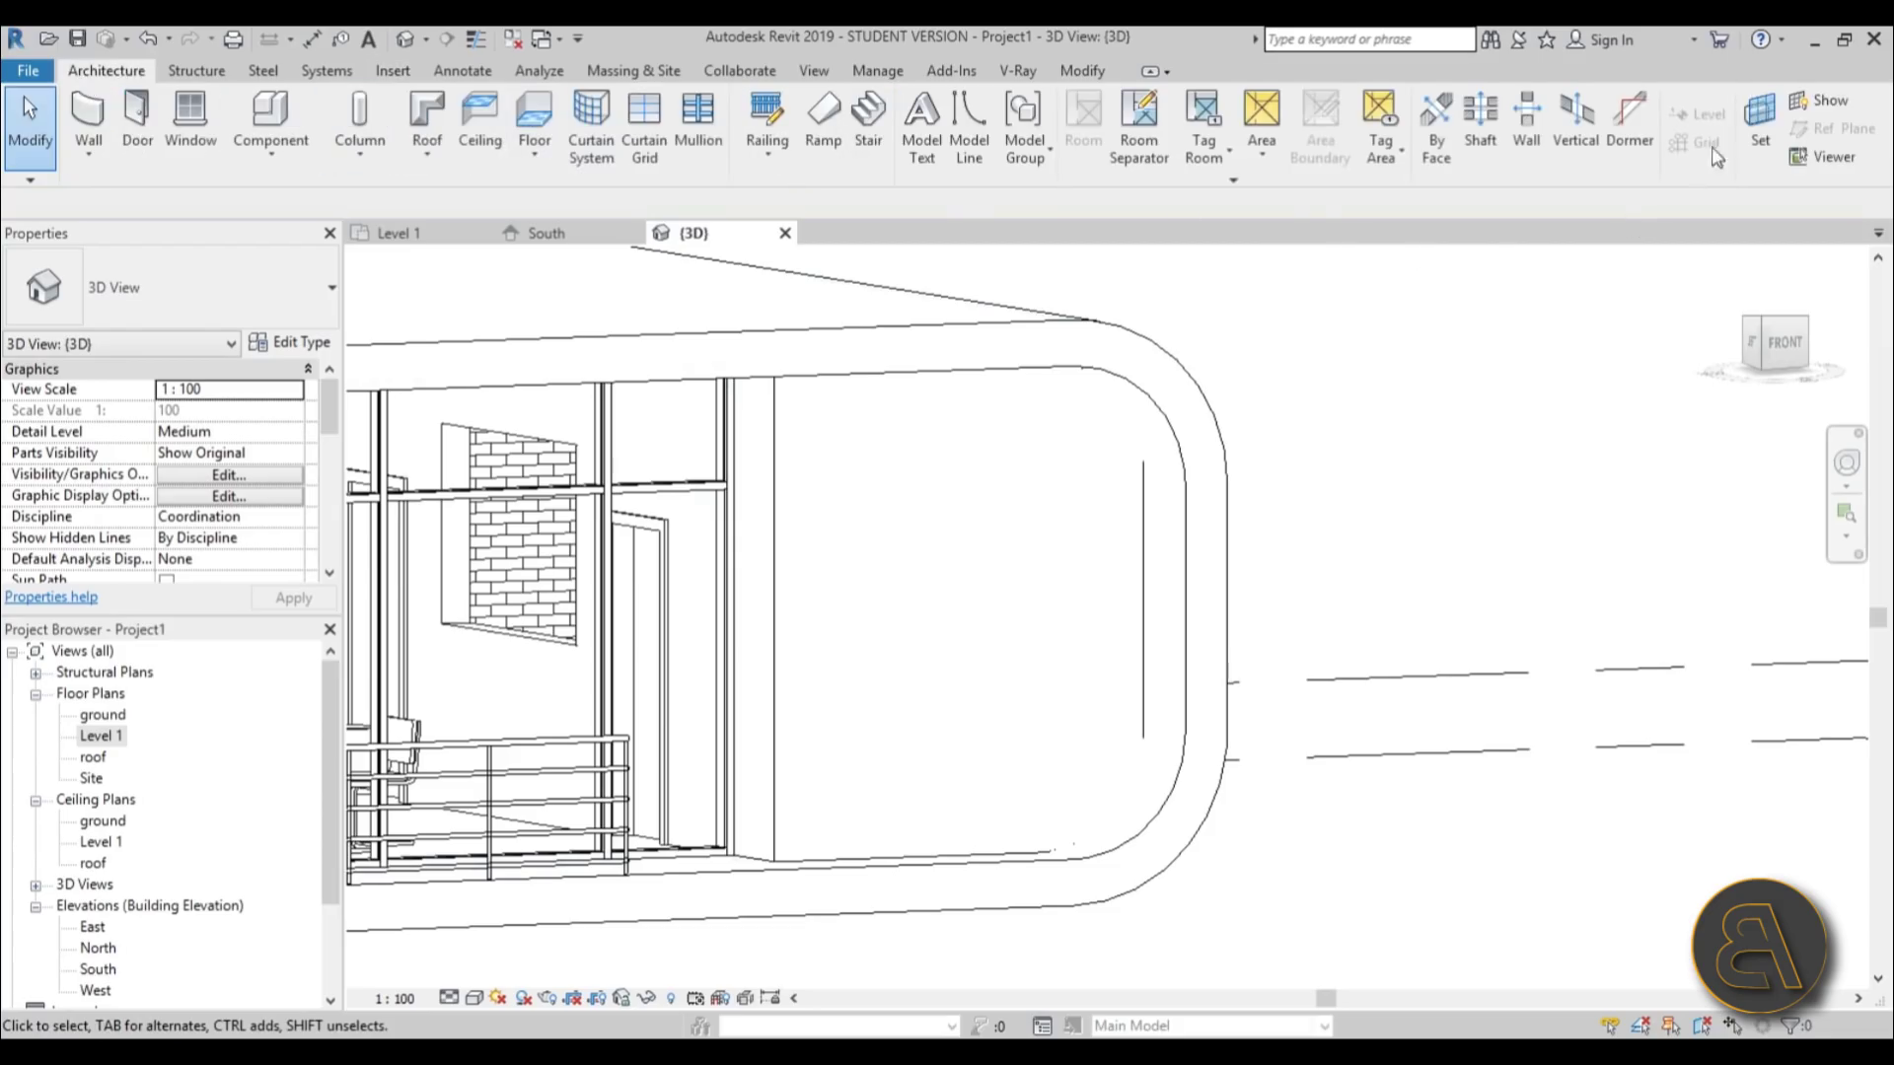
pyautogui.click(1761, 126)
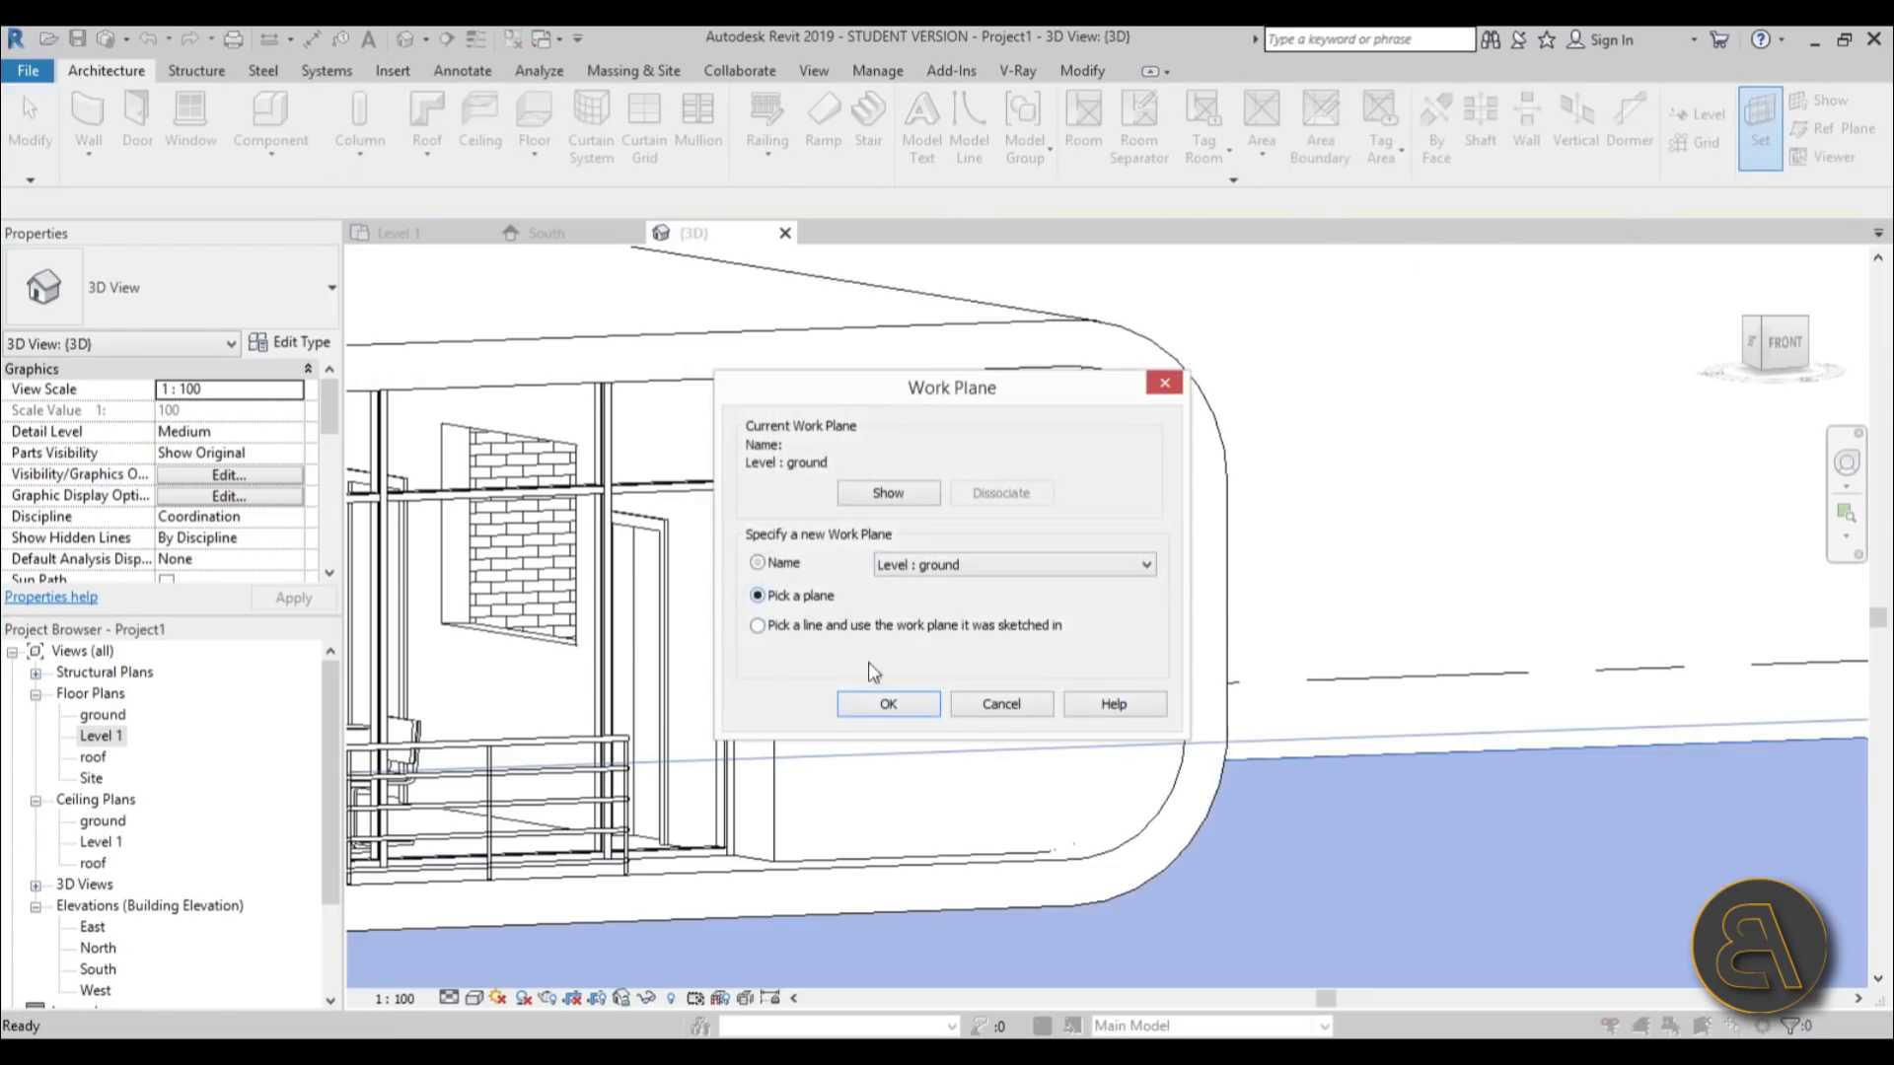
pyautogui.click(887, 703)
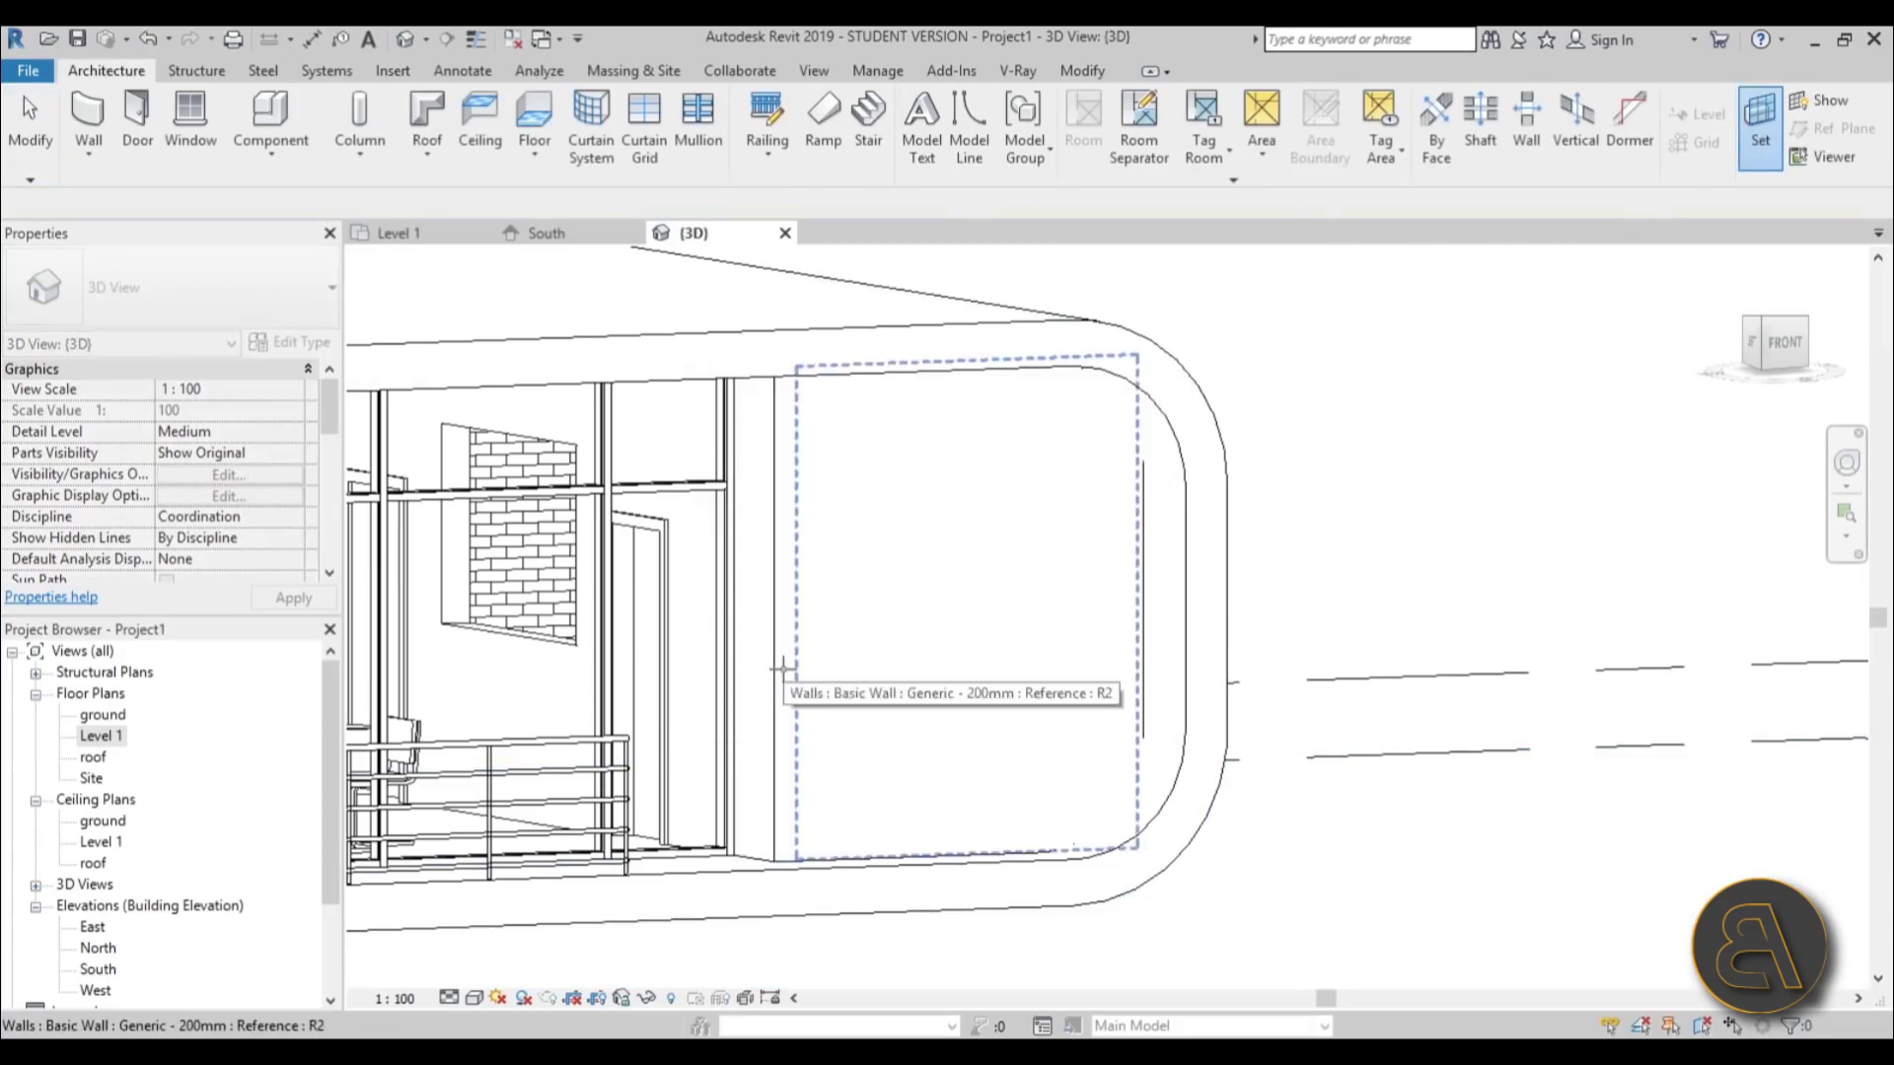
pyautogui.click(1139, 707)
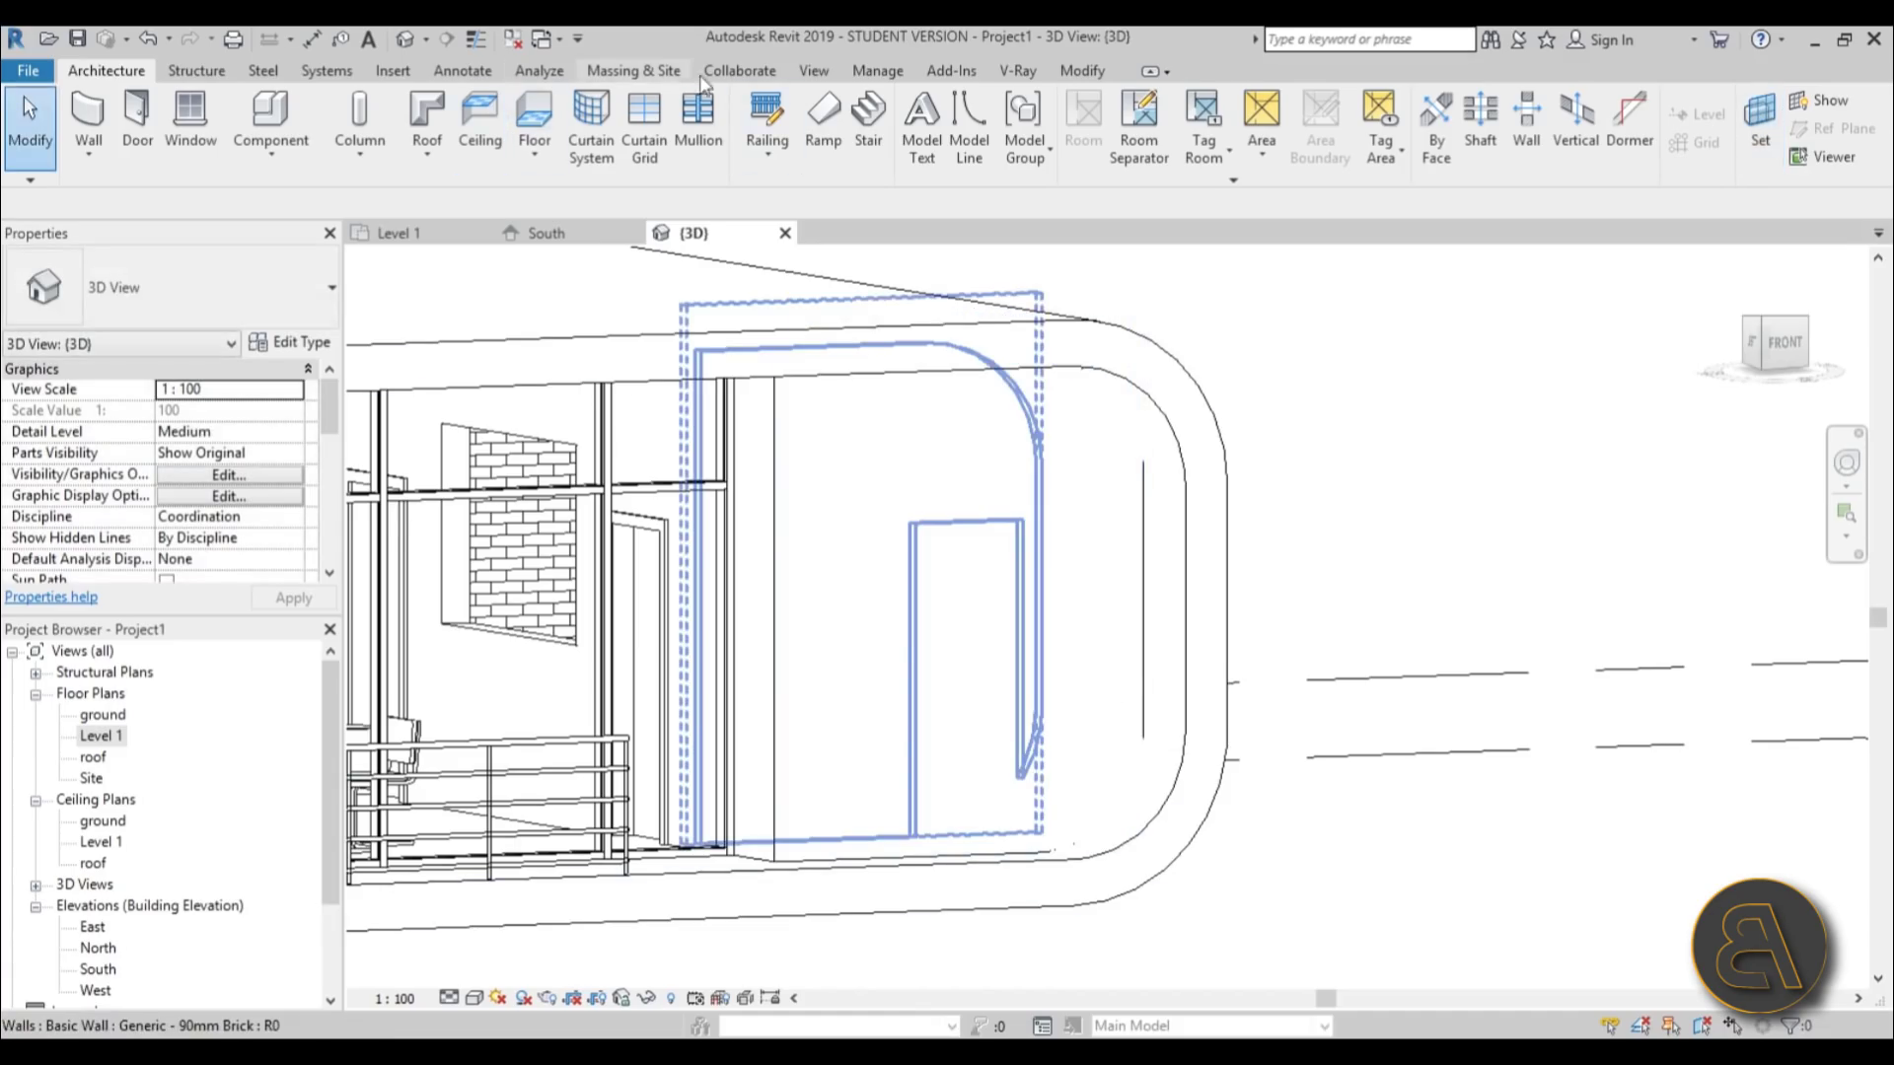
# - Place the New Decal on the rounded end wall
pyautogui.click(393, 71)
pyautogui.click(289, 113)
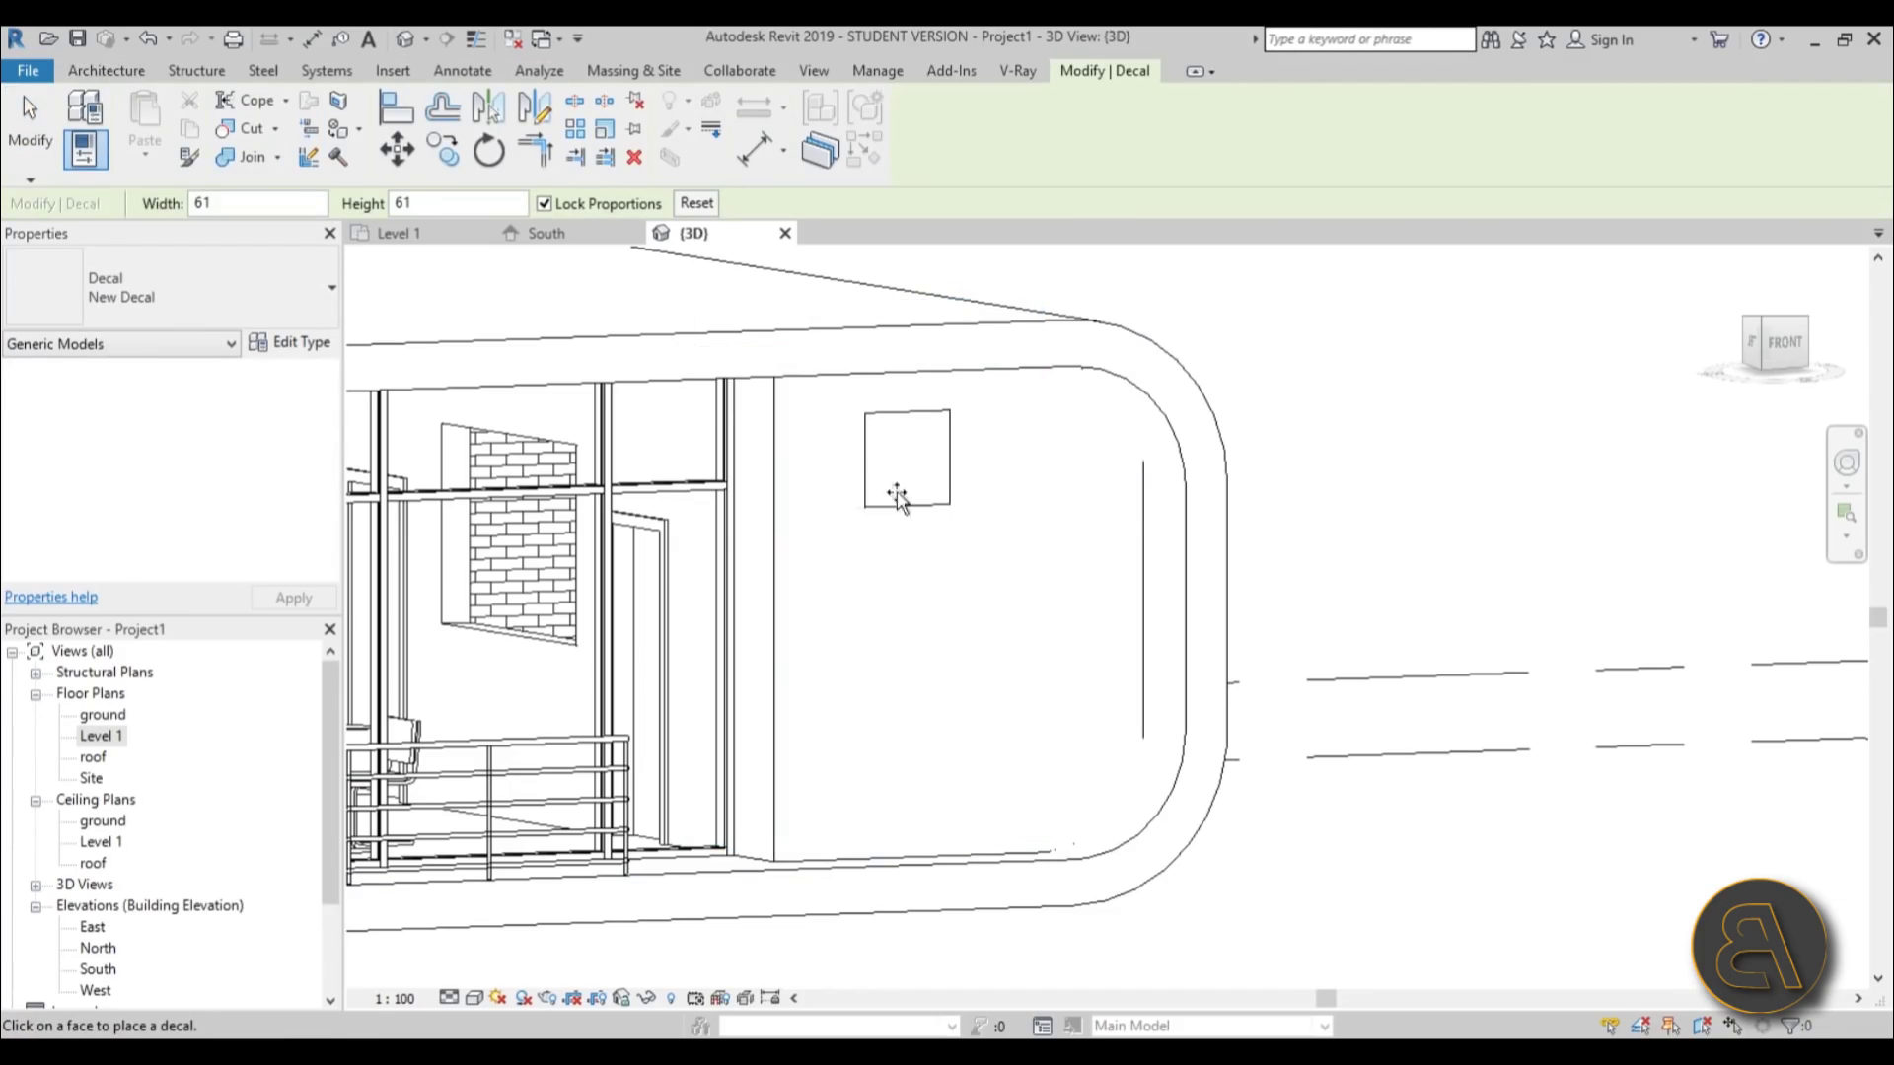
pyautogui.click(896, 498)
pyautogui.scroll(3, 897, 499)
pyautogui.press('Escape')
# - Resize the decal to 157 by 157 and centre it on the end wall
pyautogui.click(926, 516)
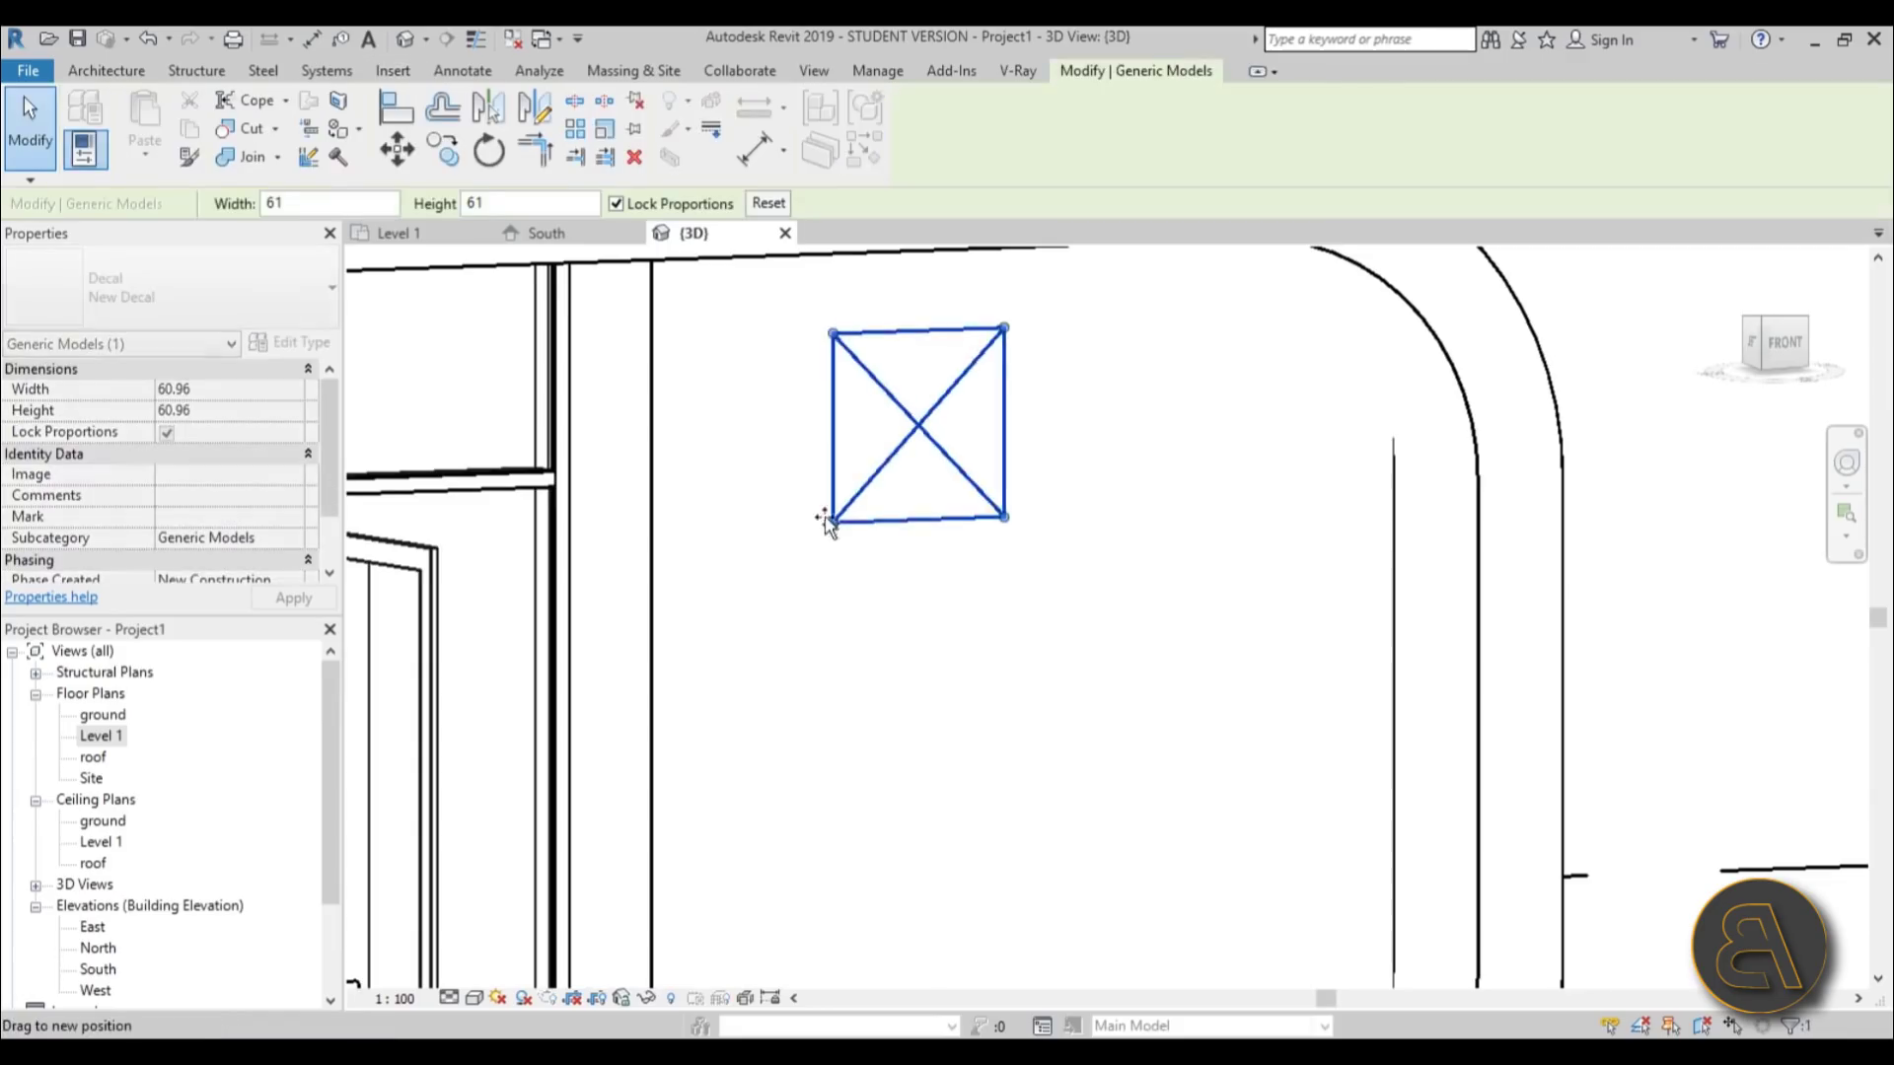
pyautogui.moveTo(825, 517); pyautogui.dragTo(719, 646)
pyautogui.moveTo(898, 530); pyautogui.dragTo(1006, 664)
pyautogui.scroll(-1, 938, 490)
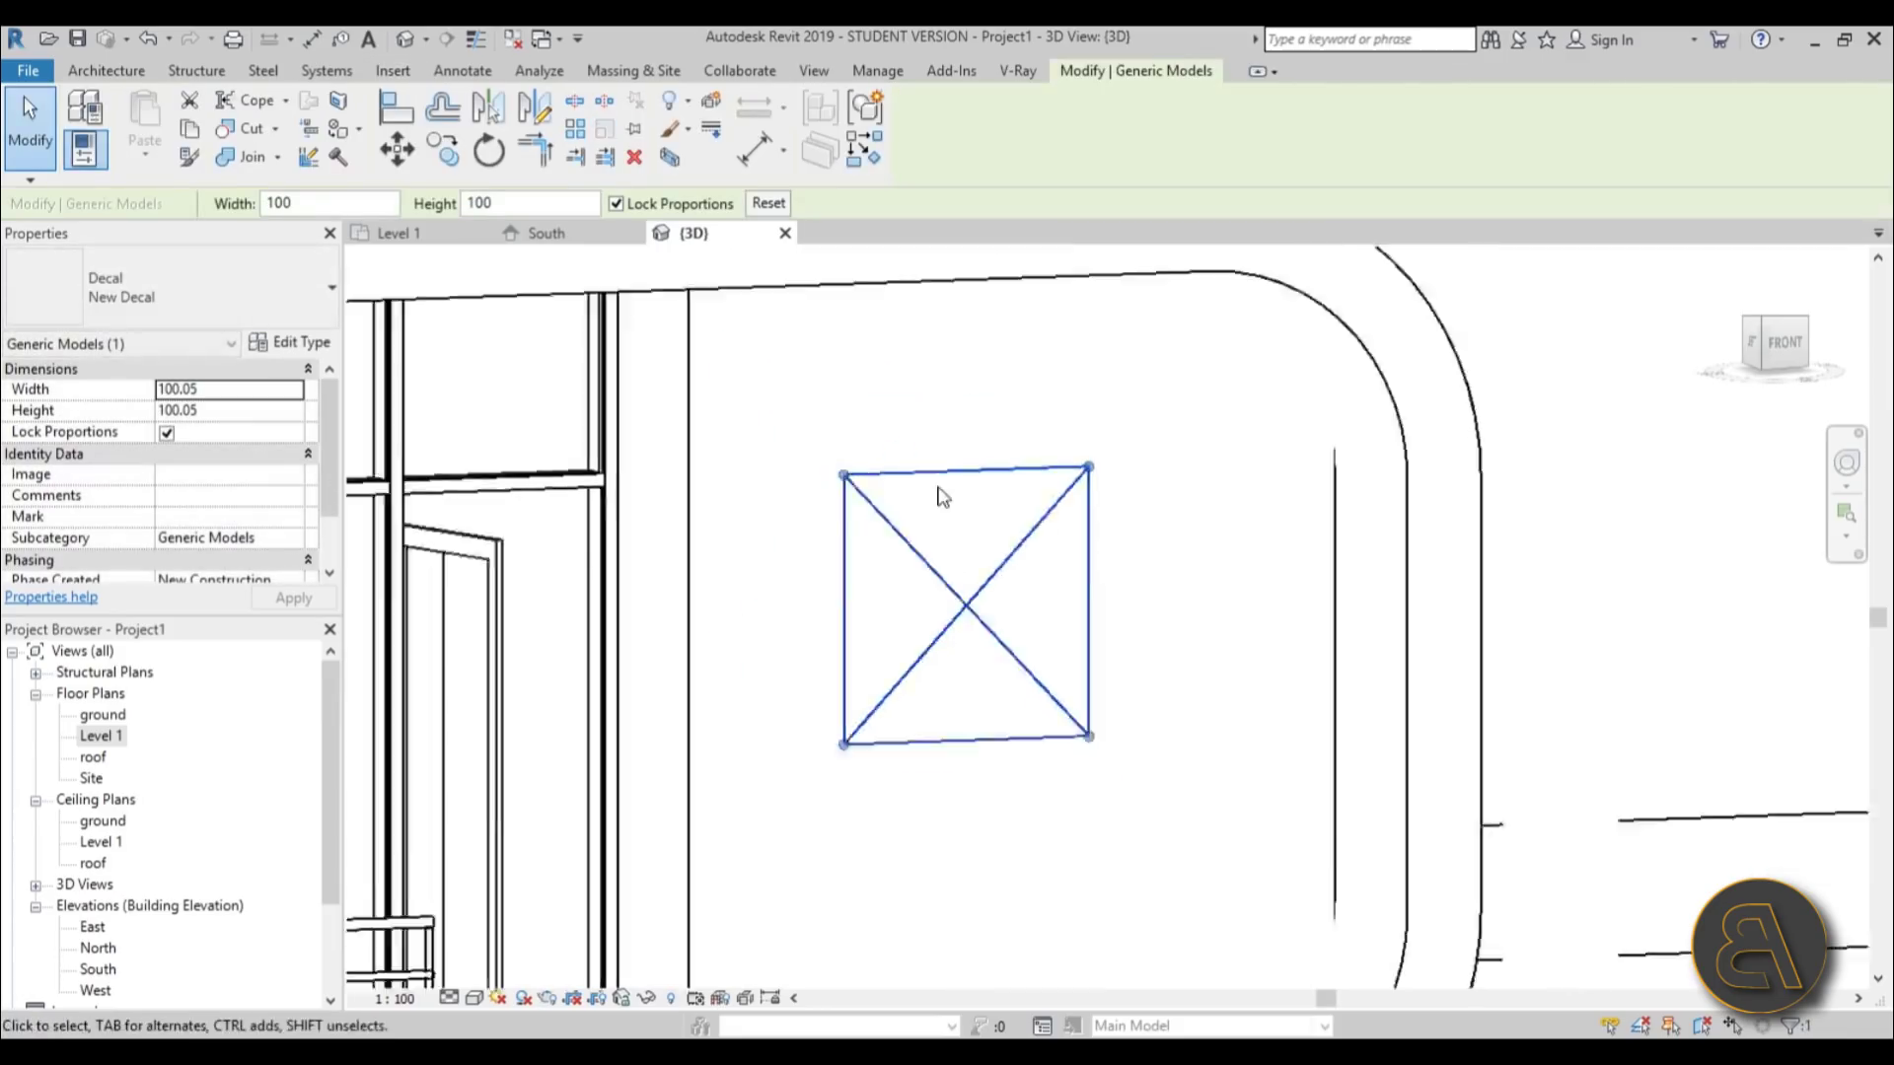
pyautogui.scroll(-3, 938, 489)
pyautogui.keyDown('shift'); pyautogui.moveTo(1021, 641); pyautogui.dragTo(973, 592, button='middle'); pyautogui.keyUp('shift')
pyautogui.moveTo(1009, 601); pyautogui.dragTo(1063, 702)
pyautogui.moveTo(947, 601); pyautogui.dragTo(924, 601)
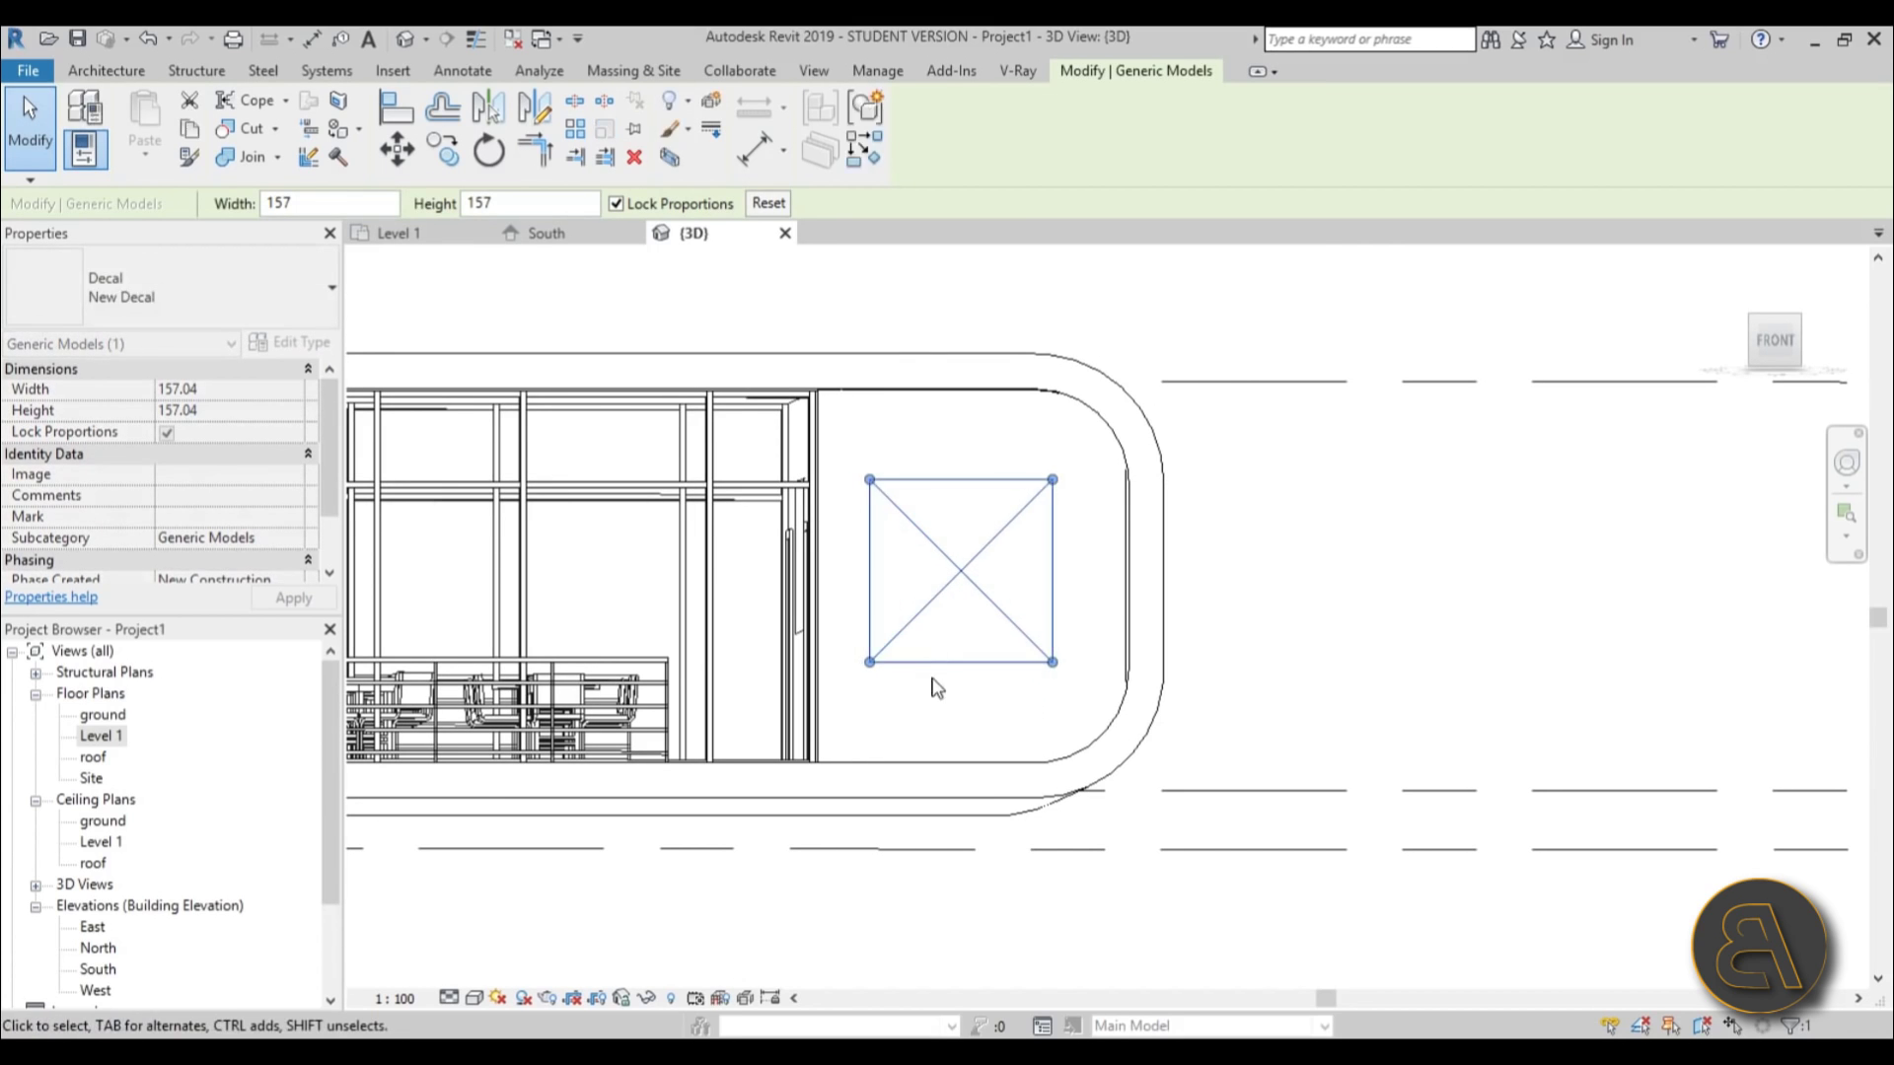
pyautogui.press('Escape')
pyautogui.scroll(-3, 994, 625)
pyautogui.keyDown('shift'); pyautogui.moveTo(993, 626); pyautogui.dragTo(984, 792, button='middle'); pyautogui.keyUp('shift')
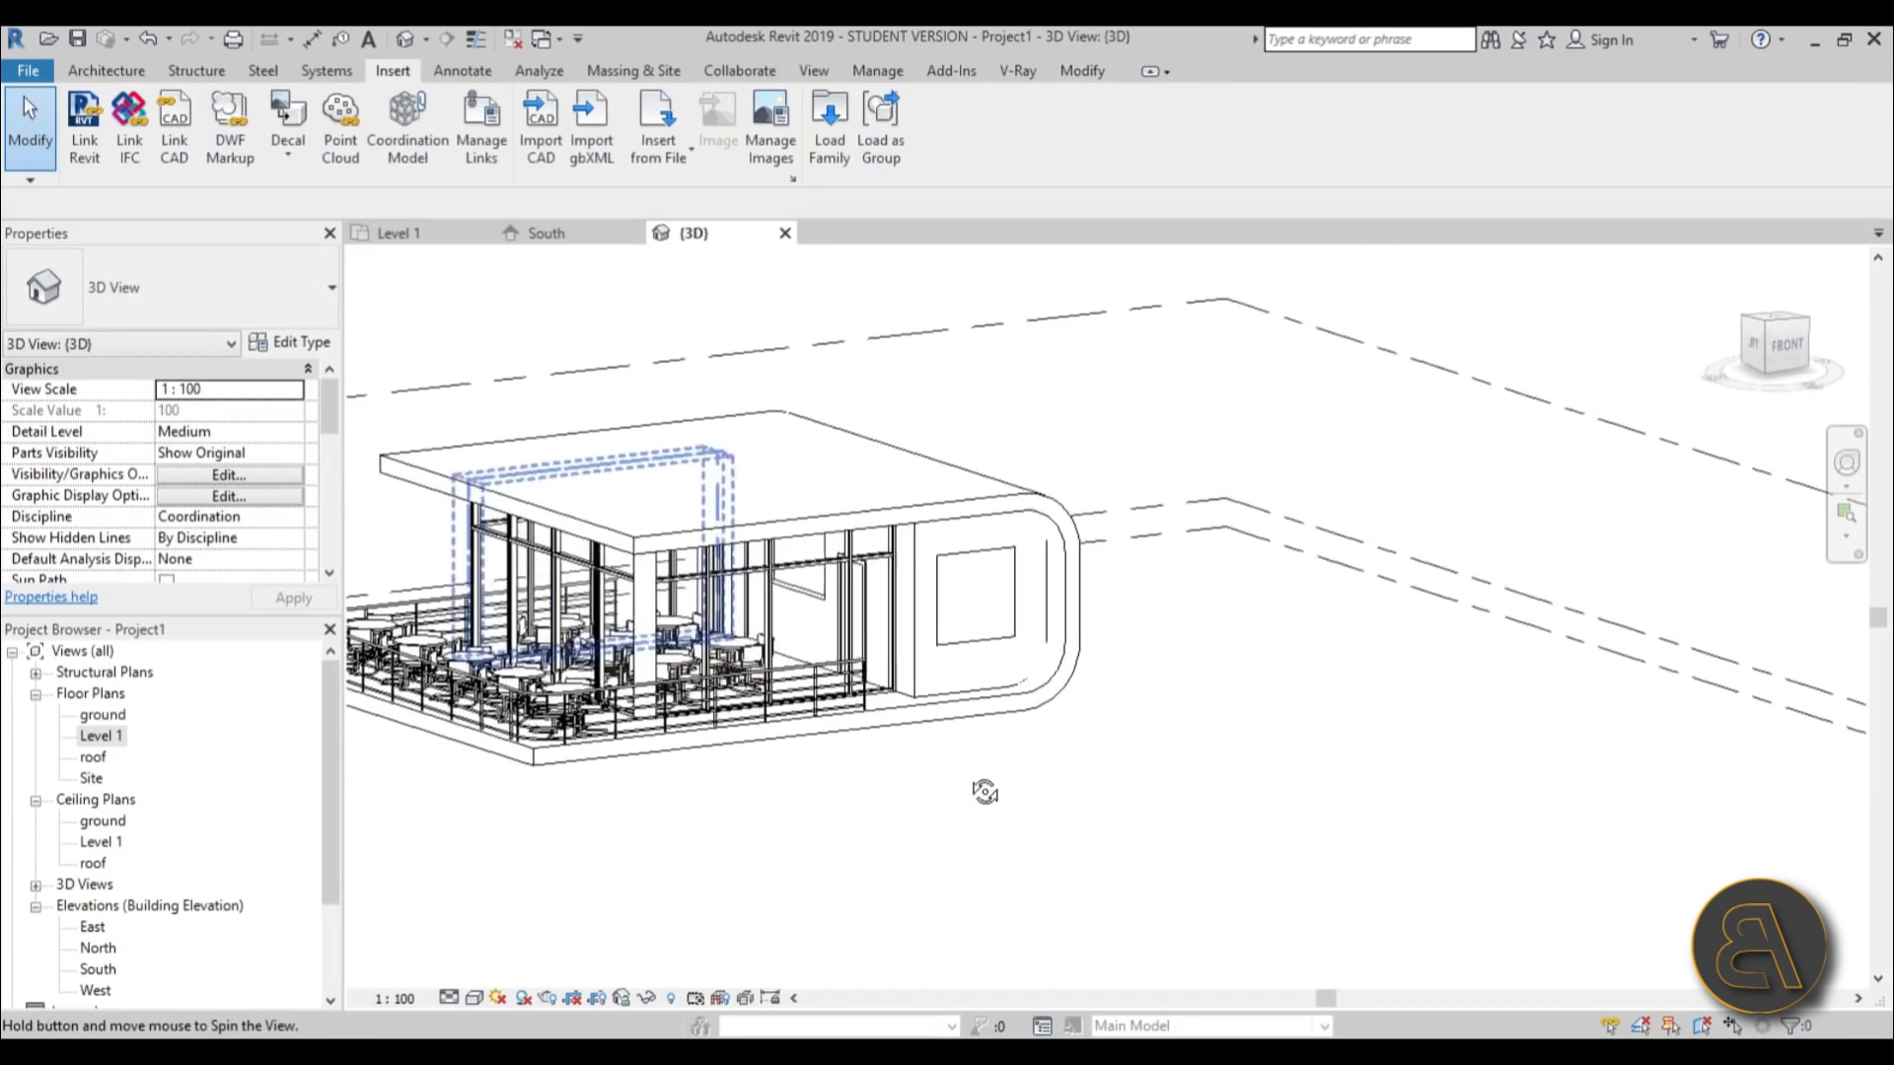
# - Facing the storefront, enter 'STARBUCKS COFFEE' as 600mm Arial model text ready for placement
pyautogui.scroll(8, 984, 792)
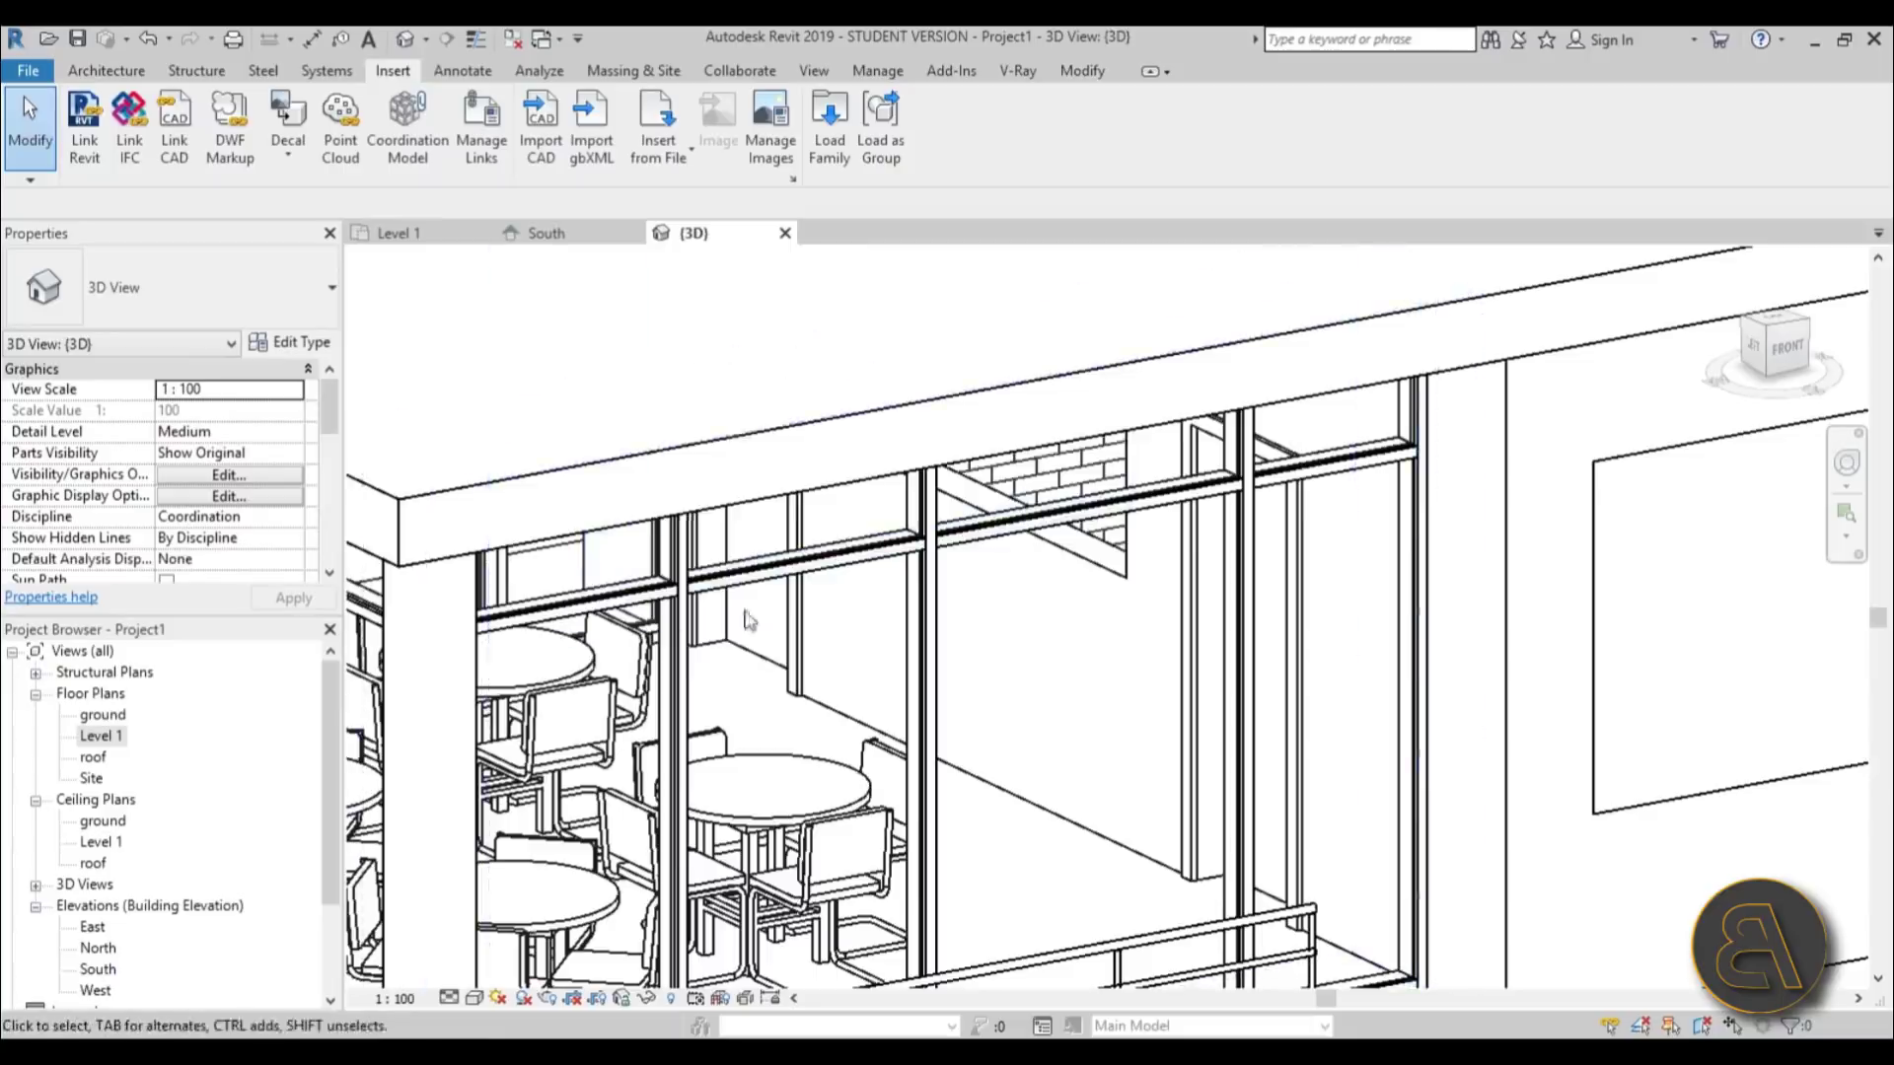
pyautogui.scroll(-2, 922, 712)
pyautogui.keyDown('shift'); pyautogui.moveTo(935, 723); pyautogui.dragTo(929, 692, button='middle'); pyautogui.keyUp('shift')
pyautogui.click(116, 79)
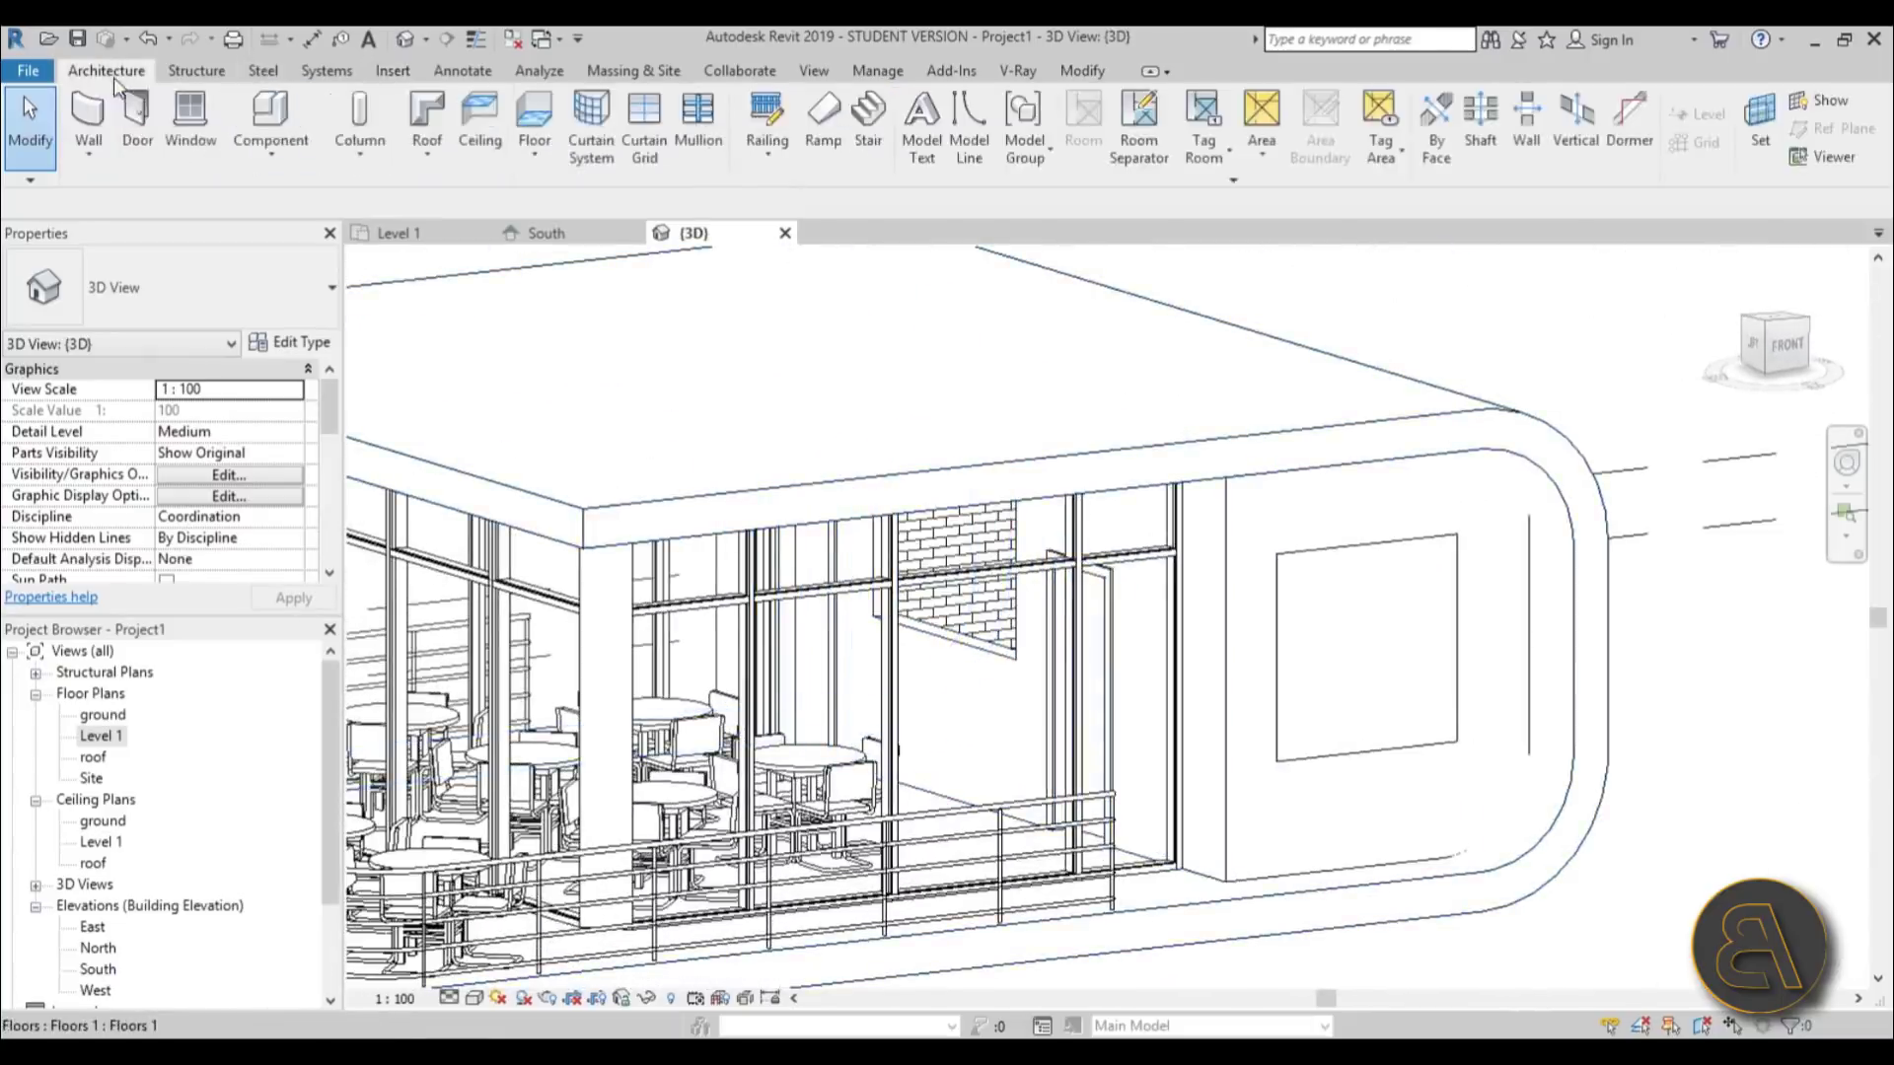
pyautogui.click(920, 150)
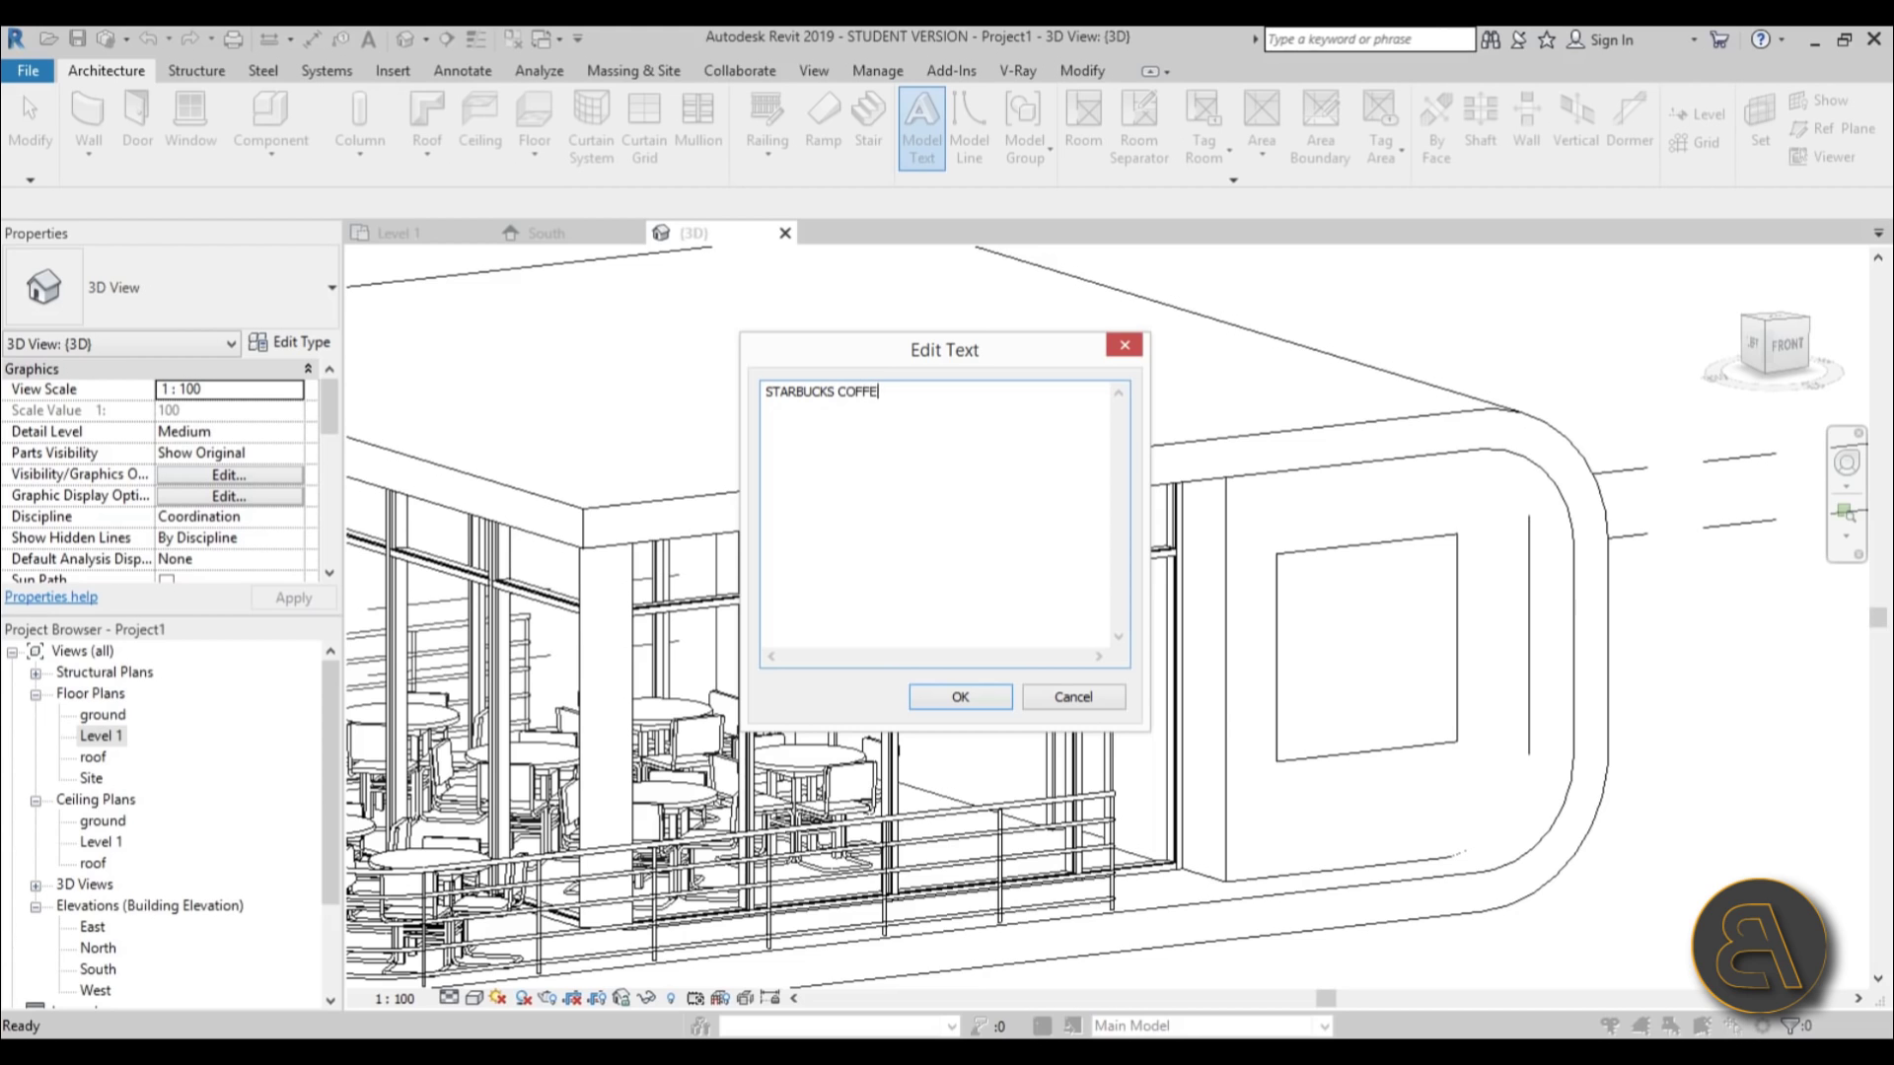
pyautogui.click(956, 698)
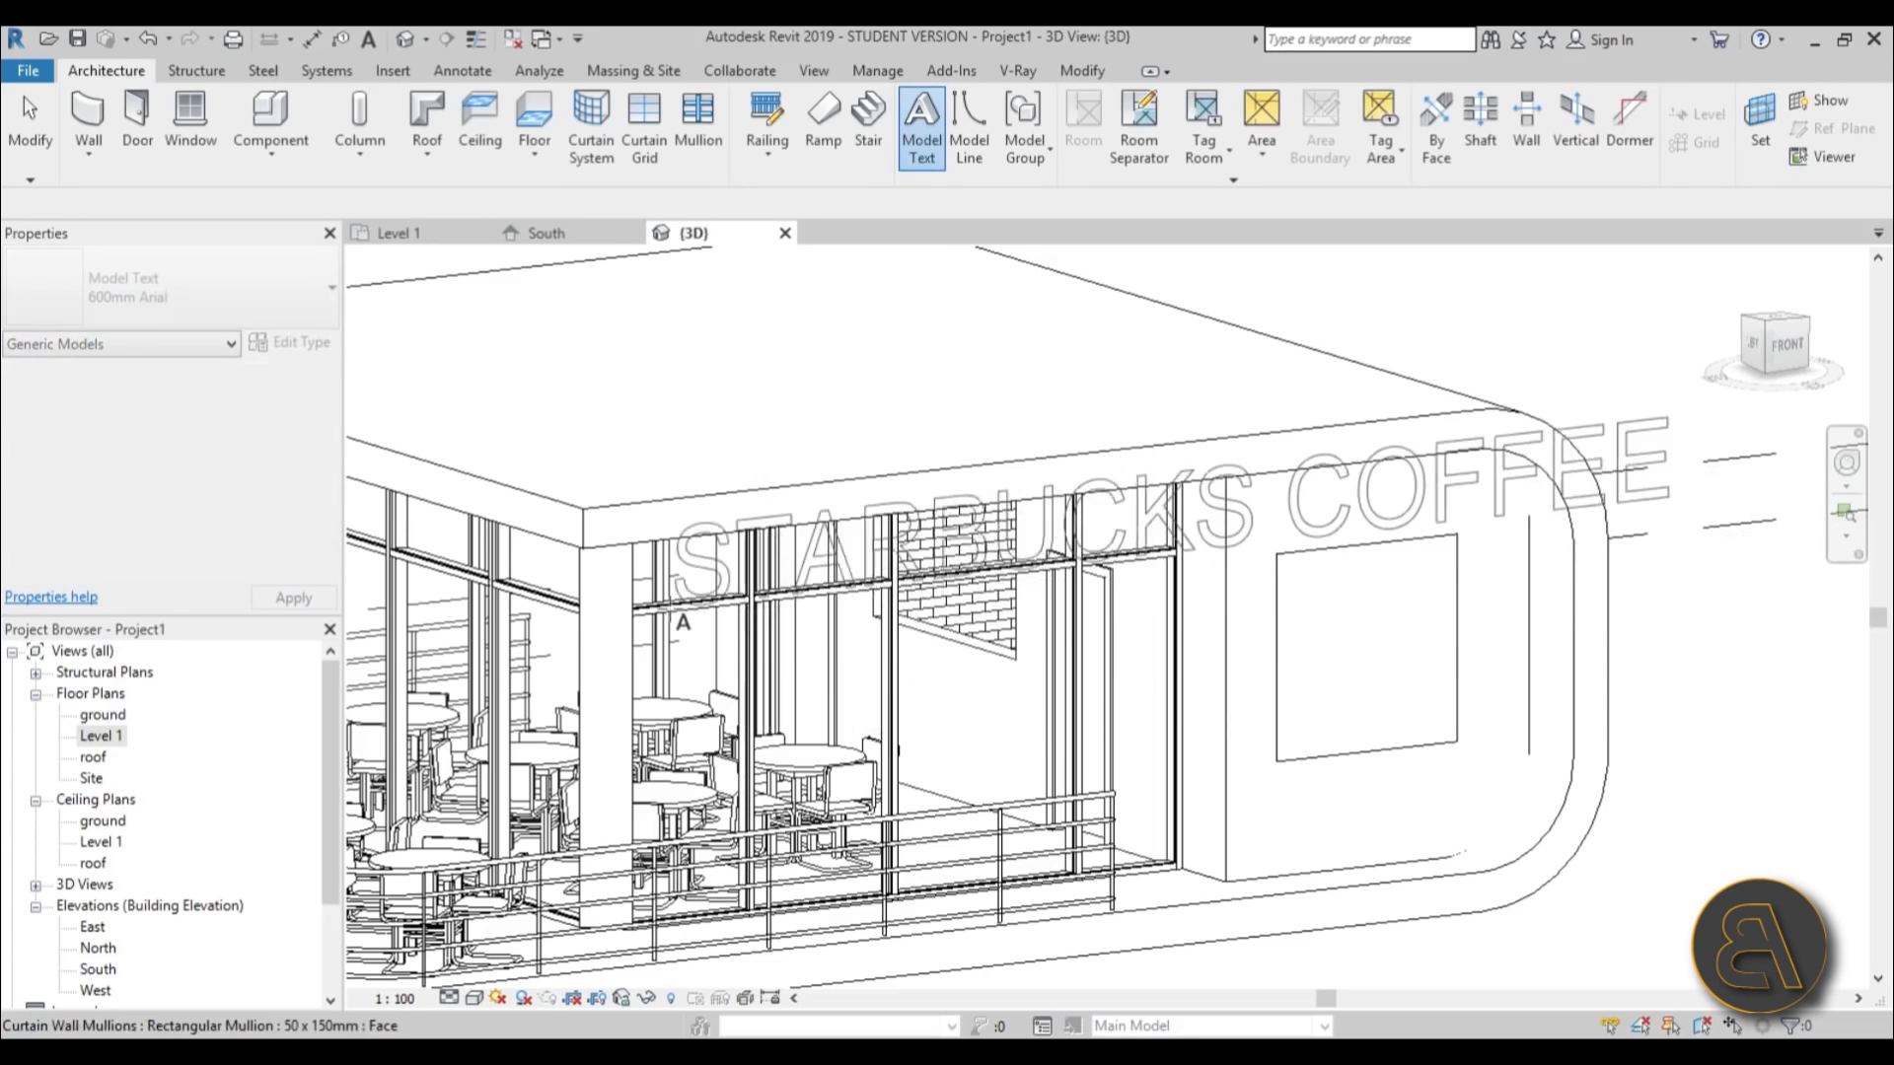
# - Place the STARBUCKS COFFEE model text on the storefront
pyautogui.click(596, 681)
pyautogui.press('Escape')
pyautogui.scroll(-3, 813, 715)
pyautogui.keyDown('shift'); pyautogui.moveTo(944, 785); pyautogui.dragTo(1031, 681, button='middle'); pyautogui.keyUp('shift')
# - Rehost the STARBUCKS COFFEE text onto the front mullion's plane, then reselect it
pyautogui.click(1060, 661)
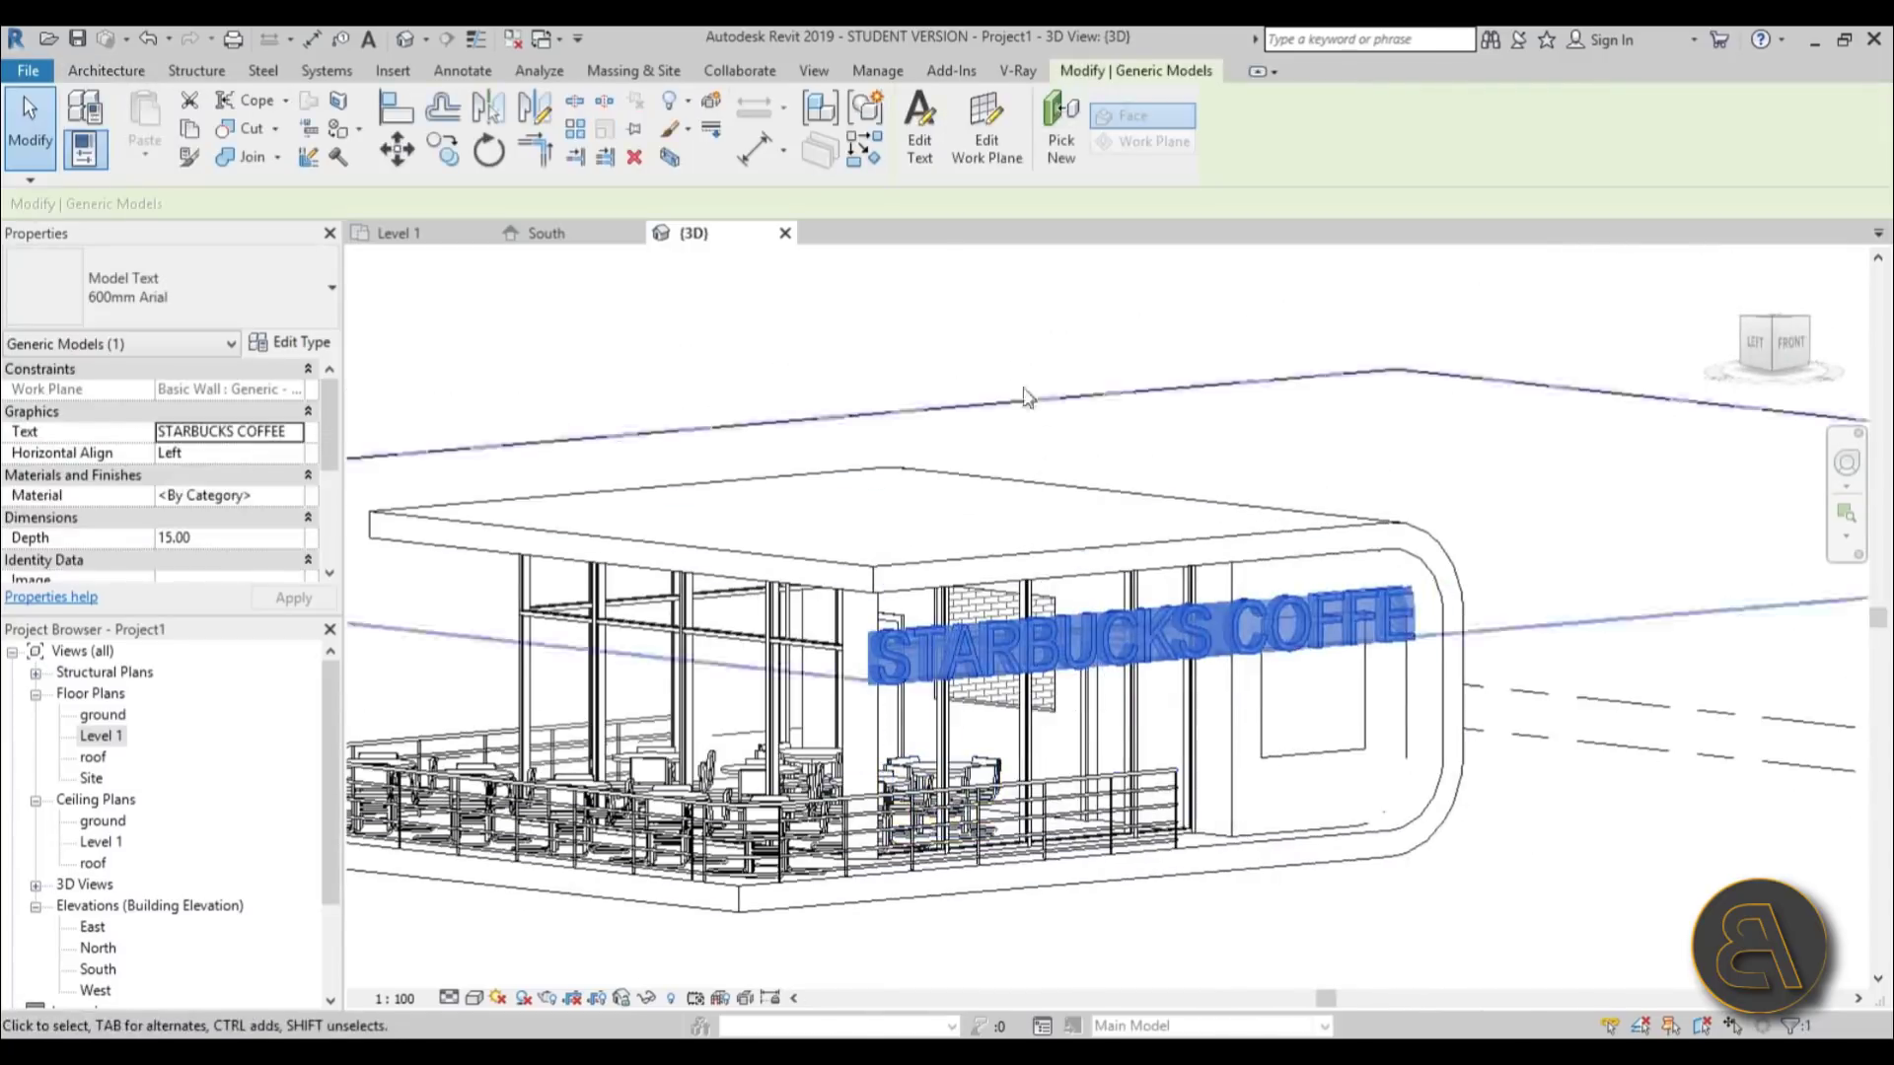
pyautogui.click(986, 128)
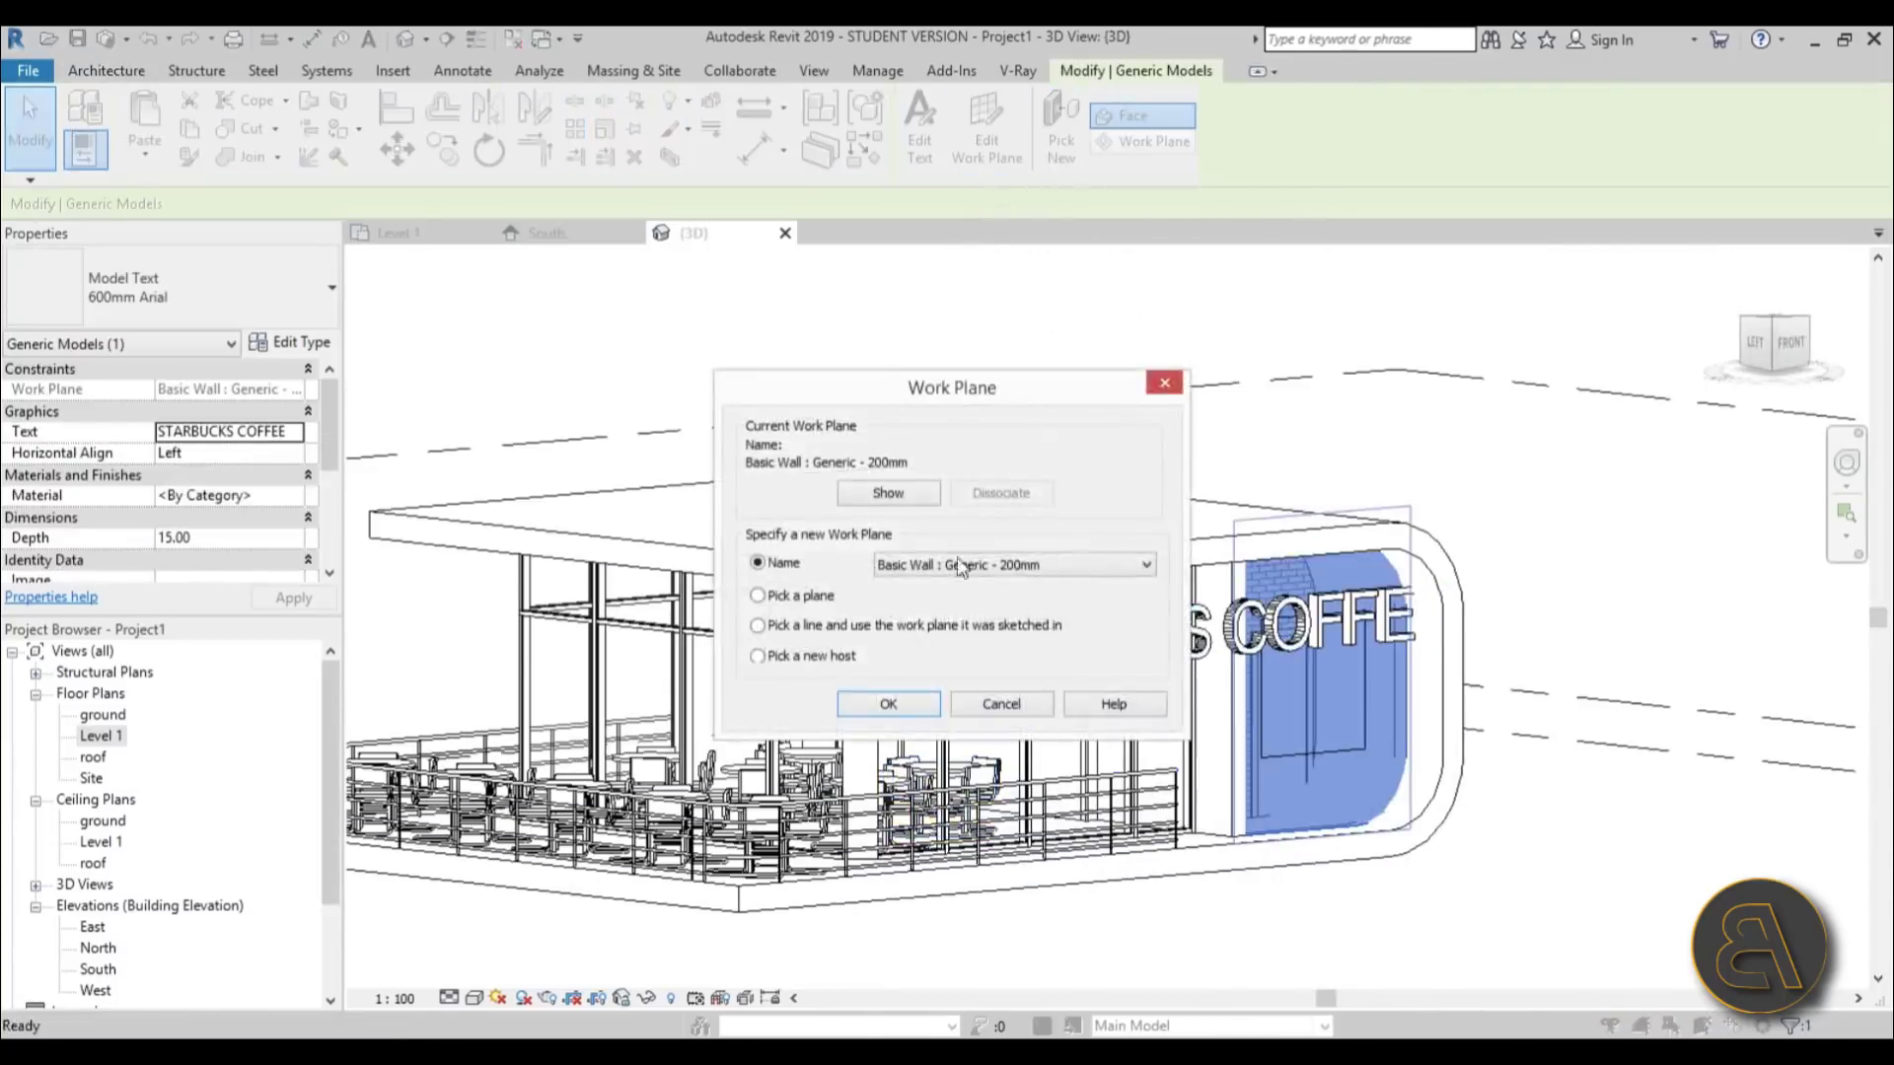
pyautogui.click(888, 704)
pyautogui.scroll(8, 1085, 553)
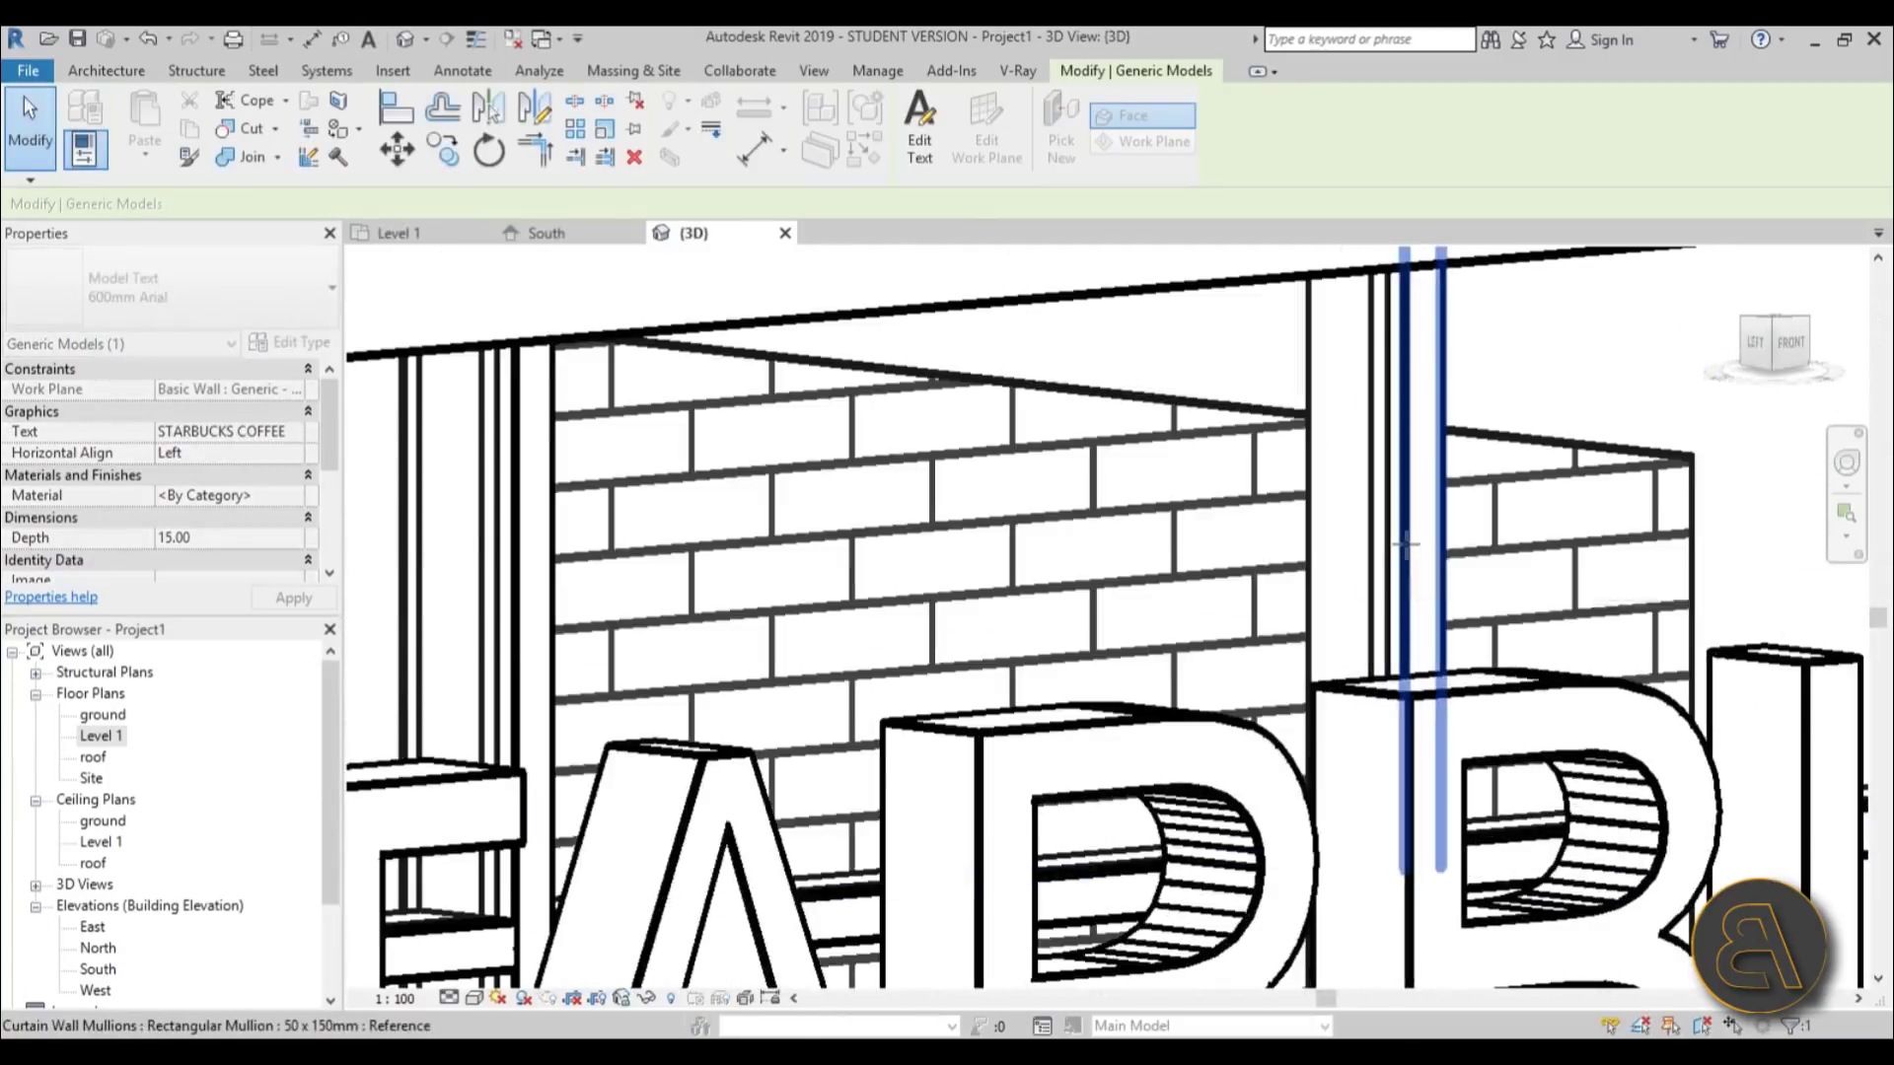
pyautogui.click(1406, 543)
pyautogui.scroll(-8, 887, 513)
pyautogui.press('Escape')
pyautogui.keyDown('shift'); pyautogui.moveTo(1130, 681); pyautogui.dragTo(1233, 641, button='middle'); pyautogui.keyUp('shift')
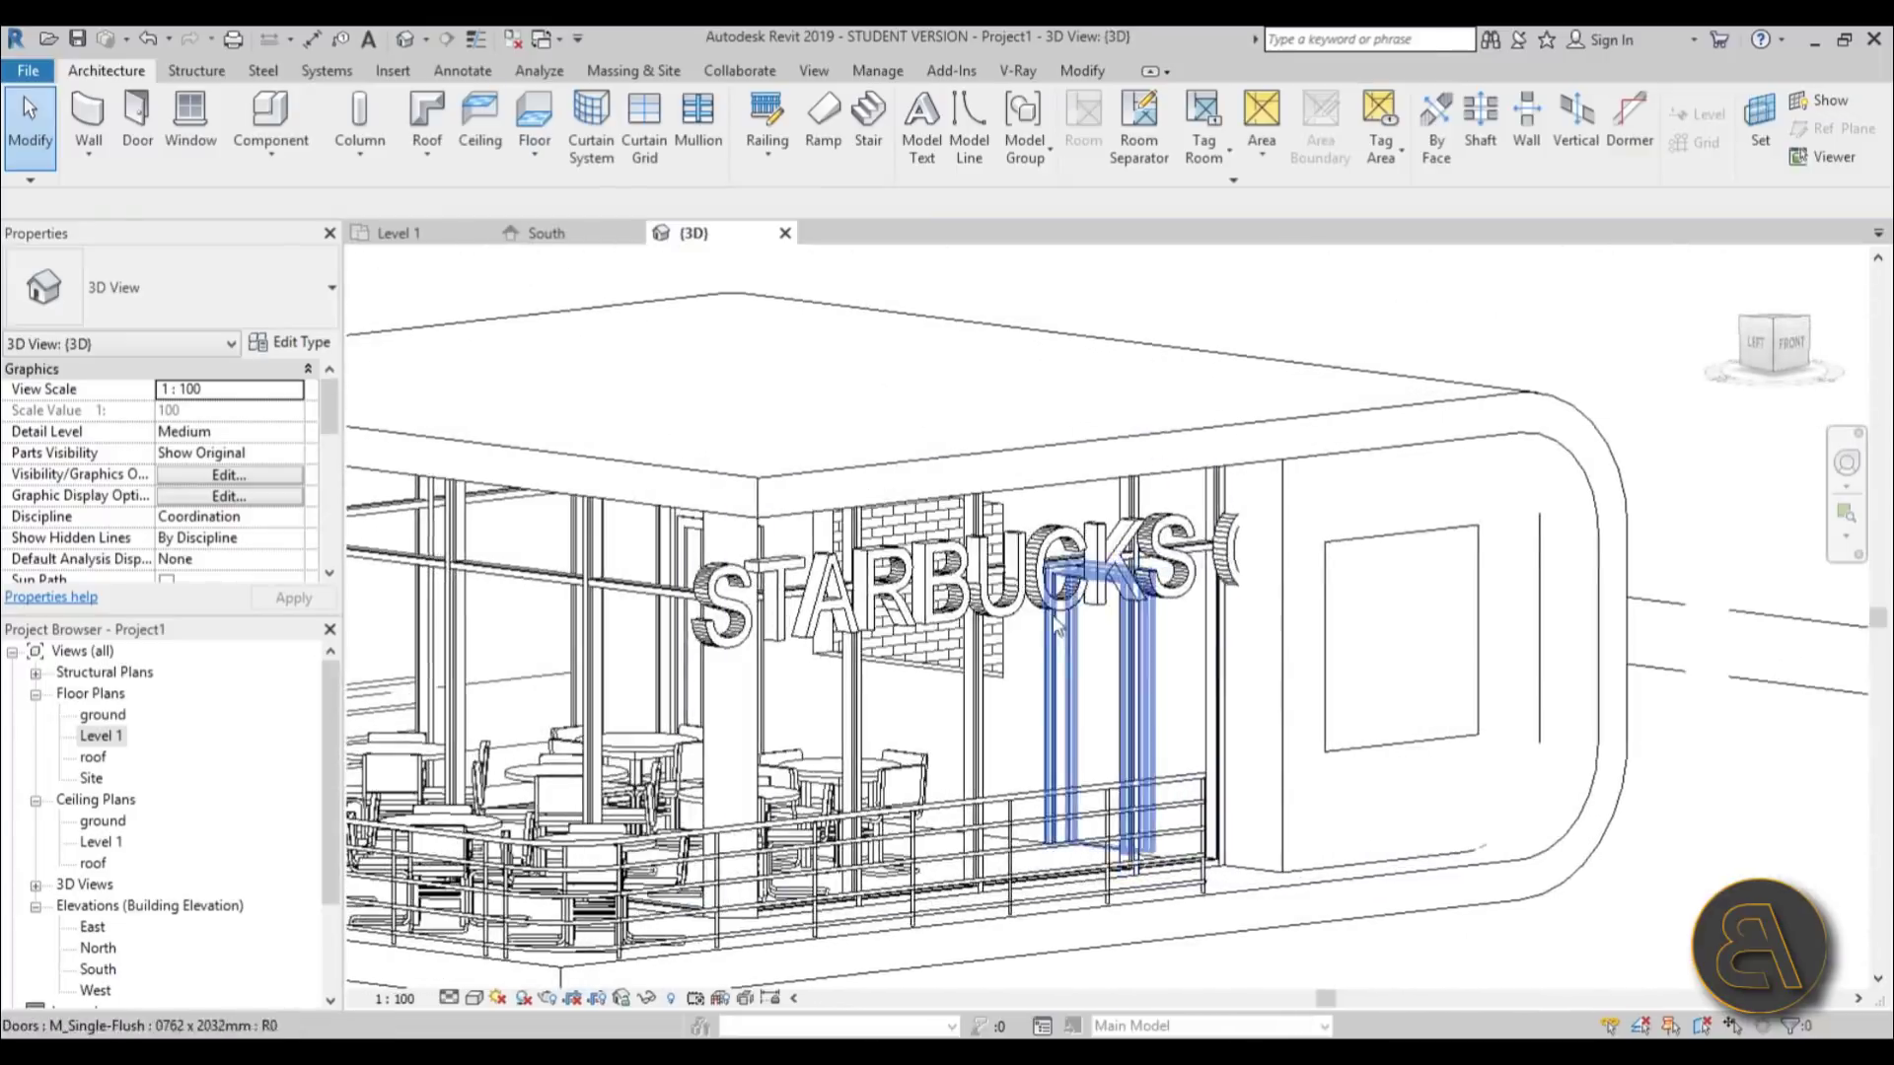
pyautogui.click(1038, 592)
pyautogui.scroll(3, 1037, 592)
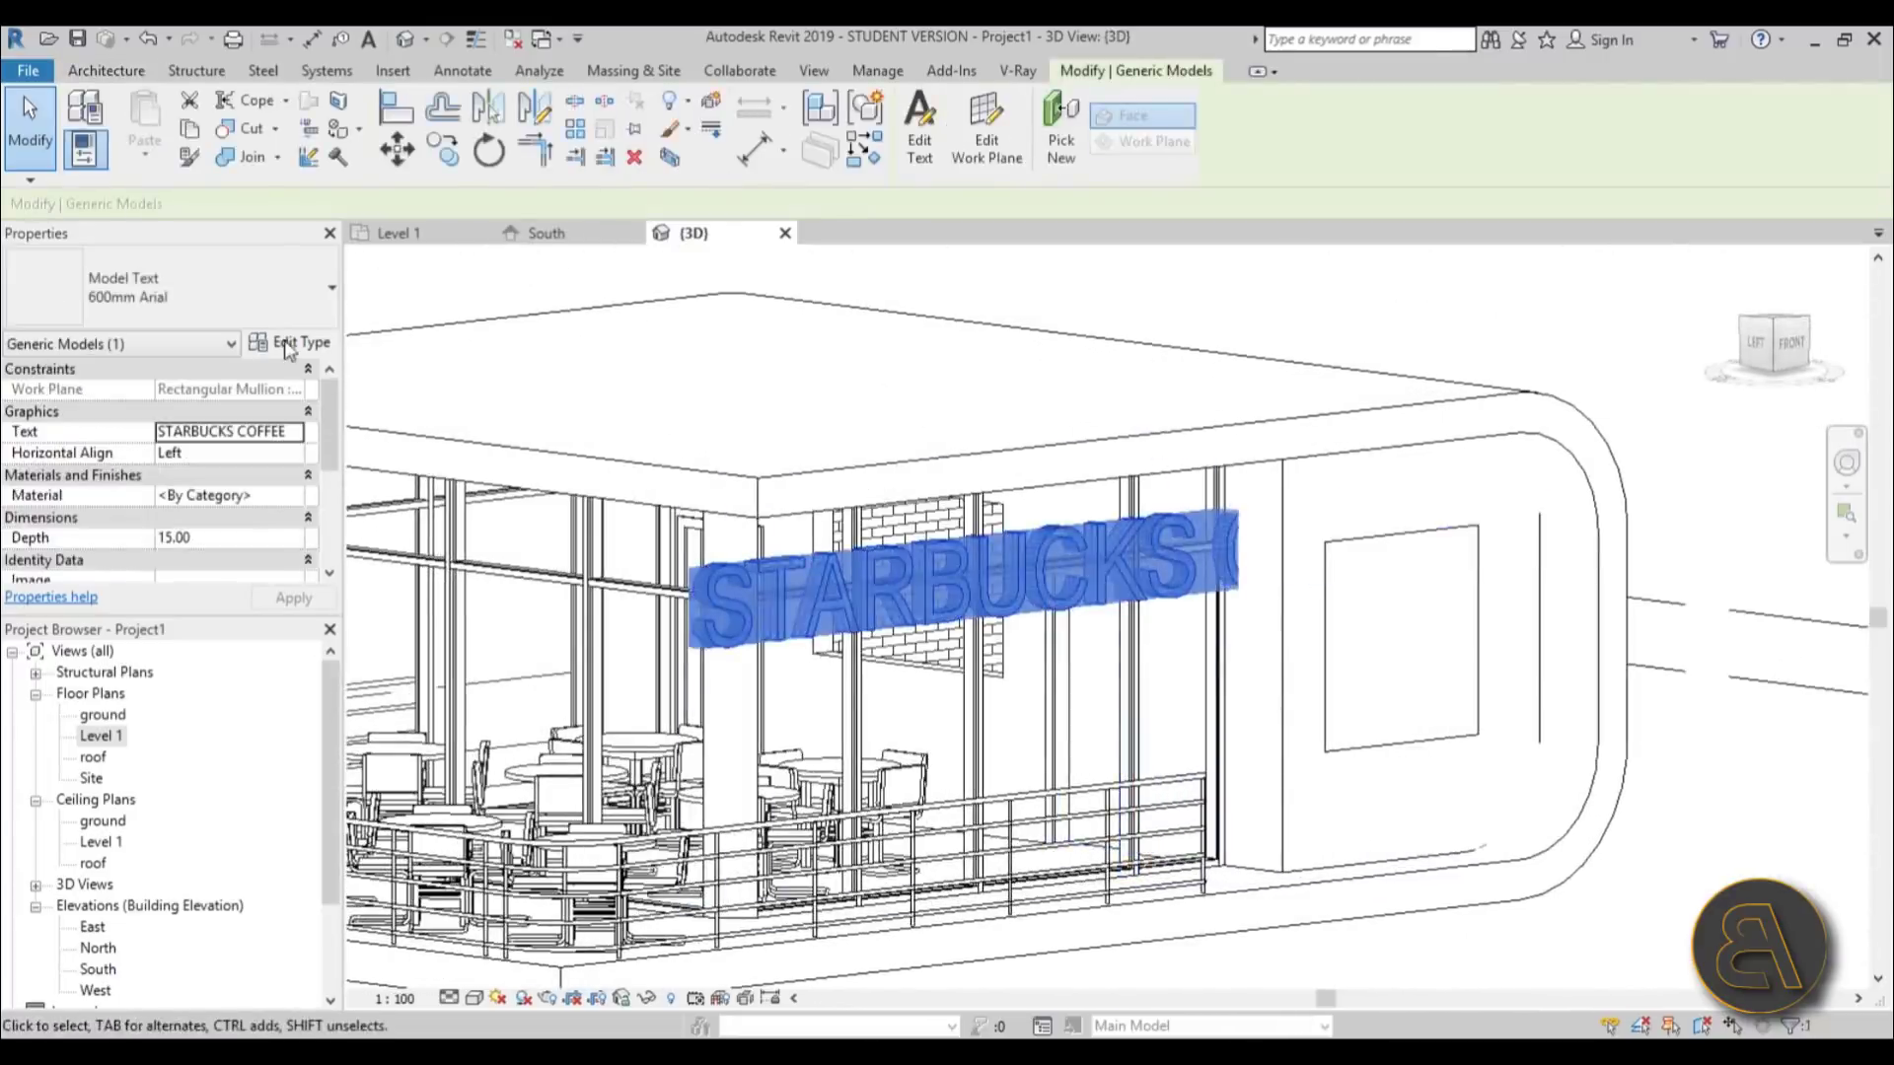
# - Change the model text type's Text Size to 30
pyautogui.click(306, 270)
pyautogui.click(306, 343)
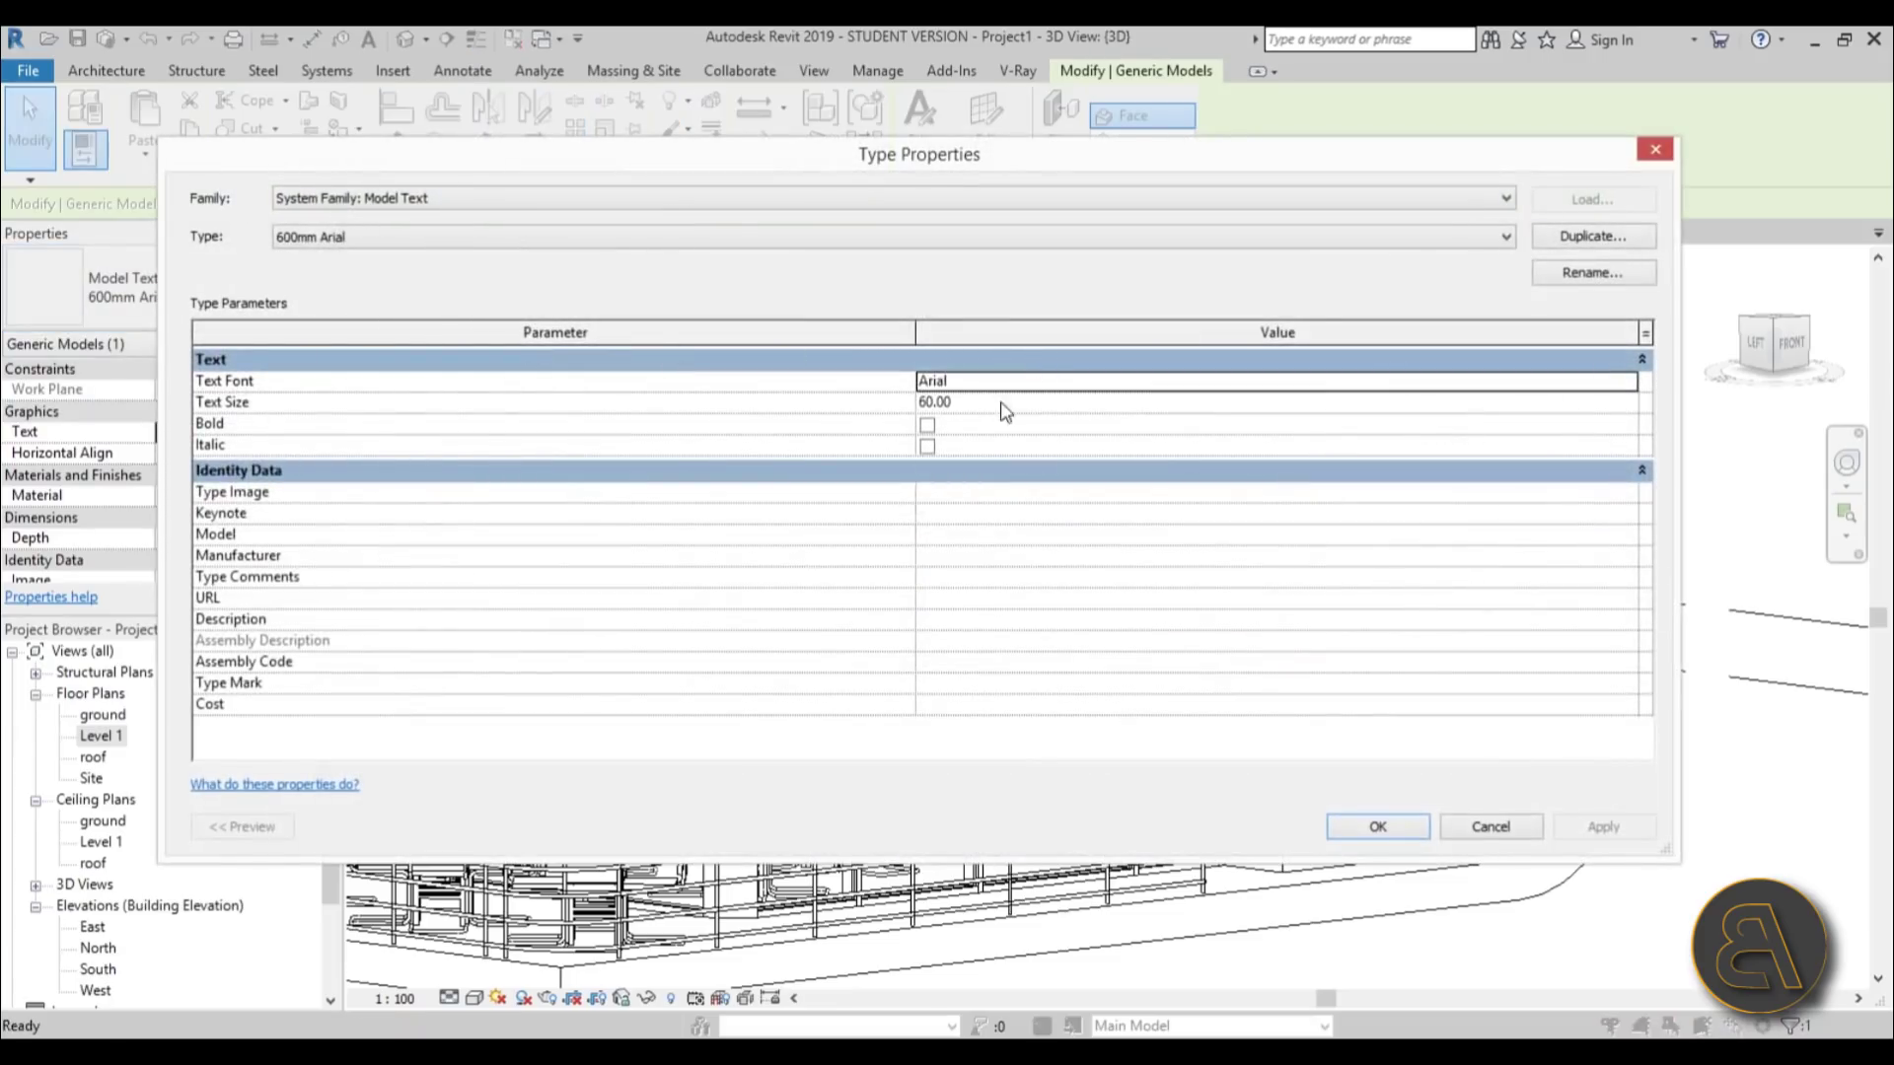
pyautogui.click(1003, 401)
pyautogui.press('Return')
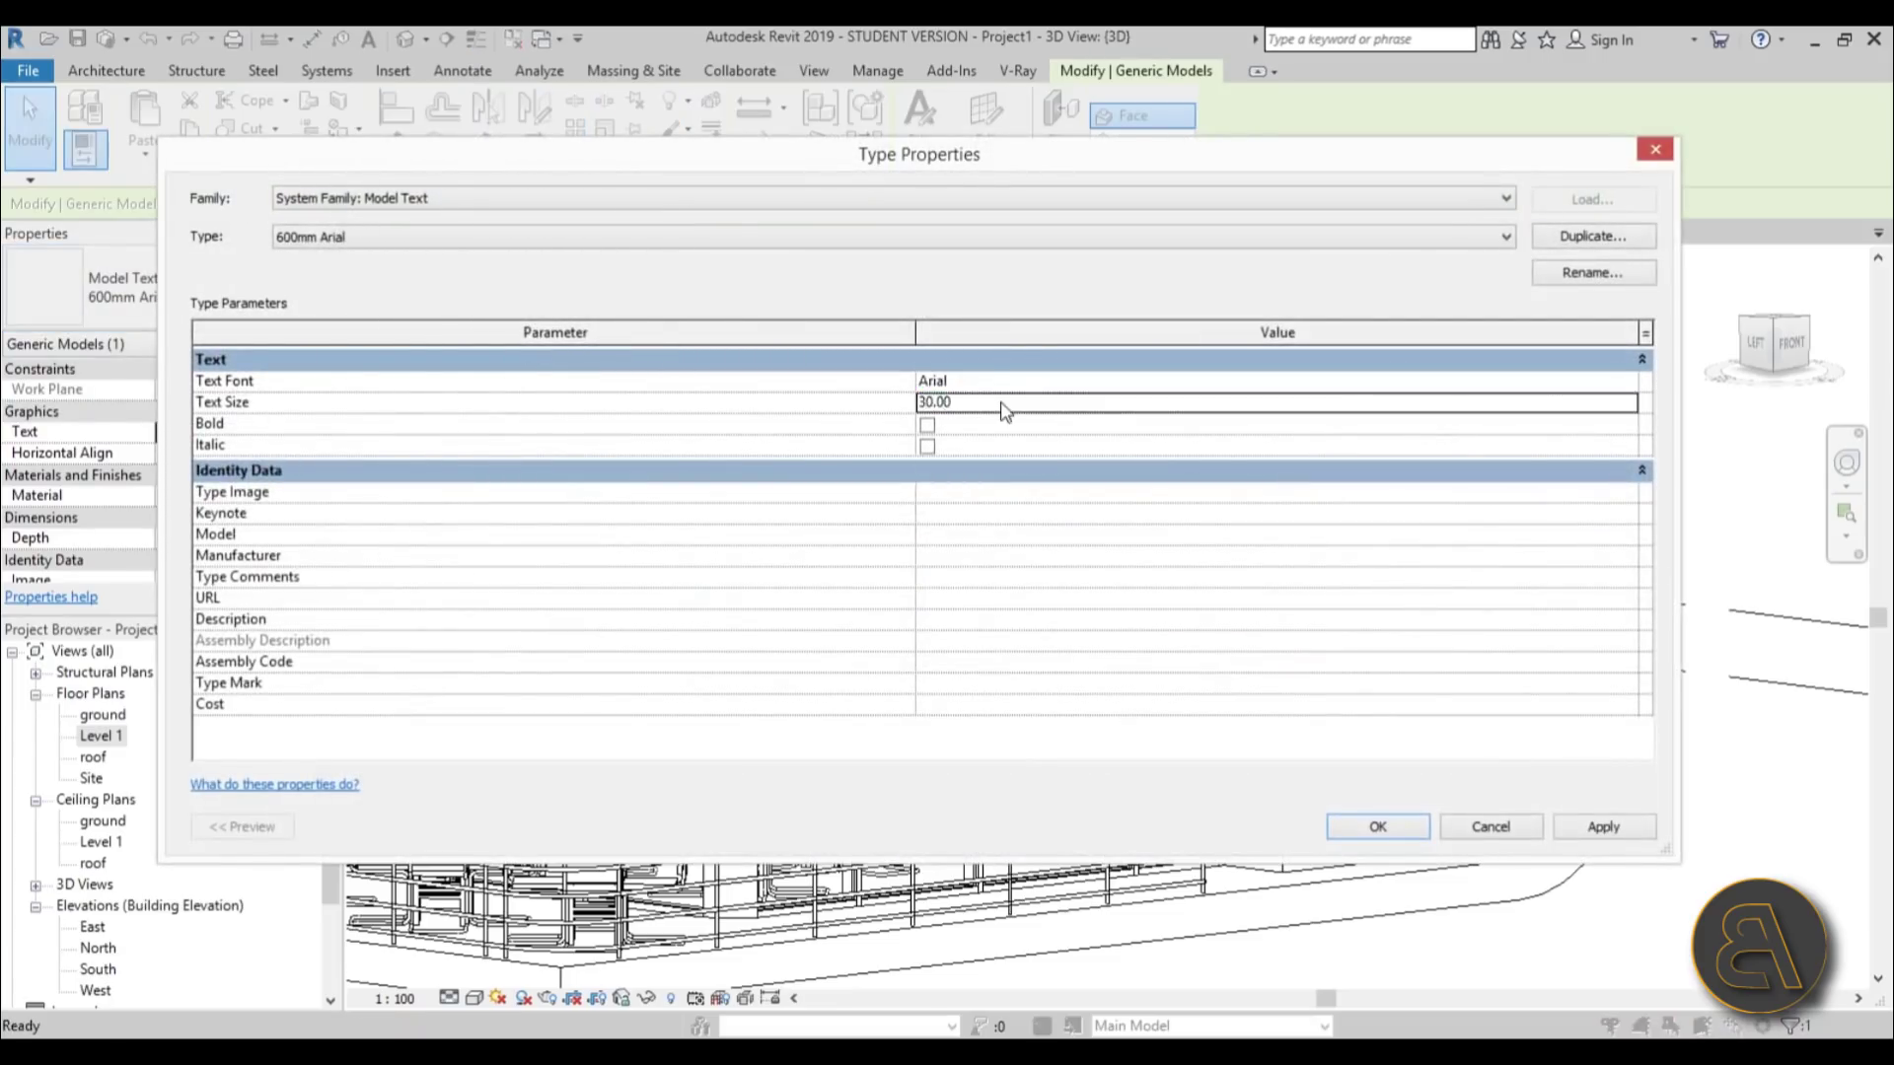
pyautogui.click(1389, 830)
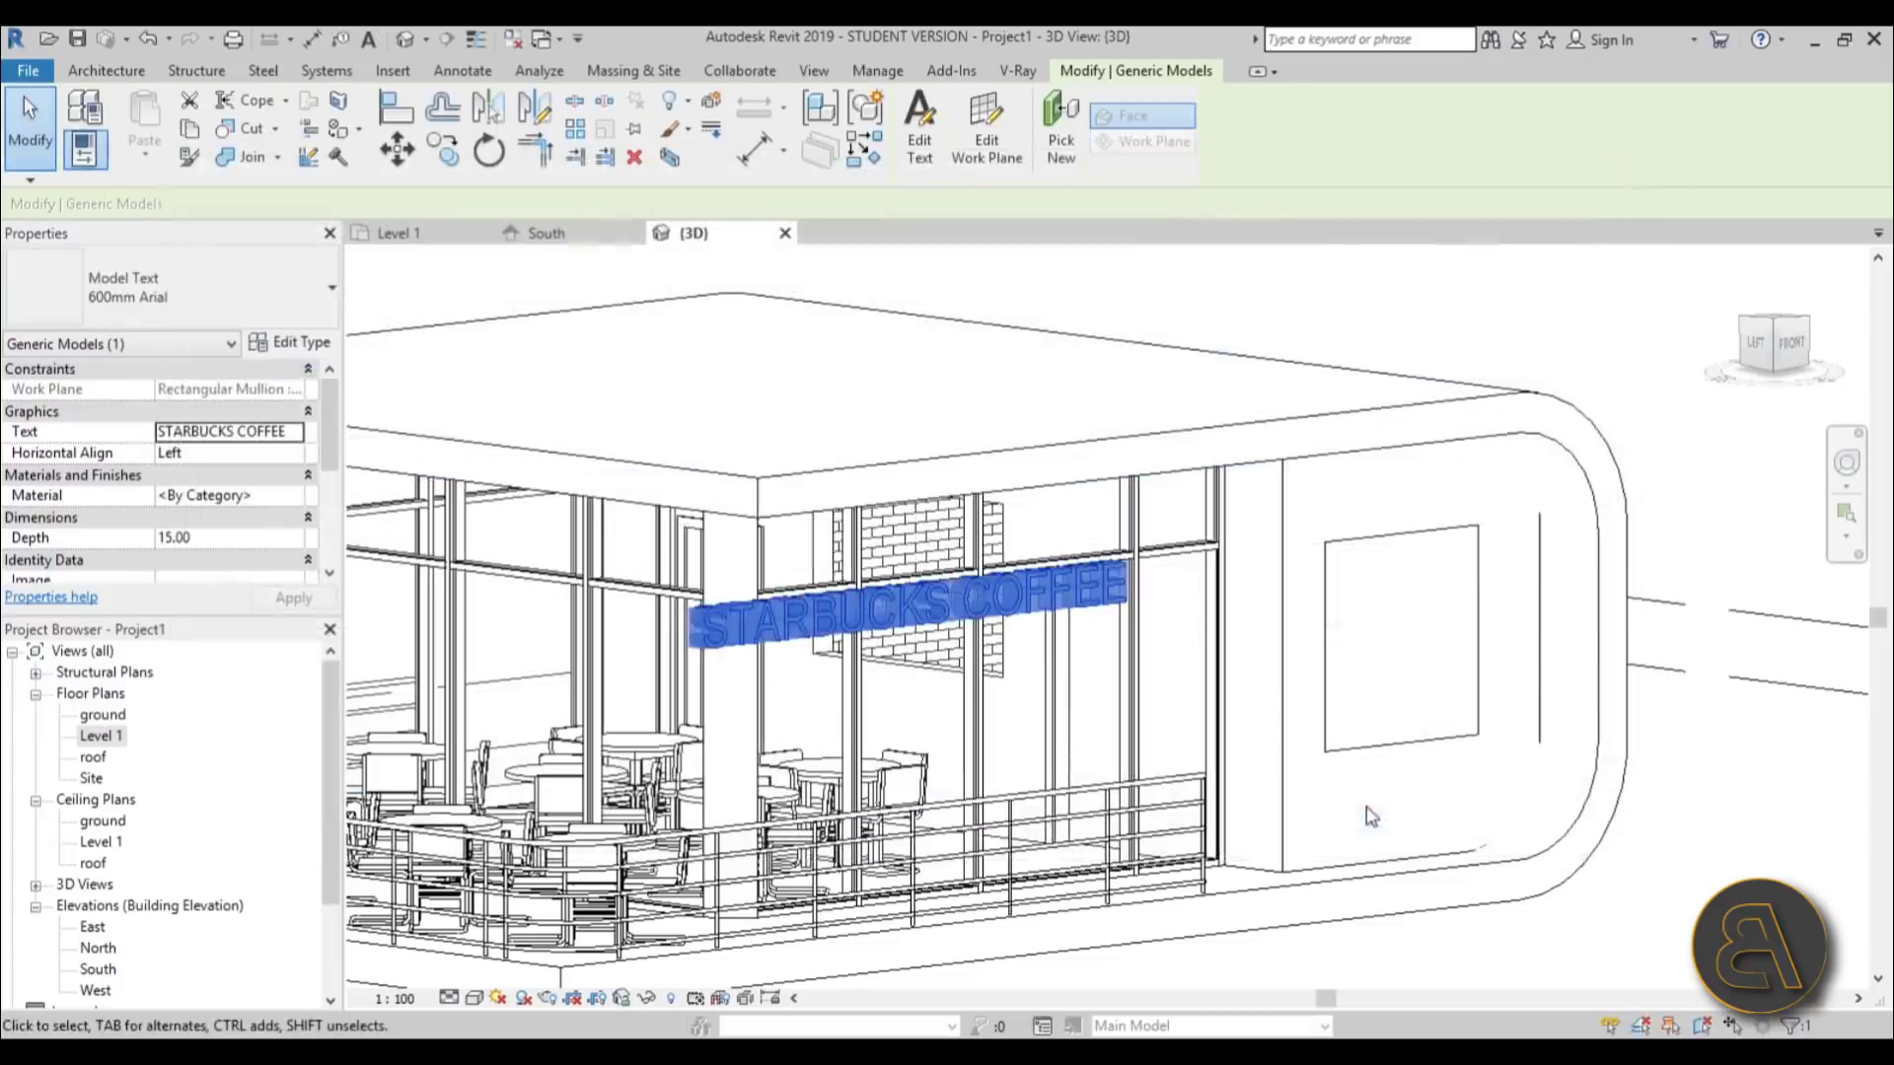
# - Move the STARBUCKS COFFEE text into position across the storefront
pyautogui.keyDown('shift'); pyautogui.moveTo(991, 598); pyautogui.dragTo(837, 550, button='middle'); pyautogui.keyUp('shift')
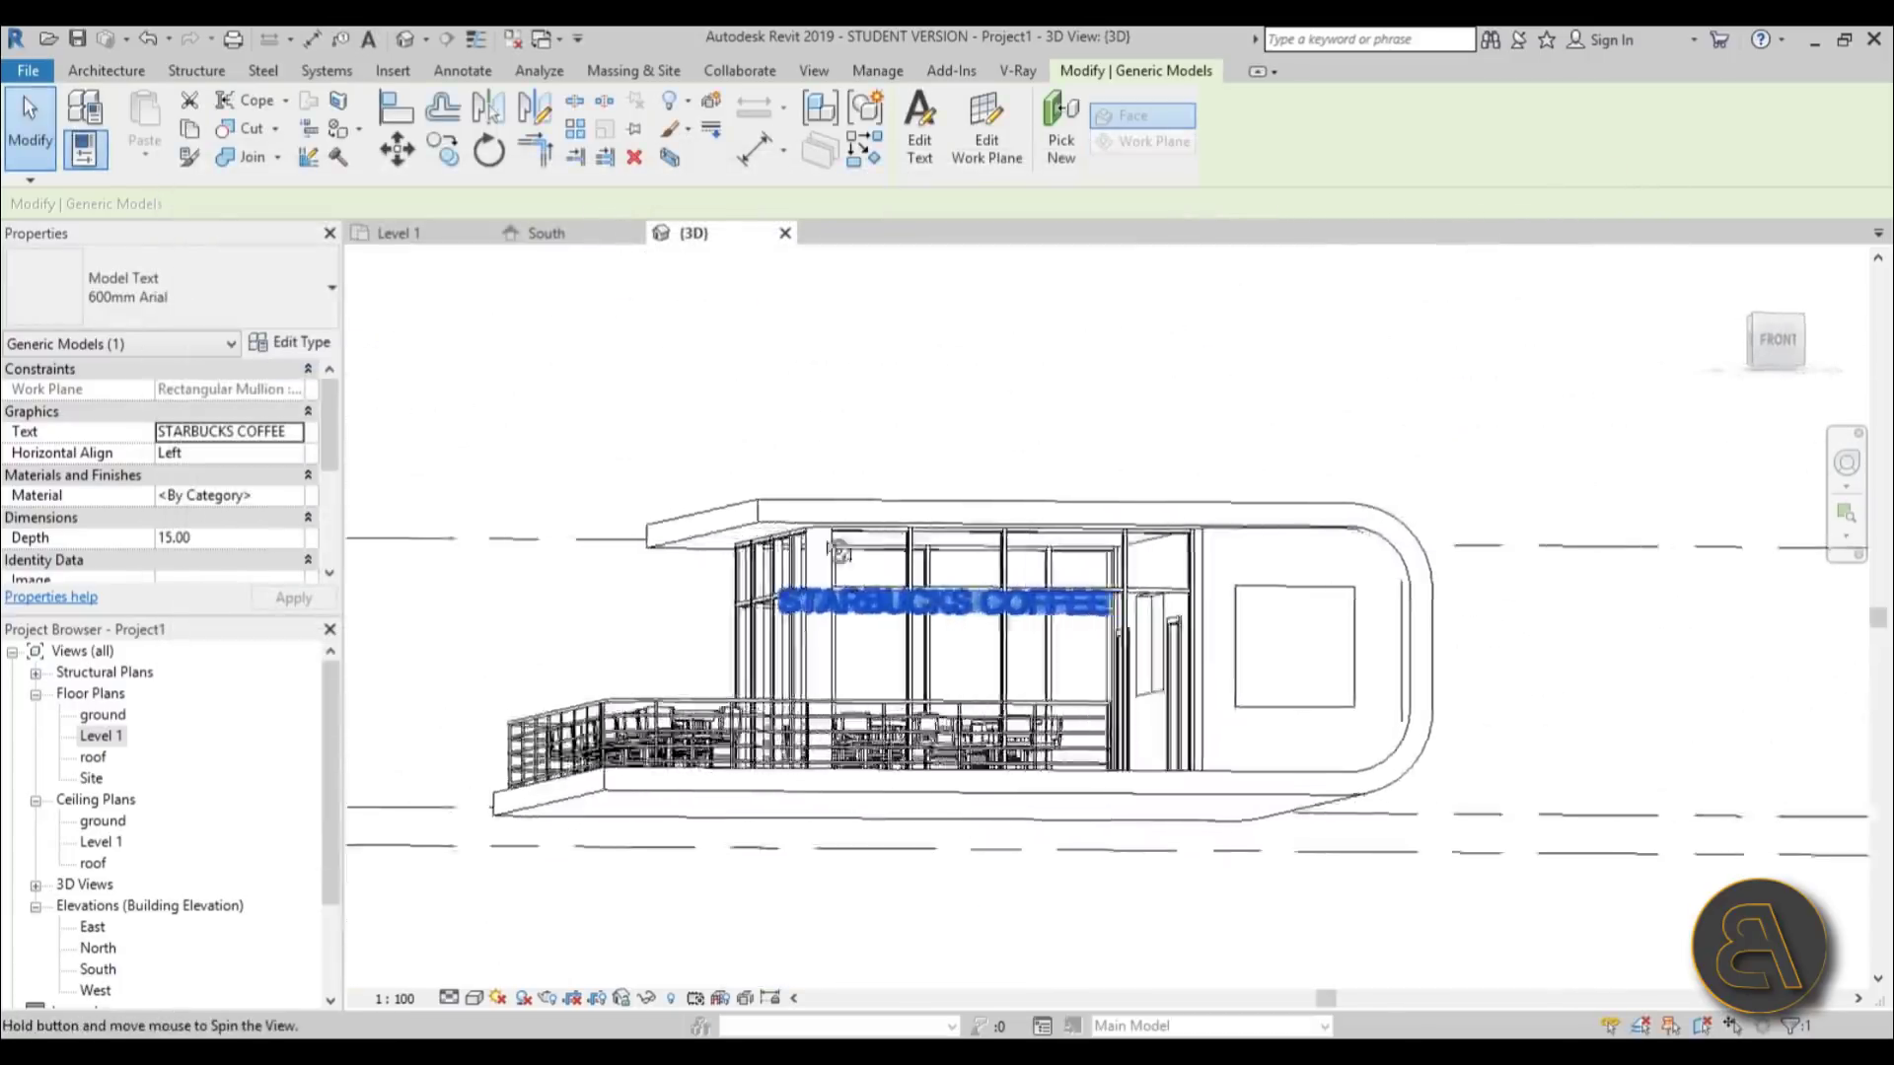
pyautogui.scroll(3, 1027, 628)
pyautogui.moveTo(1013, 591); pyautogui.dragTo(1158, 570)
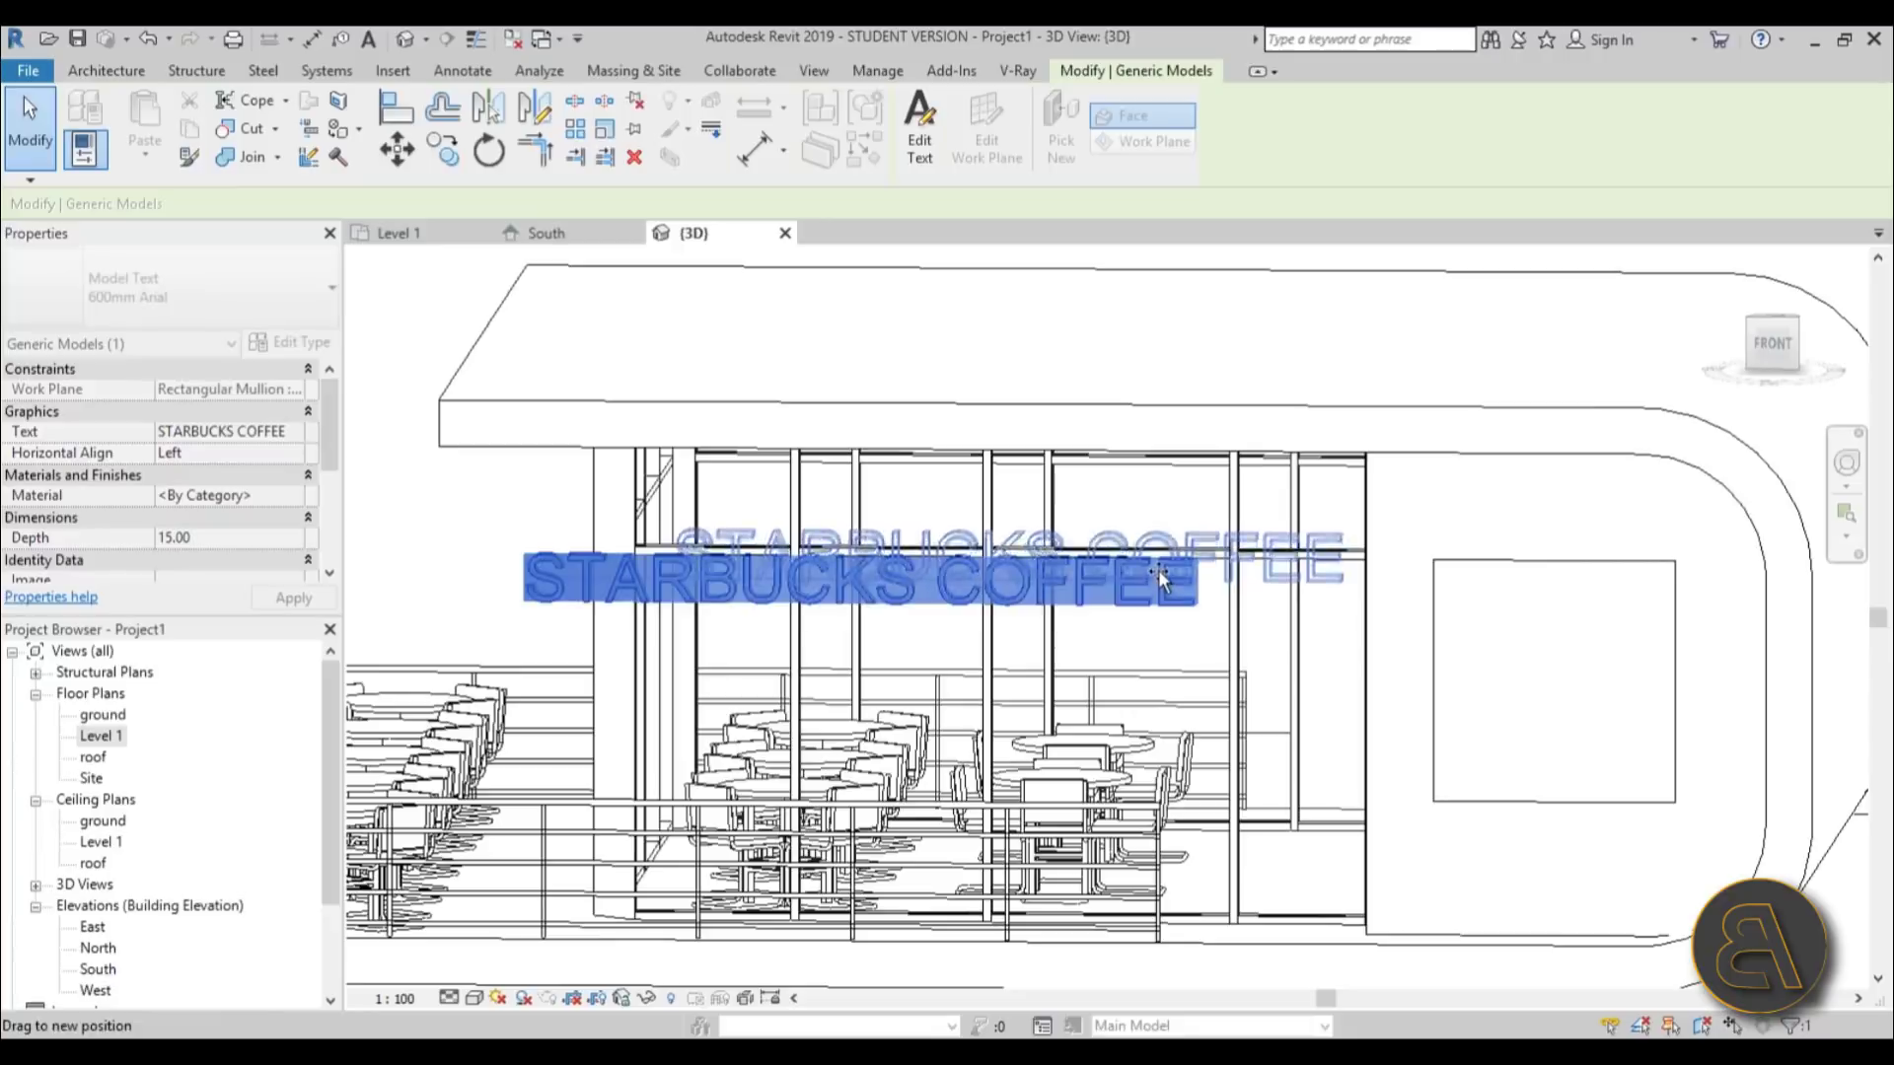
pyautogui.keyDown('shift'); pyautogui.moveTo(1224, 710); pyautogui.dragTo(1275, 744, button='middle'); pyautogui.keyUp('shift')
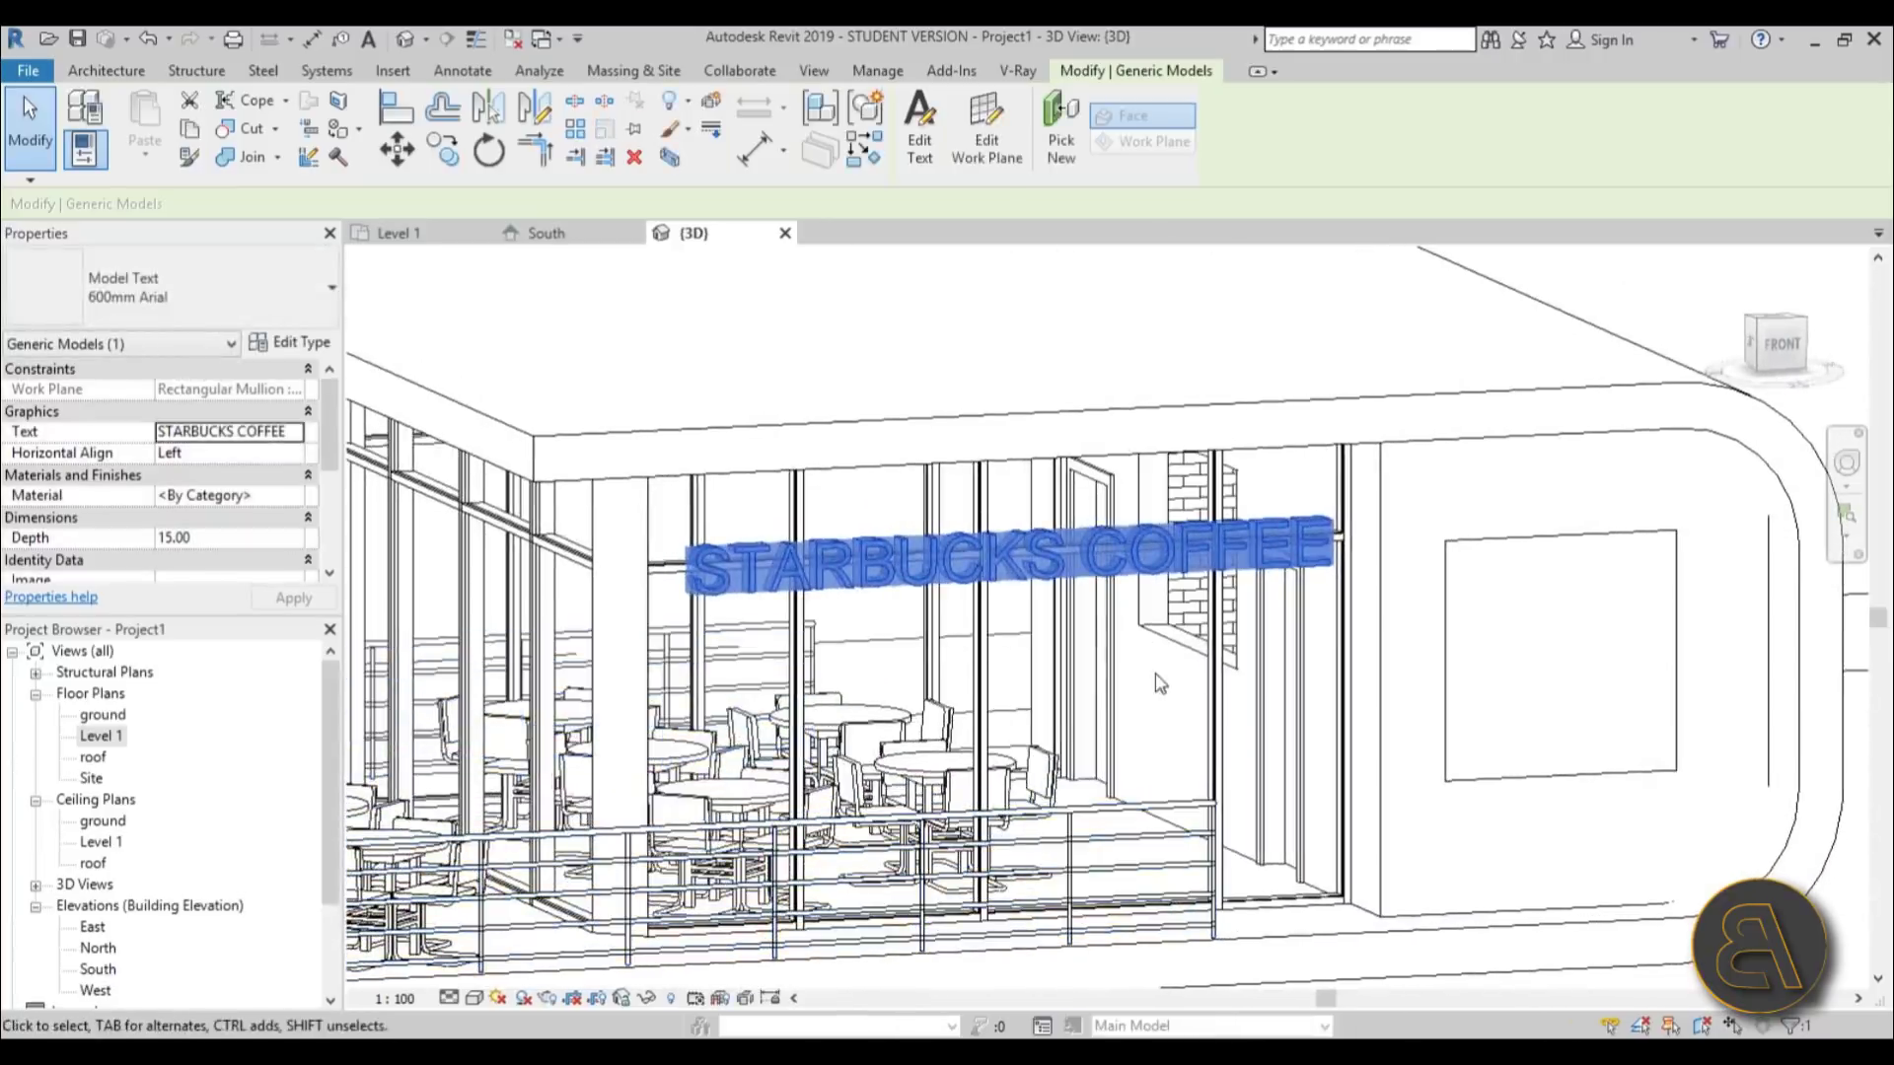
pyautogui.press('Left')
pyautogui.press('Left')
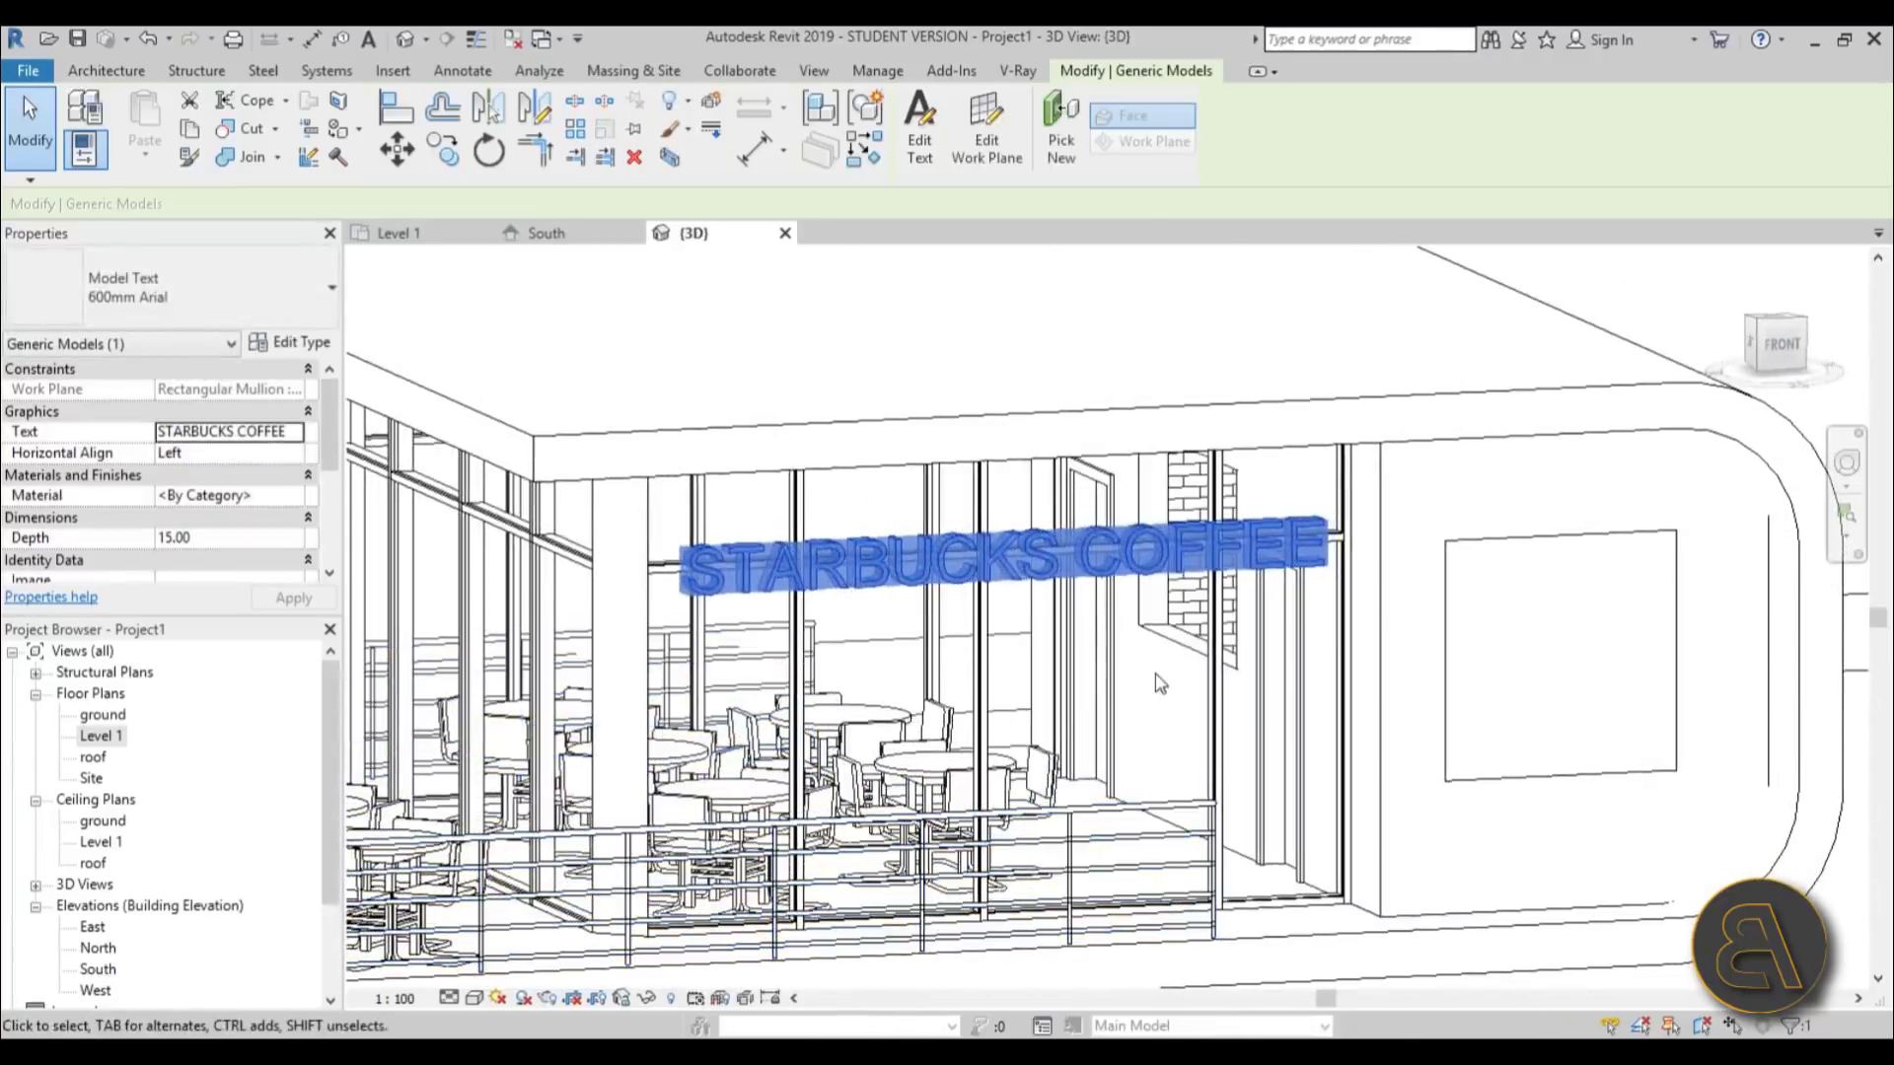
# - Assign Gypsum Wall Board as the text's material
pyautogui.click(301, 505)
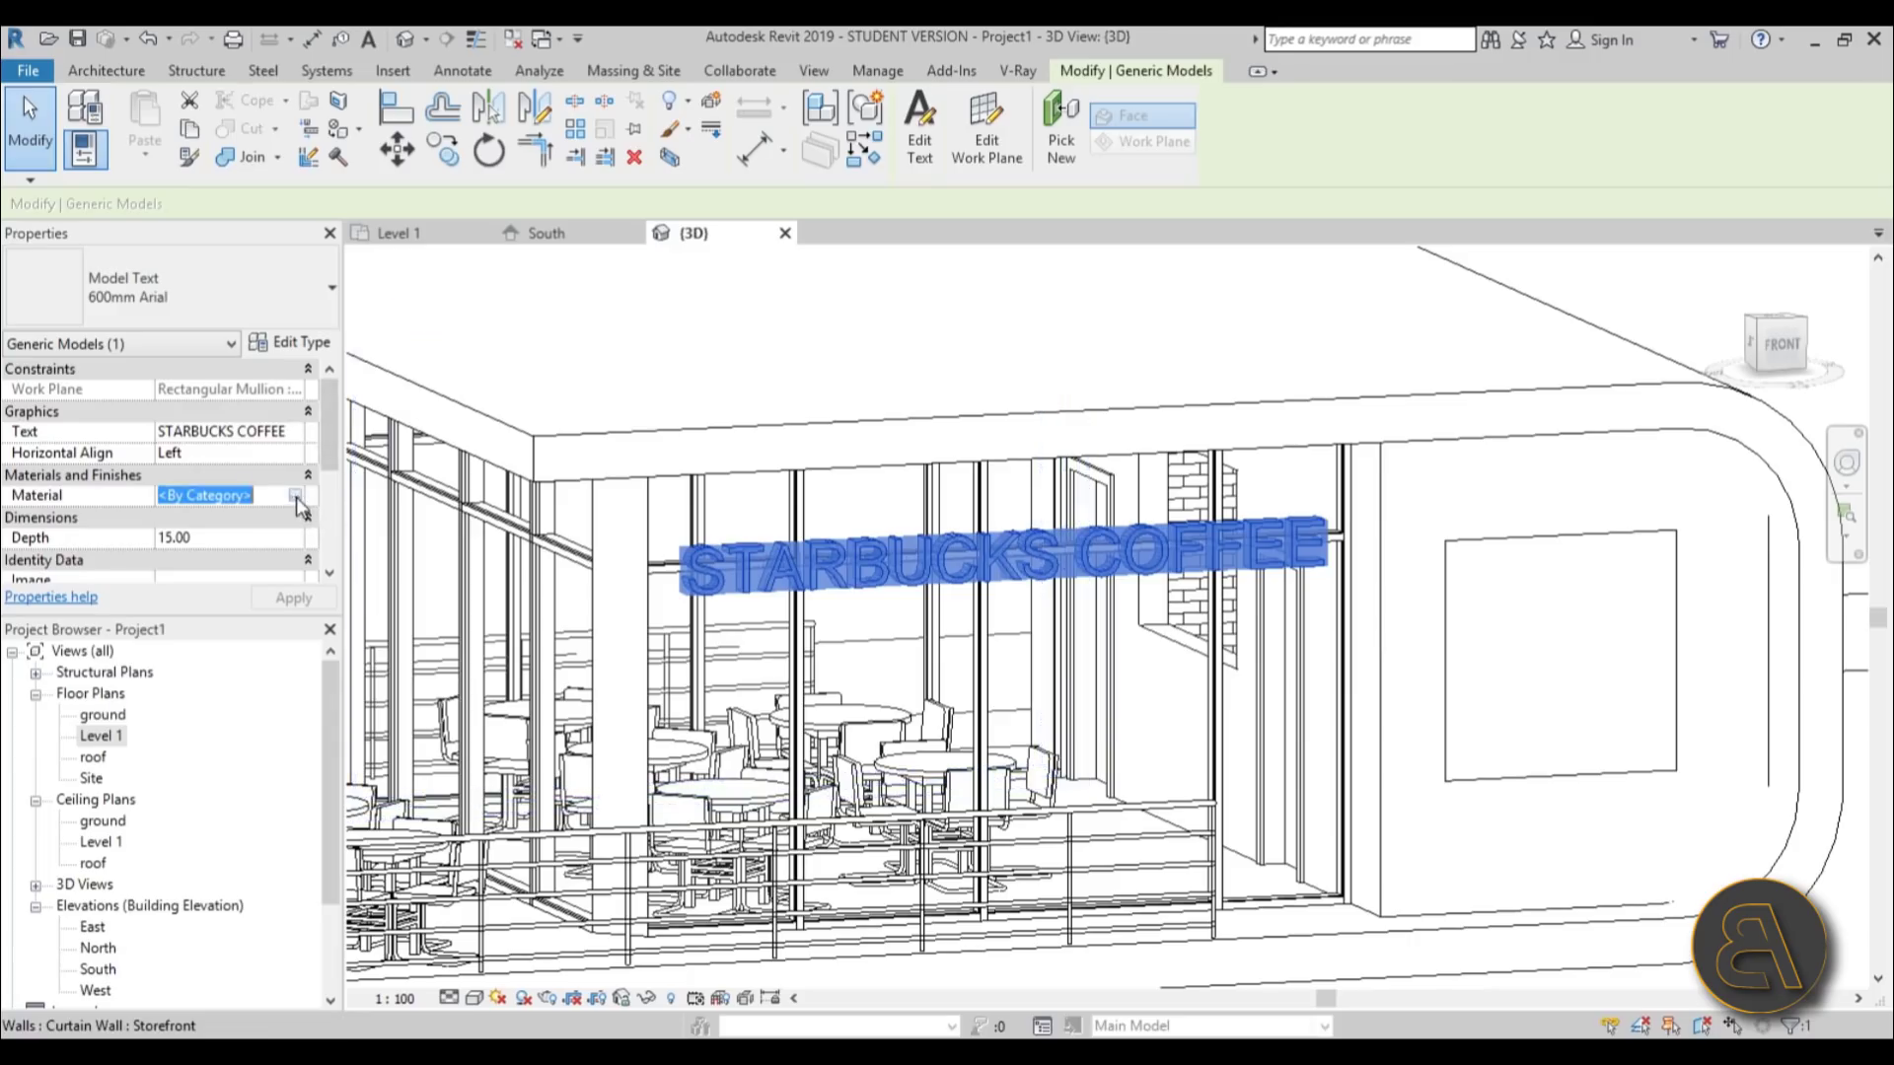
pyautogui.click(298, 498)
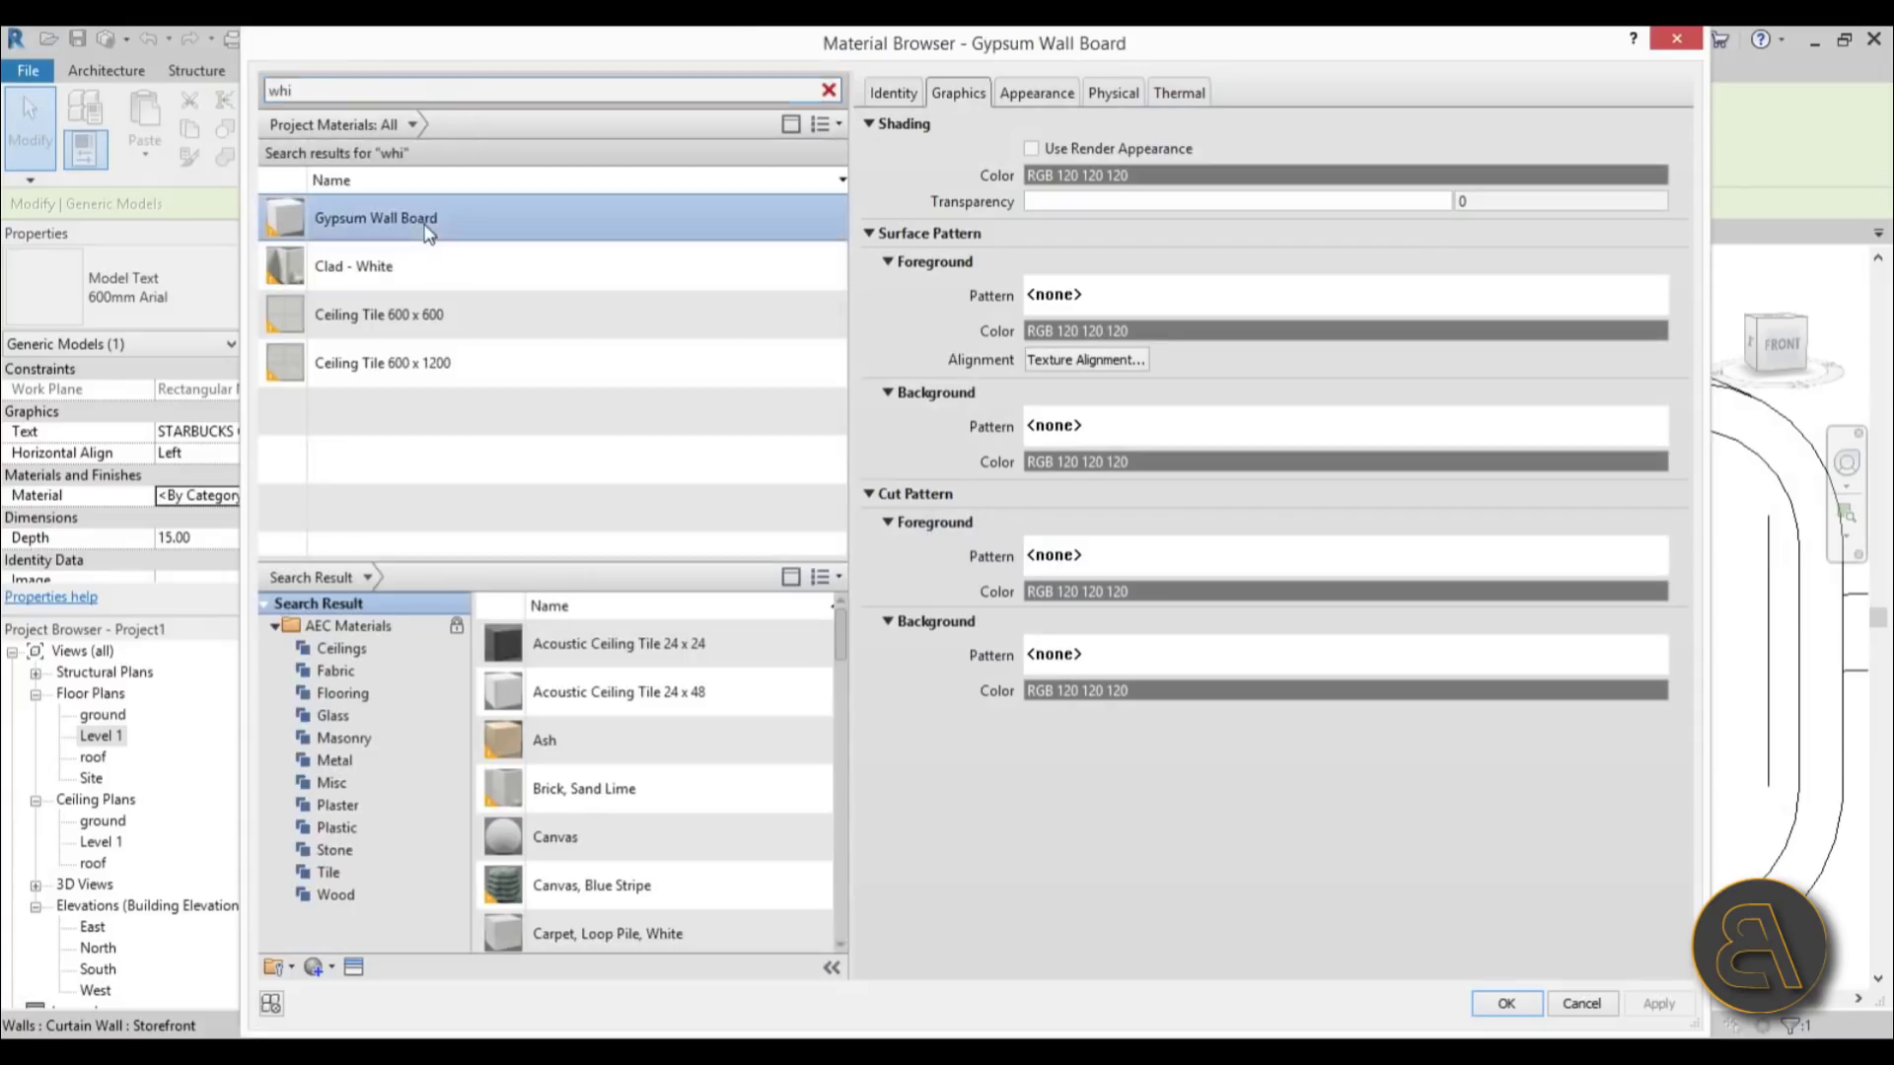
pyautogui.click(1506, 1004)
pyautogui.press('Escape')
# - In the ground floor plan, place a camera with its eye below the café and target beyond it
pyautogui.scroll(-3, 1268, 391)
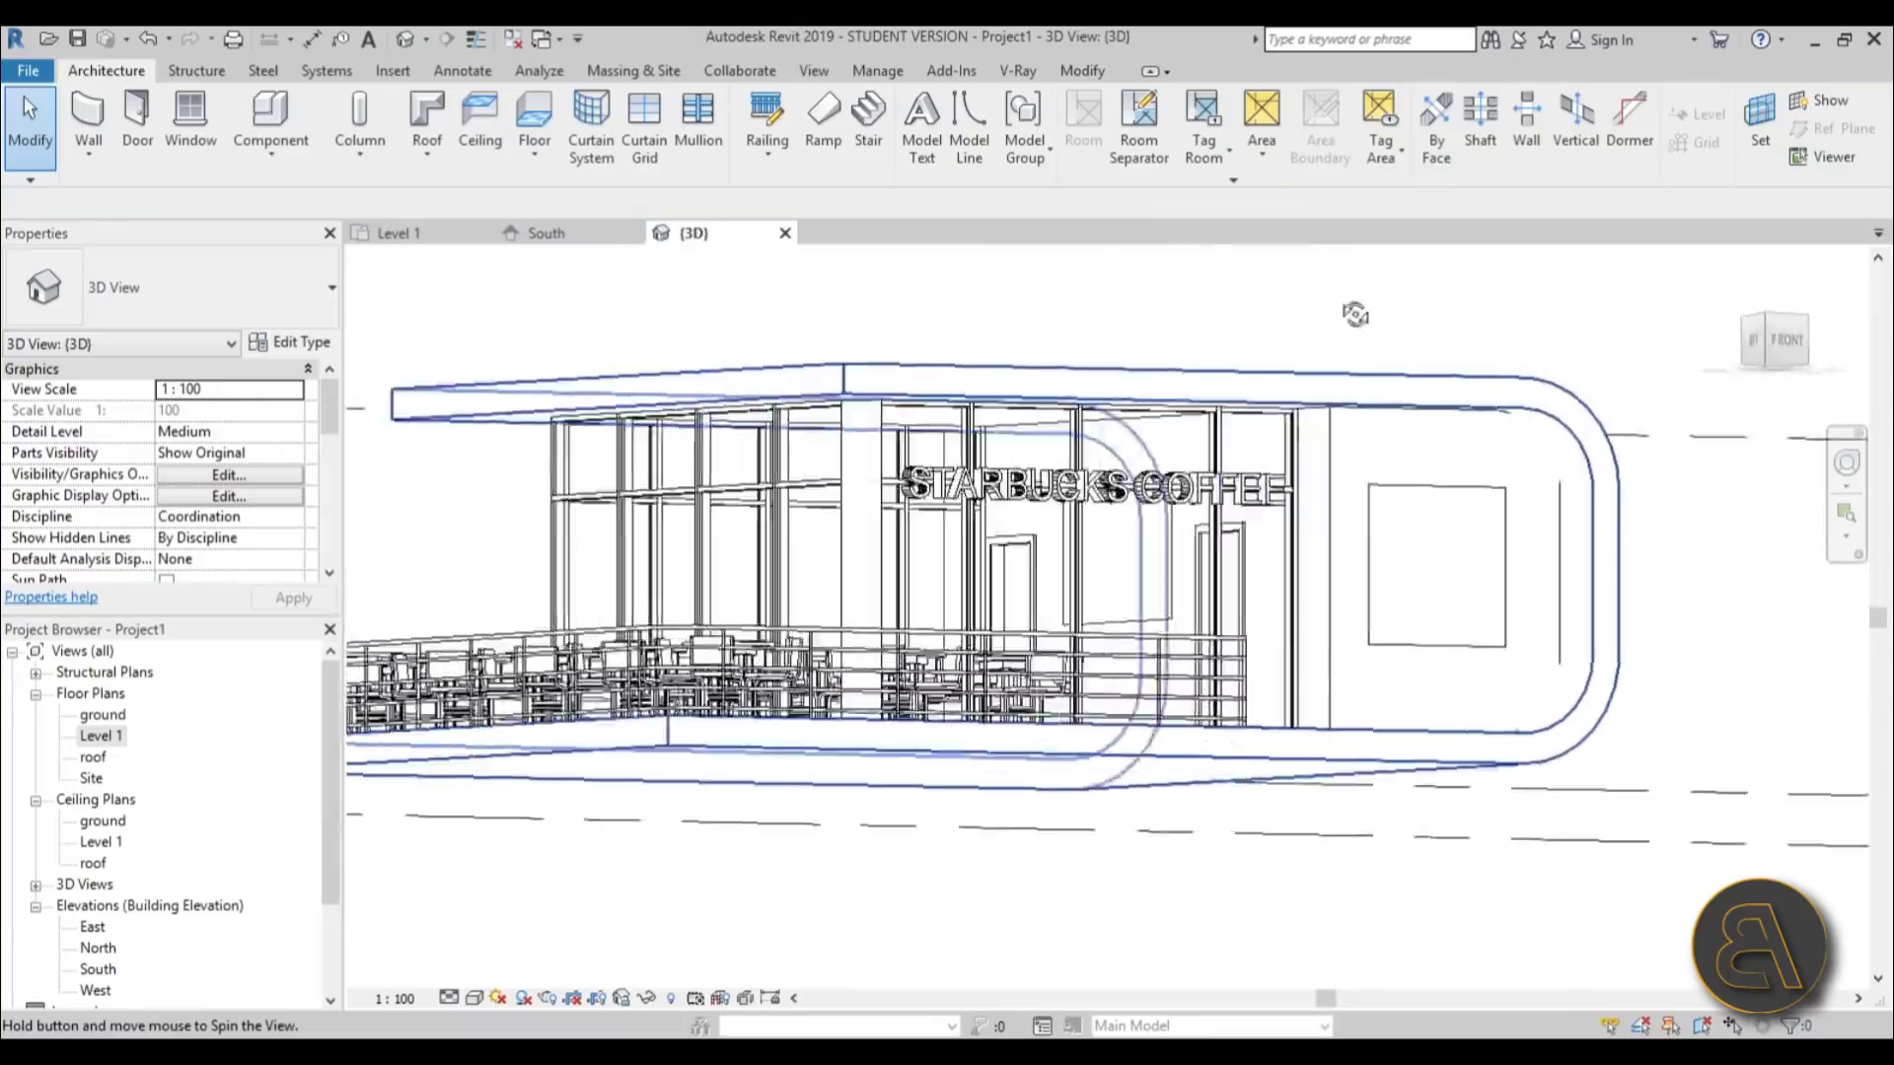
pyautogui.keyDown('shift'); pyautogui.moveTo(1353, 309); pyautogui.dragTo(1347, 562, button='middle'); pyautogui.keyUp('shift')
pyautogui.scroll(-2, 1347, 563)
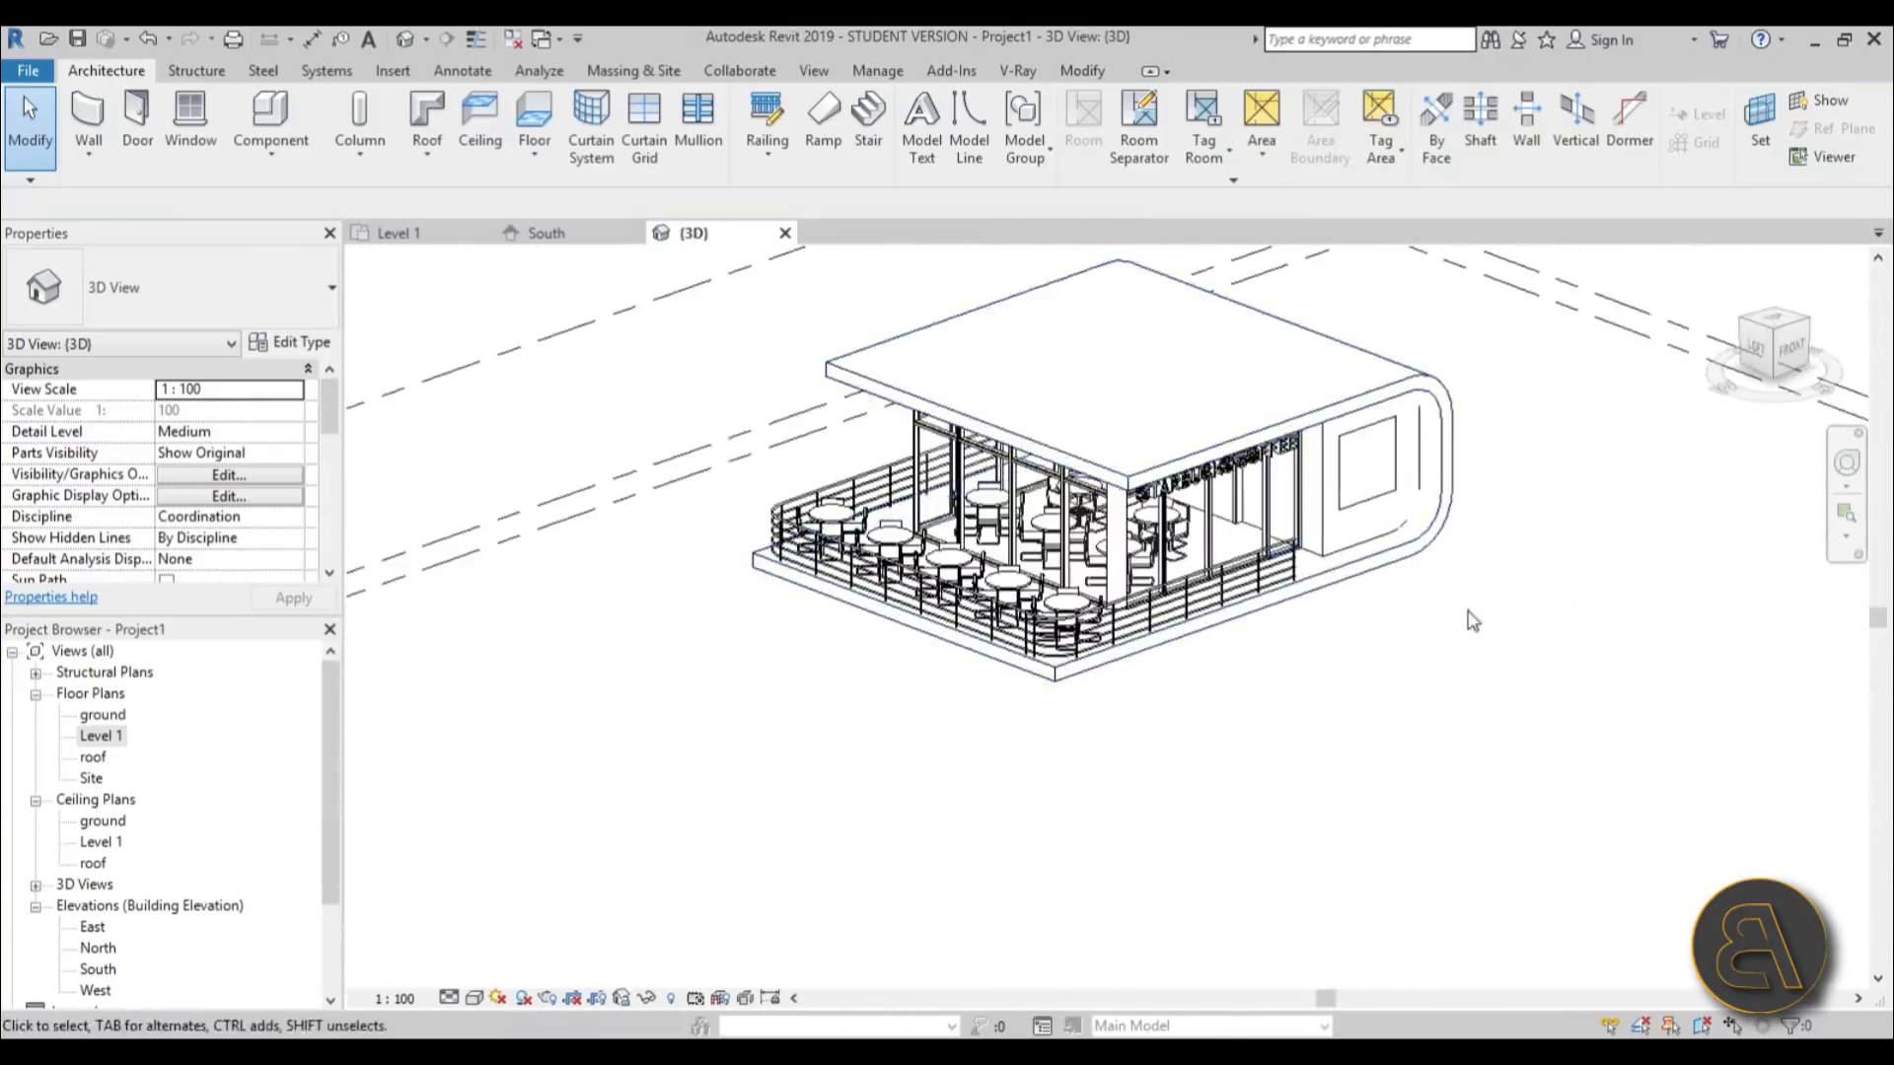
pyautogui.keyDown('shift'); pyautogui.moveTo(1473, 623); pyautogui.dragTo(1492, 592, button='middle'); pyautogui.keyUp('shift')
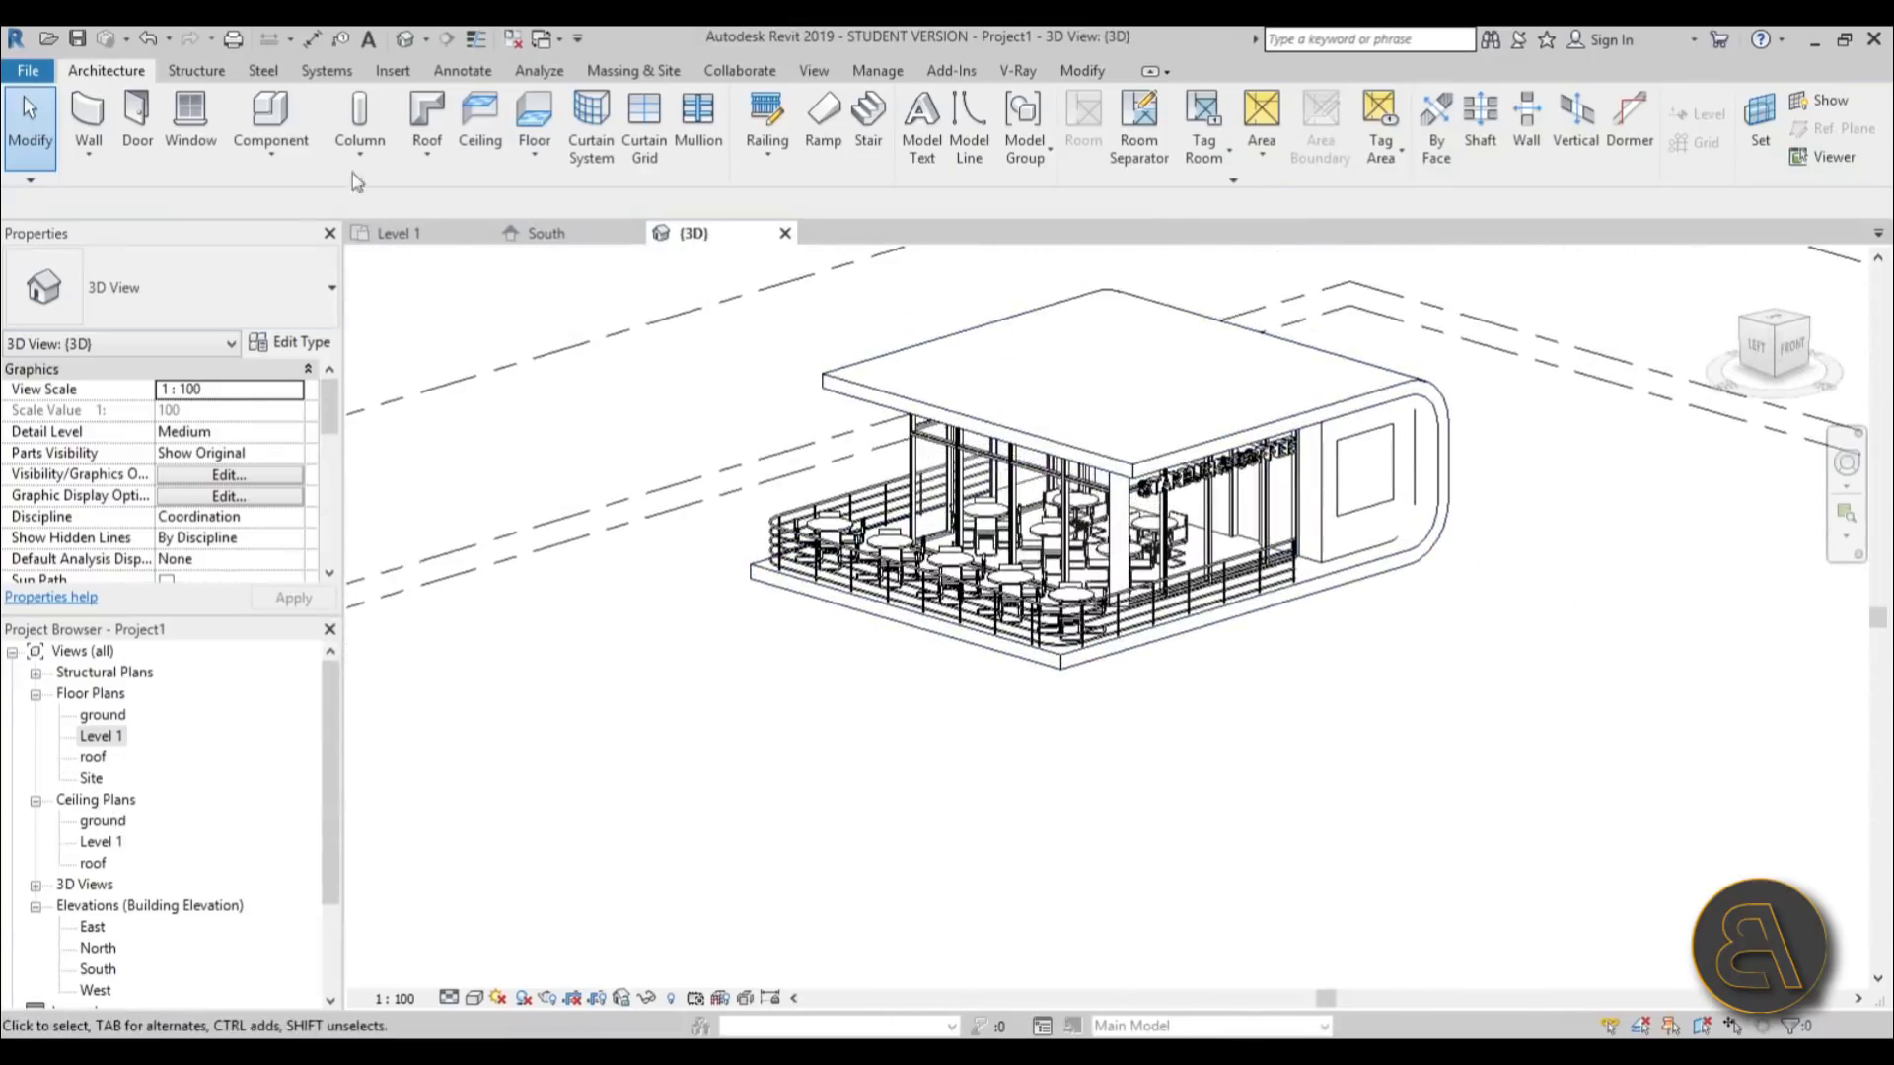
pyautogui.doubleClick(98, 738)
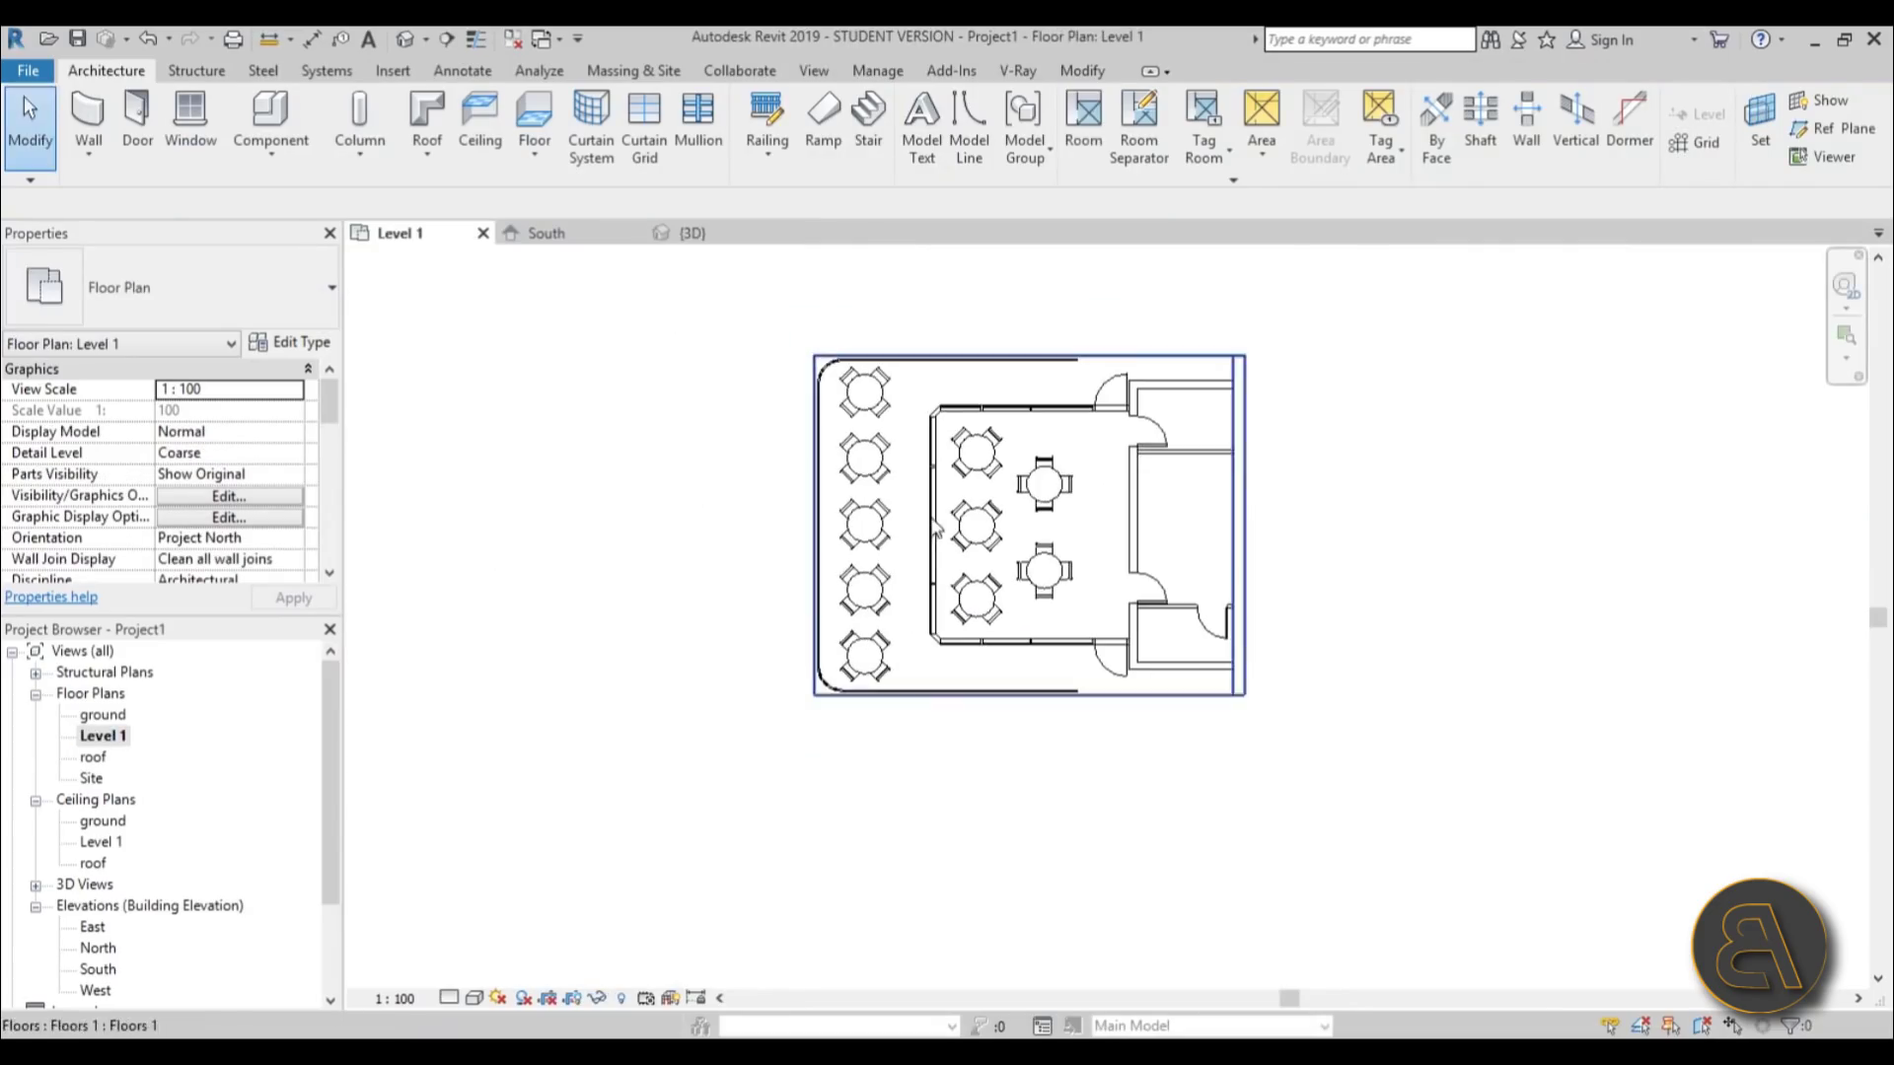
pyautogui.doubleClick(104, 716)
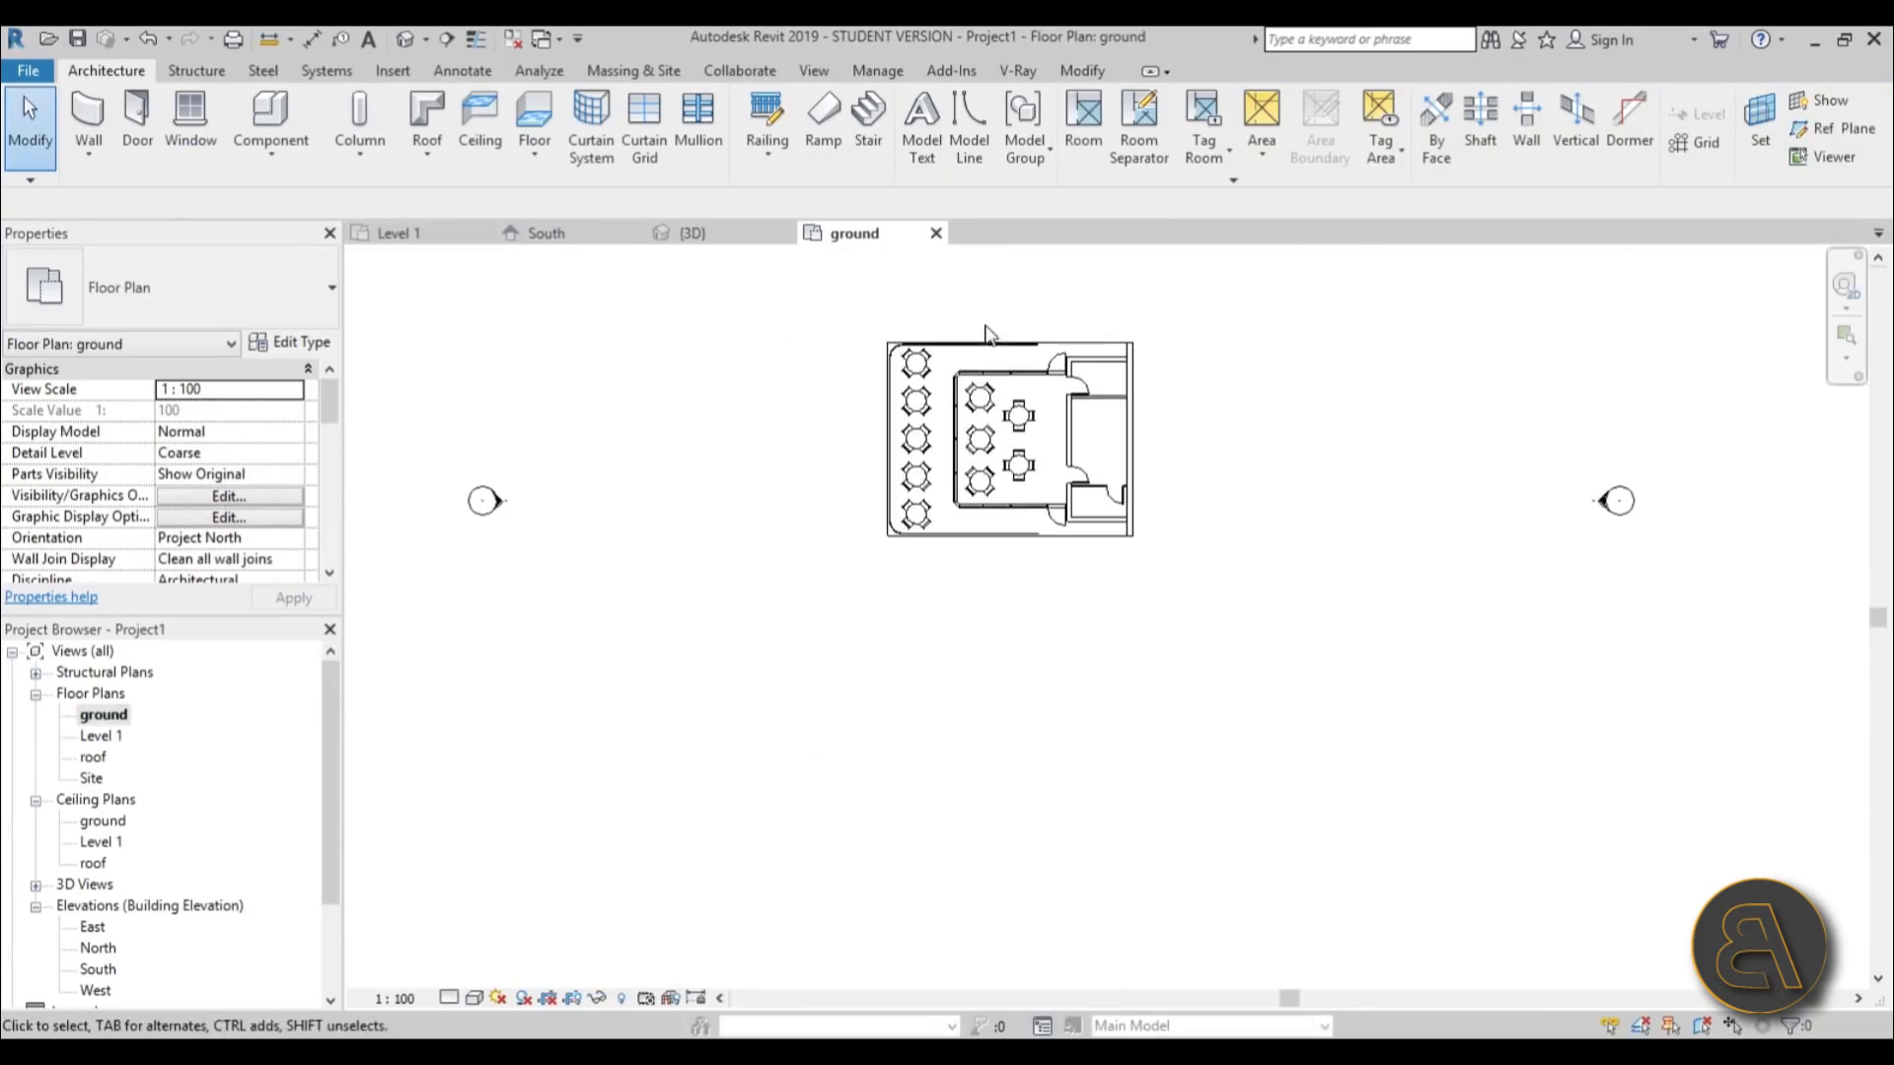
pyautogui.click(425, 46)
pyautogui.click(439, 95)
pyautogui.click(854, 697)
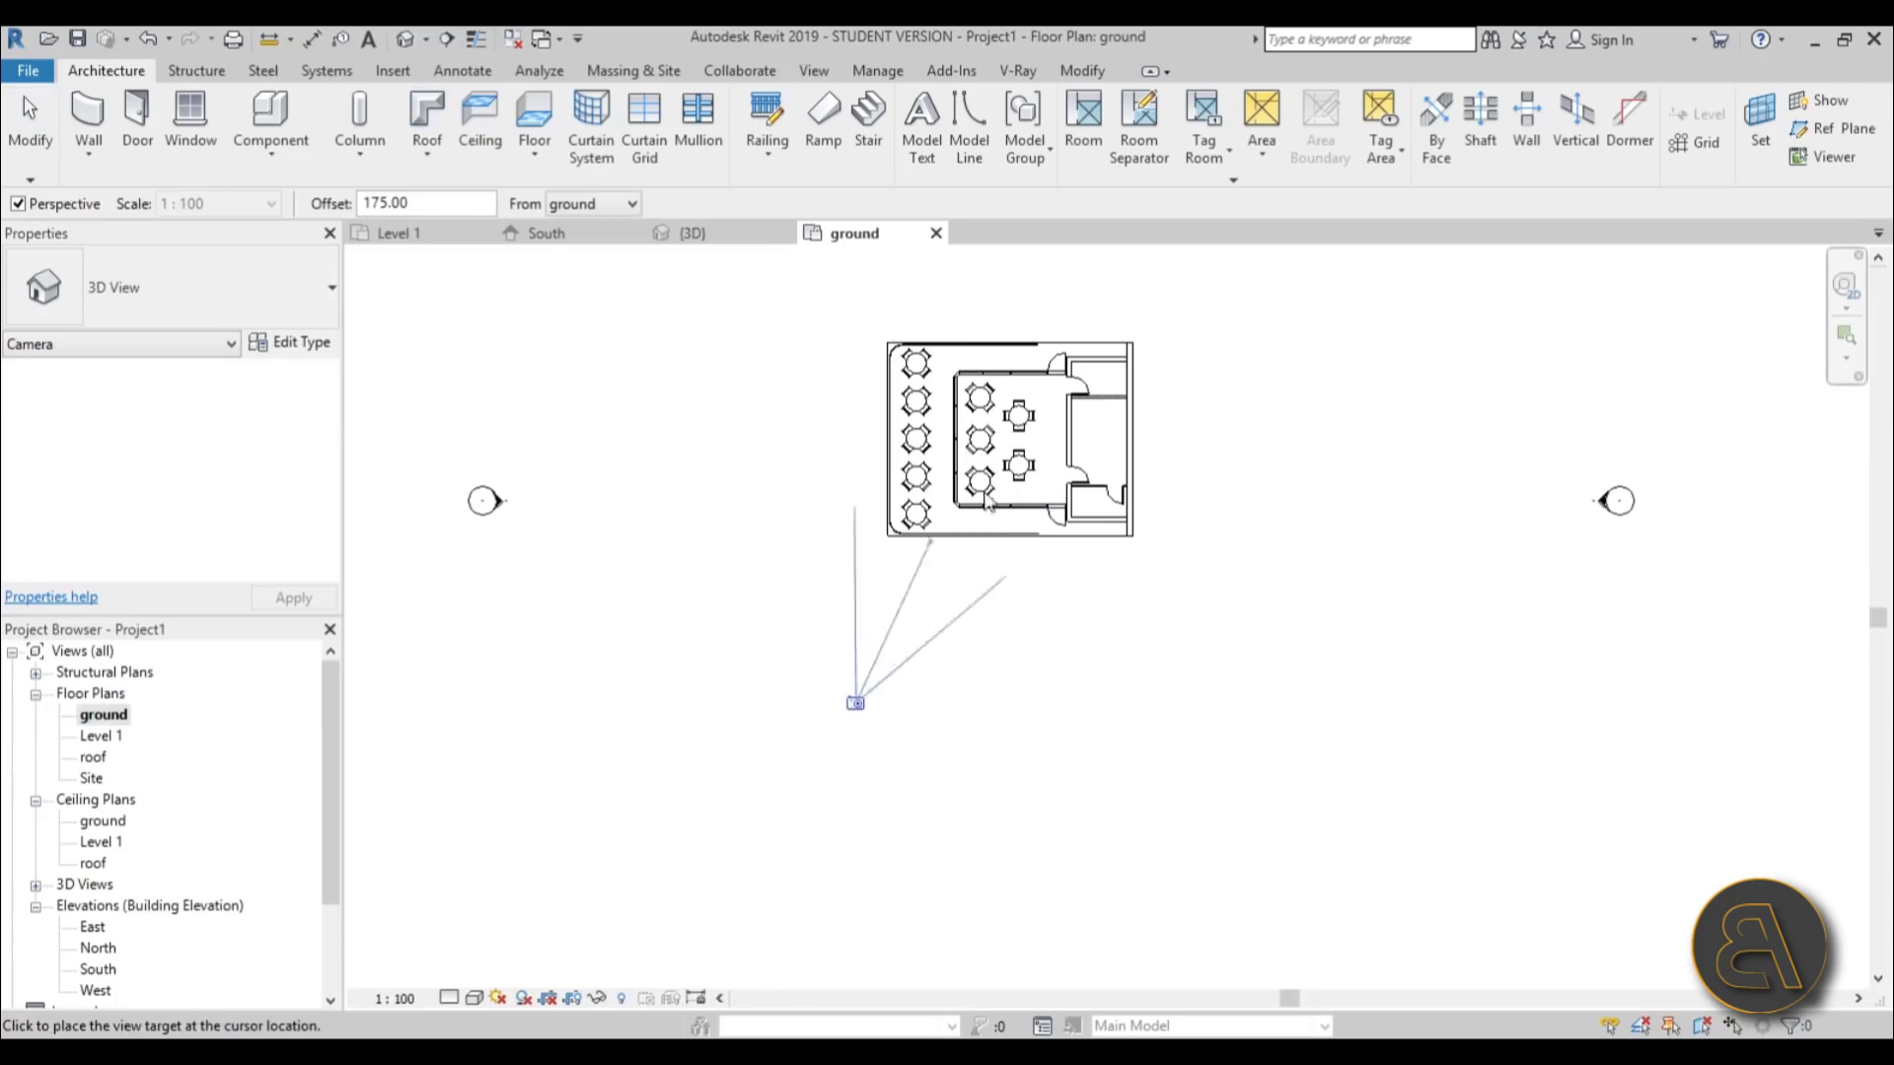
pyautogui.click(1096, 280)
# - Widen the camera crop region, recentre the café in 3D View 1, and open Rendering settings
pyautogui.moveTo(1467, 577); pyautogui.dragTo(1582, 577)
pyautogui.moveTo(786, 577); pyautogui.dragTo(742, 577)
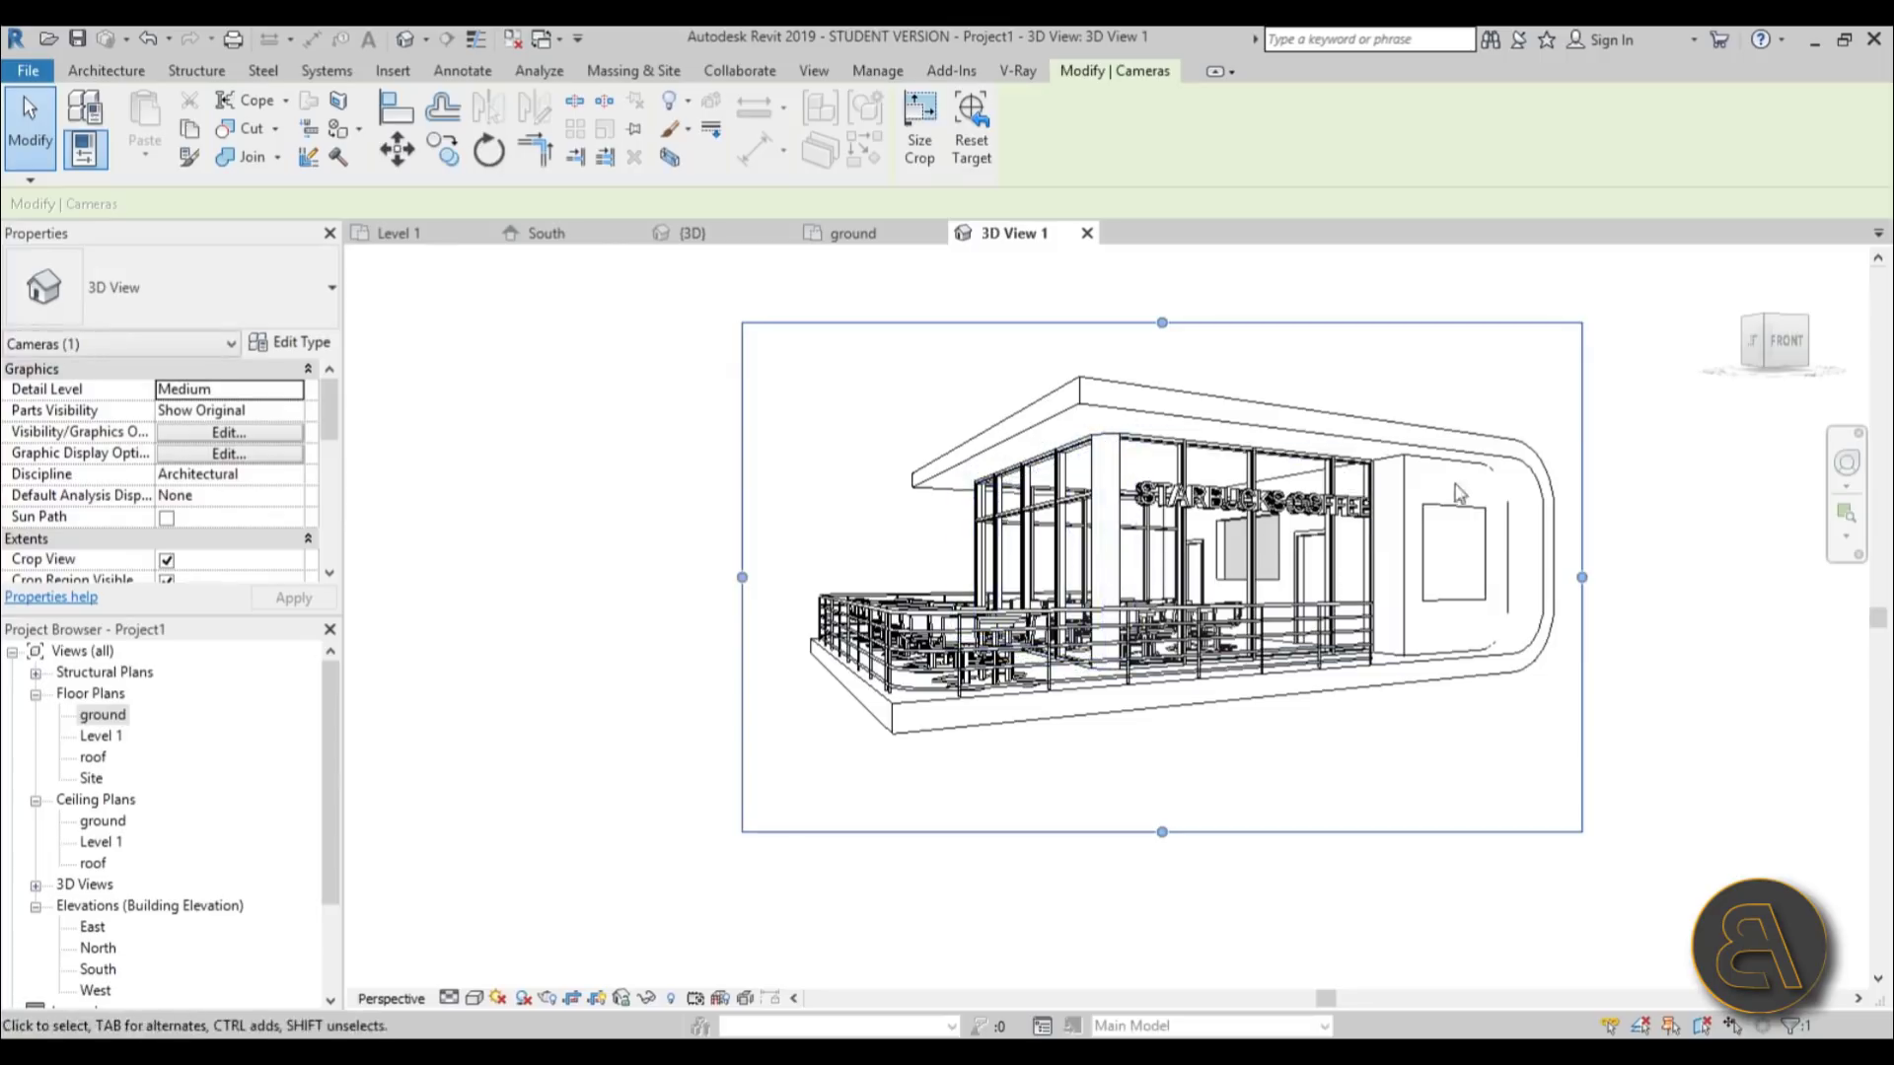
pyautogui.click(1847, 461)
pyautogui.moveTo(1151, 675); pyautogui.dragTo(1180, 653)
pyautogui.press('Escape')
pyautogui.press('Escape')
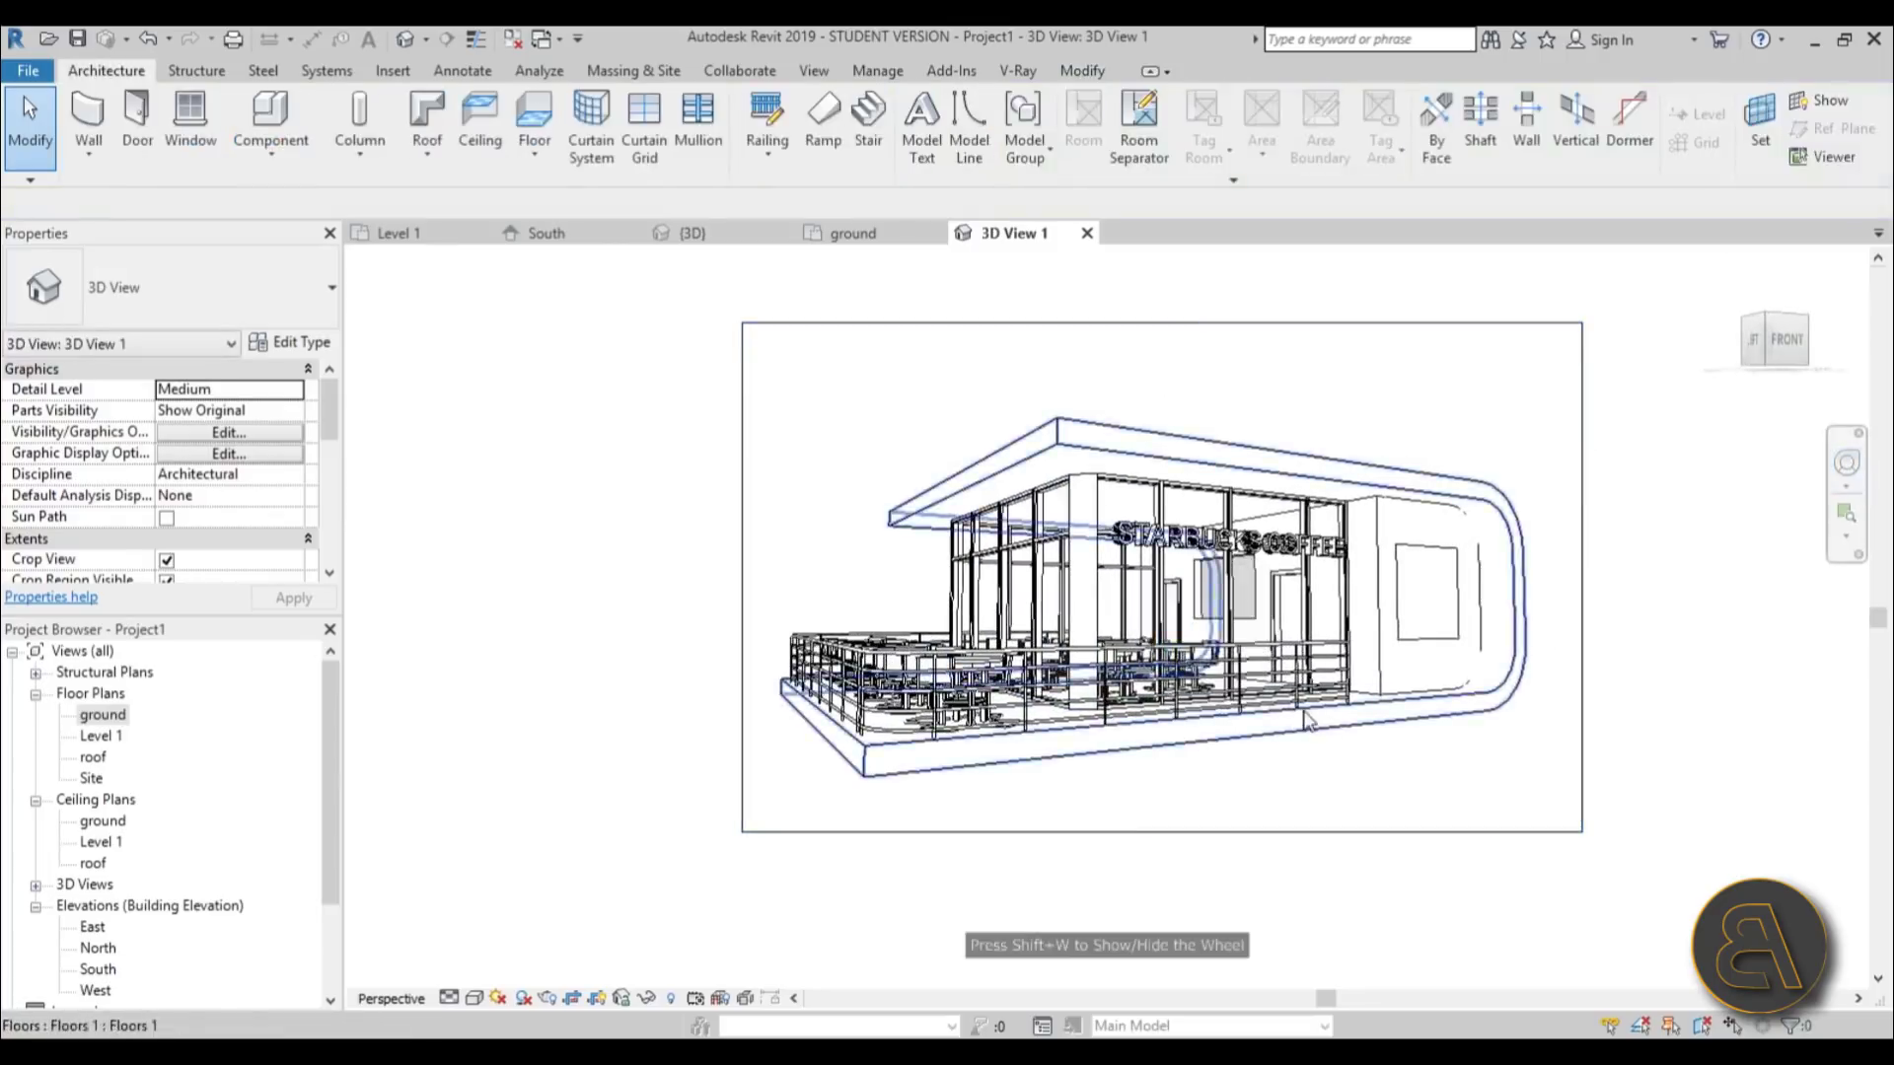
pyautogui.moveTo(1302, 636); pyautogui.dragTo(1276, 607, button='middle')
pyautogui.press('r')
pyautogui.press('r')
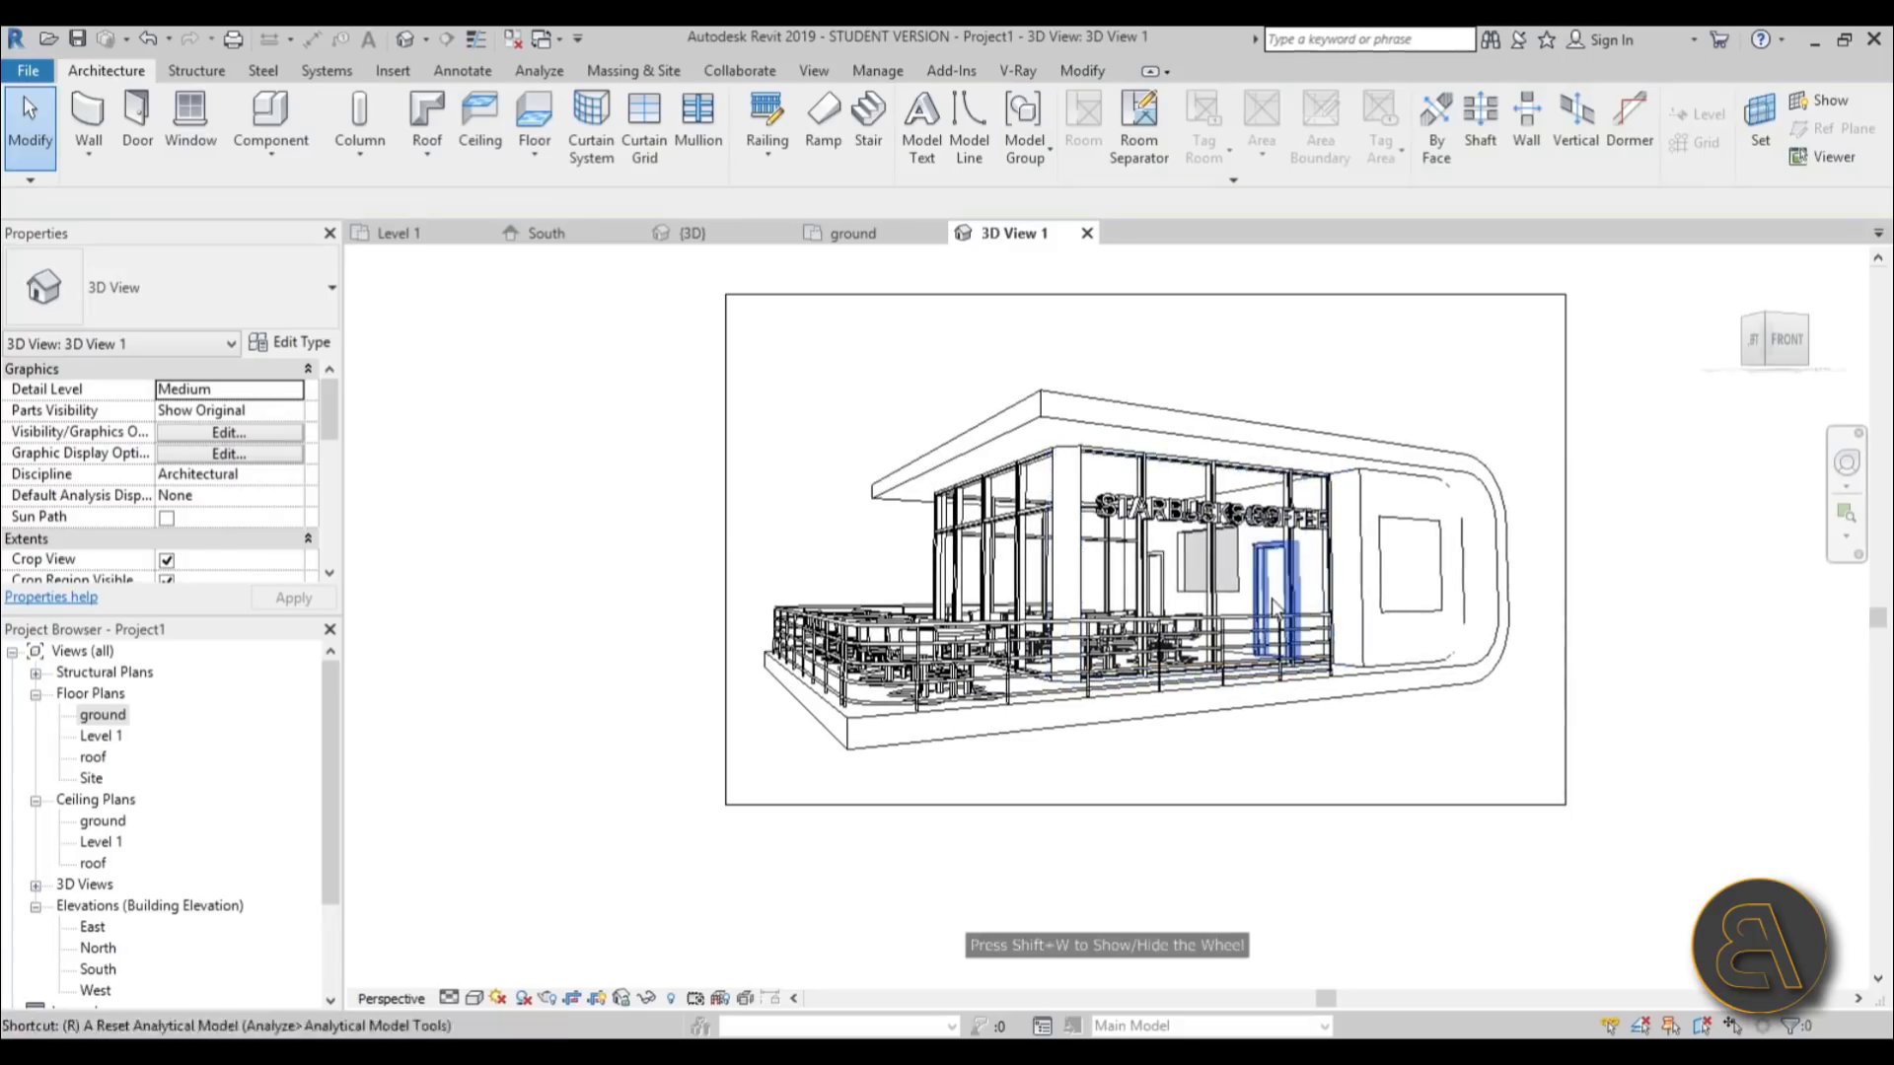
pyautogui.scroll(3, 1477, 455)
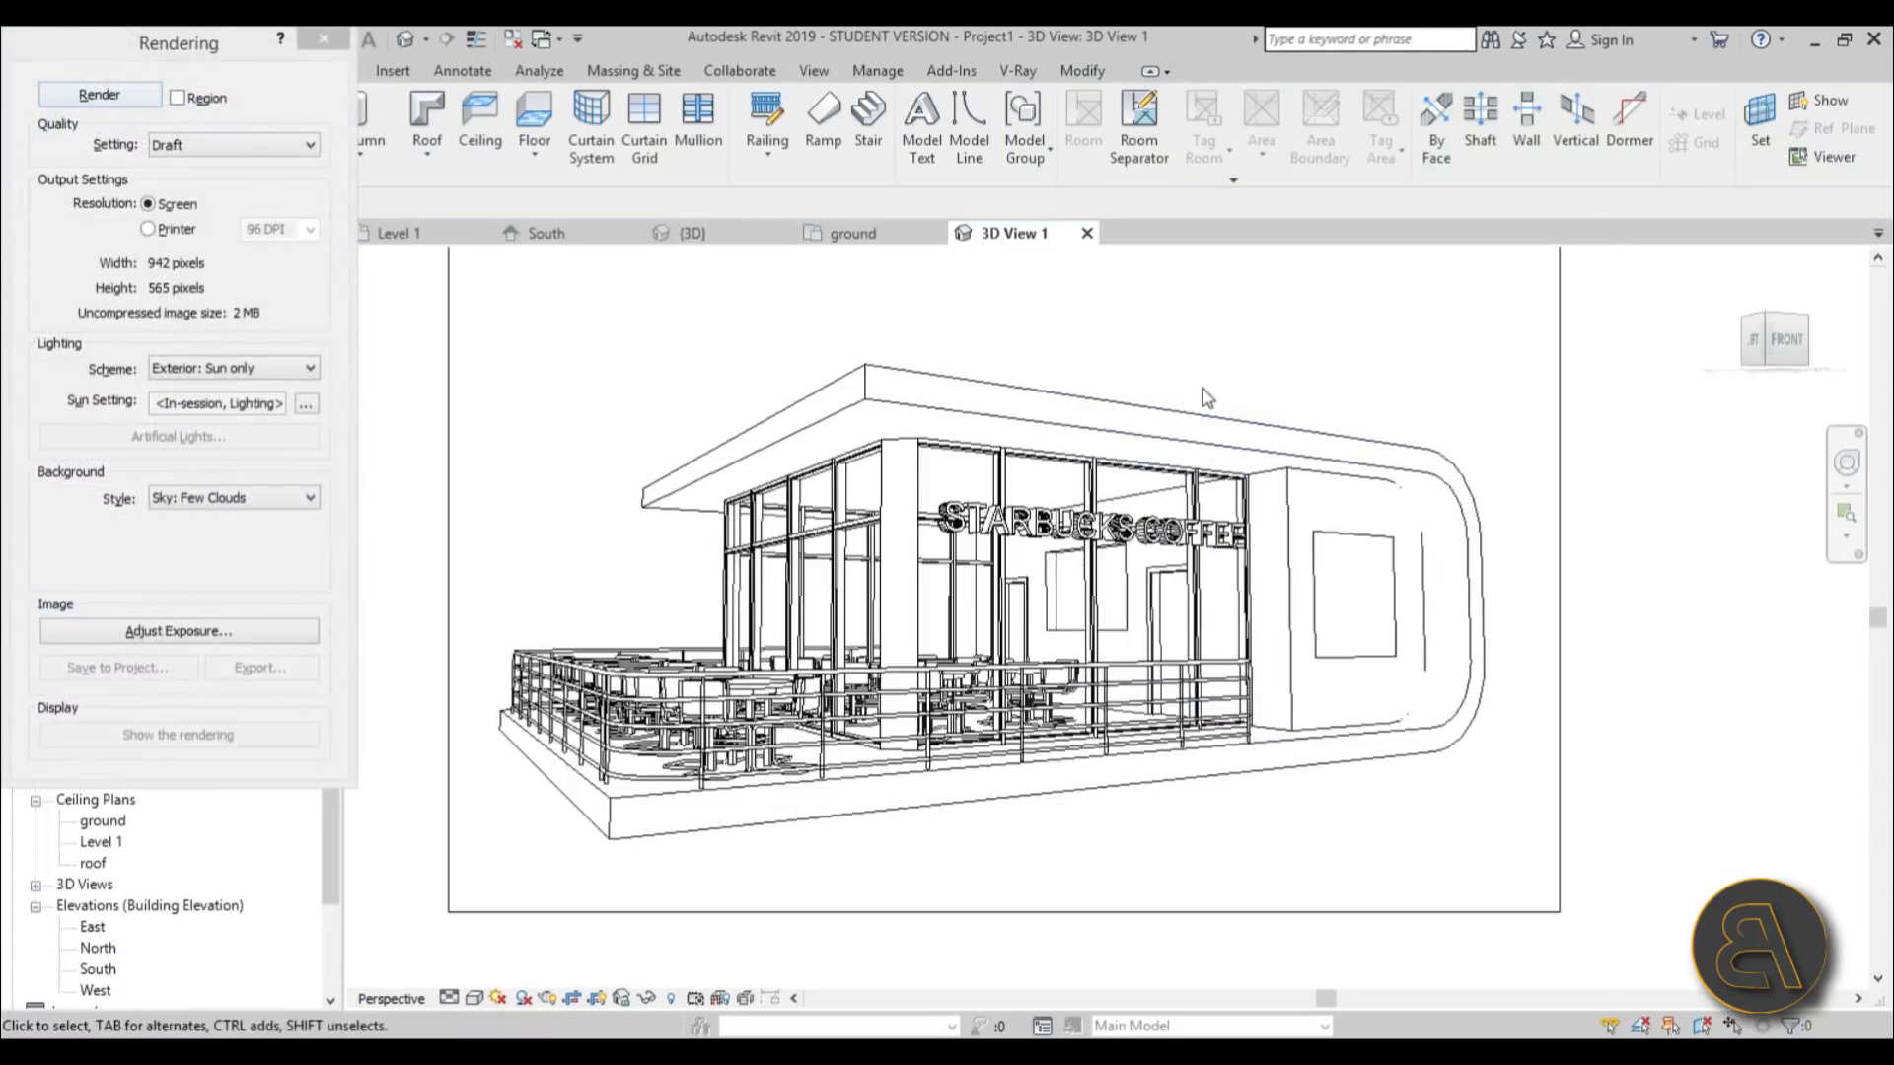